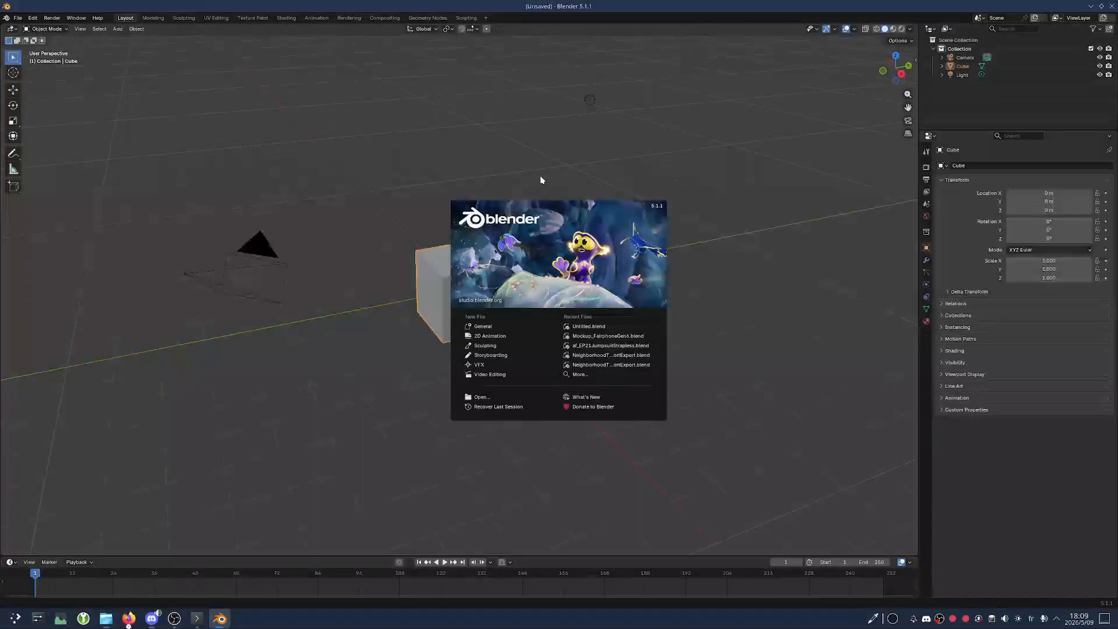
# Dismiss the splash screen and select the default scene's camera and light in turn, leaving nothing selected
pyautogui.click(417, 178)
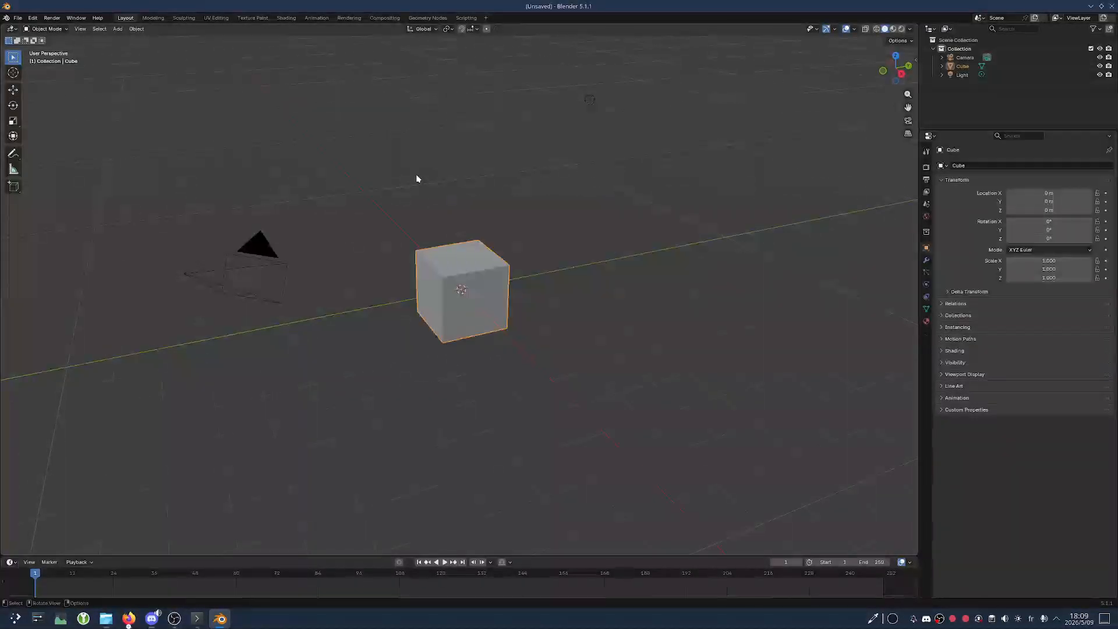
pyautogui.moveTo(479, 207)
pyautogui.mouseDown(button='middle')
pyautogui.moveTo(445, 207)
pyautogui.moveTo(480, 215)
pyautogui.moveTo(484, 204)
pyautogui.moveTo(468, 221)
pyautogui.moveTo(470, 205)
pyautogui.mouseUp(button='middle')
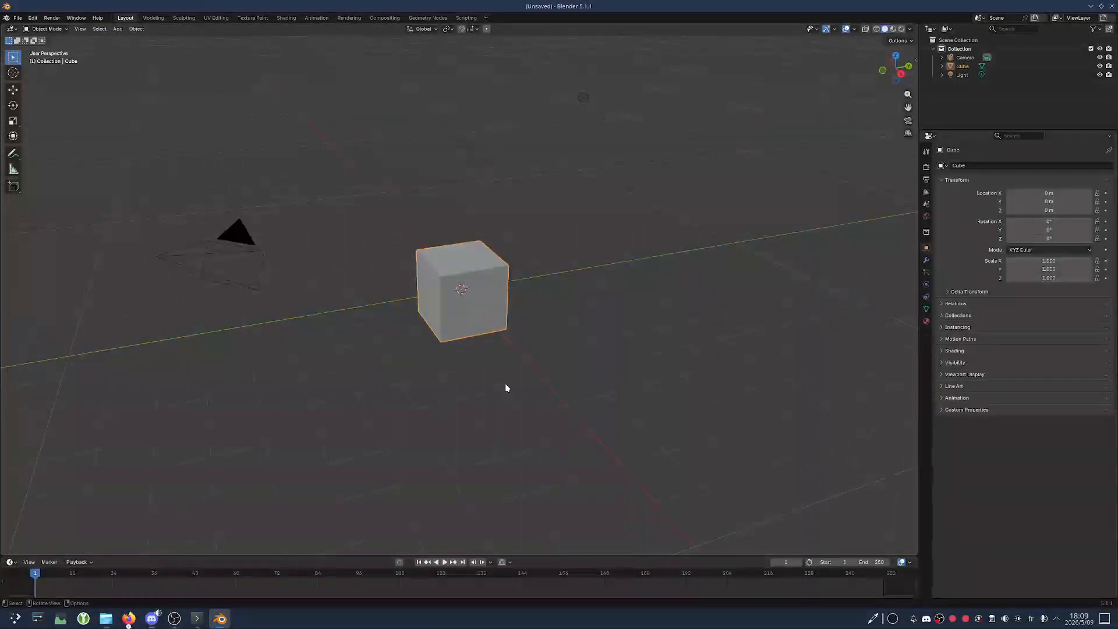
pyautogui.click(283, 257)
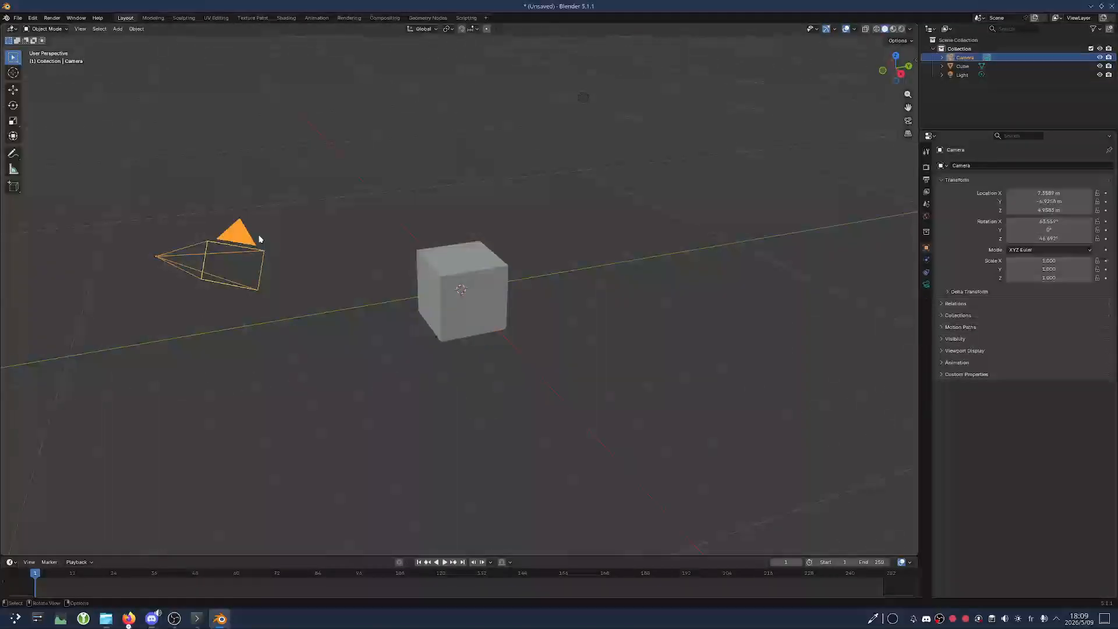
pyautogui.click(583, 97)
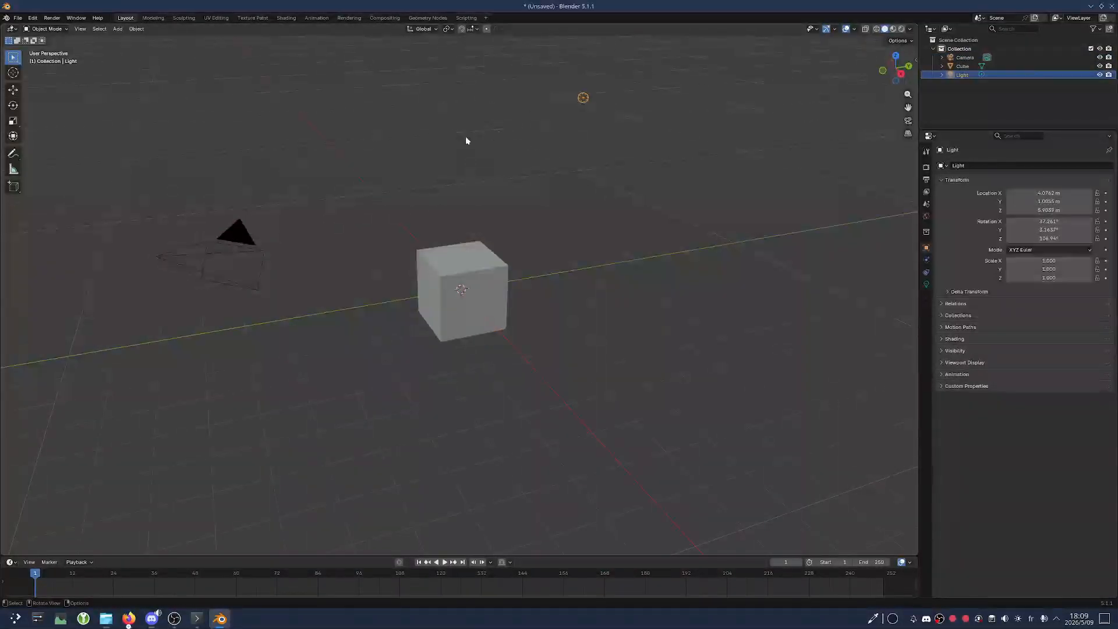
pyautogui.click(399, 160)
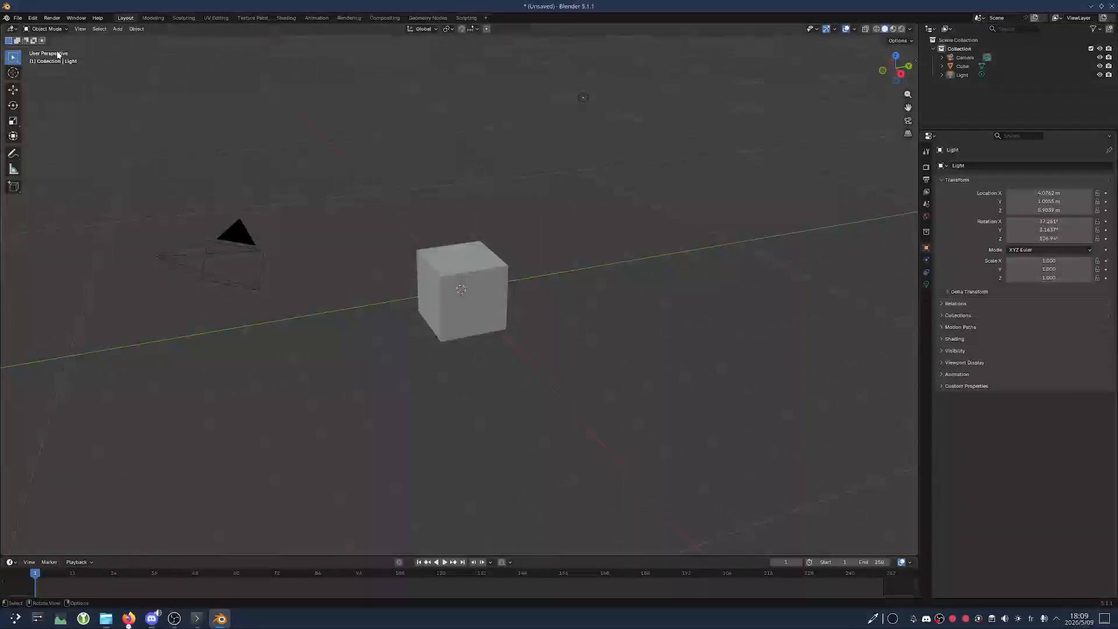
# Open the Preferences, move the window clear of the view's centre, and look over the Input and System settings
pyautogui.click(33, 18)
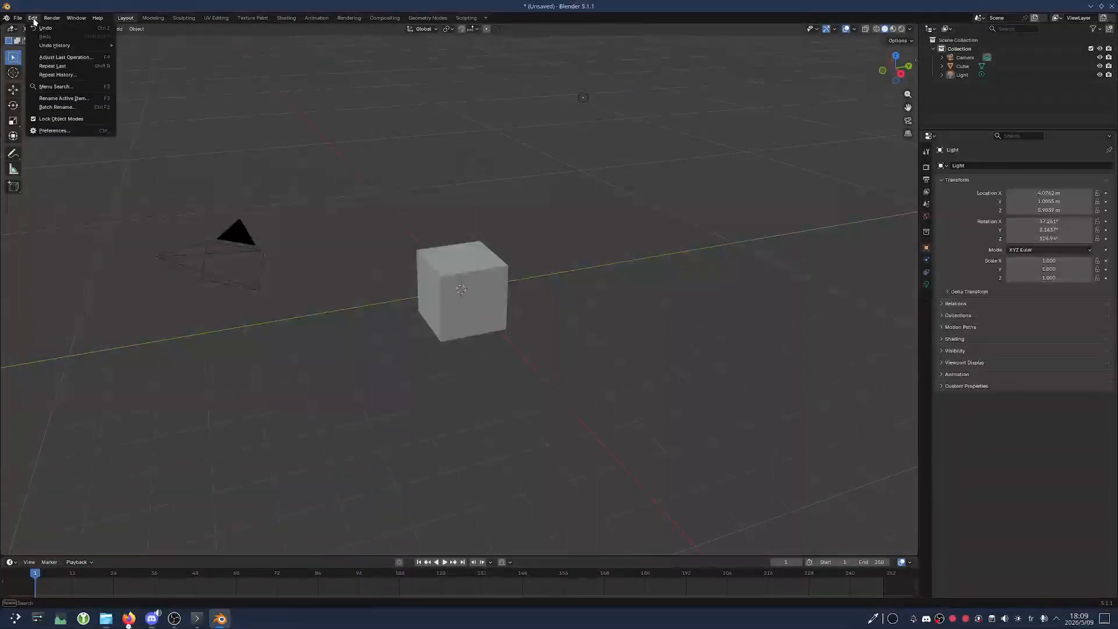
pyautogui.click(68, 129)
pyautogui.moveTo(442, 184); pyautogui.dragTo(181, 63)
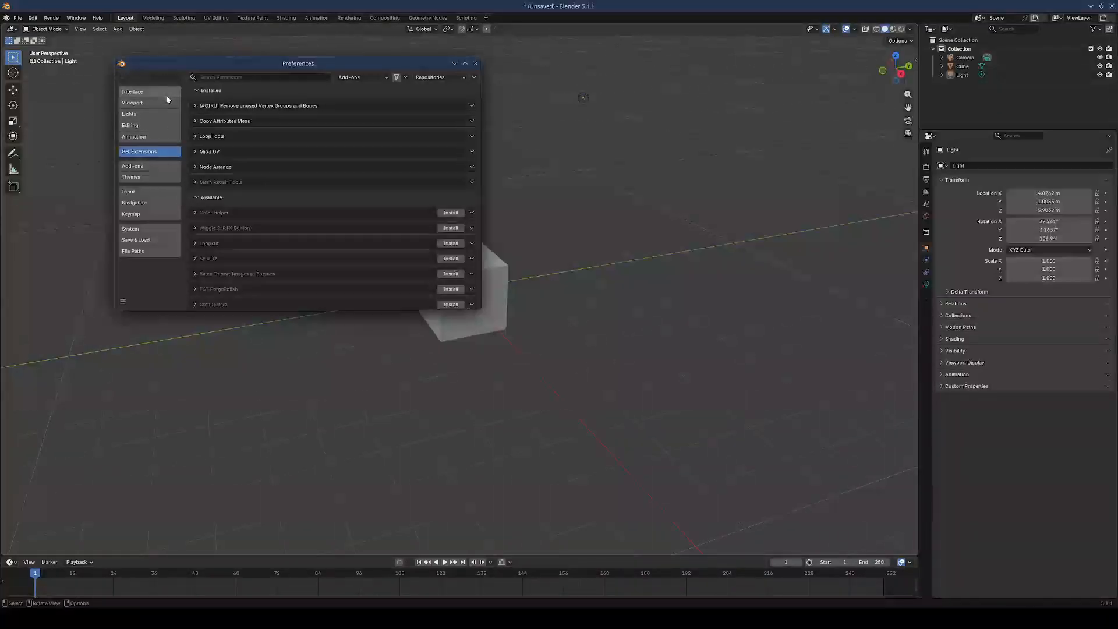
pyautogui.click(156, 193)
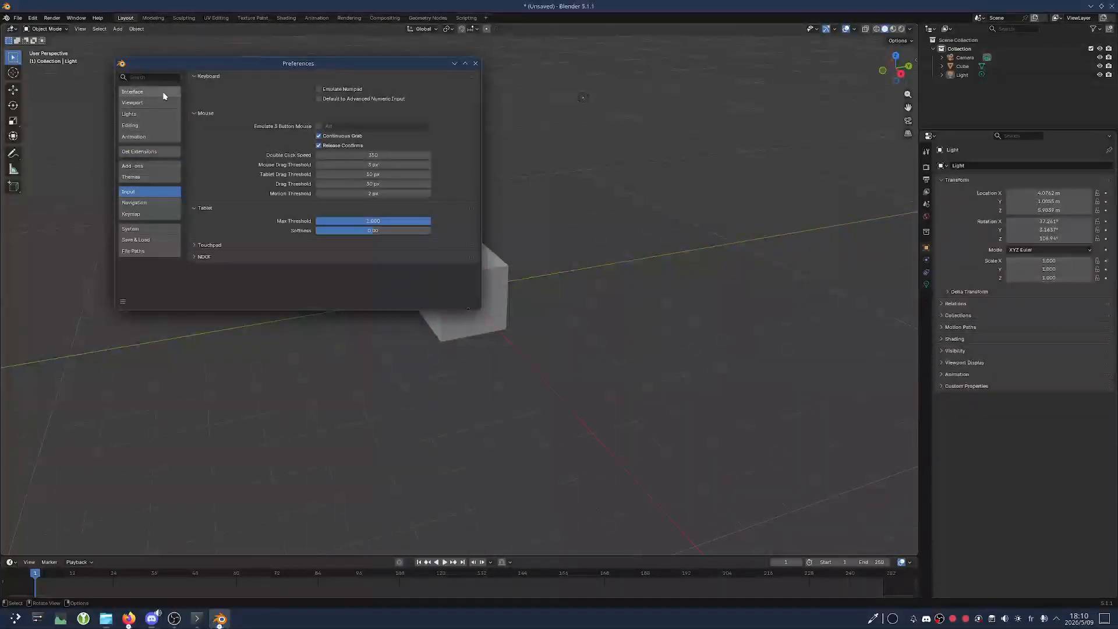
pyautogui.click(169, 229)
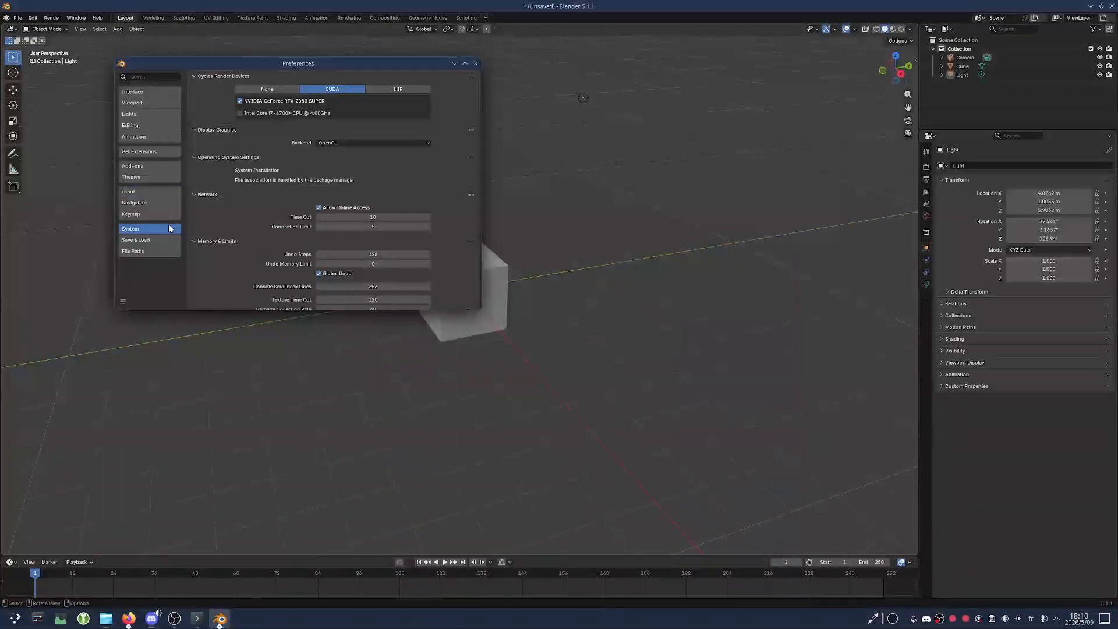
# In the Save & Load preferences, collapse the Auto Run Python Scripts and File Browser sections and set Save Versions to 10
pyautogui.click(163, 240)
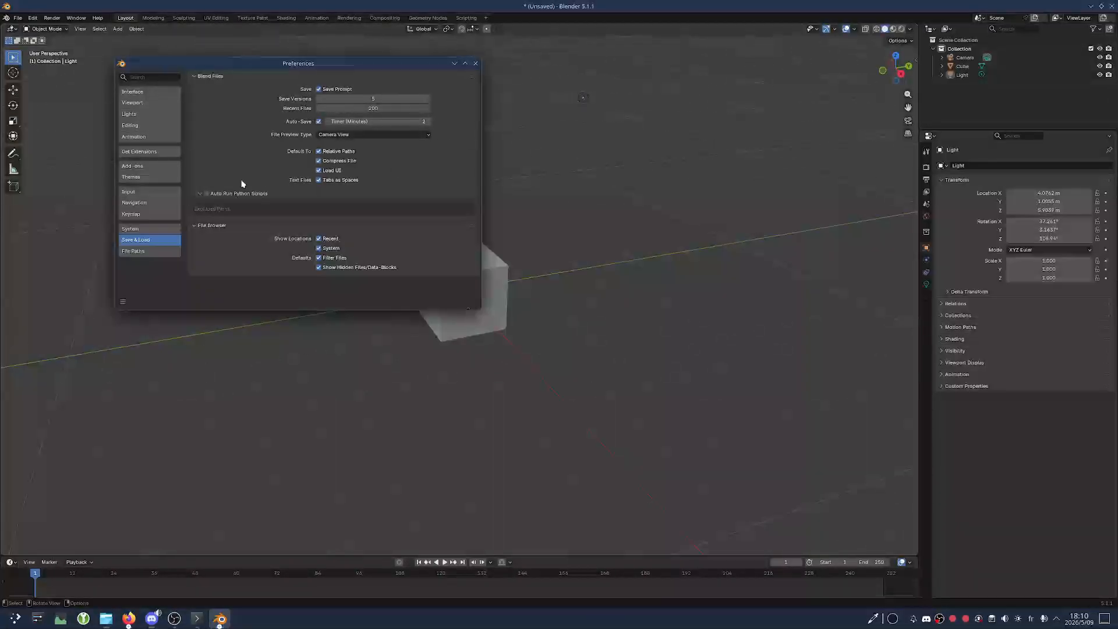
pyautogui.click(203, 197)
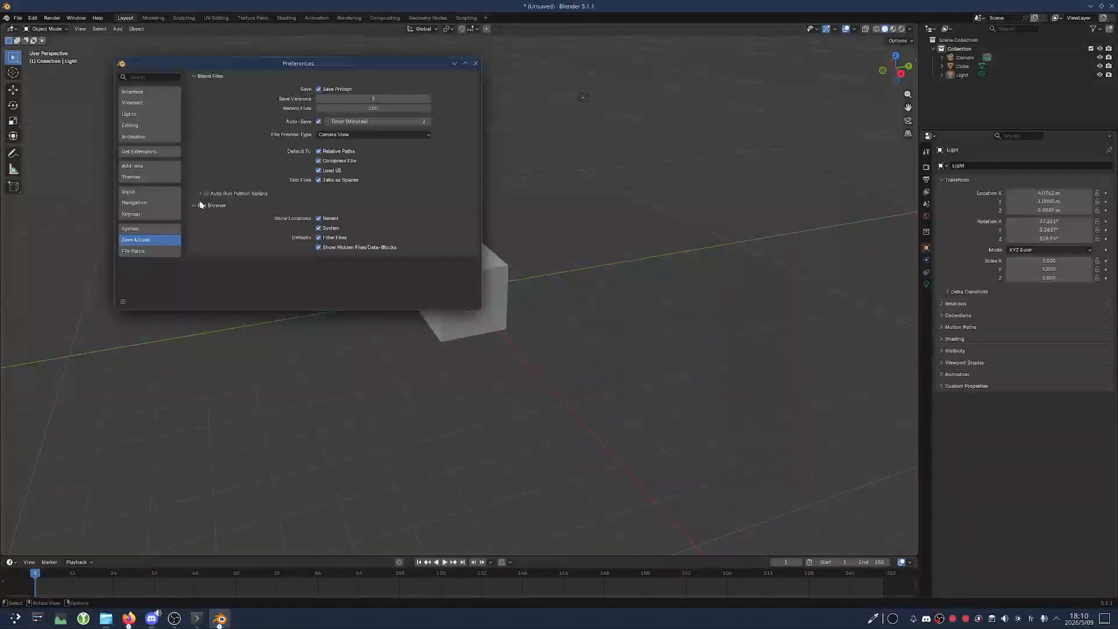
pyautogui.click(198, 206)
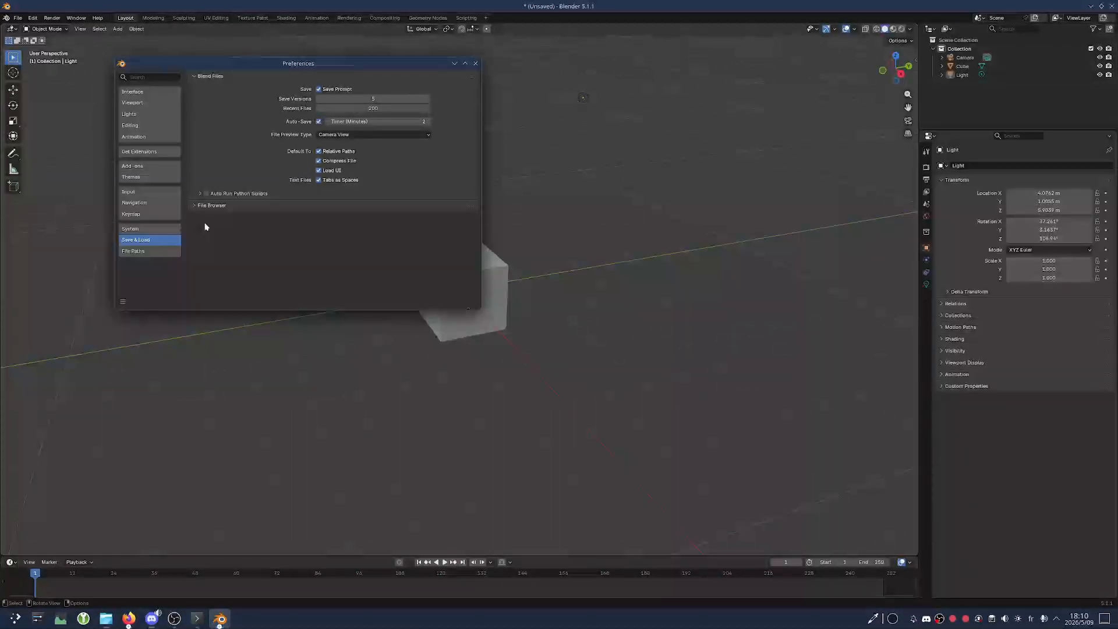
pyautogui.click(350, 101)
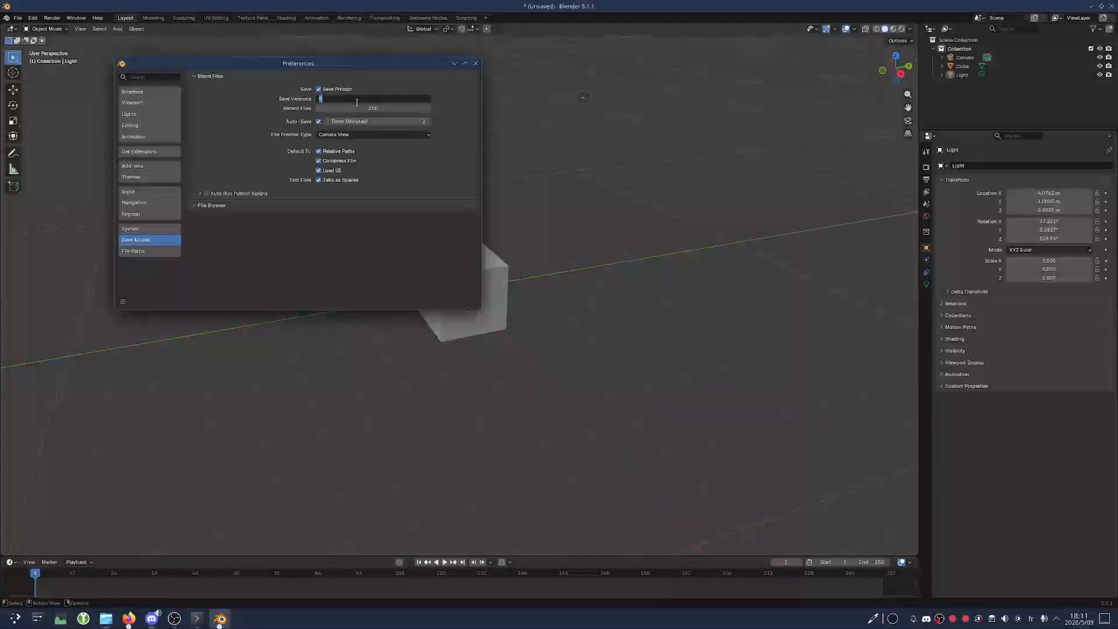
pyautogui.write('10')
pyautogui.press('Return')
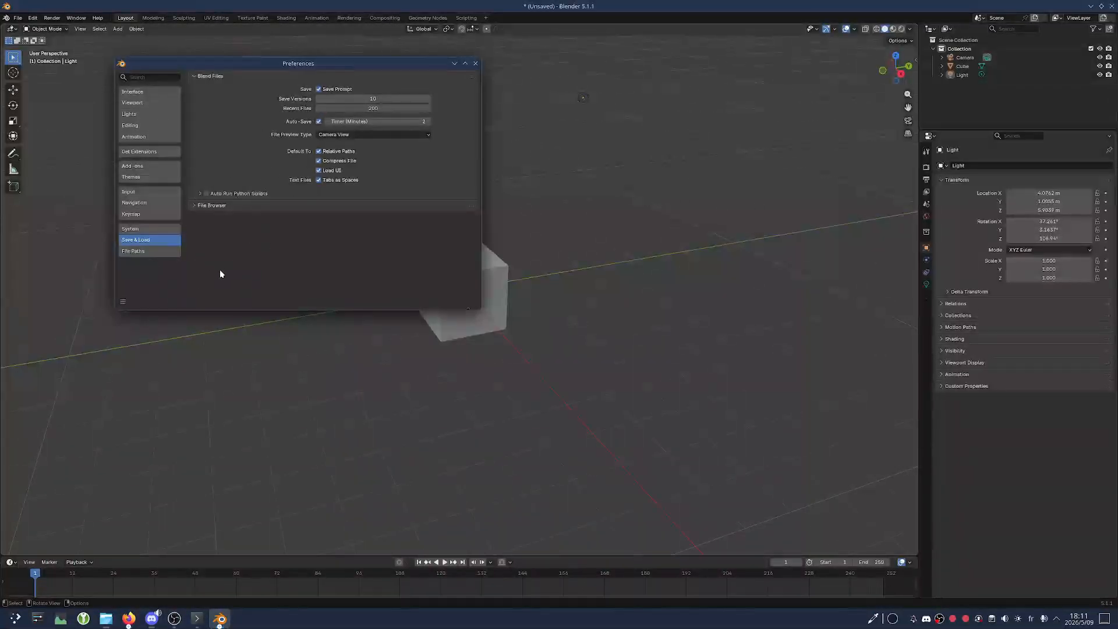
# In the System preferences, collapse Cycles Render Devices, Display Graphics, Operating System Settings, Network and Video Sequencer, keeping Memory & Limits expanded
pyautogui.click(147, 252)
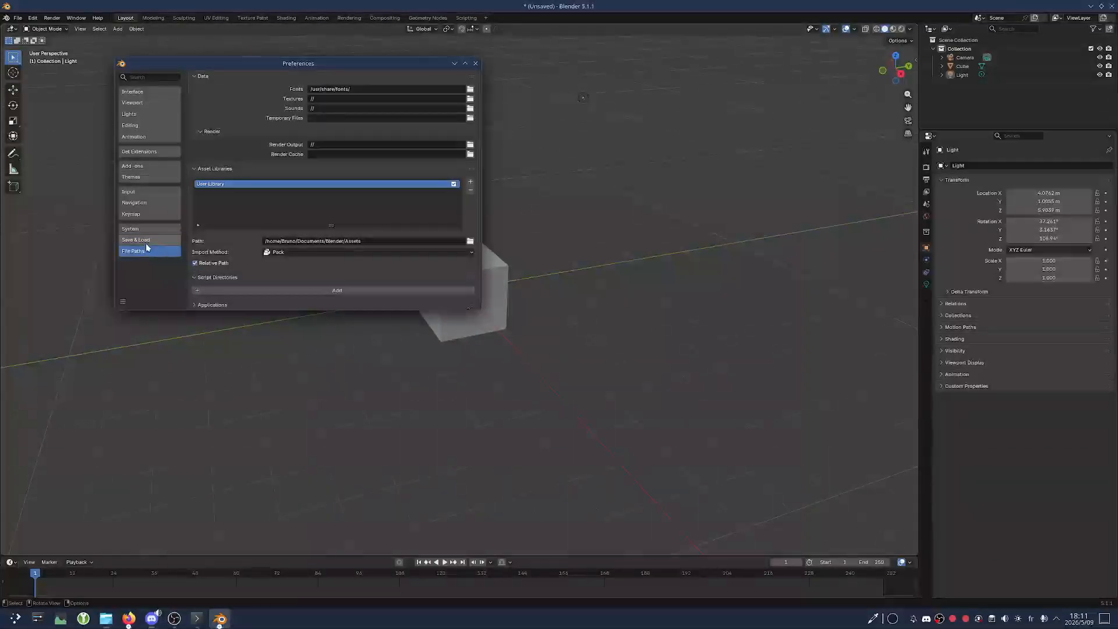
pyautogui.click(144, 227)
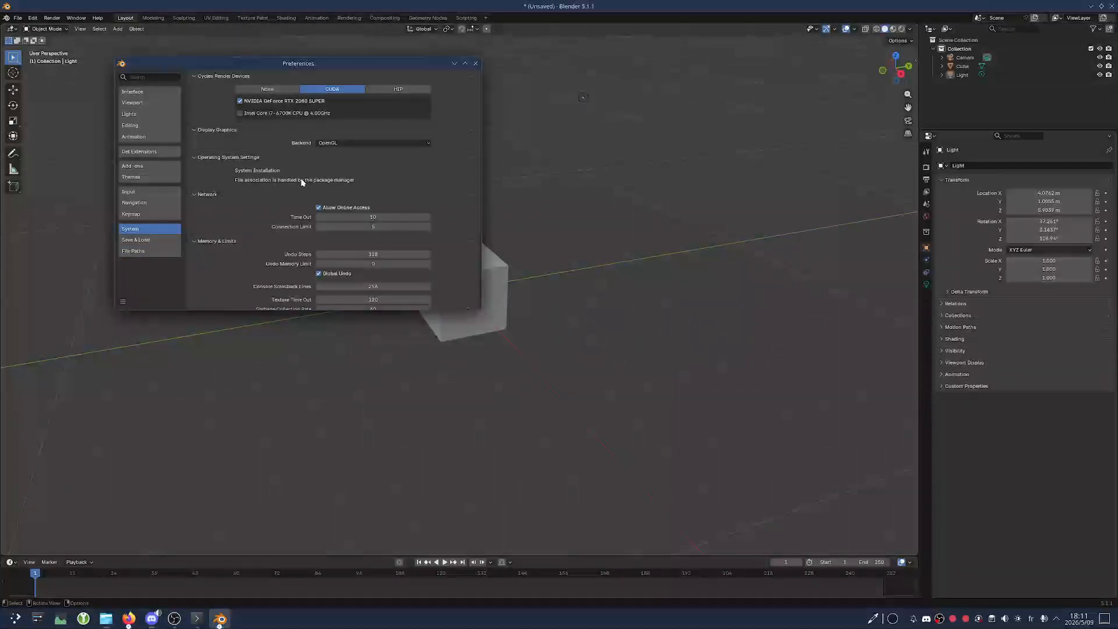
pyautogui.click(212, 75)
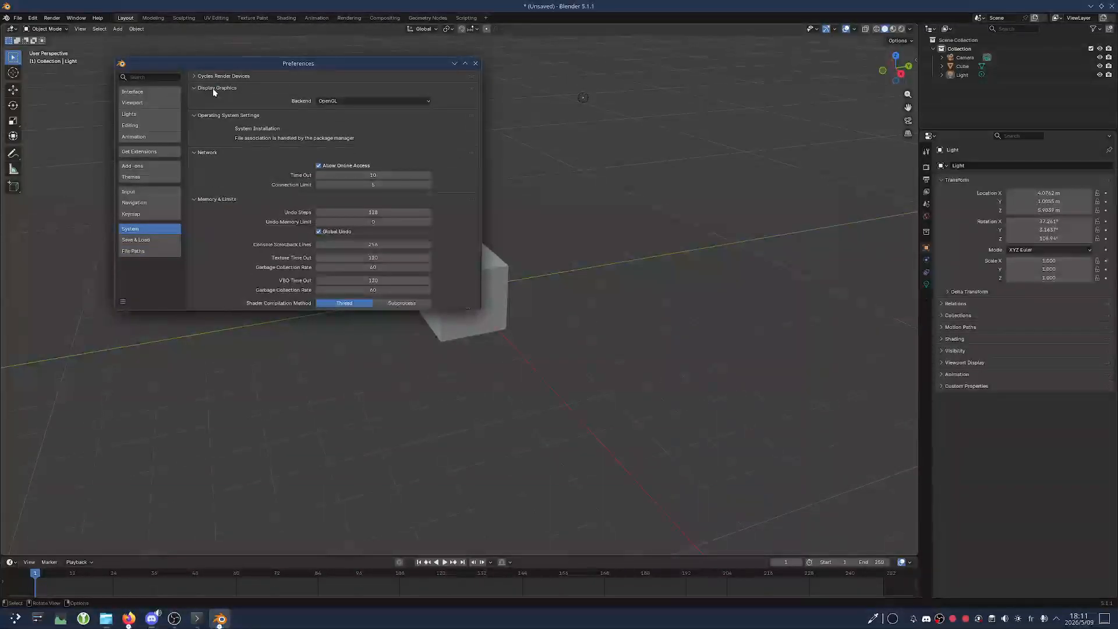
pyautogui.click(212, 88)
pyautogui.click(211, 100)
pyautogui.click(208, 110)
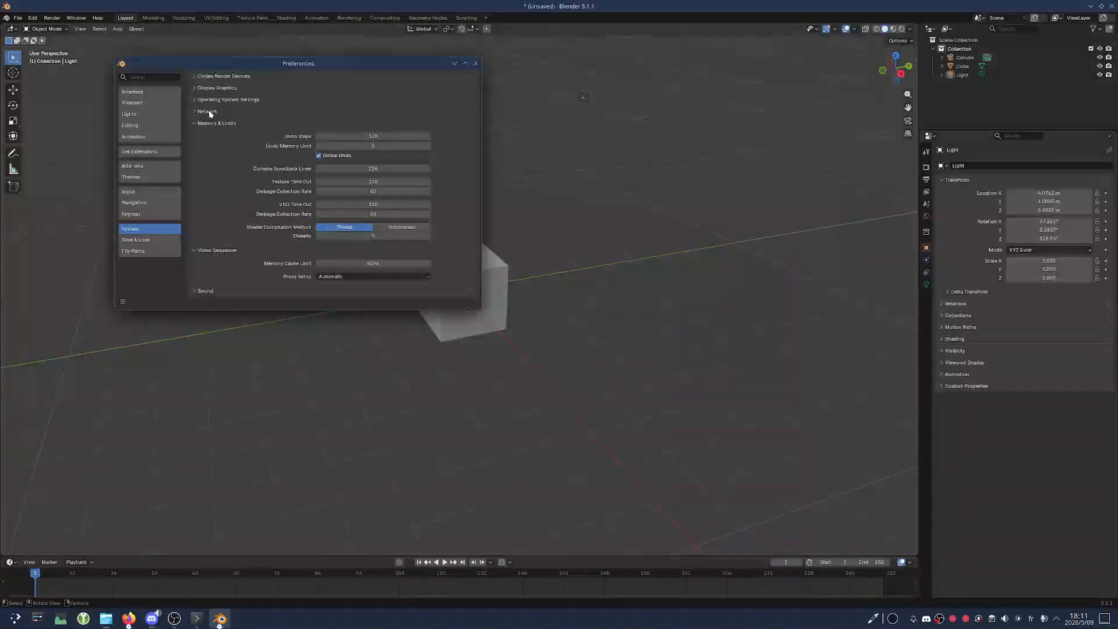
pyautogui.click(217, 250)
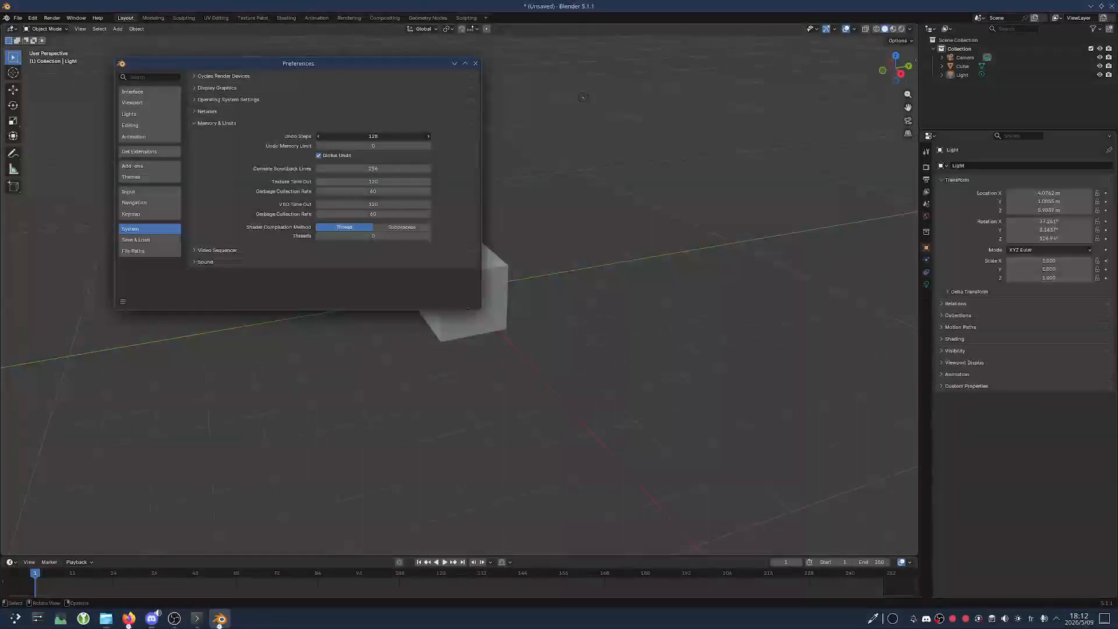
# Set the number of Undo Steps to 256 in the Memory & Limits section
pyautogui.click(377, 136)
pyautogui.write('256')
pyautogui.press('Return')
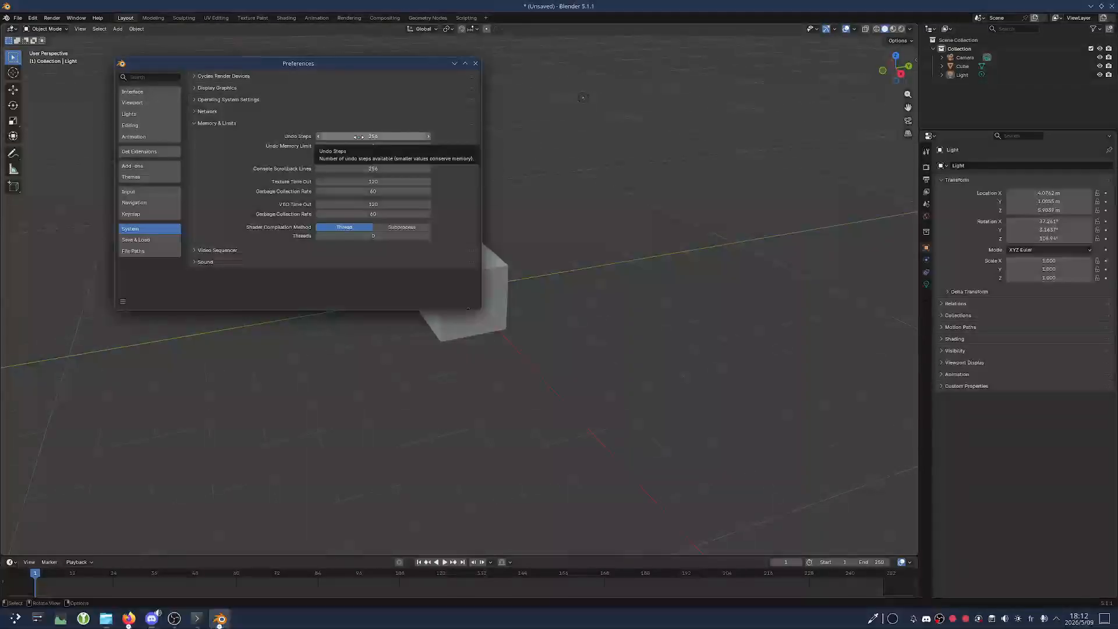
pyautogui.click(358, 136)
pyautogui.press('Escape')
pyautogui.click(353, 138)
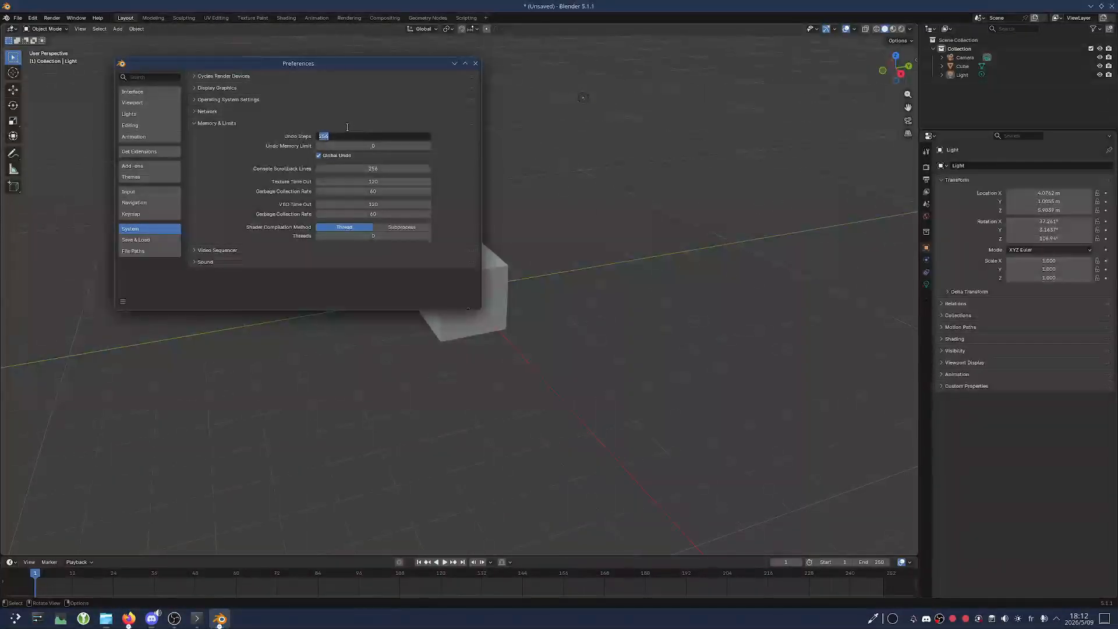
pyautogui.press('Escape')
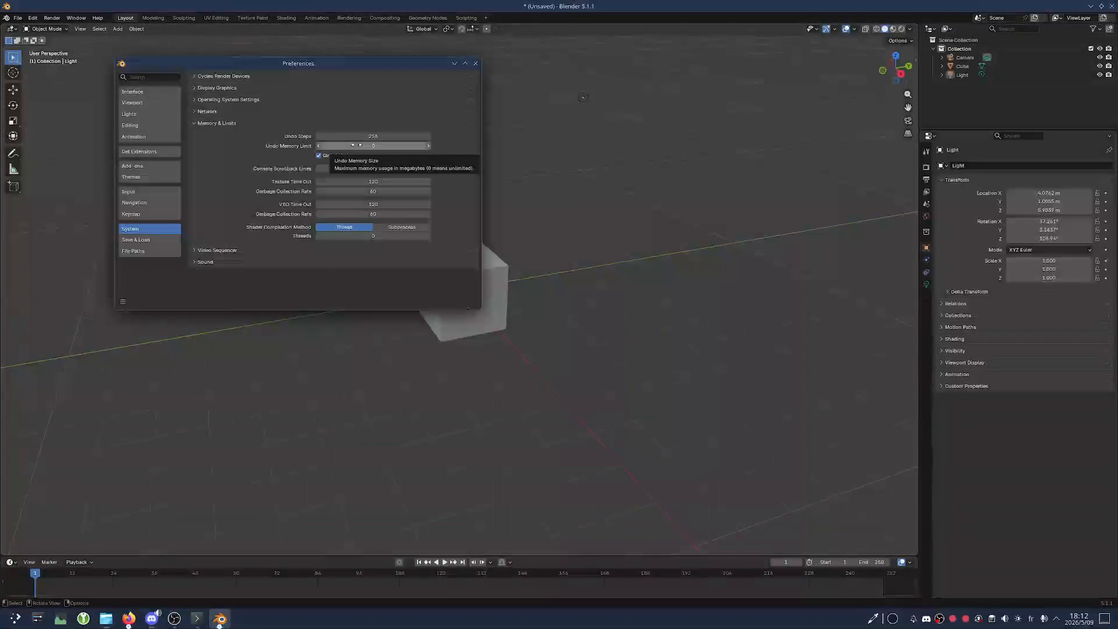
# Try an Undo Memory Limit of 4, and replace it with 4096 MB
pyautogui.click(357, 145)
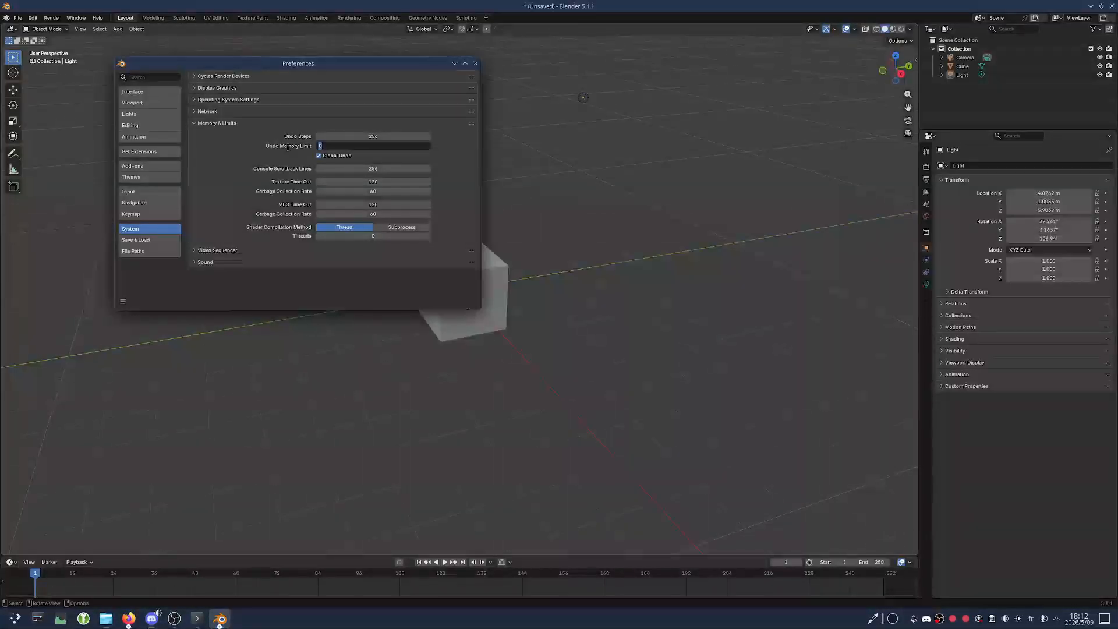
pyautogui.press('Return')
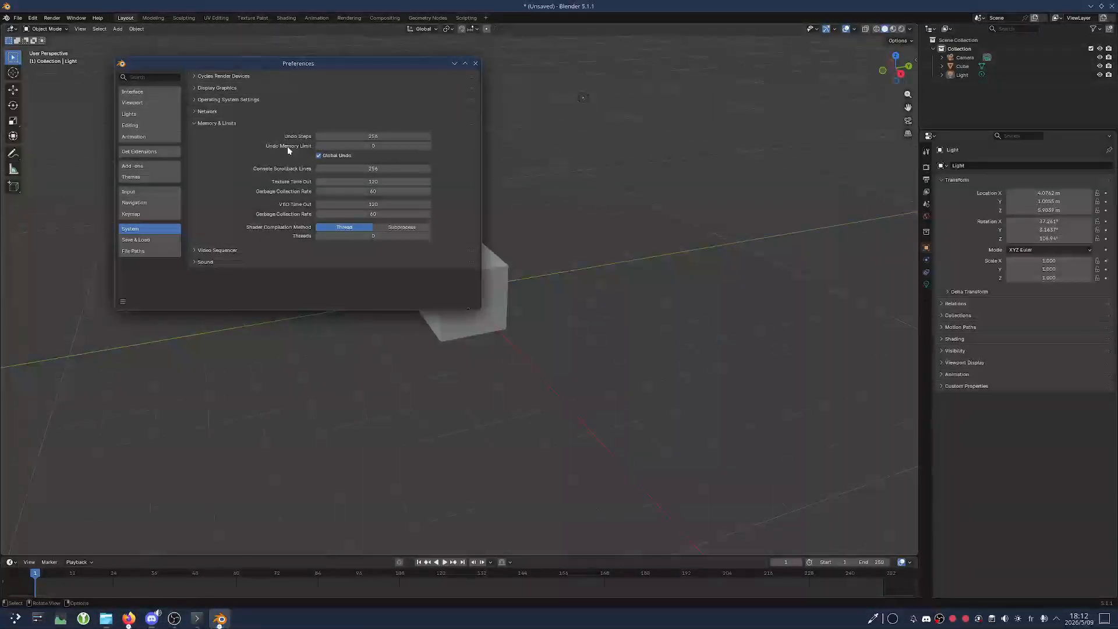
pyautogui.click(359, 146)
pyautogui.write('4')
pyautogui.press('Return')
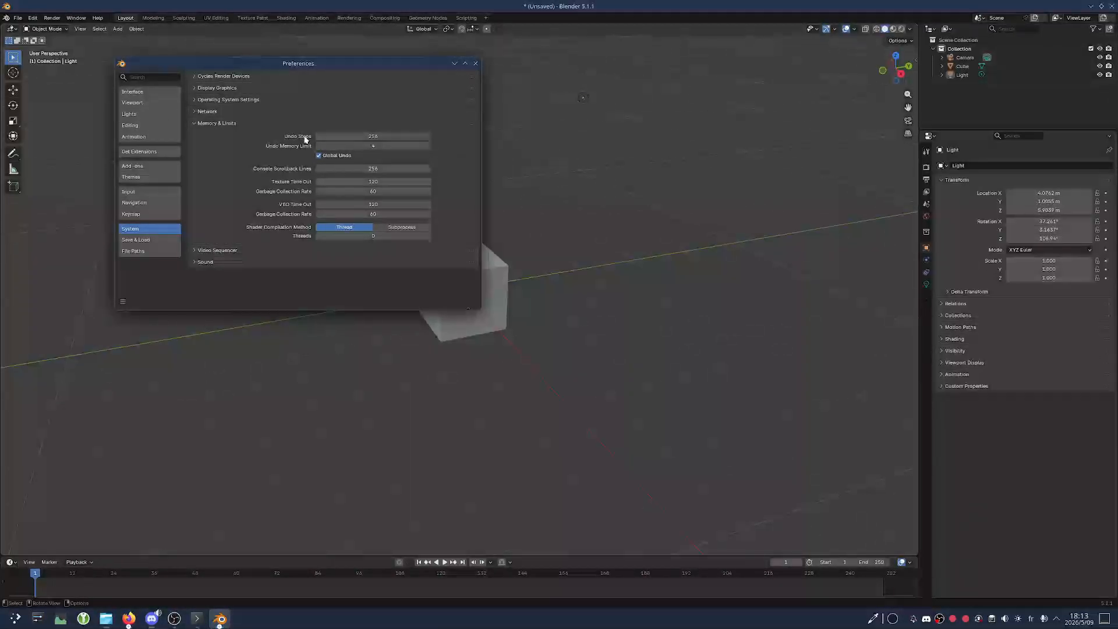
pyautogui.click(380, 146)
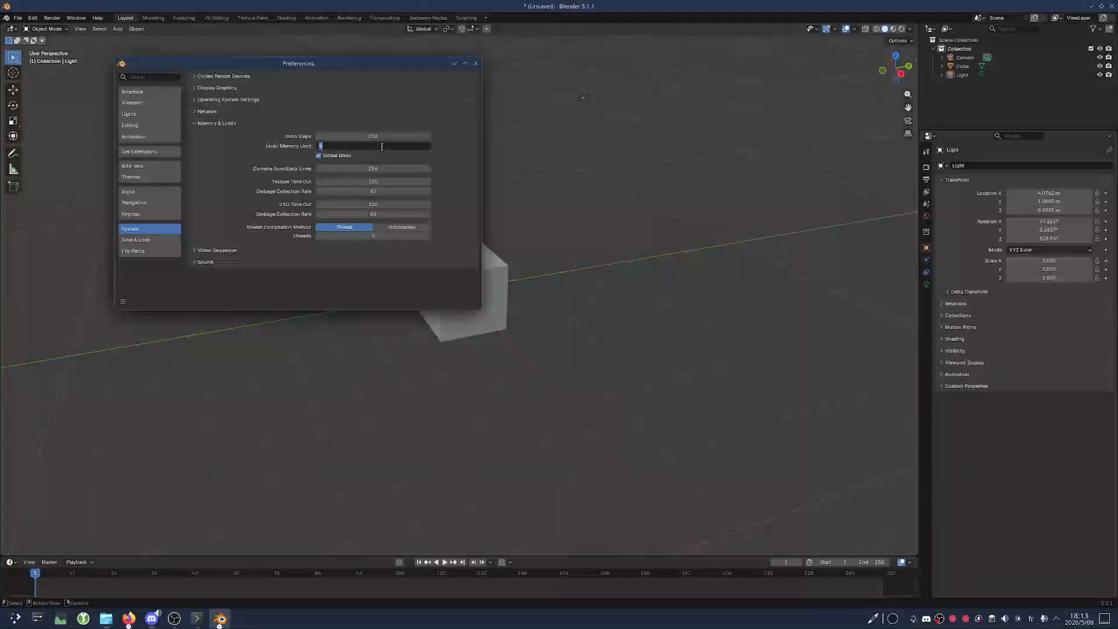
pyautogui.write('40')
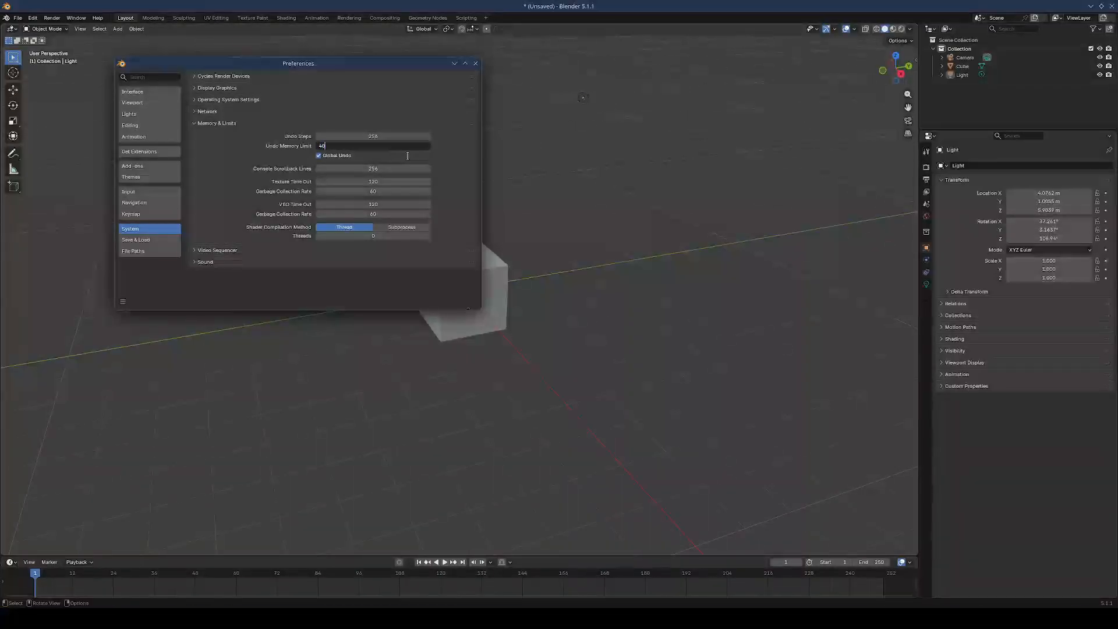
pyautogui.write('9')
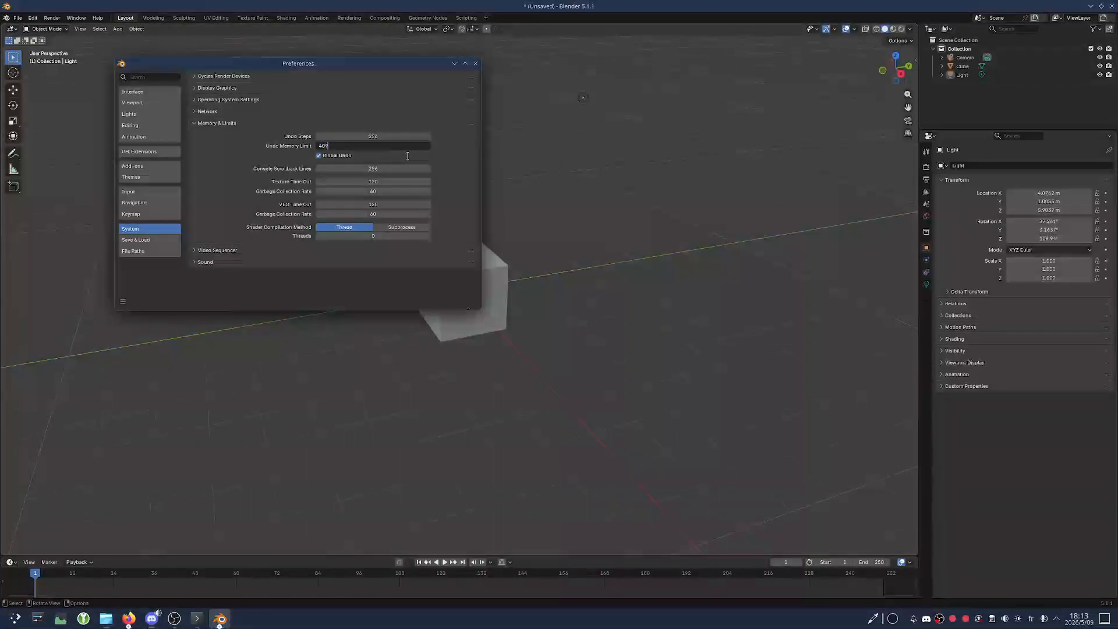
pyautogui.write('6')
pyautogui.press('Return')
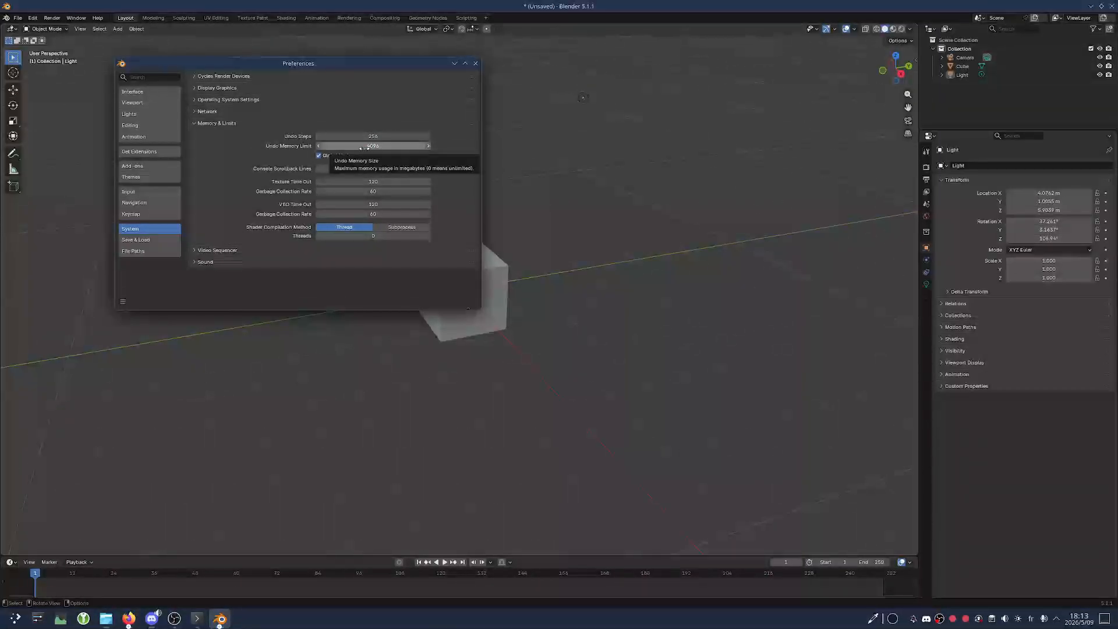
# Set the Undo Memory Limit to 0 for unlimited undo memory
pyautogui.click(387, 147)
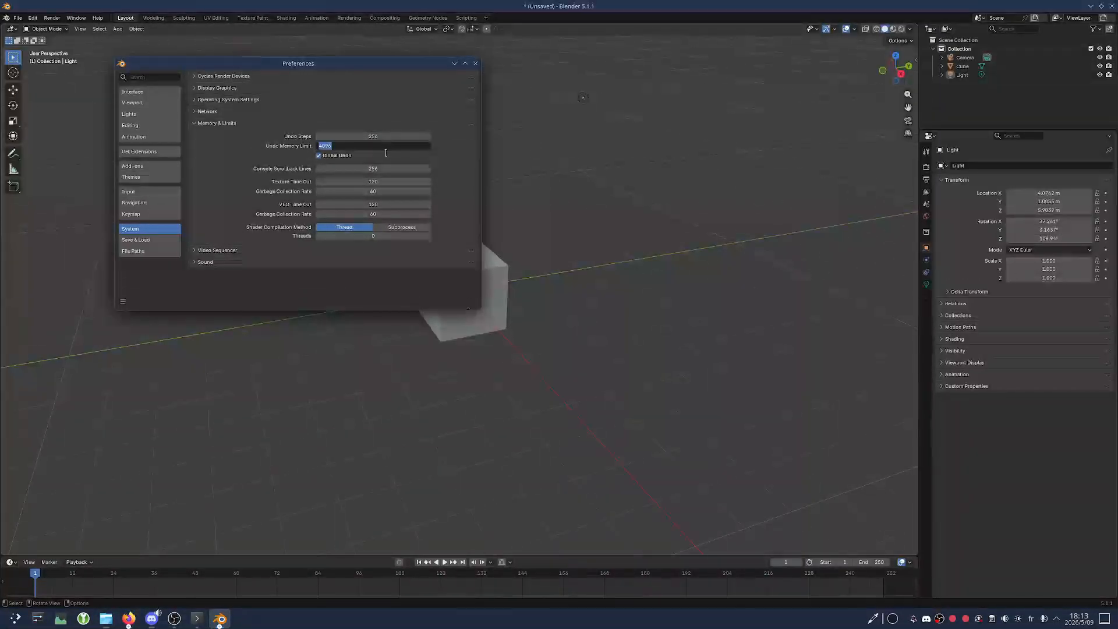
pyautogui.write('0')
pyautogui.press('Return')
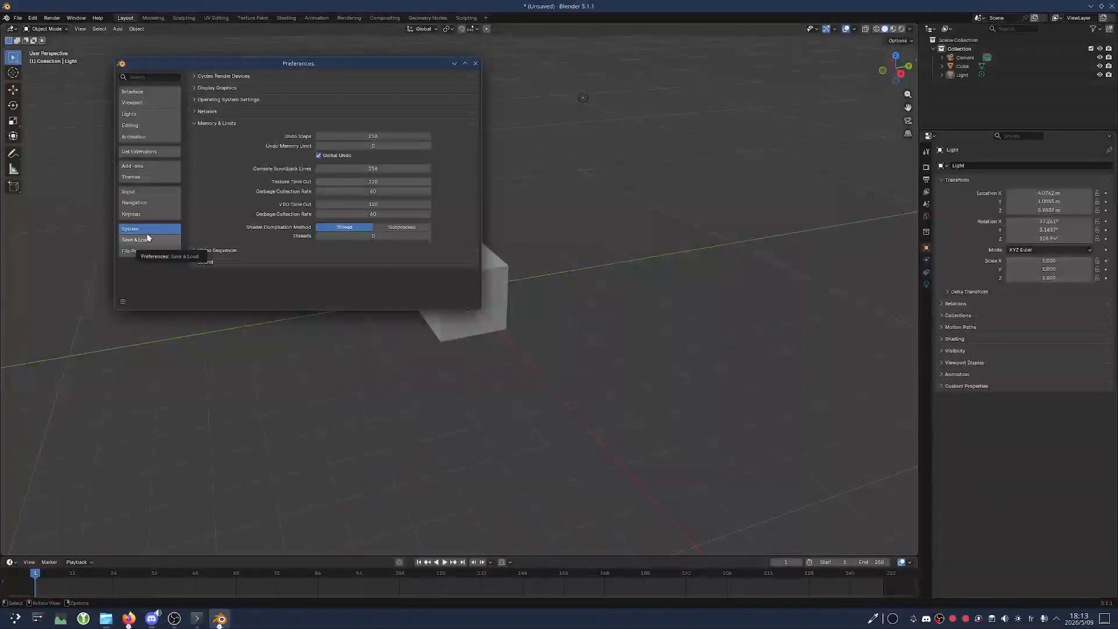
# Look over the keyboard, mouse and tablet settings in the Input preferences
pyautogui.click(147, 193)
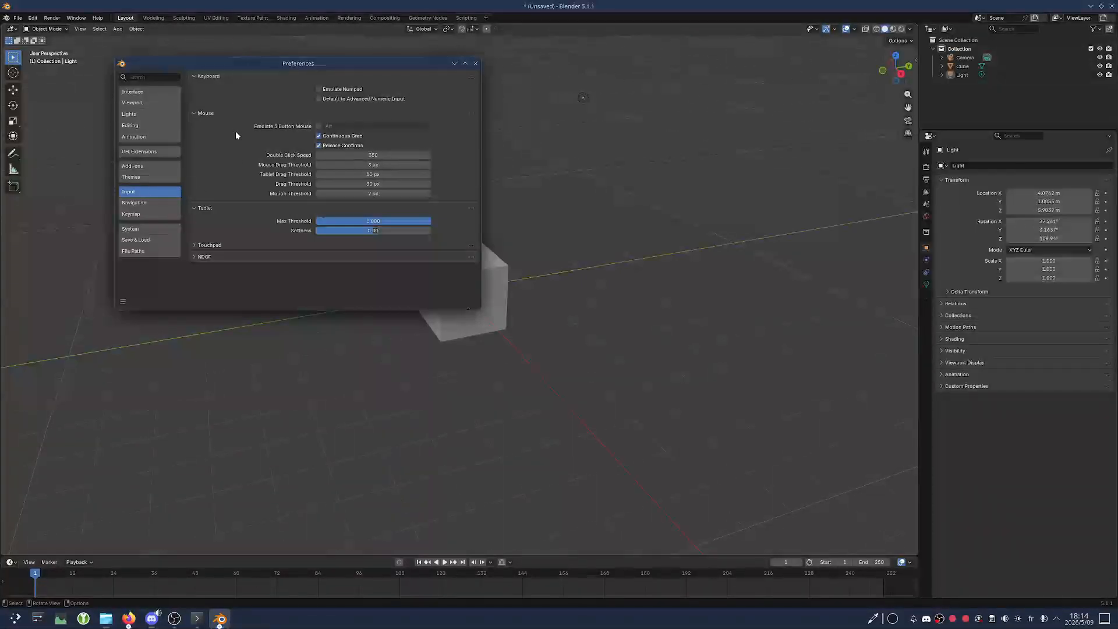
pyautogui.click(207, 208)
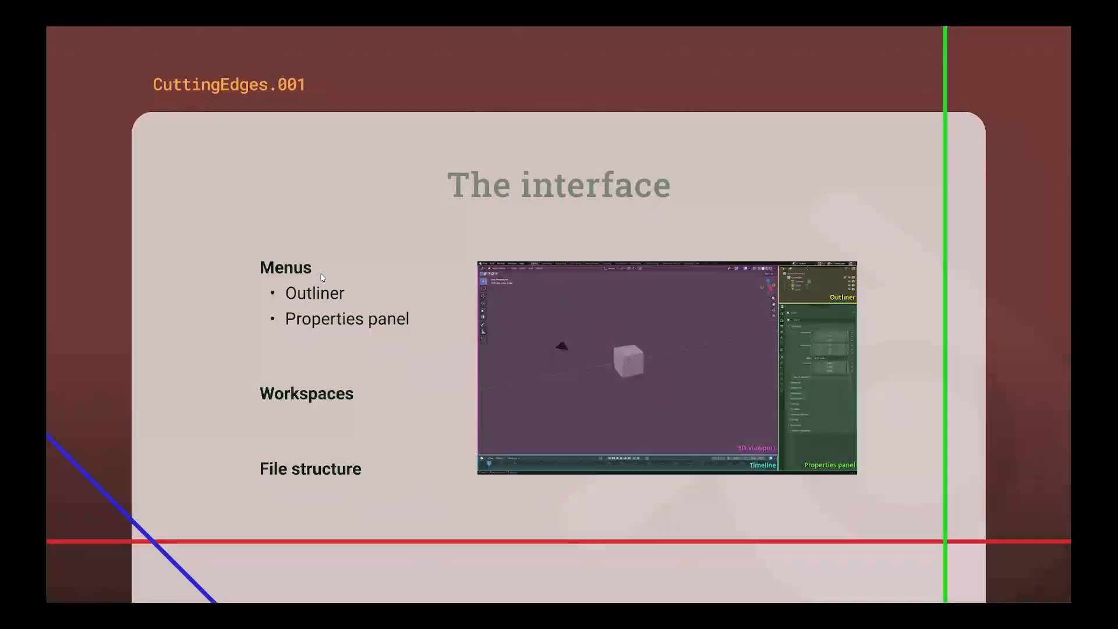
# Switch from the presentation slides back to the Blender window
pyautogui.press('super')
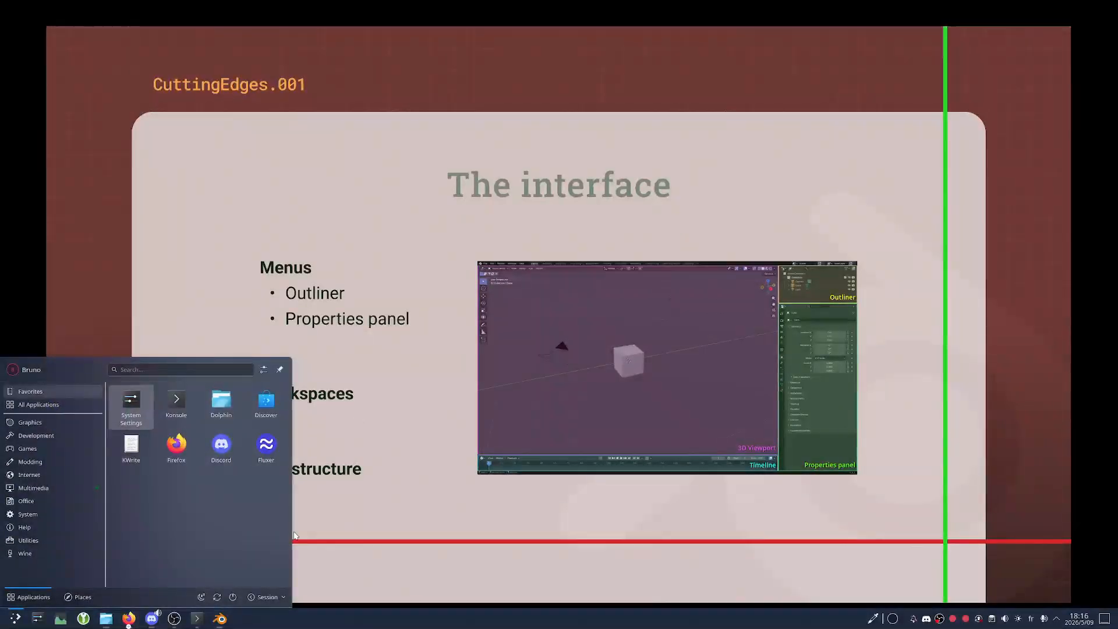
pyautogui.click(230, 622)
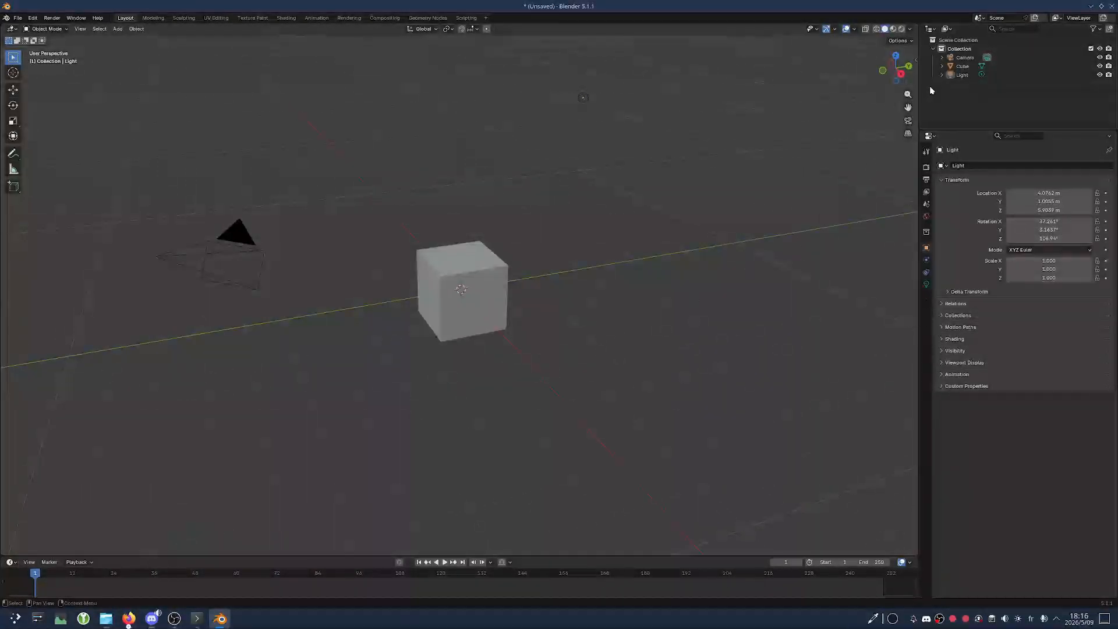
# Enlarge the Outliner and Properties areas, and expand the Light, Cube and Camera entries to show their data
pyautogui.moveTo(947, 130); pyautogui.dragTo(954, 197)
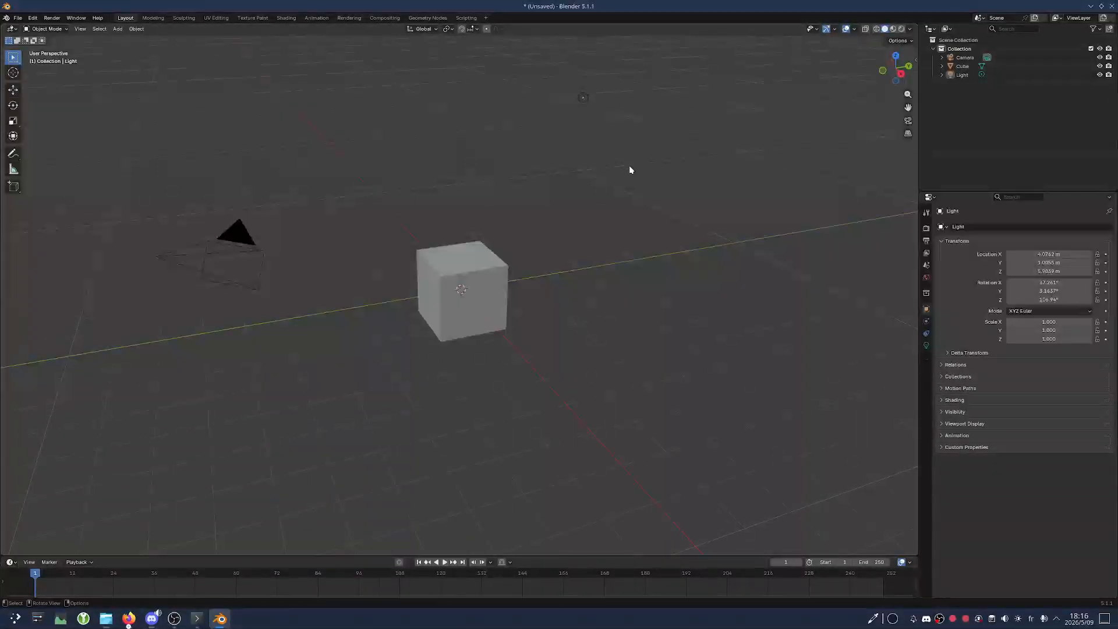
pyautogui.moveTo(918, 134); pyautogui.dragTo(606, 235)
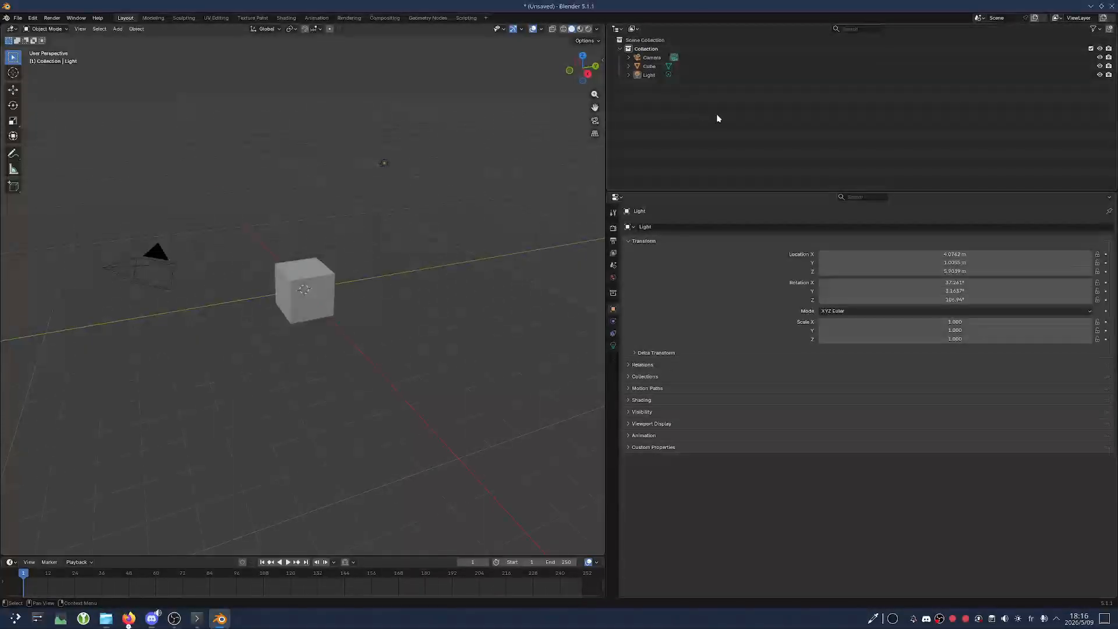
pyautogui.click(629, 74)
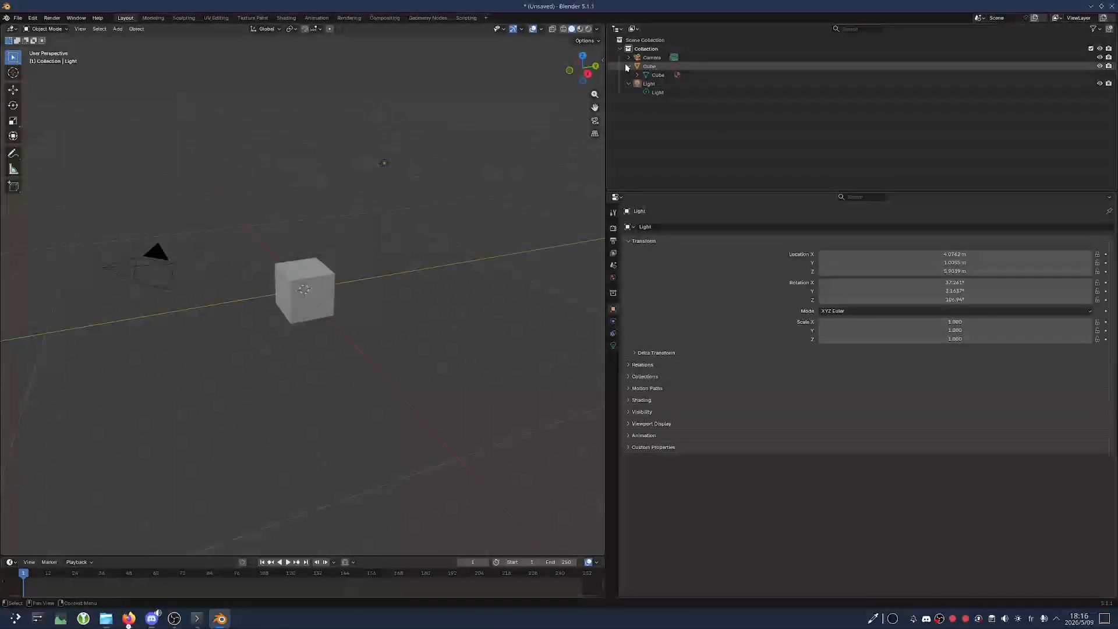
pyautogui.click(629, 66)
pyautogui.click(629, 57)
# Select the light, cube and camera in turn, in both the viewport and the Outliner, to see how their selections correspond
pyautogui.click(655, 101)
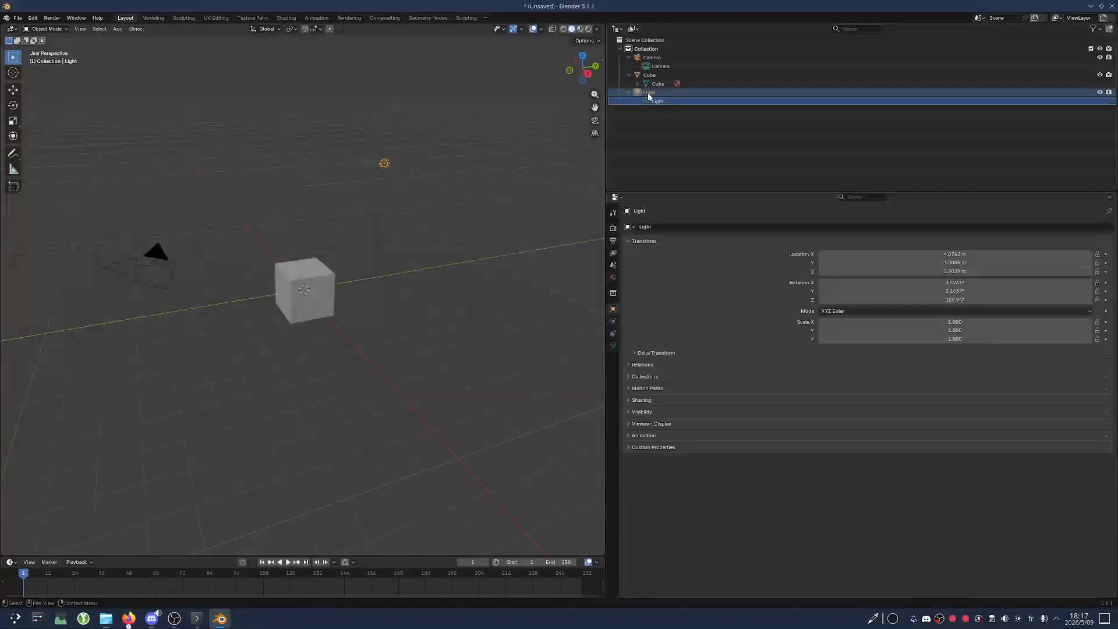
pyautogui.click(535, 243)
pyautogui.moveTo(412, 207); pyautogui.dragTo(304, 255, button='middle')
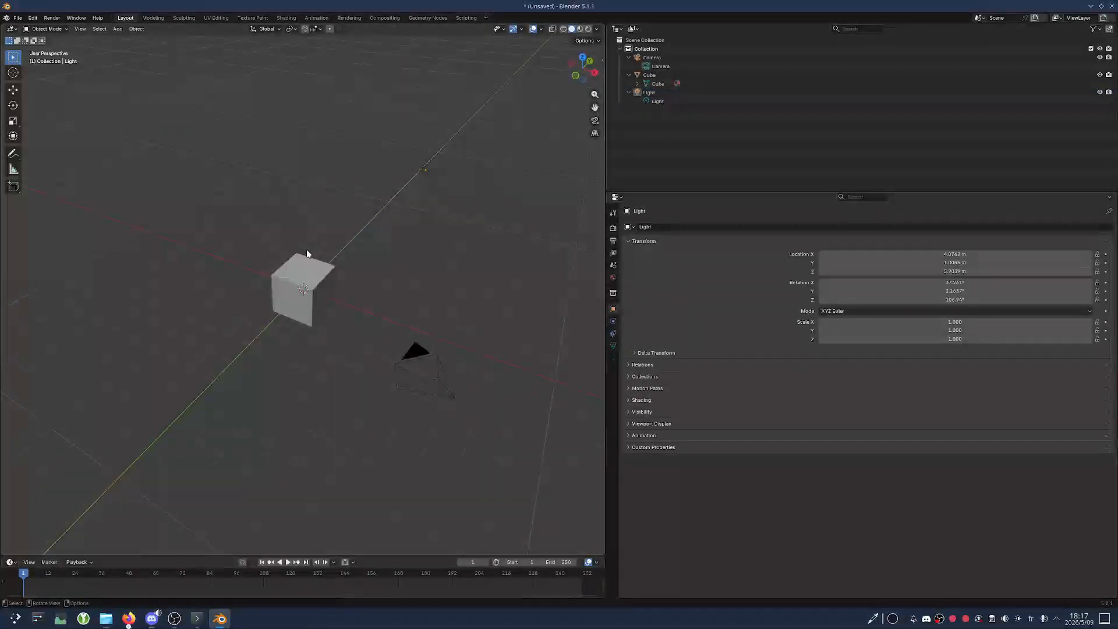
pyautogui.click(309, 274)
pyautogui.click(424, 173)
pyautogui.click(414, 356)
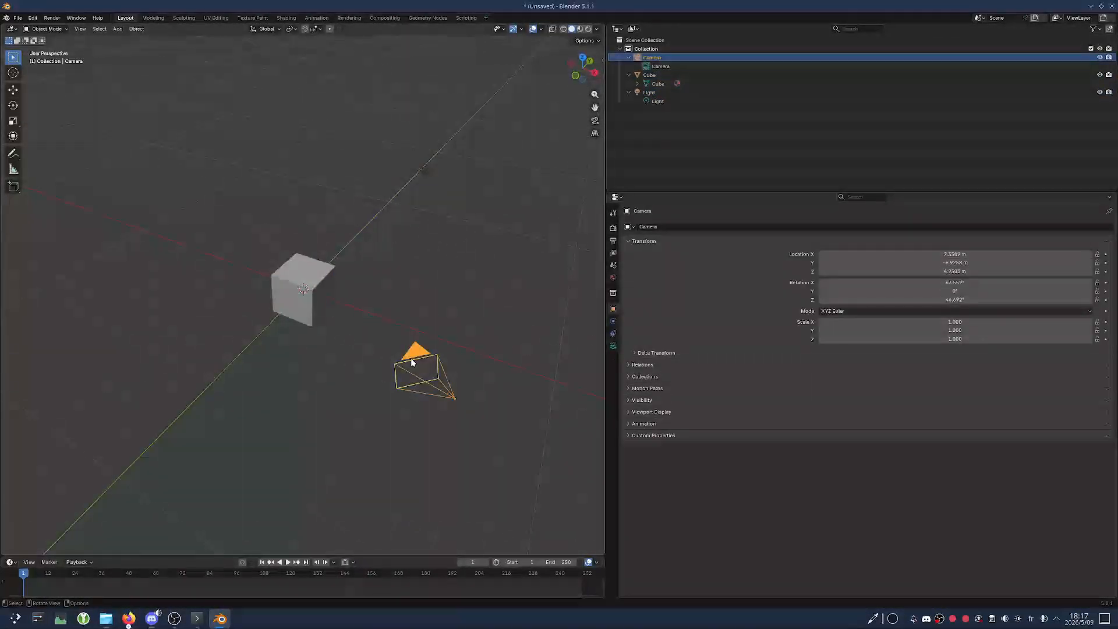
pyautogui.moveTo(415, 356); pyautogui.dragTo(303, 326, button='middle')
pyautogui.click(646, 94)
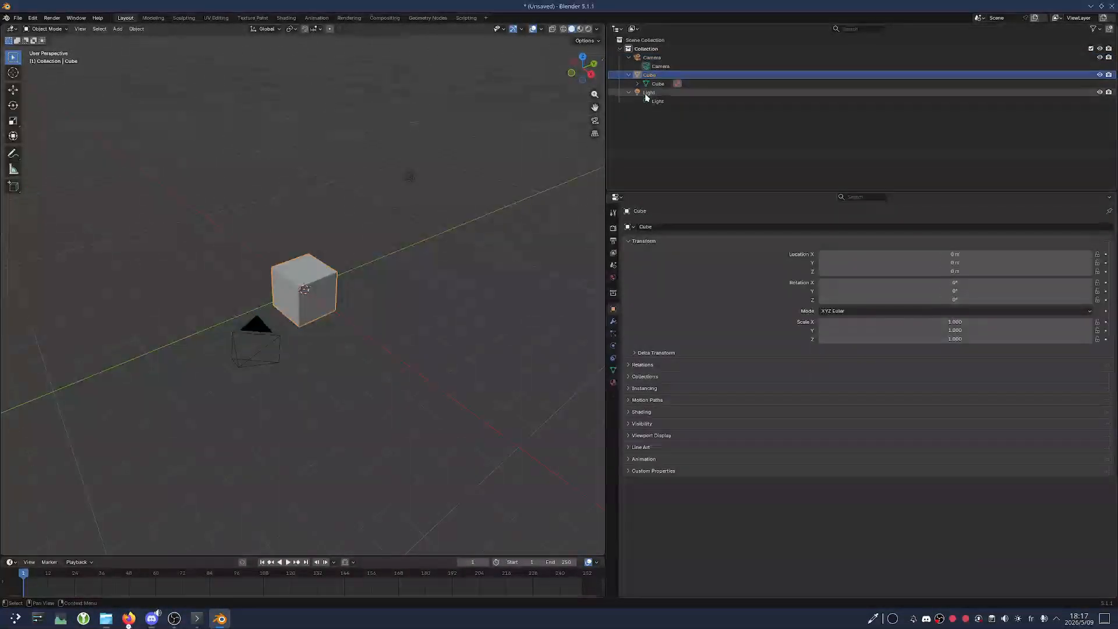
pyautogui.click(648, 75)
pyautogui.click(647, 58)
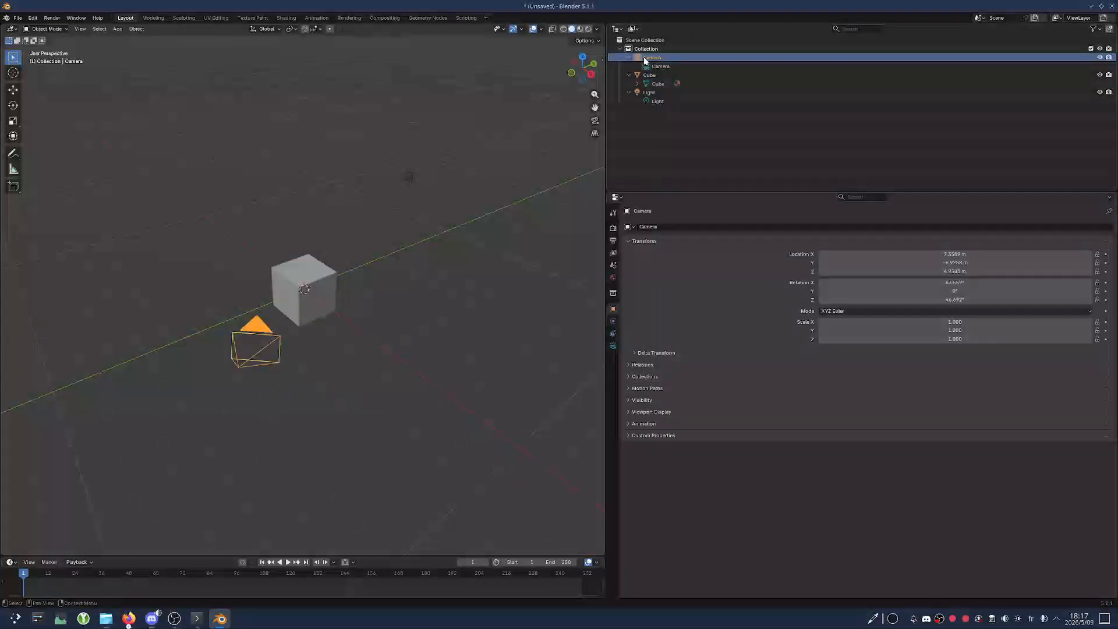
pyautogui.moveTo(495, 195)
pyautogui.mouseDown(button='middle')
pyautogui.moveTo(477, 192)
pyautogui.moveTo(489, 195)
pyautogui.mouseUp(button='middle')
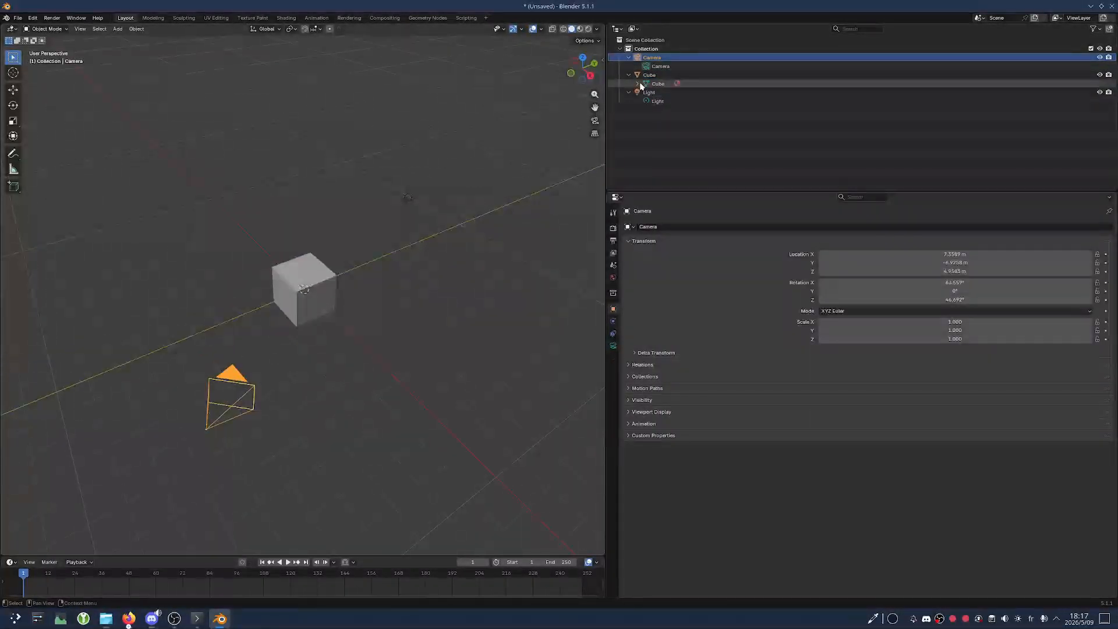
# Select Collection, the Scene Collection, the cube and the light in turn to examine the Outliner hierarchy
pyautogui.click(647, 49)
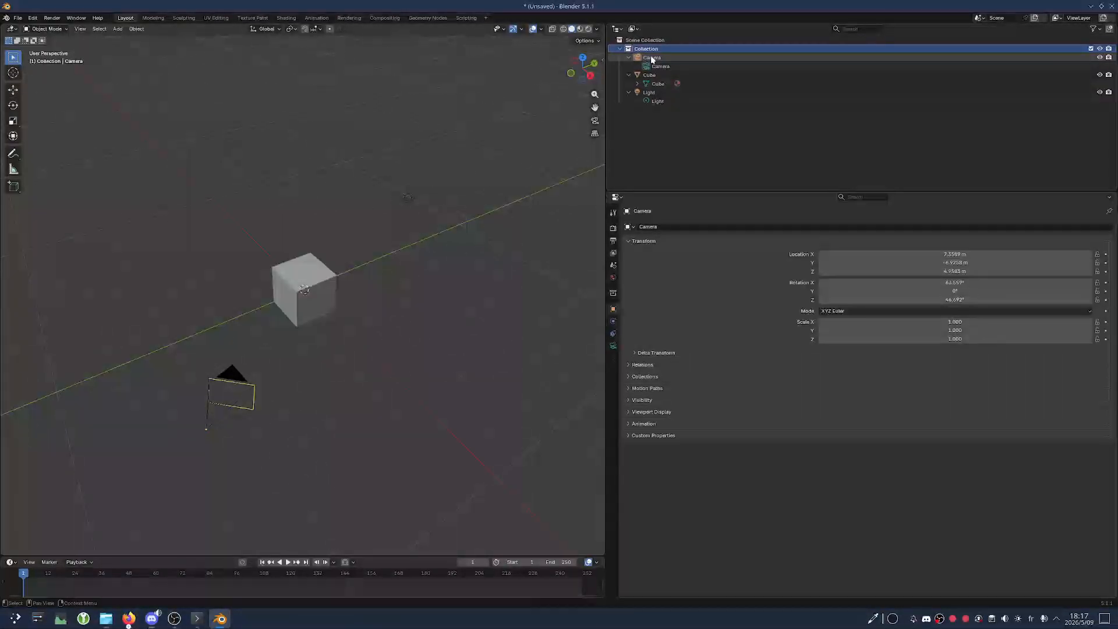
pyautogui.click(635, 42)
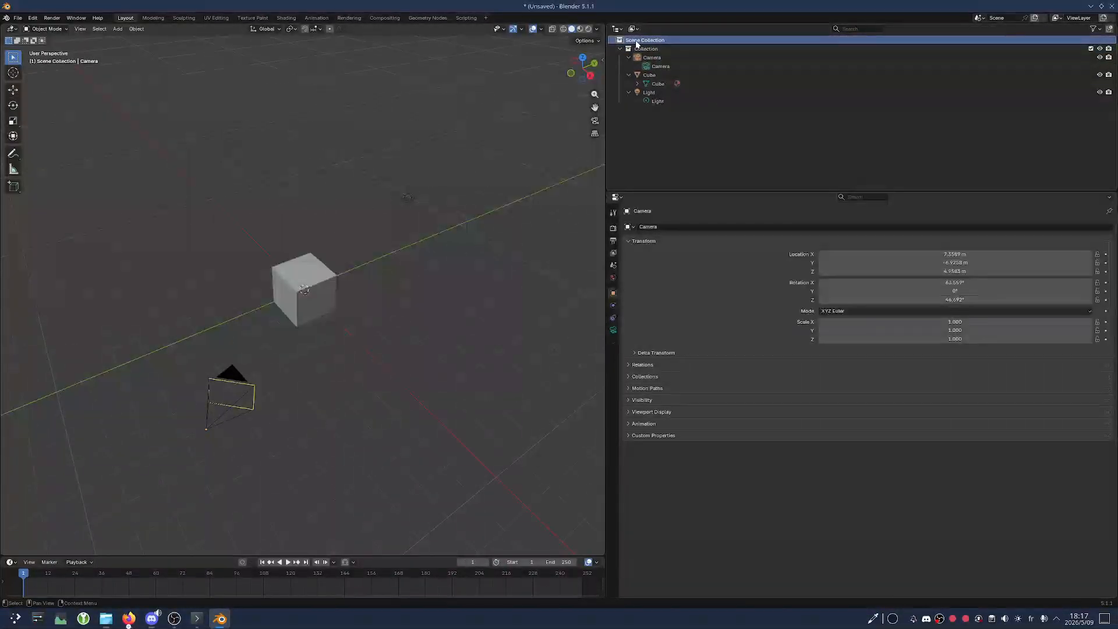
pyautogui.click(642, 49)
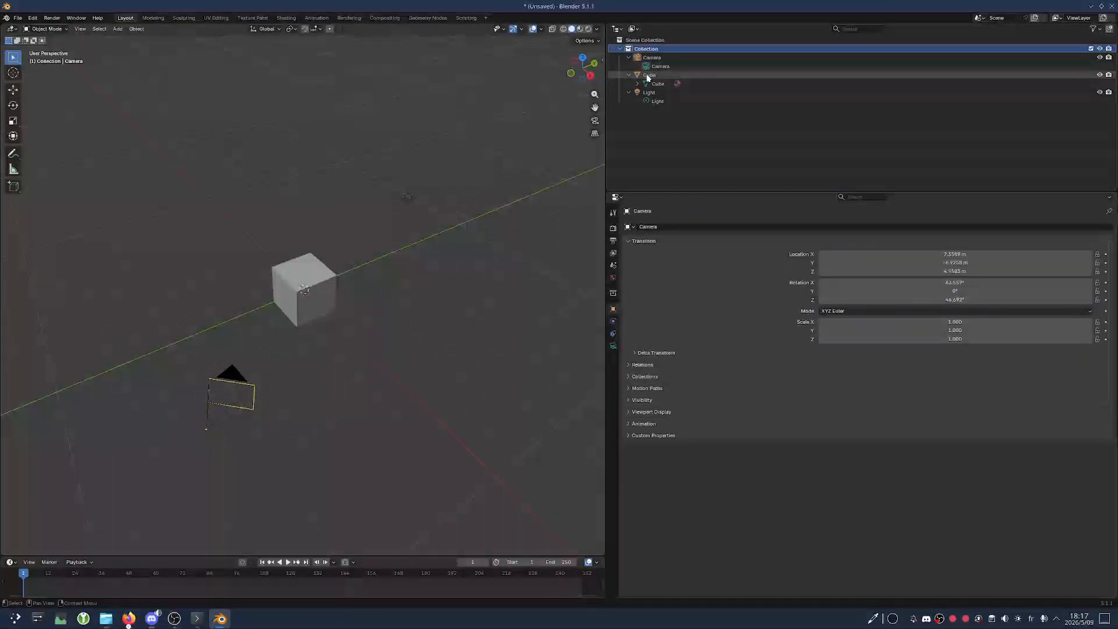
pyautogui.click(648, 76)
pyautogui.click(649, 92)
# Move the camera, cube and light together into the Scene Collection, and delete the emptied Collection
pyautogui.click(650, 59)
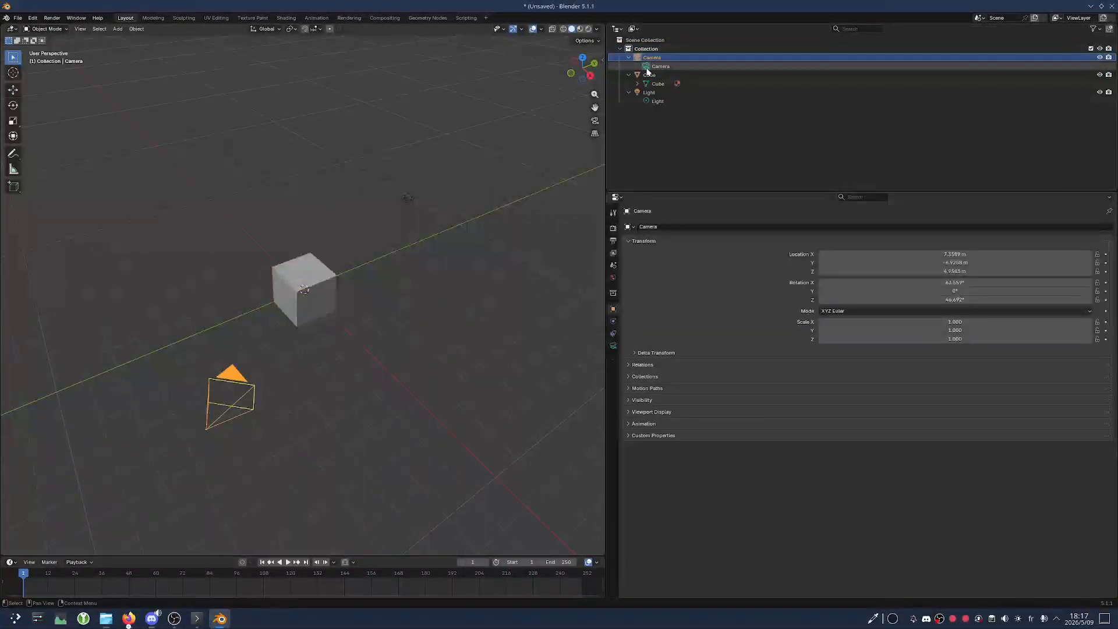
pyautogui.keyDown('ctrl'); pyautogui.click(649, 75); pyautogui.keyUp('ctrl')
pyautogui.keyDown('ctrl'); pyautogui.click(649, 92); pyautogui.keyUp('ctrl')
pyautogui.moveTo(648, 92); pyautogui.dragTo(655, 45)
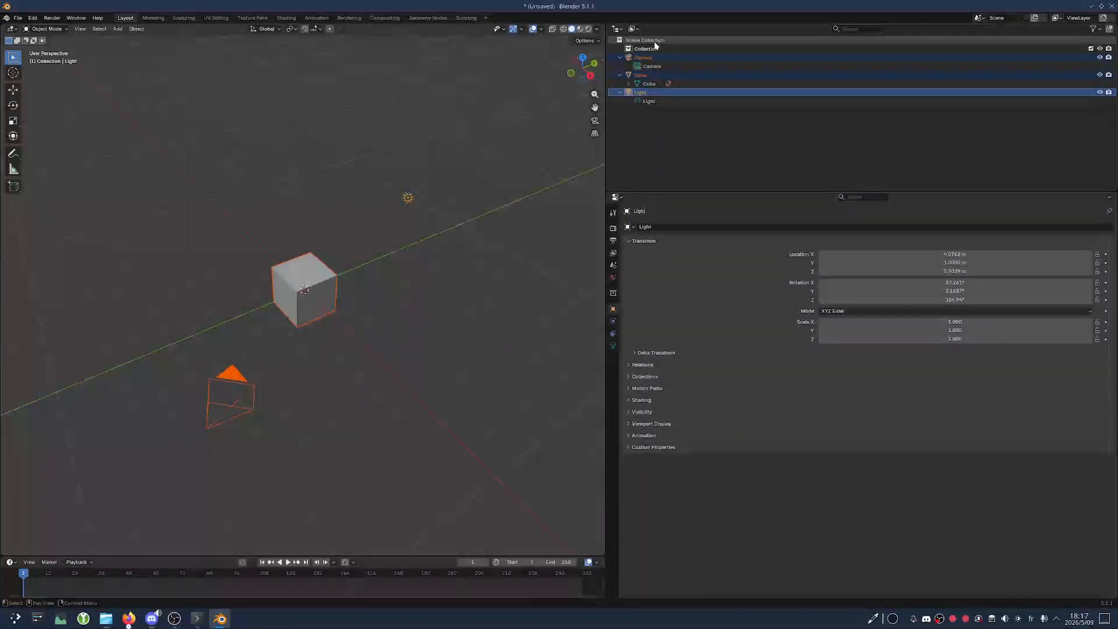
pyautogui.click(653, 48)
pyautogui.press('Delete')
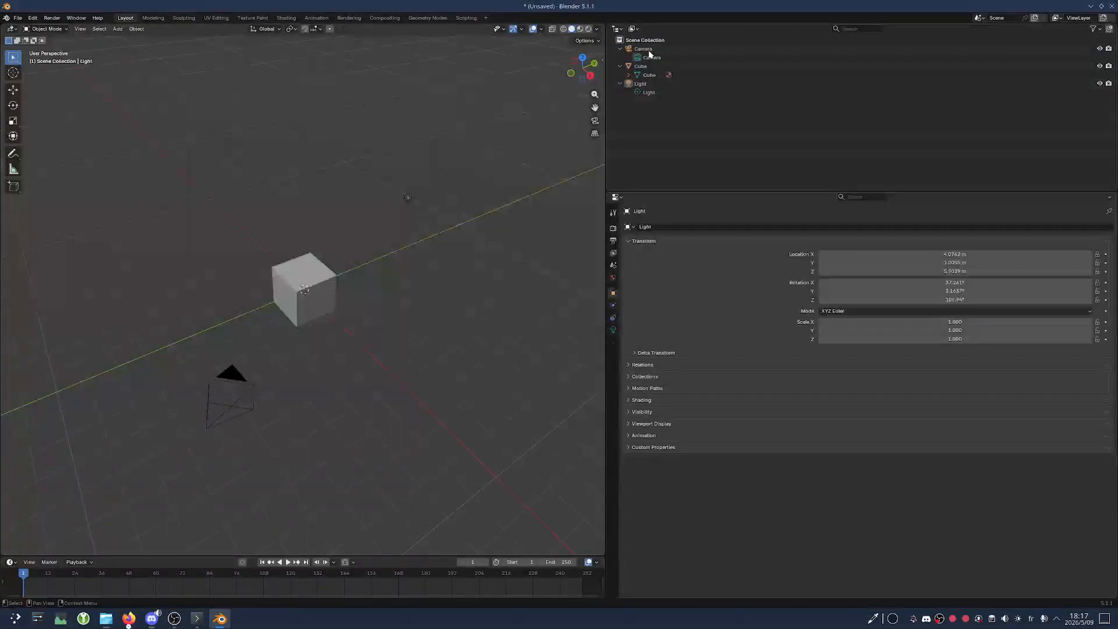
# Select the camera, the light and the Scene Collection in turn to check the simplified hierarchy
pyautogui.click(646, 51)
pyautogui.click(642, 84)
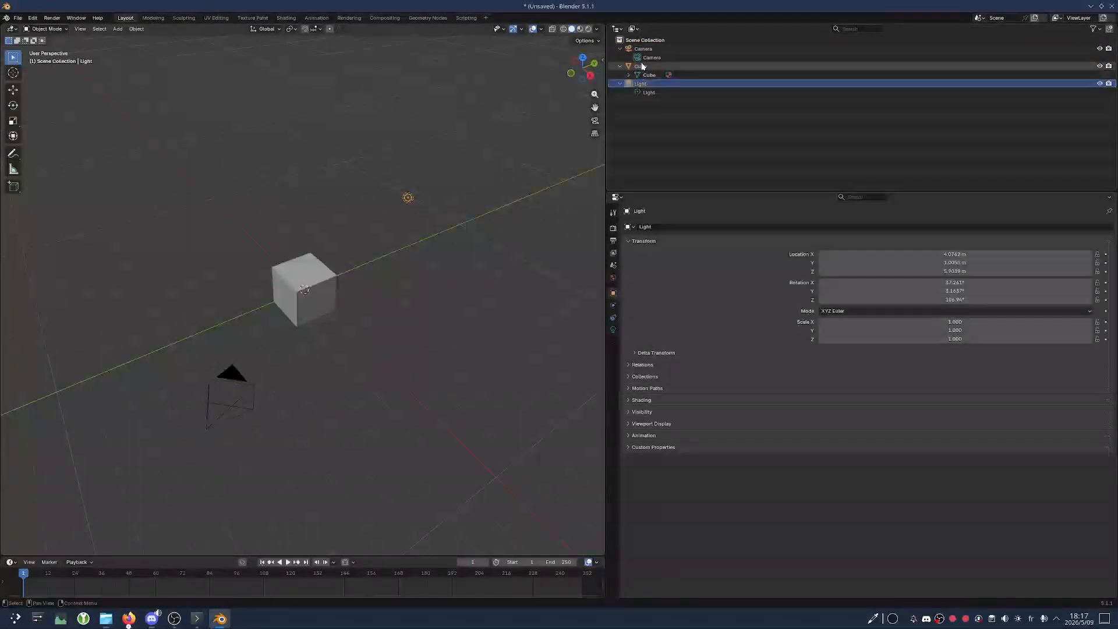
pyautogui.click(637, 41)
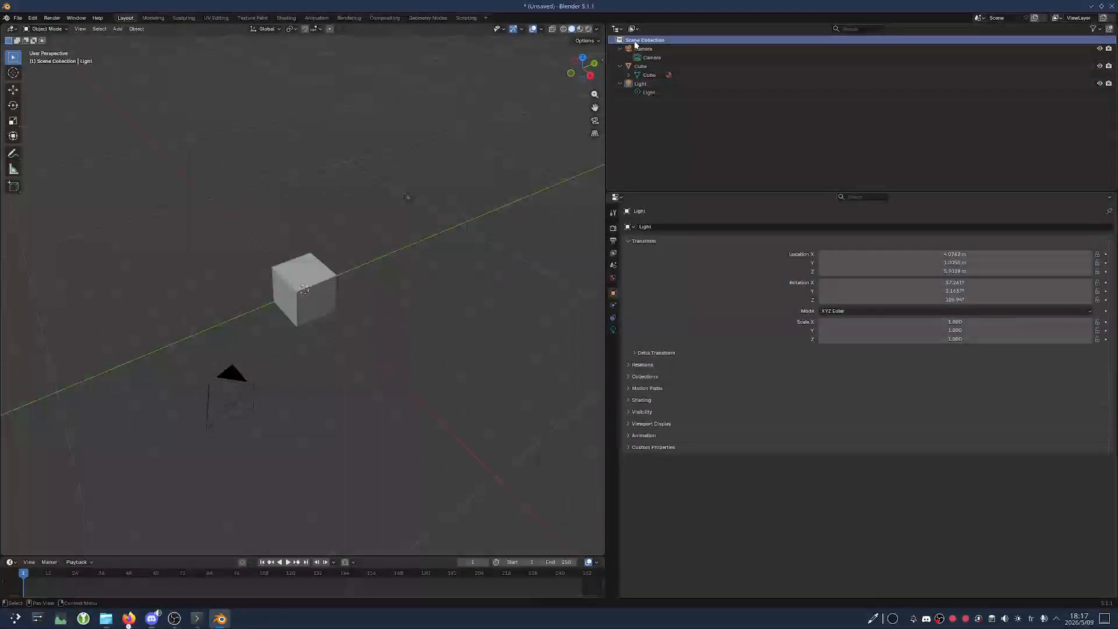
# Expand the cube's mesh data in the Outliner to show its material
pyautogui.moveTo(392, 280); pyautogui.dragTo(67, 157, button='middle')
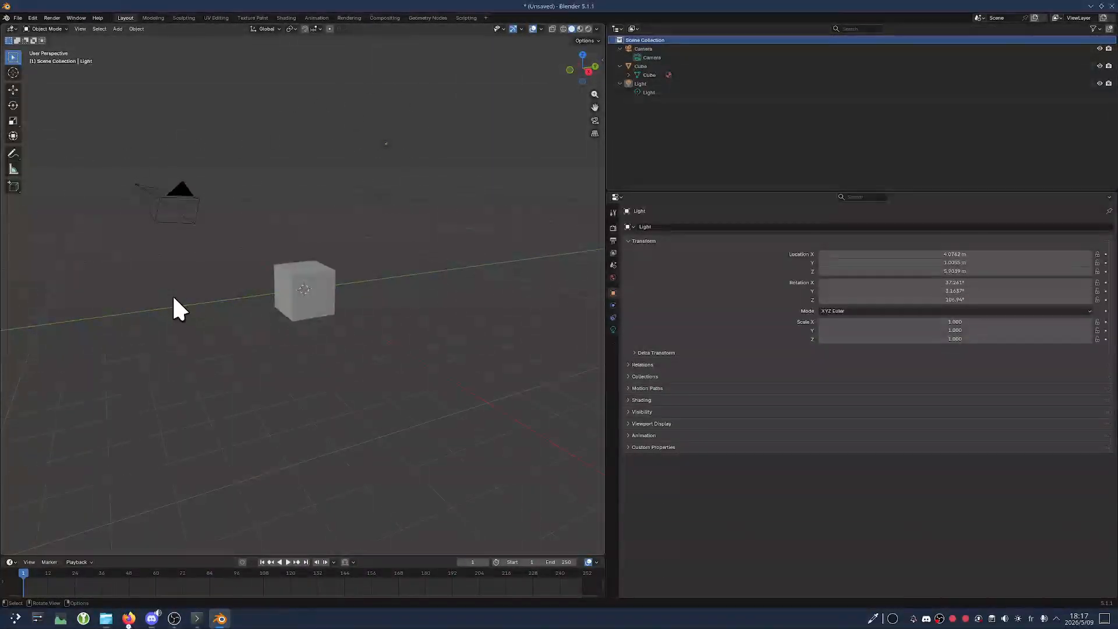
pyautogui.moveTo(173, 296); pyautogui.dragTo(180, 324, button='middle')
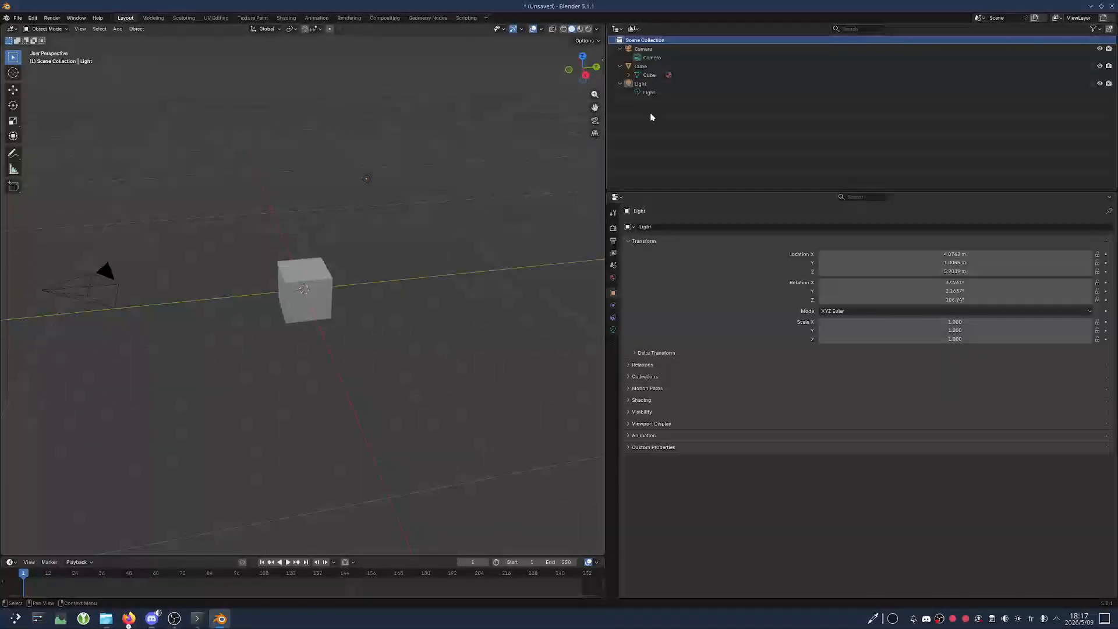
pyautogui.click(629, 74)
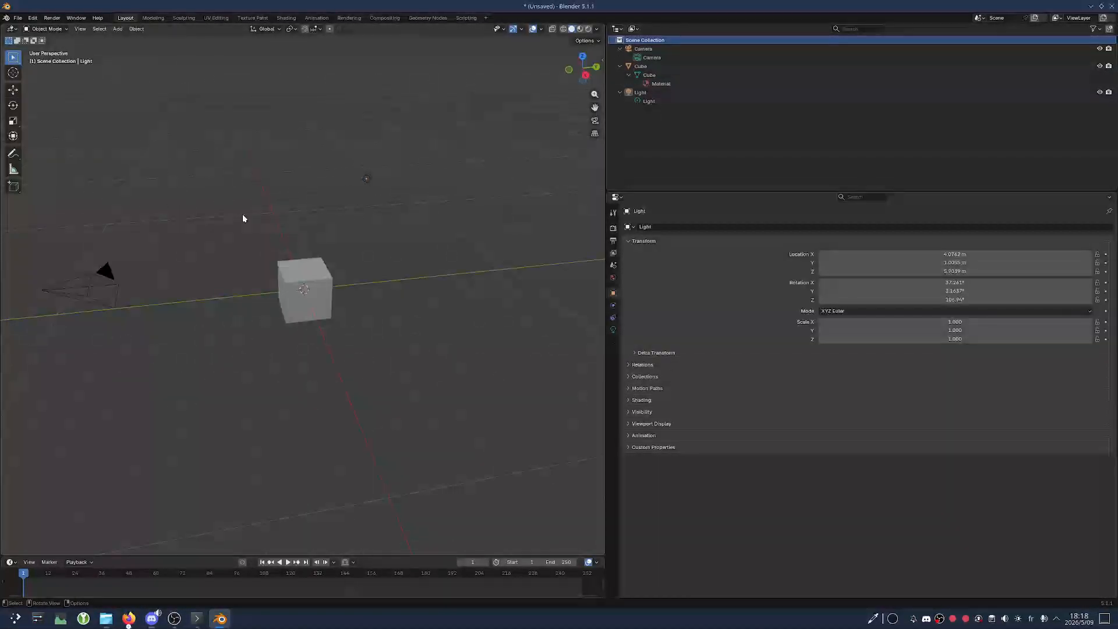
pyautogui.moveTo(449, 190); pyautogui.dragTo(394, 205, button='middle')
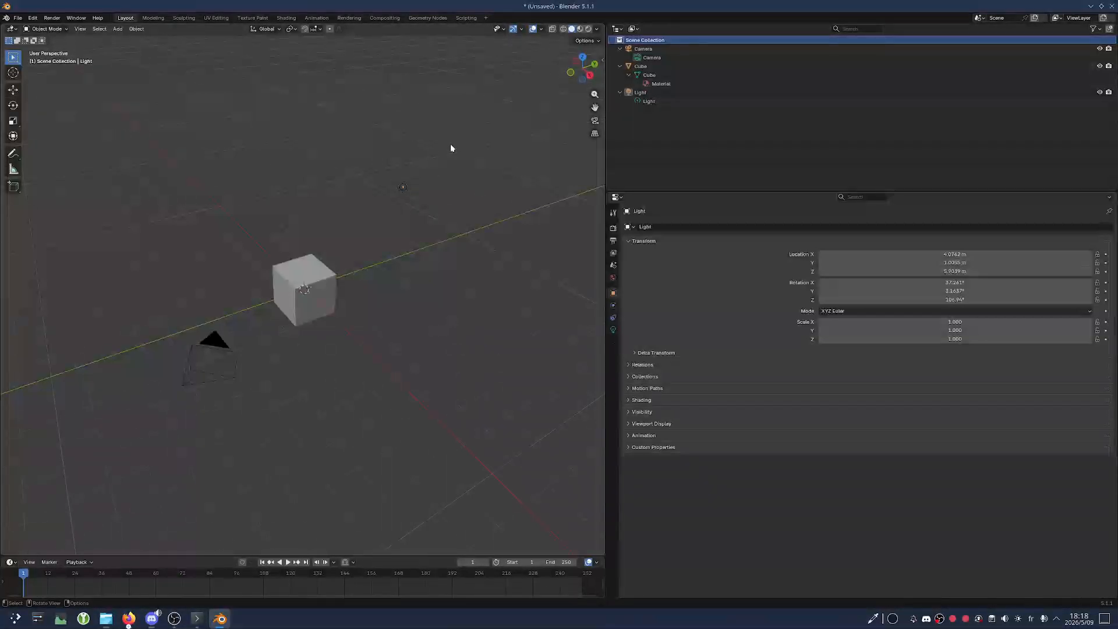
# Review the viewport overlay options, and toggle the overlays off and on several times to compare the view
pyautogui.click(542, 30)
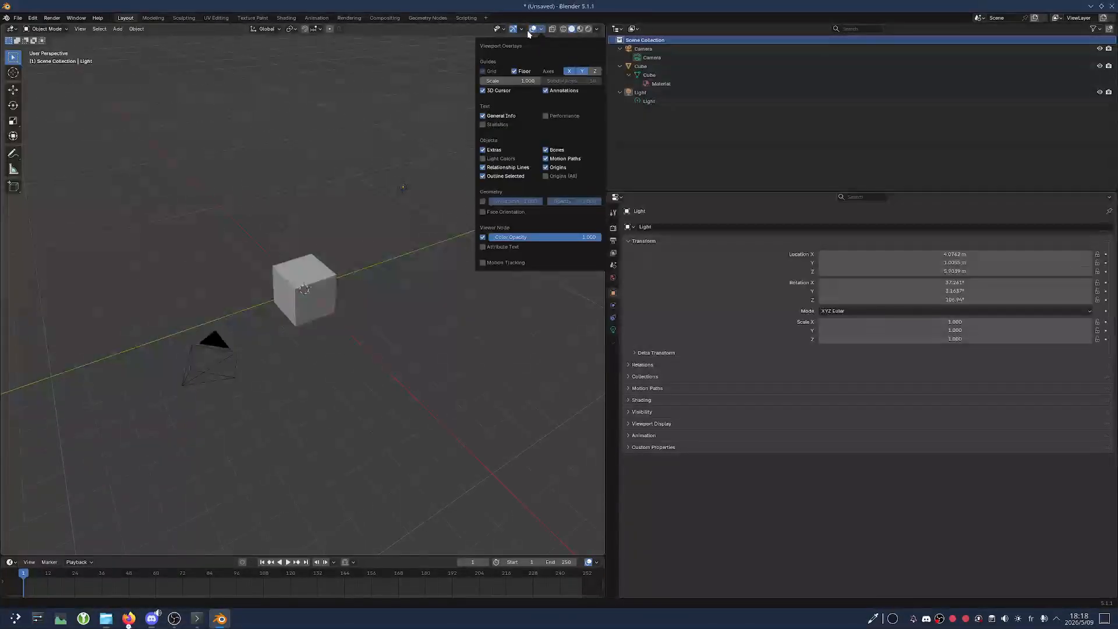
pyautogui.click(531, 31)
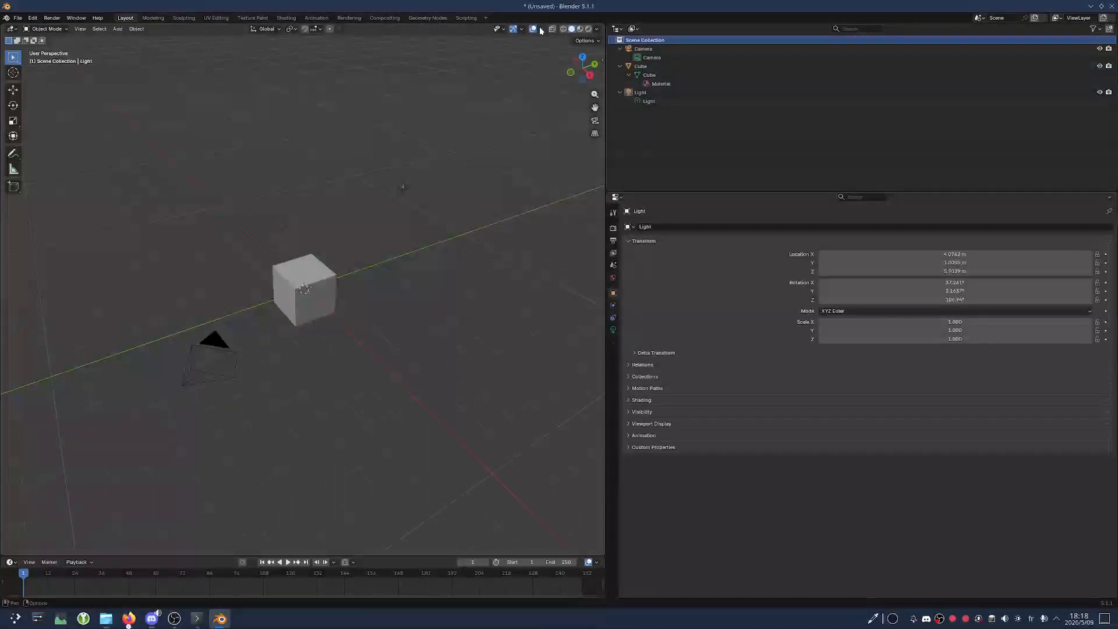
pyautogui.click(540, 30)
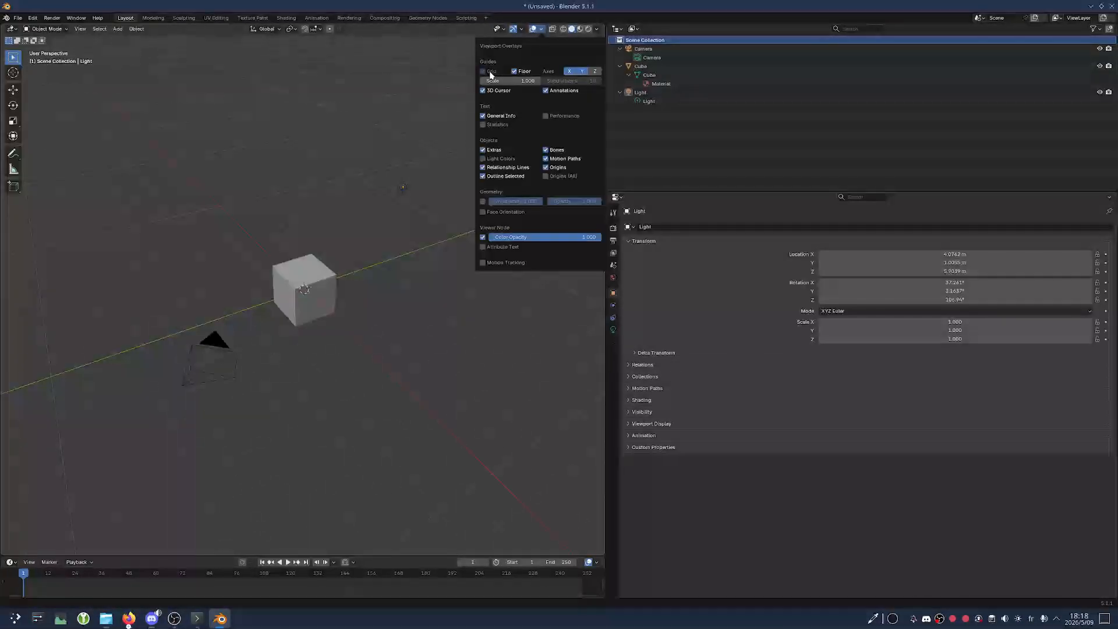
pyautogui.click(533, 30)
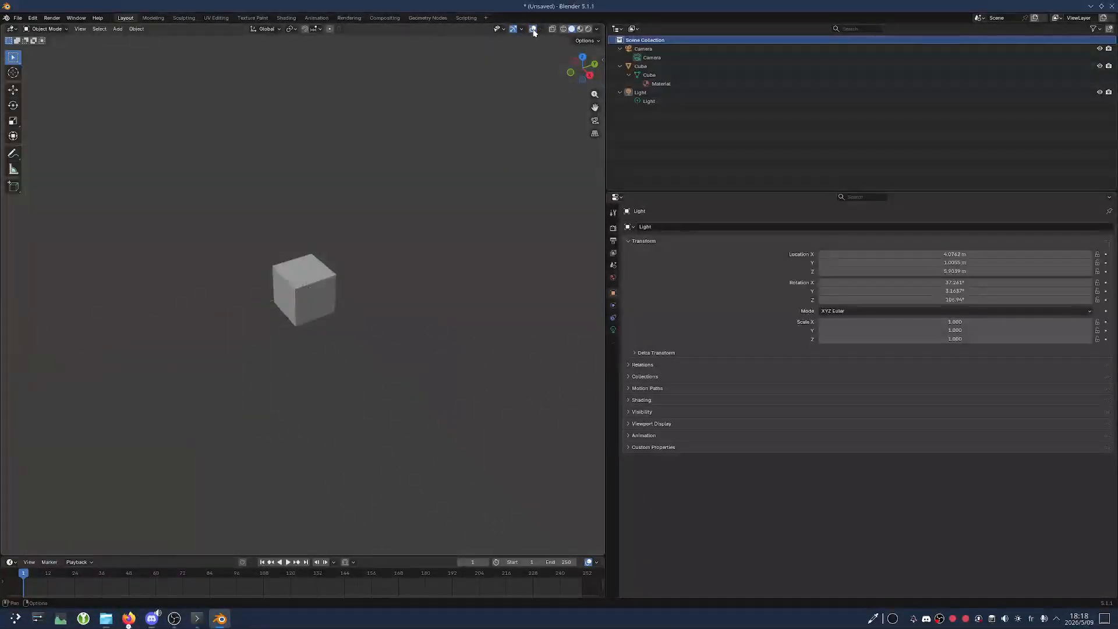
pyautogui.click(534, 30)
pyautogui.click(533, 29)
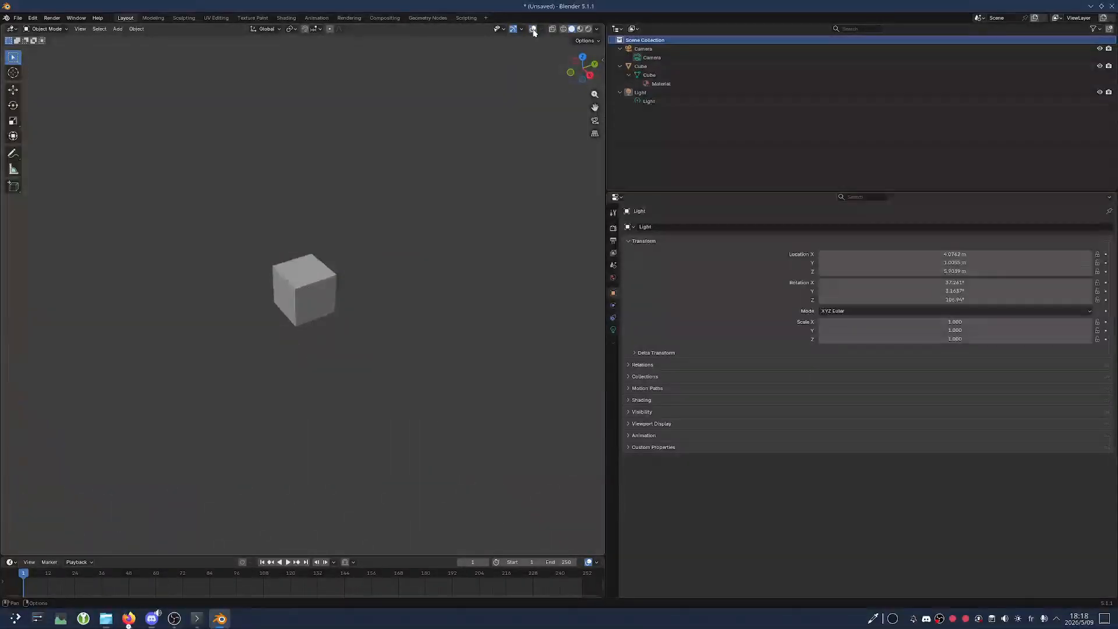
pyautogui.click(533, 30)
pyautogui.click(533, 30)
pyautogui.click(533, 30)
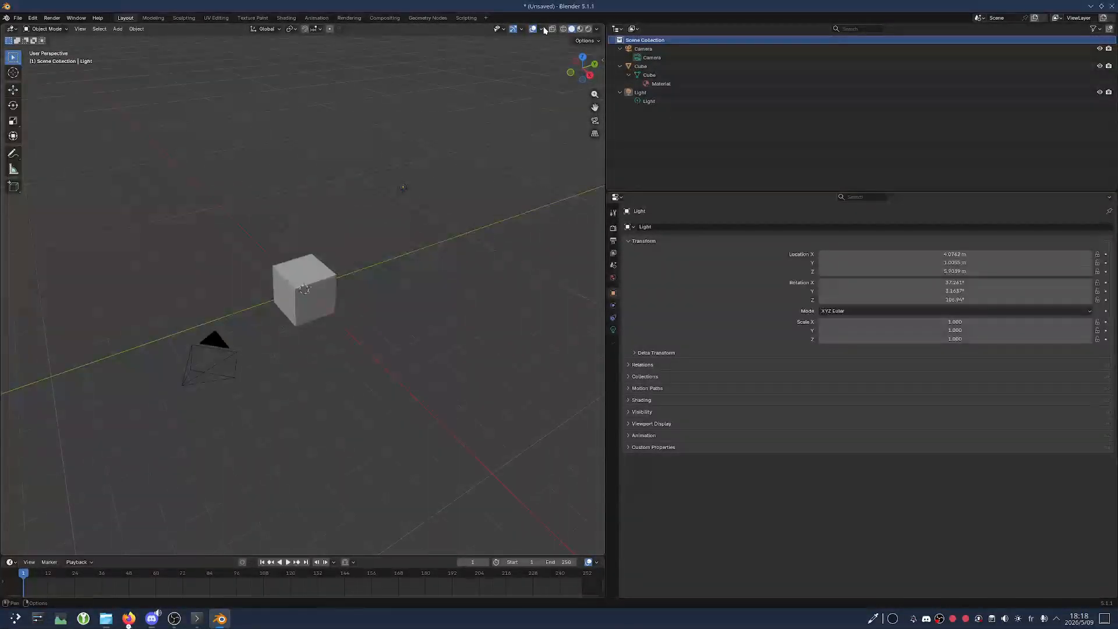
# Select the camera, the cube object and its mesh data in the Outliner to compare objects with their data
pyautogui.moveTo(365, 175); pyautogui.dragTo(370, 157, button='middle')
pyautogui.moveTo(344, 253); pyautogui.dragTo(407, 261, button='middle')
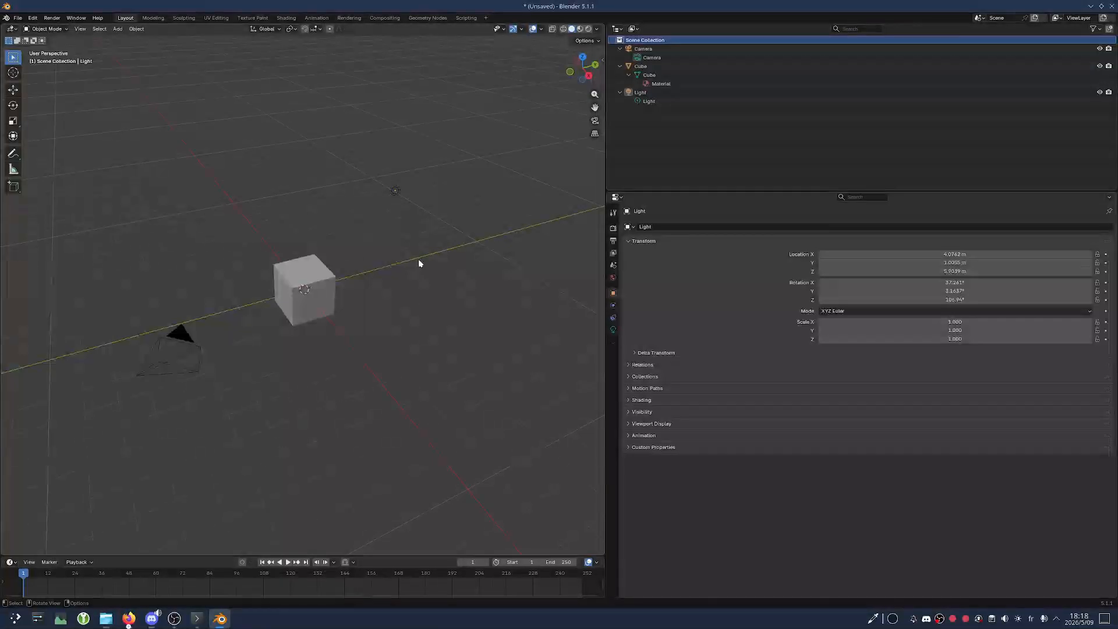
pyautogui.click(640, 50)
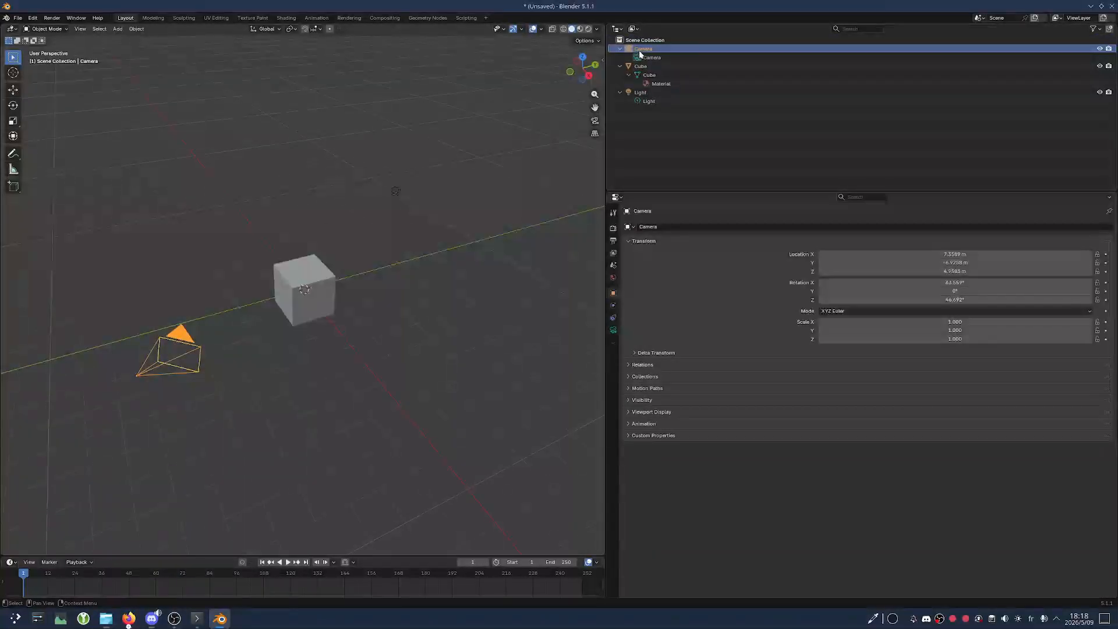
pyautogui.click(647, 74)
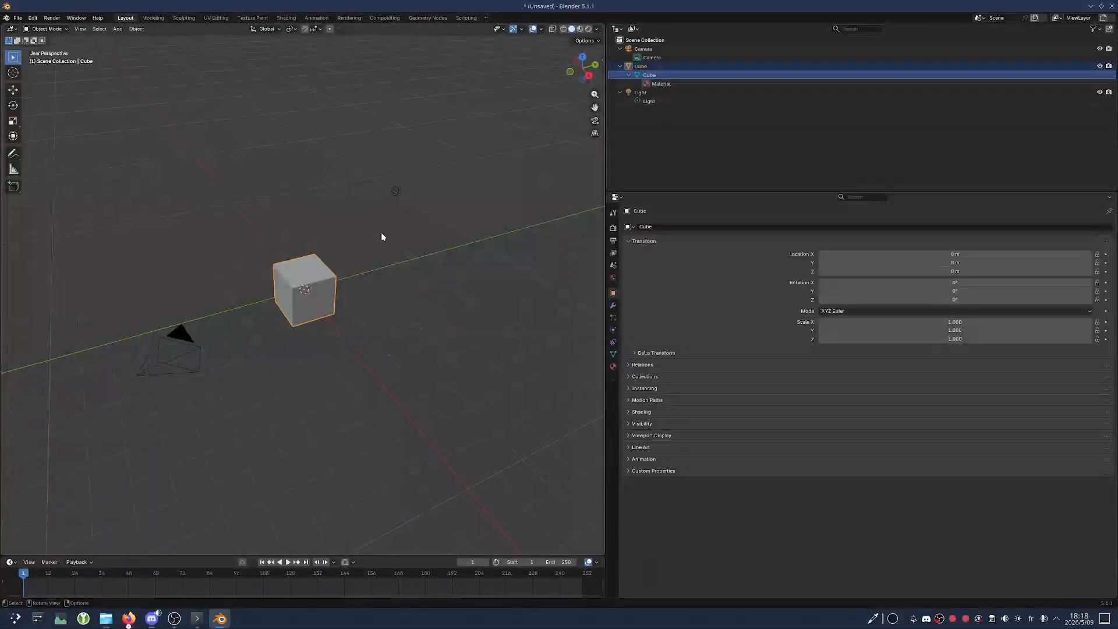
pyautogui.click(638, 68)
pyautogui.click(645, 76)
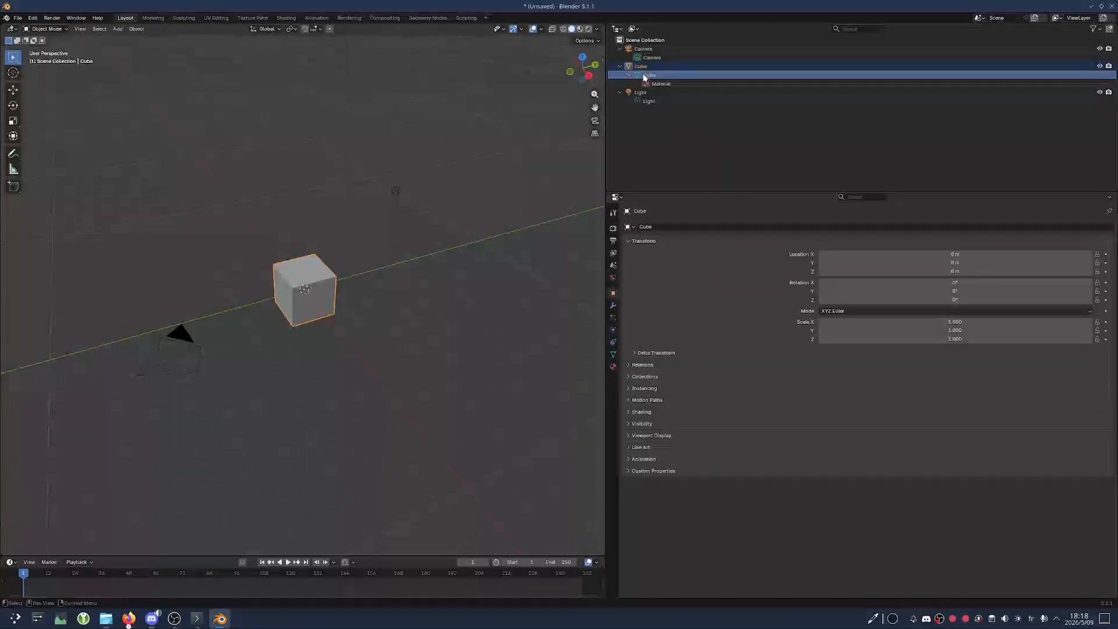
pyautogui.click(646, 56)
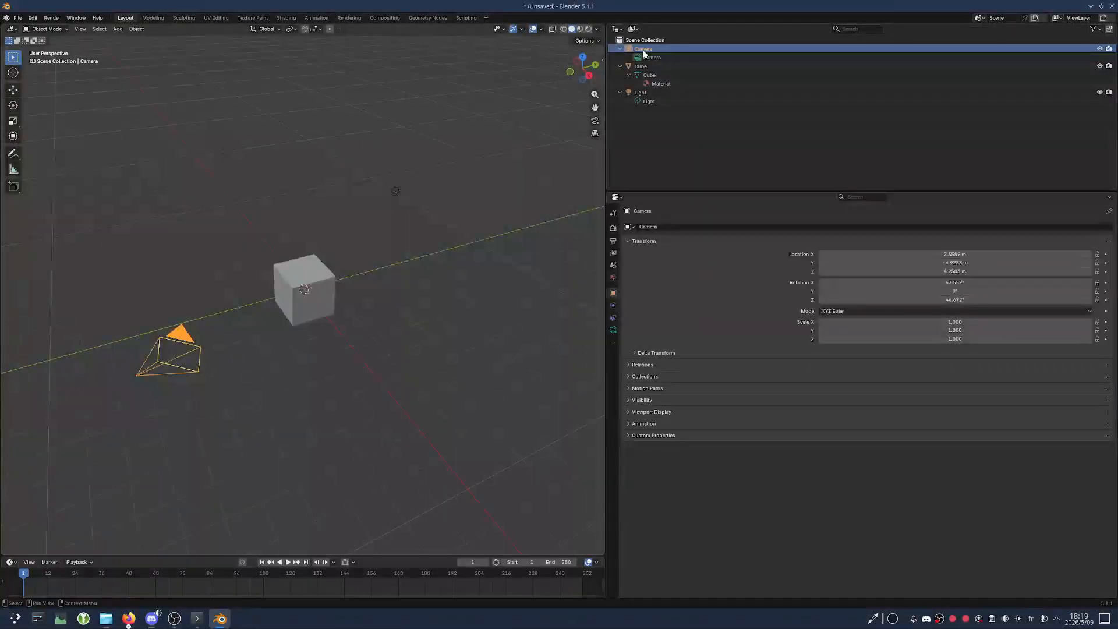
# Inspect the scene from the opposite side, selecting the light and the cube in the viewport
pyautogui.press('g')
pyautogui.moveTo(489, 170); pyautogui.dragTo(399, 189, button='middle')
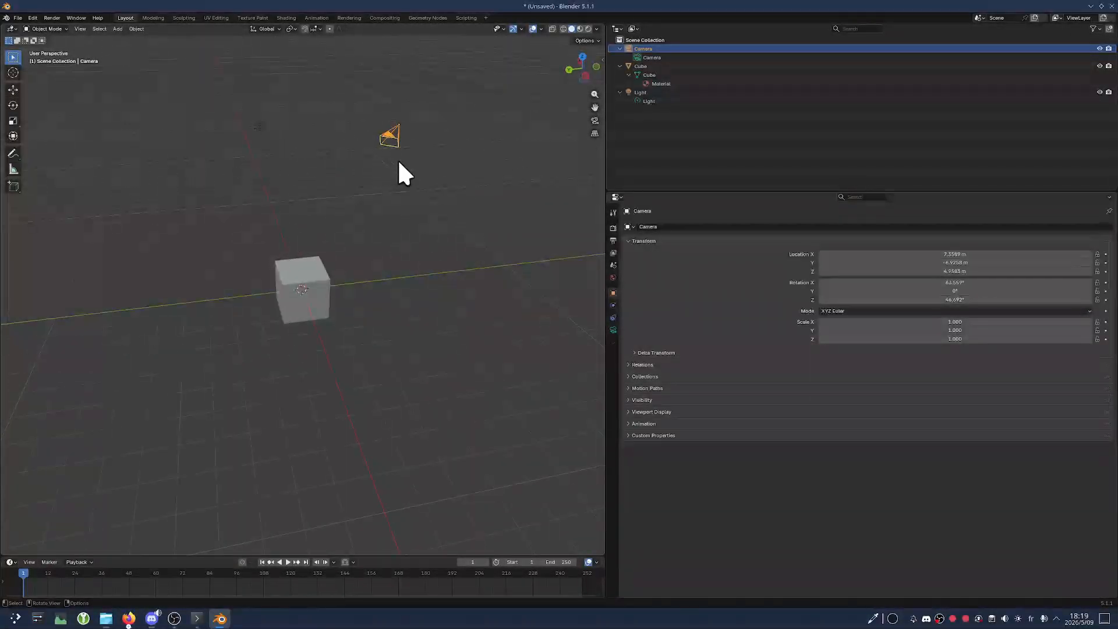
pyautogui.click(259, 128)
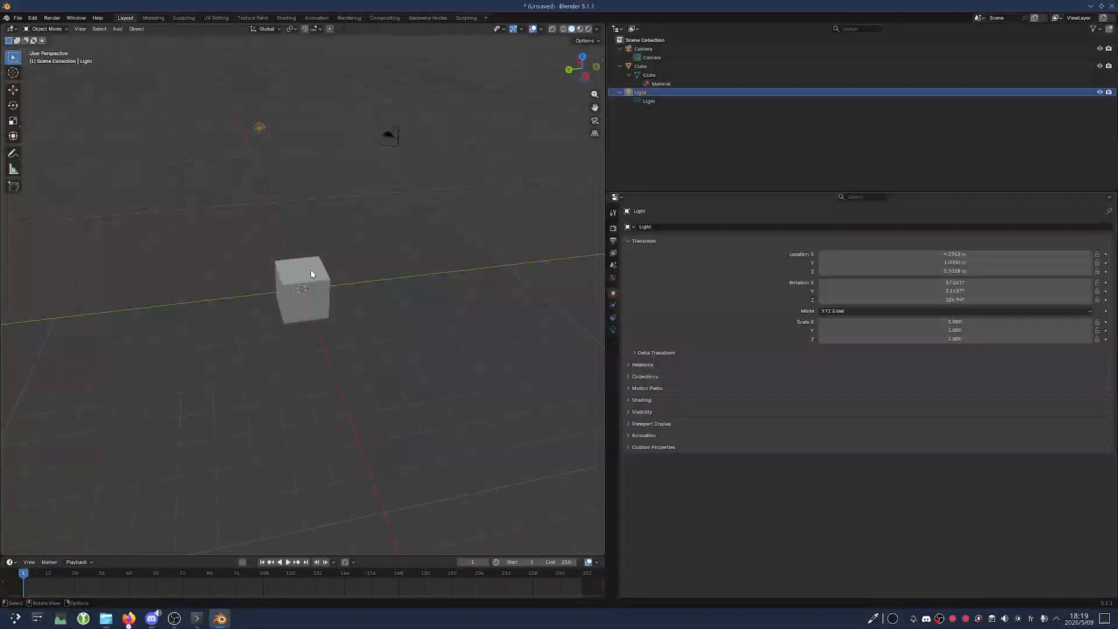
pyautogui.click(308, 269)
pyautogui.moveTo(400, 257); pyautogui.dragTo(333, 224, button='middle')
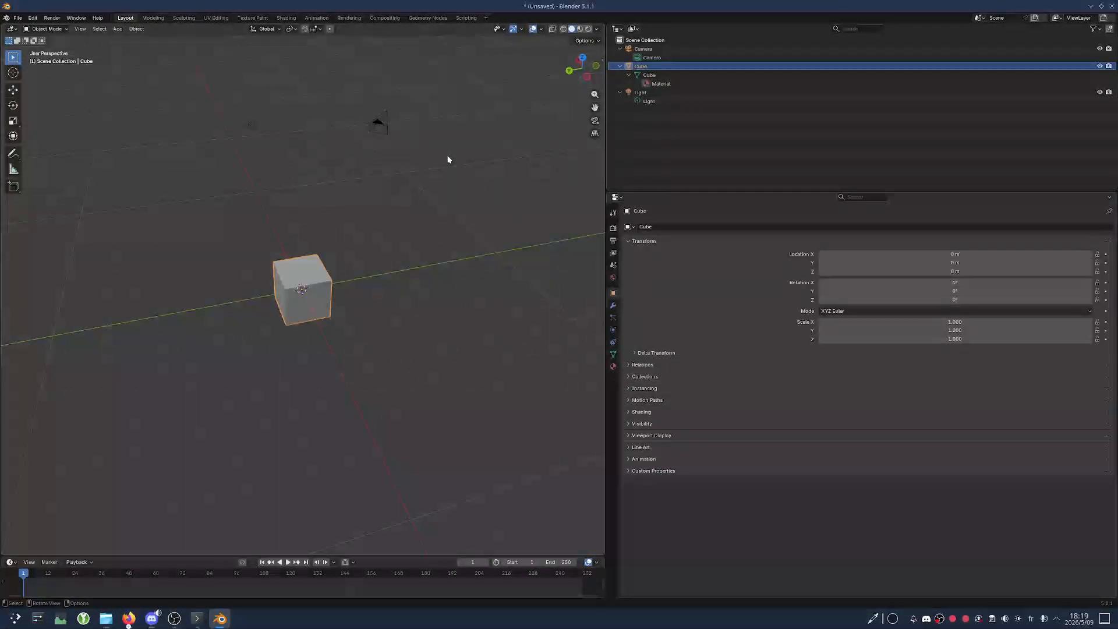
# Select the camera, the cube and the light in turn in the Outliner to identify the scene's objects
pyautogui.click(630, 50)
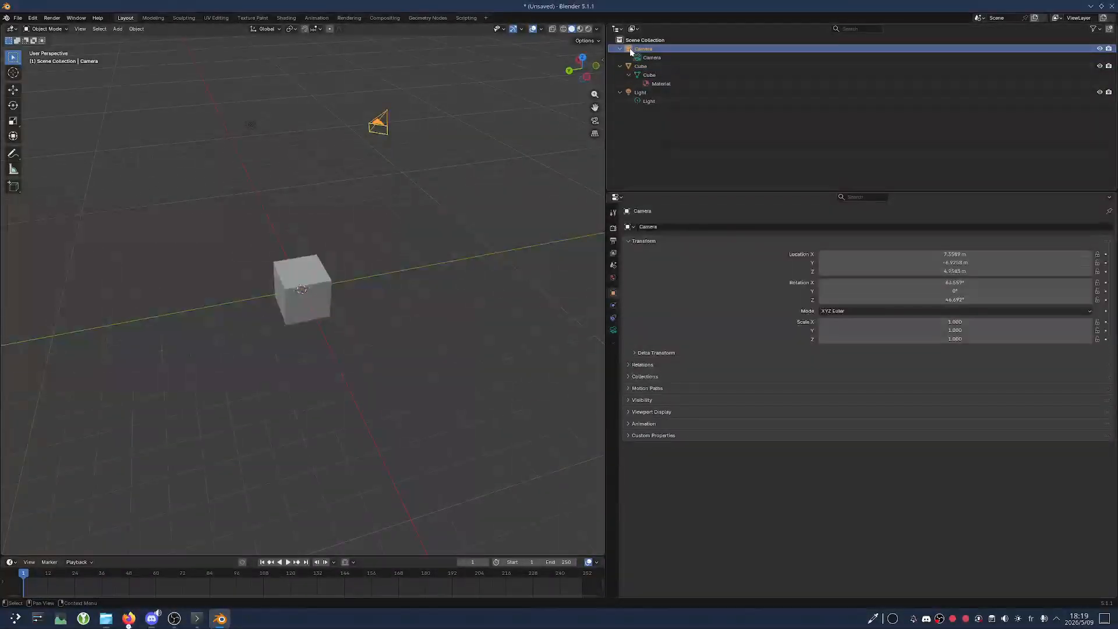
pyautogui.click(631, 67)
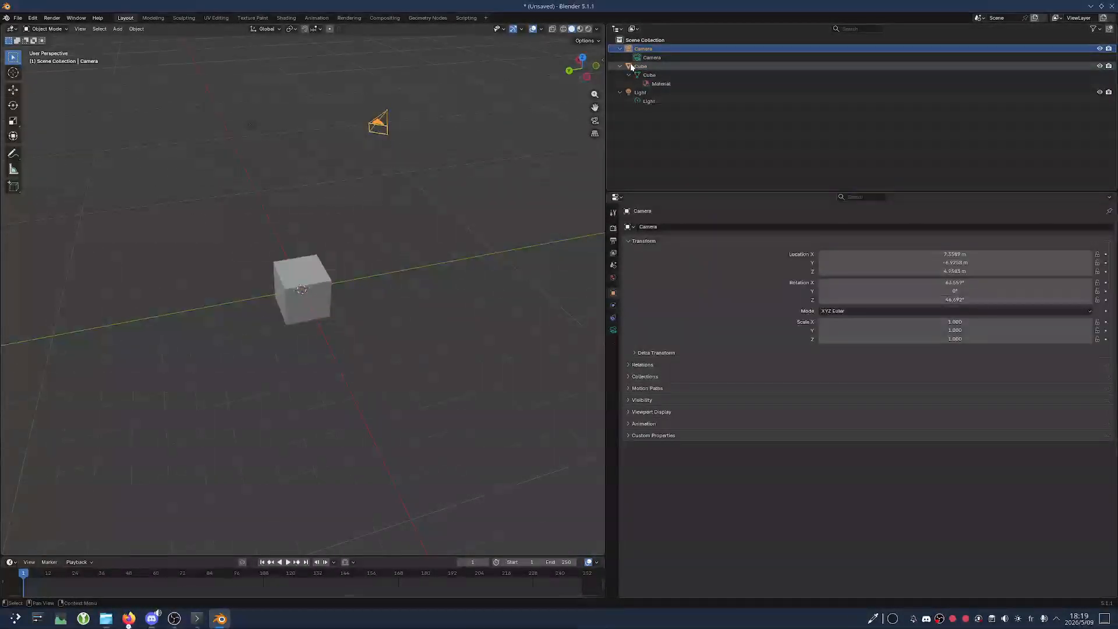
pyautogui.click(640, 92)
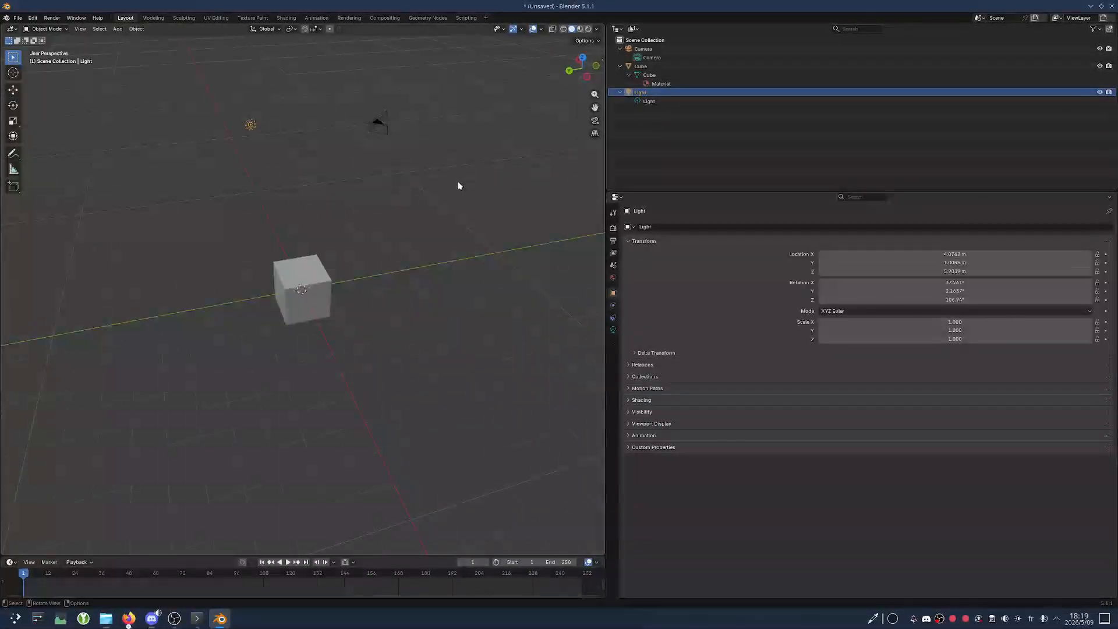
# Add a second mesh cube, move it beside the original cube, and deselect everything
pyautogui.hotkey('shift', 'a')
pyautogui.moveTo(463, 198)
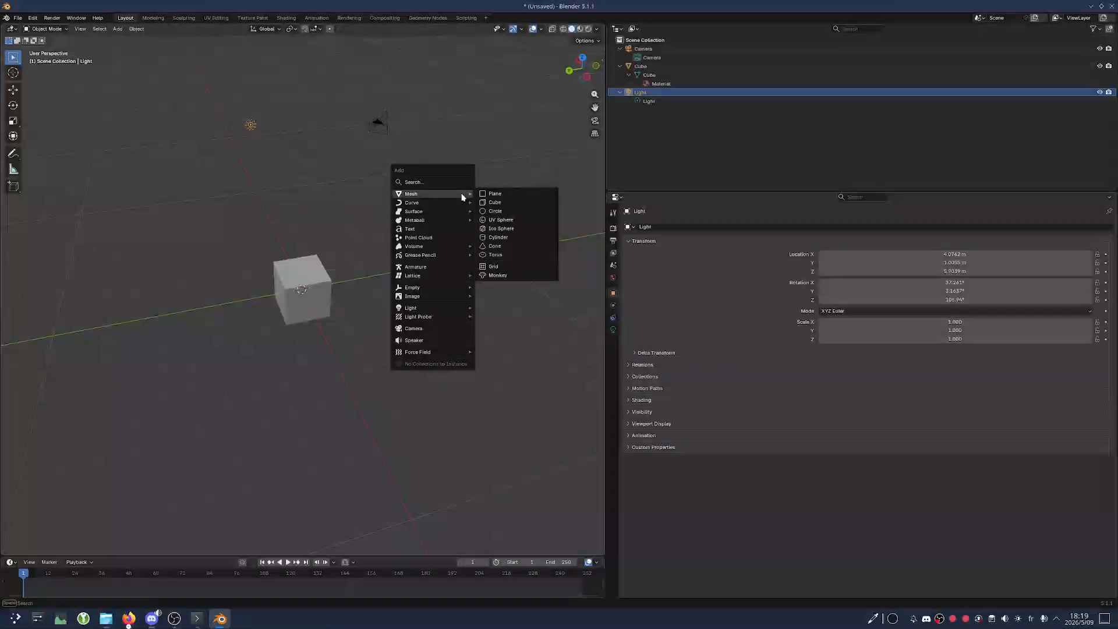
pyautogui.click(494, 202)
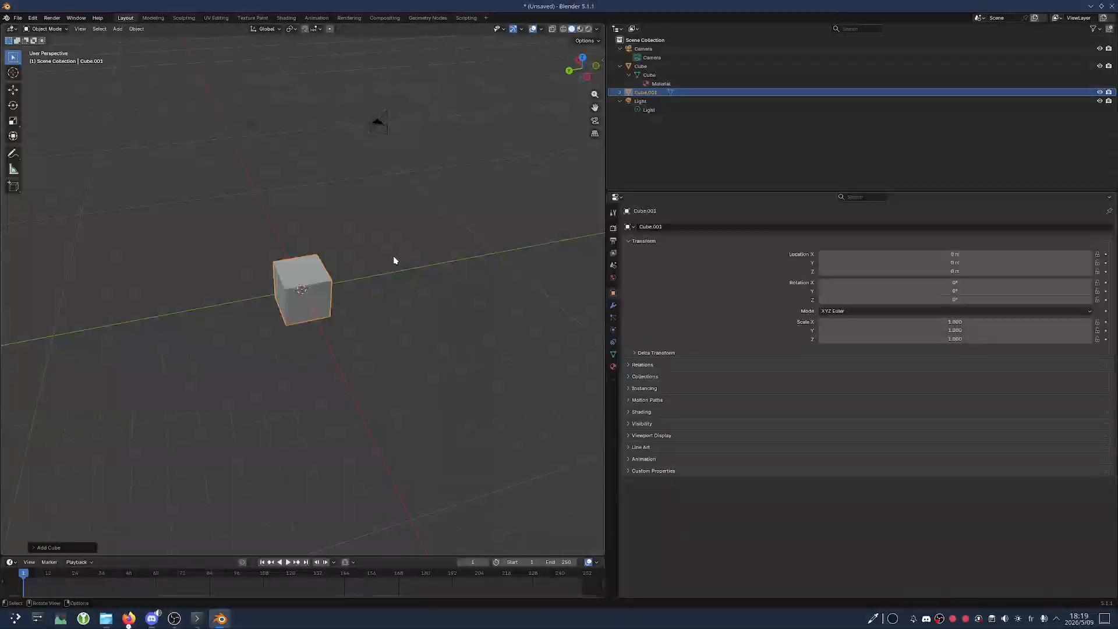
pyautogui.press('g')
pyautogui.click(466, 251)
pyautogui.click(616, 163)
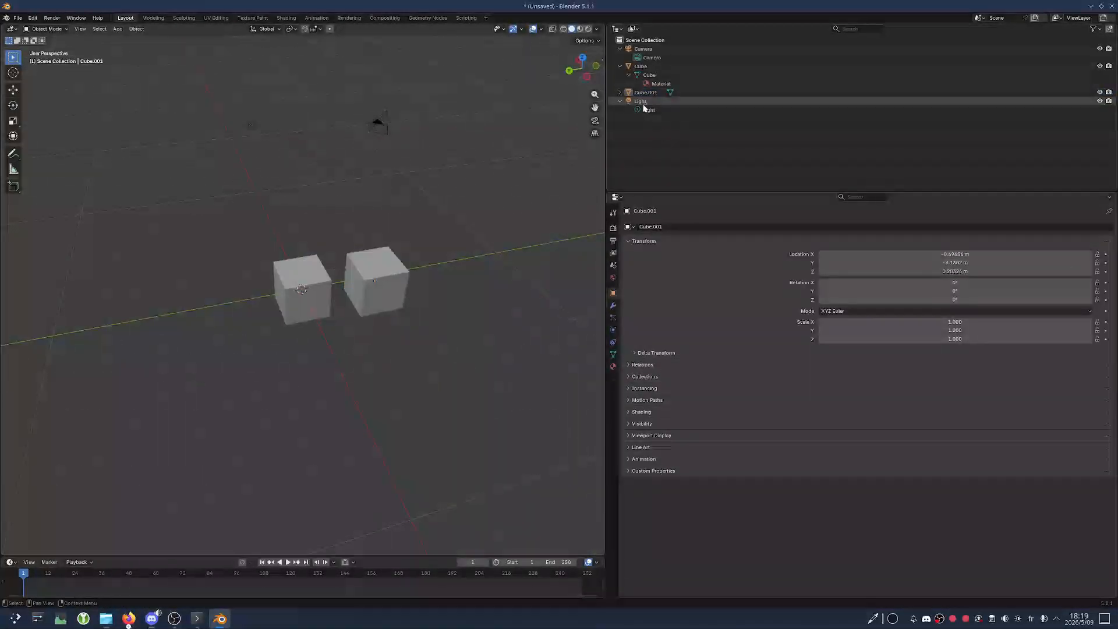
# Collapse the original cube's hierarchy in the Outliner, and select the cube, the camera and the light in the viewport
pyautogui.click(619, 66)
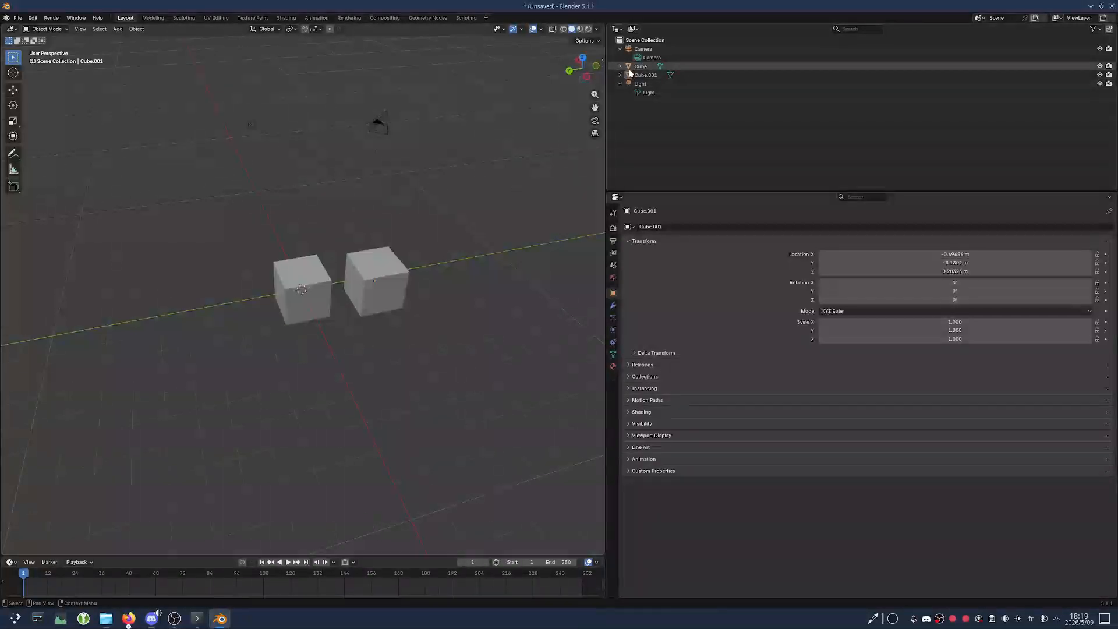
pyautogui.click(313, 273)
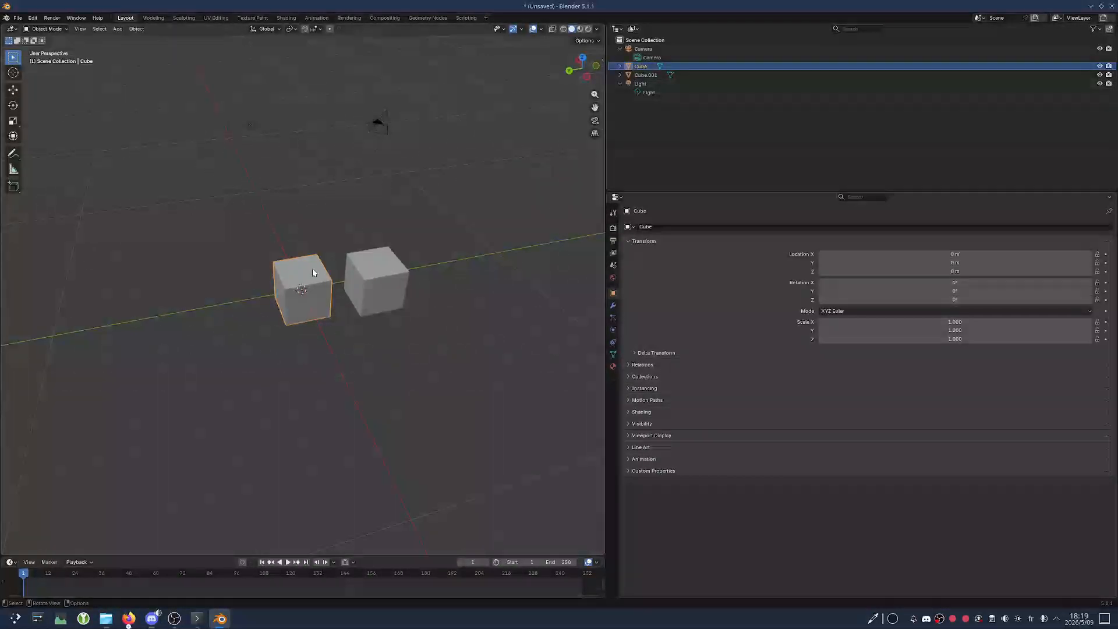
pyautogui.click(379, 126)
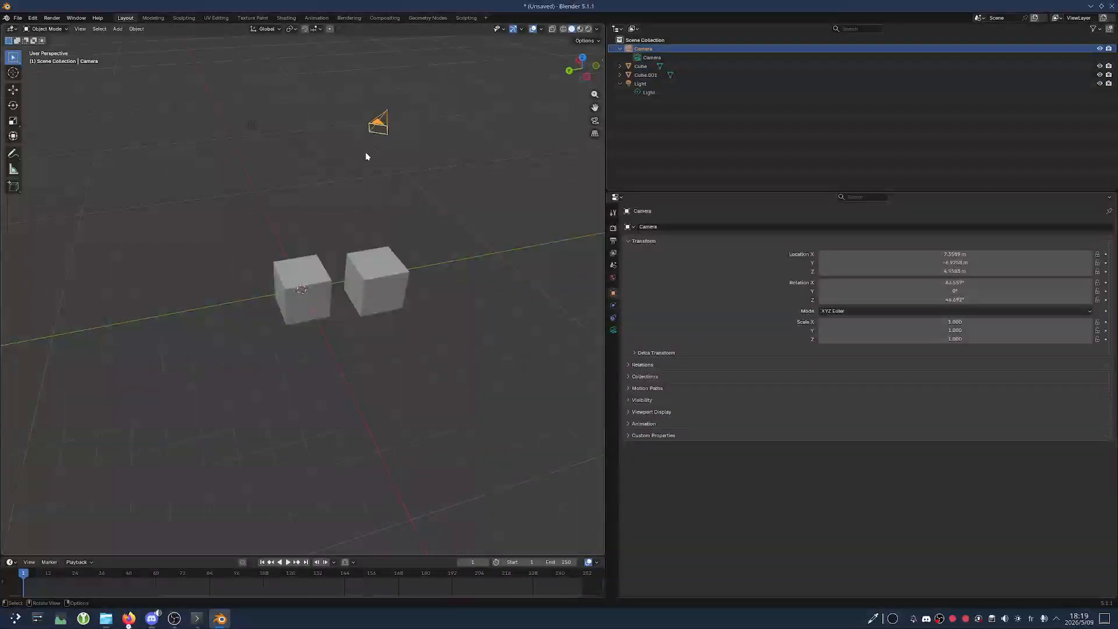
pyautogui.click(251, 125)
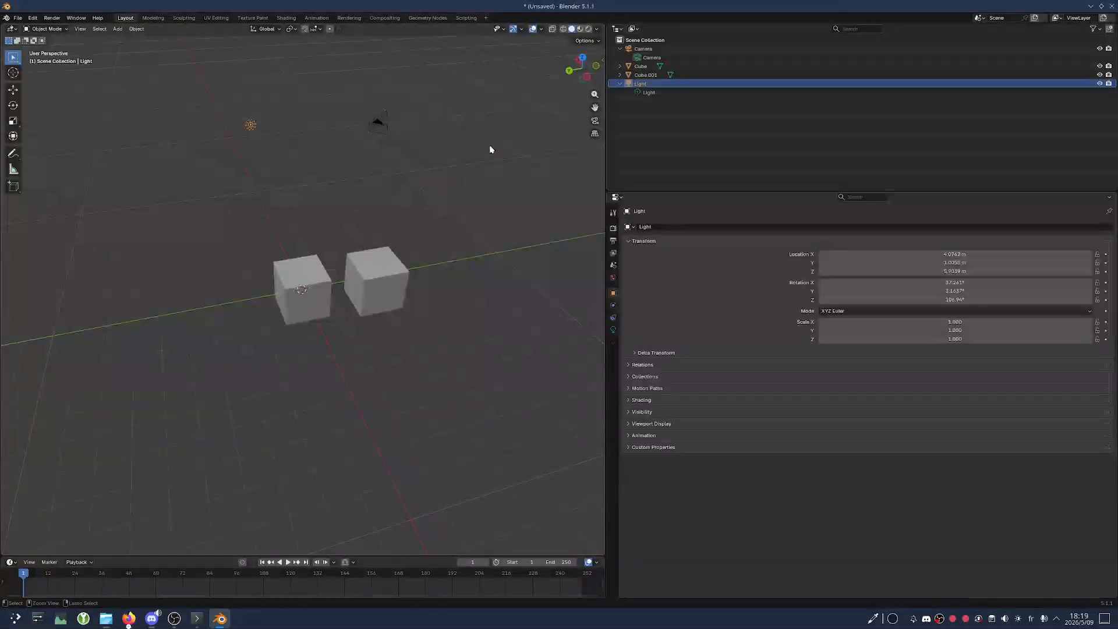
# Undo the selections, the move and the addition of the second cube, restoring the original cube's expanded hierarchy
pyautogui.hotkey('ctrl', 'z')
pyautogui.hotkey('ctrl', 'z')
pyautogui.hotkey('ctrl', 'z')
pyautogui.hotkey('ctrl', 'z')
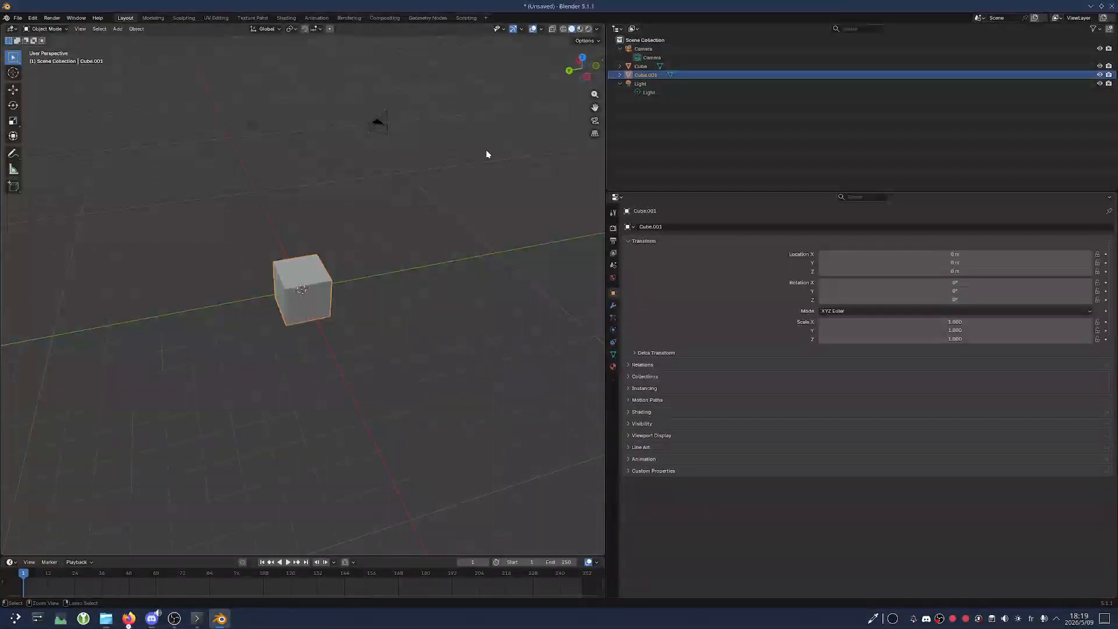
pyautogui.hotkey('ctrl', 'z')
pyautogui.hotkey('ctrl', 'z')
pyautogui.hotkey('ctrl', 'z')
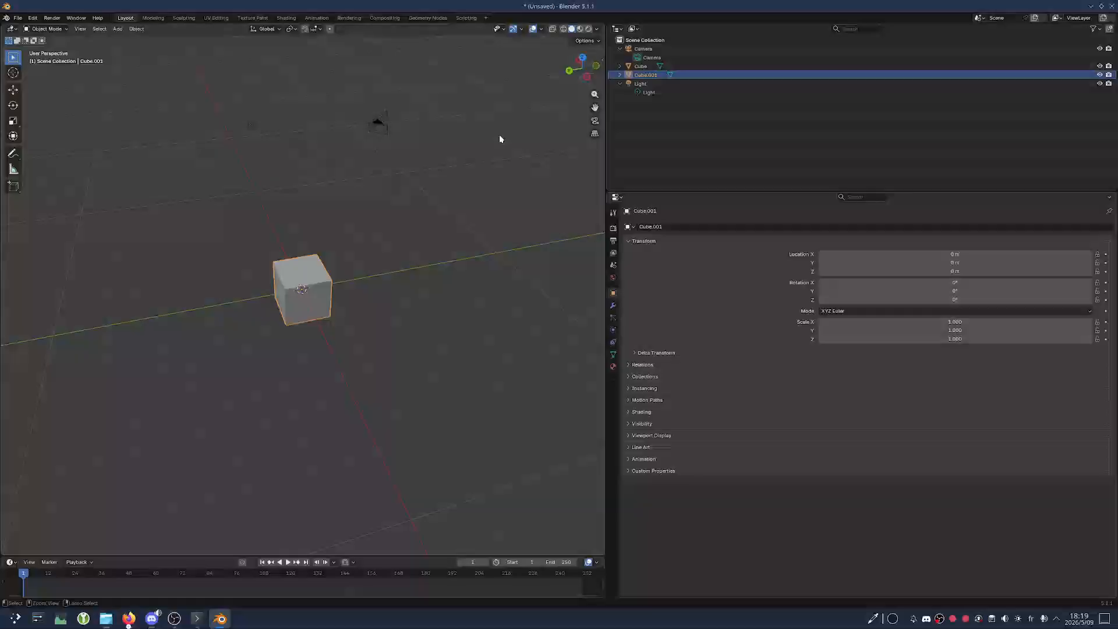
pyautogui.click(620, 65)
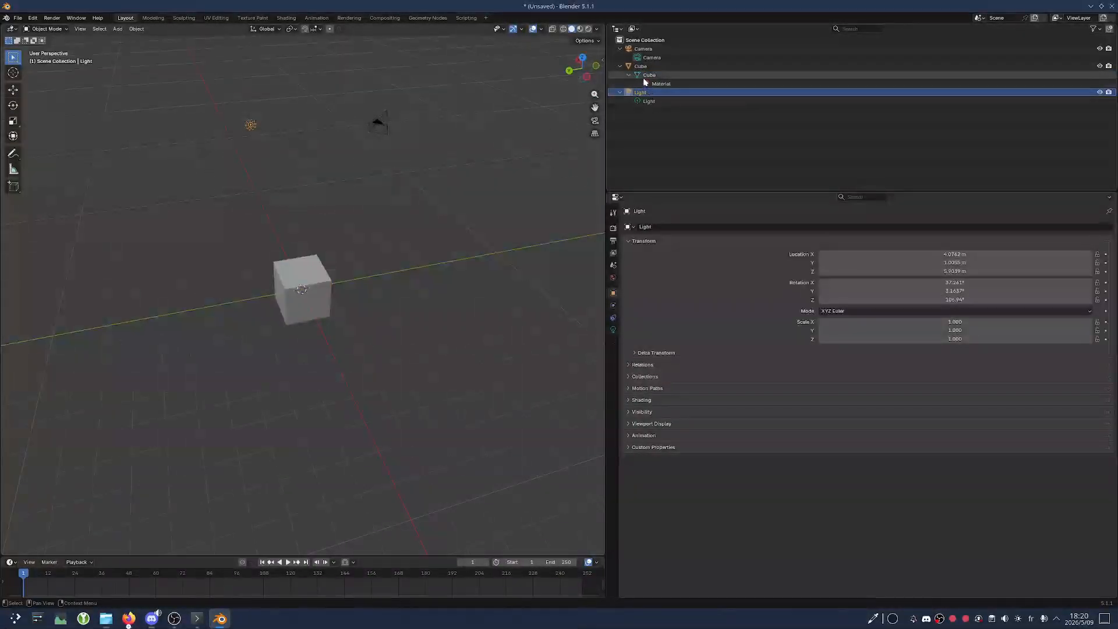
# Select the cube's mesh data in the Outliner and inspect its object data properties alongside a closer view of the cube
pyautogui.click(644, 75)
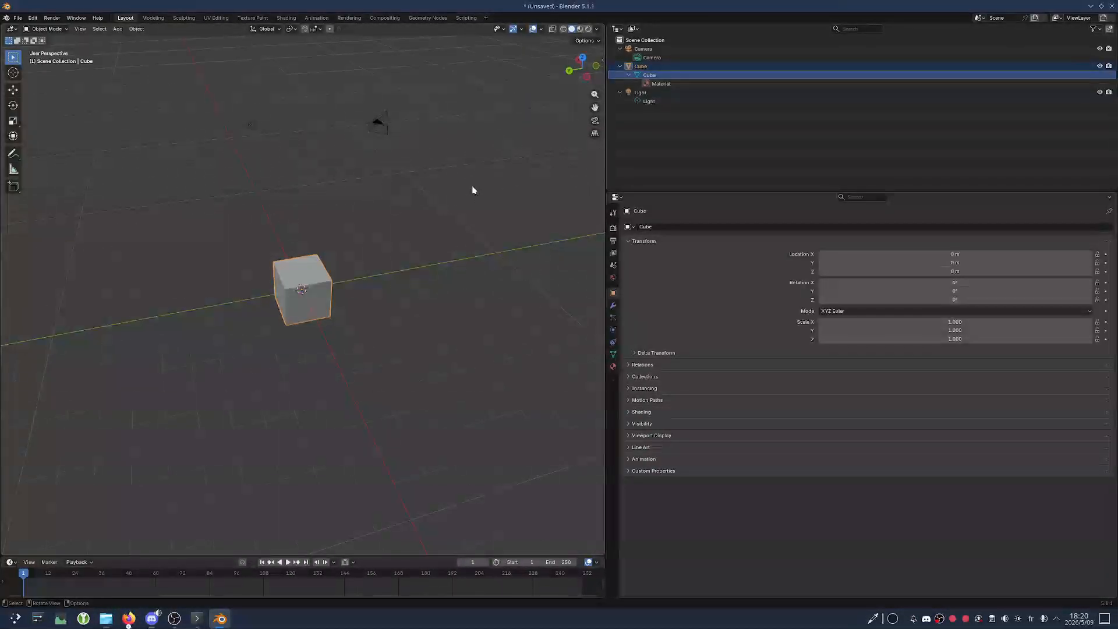
pyautogui.moveTo(384, 210)
pyautogui.mouseDown(button='middle')
pyautogui.moveTo(392, 202)
pyautogui.moveTo(393, 212)
pyautogui.mouseUp(button='middle')
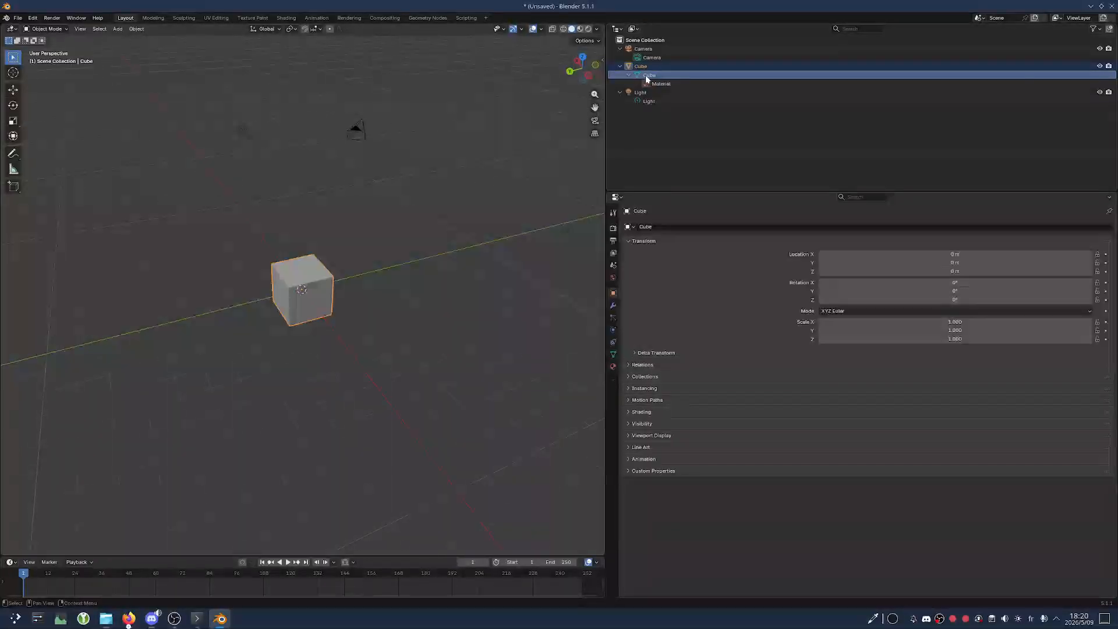
pyautogui.click(644, 81)
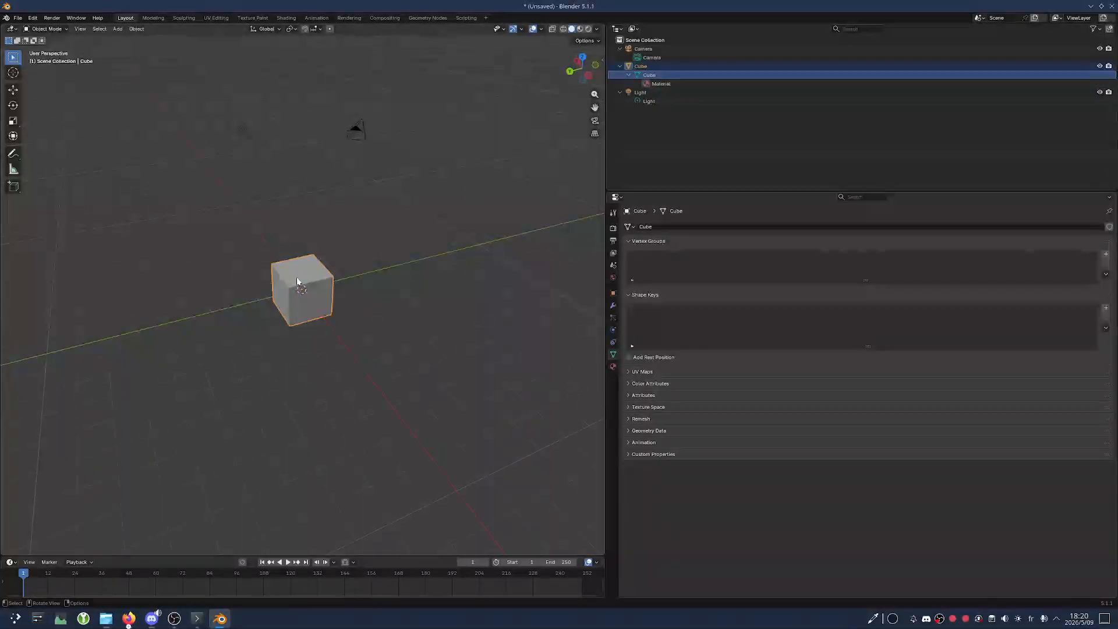
pyautogui.scroll(5, 312, 279)
pyautogui.moveTo(312, 280); pyautogui.dragTo(359, 279, button='middle')
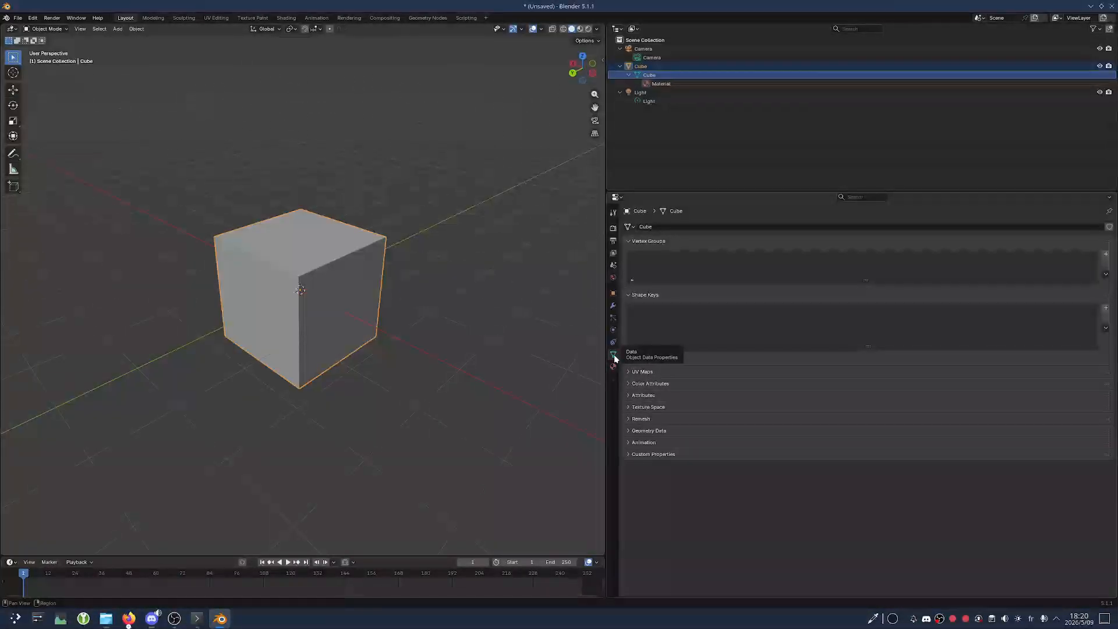
# Compare the light's data properties with the cube's mesh data, including the mesh's UV Maps
pyautogui.click(643, 102)
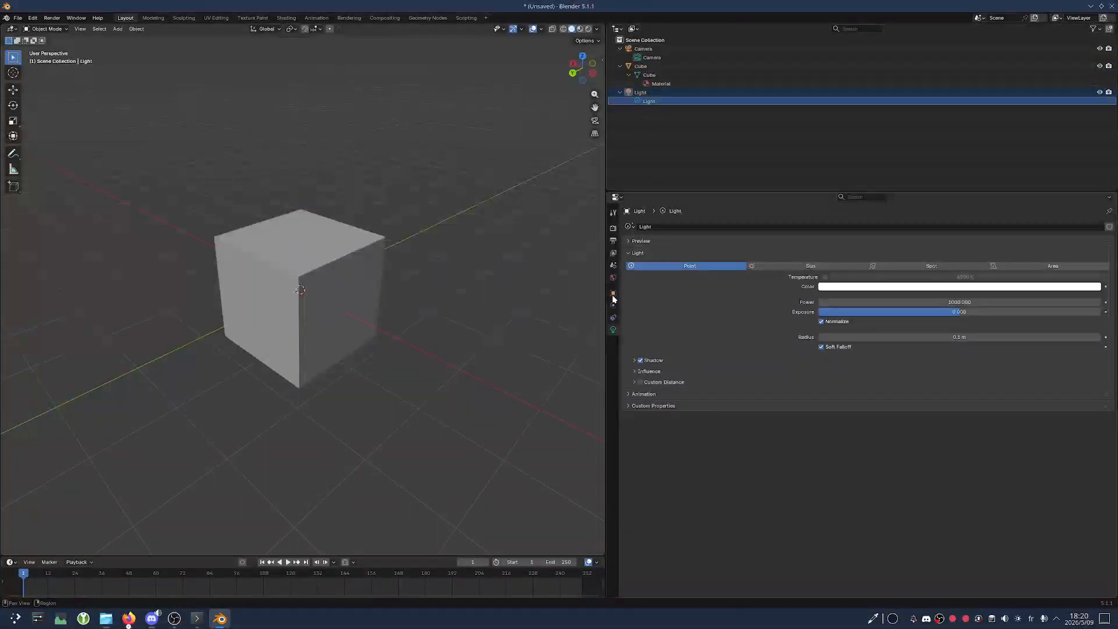
pyautogui.click(648, 76)
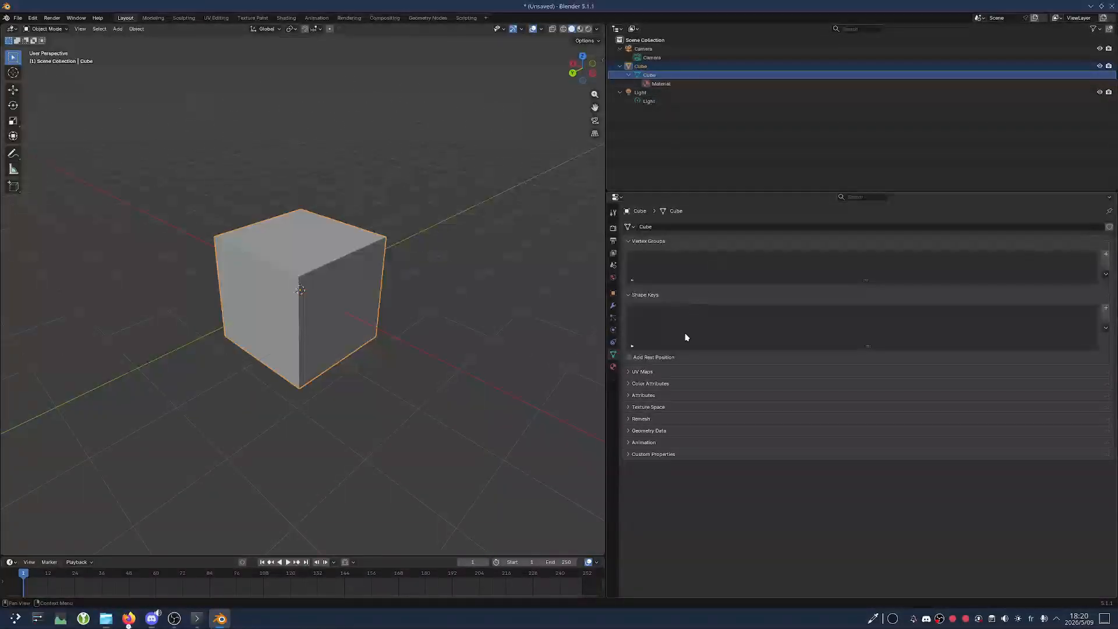
pyautogui.click(649, 373)
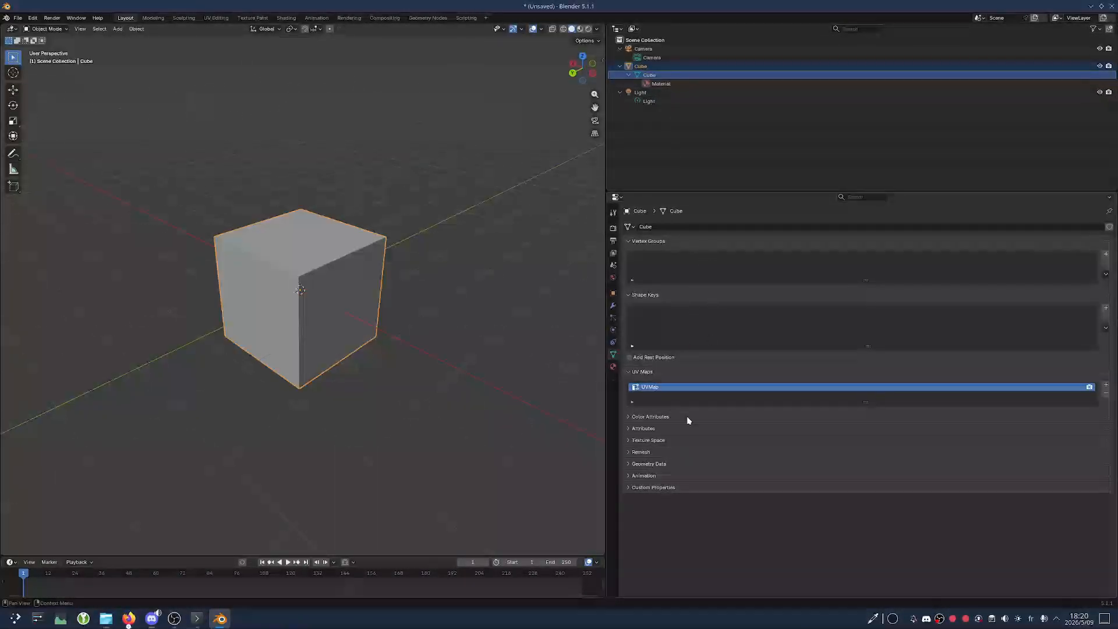
pyautogui.click(648, 373)
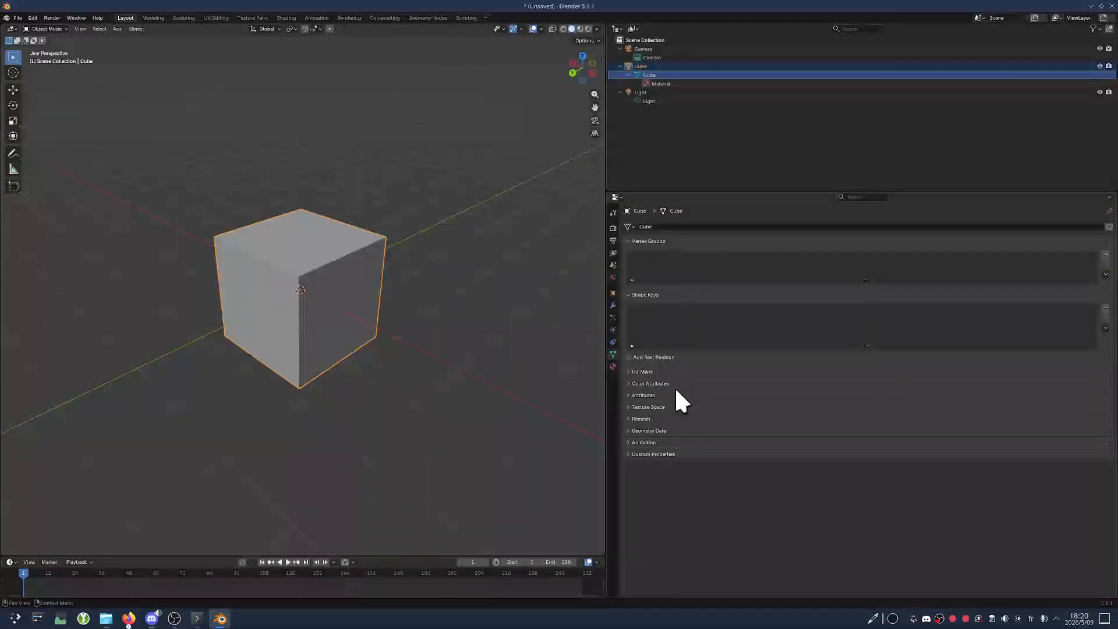
# Open the properties of the cube's material, rename the material as Cube, and clear the selection
pyautogui.click(664, 86)
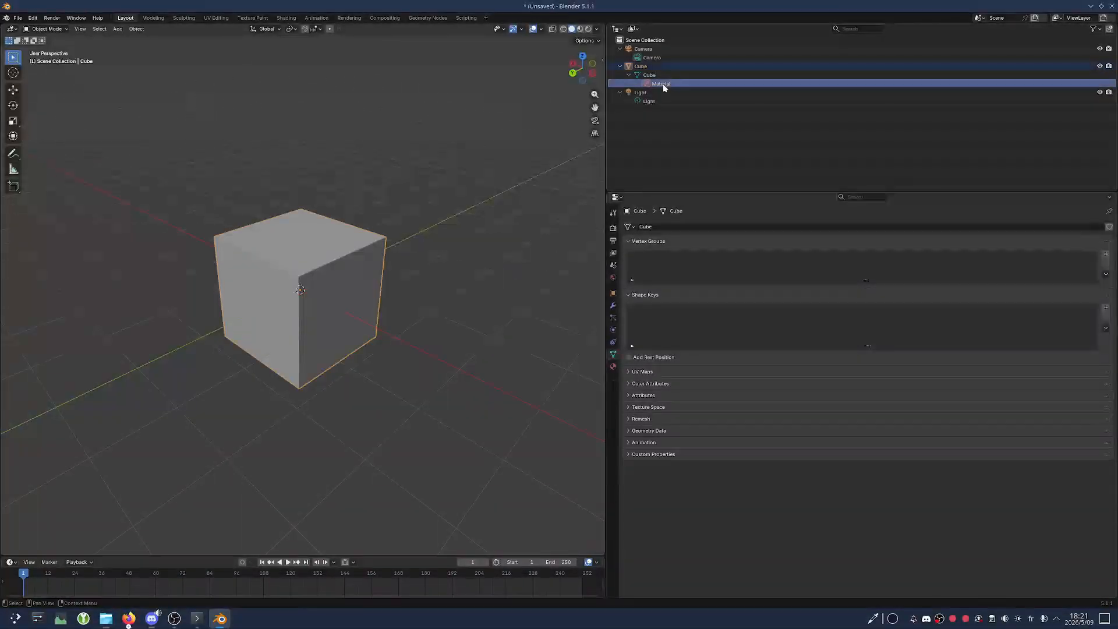
pyautogui.click(648, 76)
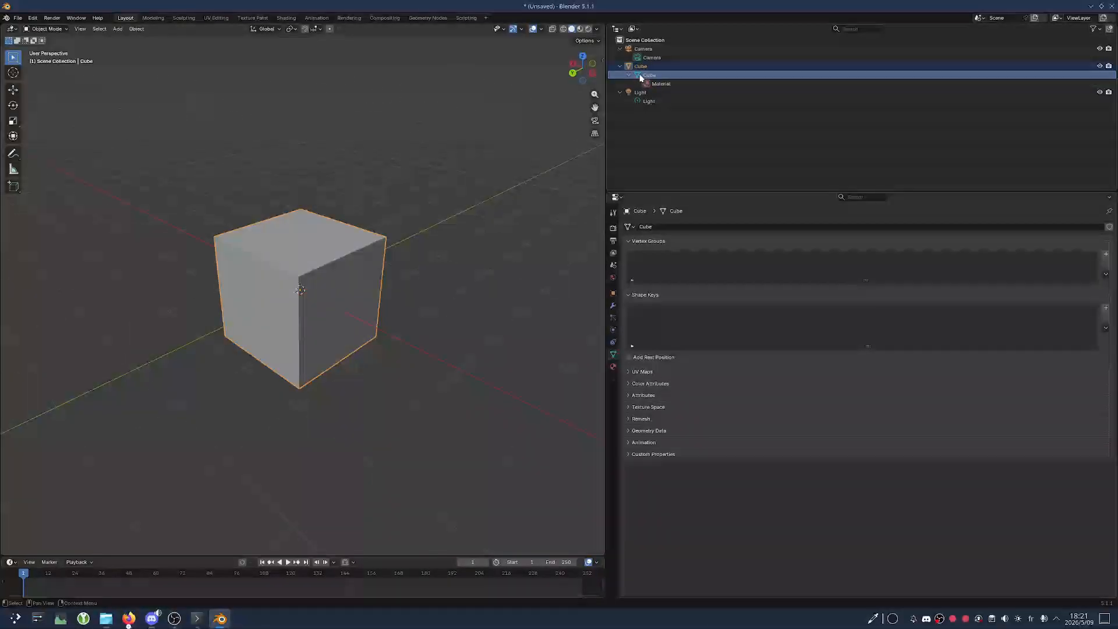
pyautogui.click(660, 85)
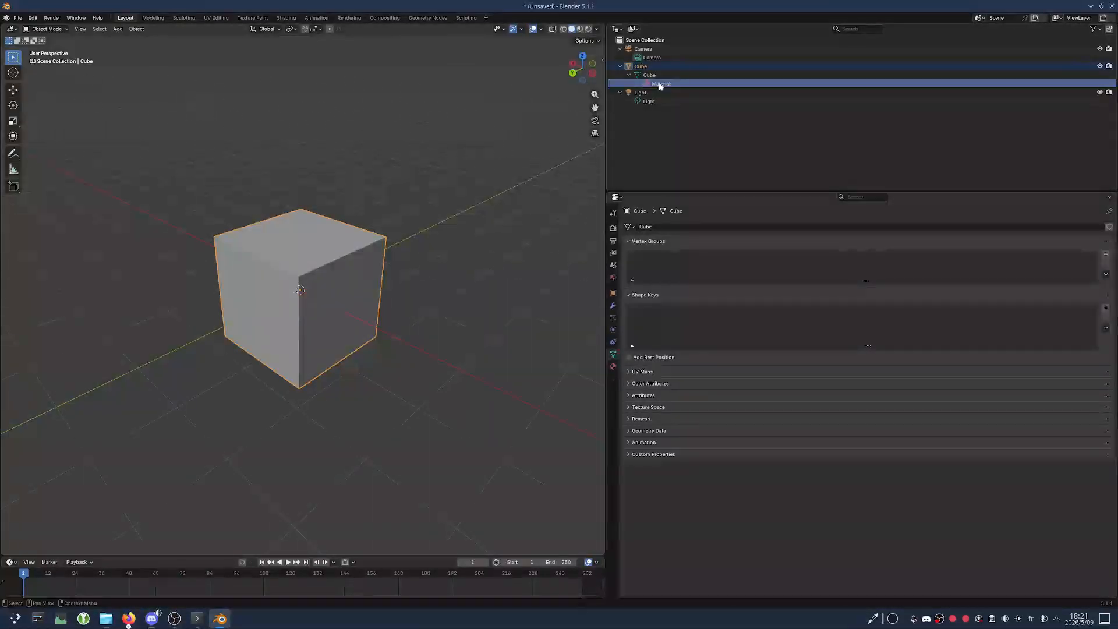
pyautogui.click(616, 368)
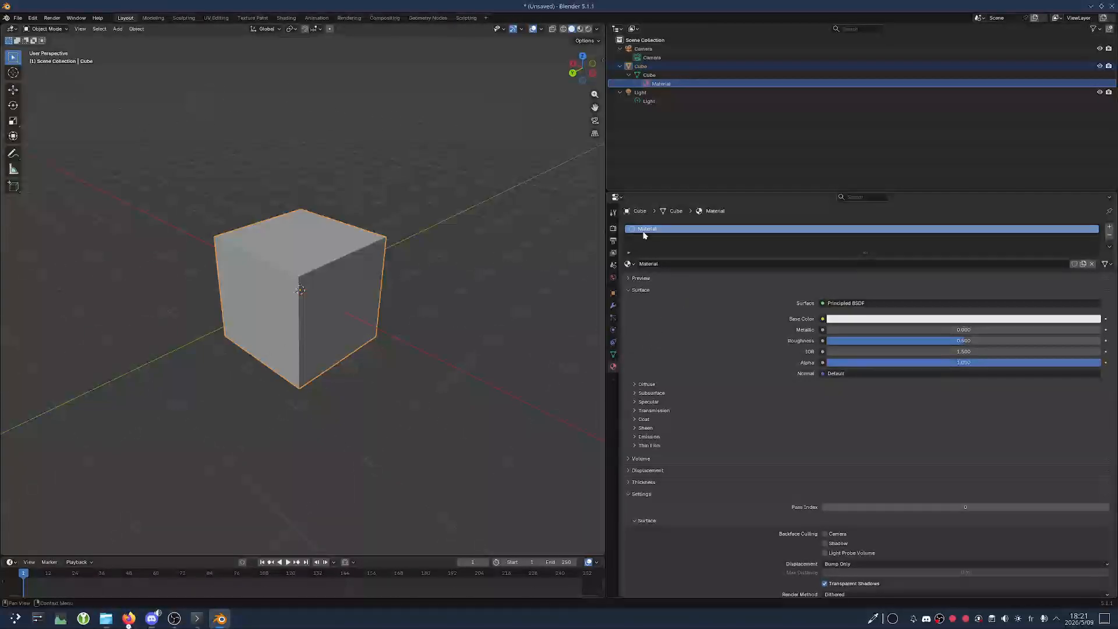
pyautogui.click(662, 265)
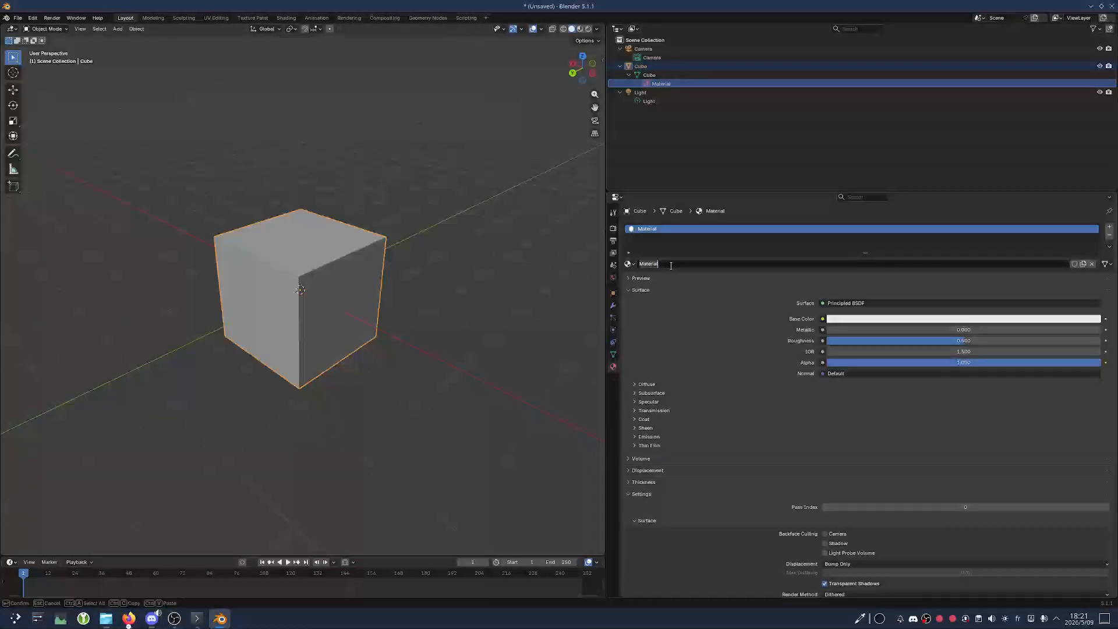
pyautogui.write('Cube')
pyautogui.press('Return')
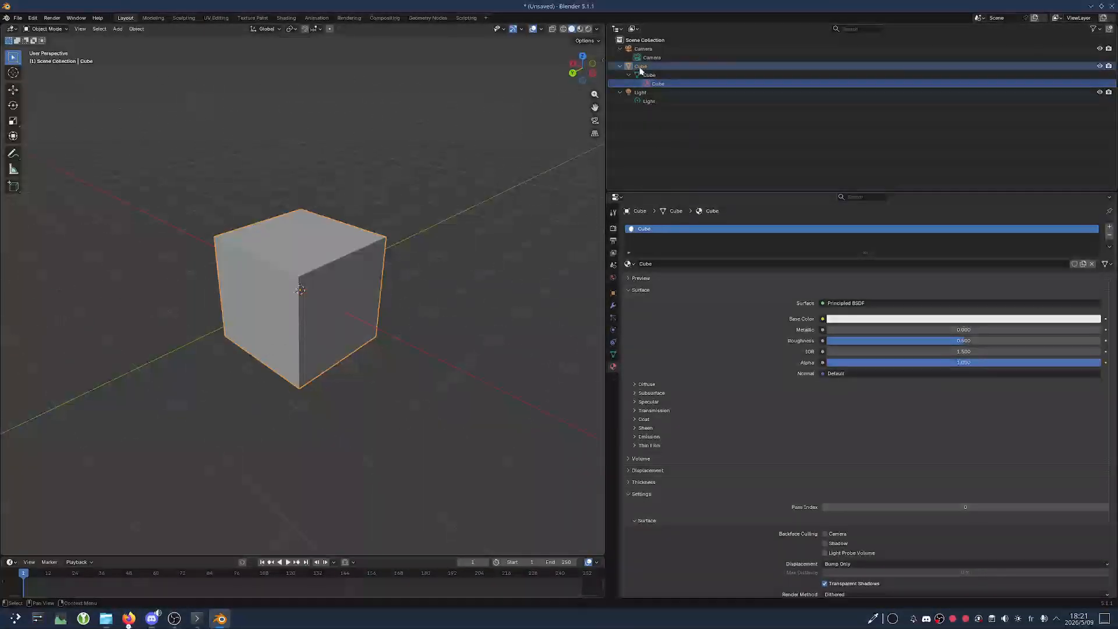
pyautogui.click(686, 163)
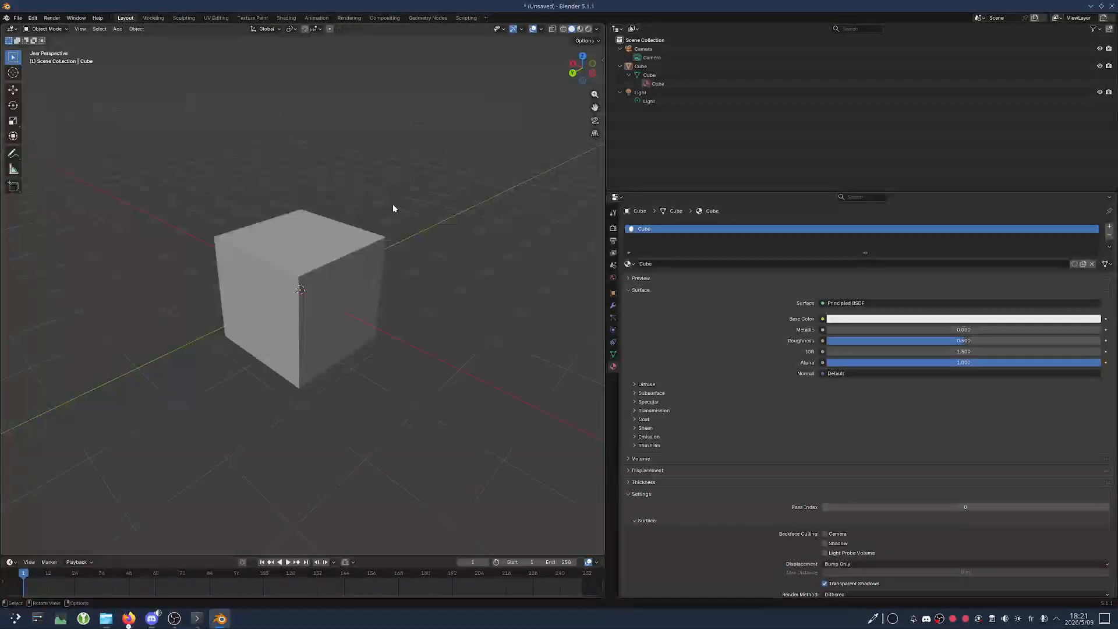
# Review the Outliner's filter options and restriction toggles, closing them without changing anything
pyautogui.moveTo(392, 207); pyautogui.dragTo(346, 142, button='middle')
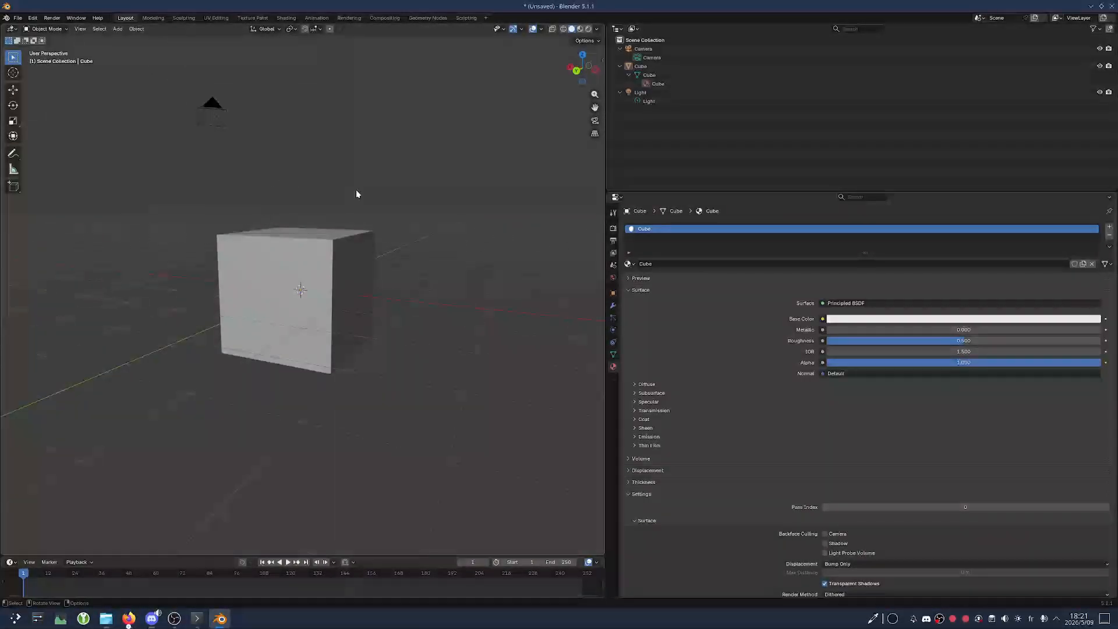
pyautogui.moveTo(337, 232); pyautogui.dragTo(415, 246, button='middle')
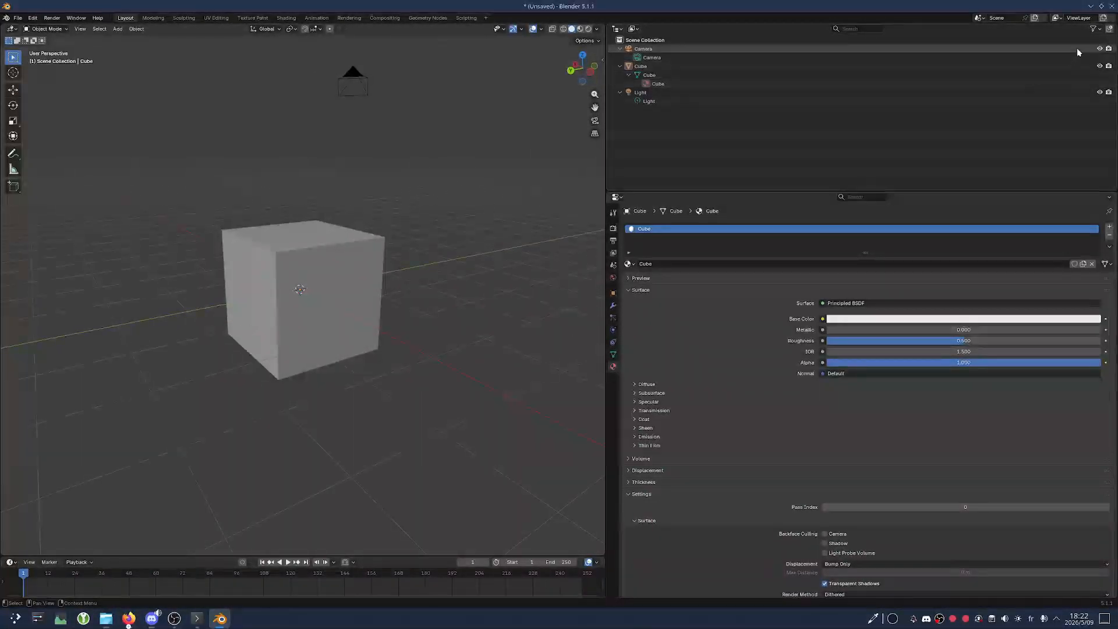
pyautogui.click(1097, 29)
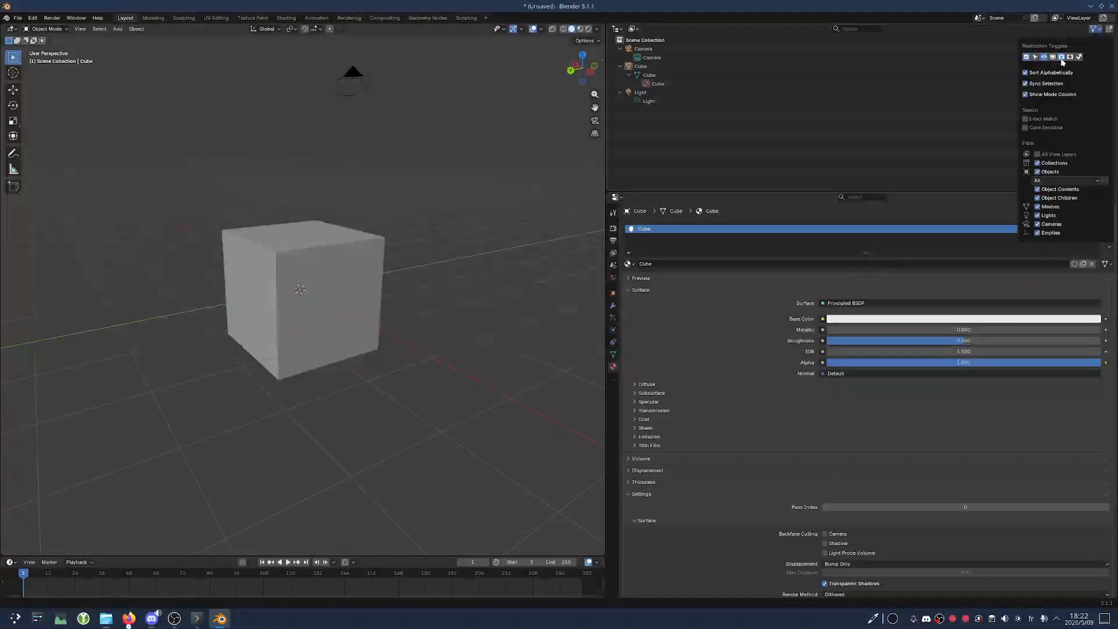
pyautogui.click(1097, 32)
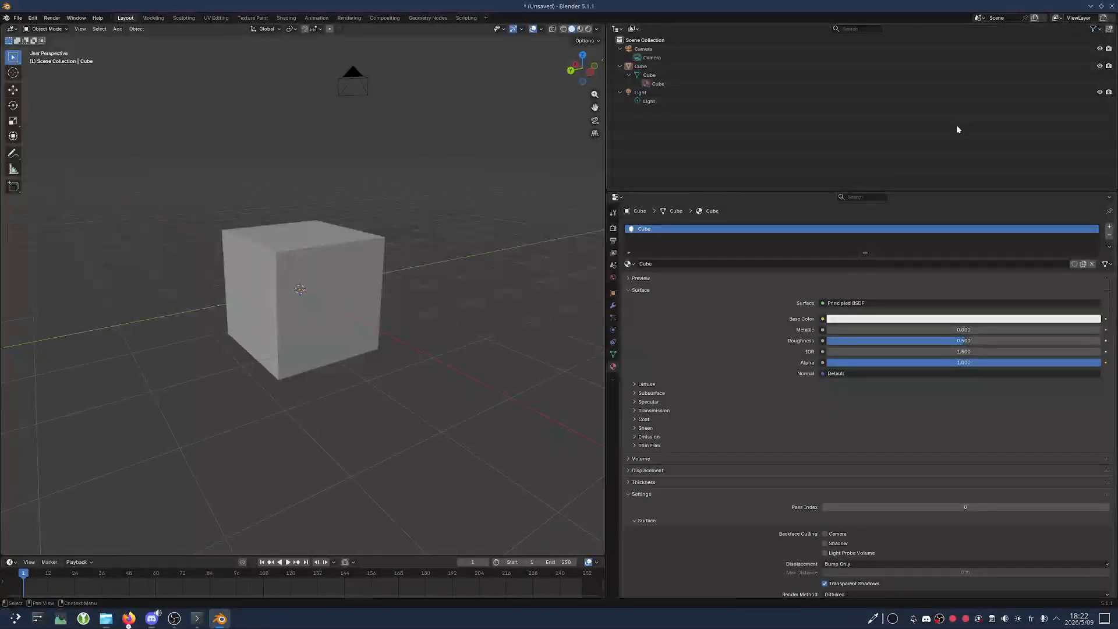
# Toggle the viewport visibility of the camera, the cube and the light in the Outliner to demonstrate hiding and showing objects
pyautogui.click(1099, 48)
pyautogui.click(1099, 49)
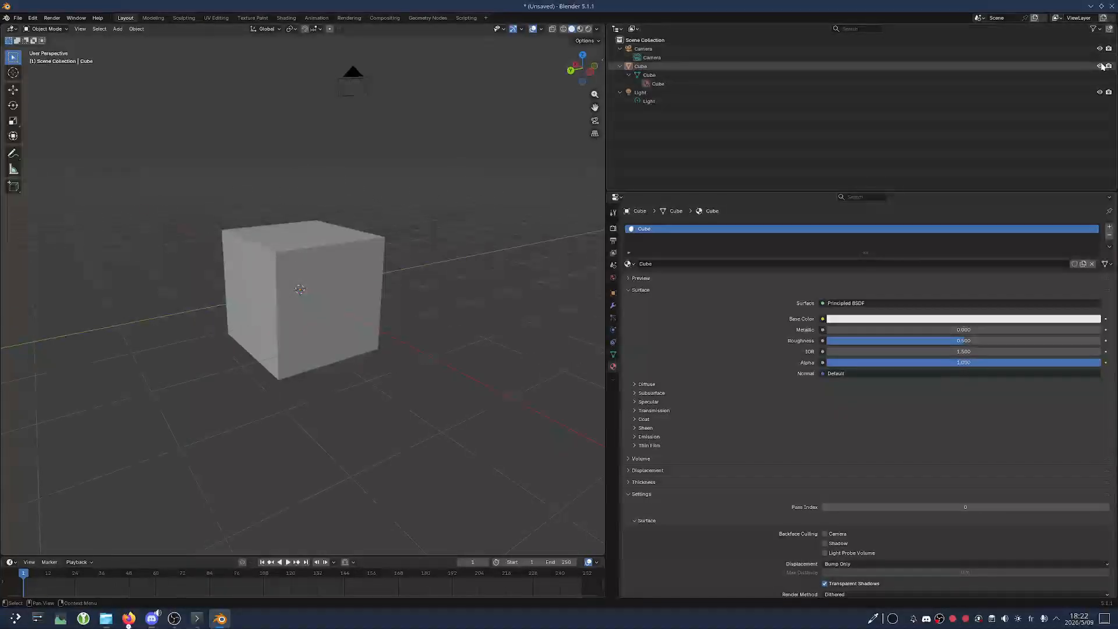
pyautogui.click(1099, 66)
pyautogui.click(1100, 66)
pyautogui.click(1100, 92)
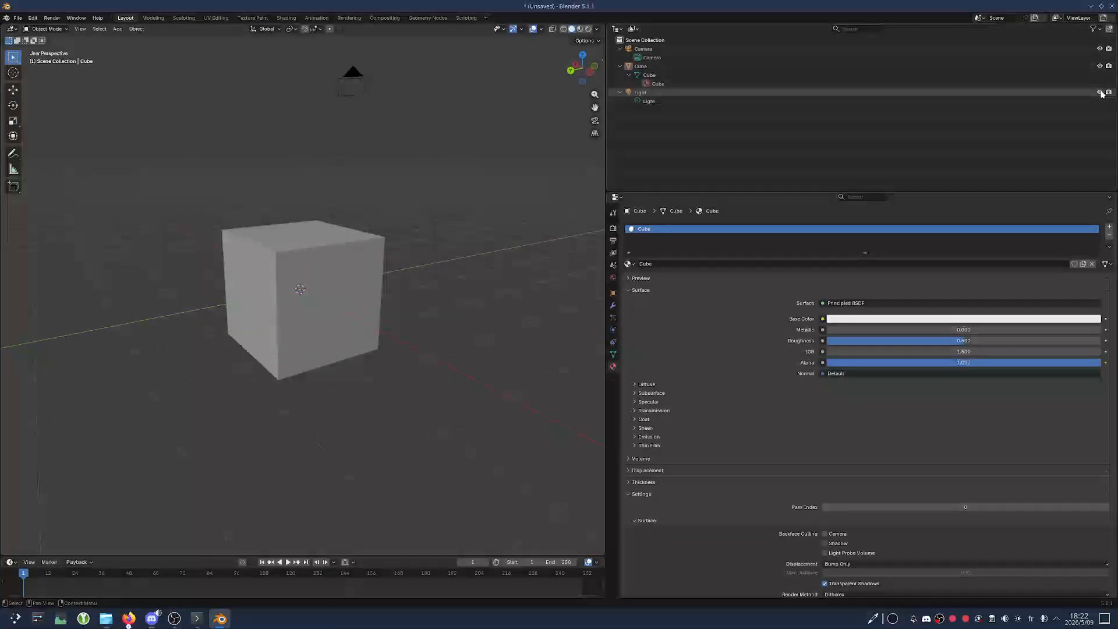
pyautogui.click(1099, 66)
pyautogui.click(1099, 66)
# Enable all the restriction toggles in the Outliner, adding the Selectable, Disable in Viewports, Holdout and Indirect Only columns
pyautogui.click(1095, 29)
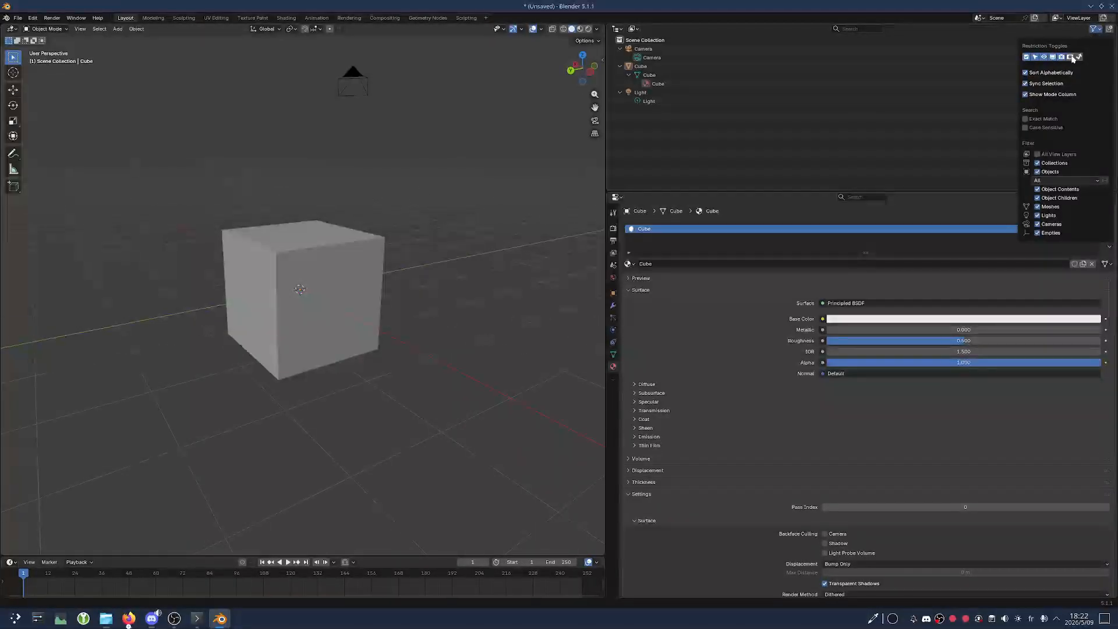
pyautogui.moveTo(1072, 57); pyautogui.dragTo(1079, 57)
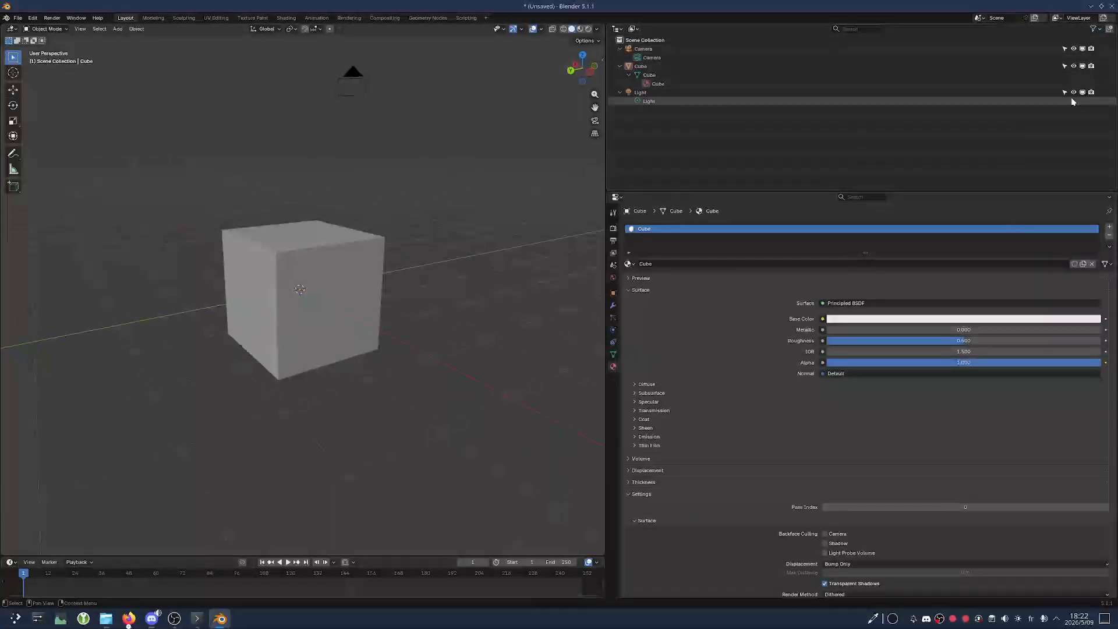
pyautogui.scroll(-3, 350, 233)
pyautogui.scroll(1, 350, 233)
pyautogui.moveTo(350, 232); pyautogui.dragTo(367, 228, button='middle')
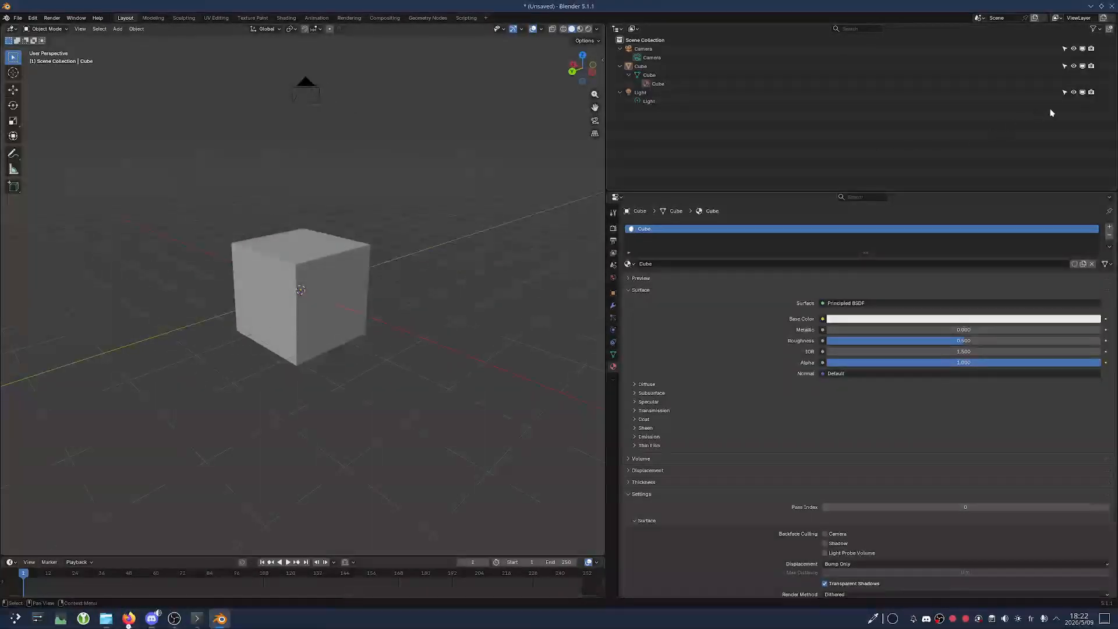
# Disable the cube, the camera and the light in renders in the Outliner, and re-enable all three
pyautogui.click(1091, 67)
pyautogui.click(1092, 49)
pyautogui.click(1093, 93)
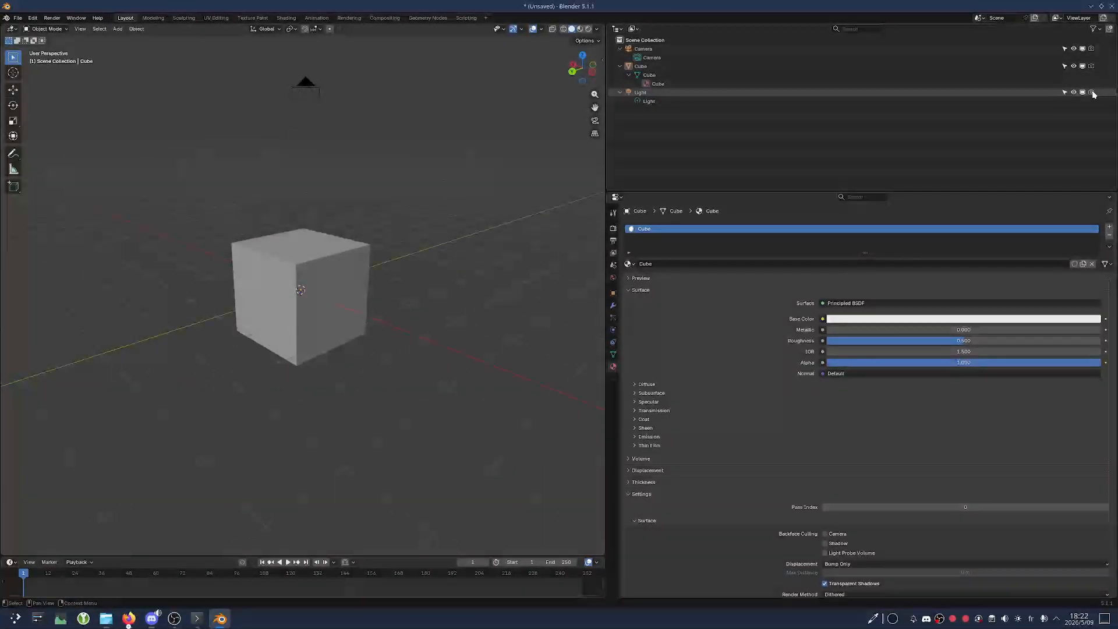
pyautogui.click(1092, 67)
pyautogui.click(1092, 49)
pyautogui.click(1093, 68)
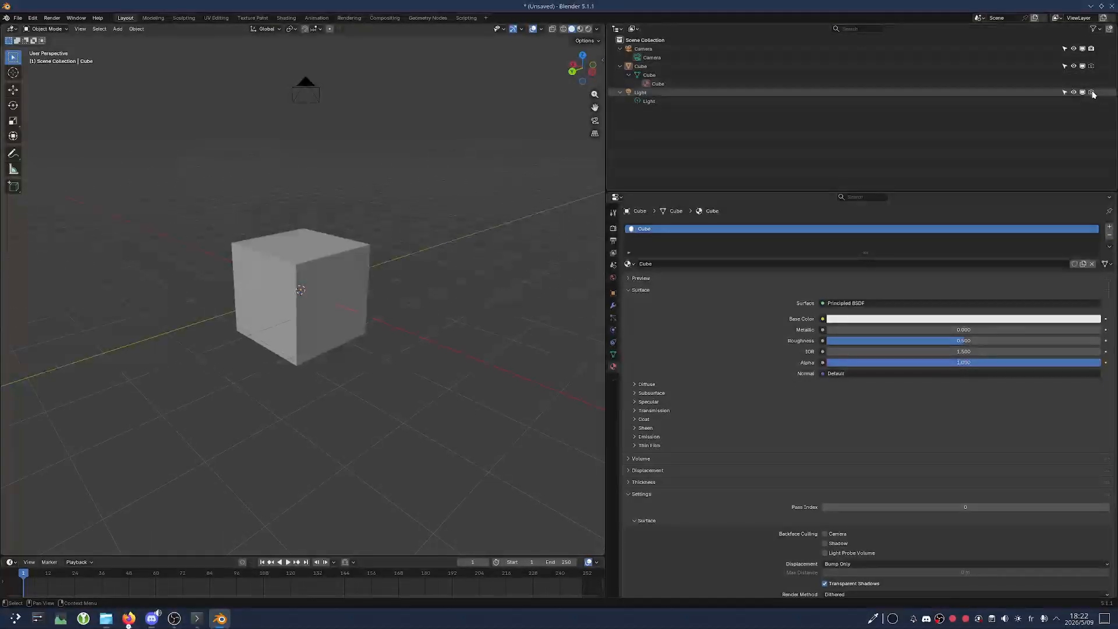
pyautogui.scroll(-2, 386, 189)
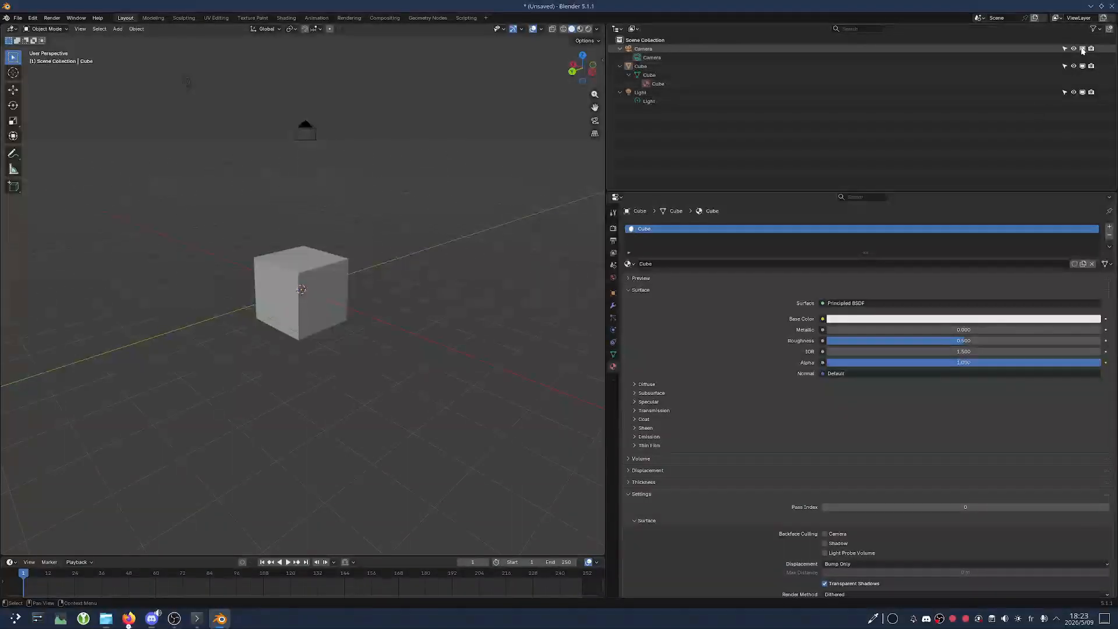
# Globally disable the cube, the camera and the light in viewports from the Outliner, and re-enable all three
pyautogui.click(1082, 66)
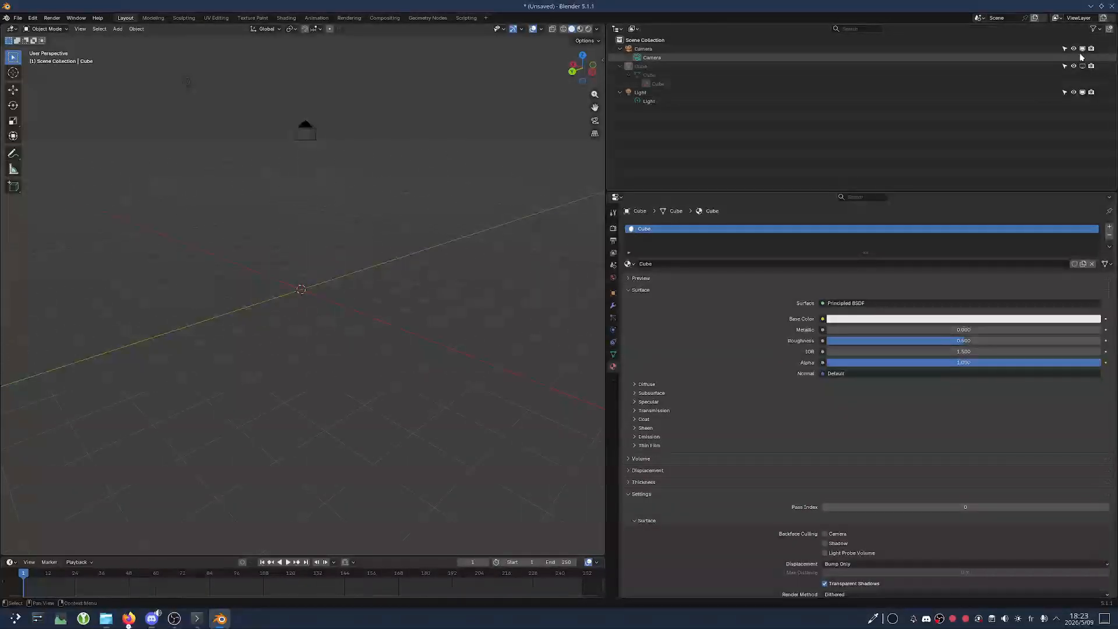
pyautogui.click(1082, 49)
pyautogui.click(1082, 93)
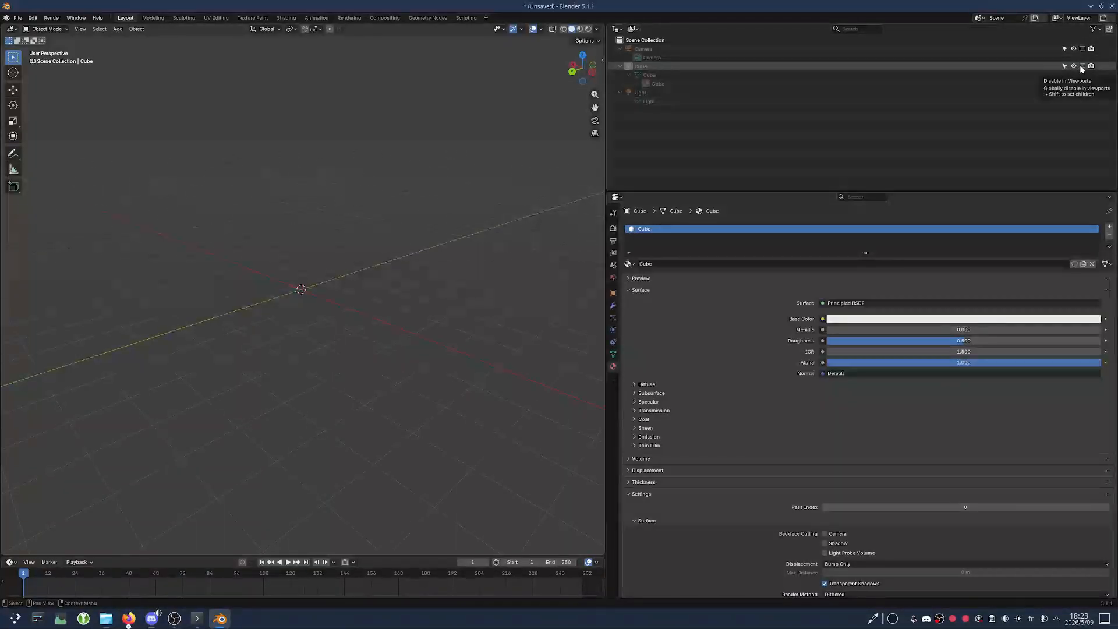
pyautogui.click(1081, 67)
pyautogui.click(1081, 67)
pyautogui.click(1082, 67)
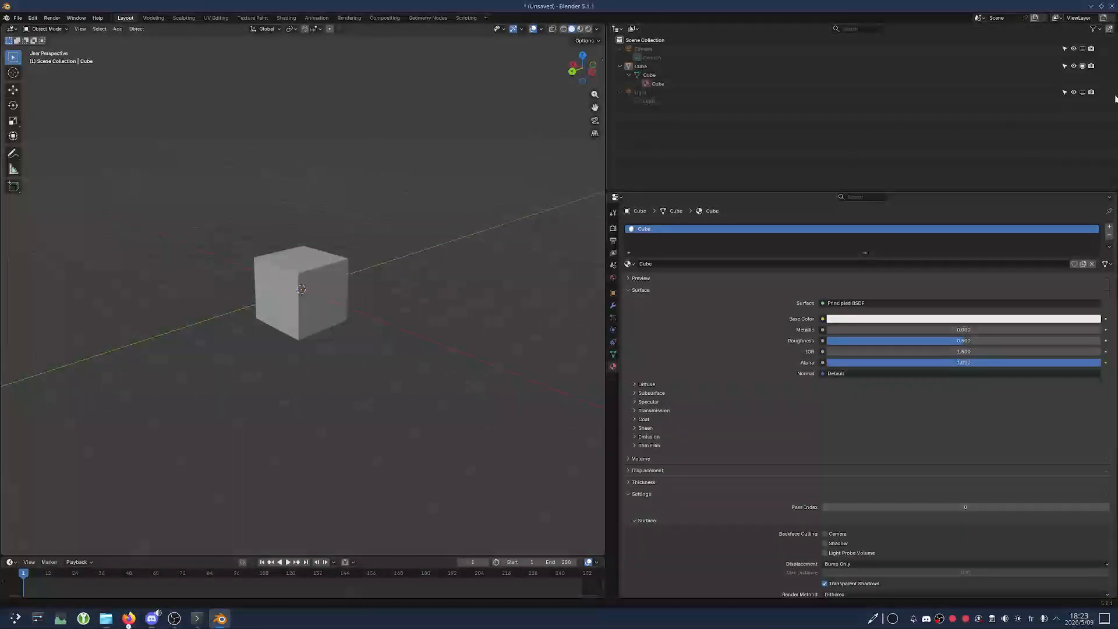
pyautogui.click(1082, 66)
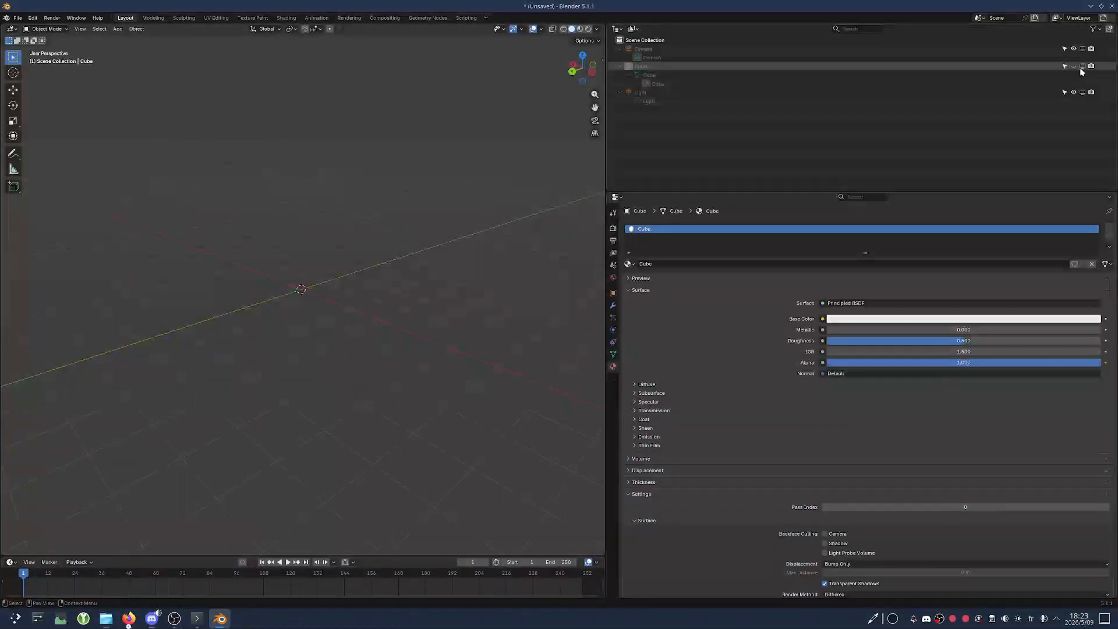
pyautogui.click(1082, 49)
pyautogui.click(1082, 93)
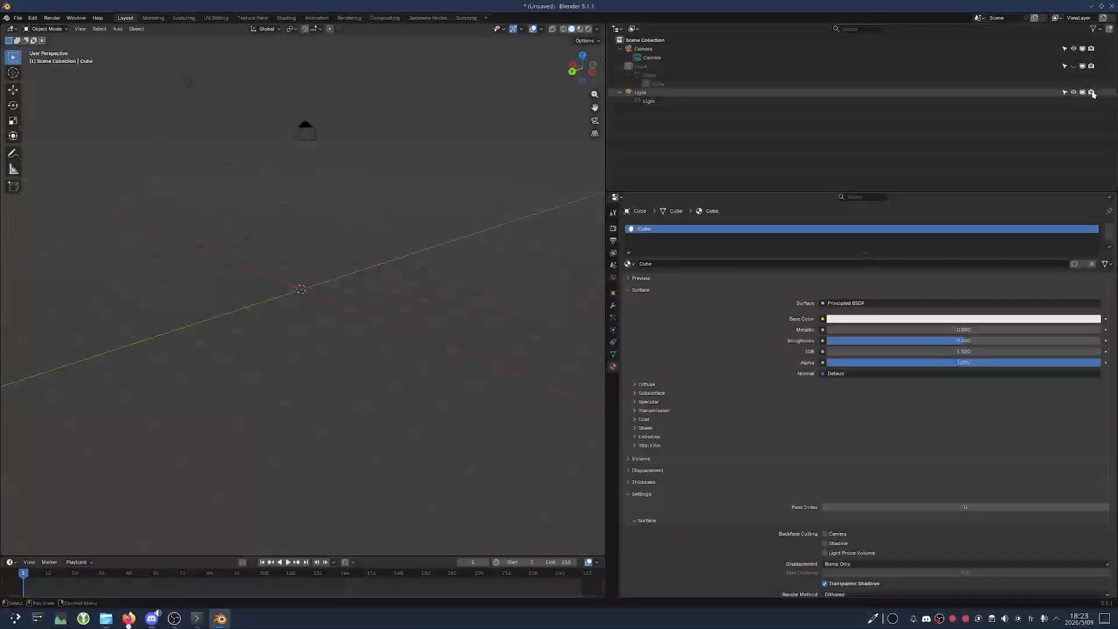
pyautogui.click(1081, 67)
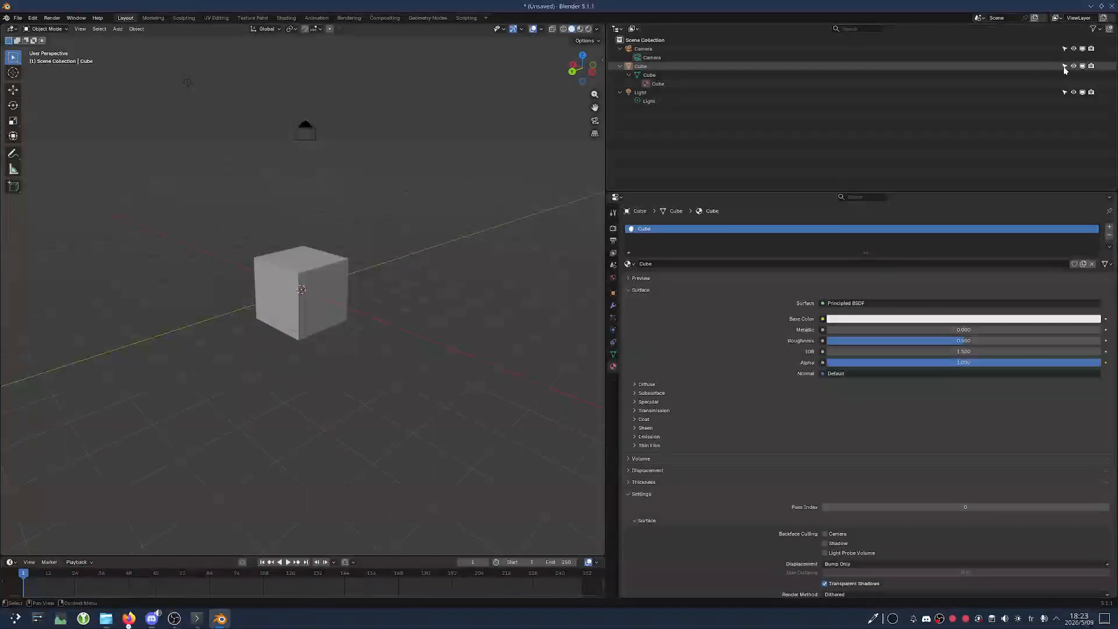
# Turn off selectability for the cube, the light and the camera, and try to select the objects in the viewport
pyautogui.click(1065, 68)
pyautogui.click(1064, 93)
pyautogui.click(1065, 51)
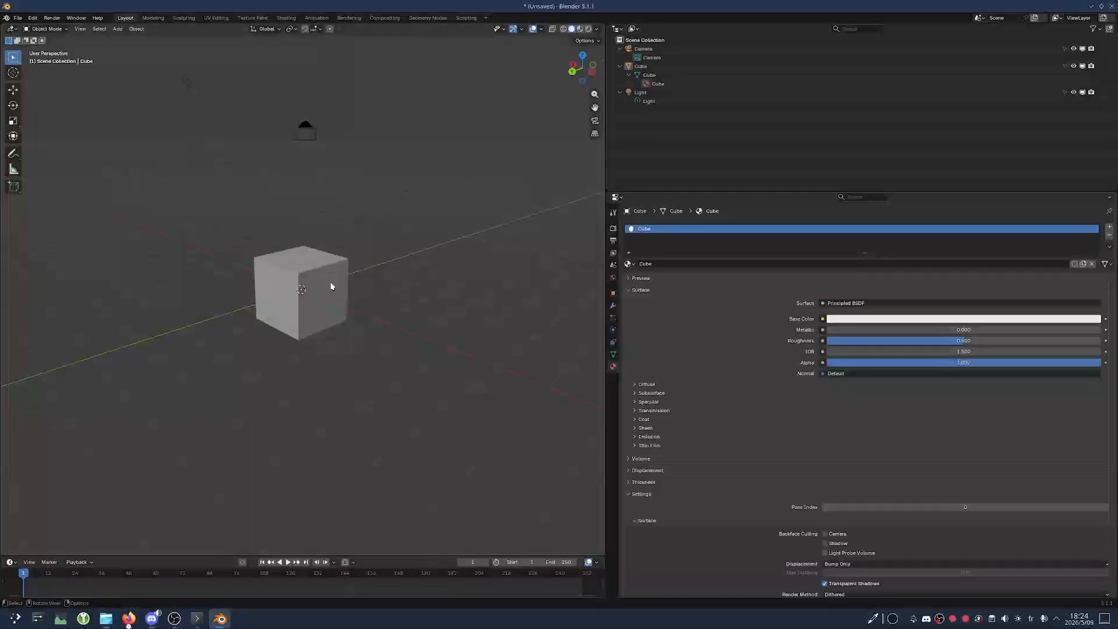
pyautogui.moveTo(365, 383)
pyautogui.mouseDown()
pyautogui.moveTo(284, 224)
pyautogui.moveTo(382, 387)
pyautogui.mouseUp()
pyautogui.moveTo(254, 309); pyautogui.dragTo(314, 303, button='middle')
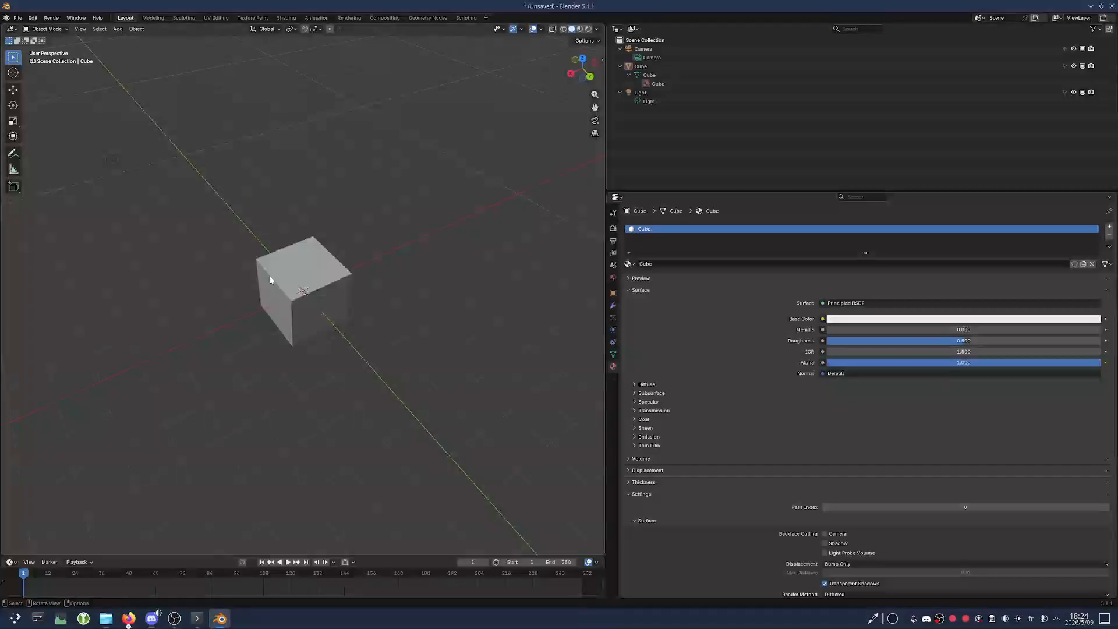
pyautogui.moveTo(381, 331); pyautogui.dragTo(332, 312, button='middle')
pyautogui.moveTo(240, 252); pyautogui.dragTo(343, 348)
pyautogui.moveTo(343, 348); pyautogui.dragTo(378, 303, button='middle')
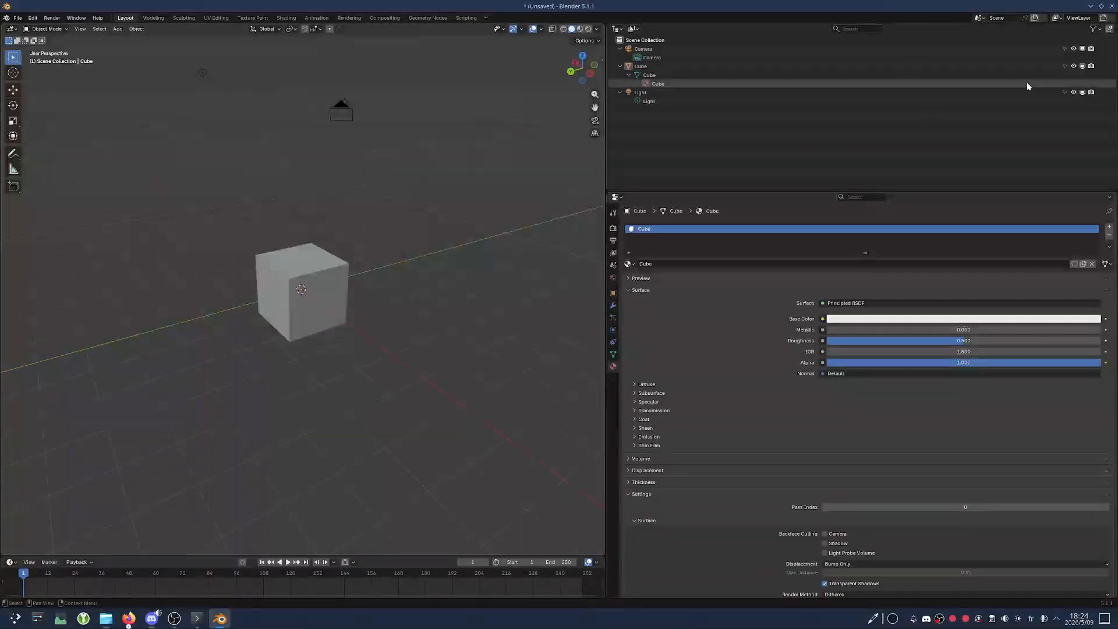
# Make the camera, the cube and the light selectable again in the Outliner
pyautogui.click(1064, 49)
pyautogui.click(1064, 66)
pyautogui.click(1065, 92)
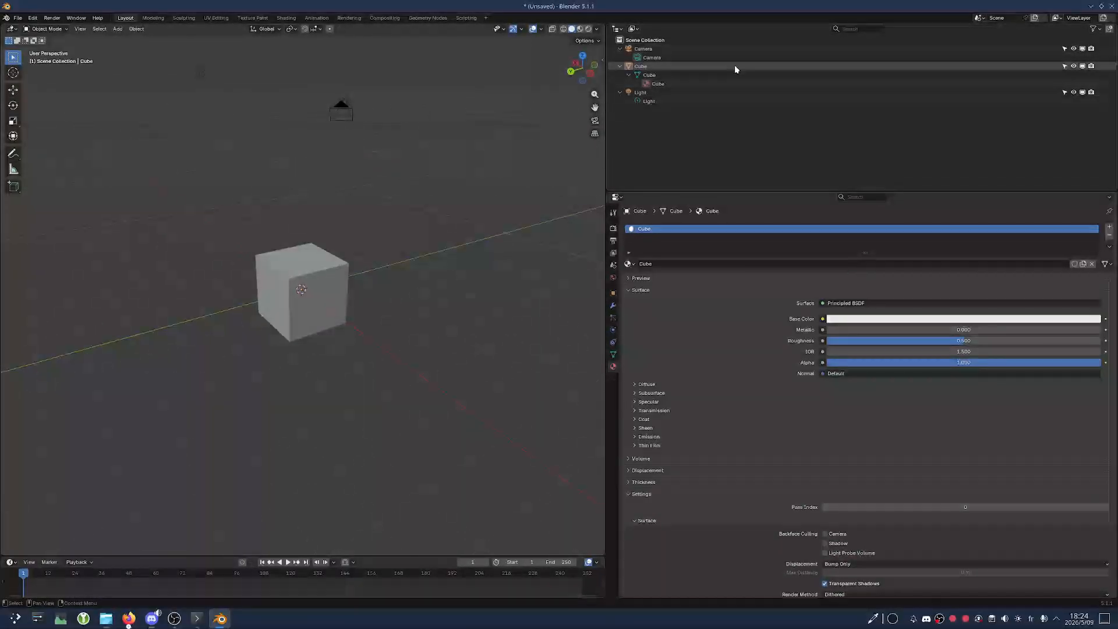
# Collapse the Light, Cube and Camera hierarchies in the Outliner
pyautogui.click(621, 92)
pyautogui.click(620, 66)
pyautogui.click(620, 48)
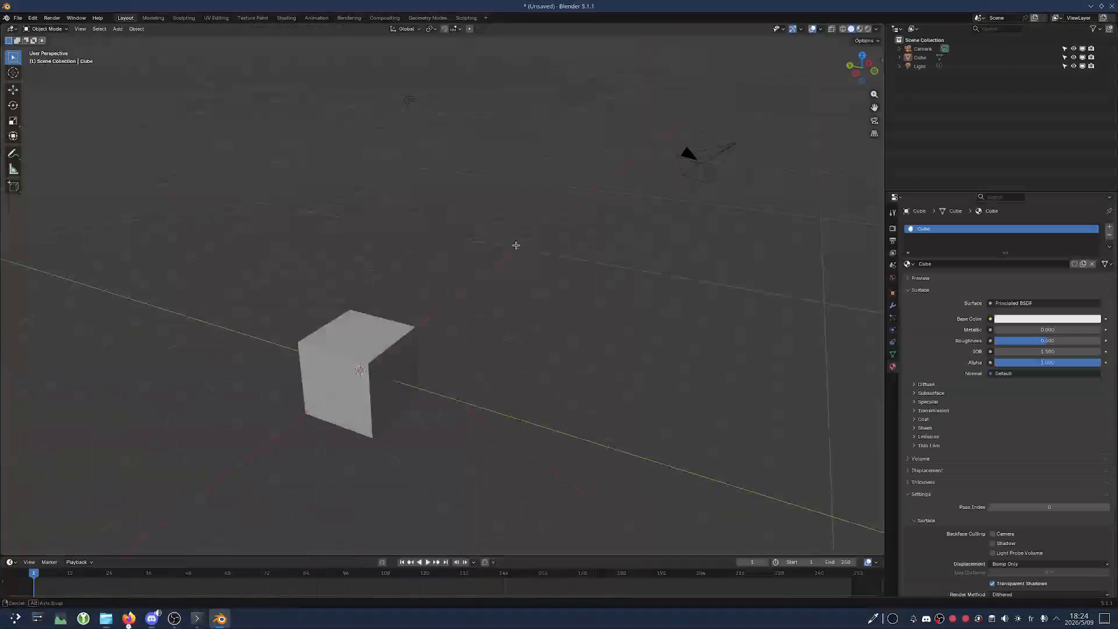
# Enlarge the Properties editor in both width and height by resizing the shared corner of the neighbouring areas
pyautogui.moveTo(516, 246); pyautogui.dragTo(571, 239, button='middle')
pyautogui.moveTo(885, 174); pyautogui.dragTo(833, 110)
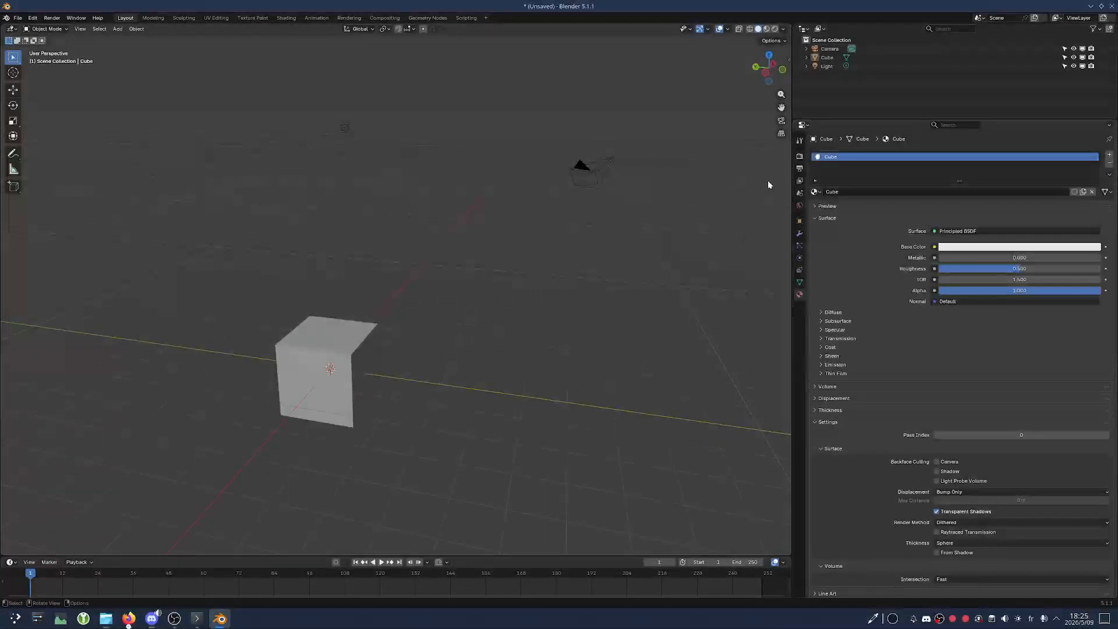
pyautogui.moveTo(564, 268); pyautogui.dragTo(471, 253, button='middle')
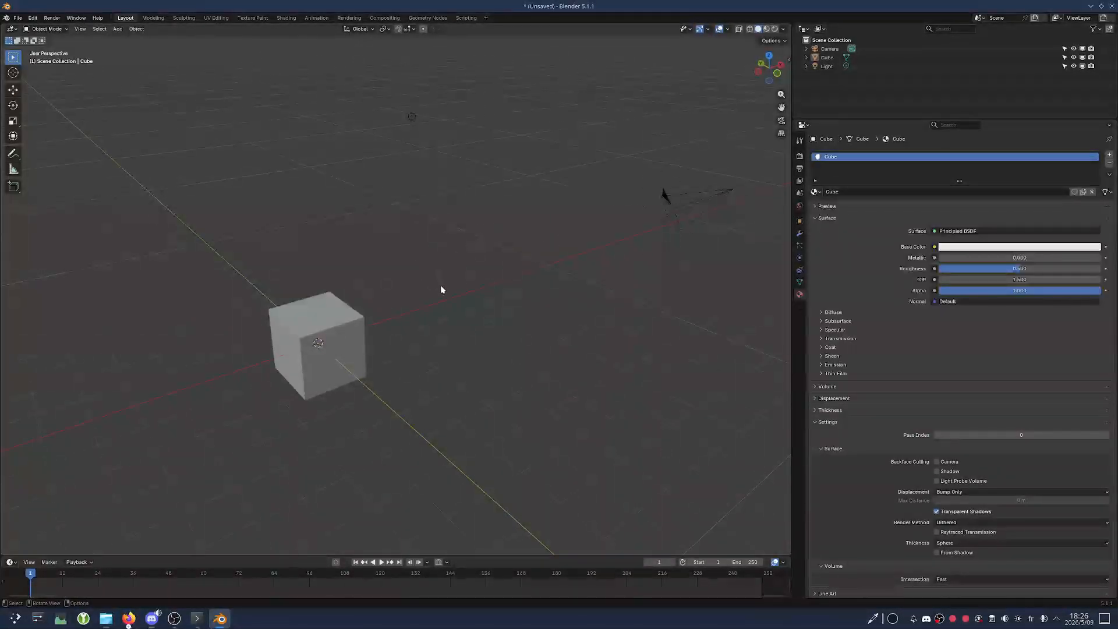
pyautogui.moveTo(441, 289); pyautogui.dragTo(444, 292, button='middle')
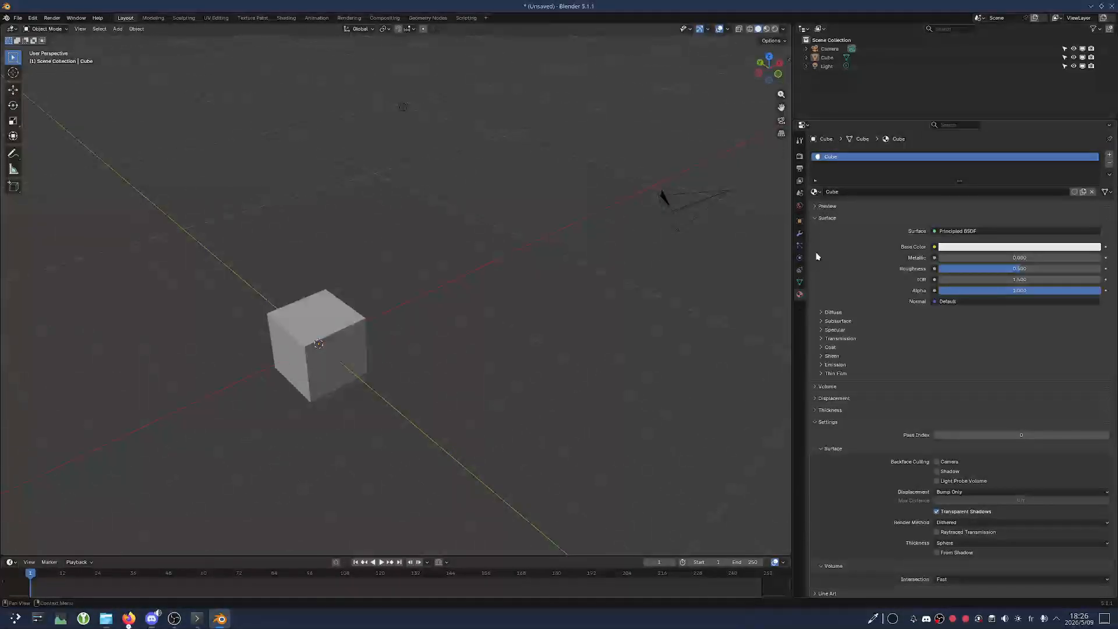
# Review the Visible Tabs options of the Properties editor without changing any of them
pyautogui.rightClick(801, 309)
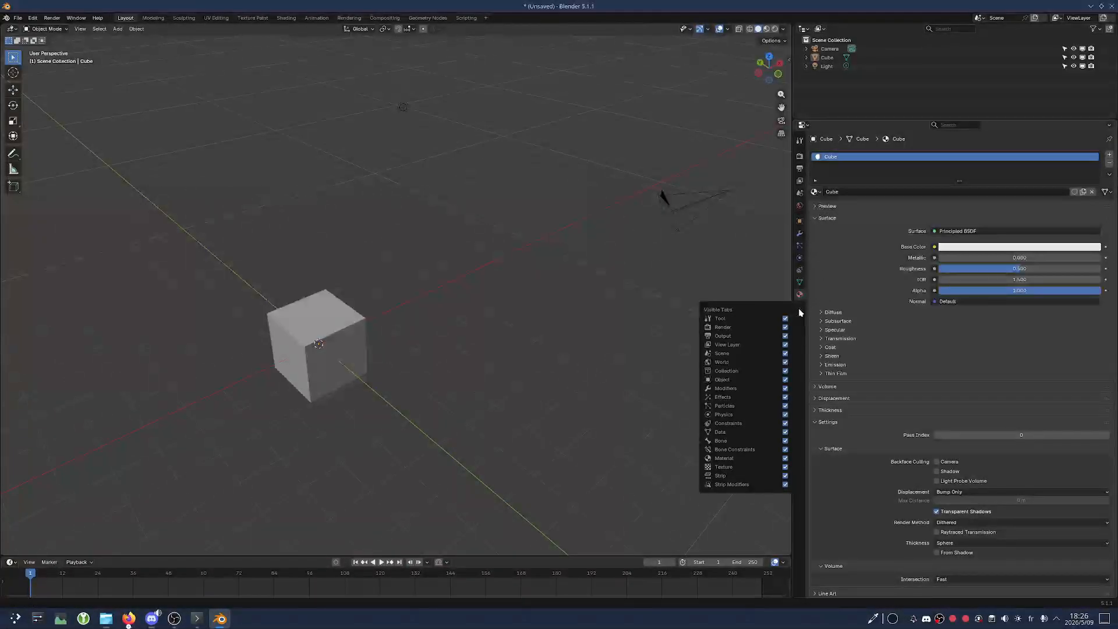
pyautogui.rightClick(800, 309)
pyautogui.rightClick(800, 309)
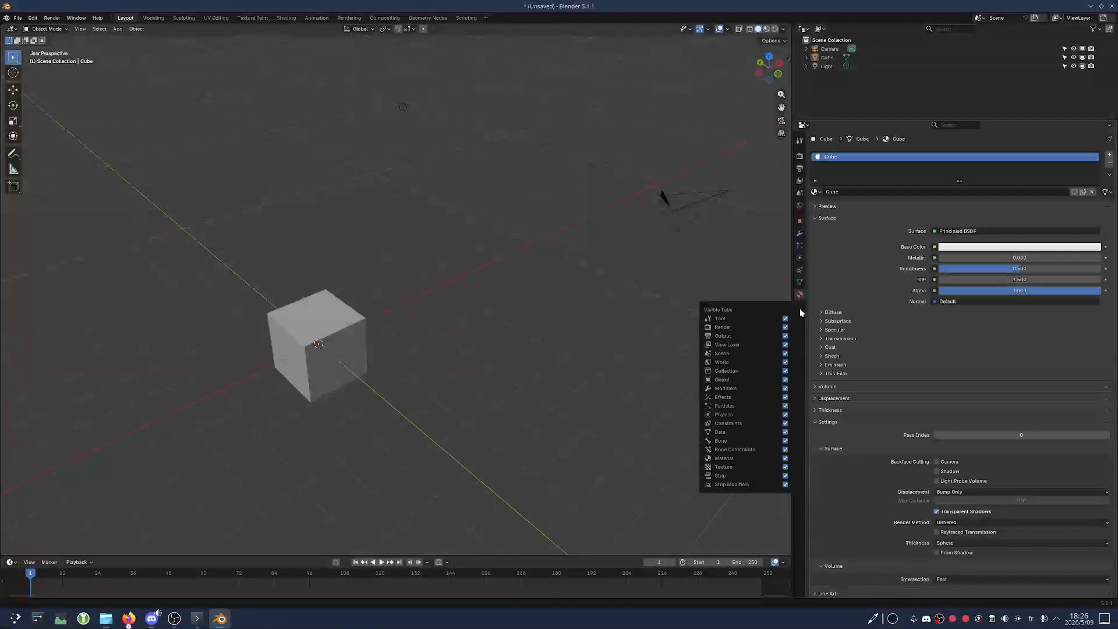
pyautogui.rightClick(800, 310)
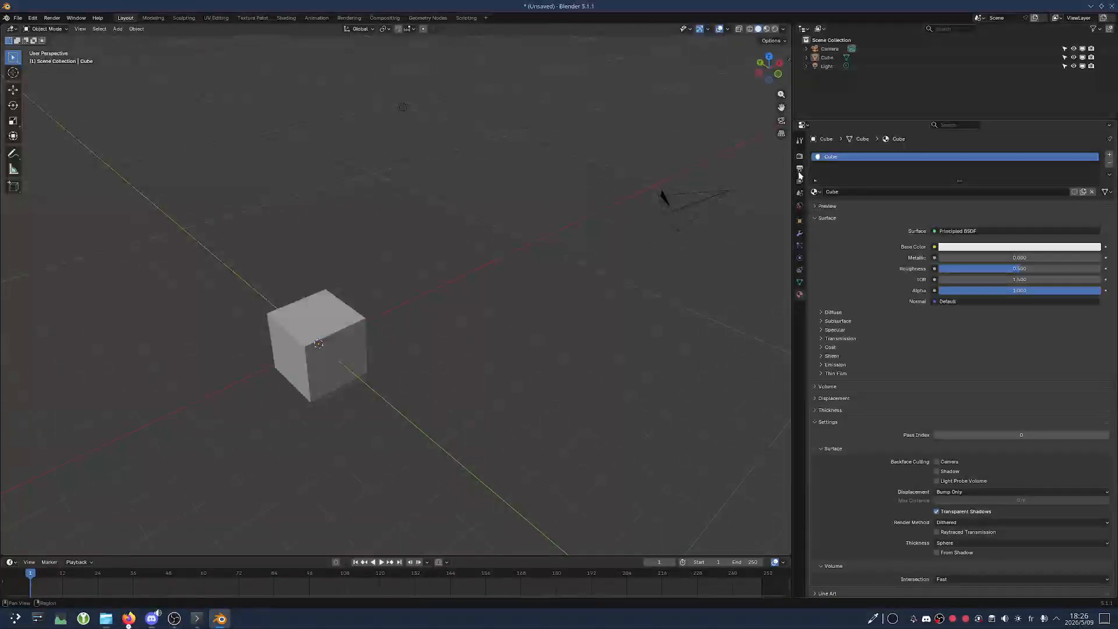
pyautogui.rightClick(801, 312)
pyautogui.rightClick(799, 308)
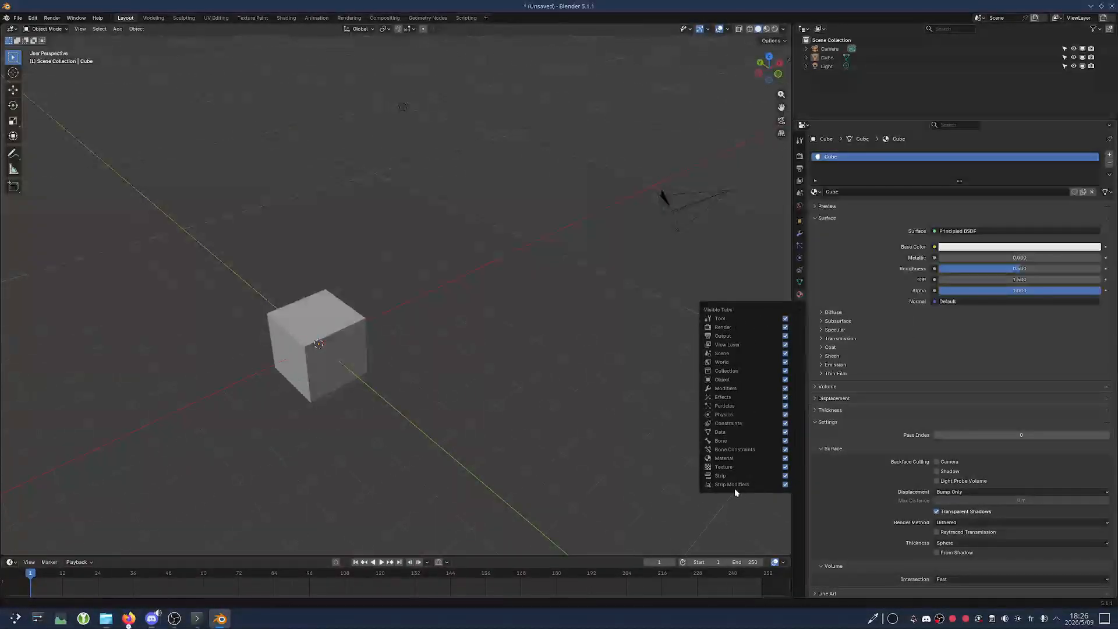
pyautogui.rightClick(800, 314)
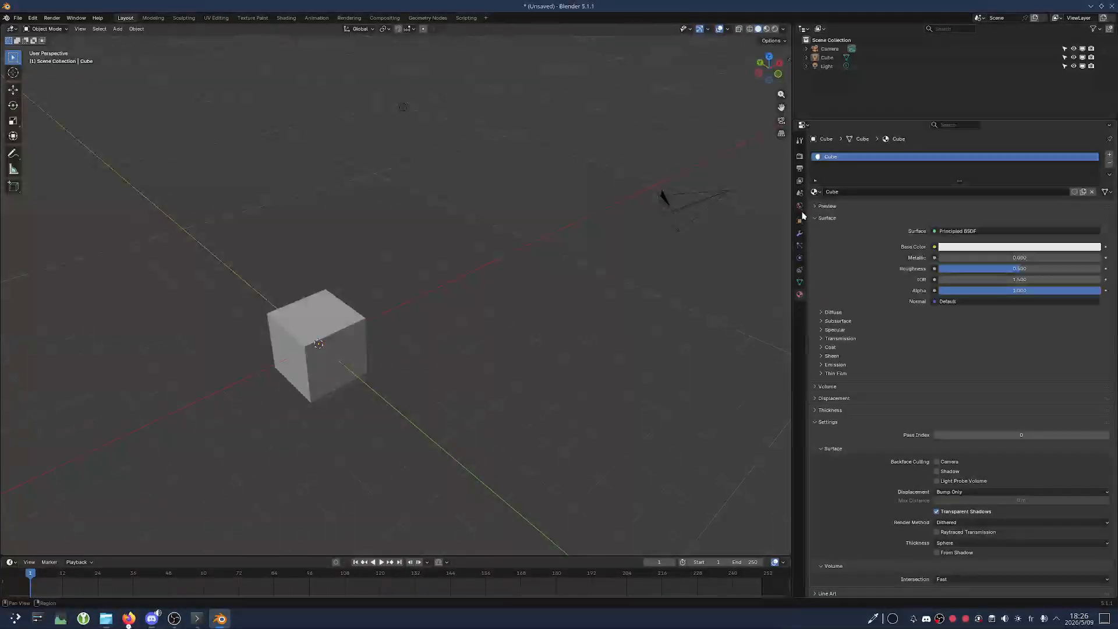
# Hide the Tool, Render, Output, View Layer, Scene and World tabs of the Properties editor
pyautogui.rightClick(802, 304)
pyautogui.rightClick(799, 312)
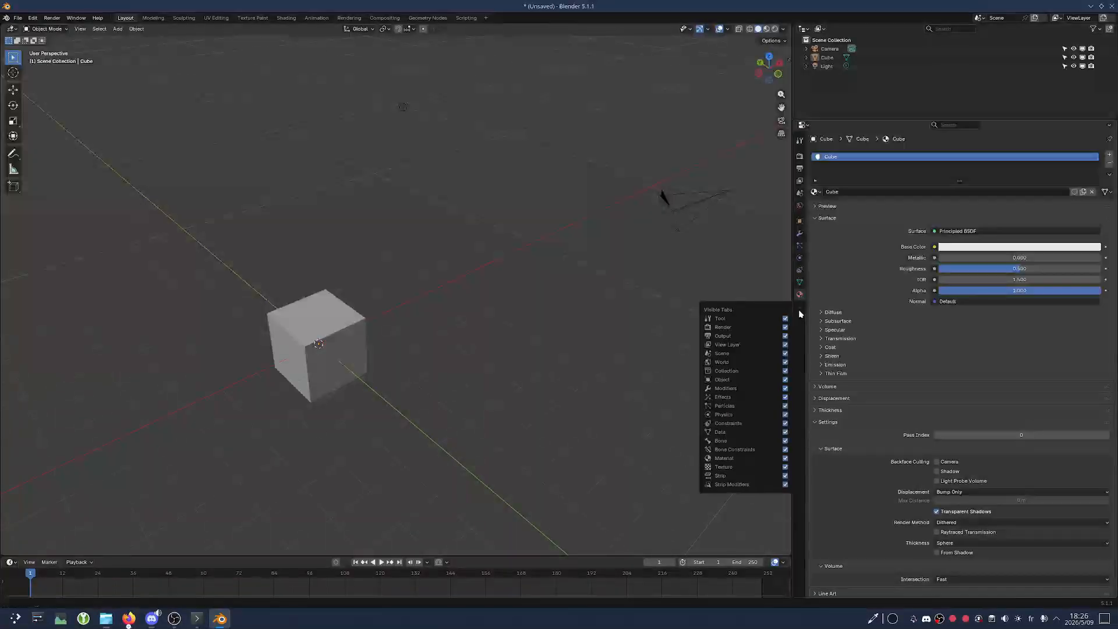
pyautogui.click(785, 319)
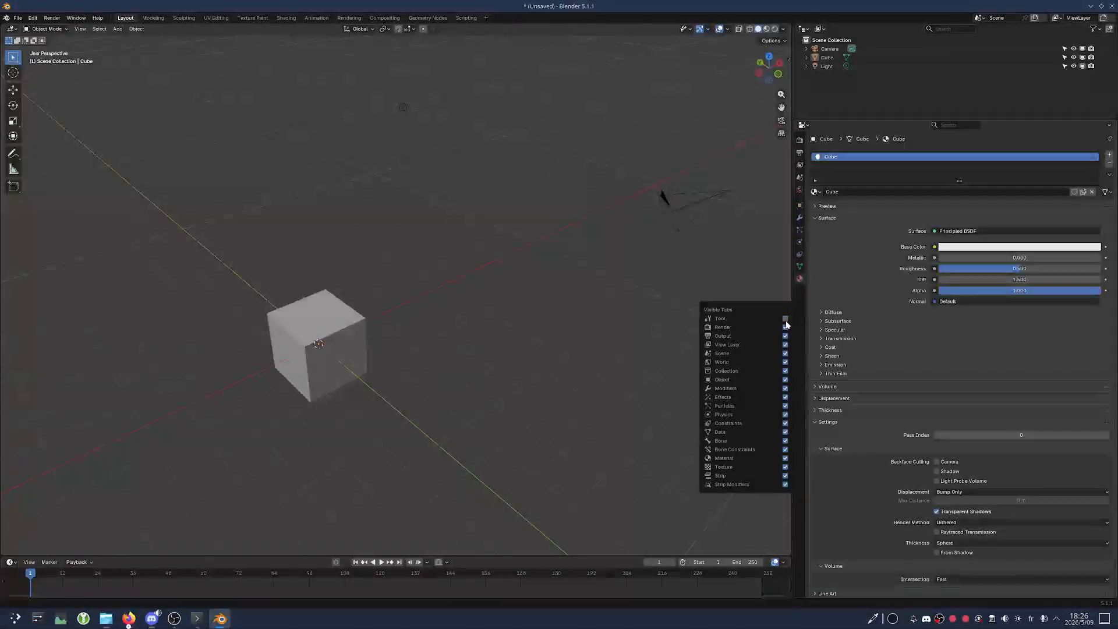
pyautogui.moveTo(786, 327); pyautogui.dragTo(784, 368)
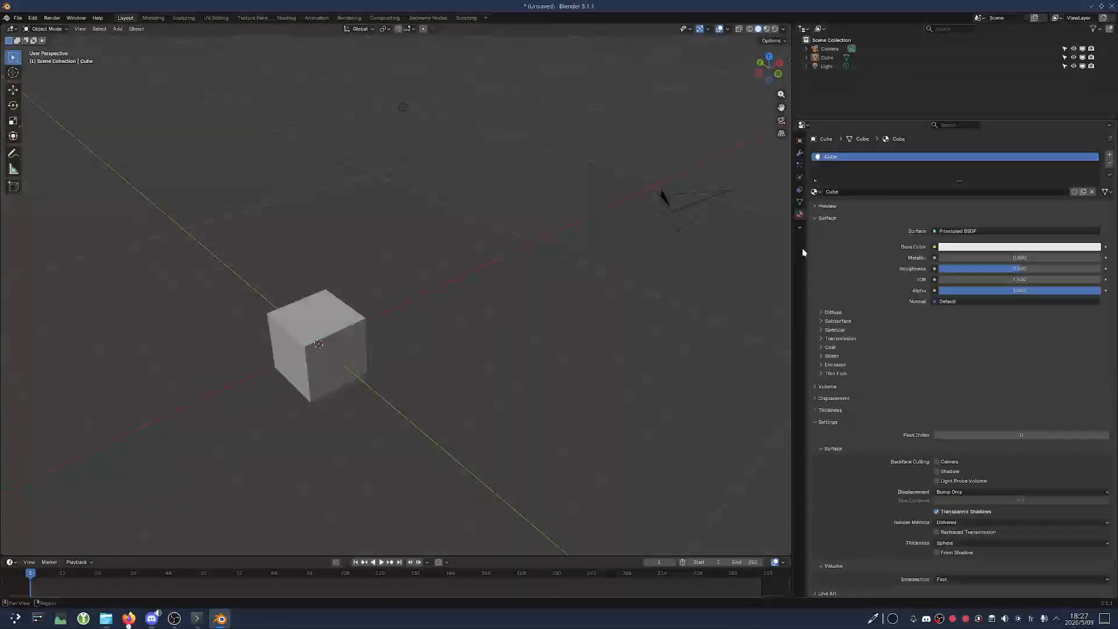
# Check the options for showing hidden Properties tabs, and open the cube's Object properties
pyautogui.click(801, 231)
pyautogui.click(802, 231)
pyautogui.click(801, 231)
pyautogui.click(802, 231)
pyautogui.click(803, 228)
pyautogui.click(800, 228)
pyautogui.click(800, 141)
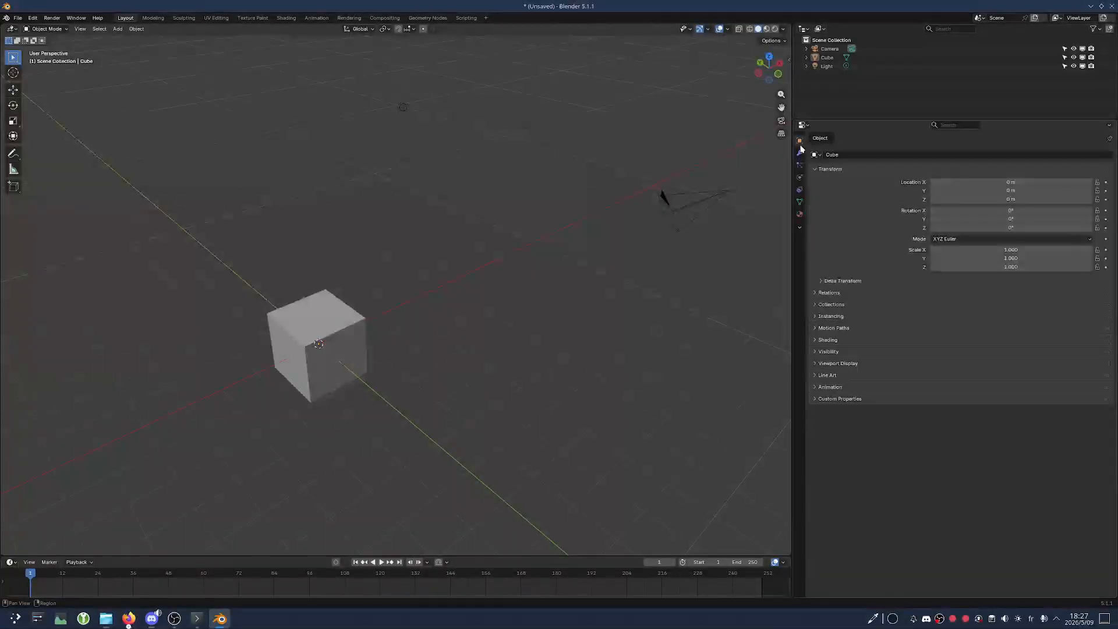
# Select the light, the camera and the cube in turn to compare the property tabs available for each object type
pyautogui.click(826, 65)
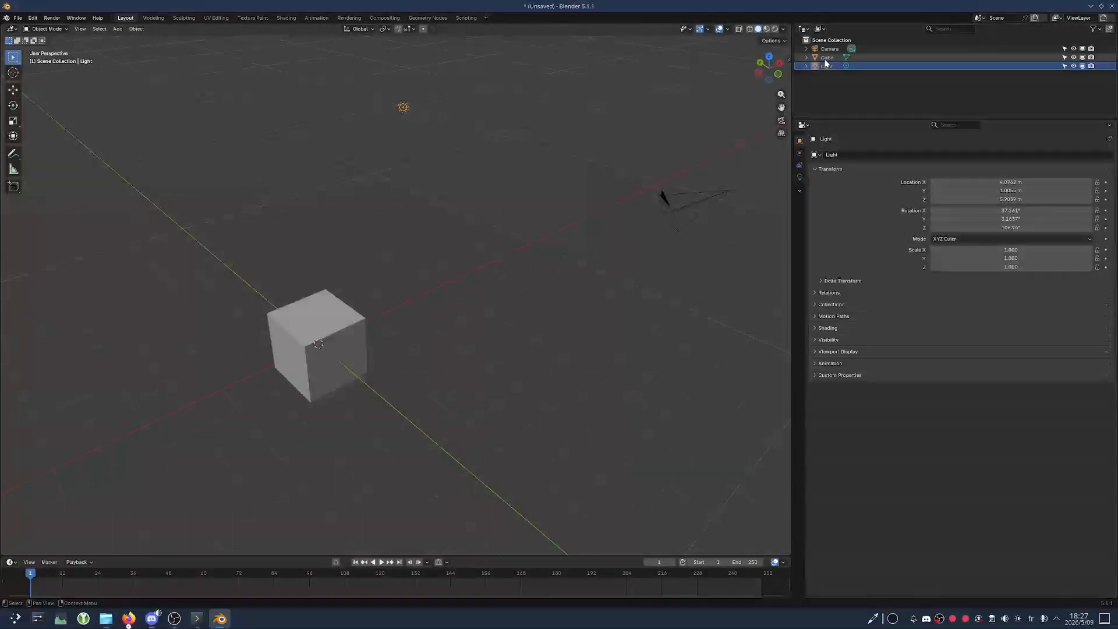
pyautogui.click(830, 49)
pyautogui.click(827, 57)
pyautogui.click(827, 66)
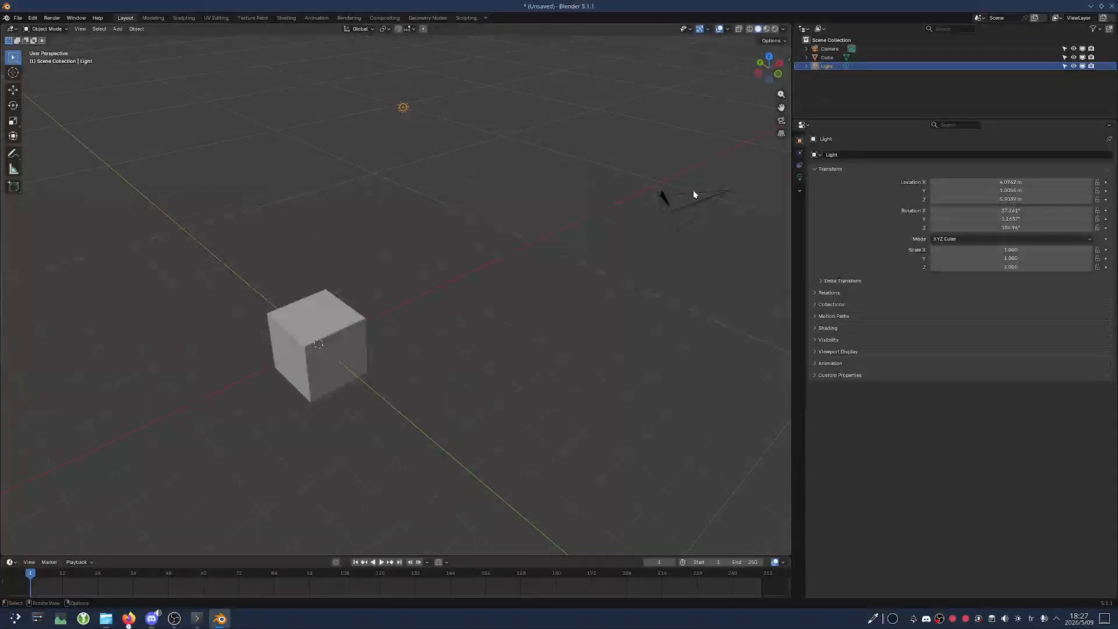
# Inspect the light's data properties, and select the cube to show its Object properties
pyautogui.click(806, 66)
pyautogui.click(834, 75)
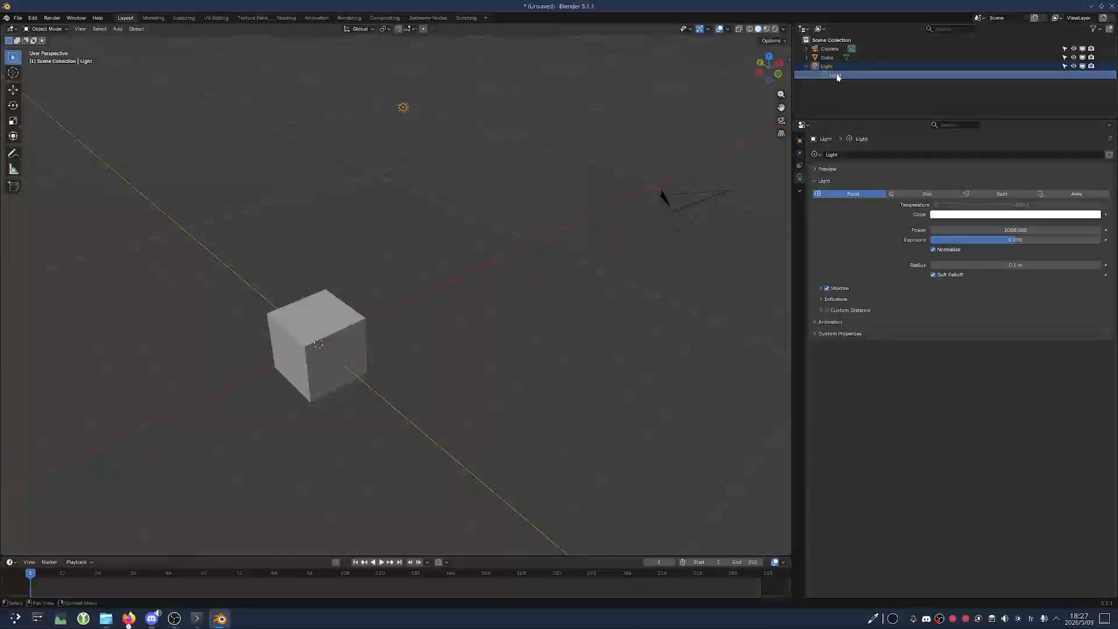
pyautogui.click(806, 66)
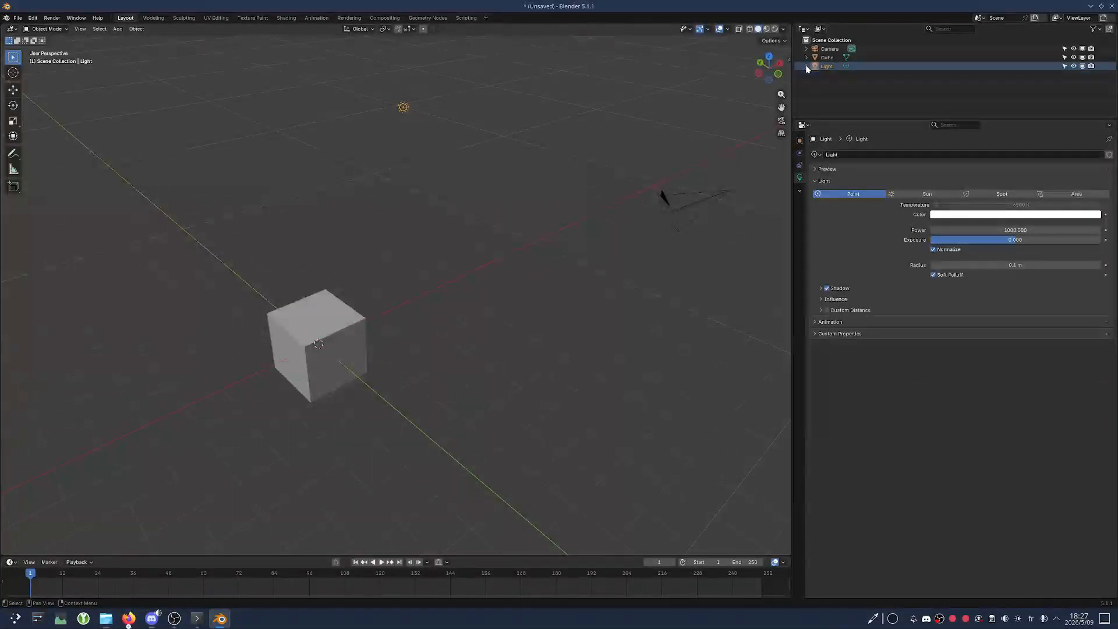
pyautogui.click(821, 57)
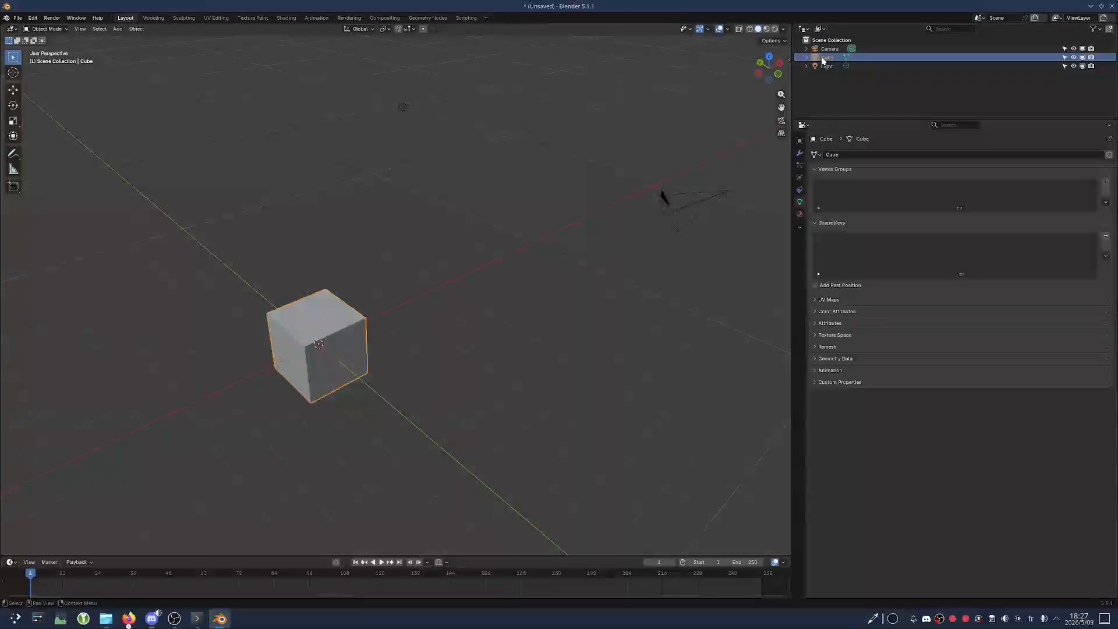
pyautogui.click(800, 140)
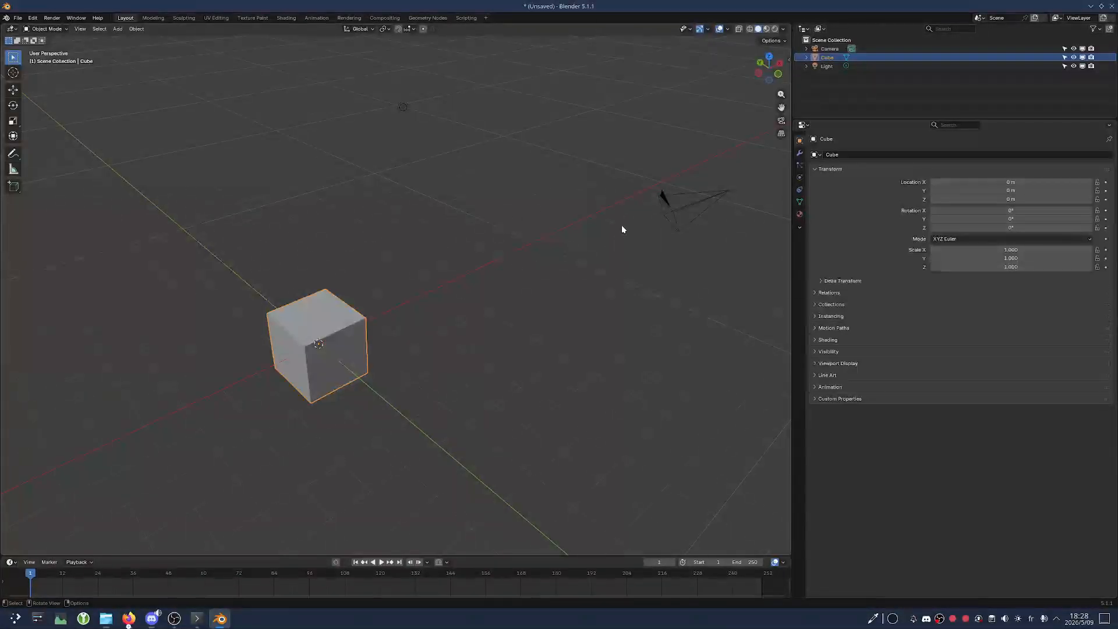
# Expand the cube in the Outliner and select its mesh data, its material and the cube object in turn
pyautogui.click(807, 57)
pyautogui.click(850, 75)
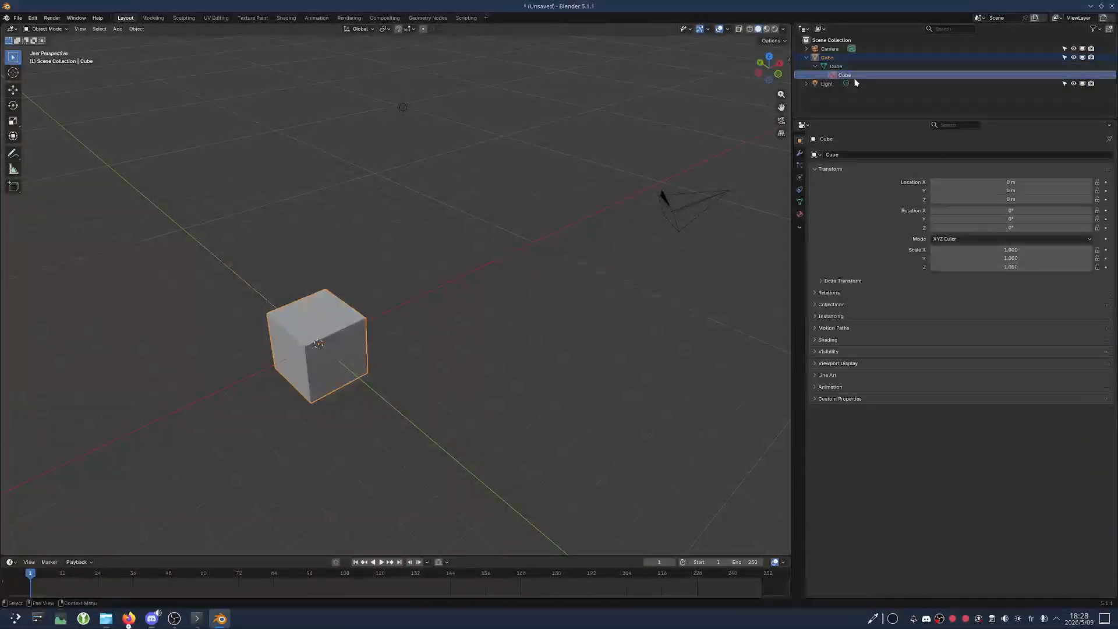
pyautogui.click(842, 67)
pyautogui.click(843, 75)
pyautogui.click(843, 67)
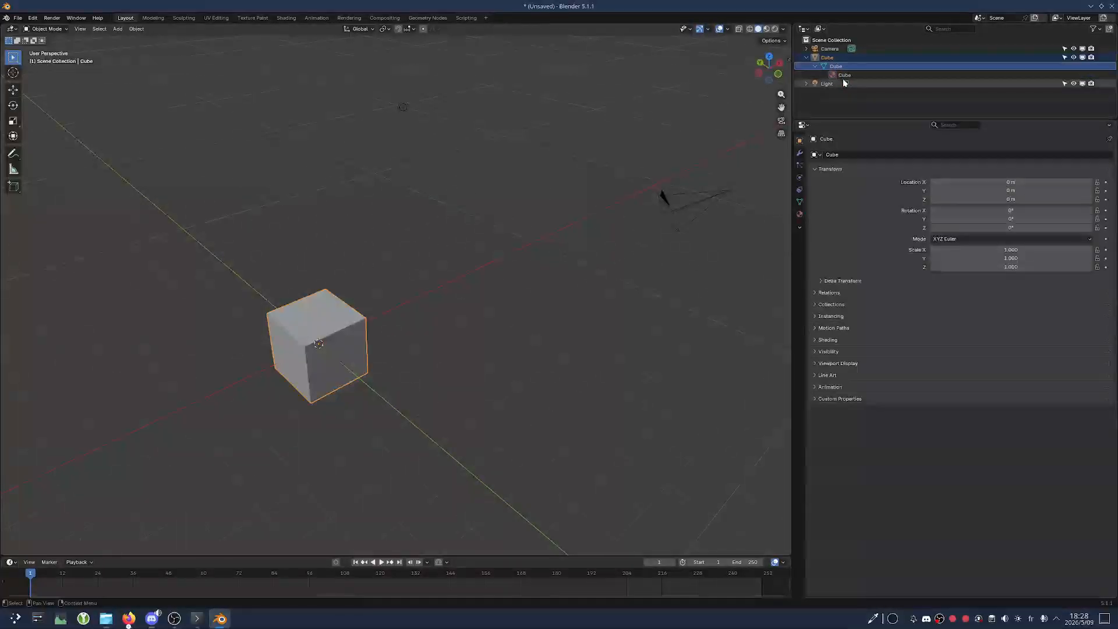
pyautogui.click(842, 74)
pyautogui.click(835, 67)
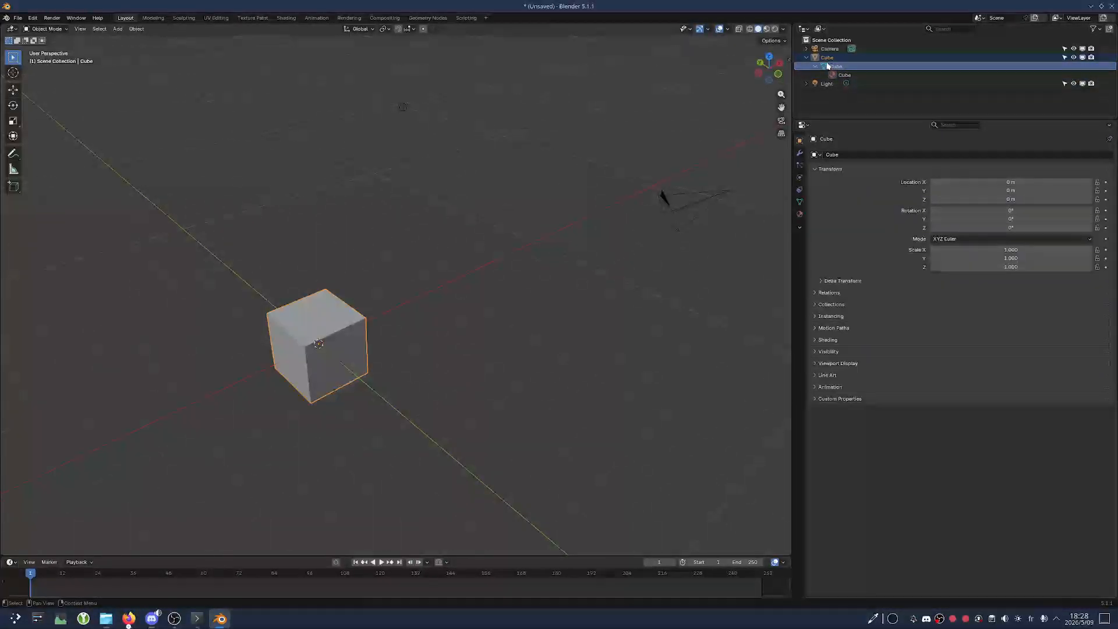
pyautogui.click(827, 59)
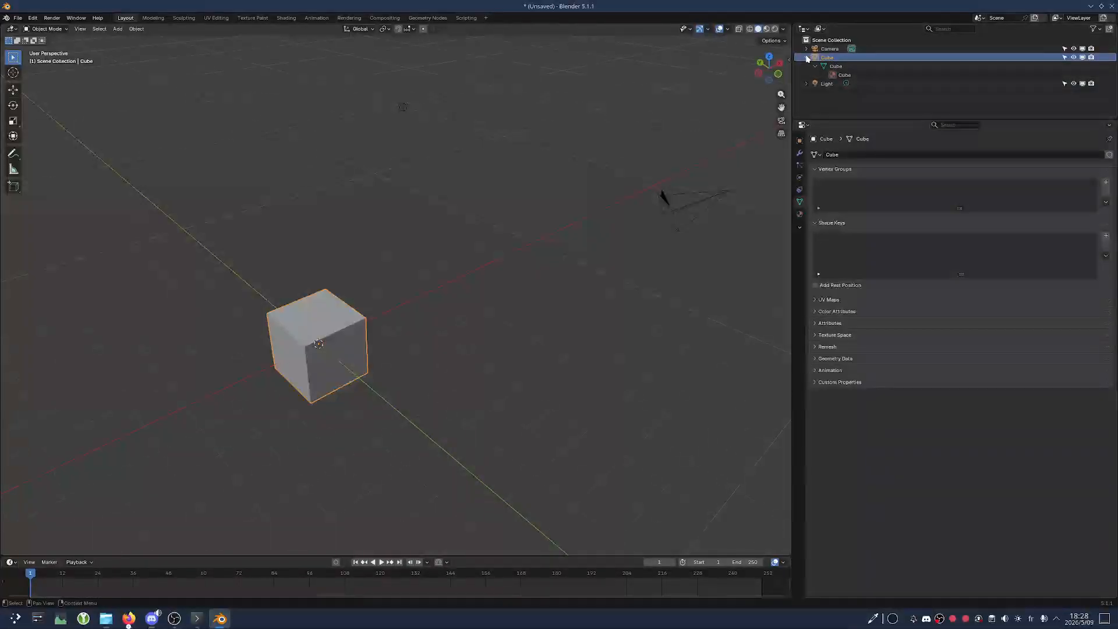
pyautogui.click(807, 58)
pyautogui.click(812, 58)
# Expand Custom Properties in the cube's Object properties, and check the list of visible Properties tabs
pyautogui.click(802, 141)
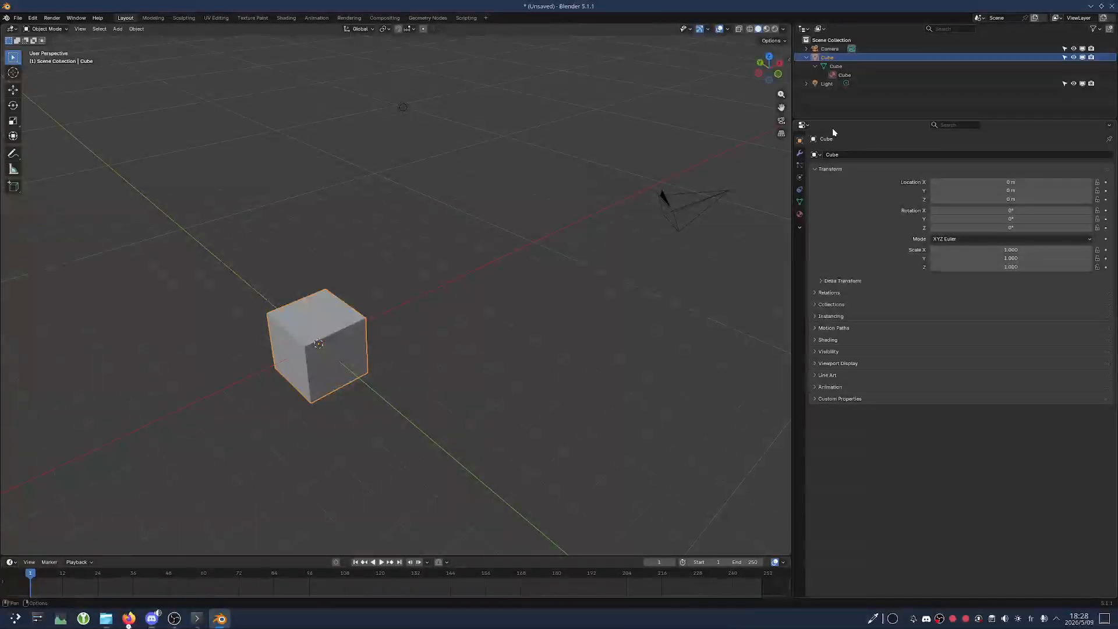
pyautogui.click(850, 400)
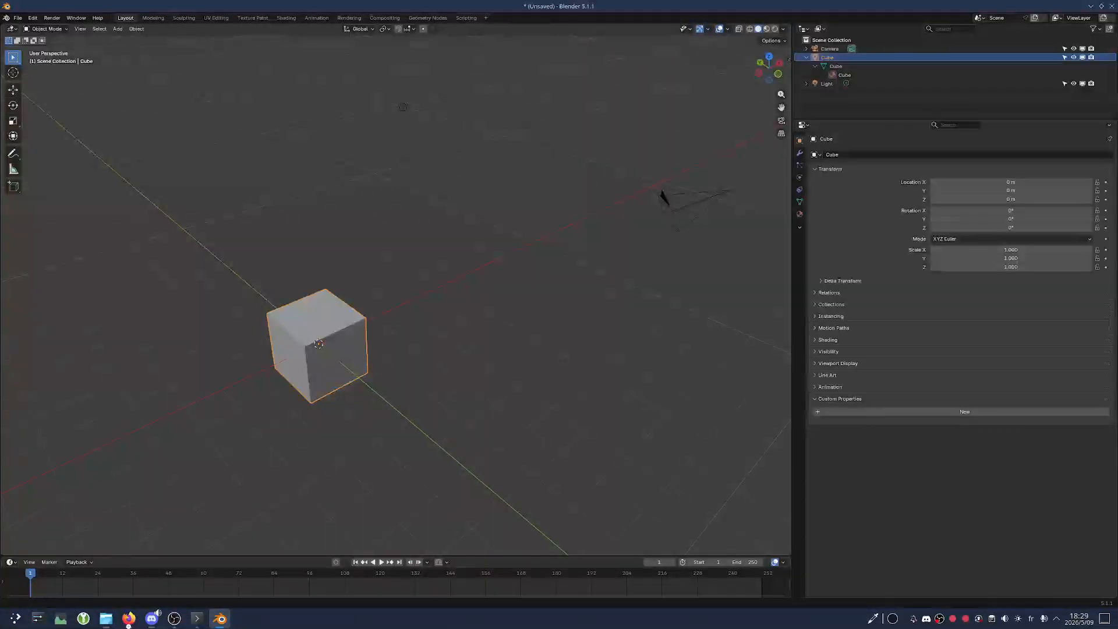
pyautogui.click(800, 228)
pyautogui.rightClick(798, 223)
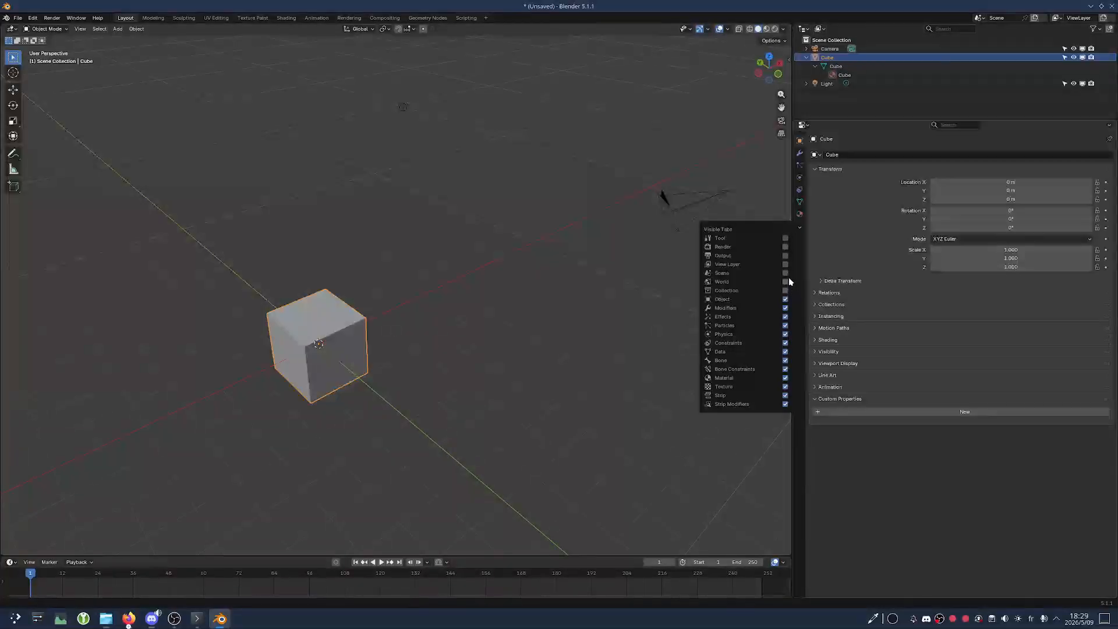
pyautogui.click(502, 324)
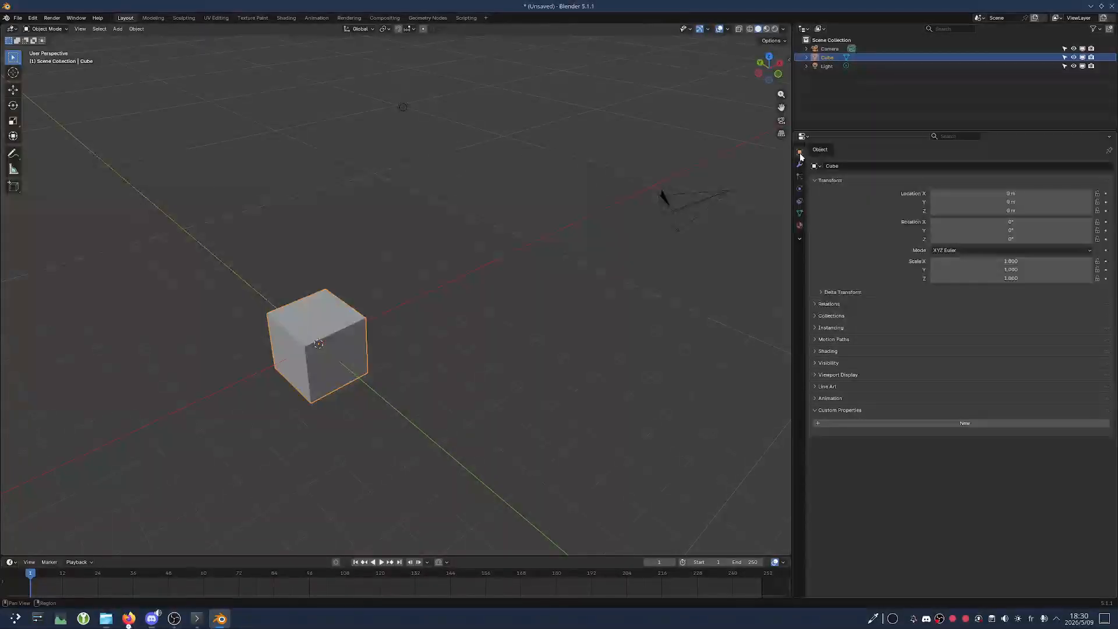
# Look through the cube's Modifiers, Particles, Physics and Constraints properties, ending on Modifiers
pyautogui.click(800, 164)
pyautogui.click(801, 176)
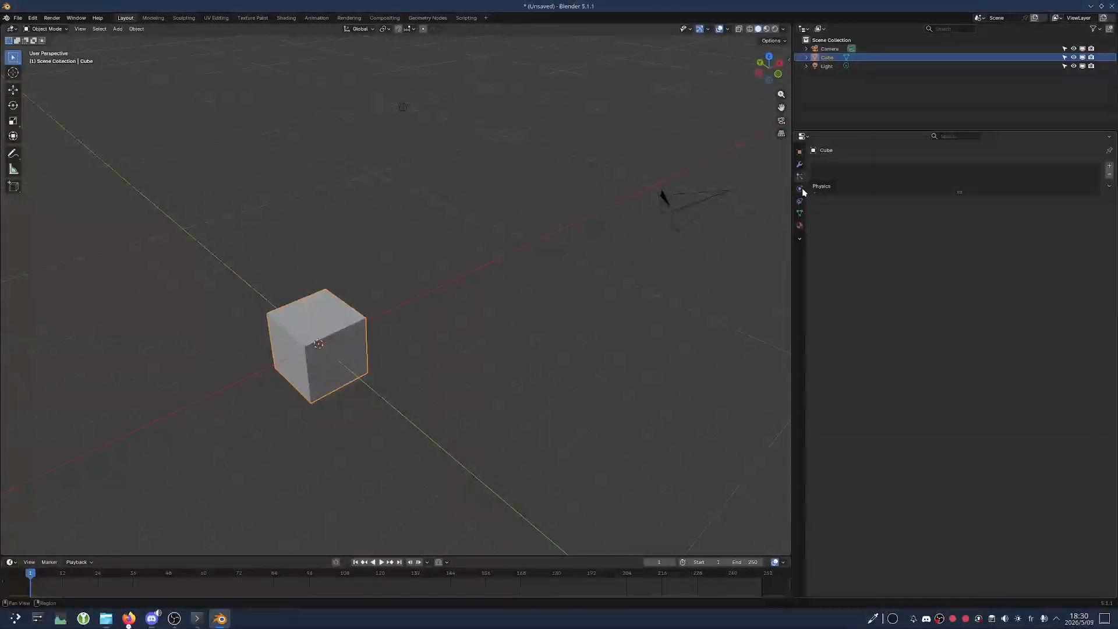
pyautogui.click(800, 188)
pyautogui.click(800, 201)
pyautogui.click(800, 189)
pyautogui.click(800, 177)
pyautogui.click(799, 167)
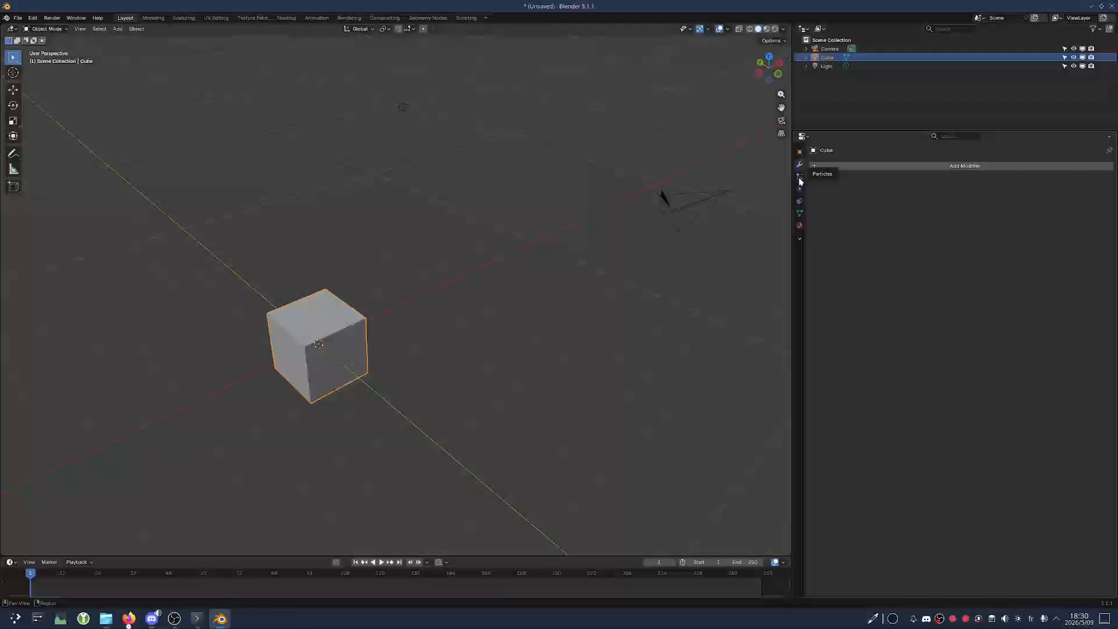
pyautogui.click(801, 189)
pyautogui.click(801, 201)
pyautogui.click(800, 177)
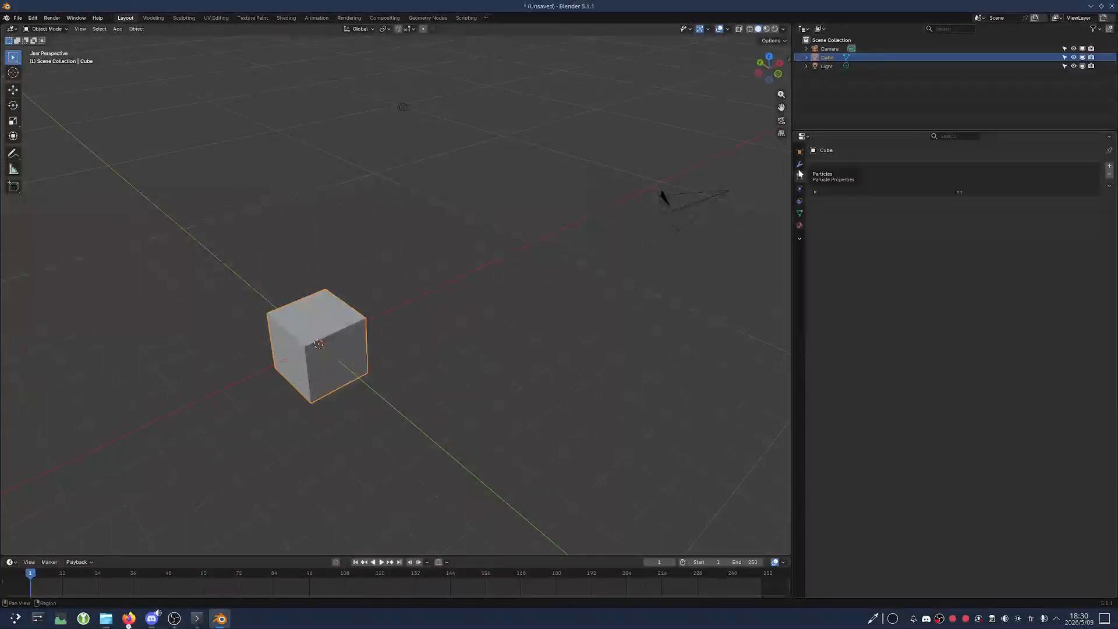
pyautogui.click(799, 164)
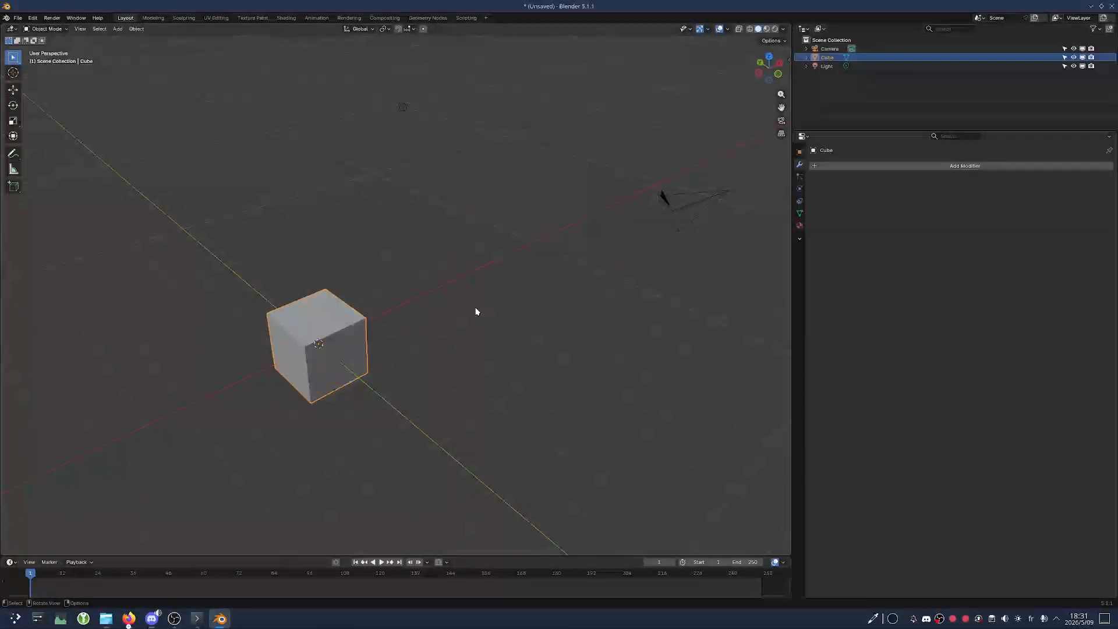
# Go over the cube's Particles, Physics and Constraints properties once more, and return to its Modifiers
pyautogui.moveTo(439, 317)
pyautogui.mouseDown(button='middle')
pyautogui.moveTo(490, 306)
pyautogui.moveTo(462, 300)
pyautogui.moveTo(441, 310)
pyautogui.mouseUp(button='middle')
pyautogui.click(799, 176)
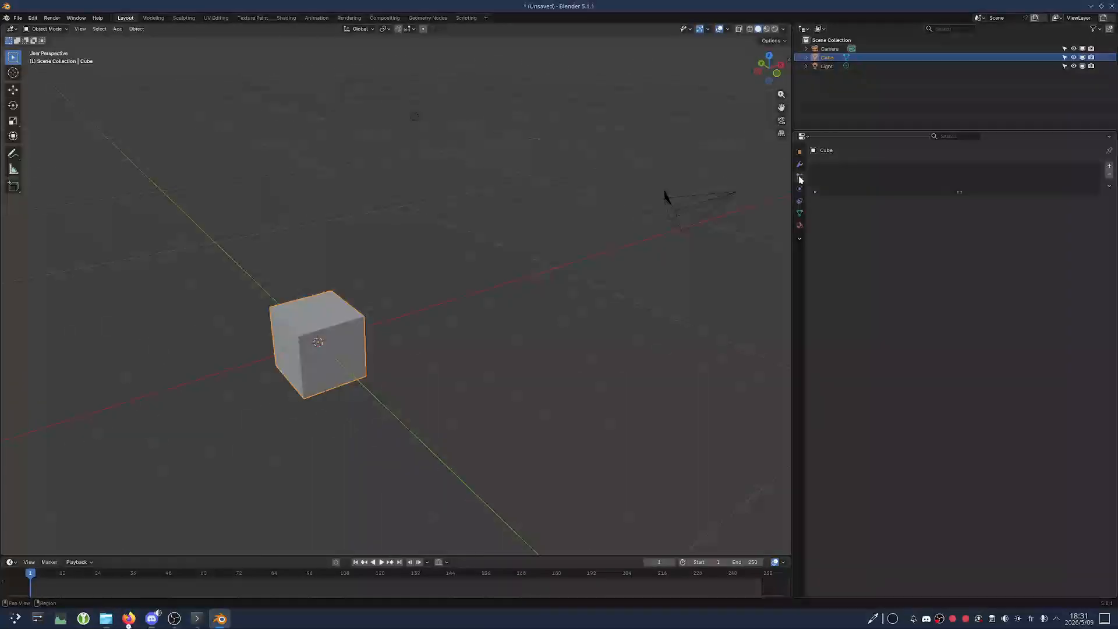
pyautogui.click(800, 188)
pyautogui.click(801, 198)
pyautogui.click(799, 186)
pyautogui.click(800, 164)
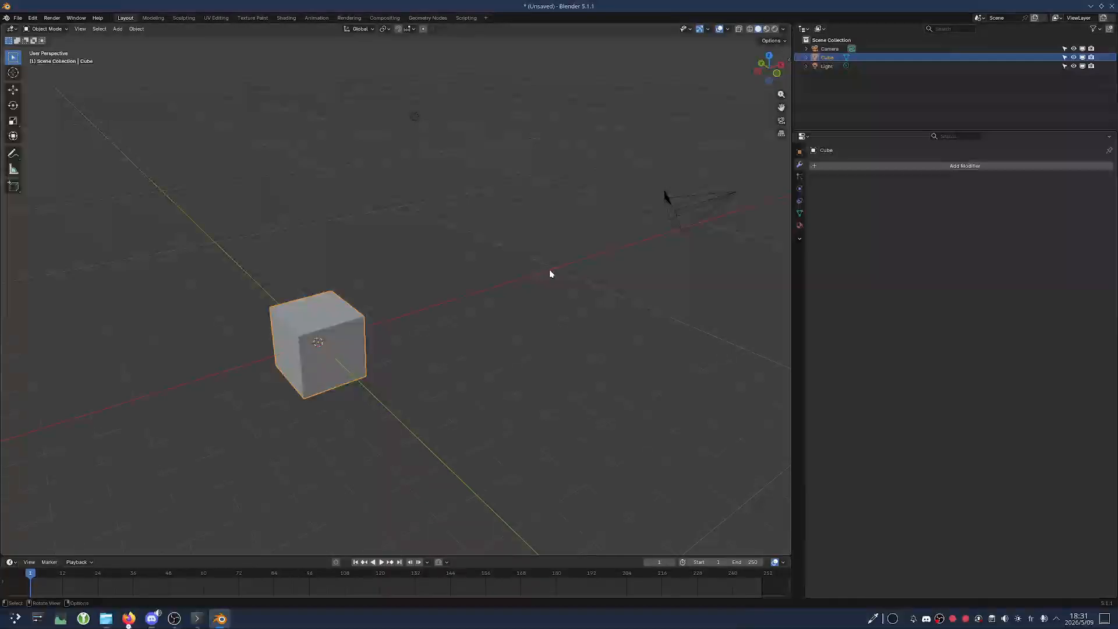
pyautogui.moveTo(524, 273); pyautogui.dragTo(484, 269, button='middle')
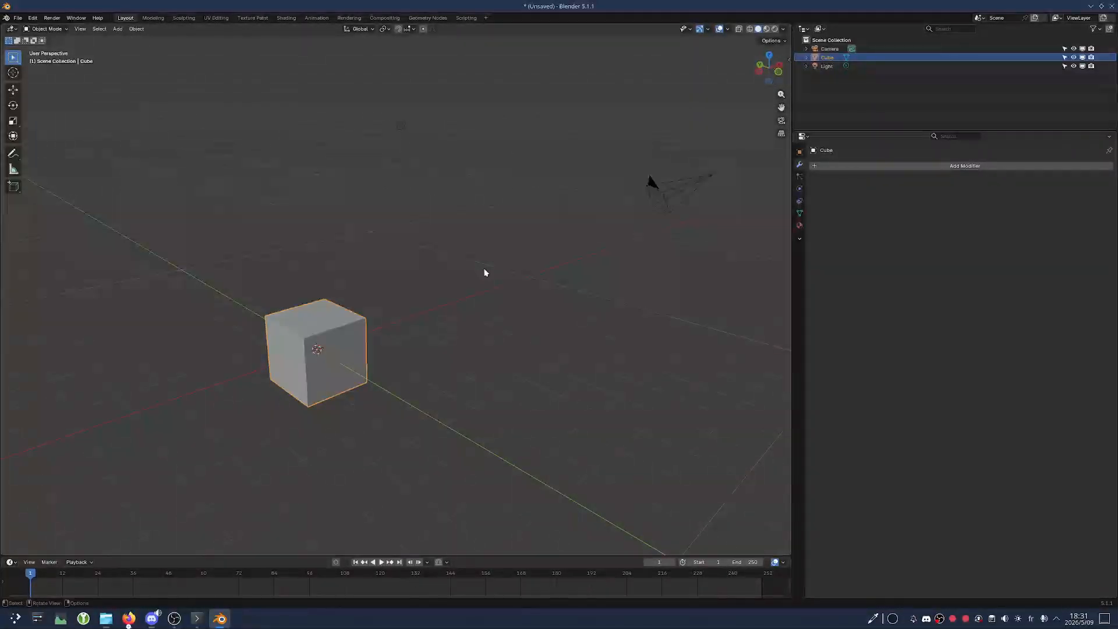
# Hide the Modifiers, Effects, Particles, Physics and Constraints tabs of the Properties editor
pyautogui.rightClick(798, 236)
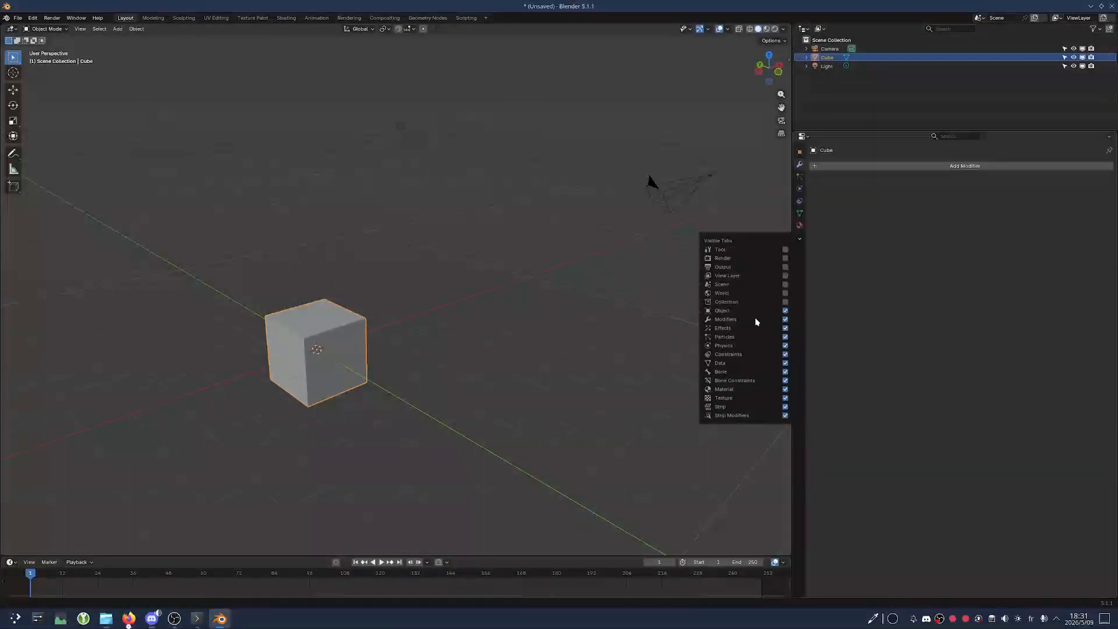
pyautogui.click(785, 320)
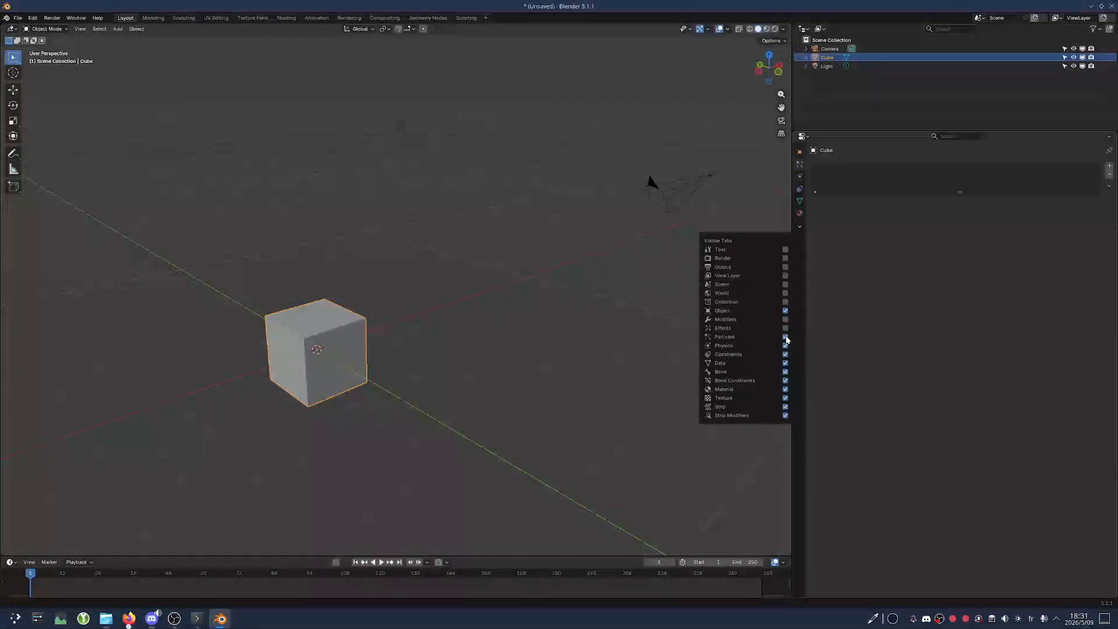
pyautogui.click(786, 338)
pyautogui.click(785, 345)
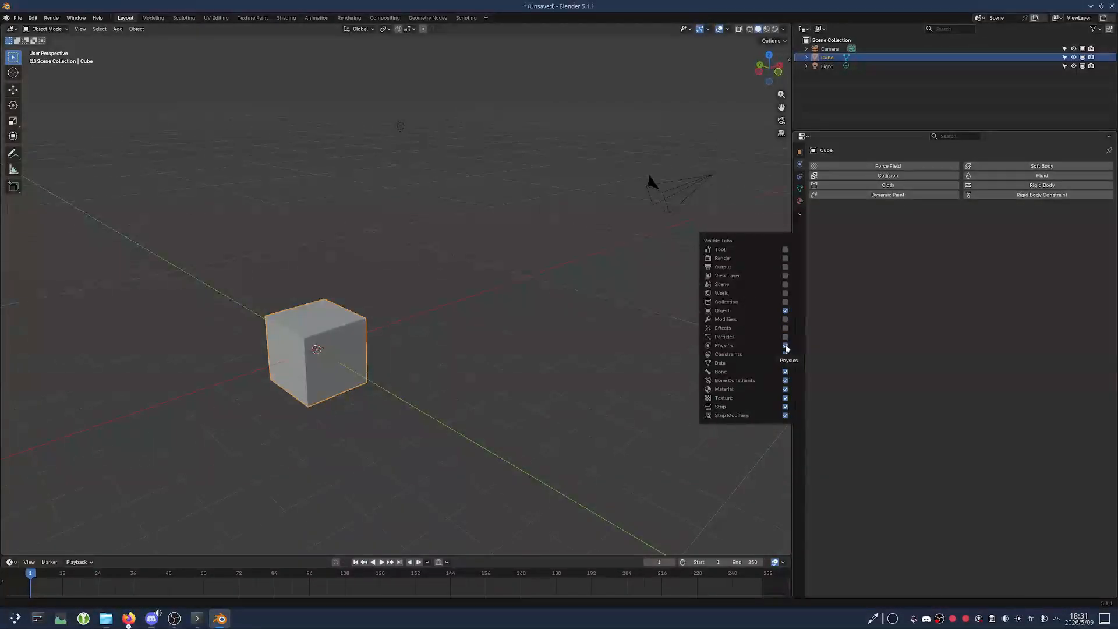
pyautogui.click(785, 354)
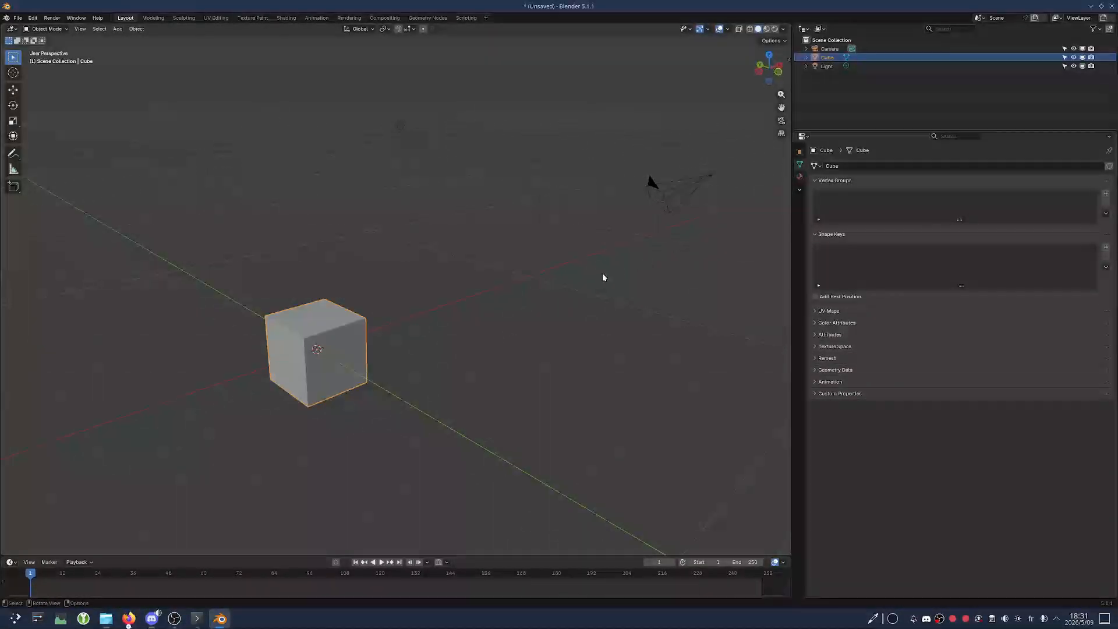
# Compare the cube's Object, Data and Material properties, ending on the Object properties
pyautogui.click(800, 152)
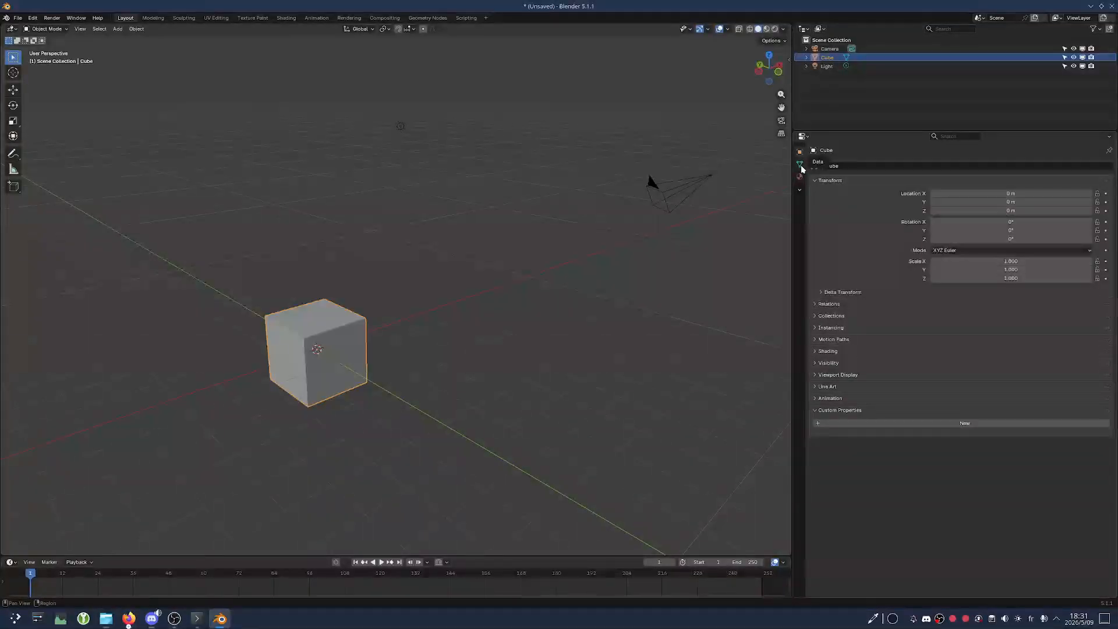
pyautogui.click(799, 165)
pyautogui.click(800, 177)
pyautogui.click(799, 165)
pyautogui.click(800, 153)
pyautogui.click(800, 165)
pyautogui.click(799, 177)
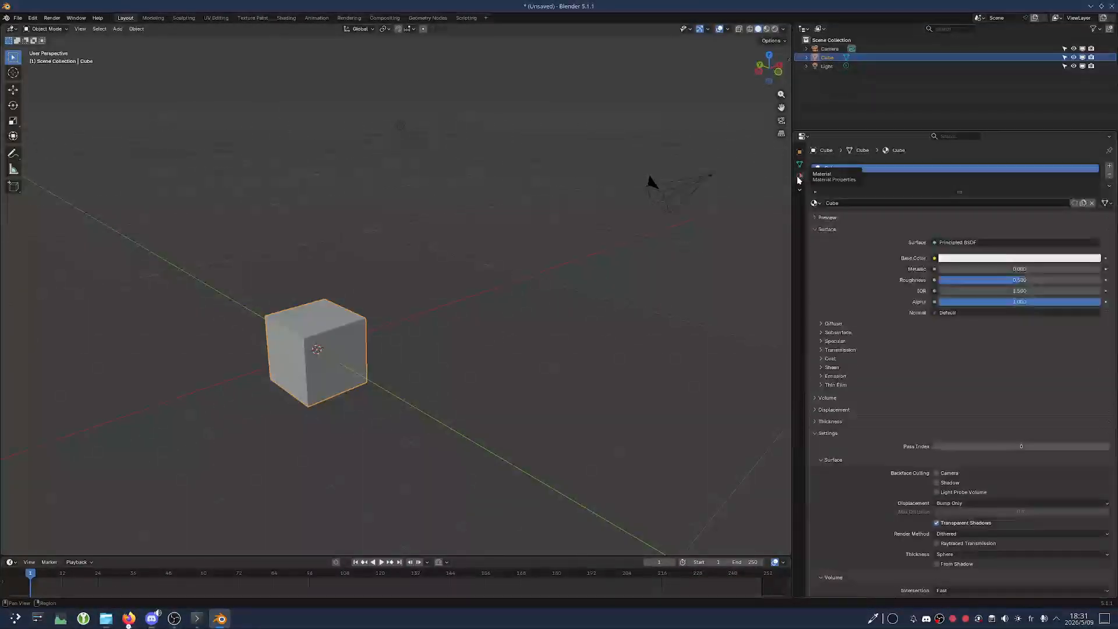
pyautogui.click(799, 165)
pyautogui.click(799, 153)
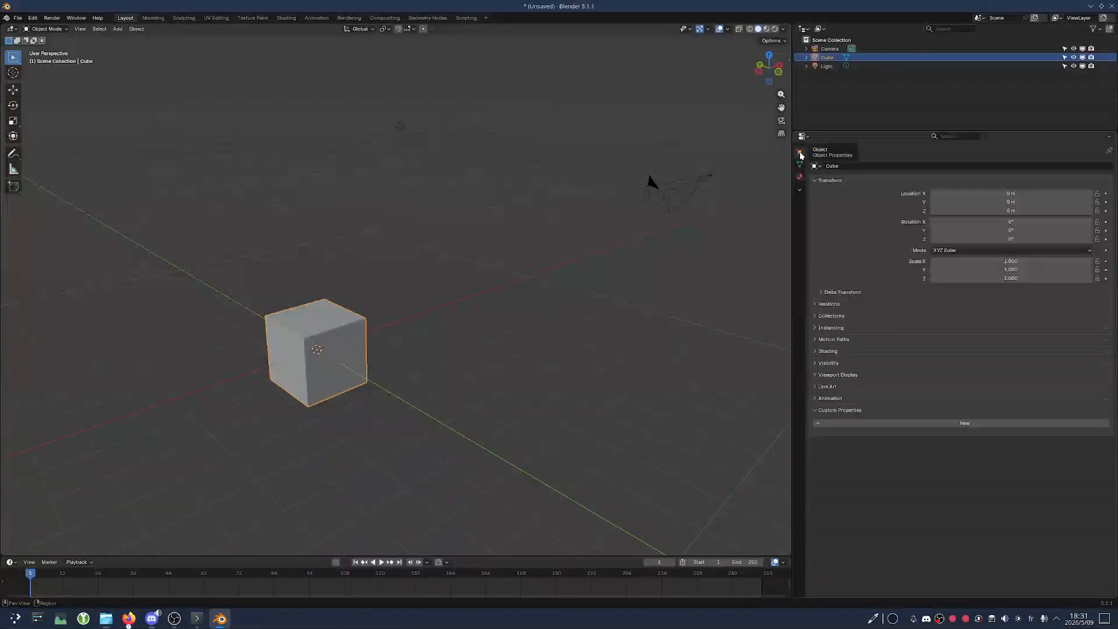
# Expand UV Maps in the cube's mesh data properties, and try to shorten the Vertex Groups, Shape Keys and UV Maps lists
pyautogui.click(800, 165)
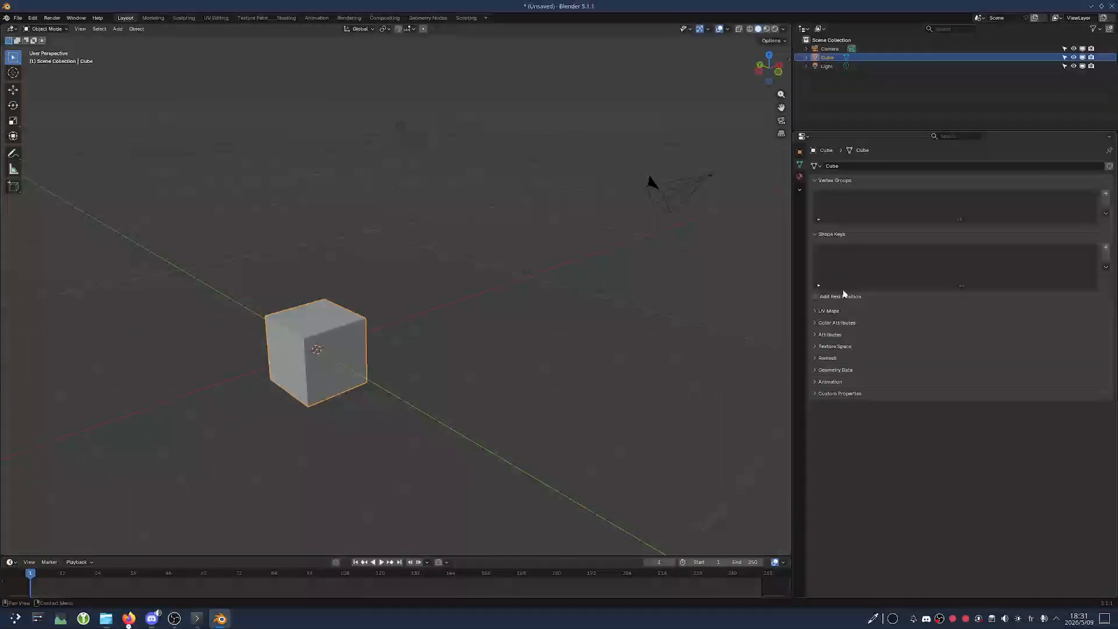
pyautogui.click(834, 312)
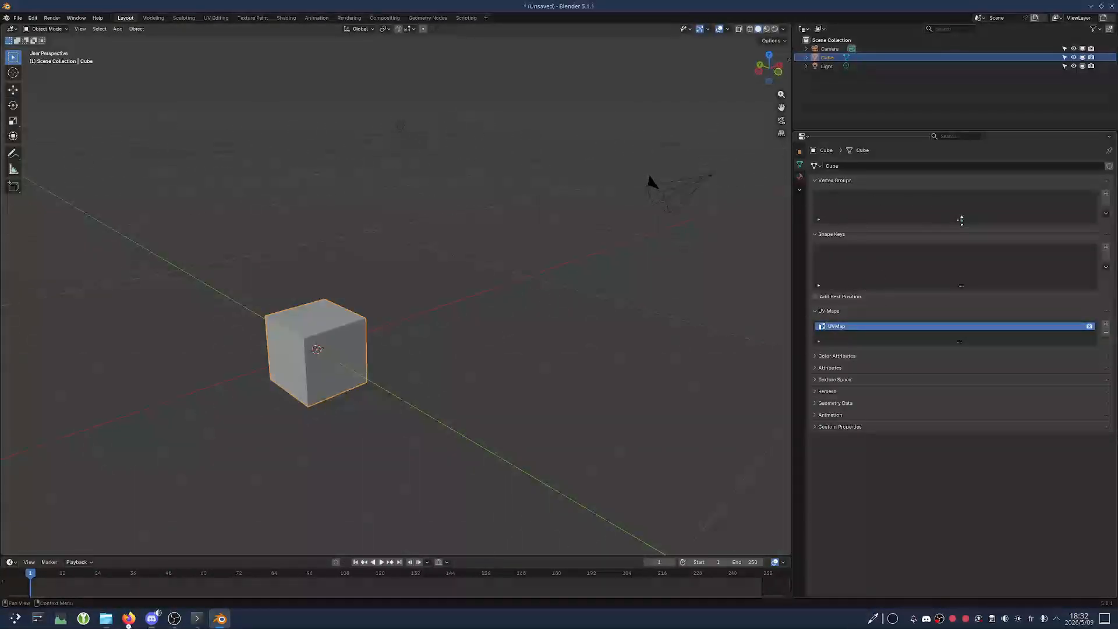
pyautogui.moveTo(961, 220)
pyautogui.mouseDown()
pyautogui.moveTo(965, 279)
pyautogui.moveTo(962, 209)
pyautogui.mouseUp()
pyautogui.moveTo(966, 289); pyautogui.dragTo(972, 264)
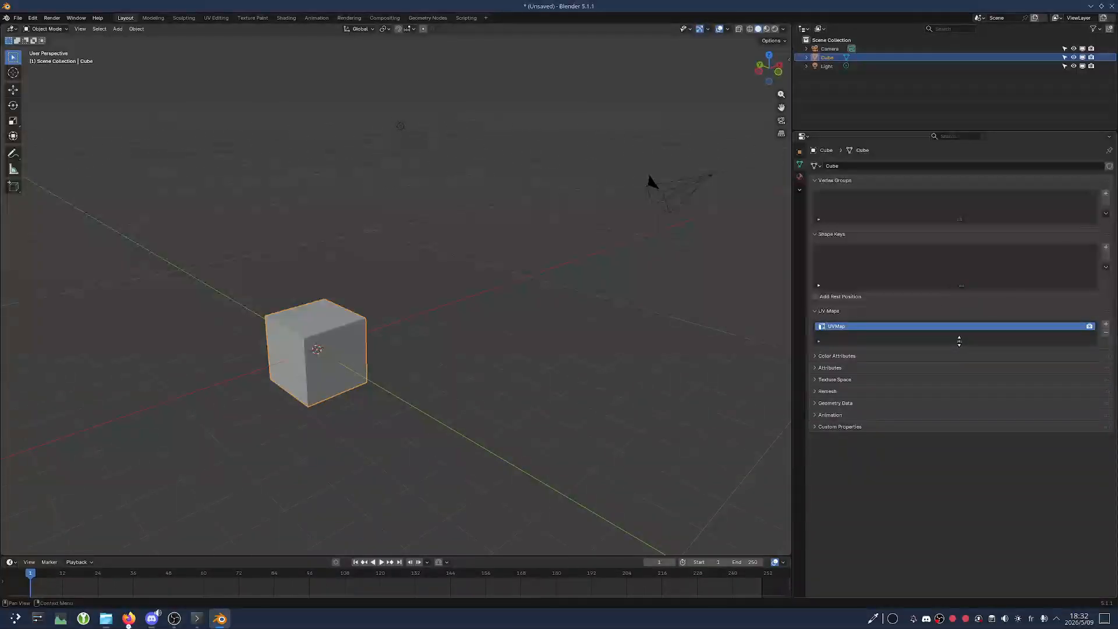
pyautogui.moveTo(959, 337)
pyautogui.mouseDown()
pyautogui.moveTo(968, 364)
pyautogui.moveTo(961, 336)
pyautogui.mouseUp()
# Examine the Color Attributes, Attributes, Texture Space and Remesh sections of the mesh data, collapsing each again
pyautogui.click(847, 357)
pyautogui.click(847, 357)
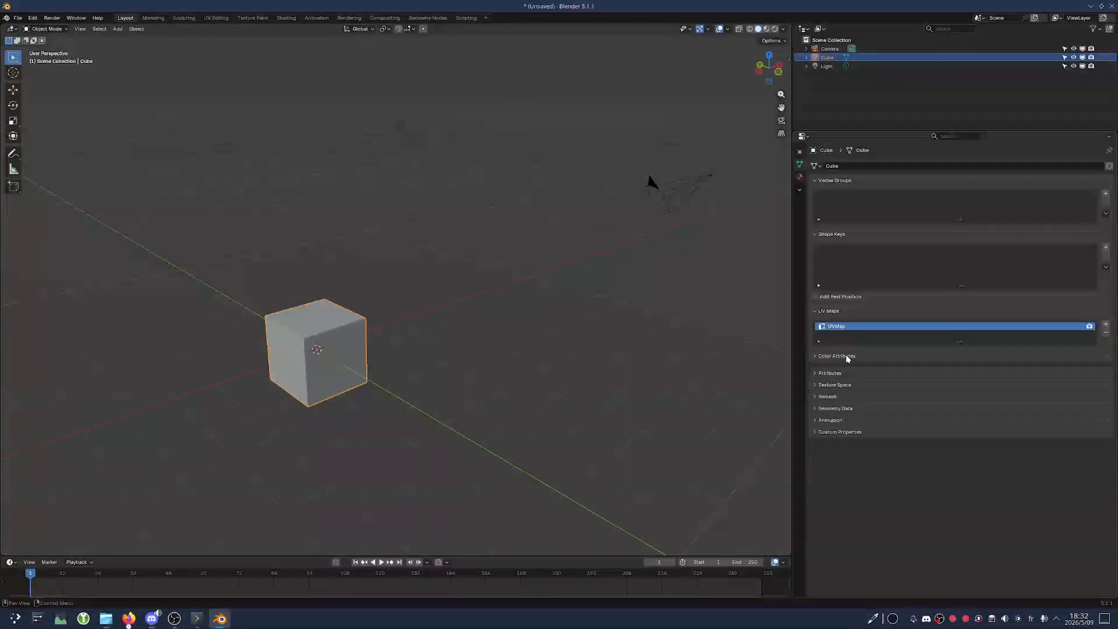
pyautogui.click(835, 370)
pyautogui.click(835, 369)
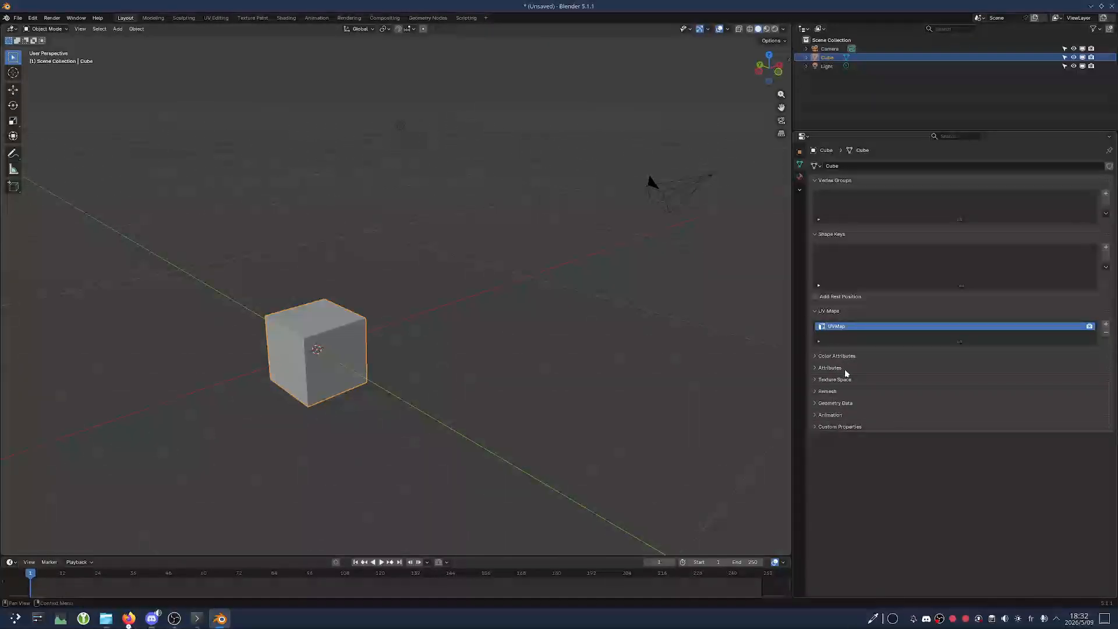
pyautogui.click(847, 379)
pyautogui.click(847, 379)
pyautogui.click(831, 392)
pyautogui.click(831, 392)
pyautogui.click(832, 391)
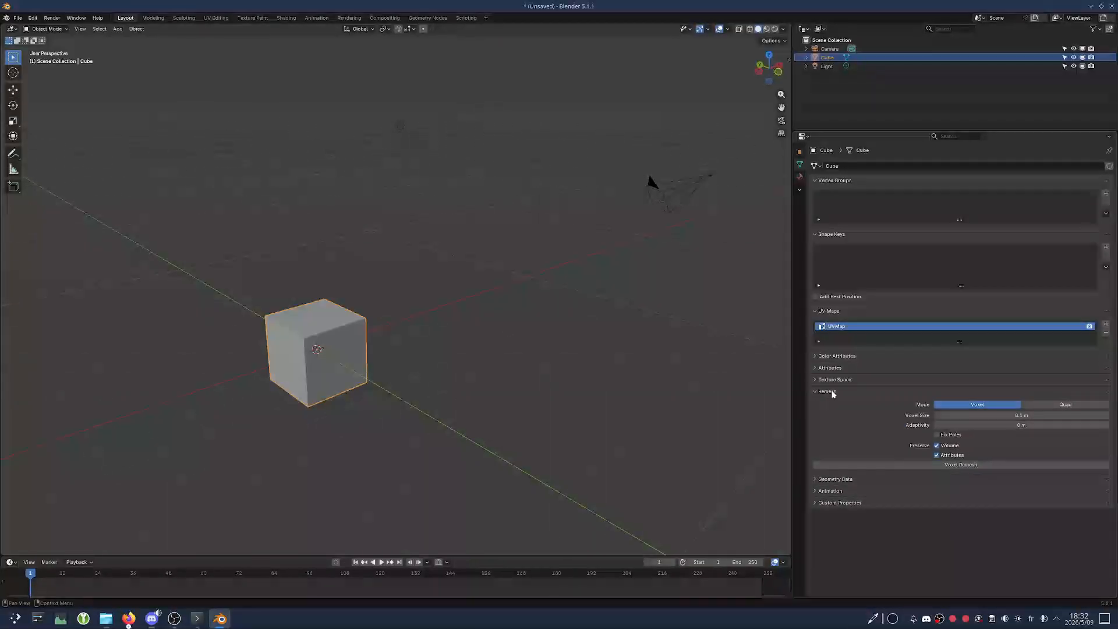
pyautogui.click(832, 392)
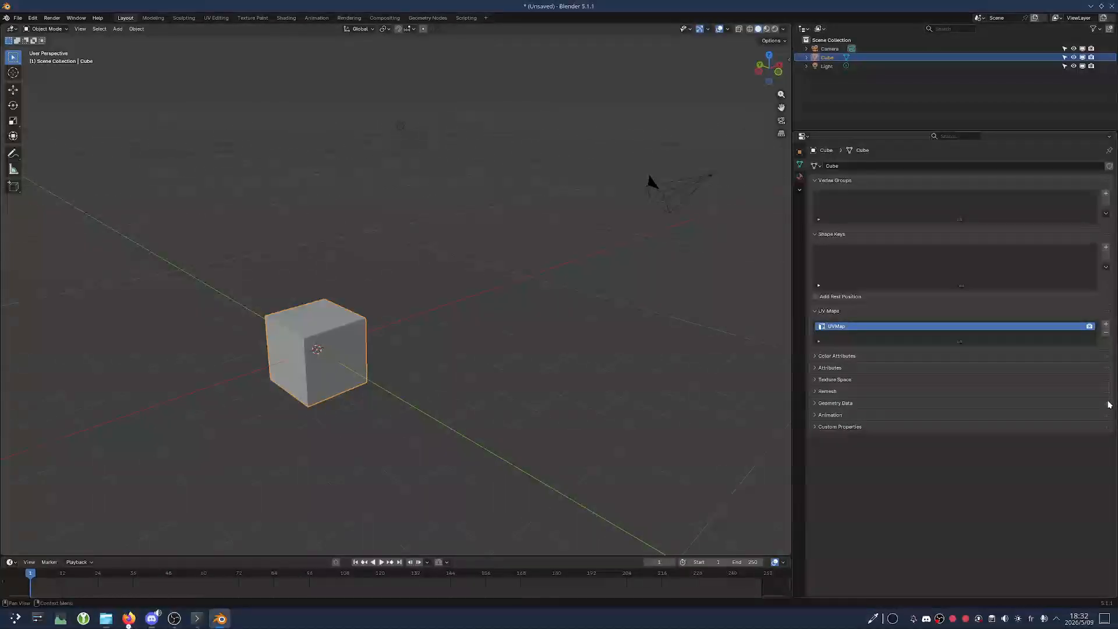
# Move the Geometry Data section directly below UV Maps and expand it
pyautogui.moveTo(1108, 404); pyautogui.dragTo(1099, 355)
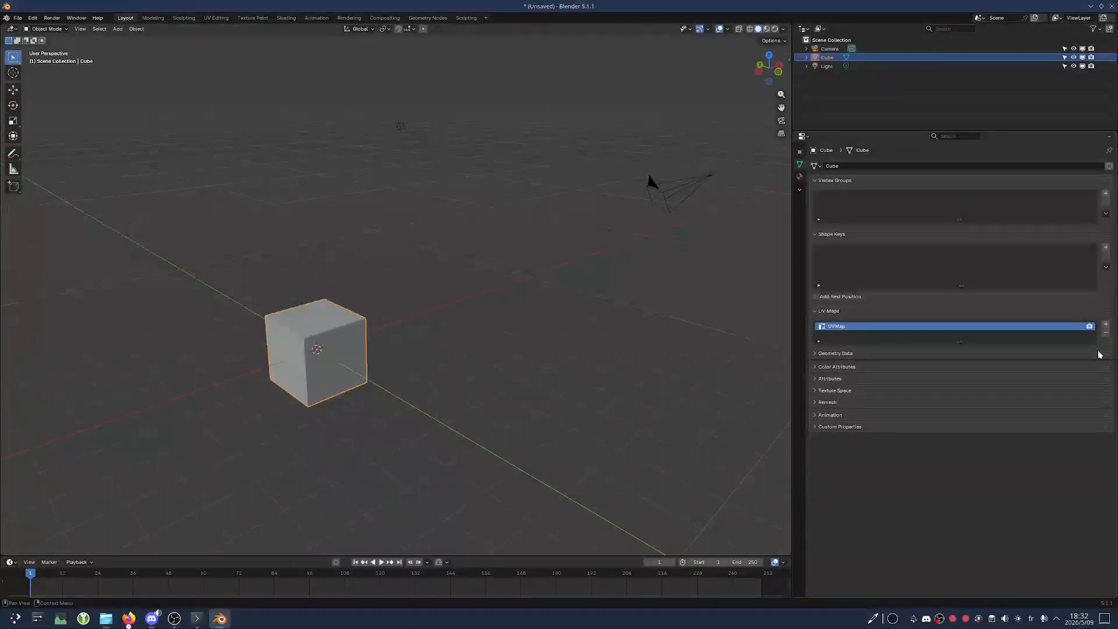
pyautogui.click(894, 354)
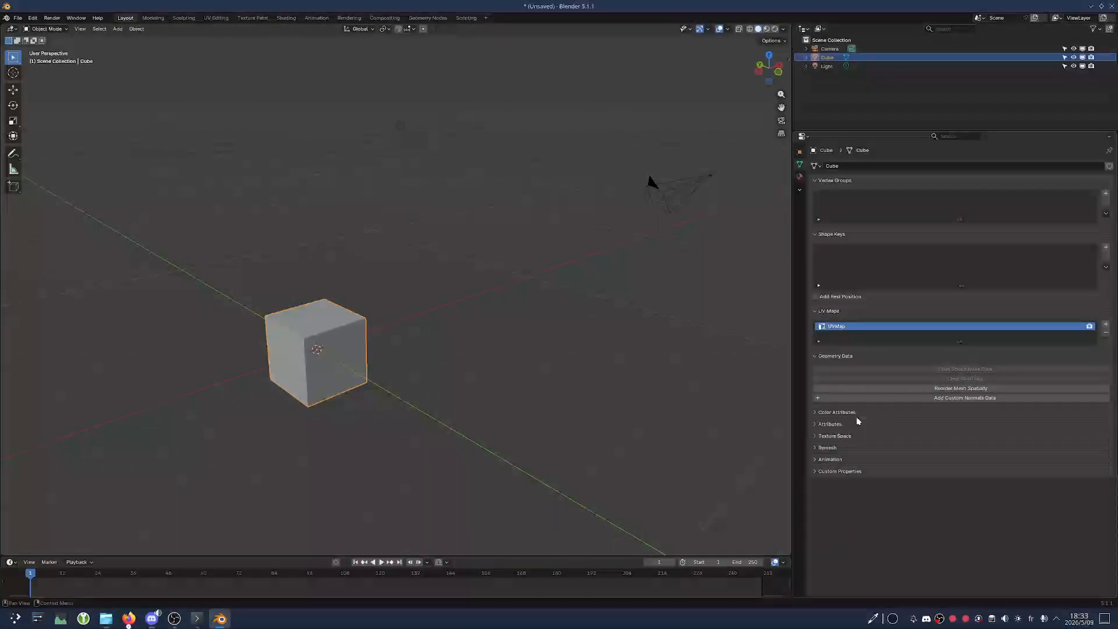
# Open the cube's Material properties and look through its surface and settings options
pyautogui.click(800, 177)
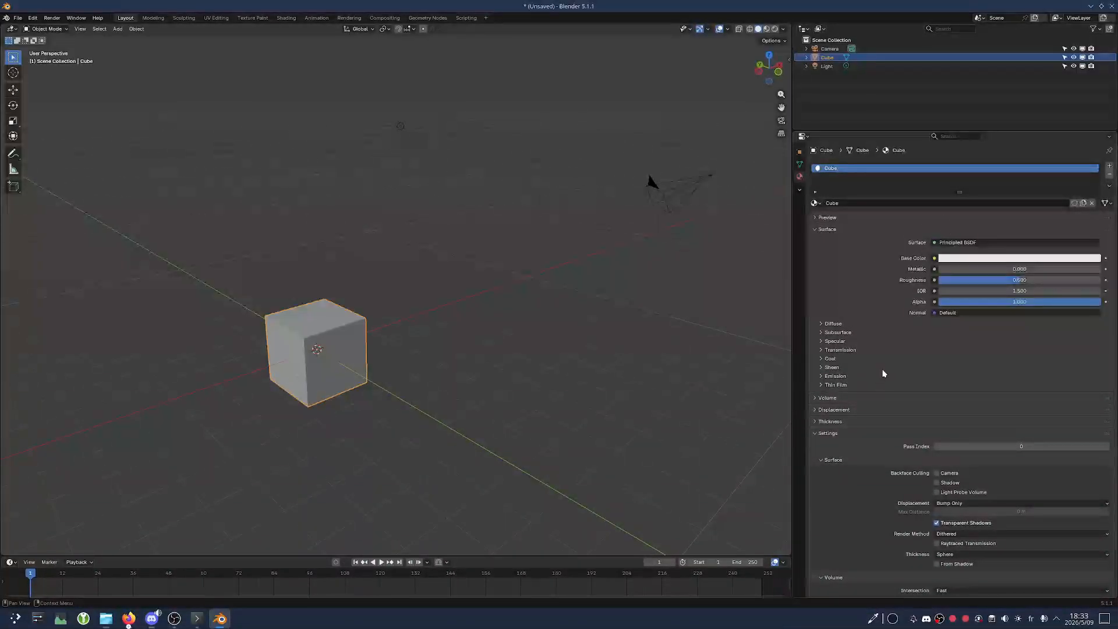
pyautogui.scroll(-2, 879, 355)
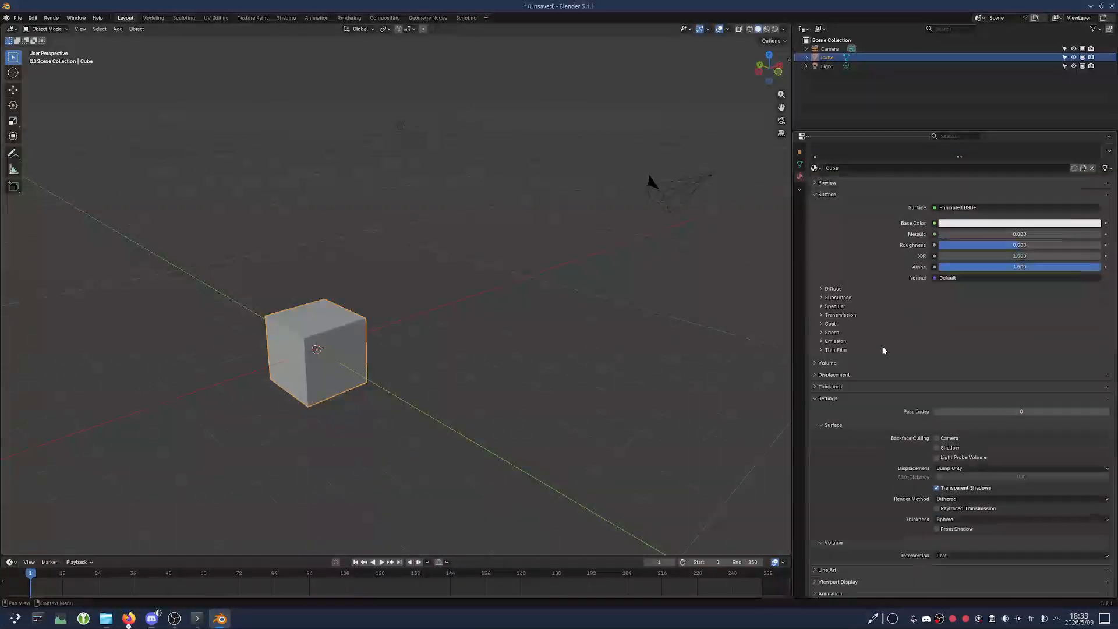
pyautogui.scroll(2, 883, 350)
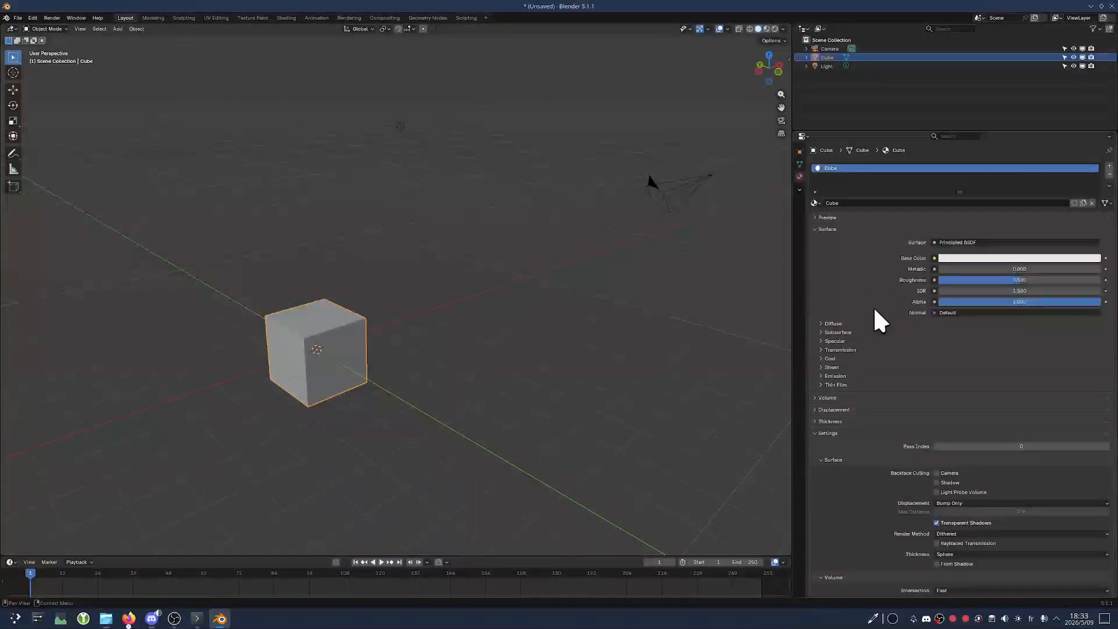
pyautogui.scroll(-2, 873, 309)
pyautogui.scroll(2, 873, 309)
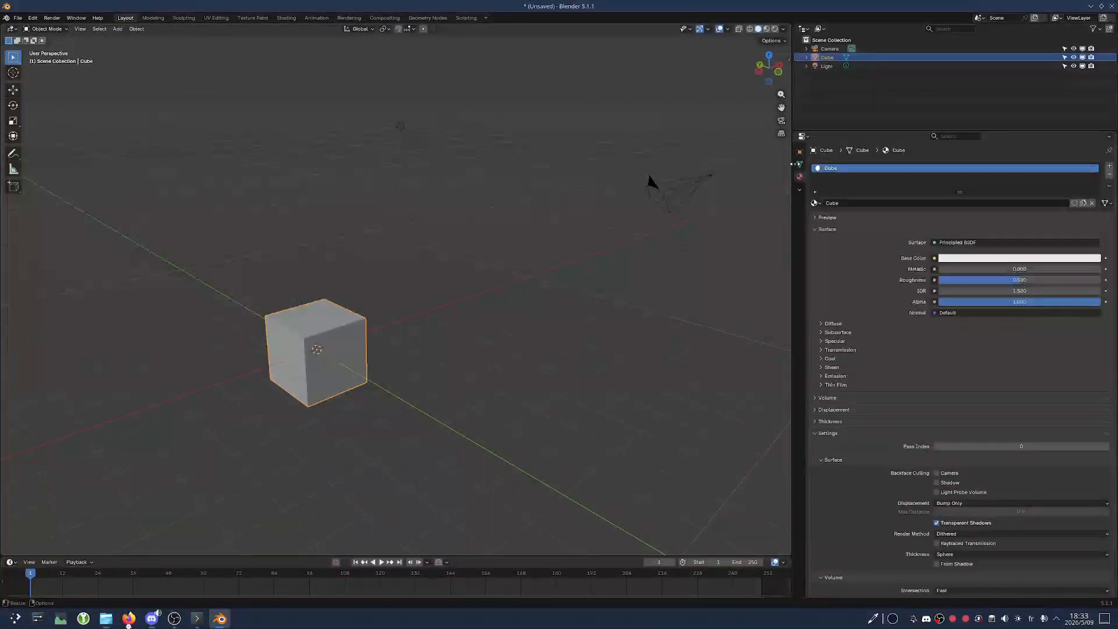
# Return to the cube's Object properties, and switch to the Firefox presentation's interface slide and back to Blender
pyautogui.click(800, 151)
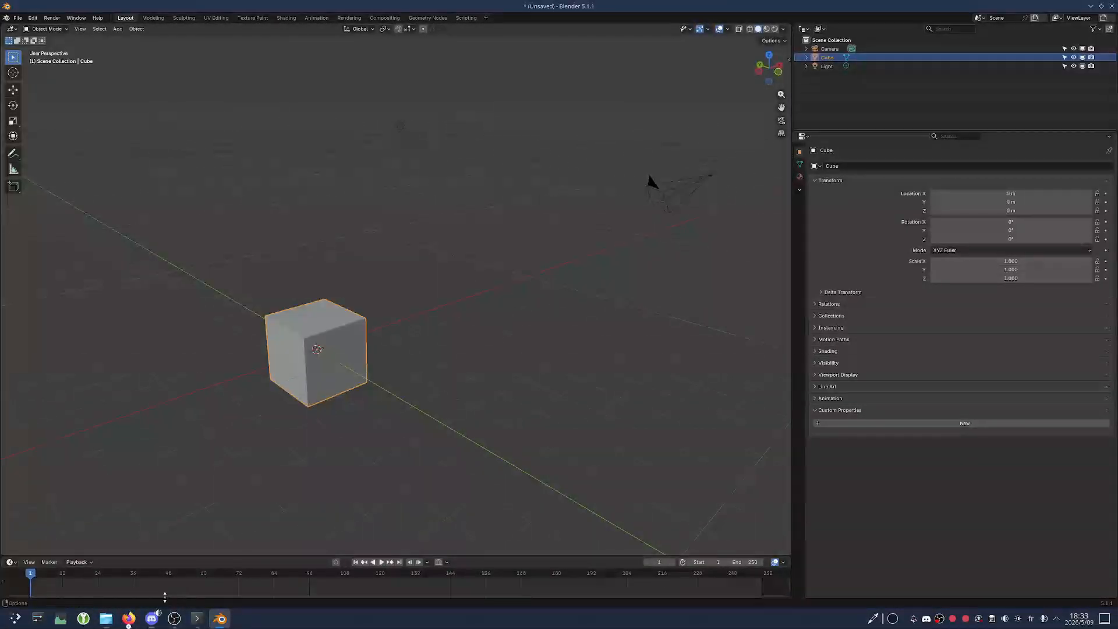
pyautogui.moveTo(129, 619)
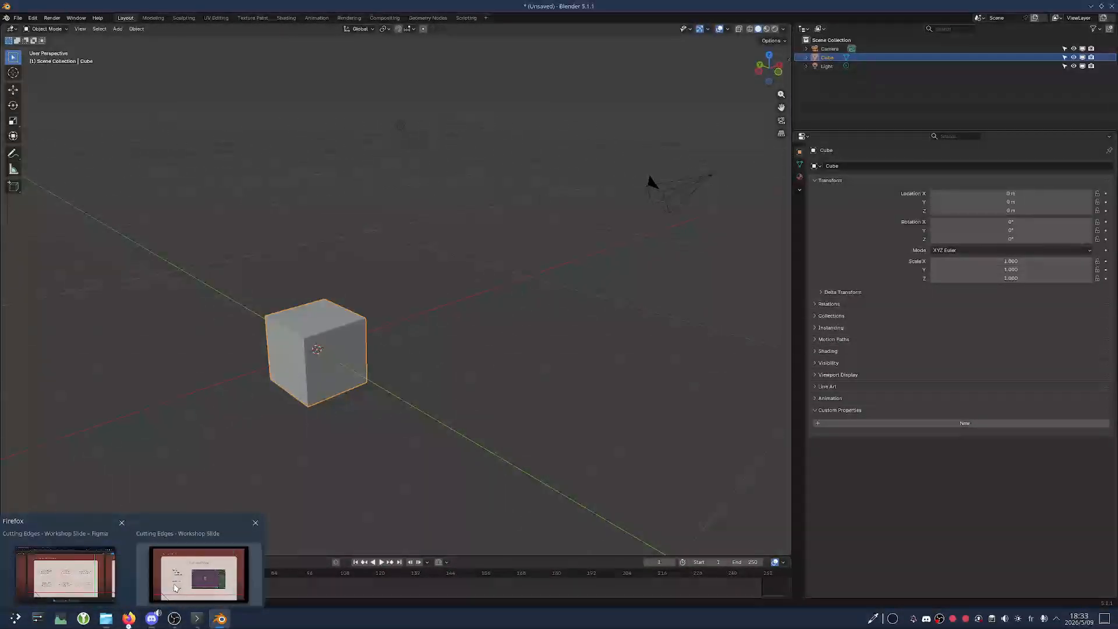
pyautogui.click(198, 574)
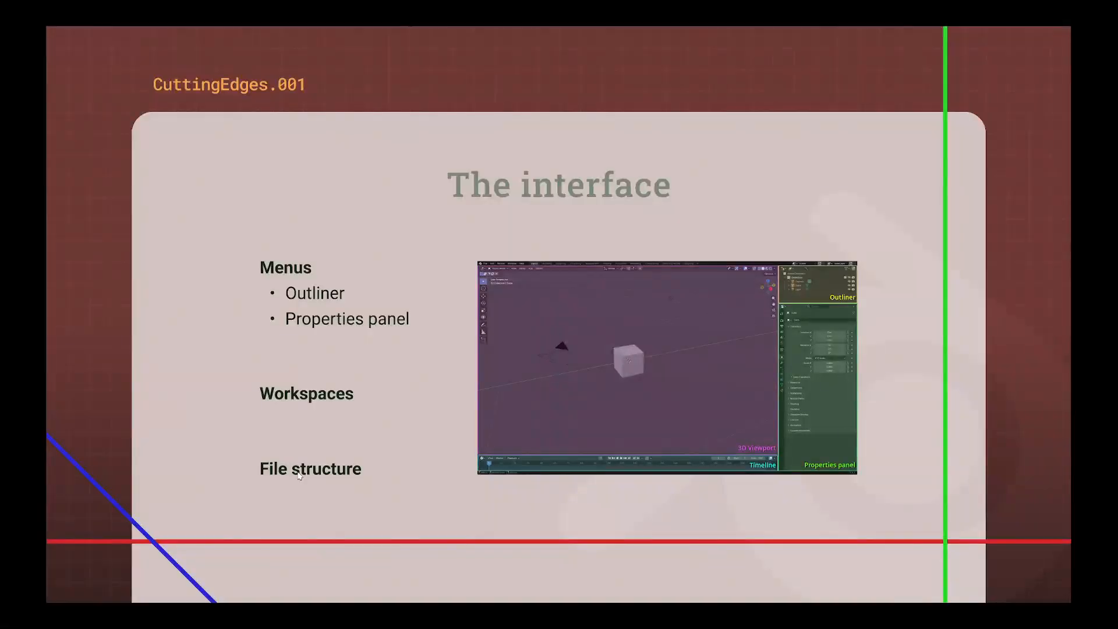
pyautogui.press('super')
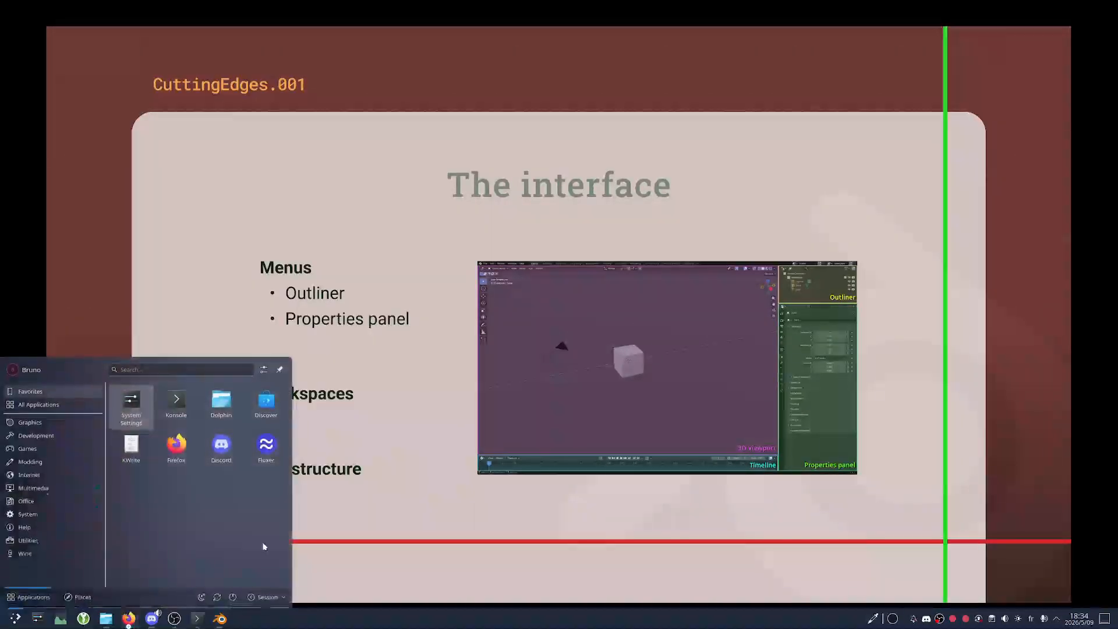
pyautogui.click(219, 618)
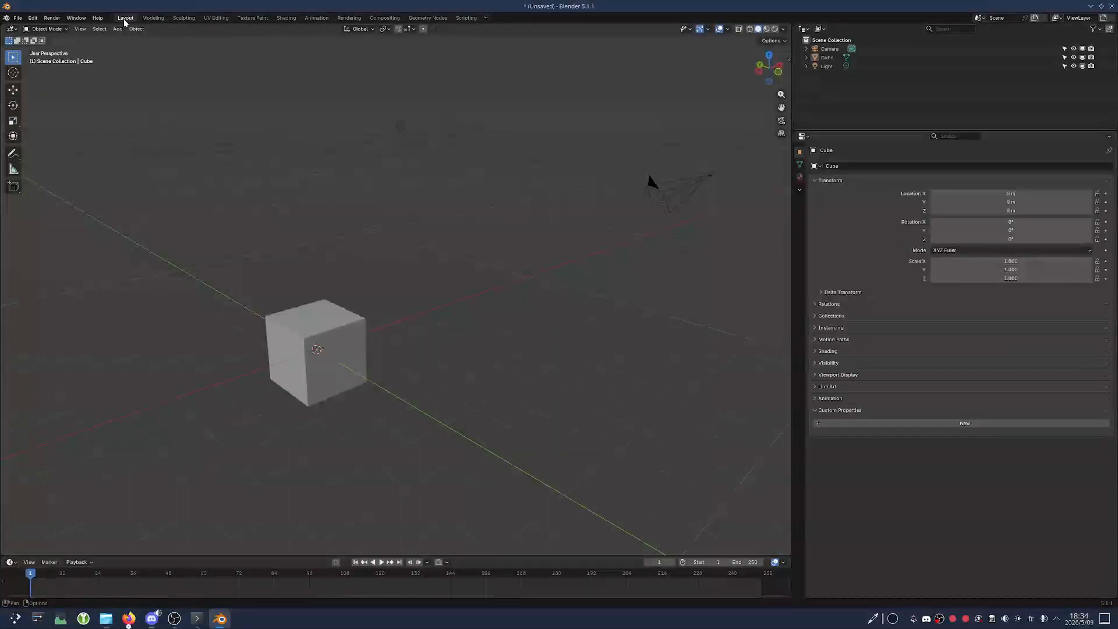
# View the default scene from several angles in the Layout workspace
pyautogui.moveTo(272, 197); pyautogui.dragTo(274, 248, button='middle')
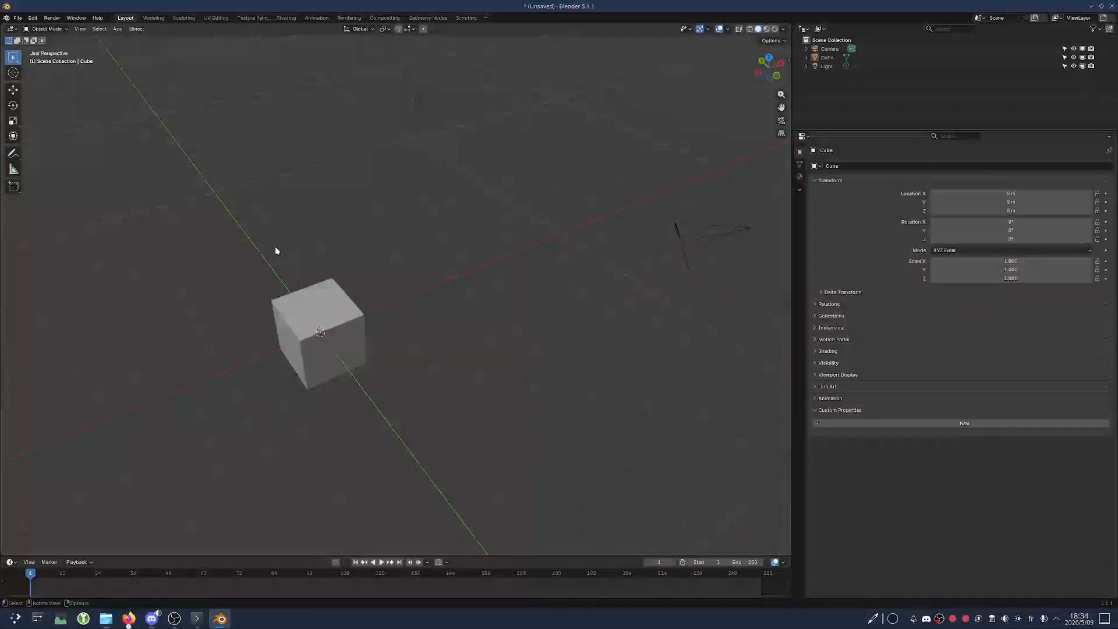
pyautogui.moveTo(282, 224); pyautogui.dragTo(297, 204, button='middle')
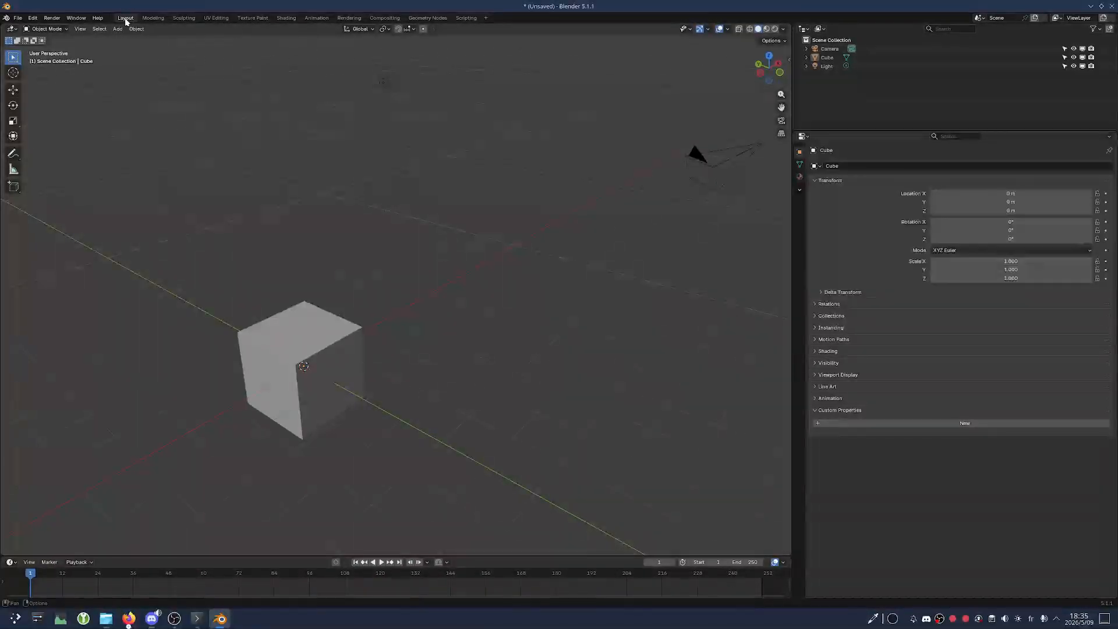
pyautogui.moveTo(349, 240)
pyautogui.mouseDown(button='middle')
pyautogui.moveTo(332, 233)
pyautogui.moveTo(344, 237)
pyautogui.mouseUp(button='middle')
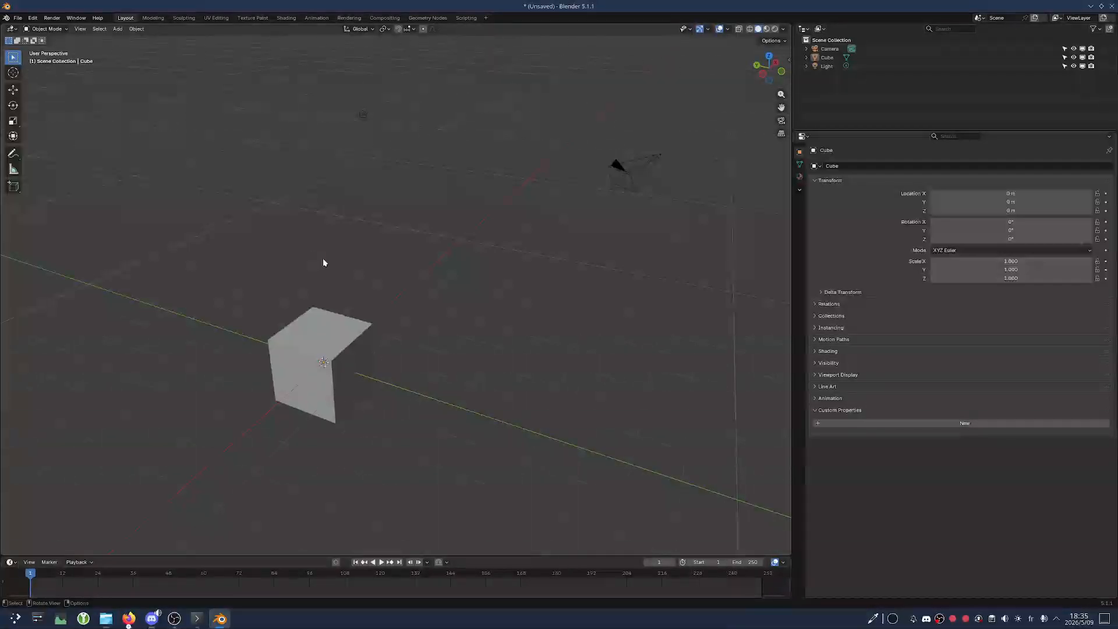
pyautogui.moveTo(294, 248)
pyautogui.mouseDown(button='middle')
pyautogui.moveTo(280, 219)
pyautogui.moveTo(302, 235)
pyautogui.moveTo(295, 240)
pyautogui.mouseUp(button='middle')
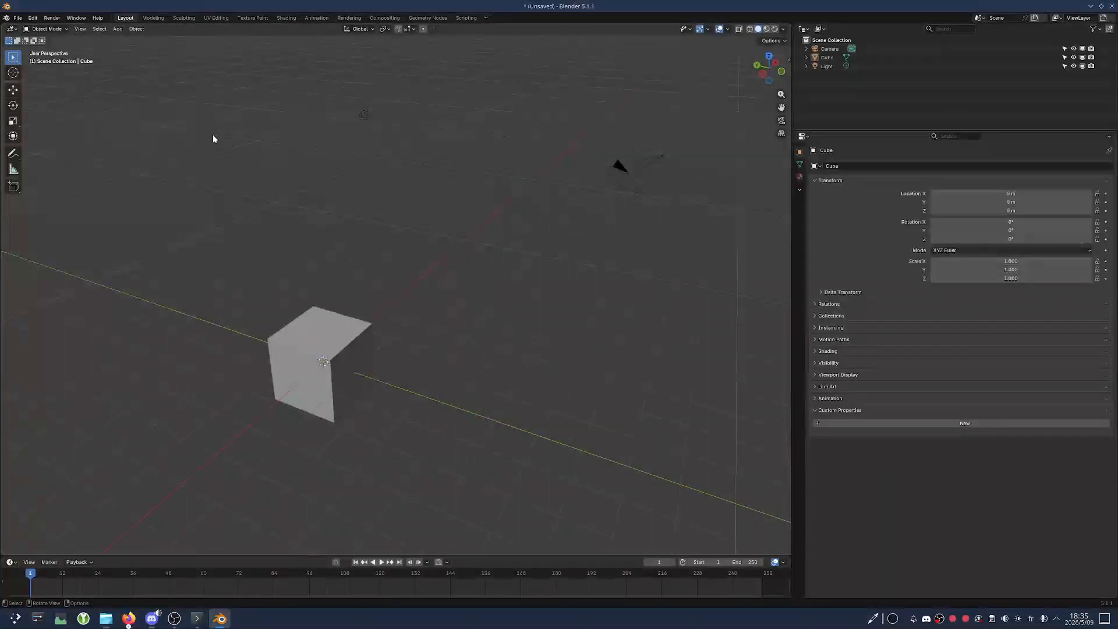
# Open the Modeling workspace and select individual vertices on the cube's top face in Edit Mode
pyautogui.click(153, 17)
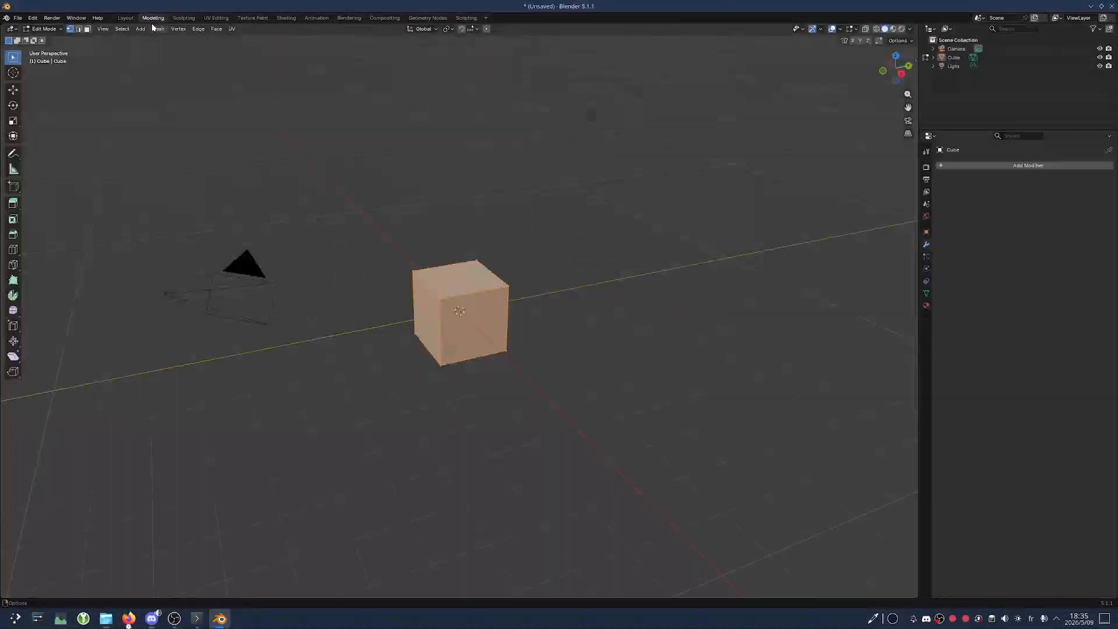
pyautogui.moveTo(392, 209); pyautogui.dragTo(427, 228, button='middle')
pyautogui.click(415, 288)
pyautogui.moveTo(366, 297); pyautogui.dragTo(466, 248, button='middle')
pyautogui.click(465, 248)
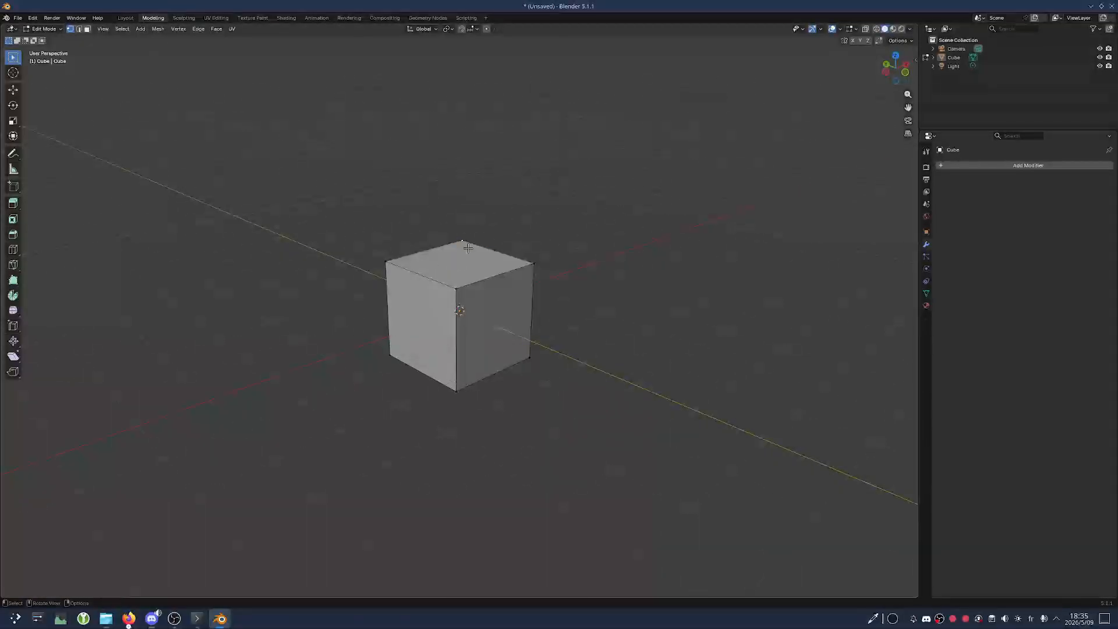
pyautogui.scroll(3, 465, 251)
pyautogui.moveTo(465, 251); pyautogui.dragTo(488, 290, button='middle')
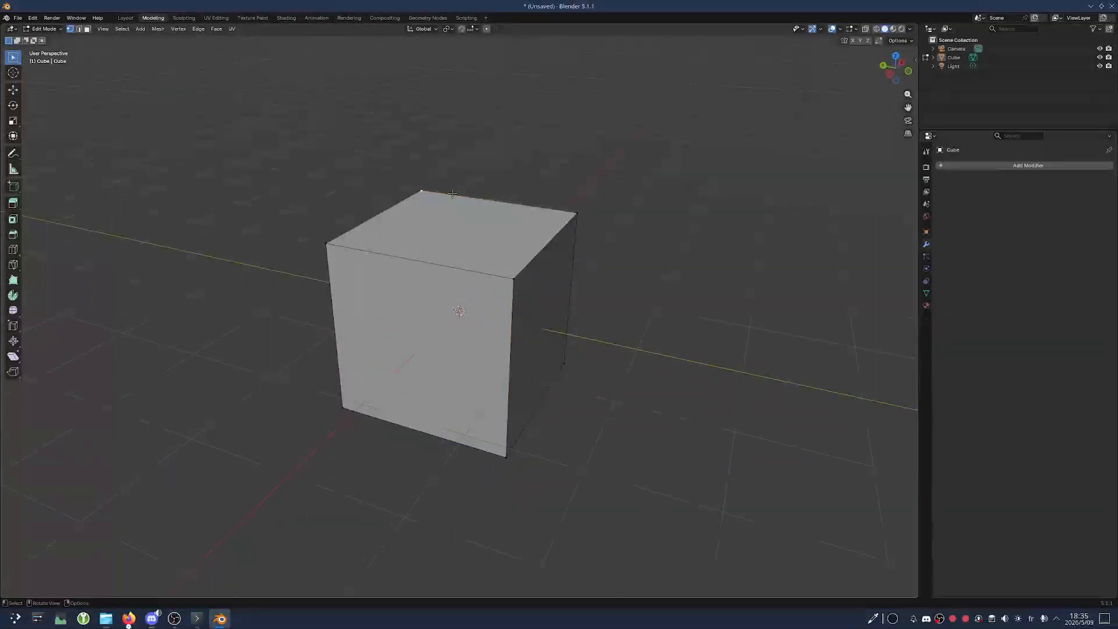
pyautogui.click(563, 230)
pyautogui.click(336, 256)
pyautogui.scroll(-2, 327, 240)
pyautogui.scroll(2, 327, 240)
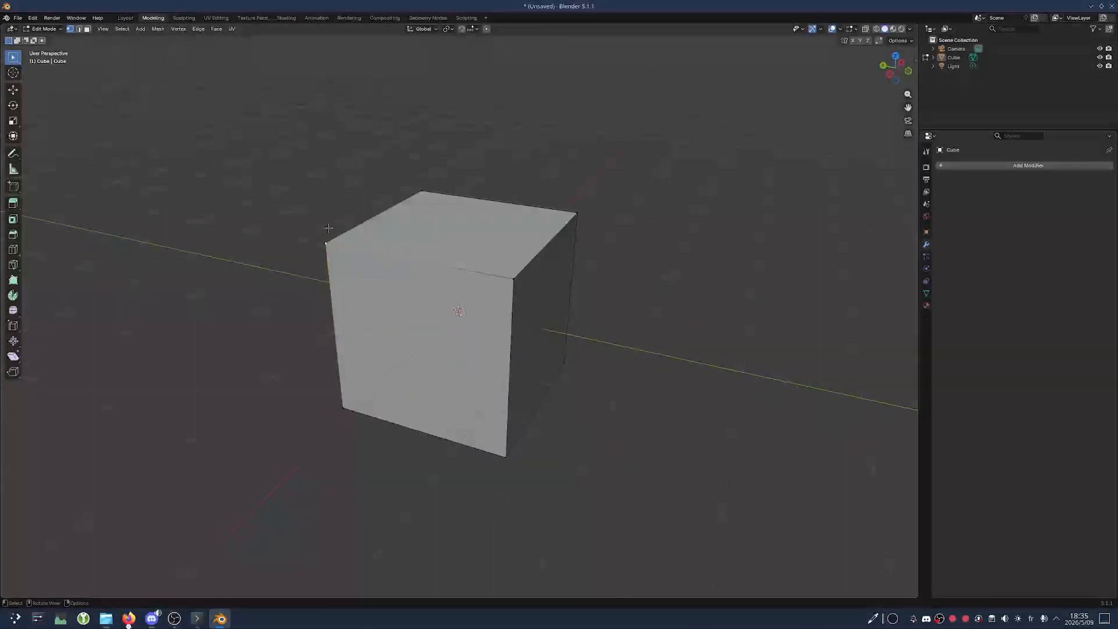
# Open the Sculpting workspace and try a Draw brush stroke across the cube, viewing it from different angles
pyautogui.click(184, 18)
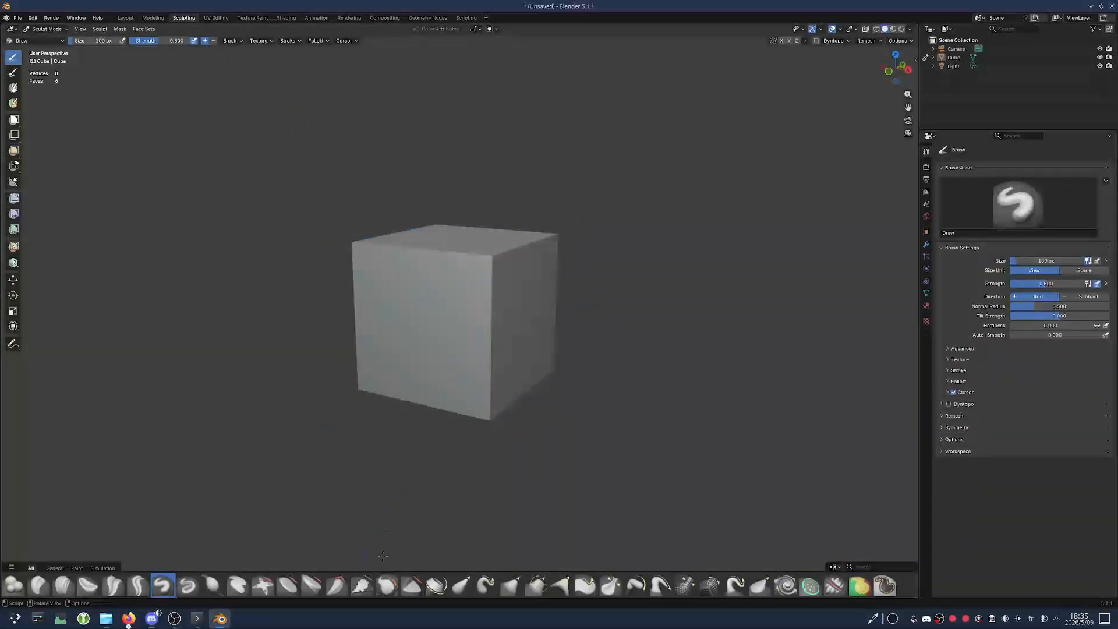
pyautogui.moveTo(470, 309); pyautogui.dragTo(493, 229)
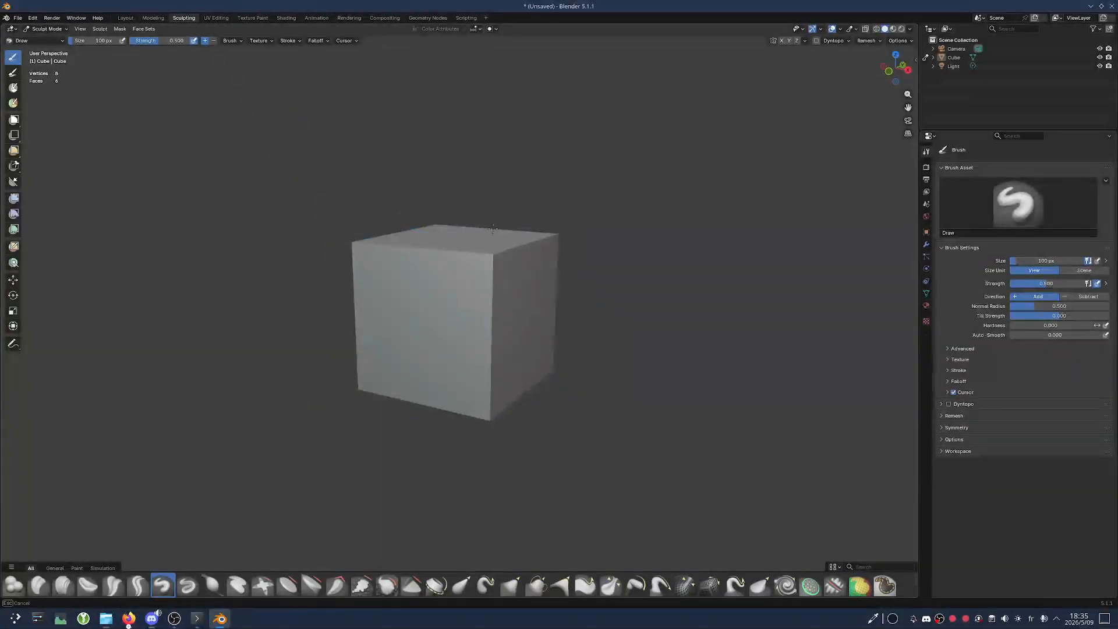
pyautogui.moveTo(509, 202)
pyautogui.mouseDown(button='middle')
pyautogui.moveTo(513, 283)
pyautogui.moveTo(590, 333)
pyautogui.moveTo(585, 256)
pyautogui.mouseUp(button='middle')
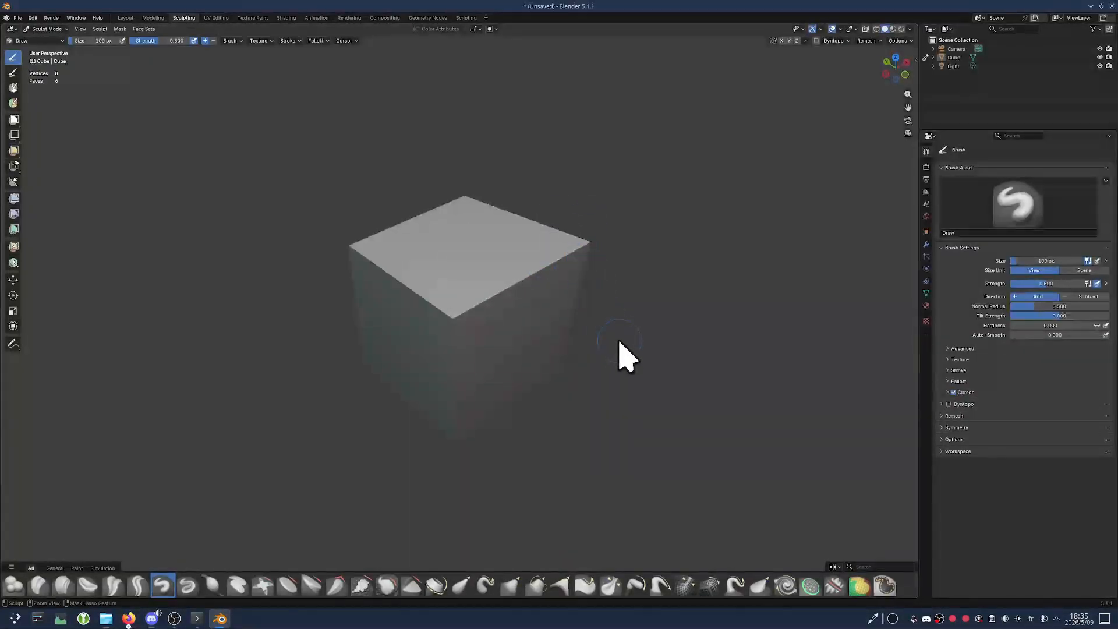
pyautogui.moveTo(598, 367); pyautogui.dragTo(517, 351, button='middle')
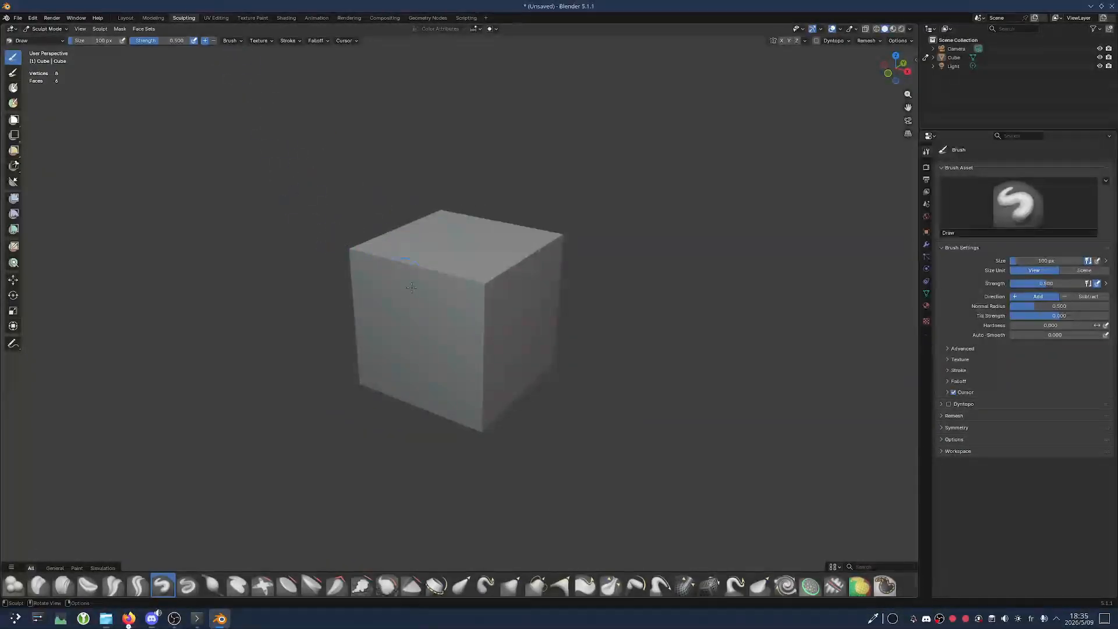
# Look through the UV Editing, Texture Paint and Shading workspaces, box-selecting around the cube's material nodes in Shading
pyautogui.click(223, 18)
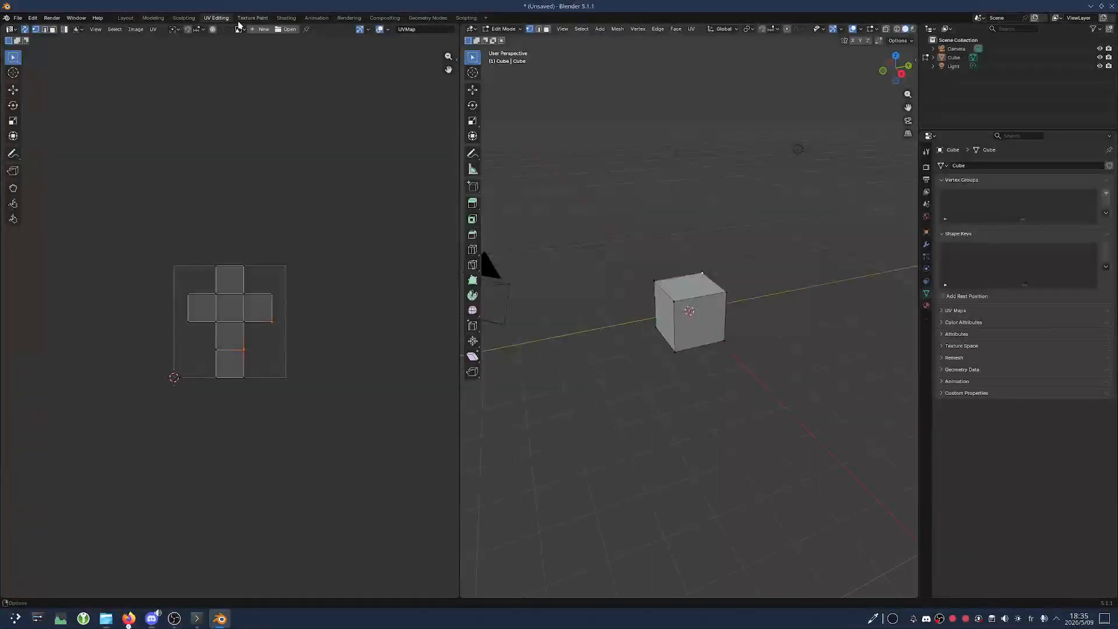
pyautogui.click(251, 18)
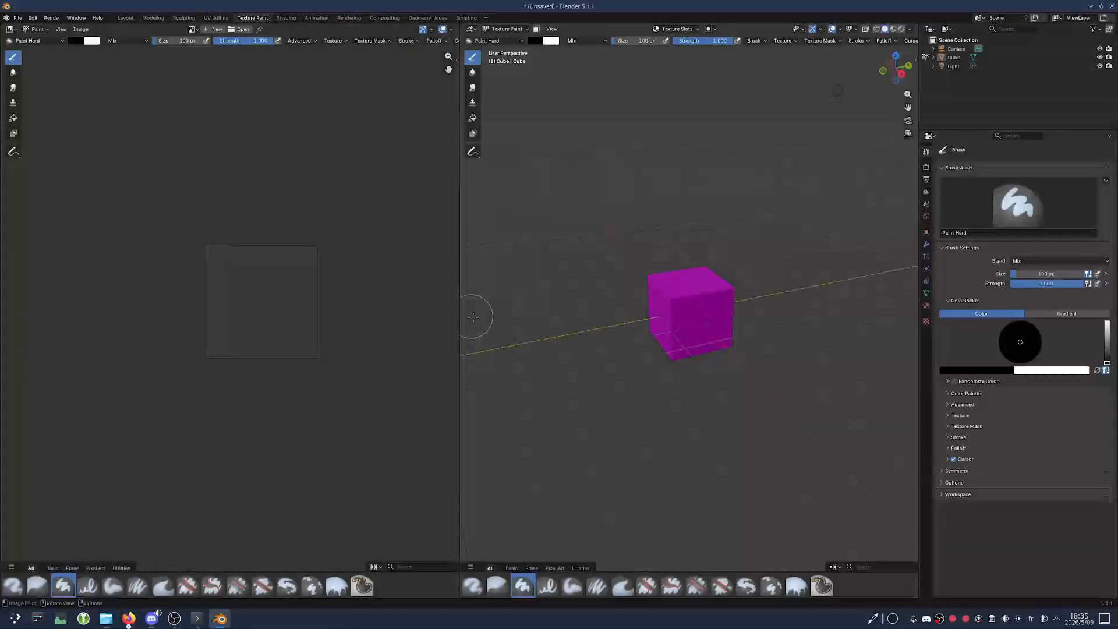
pyautogui.click(287, 18)
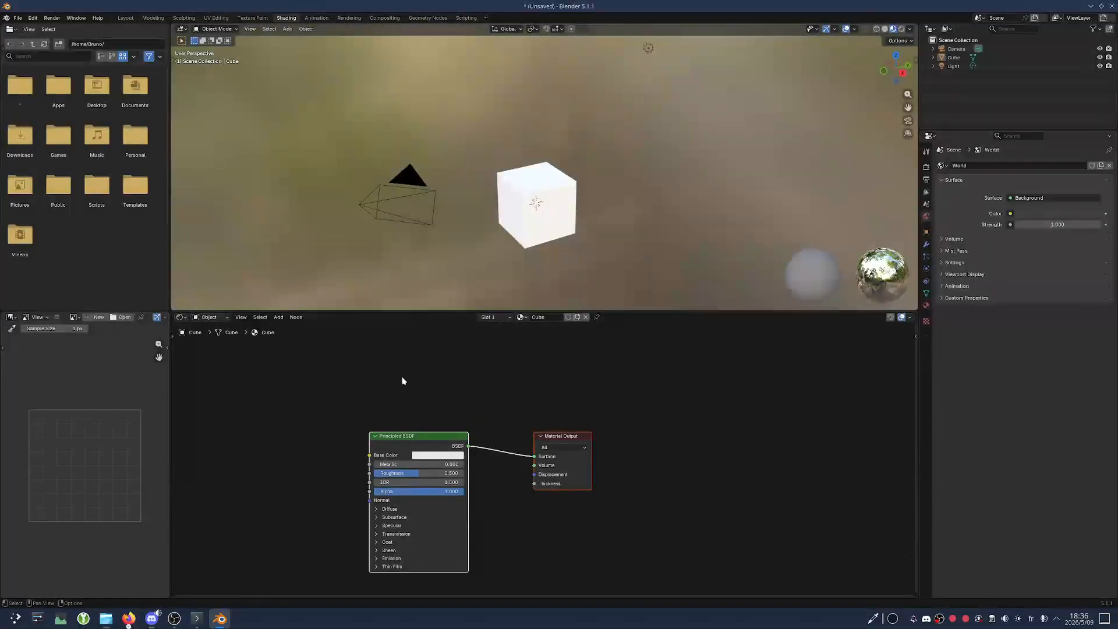
pyautogui.moveTo(353, 385); pyautogui.dragTo(623, 517)
pyautogui.moveTo(320, 379); pyautogui.dragTo(619, 556)
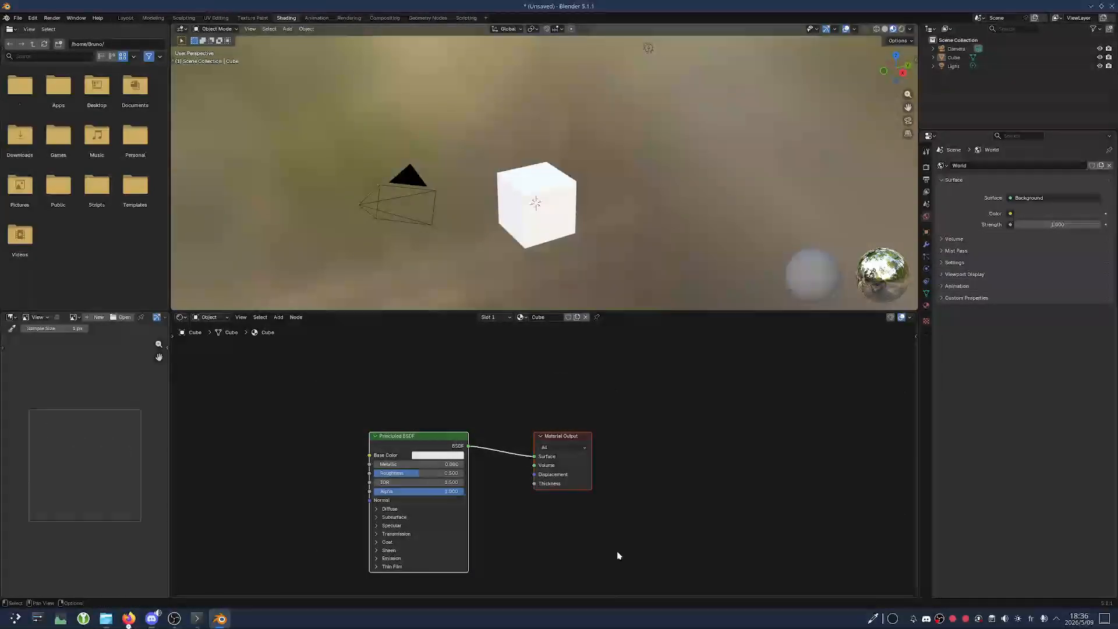
# Look through the Animation, Rendering, Compositing, Geometry Nodes and Scripting workspaces
pyautogui.click(316, 18)
pyautogui.click(349, 18)
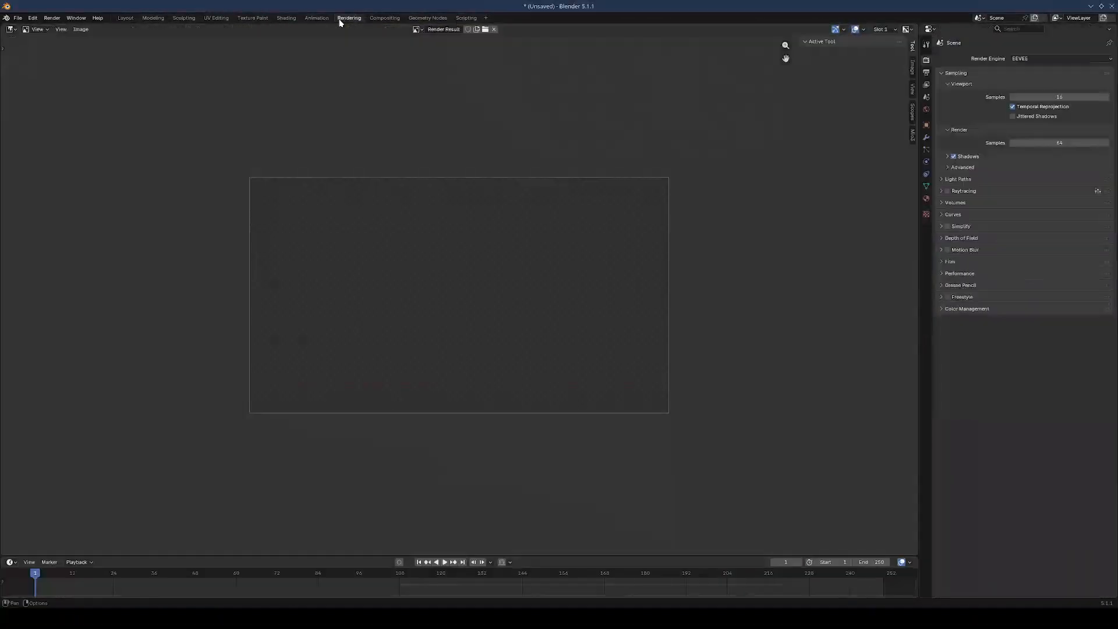
pyautogui.click(379, 18)
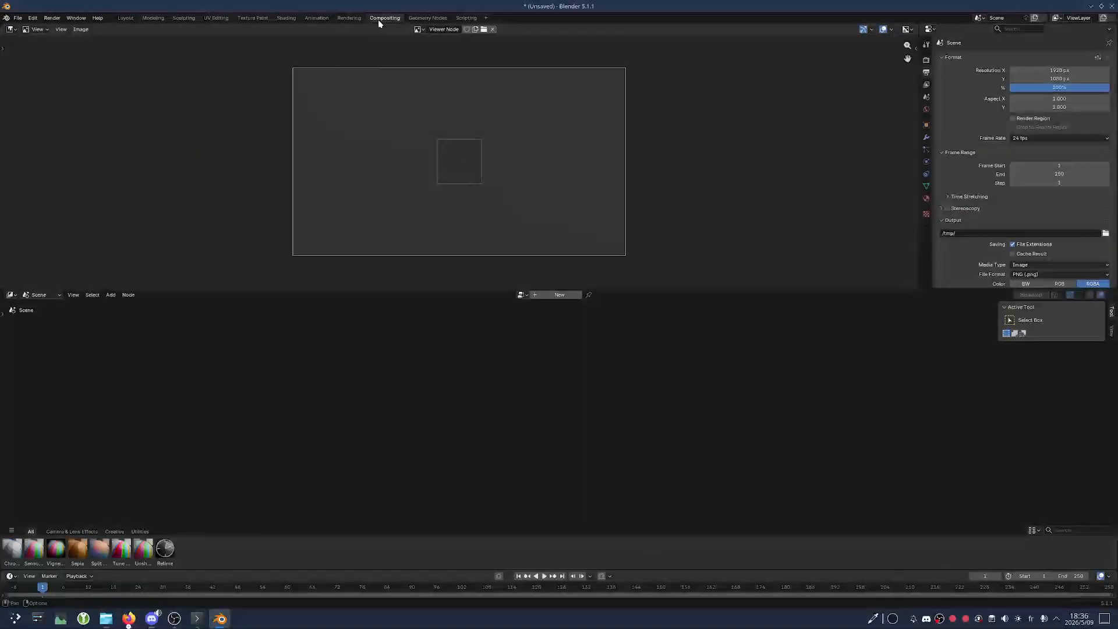
pyautogui.click(408, 18)
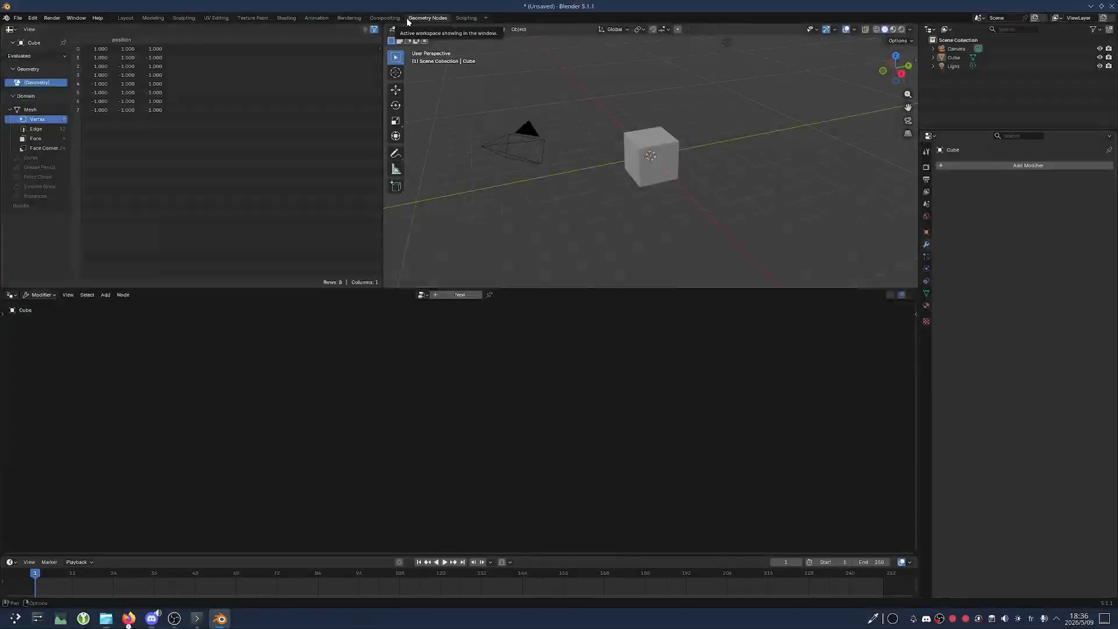
pyautogui.click(457, 20)
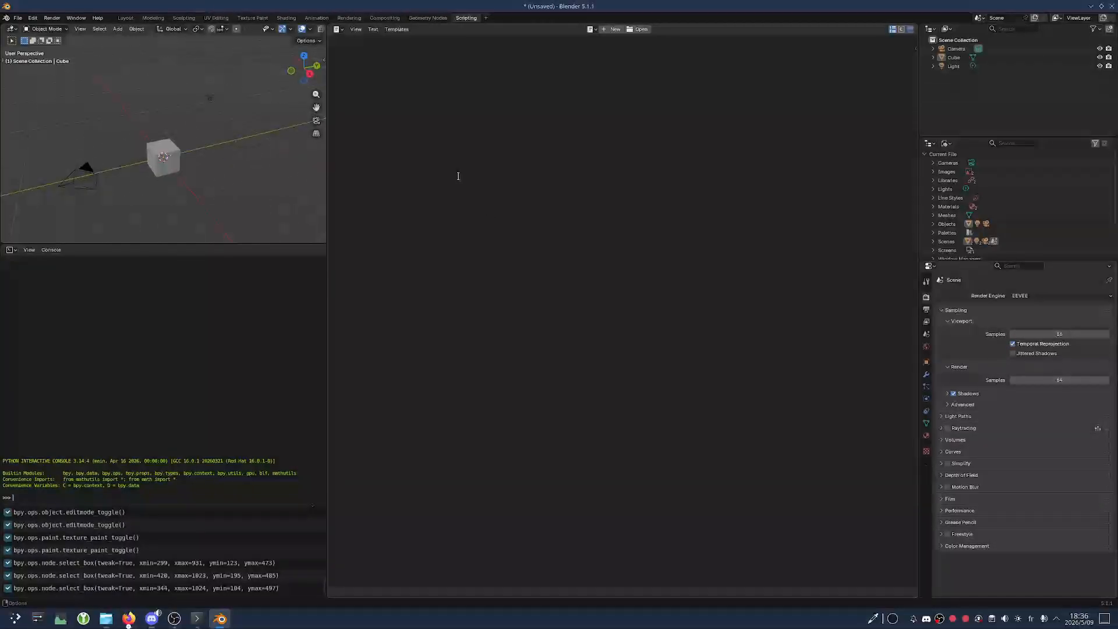
# Add a new Layout workspace from the General presets and compare it with the original Layout workspace
pyautogui.click(486, 18)
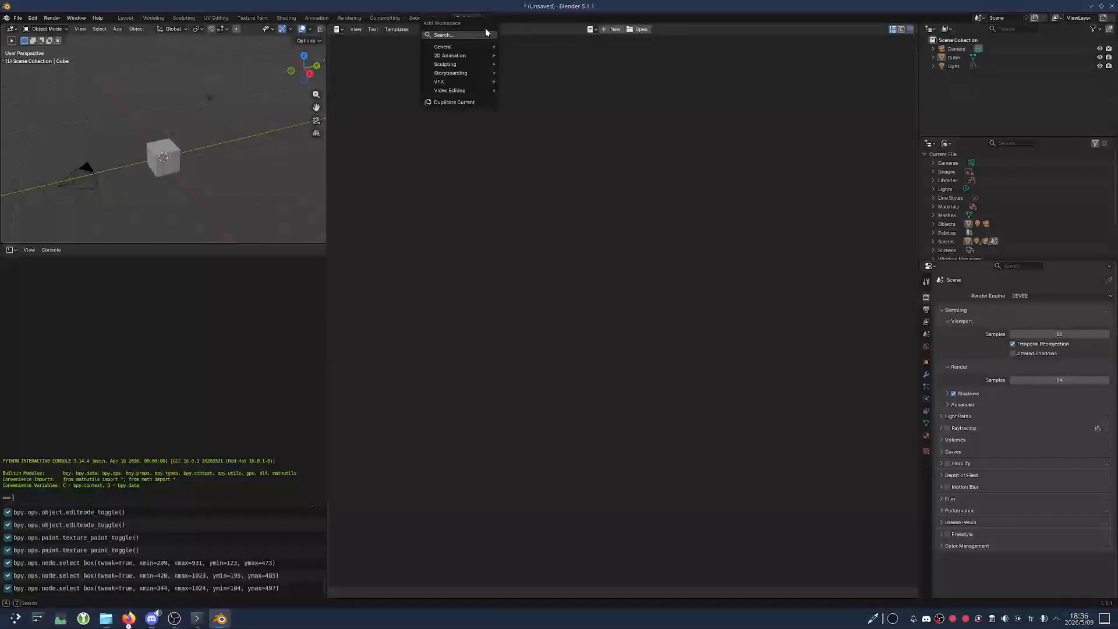
pyautogui.moveTo(482, 47)
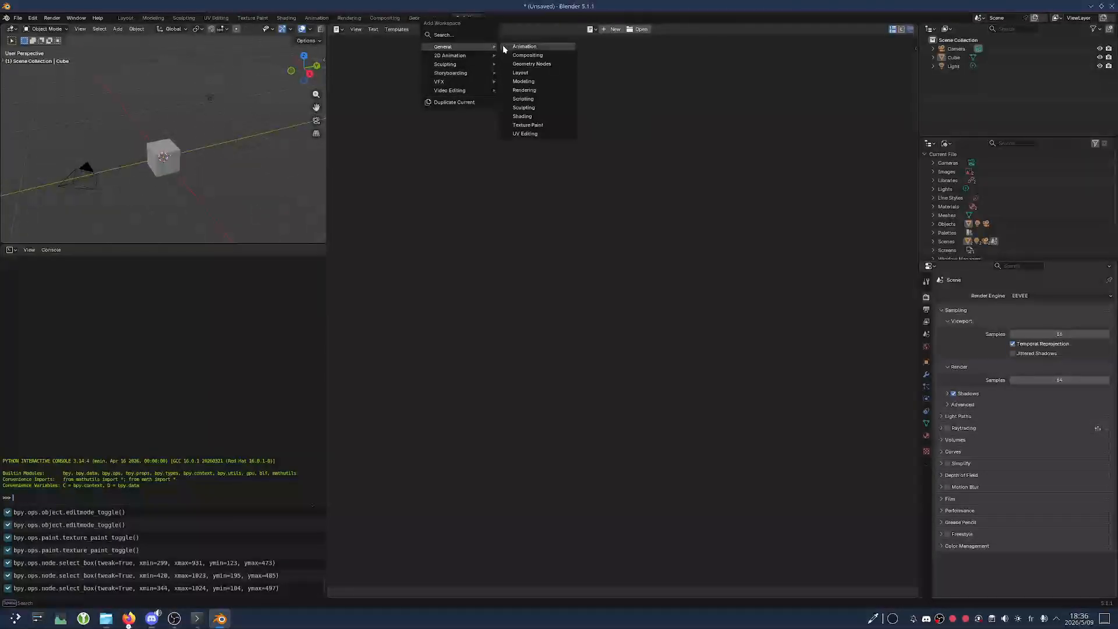
pyautogui.click(537, 71)
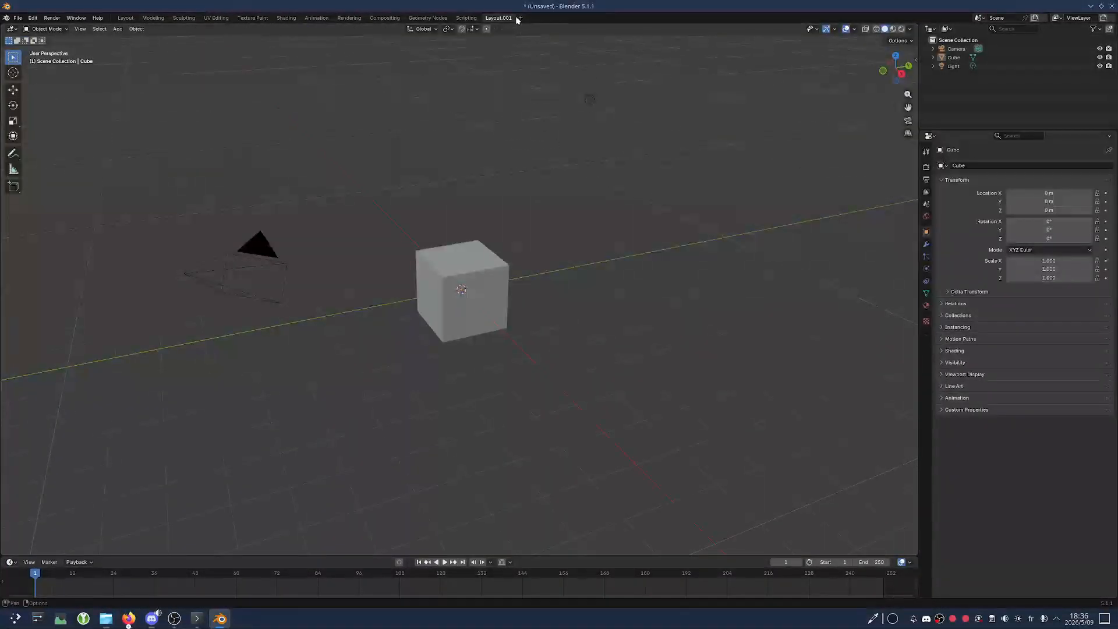
pyautogui.moveTo(511, 114); pyautogui.dragTo(657, 101, button='middle')
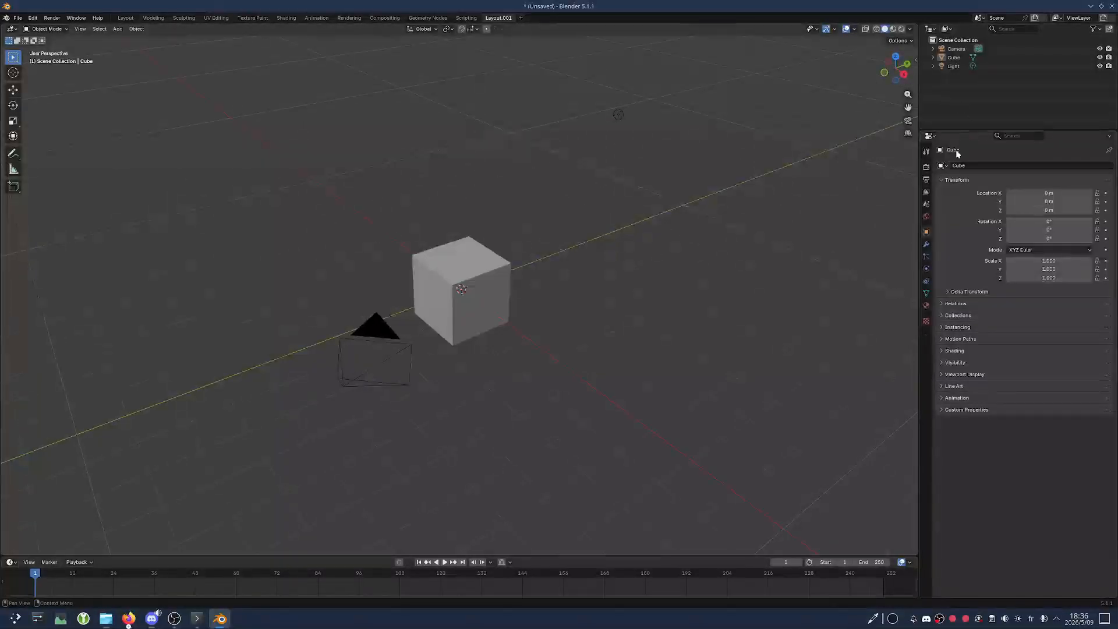
pyautogui.click(130, 18)
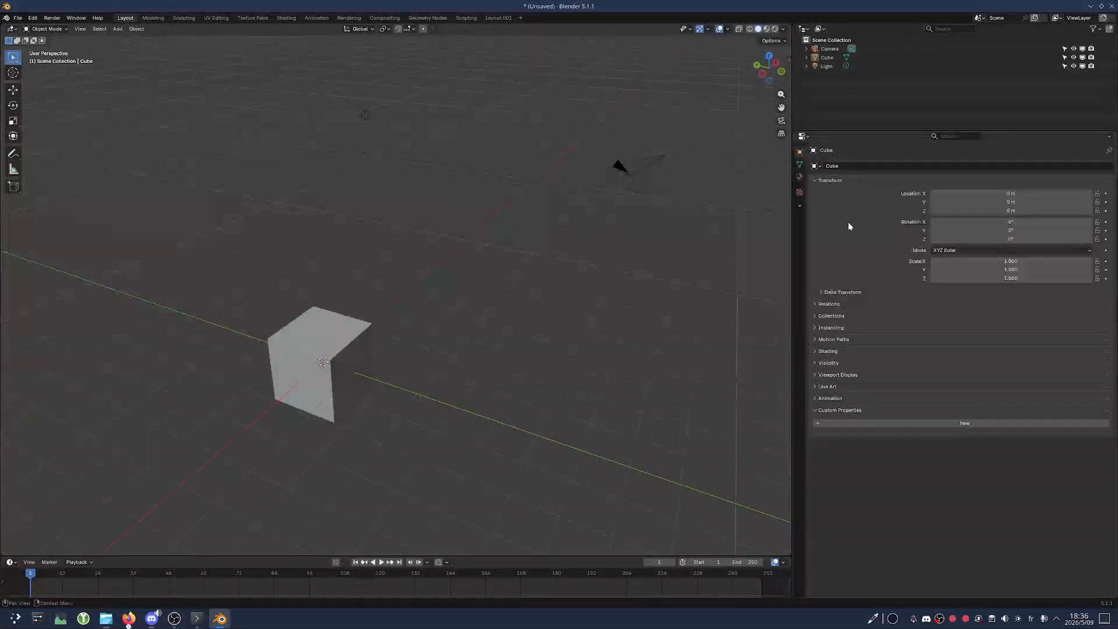
pyautogui.click(500, 18)
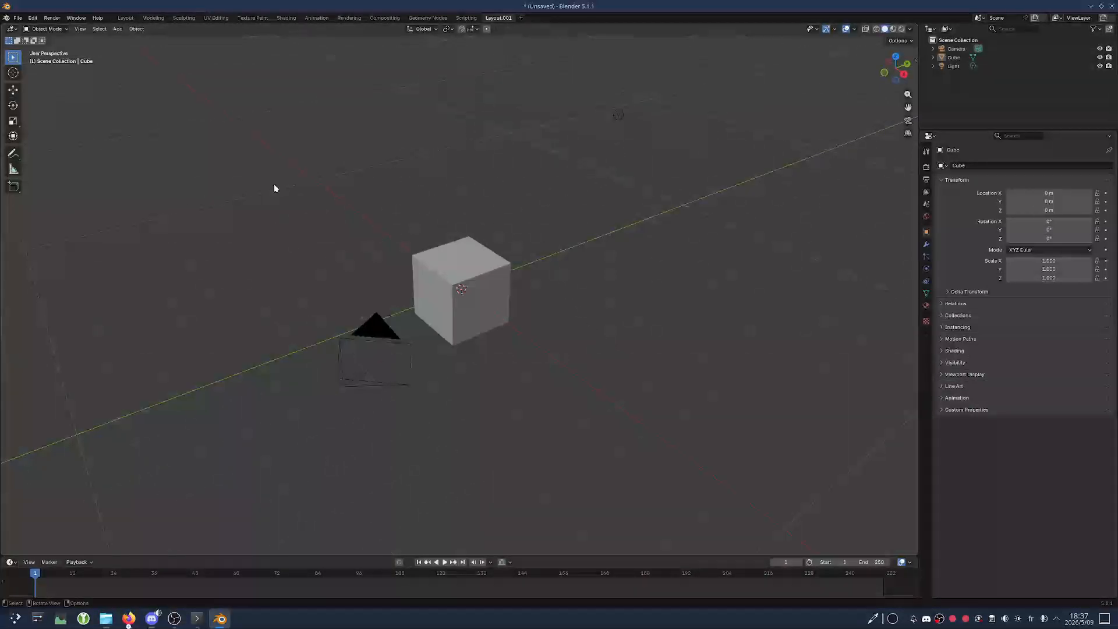
# Append the Milkshape workspace from the Untitled.blend file in the Downloads folder
pyautogui.click(17, 18)
pyautogui.click(48, 127)
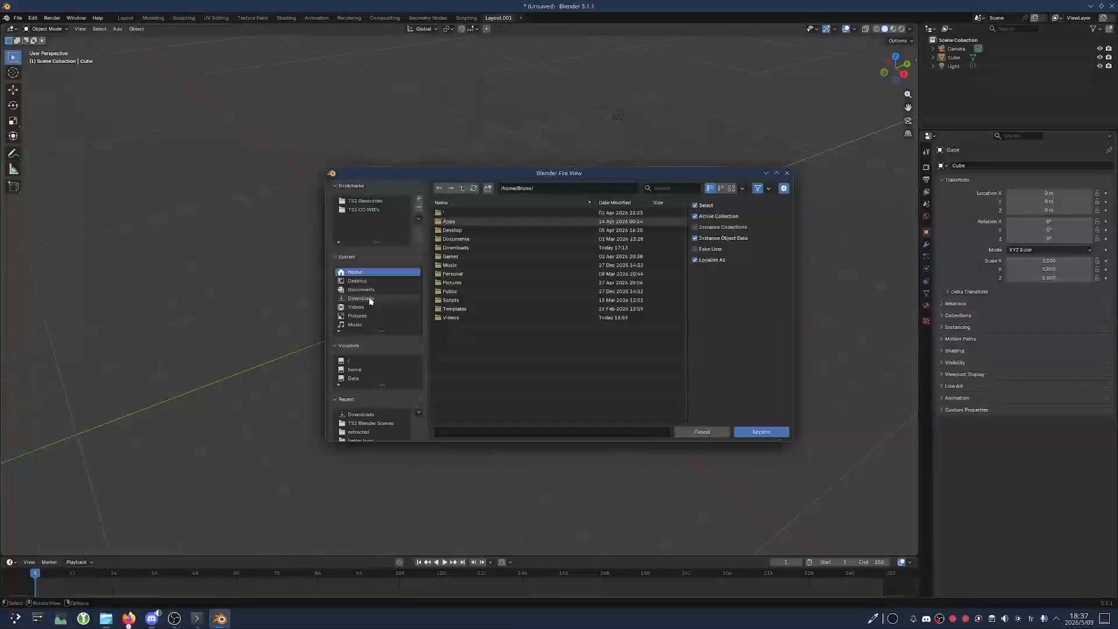
pyautogui.click(370, 299)
pyautogui.click(466, 232)
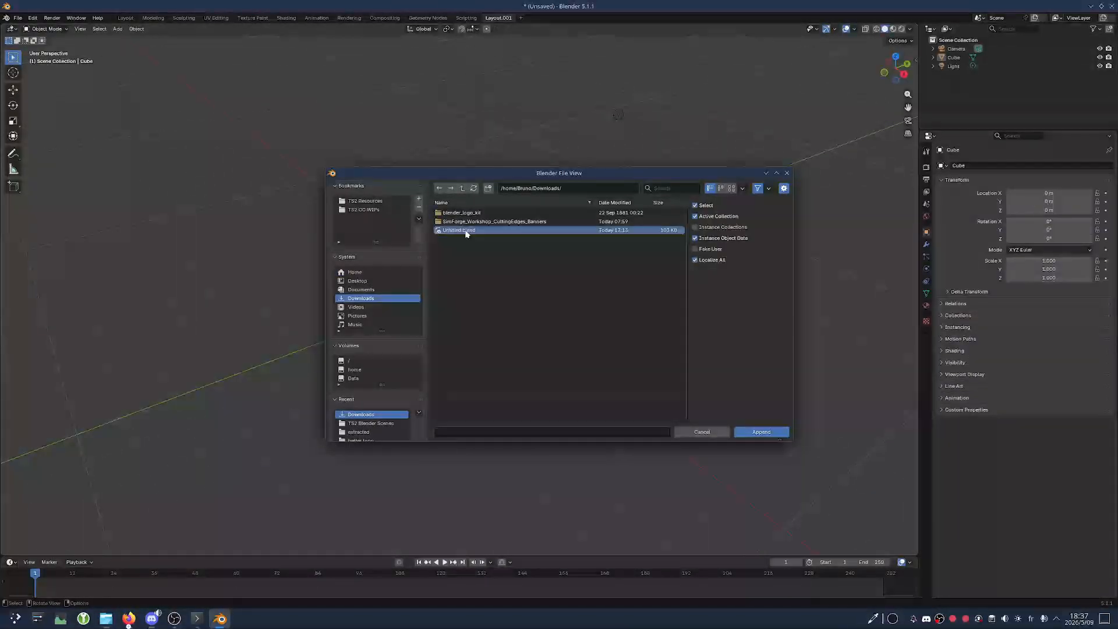
pyautogui.doubleClick(466, 232)
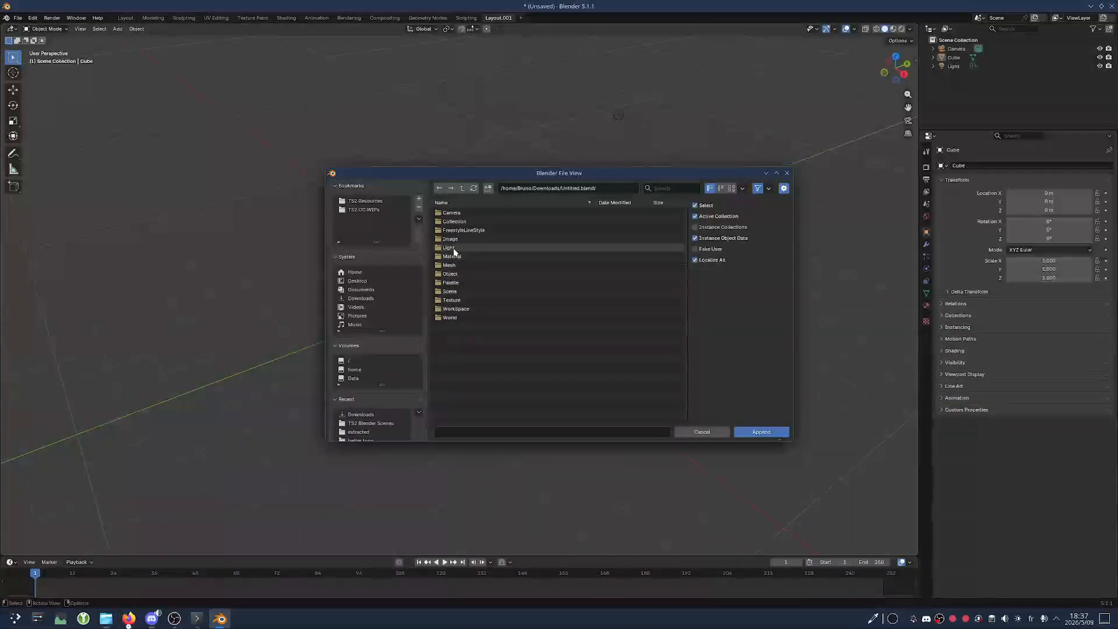
pyautogui.doubleClick(465, 310)
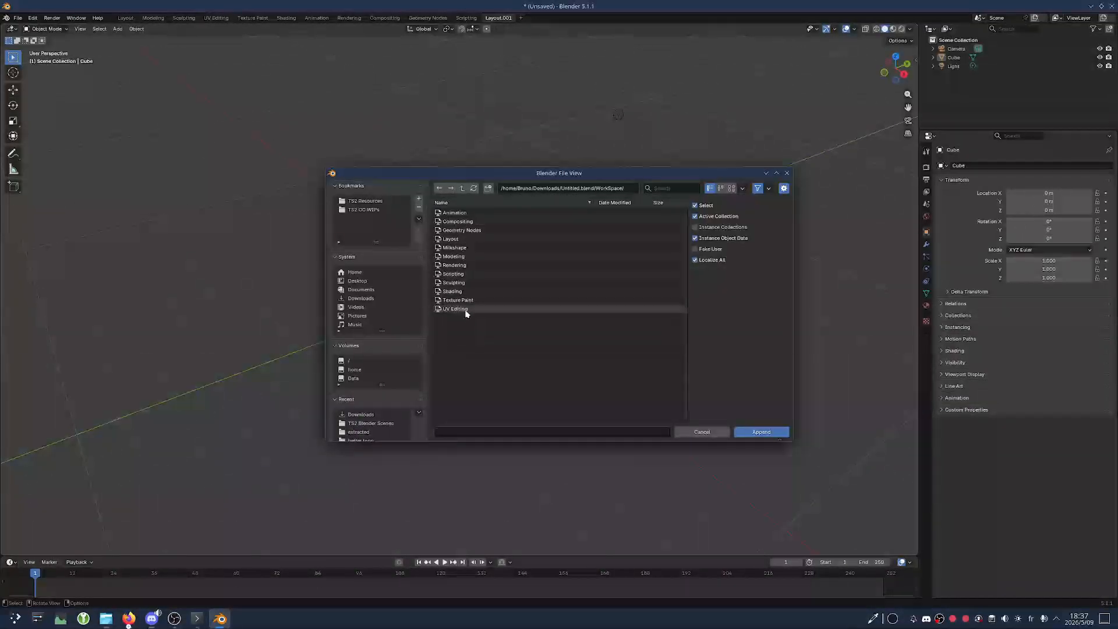
pyautogui.doubleClick(456, 248)
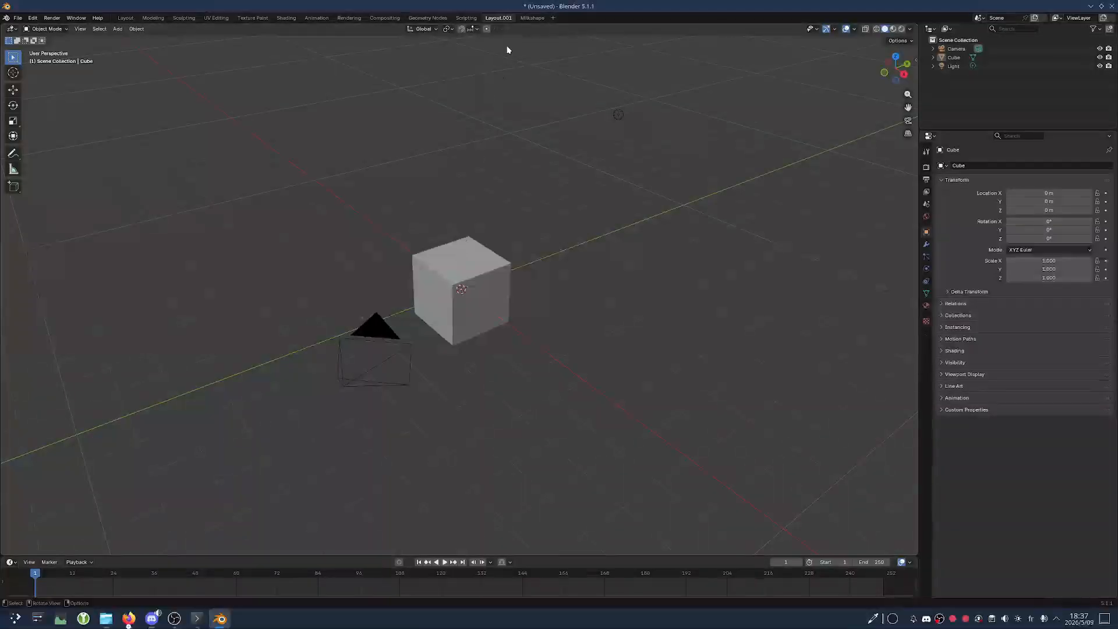
# Delete the Layout.001 workspace and open the Milkshape workspace
pyautogui.rightClick(499, 18)
pyautogui.click(480, 40)
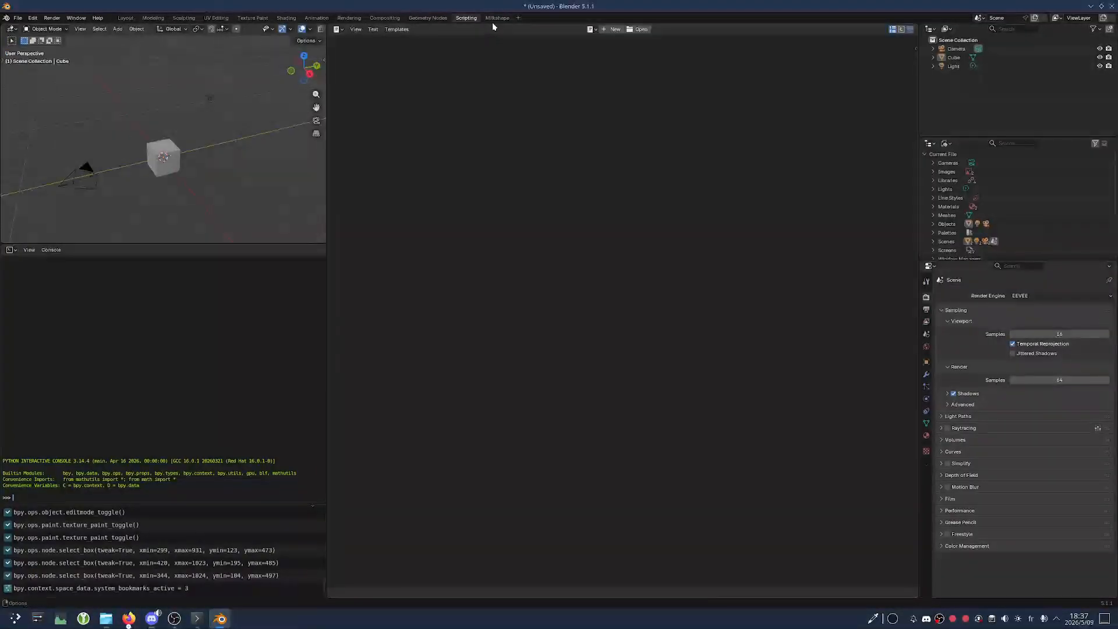
pyautogui.click(494, 18)
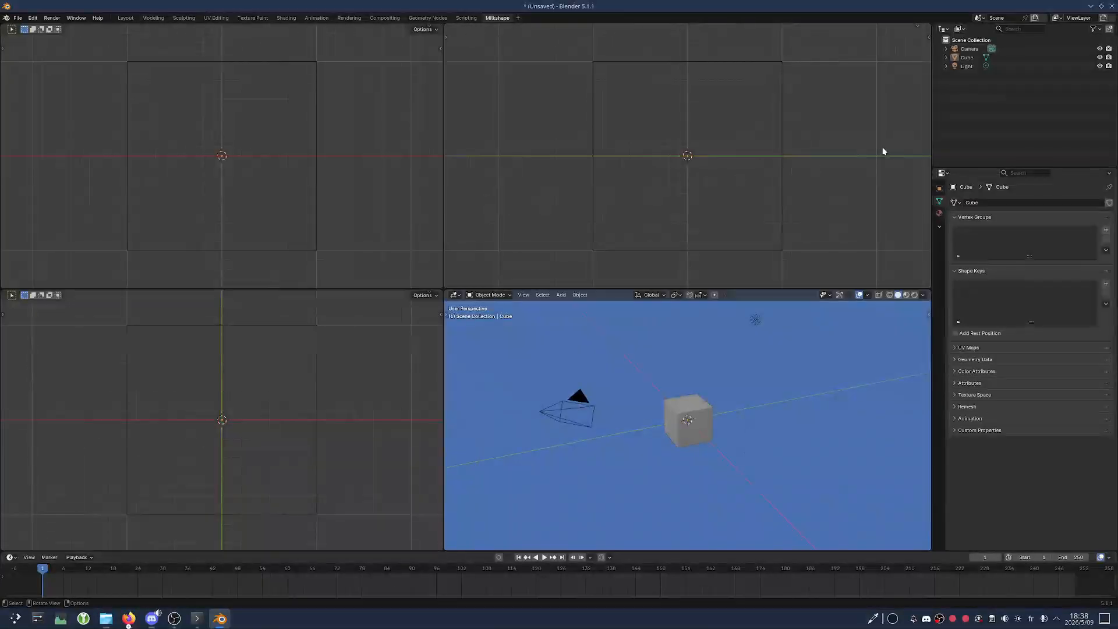
# Add a Monkey mesh to the Scene Collection
pyautogui.click(969, 40)
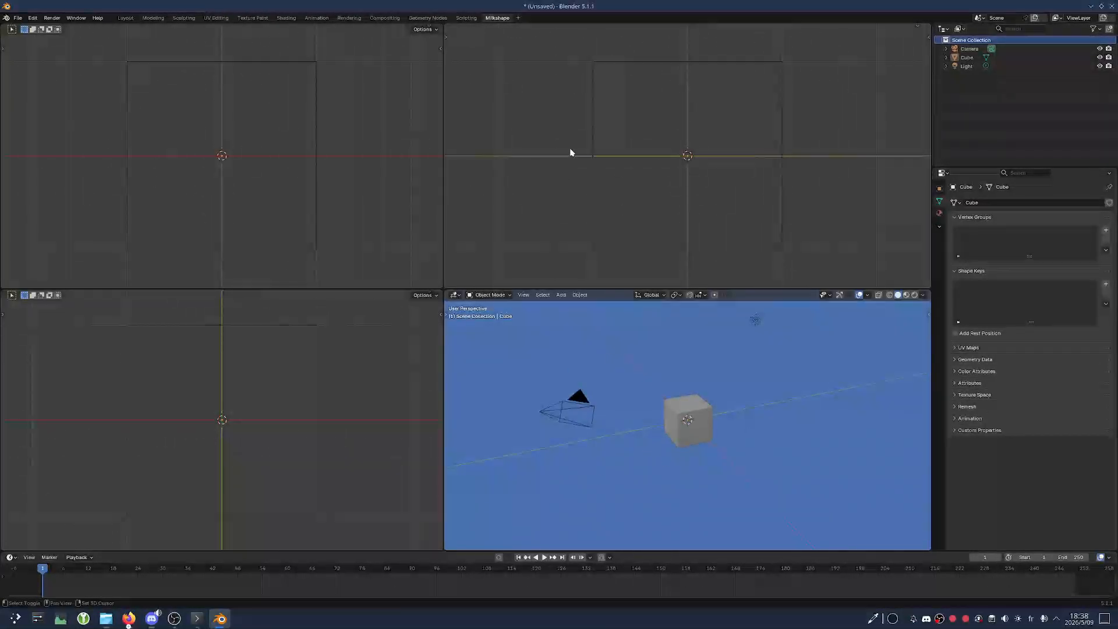
pyautogui.hotkey('shift', 'a')
pyautogui.moveTo(570, 150)
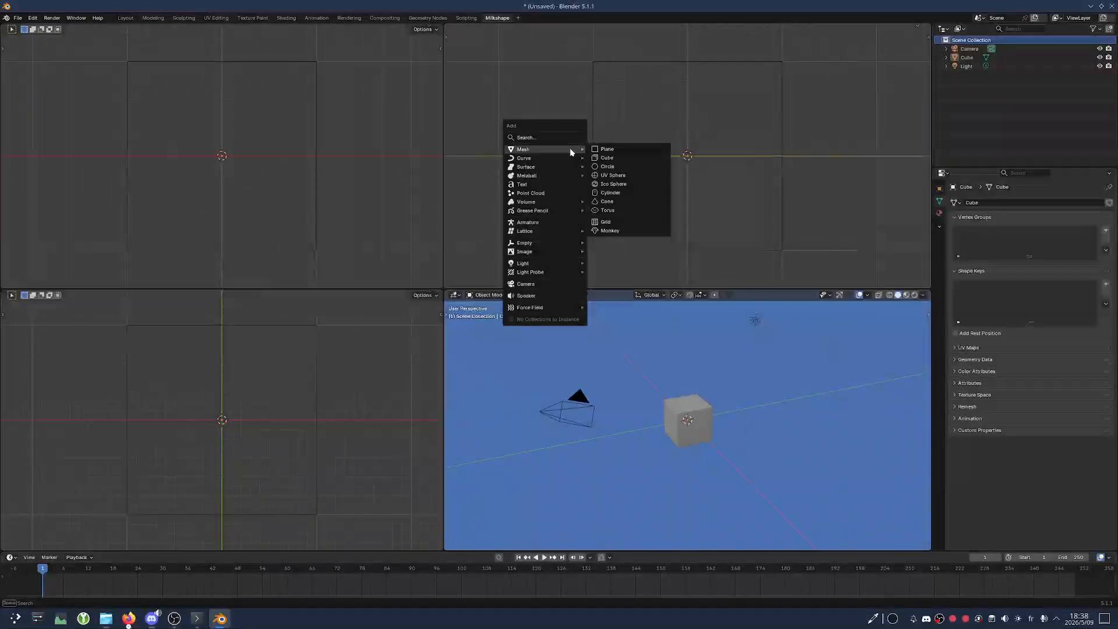
pyautogui.click(624, 232)
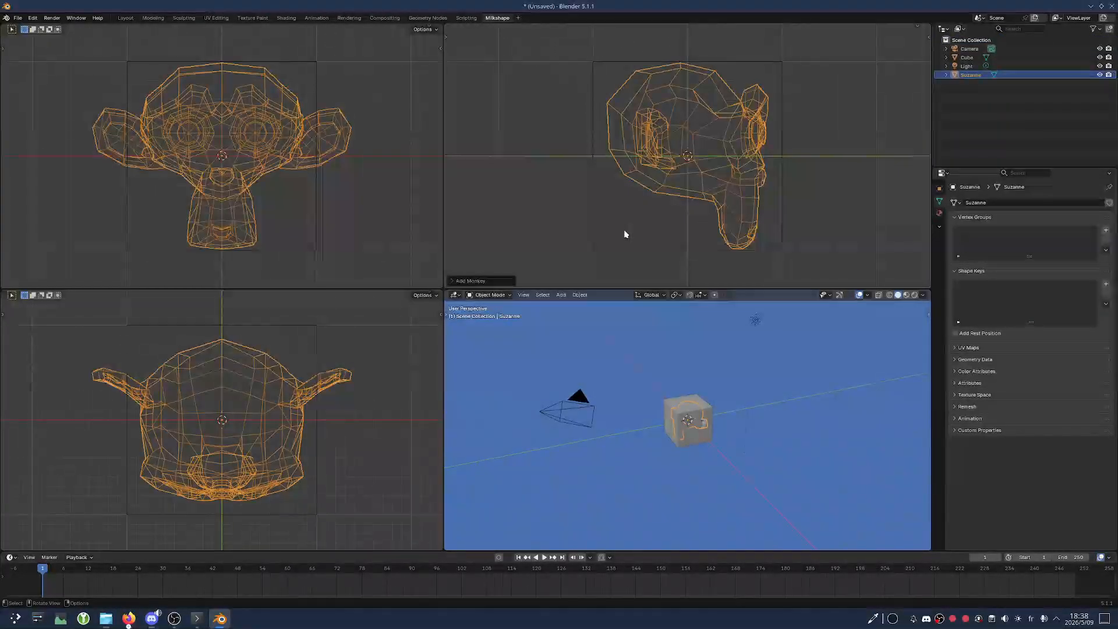
# Deselect and reselect the monkey to compare its display across the Milkshape workspace's four views
pyautogui.click(1021, 133)
pyautogui.click(962, 75)
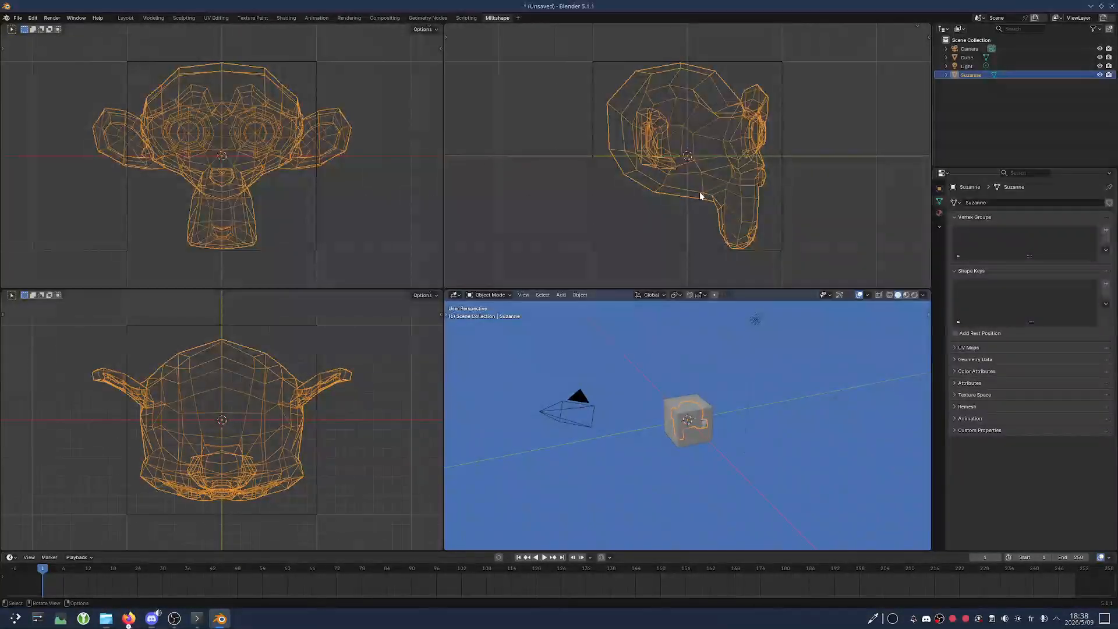
pyautogui.click(350, 207)
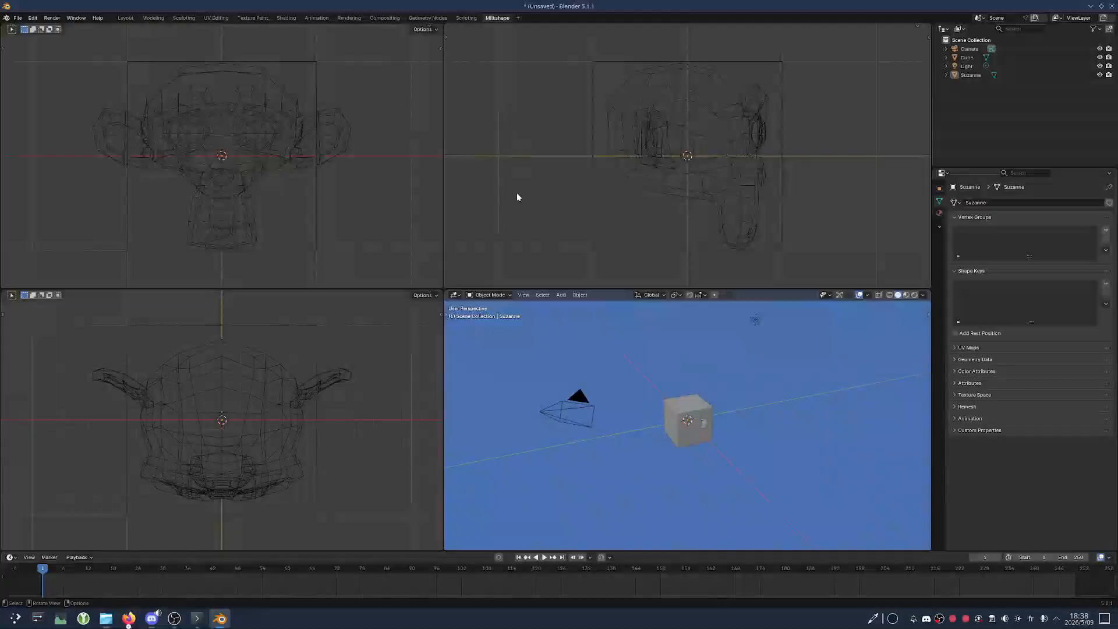
pyautogui.click(336, 145)
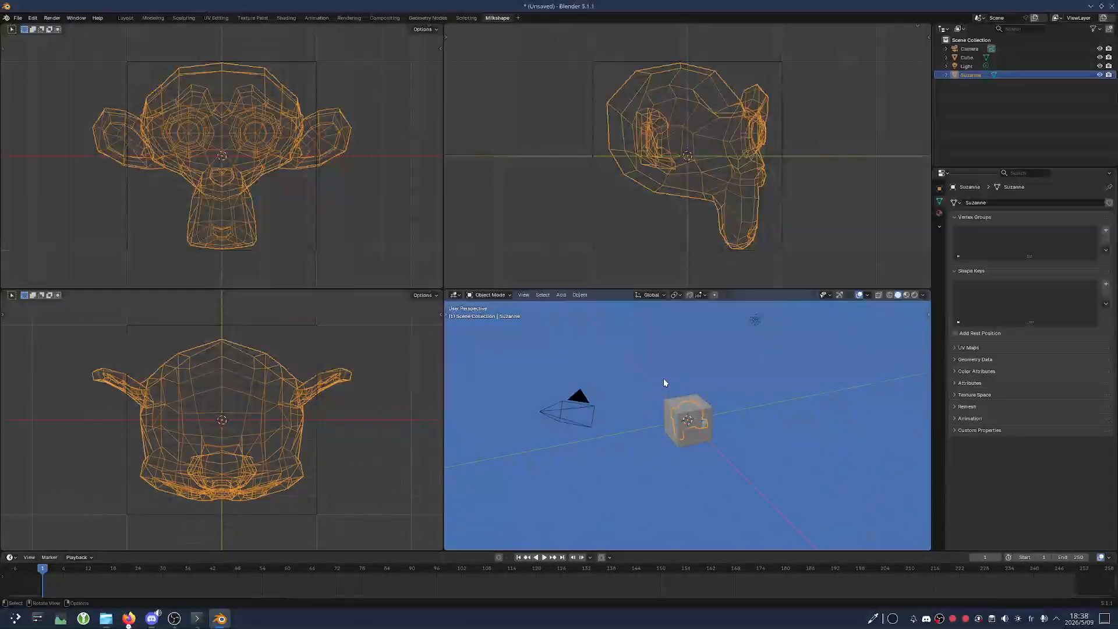
# Orbit the perspective view around the cube and monkey, inspect it maximized, and restore the four-view layout
pyautogui.moveTo(687, 373); pyautogui.dragTo(629, 405, button='middle')
pyautogui.scroll(4, 655, 404)
pyautogui.scroll(-3, 632, 410)
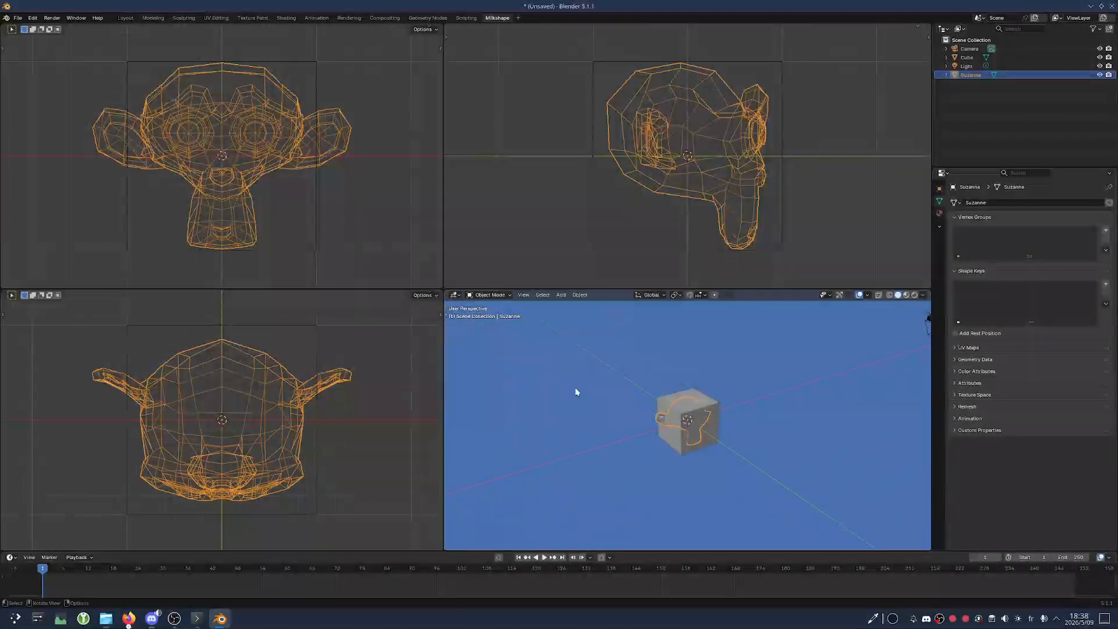
pyautogui.hotkey('ctrl', 'space')
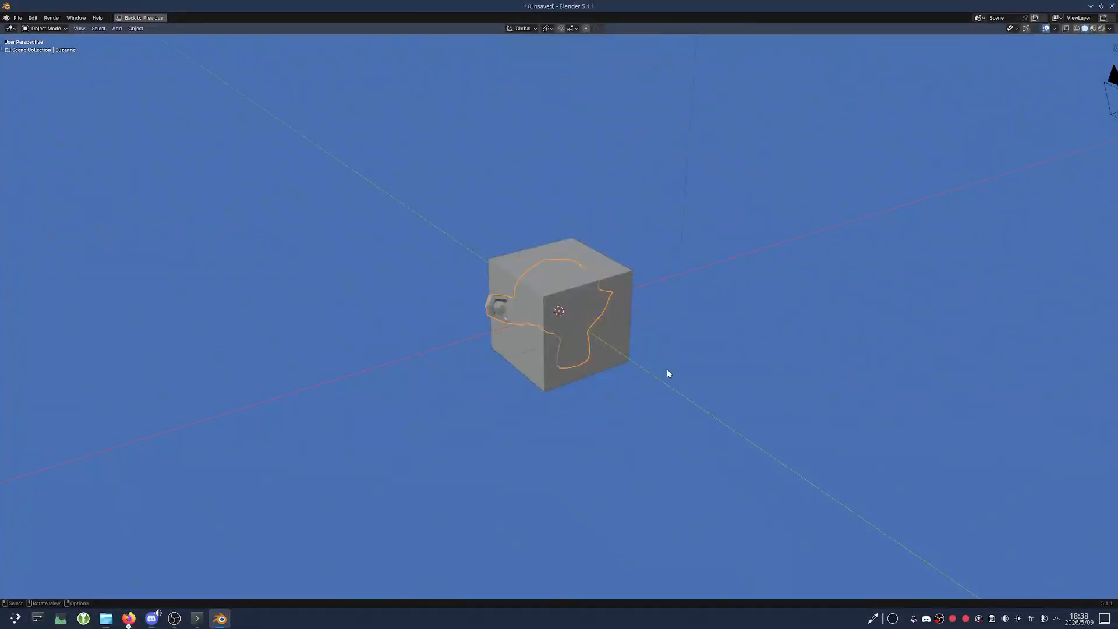
pyautogui.moveTo(667, 369); pyautogui.dragTo(503, 363, button='middle')
pyautogui.scroll(-2, 509, 365)
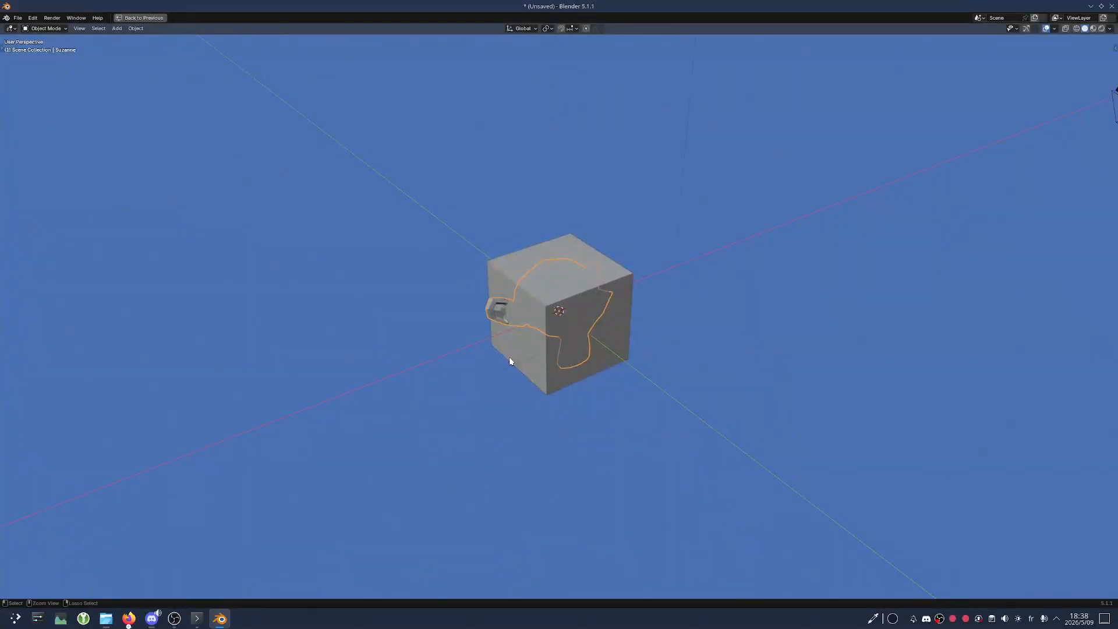
pyautogui.hotkey('ctrl', 'space')
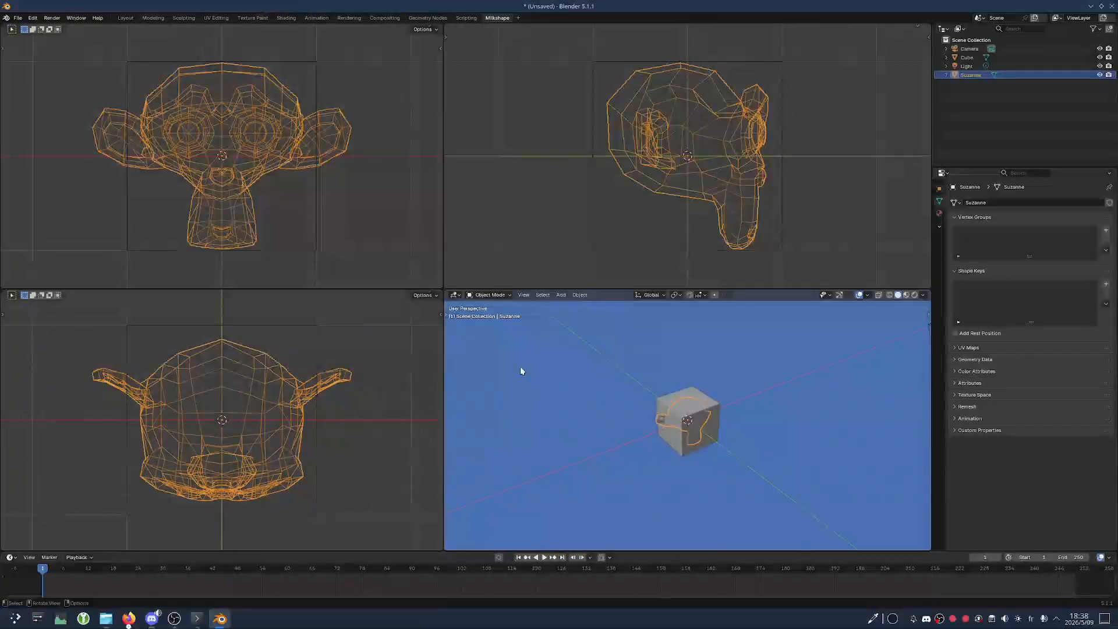
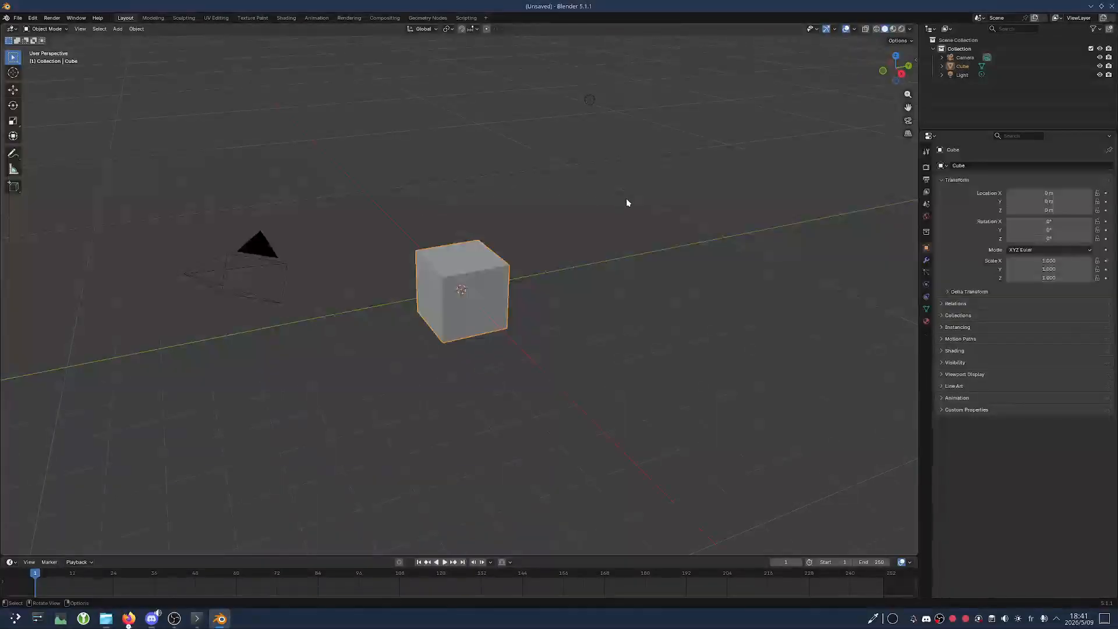
# Maximize the 3D viewport and show a slightly widened sidebar, checking its Tool settings before returning to the Item transforms
pyautogui.scroll(-1, 626, 198)
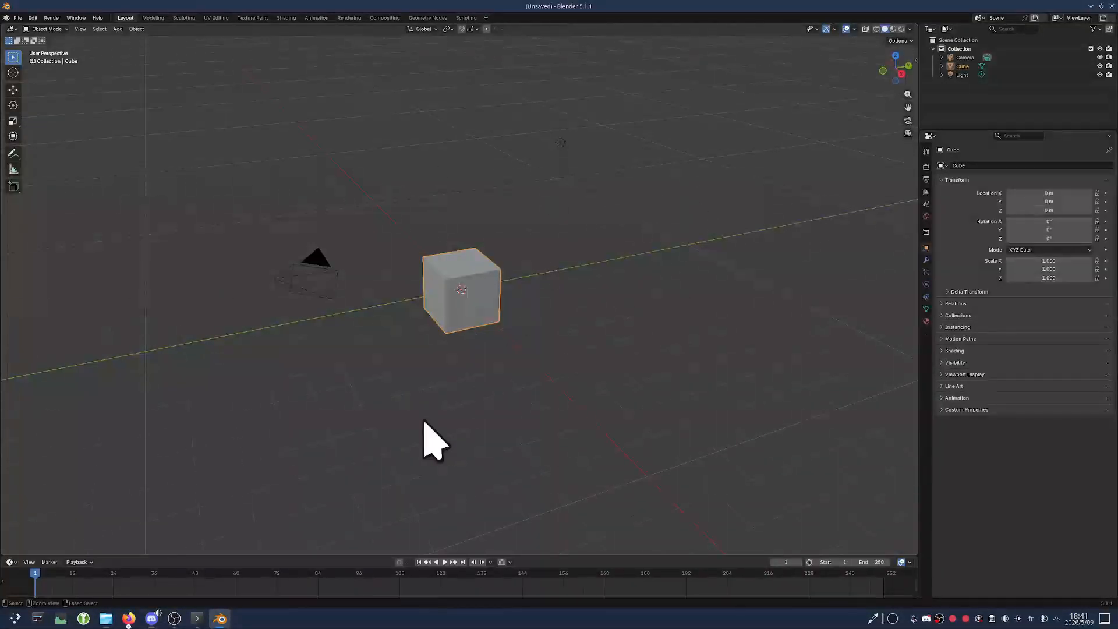
pyautogui.hotkey('ctrl', 'space')
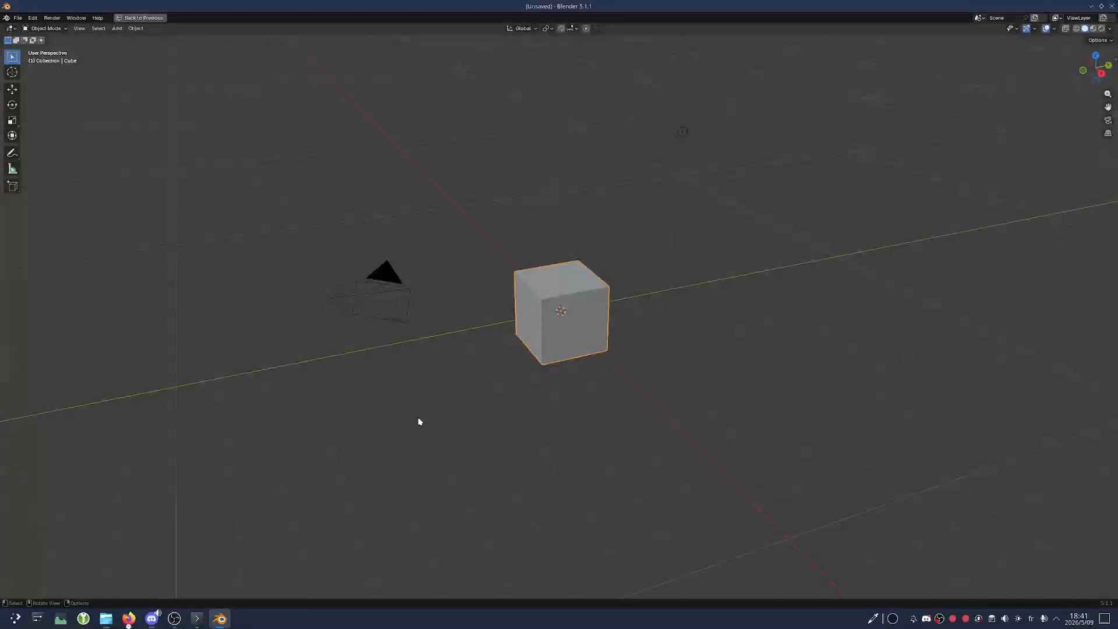
pyautogui.press('n')
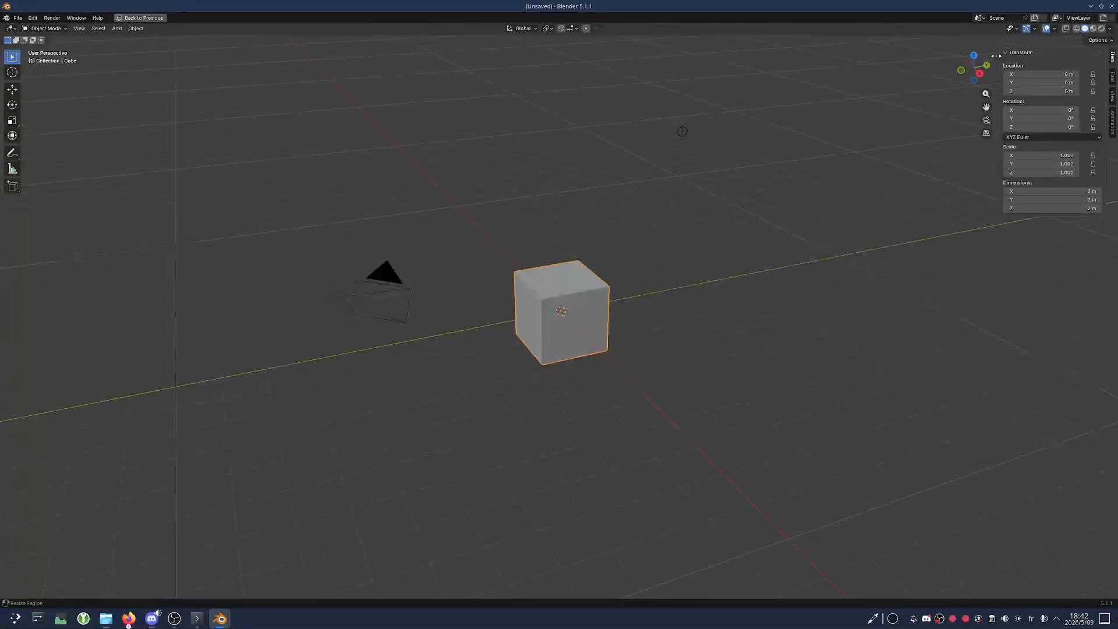
pyautogui.moveTo(996, 56); pyautogui.dragTo(984, 59)
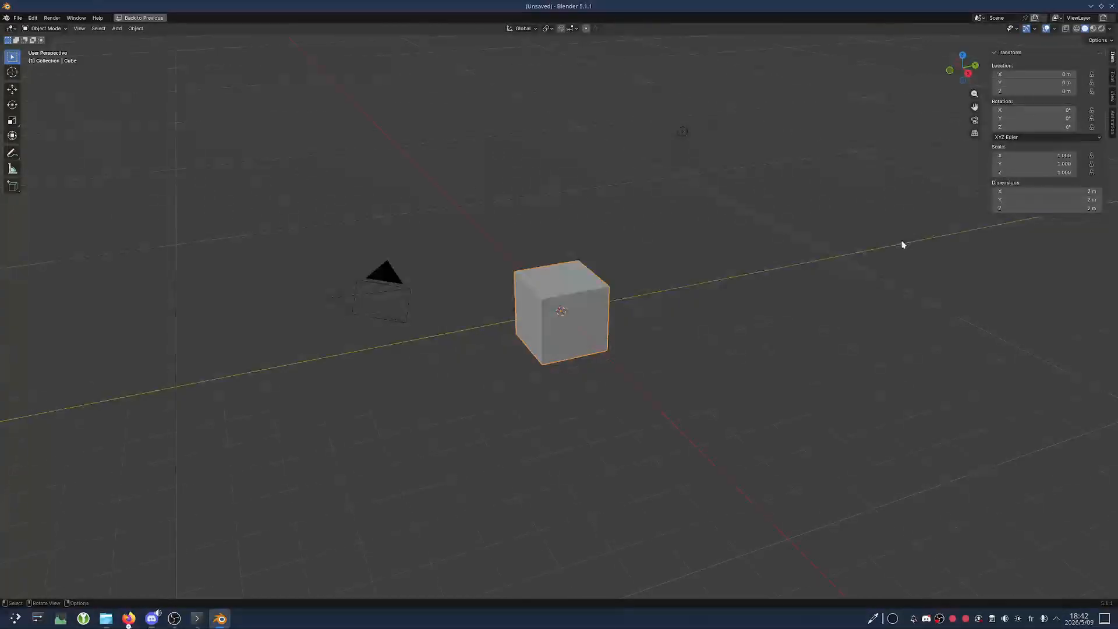
pyautogui.click(1112, 80)
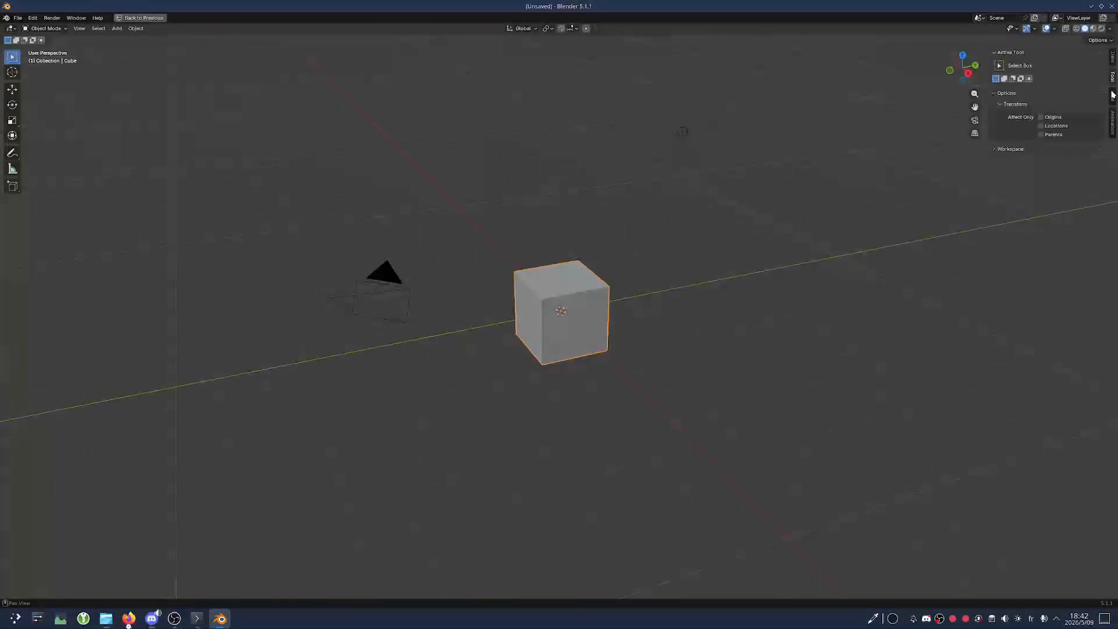
pyautogui.click(1112, 59)
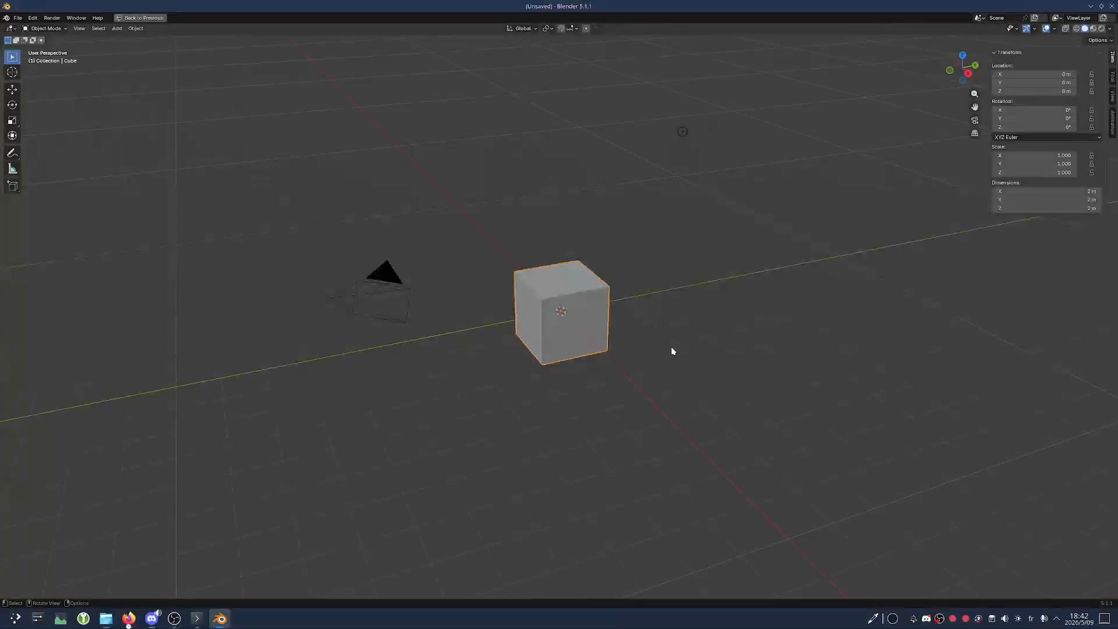
# Try selecting objects by picking the cube and light individually and box-selecting around the light, finishing with the cube selected
pyautogui.click(680, 402)
pyautogui.click(569, 310)
pyautogui.moveTo(656, 108); pyautogui.dragTo(784, 184)
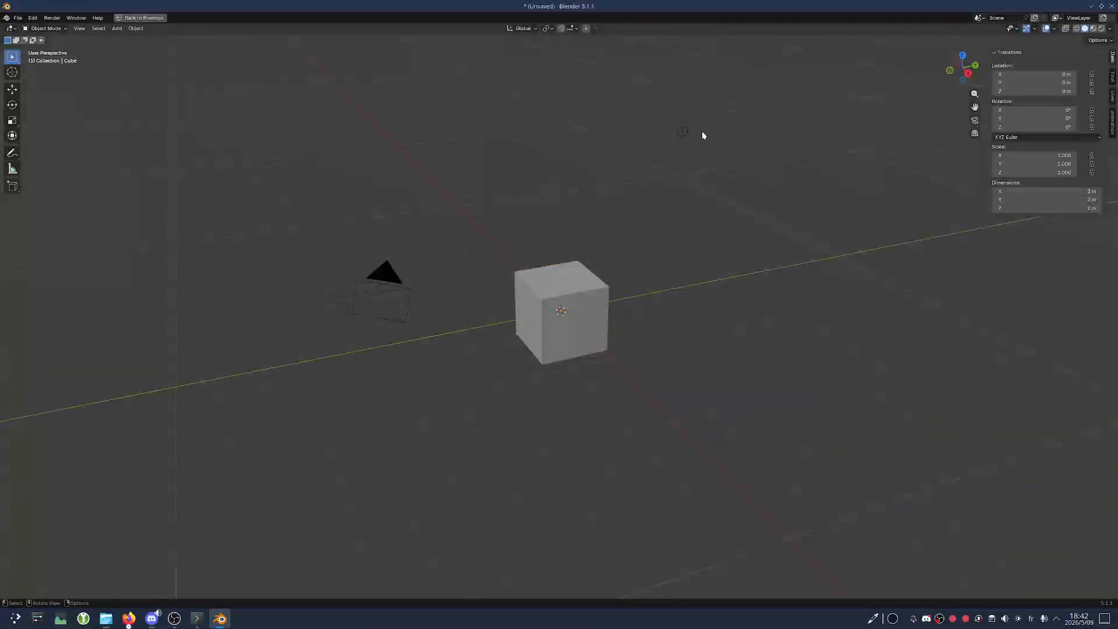
pyautogui.click(684, 132)
pyautogui.click(558, 287)
pyautogui.moveTo(587, 231)
pyautogui.mouseDown(button='middle')
pyautogui.moveTo(552, 225)
pyautogui.moveTo(599, 236)
pyautogui.mouseUp(button='middle')
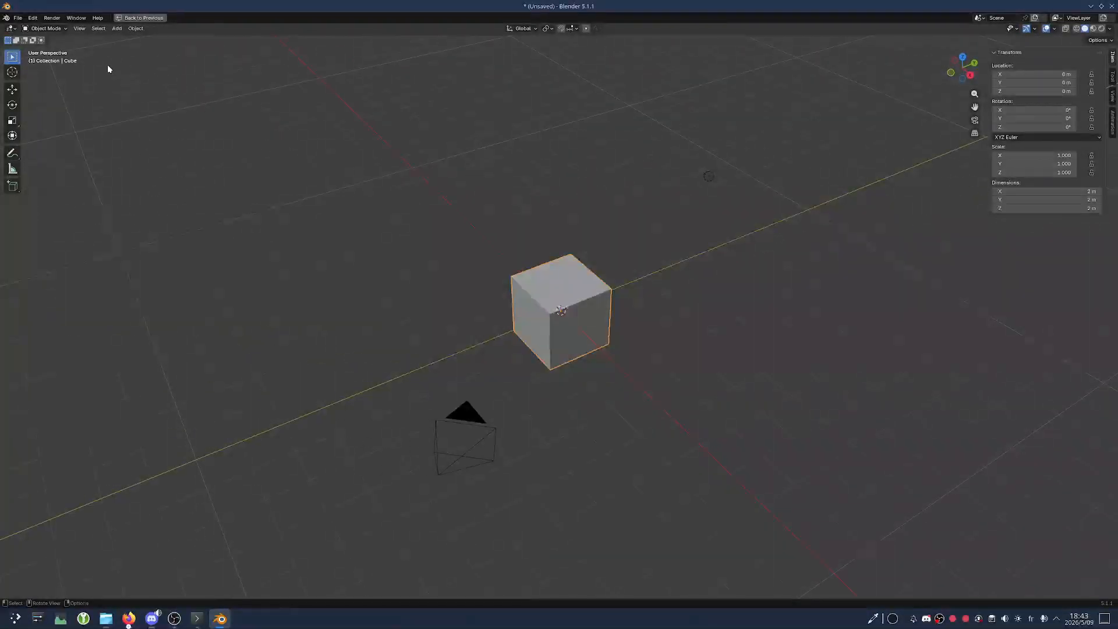
# Look through the interaction modes available for the cube without changing mode, and view the cube from different angles
pyautogui.click(49, 28)
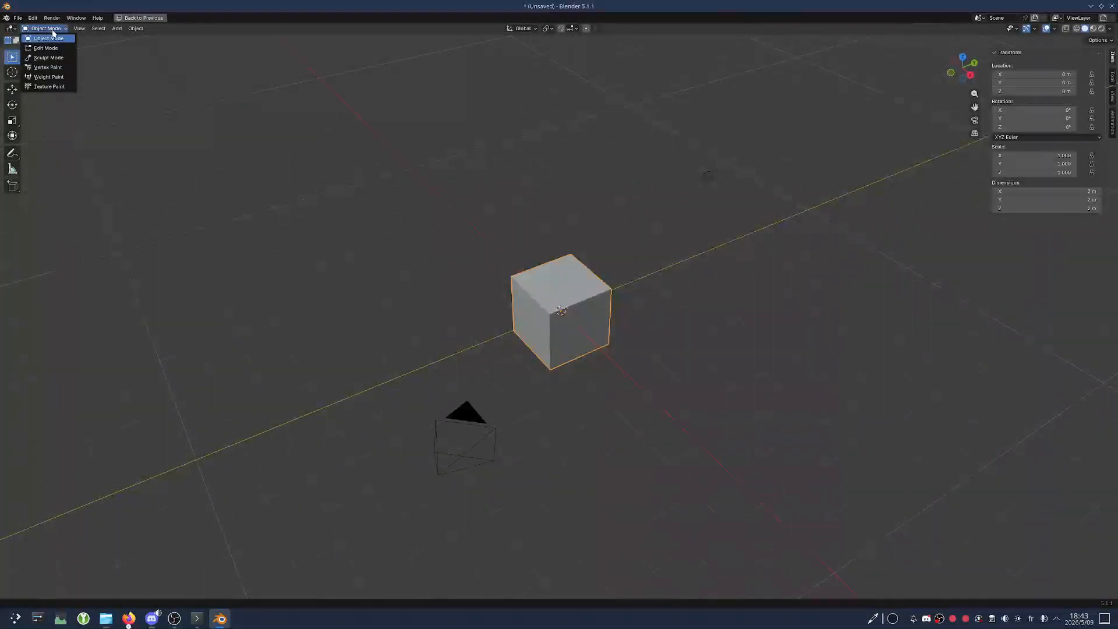
pyautogui.click(51, 30)
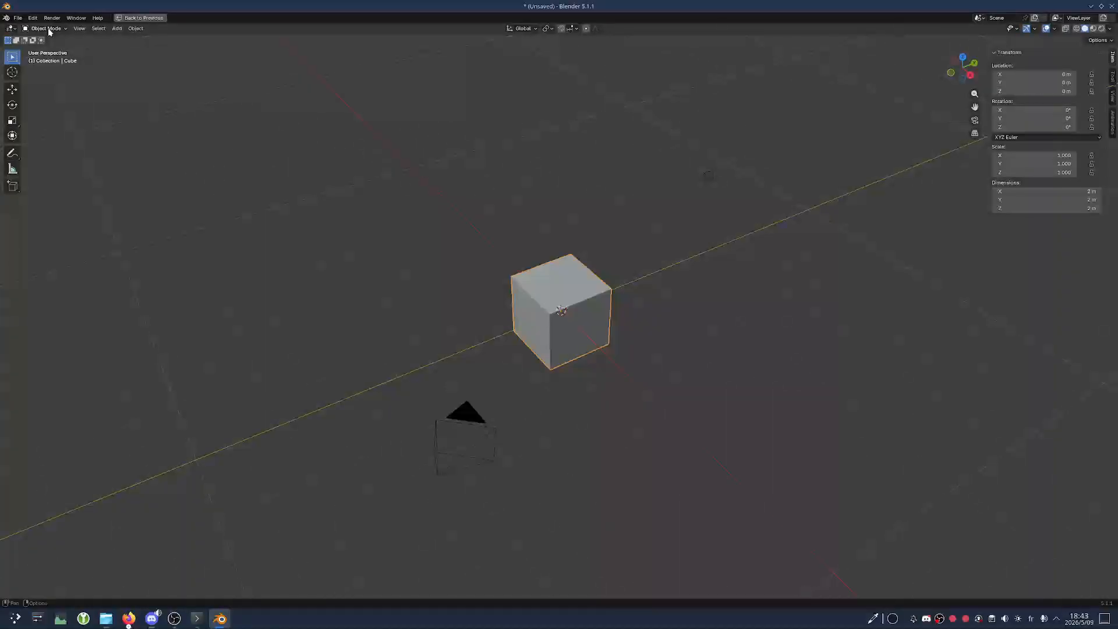
pyautogui.moveTo(586, 223); pyautogui.dragTo(532, 256, button='middle')
pyautogui.click(521, 297)
pyautogui.scroll(-3, 511, 282)
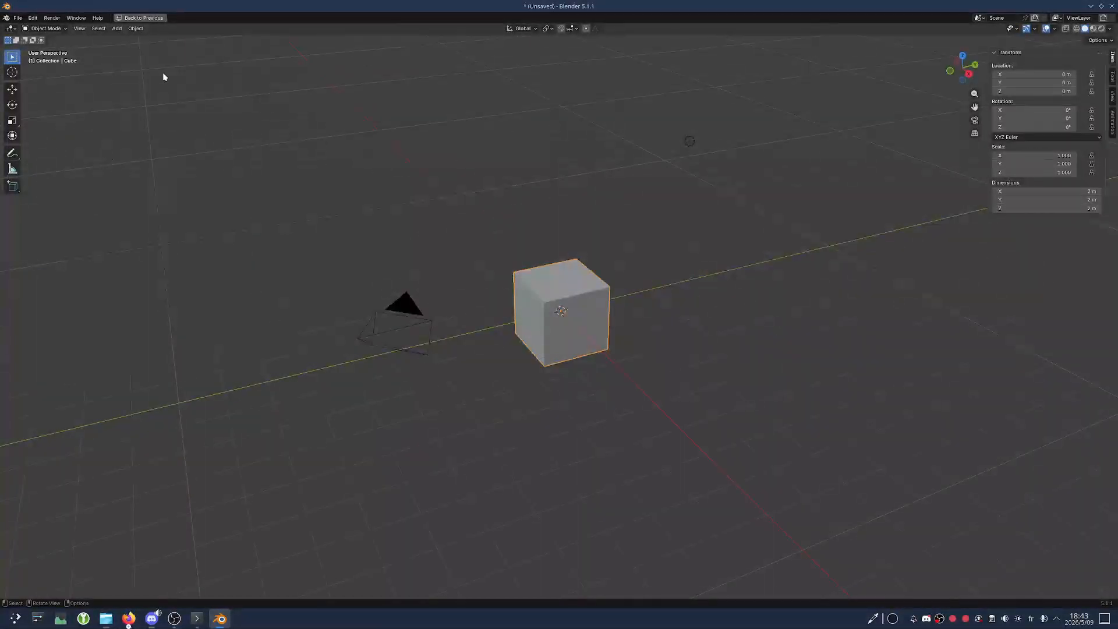
pyautogui.moveTo(484, 177); pyautogui.dragTo(564, 225, button='middle')
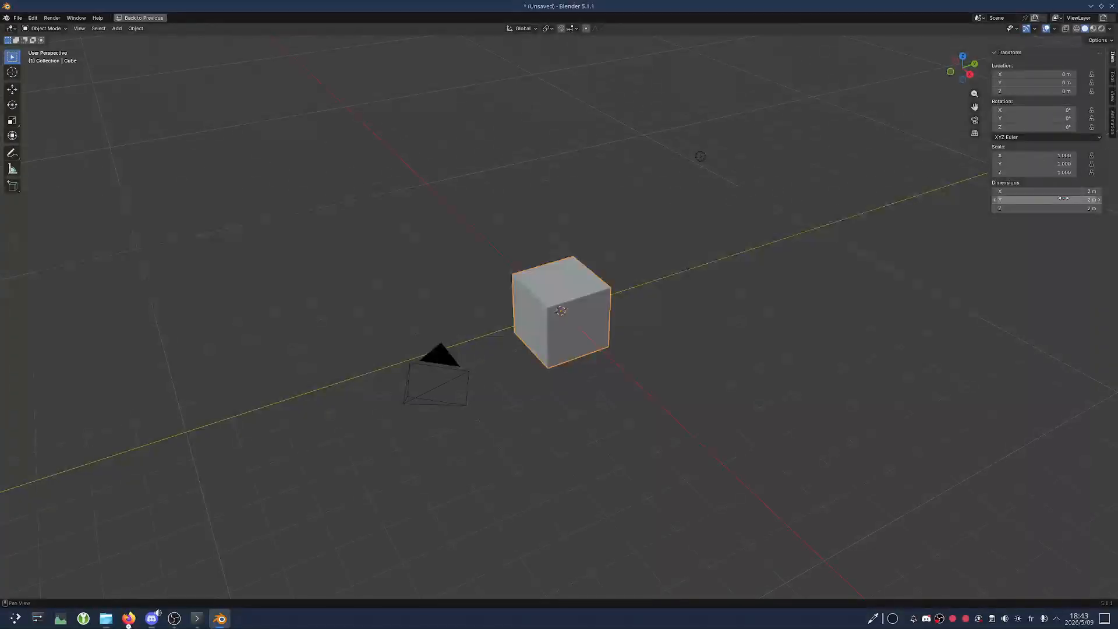
# Switch the cube to Edit Mode and clear the mesh selection
pyautogui.click(44, 28)
pyautogui.click(51, 46)
pyautogui.click(441, 215)
pyautogui.scroll(2, 586, 258)
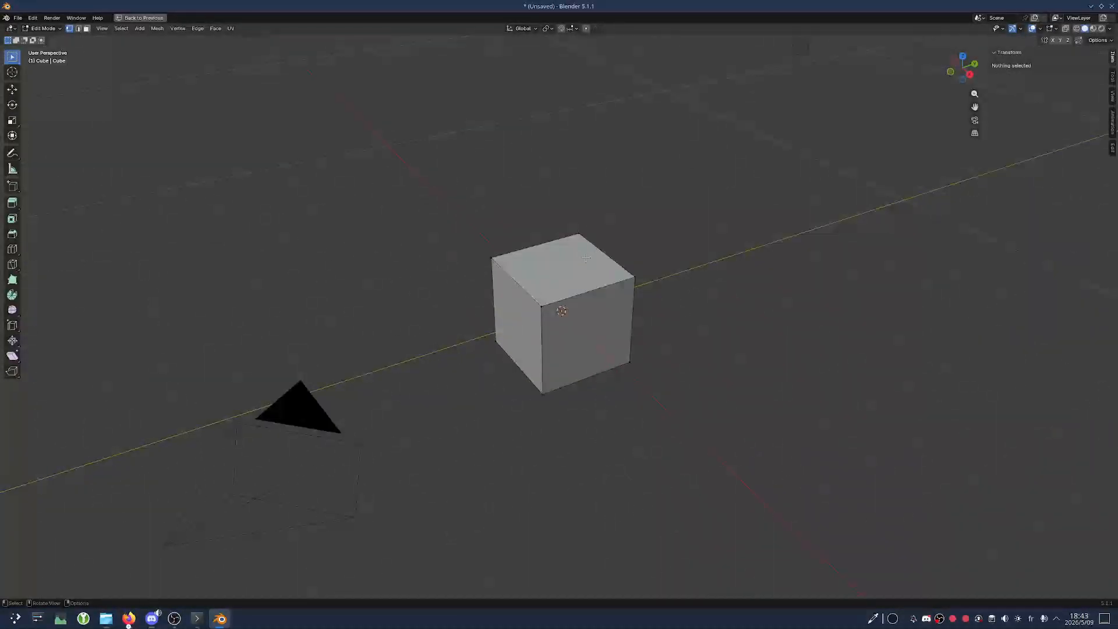
# Try selecting single top corner vertices of the cube, ending on the one at negative X and positive Y
pyautogui.click(581, 238)
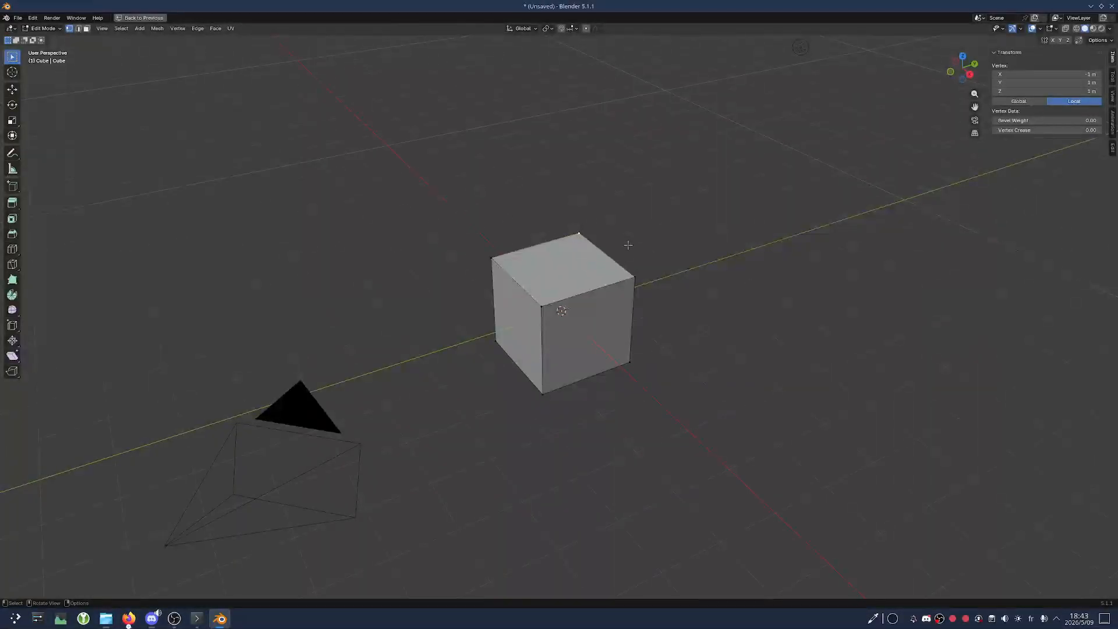
pyautogui.click(636, 275)
pyautogui.click(597, 232)
pyautogui.moveTo(621, 214); pyautogui.dragTo(564, 206, button='middle')
pyautogui.scroll(2, 565, 206)
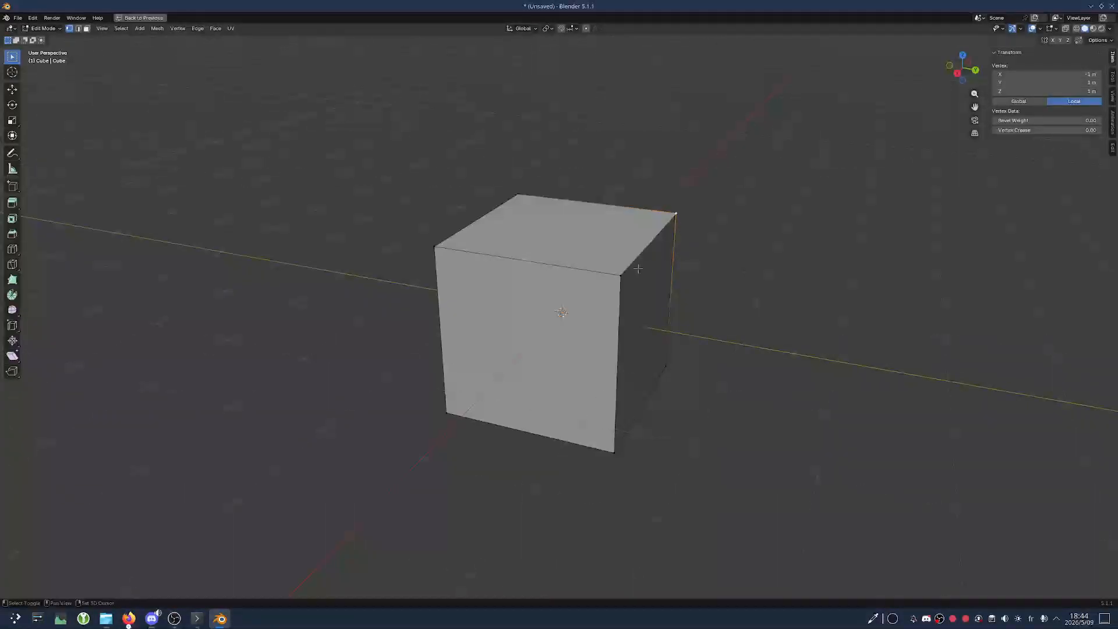
# Add the adjacent top corner vertex to the selection to select the cube's top edge on the positive Y side
pyautogui.keyDown('shift'); pyautogui.click(618, 276); pyautogui.keyUp('shift')
pyautogui.moveTo(687, 266); pyautogui.dragTo(844, 279, button='middle')
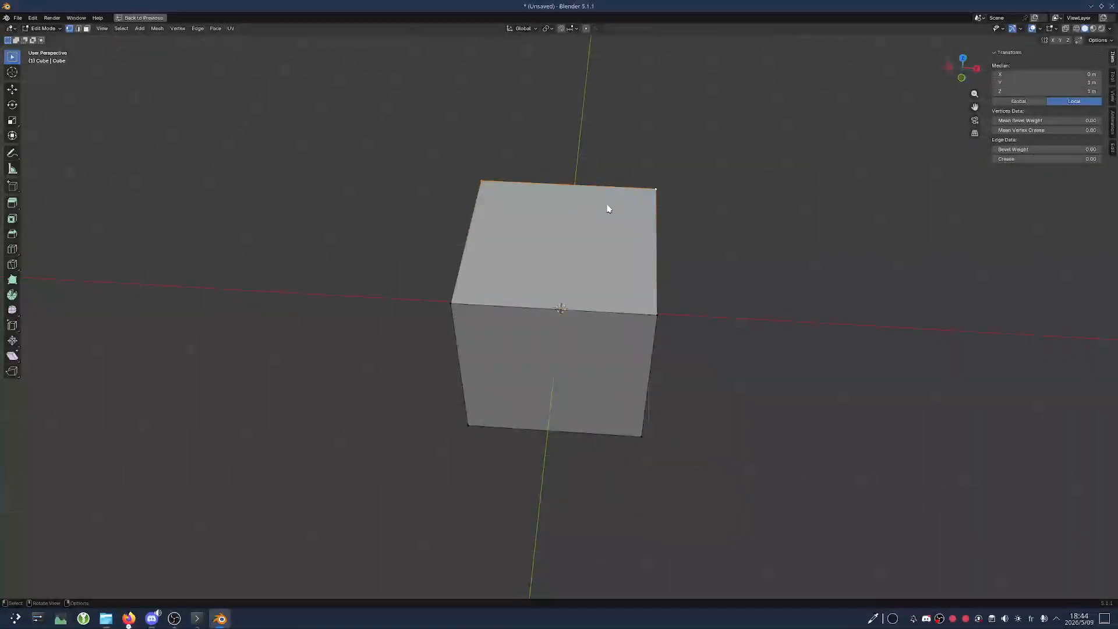
pyautogui.scroll(-3, 623, 210)
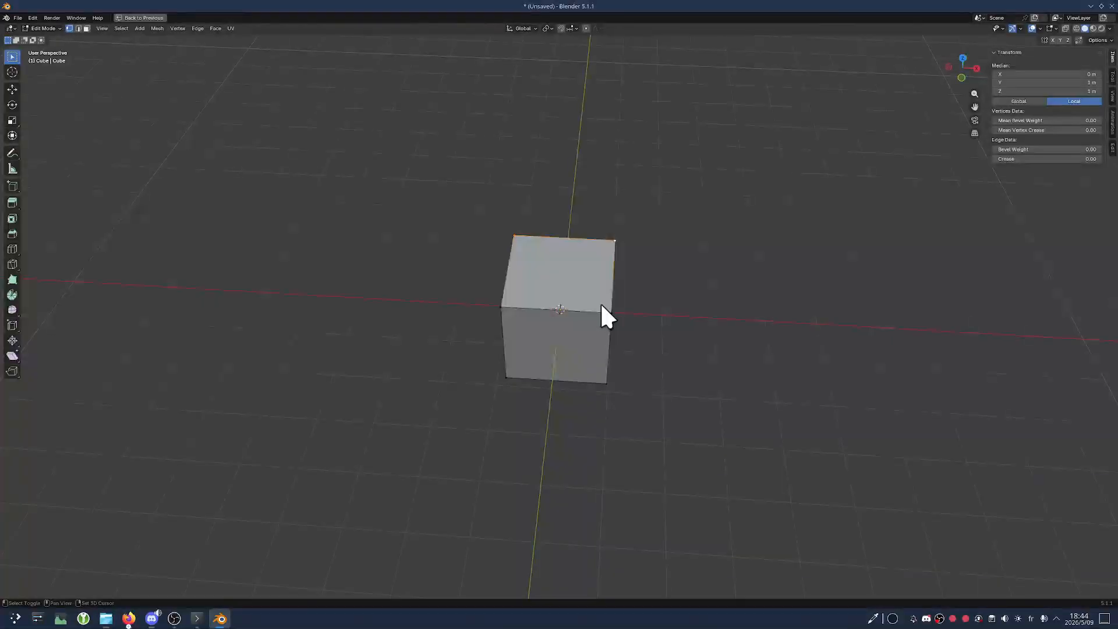
# View the edge selection from several angles, return the cube to Object Mode, and deselect it
pyautogui.scroll(-1, 672, 277)
pyautogui.scroll(2, 704, 270)
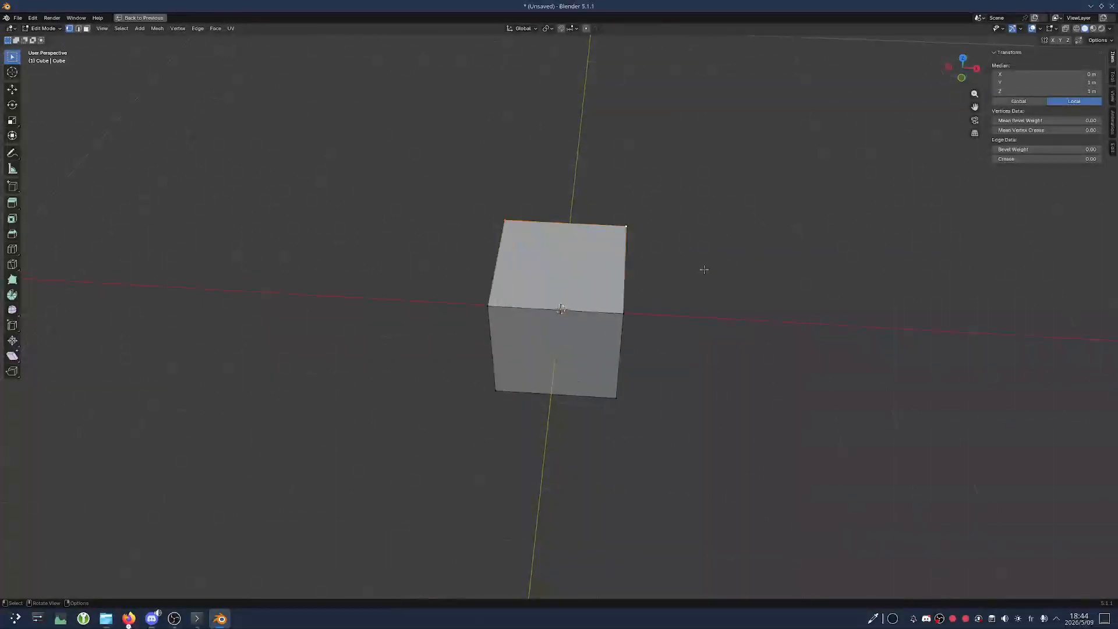
pyautogui.moveTo(489, 284); pyautogui.dragTo(561, 255, button='middle')
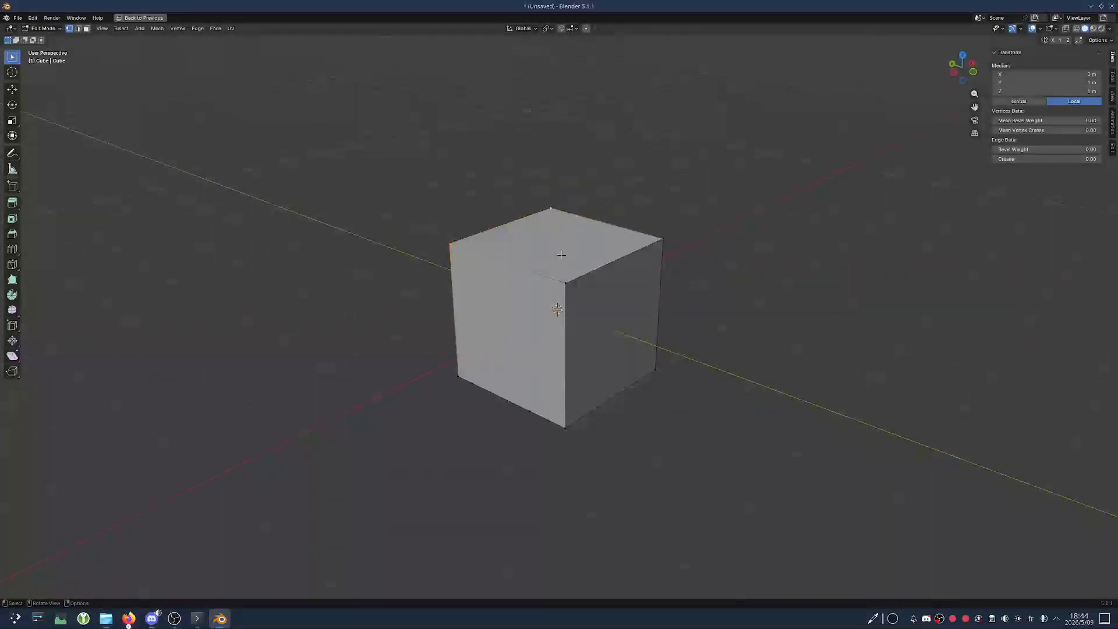
pyautogui.moveTo(666, 269); pyautogui.dragTo(713, 300, button='middle')
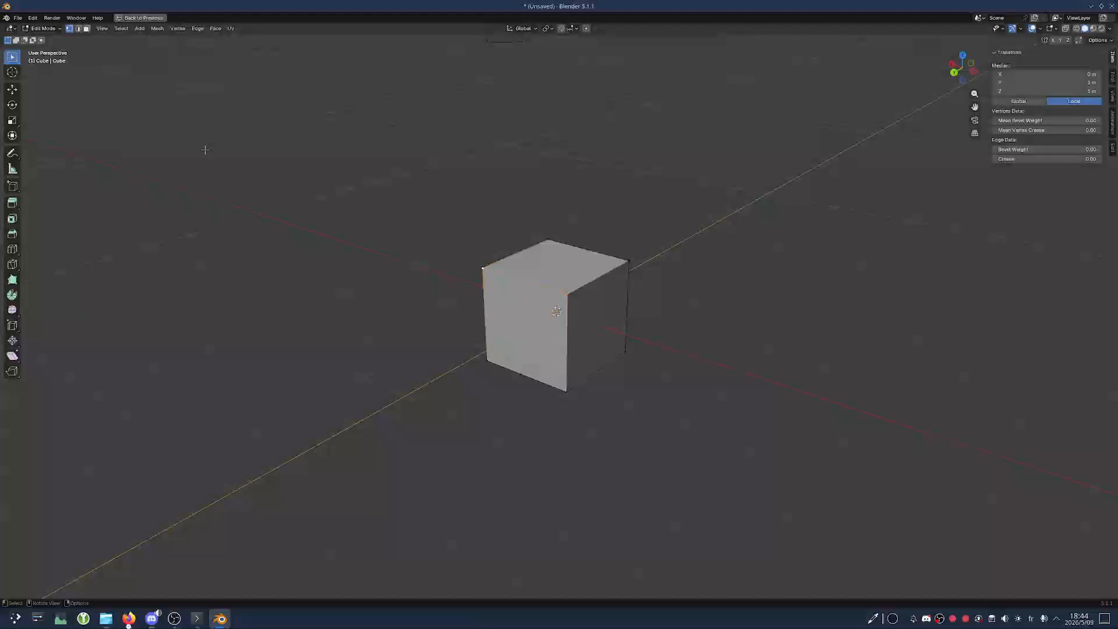
pyautogui.click(51, 29)
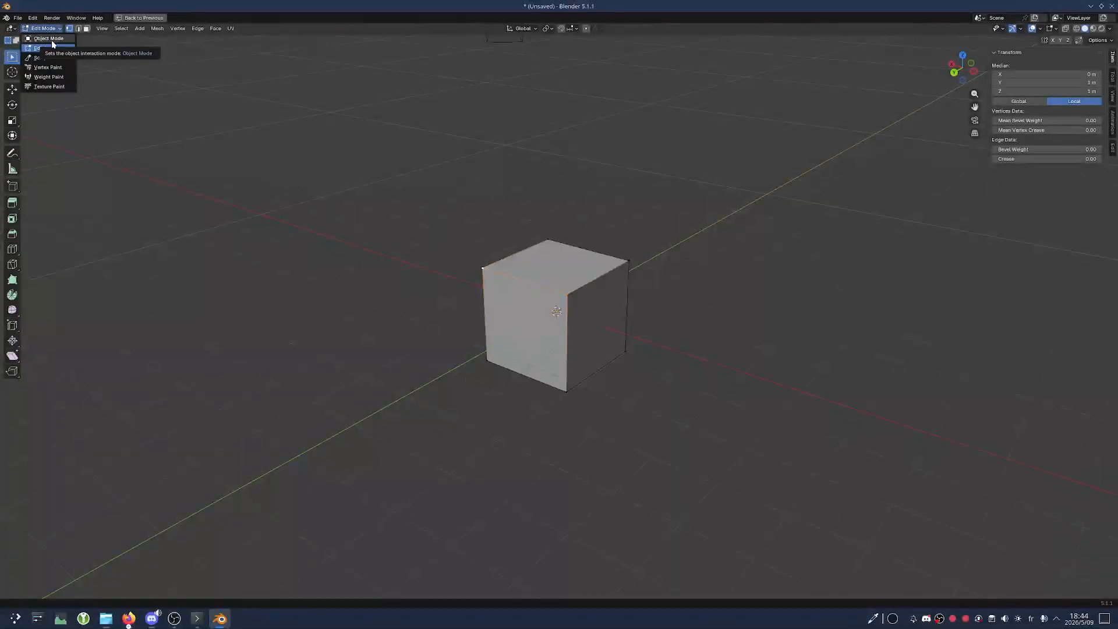
pyautogui.click(49, 38)
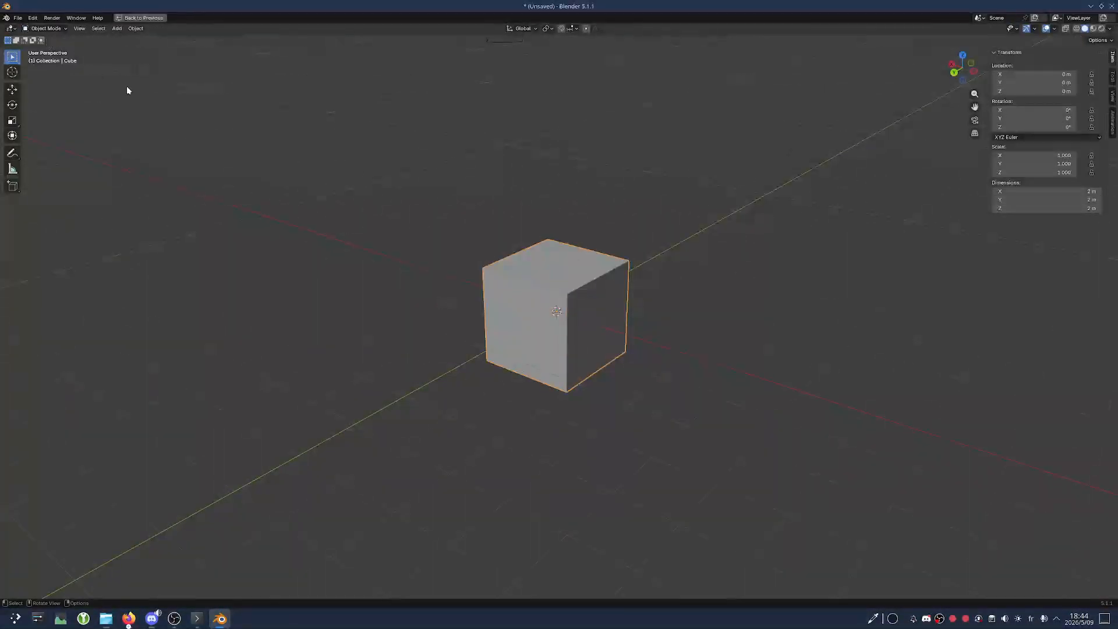
pyautogui.click(341, 231)
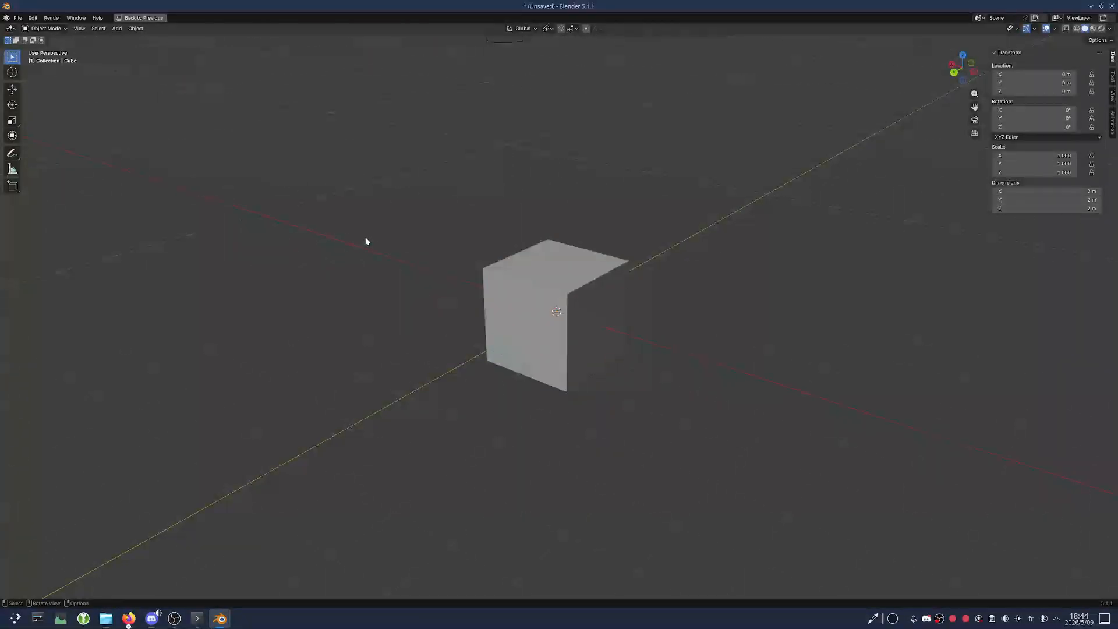
# Select the cube again and keep the interaction mode set to Object Mode
pyautogui.scroll(-2, 514, 250)
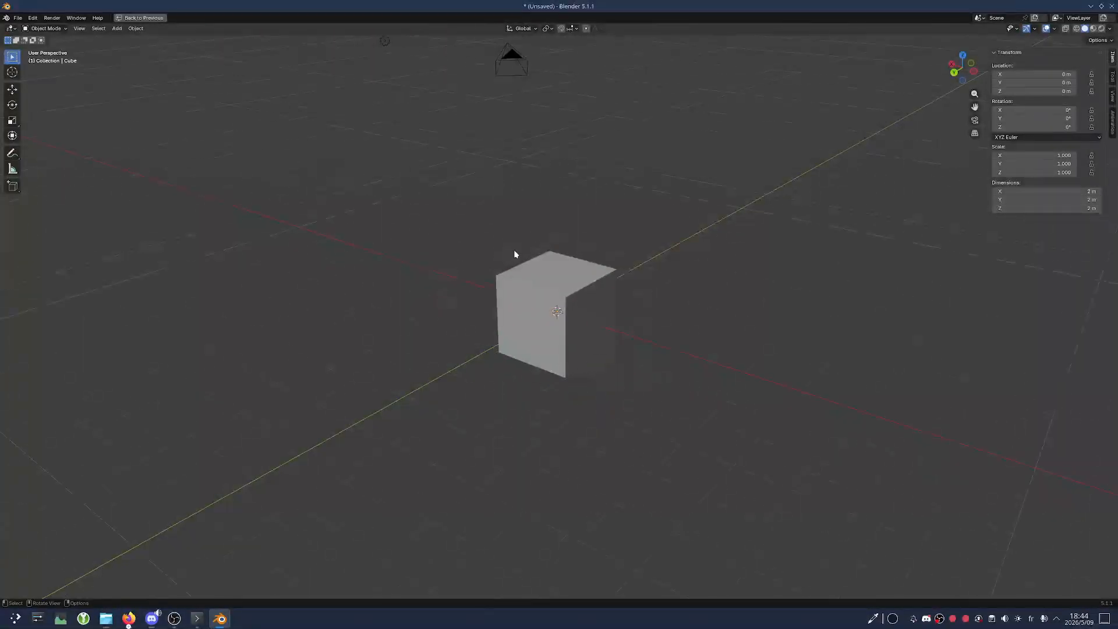
pyautogui.scroll(4, 534, 252)
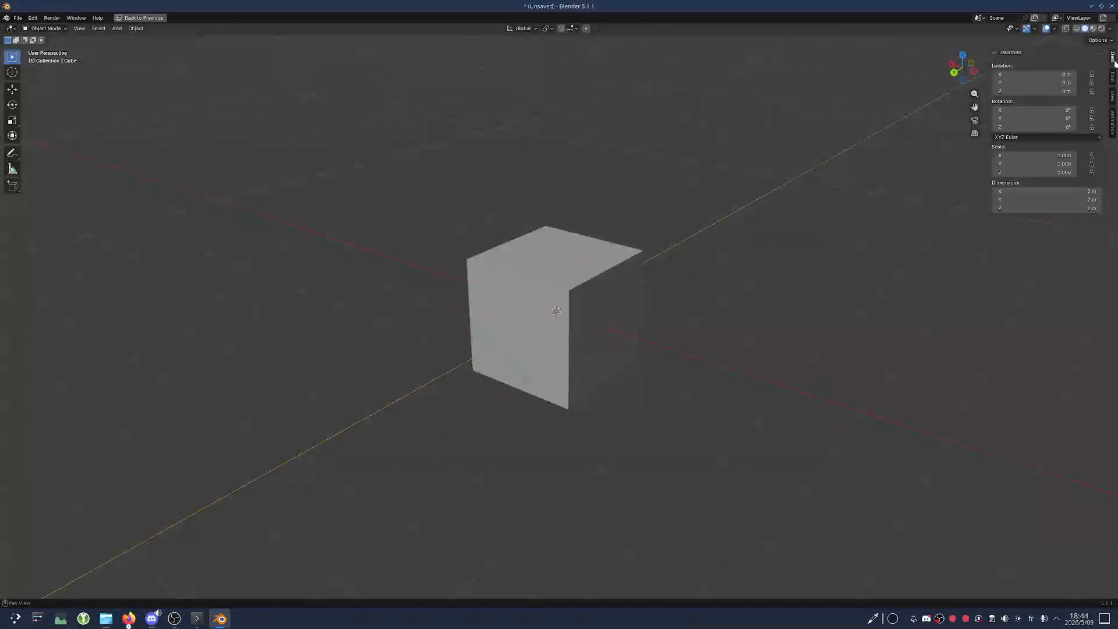
pyautogui.click(629, 257)
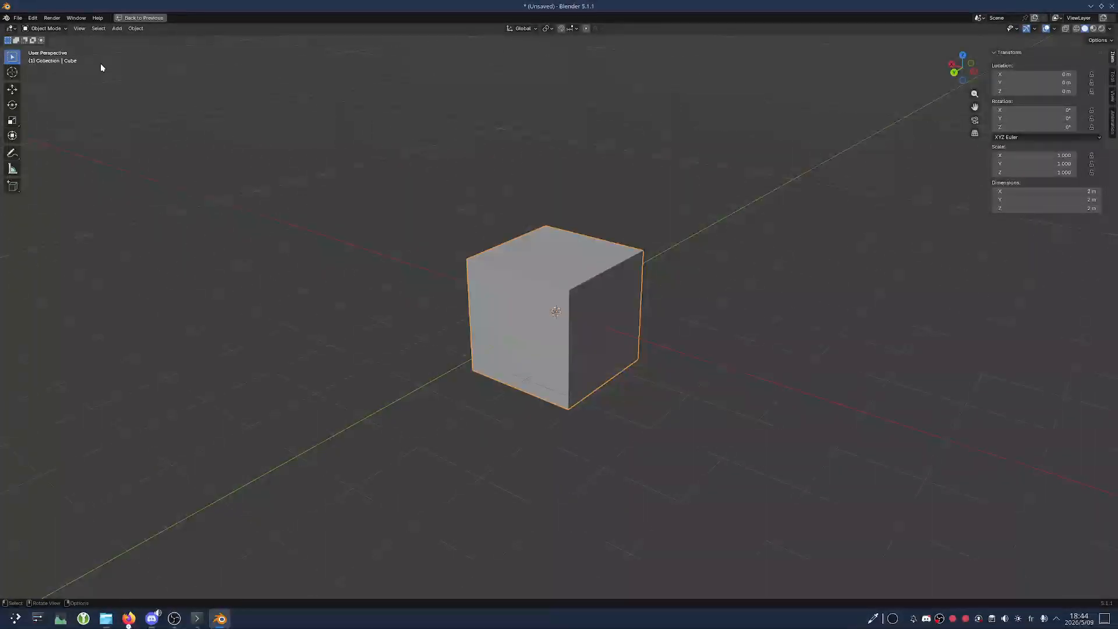
pyautogui.click(46, 28)
pyautogui.click(48, 39)
# Look through the sidebar's Tool, View and Animation categories, ending on the cube's Transform values under Item
pyautogui.click(1112, 76)
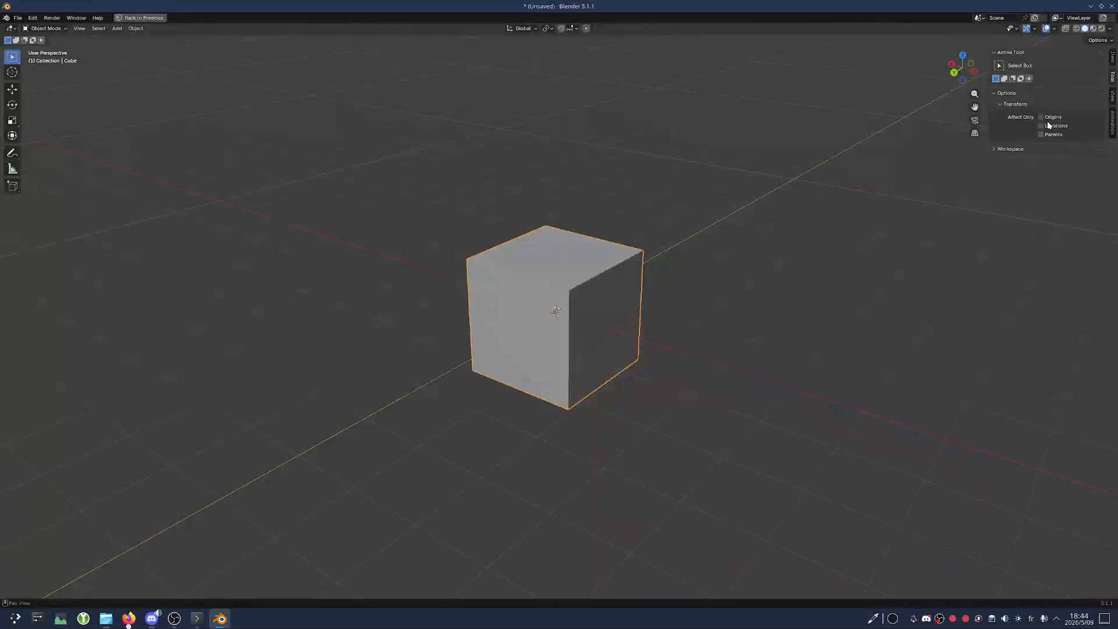
pyautogui.click(1113, 99)
pyautogui.moveTo(816, 256); pyautogui.dragTo(664, 302, button='middle')
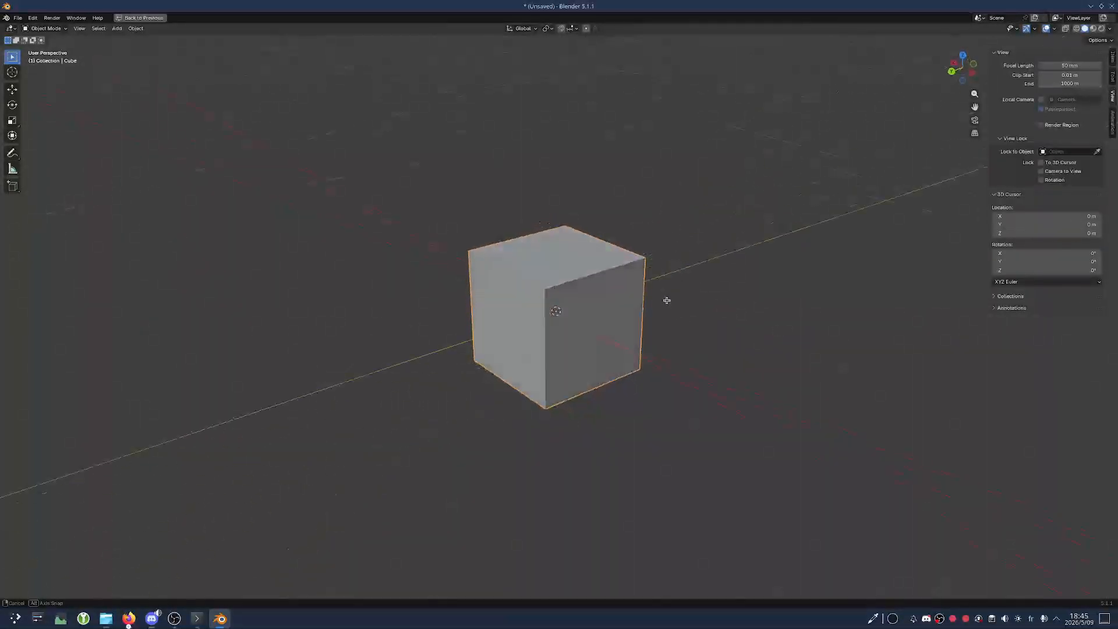
pyautogui.scroll(-8, 676, 290)
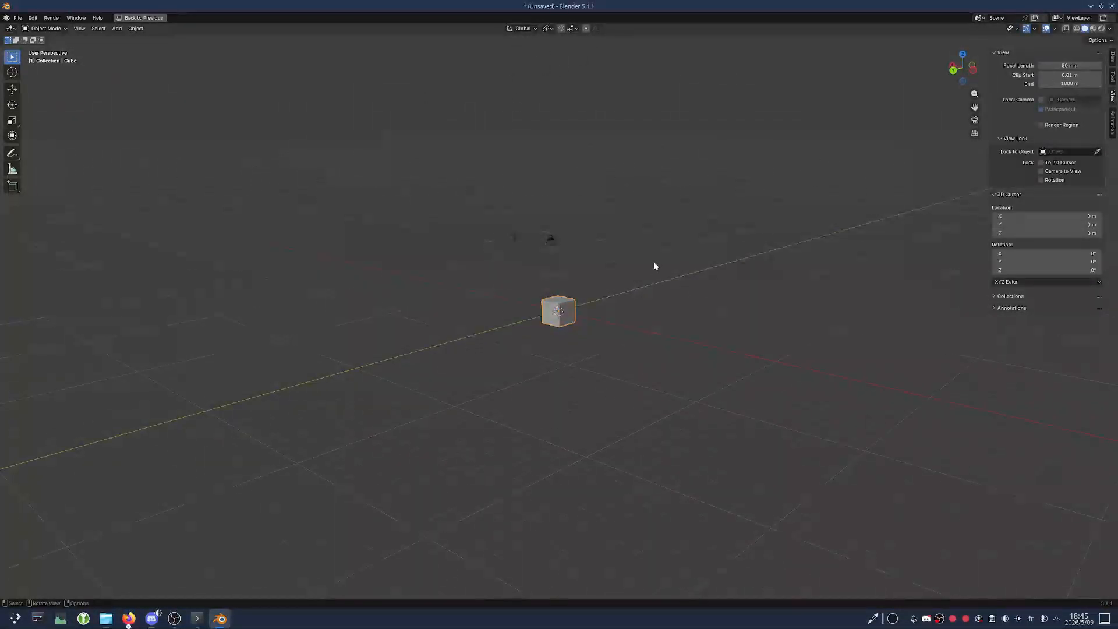
pyautogui.moveTo(378, 338); pyautogui.dragTo(647, 283, button='middle')
pyautogui.scroll(8, 586, 323)
pyautogui.scroll(-2, 664, 274)
pyautogui.scroll(-2, 681, 250)
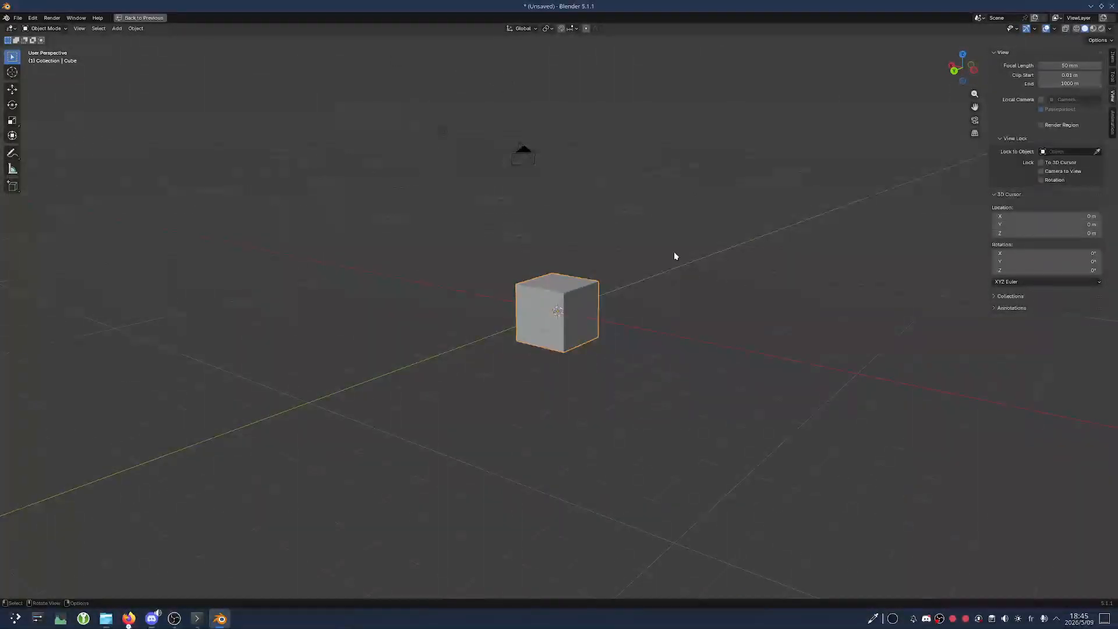
pyautogui.scroll(1, 674, 252)
pyautogui.click(1111, 127)
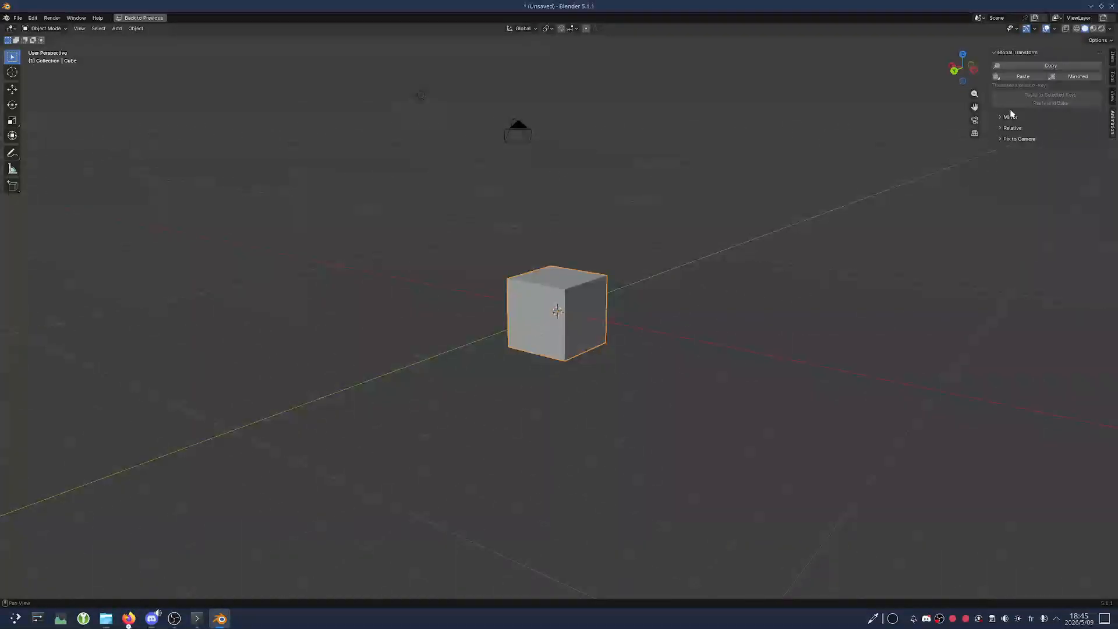
pyautogui.click(1112, 59)
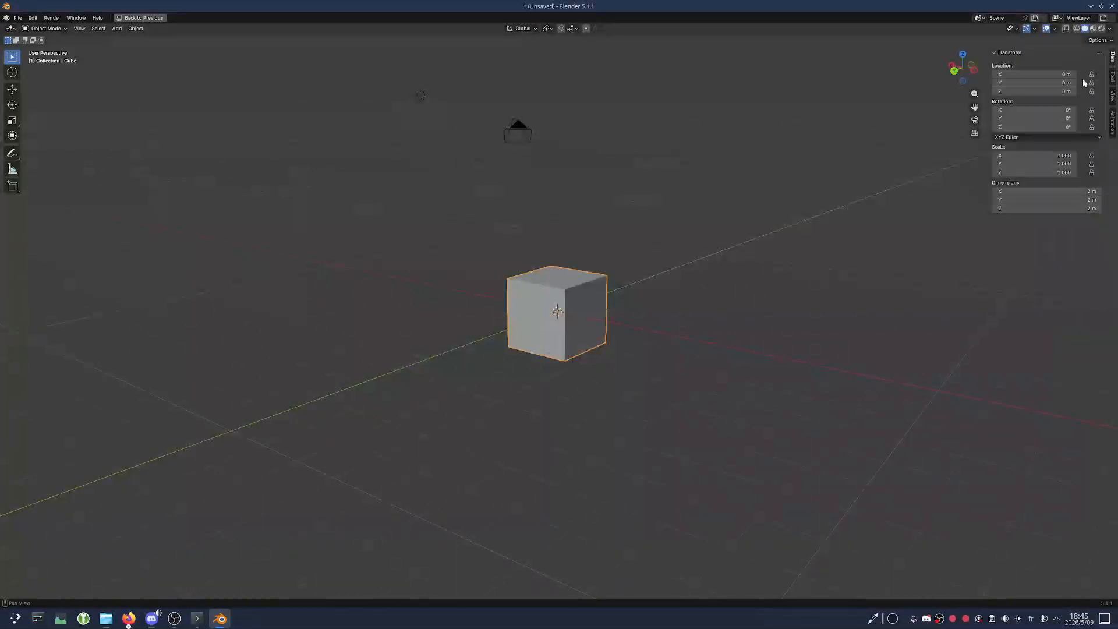
# Deselect the cube, and hide and show the viewport toolbar repeatedly, leaving it visible
pyautogui.click(56, 126)
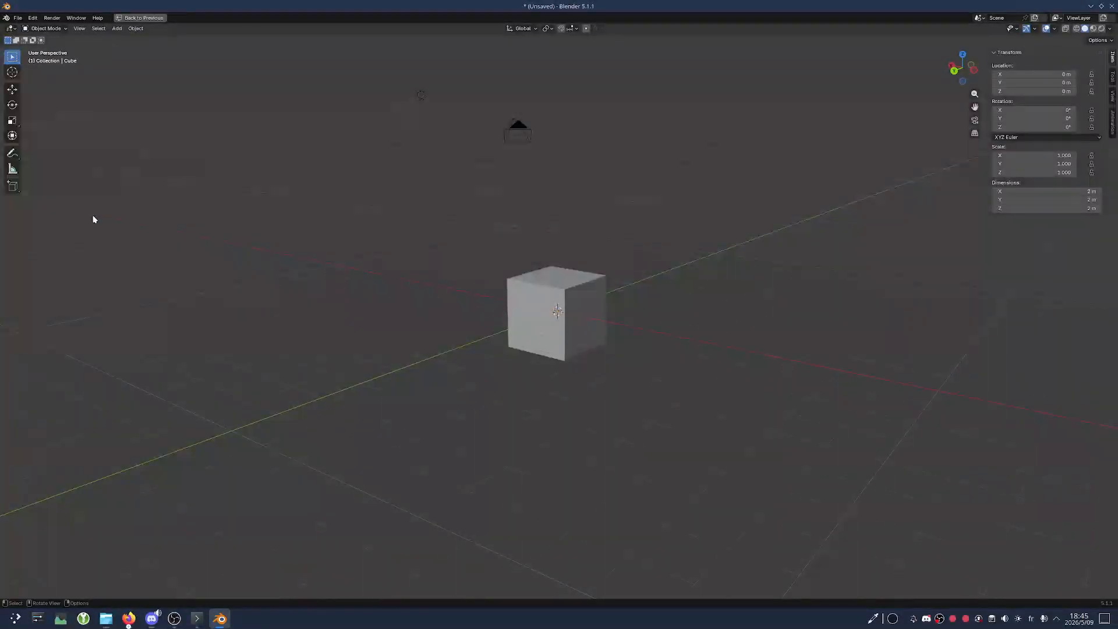
pyautogui.press('t')
pyautogui.press('t')
pyautogui.press('t')
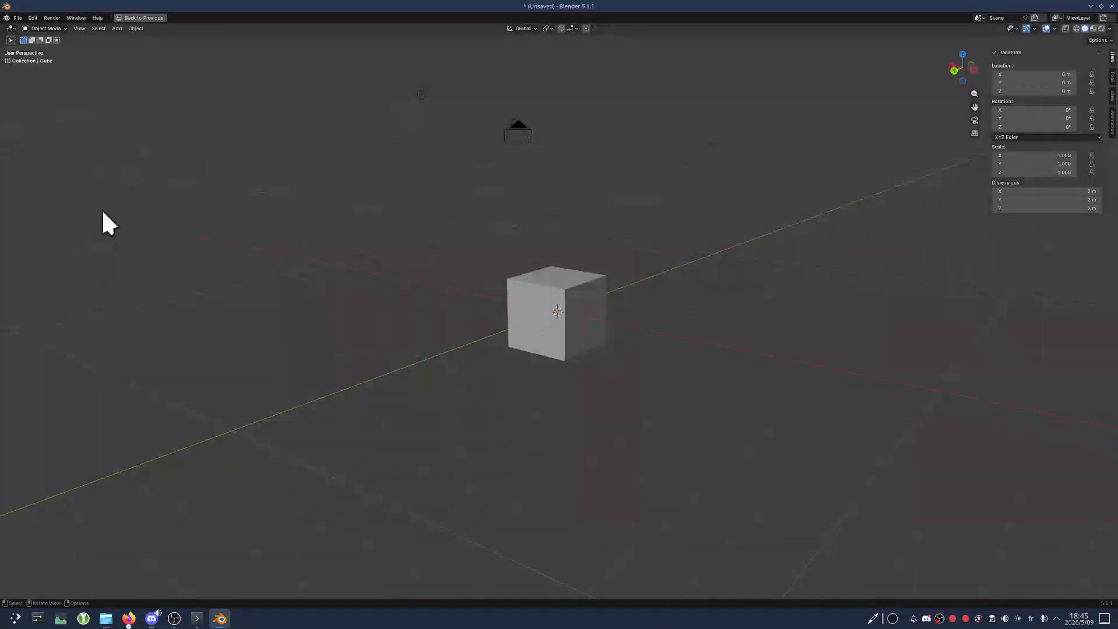
pyautogui.press('t')
pyautogui.press('t')
pyautogui.press('t')
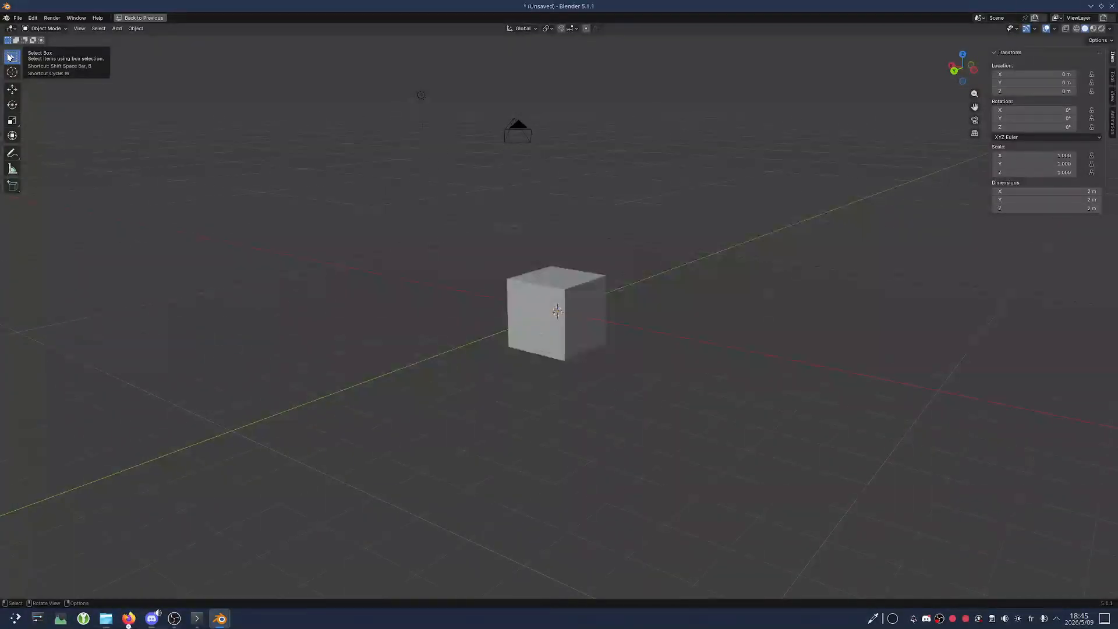
# Switch to Edit Mode to examine its toolbar tools, and return to Object Mode to compare
pyautogui.click(45, 28)
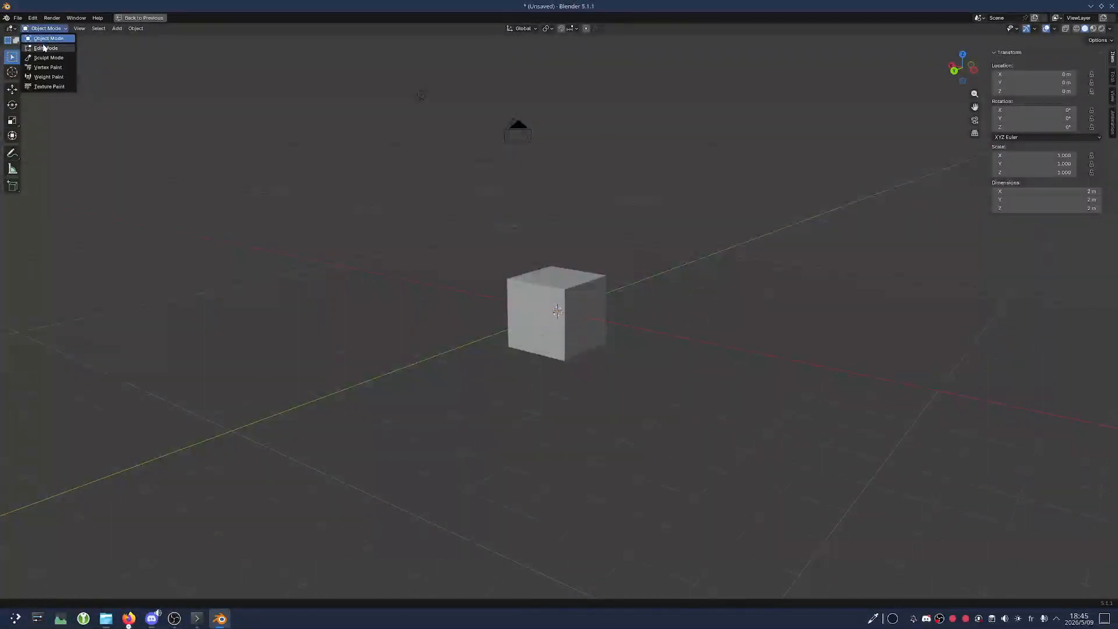
pyautogui.click(44, 48)
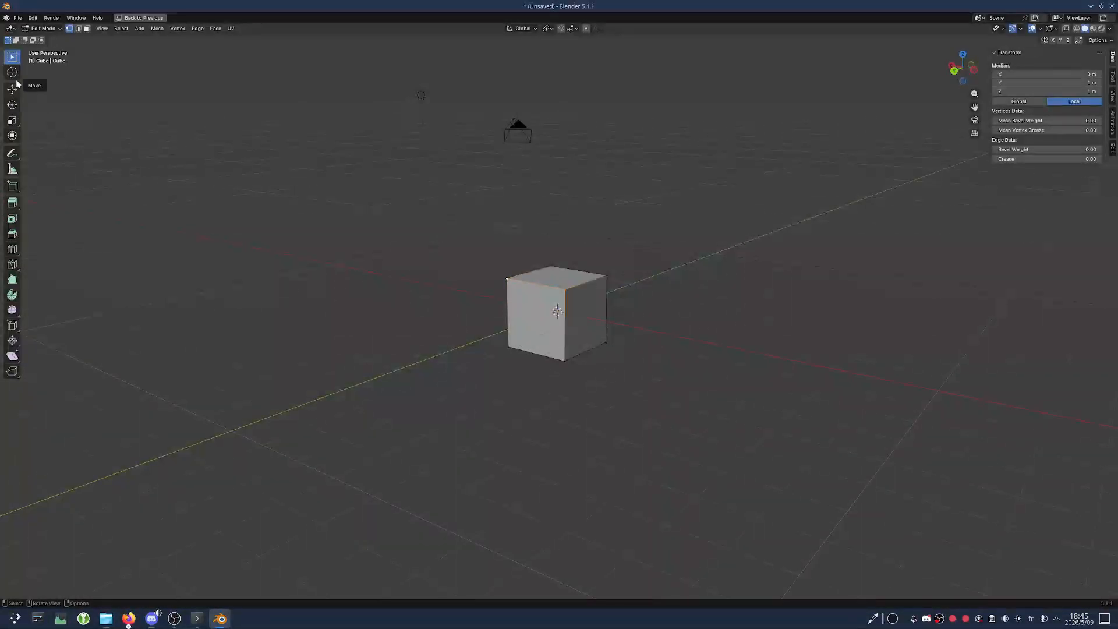
pyautogui.click(36, 29)
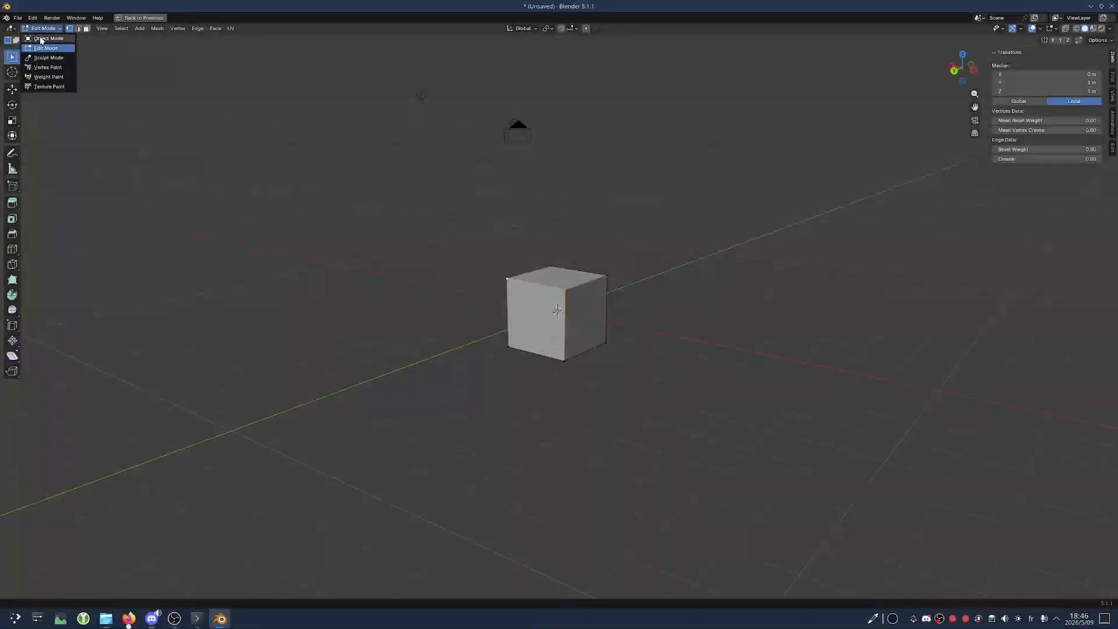
pyautogui.click(44, 38)
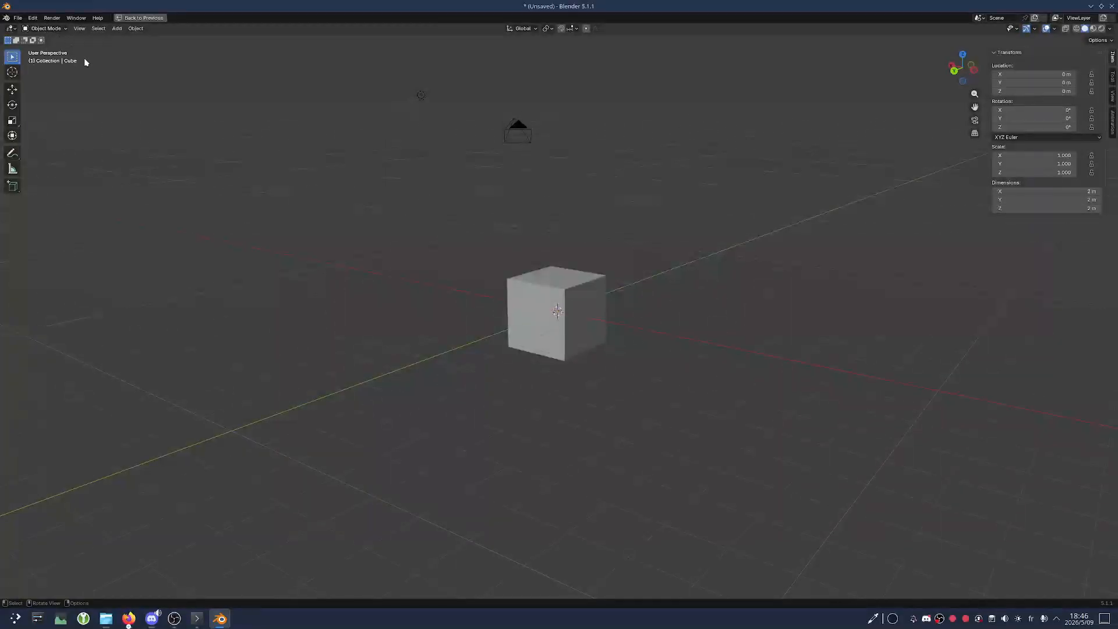
# Select the cube and move it up along the Z axis by a little over 4 m
pyautogui.click(584, 296)
pyautogui.moveTo(560, 286); pyautogui.dragTo(719, 277, button='middle')
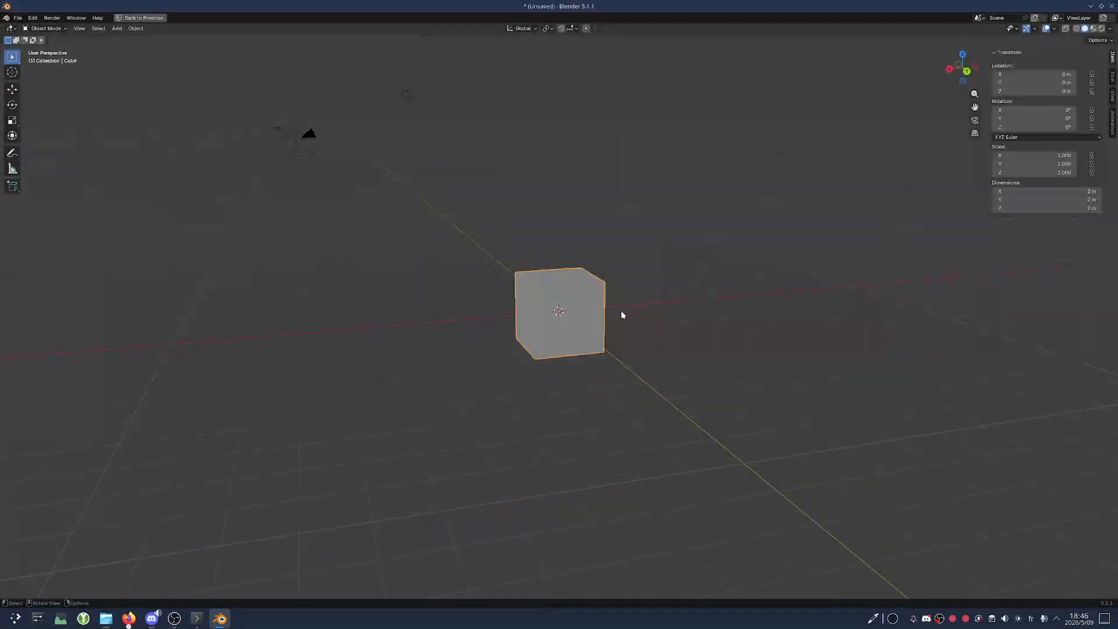
pyautogui.moveTo(595, 358); pyautogui.dragTo(605, 362, button='middle')
pyautogui.press('g')
pyautogui.press('z')
pyautogui.click(594, 213)
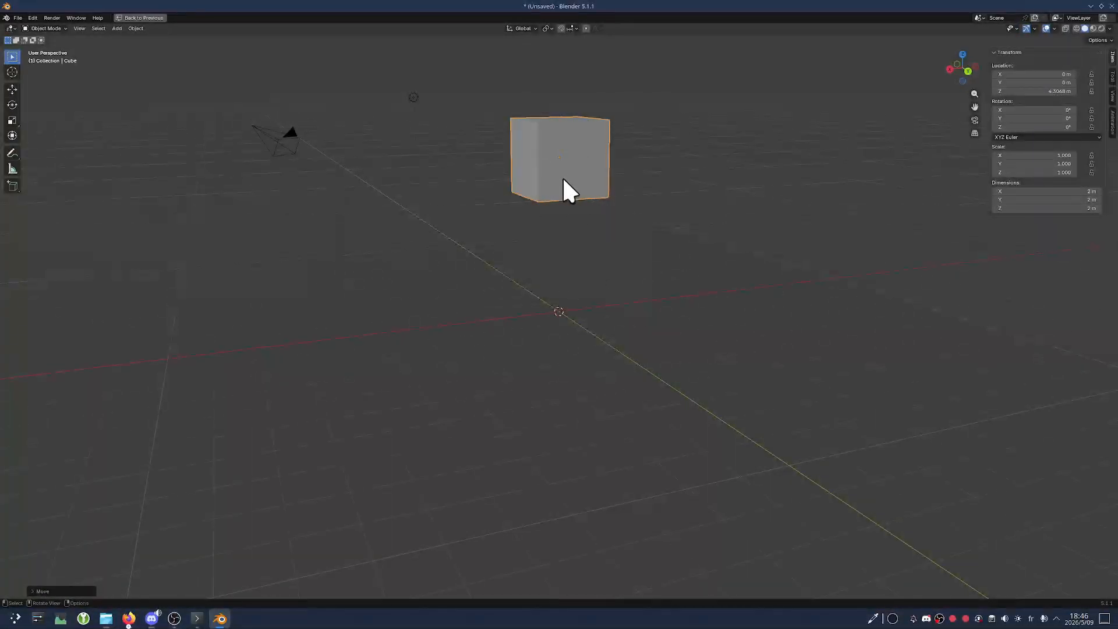
# Examine the Move operation's adjustable settings, collapsing and expanding them, and check the orientation options while keeping Global
pyautogui.click(70, 591)
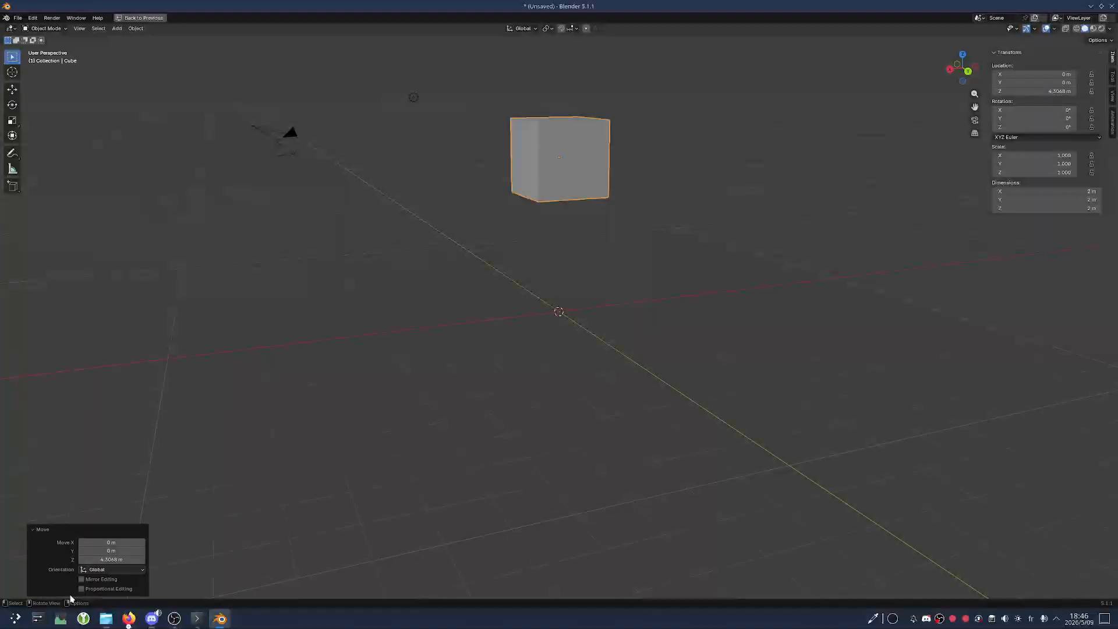
pyautogui.click(88, 530)
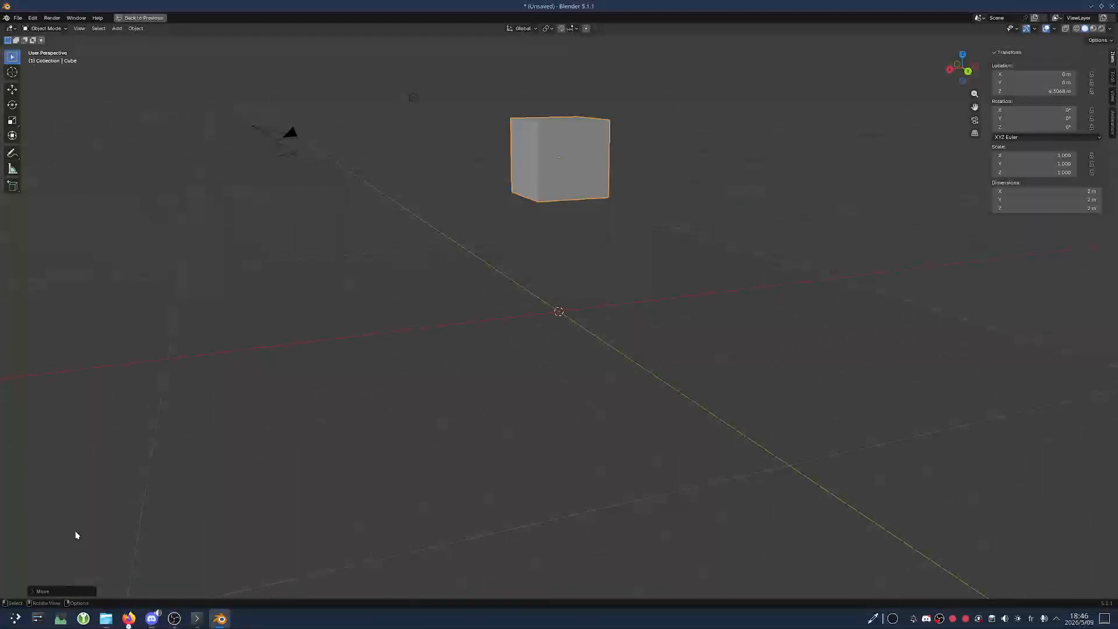
pyautogui.click(53, 592)
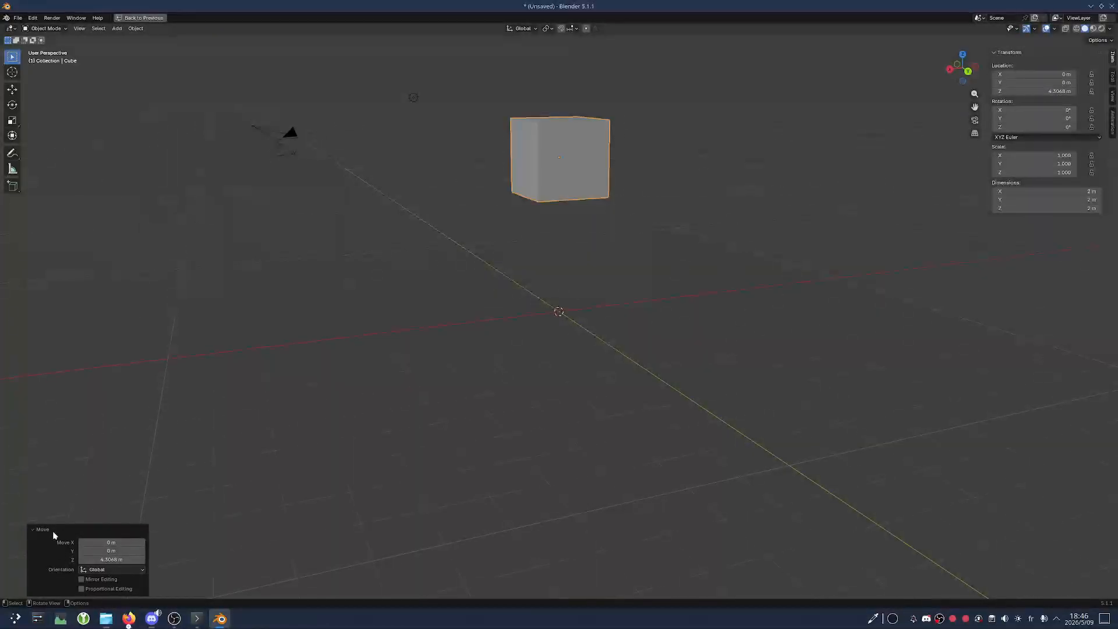
pyautogui.click(50, 532)
pyautogui.click(59, 591)
pyautogui.click(51, 529)
pyautogui.click(53, 591)
pyautogui.click(49, 532)
pyautogui.click(50, 590)
pyautogui.click(118, 570)
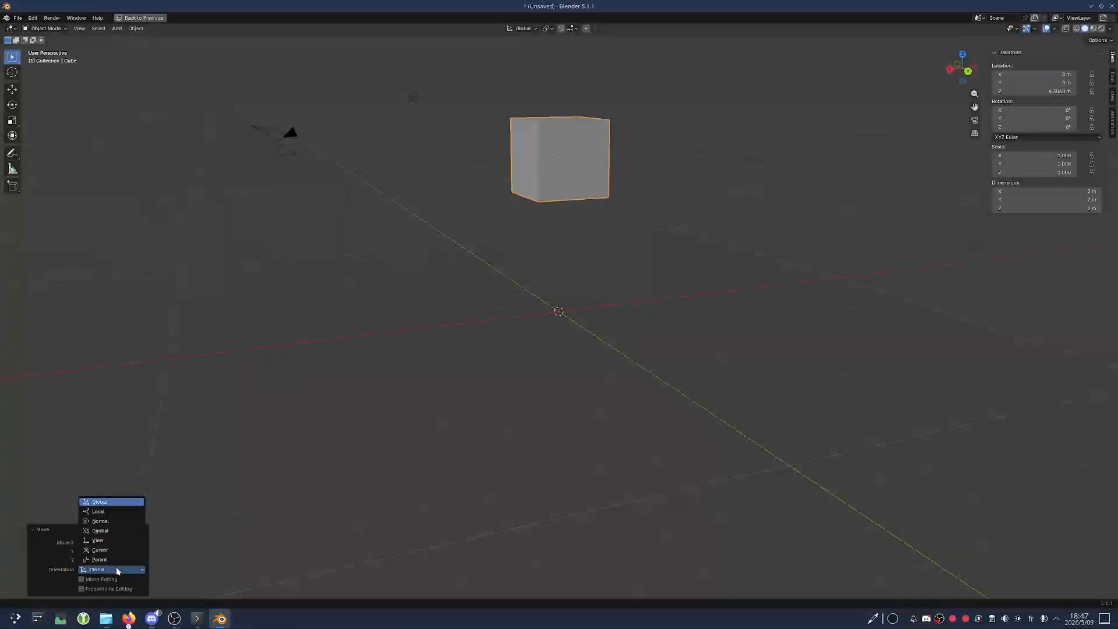
pyautogui.click(118, 569)
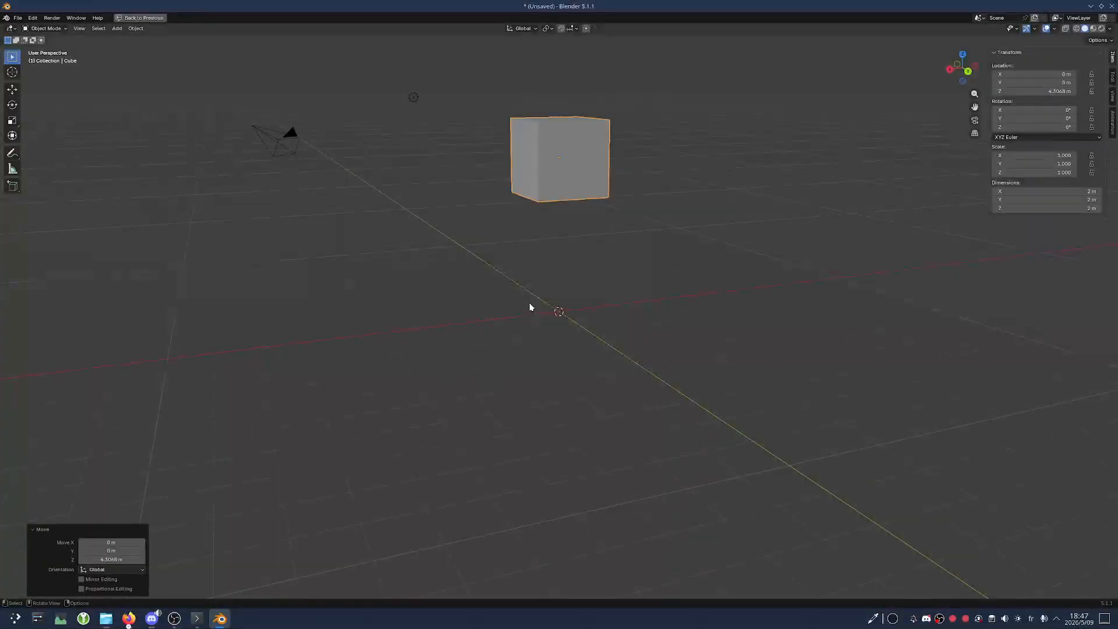
# Try scaling the cube uniformly by about 2.8, and undo the scaling
pyautogui.press('s')
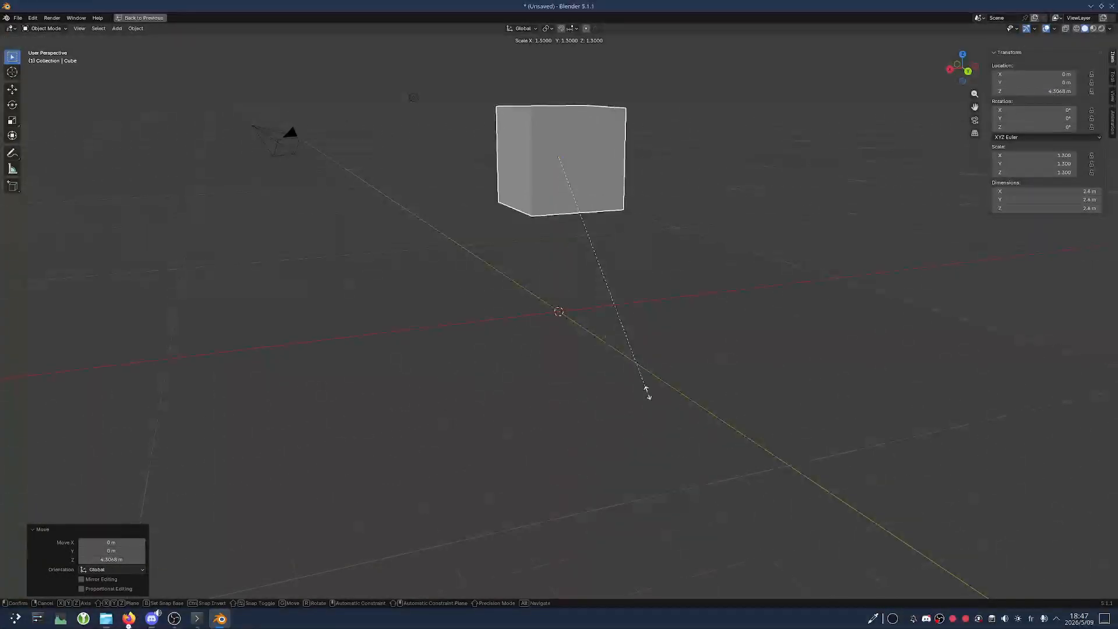
pyautogui.click(1004, 461)
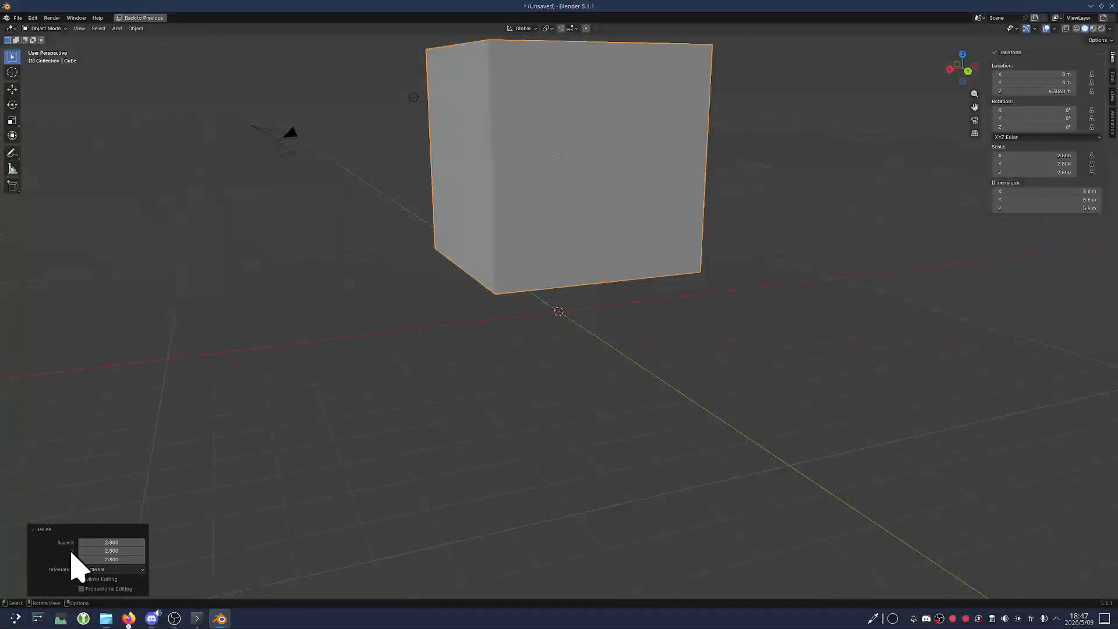
pyautogui.hotkey('ctrl', 'z')
# Try rotating the cube freely around the view axis, and undo the rotation
pyautogui.press('r')
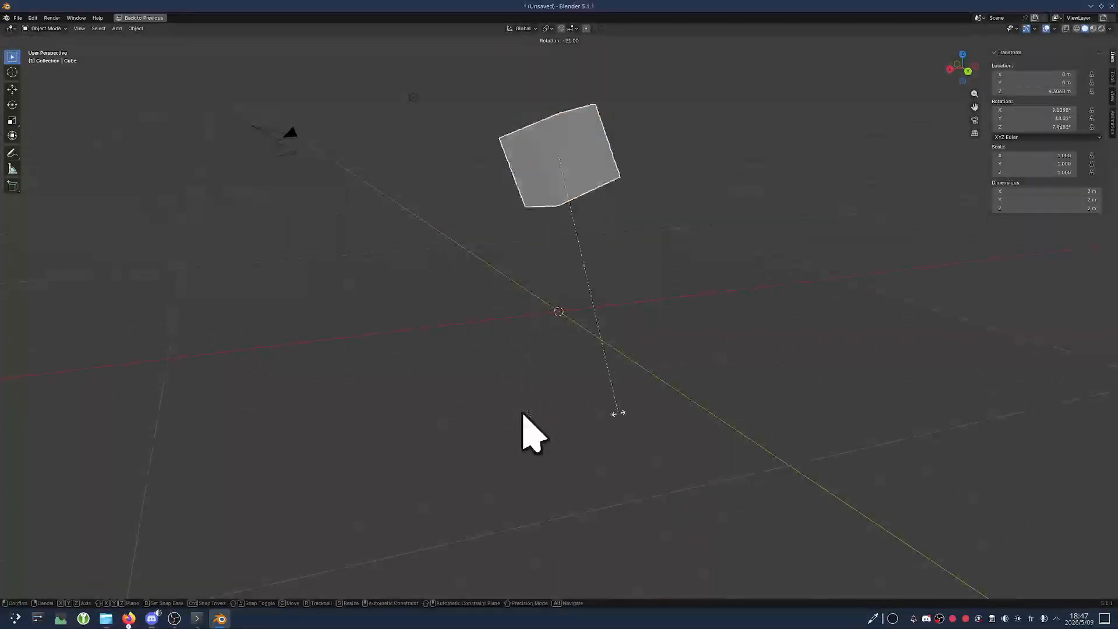
pyautogui.click(524, 176)
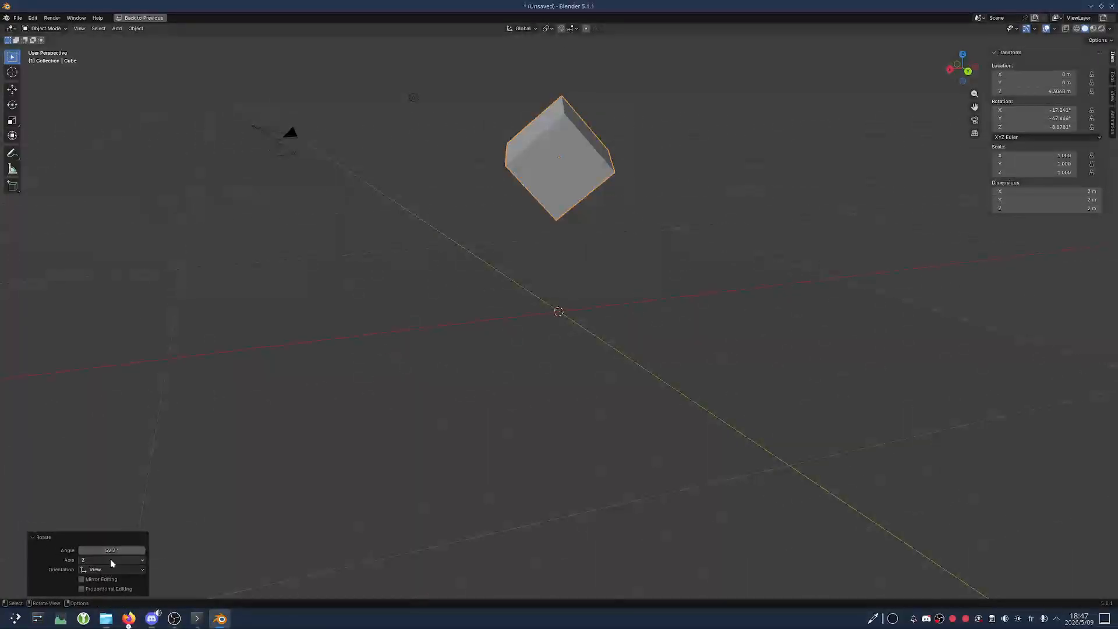
pyautogui.hotkey('ctrl', 'z')
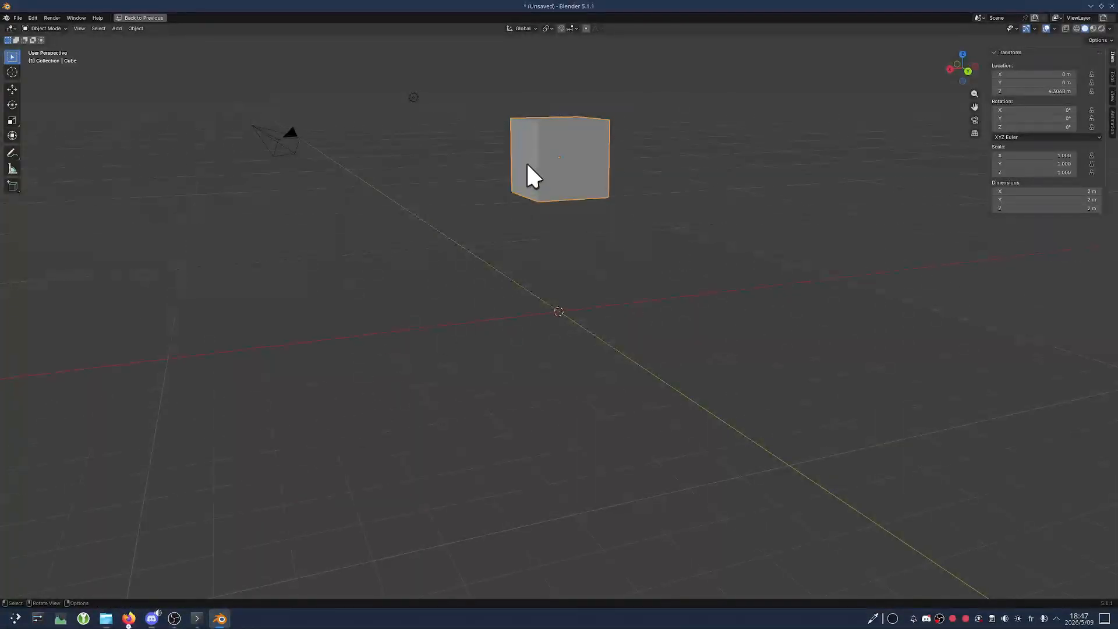
# Enter Edit Mode on the cube, try pulling its selected top edge outward, and undo the change
pyautogui.press('Tab')
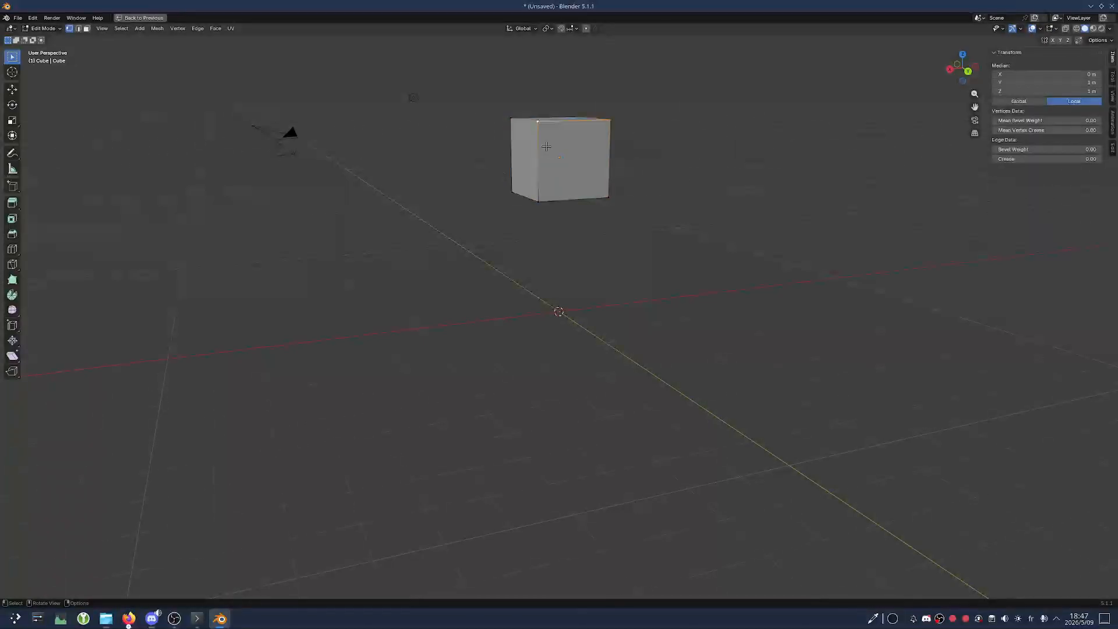
pyautogui.press('e')
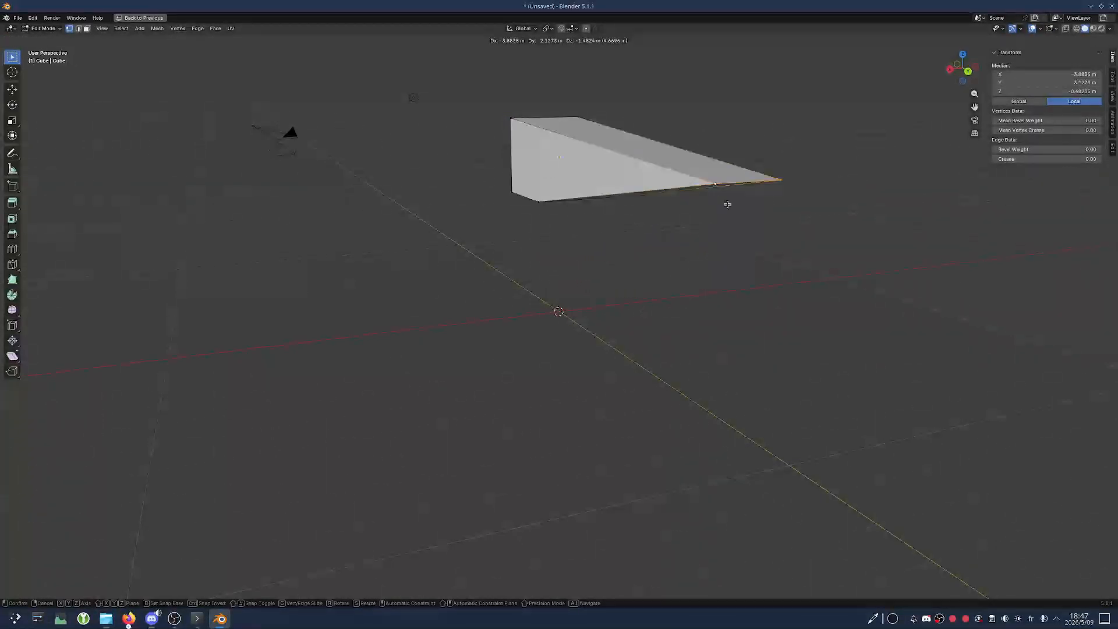
pyautogui.click(902, 244)
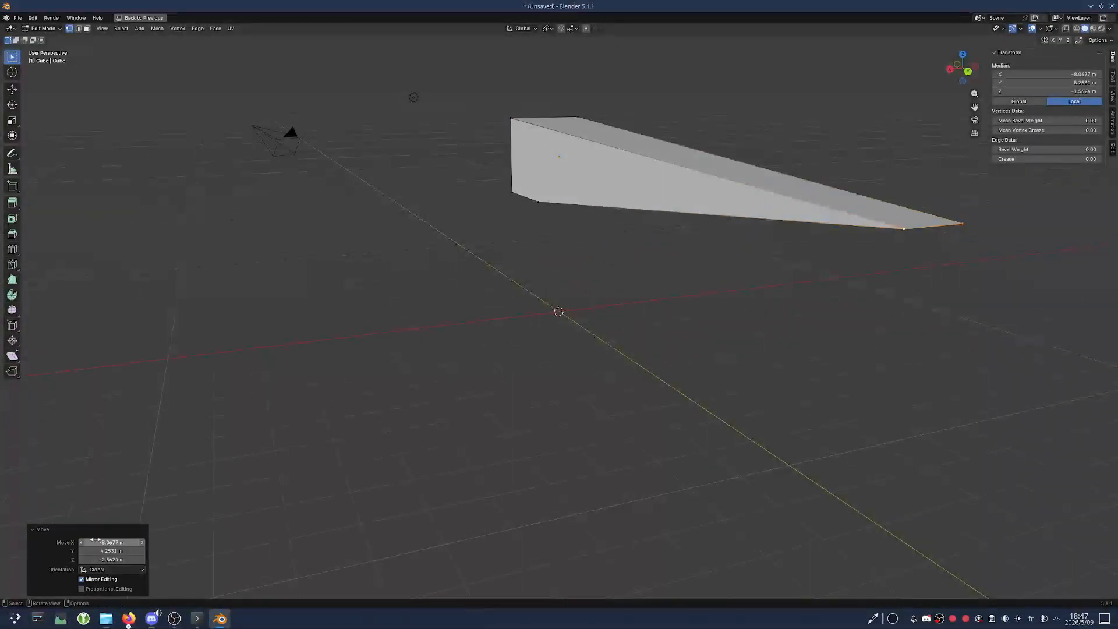
pyautogui.hotkey('ctrl', 'z')
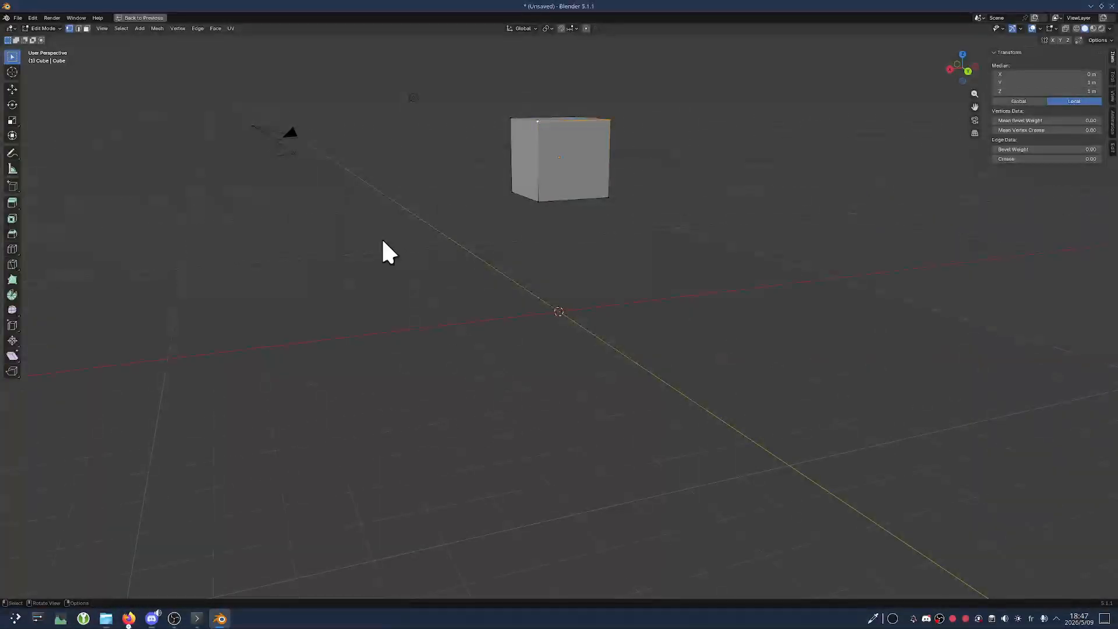
# Check the list of interaction modes and return the cube to Object Mode
pyautogui.click(54, 30)
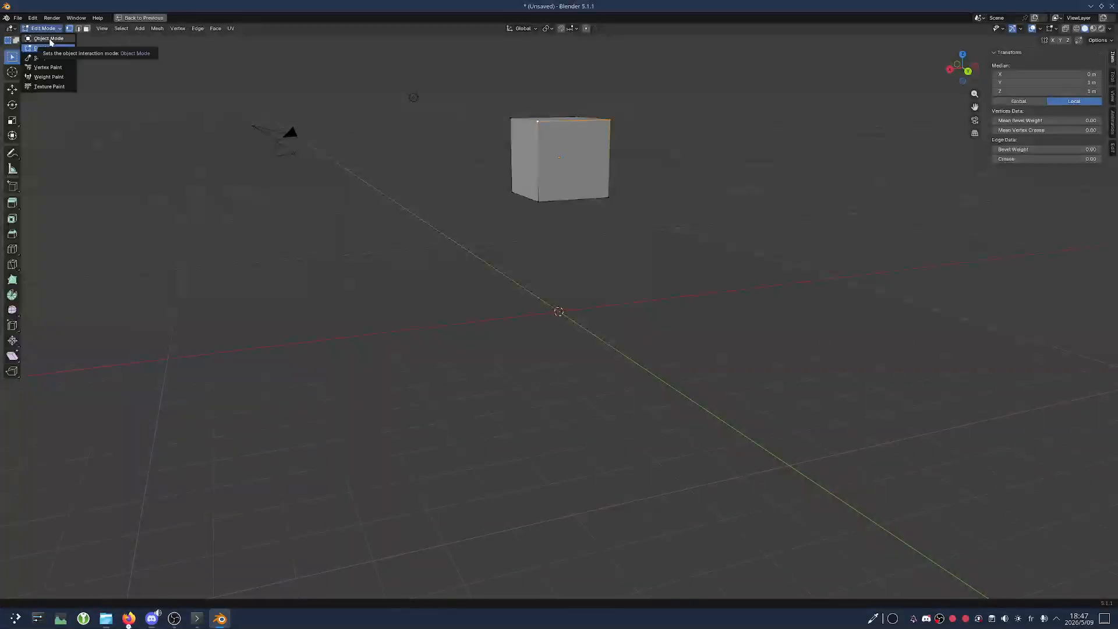
pyautogui.click(48, 29)
pyautogui.click(49, 30)
pyautogui.click(49, 31)
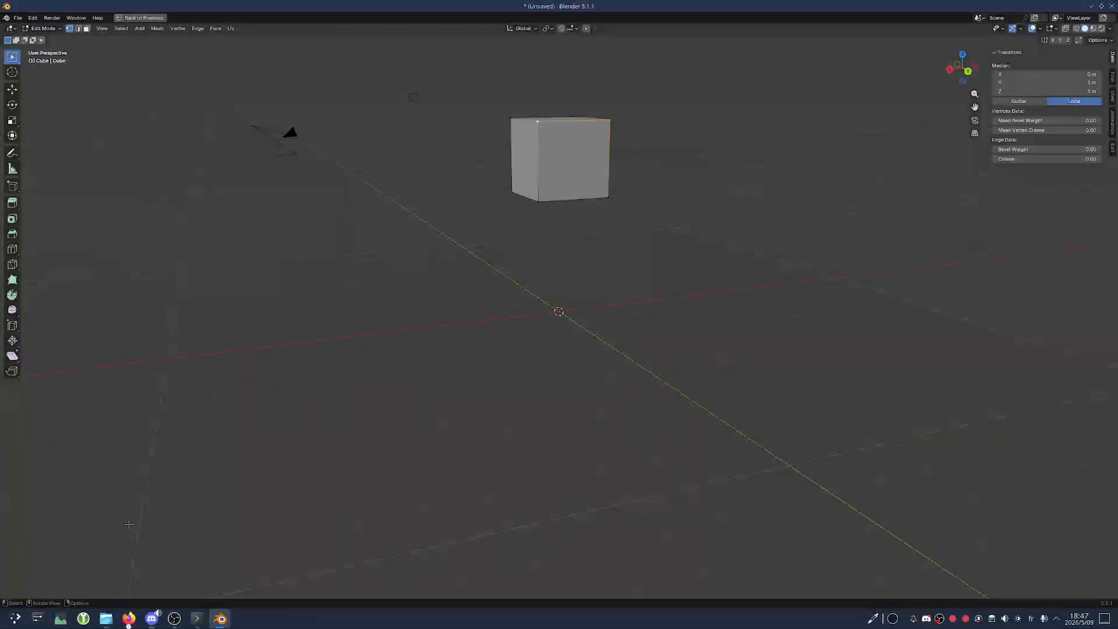
pyautogui.moveTo(404, 427); pyautogui.dragTo(172, 482, button='middle')
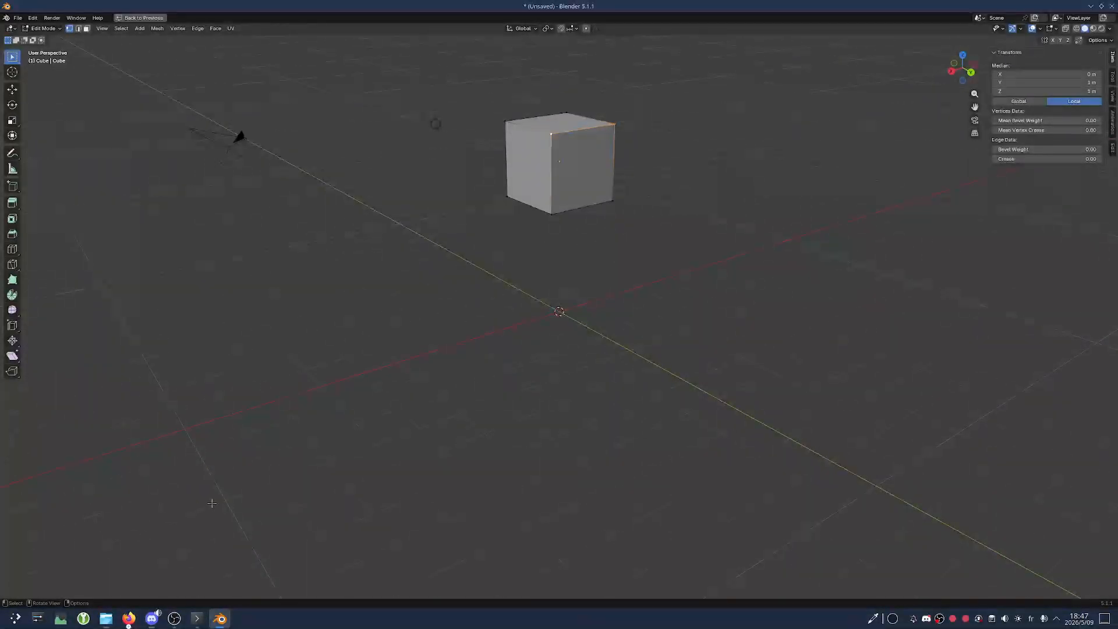
pyautogui.click(50, 27)
pyautogui.click(44, 33)
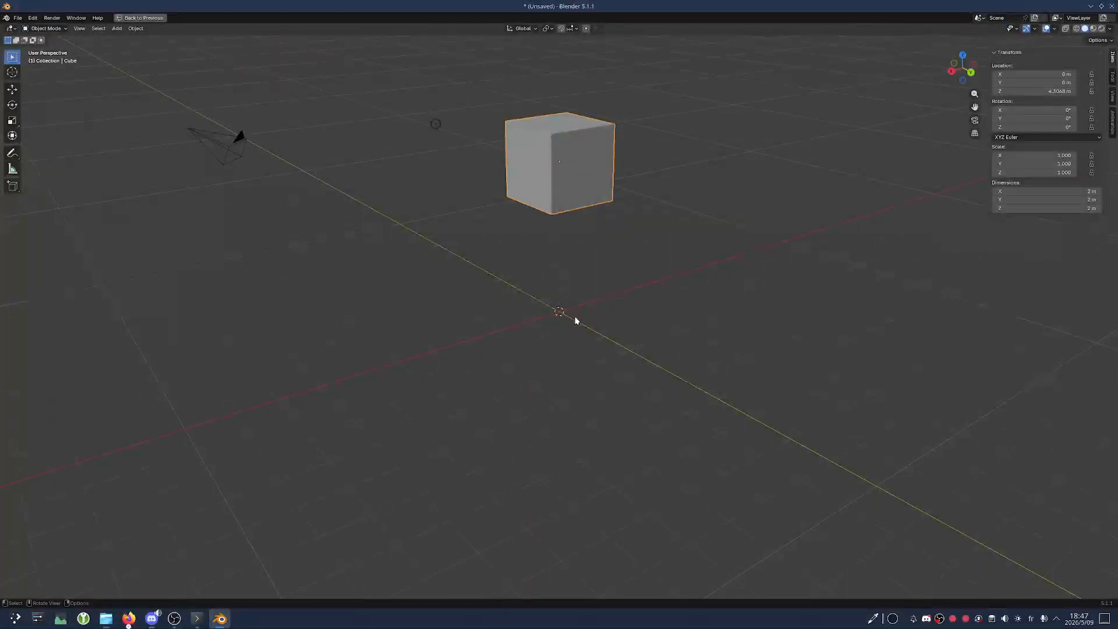
# Move the cube down along the Z axis, set the Z move to -3 m, and deselect the cube
pyautogui.press('g')
pyautogui.press('z')
pyautogui.click(579, 436)
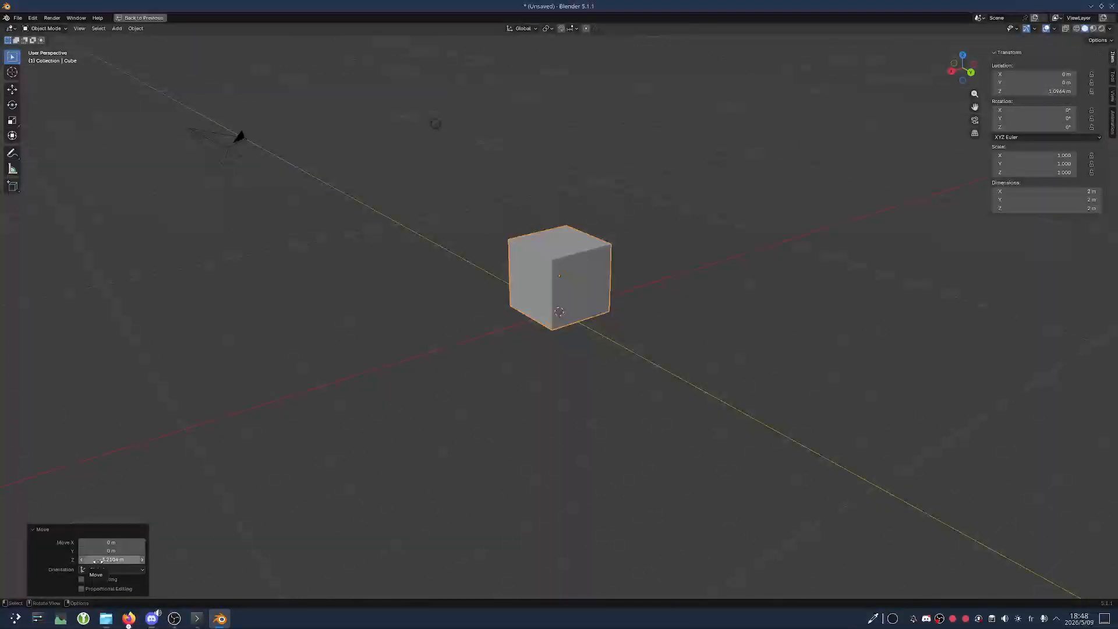
pyautogui.moveTo(94, 559); pyautogui.dragTo(92, 560)
pyautogui.keyDown('ctrl'); pyautogui.moveTo(92, 560); pyautogui.dragTo(98, 560); pyautogui.keyUp('ctrl')
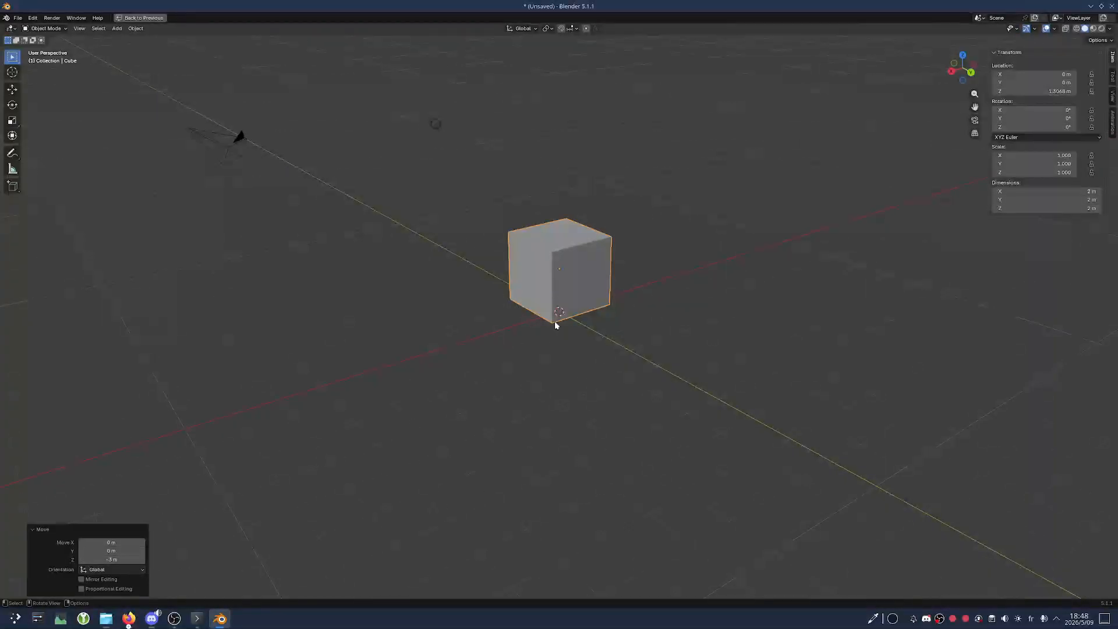
pyautogui.moveTo(556, 324); pyautogui.dragTo(523, 356, button='middle')
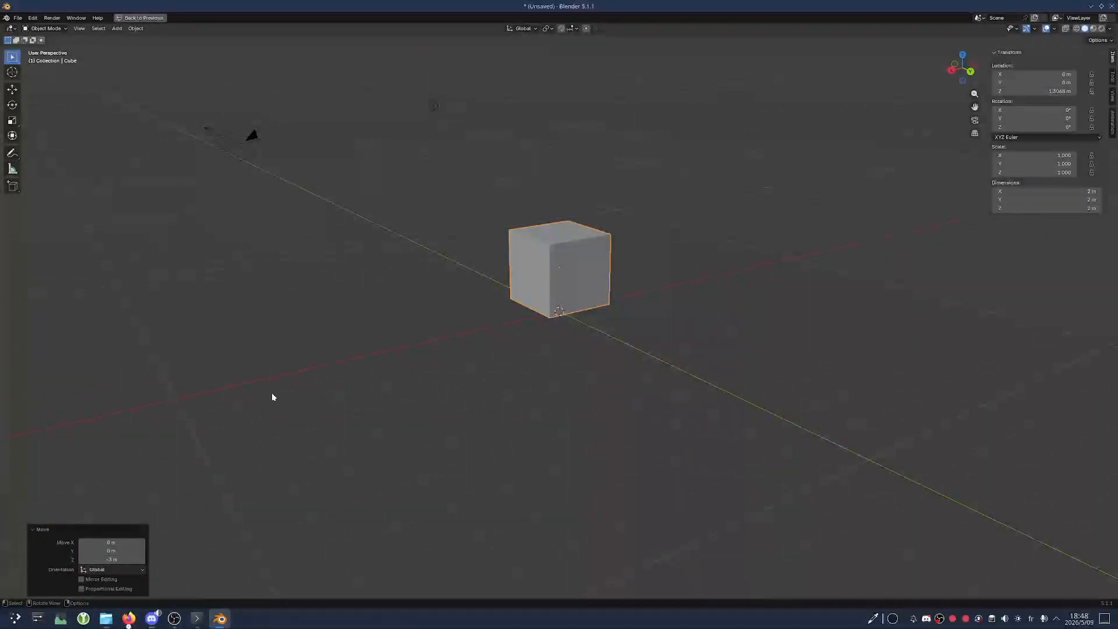
pyautogui.click(266, 363)
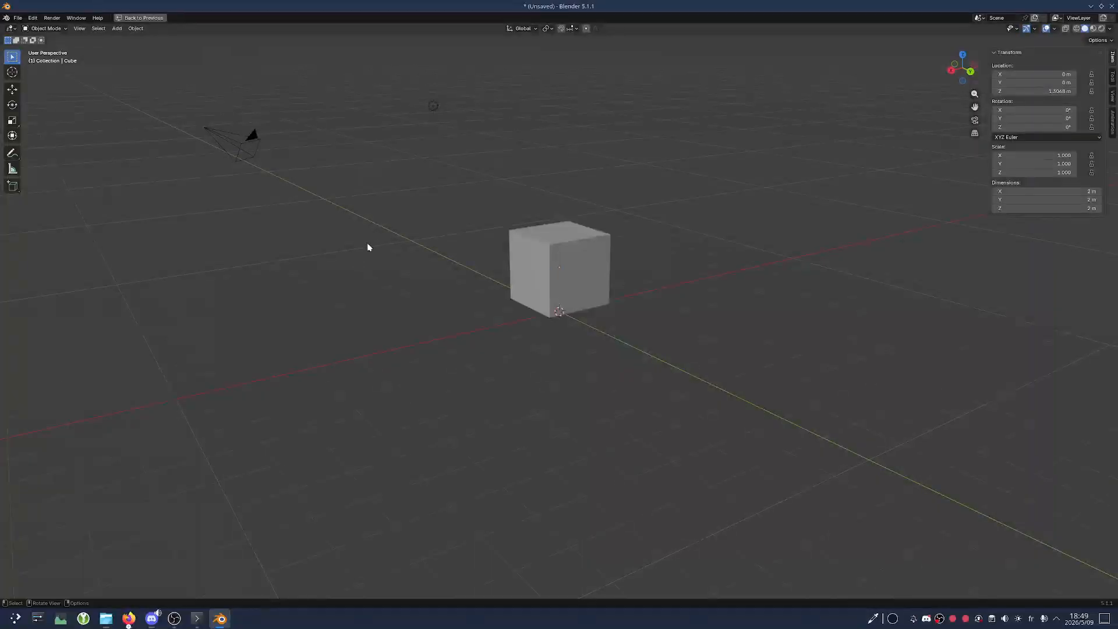
# Toggle the 3D viewport between its maximized state and the full Layout workspace, ending with the full layout
pyautogui.hotkey('ctrl', 'space')
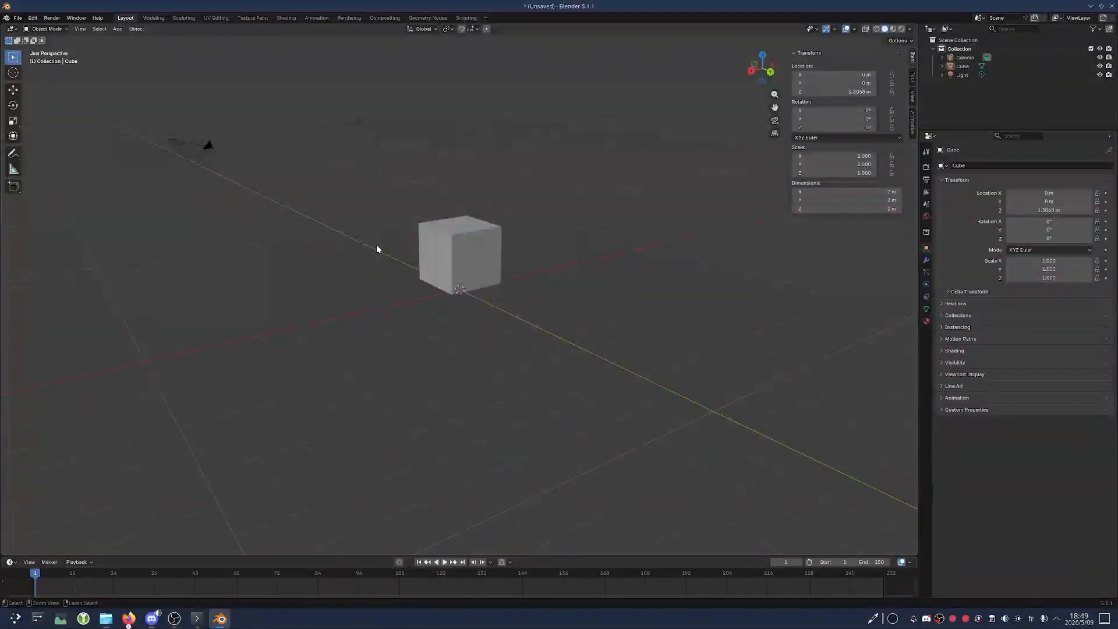
pyautogui.hotkey('ctrl', 'space')
pyautogui.hotkey('ctrl', 'space')
pyautogui.hotkey('ctrl', 'space')
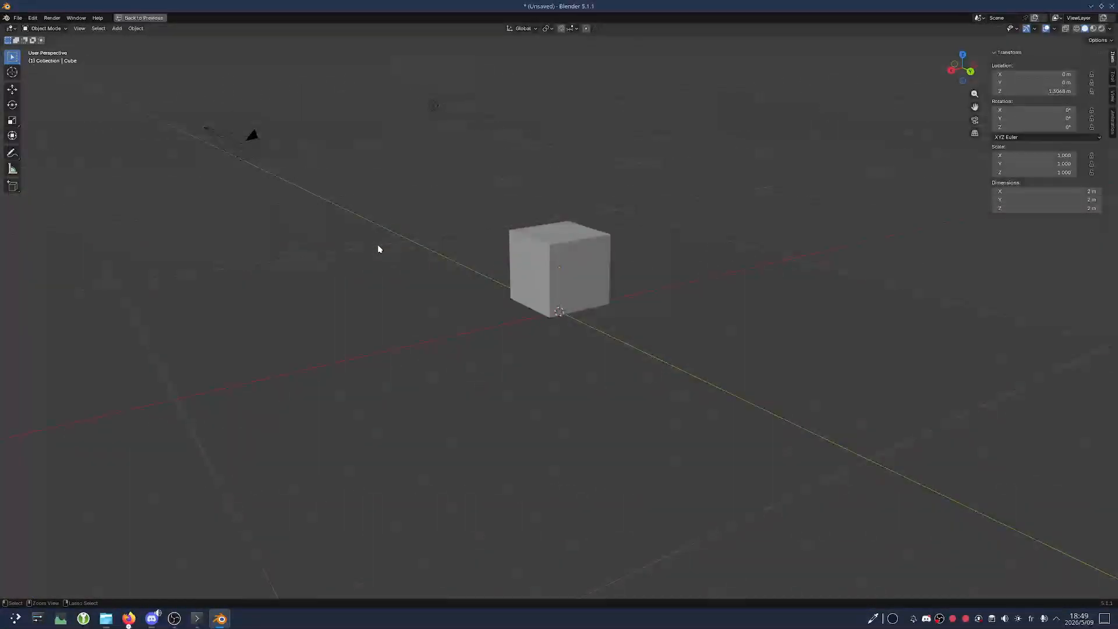
pyautogui.hotkey('ctrl', 'space')
pyautogui.hotkey('ctrl', 'space')
pyautogui.hotkey('ctrl', 'space')
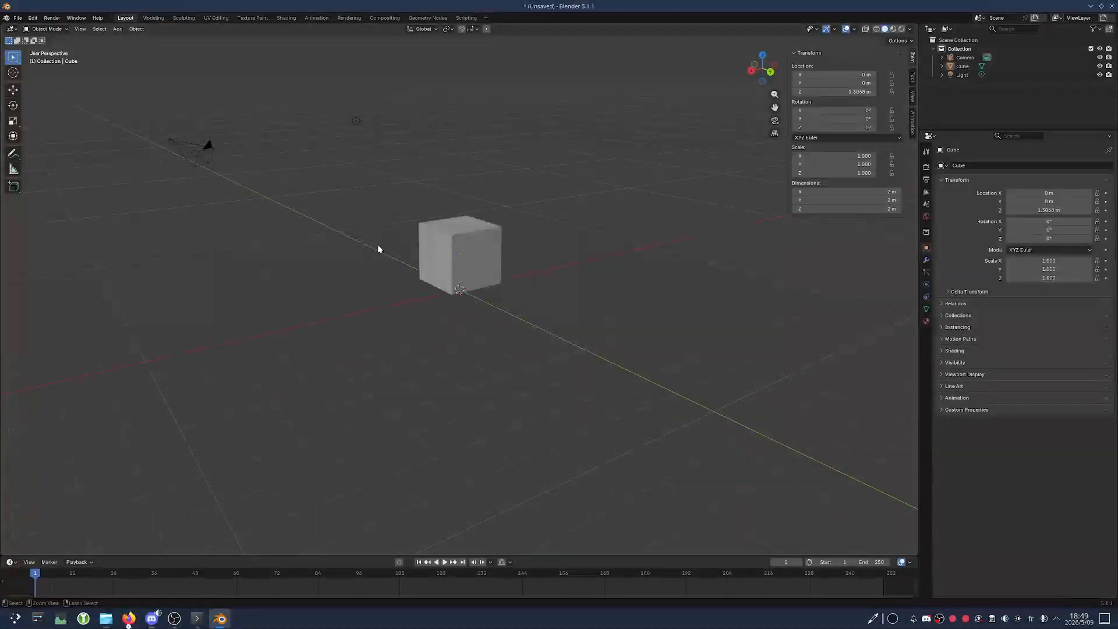
pyautogui.hotkey('ctrl', 'space')
pyautogui.hotkey('ctrl', 'space')
# Look at the presentation slide titled "The basics", and switch back to Blender
pyautogui.hotkey('alt', 'Tab')
pyautogui.press('super')
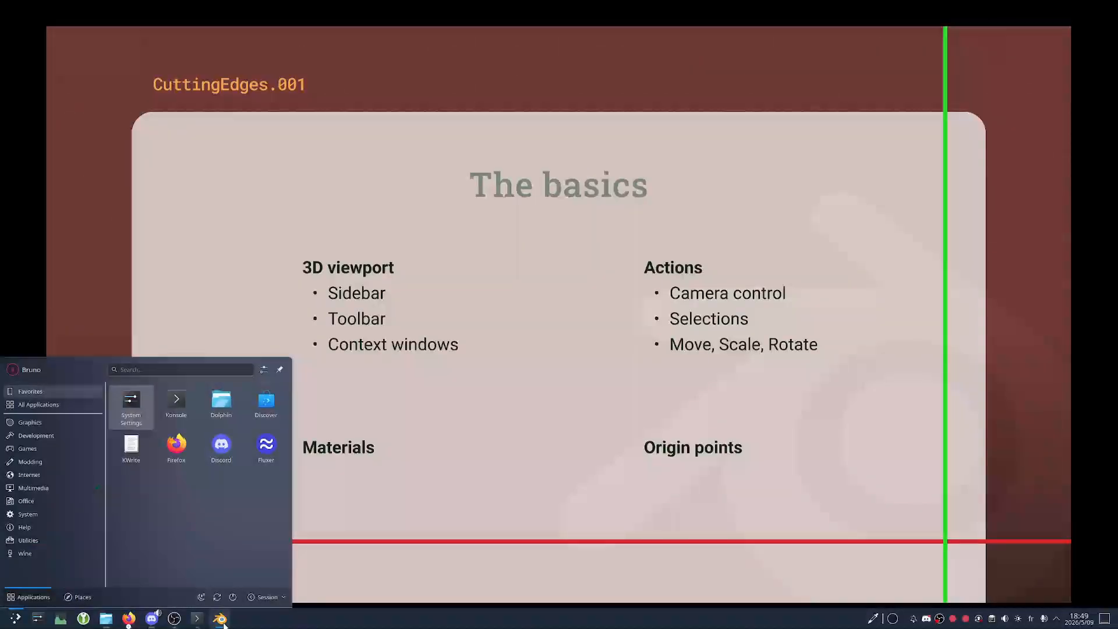
pyautogui.click(222, 621)
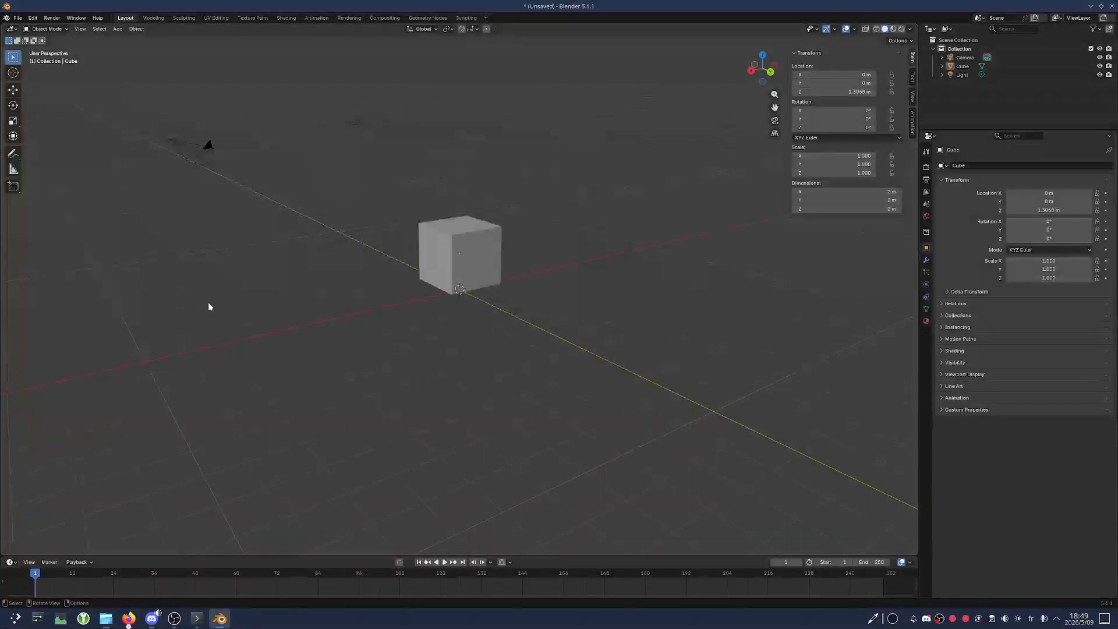
# Try selecting the camera object directly and with a box selection, clearing the selection each time
pyautogui.moveTo(209, 306); pyautogui.dragTo(332, 234, button='middle')
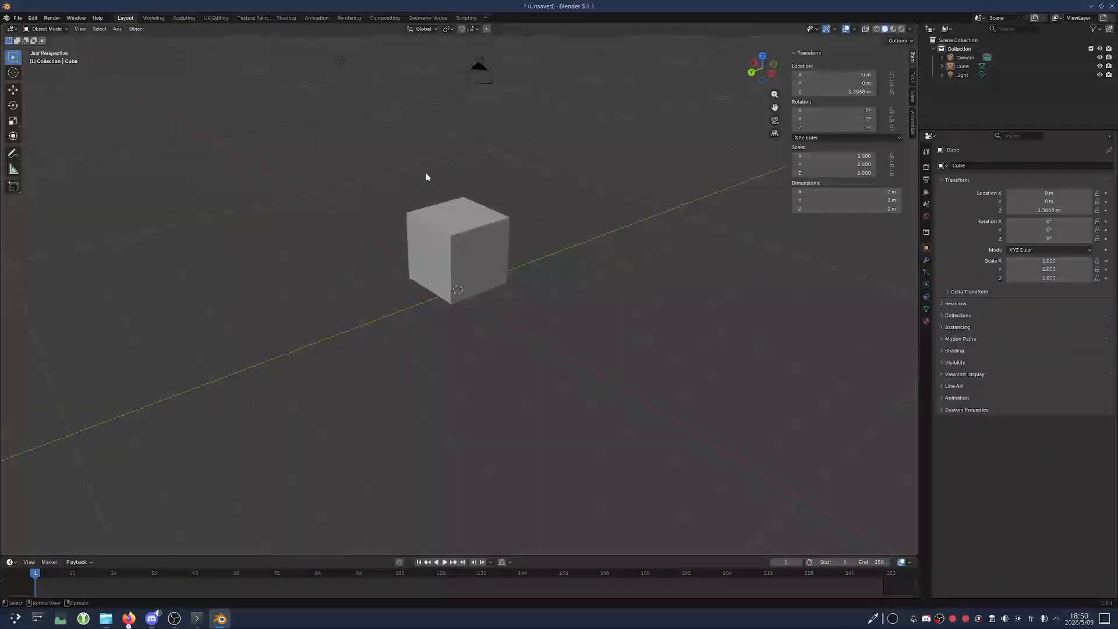
pyautogui.scroll(2, 426, 177)
pyautogui.scroll(-2, 262, 197)
pyautogui.moveTo(262, 197); pyautogui.dragTo(334, 187, button='middle')
pyautogui.scroll(2, 335, 193)
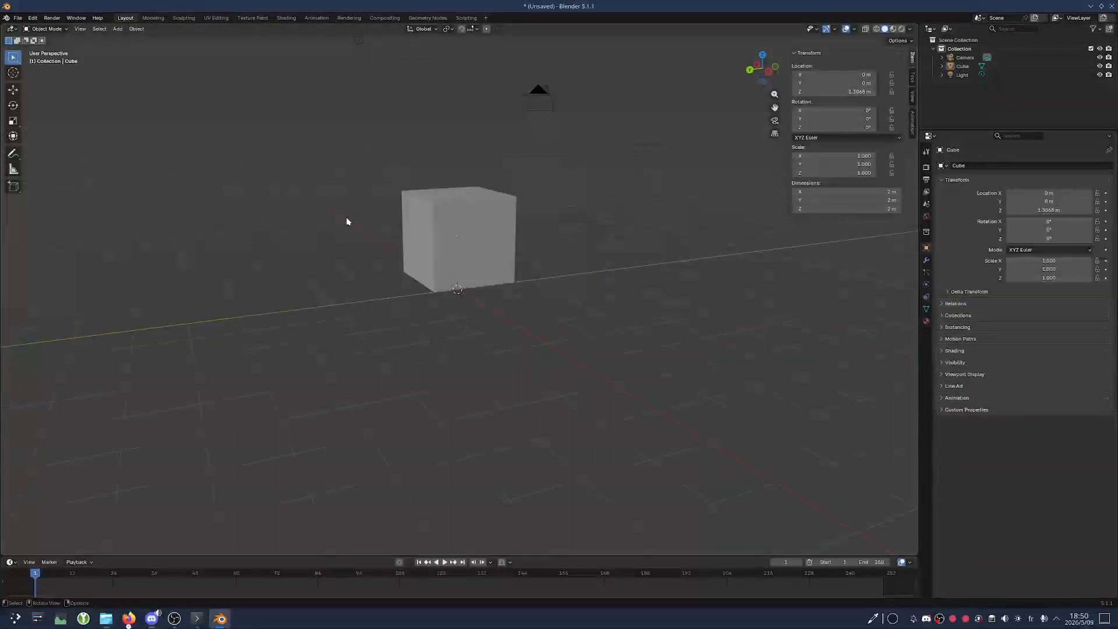
pyautogui.moveTo(346, 221); pyautogui.dragTo(344, 219, button='middle')
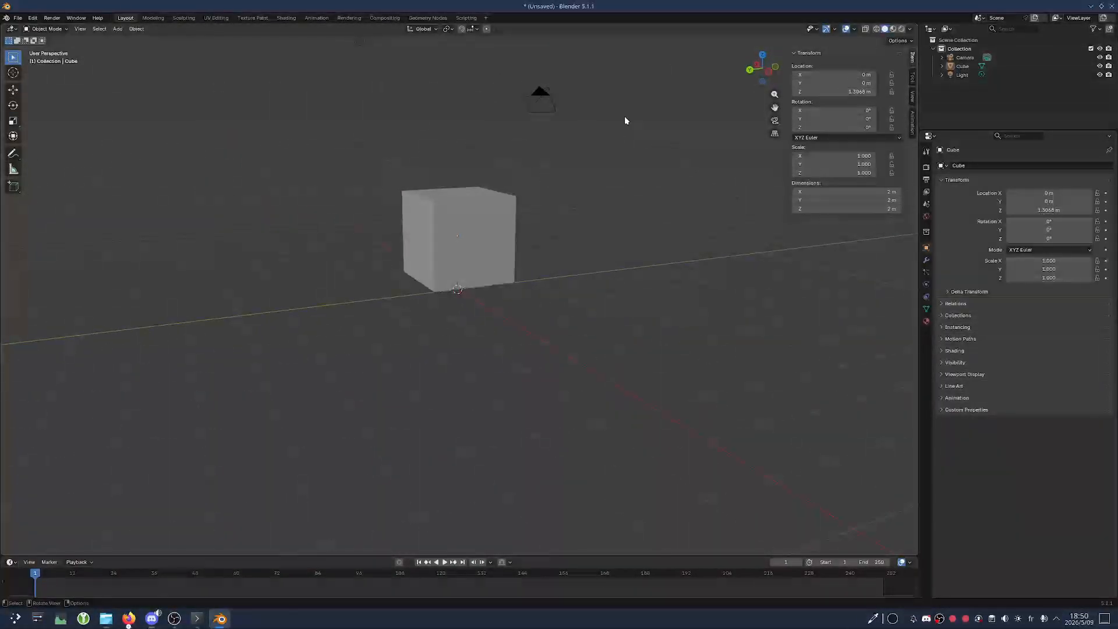
pyautogui.click(534, 95)
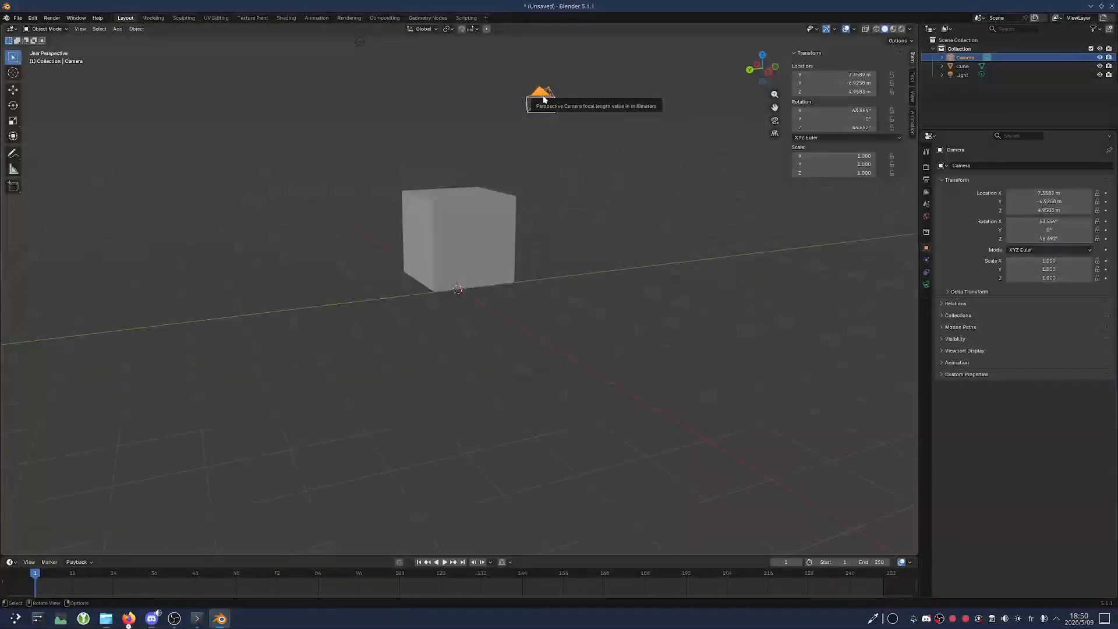
pyautogui.click(606, 214)
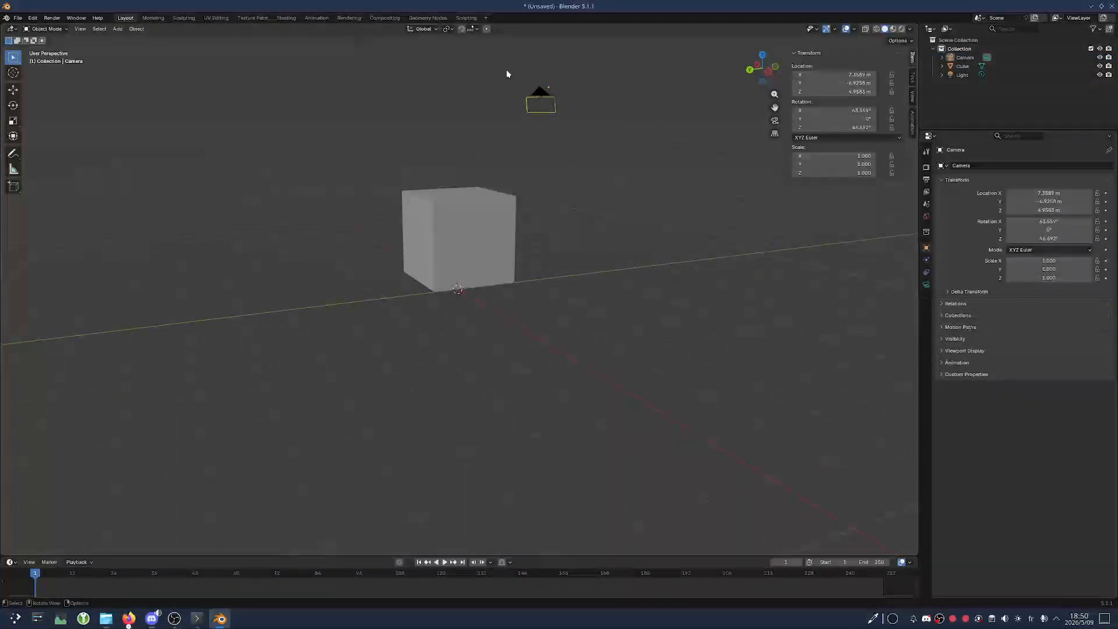
pyautogui.moveTo(515, 76); pyautogui.dragTo(630, 153)
pyautogui.click(628, 167)
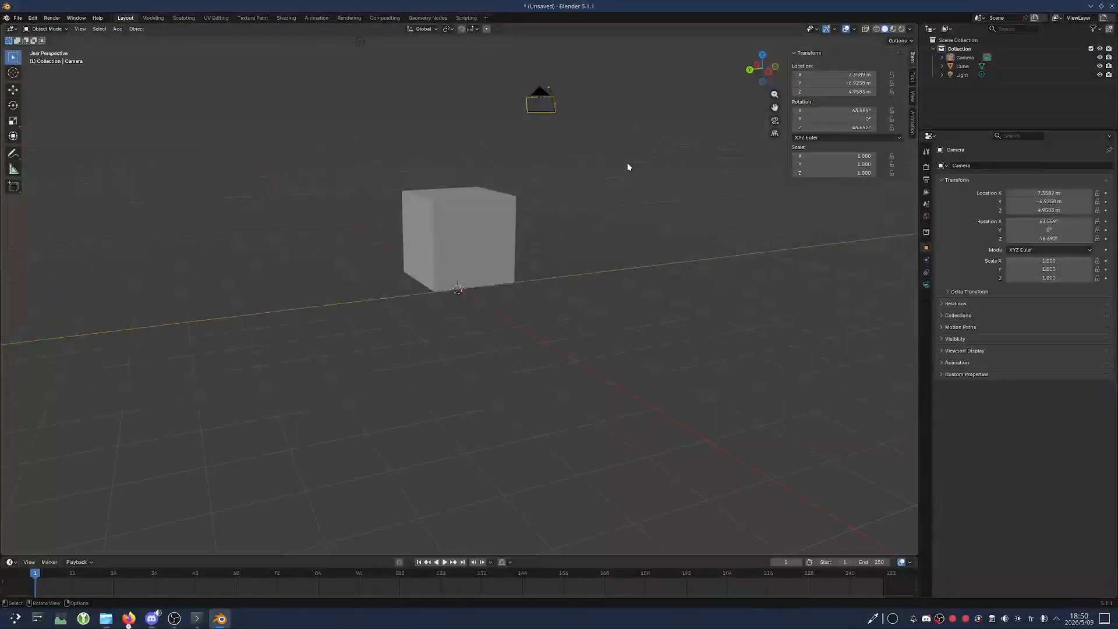
# Examine the scene from several angles and in the left, back, bottom and right orthographic views
pyautogui.moveTo(567, 208); pyautogui.dragTo(492, 238, button='middle')
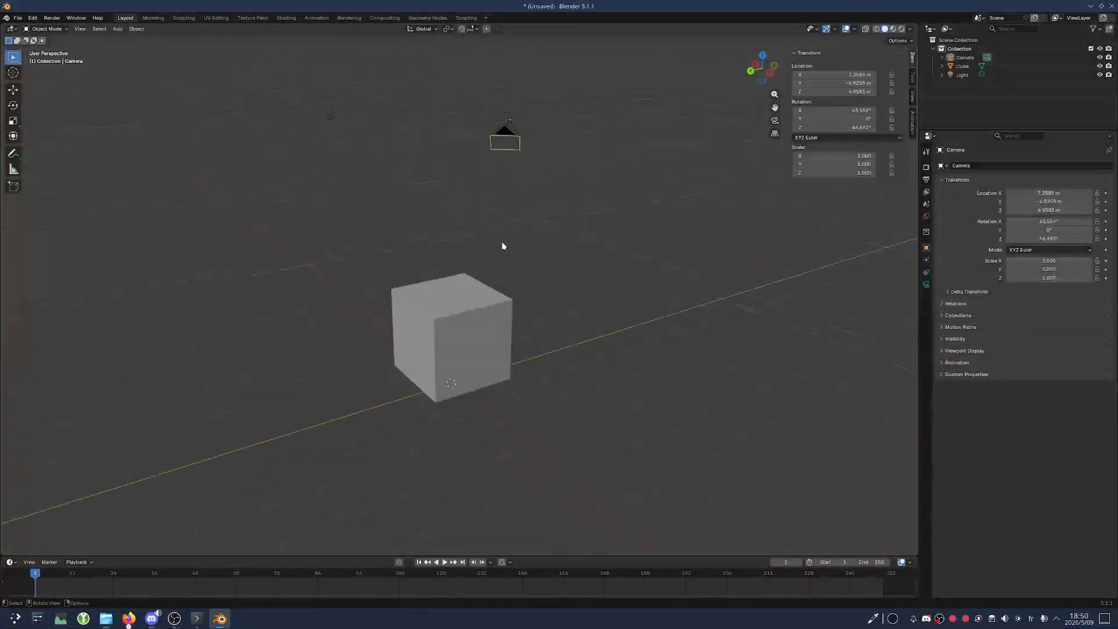
pyautogui.moveTo(609, 260)
pyautogui.mouseDown(button='middle')
pyautogui.moveTo(515, 261)
pyautogui.moveTo(717, 245)
pyautogui.moveTo(390, 260)
pyautogui.moveTo(699, 247)
pyautogui.moveTo(569, 250)
pyautogui.moveTo(618, 249)
pyautogui.moveTo(622, 259)
pyautogui.mouseUp(button='middle')
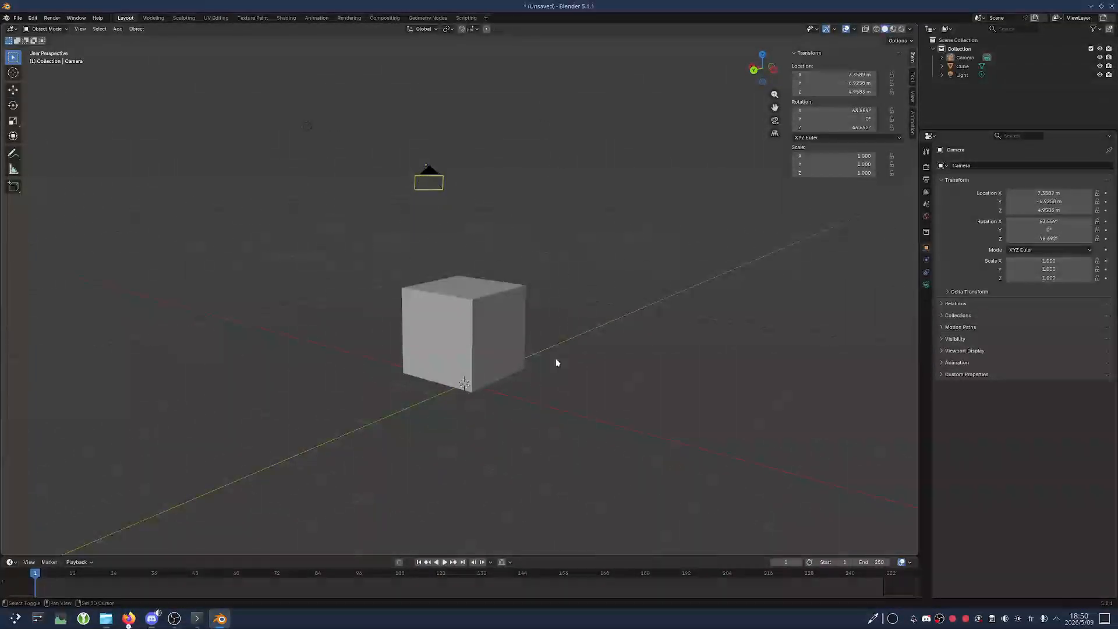
pyautogui.moveTo(557, 364); pyautogui.dragTo(521, 226, button='middle')
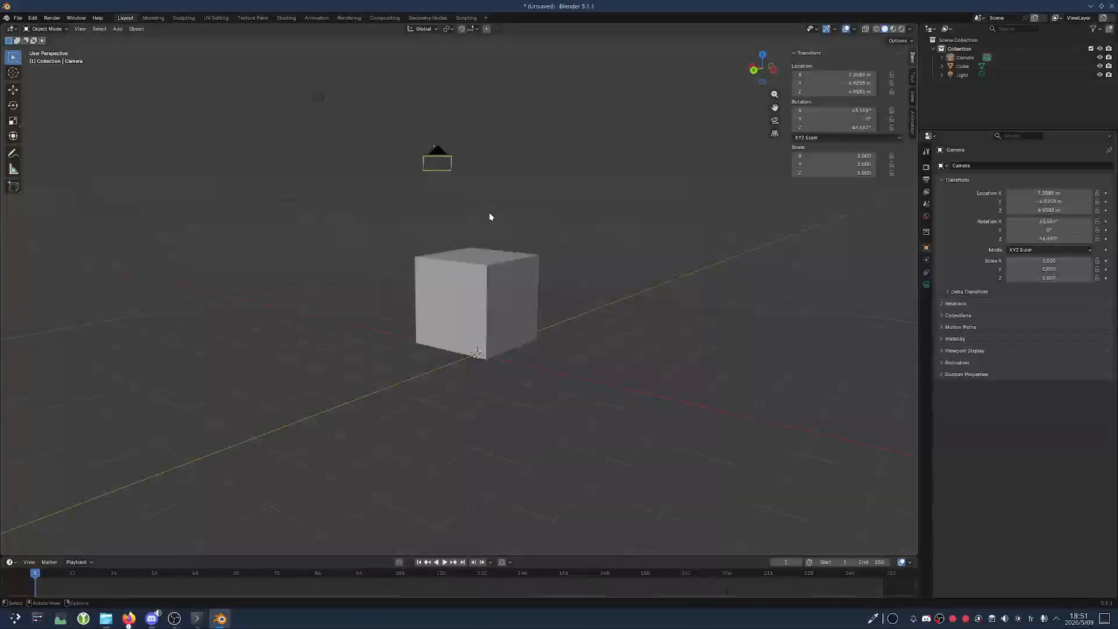
pyautogui.moveTo(495, 211)
pyautogui.mouseDown(button='middle')
pyautogui.moveTo(494, 157)
pyautogui.moveTo(517, 274)
pyautogui.moveTo(504, 254)
pyautogui.moveTo(503, 146)
pyautogui.moveTo(532, 309)
pyautogui.moveTo(511, 194)
pyautogui.moveTo(520, 279)
pyautogui.moveTo(497, 180)
pyautogui.moveTo(504, 207)
pyautogui.mouseUp(button='middle')
pyautogui.press('ctrl+KP_3')
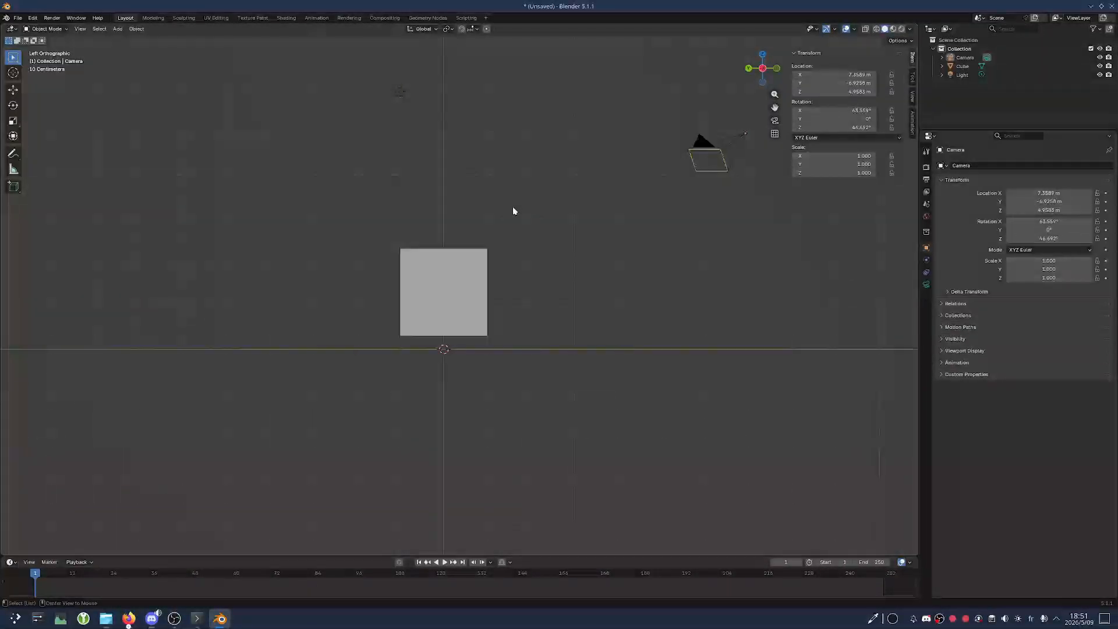
pyautogui.press('ctrl+KP_1')
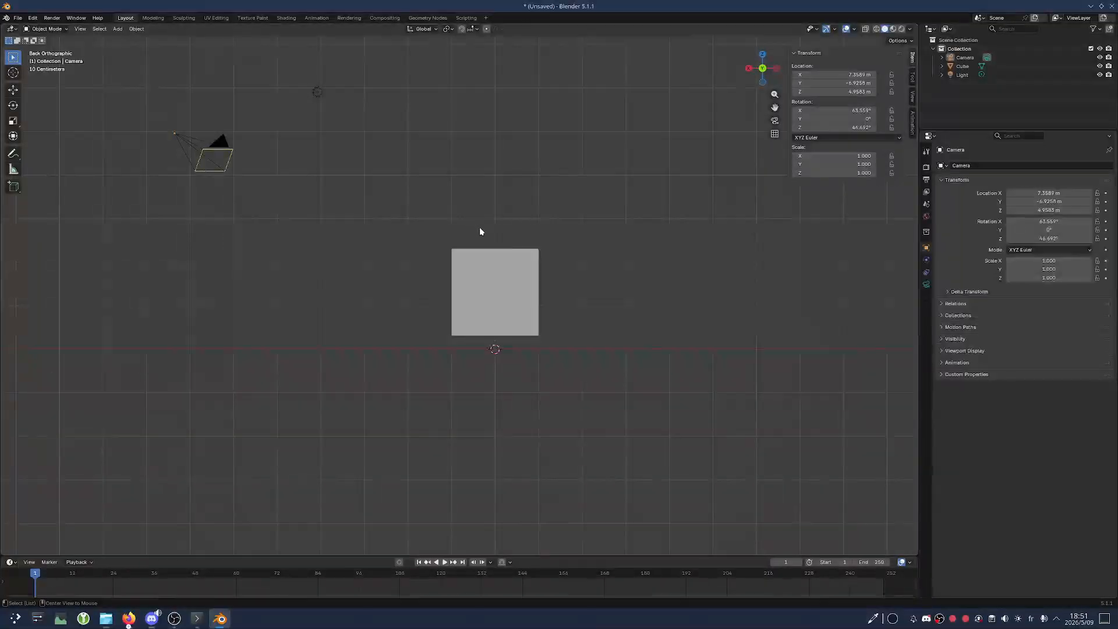
pyautogui.press('ctrl+KP_7')
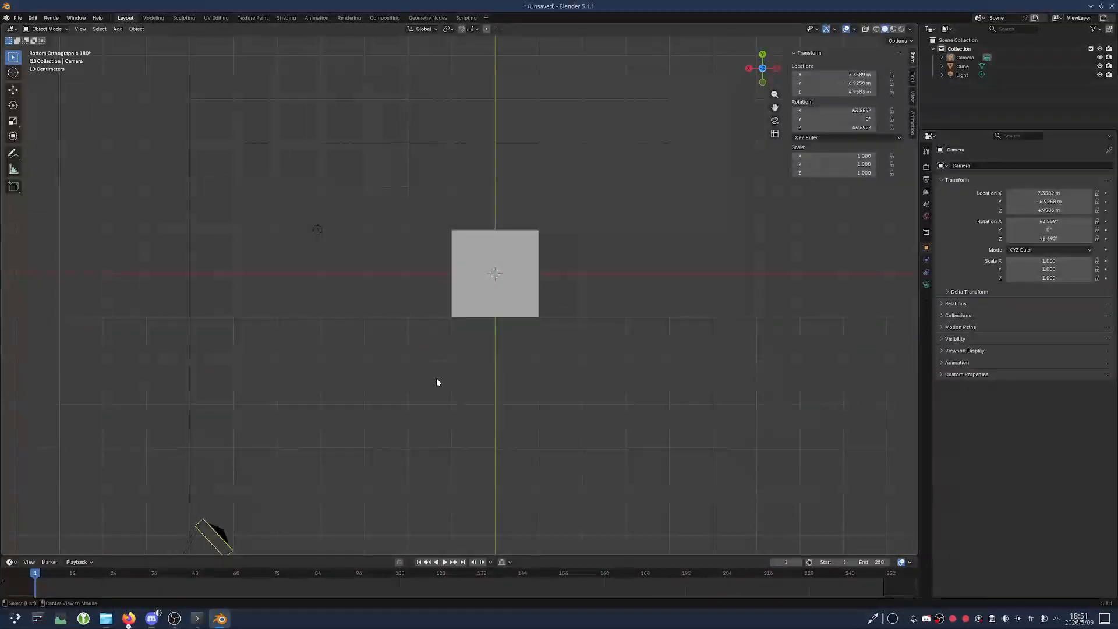
pyautogui.press('ctrl+KP_1')
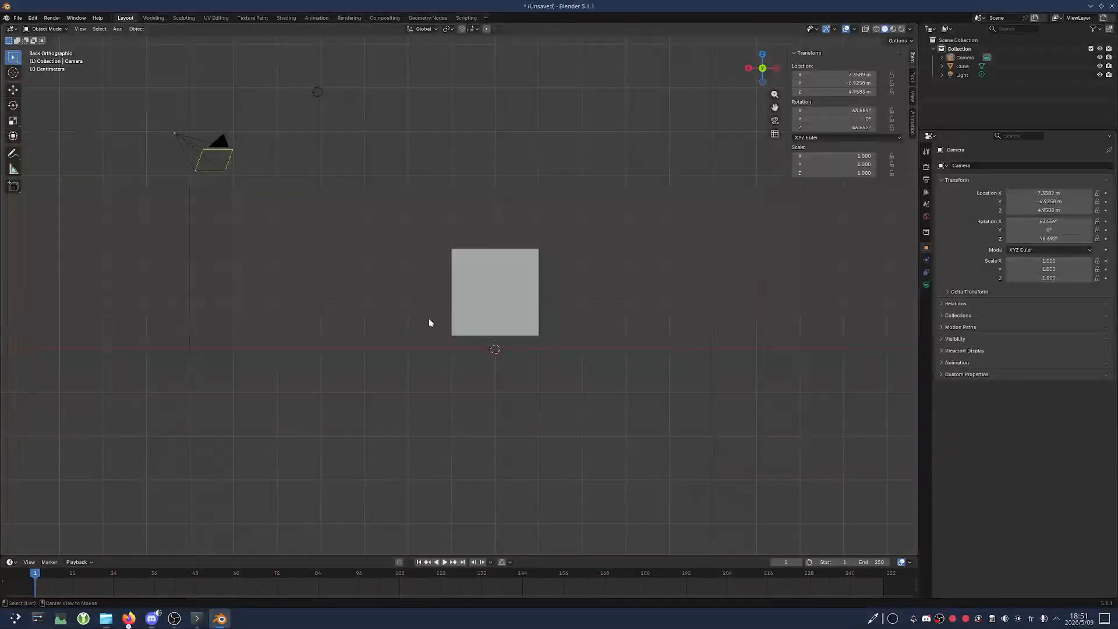
pyautogui.press('KP_4')
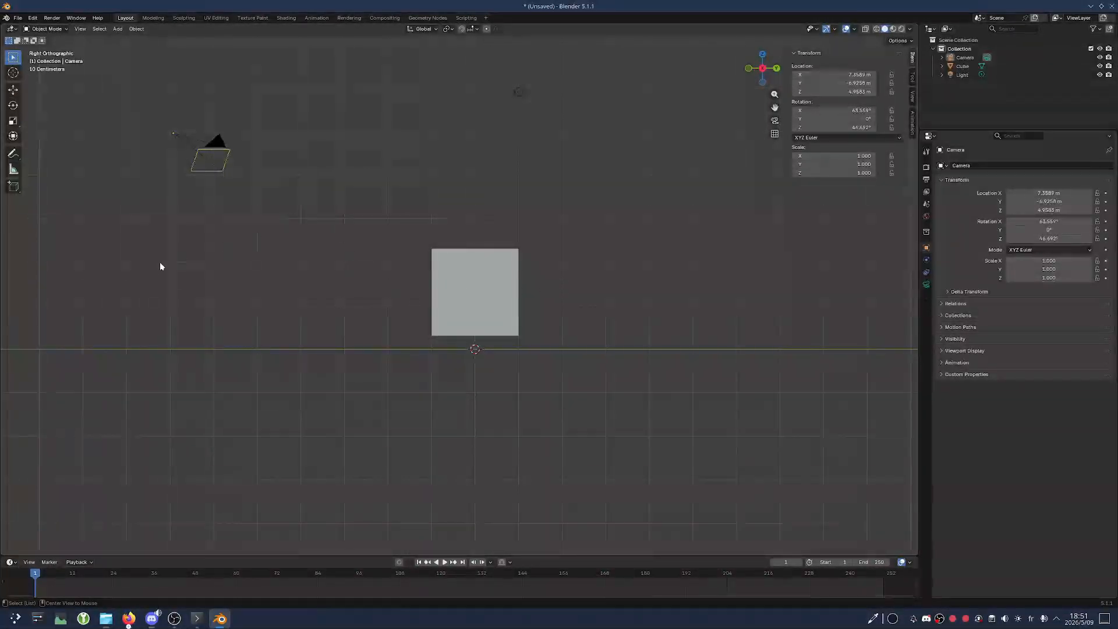
# Orbit from the orthographic view back to a free perspective and view the scene near and far
pyautogui.moveTo(399, 192); pyautogui.dragTo(466, 349, button='middle')
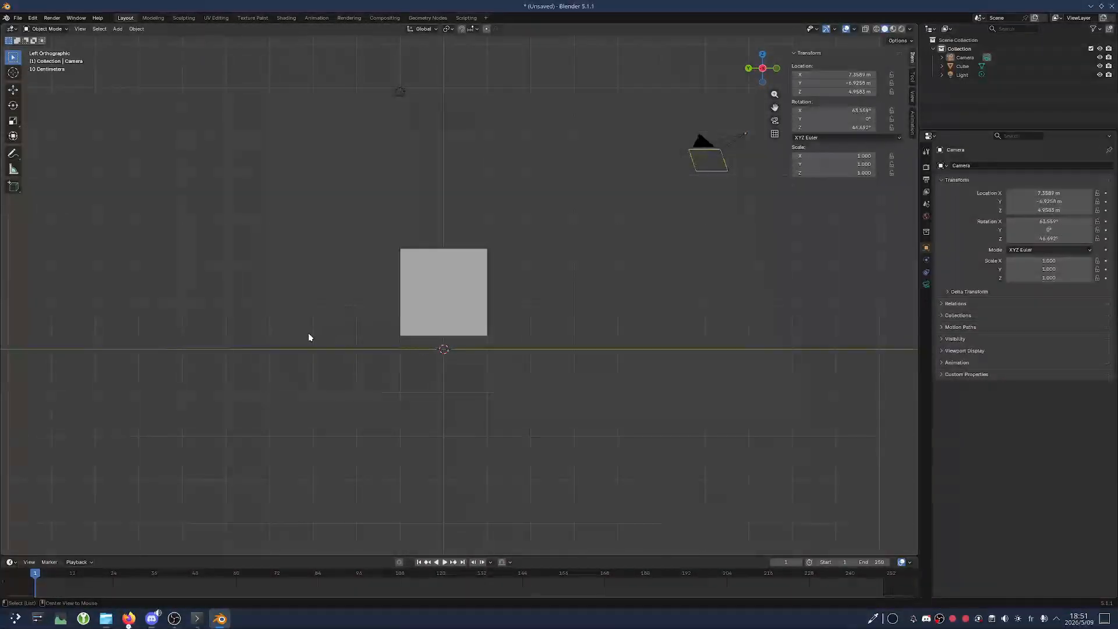
pyautogui.keyDown('alt'); pyautogui.moveTo(351, 260); pyautogui.dragTo(410, 288, button='middle'); pyautogui.keyUp('alt')
pyautogui.keyDown('alt'); pyautogui.moveTo(292, 284); pyautogui.dragTo(444, 274, button='middle'); pyautogui.keyUp('alt')
pyautogui.scroll(1, 444, 280)
pyautogui.scroll(-2, 442, 278)
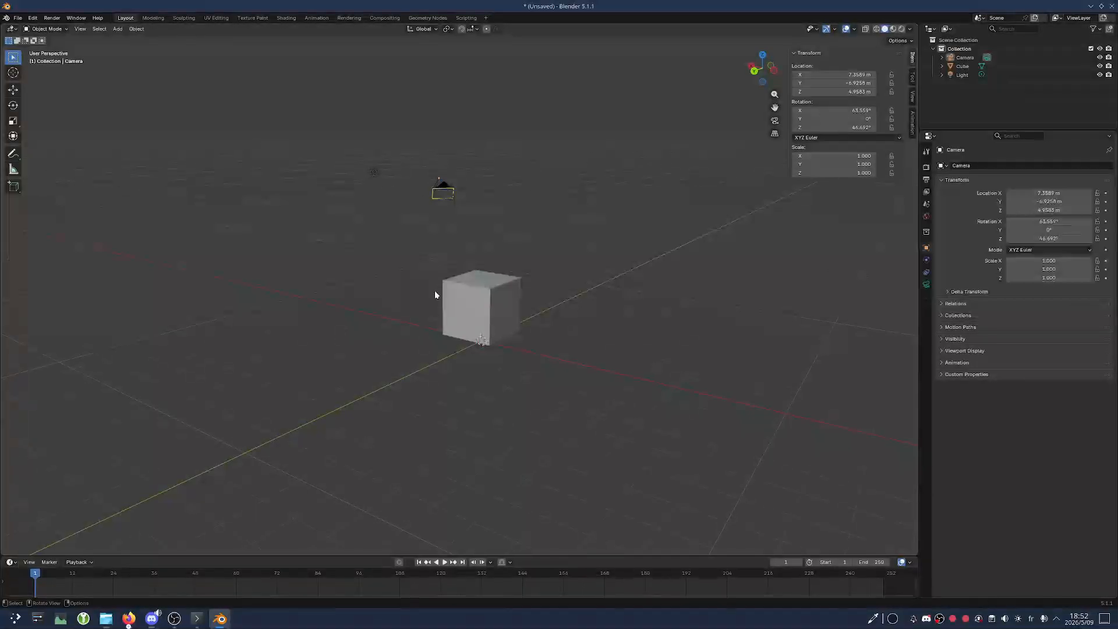
pyautogui.hotkey('shift', 'c')
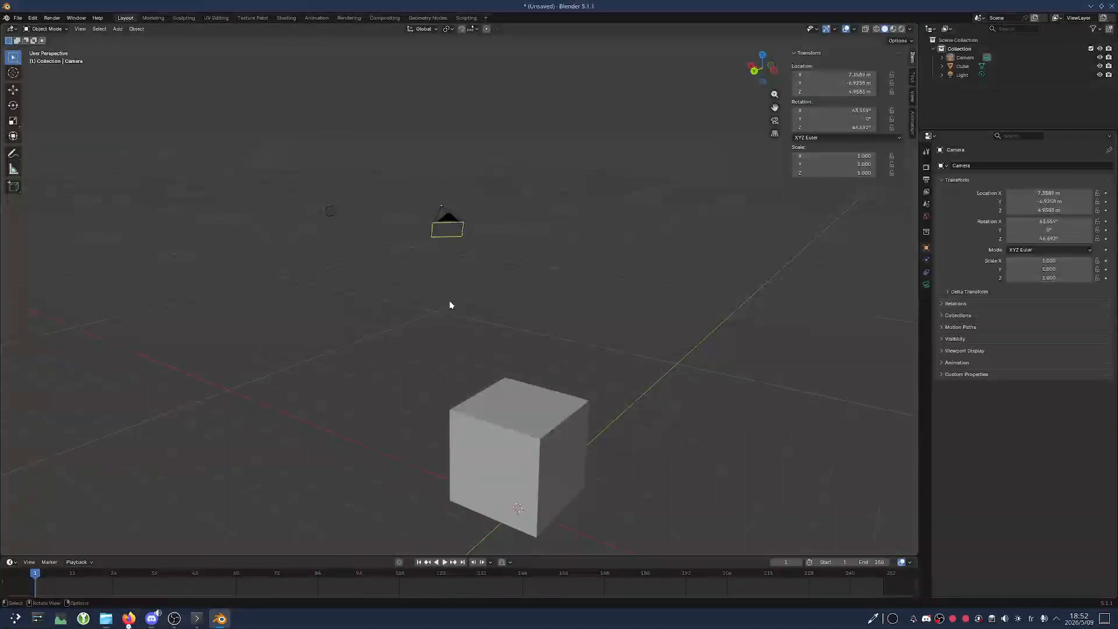
pyautogui.scroll(-6, 449, 304)
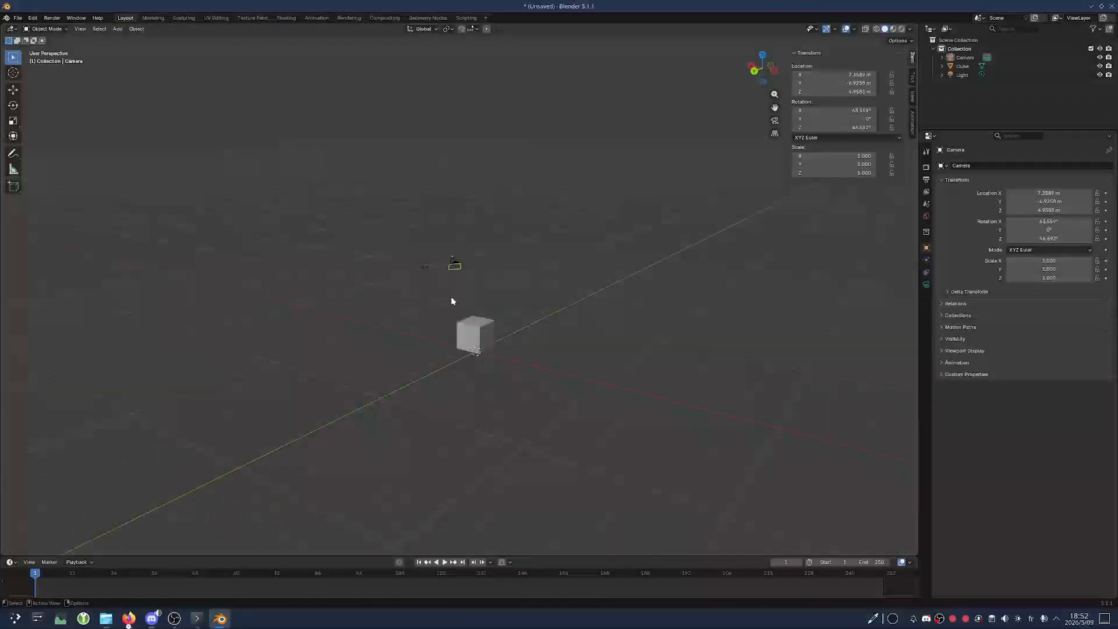
# Move the view away from the objects, and bring the whole scene back by framing all objects
pyautogui.moveTo(450, 304); pyautogui.dragTo(64, 227, button='middle')
pyautogui.scroll(4, 503, 322)
pyautogui.scroll(-3, 536, 307)
pyautogui.keyDown('shift'); pyautogui.moveTo(548, 320); pyautogui.dragTo(297, 286, button='middle'); pyautogui.keyUp('shift')
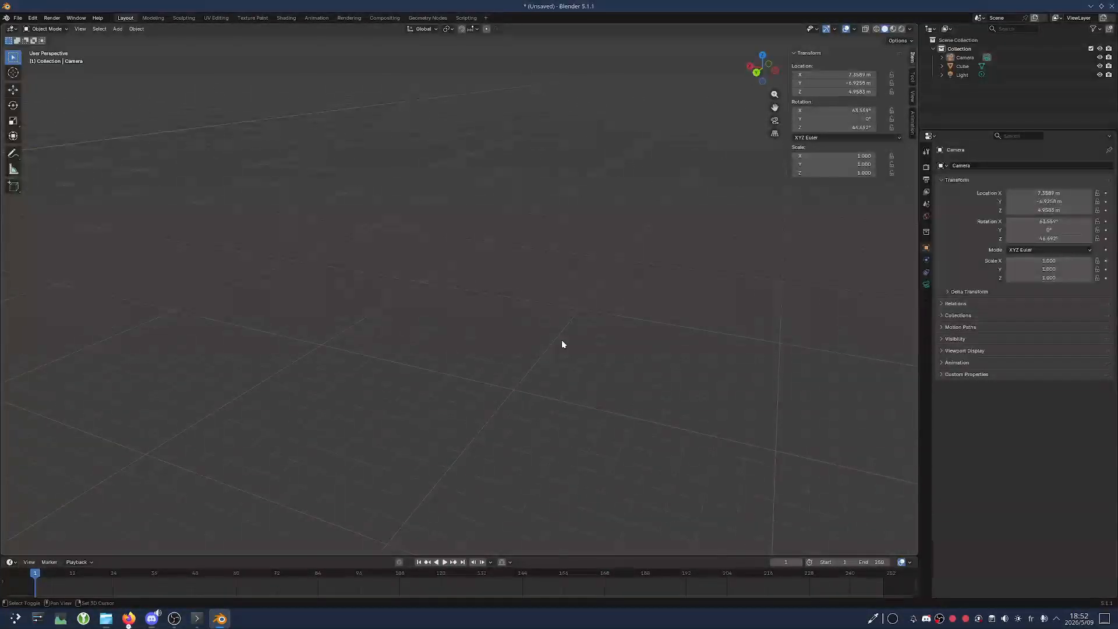
pyautogui.press('Home')
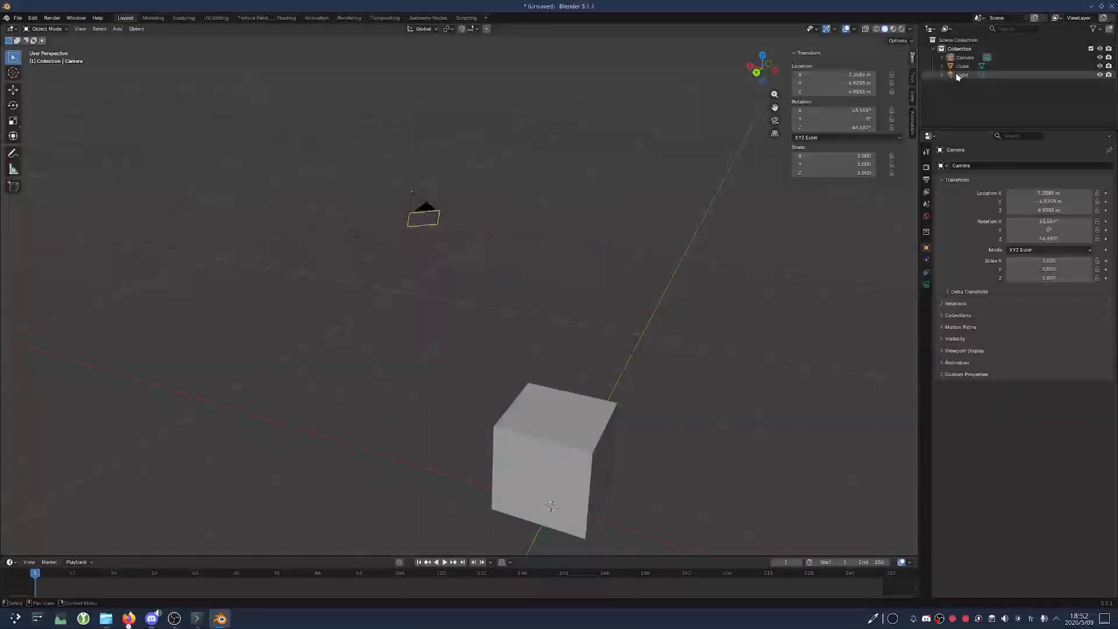
# Hide the camera and the light in the viewport, and frame all the objects that are still shown
pyautogui.click(1099, 57)
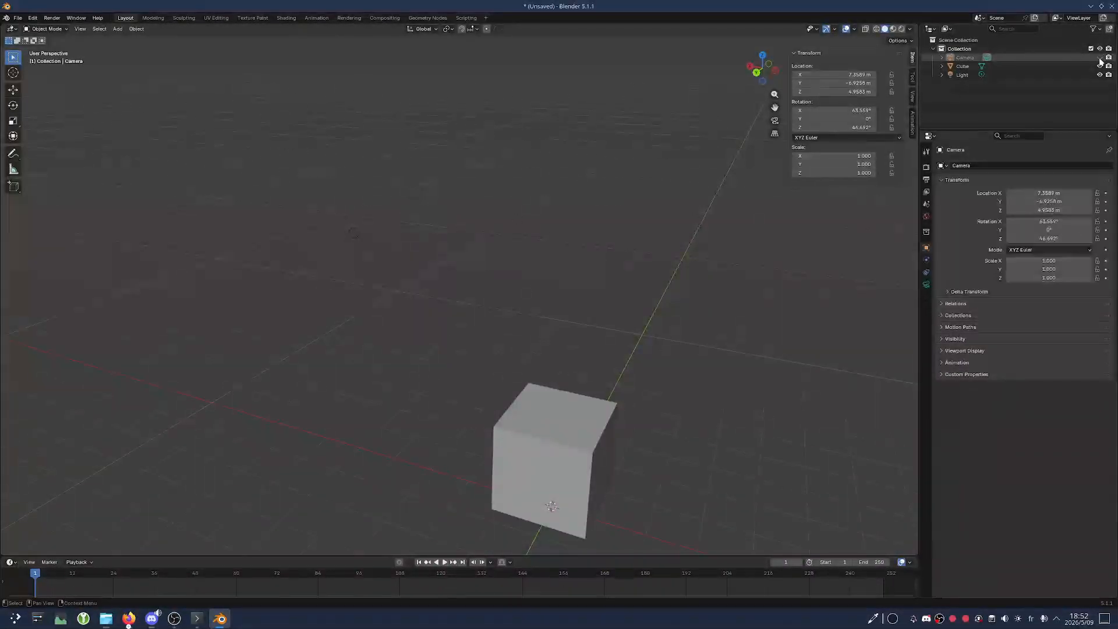
pyautogui.click(1100, 74)
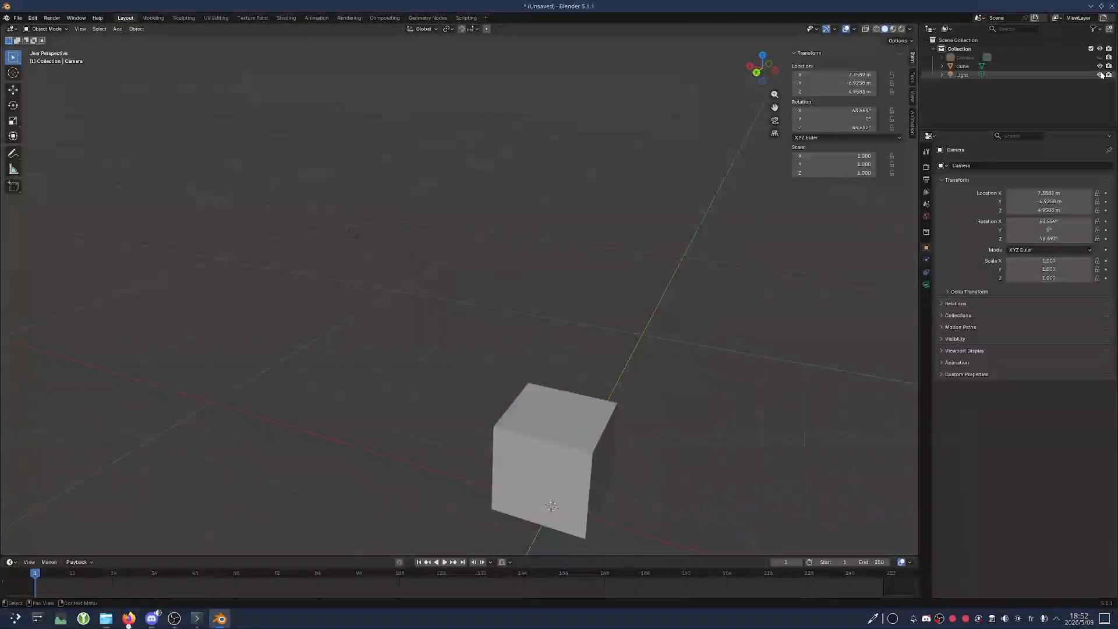
pyautogui.click(537, 413)
pyautogui.scroll(-5, 527, 308)
pyautogui.scroll(5, 709, 342)
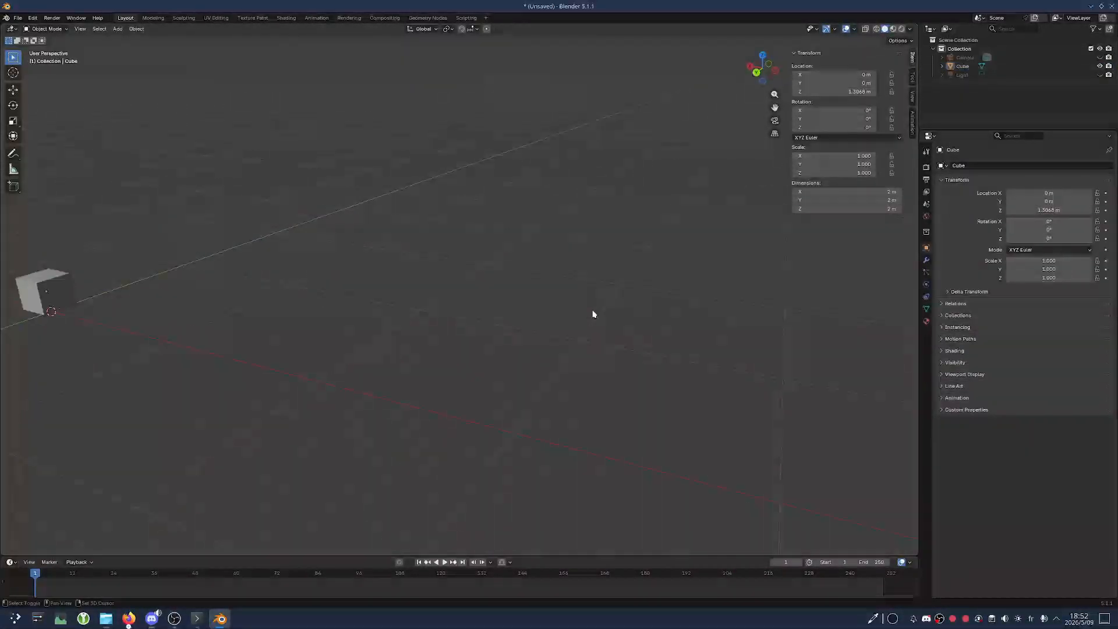
pyautogui.hotkey('shift', 'c')
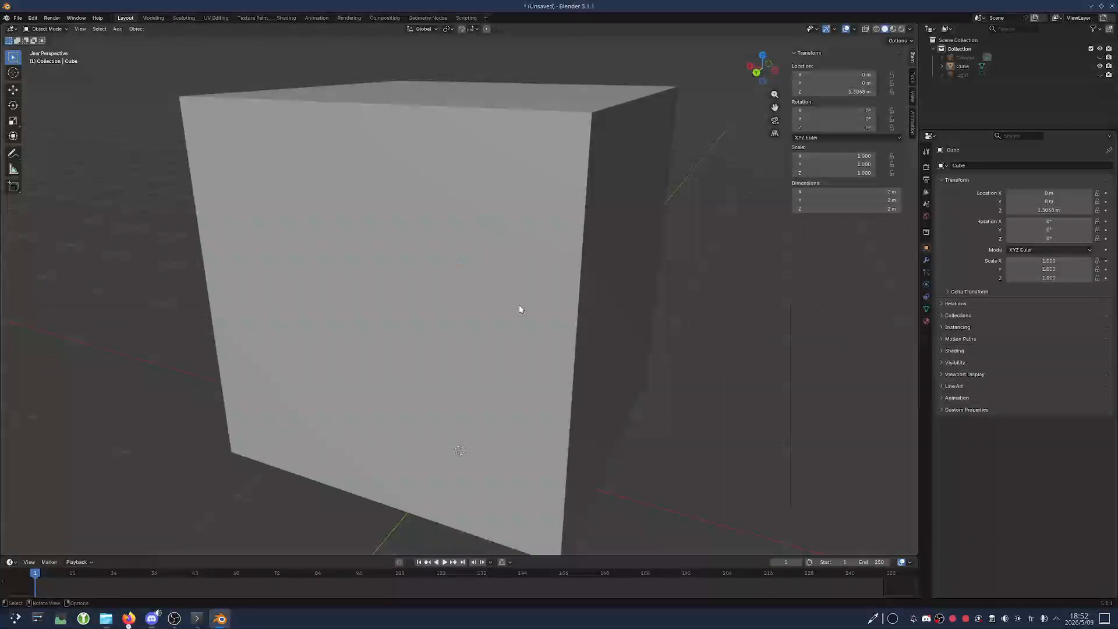
pyautogui.scroll(-2, 520, 309)
pyautogui.scroll(-4, 520, 309)
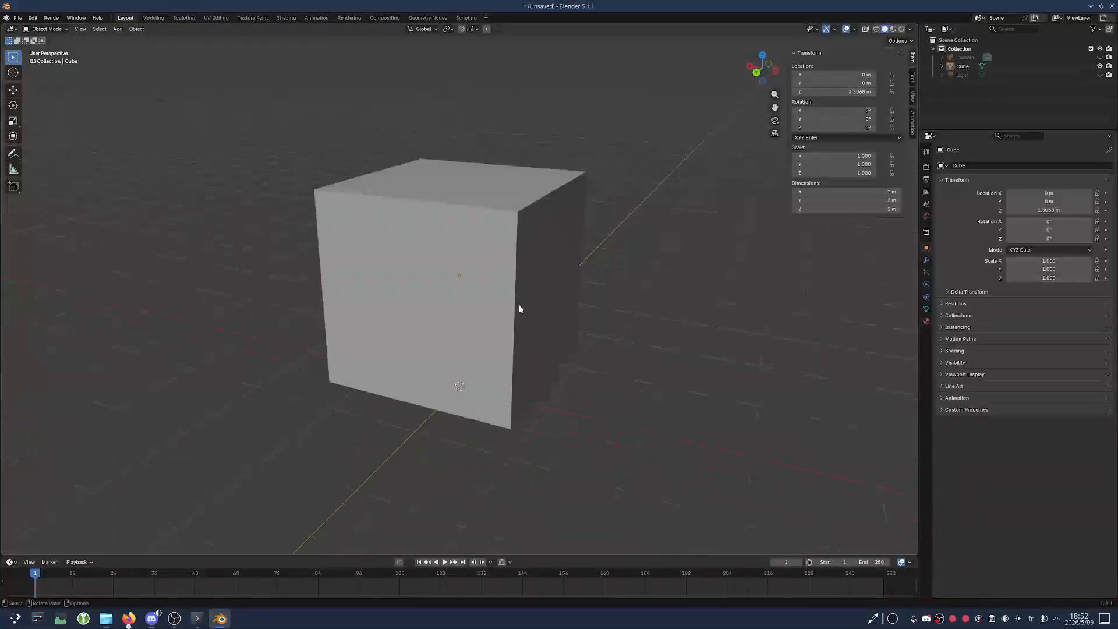
pyautogui.scroll(-2, 520, 309)
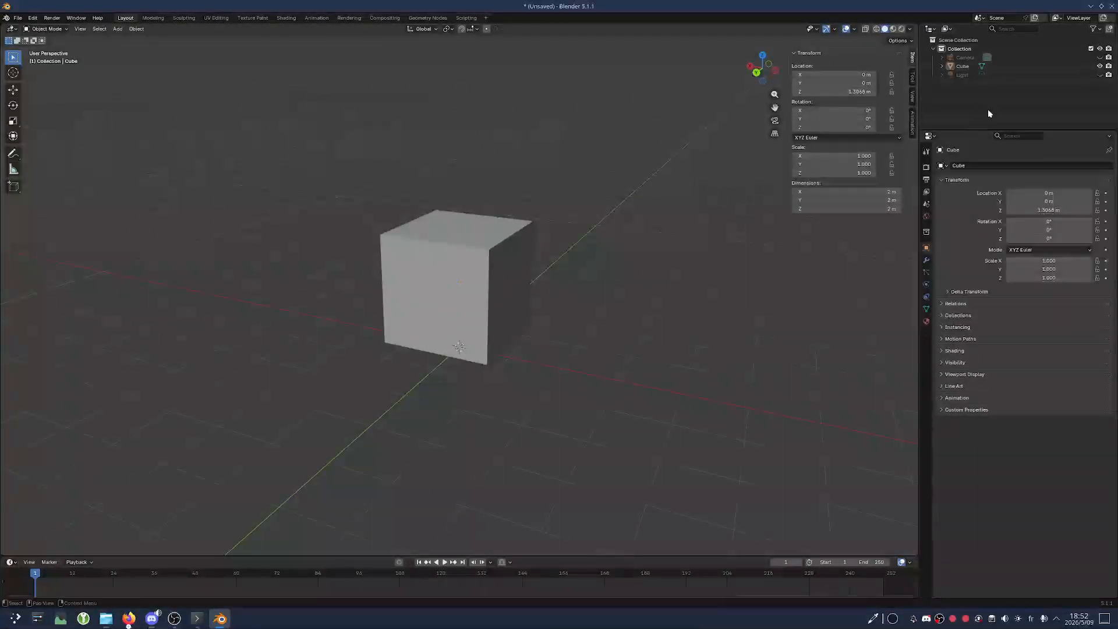
# Make the hidden light and camera visible in the viewport again
pyautogui.click(1099, 74)
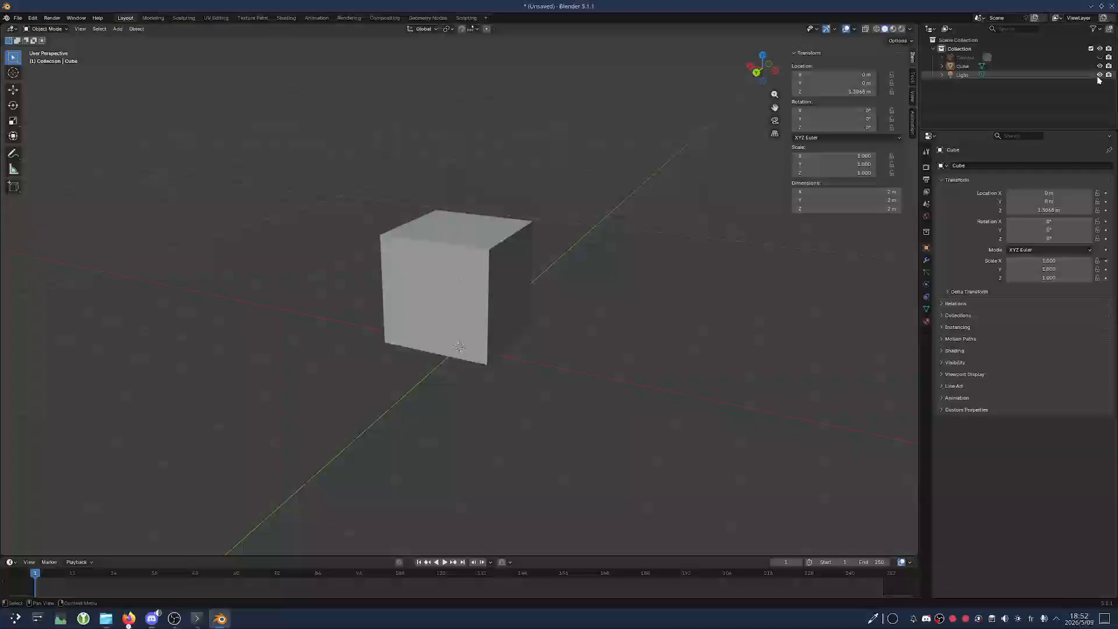
pyautogui.scroll(-5, 611, 227)
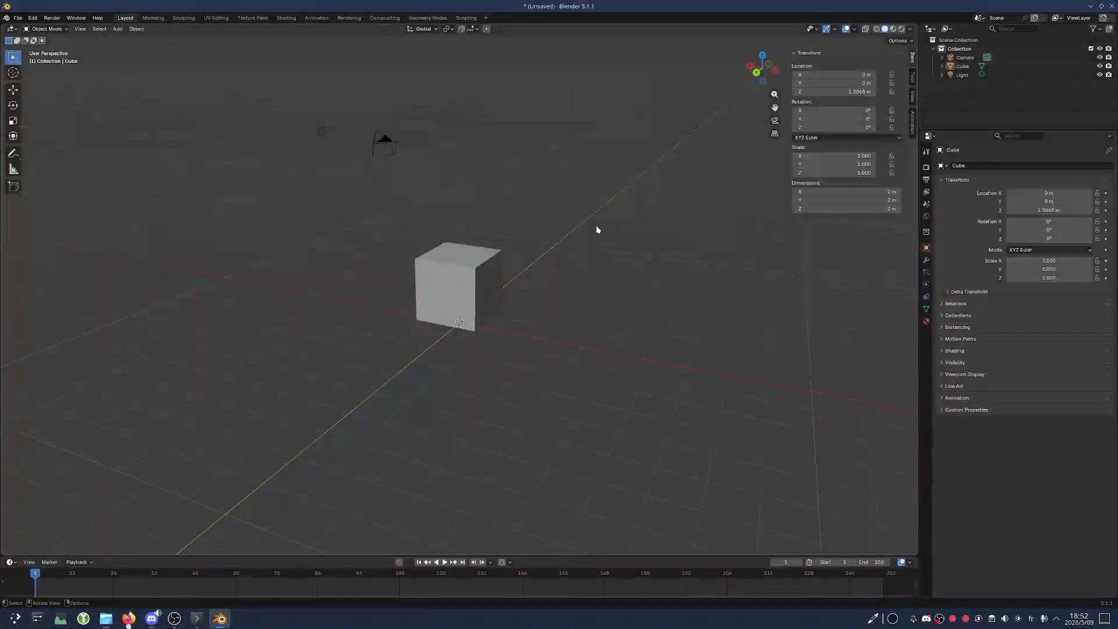
pyautogui.moveTo(569, 250); pyautogui.dragTo(408, 128, button='middle')
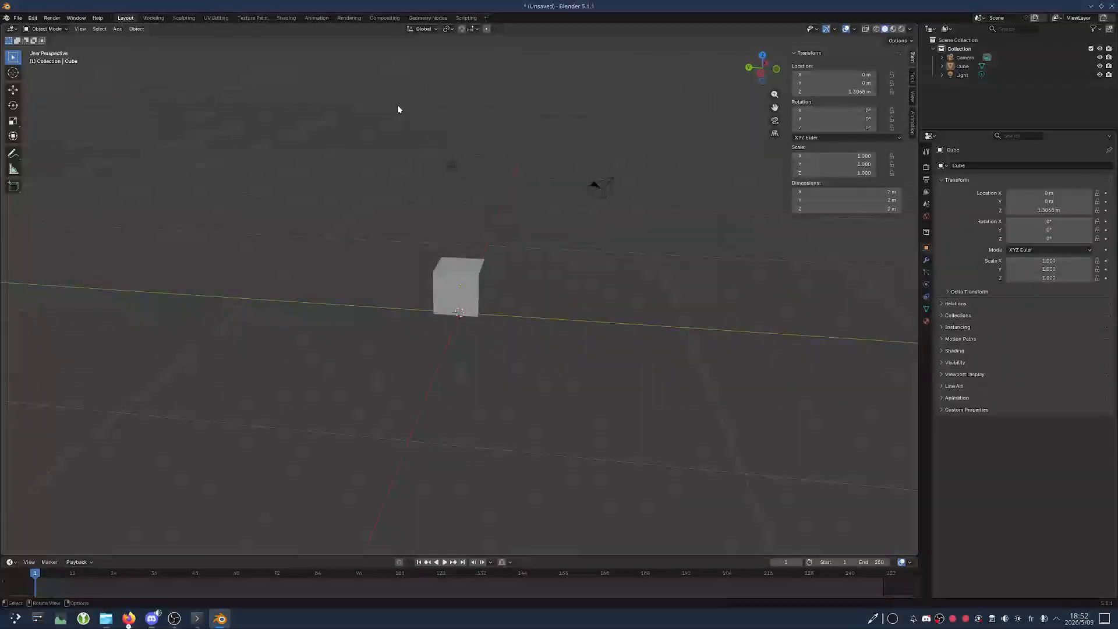
# Select the distant cube and frame the view on it, examining it from closer and farther away
pyautogui.moveTo(398, 109); pyautogui.dragTo(656, 210)
pyautogui.moveTo(559, 282); pyautogui.dragTo(214, 322, button='middle')
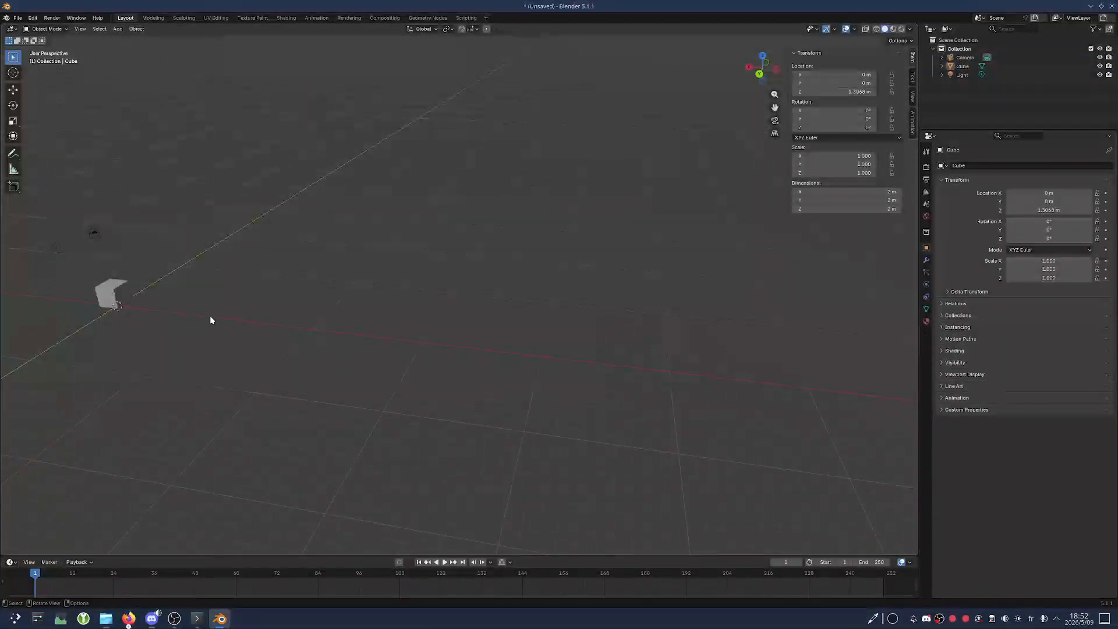
pyautogui.click(116, 292)
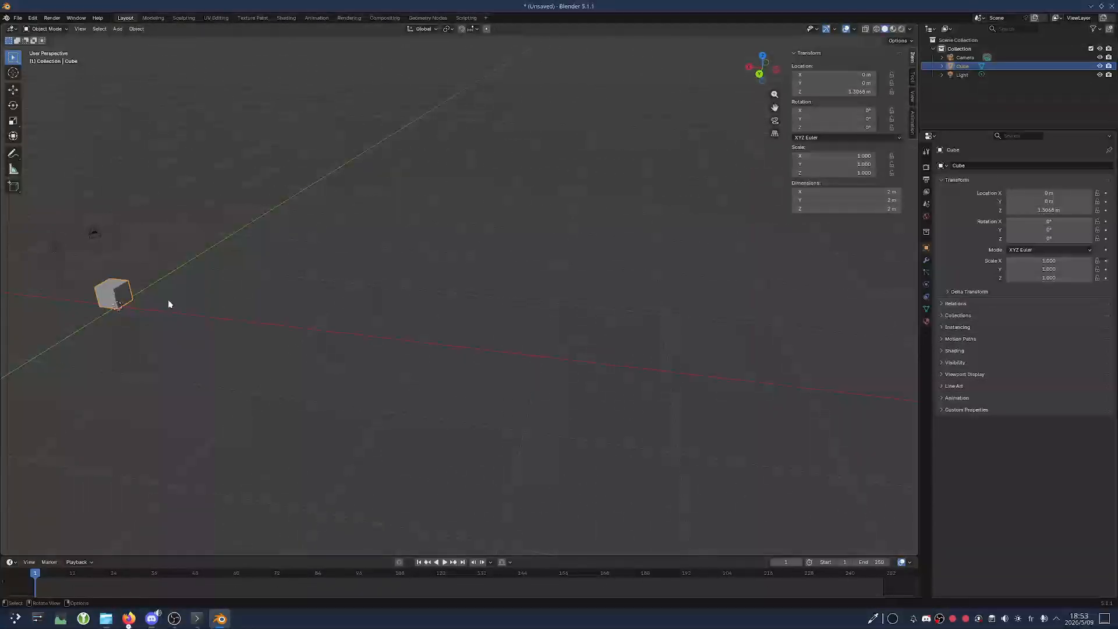
pyautogui.press('KP_Decimal')
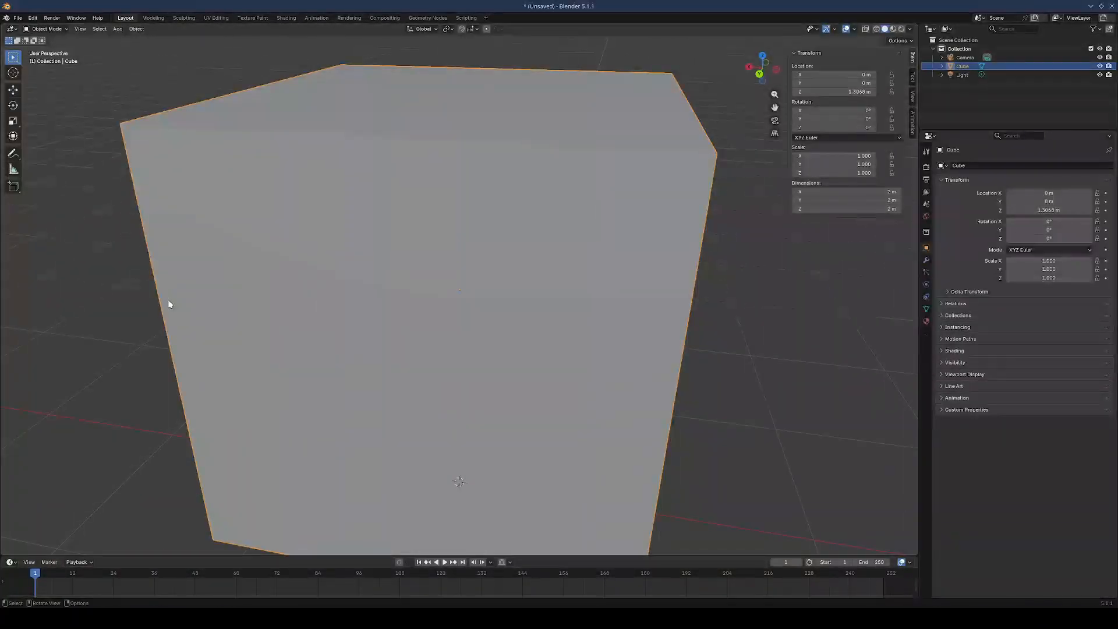
pyautogui.scroll(-3, 339, 348)
pyautogui.moveTo(455, 313); pyautogui.dragTo(483, 313, button='middle')
pyautogui.scroll(-3, 469, 325)
pyautogui.scroll(-3, 466, 321)
pyautogui.scroll(-2, 466, 321)
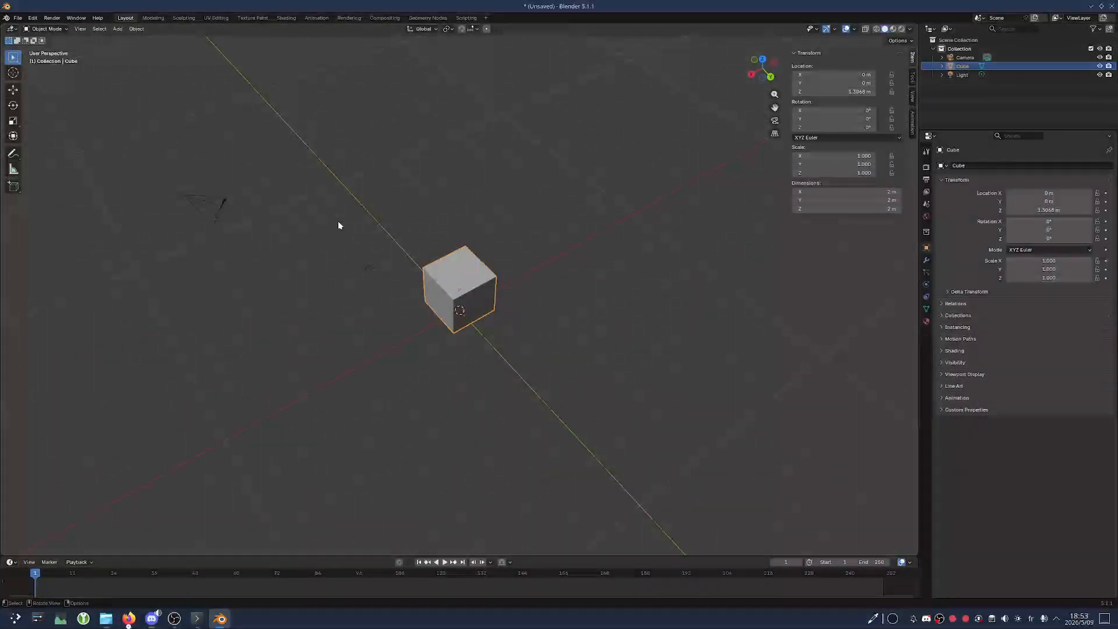
# Clear the cube's selection, center the 3D cursor while framing all objects, and view the scene from several angles
pyautogui.moveTo(338, 224); pyautogui.dragTo(527, 396)
pyautogui.moveTo(512, 391); pyautogui.dragTo(516, 366, button='middle')
pyautogui.click(599, 400)
pyautogui.scroll(-3, 581, 399)
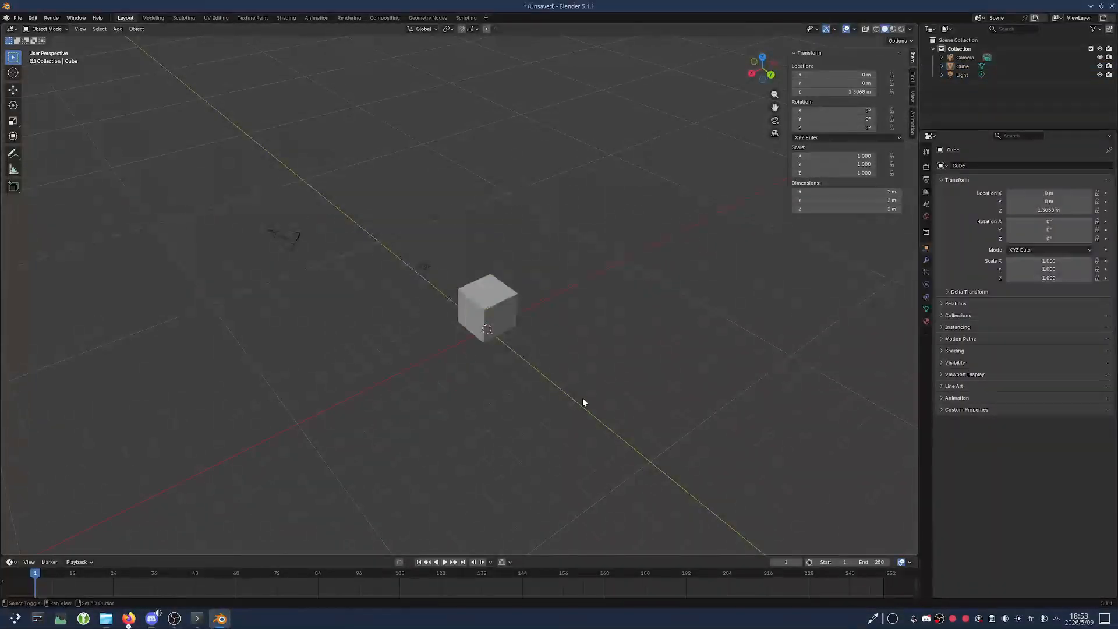
pyautogui.hotkey('shift', 'c')
pyautogui.moveTo(475, 419); pyautogui.dragTo(587, 365, button='middle')
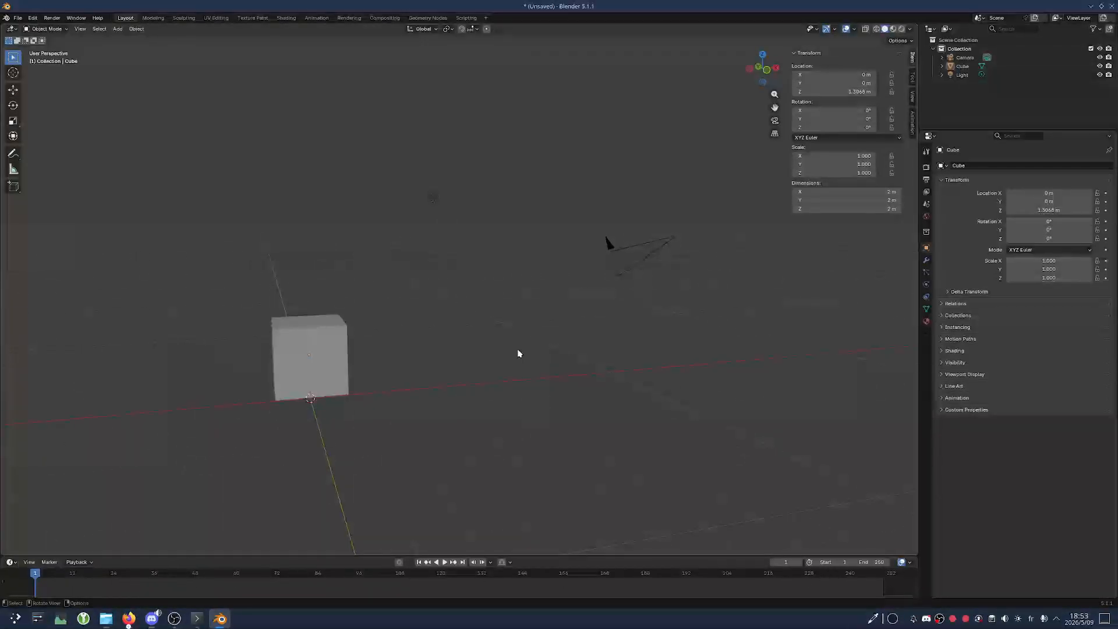
pyautogui.moveTo(521, 344); pyautogui.dragTo(536, 291, button='middle')
pyautogui.moveTo(445, 331); pyautogui.dragTo(517, 327, button='middle')
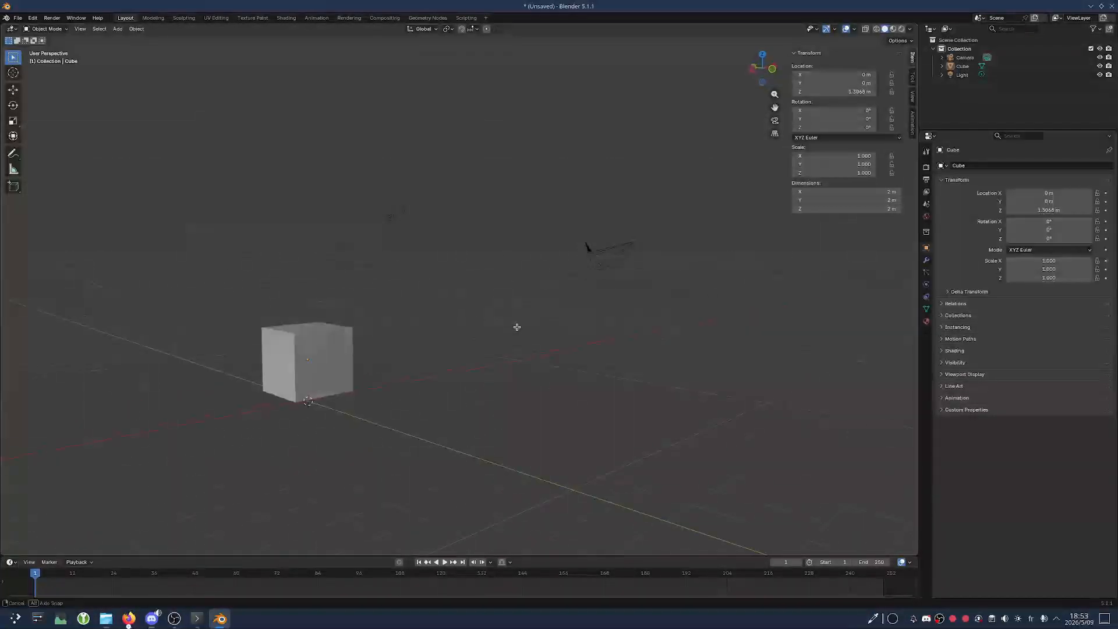
# View the scene through the camera and examine its frame at several zoom levels
pyautogui.press('KP_0')
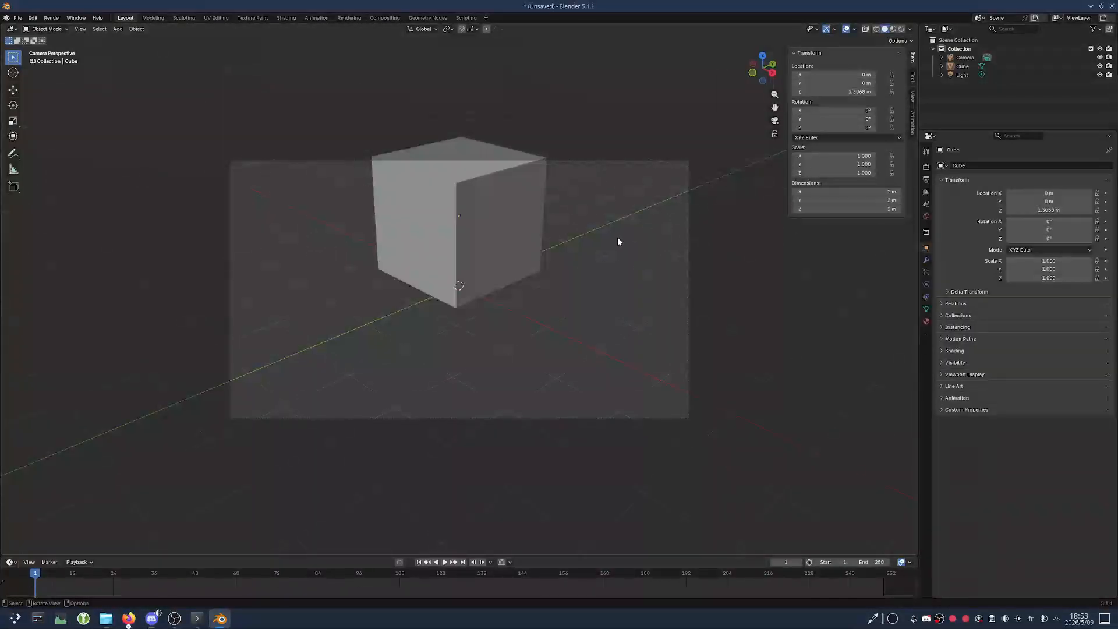
pyautogui.scroll(-3, 618, 241)
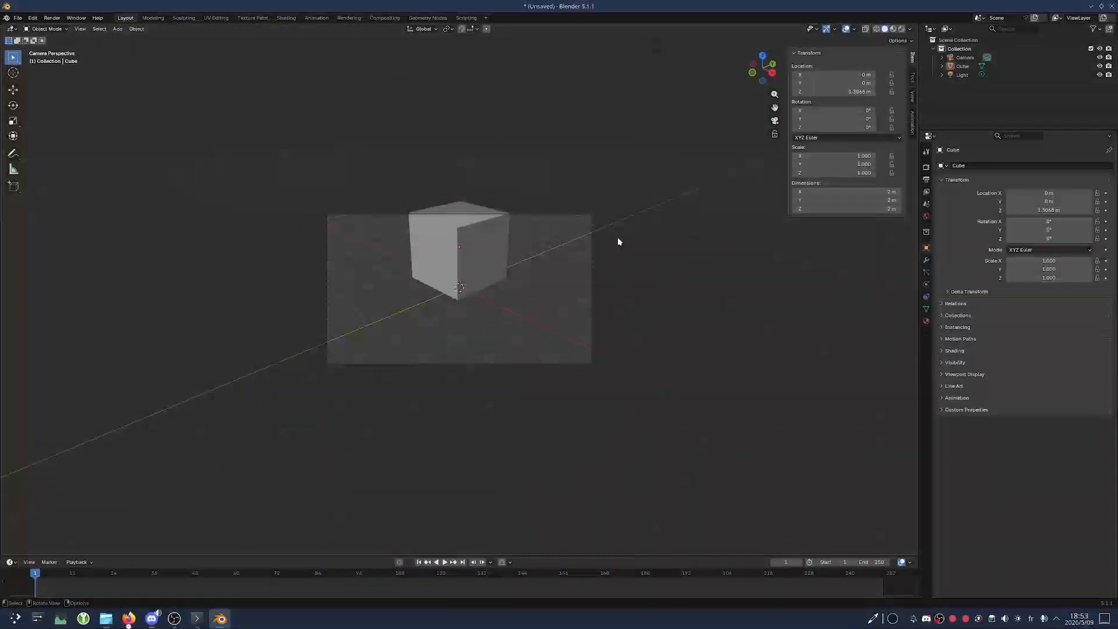
pyautogui.scroll(4, 619, 241)
pyautogui.scroll(1, 618, 241)
pyautogui.scroll(-1, 619, 241)
pyautogui.scroll(1, 618, 242)
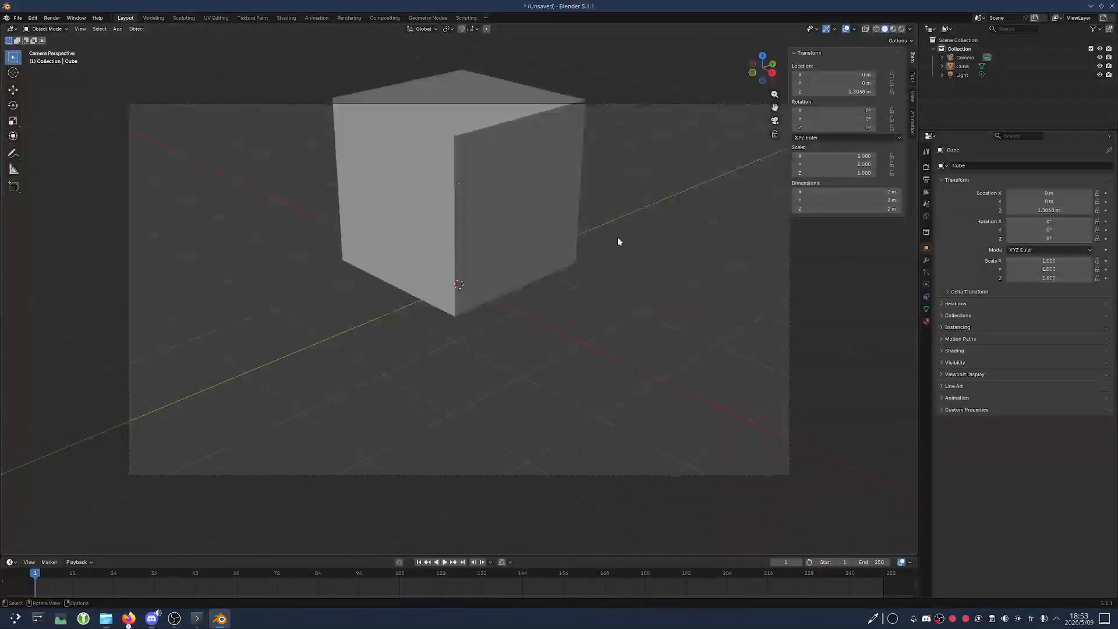
pyautogui.scroll(-1, 618, 241)
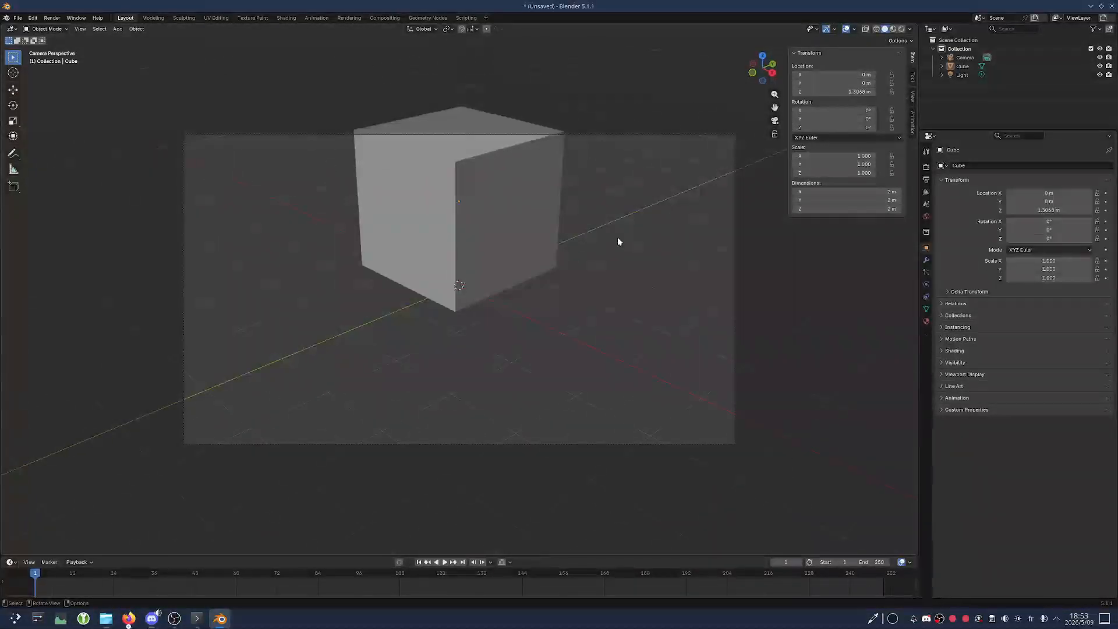
pyautogui.scroll(1, 618, 241)
pyautogui.scroll(1, 618, 241)
pyautogui.scroll(-1, 619, 241)
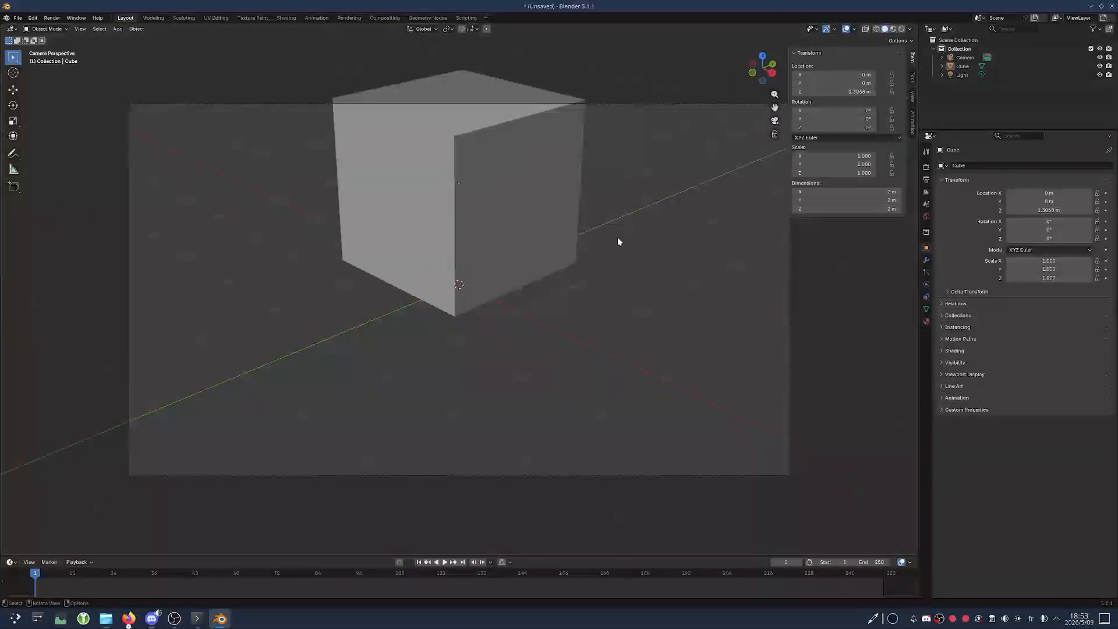
pyautogui.scroll(1, 619, 241)
pyautogui.scroll(-1, 618, 241)
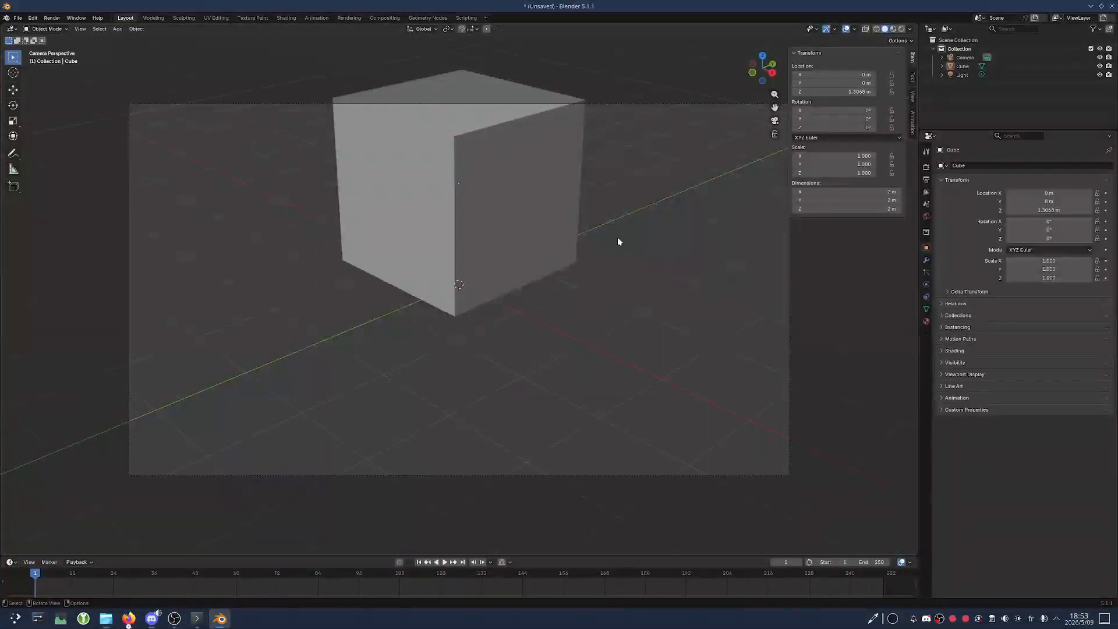
pyautogui.scroll(-1, 618, 241)
pyautogui.scroll(1, 618, 241)
pyautogui.scroll(1, 618, 241)
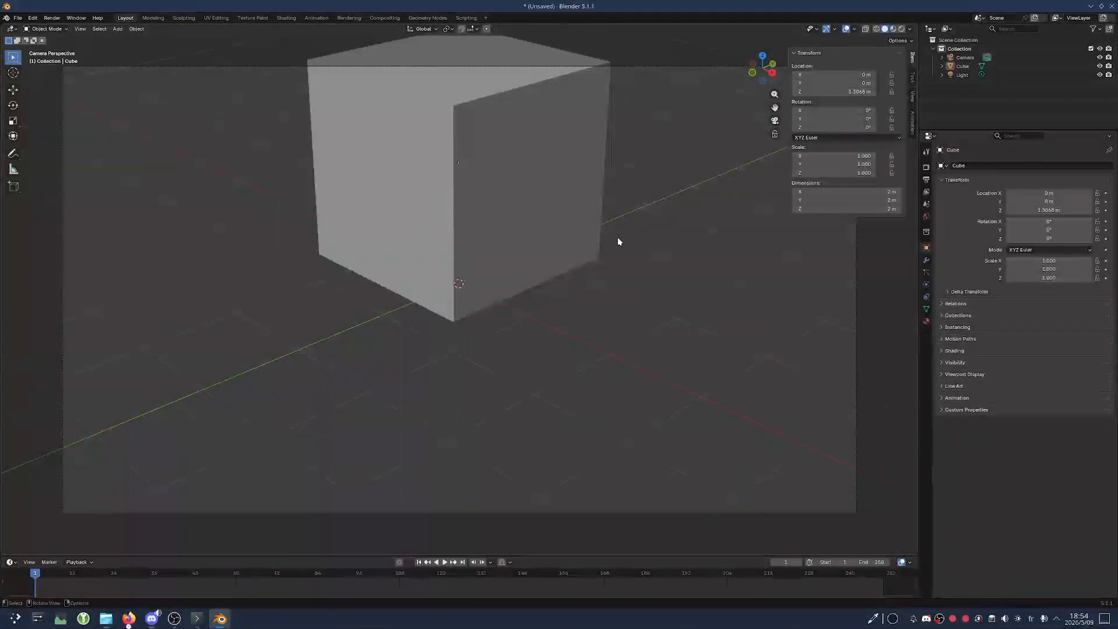
pyautogui.scroll(-1, 618, 241)
pyautogui.scroll(-1, 618, 241)
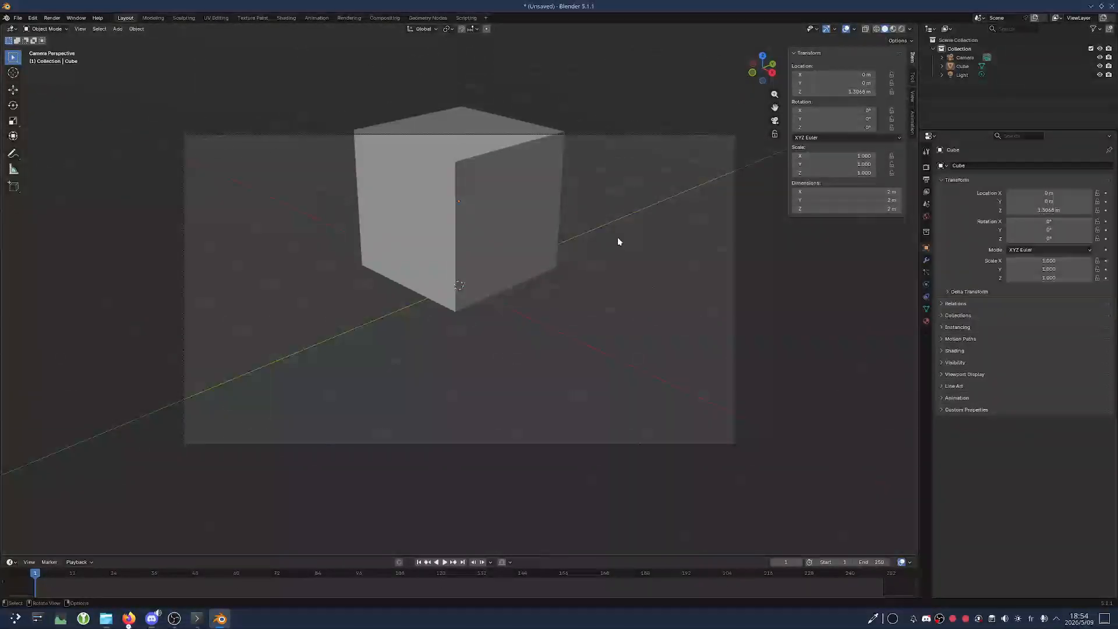
pyautogui.scroll(1, 618, 241)
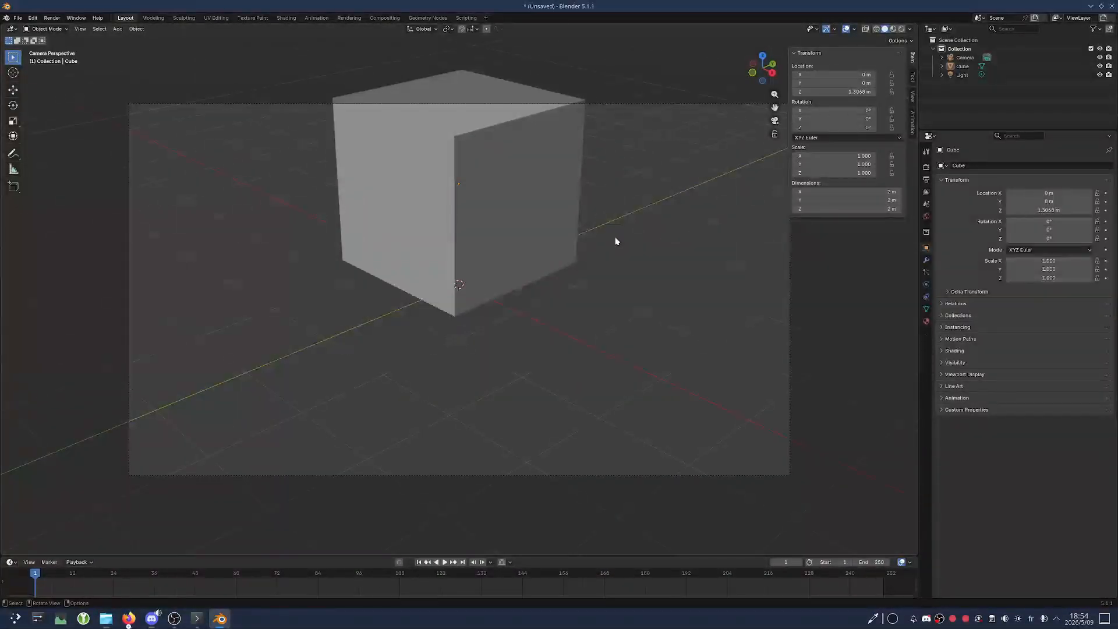
pyautogui.scroll(-1, 617, 241)
pyautogui.scroll(1, 616, 241)
pyautogui.scroll(-1, 396, 282)
pyautogui.scroll(1, 395, 291)
# Leave the camera view for a free perspective and look at the cube from nearer and farther away
pyautogui.moveTo(335, 290); pyautogui.dragTo(429, 291, button='middle')
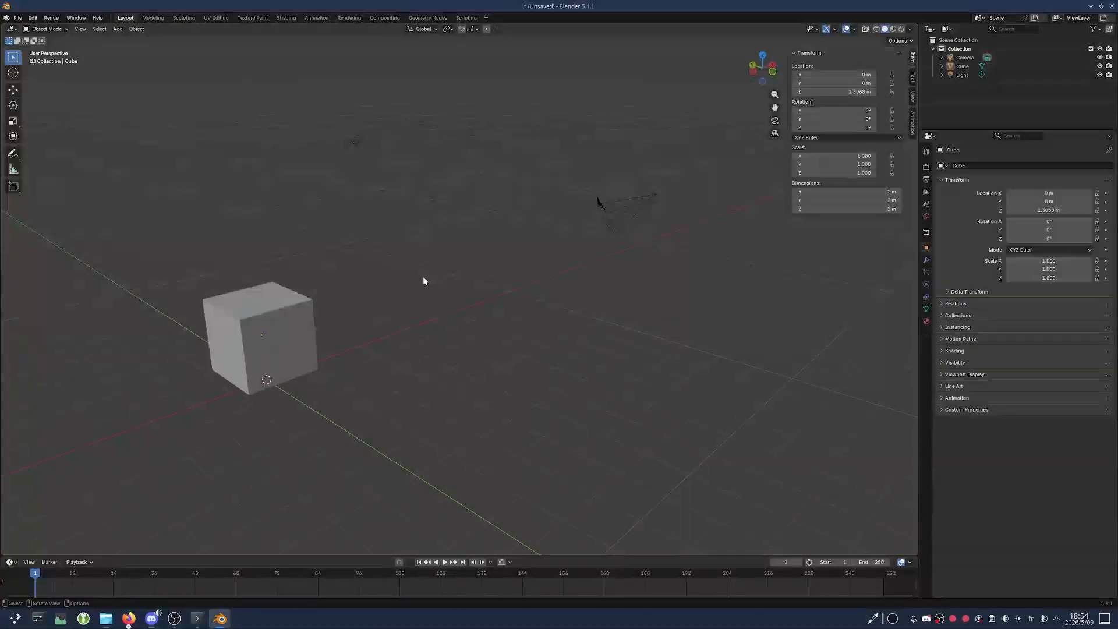
pyautogui.scroll(1, 423, 278)
pyautogui.scroll(1, 411, 261)
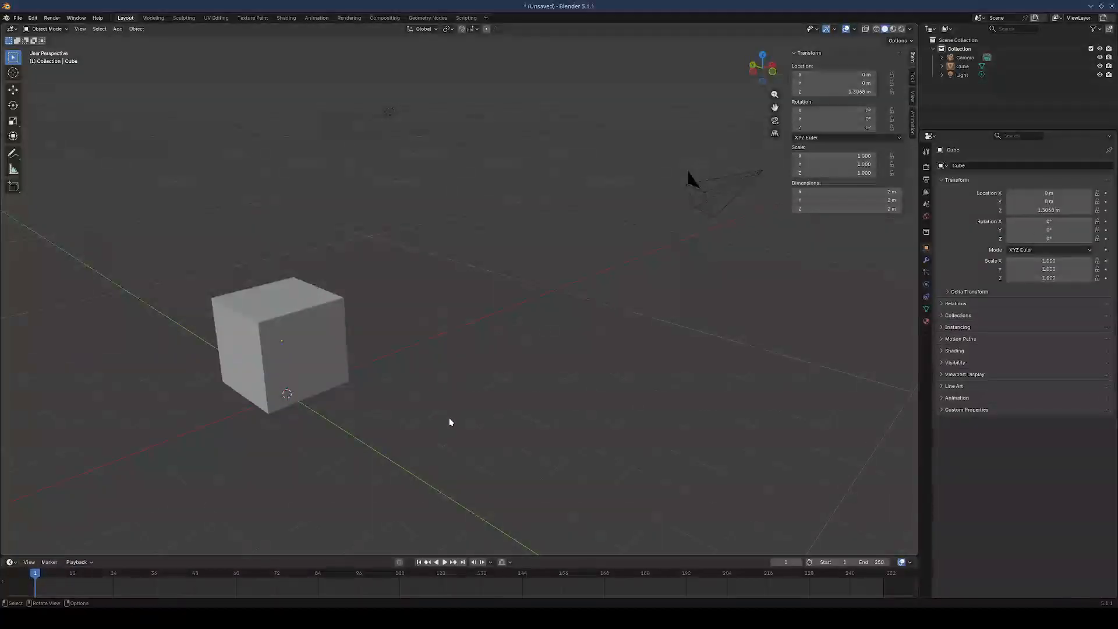
pyautogui.scroll(1, 419, 343)
pyautogui.scroll(-2, 373, 297)
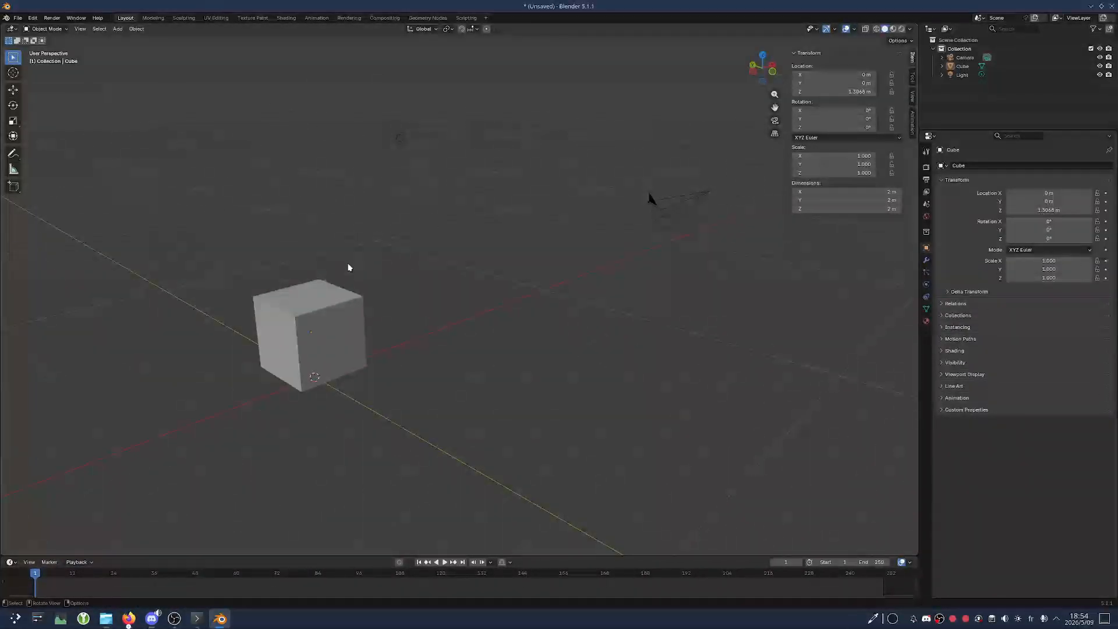
pyautogui.scroll(1, 280, 182)
# Switch the cube from Object Mode to Edit Mode
pyautogui.click(54, 31)
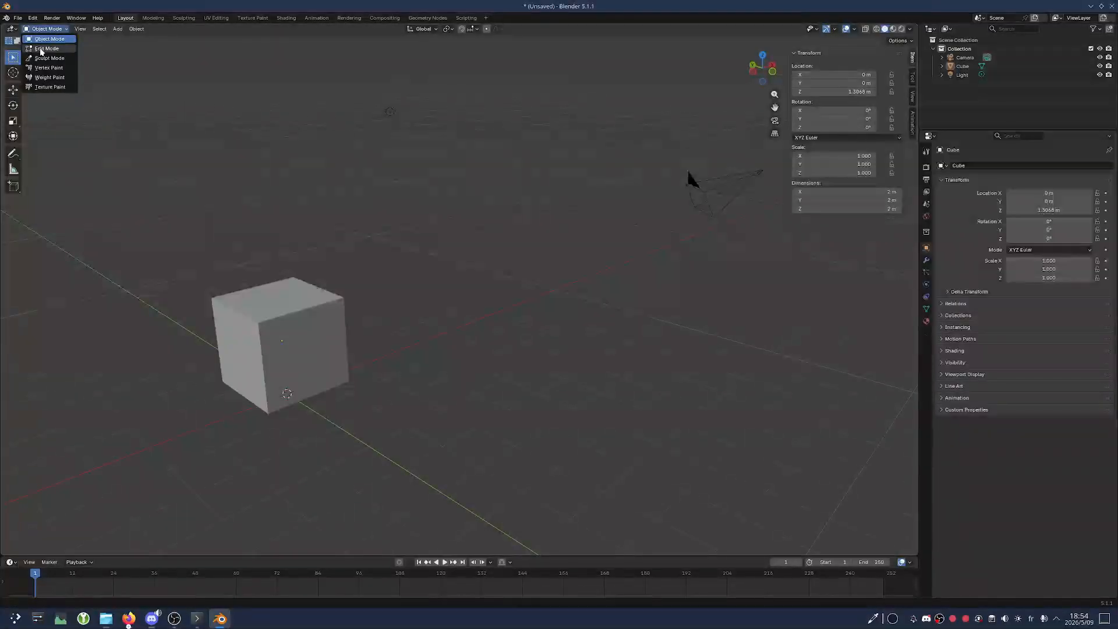
pyautogui.click(43, 50)
pyautogui.moveTo(434, 300); pyautogui.dragTo(522, 298, button='middle')
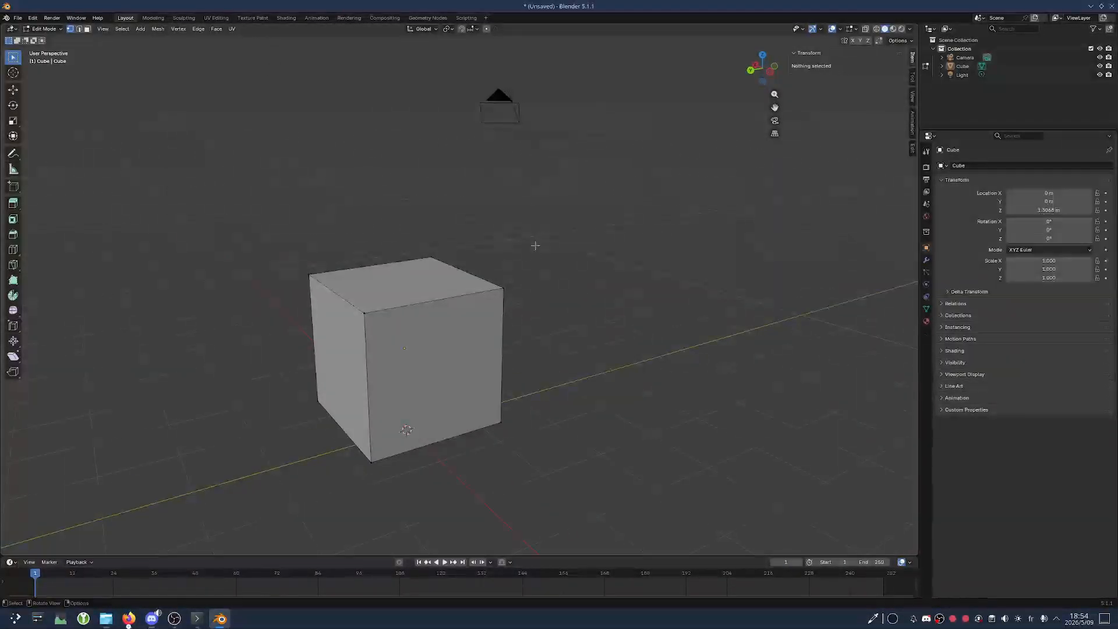
pyautogui.scroll(-2, 535, 245)
pyautogui.scroll(1, 389, 265)
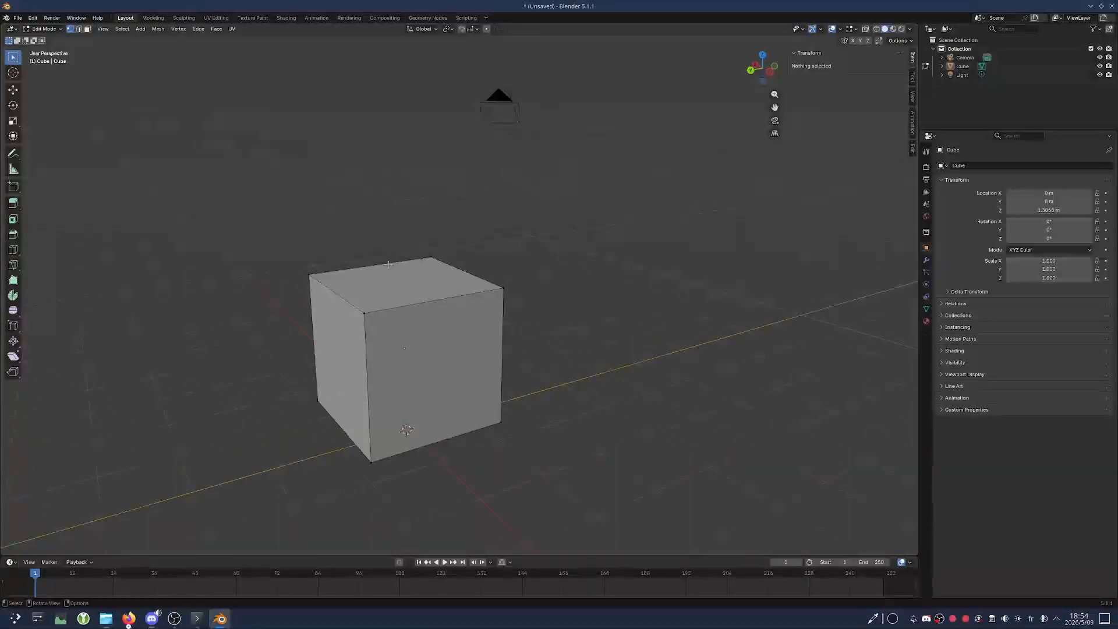
# Try selecting the cube's top face through its four corner vertices, and clear the selection
pyautogui.click(308, 272)
pyautogui.keyDown('shift'); pyautogui.click(364, 312); pyautogui.keyUp('shift')
pyautogui.keyDown('shift'); pyautogui.click(434, 254); pyautogui.keyUp('shift')
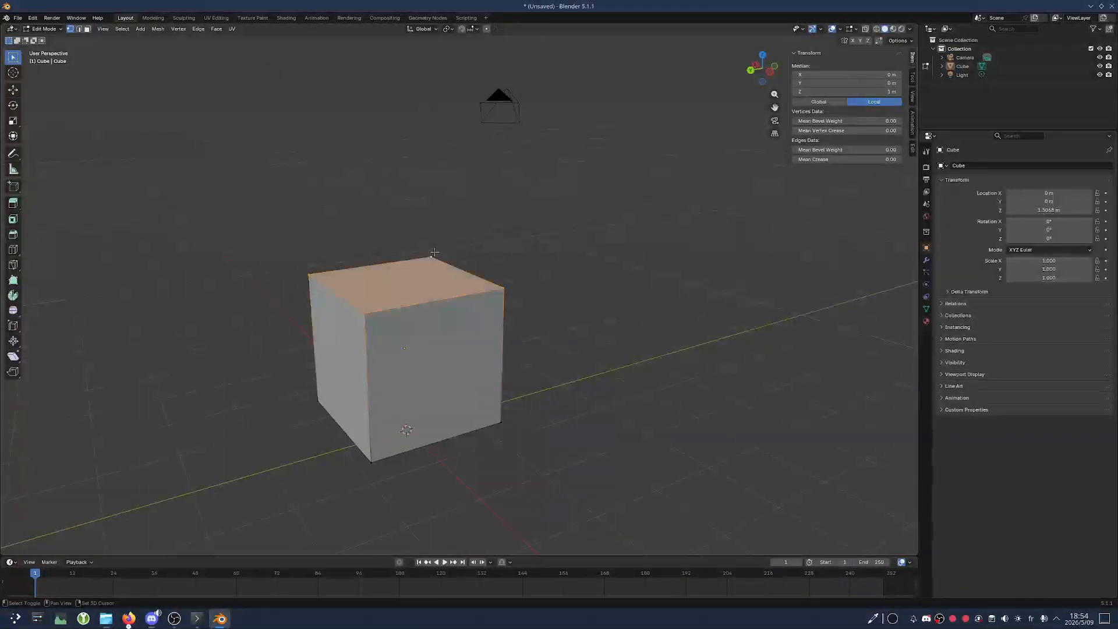
pyautogui.click(464, 240)
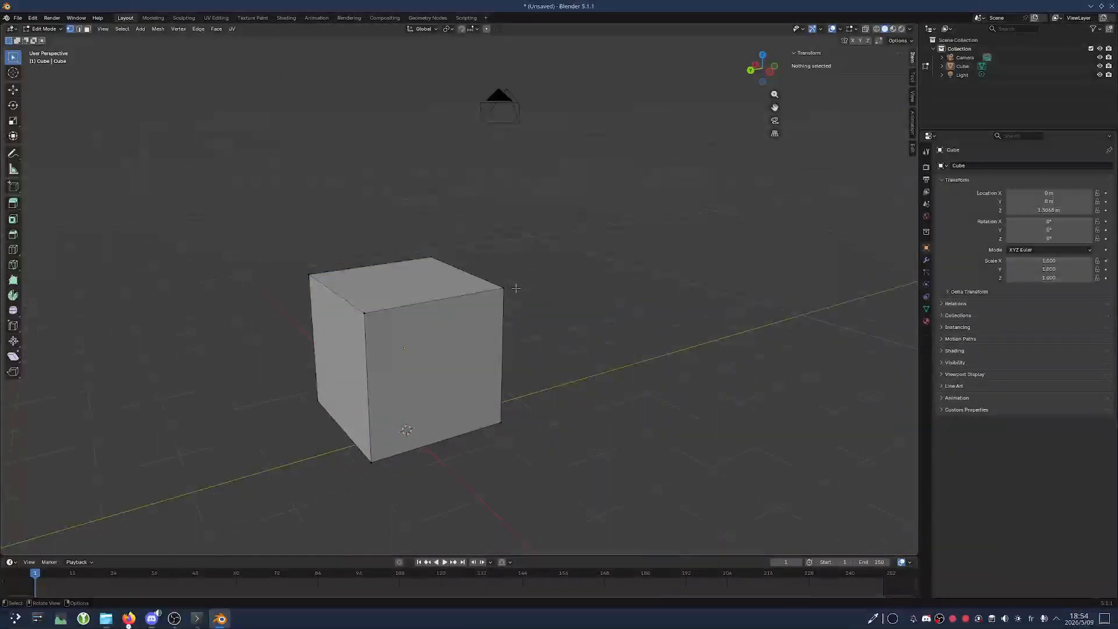
# Try moving the cube's top face up about 0.48 m by its four corner vertices, then undo the move and clear the selection
pyautogui.click(512, 287)
pyautogui.click(367, 314)
pyautogui.click(362, 300)
pyautogui.click(356, 303)
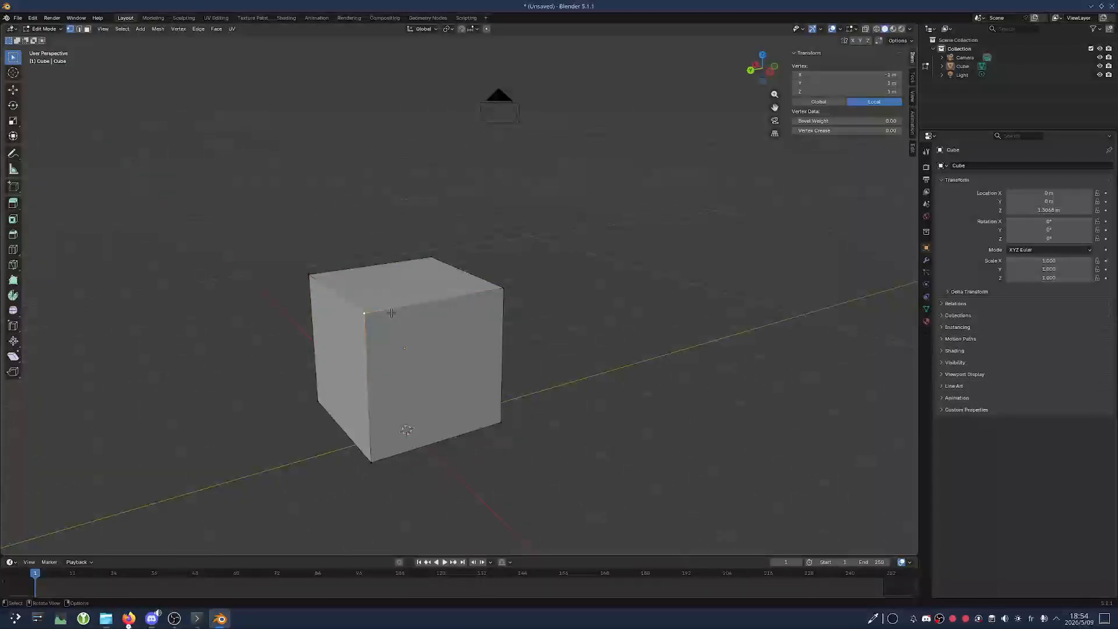
pyautogui.keyDown('shift'); pyautogui.click(480, 288); pyautogui.keyUp('shift')
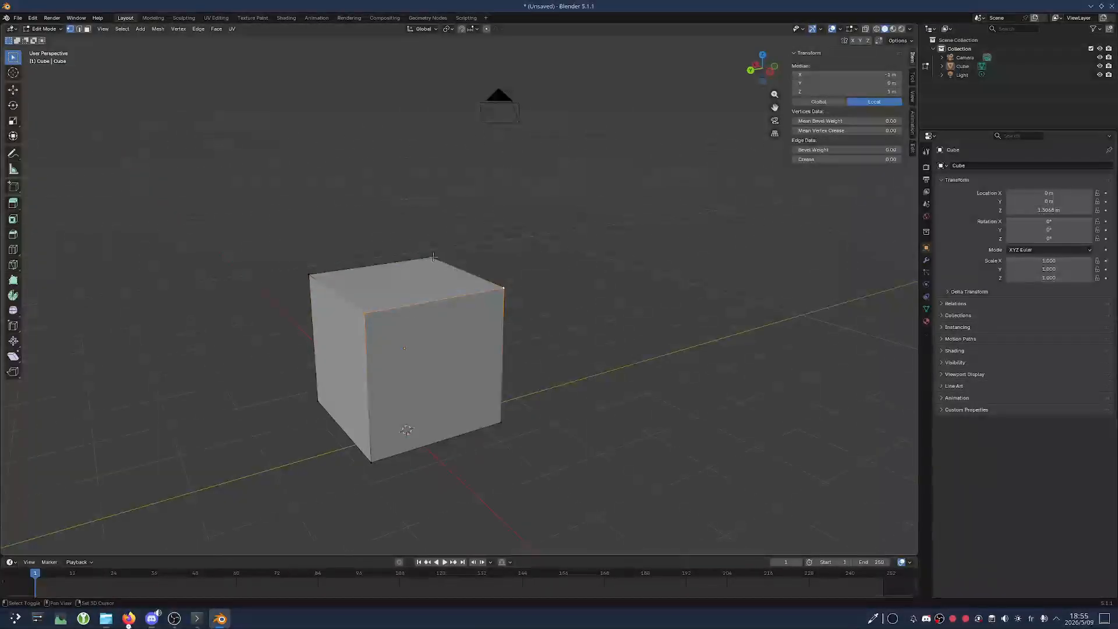
pyautogui.keyDown('shift'); pyautogui.click(333, 277); pyautogui.keyUp('shift')
pyautogui.press('g')
pyautogui.click(345, 236)
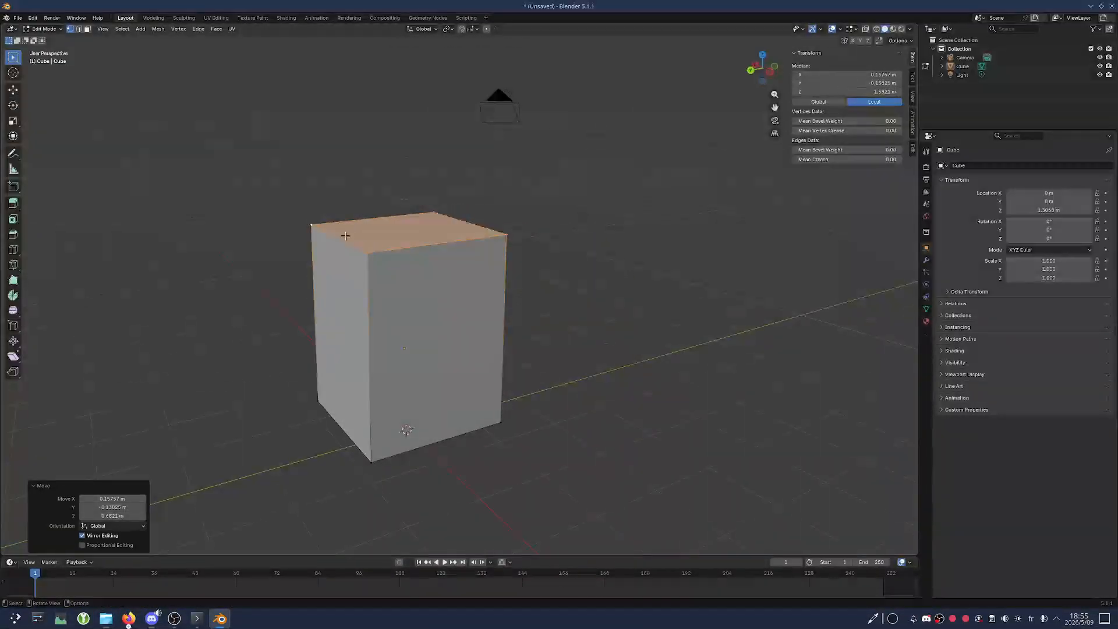
pyautogui.hotkey('ctrl', 'z')
pyautogui.click(341, 219)
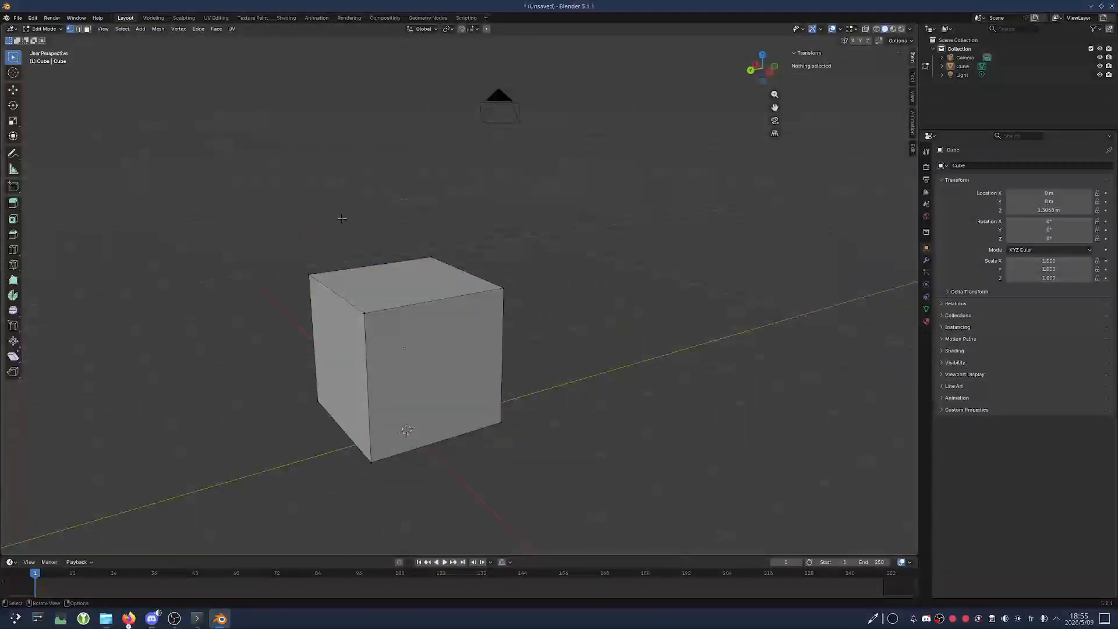
# Box-select the cube's four top vertices from a near-frontal view, check the selection from other angles, and clear it
pyautogui.moveTo(414, 226); pyautogui.dragTo(474, 214, button='middle')
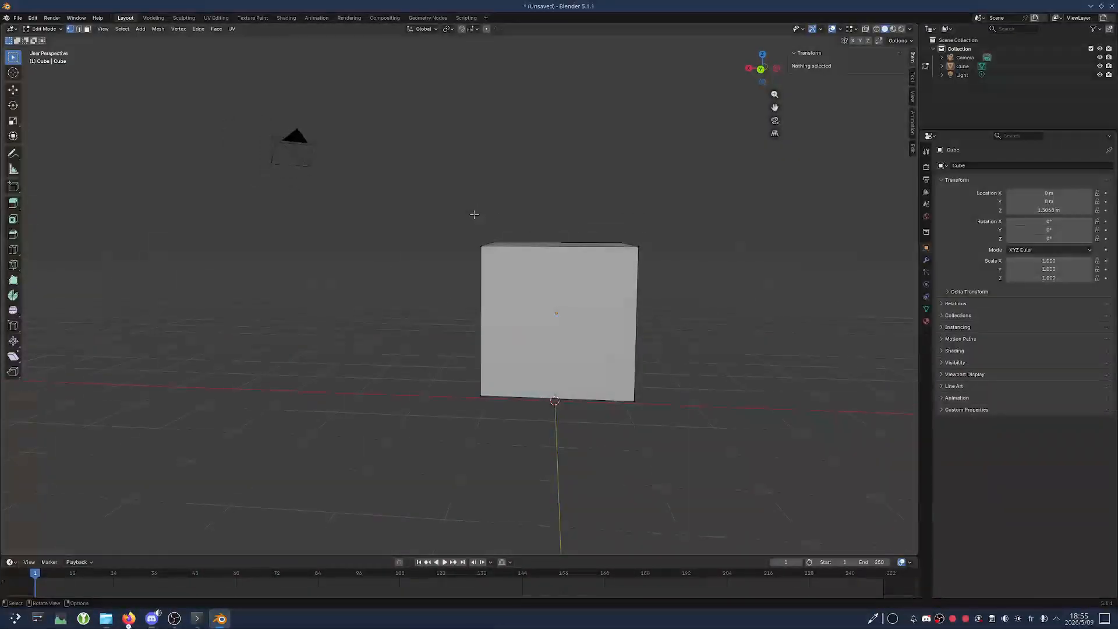
pyautogui.press('b')
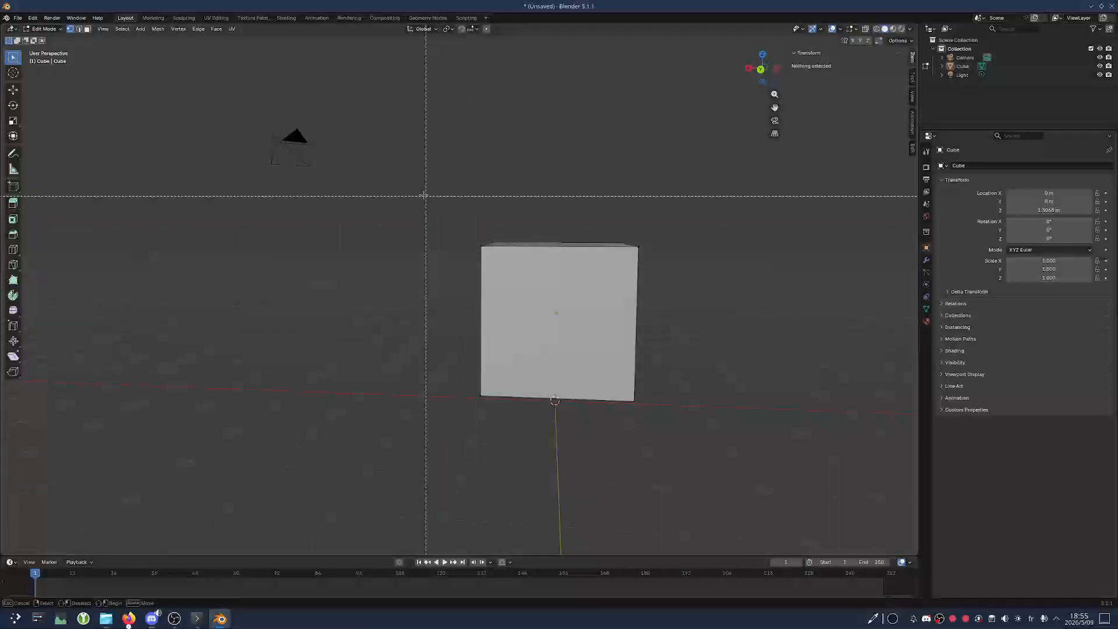
pyautogui.moveTo(435, 172); pyautogui.dragTo(619, 272)
pyautogui.moveTo(716, 279); pyautogui.dragTo(498, 319, button='middle')
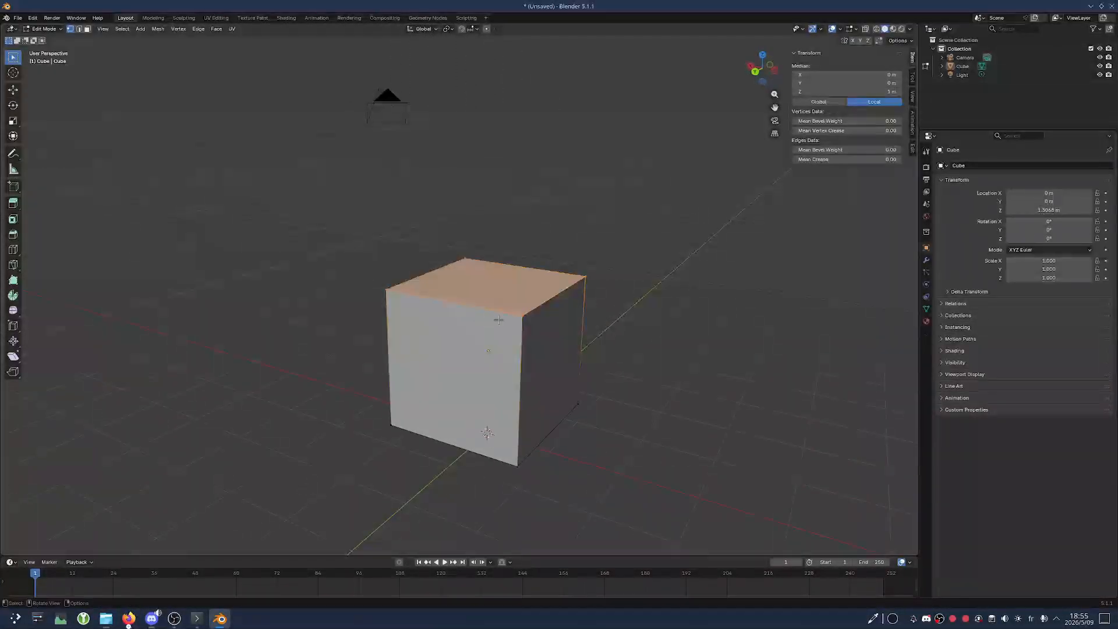
pyautogui.moveTo(449, 279)
pyautogui.mouseDown(button='middle')
pyautogui.moveTo(518, 291)
pyautogui.moveTo(454, 298)
pyautogui.mouseUp(button='middle')
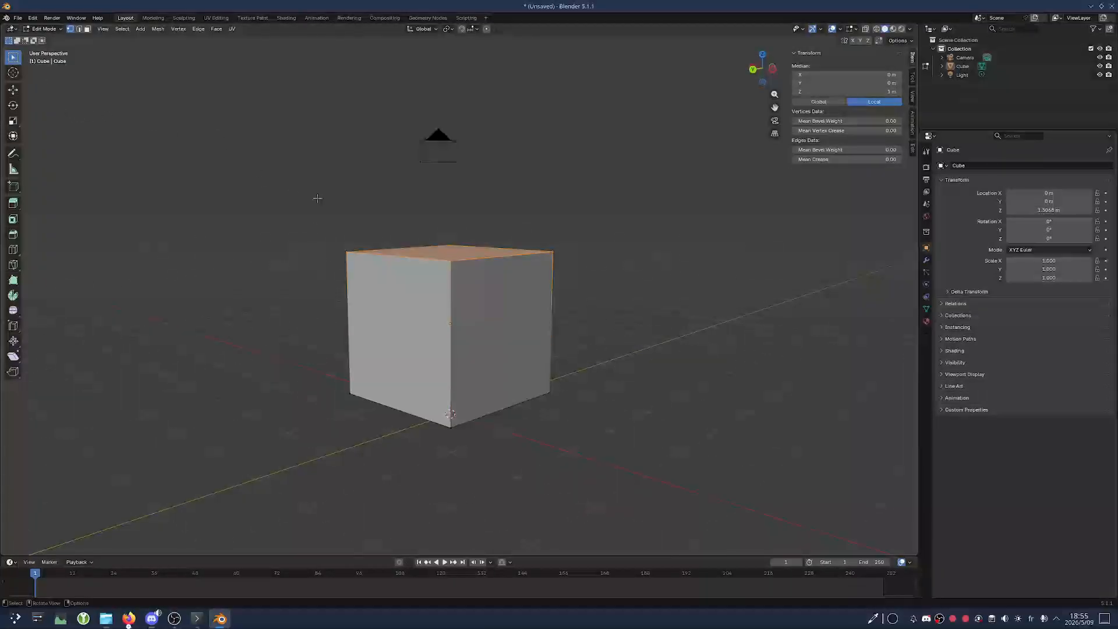
pyautogui.click(318, 199)
# Select the cube's four top vertices with an enlarged Circle Select brush, trying deselection with it as well
pyautogui.press('c')
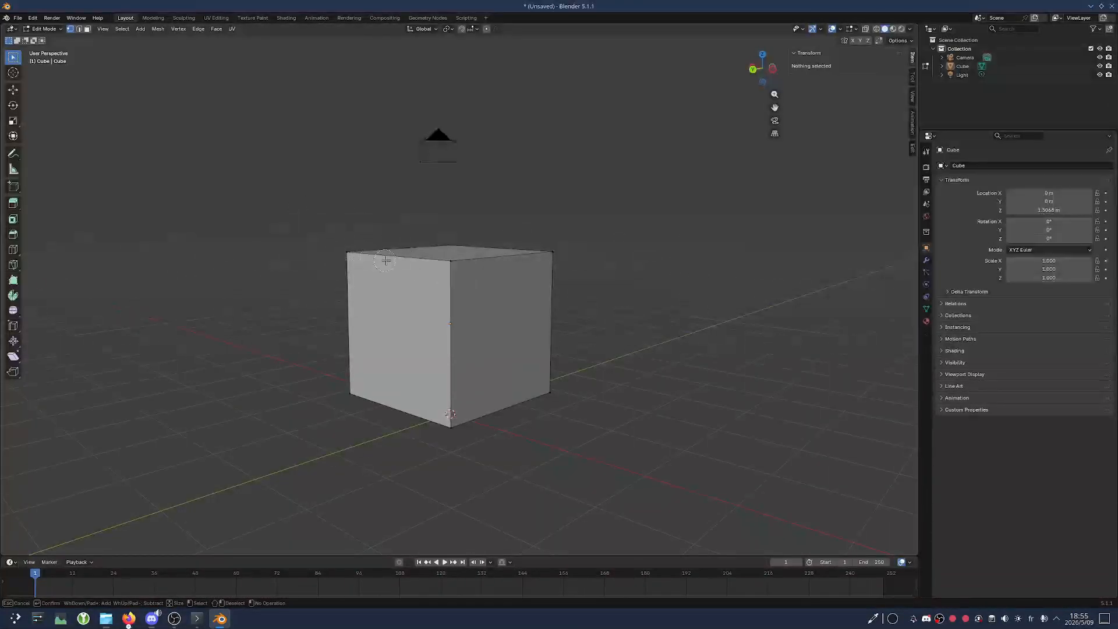
pyautogui.scroll(-4, 347, 204)
pyautogui.moveTo(342, 250); pyautogui.dragTo(519, 257)
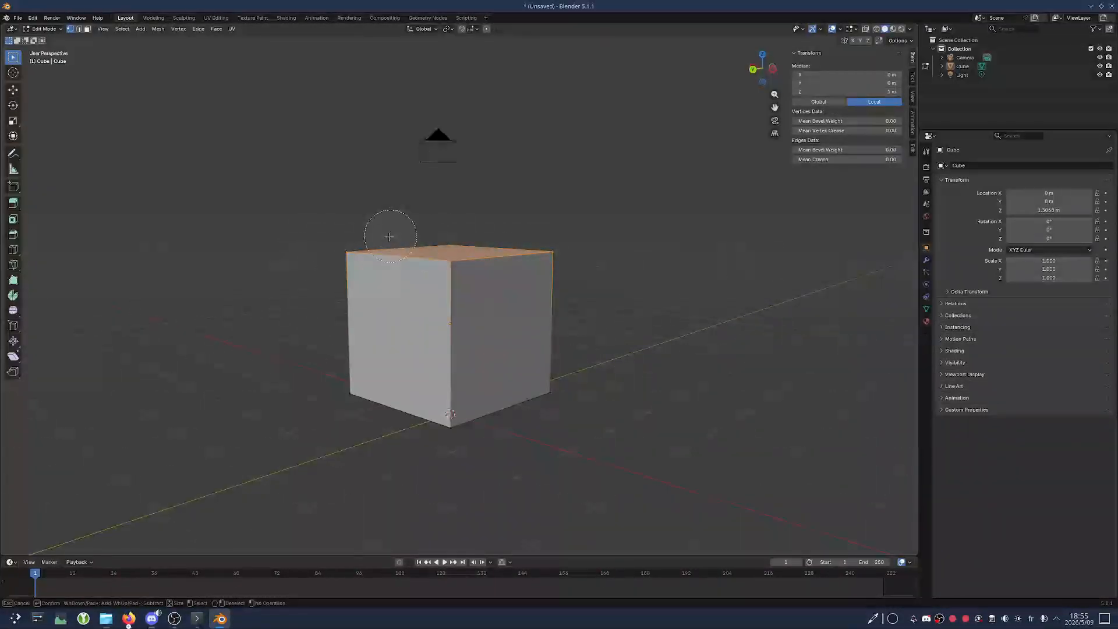
pyautogui.moveTo(344, 219); pyautogui.dragTo(372, 227, button='middle')
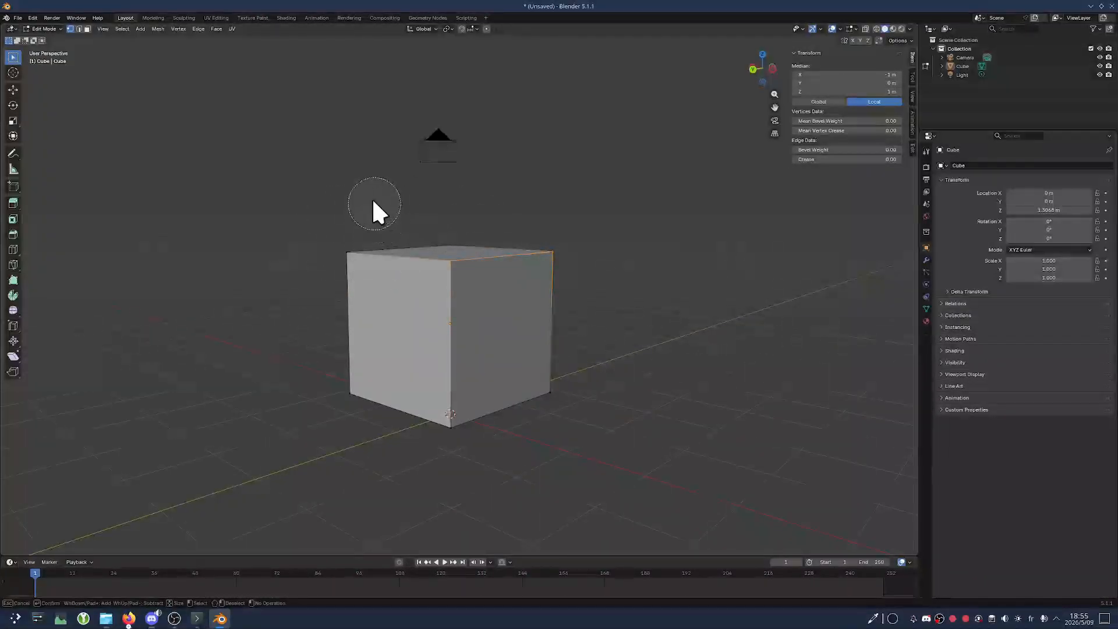
pyautogui.moveTo(448, 225); pyautogui.dragTo(355, 250)
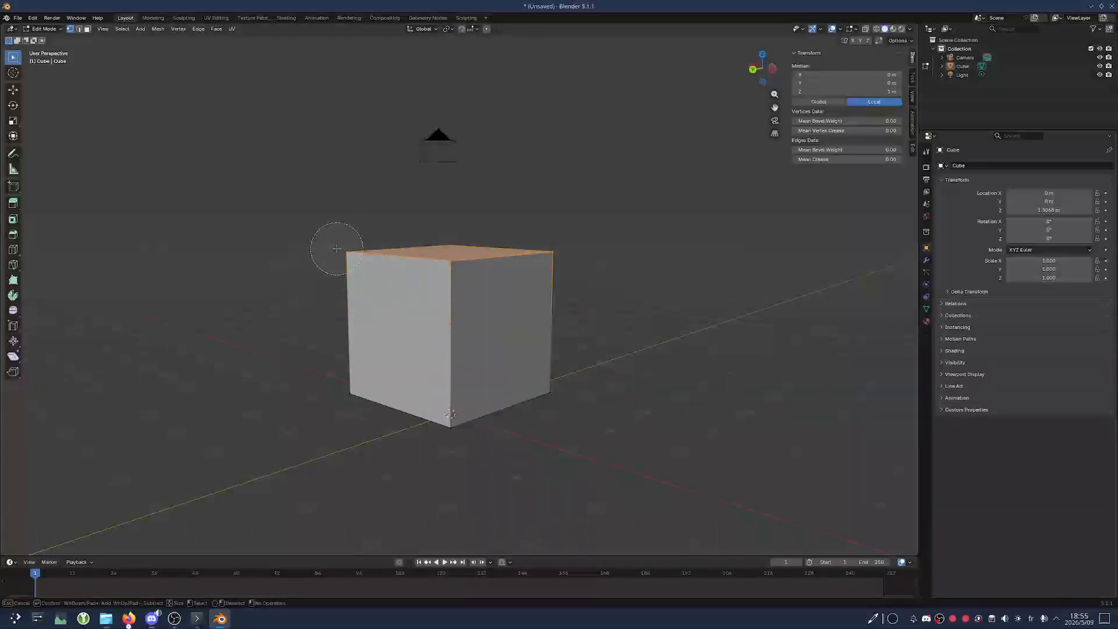
pyautogui.moveTo(342, 244); pyautogui.dragTo(531, 252, button='middle')
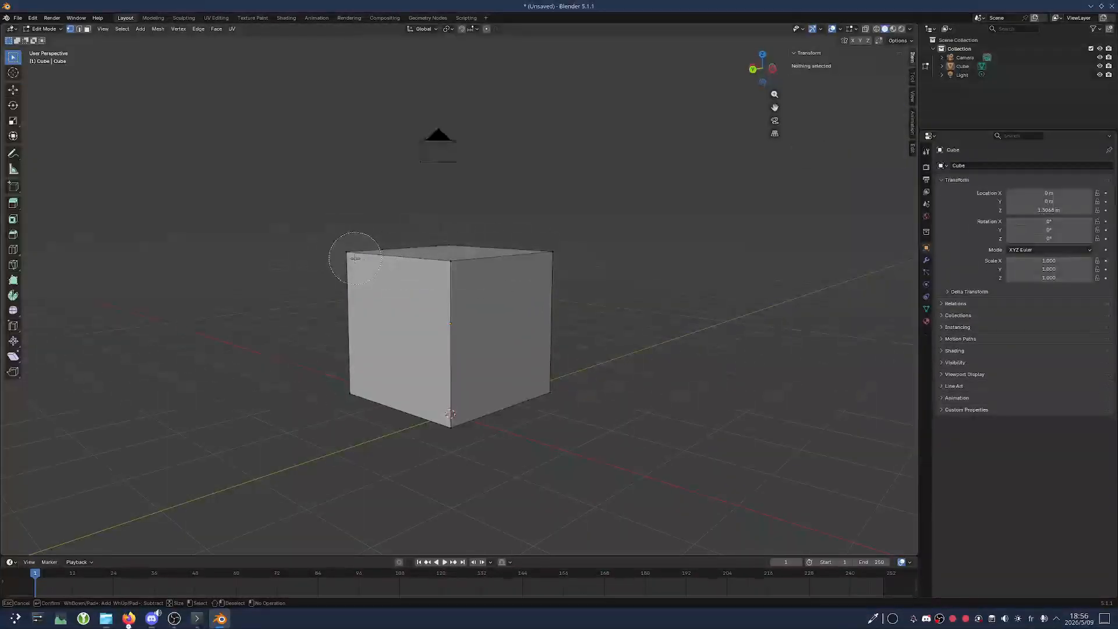
pyautogui.moveTo(349, 257)
pyautogui.mouseDown()
pyautogui.moveTo(417, 245)
pyautogui.moveTo(544, 255)
pyautogui.mouseUp()
pyautogui.press('Escape')
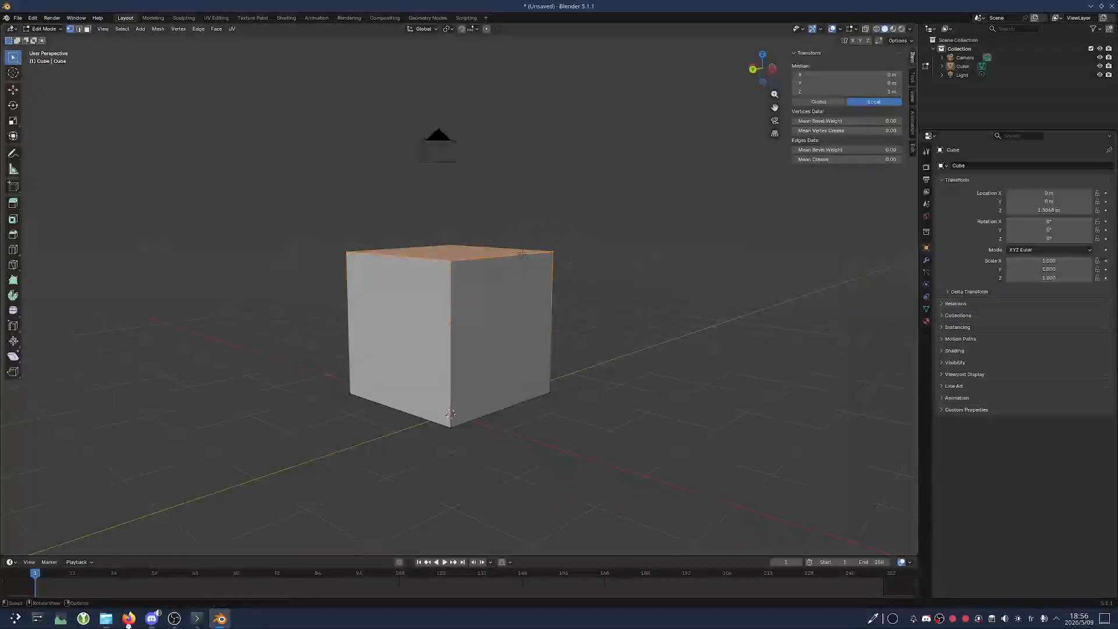
# Repeatedly deselect and reselect the cube's top-face vertices by sweeping the Circle Select brush over them
pyautogui.press('c')
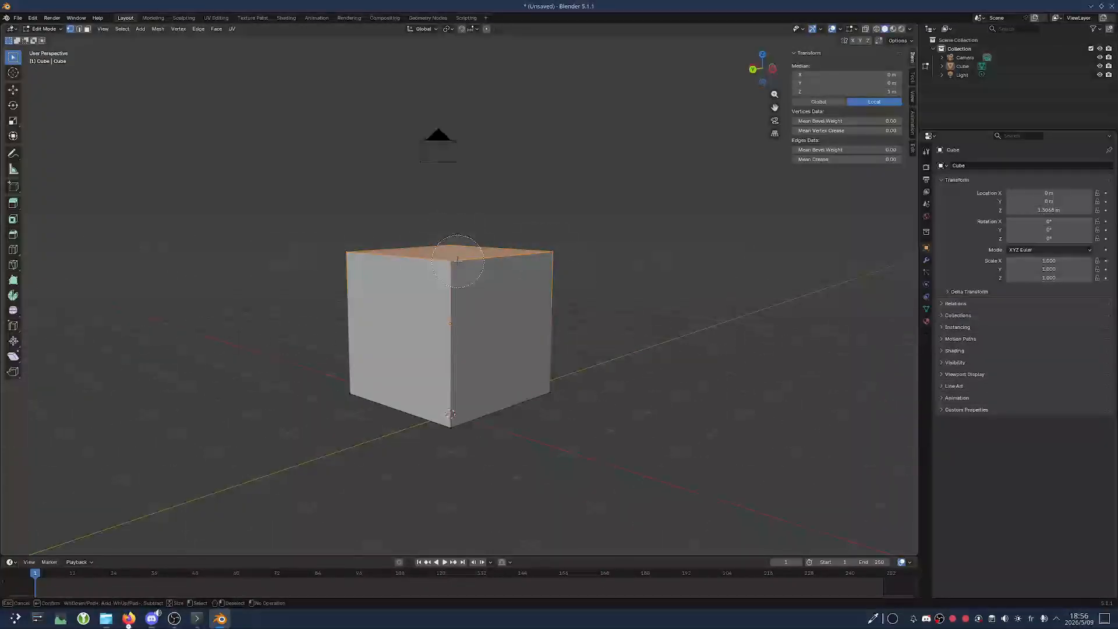
pyautogui.moveTo(345, 258); pyautogui.dragTo(549, 253, button='middle')
pyautogui.moveTo(549, 254)
pyautogui.mouseDown()
pyautogui.moveTo(365, 254)
pyautogui.moveTo(373, 261)
pyautogui.mouseUp()
pyautogui.moveTo(374, 261)
pyautogui.mouseDown(button='middle')
pyautogui.moveTo(354, 257)
pyautogui.moveTo(452, 232)
pyautogui.moveTo(487, 255)
pyautogui.moveTo(564, 243)
pyautogui.mouseUp(button='middle')
pyautogui.moveTo(564, 243); pyautogui.dragTo(367, 249)
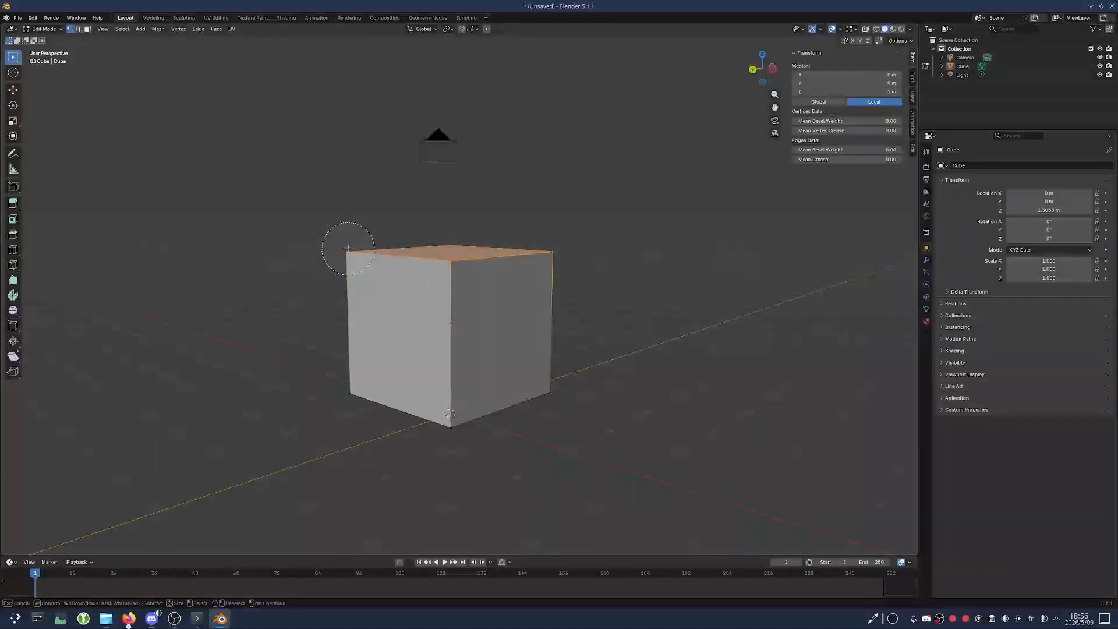
pyautogui.moveTo(344, 250)
pyautogui.mouseDown(button='middle')
pyautogui.moveTo(442, 250)
pyautogui.moveTo(446, 265)
pyautogui.mouseUp(button='middle')
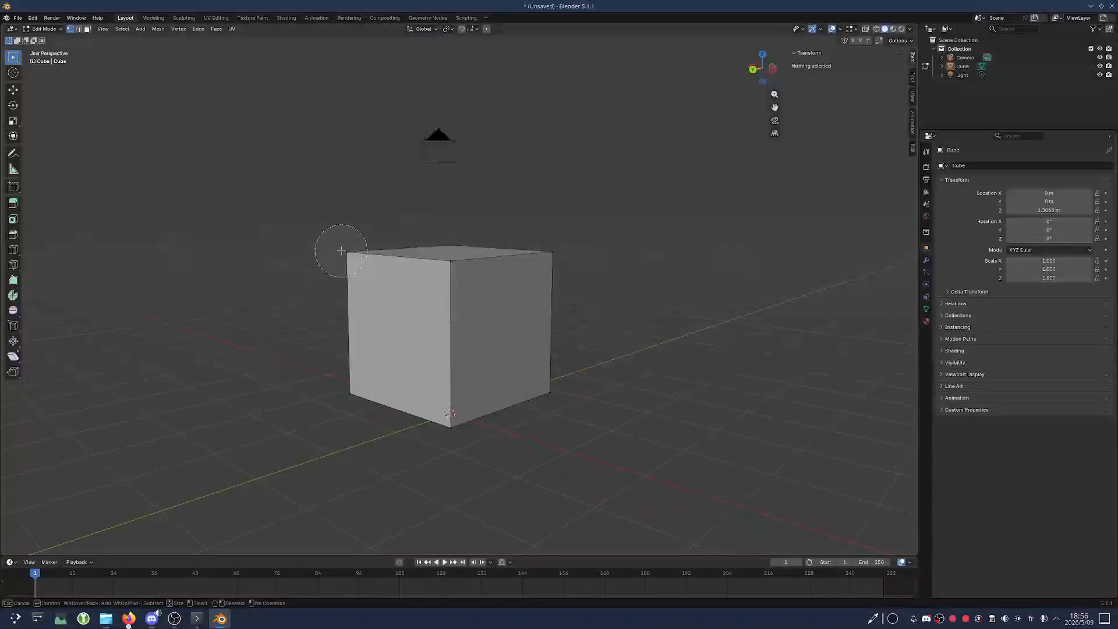
pyautogui.moveTo(342, 249); pyautogui.dragTo(448, 267)
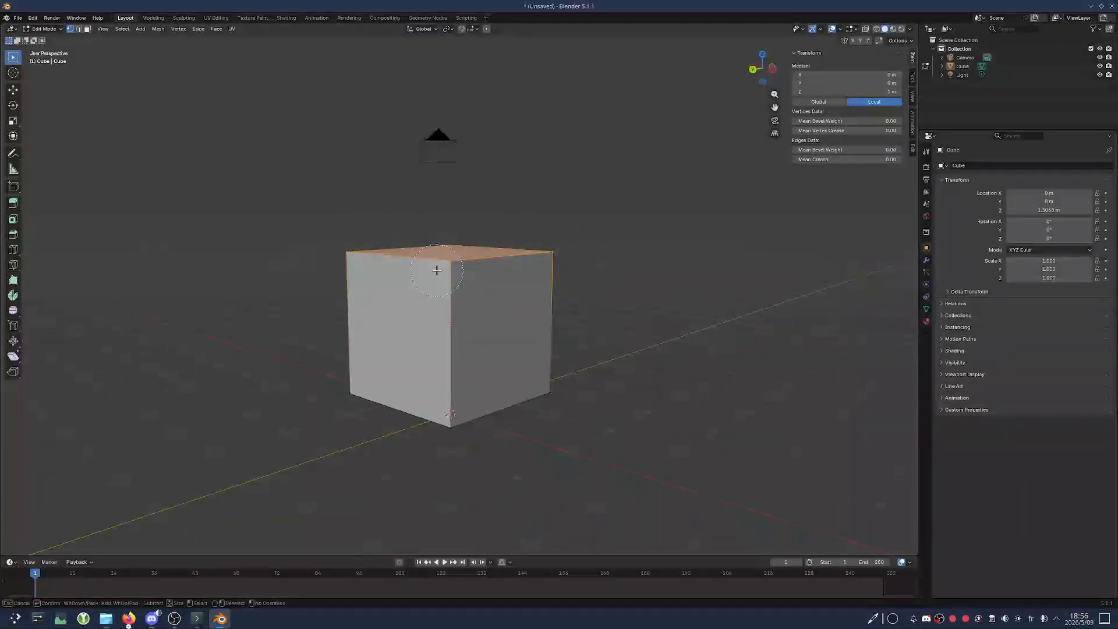
# Deselect and reselect the cube's four top vertices by painting over them with Circle Select
pyautogui.moveTo(453, 263)
pyautogui.mouseDown(button='middle')
pyautogui.moveTo(312, 254)
pyautogui.moveTo(481, 260)
pyautogui.mouseUp(button='middle')
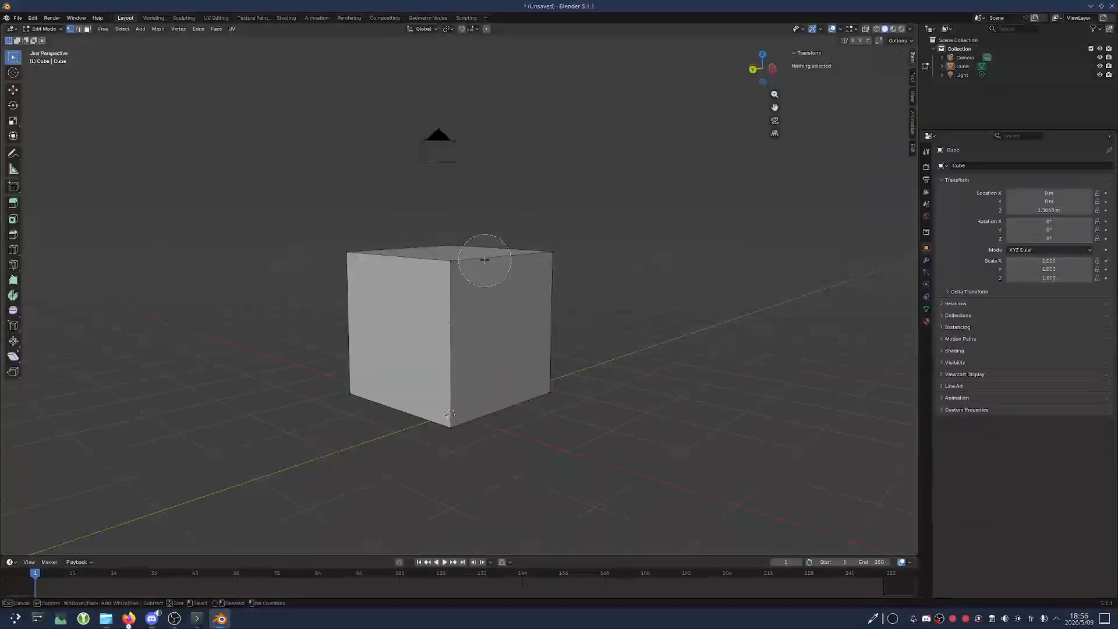
pyautogui.moveTo(484, 260); pyautogui.dragTo(564, 255)
pyautogui.moveTo(549, 263)
pyautogui.mouseDown(button='middle')
pyautogui.moveTo(365, 239)
pyautogui.moveTo(540, 250)
pyautogui.mouseUp(button='middle')
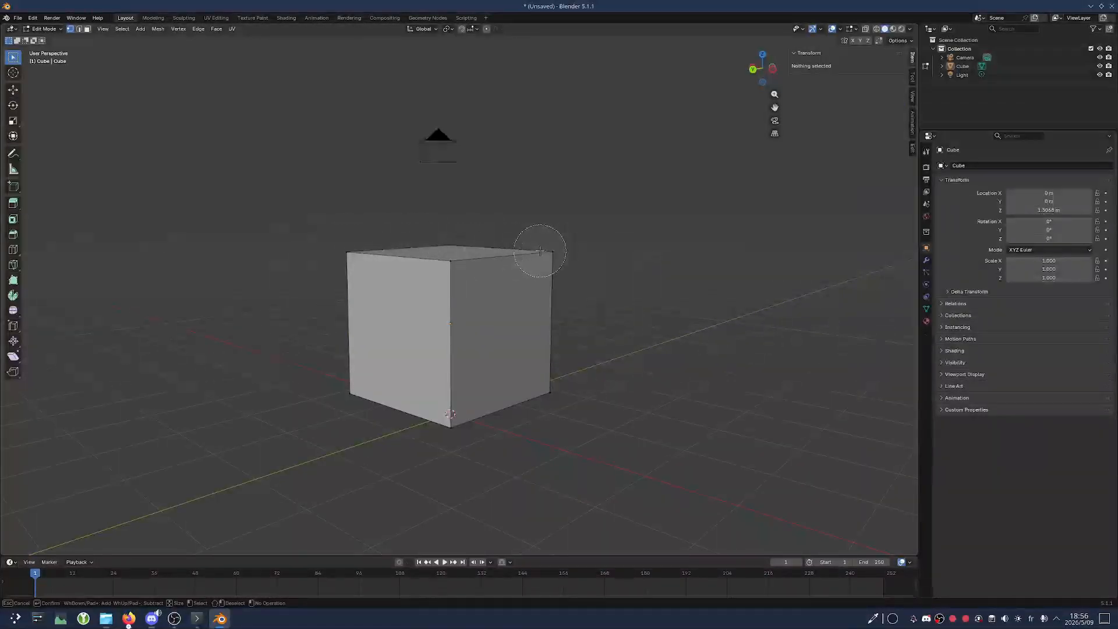
pyautogui.moveTo(488, 256)
pyautogui.mouseDown()
pyautogui.moveTo(357, 257)
pyautogui.moveTo(576, 253)
pyautogui.mouseUp()
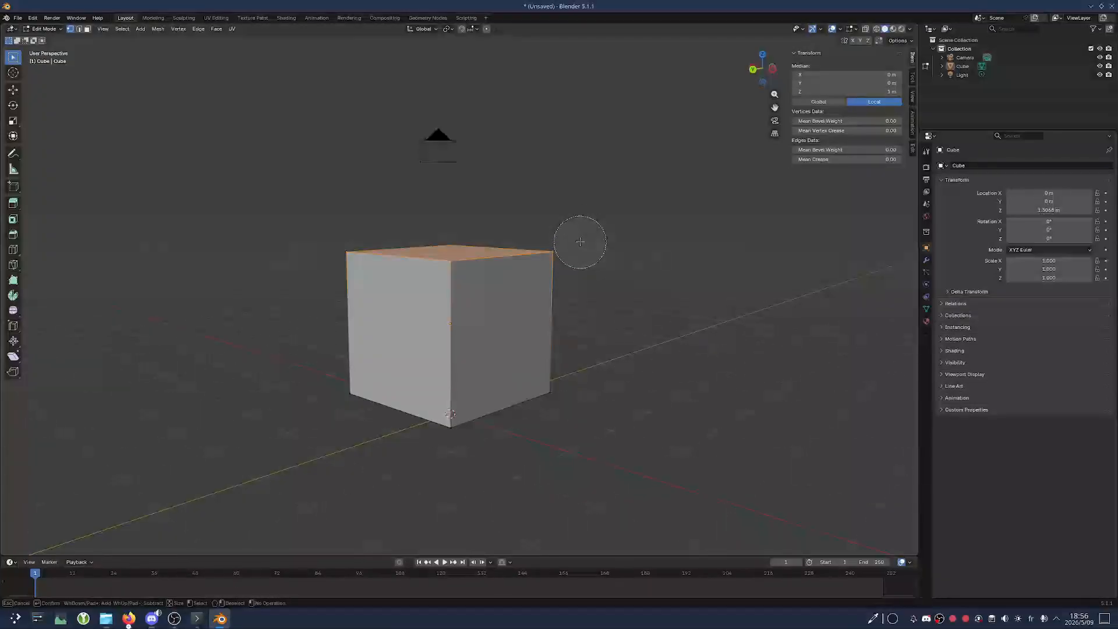
# Resize the Circle Select brush and paint over the cube to add its visible lower vertices to the selection
pyautogui.scroll(-8, 415, 249)
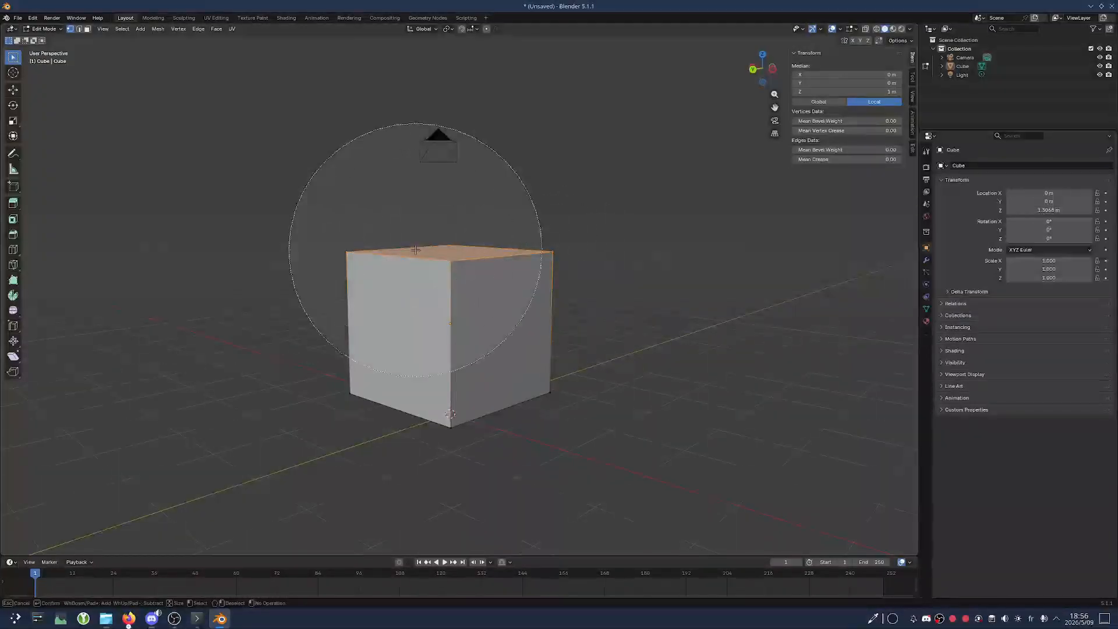
pyautogui.scroll(3, 443, 256)
pyautogui.scroll(-6, 455, 260)
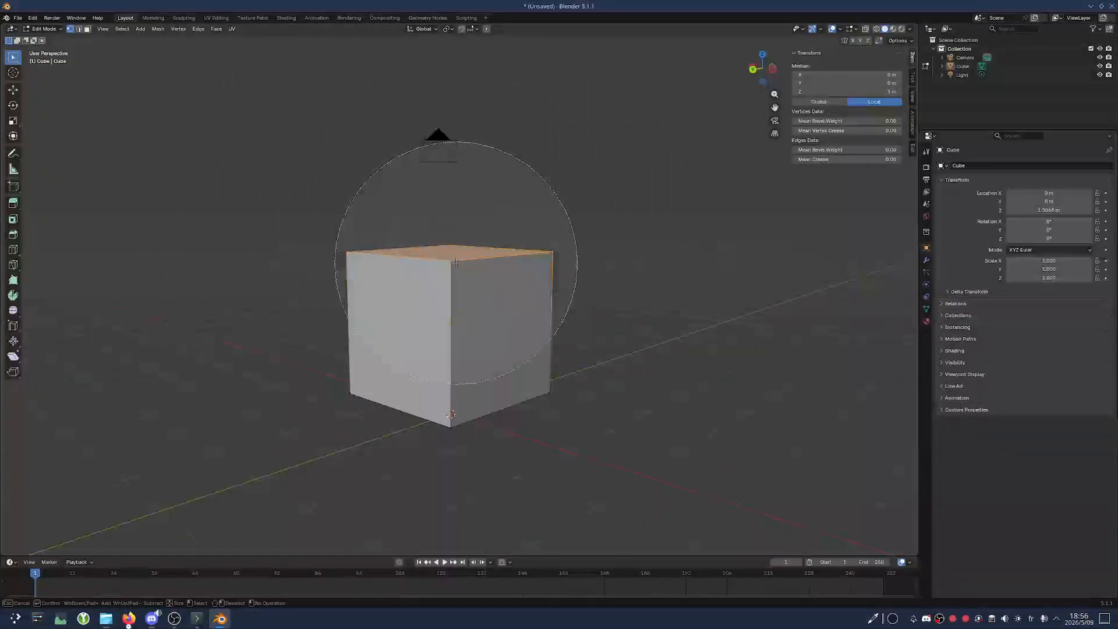
pyautogui.scroll(2, 462, 302)
pyautogui.scroll(5, 462, 302)
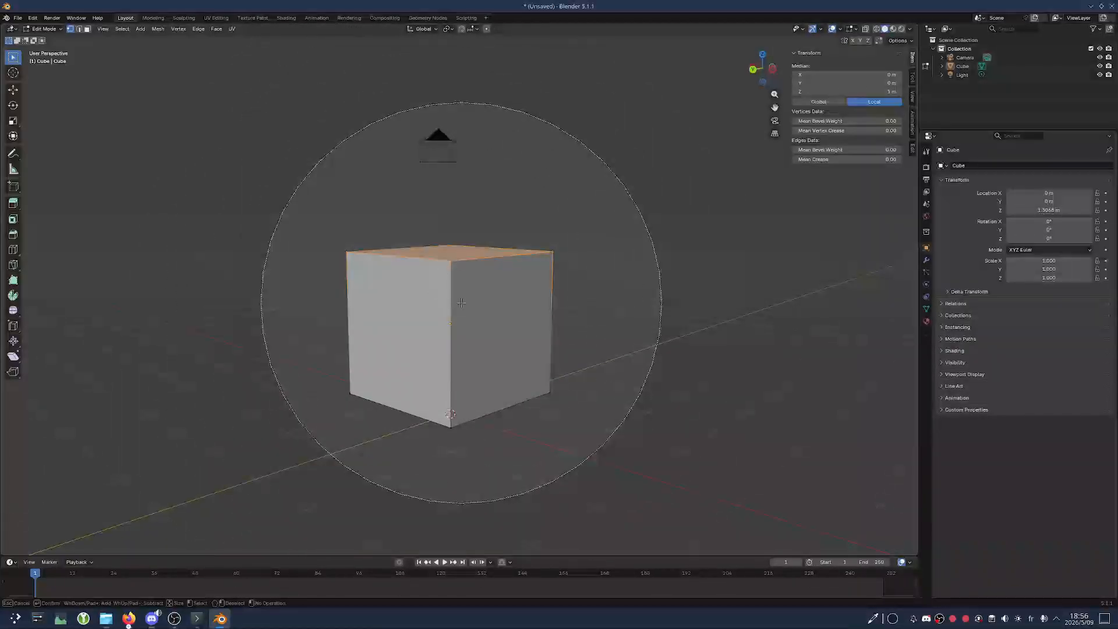
pyautogui.scroll(-4, 459, 311)
pyautogui.scroll(4, 459, 310)
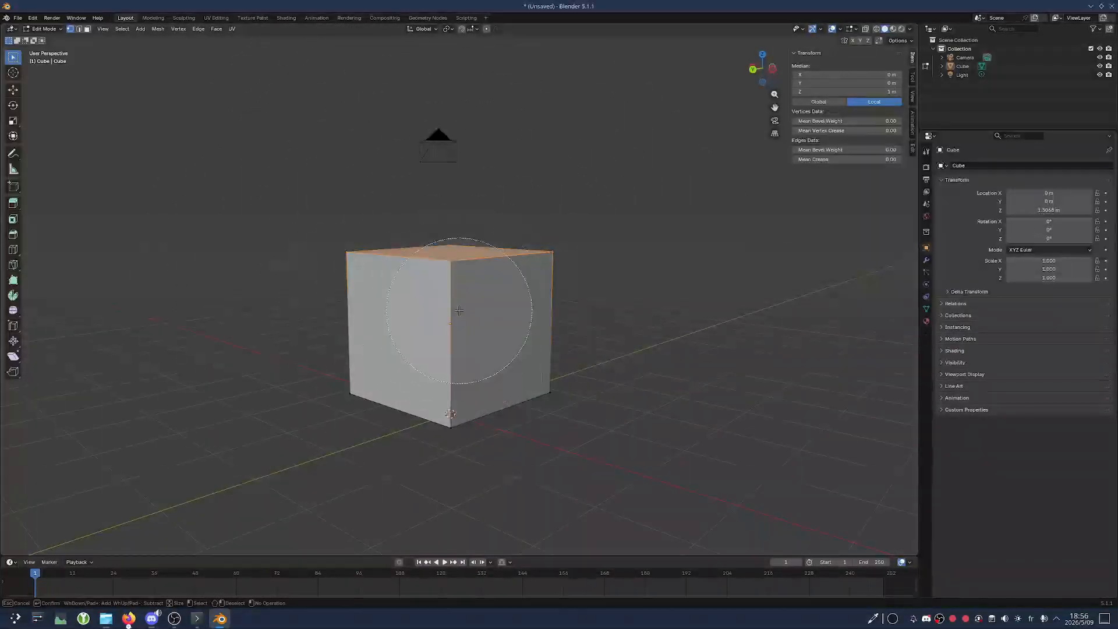
pyautogui.moveTo(352, 350); pyautogui.dragTo(512, 300)
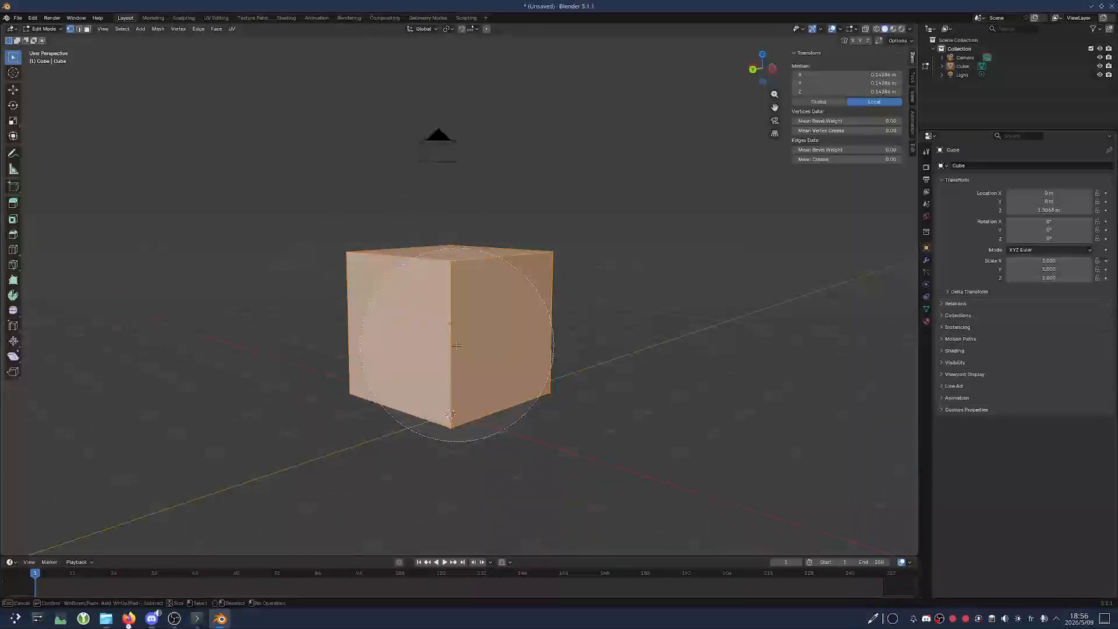
# Leave Circle Select and clear the vertex selection on the cube
pyautogui.scroll(-8, 425, 350)
pyautogui.scroll(7, 448, 328)
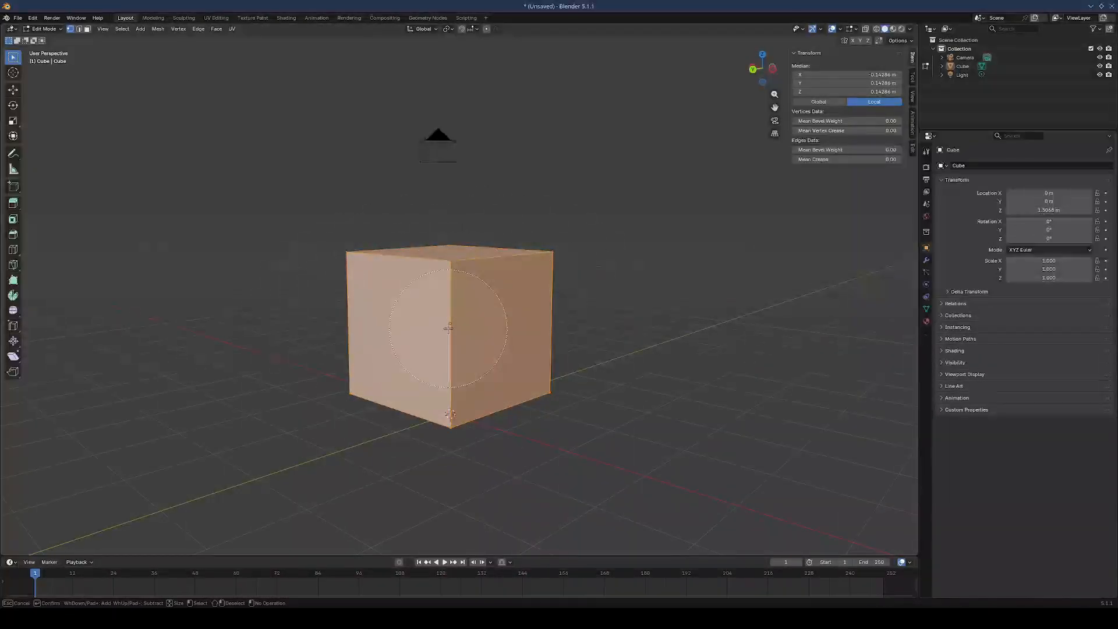
pyautogui.press('Escape')
pyautogui.click(66, 89)
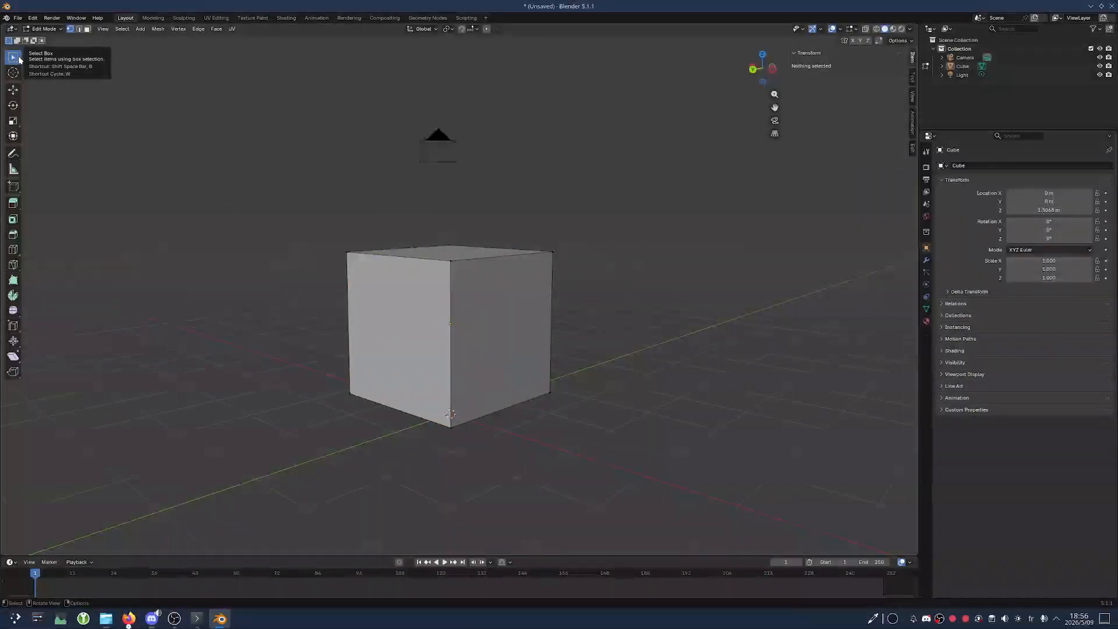
# Switch to the browser presentation to check the topics on "The basics" slide, and return to Blender
pyautogui.moveTo(229, 169); pyautogui.dragTo(359, 327, button='middle')
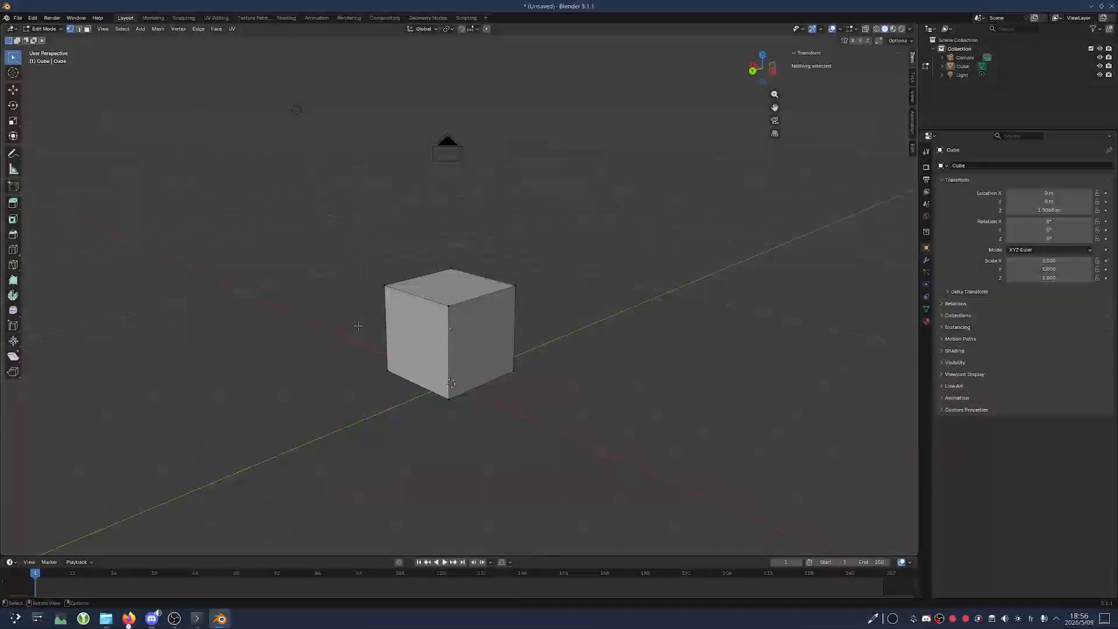
pyautogui.scroll(1, 250, 508)
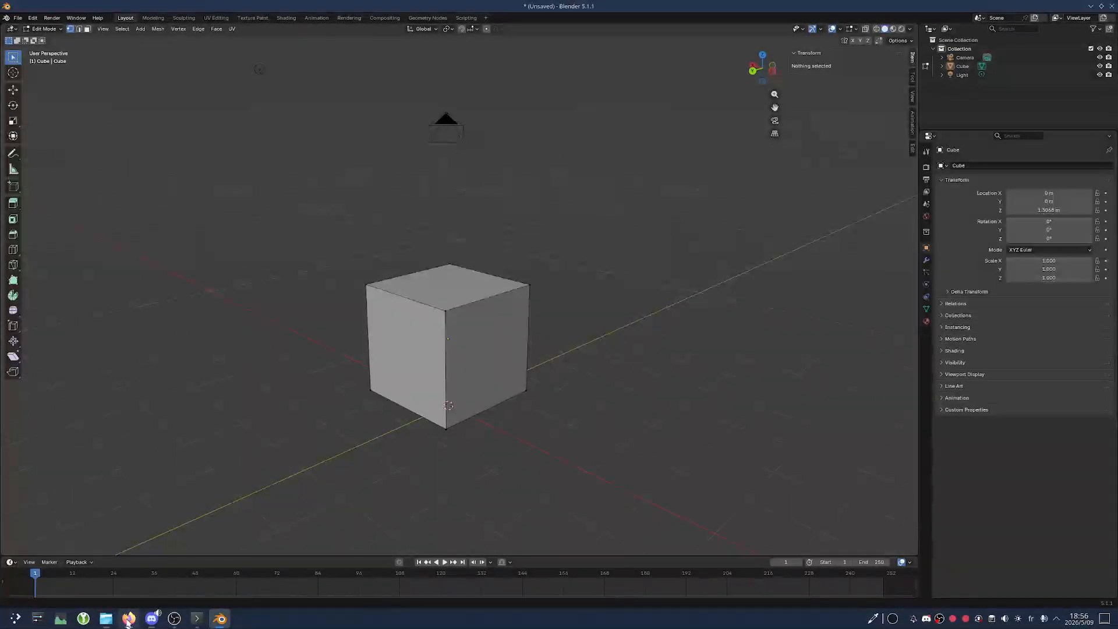
pyautogui.moveTo(128, 618)
pyautogui.click(211, 578)
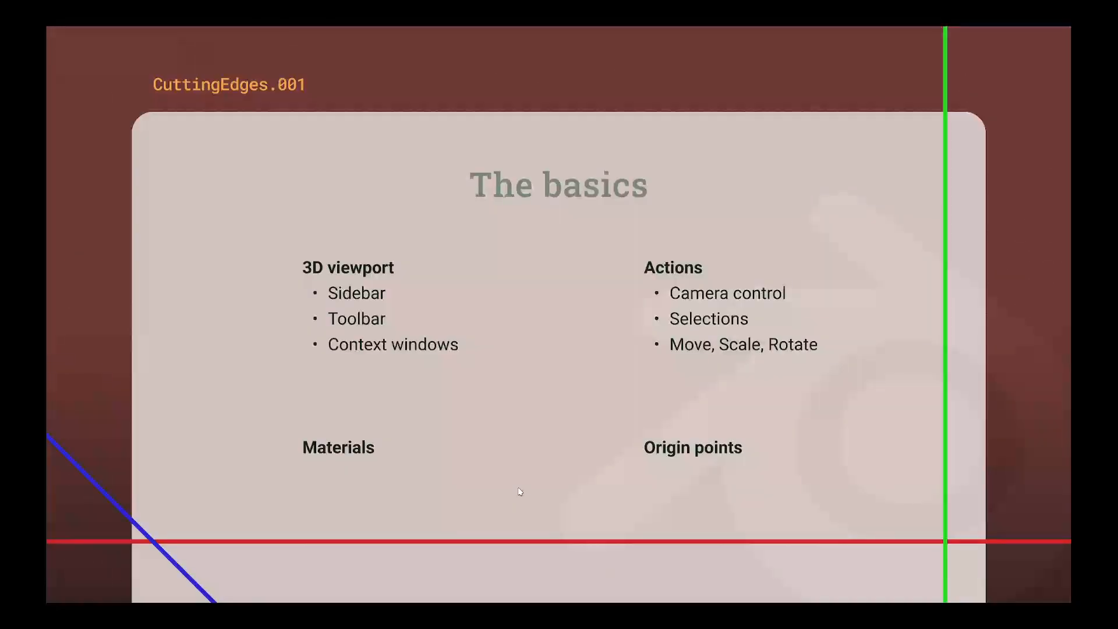
pyautogui.press('super')
pyautogui.click(220, 619)
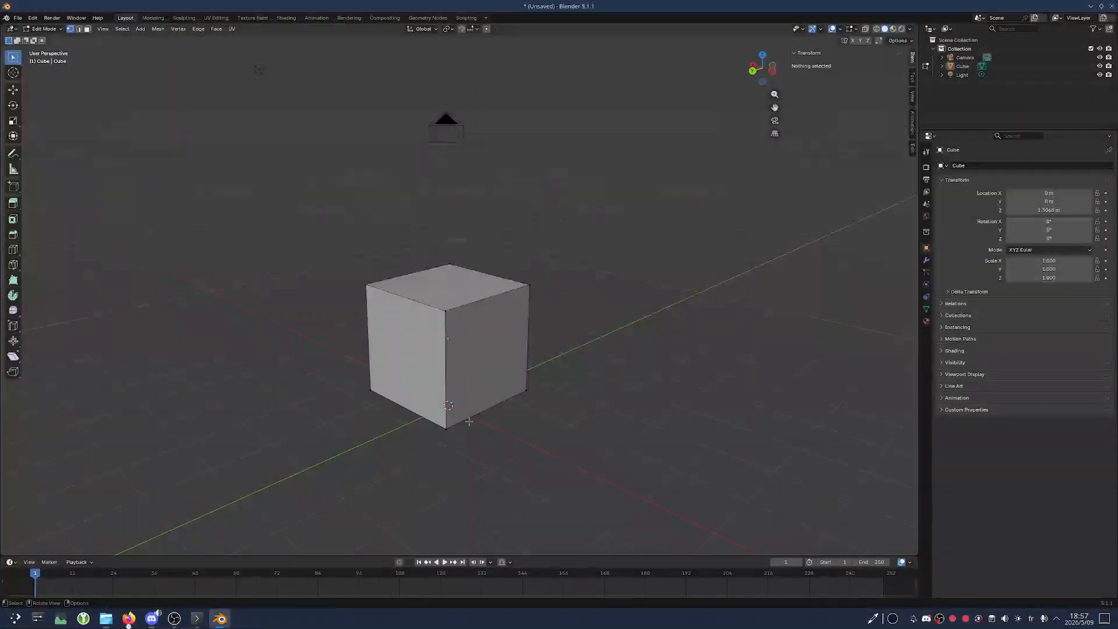
# Switch from Edit Mode to Object Mode and select the whole cube
pyautogui.scroll(-2, 71, 91)
pyautogui.scroll(1, 71, 90)
pyautogui.click(44, 28)
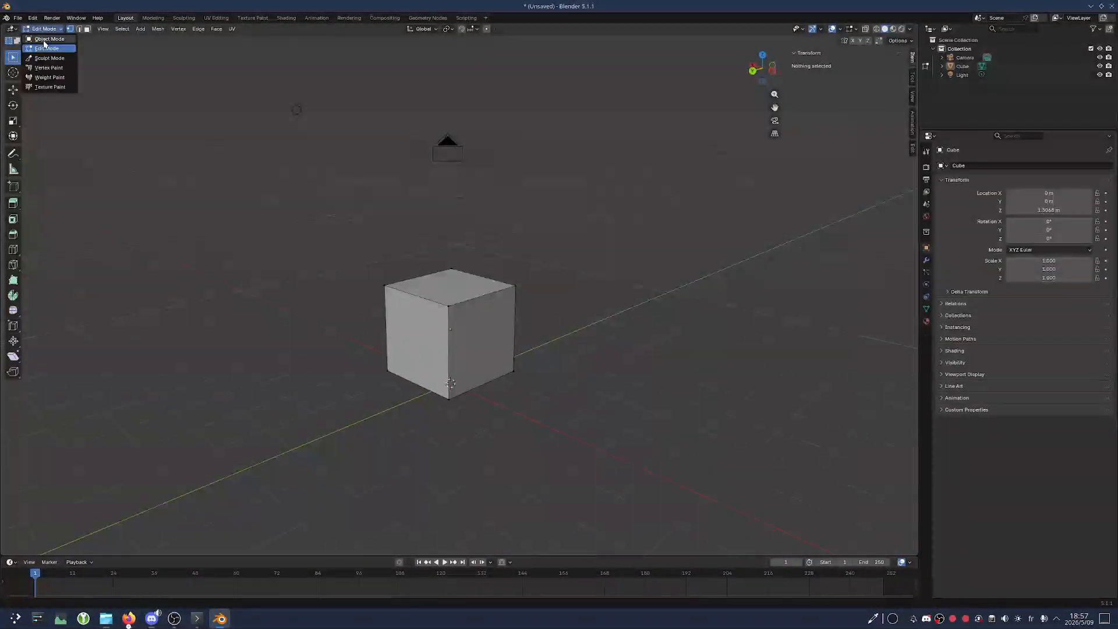
pyautogui.click(44, 43)
pyautogui.moveTo(524, 237); pyautogui.dragTo(442, 305, button='middle')
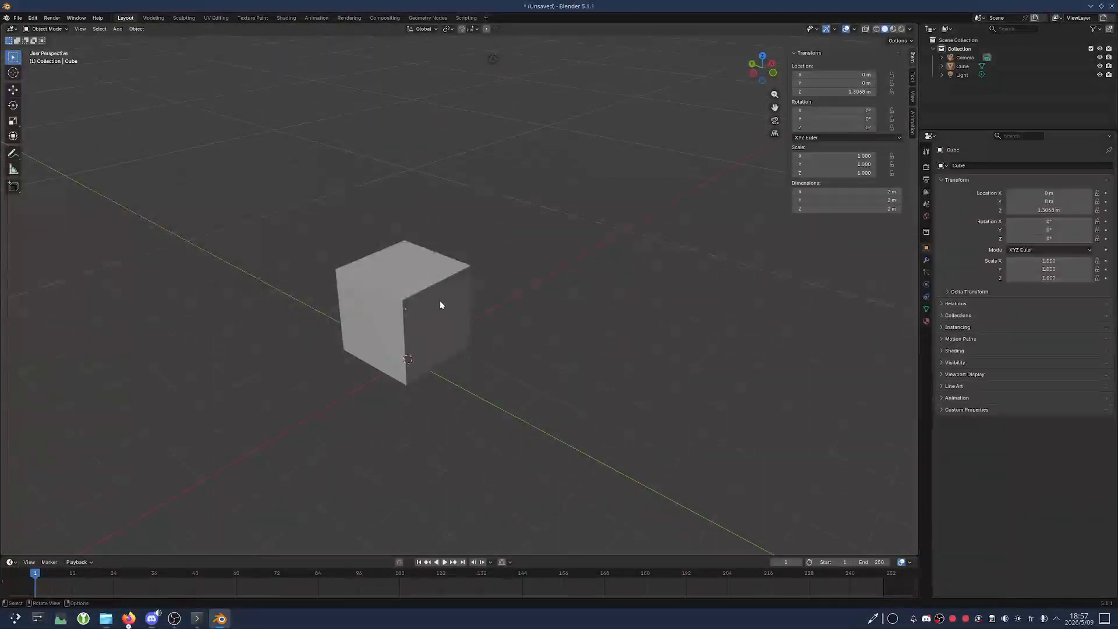
pyautogui.click(443, 304)
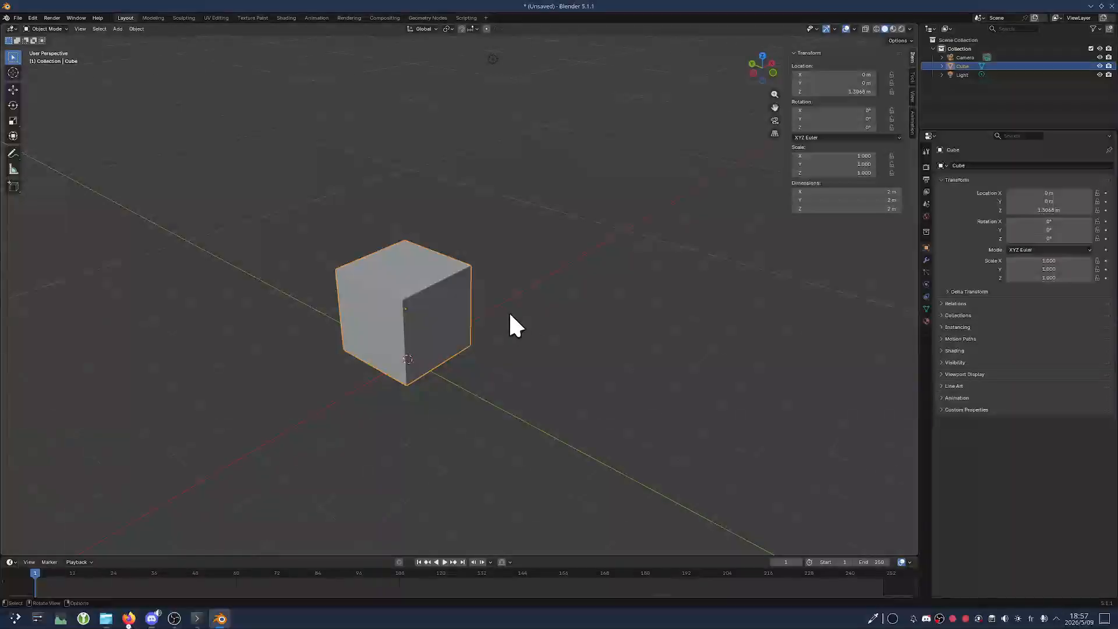
# Try moving the selected cube freely from two different view angles, undoing each move
pyautogui.moveTo(510, 315)
pyautogui.mouseDown(button='middle')
pyautogui.moveTo(524, 320)
pyautogui.moveTo(496, 309)
pyautogui.mouseUp(button='middle')
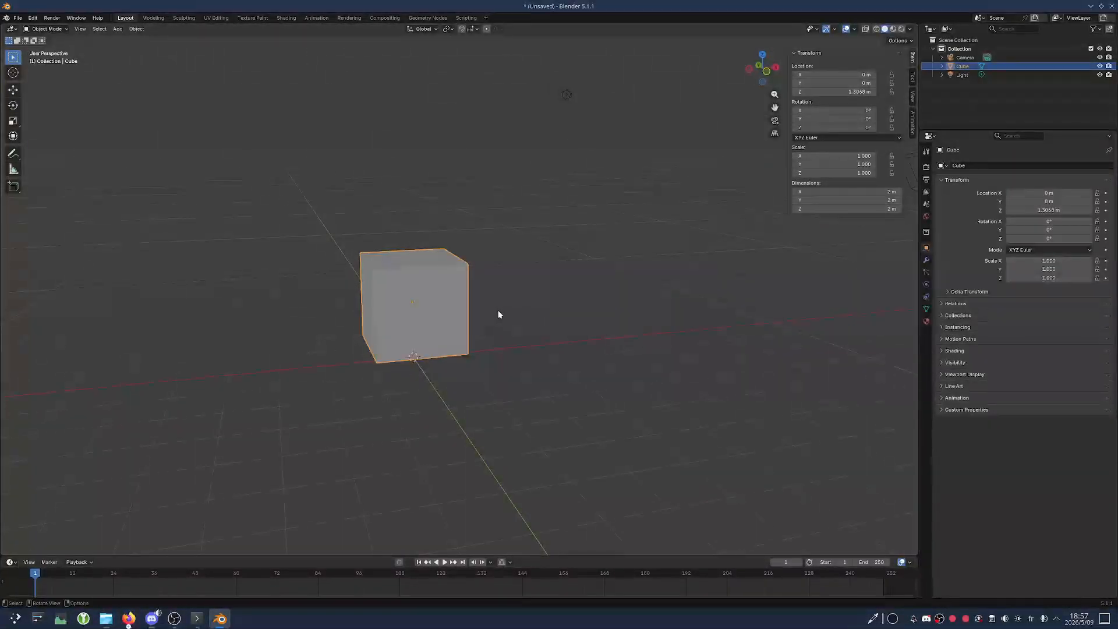
pyautogui.moveTo(499, 315); pyautogui.dragTo(535, 312, button='middle')
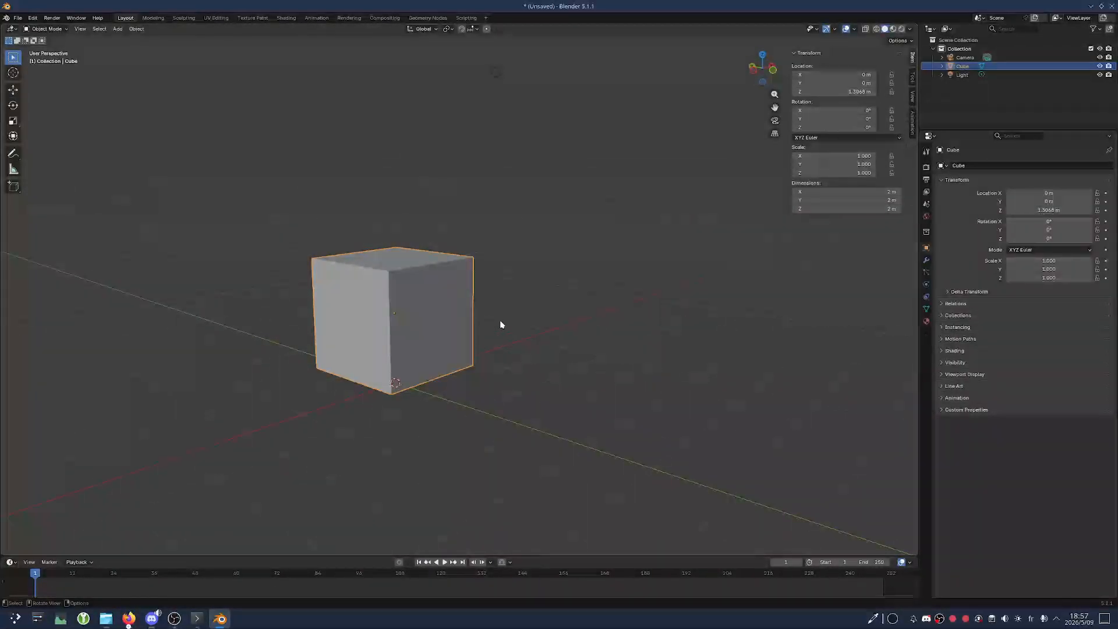
pyautogui.press('g')
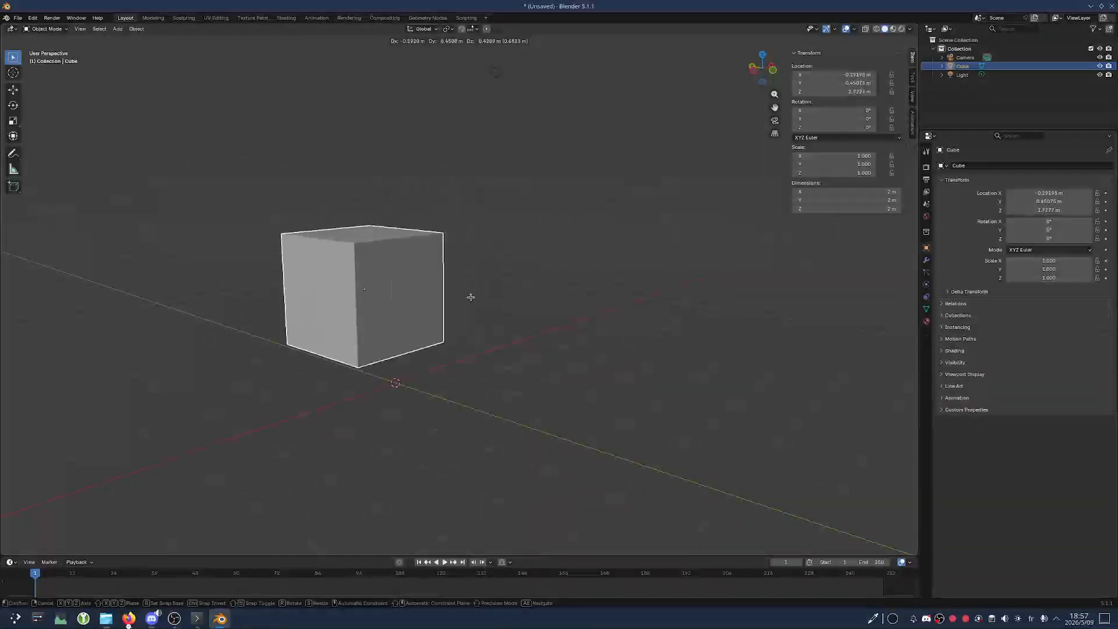
pyautogui.click(465, 226)
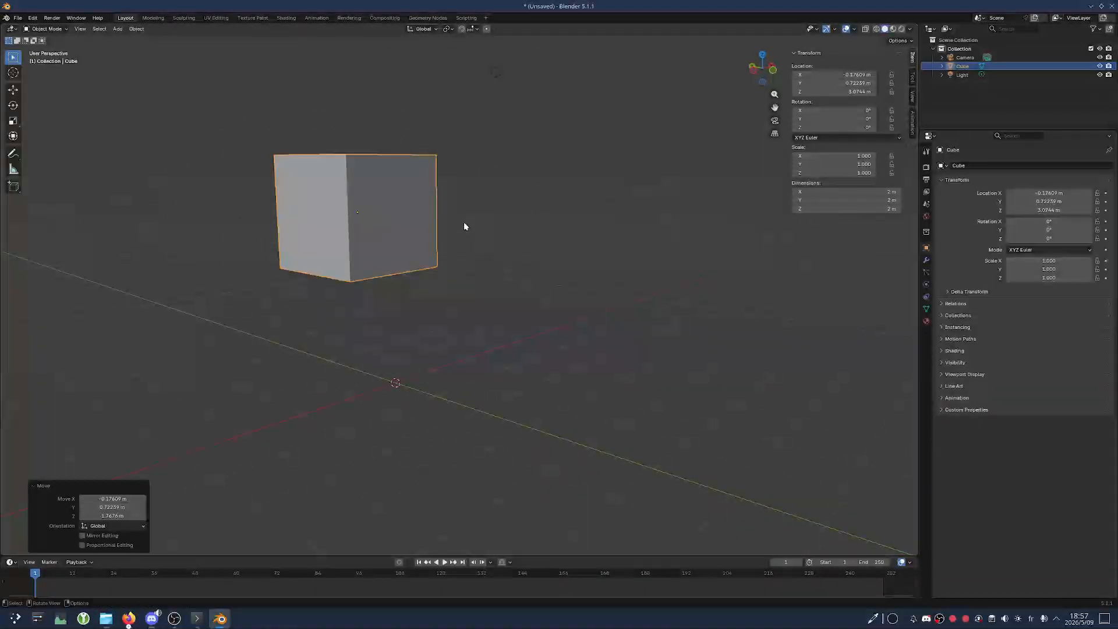
pyautogui.hotkey('ctrl', 'z')
pyautogui.scroll(-2, 526, 280)
pyautogui.moveTo(525, 279); pyautogui.dragTo(506, 308, button='middle')
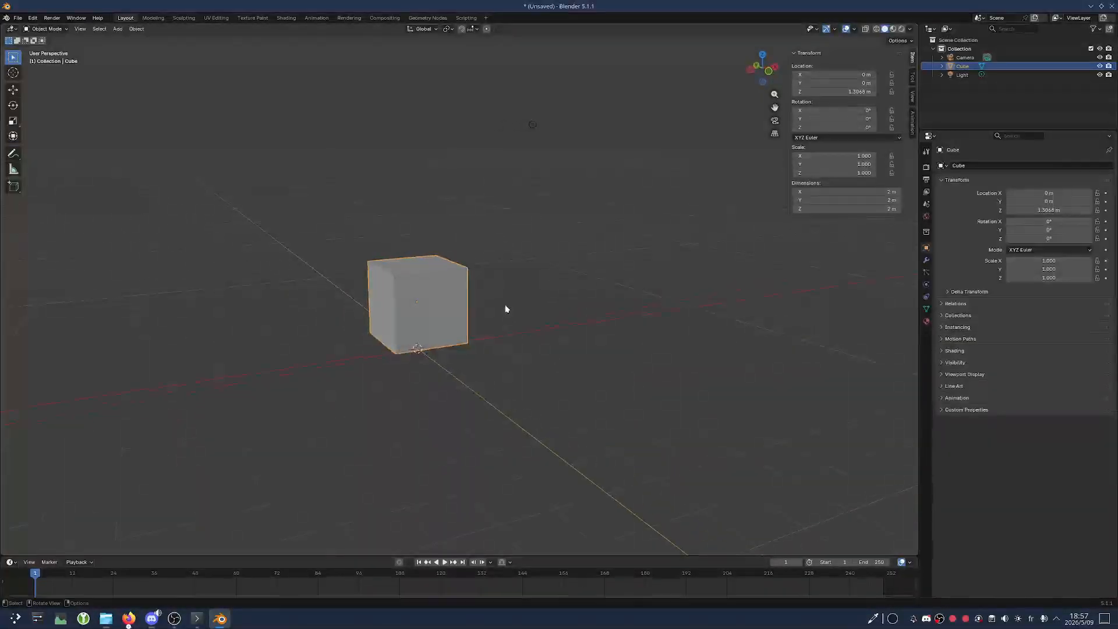
pyautogui.press('g')
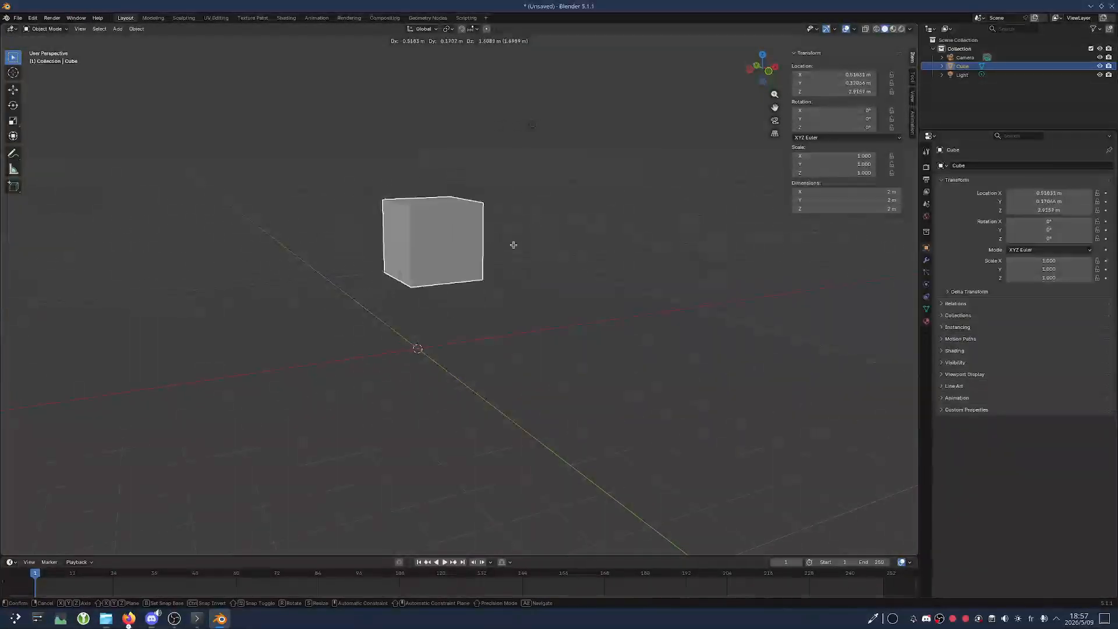
pyautogui.click(523, 288)
pyautogui.hotkey('ctrl', 'z')
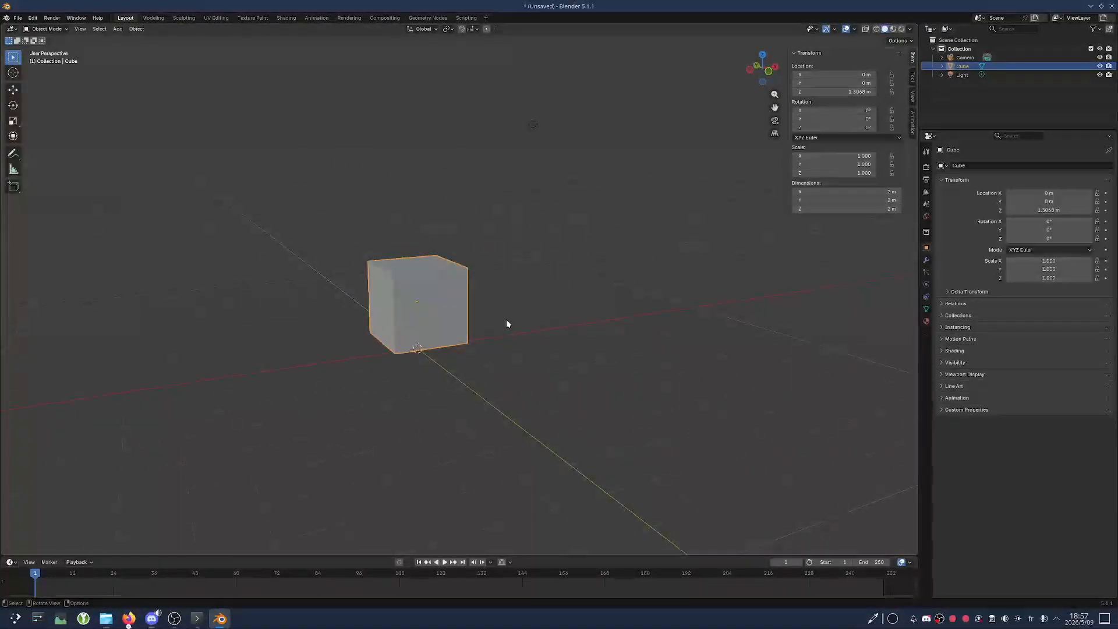
# Try rotating the cube freely around the view axis and reset its rotation
pyautogui.moveTo(507, 335); pyautogui.dragTo(539, 345, button='middle')
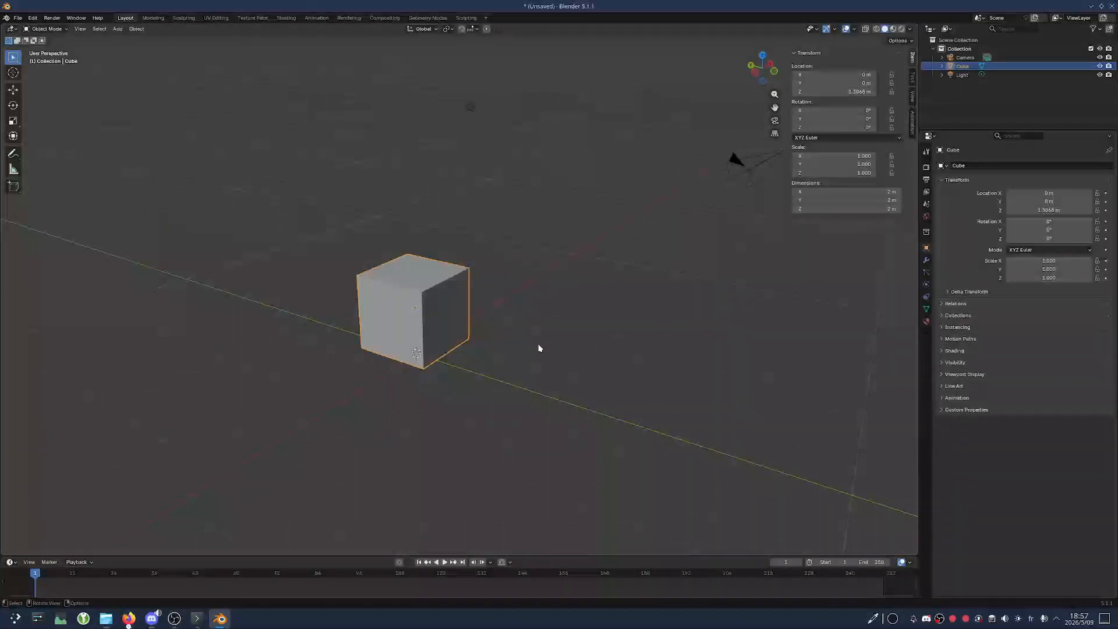
pyautogui.press('r')
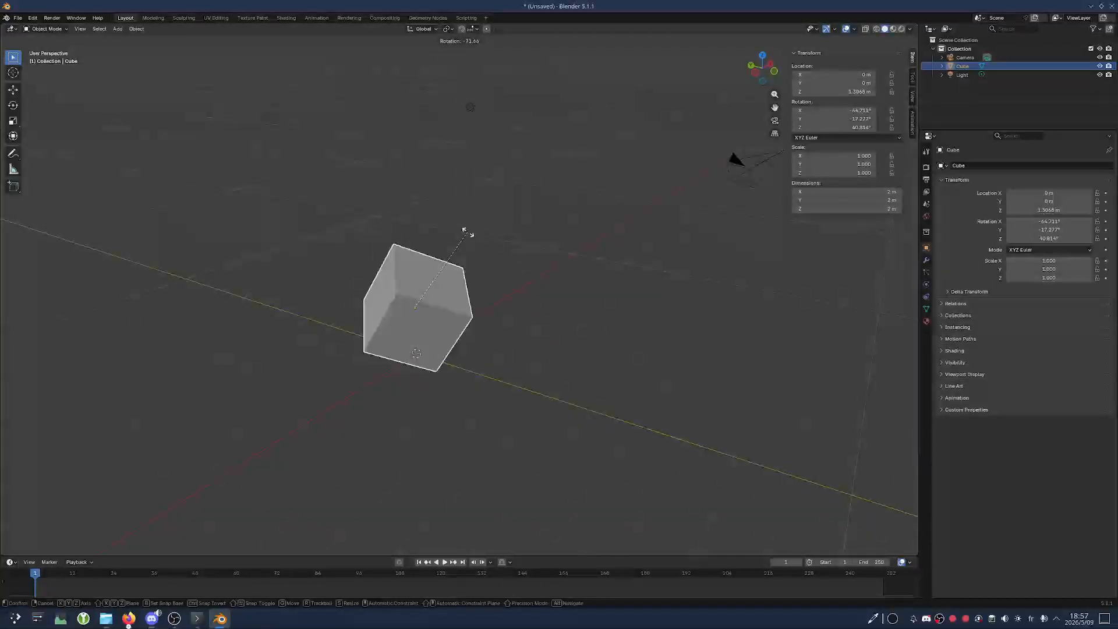
pyautogui.click(503, 257)
pyautogui.hotkey('alt', 'r')
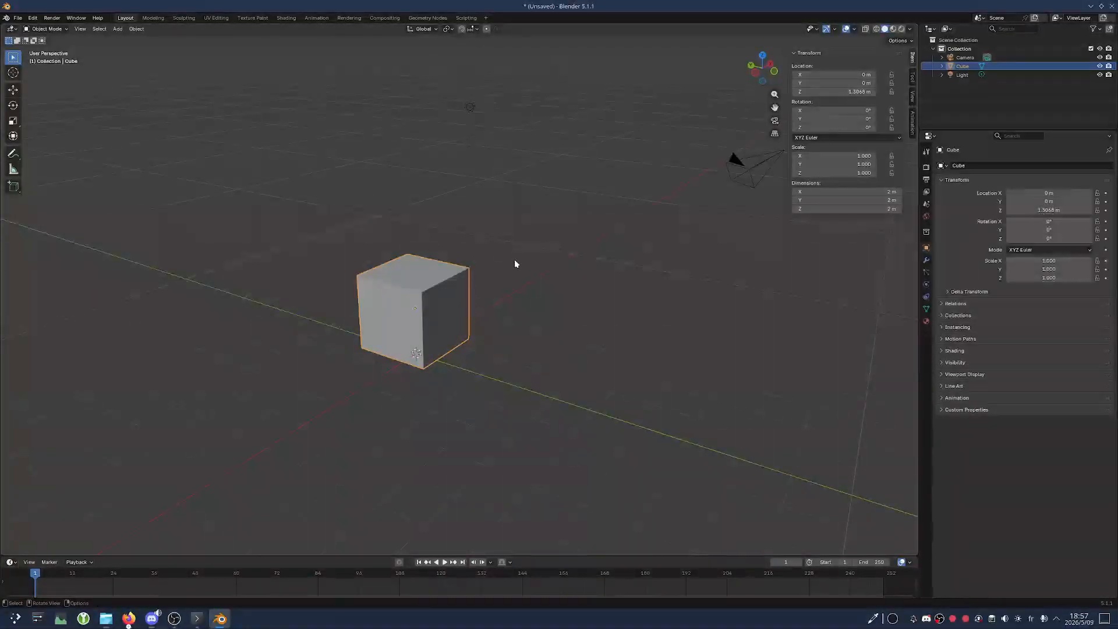
# Try scaling the cube up uniformly and undo the scaling
pyautogui.moveTo(524, 269)
pyautogui.mouseDown(button='middle')
pyautogui.moveTo(509, 289)
pyautogui.moveTo(510, 277)
pyautogui.mouseUp(button='middle')
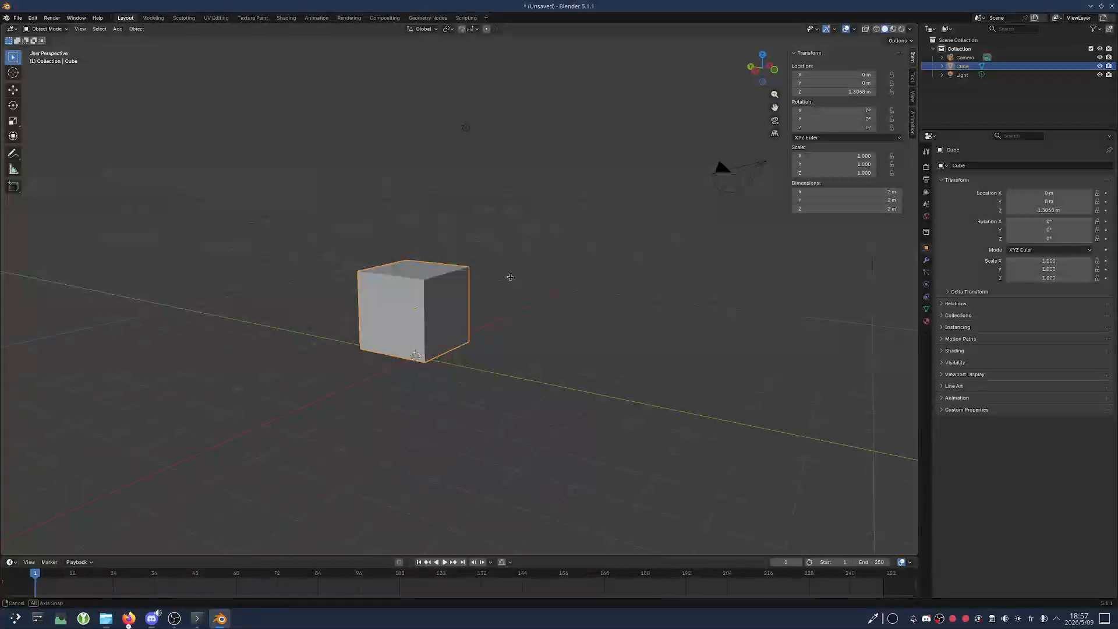
pyautogui.moveTo(510, 277); pyautogui.dragTo(507, 303, button='middle')
pyautogui.press('s')
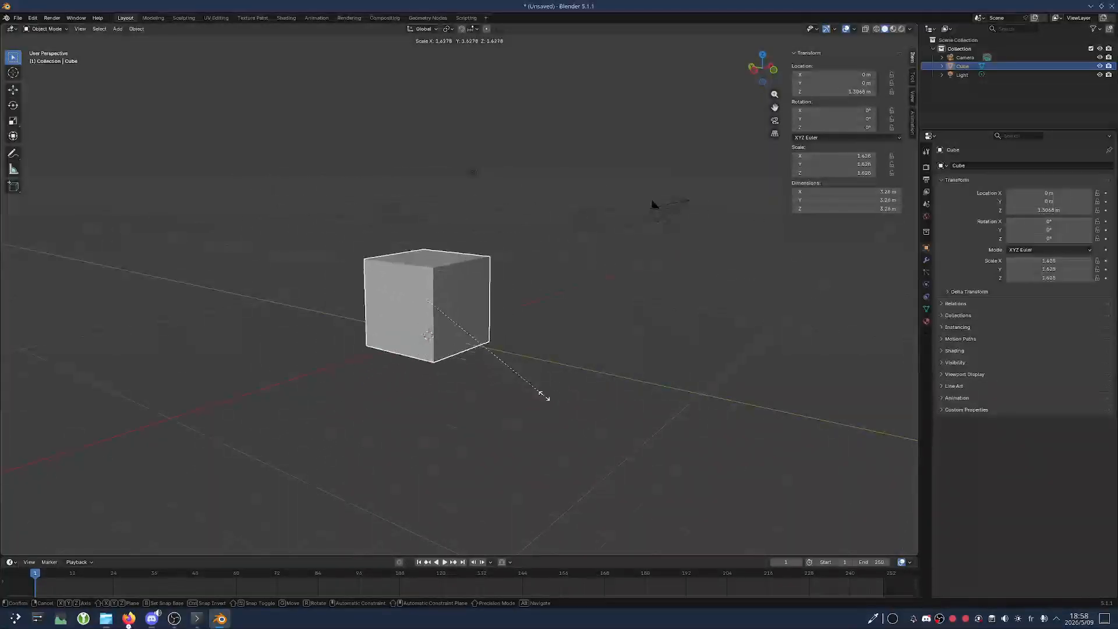
pyautogui.click(501, 339)
pyautogui.hotkey('ctrl', 'z')
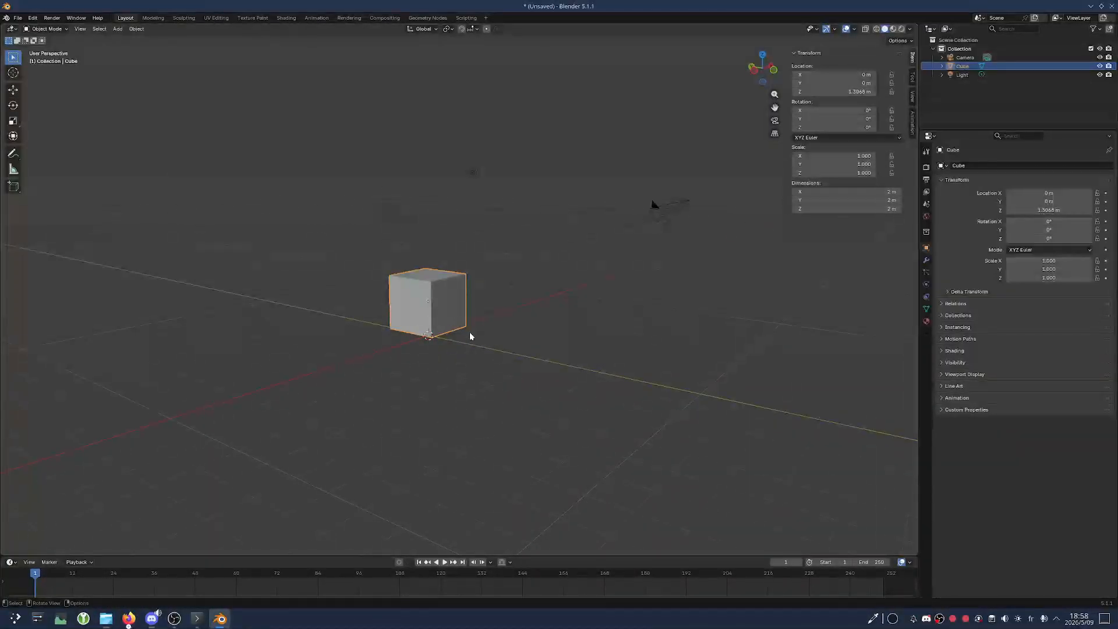
# Try scaling the cube to about 5.67 times its size, starting close to its origin, and undo it
pyautogui.scroll(1, 484, 382)
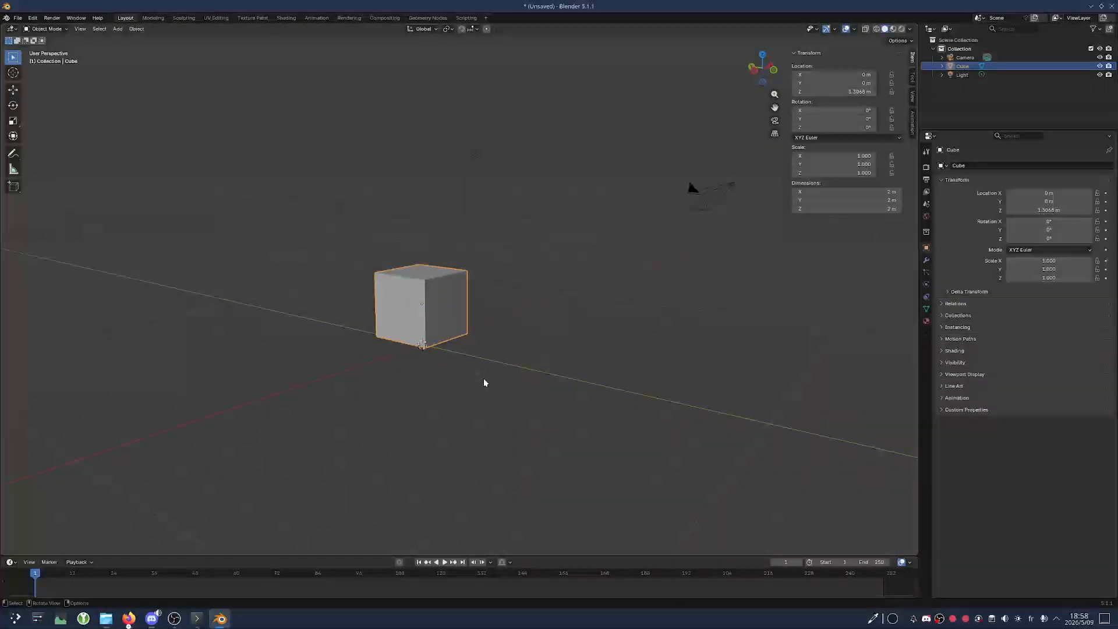
pyautogui.scroll(-1, 484, 382)
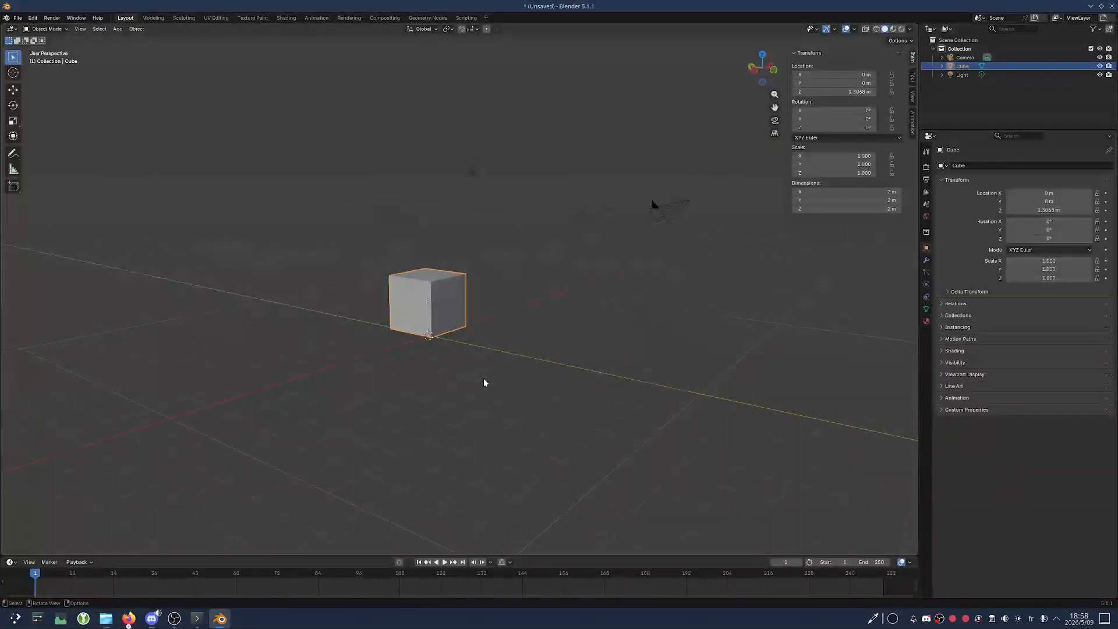
pyautogui.scroll(-1, 484, 382)
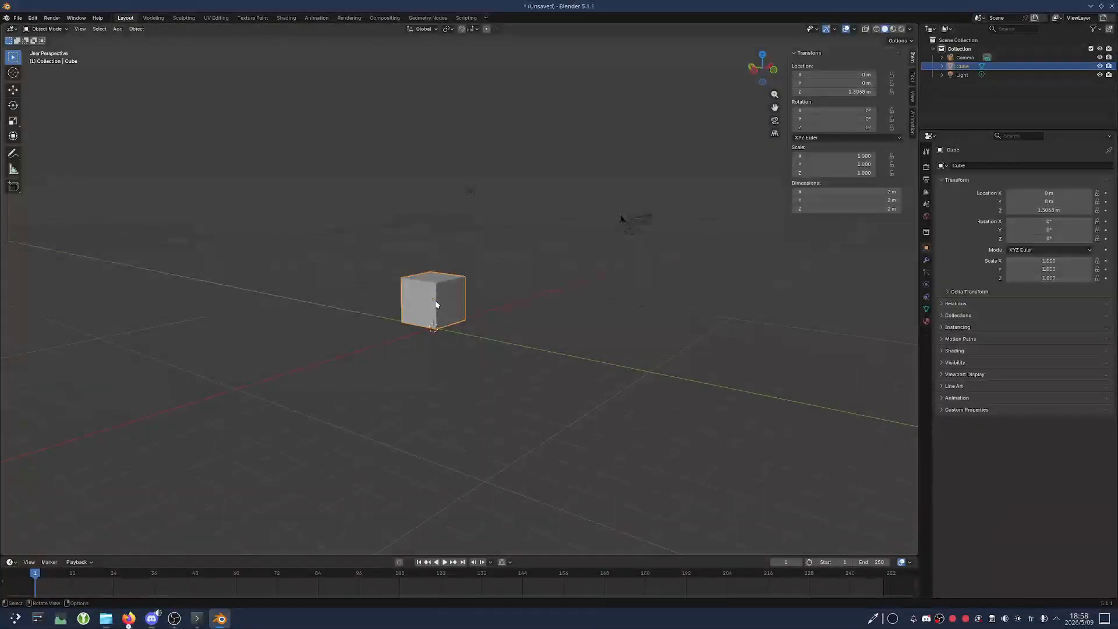
pyautogui.press('s')
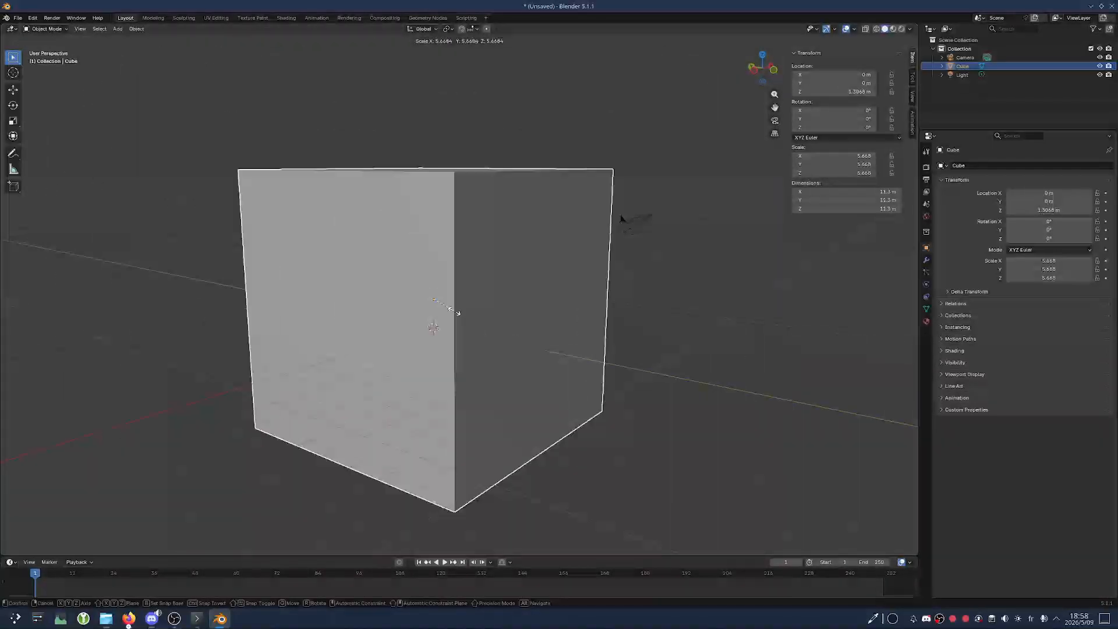
pyautogui.click(457, 313)
pyautogui.hotkey('ctrl', 'z')
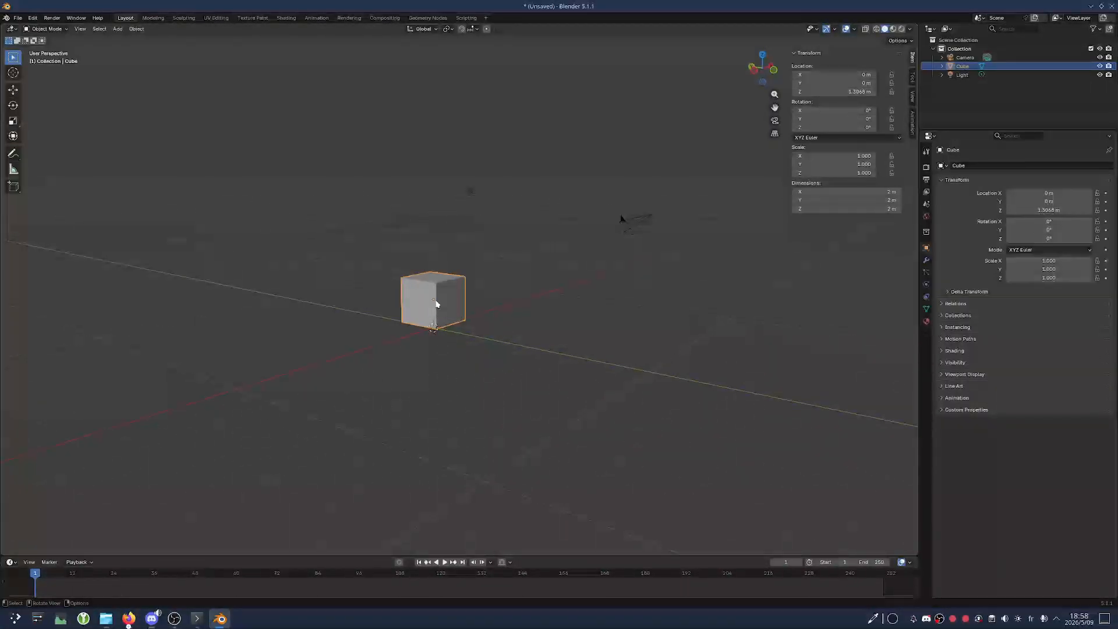
# Try moving the cube freely with the pointer starting near its origin, and undo the move
pyautogui.scroll(3, 444, 318)
pyautogui.press('g')
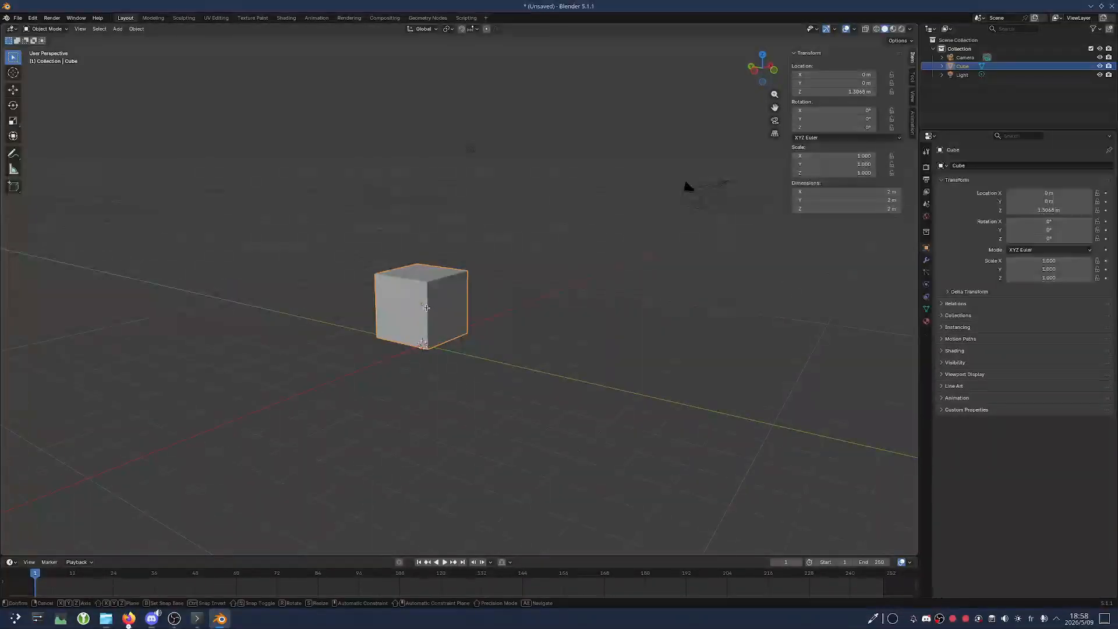
pyautogui.click(418, 300)
pyautogui.hotkey('ctrl', 'z')
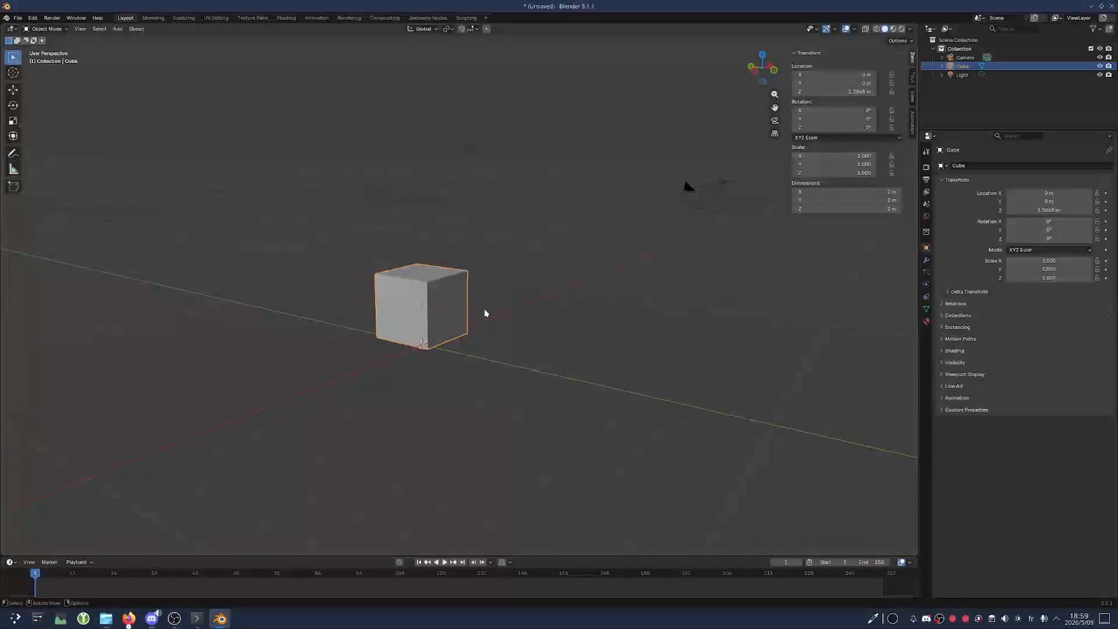
# Try scaling the cube uniformly twice, to about 95.57 and 7.54 times its size, cancelling each attempt
pyautogui.press('s')
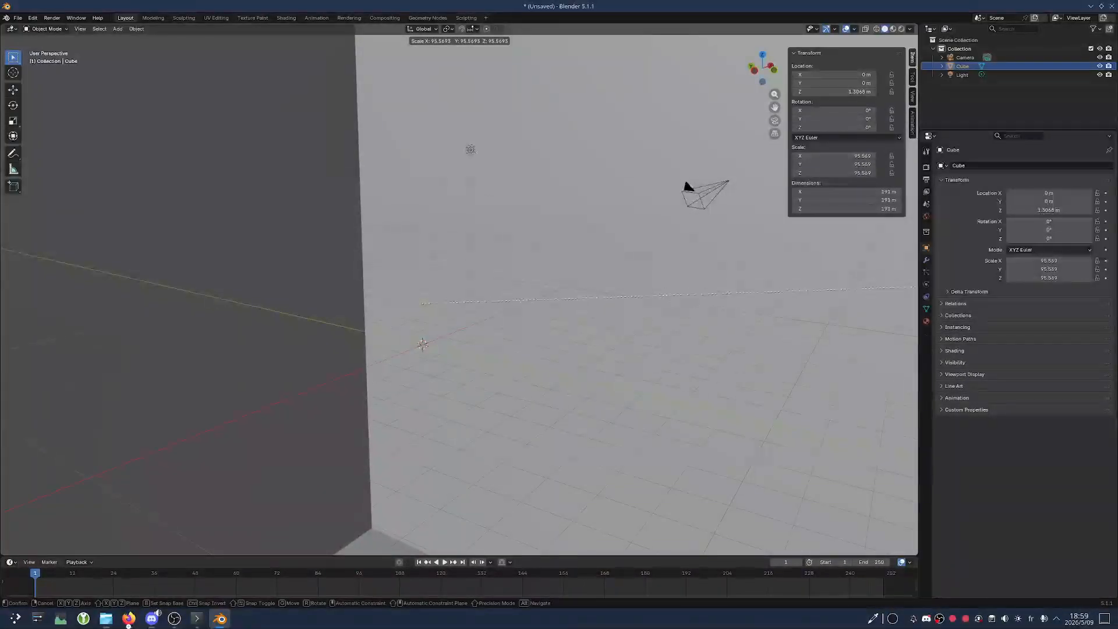
pyautogui.press('Escape')
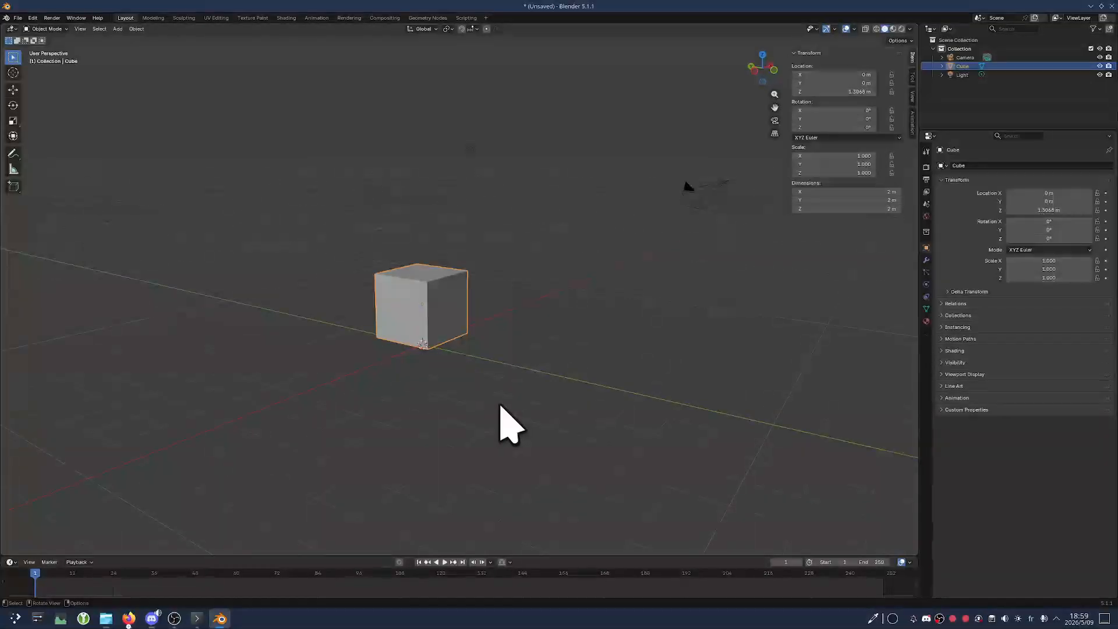
pyautogui.moveTo(501, 407)
pyautogui.mouseDown(button='middle')
pyautogui.moveTo(494, 424)
pyautogui.moveTo(511, 412)
pyautogui.mouseUp(button='middle')
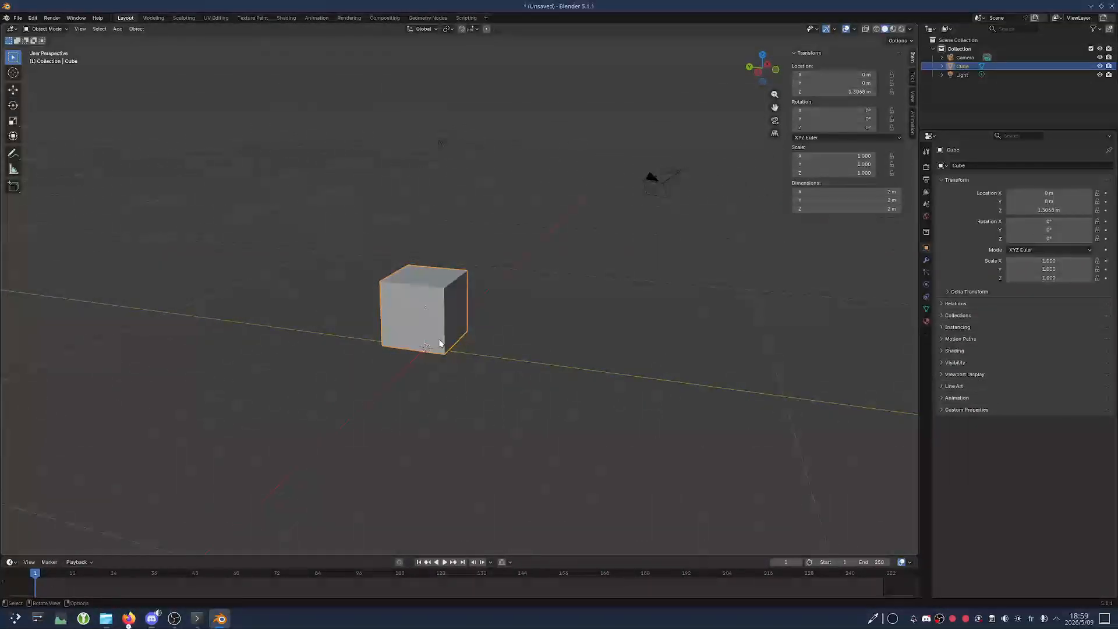
pyautogui.press('s')
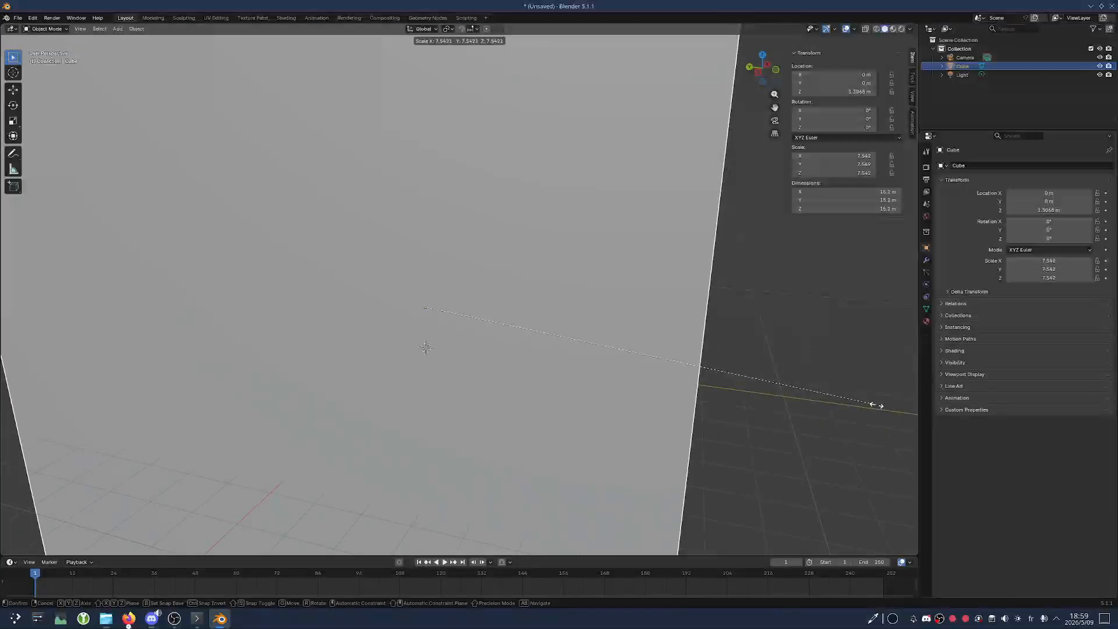
pyautogui.press('Escape')
# Try scaling the cube uniformly to about 3.04 times its size, starting farther from its origin, and clear its scale
pyautogui.moveTo(761, 404); pyautogui.dragTo(641, 406, button='middle')
pyautogui.scroll(3, 638, 403)
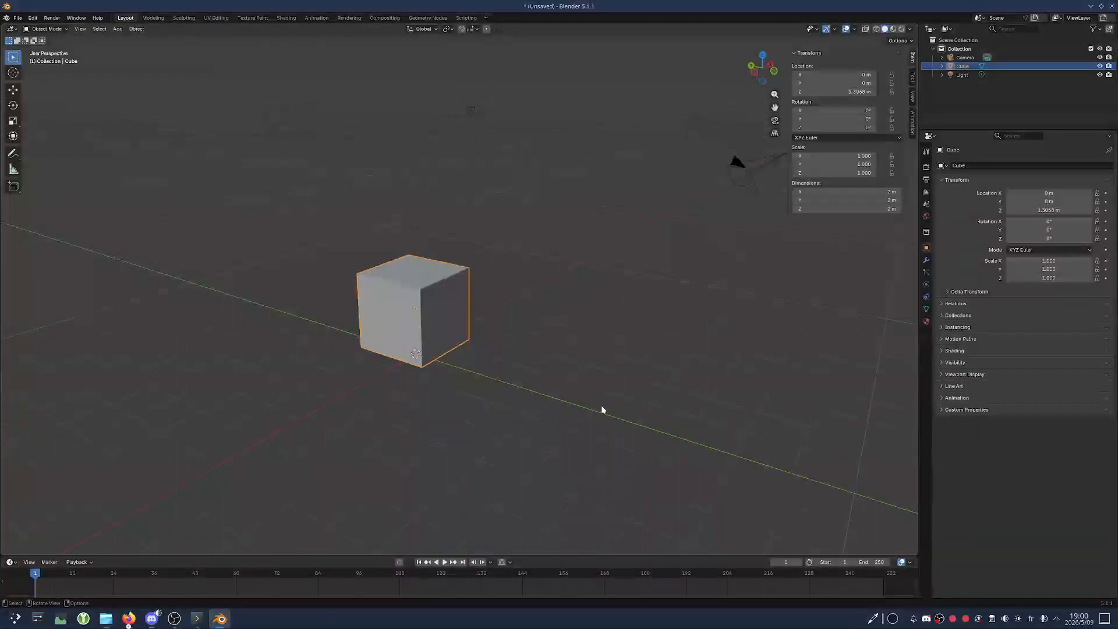
pyautogui.press('s')
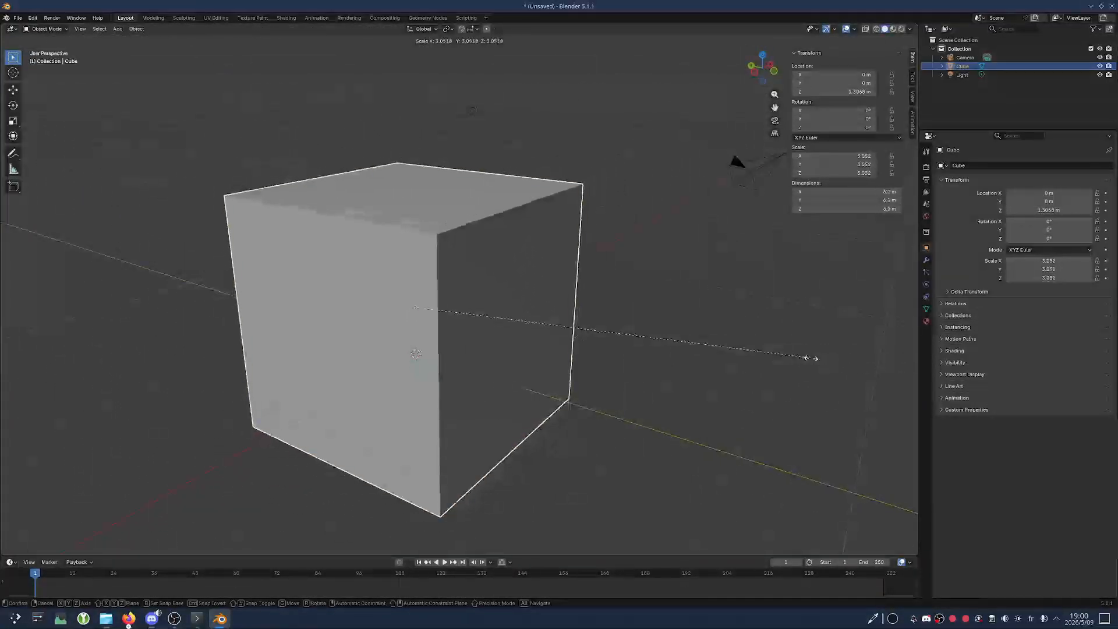
pyautogui.click(809, 361)
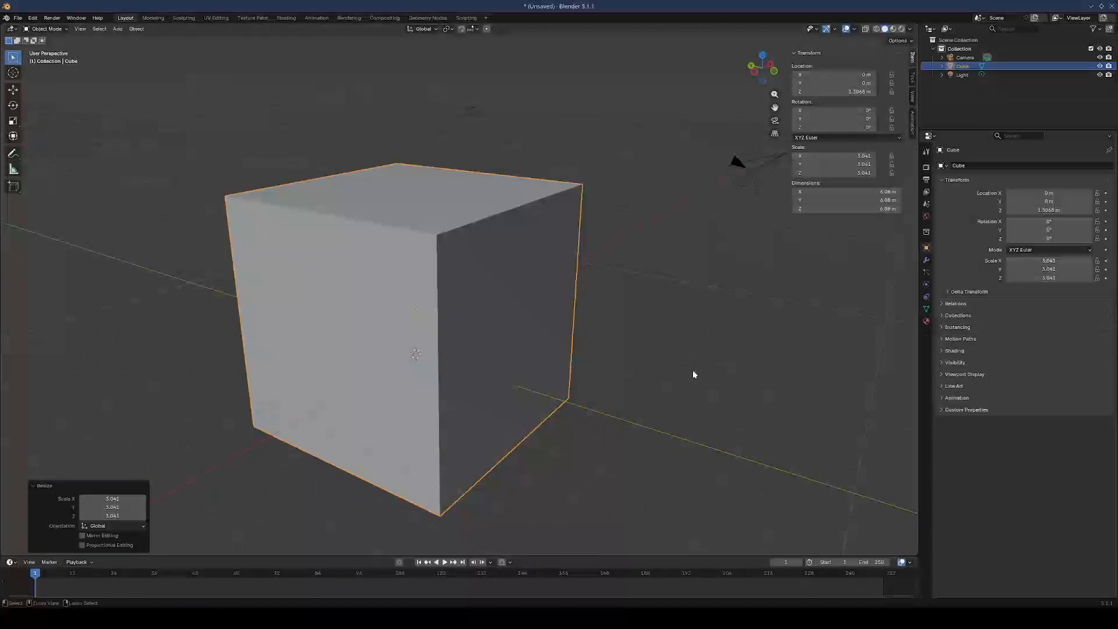
pyautogui.hotkey('alt', 's')
# Try moving the cube freely and constrained to the global Y axis, and cancel the move
pyautogui.press('g')
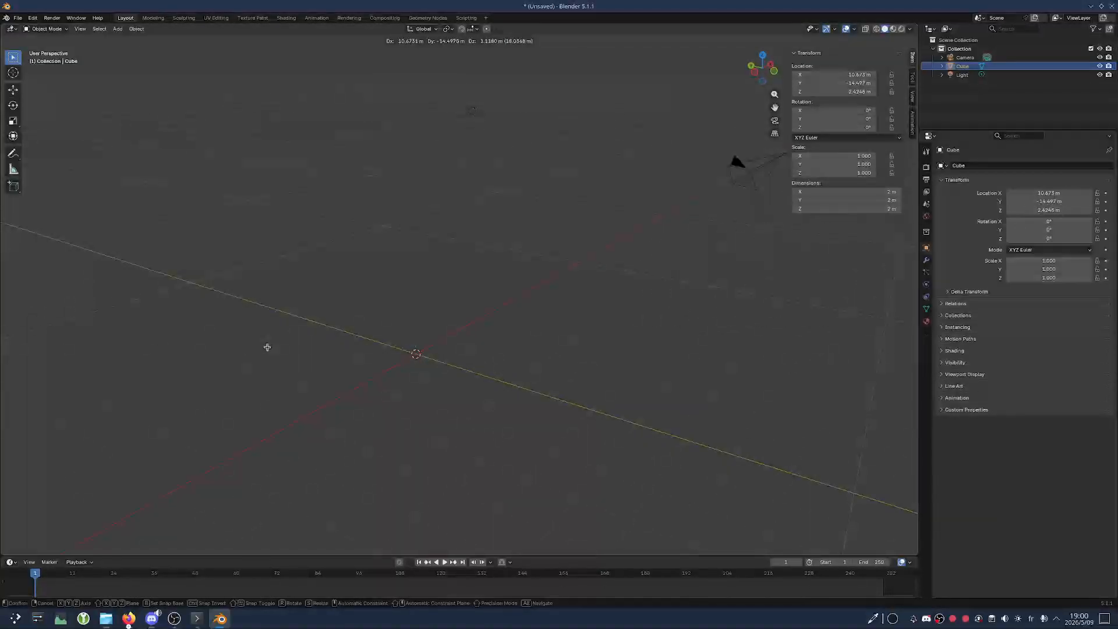
pyautogui.press('y')
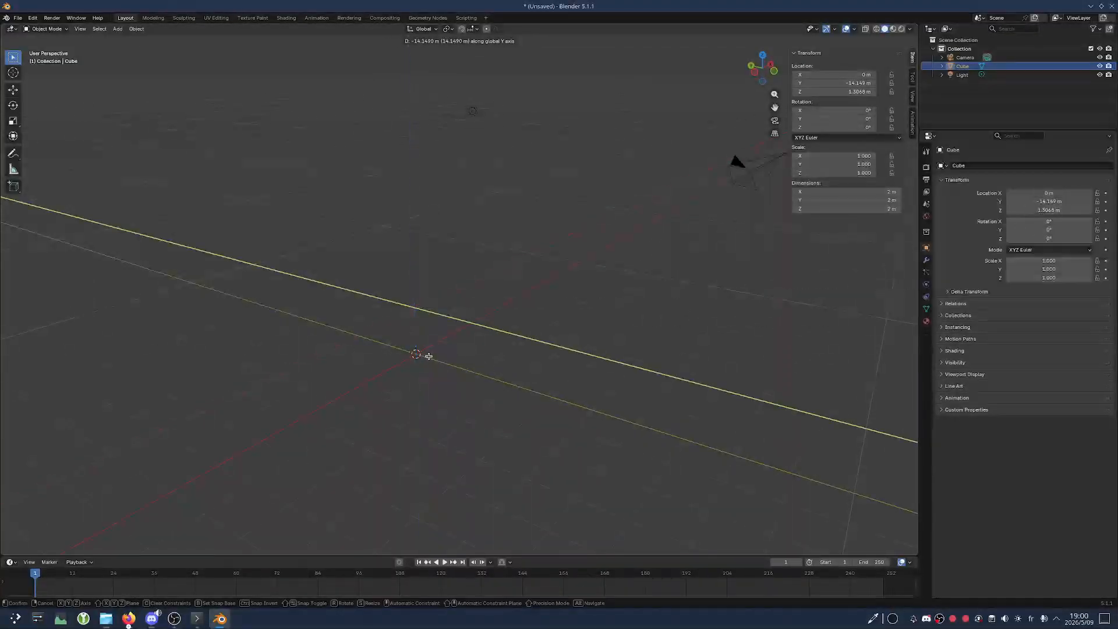
pyautogui.press('Escape')
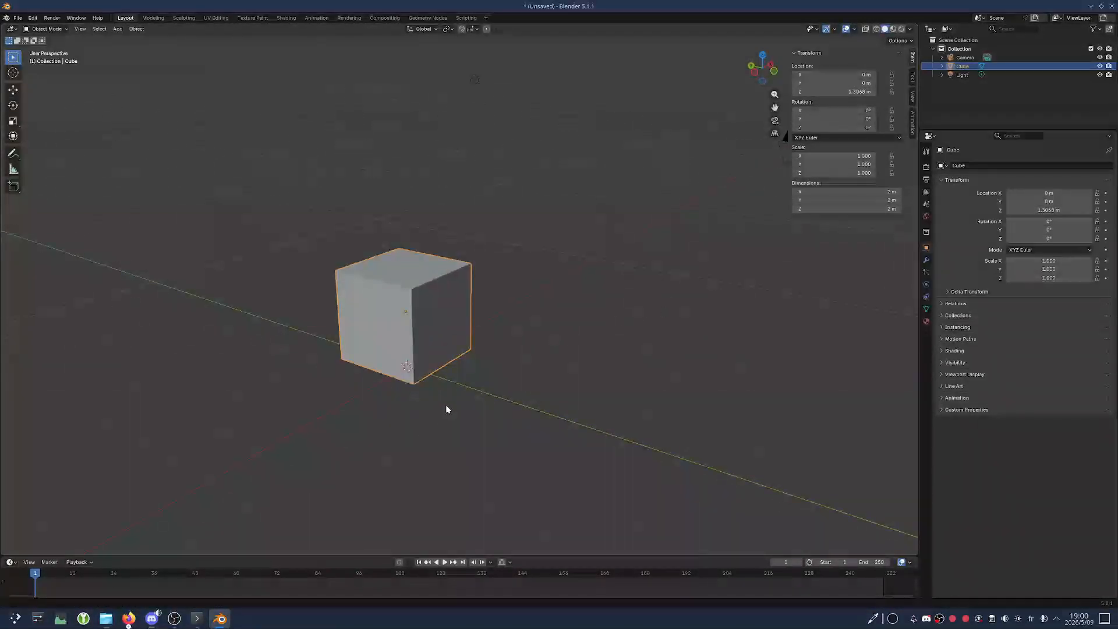
# Try moving the cube about 5.36 m up along the global Z axis and undo the move
pyautogui.scroll(-1, 447, 410)
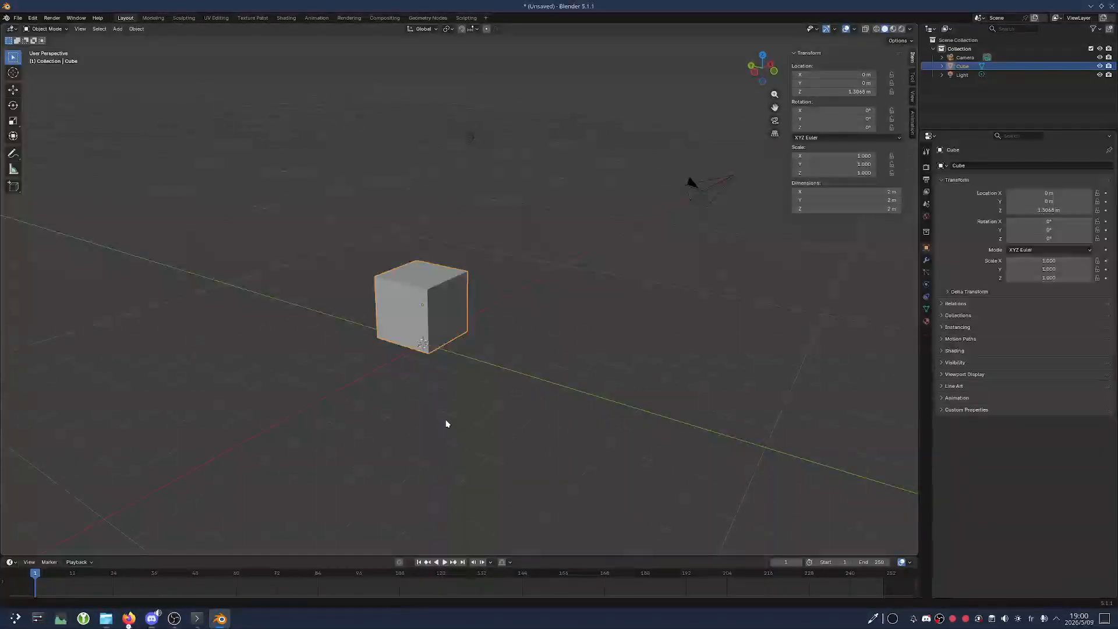
pyautogui.press('g')
pyautogui.press('z')
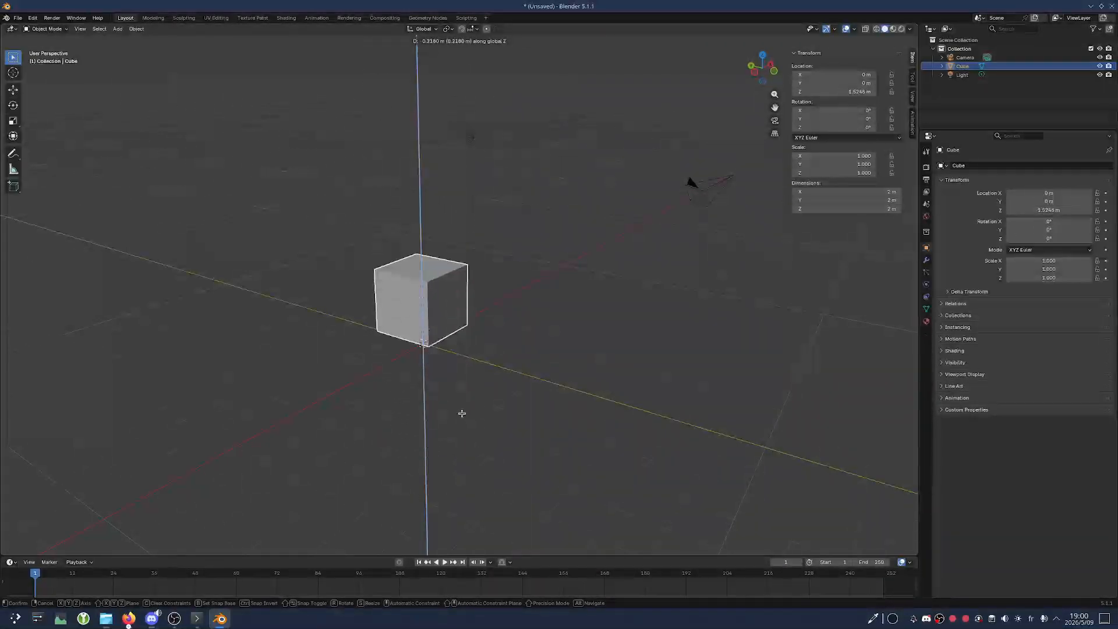
pyautogui.click(442, 242)
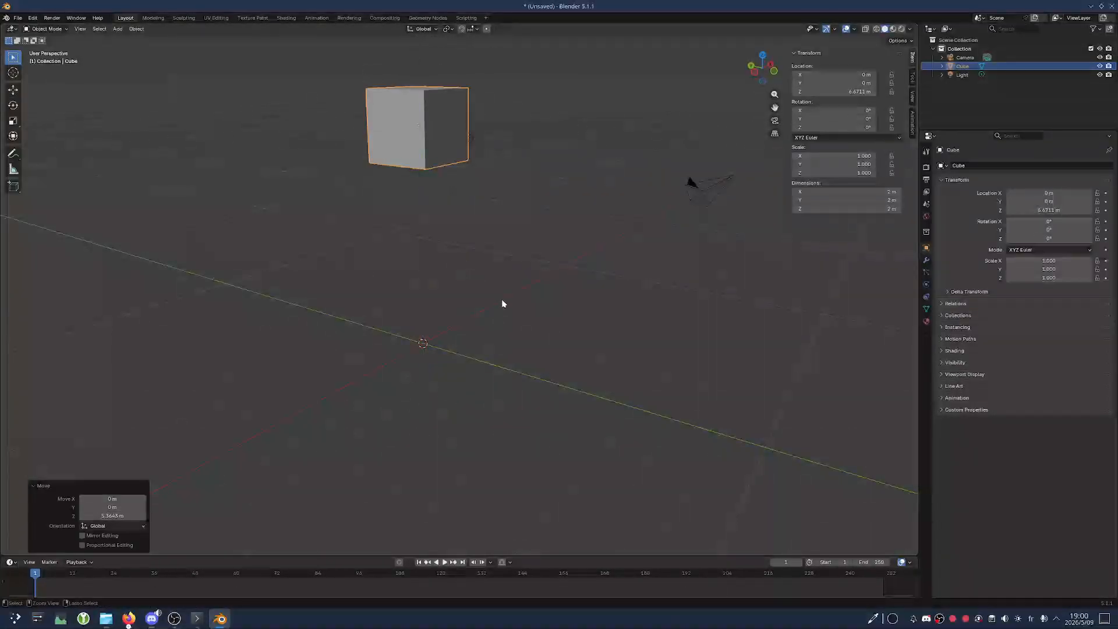
pyautogui.hotkey('ctrl', 'z')
# Try moving the cube along the global X axis only and undo the move
pyautogui.press('g')
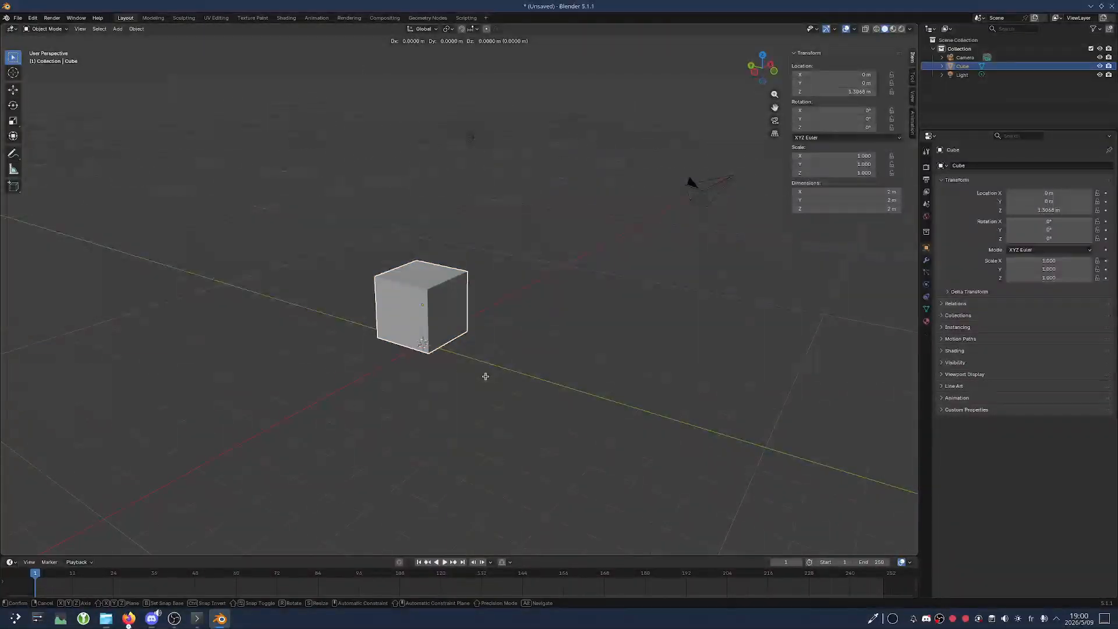
pyautogui.press('x')
pyautogui.click(529, 331)
pyautogui.hotkey('ctrl', 'z')
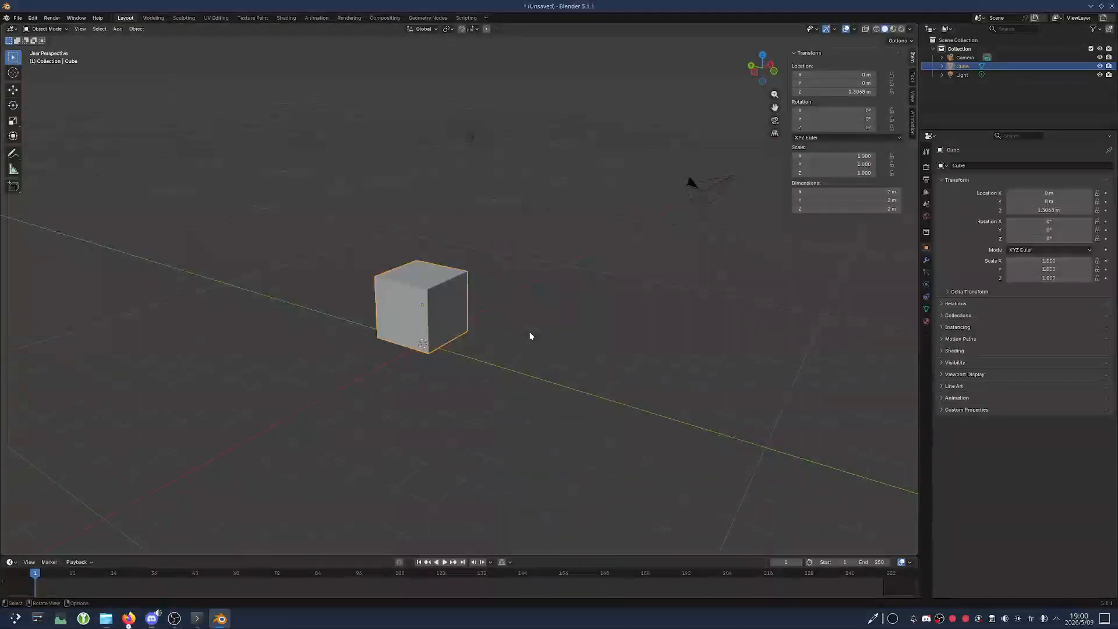
# Try moving the cube about 4 m along the global Y axis and undo the move
pyautogui.press('g')
pyautogui.press('y')
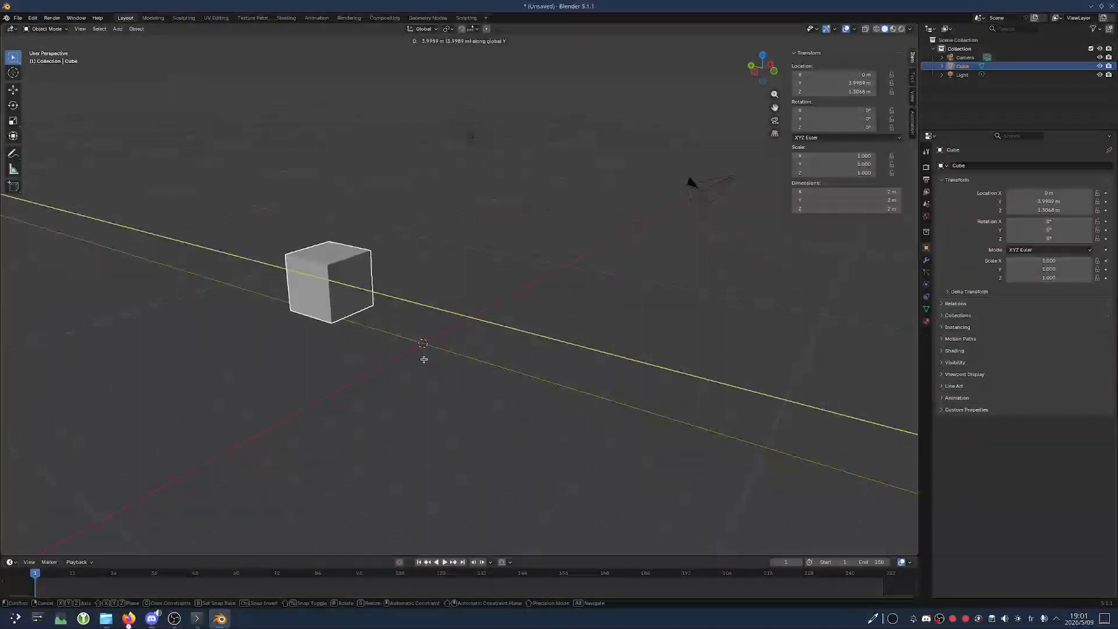
pyautogui.click(426, 360)
pyautogui.hotkey('ctrl', 'z')
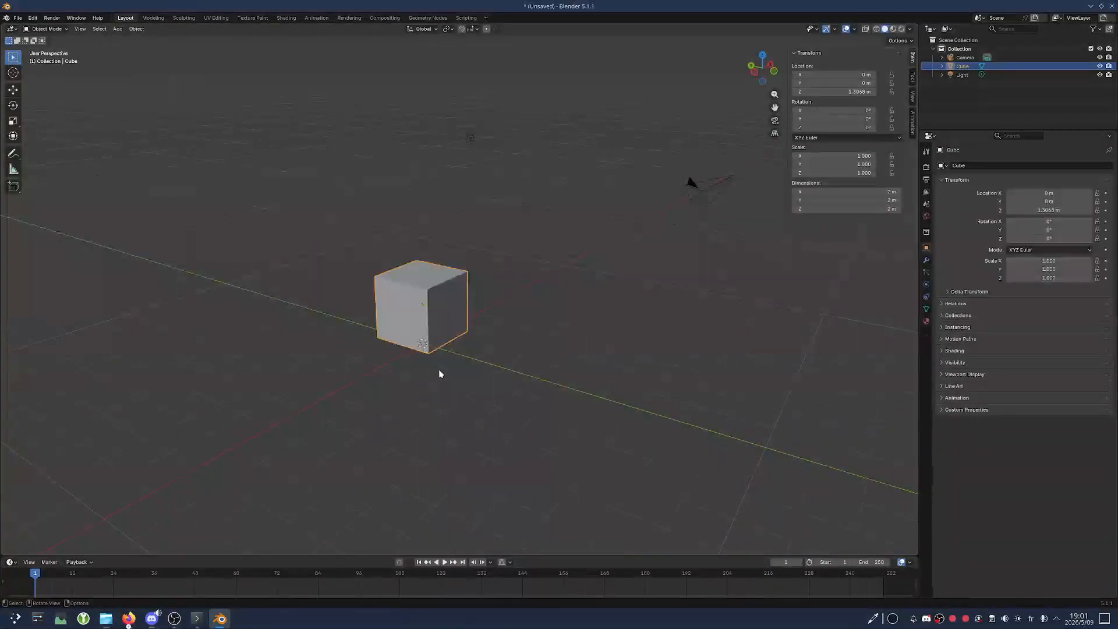
# Try scaling the cube along the global Z axis only and undo the scaling
pyautogui.moveTo(469, 379)
pyautogui.mouseDown(button='middle')
pyautogui.moveTo(441, 381)
pyautogui.moveTo(456, 383)
pyautogui.mouseUp(button='middle')
pyautogui.press('s')
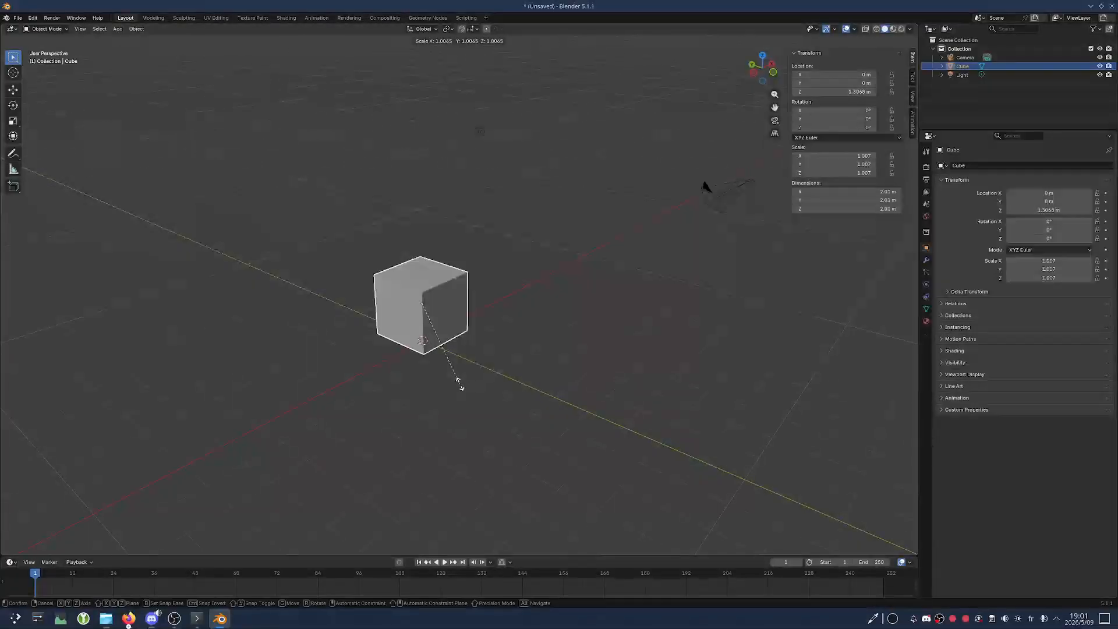
pyautogui.press('z')
pyautogui.click(503, 518)
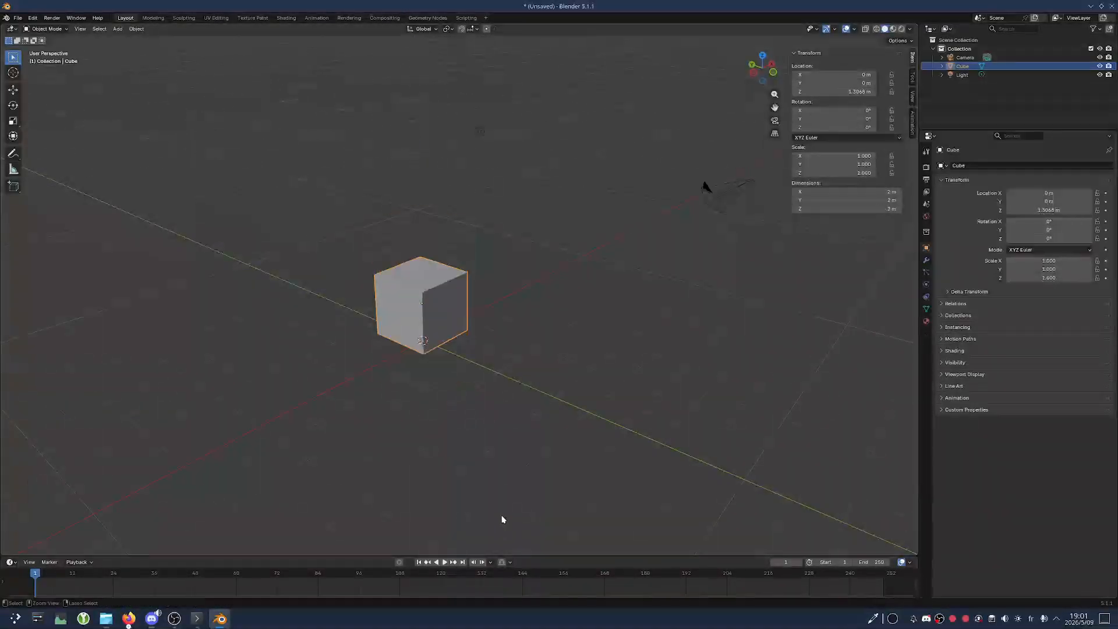
pyautogui.hotkey('ctrl', 'z')
# Try stretching the cube along the global X axis into a long bar and undo the scaling
pyautogui.press('s')
pyautogui.press('x')
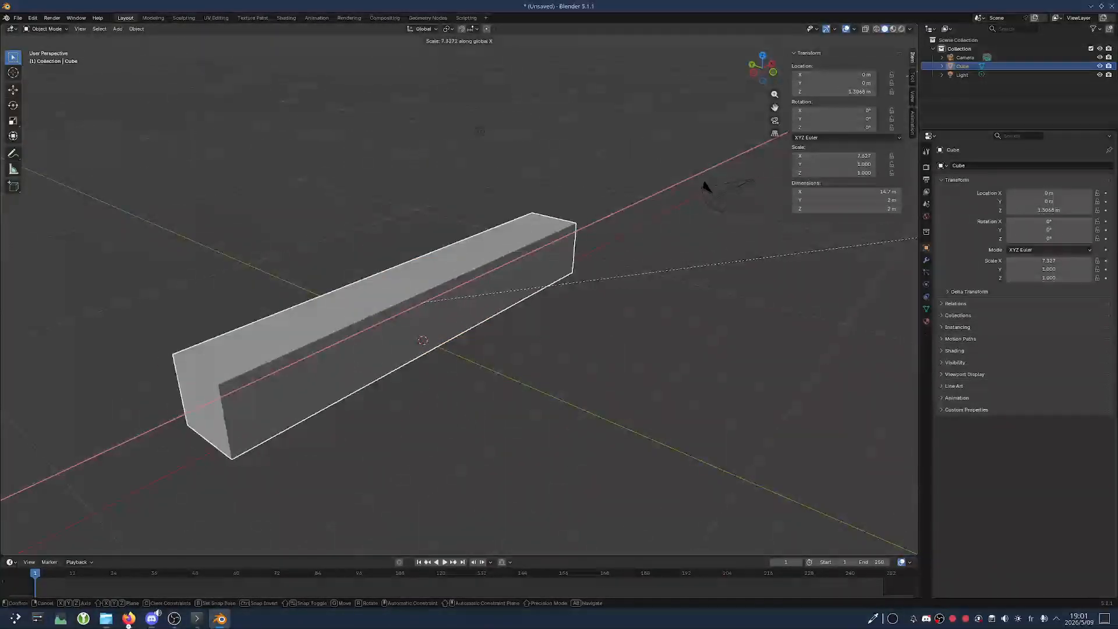
pyautogui.click(682, 288)
pyautogui.hotkey('ctrl', 'z')
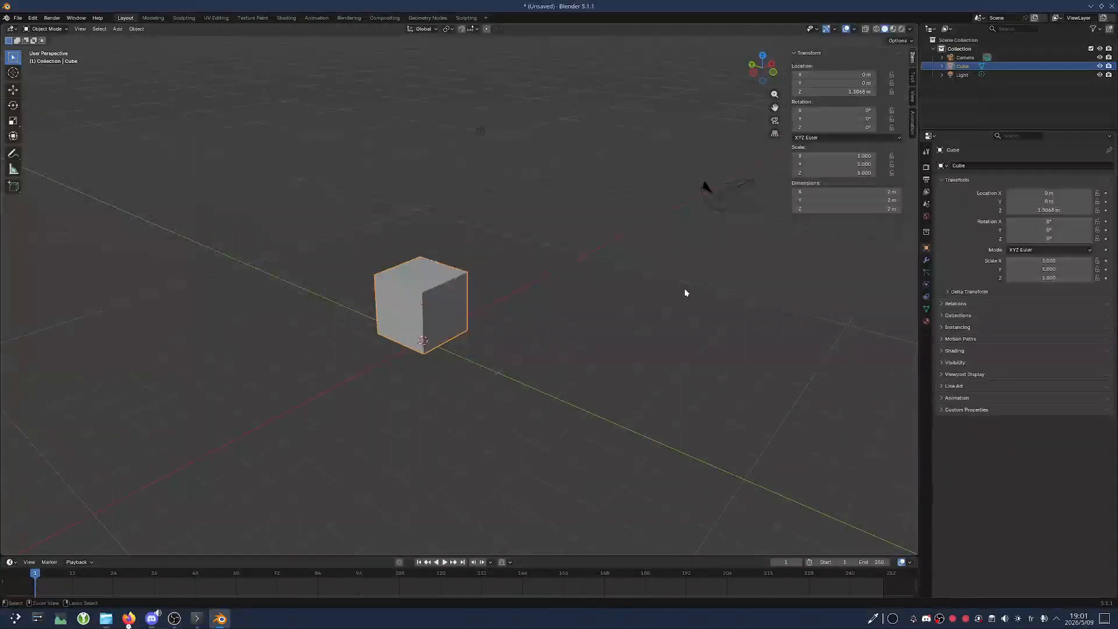
# Try moving the cube in precision mode and on the XZ plane with the Y axis excluded, and undo the move
pyautogui.moveTo(474, 332)
pyautogui.mouseDown(button='middle')
pyautogui.moveTo(454, 297)
pyautogui.moveTo(492, 327)
pyautogui.moveTo(471, 335)
pyautogui.mouseUp(button='middle')
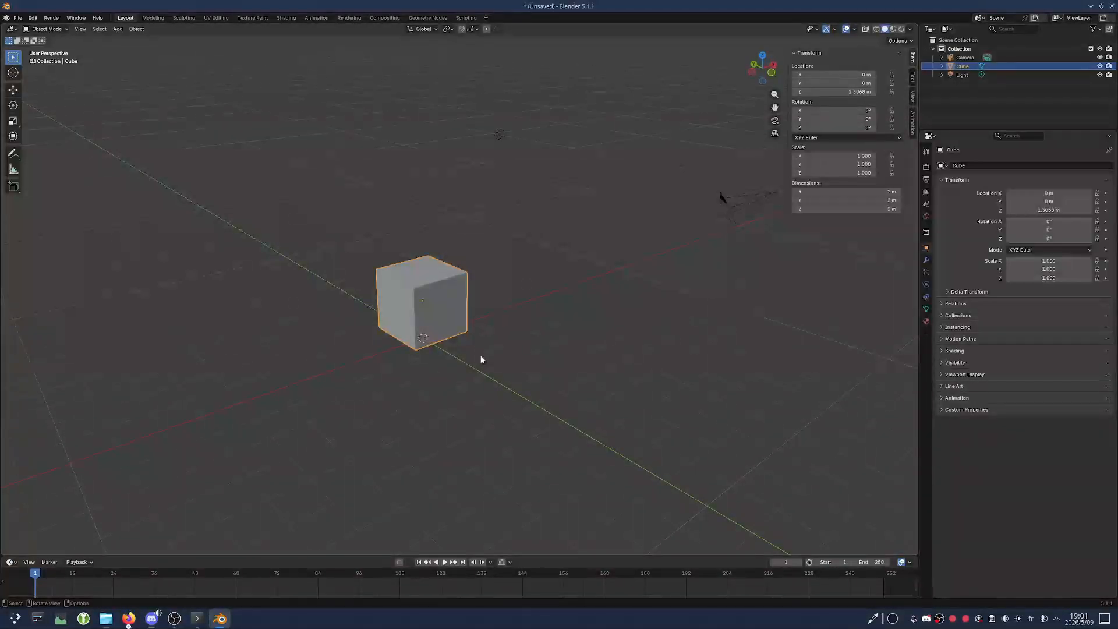
pyautogui.moveTo(482, 361); pyautogui.dragTo(457, 376, button='middle')
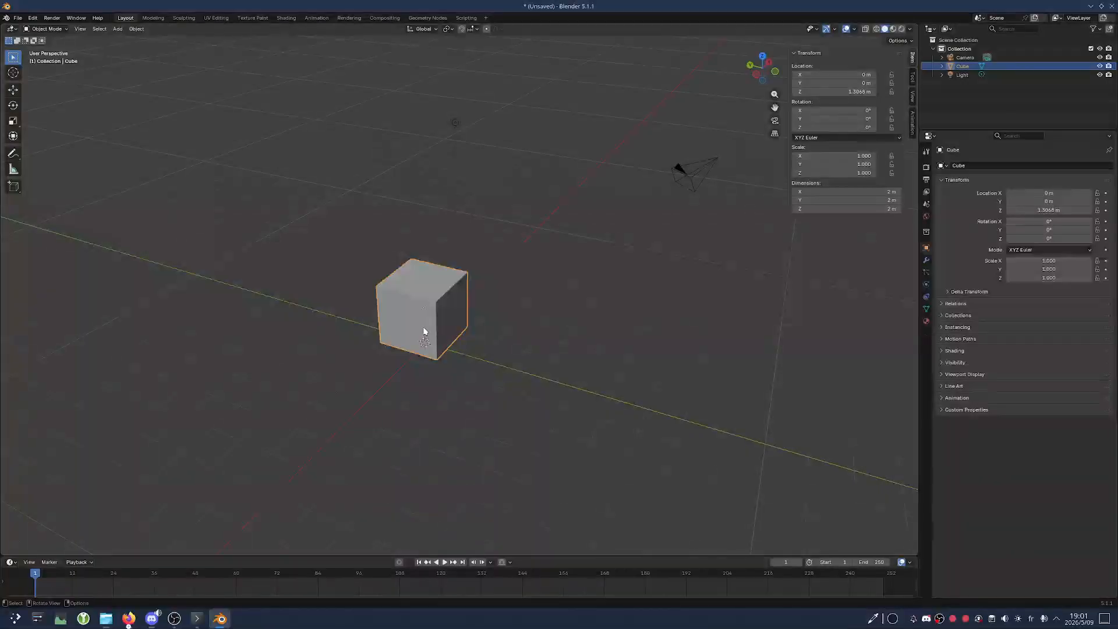
pyautogui.press('g')
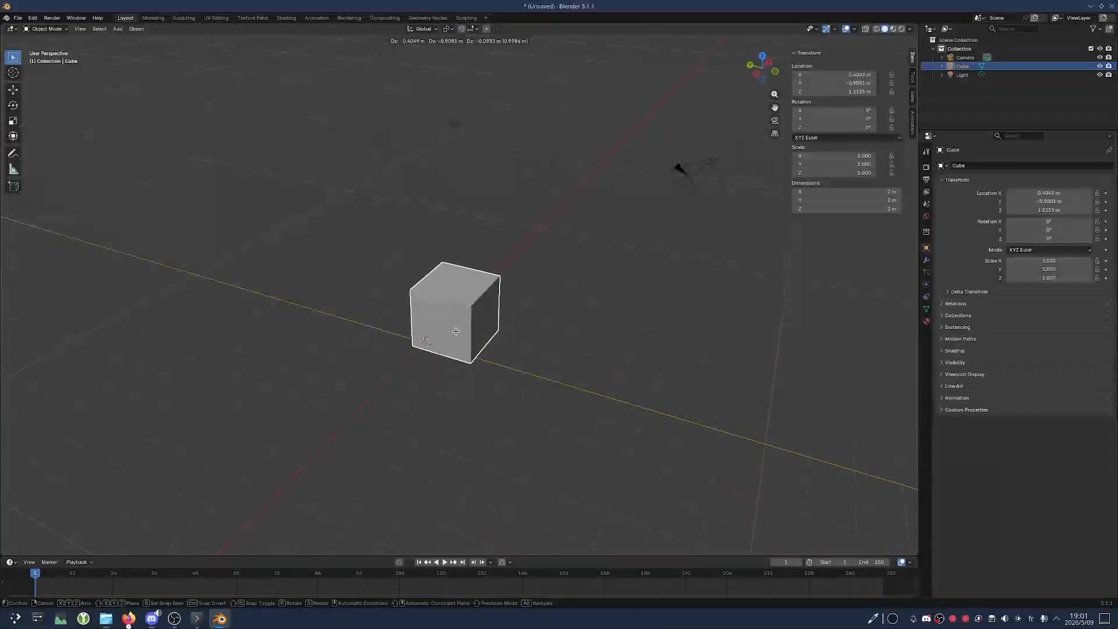
pyautogui.press('shift')
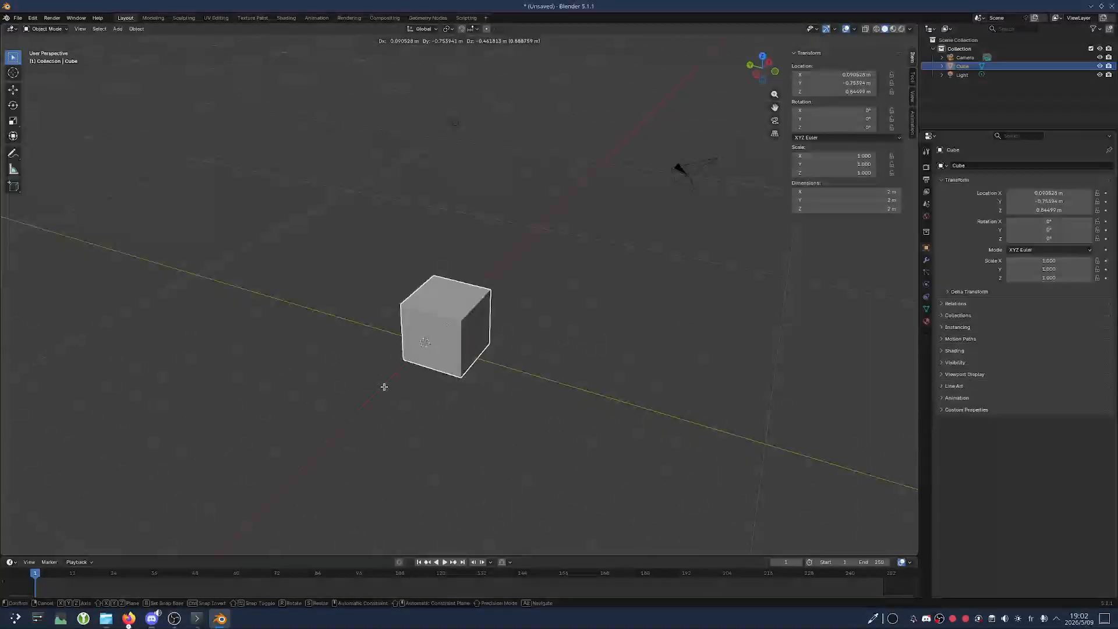
pyautogui.hotkey('shift', 'y')
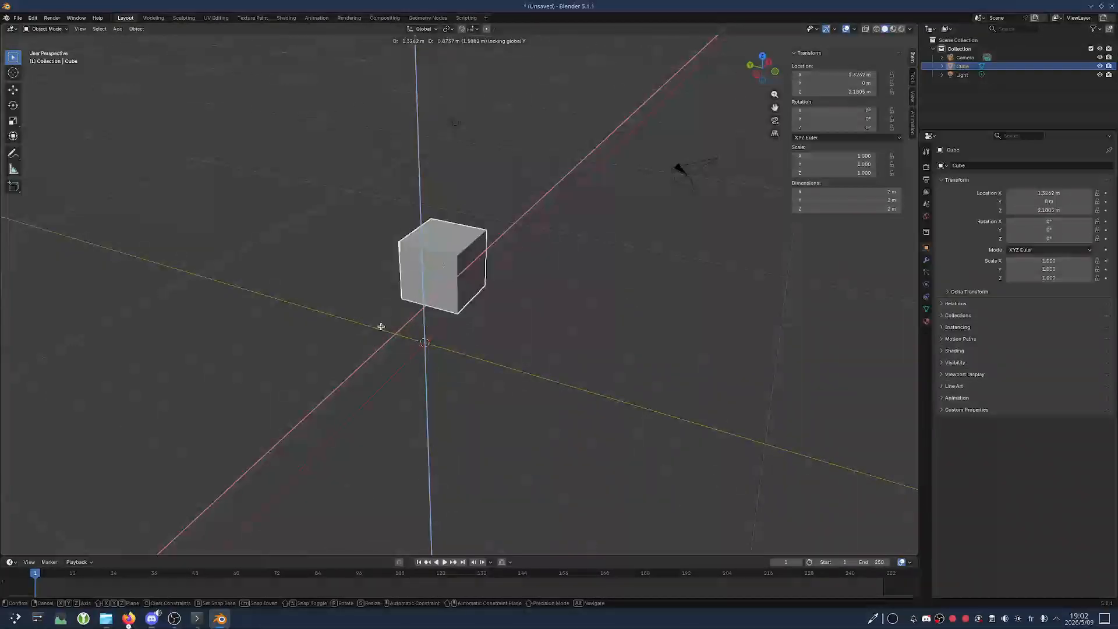
pyautogui.click(424, 351)
pyautogui.hotkey('ctrl', 'z')
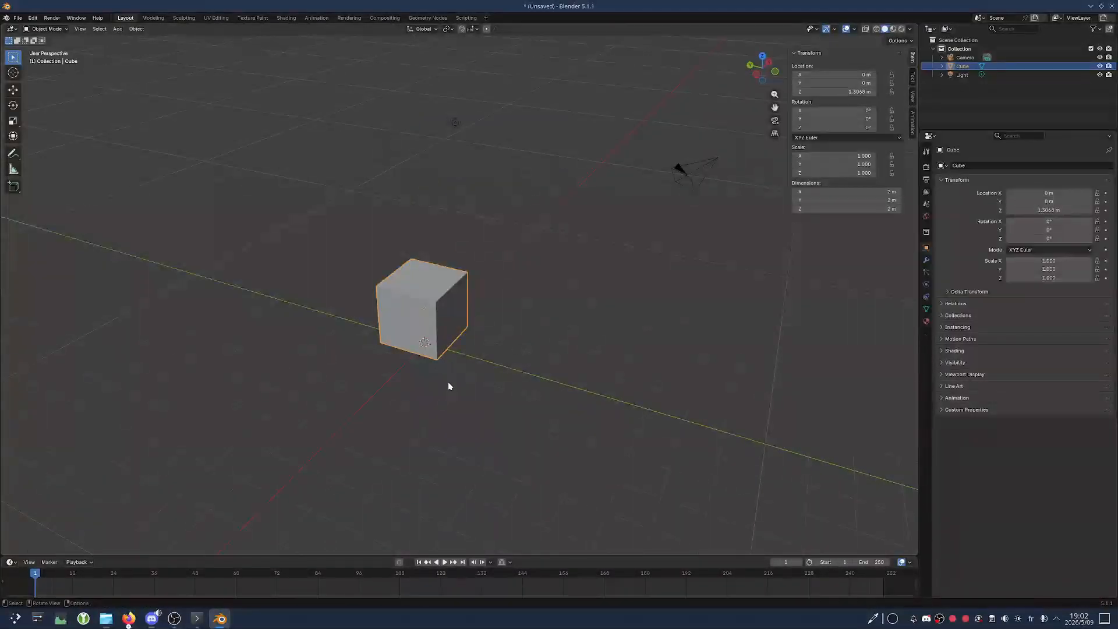
# Open the Keymap preferences and examine the keyboard shortcuts listed in the Window category
pyautogui.moveTo(432, 370); pyautogui.dragTo(415, 344, button='middle')
pyautogui.scroll(2, 417, 350)
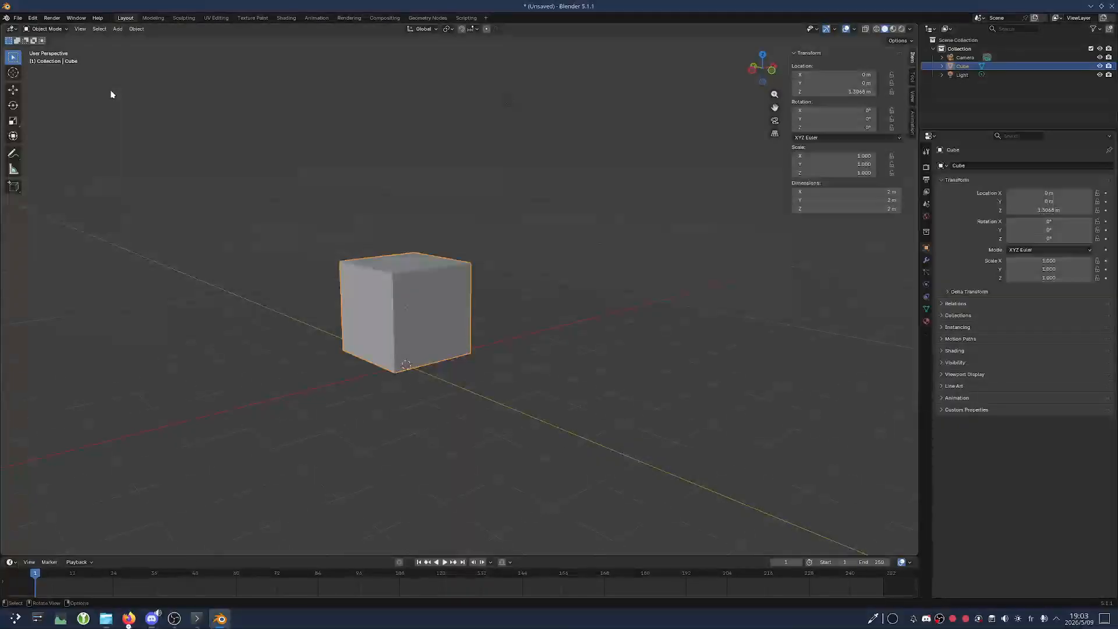
pyautogui.click(33, 18)
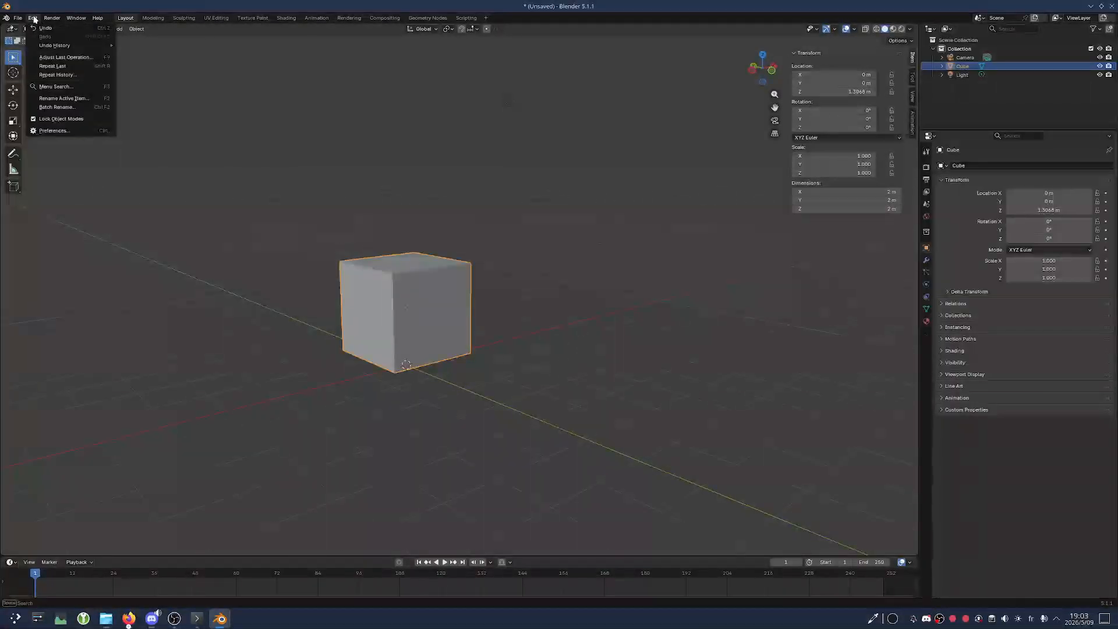
pyautogui.click(54, 131)
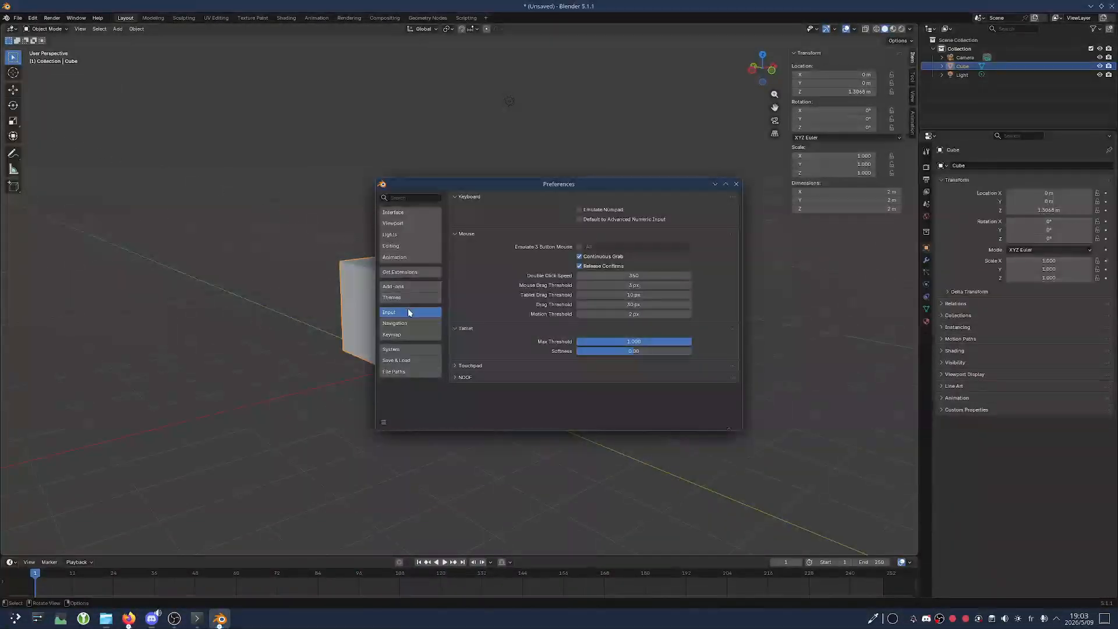
pyautogui.click(409, 333)
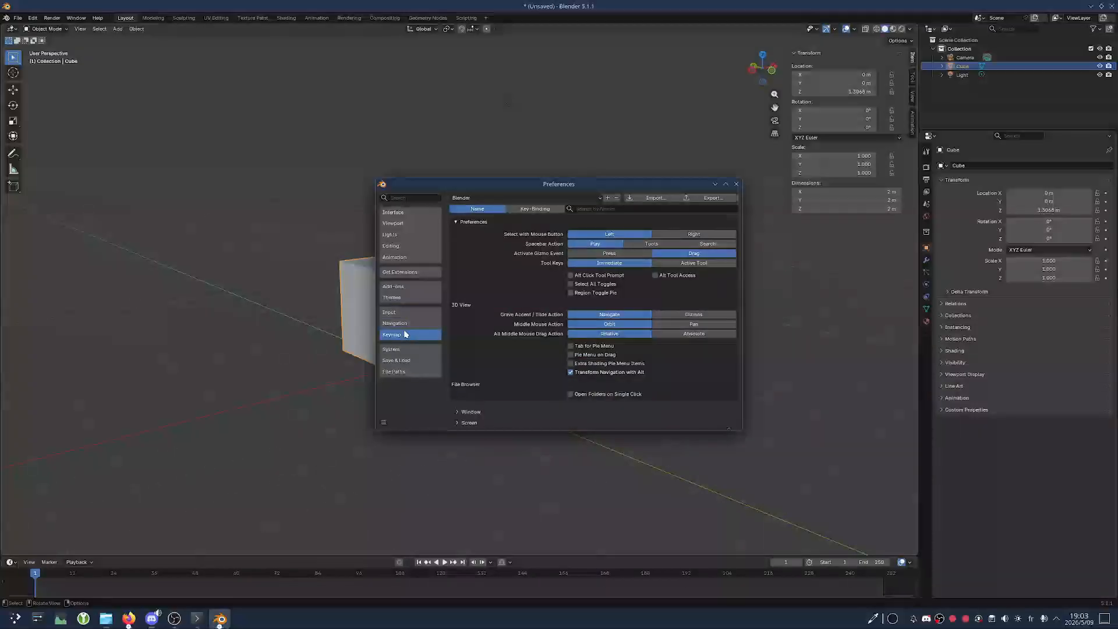
pyautogui.click(456, 221)
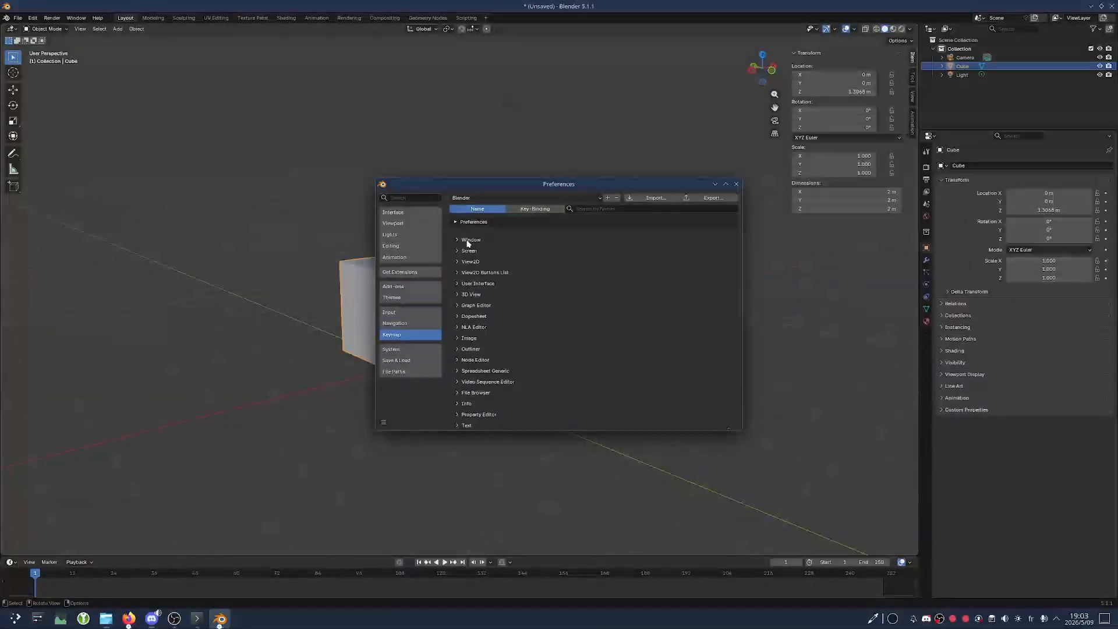
pyautogui.click(462, 239)
pyautogui.scroll(-10, 468, 320)
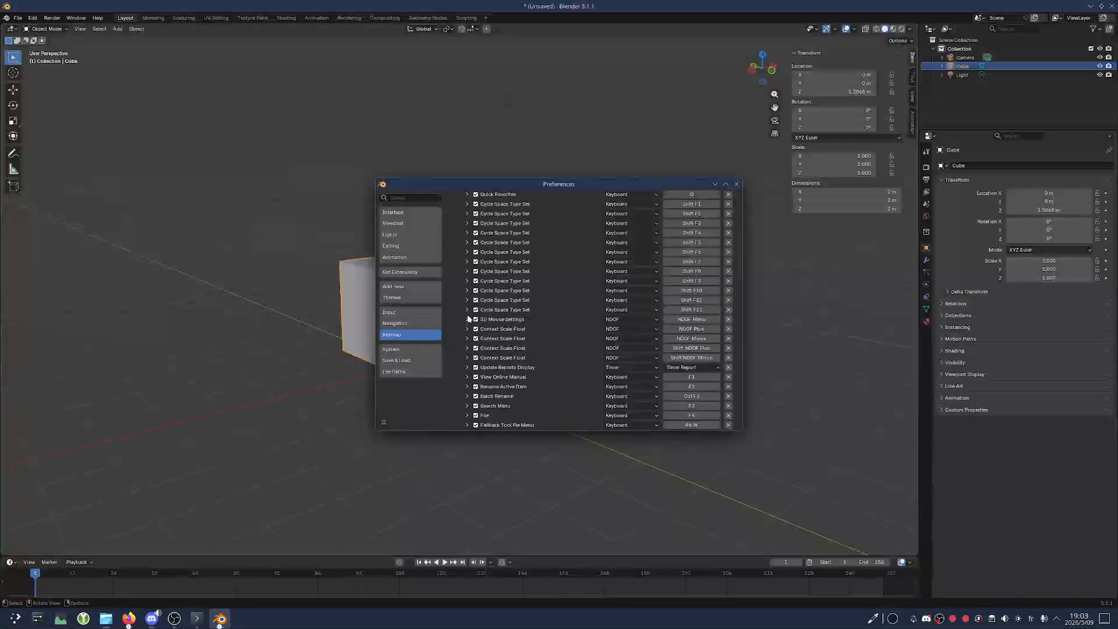
pyautogui.scroll(10, 469, 319)
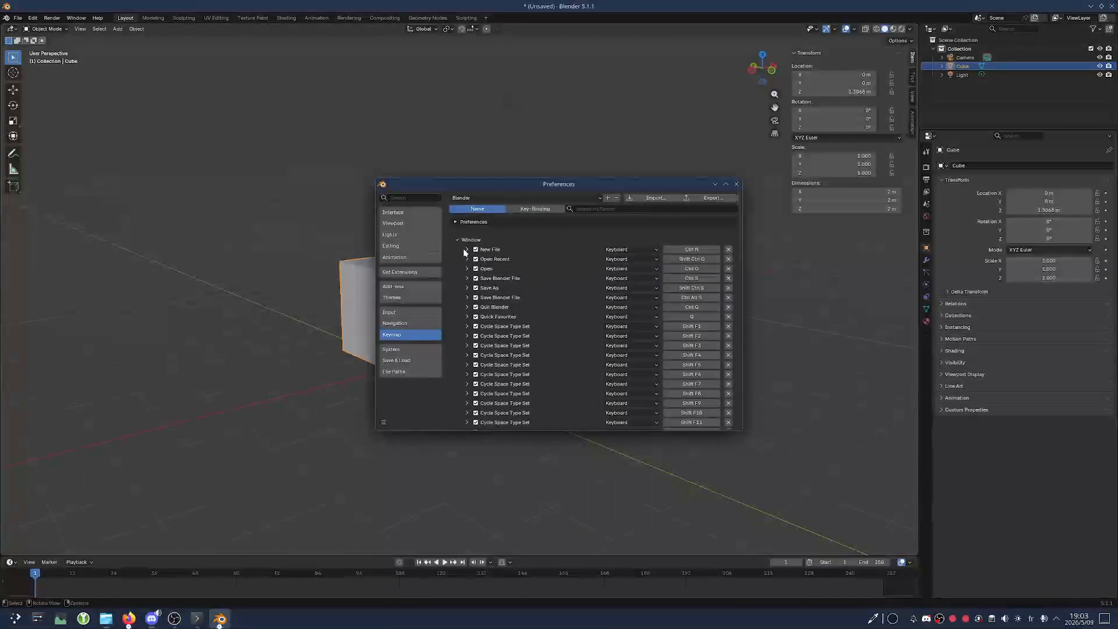
# Collapse the Window shortcuts, look over the keymap categories and set the keymap search to filter by key binding
pyautogui.click(456, 239)
pyautogui.click(458, 251)
pyautogui.click(459, 252)
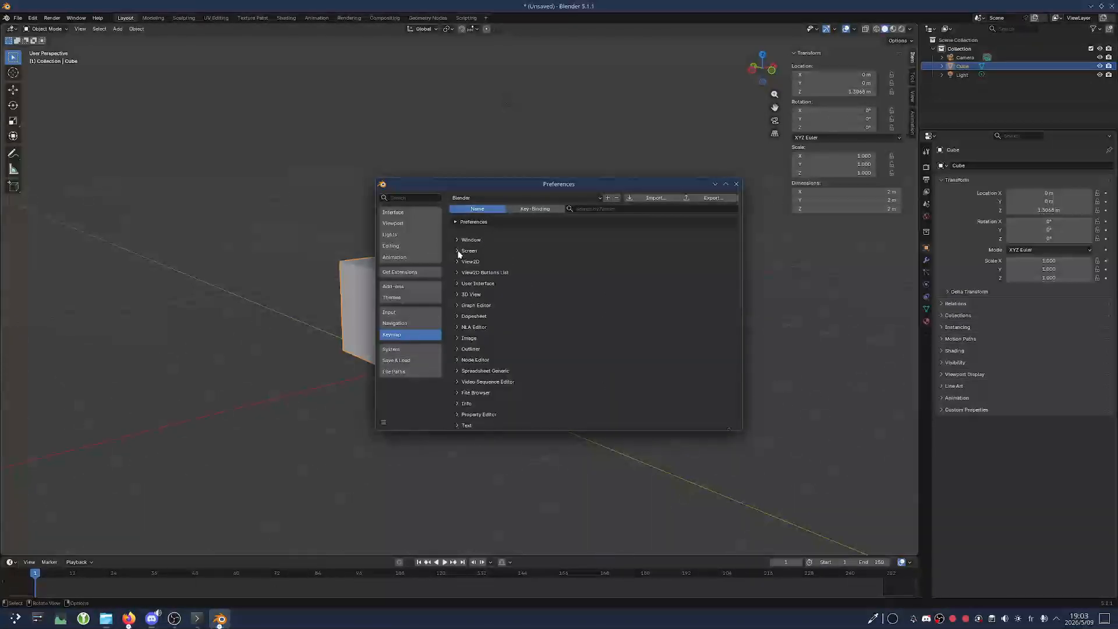
pyautogui.click(420, 323)
pyautogui.click(416, 334)
pyautogui.scroll(-7, 473, 304)
pyautogui.scroll(7, 495, 326)
pyautogui.click(531, 211)
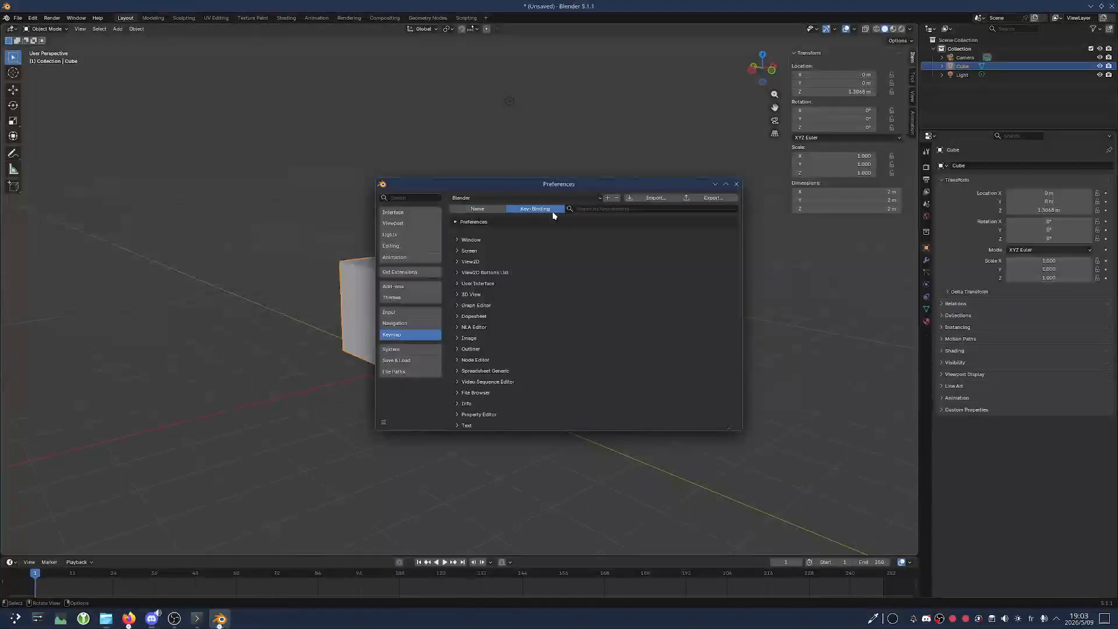
pyautogui.click(592, 209)
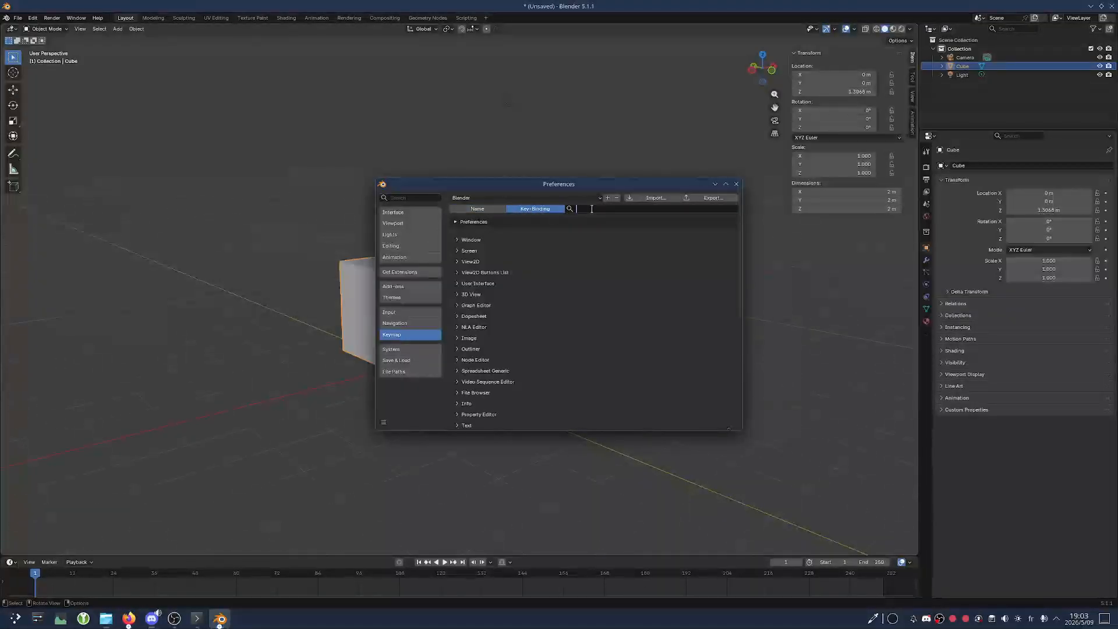
pyautogui.click(481, 246)
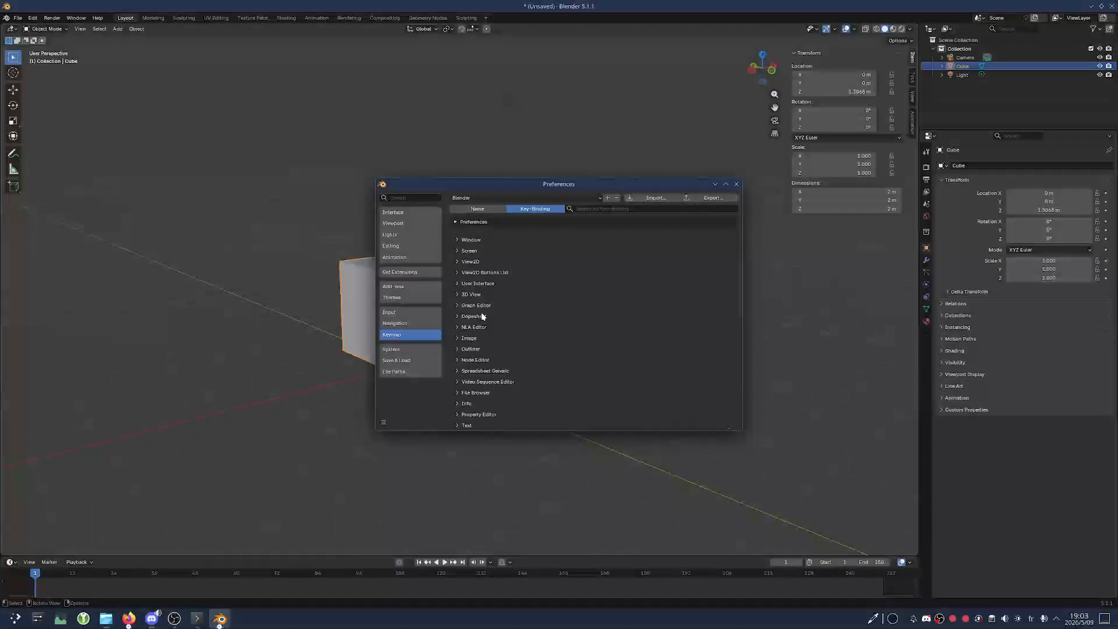
# Check the Dopesheet (Global) shortcuts, collapse the category again and close the preferences
pyautogui.click(457, 317)
pyautogui.click(468, 326)
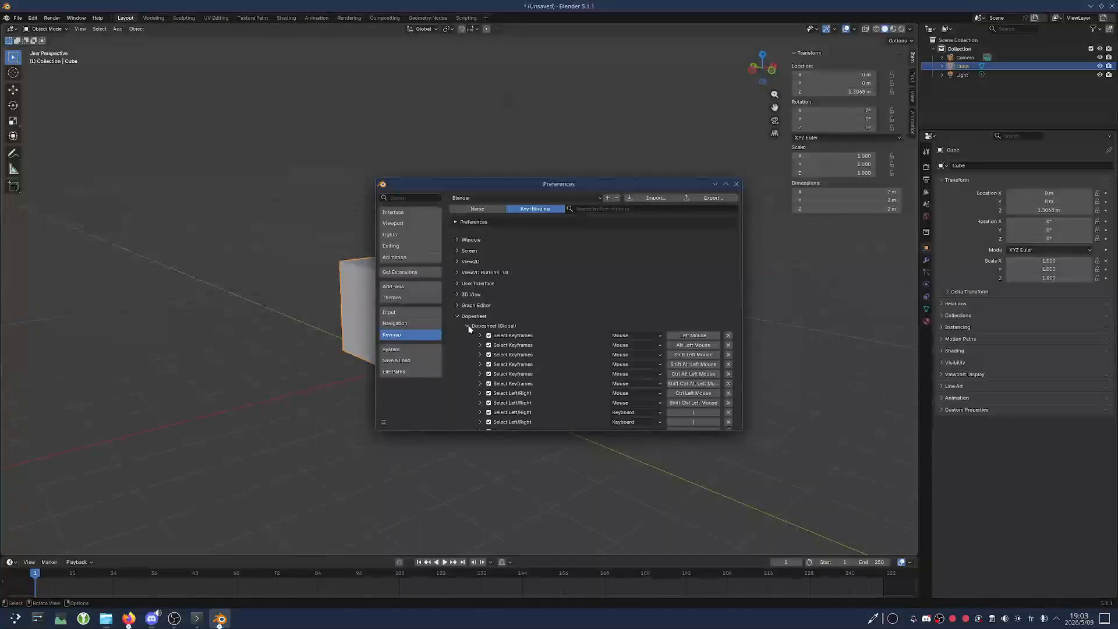
pyautogui.click(467, 326)
pyautogui.click(458, 316)
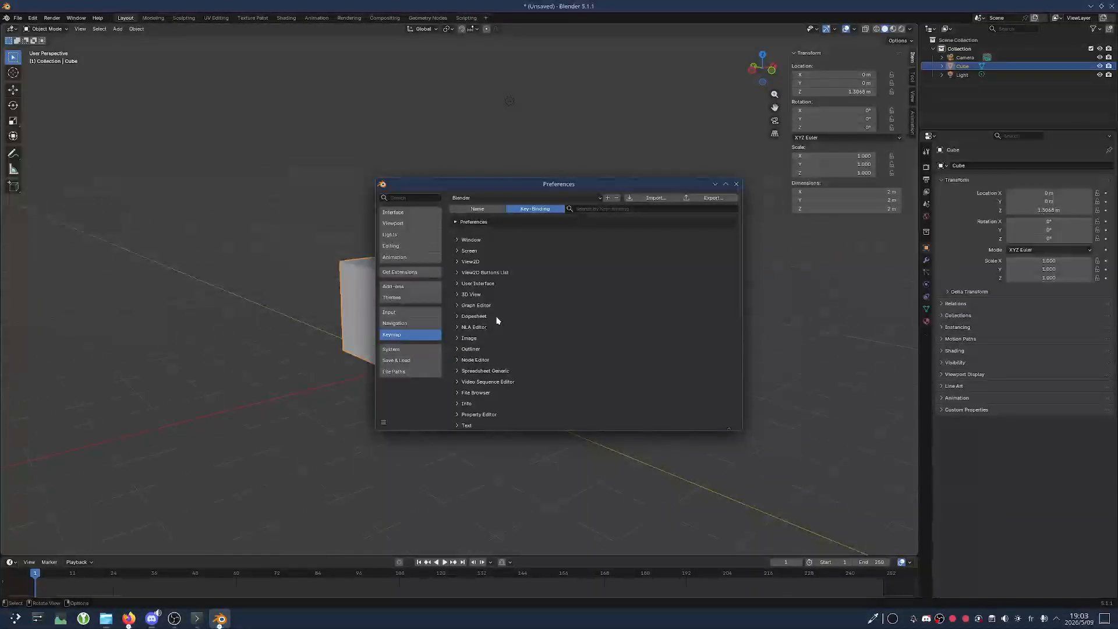
pyautogui.click(736, 184)
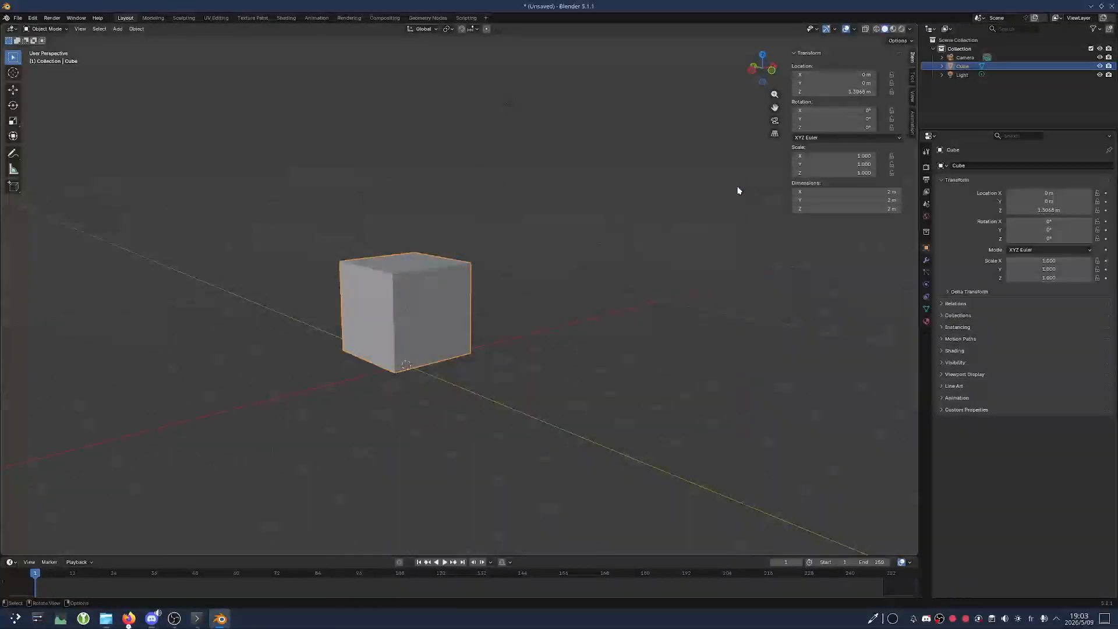
# Delete the selected cube and add a new cube mesh at the 3D cursor in the world origin
pyautogui.moveTo(466, 281)
pyautogui.mouseDown(button='middle')
pyautogui.moveTo(409, 277)
pyautogui.moveTo(497, 302)
pyautogui.moveTo(505, 281)
pyautogui.moveTo(423, 276)
pyautogui.moveTo(471, 280)
pyautogui.moveTo(466, 295)
pyautogui.mouseUp(button='middle')
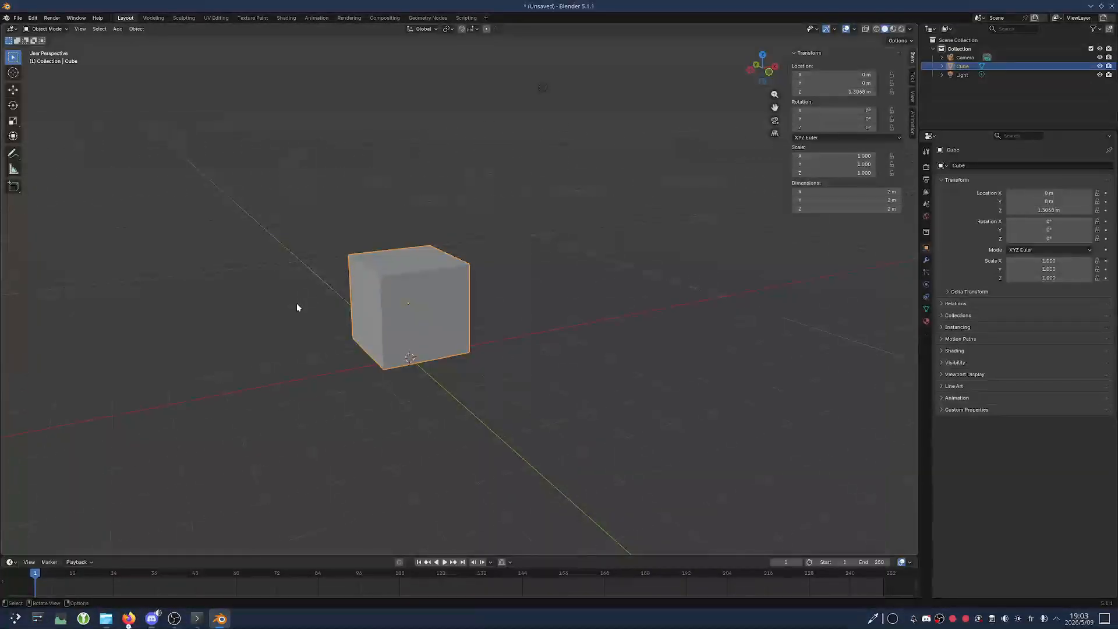
pyautogui.scroll(-1, 331, 348)
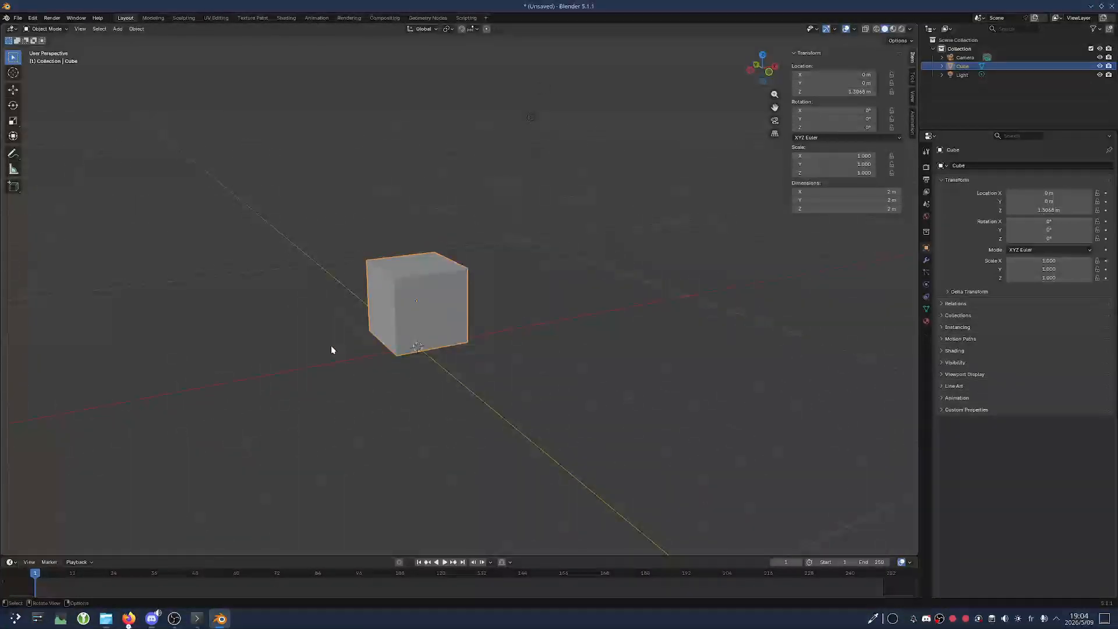
pyautogui.scroll(1, 332, 349)
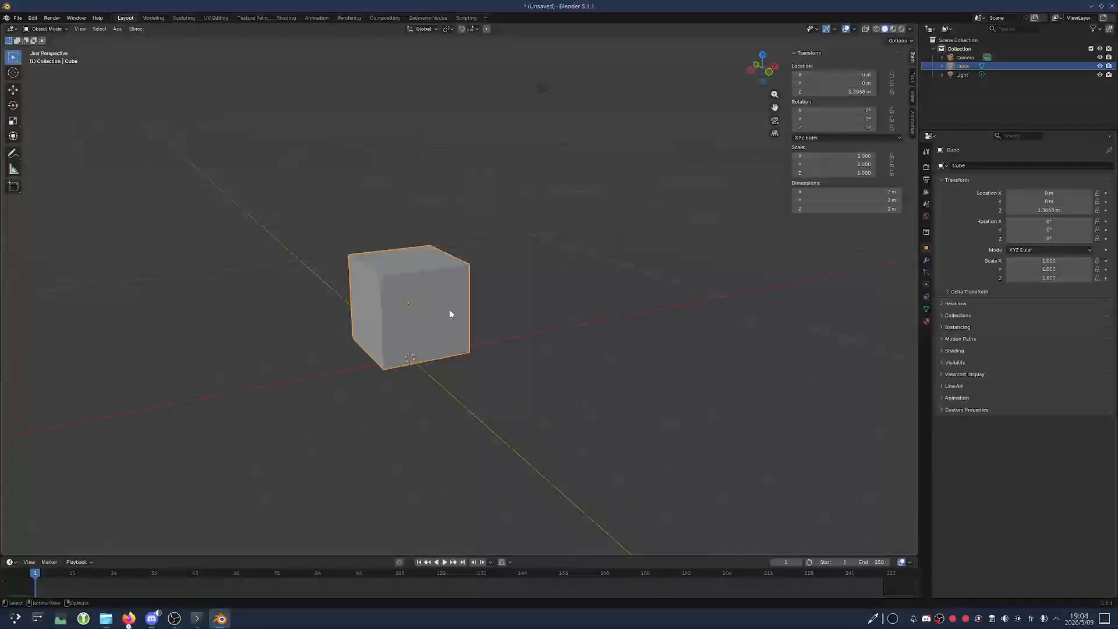
pyautogui.press('Delete')
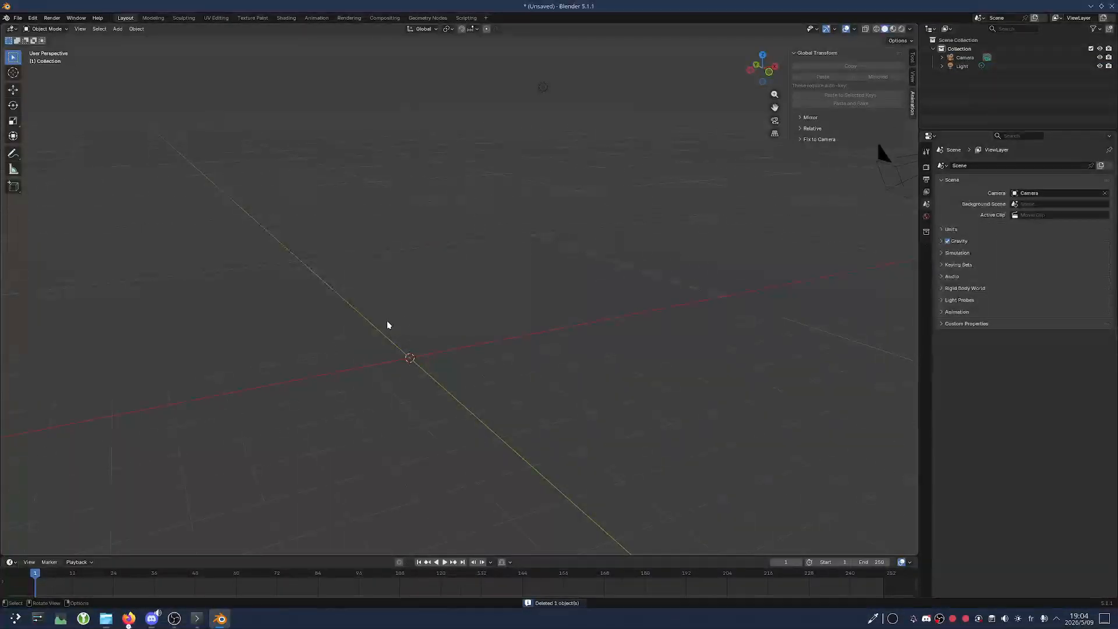
pyautogui.hotkey('shift', 'a')
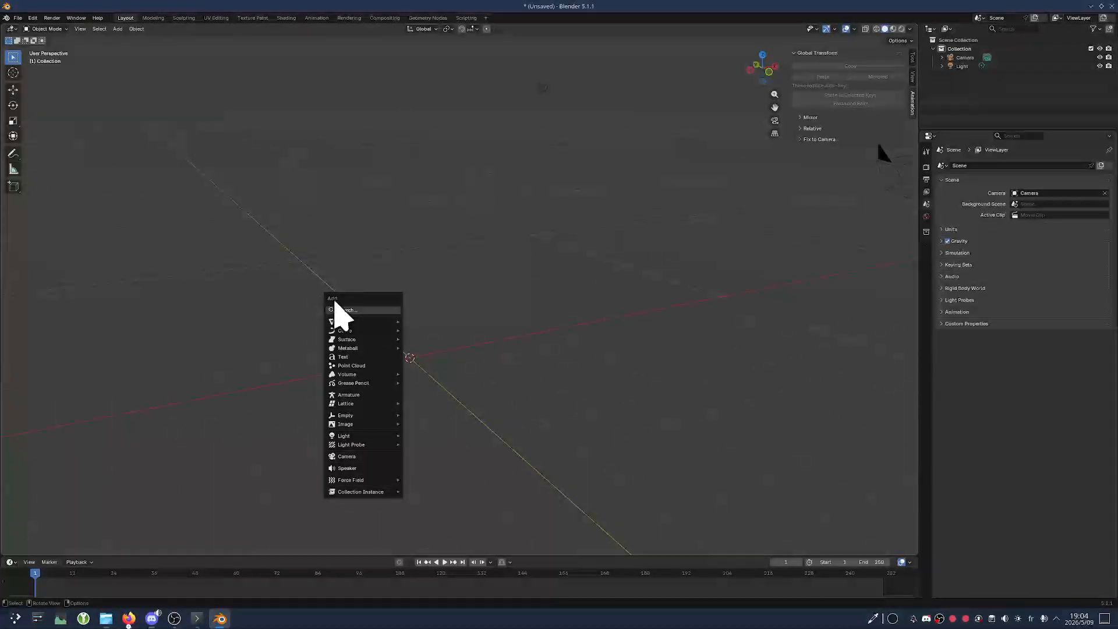
pyautogui.moveTo(352, 323)
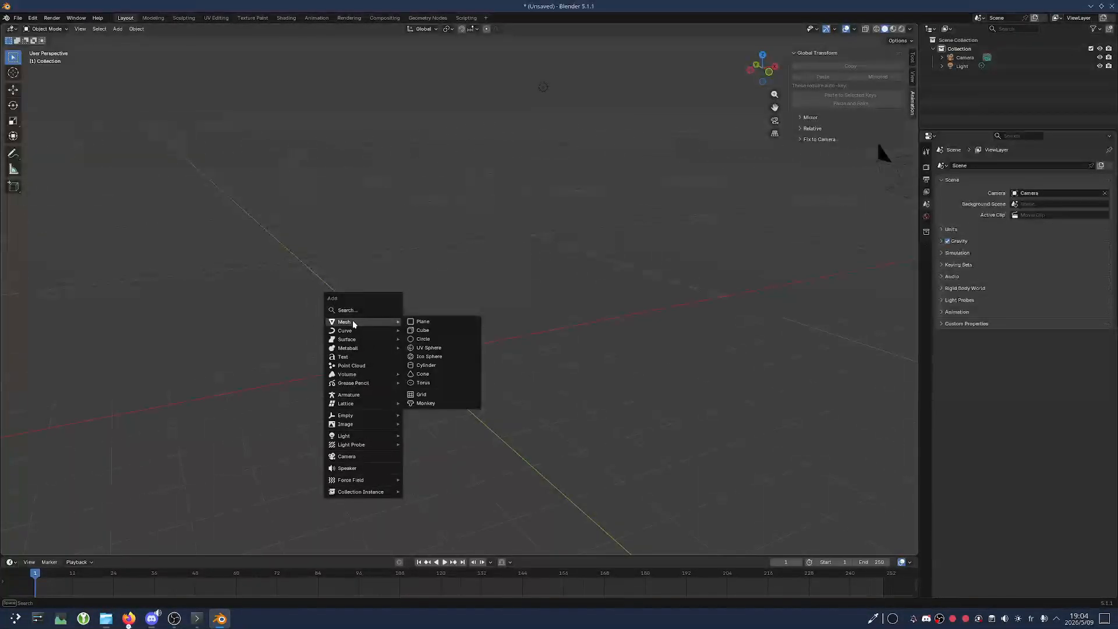
pyautogui.click(437, 329)
pyautogui.click(569, 377)
pyautogui.moveTo(568, 377)
pyautogui.mouseDown(button='middle')
pyautogui.moveTo(539, 377)
pyautogui.moveTo(569, 376)
pyautogui.moveTo(574, 402)
pyautogui.moveTo(574, 370)
pyautogui.moveTo(526, 347)
pyautogui.moveTo(540, 324)
pyautogui.moveTo(556, 369)
pyautogui.mouseUp(button='middle')
pyautogui.moveTo(449, 254); pyautogui.dragTo(462, 262, button='middle')
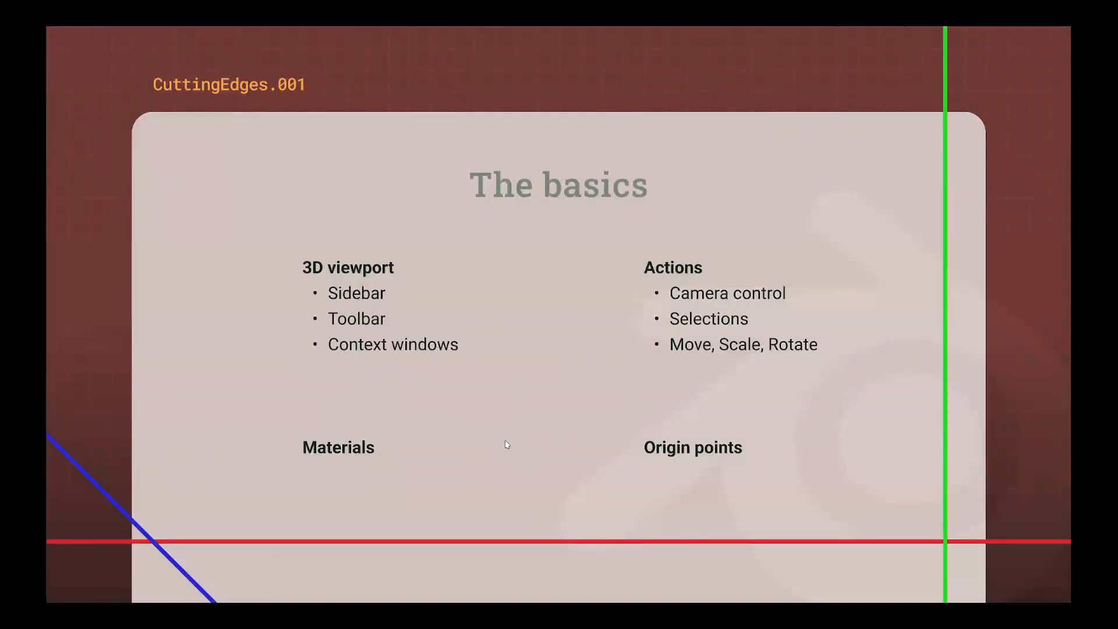
# Switch from the slides back to Blender, select the new cube's mesh data in the outliner and show its material properties
pyautogui.press('super')
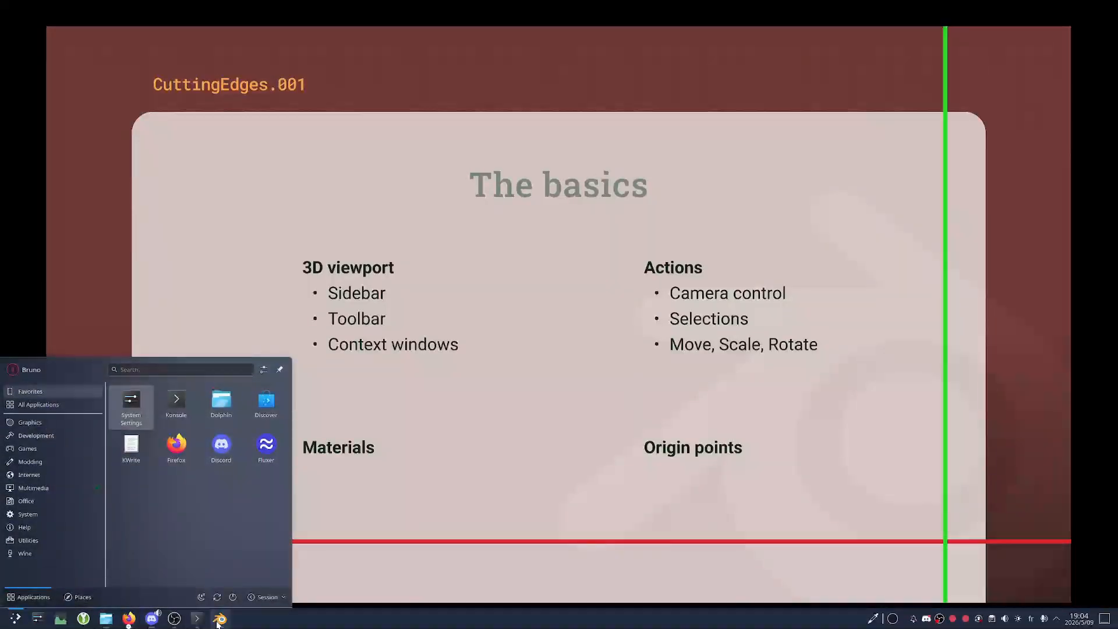
pyautogui.click(219, 619)
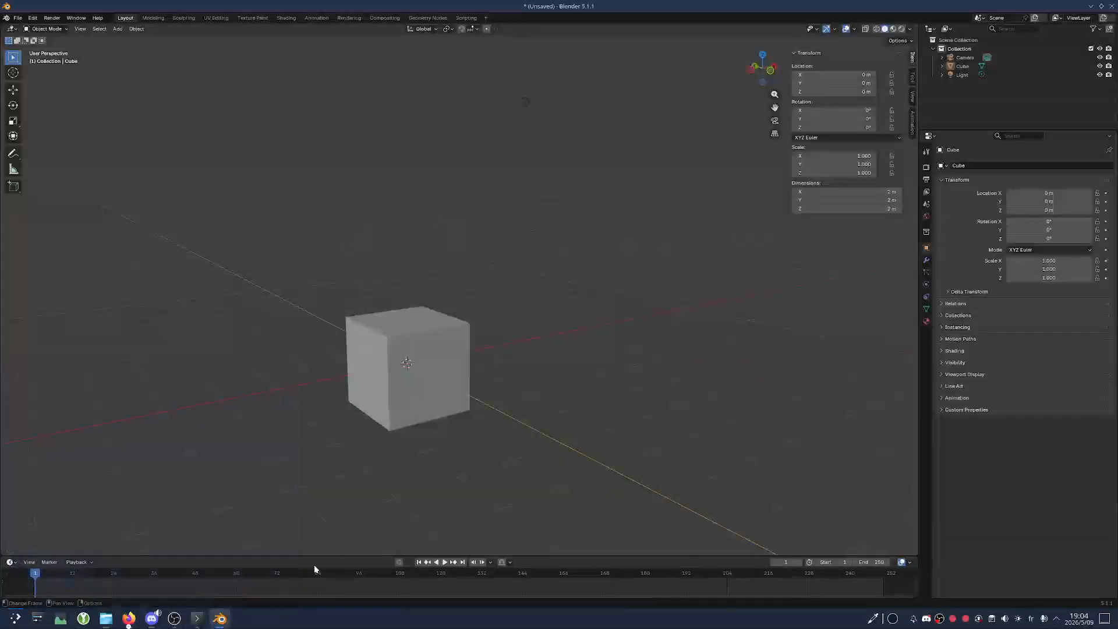
pyautogui.click(943, 66)
pyautogui.click(958, 74)
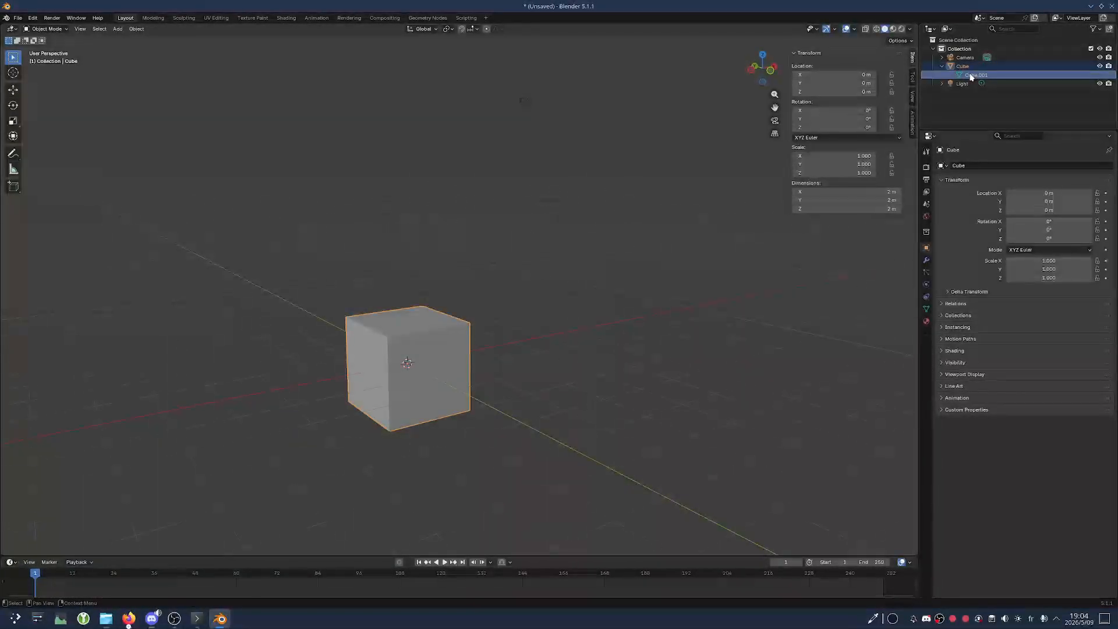
pyautogui.click(924, 322)
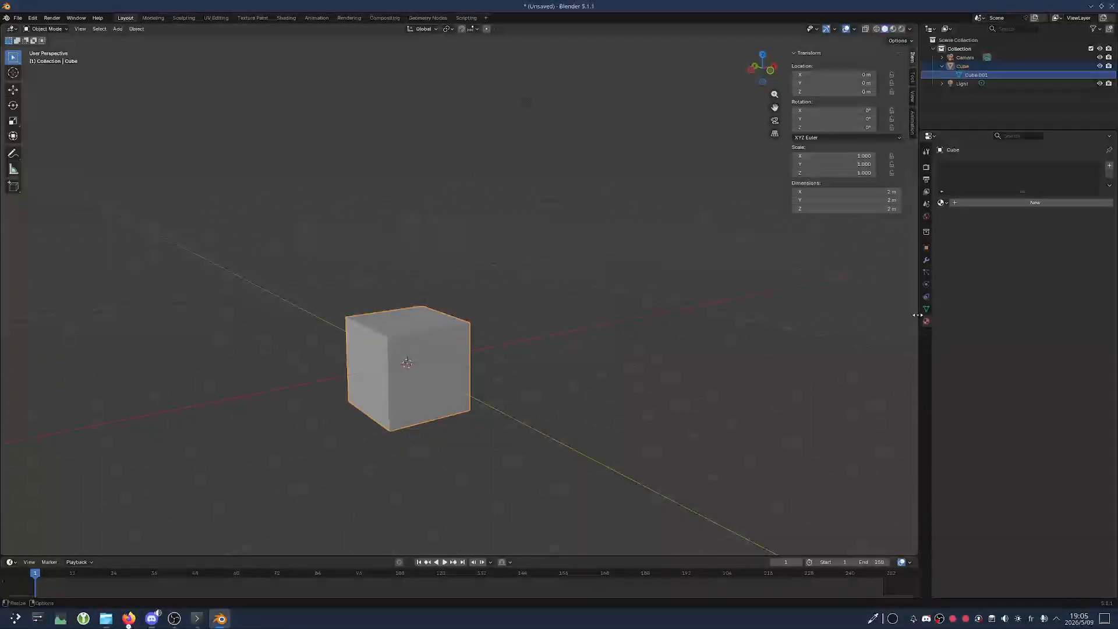
# Enlarge the properties editor in width and height and assign the existing material named Material to the cube
pyautogui.moveTo(921, 325); pyautogui.dragTo(805, 340)
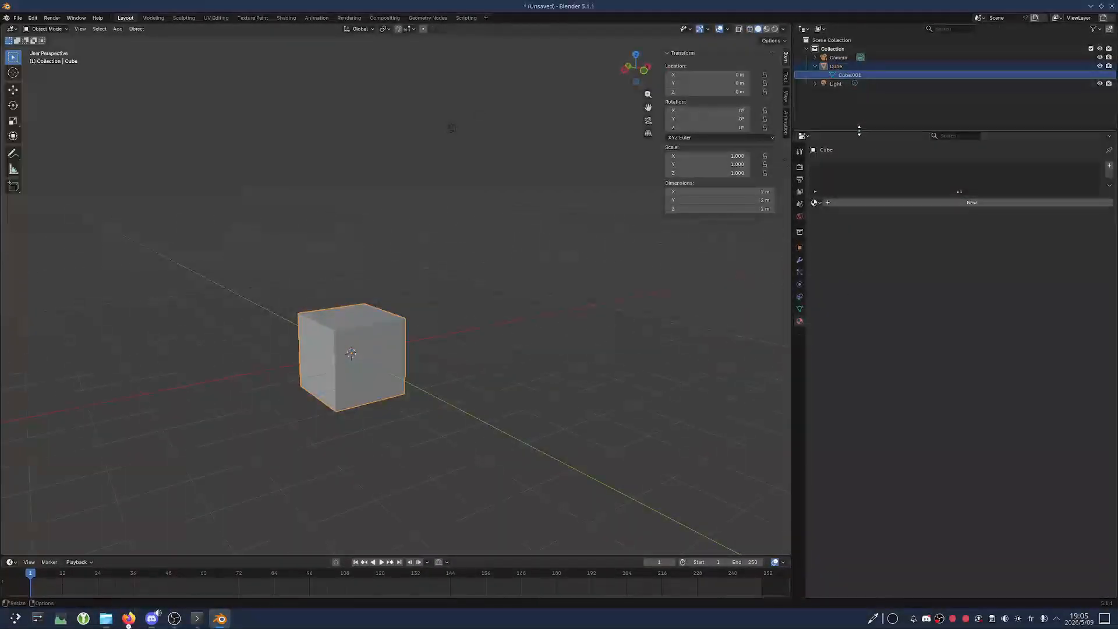
pyautogui.moveTo(867, 129); pyautogui.dragTo(851, 94)
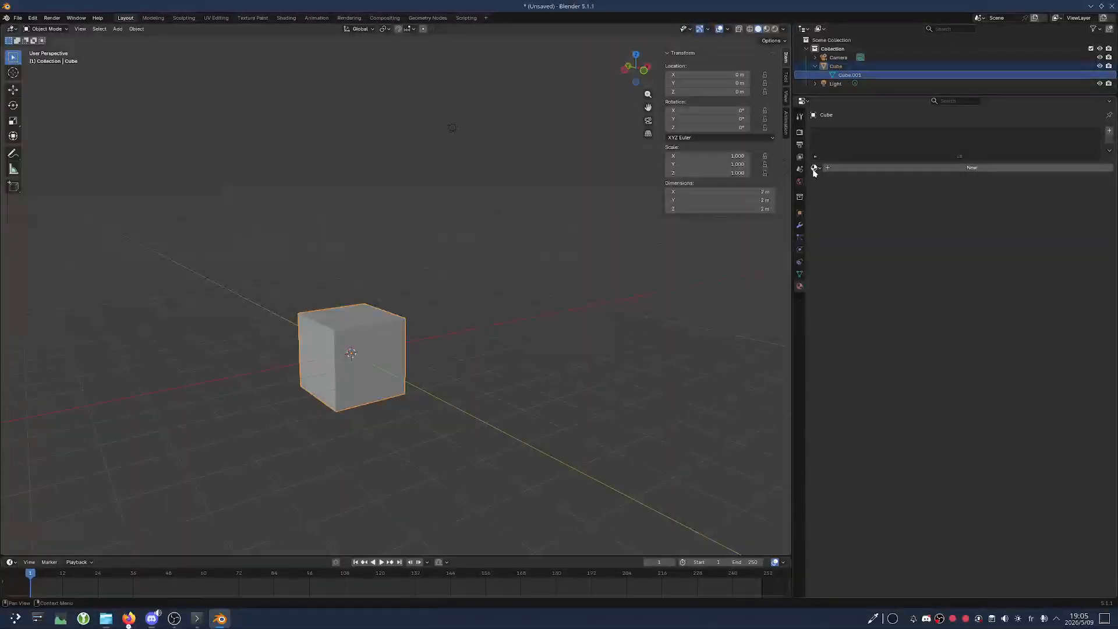
pyautogui.click(814, 167)
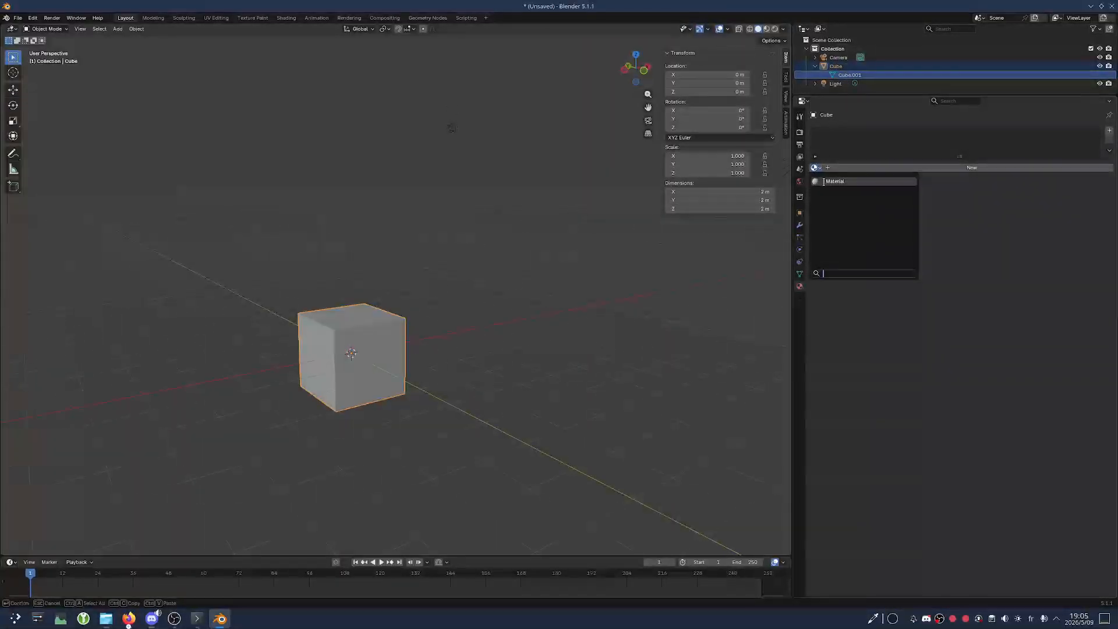
pyautogui.click(833, 181)
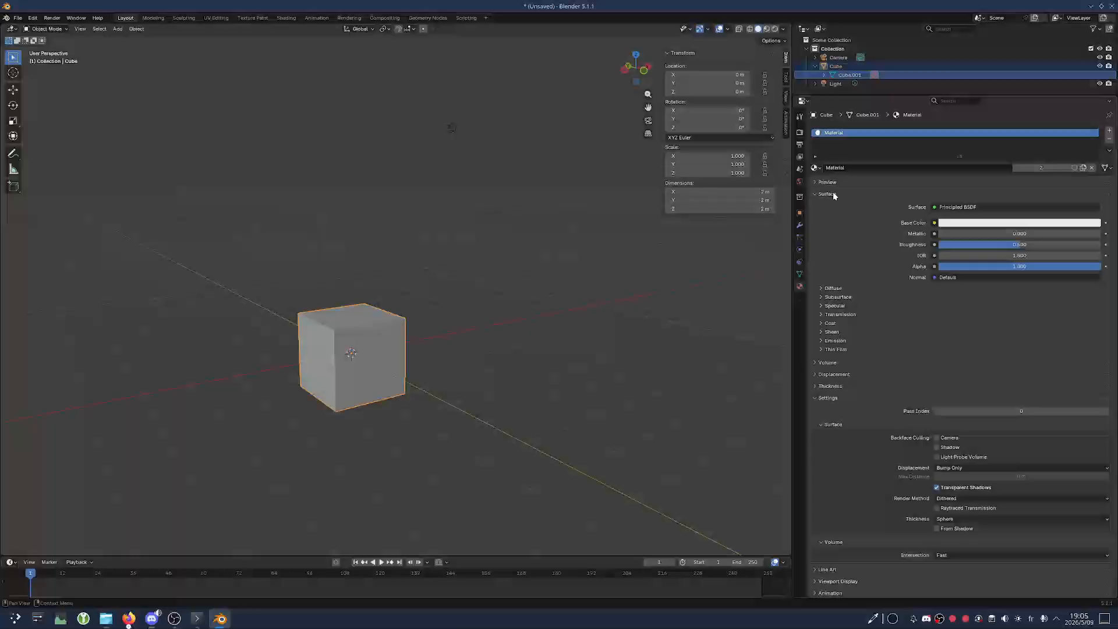
# Check the material's Surface section and the cube's mesh data properties, and return to the material settings
pyautogui.click(832, 196)
pyautogui.click(831, 198)
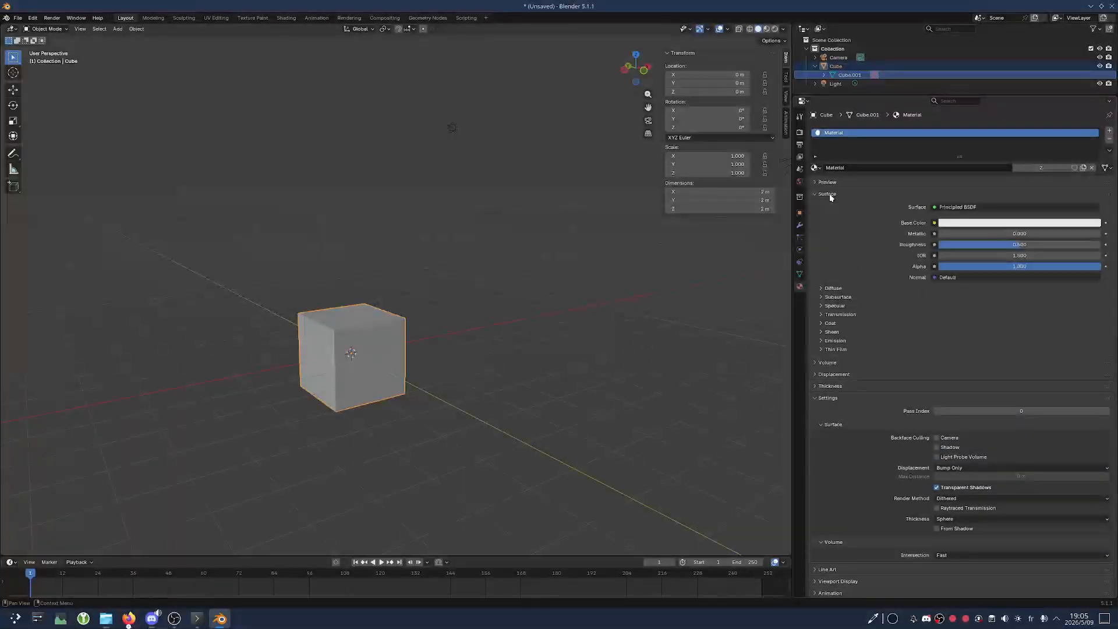
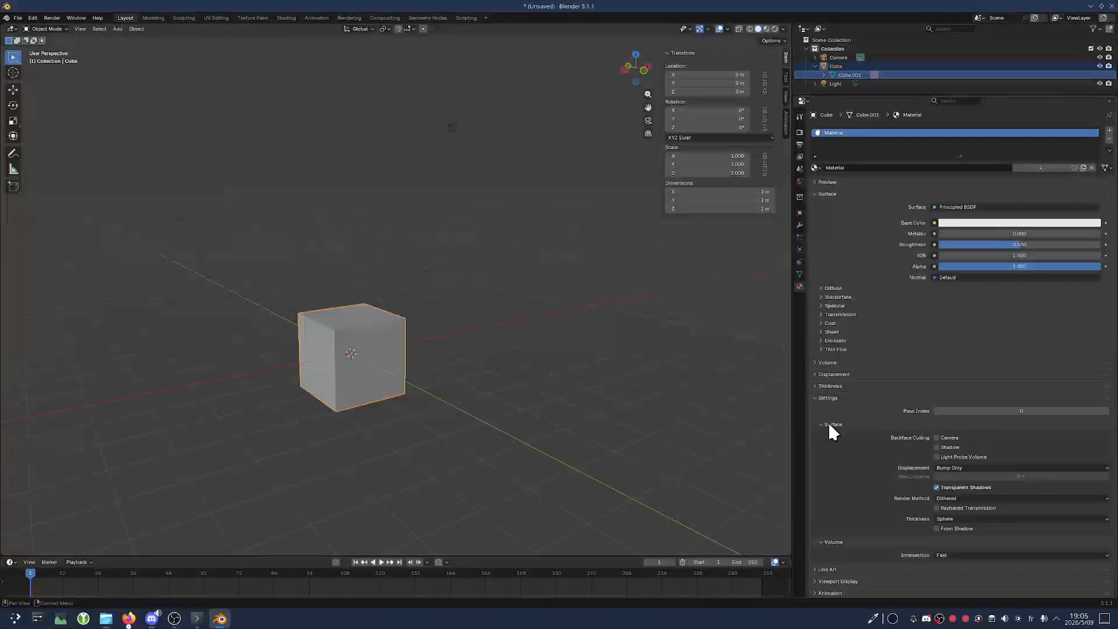
pyautogui.click(801, 275)
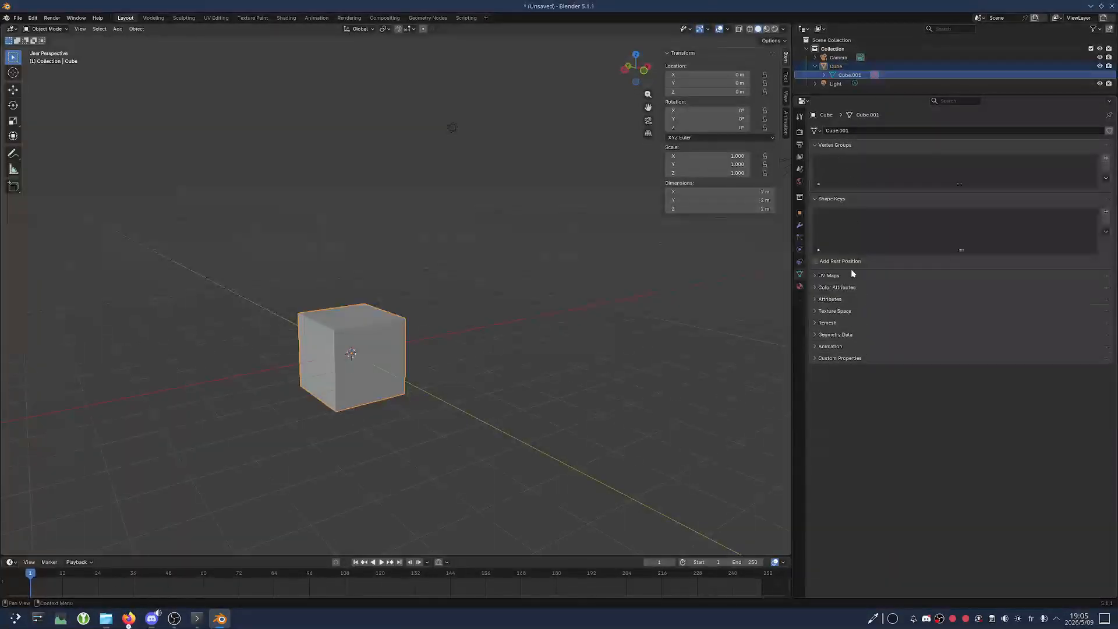
pyautogui.click(800, 286)
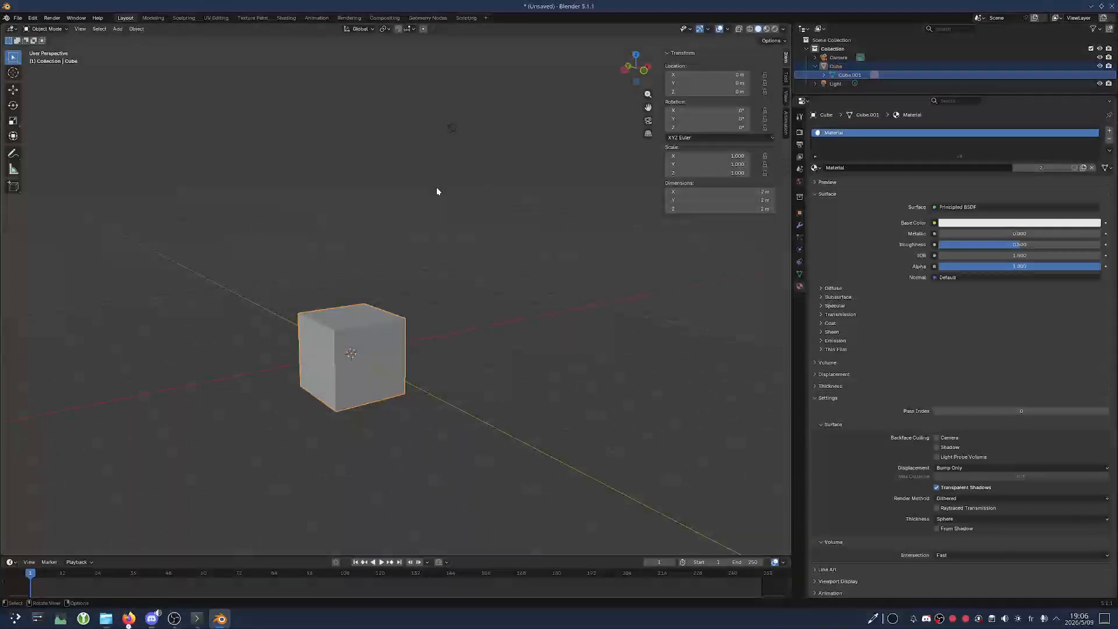
# Connect an Image Texture to the material's base color and load the dark starry moon wallpaper from the Pictures/Wallpapers folder
pyautogui.click(934, 222)
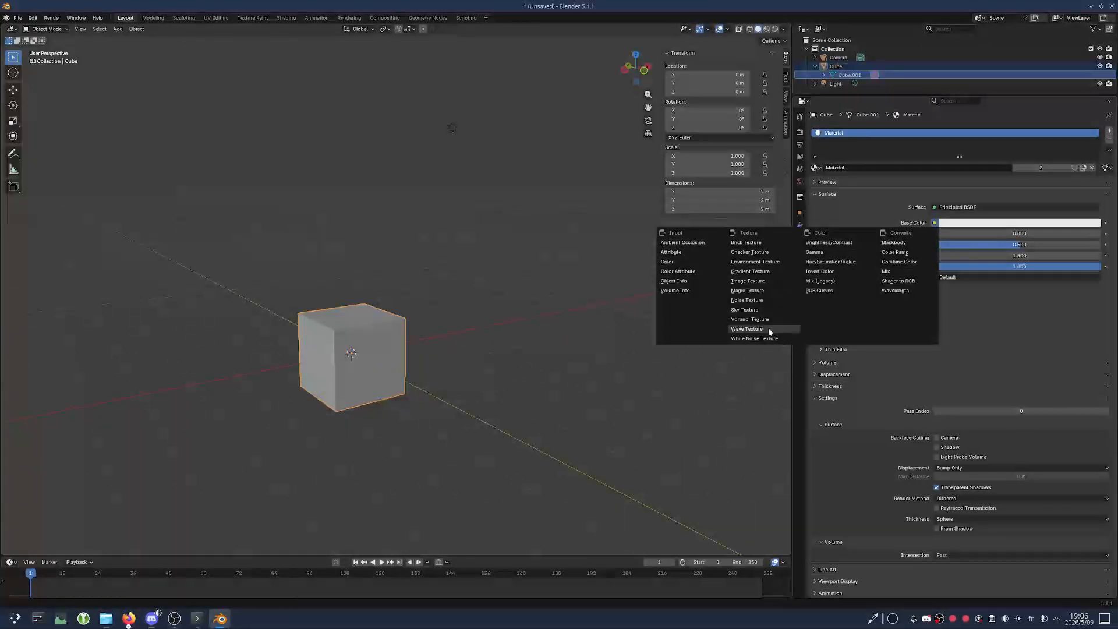
pyautogui.click(745, 284)
pyautogui.click(972, 234)
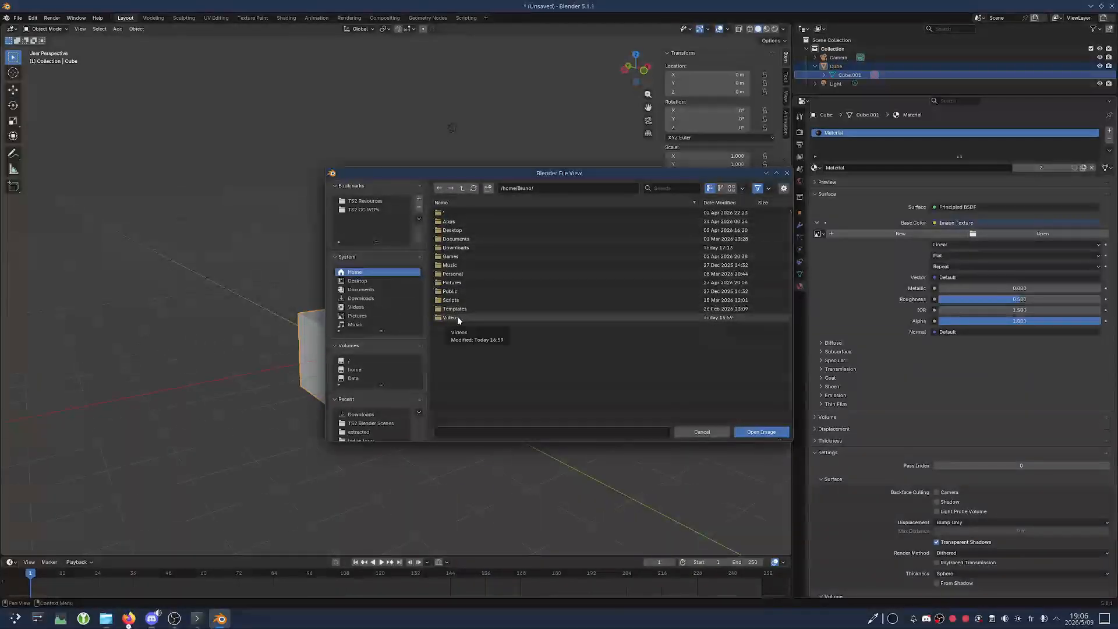
pyautogui.doubleClick(453, 283)
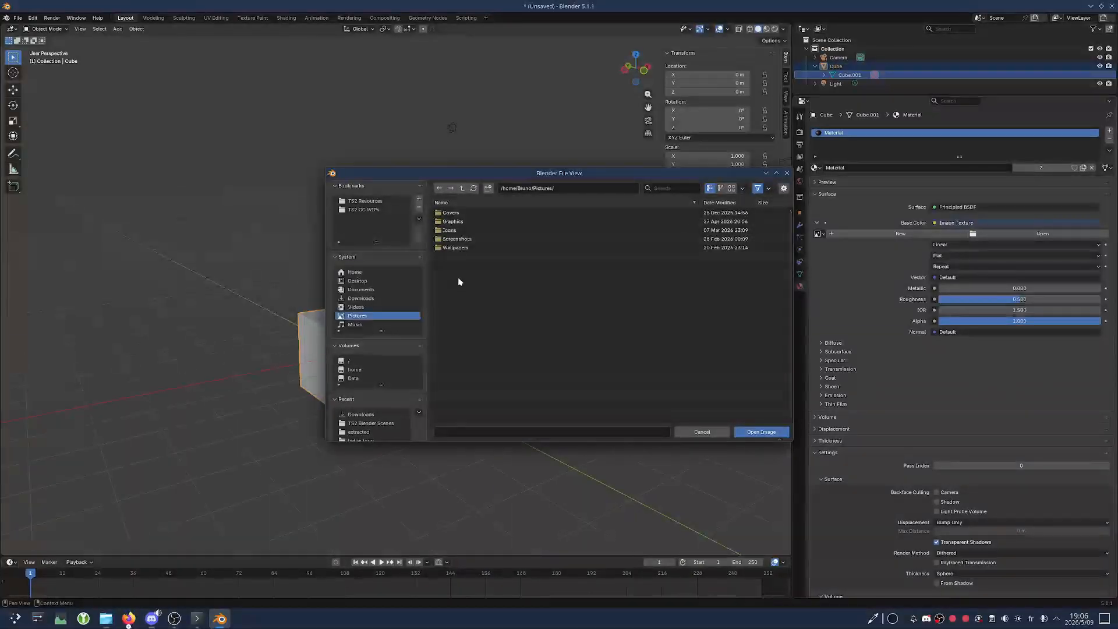
pyautogui.doubleClick(460, 247)
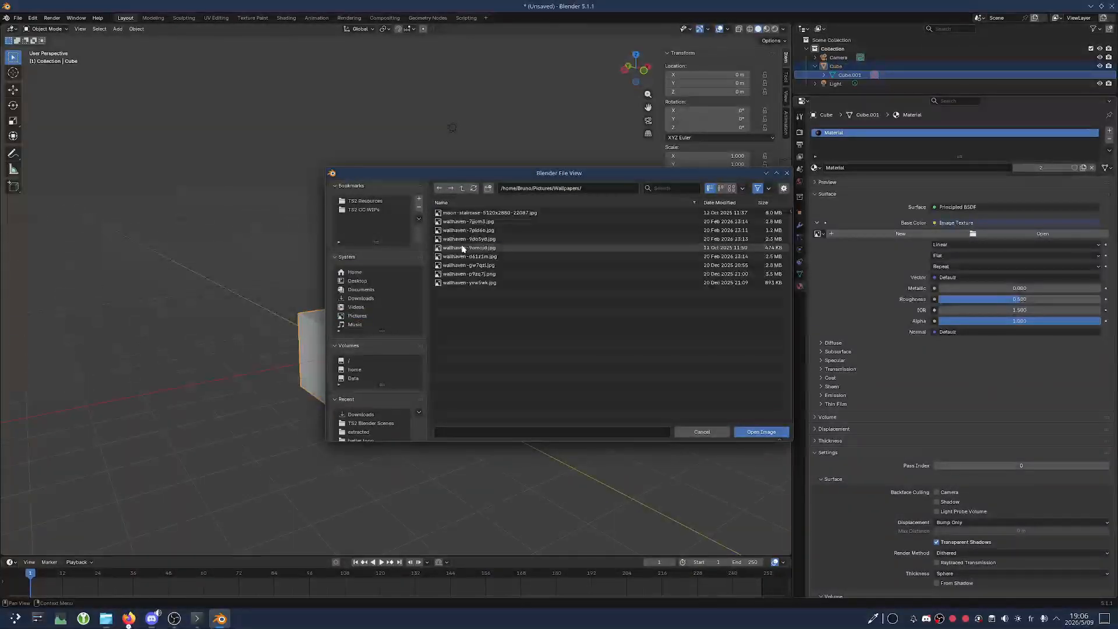
pyautogui.click(722, 189)
pyautogui.click(733, 190)
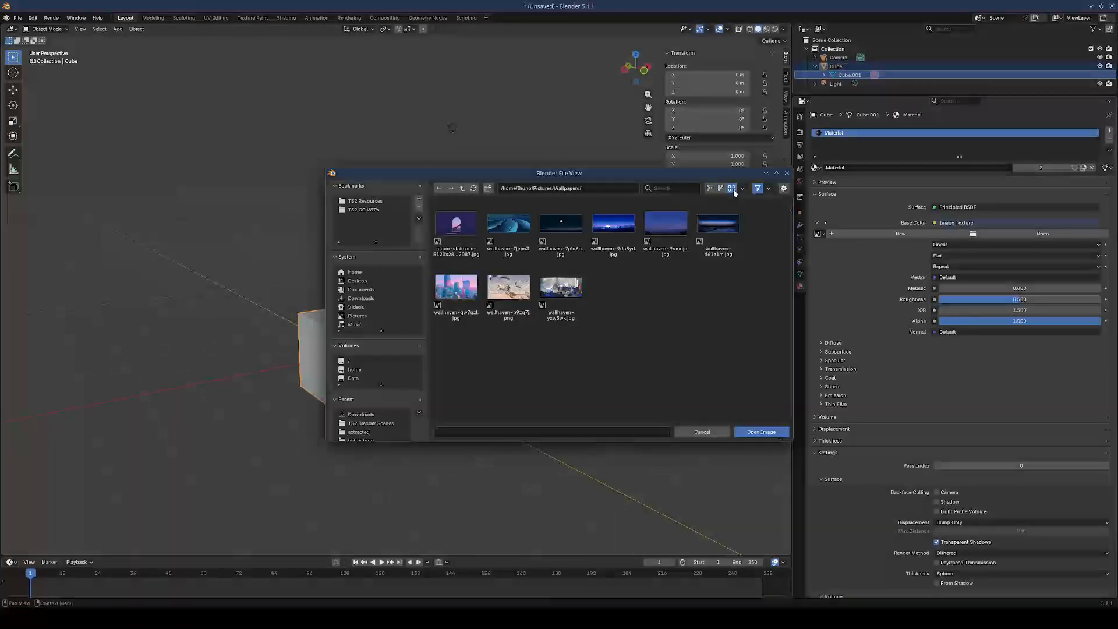
pyautogui.doubleClick(563, 224)
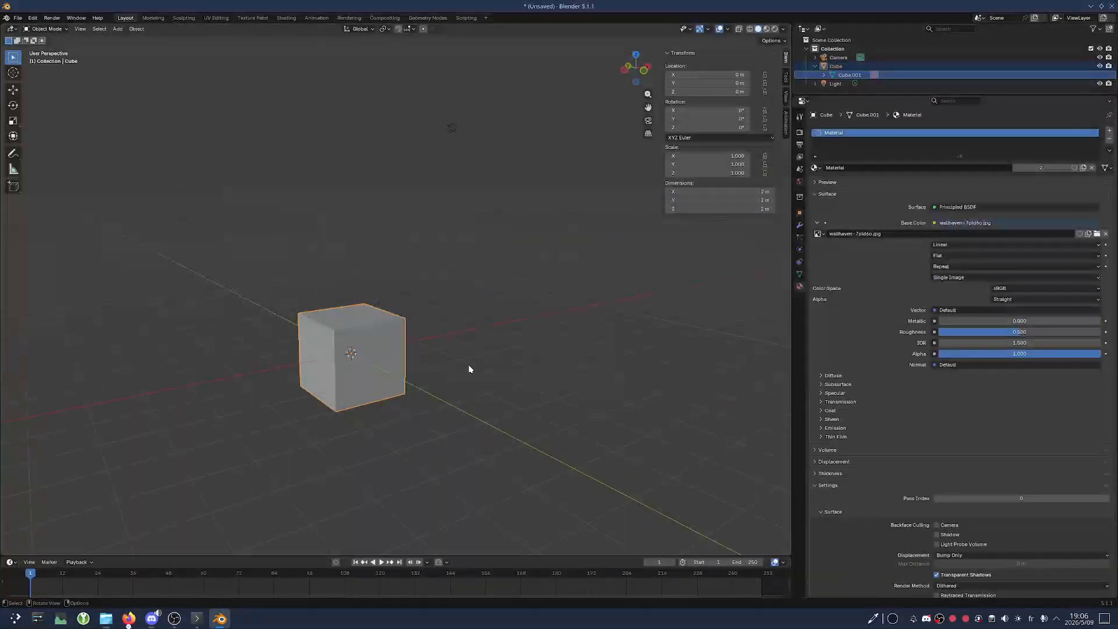
# Switch the viewport shading to Material Preview and inspect the textured cube from several sides
pyautogui.moveTo(469, 368); pyautogui.dragTo(563, 263, button='middle')
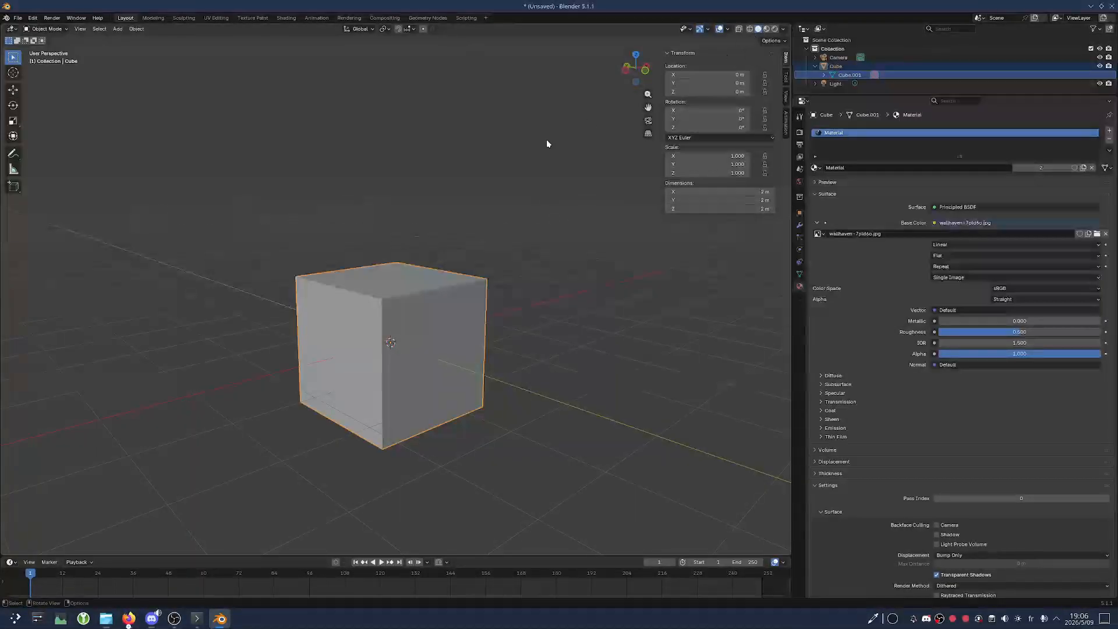
pyautogui.moveTo(418, 206)
pyautogui.mouseDown(button='middle')
pyautogui.moveTo(443, 227)
pyautogui.moveTo(501, 242)
pyautogui.moveTo(571, 244)
pyautogui.moveTo(481, 257)
pyautogui.moveTo(389, 217)
pyautogui.moveTo(329, 217)
pyautogui.moveTo(299, 150)
pyautogui.moveTo(306, 217)
pyautogui.moveTo(329, 222)
pyautogui.moveTo(322, 237)
pyautogui.moveTo(319, 215)
pyautogui.moveTo(382, 240)
pyautogui.mouseUp(button='middle')
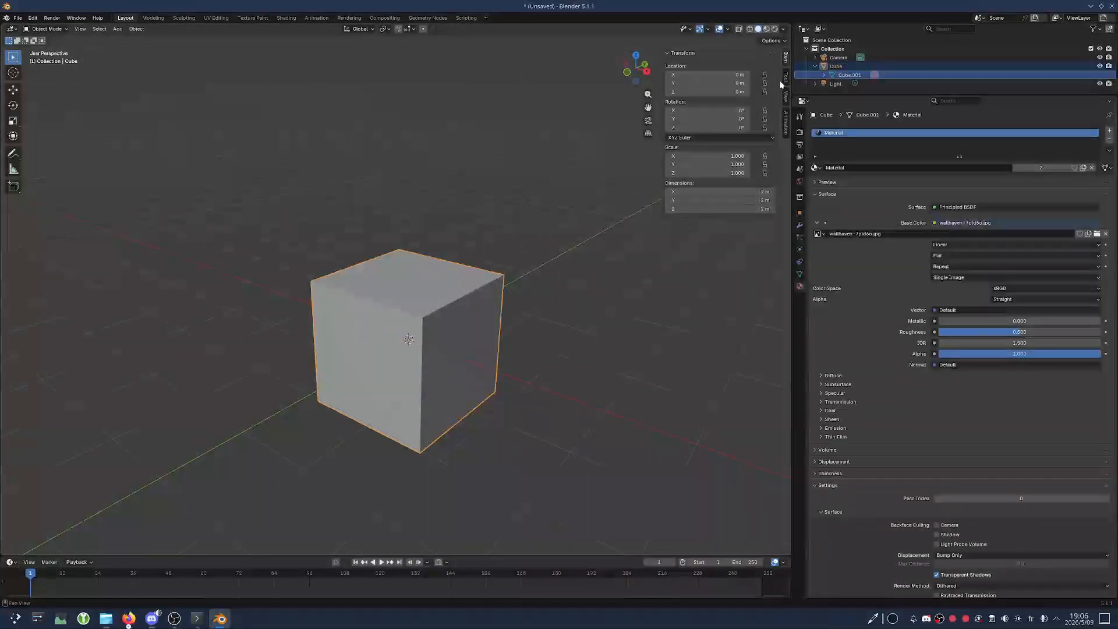
pyautogui.click(766, 30)
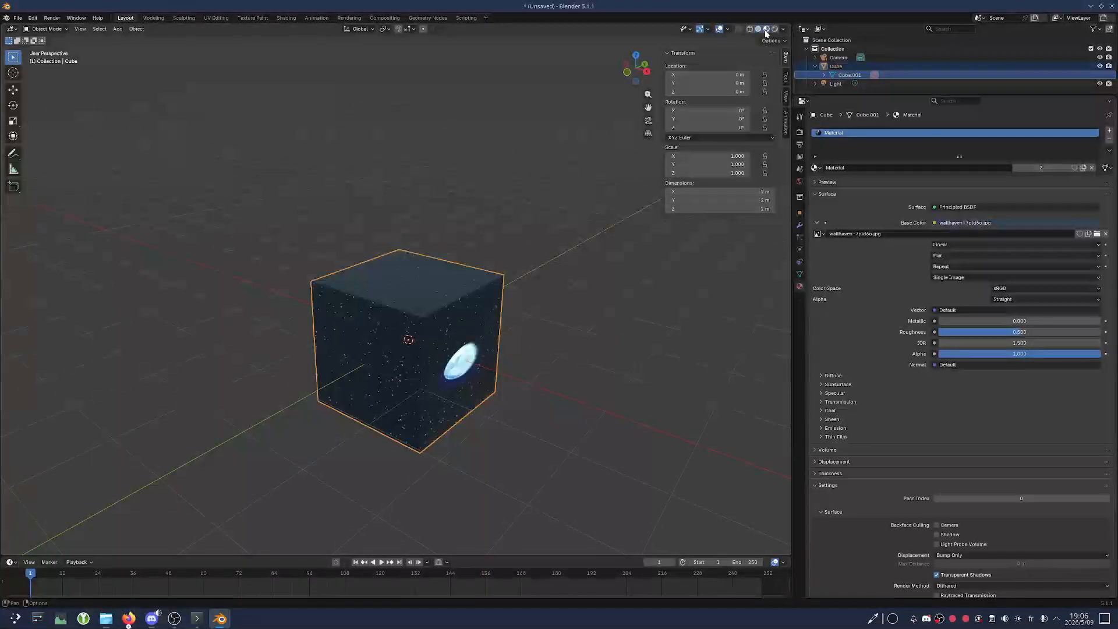
pyautogui.moveTo(524, 299); pyautogui.dragTo(459, 362, button='middle')
pyautogui.scroll(-3, 459, 363)
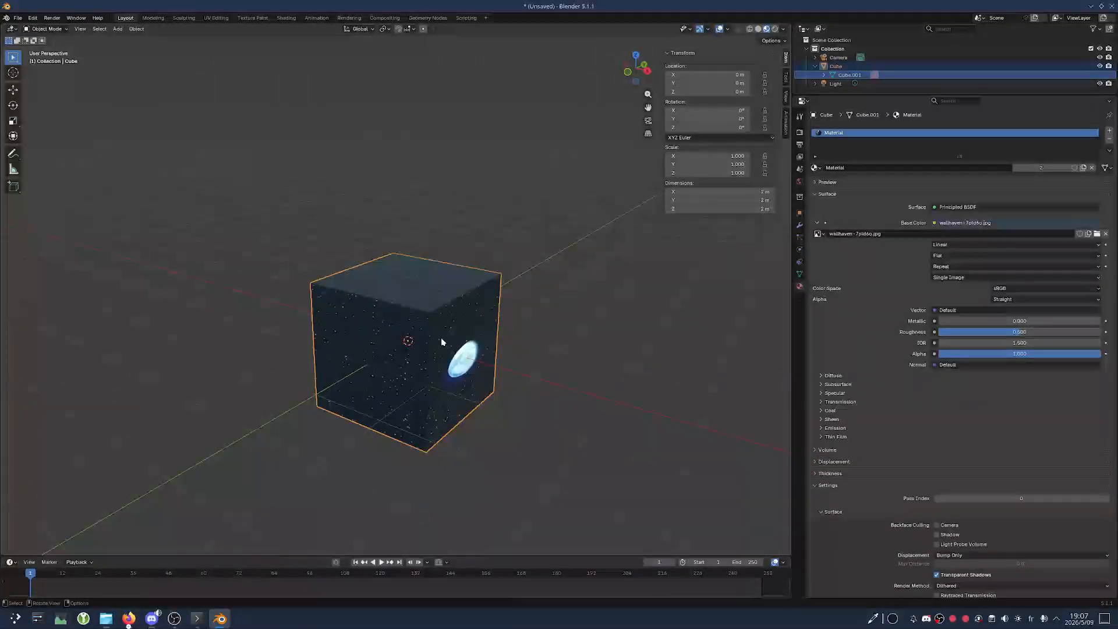
pyautogui.scroll(3, 469, 367)
pyautogui.moveTo(469, 361); pyautogui.dragTo(418, 330, button='middle')
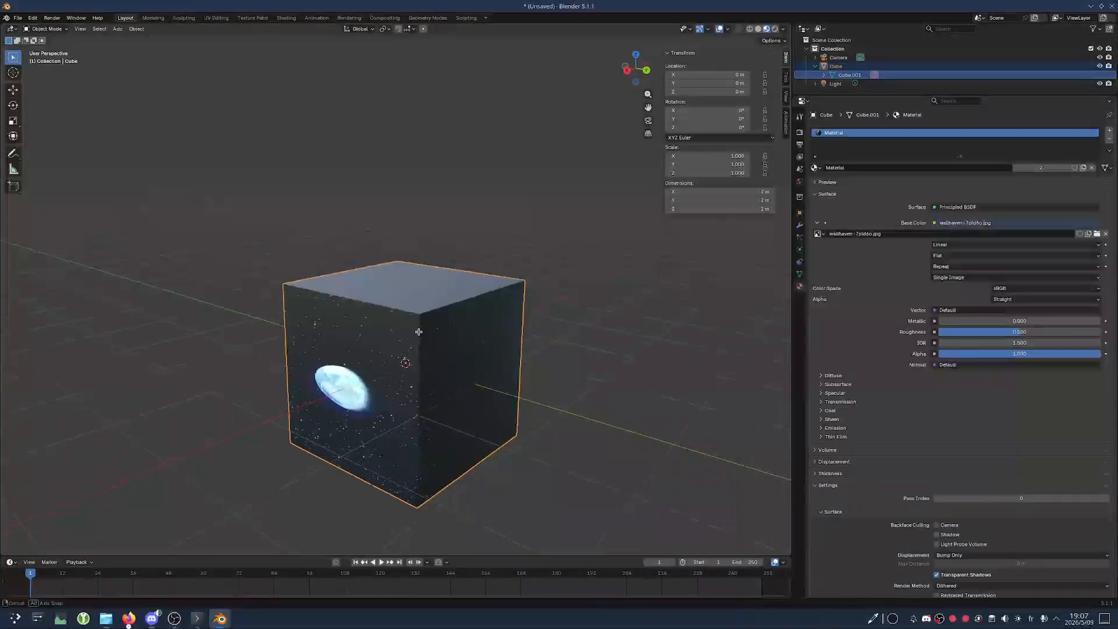
pyautogui.scroll(1, 419, 330)
pyautogui.scroll(-1, 419, 344)
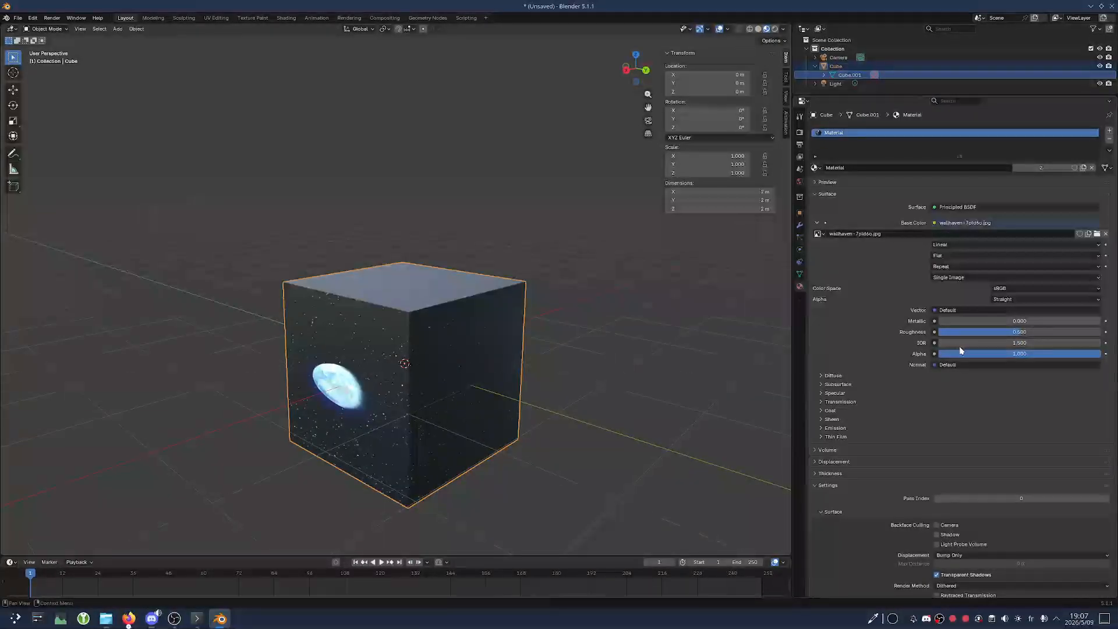
# Try the material's roughness at 0 and at 1, checking the cube's reflections from different angles
pyautogui.moveTo(1016, 336); pyautogui.dragTo(930, 336)
pyautogui.moveTo(542, 362); pyautogui.dragTo(640, 371, button='middle')
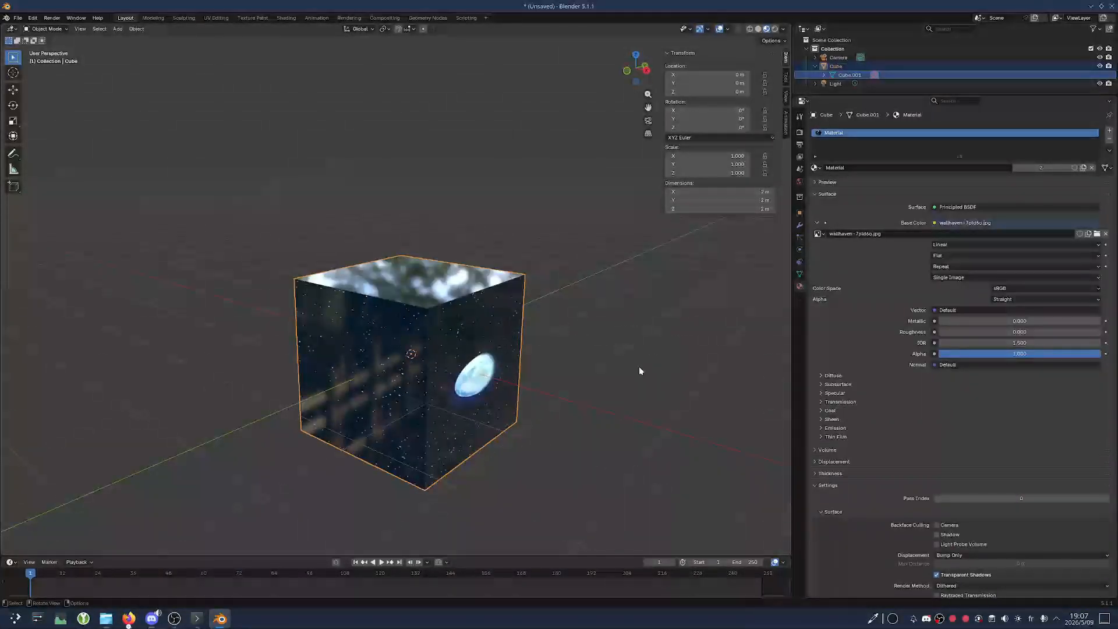
pyautogui.moveTo(959, 331); pyautogui.dragTo(1101, 331)
pyautogui.moveTo(654, 361); pyautogui.dragTo(558, 382, button='middle')
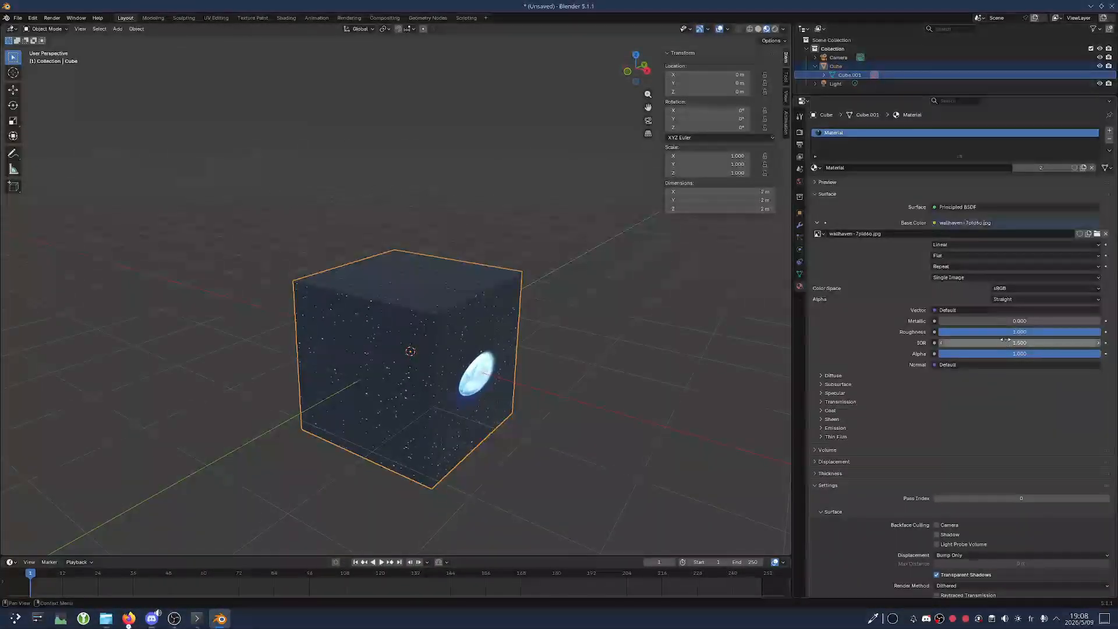
pyautogui.moveTo(536, 344)
pyautogui.mouseDown(button='middle')
pyautogui.moveTo(524, 326)
pyautogui.moveTo(550, 344)
pyautogui.mouseUp(button='middle')
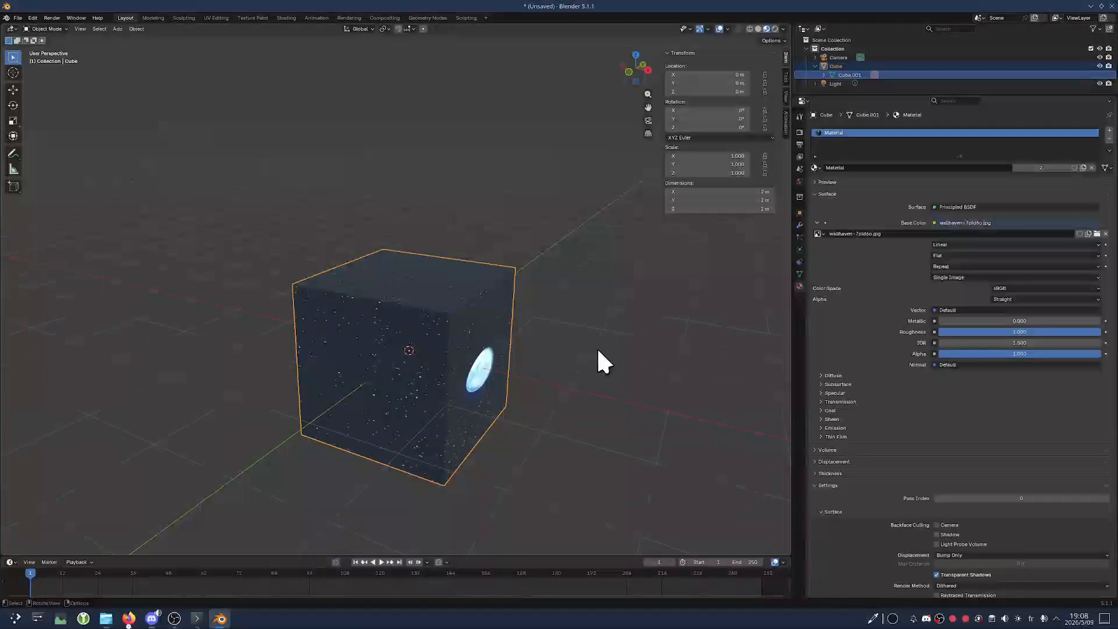
pyautogui.moveTo(996, 332)
pyautogui.mouseDown()
pyautogui.moveTo(833, 332)
pyautogui.moveTo(994, 332)
pyautogui.mouseUp()
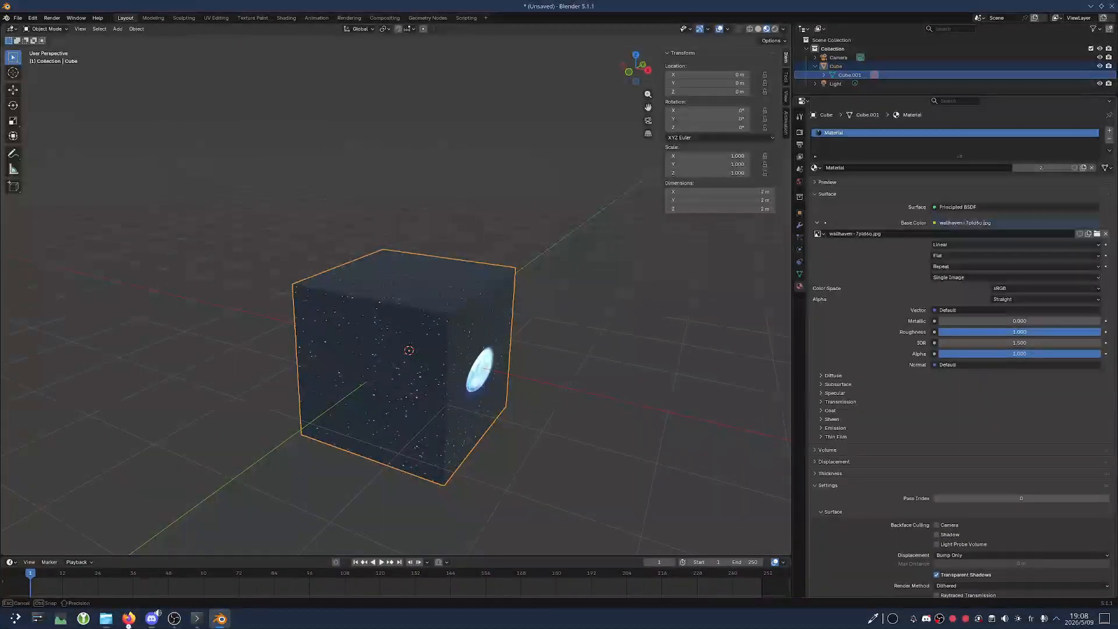
pyautogui.moveTo(543, 366); pyautogui.dragTo(402, 369, button='middle')
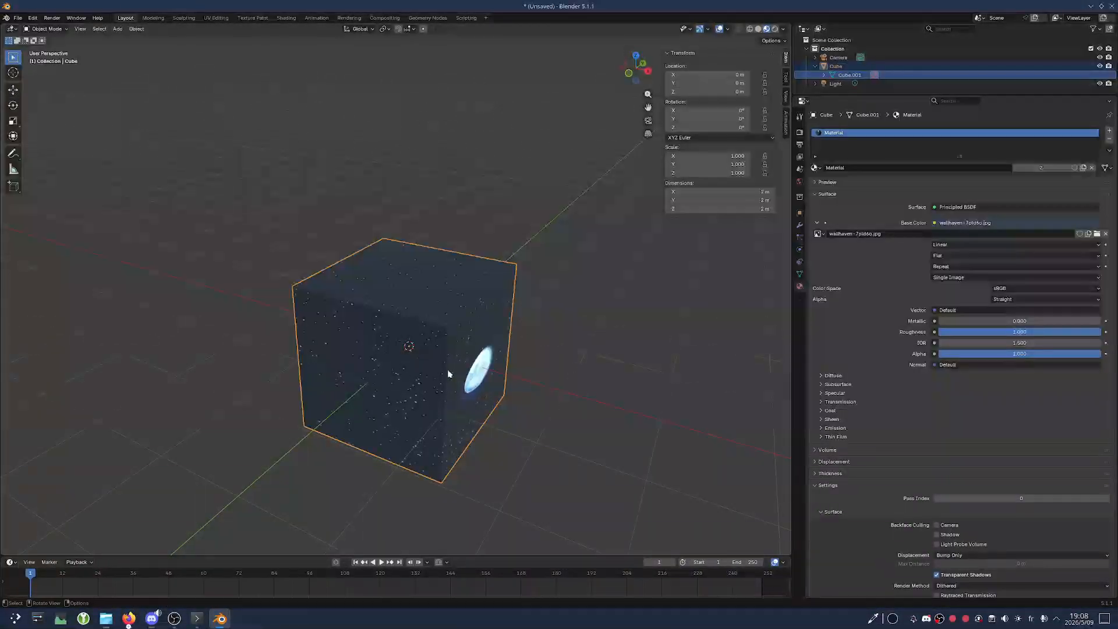
pyautogui.moveTo(447, 370)
pyautogui.mouseDown(button='middle')
pyautogui.moveTo(444, 334)
pyautogui.moveTo(466, 368)
pyautogui.mouseUp(button='middle')
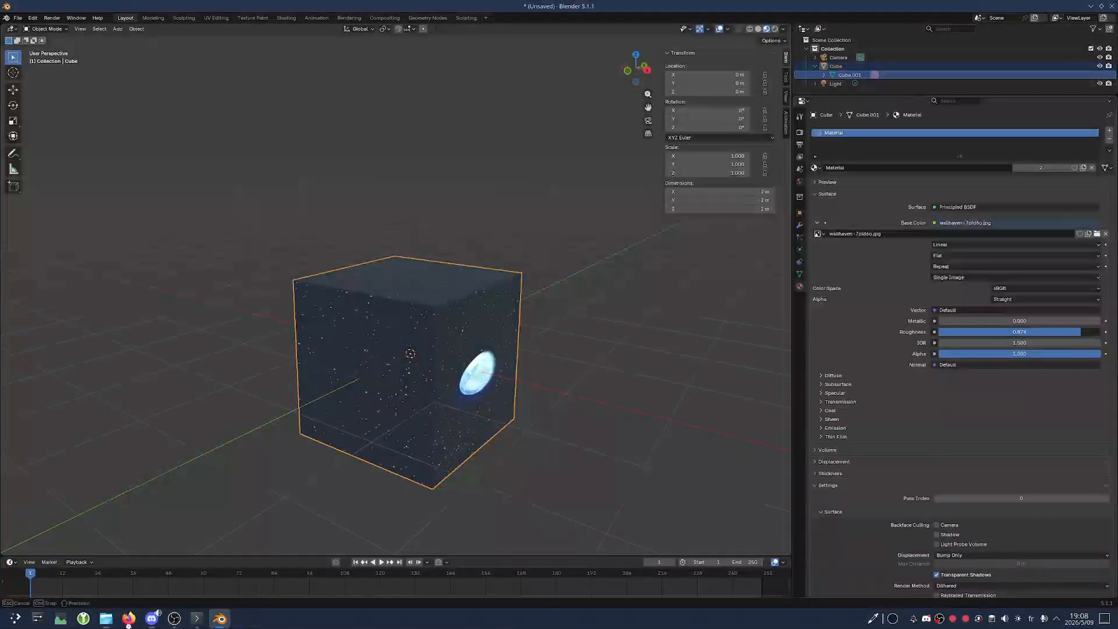
# Lower the material's roughness and set it to exactly 0.5
pyautogui.moveTo(1080, 332); pyautogui.dragTo(1028, 332)
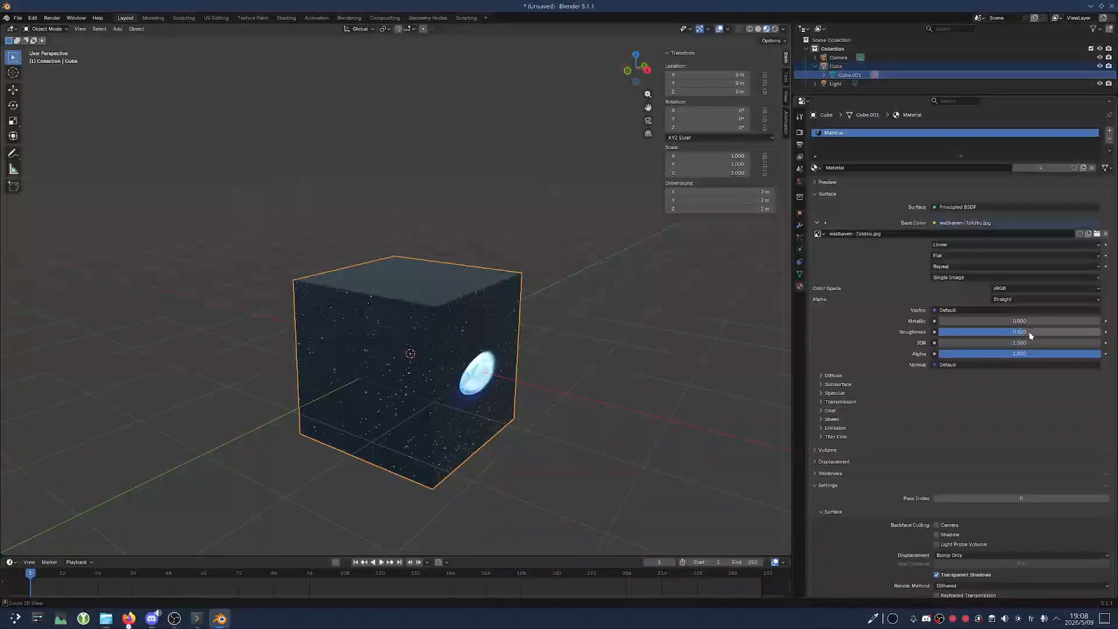
pyautogui.click(1030, 332)
pyautogui.write('0')
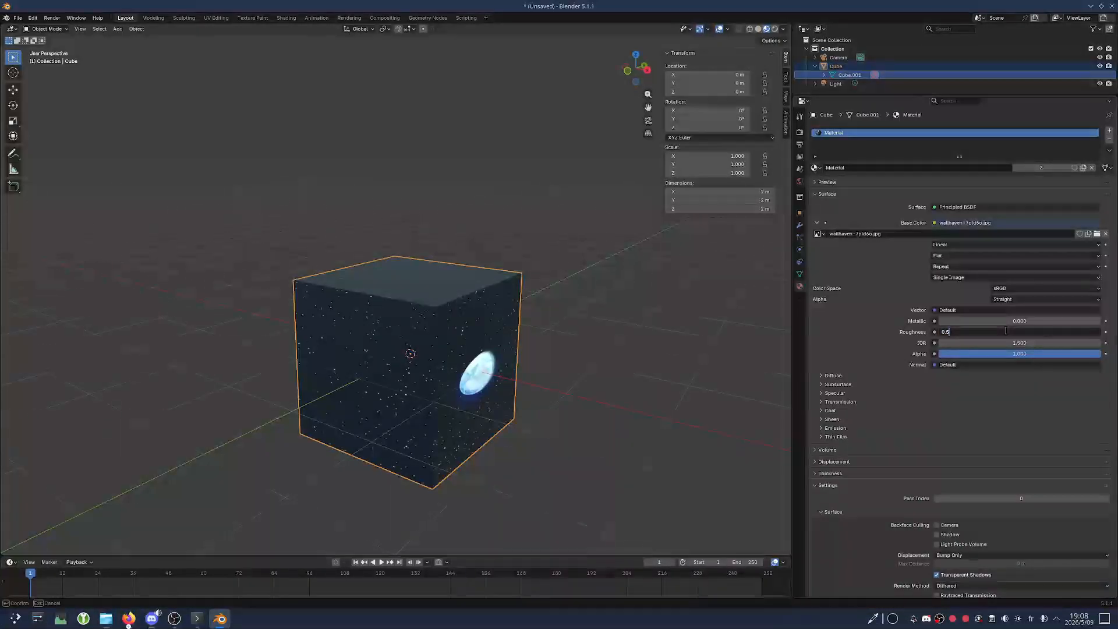
pyautogui.press('Return')
pyautogui.moveTo(452, 332); pyautogui.dragTo(484, 333, button='middle')
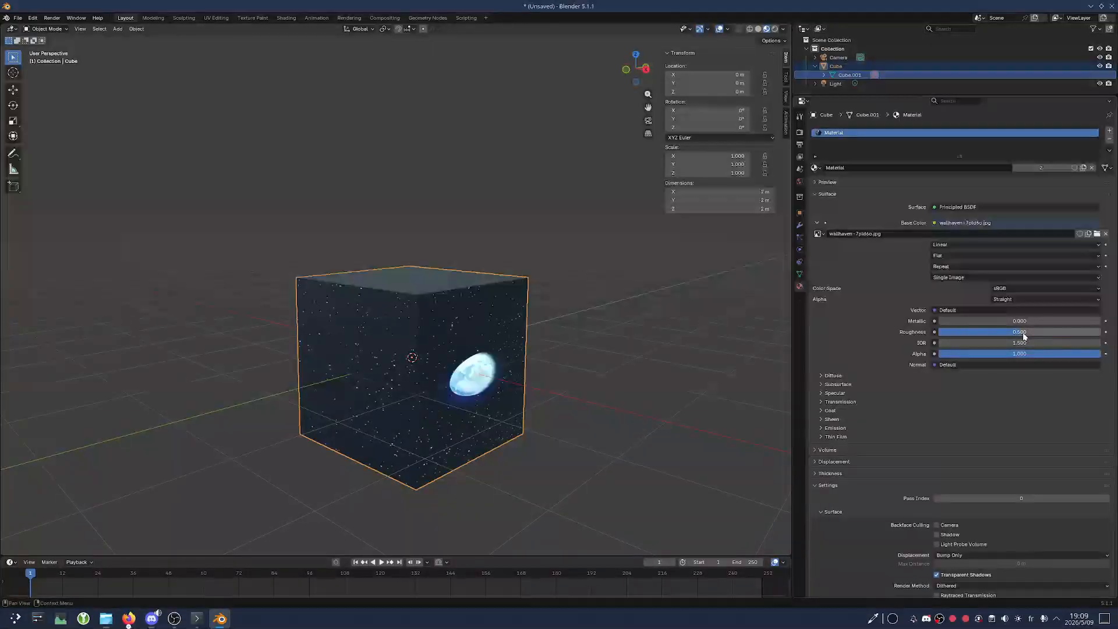
# Try roughness values of about 0.12 and 0.19, resetting the first to its default and undoing the second
pyautogui.moveTo(1024, 336); pyautogui.dragTo(965, 337)
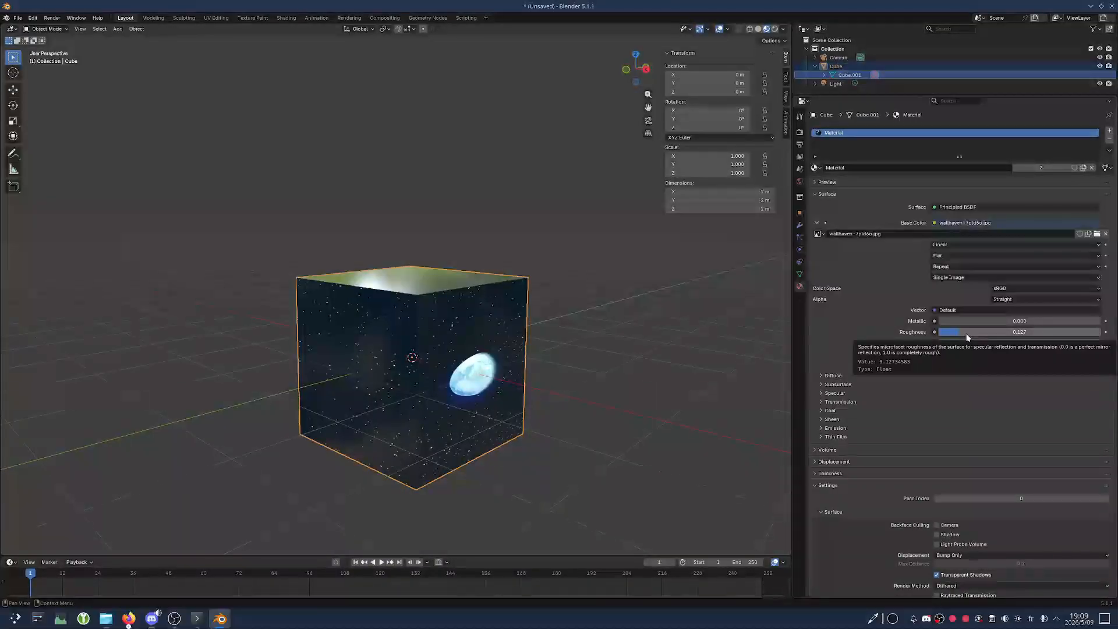
pyautogui.press('BackSpace')
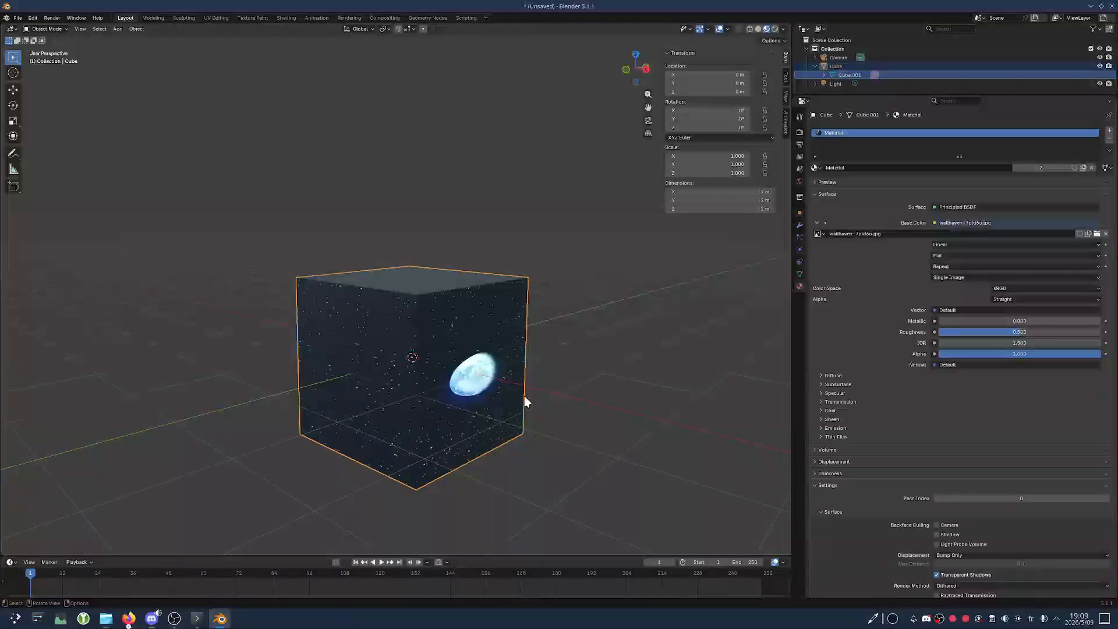
pyautogui.moveTo(493, 411); pyautogui.dragTo(500, 421, button='middle')
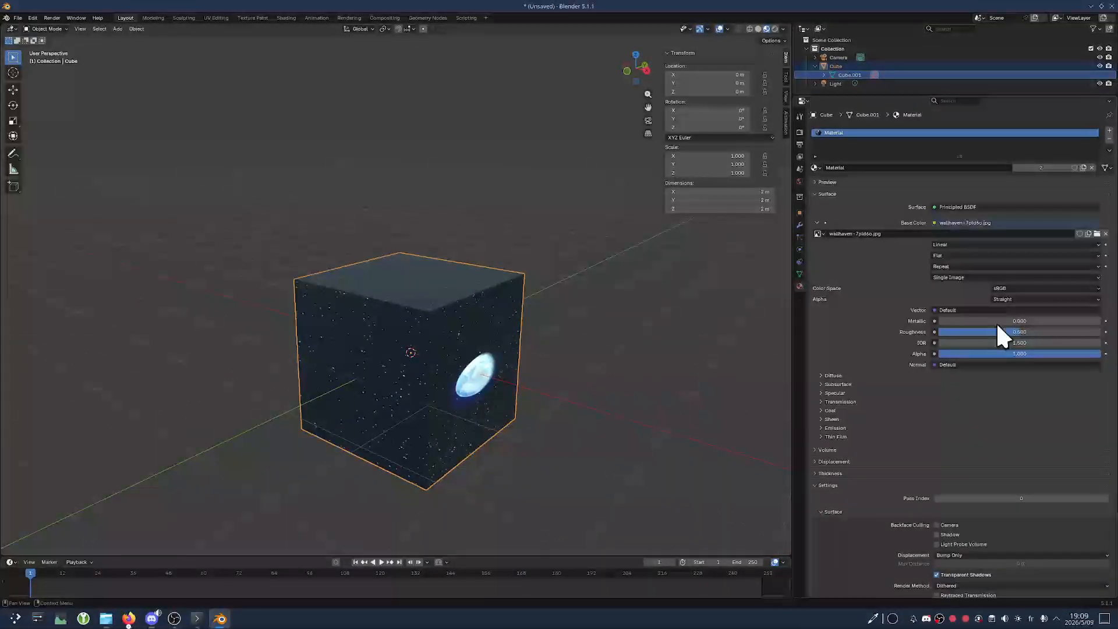
pyautogui.moveTo(995, 332); pyautogui.dragTo(981, 334)
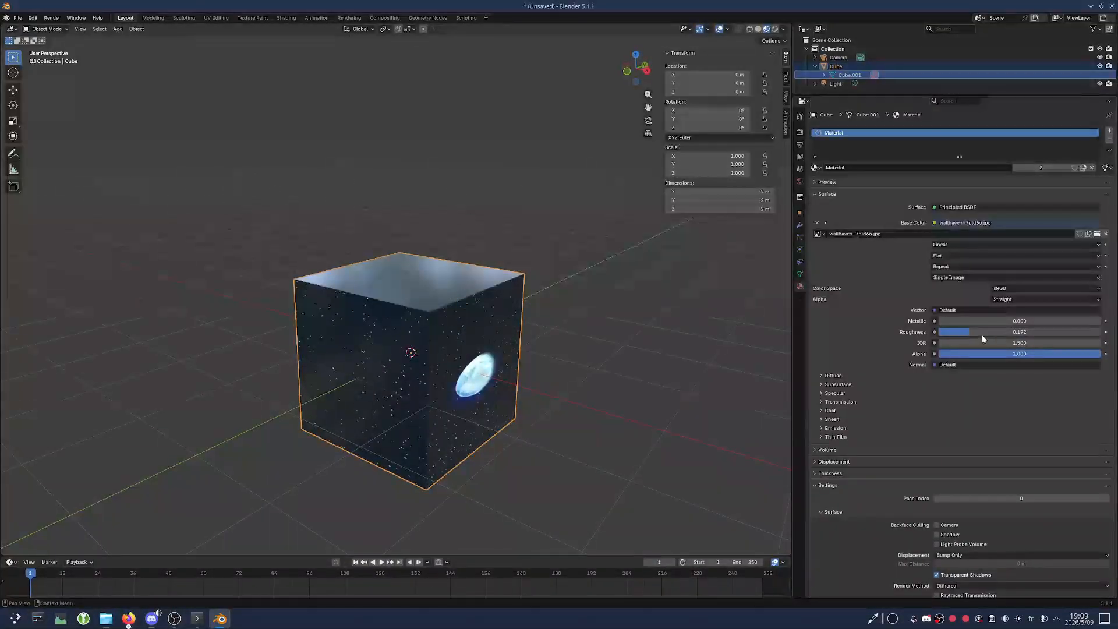
pyautogui.hotkey('ctrl', 'z')
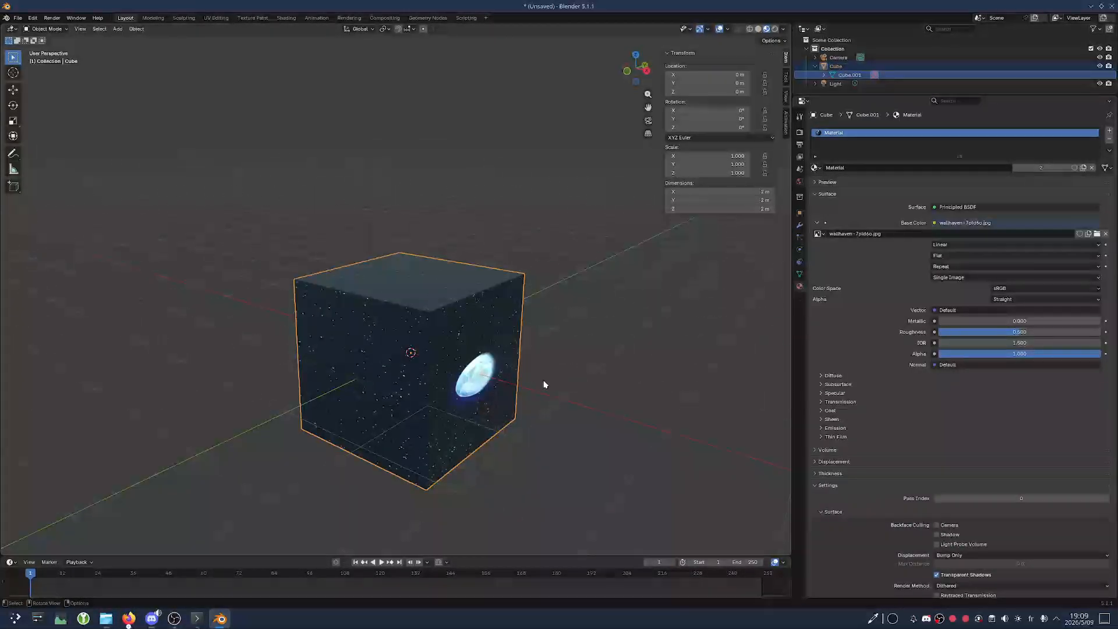
pyautogui.moveTo(543, 384); pyautogui.dragTo(524, 376, button='middle')
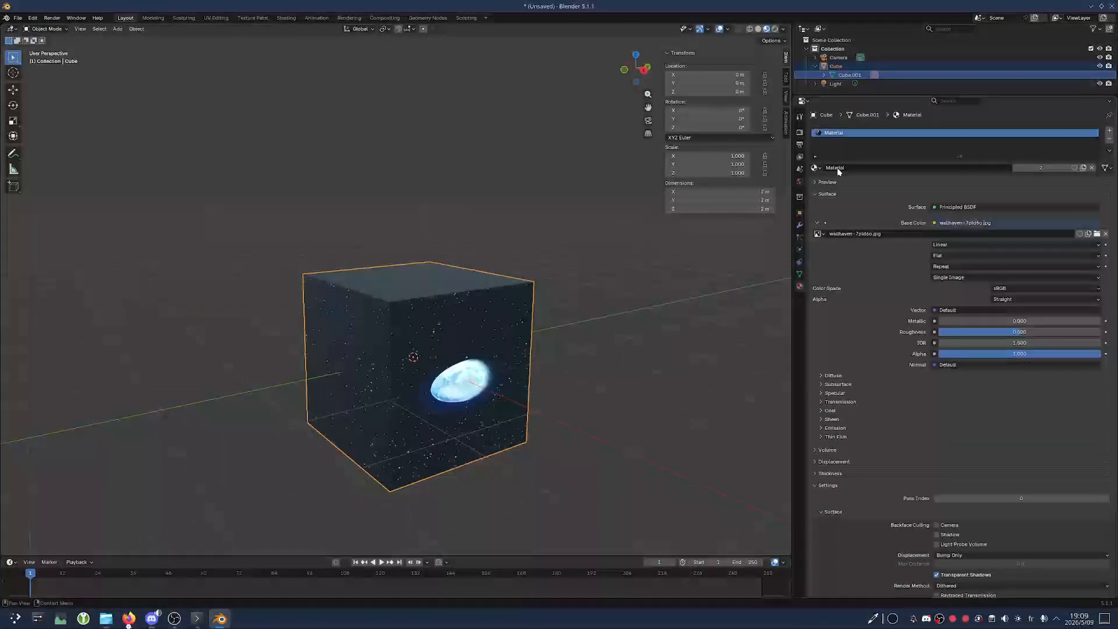
# Remove the cube's material slot, add a new slot and create a material named Loulou in it
pyautogui.click(1109, 139)
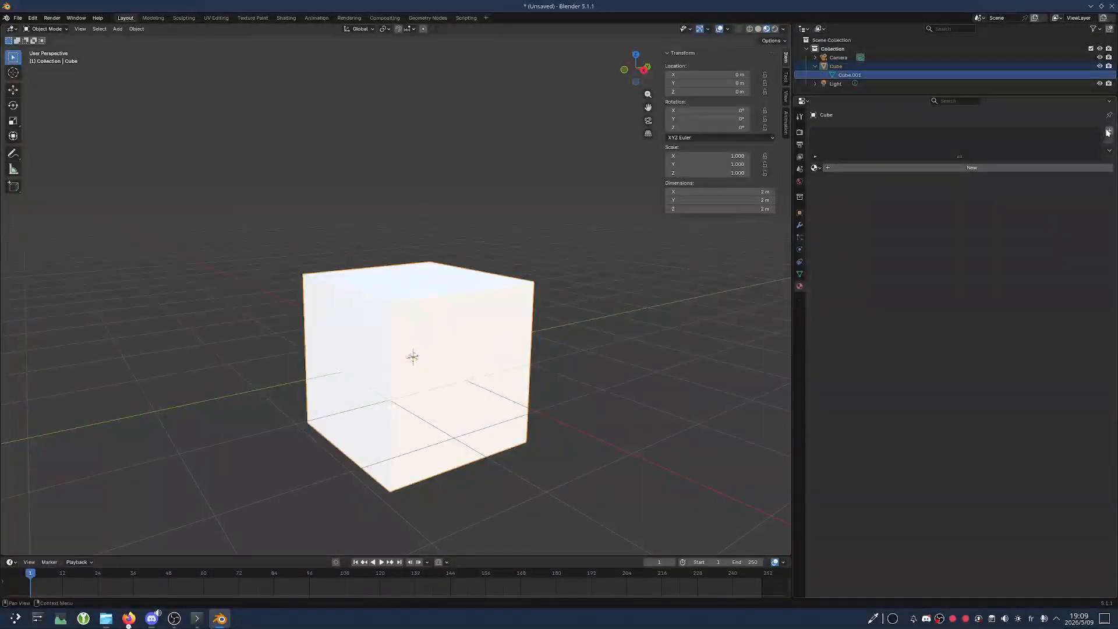
pyautogui.click(1108, 132)
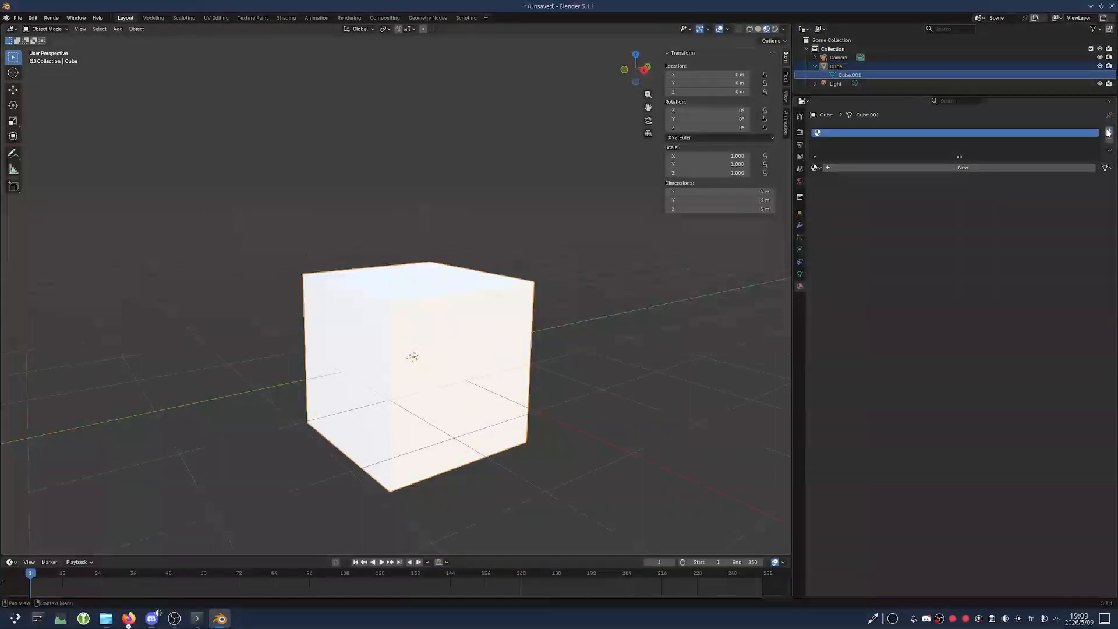
pyautogui.click(863, 169)
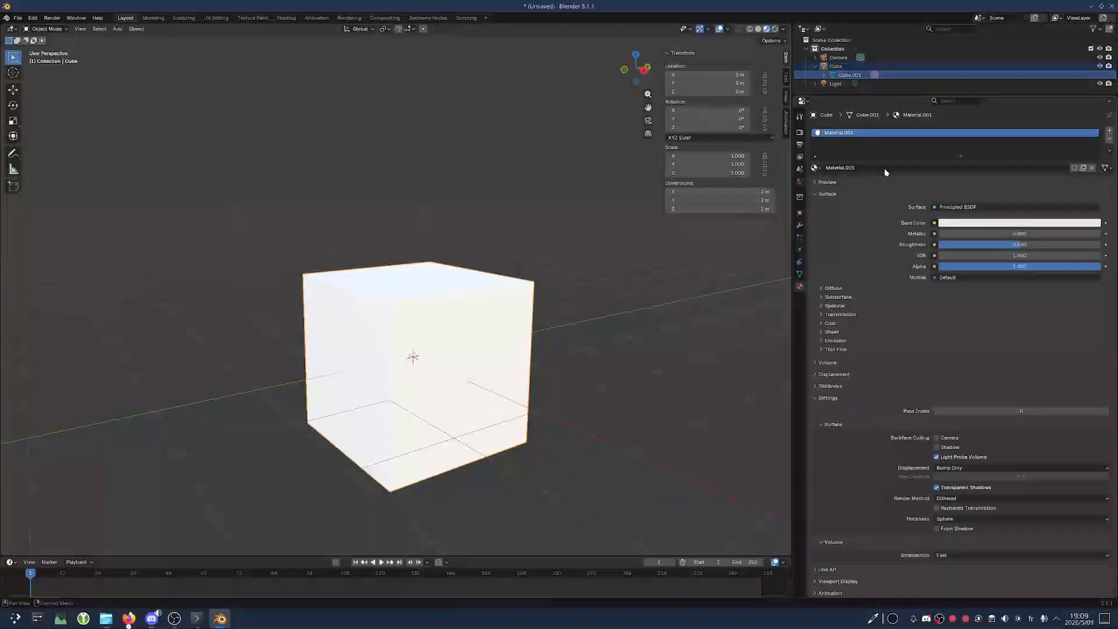
pyautogui.click(833, 168)
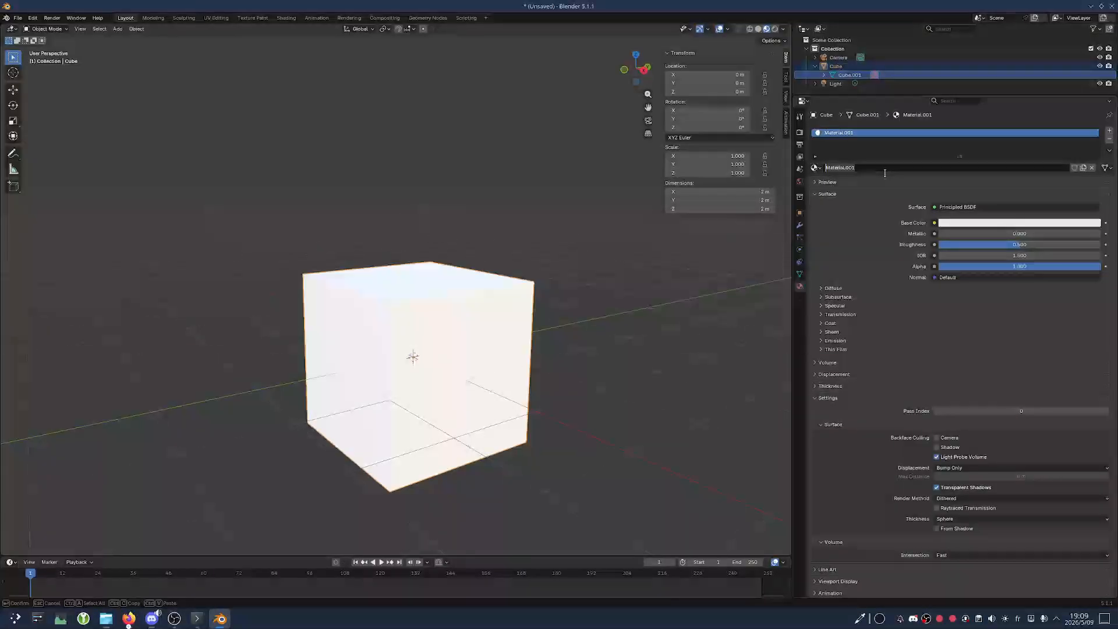
pyautogui.write('Loulou')
pyautogui.press('Return')
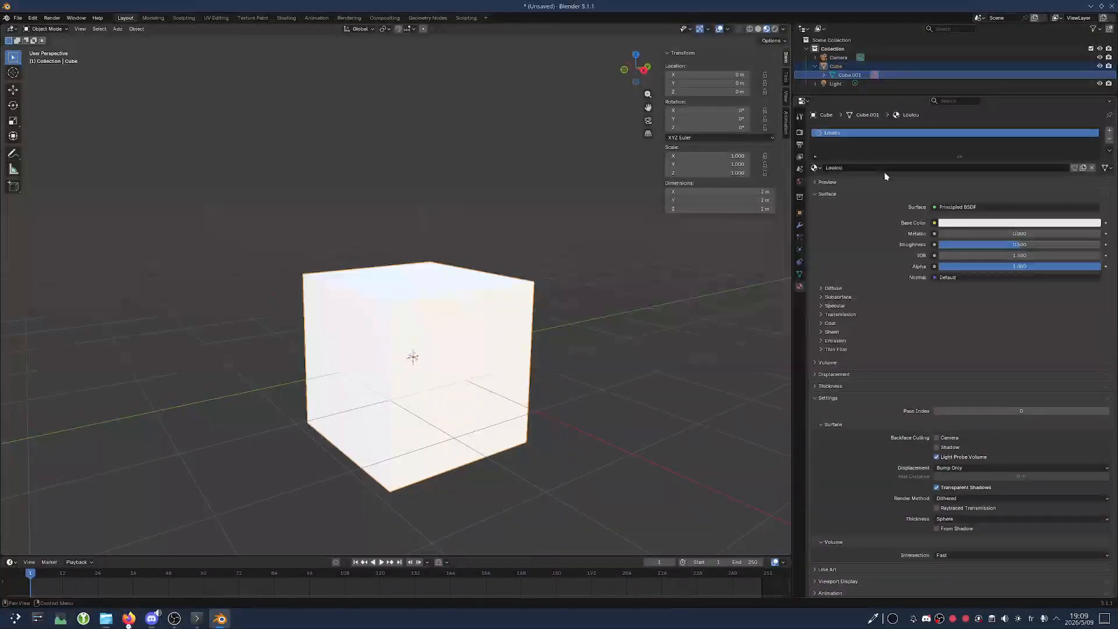
# Connect an Image Texture to the base color of the Loulou material
pyautogui.click(934, 223)
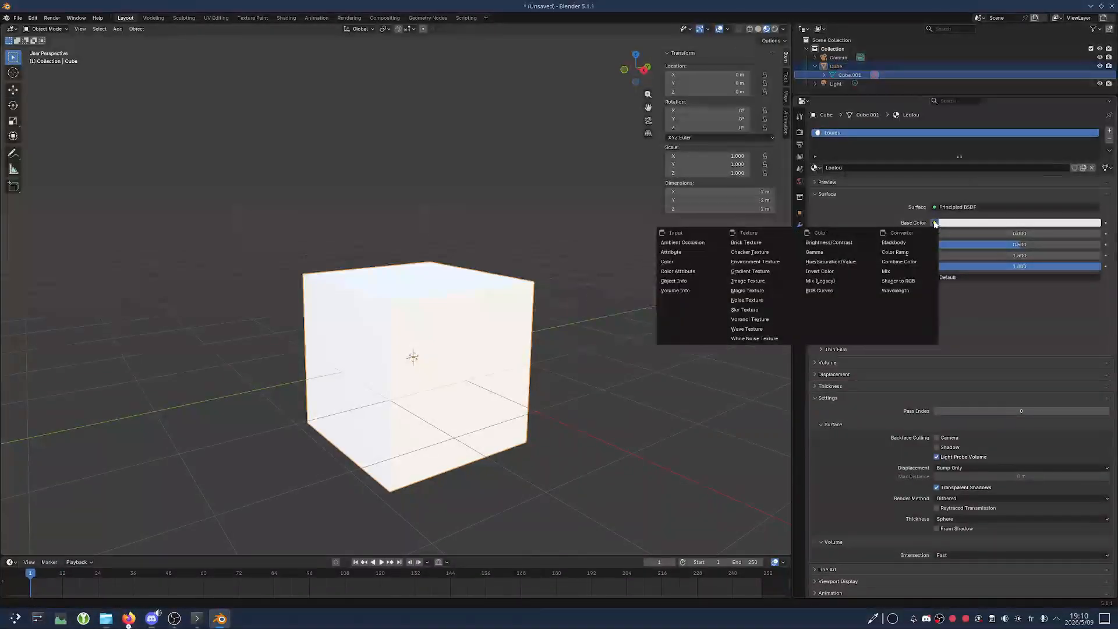
pyautogui.click(934, 223)
pyautogui.click(935, 223)
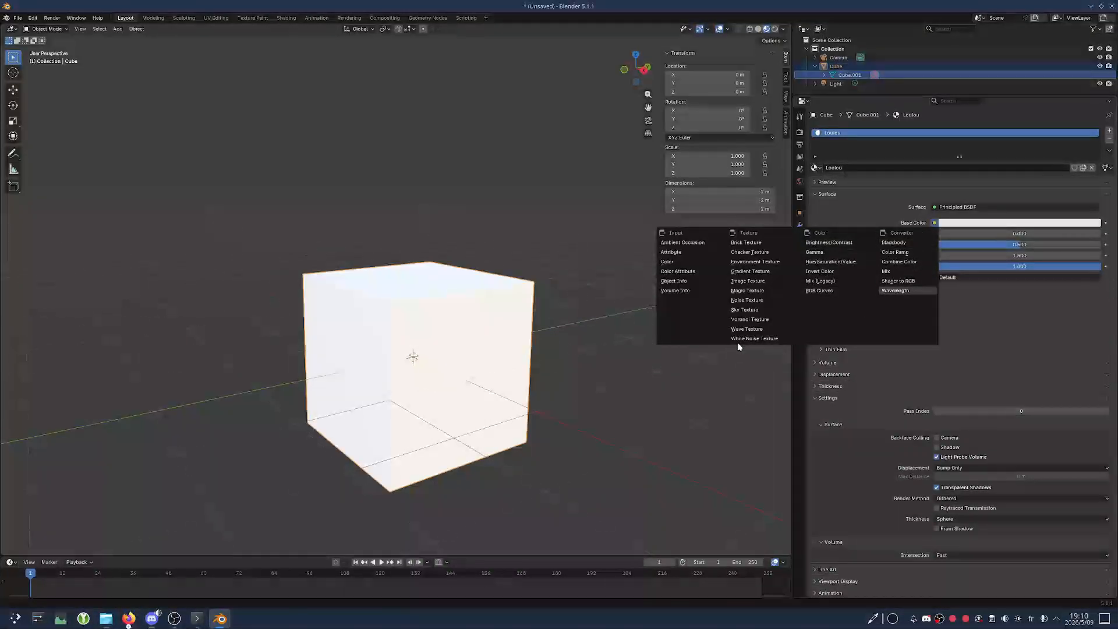
pyautogui.click(742, 283)
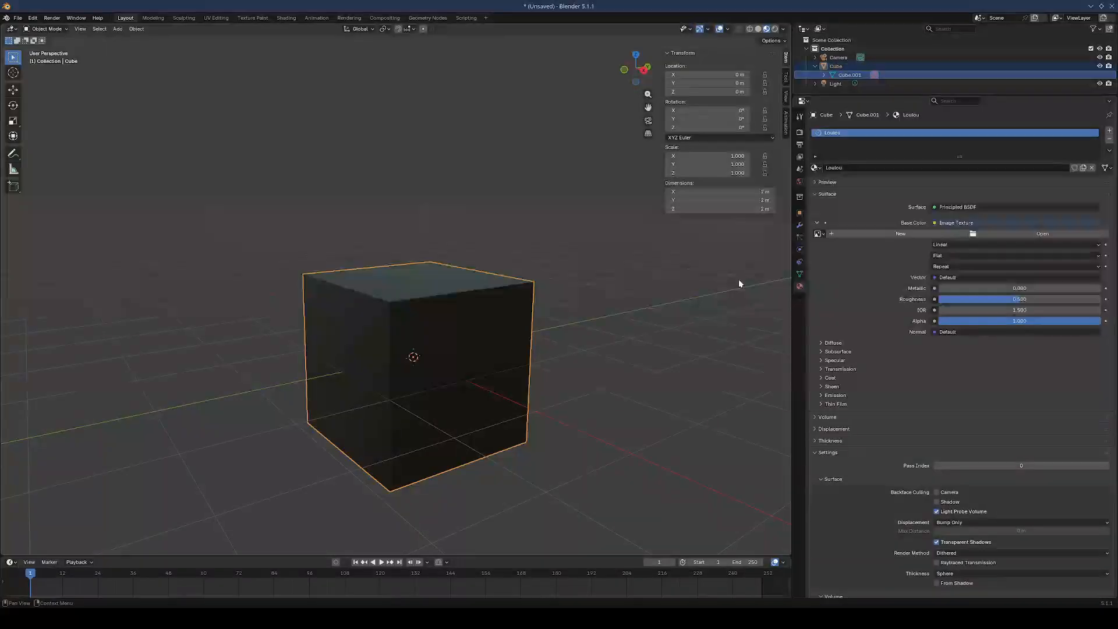
# Open and cancel the image file browser, and compare the cube in Solid and Material Preview shading
pyautogui.click(991, 232)
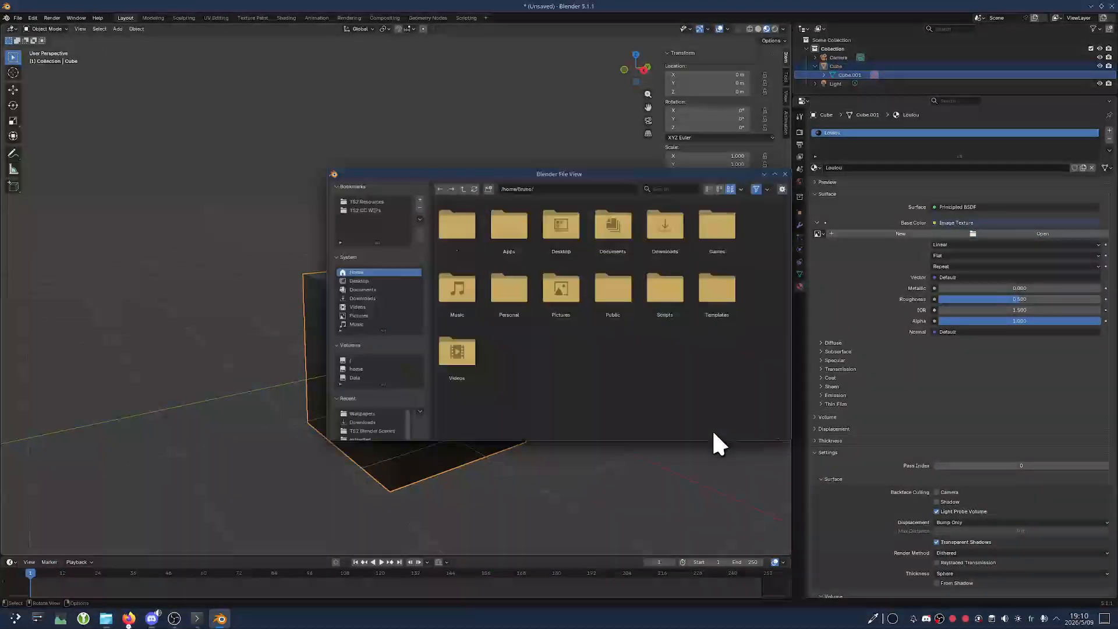
pyautogui.click(711, 431)
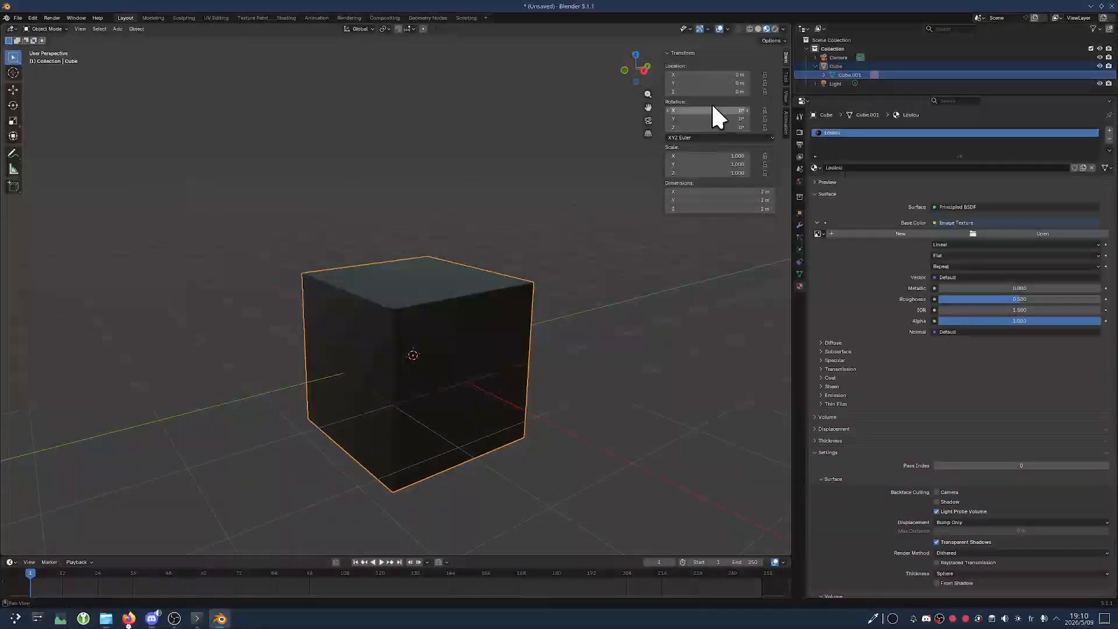
pyautogui.click(759, 29)
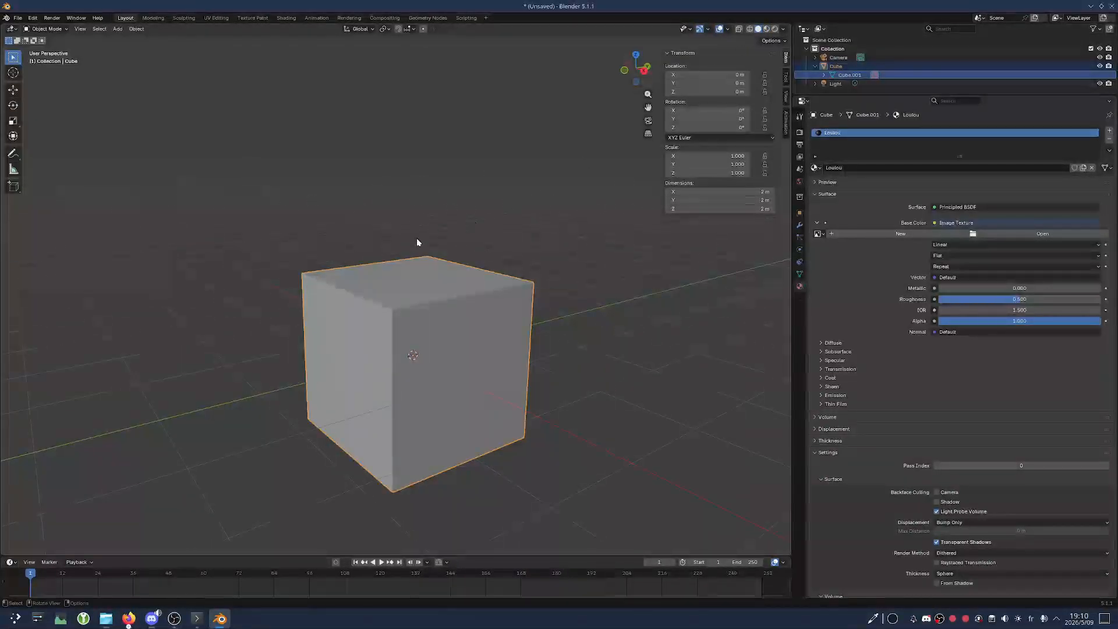
pyautogui.moveTo(417, 242)
pyautogui.mouseDown(button='middle')
pyautogui.moveTo(400, 242)
pyautogui.moveTo(442, 381)
pyautogui.mouseUp(button='middle')
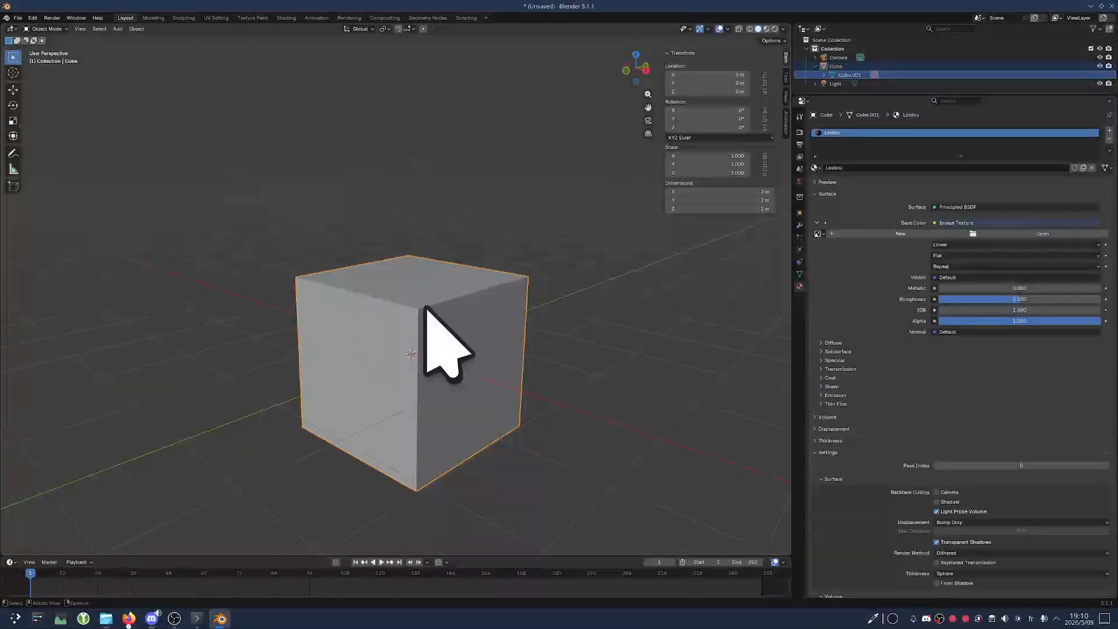
pyautogui.click(769, 30)
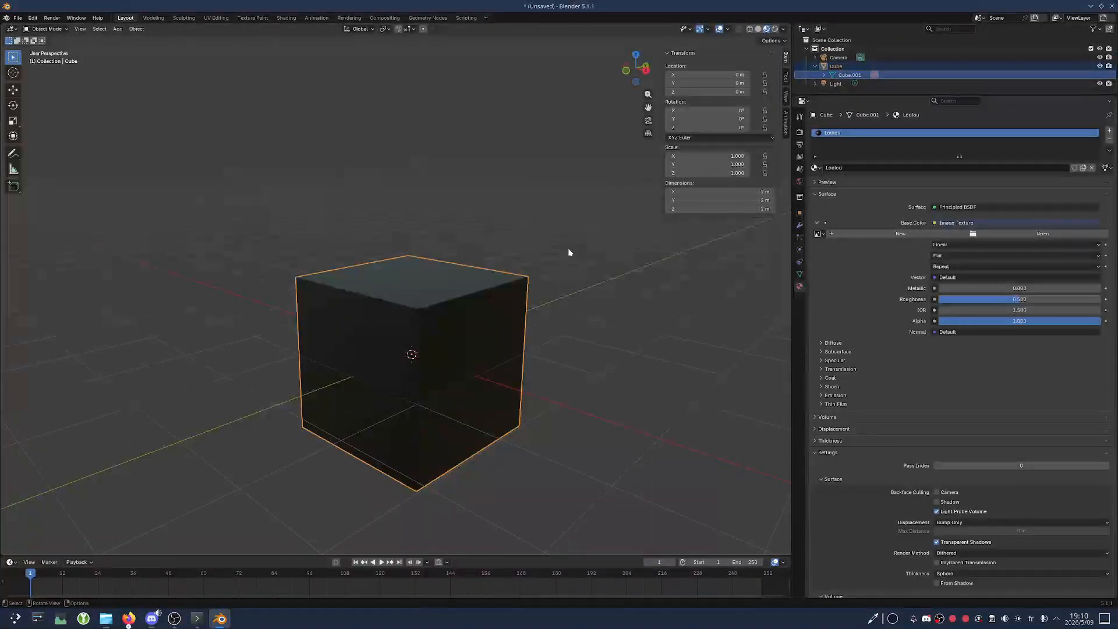
pyautogui.moveTo(528, 315); pyautogui.dragTo(514, 307, button='middle')
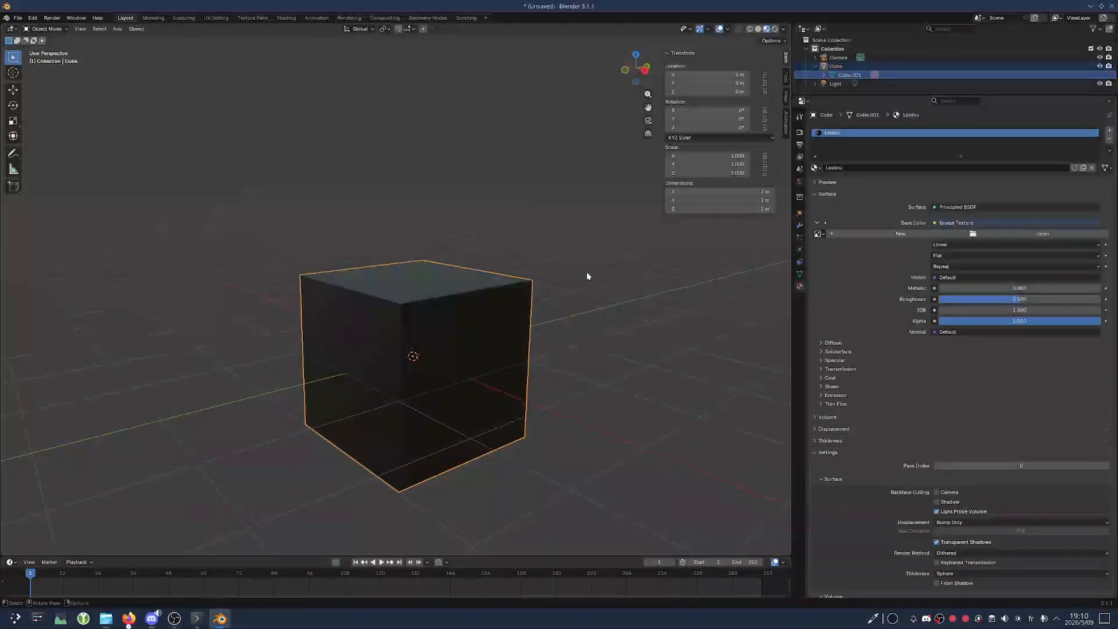
# Replace Loulou in the cube's material slot with the existing textured material named Material
pyautogui.click(815, 168)
pyautogui.click(838, 193)
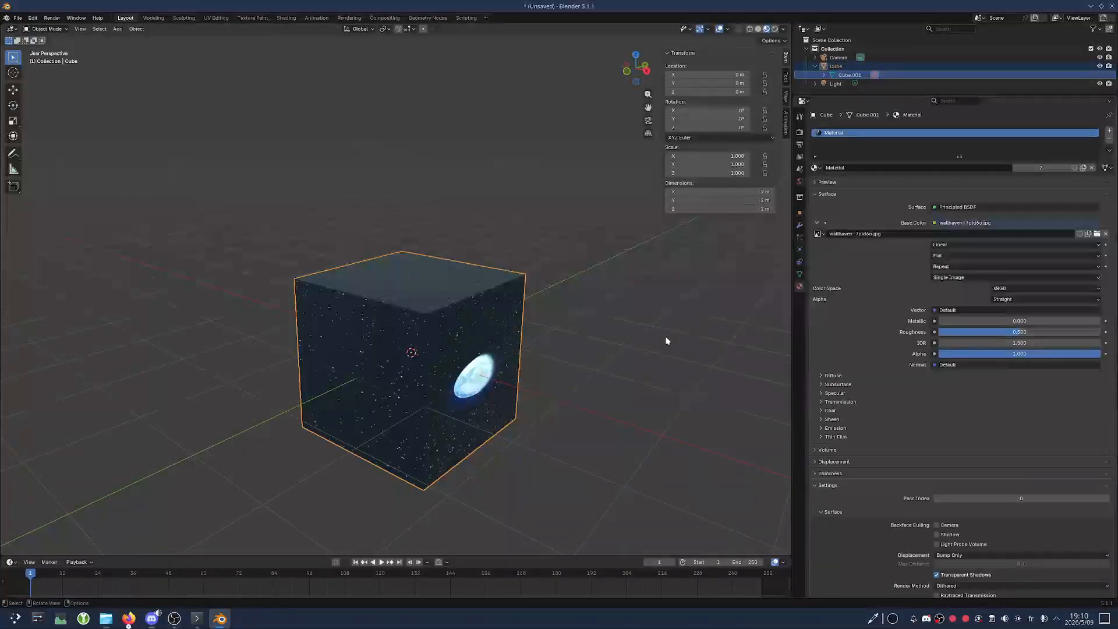
pyautogui.moveTo(553, 346); pyautogui.dragTo(547, 344, button='middle')
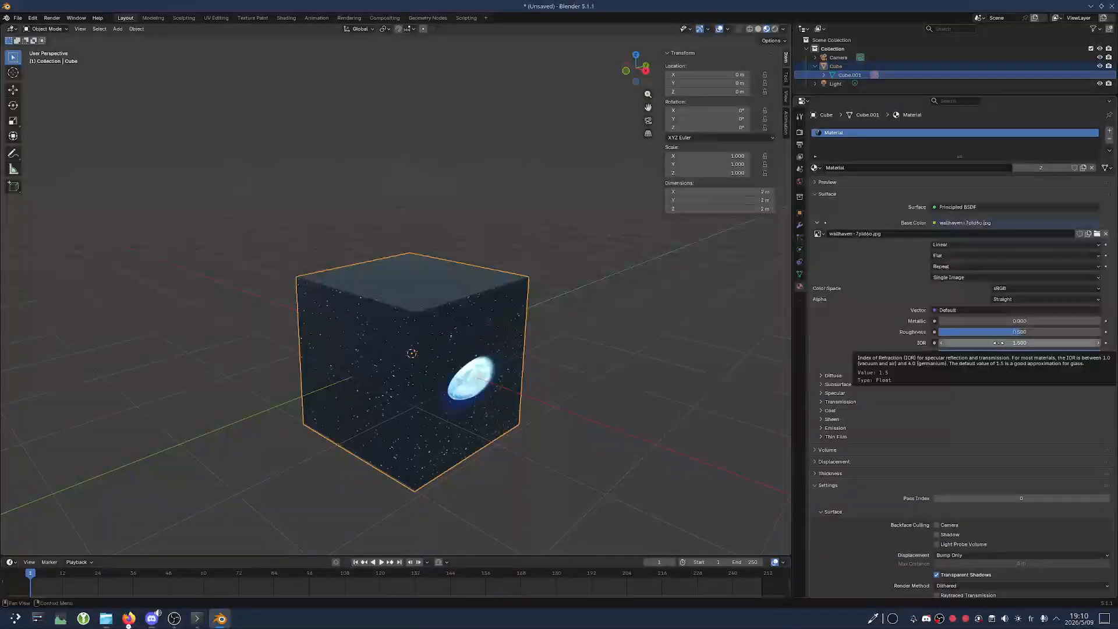
# Raise the material's IOR to 7.6 and examine the reflections from several sides of the cube
pyautogui.moveTo(999, 343)
pyautogui.mouseDown()
pyautogui.moveTo(1116, 343)
pyautogui.moveTo(1071, 343)
pyautogui.mouseUp()
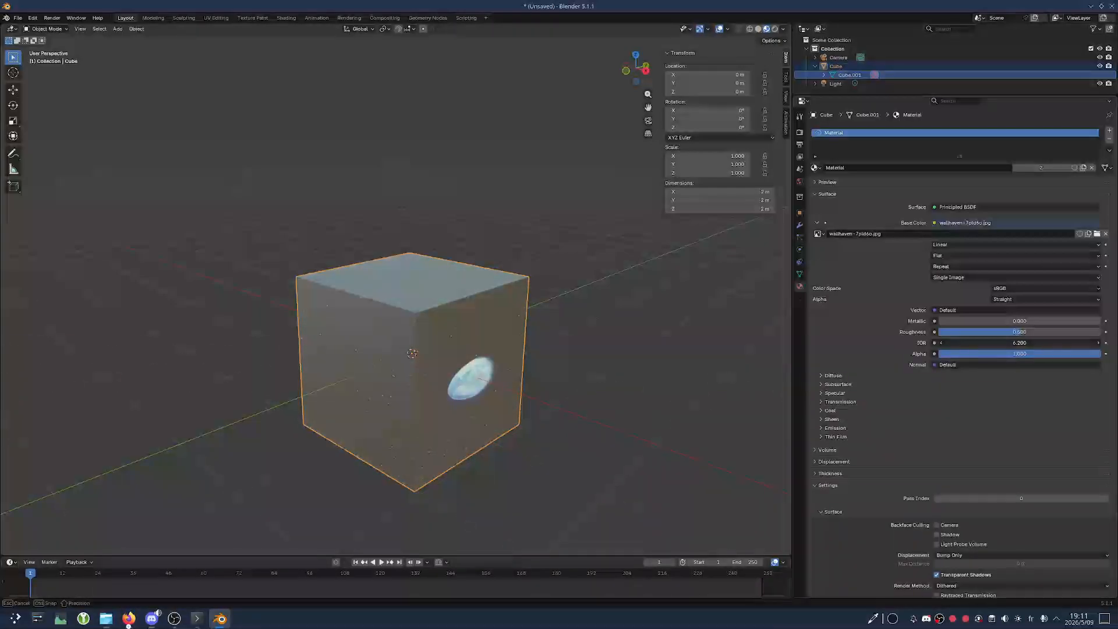
pyautogui.moveTo(544, 371); pyautogui.dragTo(514, 351, button='middle')
pyautogui.moveTo(621, 353)
pyautogui.mouseDown(button='middle')
pyautogui.moveTo(581, 373)
pyautogui.moveTo(681, 379)
pyautogui.moveTo(596, 377)
pyautogui.moveTo(594, 331)
pyautogui.moveTo(508, 352)
pyautogui.moveTo(567, 364)
pyautogui.moveTo(584, 326)
pyautogui.moveTo(624, 344)
pyautogui.moveTo(616, 379)
pyautogui.moveTo(647, 374)
pyautogui.moveTo(661, 412)
pyautogui.moveTo(515, 379)
pyautogui.moveTo(565, 369)
pyautogui.moveTo(547, 342)
pyautogui.mouseUp(button='middle')
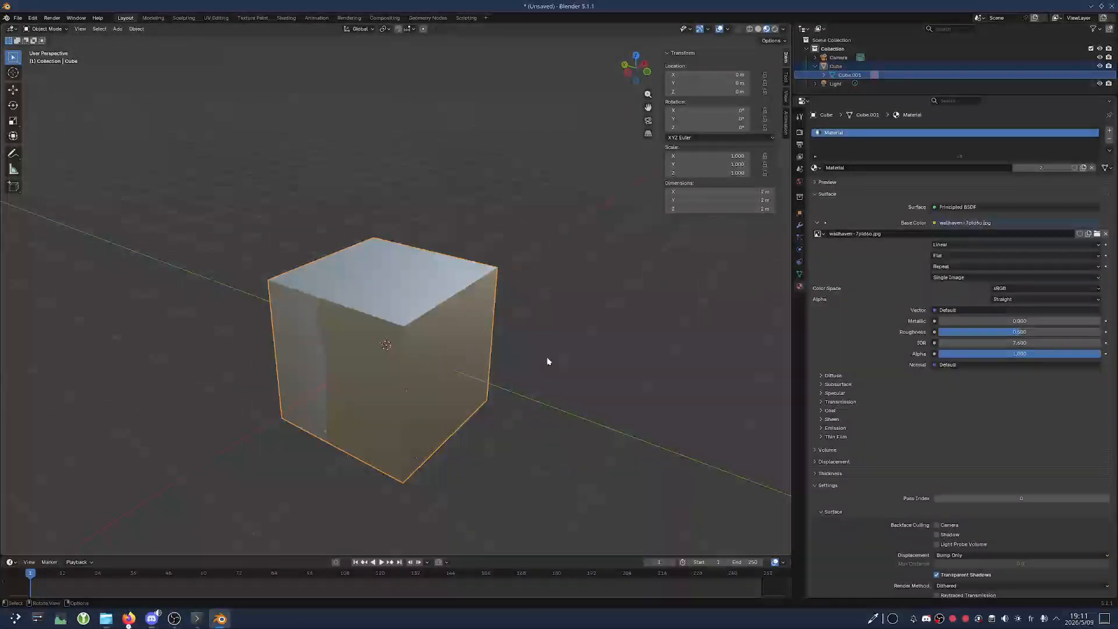
pyautogui.moveTo(654, 372); pyautogui.dragTo(583, 374, button='middle')
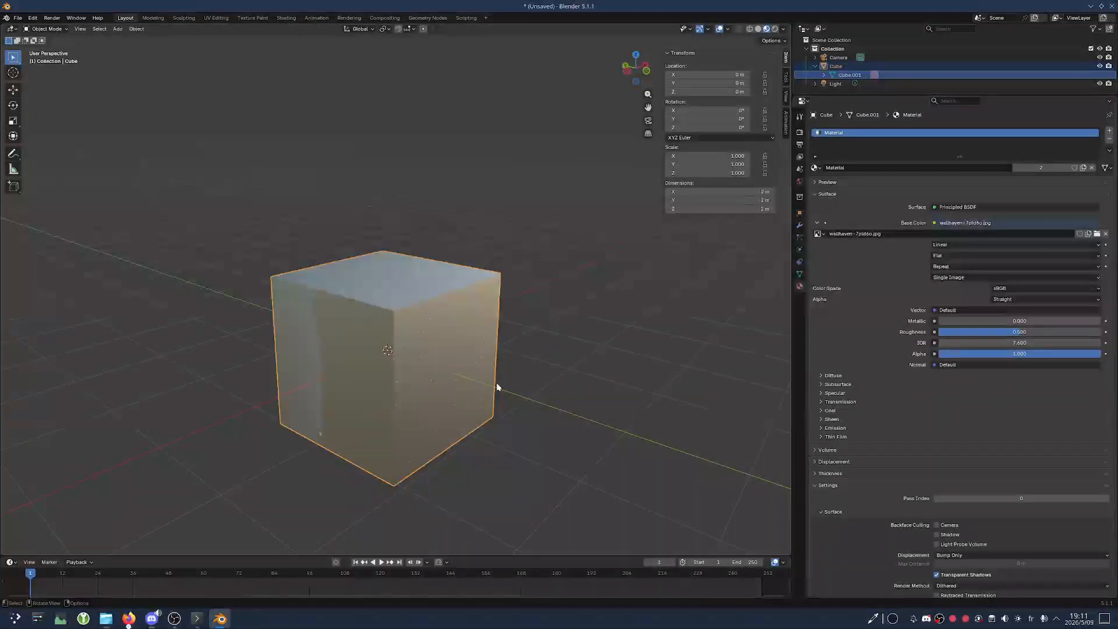
pyautogui.moveTo(499, 387); pyautogui.dragTo(524, 400, button='middle')
# Set the material's IOR to 1 and examine the cube's surface
pyautogui.click(955, 342)
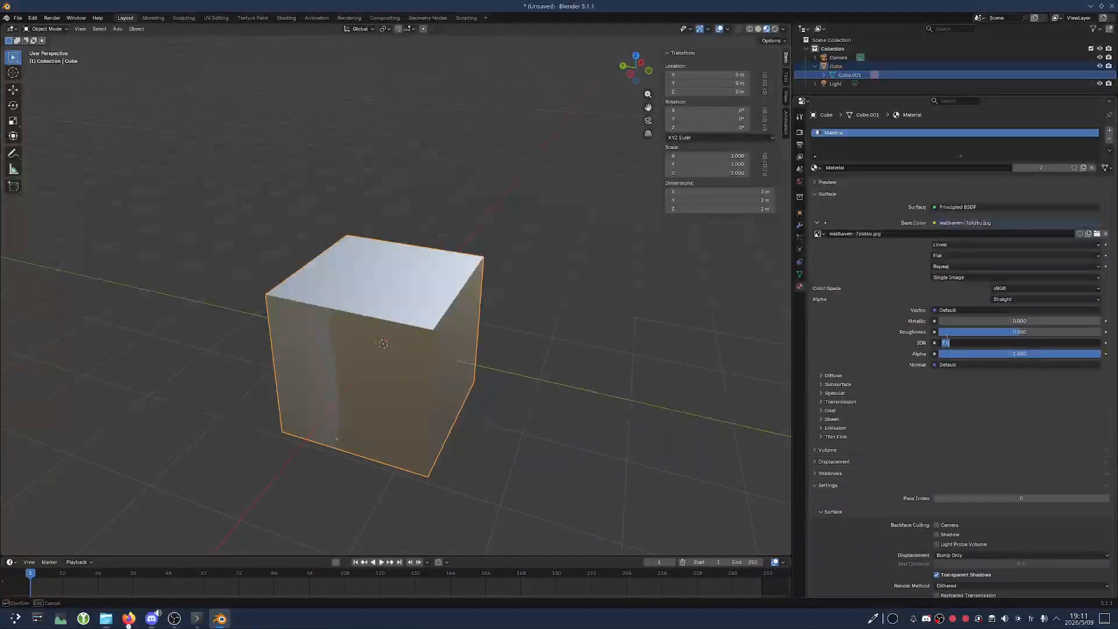
pyautogui.write('1')
pyautogui.press('Return')
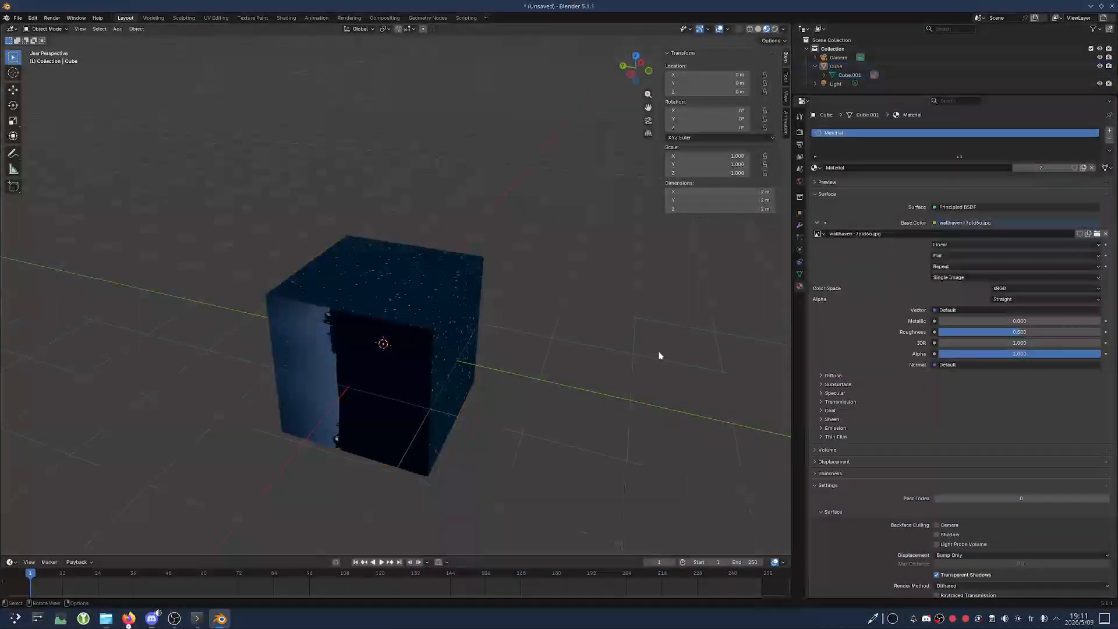
pyautogui.scroll(3, 596, 364)
pyautogui.moveTo(595, 365)
pyautogui.mouseDown(button='middle')
pyautogui.moveTo(568, 291)
pyautogui.moveTo(556, 363)
pyautogui.moveTo(585, 352)
pyautogui.mouseUp(button='middle')
pyautogui.scroll(-3, 584, 355)
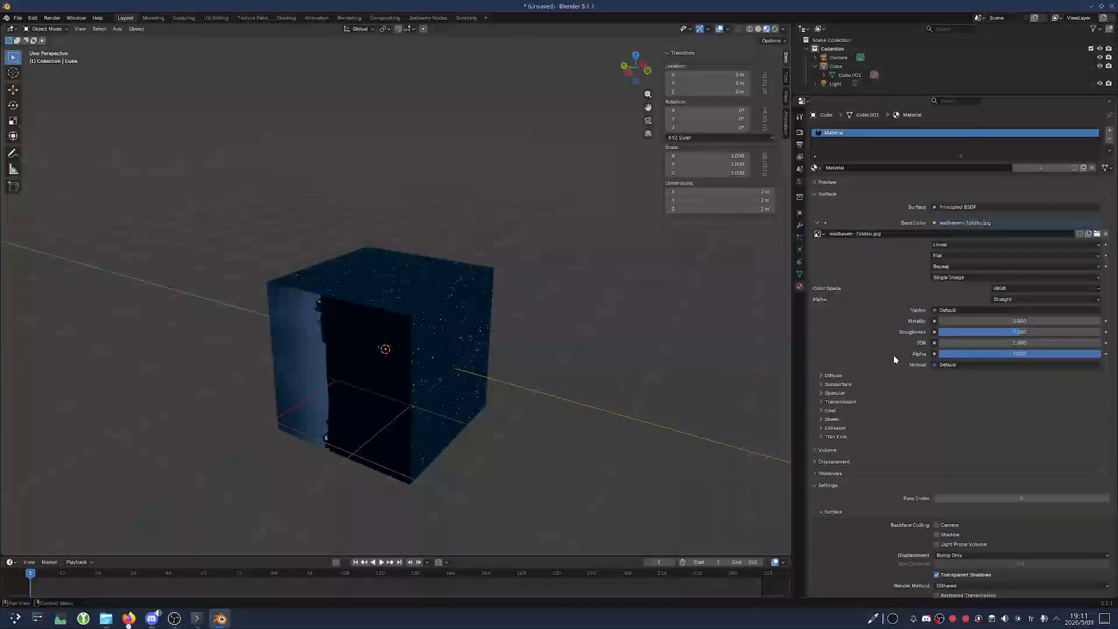
# Try an IOR of 0 on the material and examine the cube from around it
pyautogui.doubleClick(972, 343)
pyautogui.write('0')
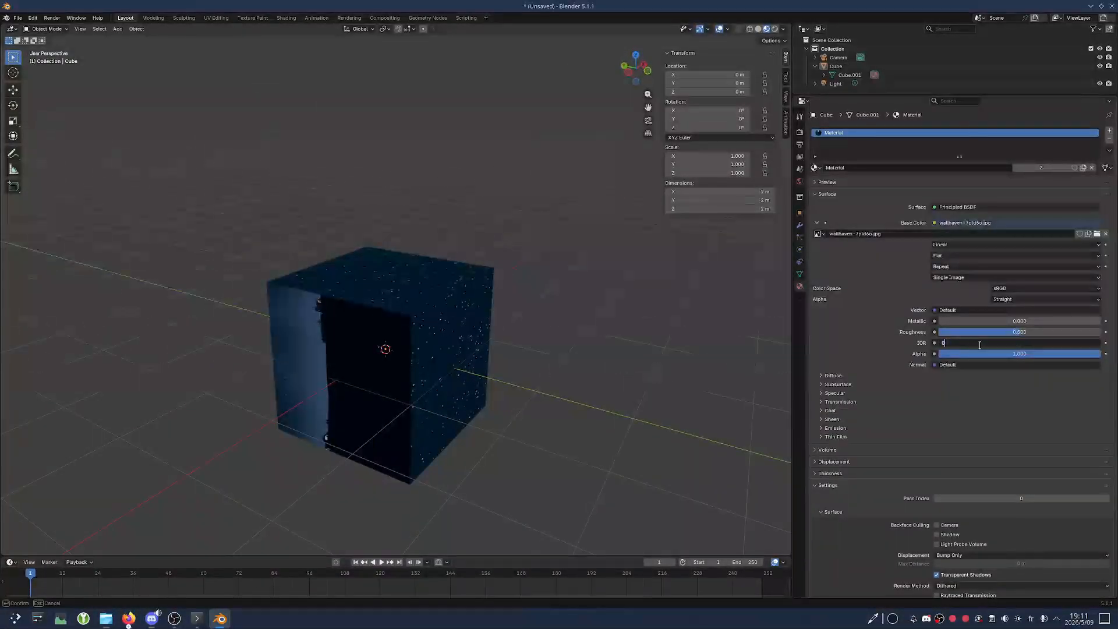
pyautogui.press('Return')
pyautogui.moveTo(524, 373)
pyautogui.mouseDown(button='middle')
pyautogui.moveTo(499, 379)
pyautogui.moveTo(507, 399)
pyautogui.moveTo(569, 382)
pyautogui.moveTo(528, 366)
pyautogui.moveTo(513, 385)
pyautogui.moveTo(551, 377)
pyautogui.moveTo(532, 362)
pyautogui.moveTo(514, 379)
pyautogui.moveTo(517, 347)
pyautogui.moveTo(506, 375)
pyautogui.moveTo(532, 379)
pyautogui.moveTo(519, 365)
pyautogui.moveTo(529, 380)
pyautogui.moveTo(514, 382)
pyautogui.mouseUp(button='middle')
pyautogui.scroll(-2, 521, 375)
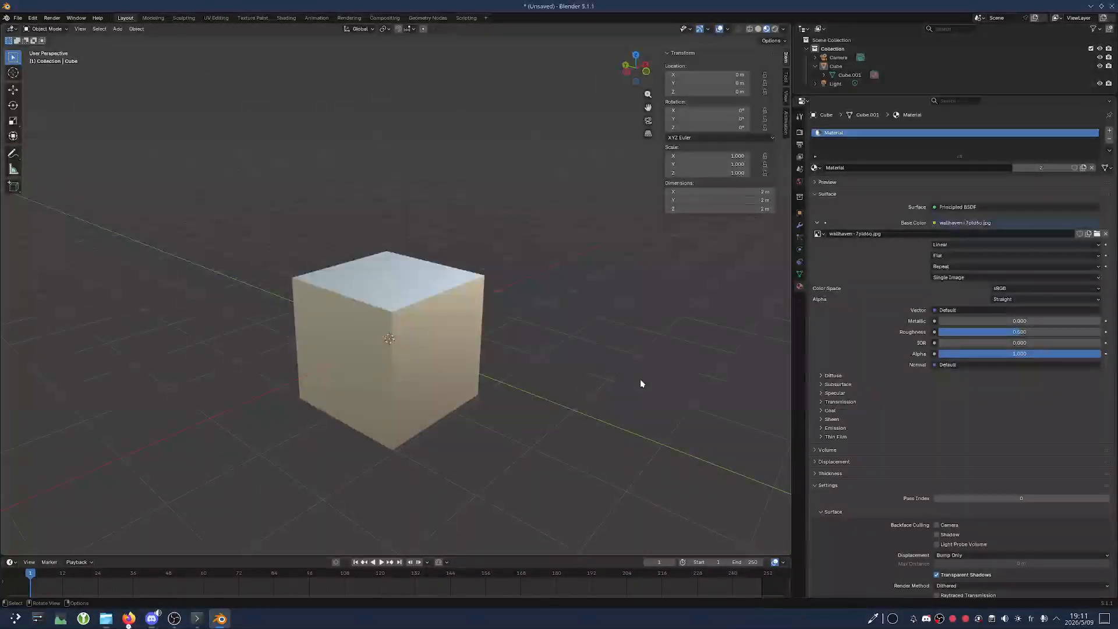
# Set the material's IOR back to 1 and check the starry texture on the cube's faces
pyautogui.doubleClick(980, 344)
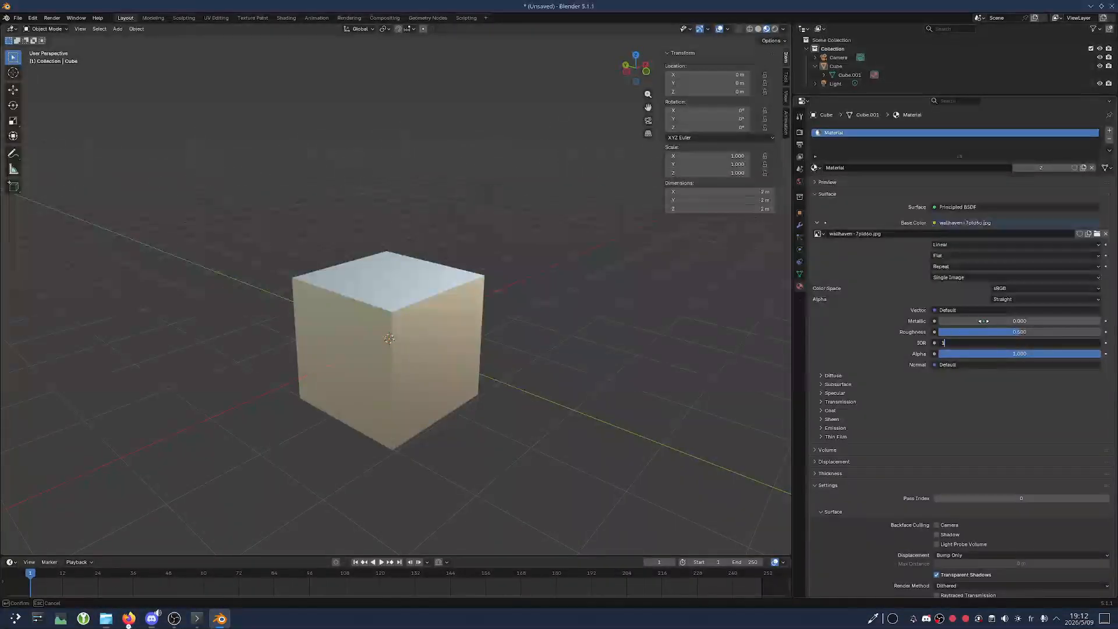
pyautogui.write('1')
pyautogui.press('Return')
pyautogui.scroll(2, 448, 356)
pyautogui.moveTo(448, 356); pyautogui.dragTo(399, 342, button='middle')
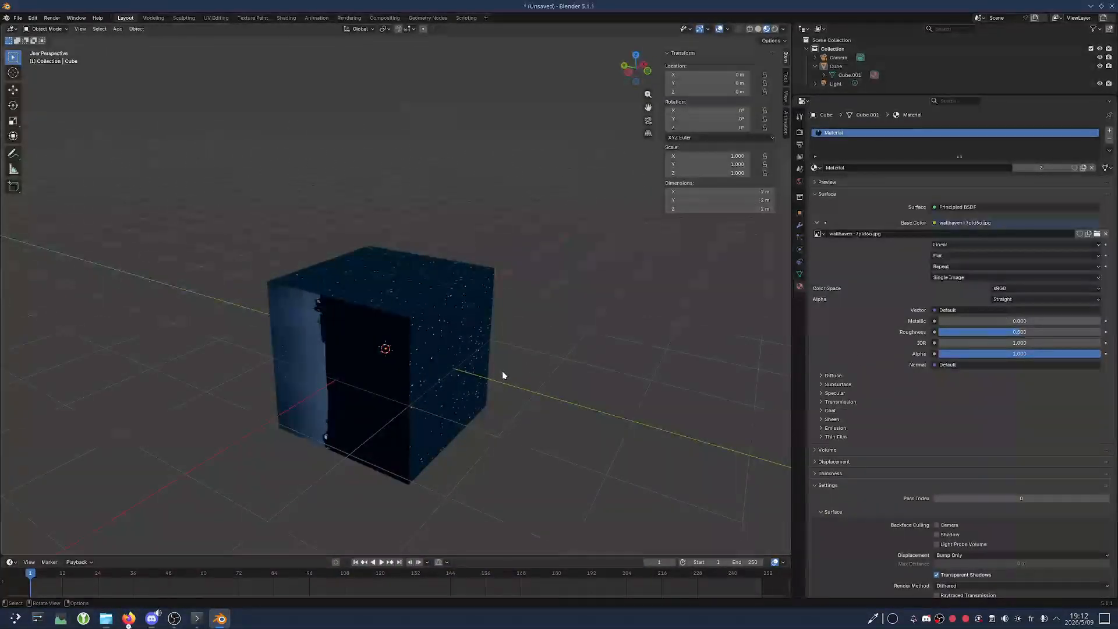
pyautogui.moveTo(504, 375); pyautogui.dragTo(481, 367, button='middle')
# Change the material's surface render method to Blended and check the cube
pyautogui.scroll(-3, 943, 399)
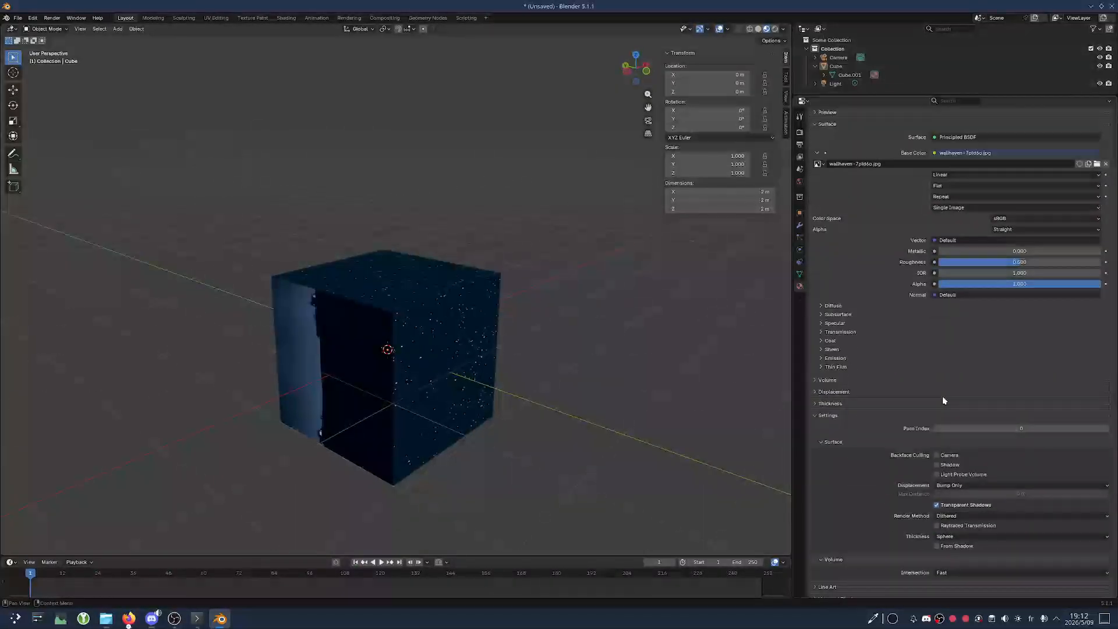
pyautogui.scroll(-1, 942, 396)
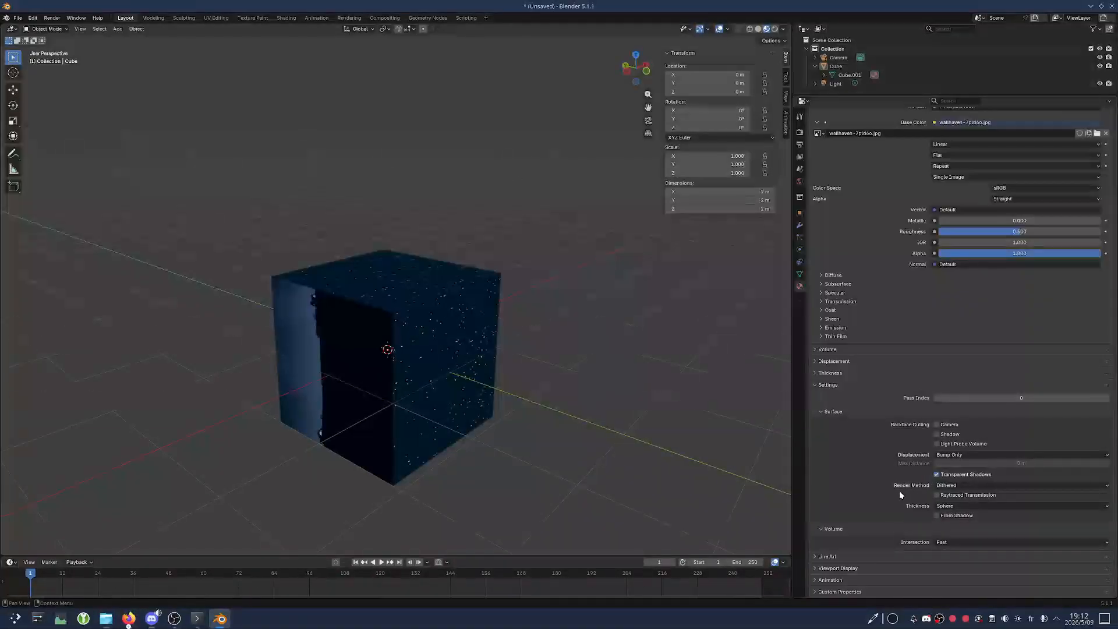
pyautogui.click(830, 385)
pyautogui.click(830, 485)
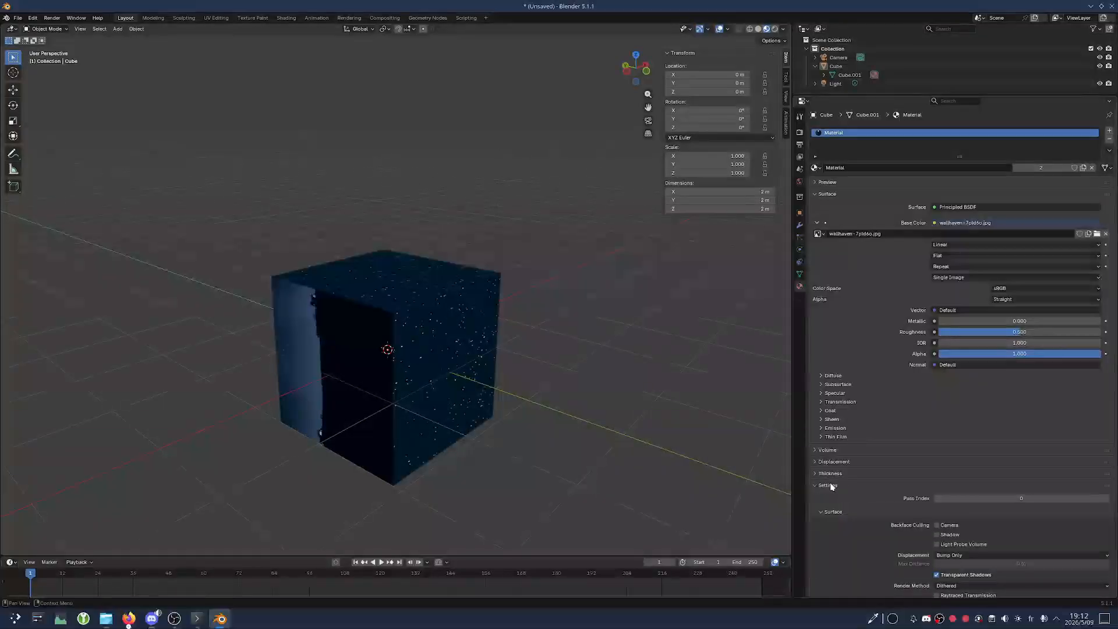
pyautogui.scroll(-4, 834, 484)
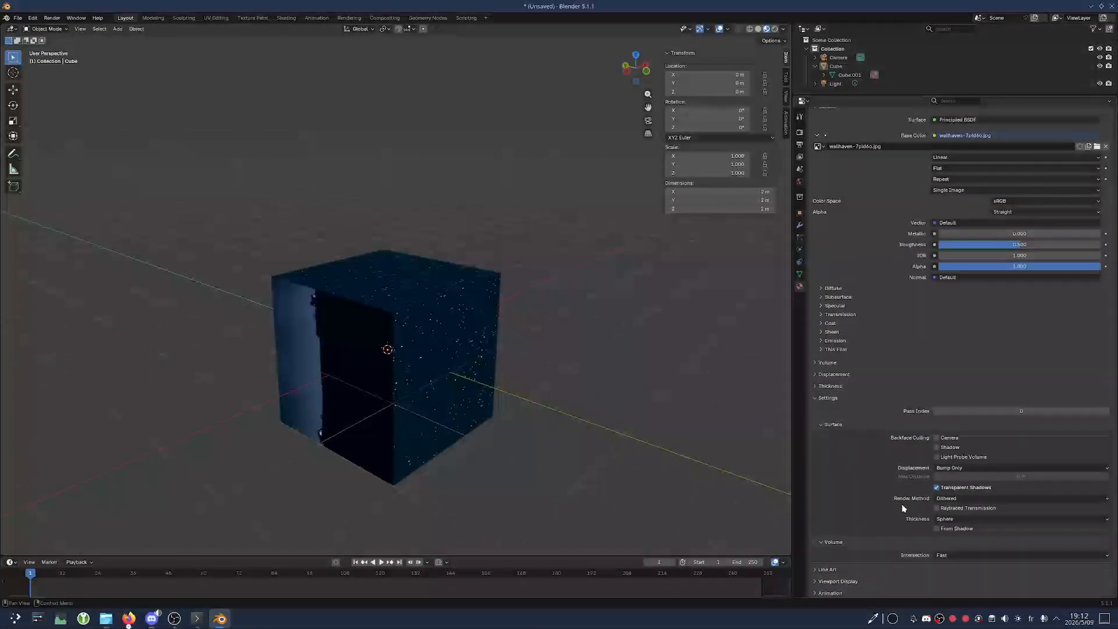
pyautogui.click(946, 499)
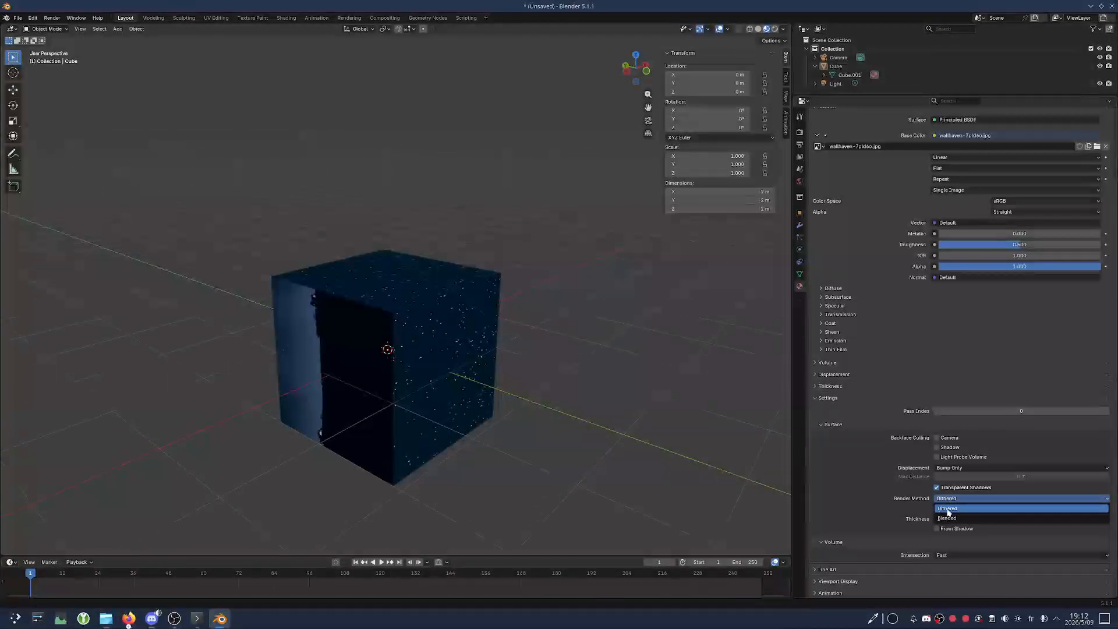
pyautogui.click(951, 518)
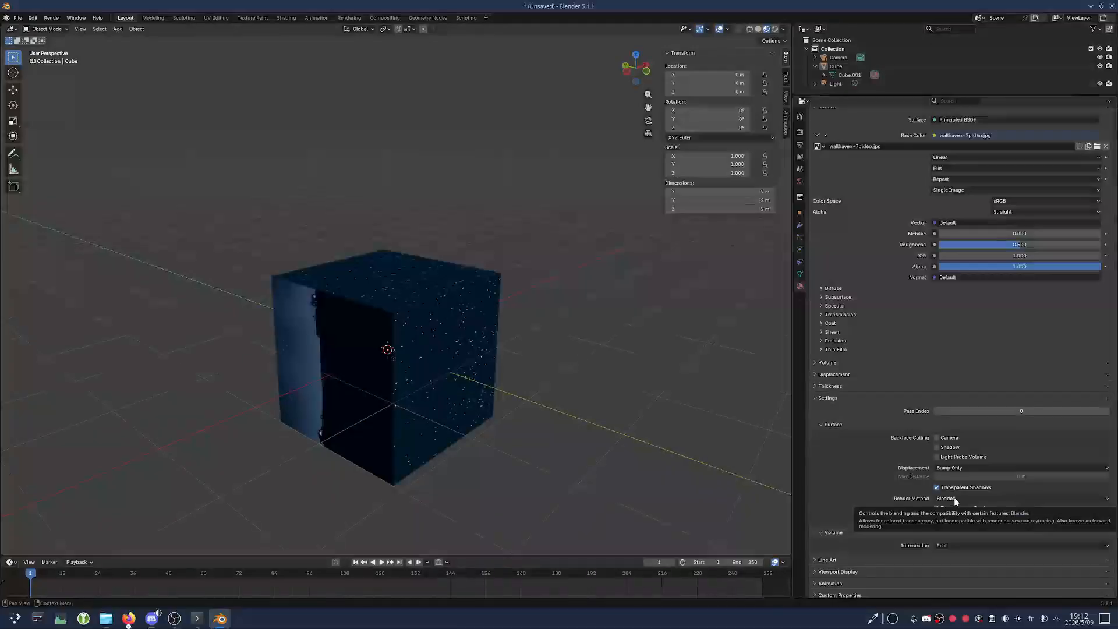
pyautogui.moveTo(521, 397); pyautogui.dragTo(524, 405, button='middle')
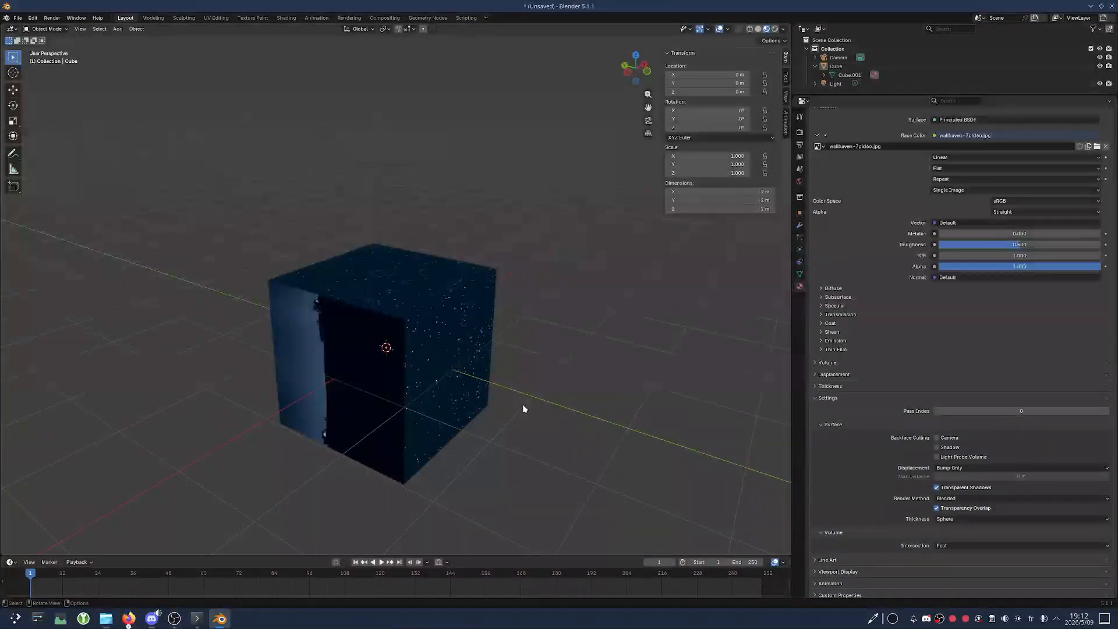
# Review the available render methods for the material and choose Blended
pyautogui.click(947, 502)
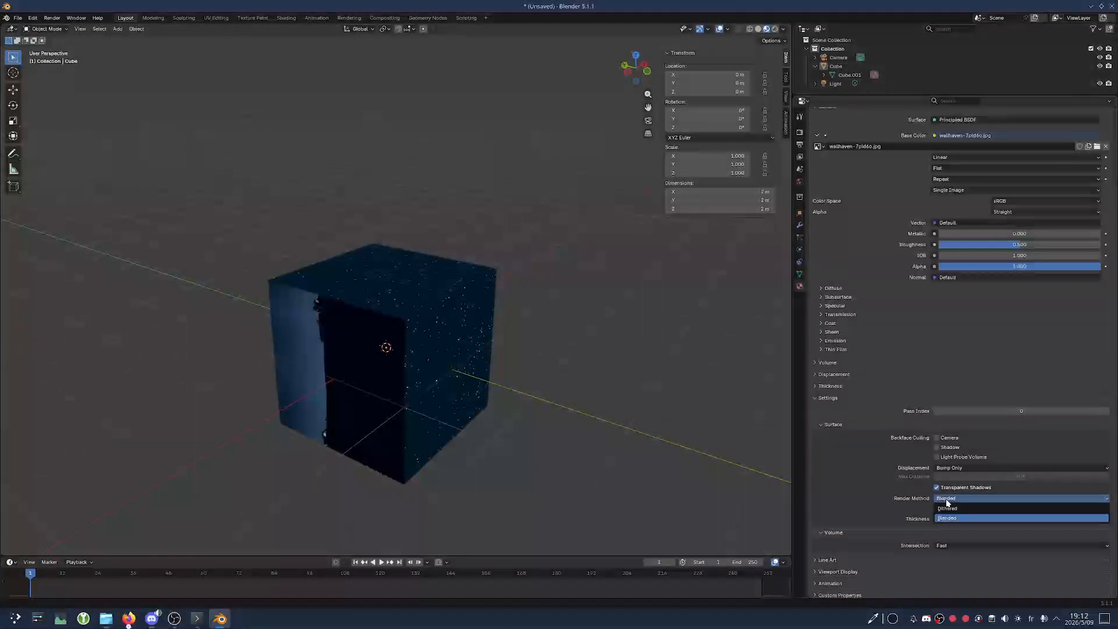
pyautogui.click(946, 503)
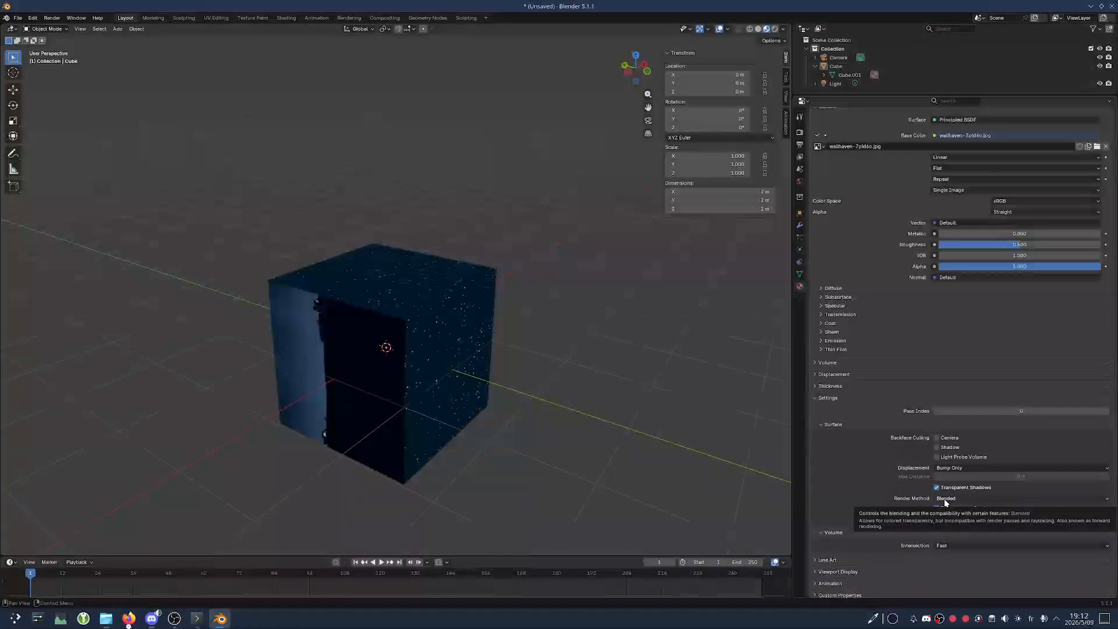
pyautogui.click(945, 499)
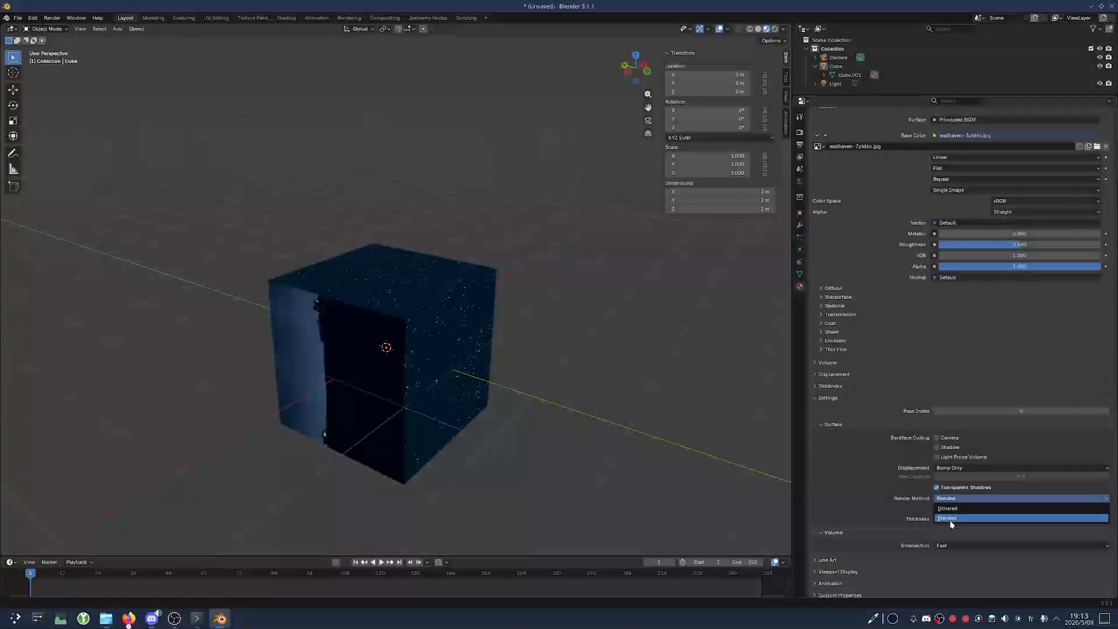
pyautogui.click(945, 518)
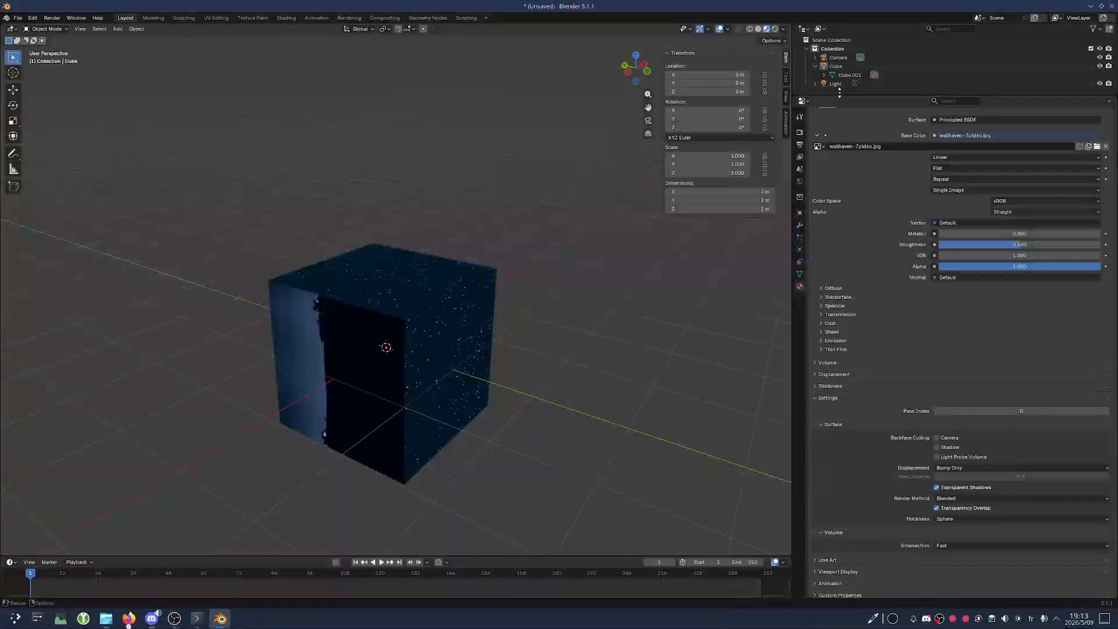
# Enlarge the outliner slightly and collapse the material's Volume and Settings sections
pyautogui.moveTo(845, 95); pyautogui.dragTo(847, 101)
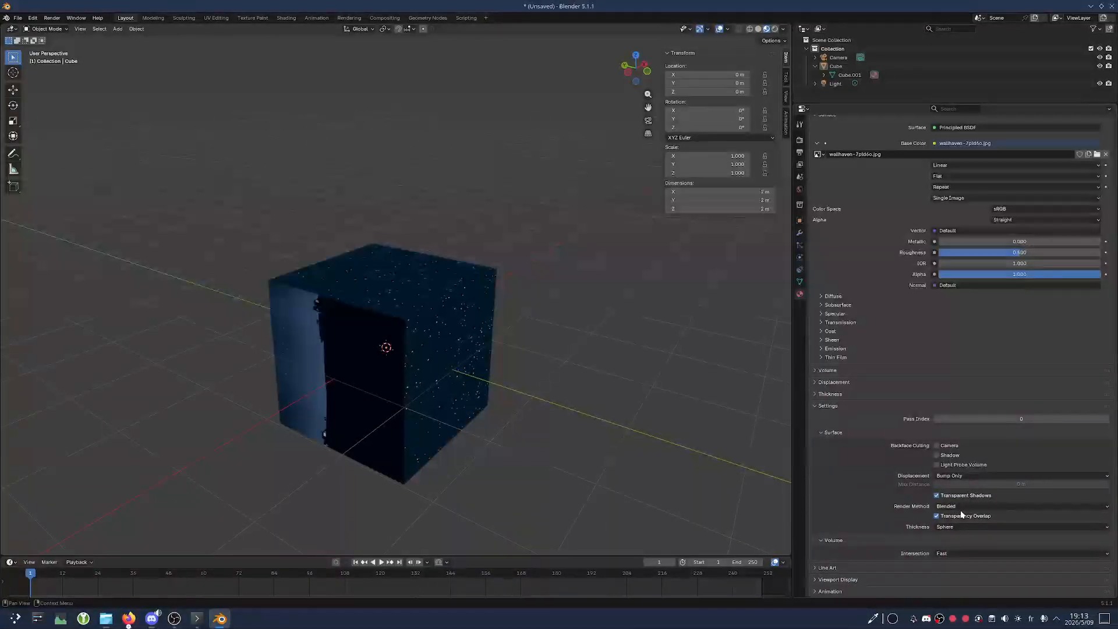
pyautogui.click(837, 541)
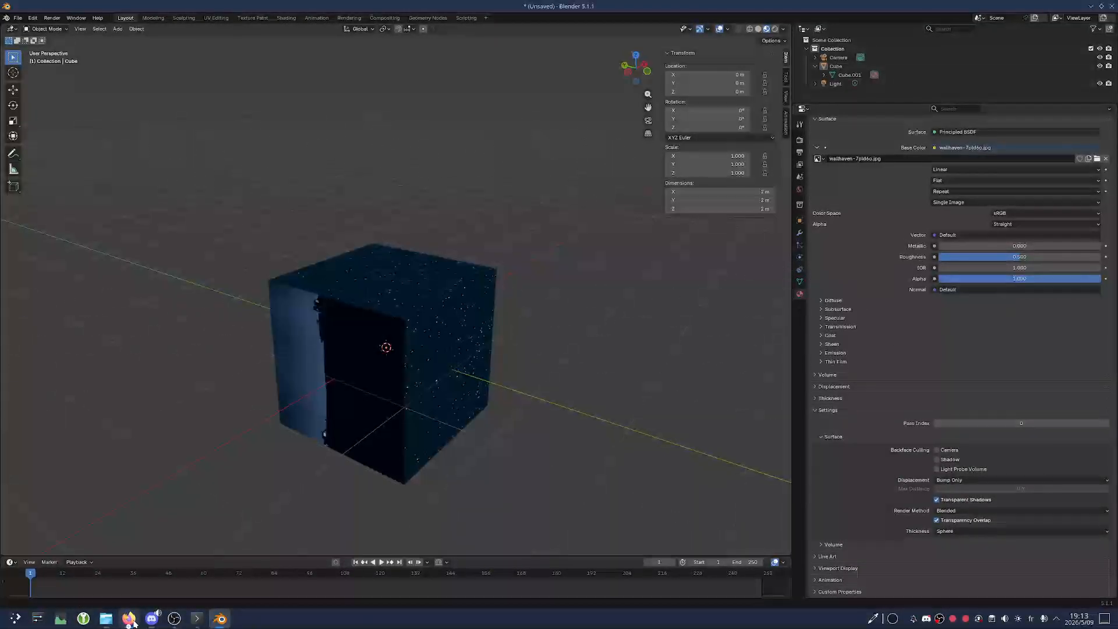
pyautogui.moveTo(522, 453)
pyautogui.mouseDown(button='middle')
pyautogui.moveTo(489, 444)
pyautogui.moveTo(512, 452)
pyautogui.mouseUp(button='middle')
pyautogui.scroll(5, 848, 283)
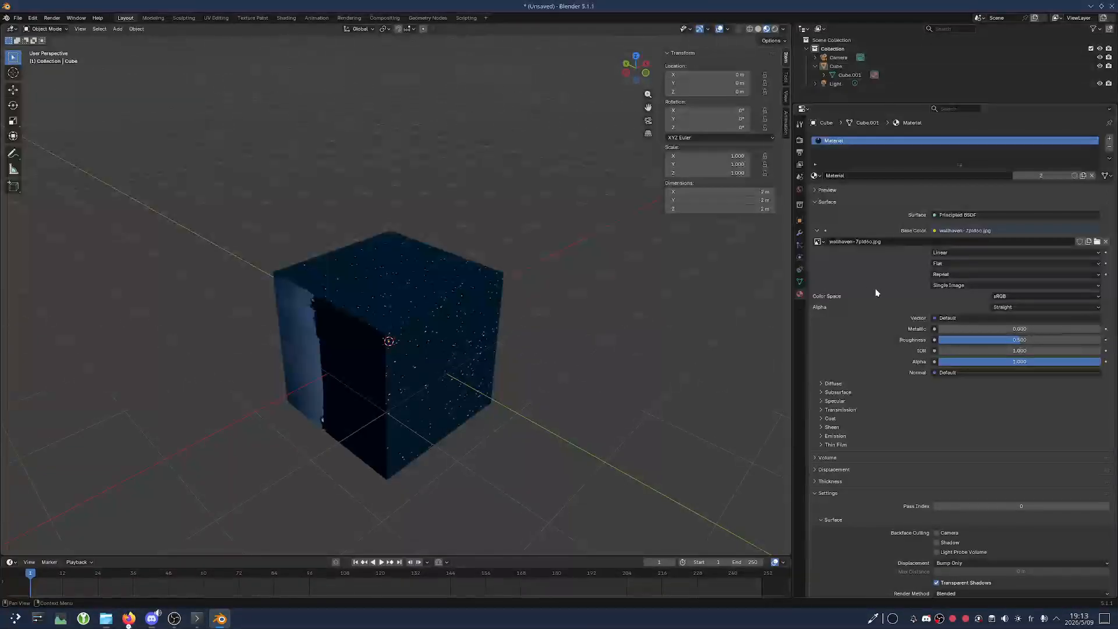
pyautogui.click(829, 494)
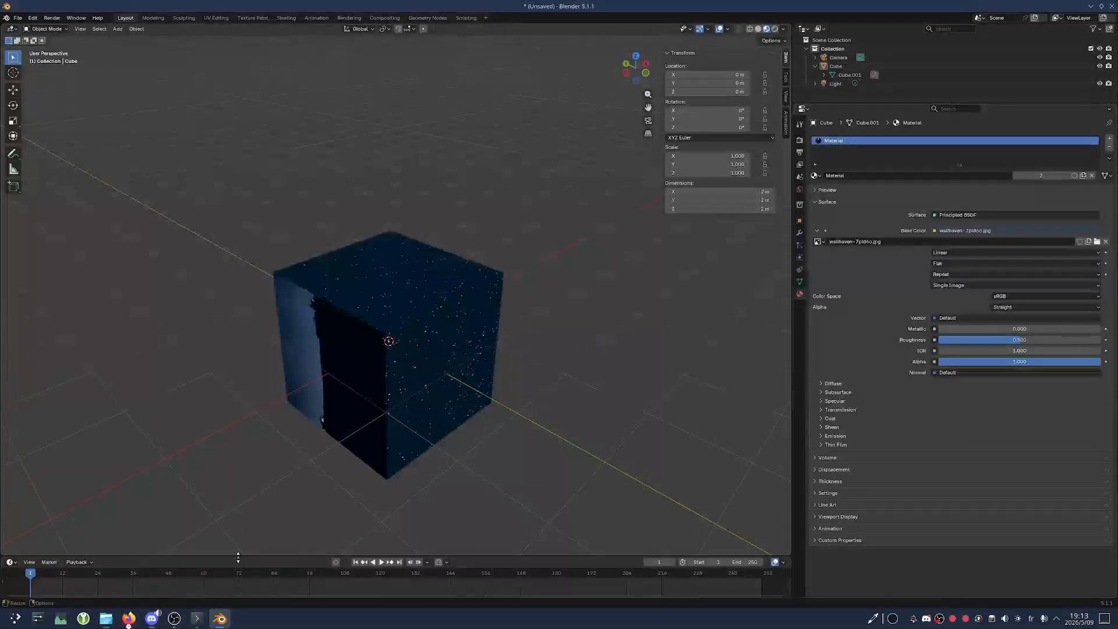
# Switch to the Firefox window showing the Cutting Edges workshop slide presentation
pyautogui.moveTo(128, 618)
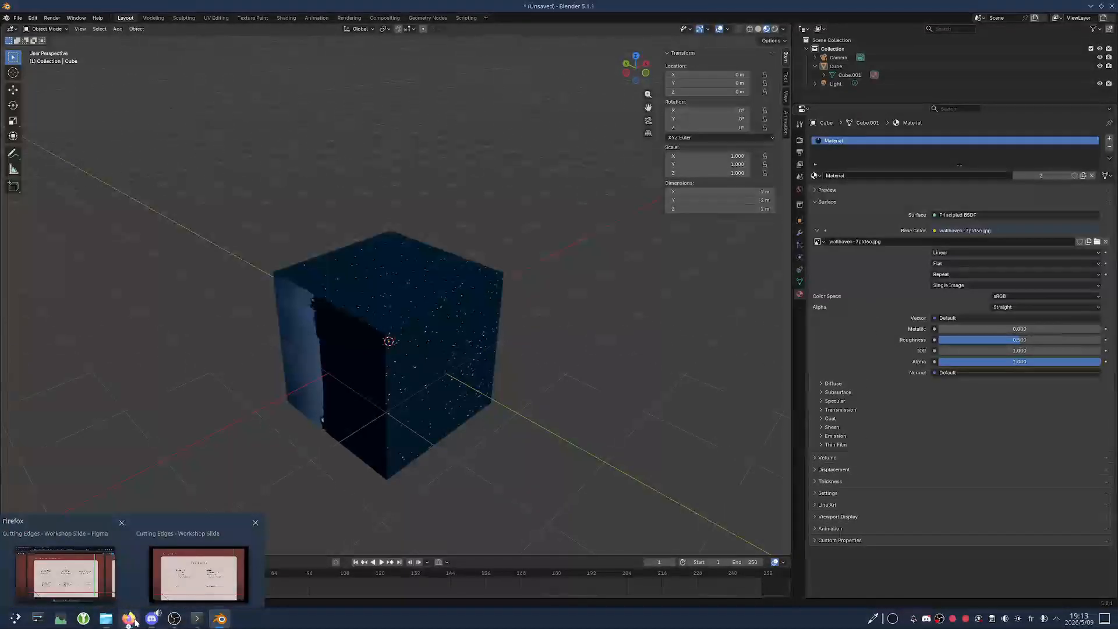
pyautogui.click(184, 578)
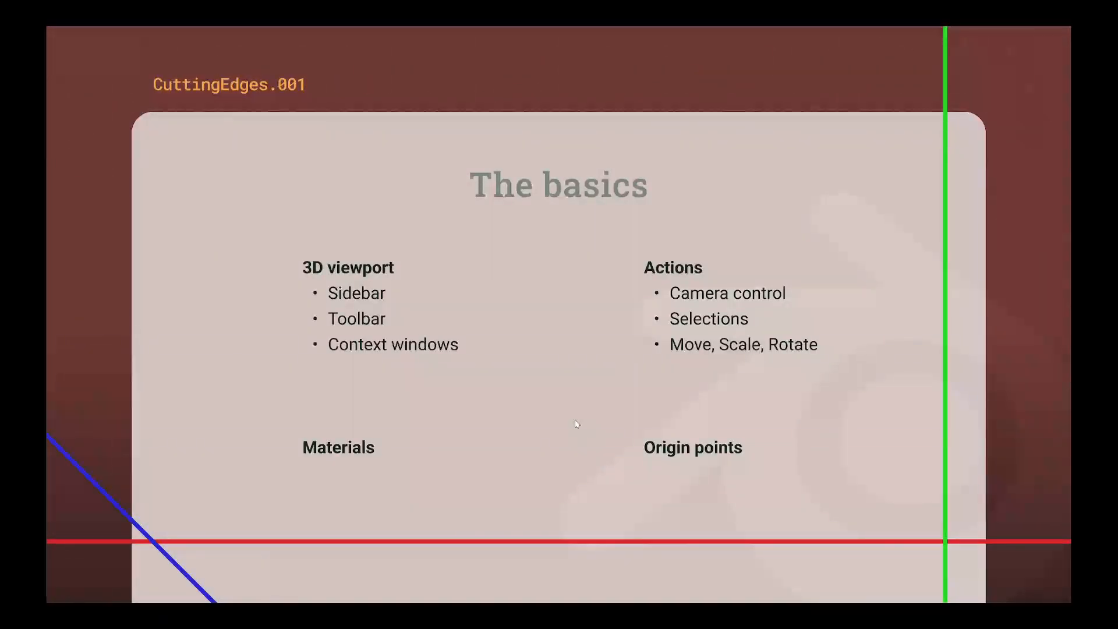
# Switch to the Blender window and select the textured cube in the viewport
pyautogui.press('super')
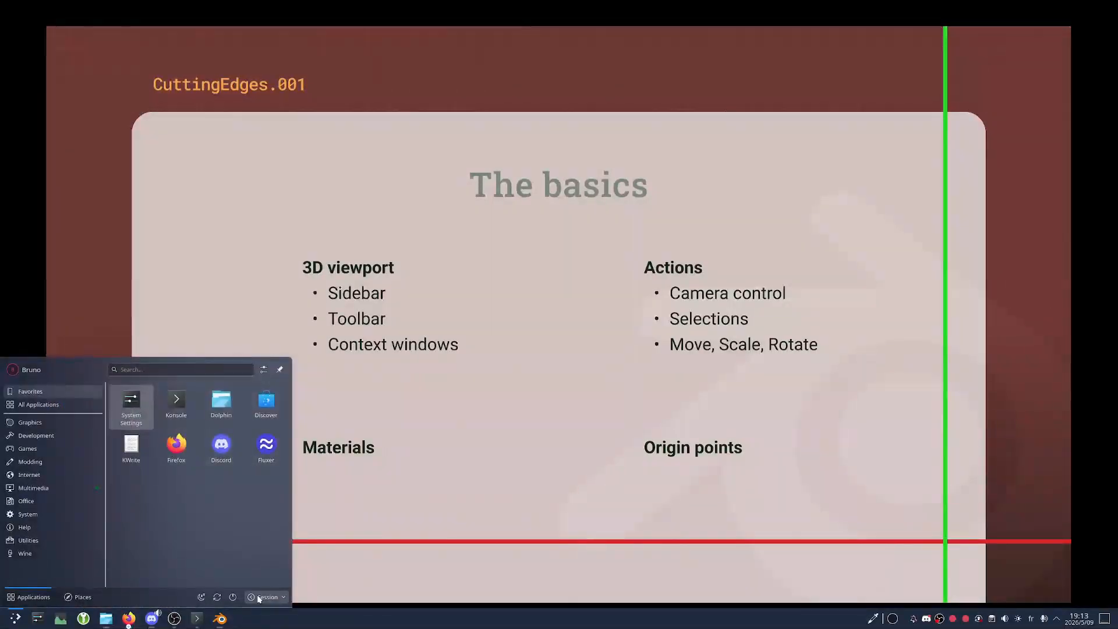
pyautogui.click(219, 619)
pyautogui.moveTo(418, 399); pyautogui.dragTo(411, 316, button='middle')
pyautogui.scroll(3, 498, 405)
pyautogui.scroll(-2, 280, 339)
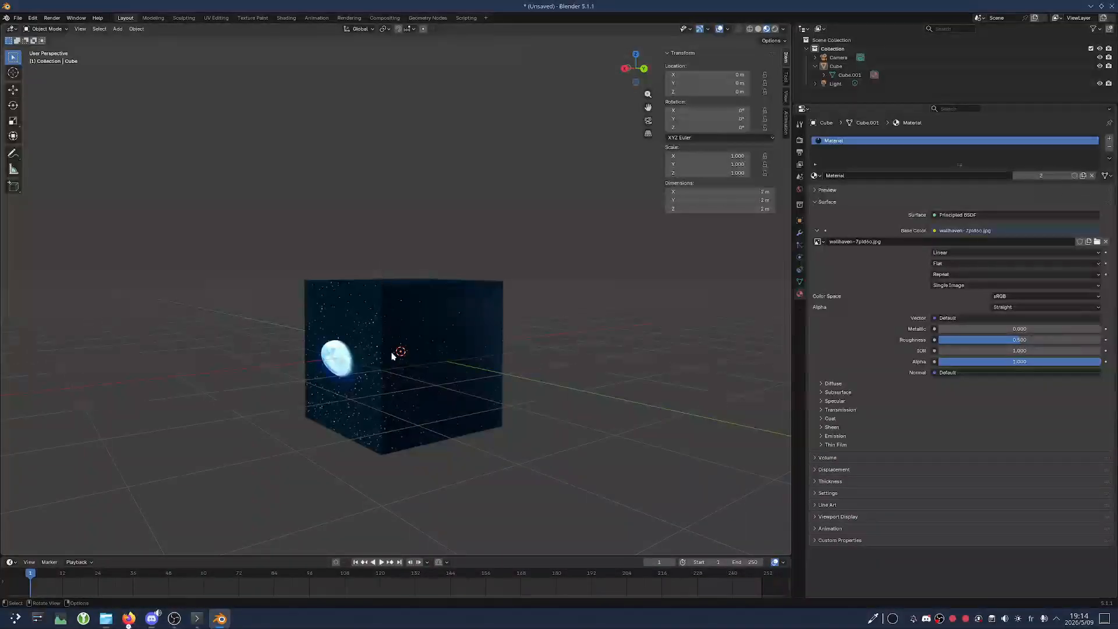
pyautogui.moveTo(401, 446); pyautogui.dragTo(222, 380, button='middle')
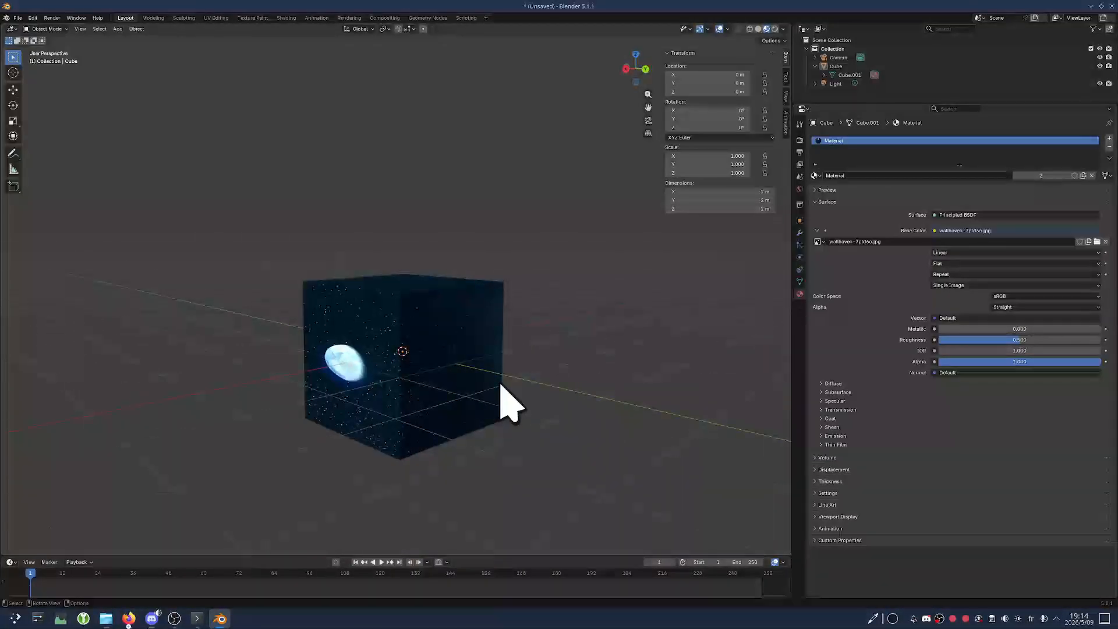
pyautogui.moveTo(501, 400); pyautogui.dragTo(357, 394, button='middle')
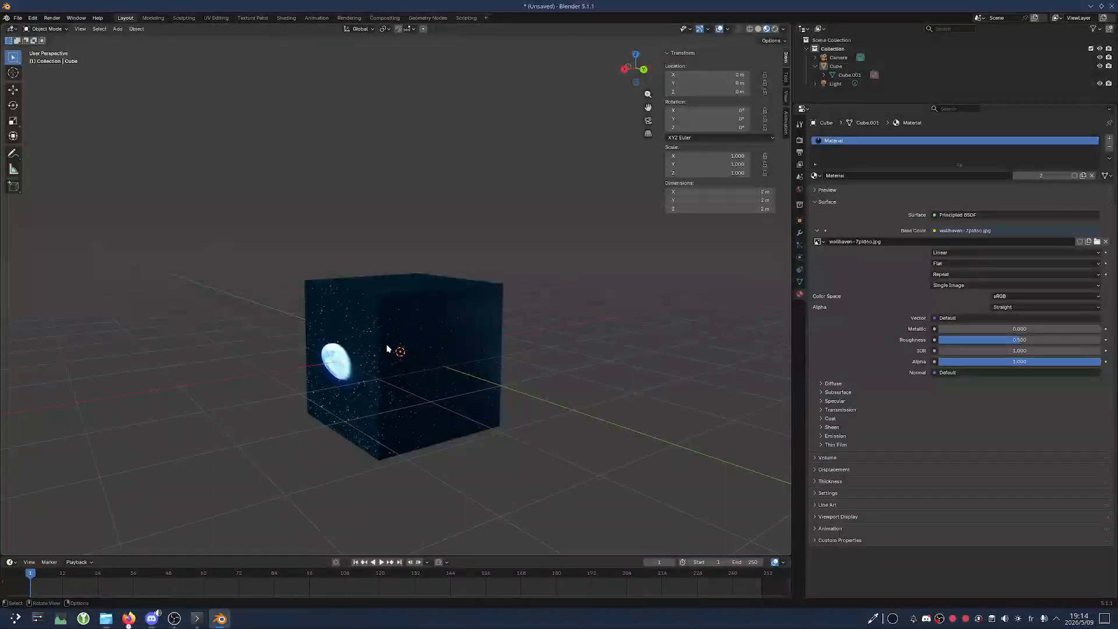
pyautogui.moveTo(399, 333); pyautogui.dragTo(410, 354, button='middle')
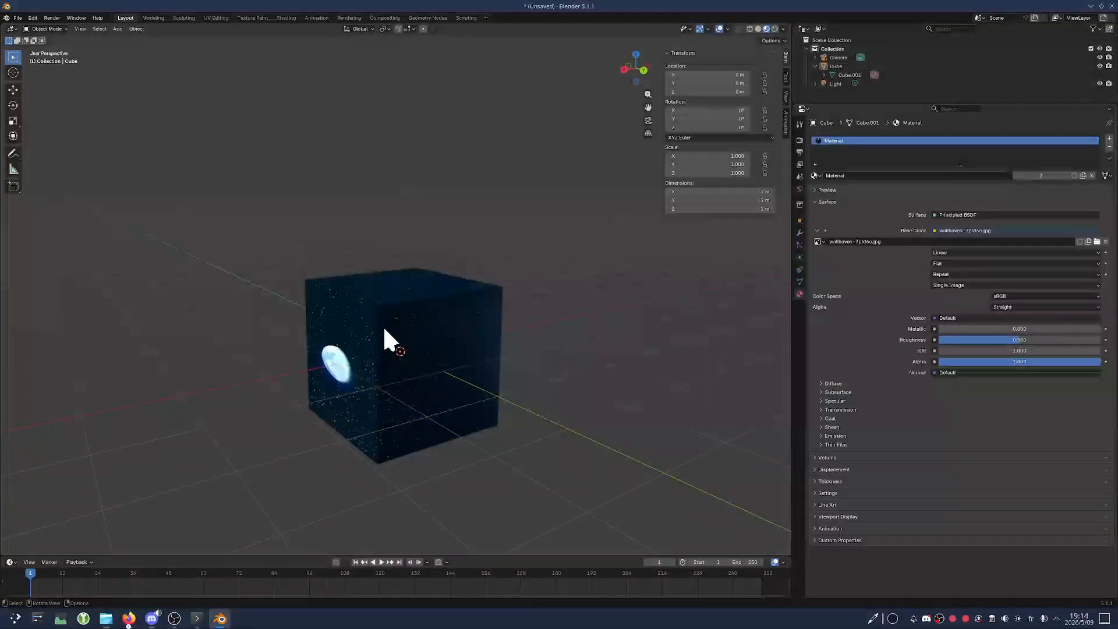
pyautogui.moveTo(431, 316); pyautogui.dragTo(402, 353, button='middle')
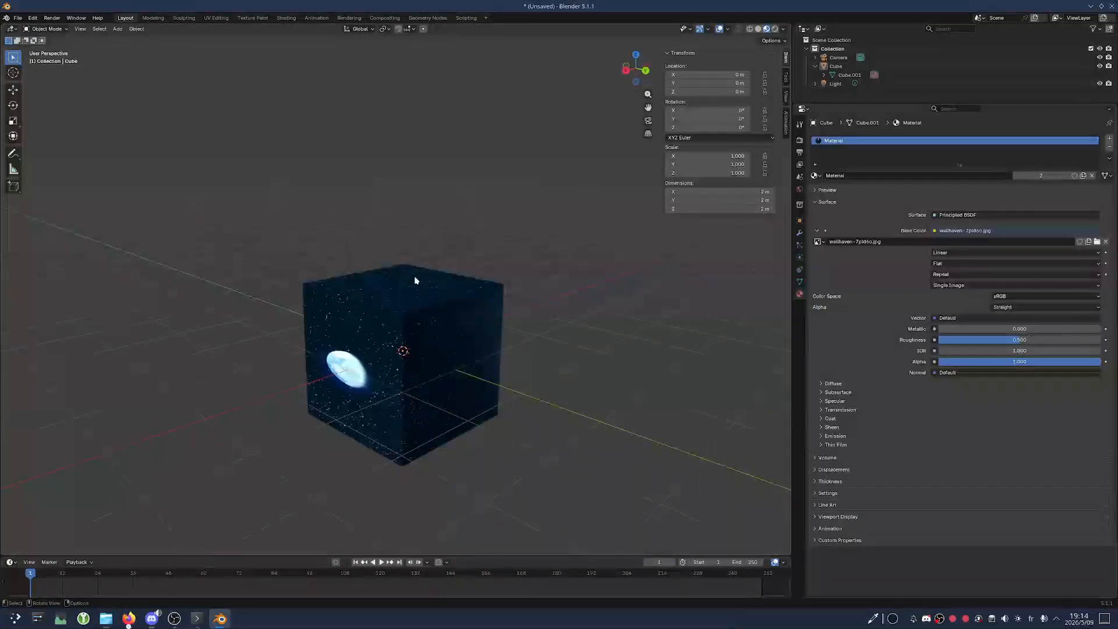
pyautogui.click(407, 315)
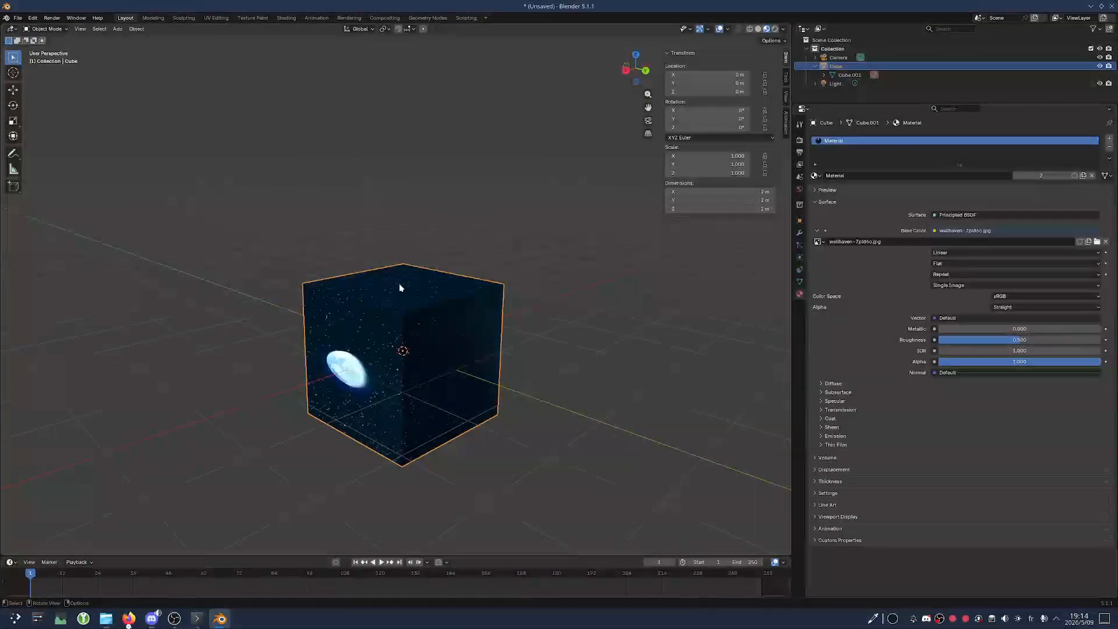
pyautogui.click(17, 17)
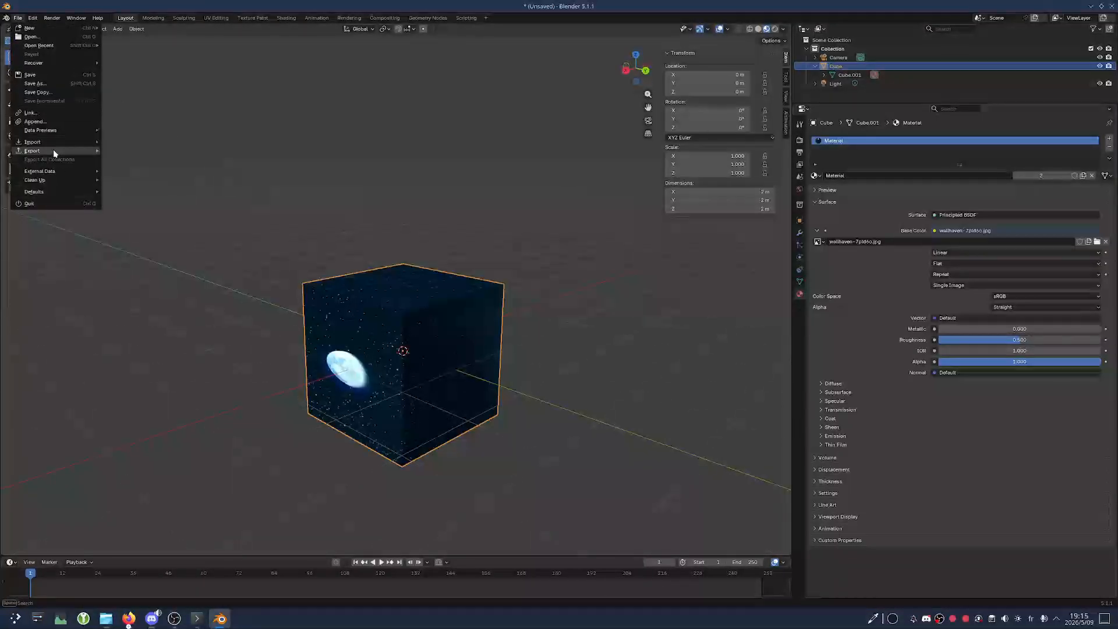
pyautogui.moveTo(51, 142)
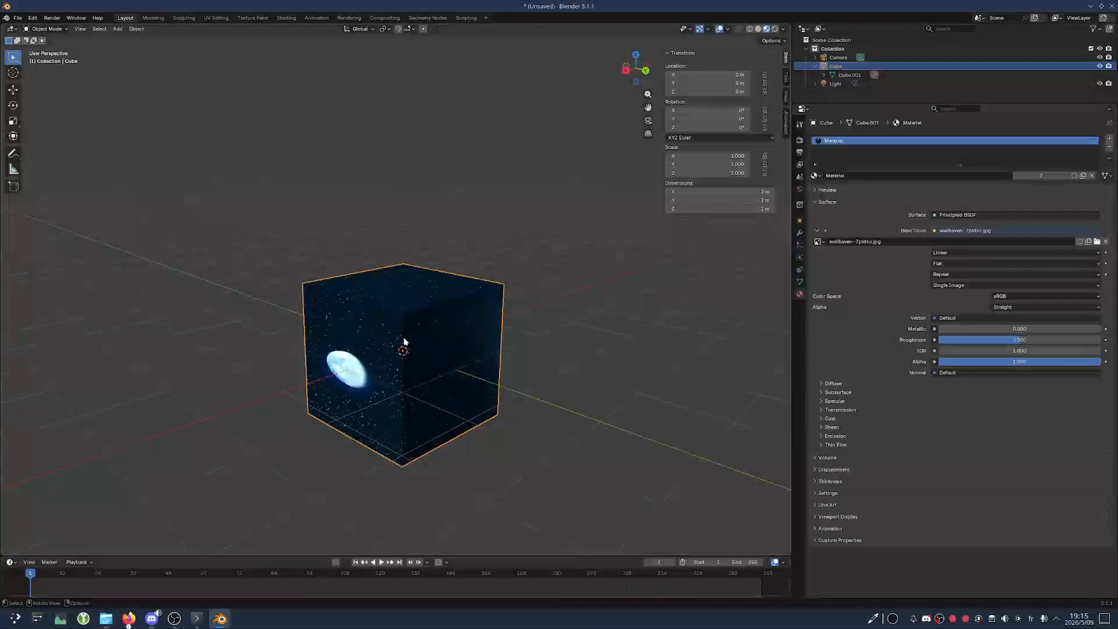
pyautogui.moveTo(404, 342); pyautogui.dragTo(394, 319, button='middle')
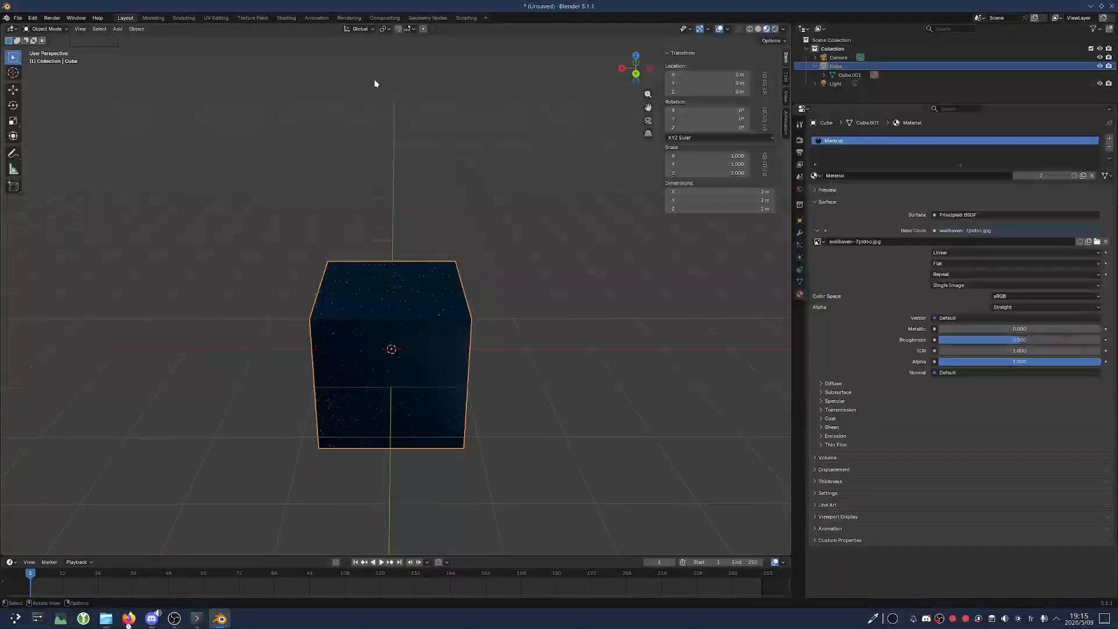
pyautogui.moveTo(418, 361); pyautogui.dragTo(412, 365, button='middle')
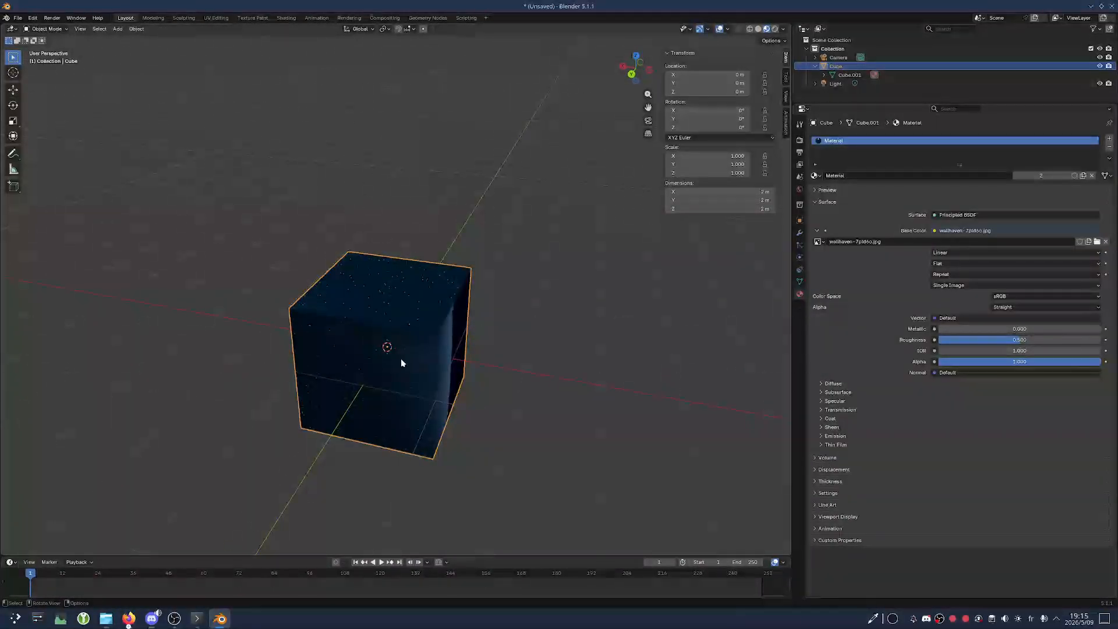
pyautogui.moveTo(401, 363)
pyautogui.mouseDown(button='middle')
pyautogui.moveTo(344, 352)
pyautogui.moveTo(384, 352)
pyautogui.mouseUp(button='middle')
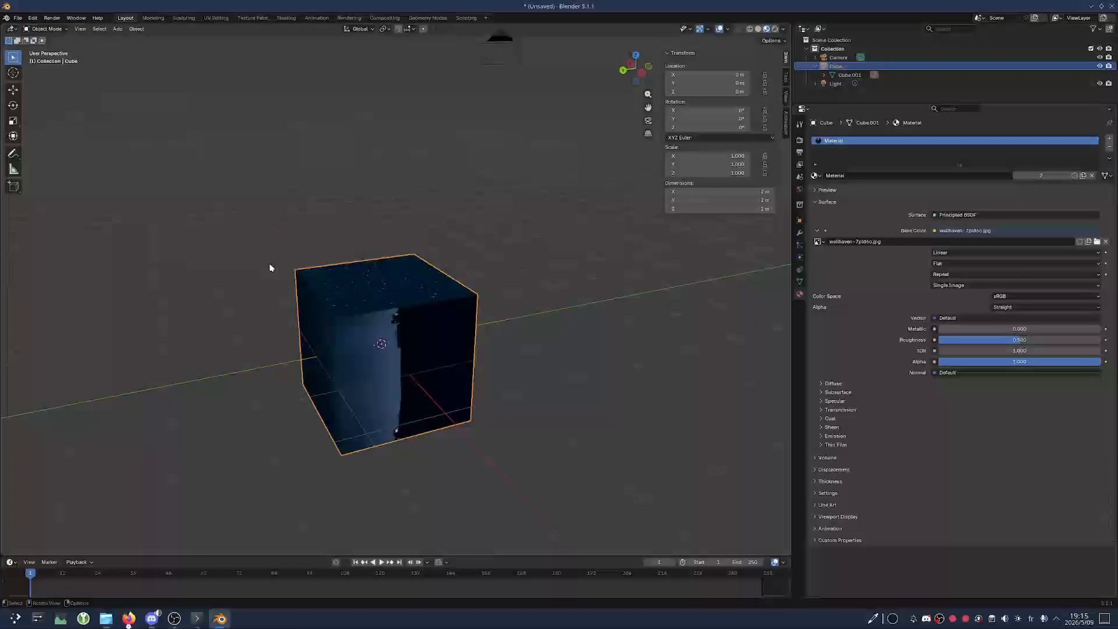
pyautogui.moveTo(269, 268); pyautogui.dragTo(237, 192, button='middle')
pyautogui.click(44, 29)
pyautogui.click(45, 46)
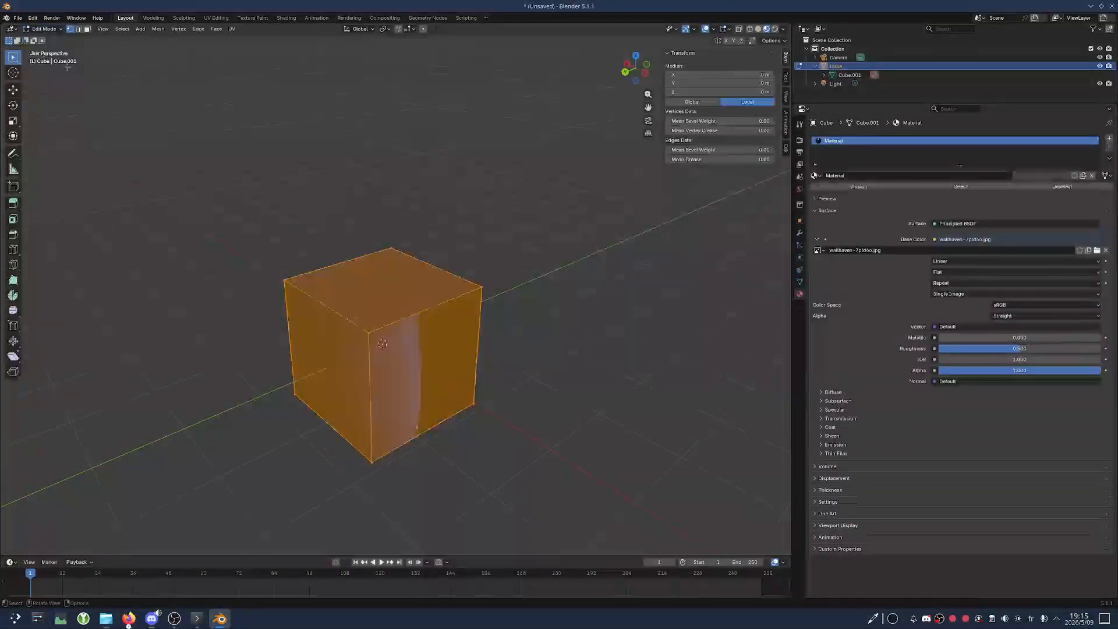
pyautogui.click(394, 251)
pyautogui.rightClick(582, 228)
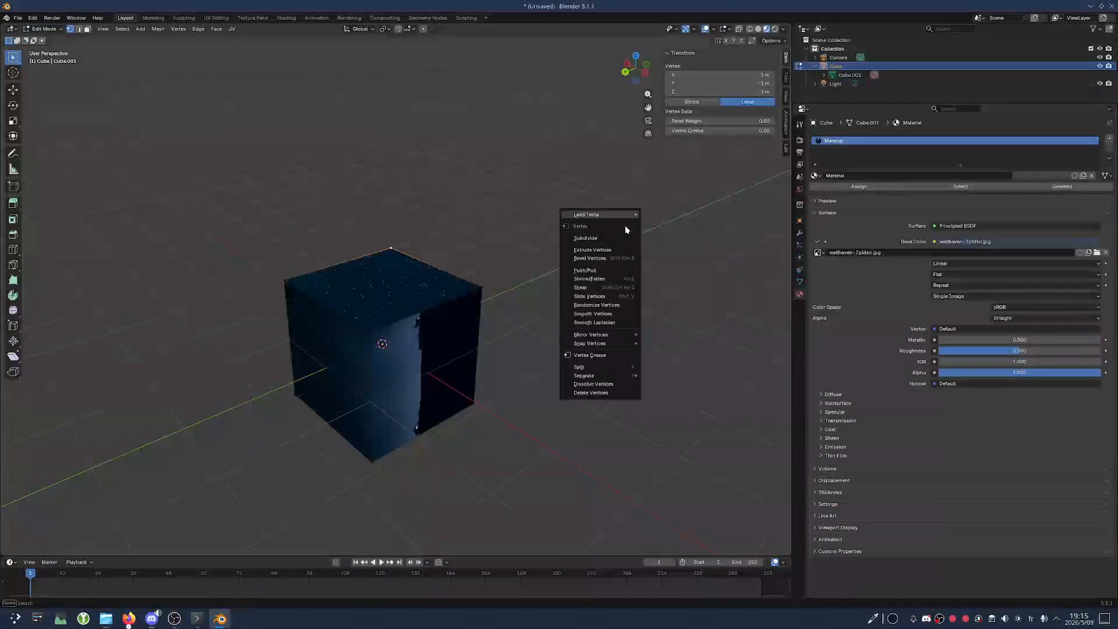
pyautogui.rightClick(583, 224)
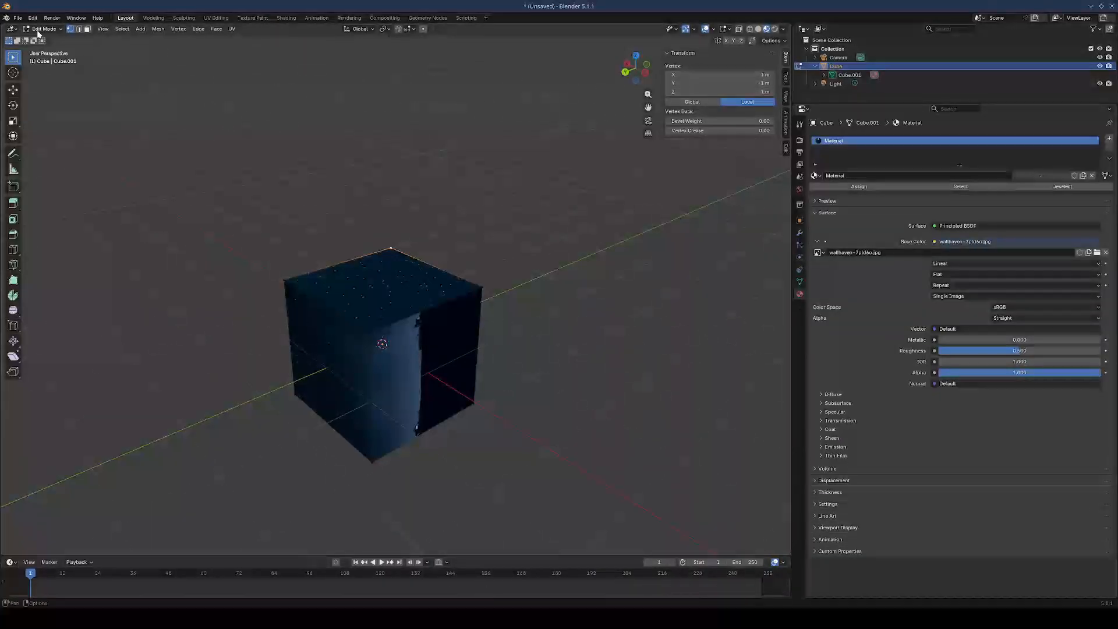
pyautogui.click(44, 28)
pyautogui.click(46, 37)
pyautogui.rightClick(620, 239)
pyautogui.press('Escape')
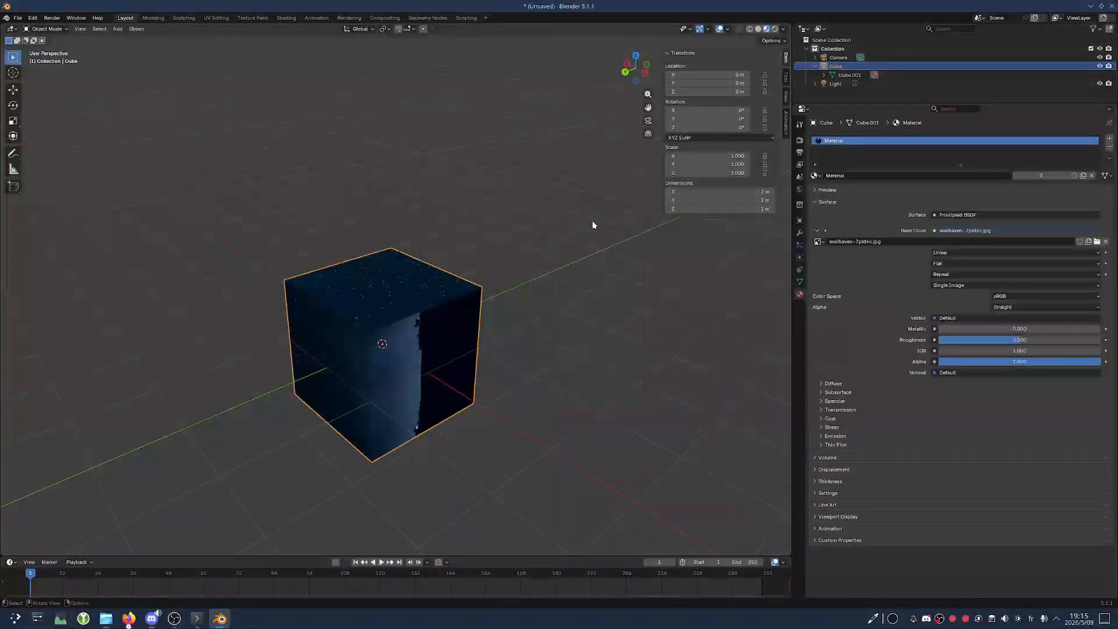
# Place the 3D cursor in the empty space beside the cube, trying several positions and checking its depth from different angles
pyautogui.keyDown('shift'); pyautogui.rightClick(649, 231); pyautogui.keyUp('shift')
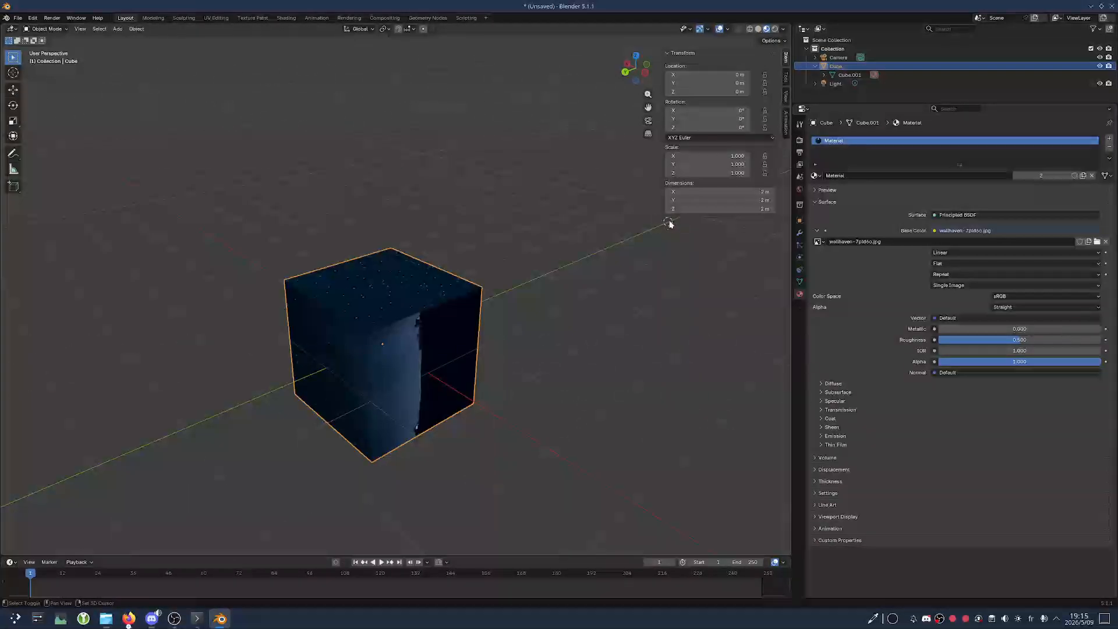
pyautogui.keyDown('shift'); pyautogui.moveTo(668, 224); pyautogui.dragTo(541, 236, button='middle'); pyautogui.keyUp('shift')
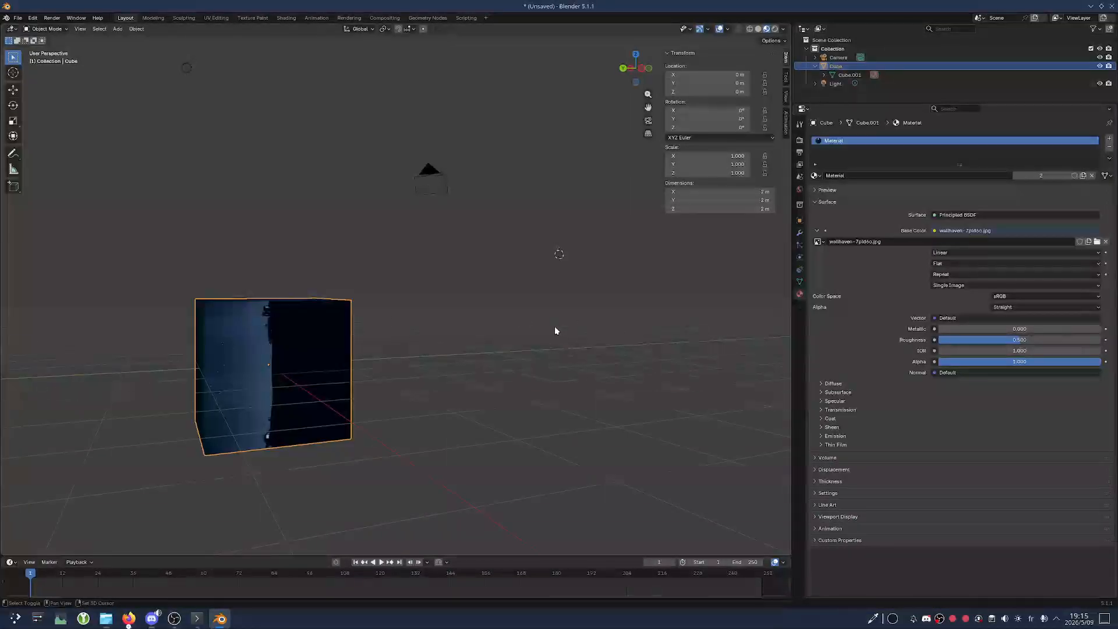
pyautogui.moveTo(550, 324); pyautogui.dragTo(578, 324, button='middle')
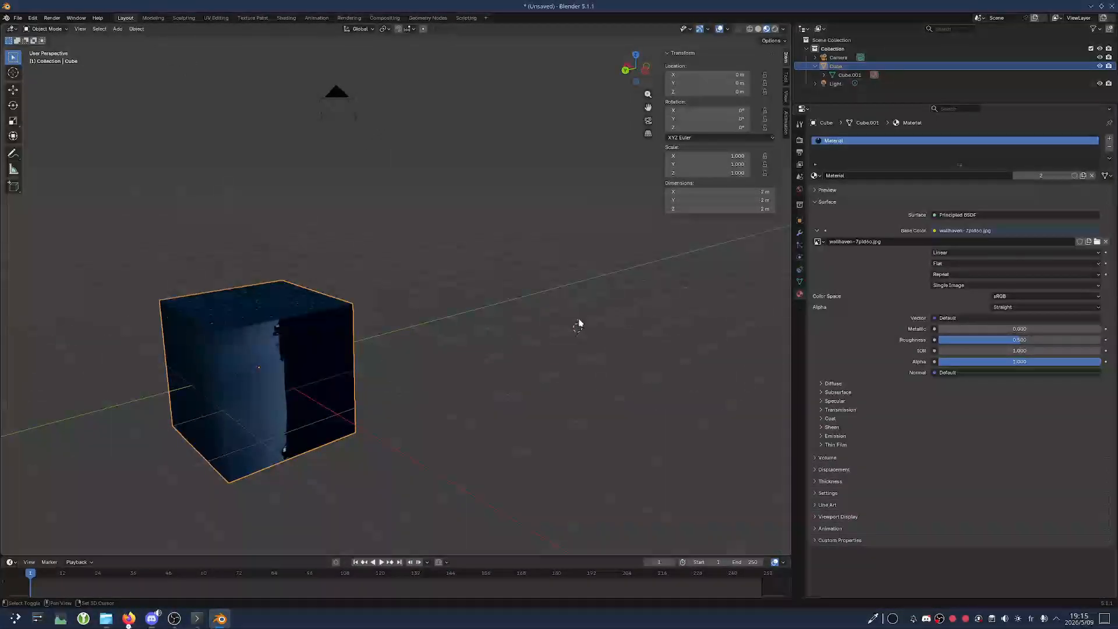
pyautogui.keyDown('shift'); pyautogui.rightClick(549, 242); pyautogui.keyUp('shift')
pyautogui.keyDown('shift'); pyautogui.moveTo(449, 146); pyautogui.dragTo(446, 149, button='right'); pyautogui.keyUp('shift')
pyautogui.keyDown('shift'); pyautogui.rightClick(624, 377); pyautogui.keyUp('shift')
pyautogui.keyDown('shift'); pyautogui.rightClick(551, 235); pyautogui.keyUp('shift')
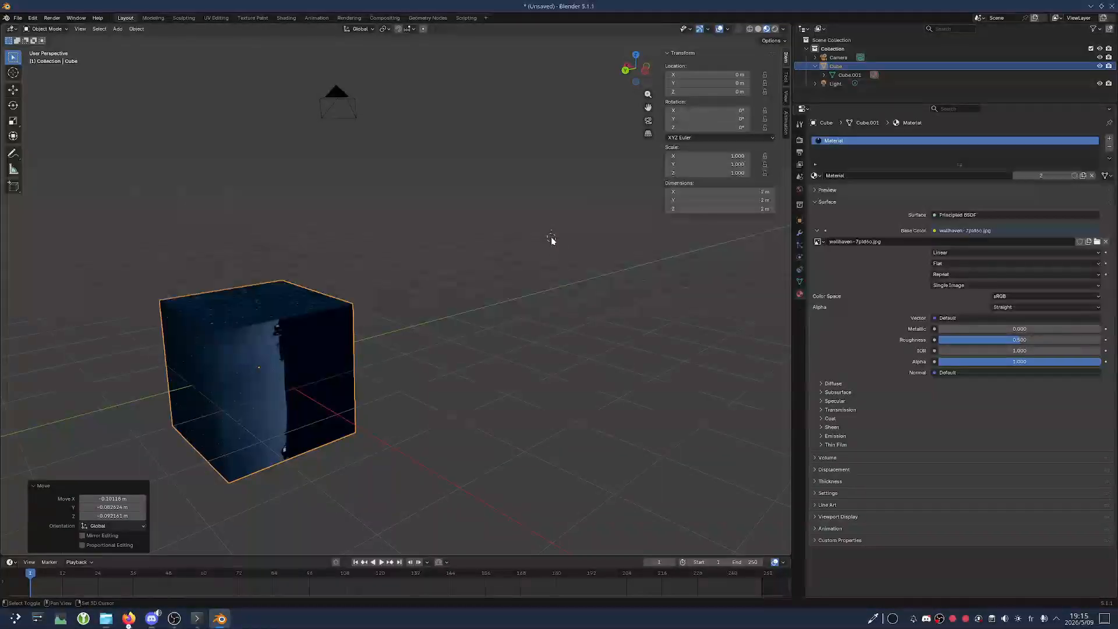
pyautogui.keyDown('shift'); pyautogui.rightClick(612, 285); pyautogui.keyUp('shift')
pyautogui.moveTo(611, 289); pyautogui.dragTo(622, 312, button='middle')
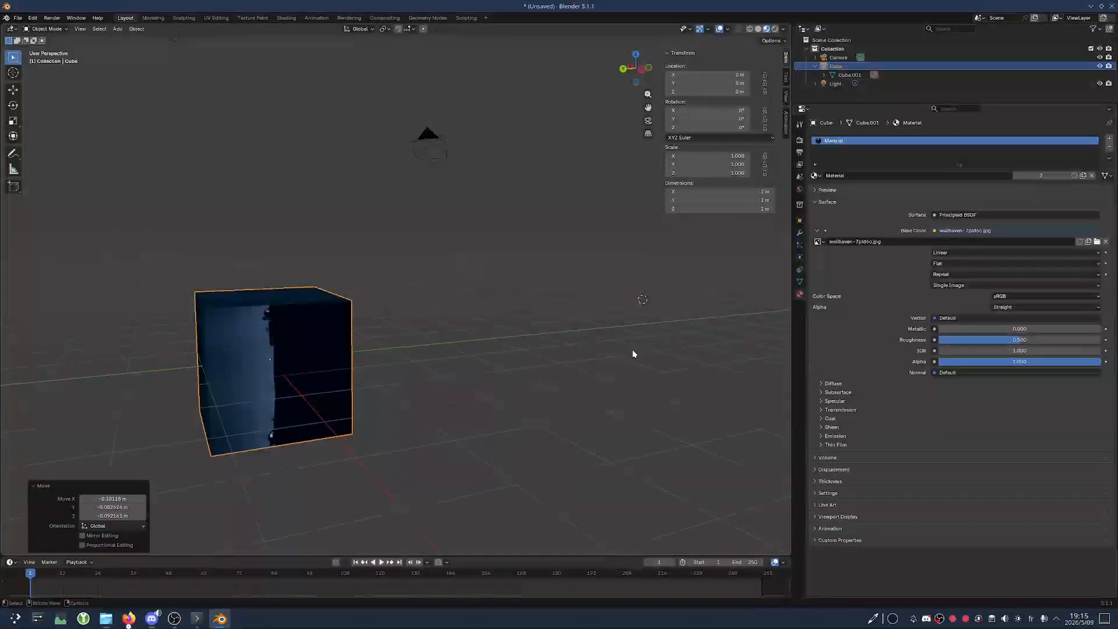
pyautogui.moveTo(634, 353); pyautogui.dragTo(587, 351, button='middle')
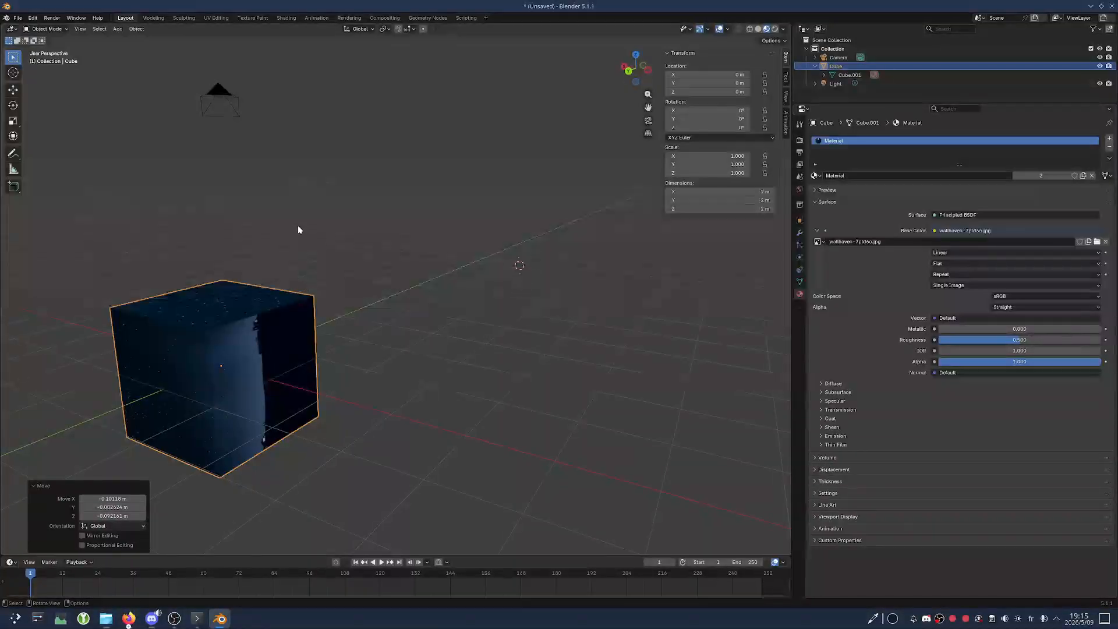
# Set the cube's origin to the 3D cursor and deselect the cube
pyautogui.click(139, 31)
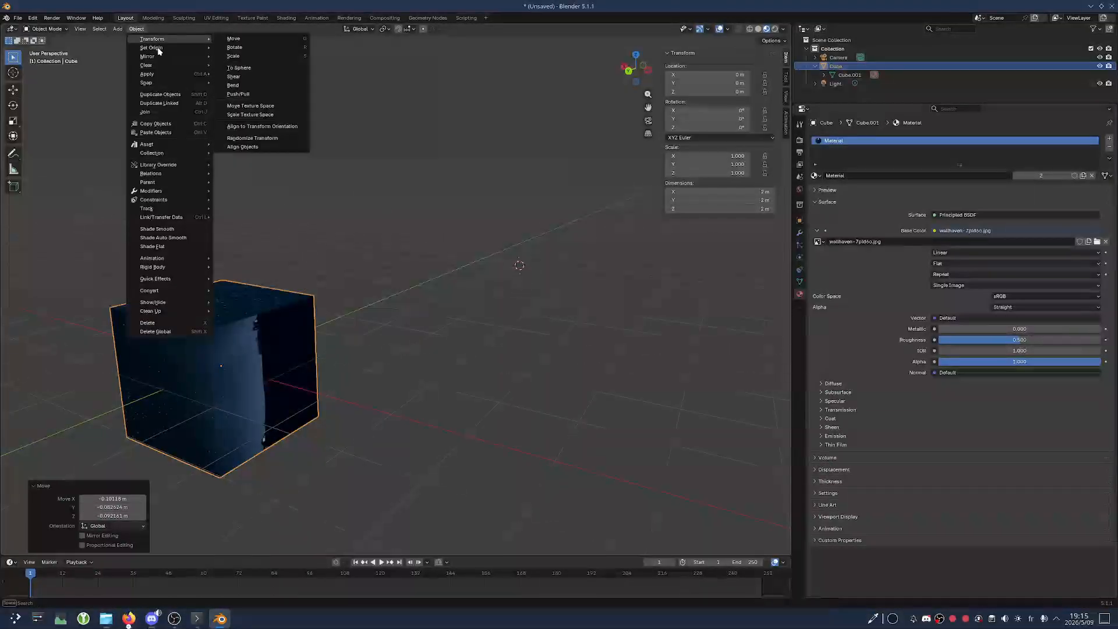
pyautogui.press('Escape')
pyautogui.click(136, 29)
pyautogui.moveTo(146, 48)
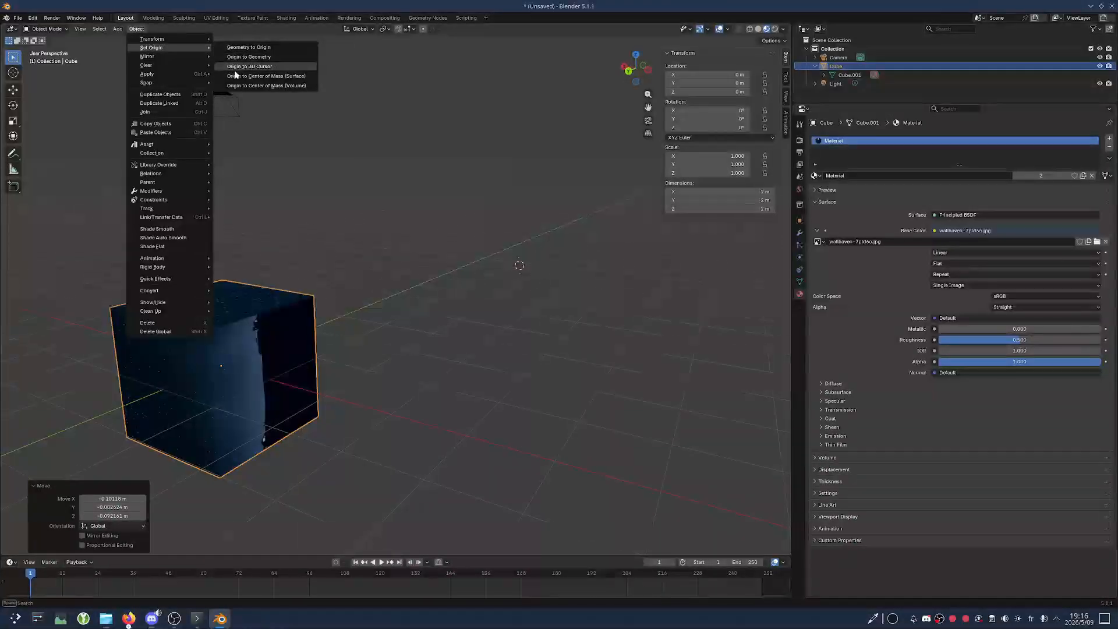
pyautogui.click(137, 29)
pyautogui.click(137, 30)
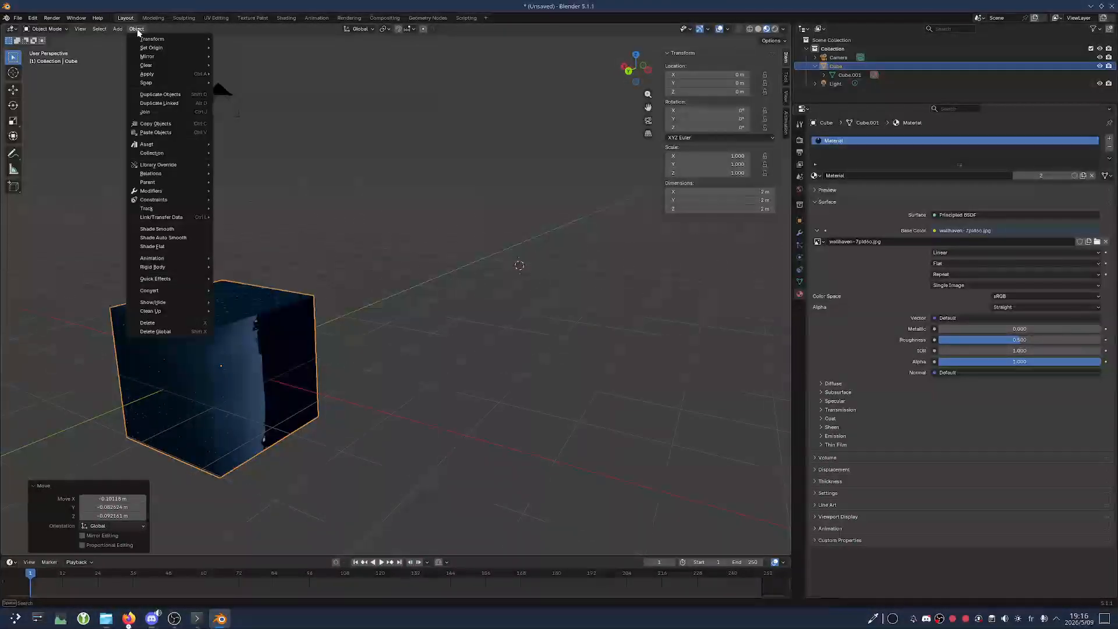
pyautogui.moveTo(151, 49)
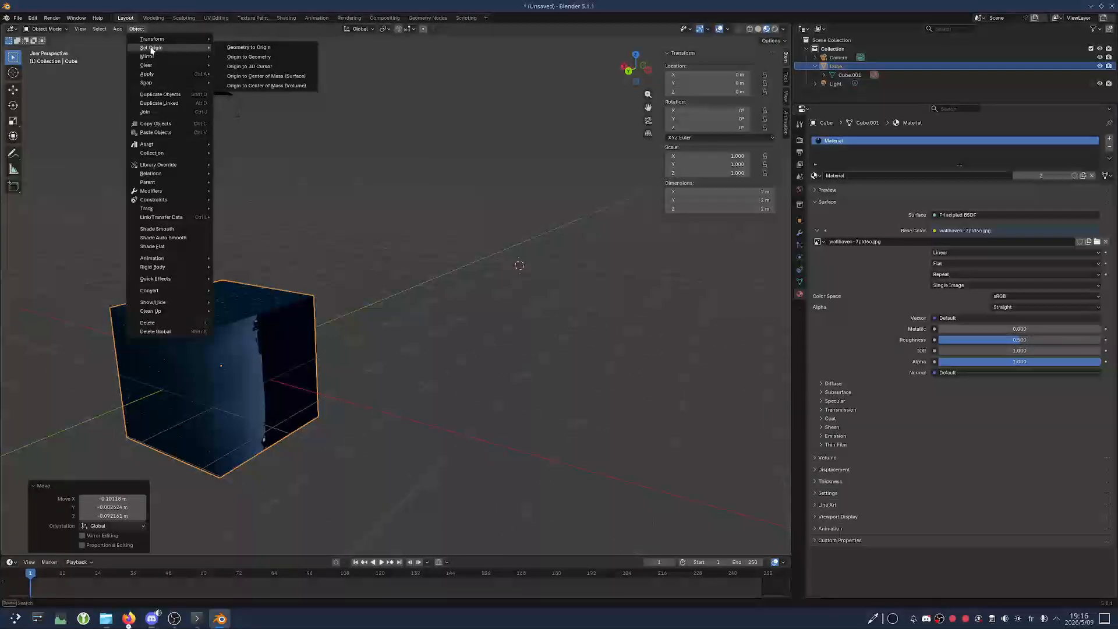
pyautogui.click(250, 66)
pyautogui.click(376, 289)
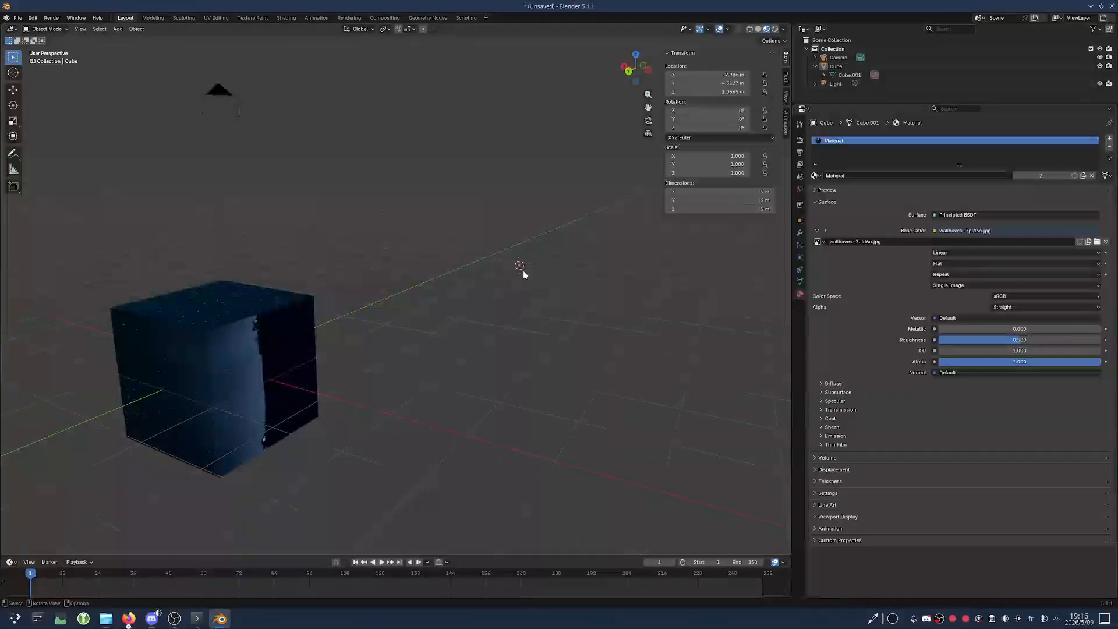
# Select the cube, rotate it freely around its offset origin, and undo the rotation
pyautogui.click(294, 332)
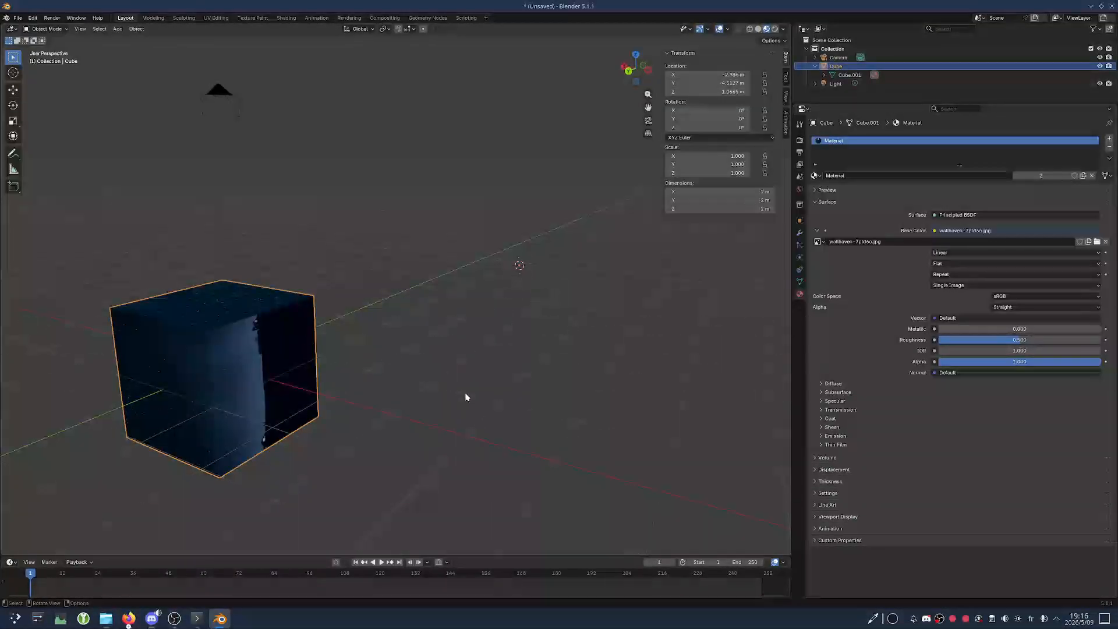
pyautogui.press('r')
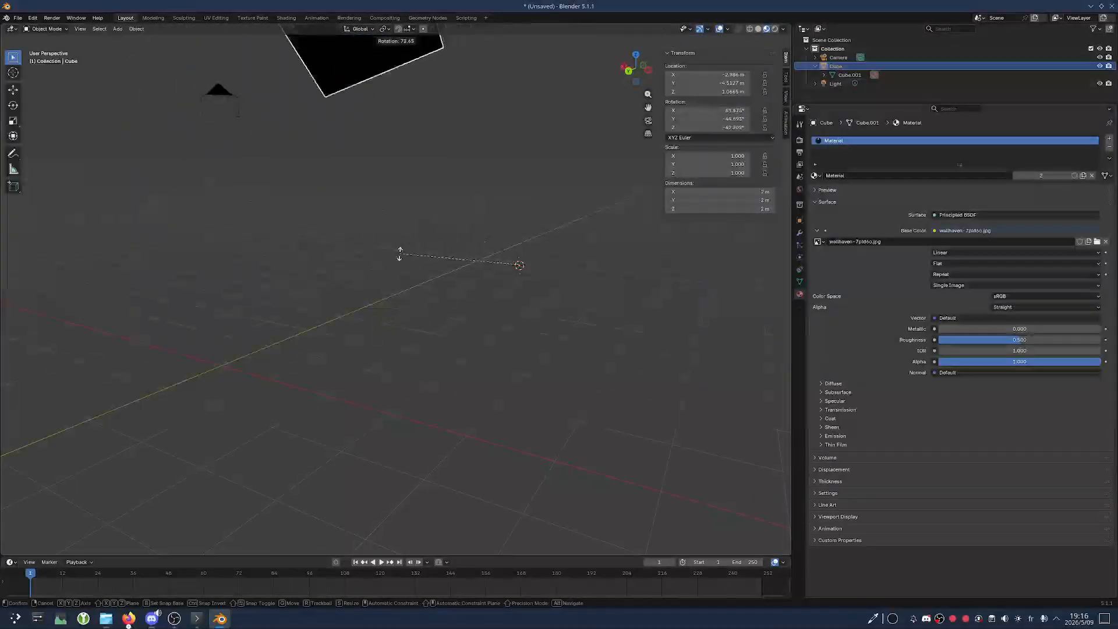
pyautogui.click(407, 396)
pyautogui.hotkey('ctrl', 'z')
# Try moving the cube, scale it up to about 1.35 from its offset origin, and undo the scaling
pyautogui.scroll(-2, 457, 383)
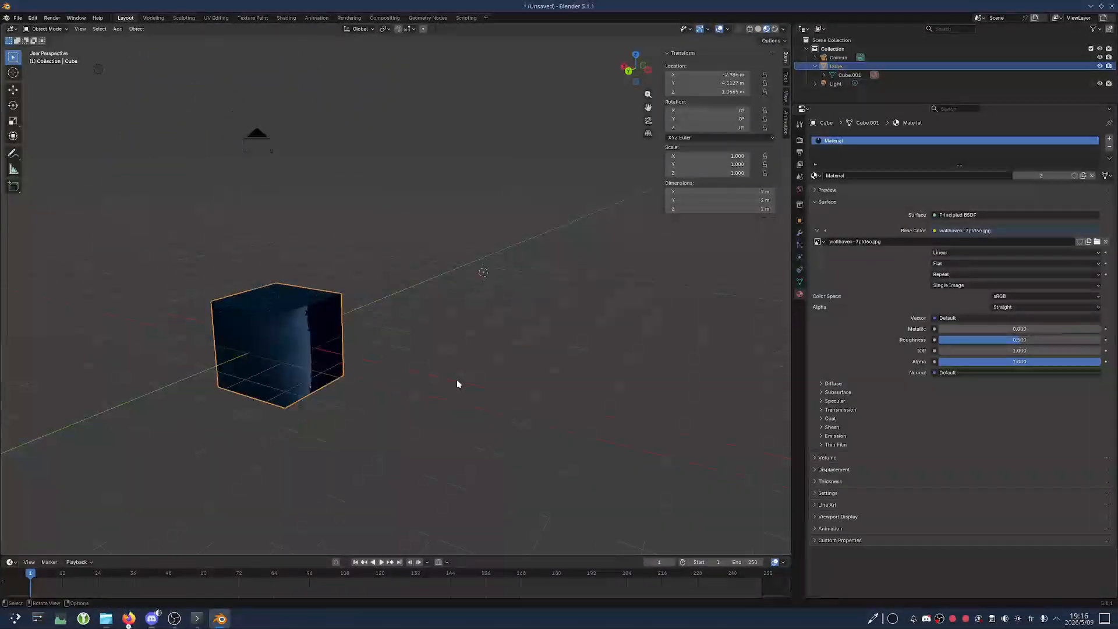
pyautogui.moveTo(480, 301); pyautogui.dragTo(466, 295, button='middle')
pyautogui.press('g')
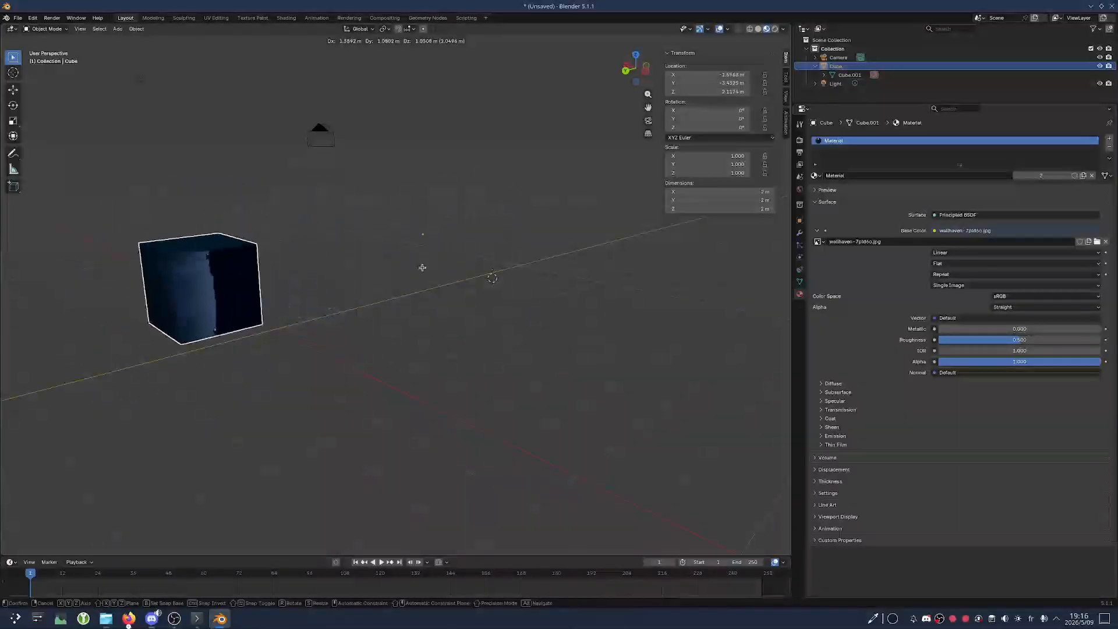
pyautogui.press('s')
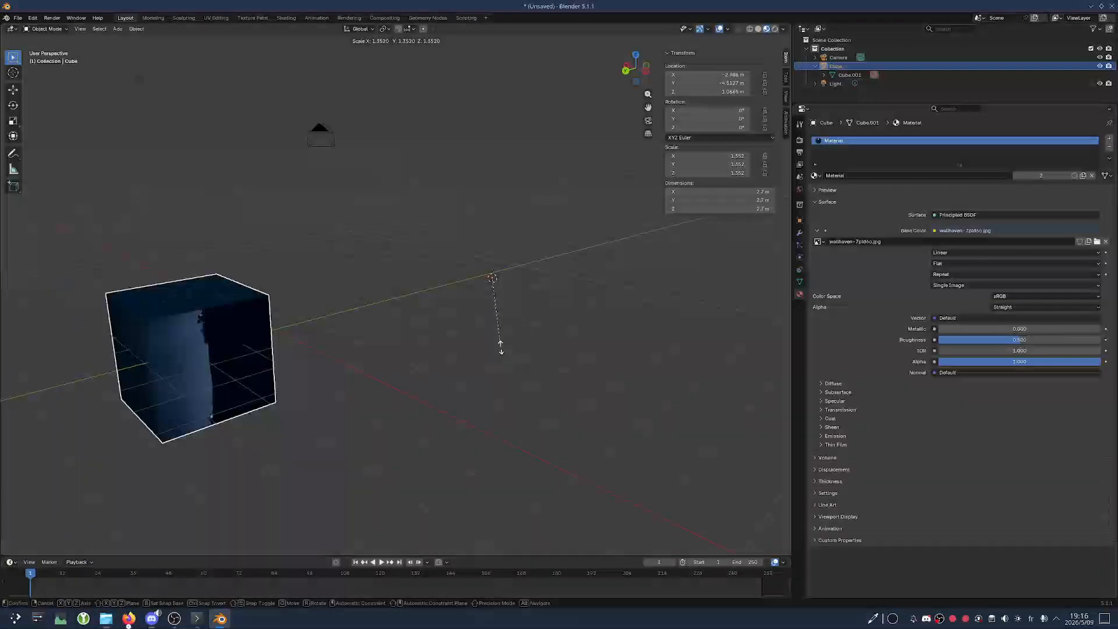
pyautogui.click(507, 351)
pyautogui.hotkey('ctrl', 'z')
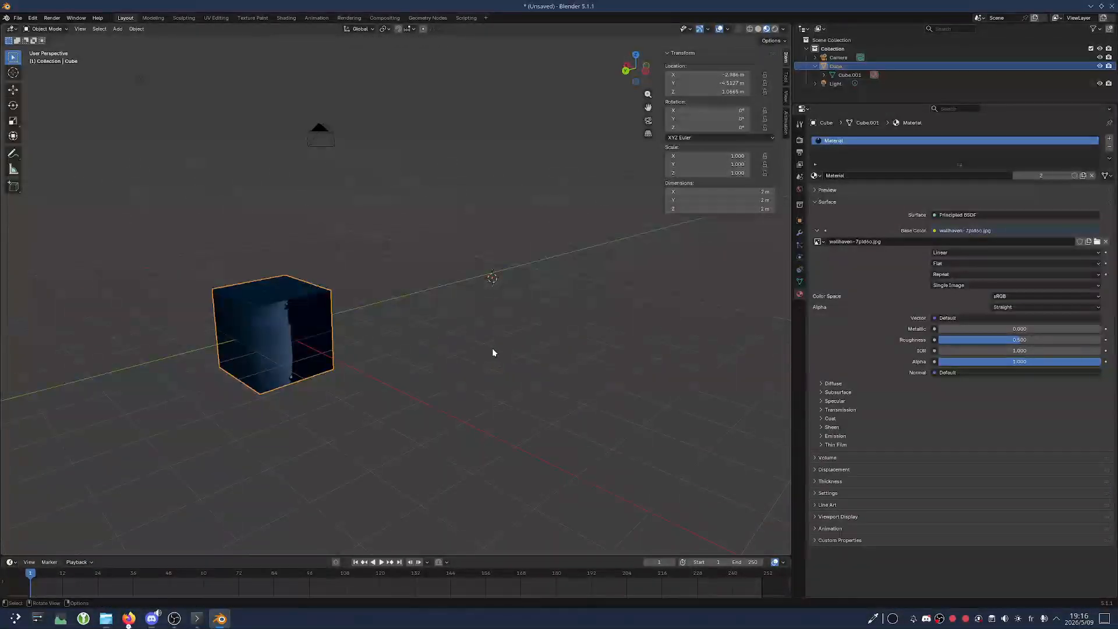
pyautogui.moveTo(493, 352); pyautogui.dragTo(489, 304, button='middle')
pyautogui.scroll(2, 512, 316)
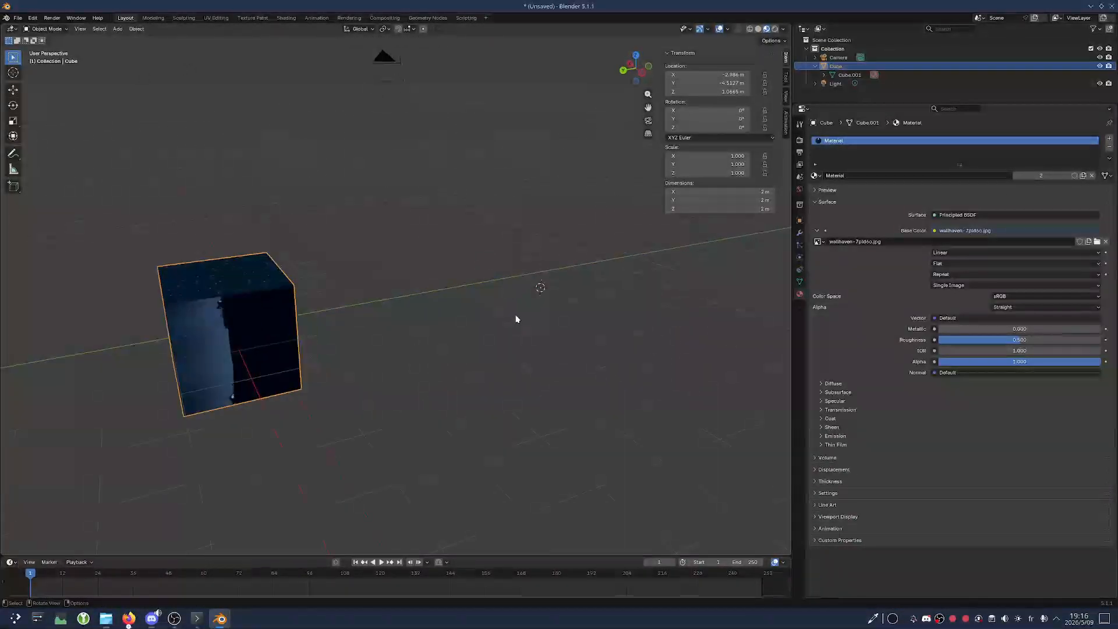
pyautogui.moveTo(556, 310); pyautogui.dragTo(455, 287, button='middle')
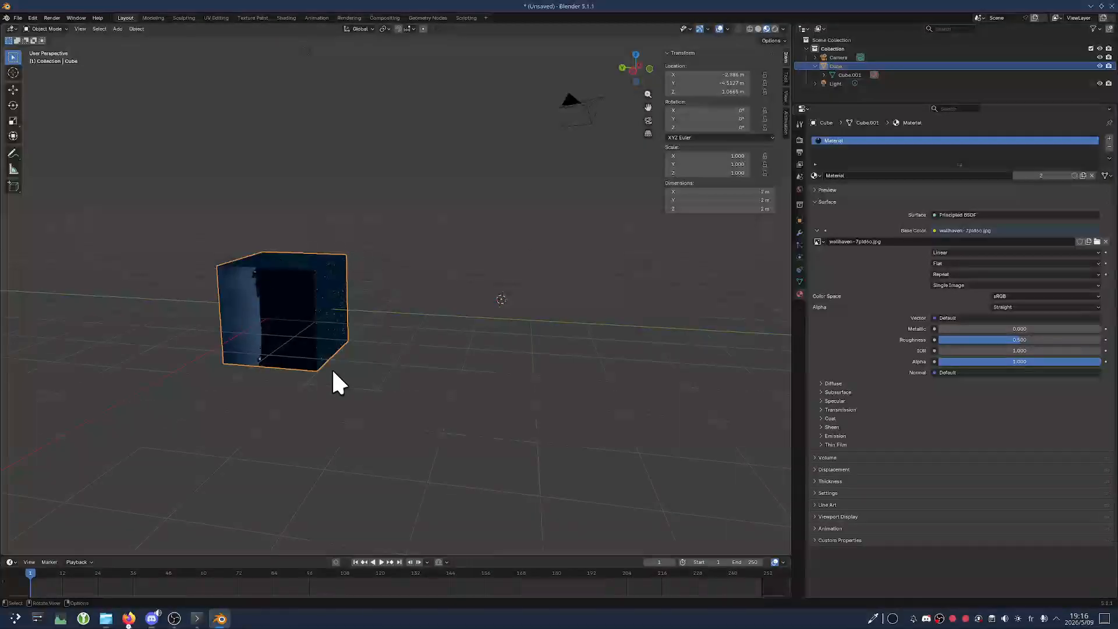
# Examine the cube and its offset origin at the 3D cursor from several angles and distances
pyautogui.moveTo(419, 369); pyautogui.dragTo(347, 291, button='middle')
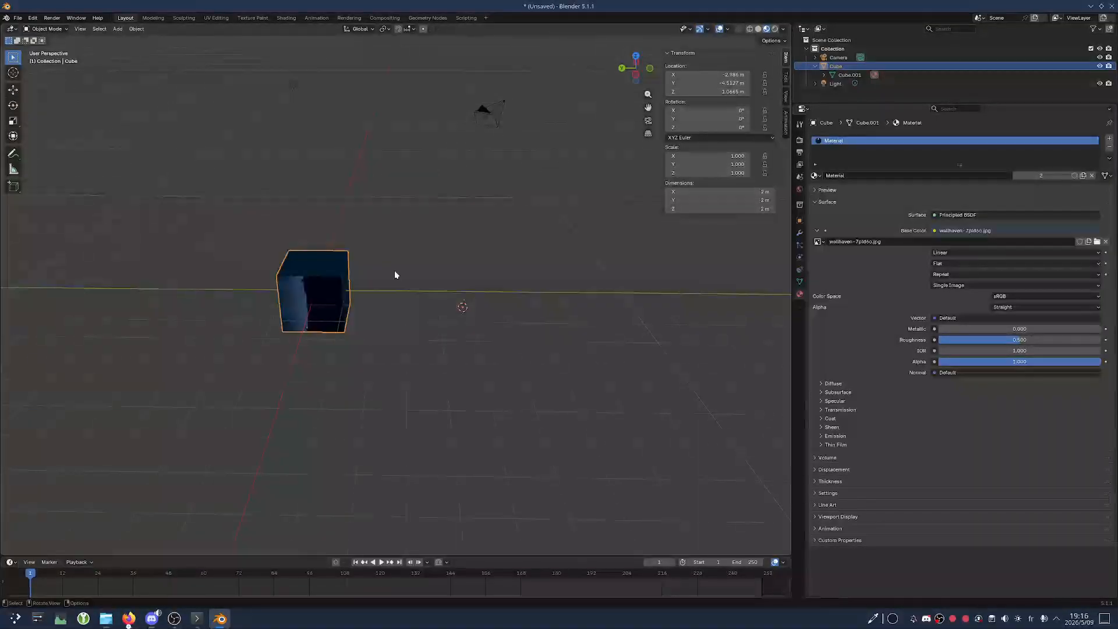
pyautogui.moveTo(392, 338); pyautogui.dragTo(442, 275, button='middle')
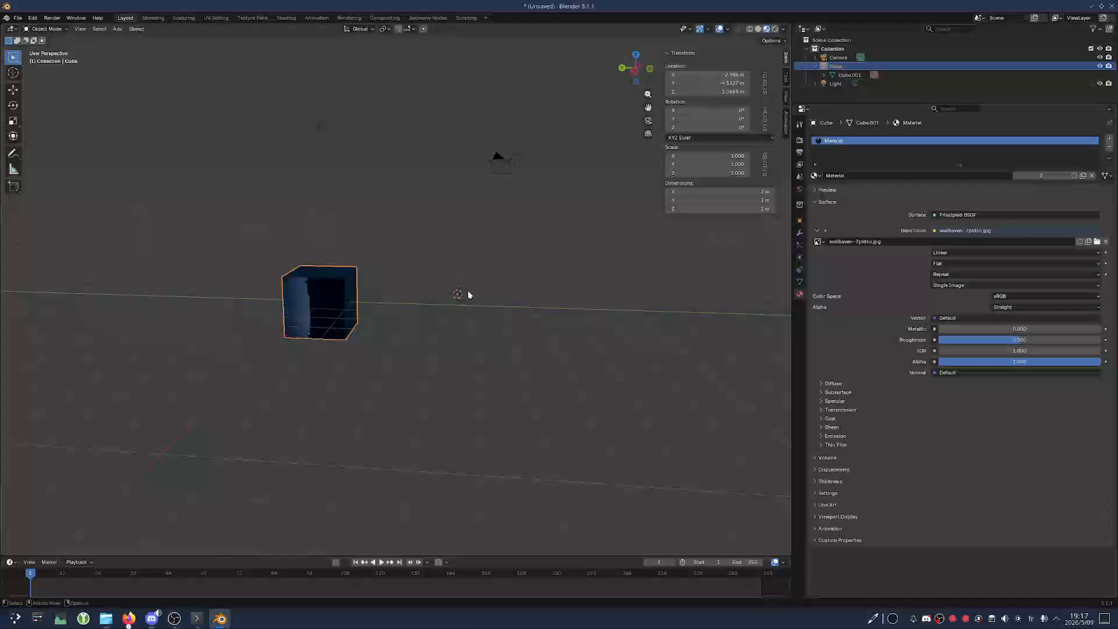
pyautogui.moveTo(469, 295); pyautogui.dragTo(487, 349, button='middle')
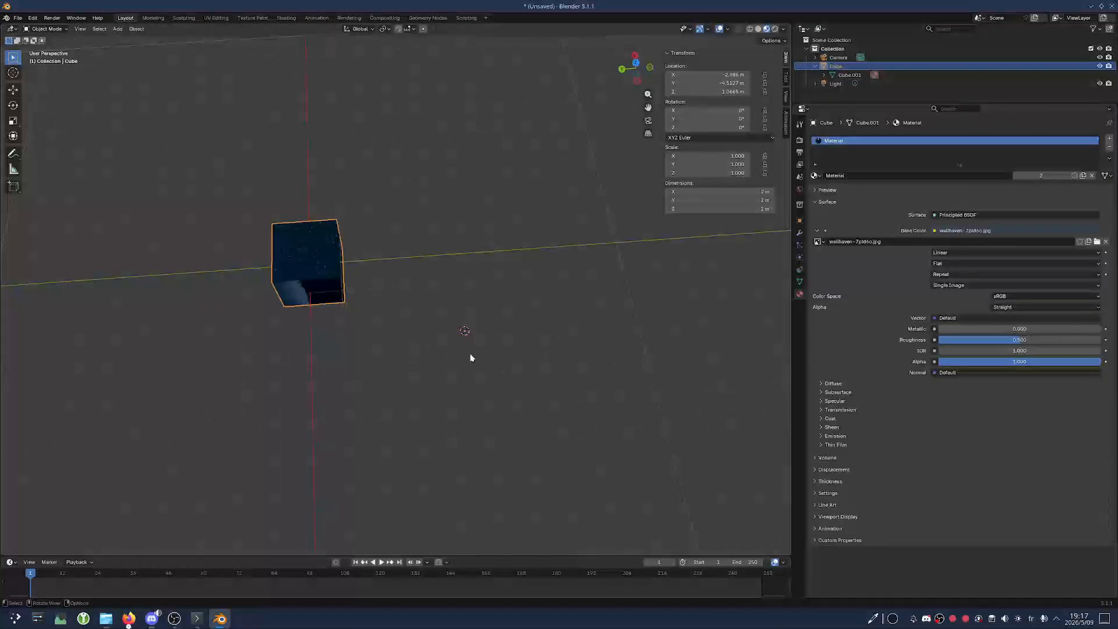
pyautogui.moveTo(472, 357); pyautogui.dragTo(471, 328, button='middle')
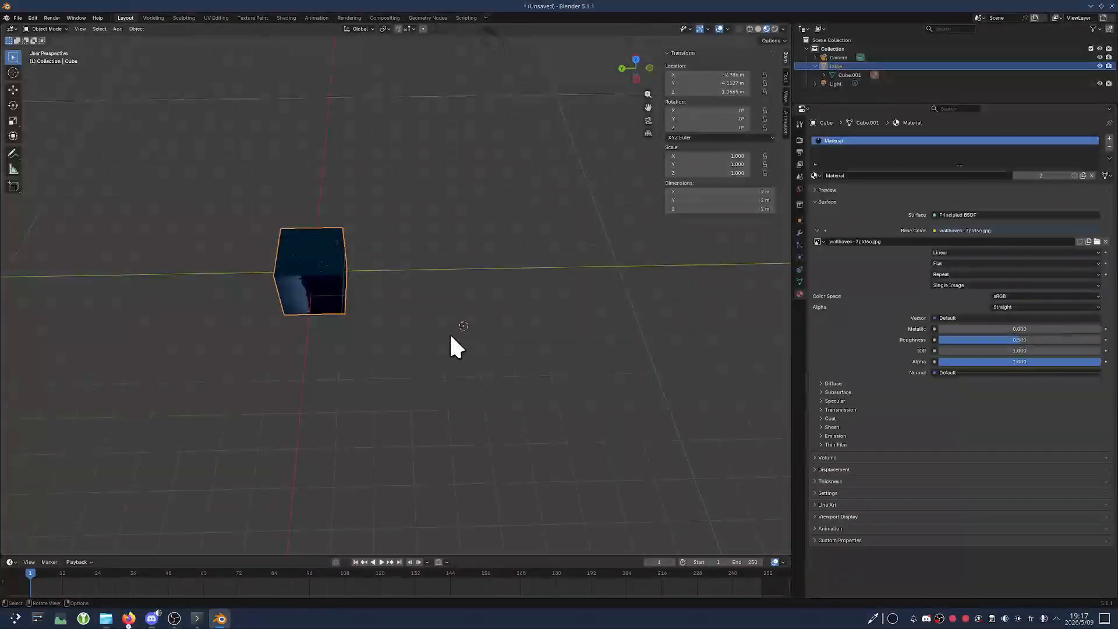
pyautogui.moveTo(466, 366); pyautogui.dragTo(463, 364, button='middle')
pyautogui.moveTo(454, 325); pyautogui.dragTo(459, 332, button='middle')
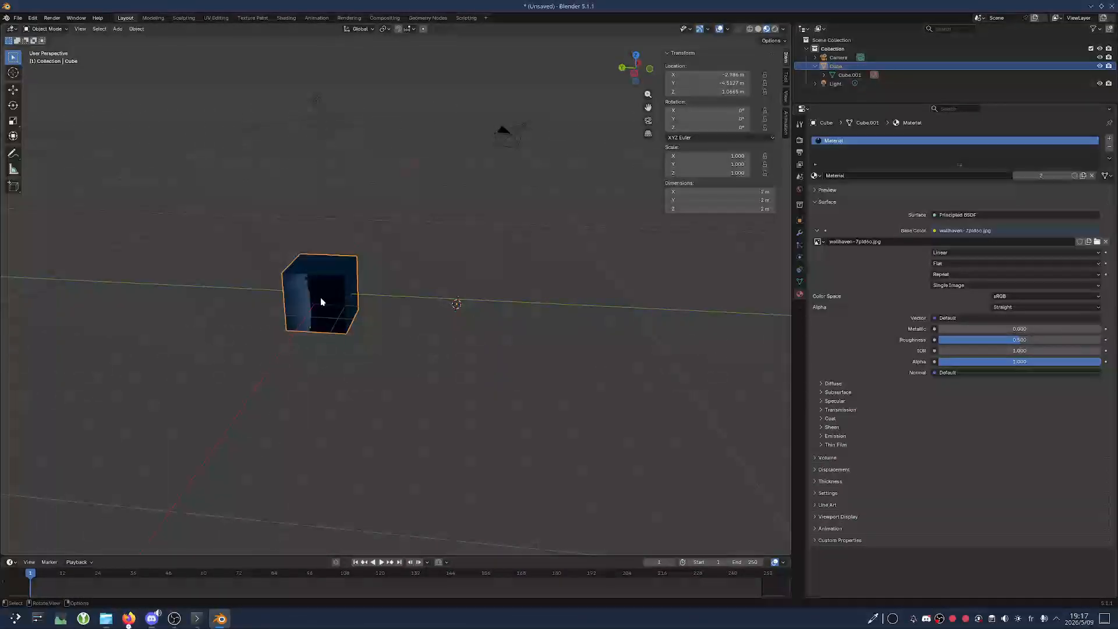
pyautogui.moveTo(449, 379)
pyautogui.mouseDown(button='middle')
pyautogui.moveTo(492, 392)
pyautogui.moveTo(474, 404)
pyautogui.moveTo(445, 378)
pyautogui.mouseUp(button='middle')
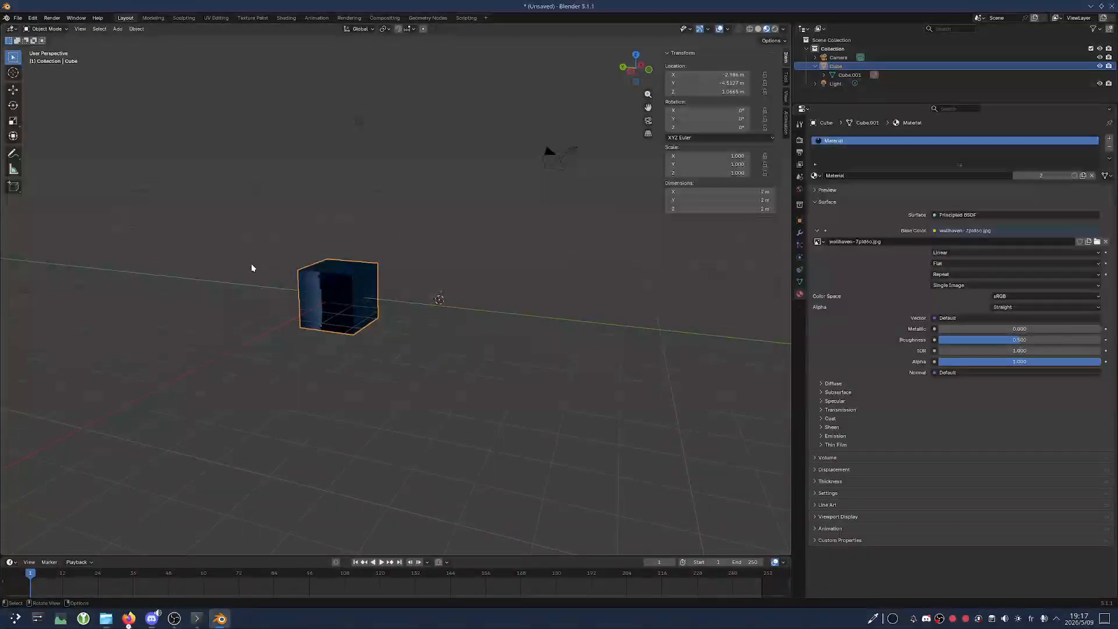
pyautogui.moveTo(384, 375); pyautogui.dragTo(399, 382, button='middle')
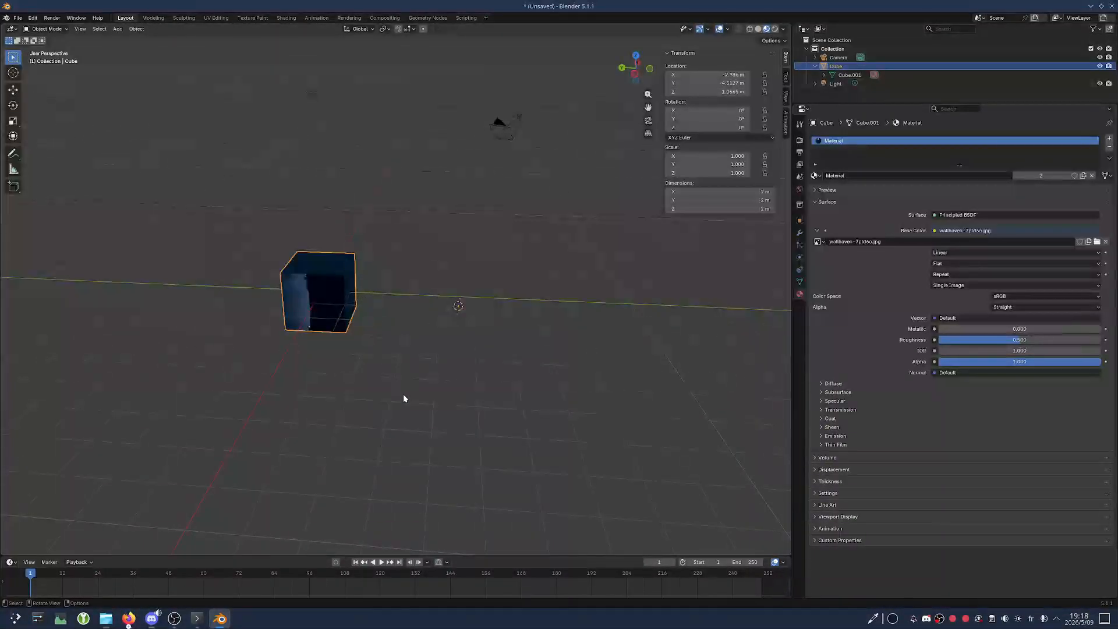
pyautogui.moveTo(454, 417); pyautogui.dragTo(445, 414, button='middle')
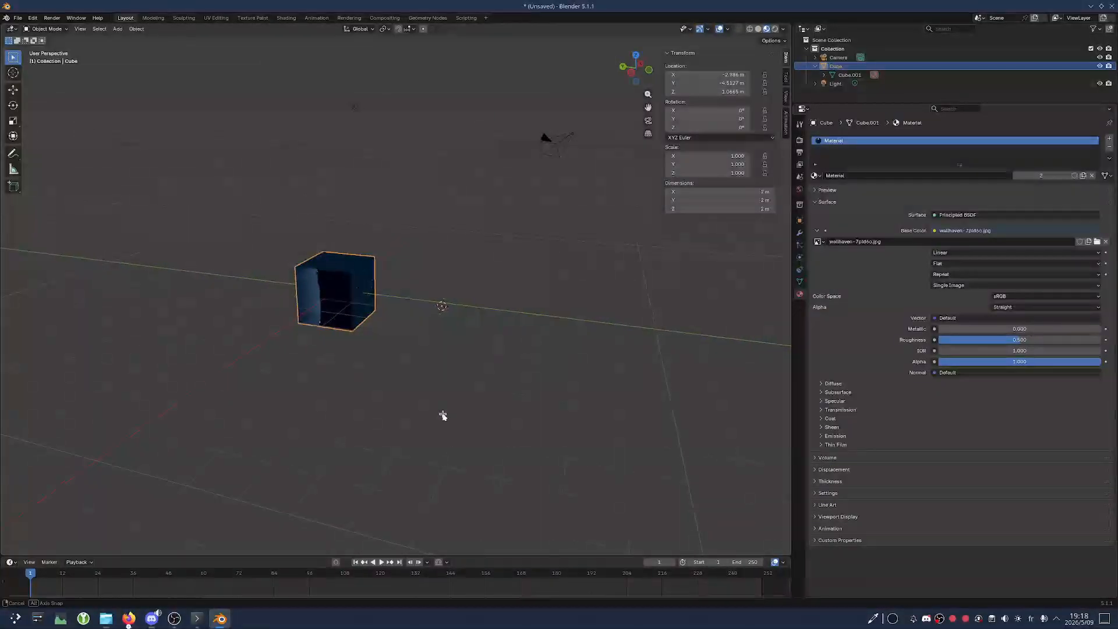
pyautogui.moveTo(310, 319); pyautogui.dragTo(309, 324, button='middle')
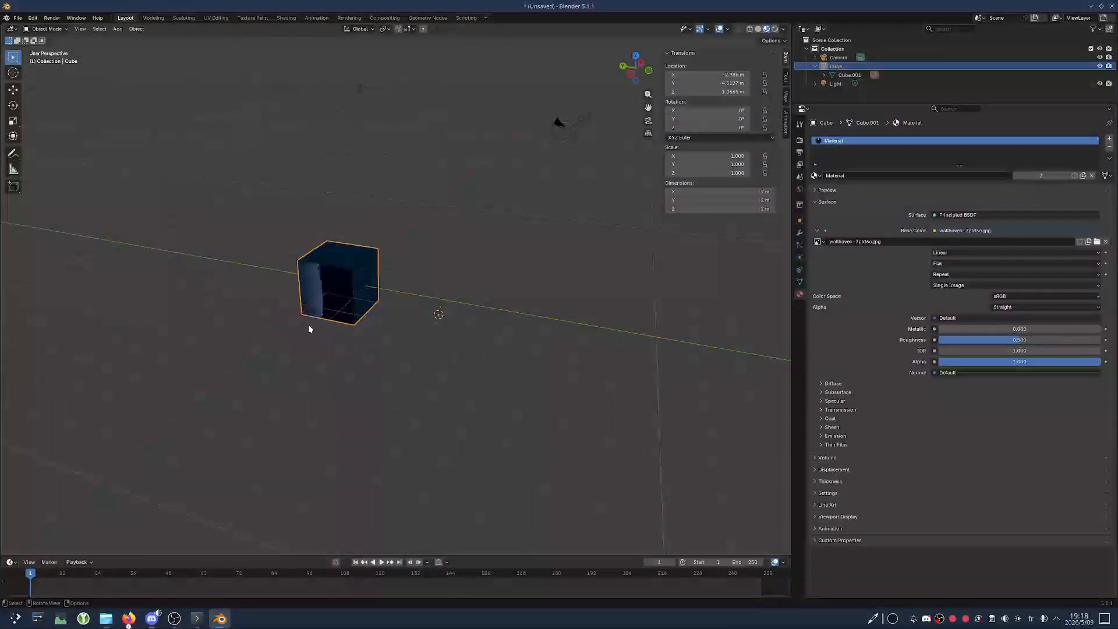
pyautogui.moveTo(416, 335); pyautogui.dragTo(458, 287, button='middle')
pyautogui.scroll(2, 459, 283)
pyautogui.scroll(-3, 459, 283)
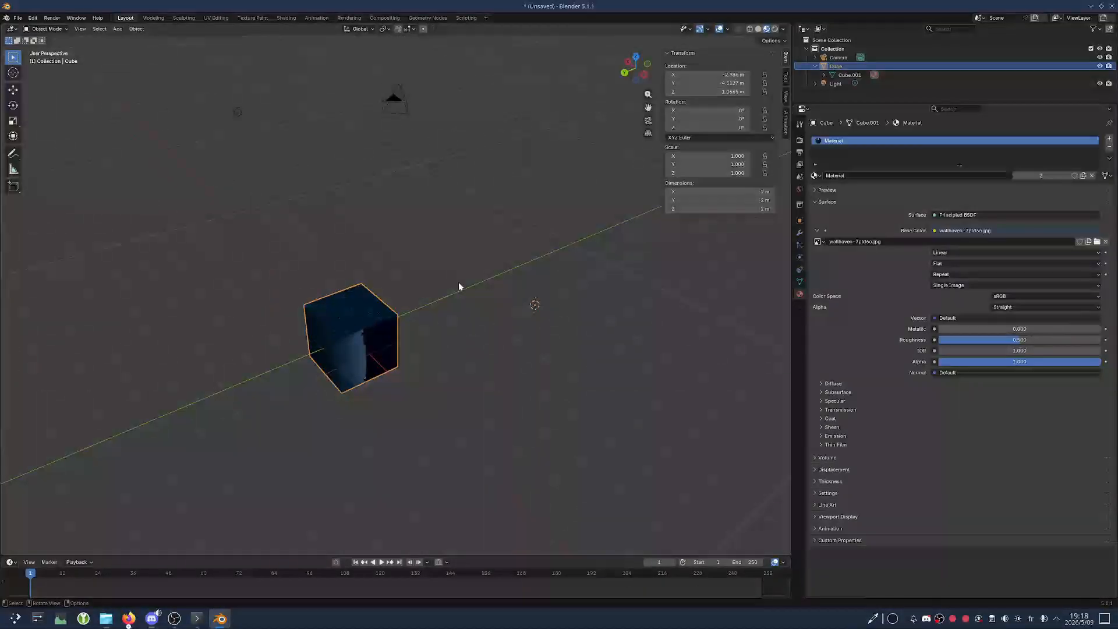
pyautogui.scroll(2, 459, 283)
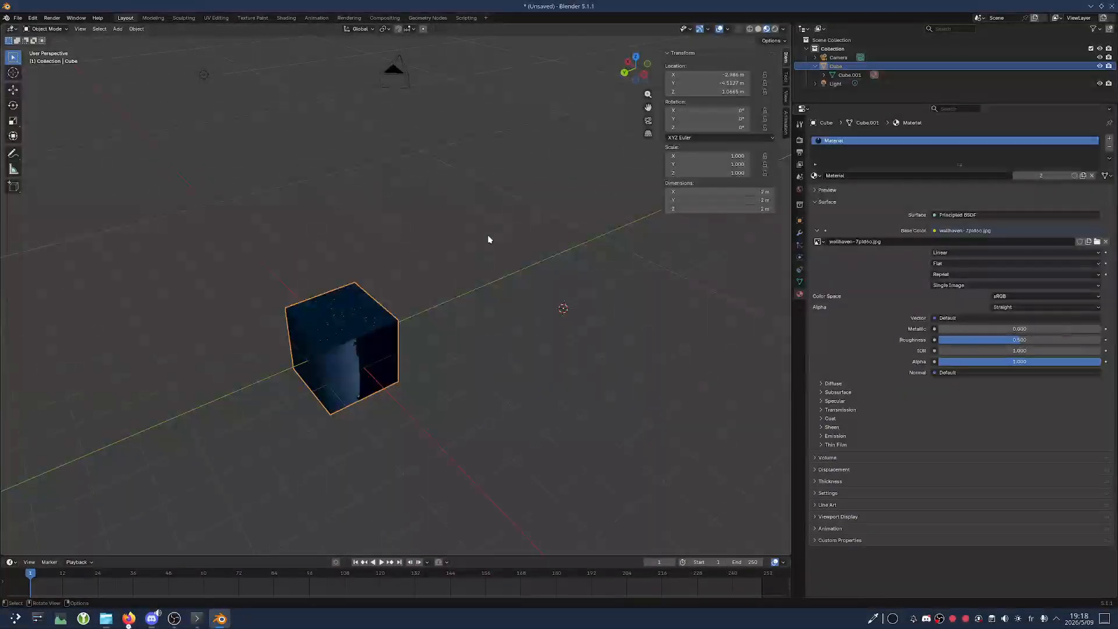
pyautogui.moveTo(493, 322); pyautogui.dragTo(471, 307, button='middle')
pyautogui.scroll(1, 469, 308)
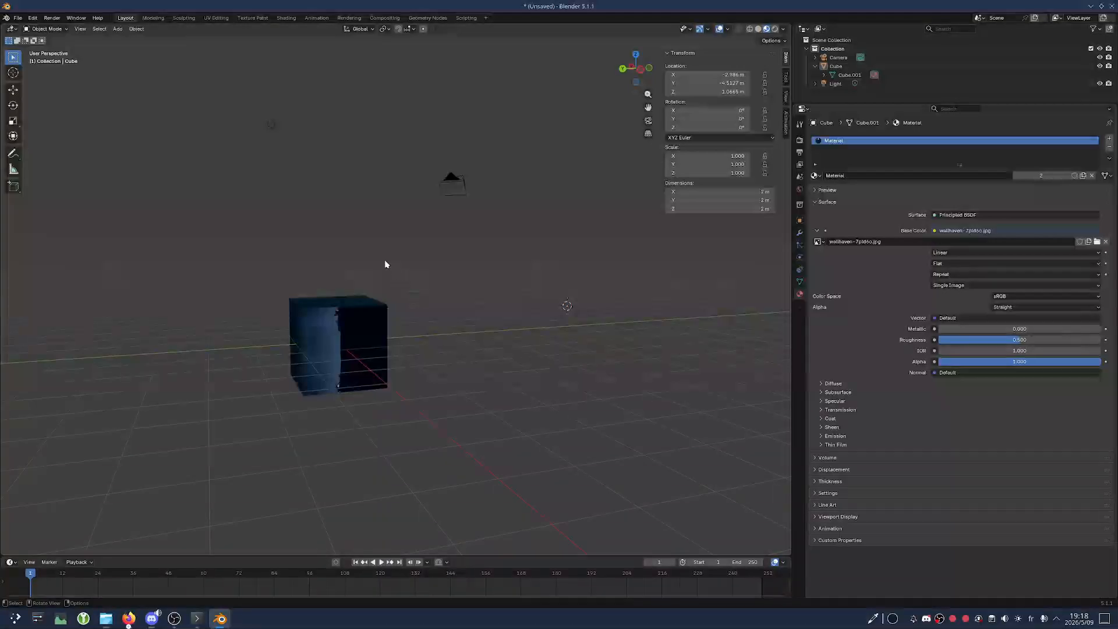
# Reset the 3D cursor to the world origin inside the cube
pyautogui.click(139, 29)
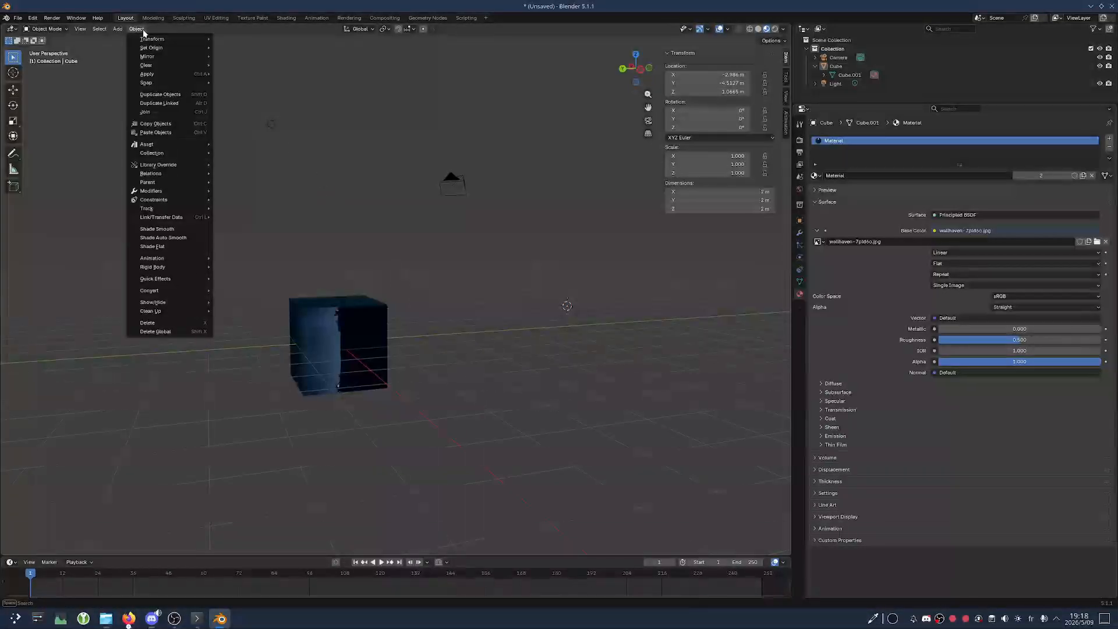
pyautogui.moveTo(151, 49)
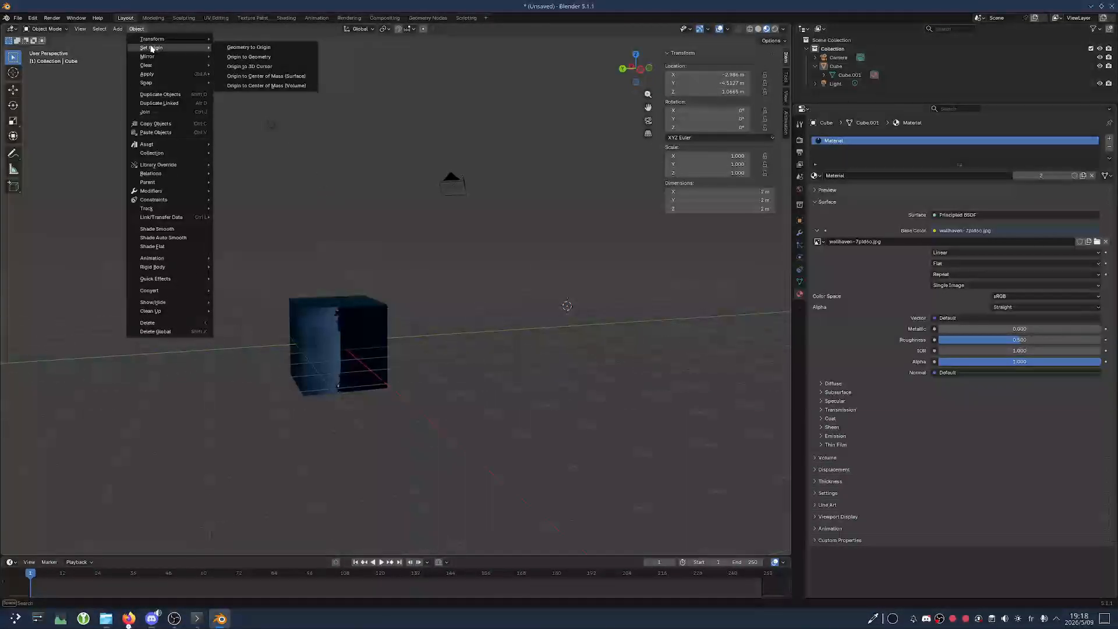
pyautogui.click(505, 386)
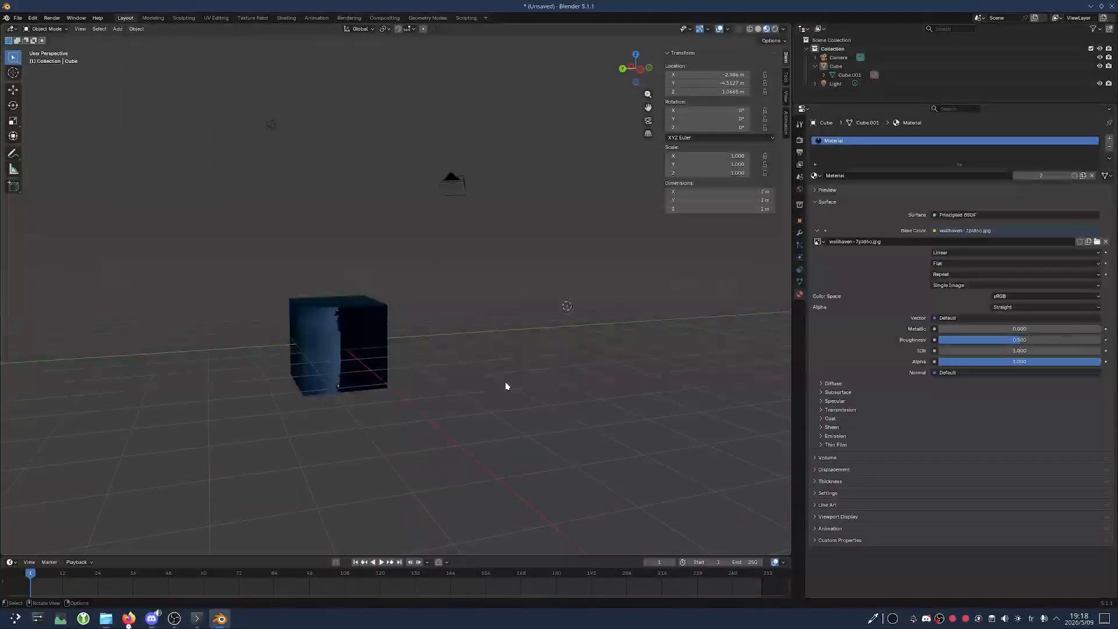
pyautogui.moveTo(506, 386); pyautogui.dragTo(210, 427, button='middle')
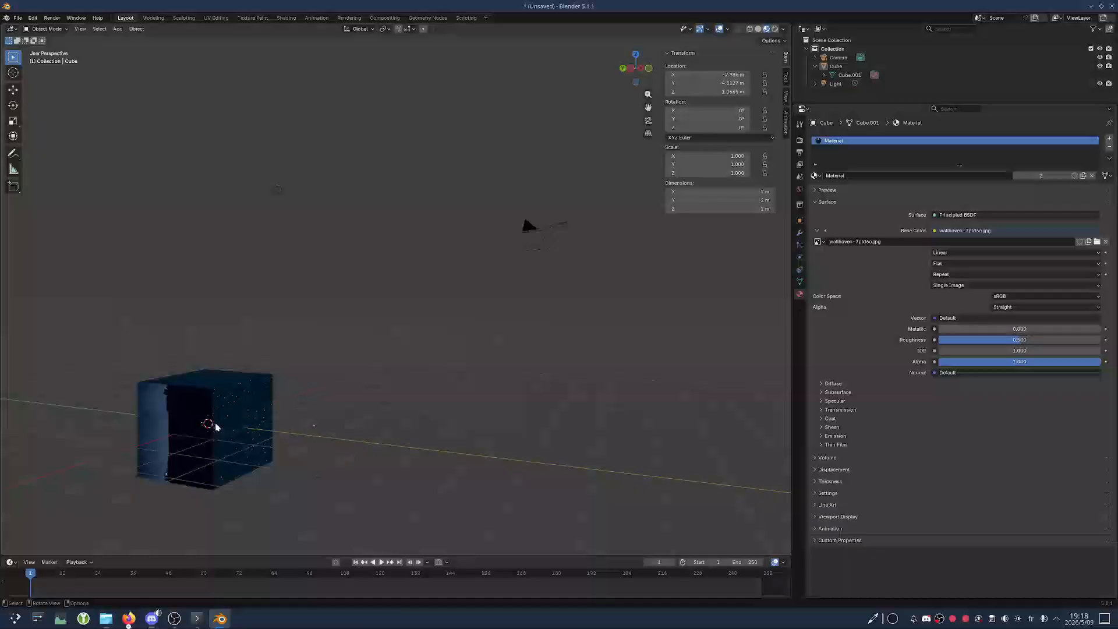
# Select the cube and set its origin to the 3D cursor
pyautogui.click(137, 29)
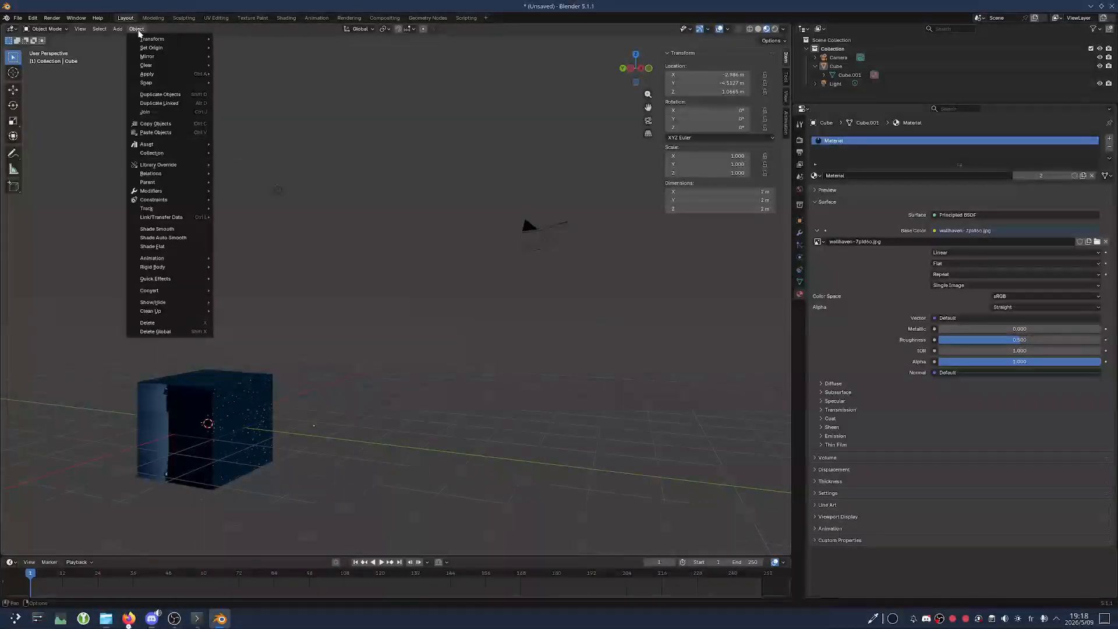
pyautogui.moveTo(149, 49)
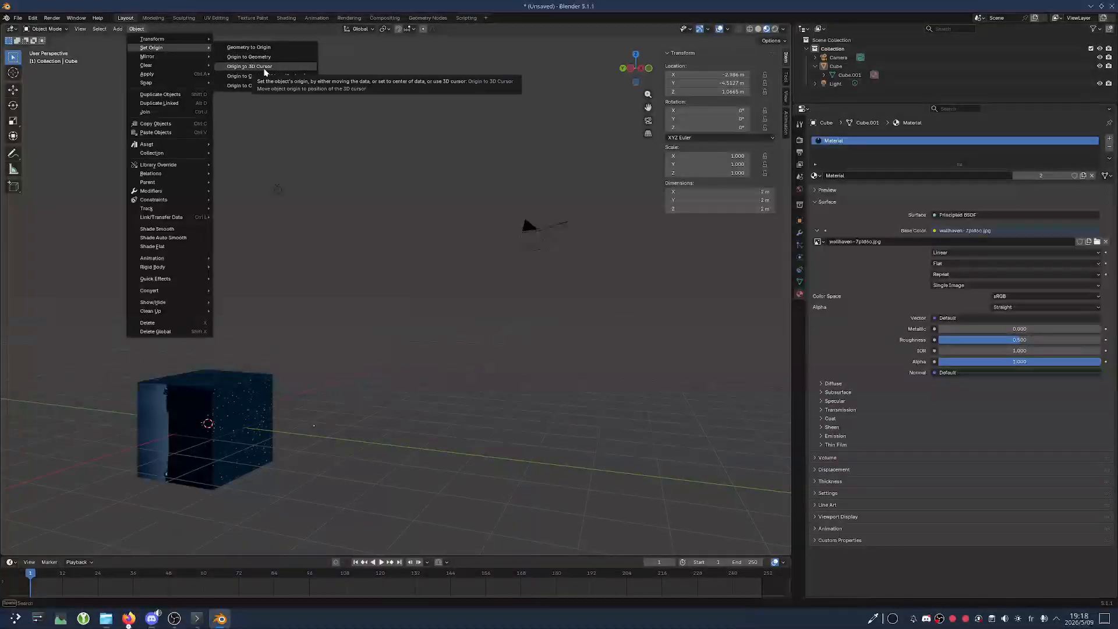
pyautogui.click(229, 419)
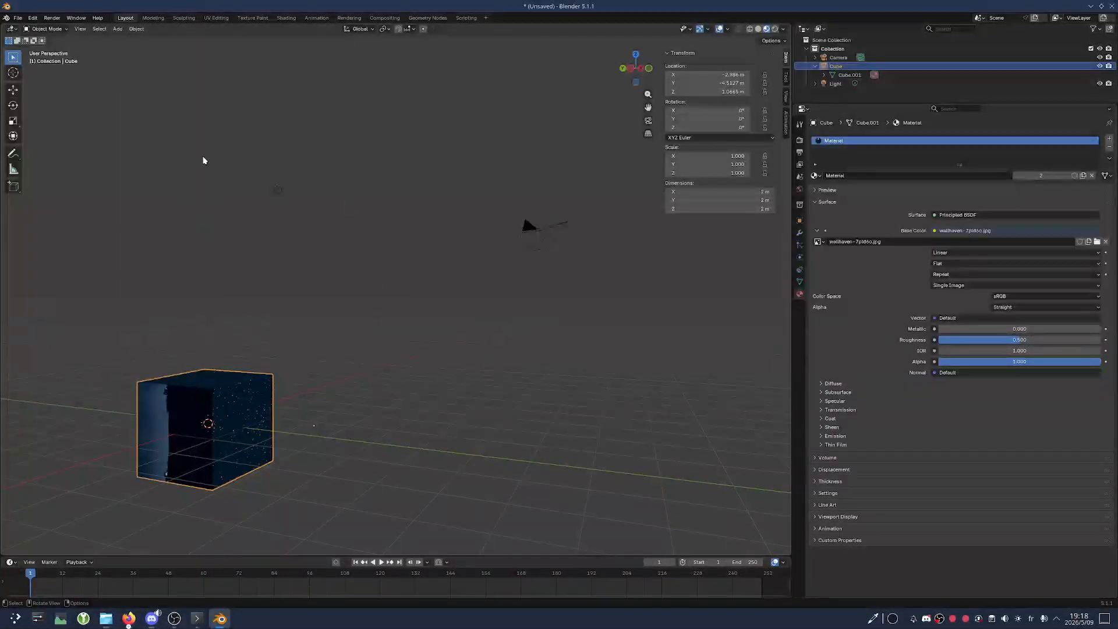
pyautogui.click(137, 29)
pyautogui.moveTo(153, 47)
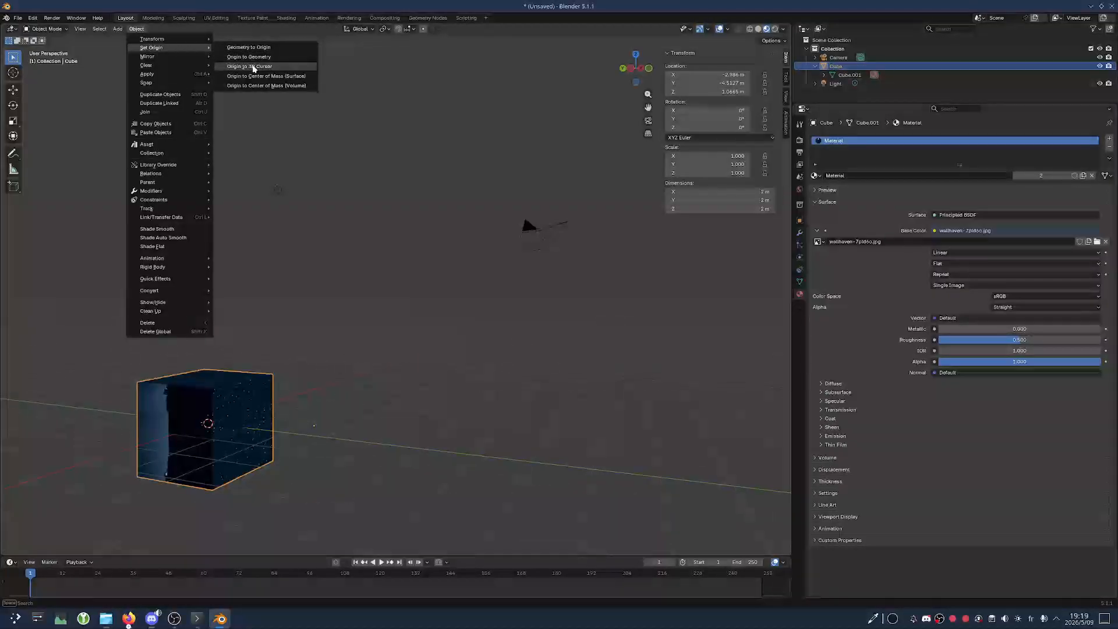
pyautogui.click(253, 68)
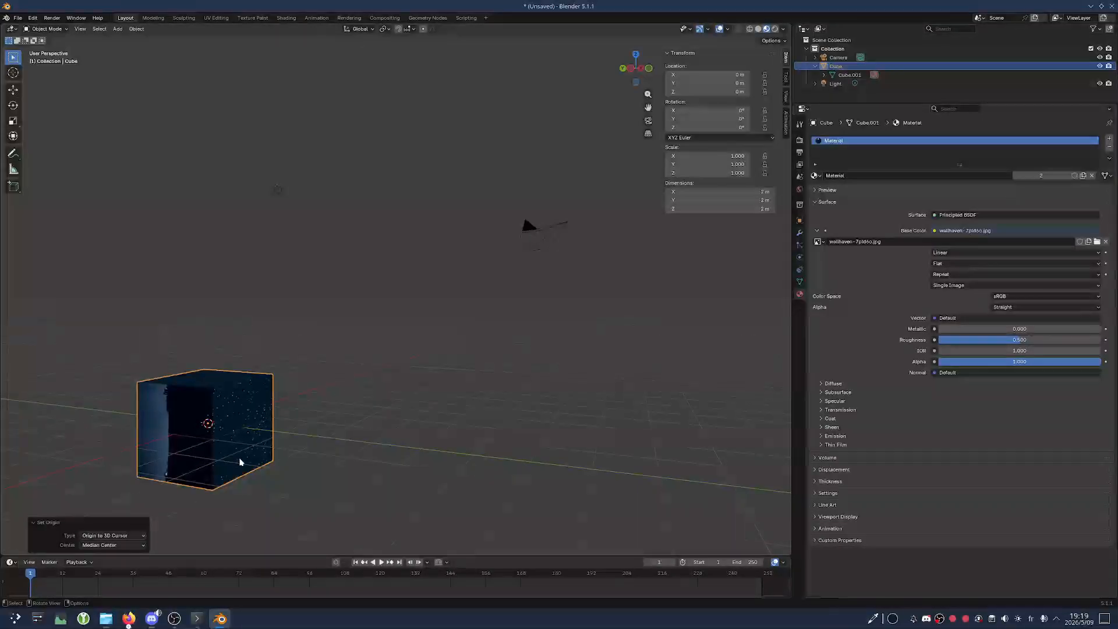
# Rotate the cube freely around its recentred origin and undo the rotation
pyautogui.moveTo(212, 441); pyautogui.dragTo(279, 442, button='middle')
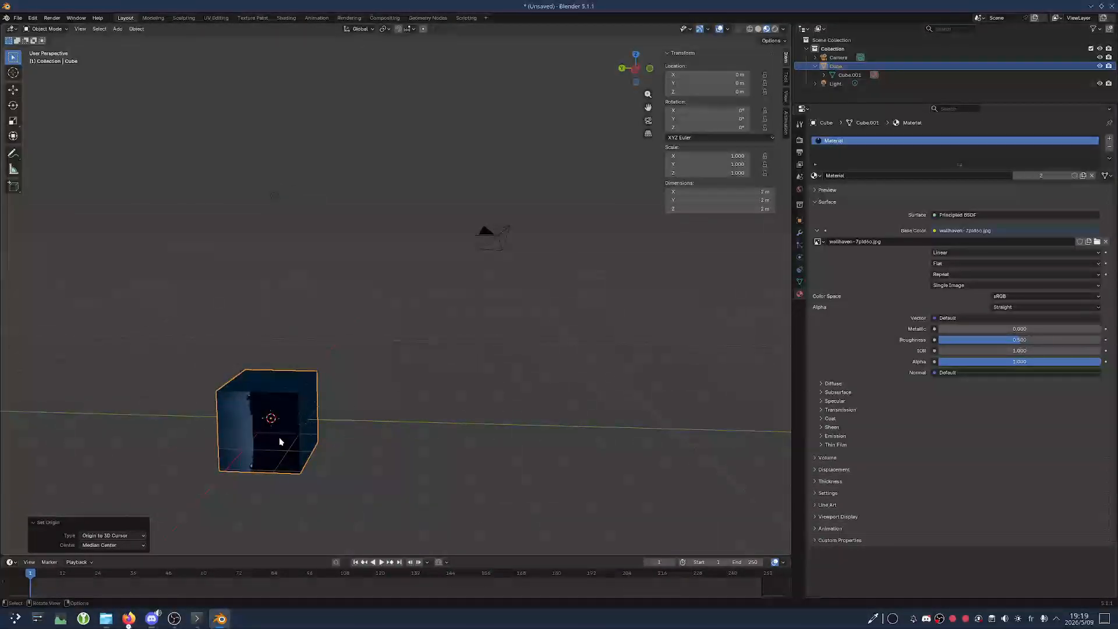
pyautogui.press('r')
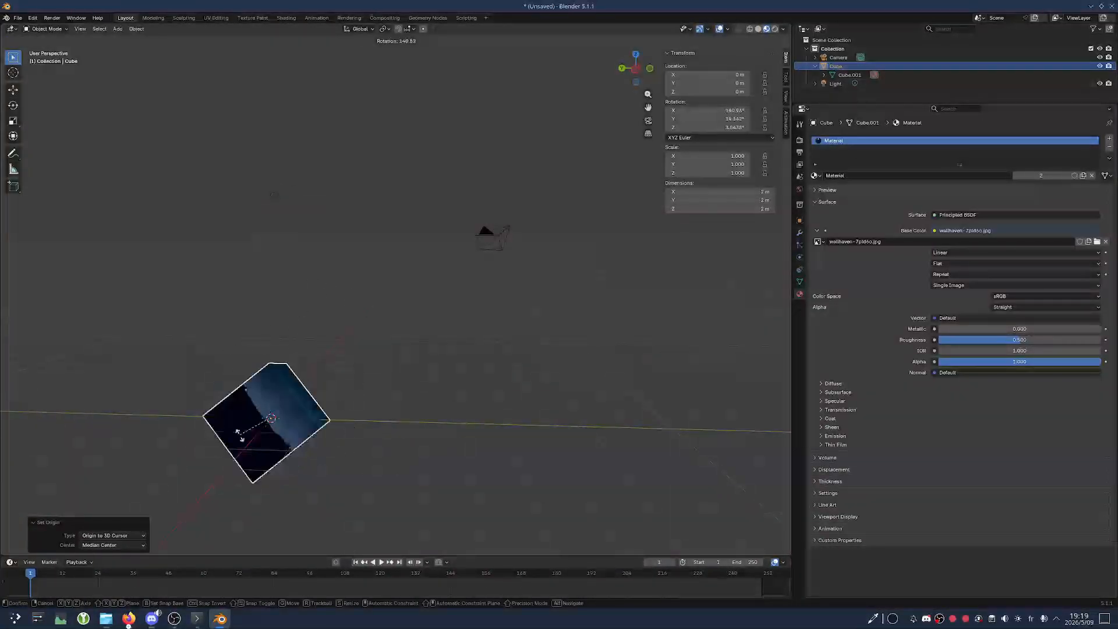
pyautogui.click(321, 348)
pyautogui.hotkey('ctrl', 'z')
pyautogui.moveTo(320, 348); pyautogui.dragTo(442, 385, button='middle')
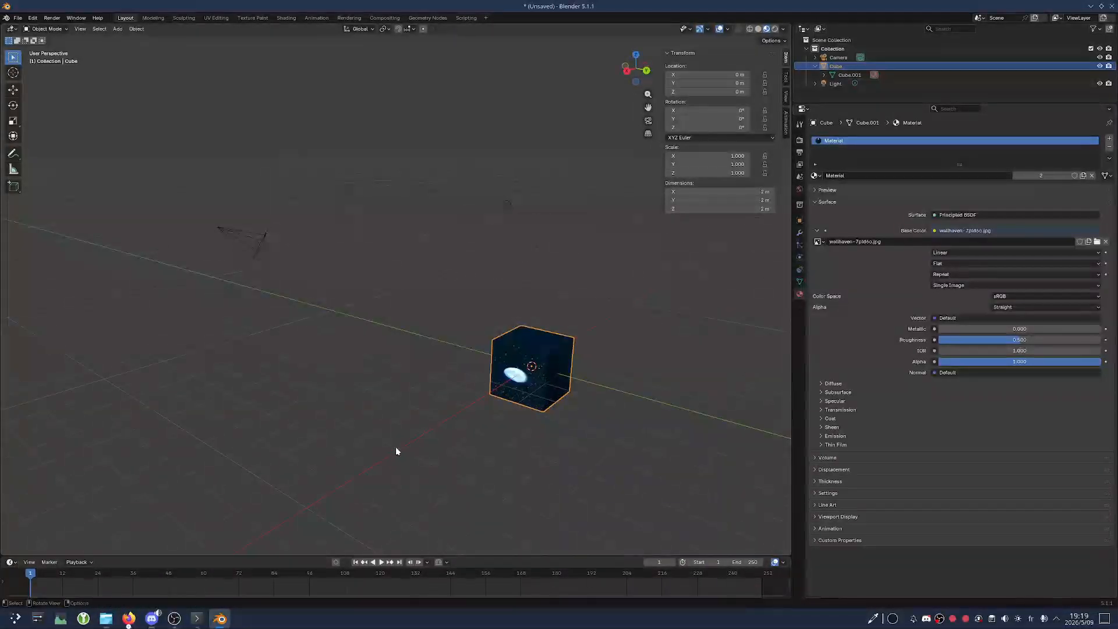
# Switch to the Firefox presentation to review the slide on the basics, and return to Blender
pyautogui.click(129, 617)
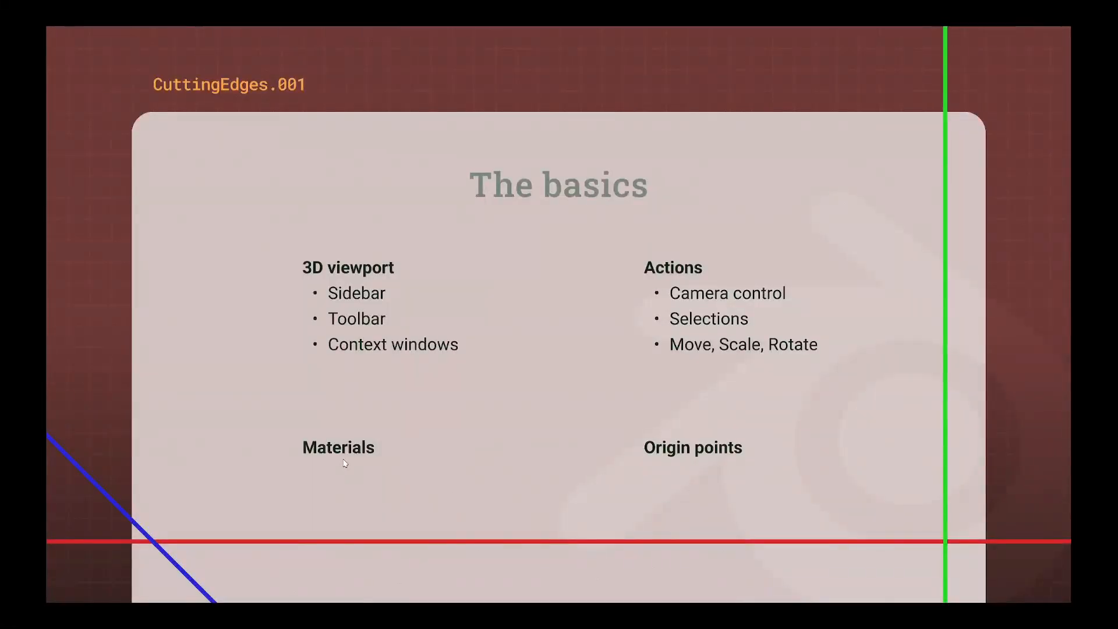
pyautogui.press('super')
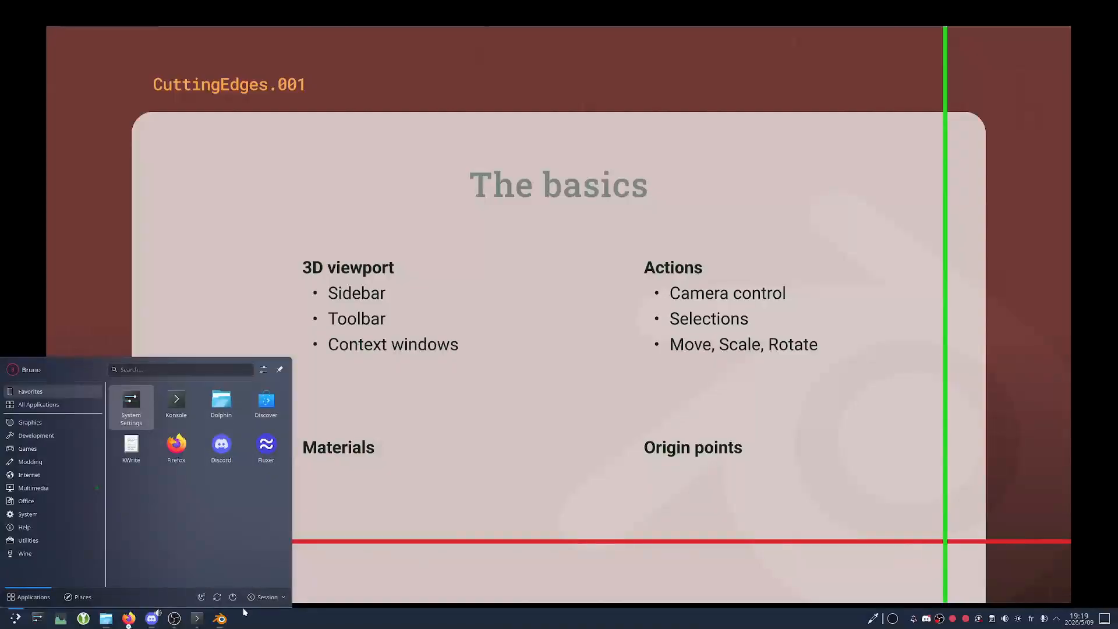
pyautogui.click(220, 617)
# Move the cube freely to two positions away from the world origin, and clear its location
pyautogui.moveTo(492, 440); pyautogui.dragTo(455, 346, button='middle')
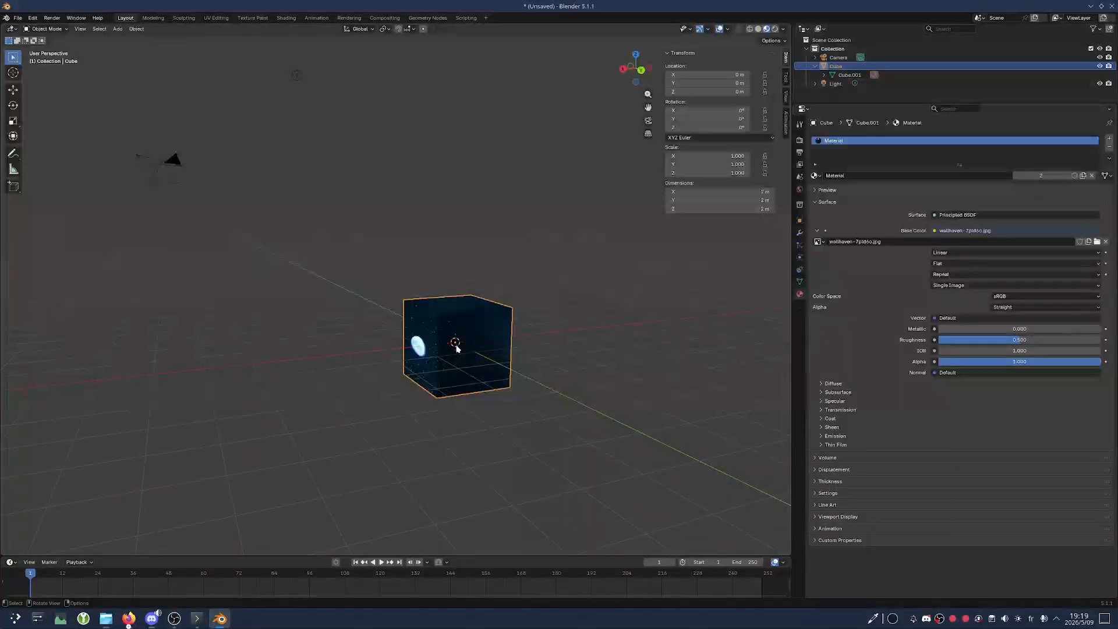
pyautogui.moveTo(474, 277); pyautogui.dragTo(435, 303, button='middle')
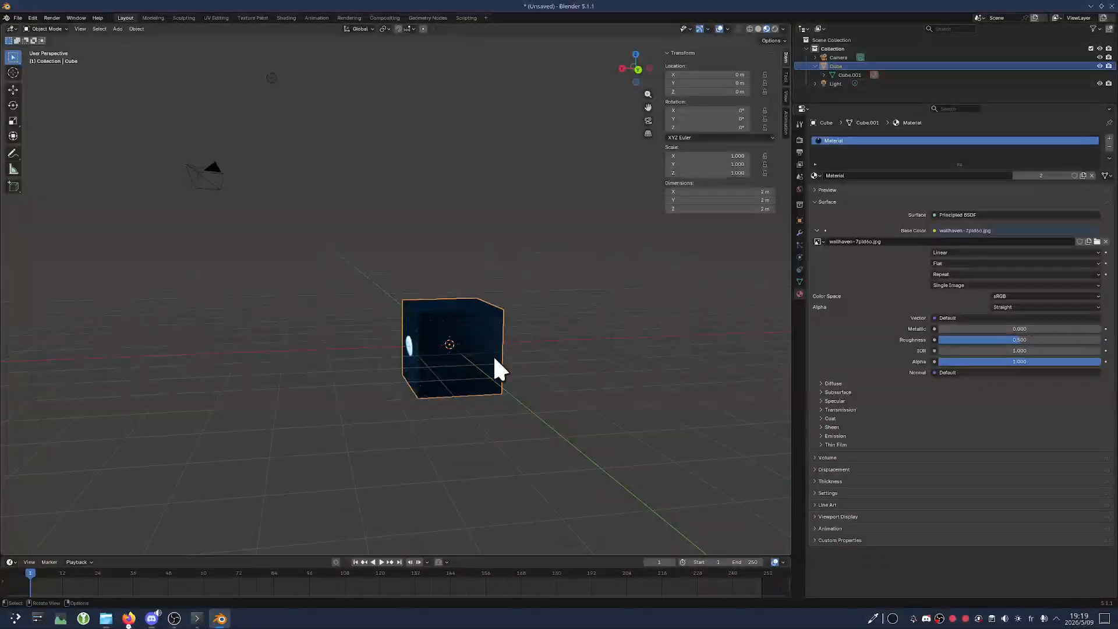
pyautogui.moveTo(465, 368)
pyautogui.mouseDown(button='middle')
pyautogui.moveTo(434, 350)
pyautogui.moveTo(481, 365)
pyautogui.moveTo(462, 367)
pyautogui.mouseUp(button='middle')
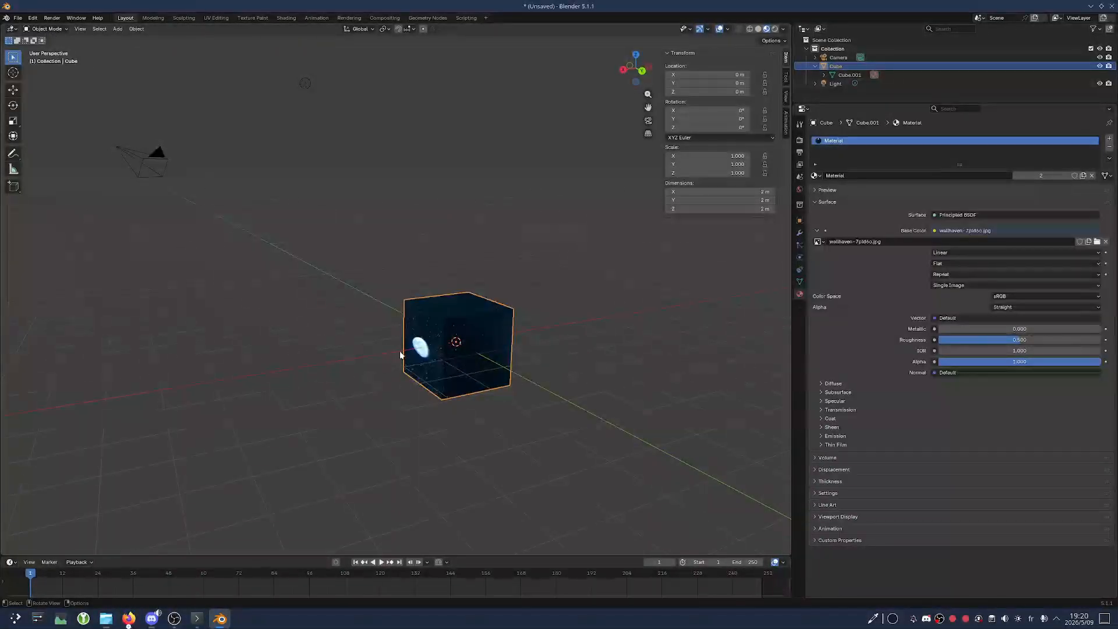
pyautogui.press('g')
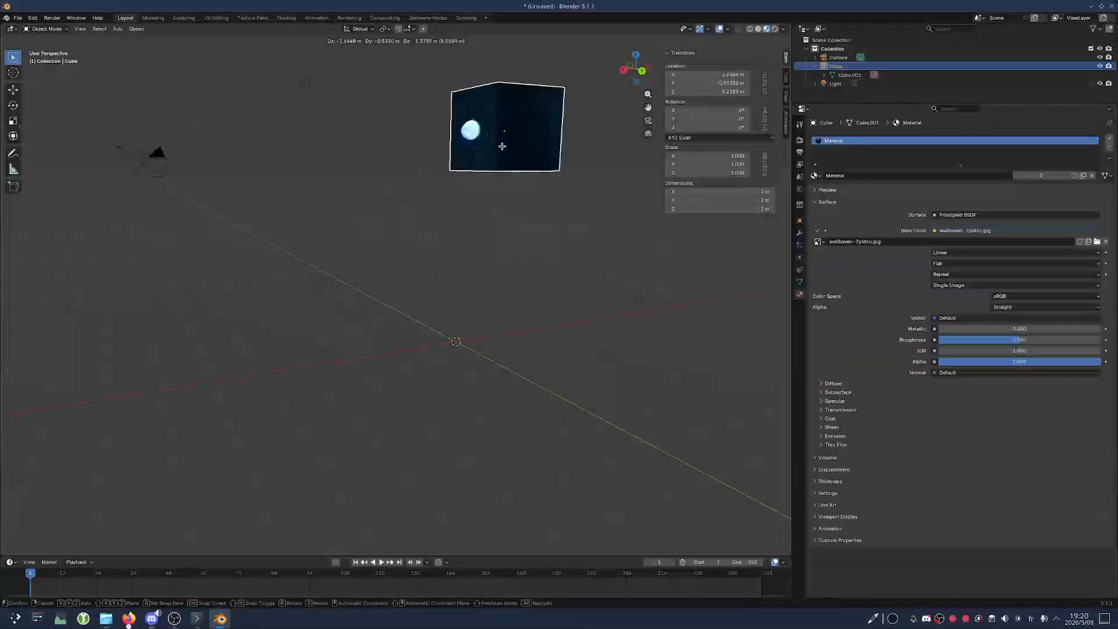
pyautogui.click(140, 291)
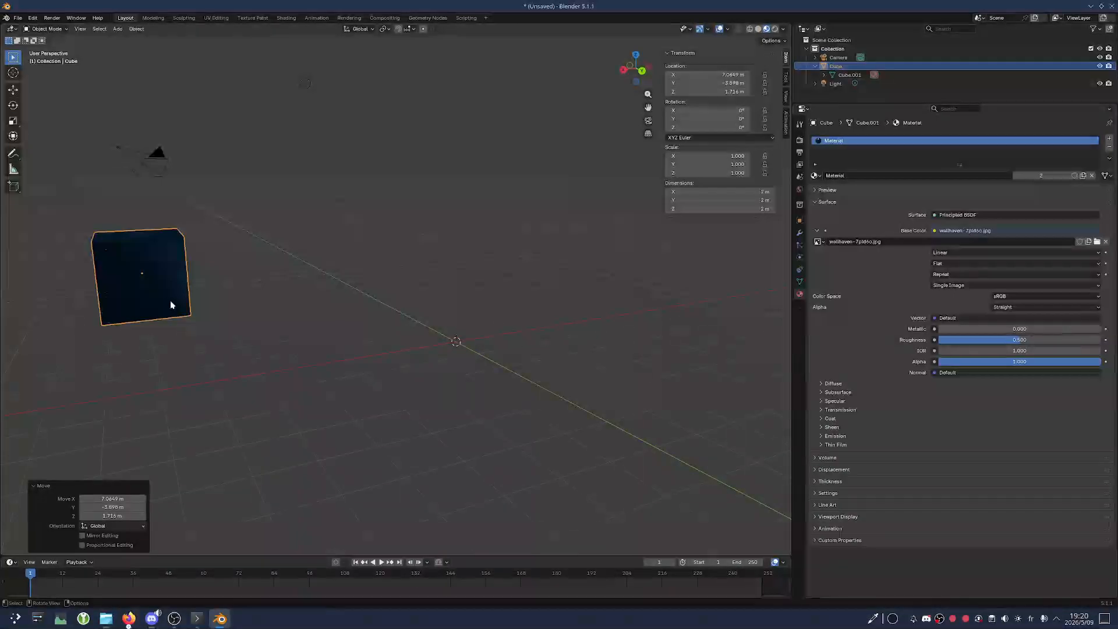
pyautogui.press('g')
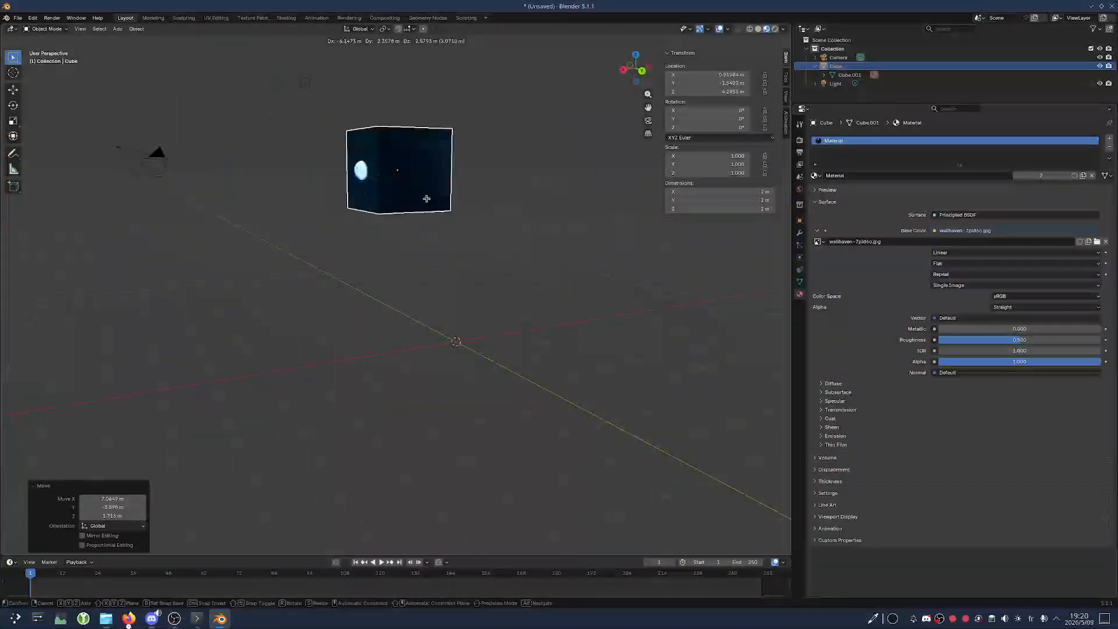
pyautogui.click(493, 213)
pyautogui.scroll(-4, 452, 226)
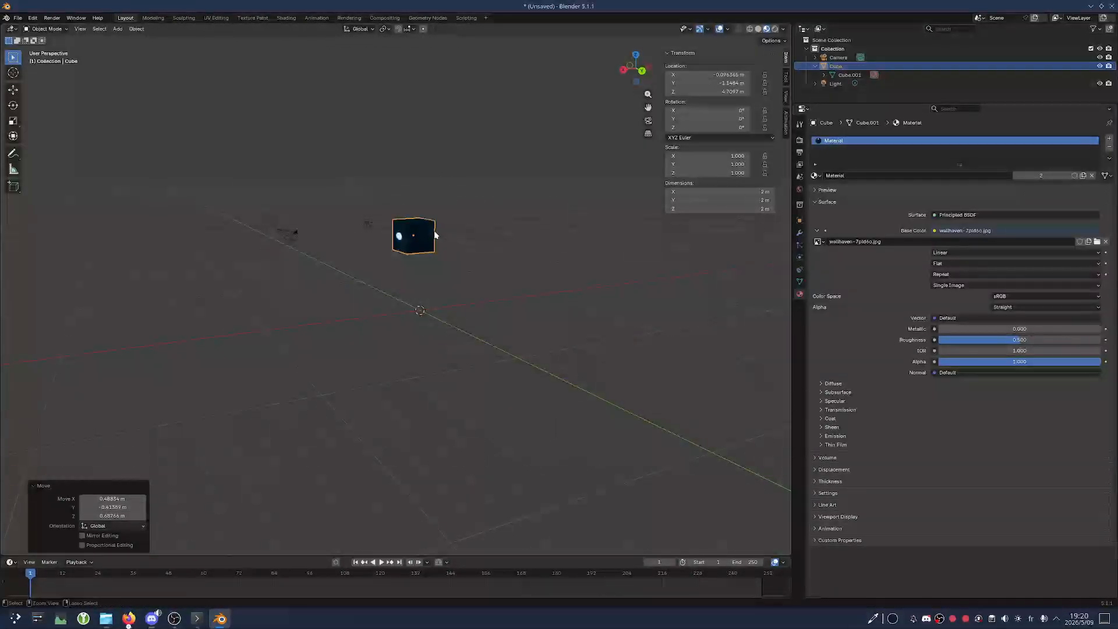
pyautogui.click(437, 235)
pyautogui.hotkey('alt', 'g')
pyautogui.scroll(4, 414, 270)
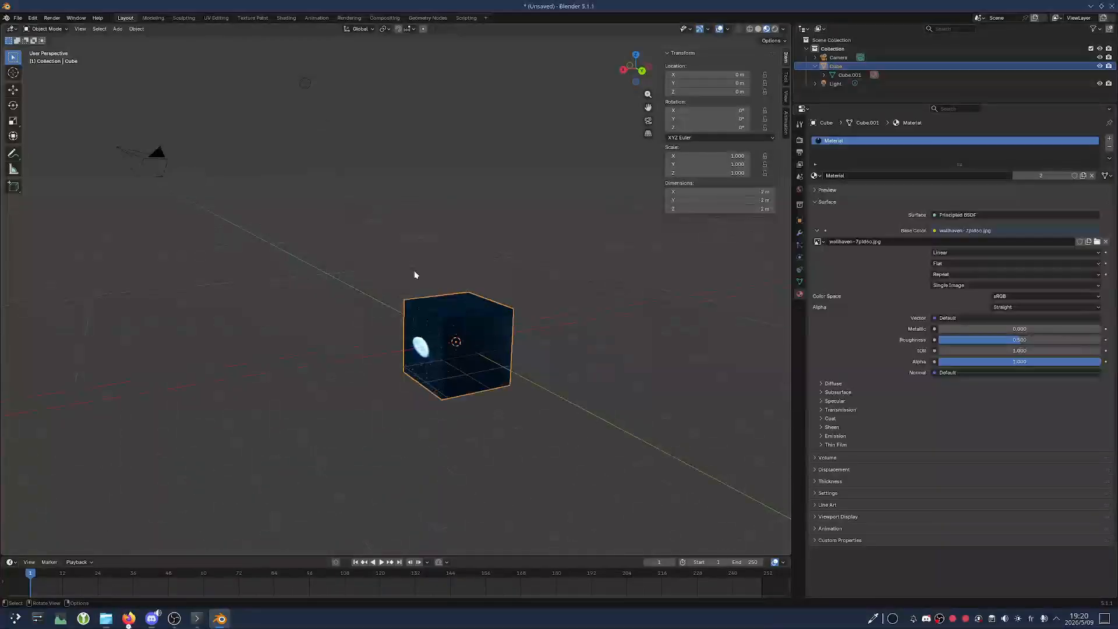
# Switch the cube from Object Mode to Edit Mode
pyautogui.click(46, 29)
pyautogui.click(46, 49)
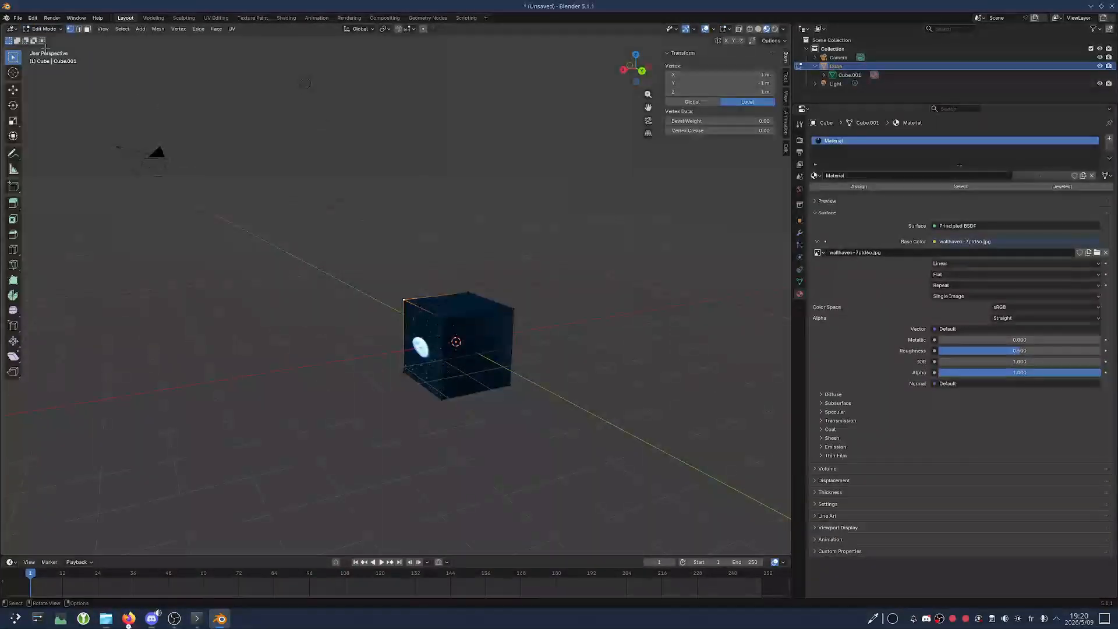
# Select the cube's entire mesh, move it about 10.9 m in X, -7.4 m in Y and 8.2 m in Z, and return to Object Mode
pyautogui.press('a')
pyautogui.press('g')
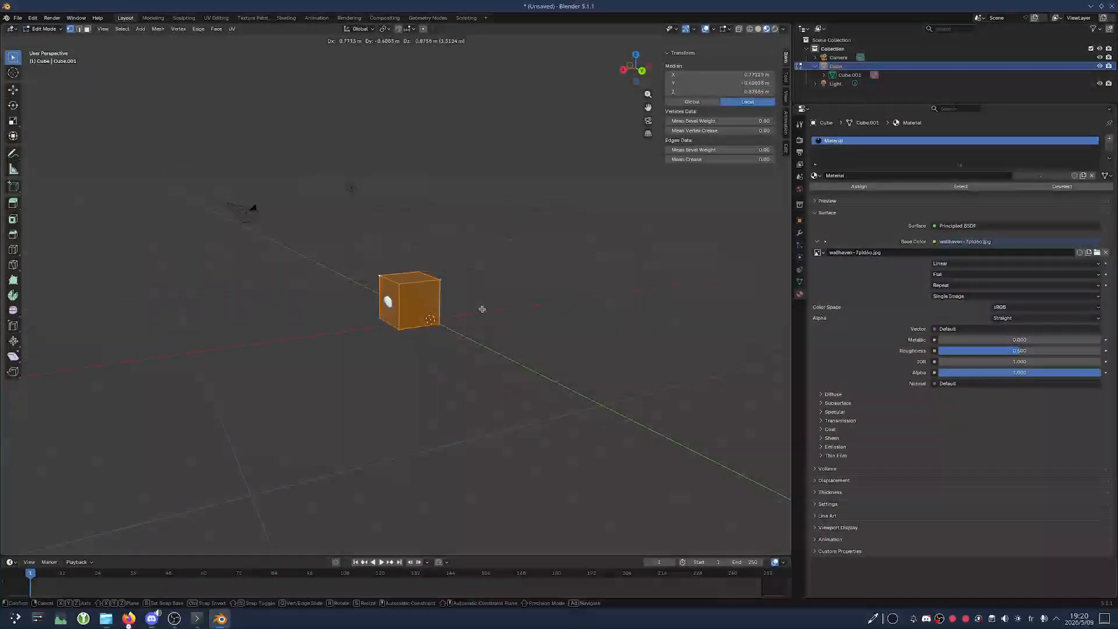
pyautogui.click(212, 139)
pyautogui.click(46, 29)
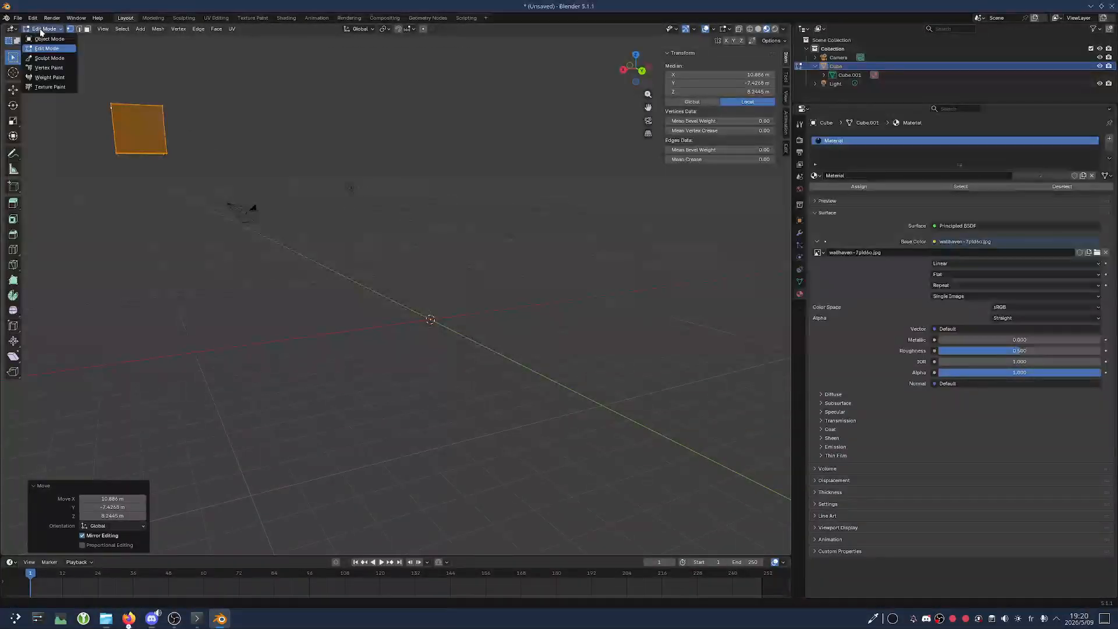
pyautogui.click(42, 39)
pyautogui.click(426, 317)
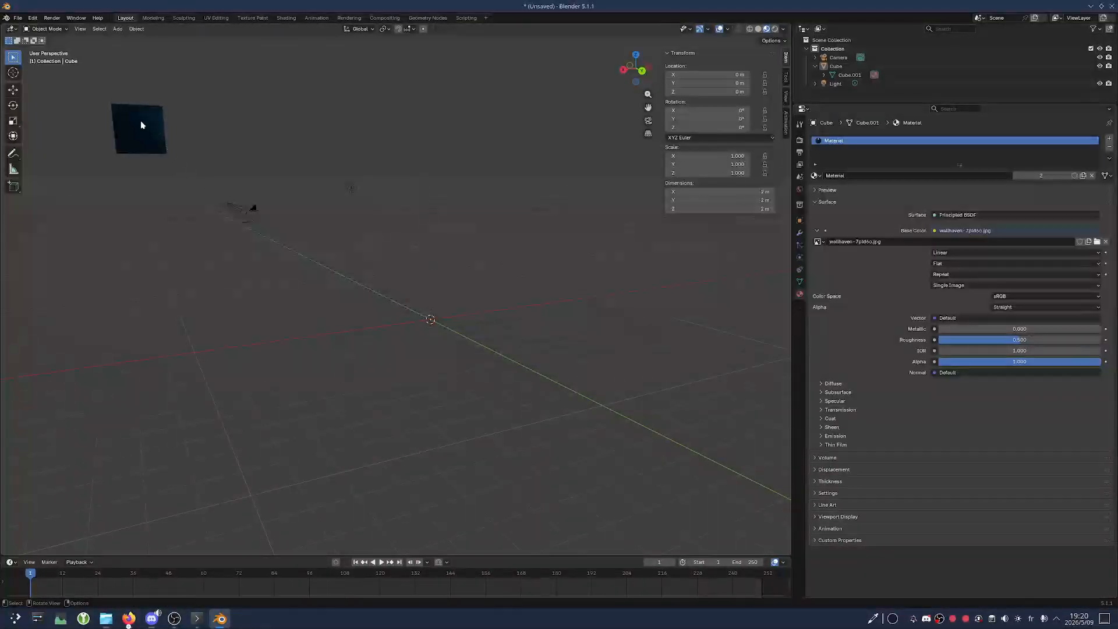
pyautogui.moveTo(178, 163); pyautogui.dragTo(327, 148, button='middle')
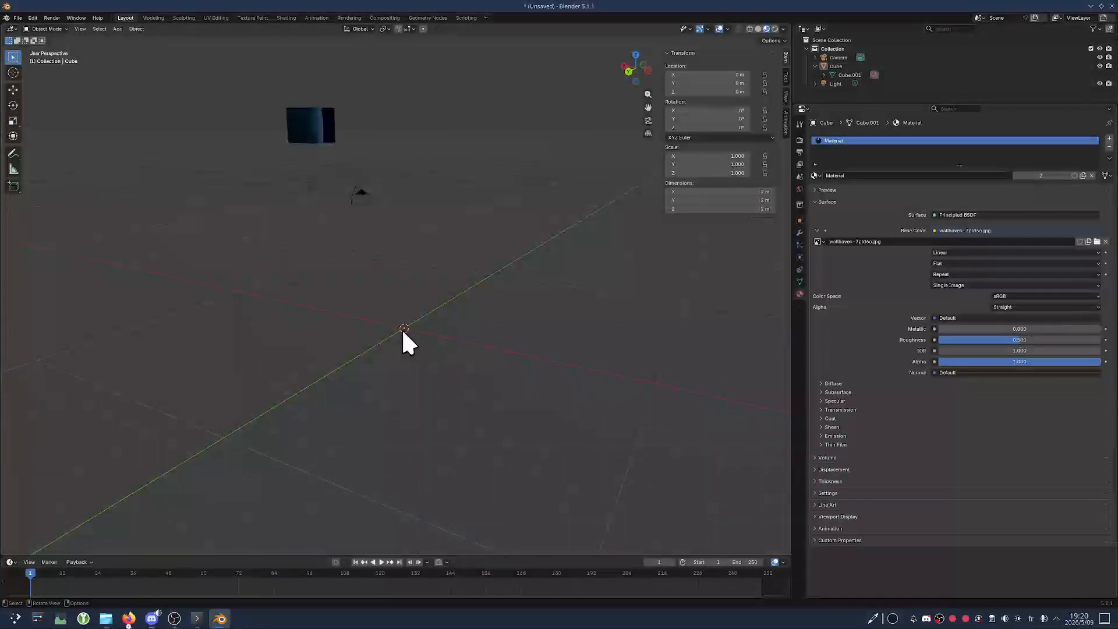
# Move the cube freely and undo the move, and rotate it around its distant origin
pyautogui.click(307, 140)
pyautogui.press('g')
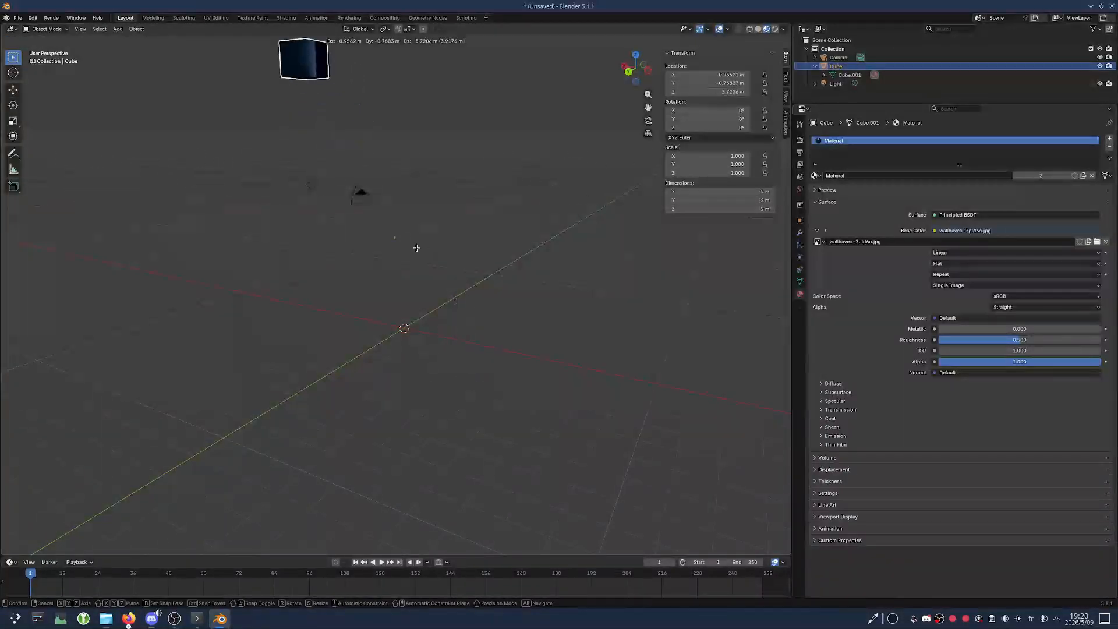
pyautogui.click(420, 369)
pyautogui.hotkey('ctrl', 'z')
pyautogui.moveTo(422, 373); pyautogui.dragTo(387, 390, button='middle')
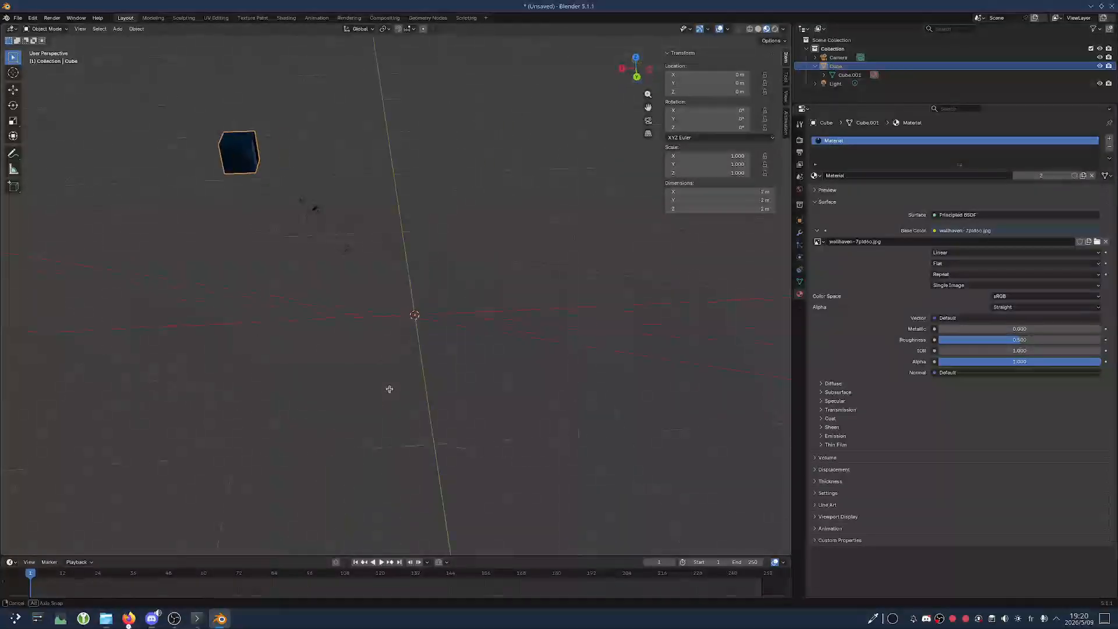
pyautogui.press('r')
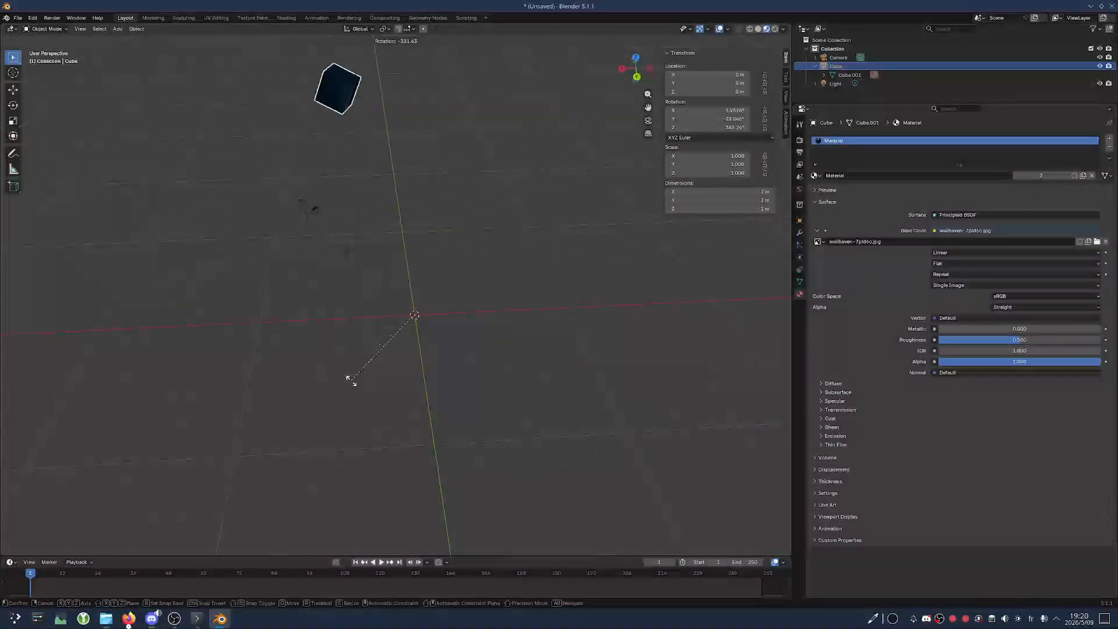
pyautogui.click(540, 344)
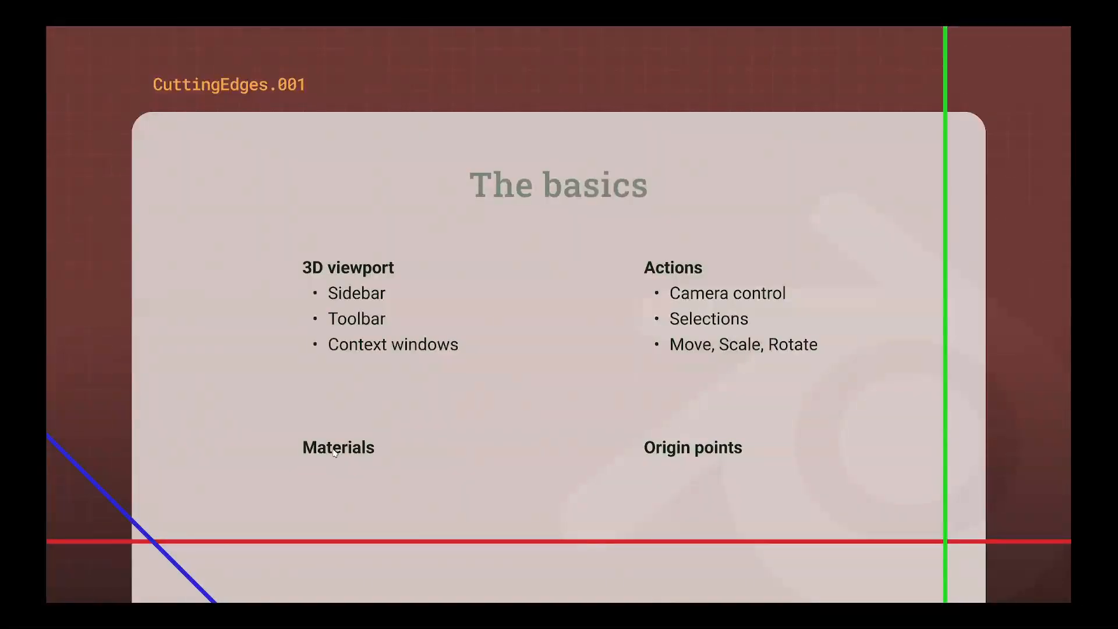
# Advance the presentation to the Recurring concepts slide, review it and switch back to Blender
pyautogui.press('Right')
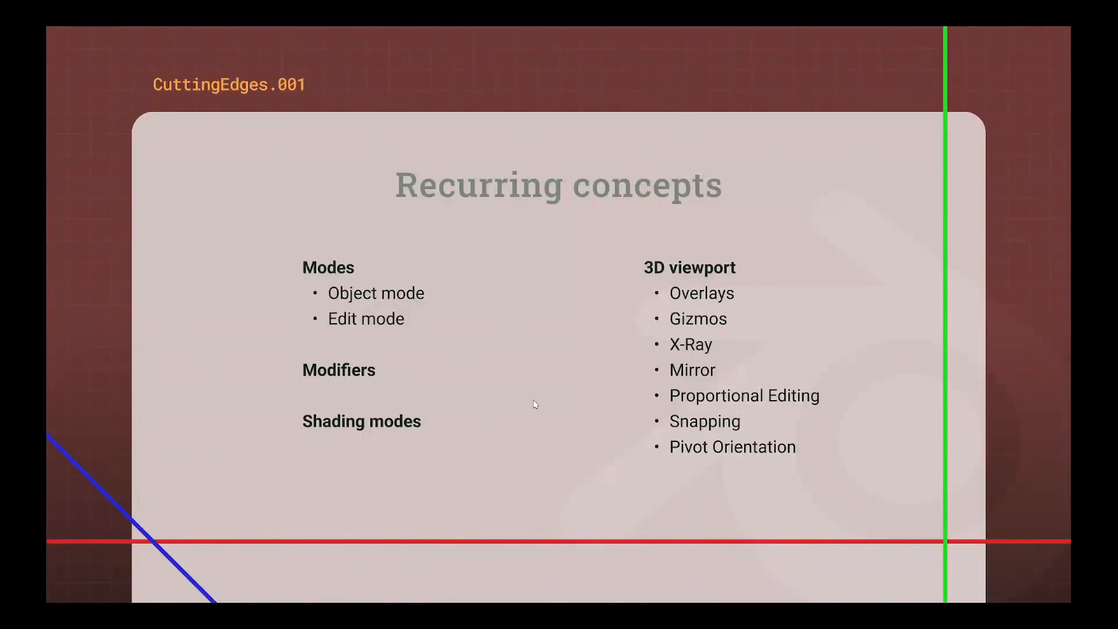
pyautogui.press('super')
pyautogui.click(227, 617)
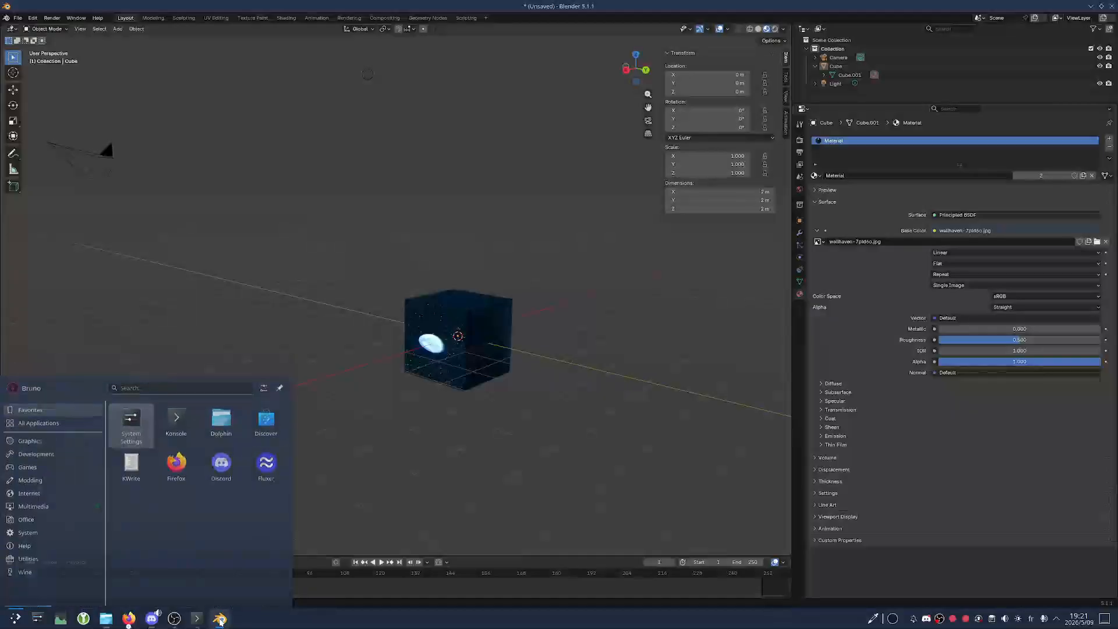
# Check the available interaction modes, keep Object Mode and examine the cube and scene from several sides
pyautogui.click(53, 32)
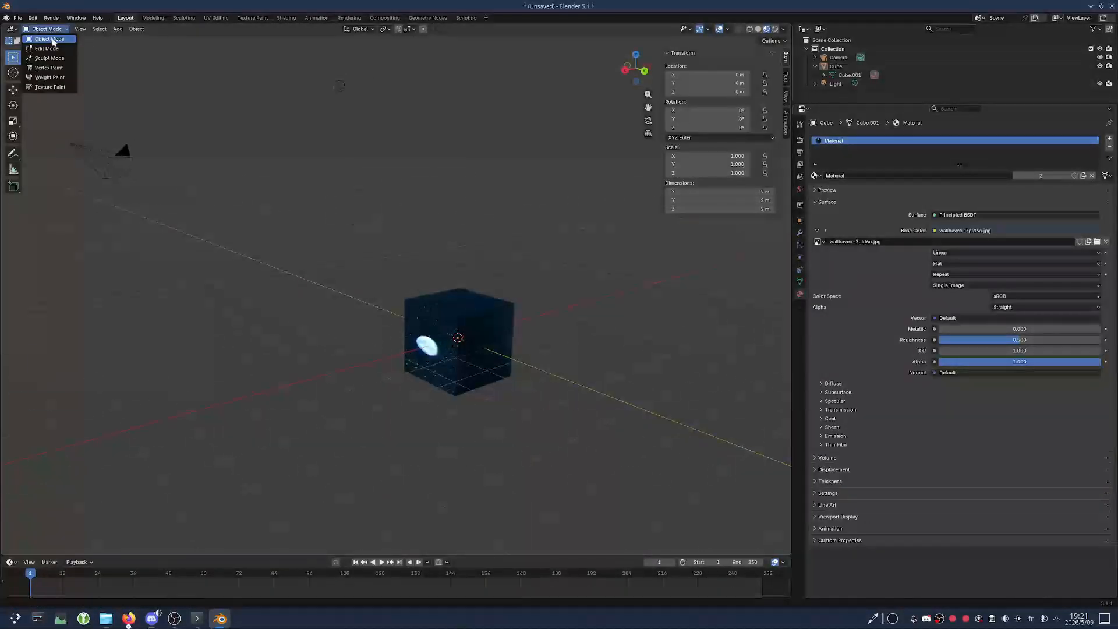
pyautogui.click(53, 38)
pyautogui.moveTo(556, 310); pyautogui.dragTo(581, 311, button='middle')
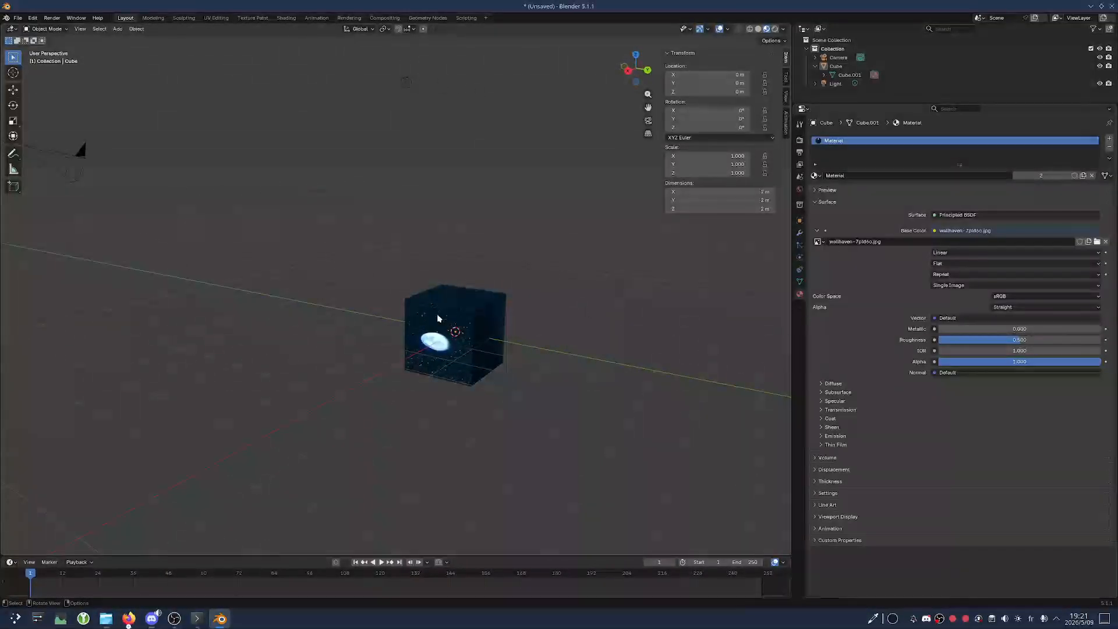
pyautogui.moveTo(453, 314); pyautogui.dragTo(556, 305, button='middle')
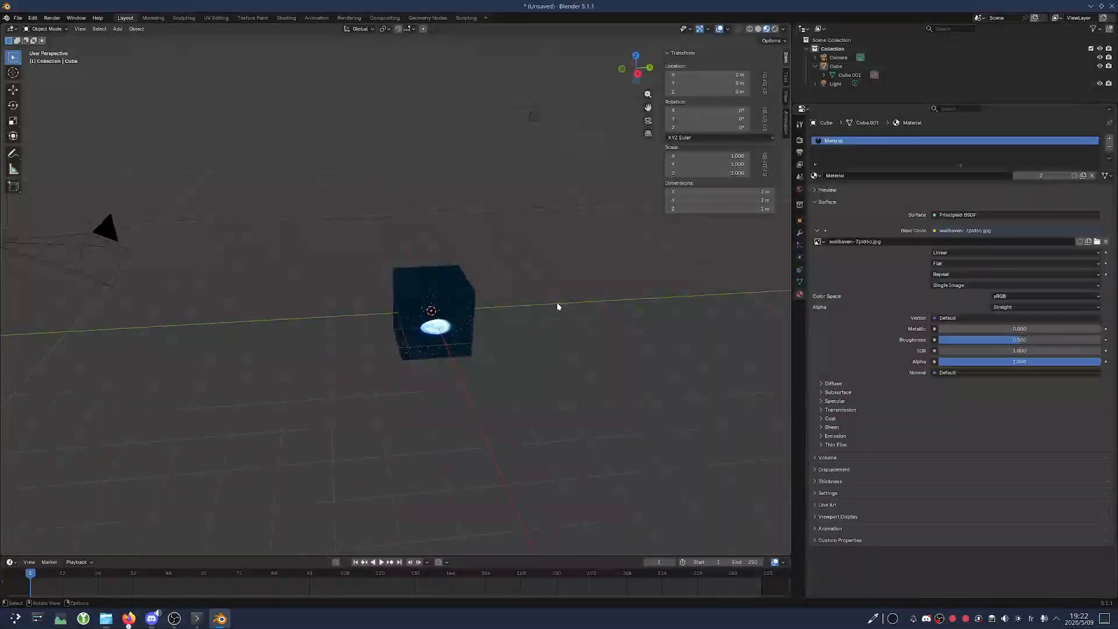
pyautogui.scroll(-3, 429, 292)
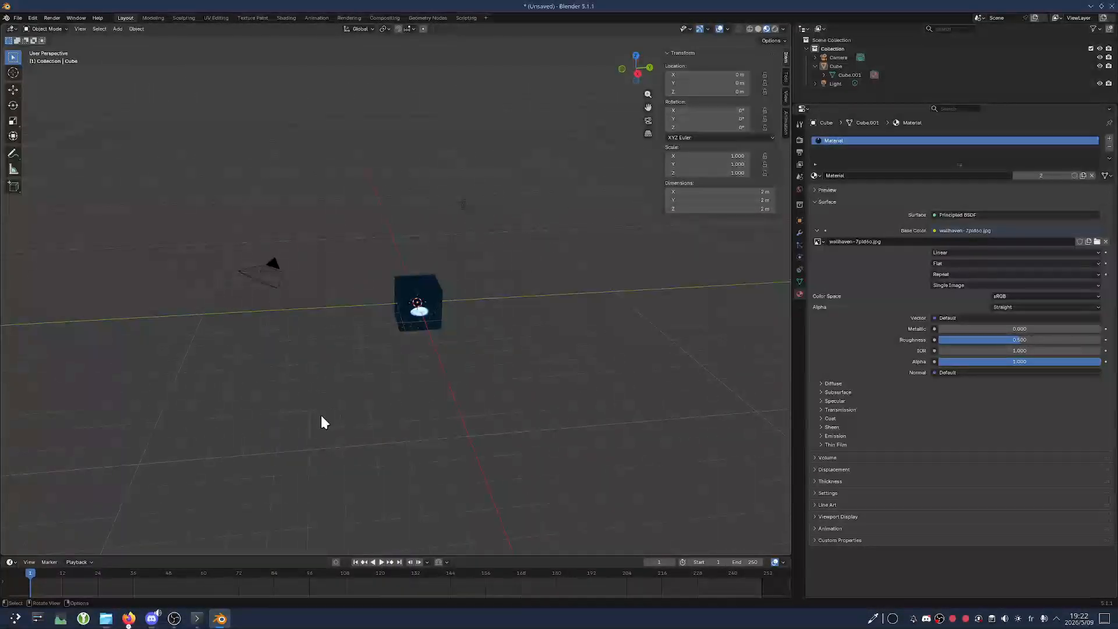
pyautogui.moveTo(409, 410); pyautogui.dragTo(413, 298, button='middle')
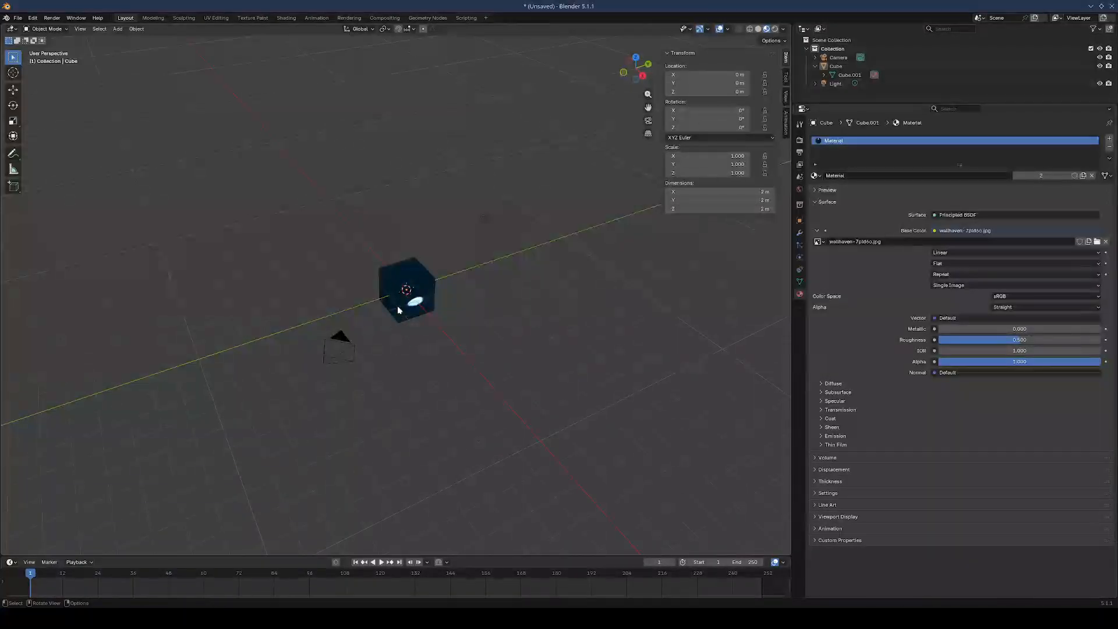
pyautogui.moveTo(392, 308); pyautogui.dragTo(541, 277, button='middle')
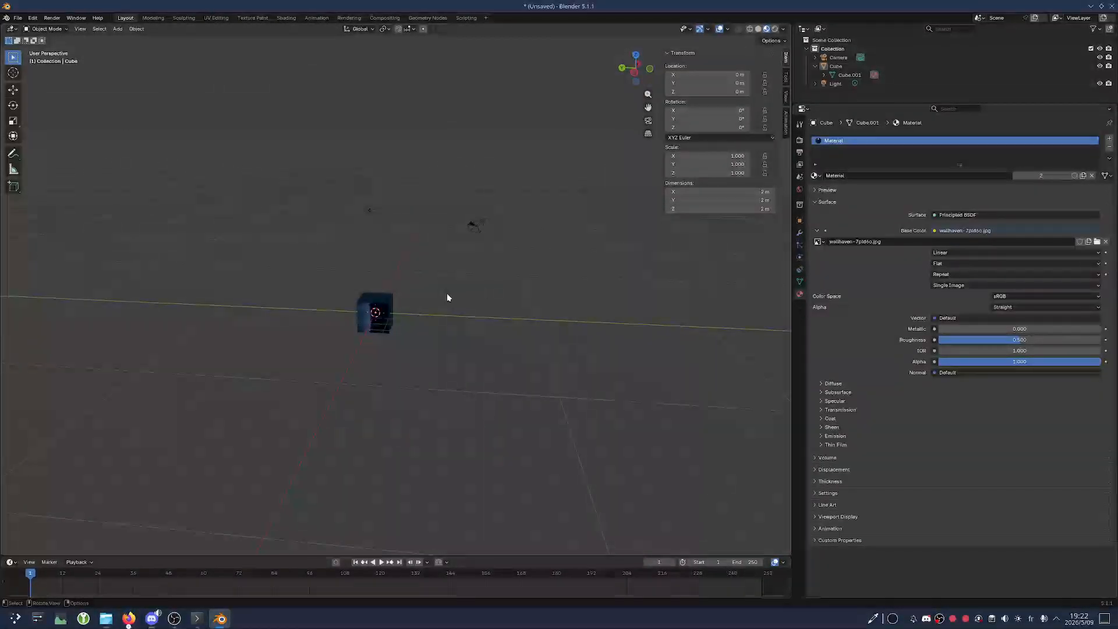
pyautogui.moveTo(448, 297); pyautogui.dragTo(399, 316, button='middle')
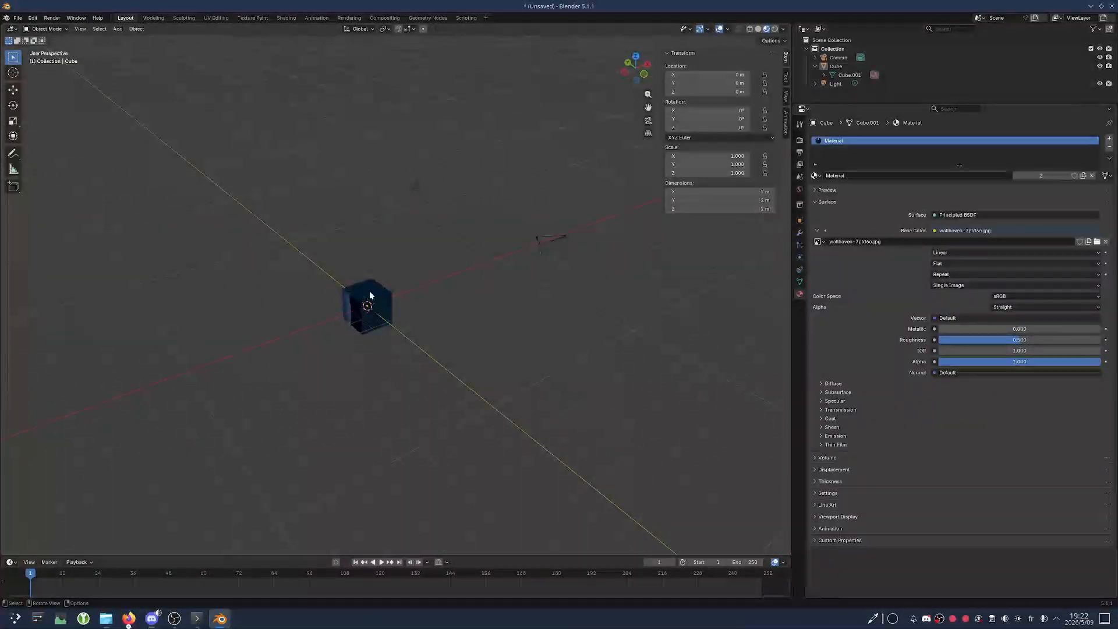
# Move the cube freely away from the world origin, undo it, and cancel a second free move
pyautogui.click(382, 320)
pyautogui.press('g')
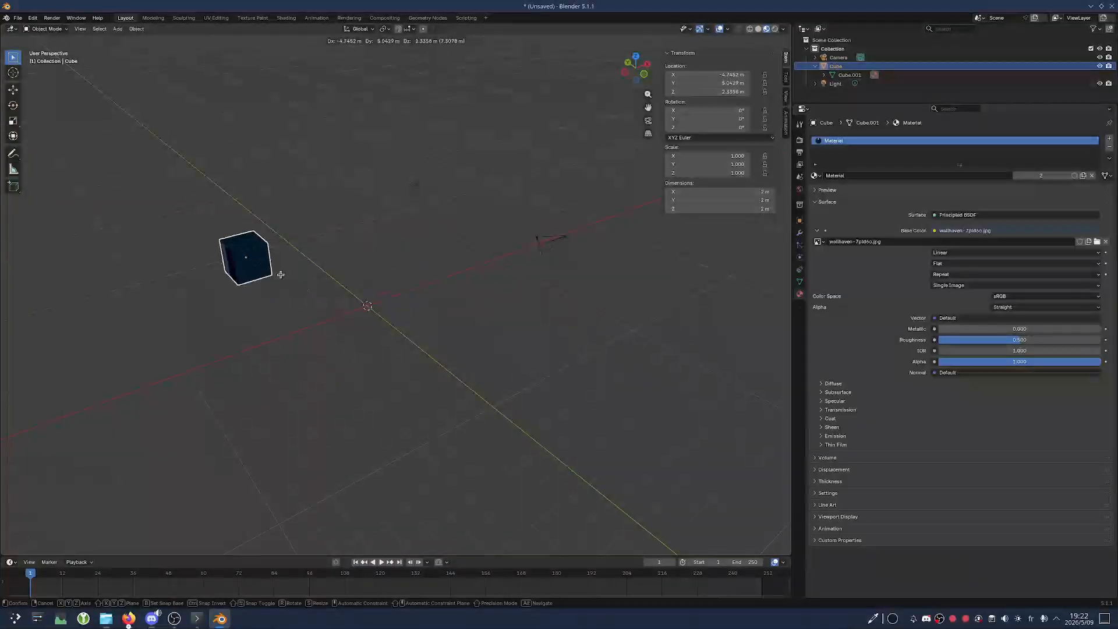
pyautogui.click(419, 312)
pyautogui.hotkey('ctrl', 'z')
pyautogui.scroll(-3, 421, 312)
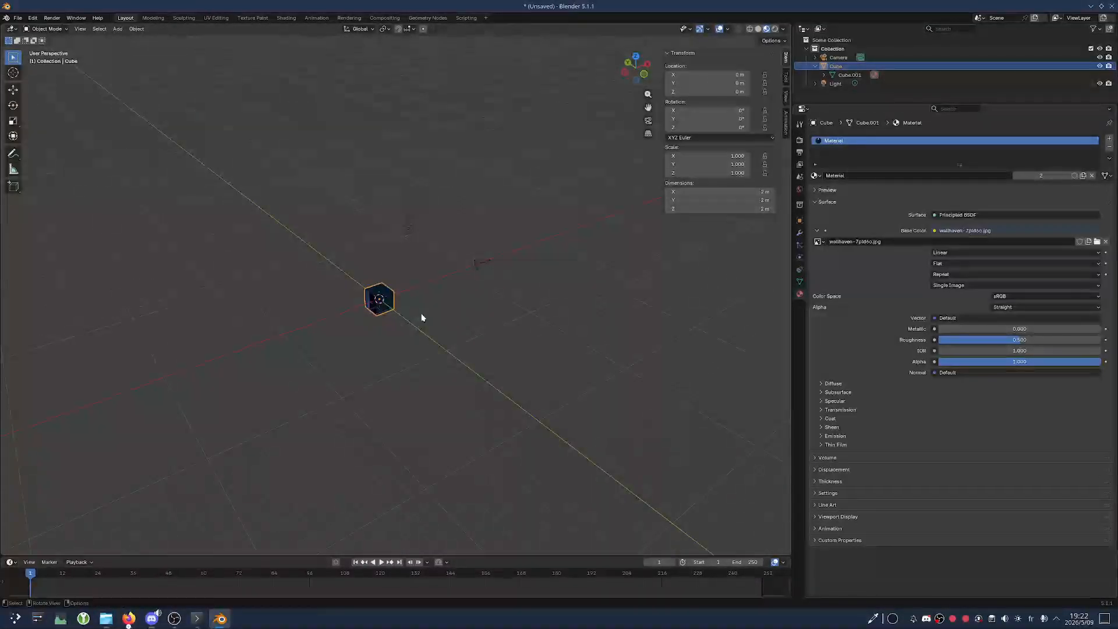
pyautogui.moveTo(422, 316); pyautogui.dragTo(410, 344, button='middle')
pyautogui.press('g')
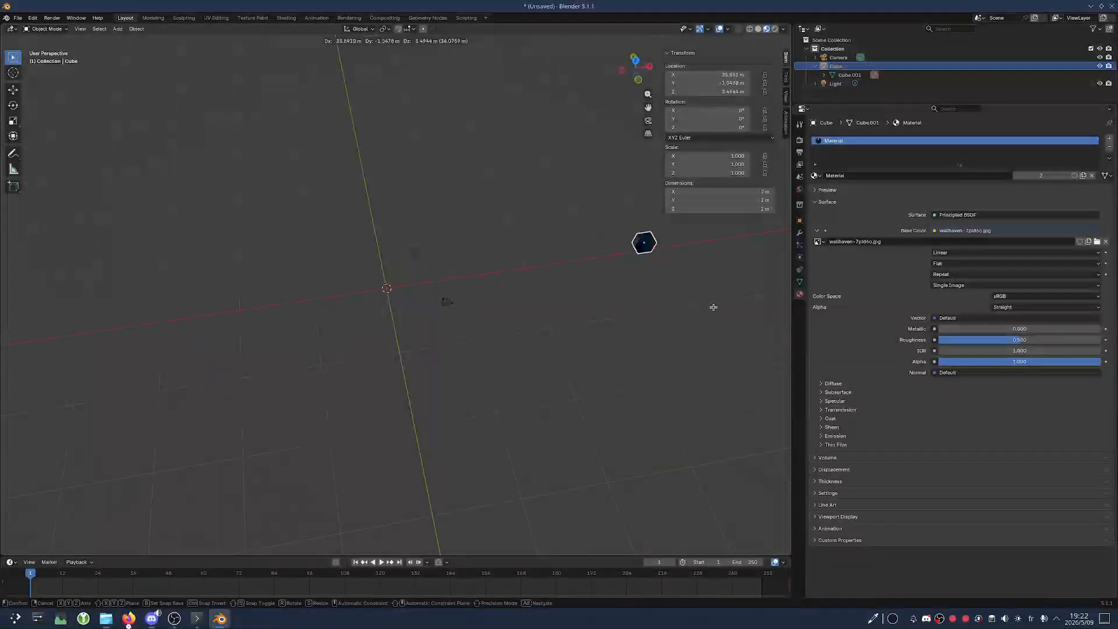
pyautogui.rightClick(596, 324)
# Examine the selected cube at the world origin from several angles and distances
pyautogui.scroll(4, 454, 350)
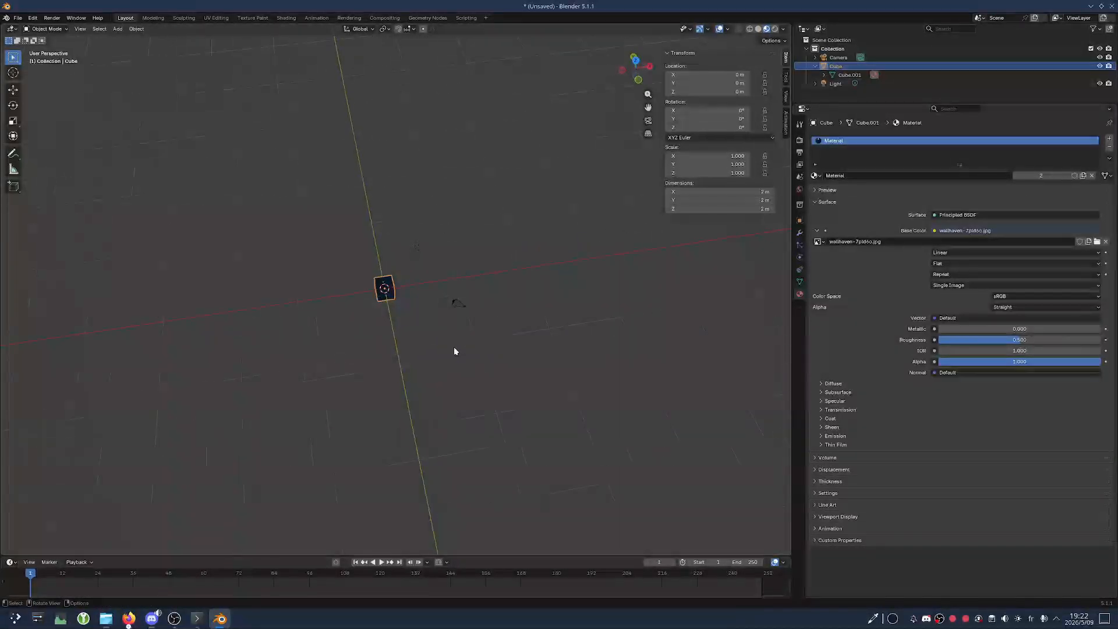
pyautogui.moveTo(399, 329)
pyautogui.mouseDown(button='middle')
pyautogui.moveTo(444, 295)
pyautogui.moveTo(410, 339)
pyautogui.mouseUp(button='middle')
pyautogui.scroll(2, 438, 296)
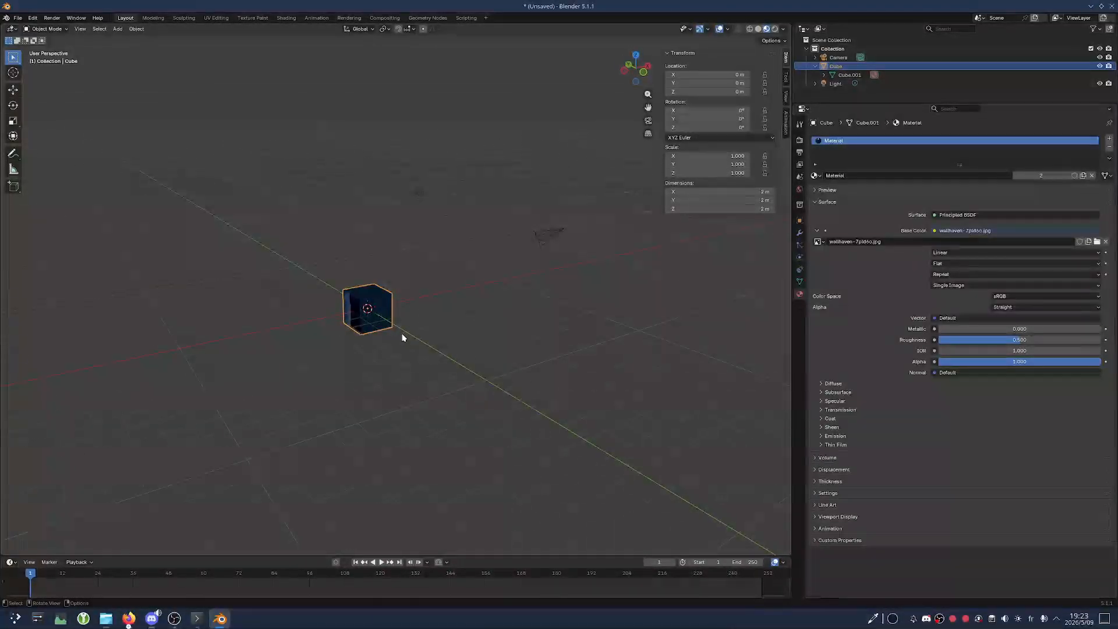
pyautogui.moveTo(402, 337); pyautogui.dragTo(201, 133, button='middle')
pyautogui.scroll(2, 292, 292)
pyautogui.moveTo(292, 293); pyautogui.dragTo(277, 296, button='middle')
pyautogui.scroll(2, 277, 296)
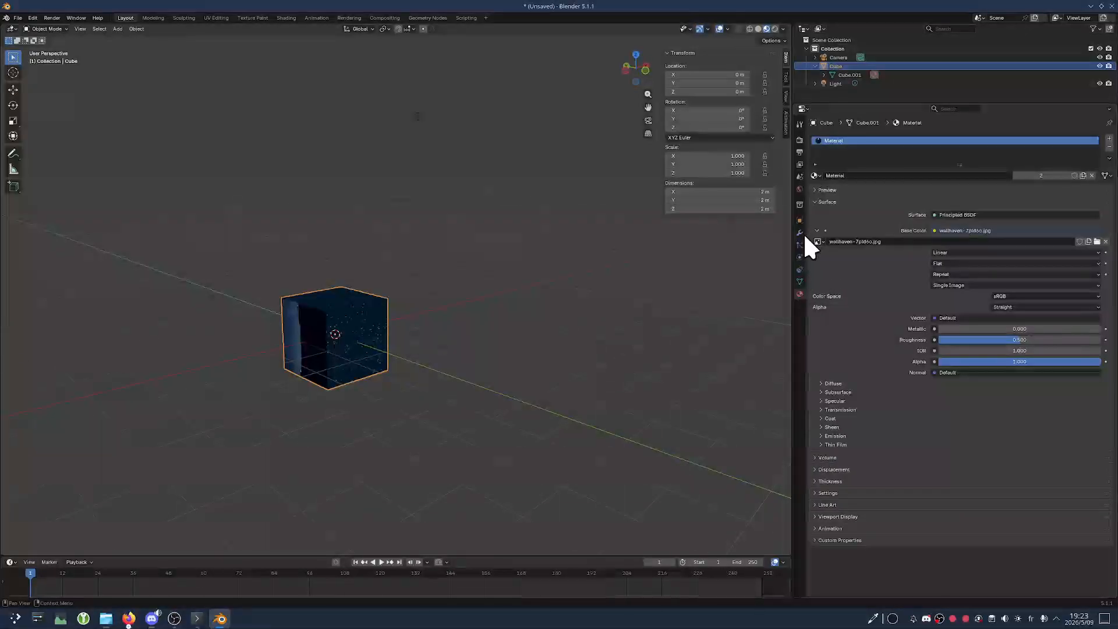
pyautogui.scroll(-3, 469, 312)
pyautogui.moveTo(470, 312); pyautogui.dragTo(455, 293, button='middle')
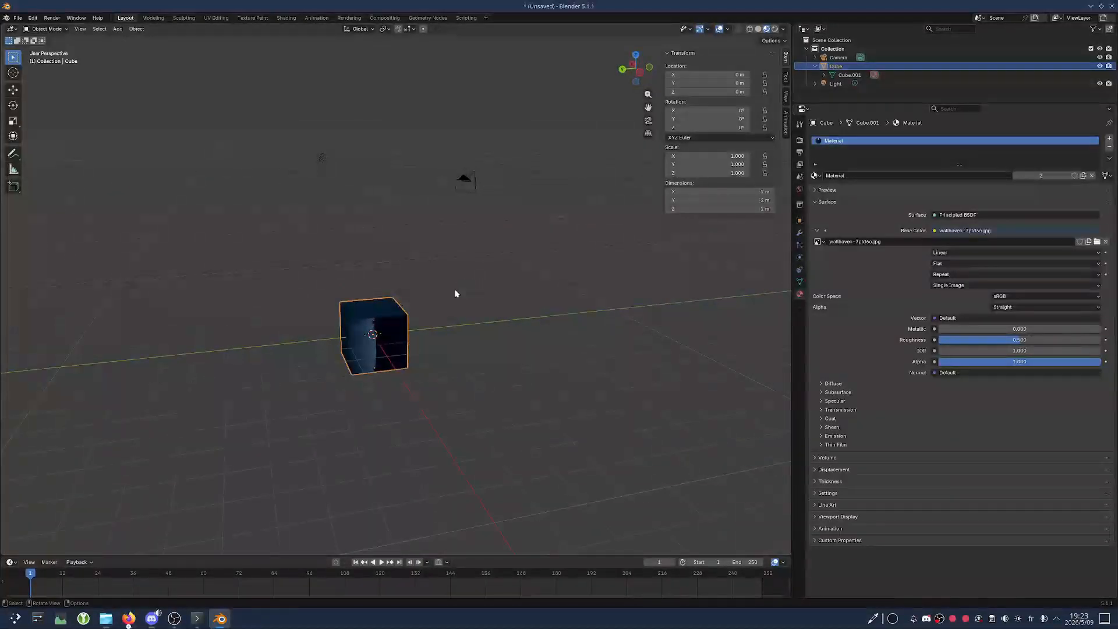
# Switch the cube to Edit Mode and set the viewport shading to Solid
pyautogui.click(49, 28)
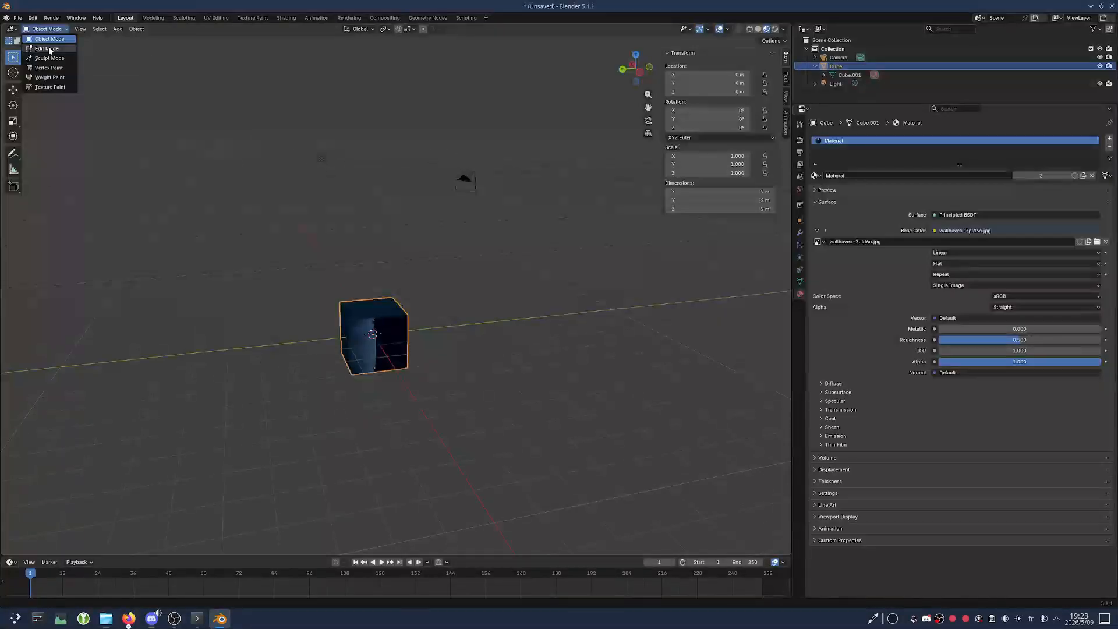
pyautogui.click(50, 49)
pyautogui.moveTo(425, 349); pyautogui.dragTo(444, 357, button='middle')
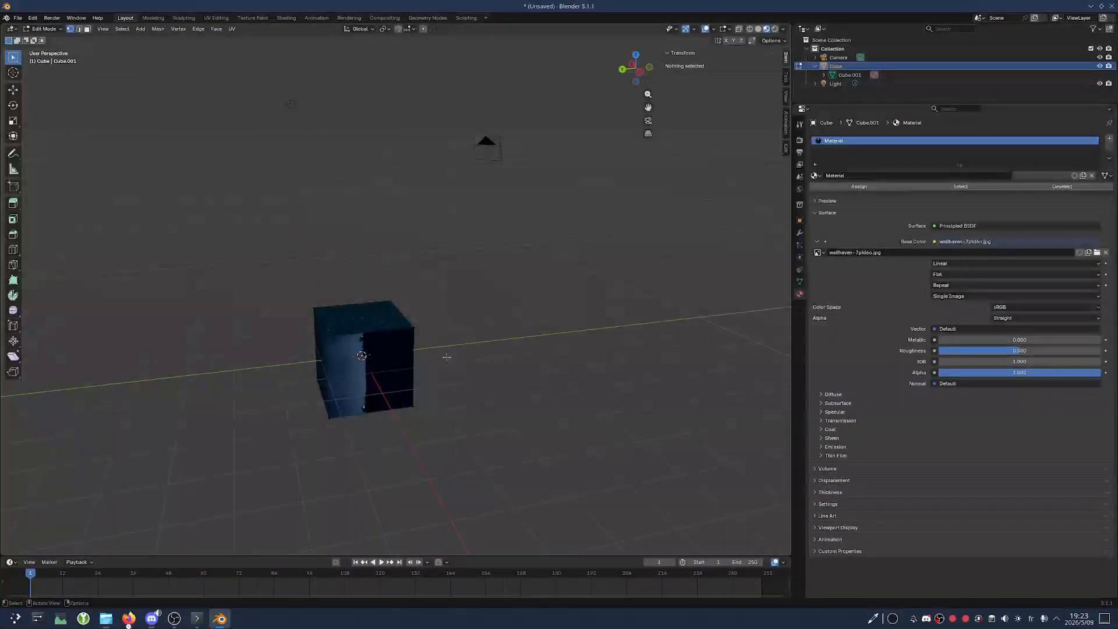
pyautogui.click(759, 31)
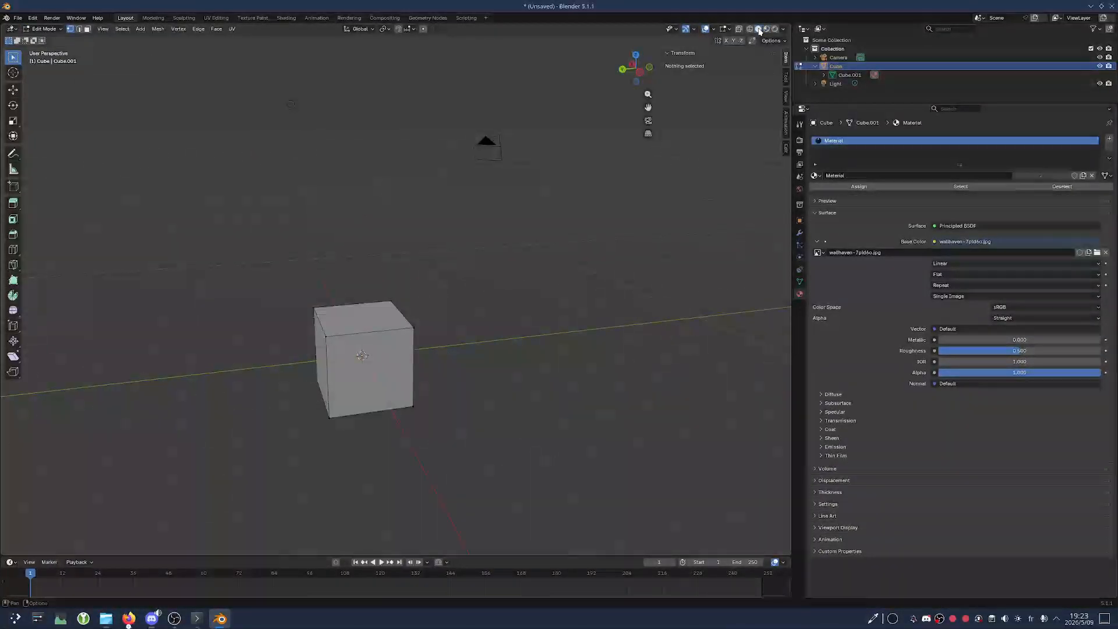
# Select the corner vertices of the cube's top face one after another
pyautogui.moveTo(470, 263); pyautogui.dragTo(367, 298, button='middle')
pyautogui.scroll(2, 517, 282)
pyautogui.scroll(-3, 443, 283)
pyautogui.scroll(2, 443, 284)
pyautogui.scroll(-2, 432, 280)
pyautogui.scroll(1, 367, 298)
pyautogui.click(345, 285)
pyautogui.keyDown('shift'); pyautogui.click(402, 259); pyautogui.keyUp('shift')
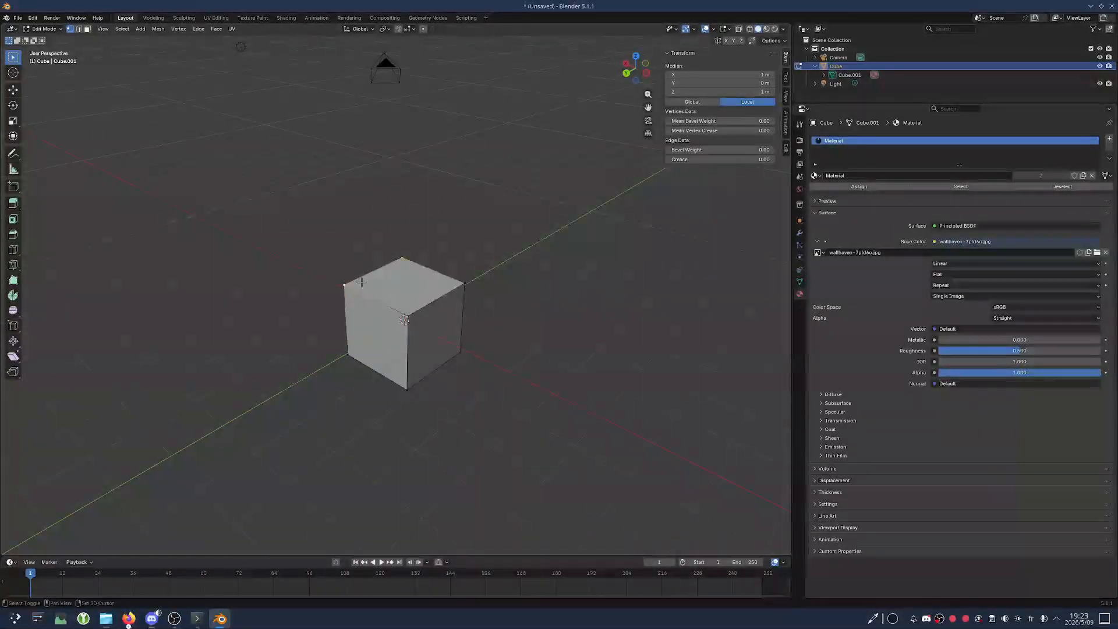
pyautogui.keyDown('shift'); pyautogui.click(408, 315); pyautogui.keyUp('shift')
pyautogui.moveTo(476, 299); pyautogui.dragTo(384, 348, button='middle')
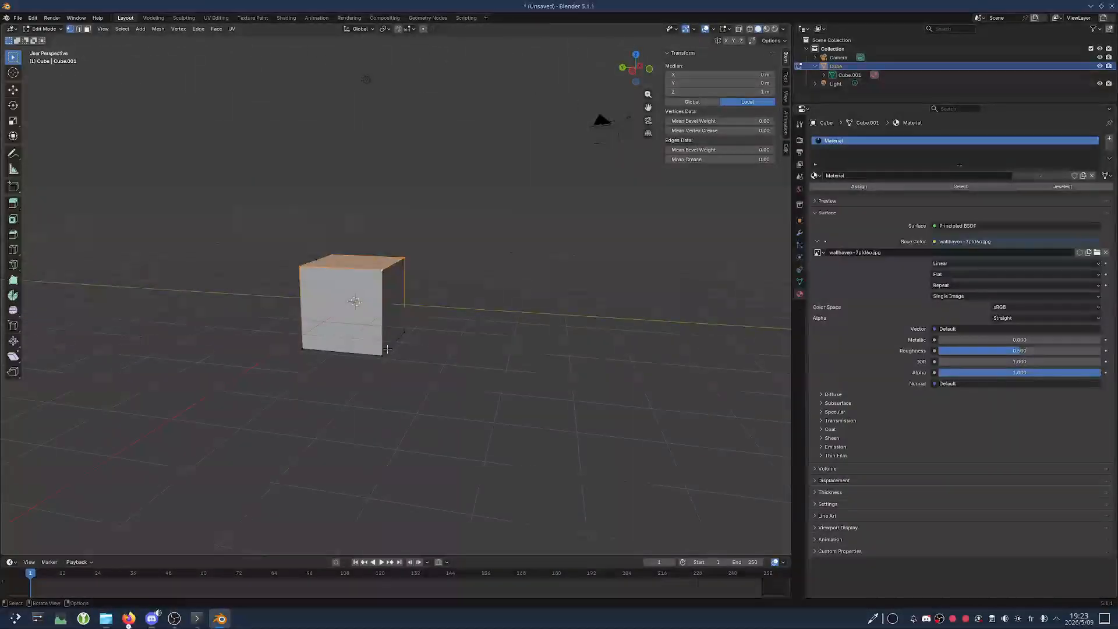
# Select a single upper corner vertex of the cube, move it freely outward, and undo the move
pyautogui.click(383, 354)
pyautogui.keyDown('shift'); pyautogui.click(398, 267); pyautogui.keyUp('shift')
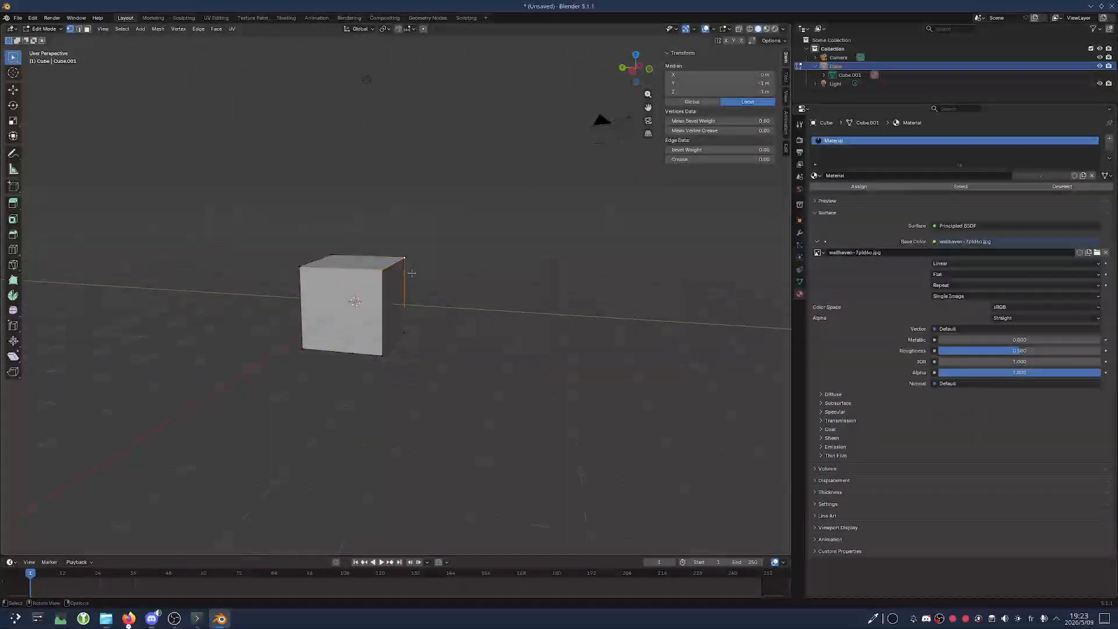
pyautogui.click(412, 272)
pyautogui.press('g')
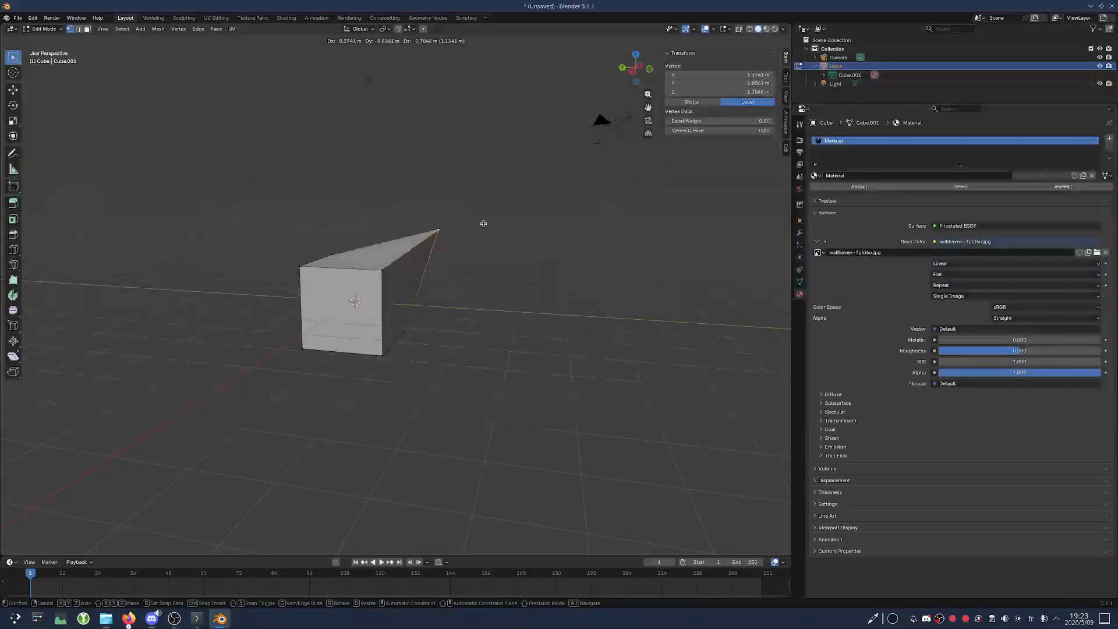
pyautogui.click(480, 199)
pyautogui.hotkey('ctrl', 'z')
# Add the neighbouring upper vertex to the selection and enlarge the resulting top edge along the global X axis
pyautogui.keyDown('shift'); pyautogui.click(399, 272); pyautogui.keyUp('shift')
pyautogui.moveTo(399, 272); pyautogui.dragTo(408, 289, button='middle')
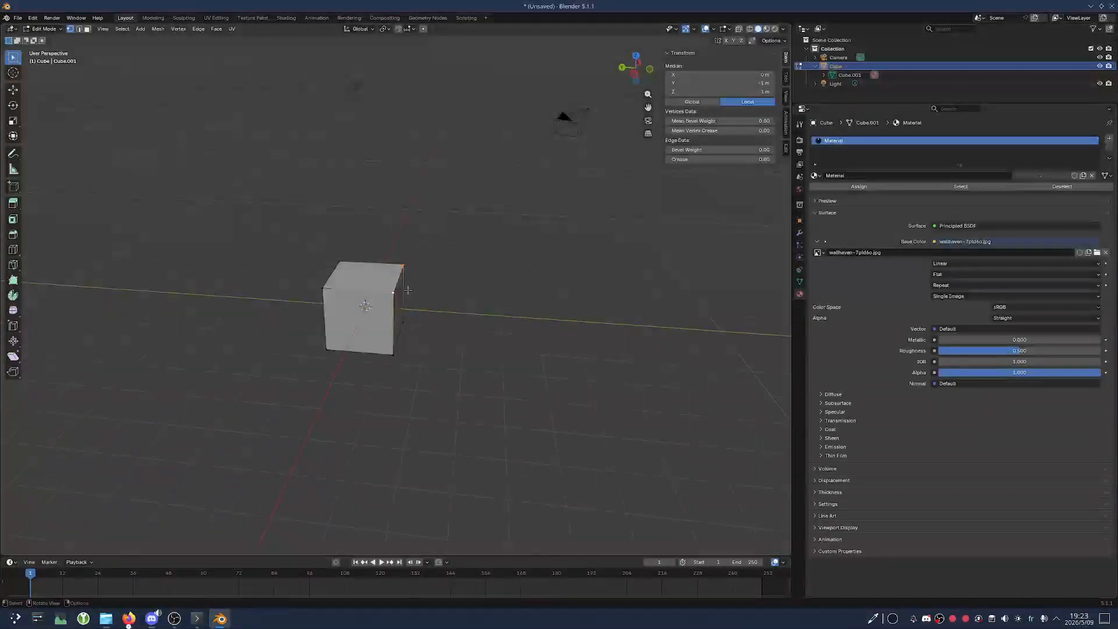
pyautogui.press('s')
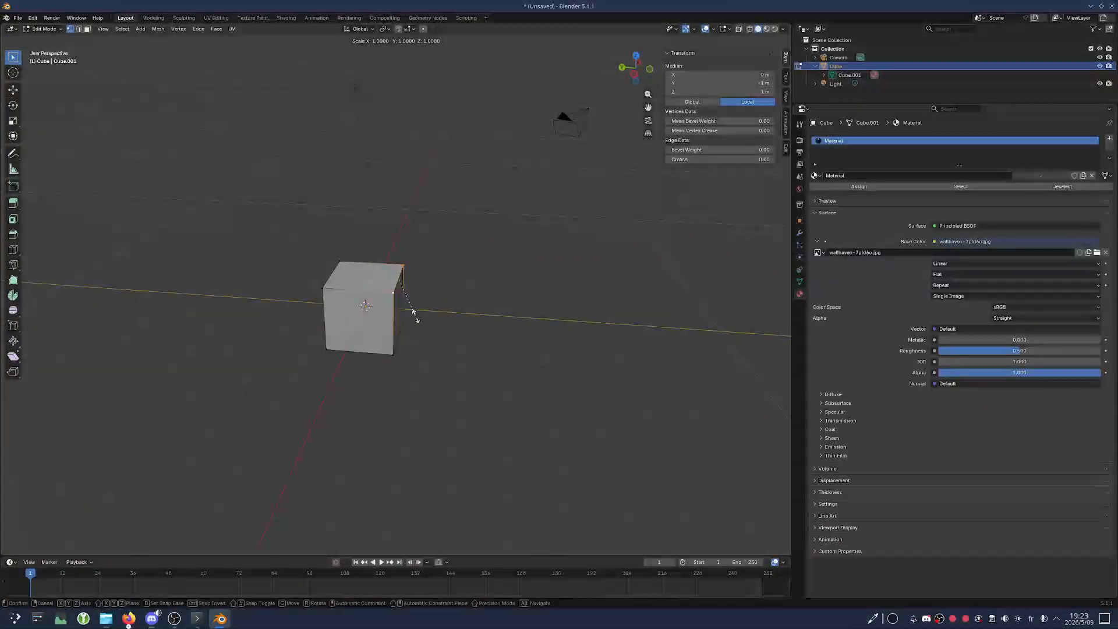
pyautogui.press('x')
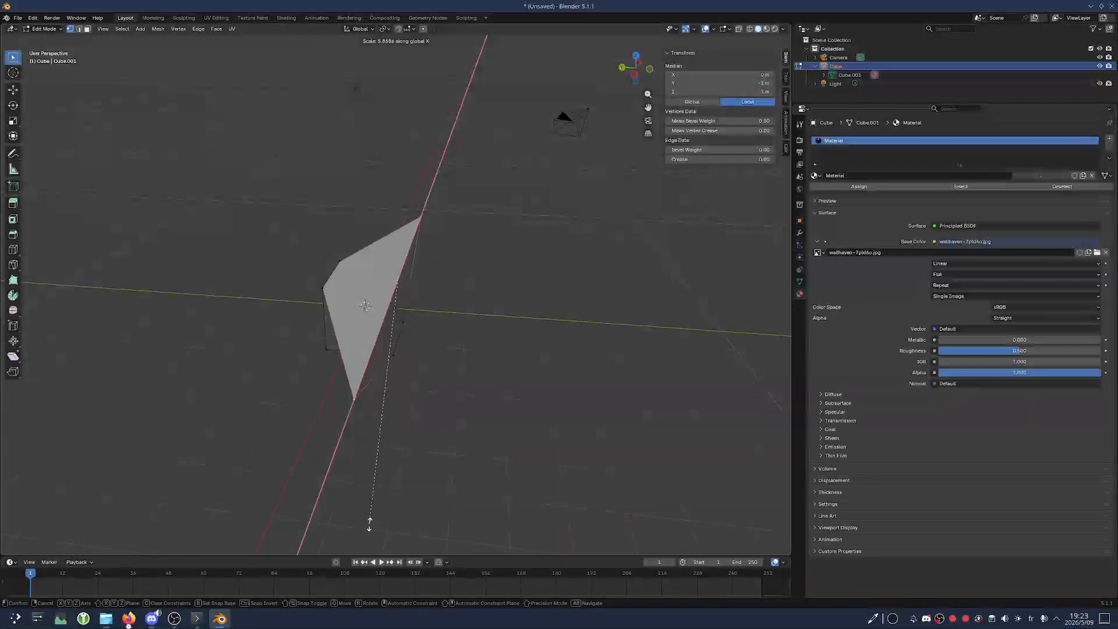
pyautogui.click(402, 43)
# Select the rear upper corner vertex of the cube and raise it about 4.5 m along the Z axis
pyautogui.scroll(-2, 493, 282)
pyautogui.moveTo(492, 282); pyautogui.dragTo(378, 283, button='middle')
pyautogui.click(356, 272)
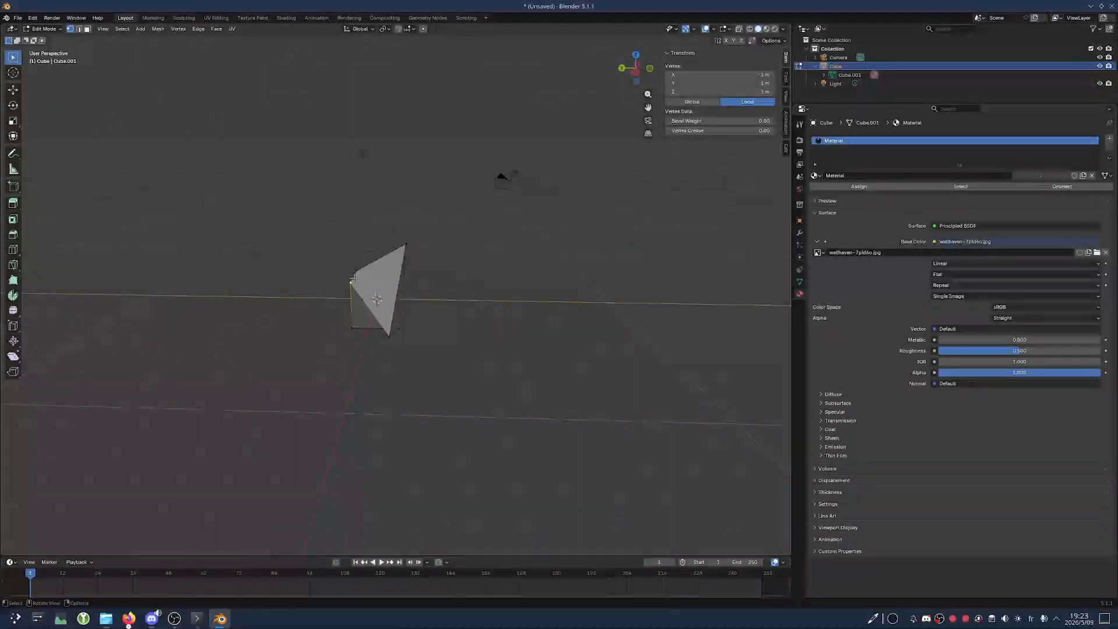
pyautogui.click(359, 271)
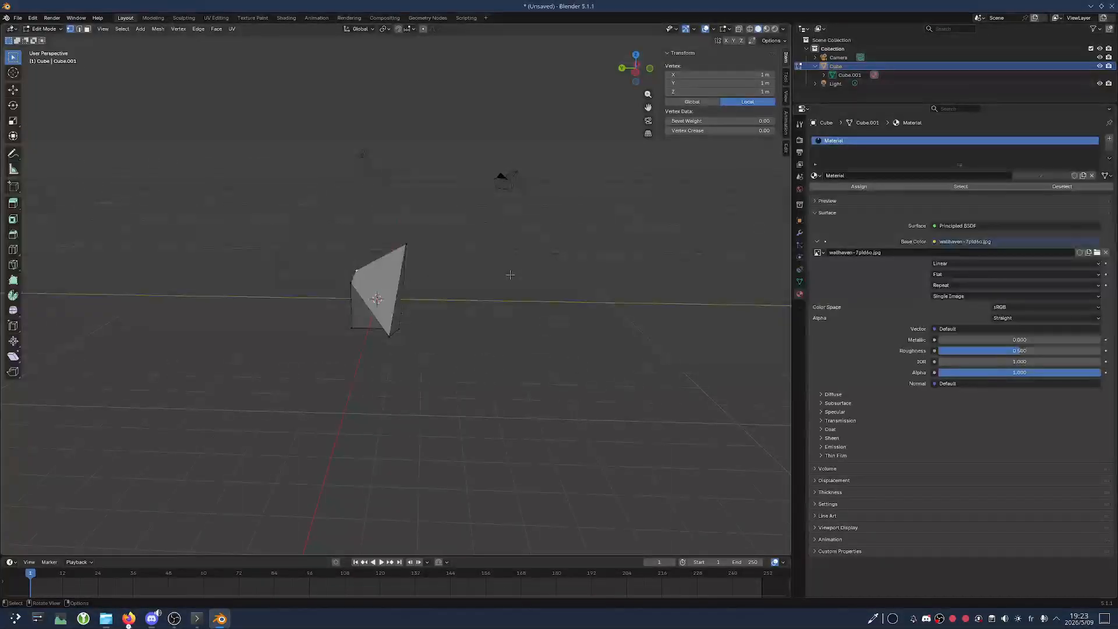
pyautogui.press('g')
pyautogui.press('z')
pyautogui.click(498, 180)
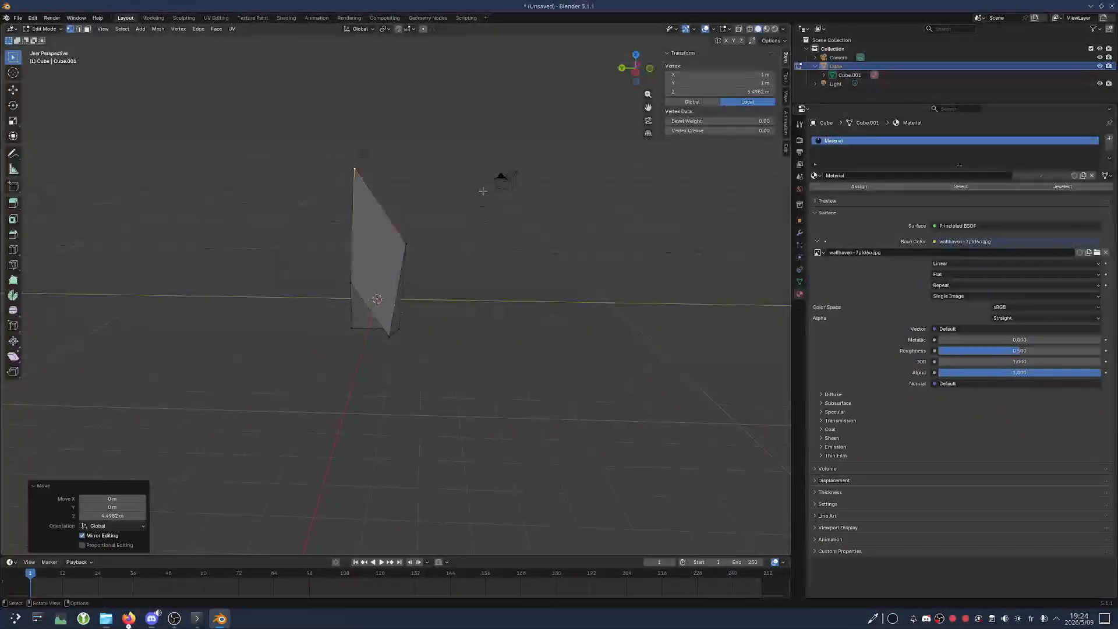
# Clear the vertex selection and select a lower corner vertex of the deformed cube
pyautogui.moveTo(498, 179); pyautogui.dragTo(448, 241, button='middle')
pyautogui.scroll(3, 350, 294)
pyautogui.click(474, 234)
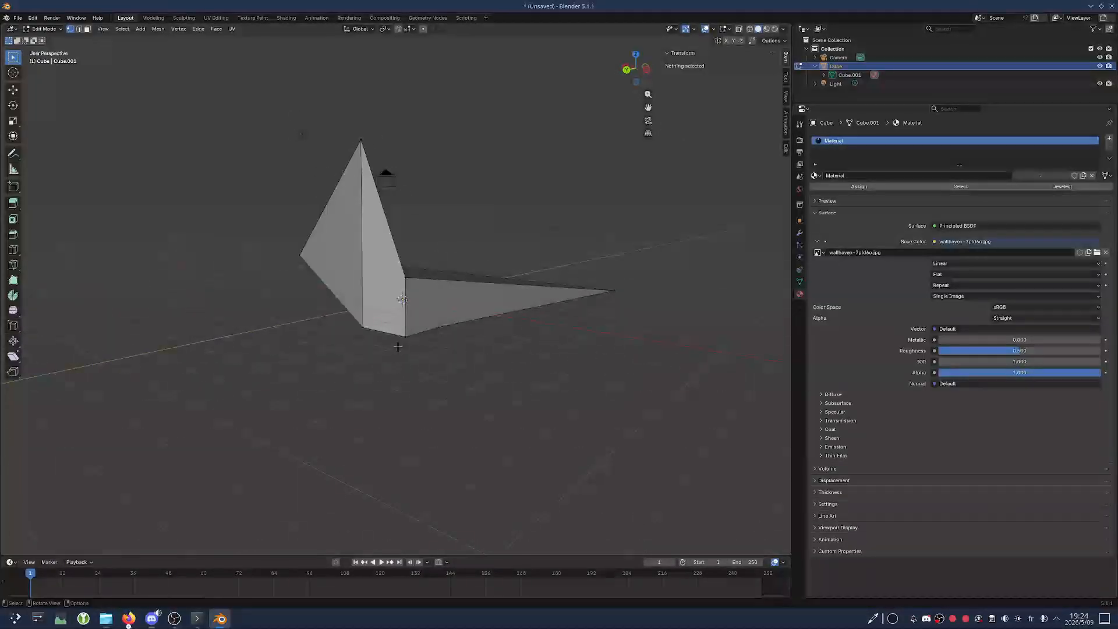
pyautogui.click(406, 338)
pyautogui.moveTo(432, 344); pyautogui.dragTo(395, 346, button='middle')
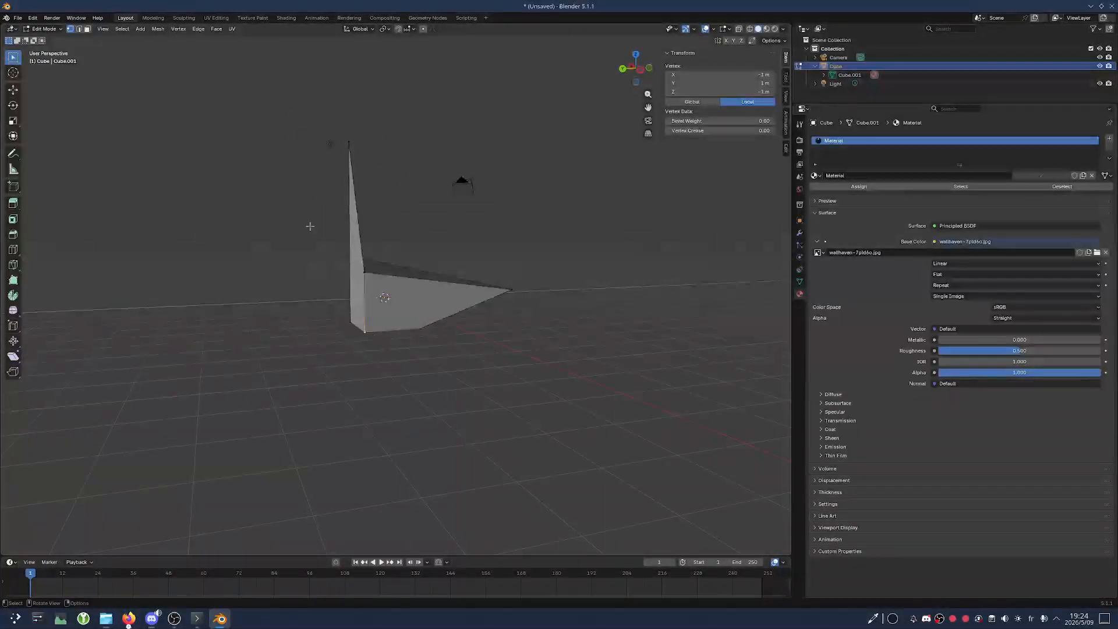
pyautogui.moveTo(428, 282); pyautogui.dragTo(396, 297, button='middle')
# Switch the deformed cube to Object Mode and view its overall shape from several sides
pyautogui.click(33, 30)
pyautogui.click(49, 39)
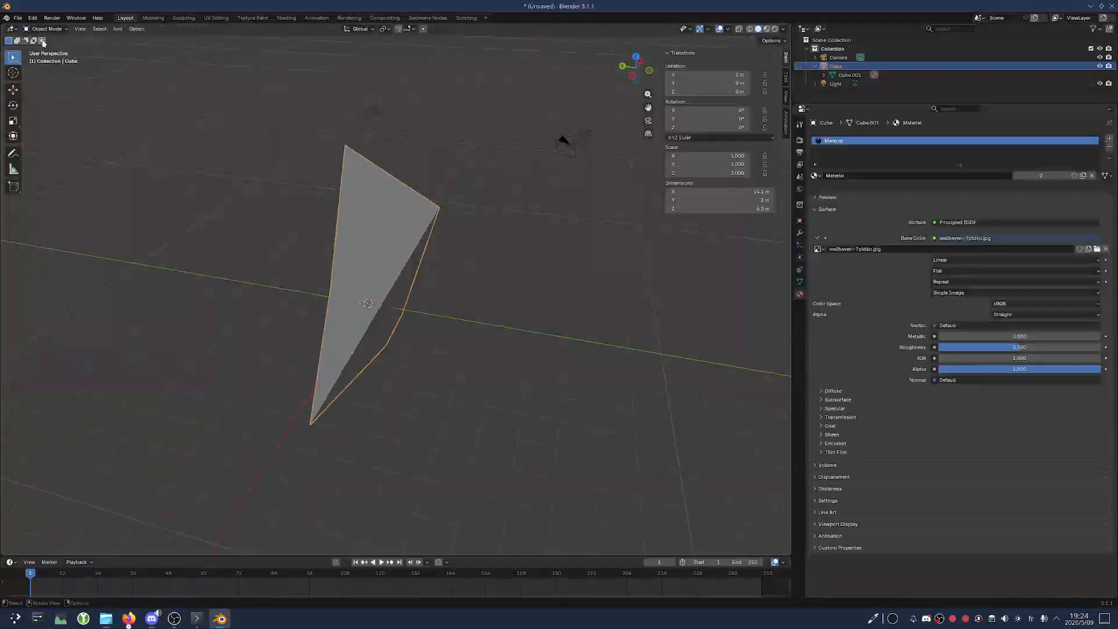
pyautogui.moveTo(326, 291); pyautogui.dragTo(453, 337, button='middle')
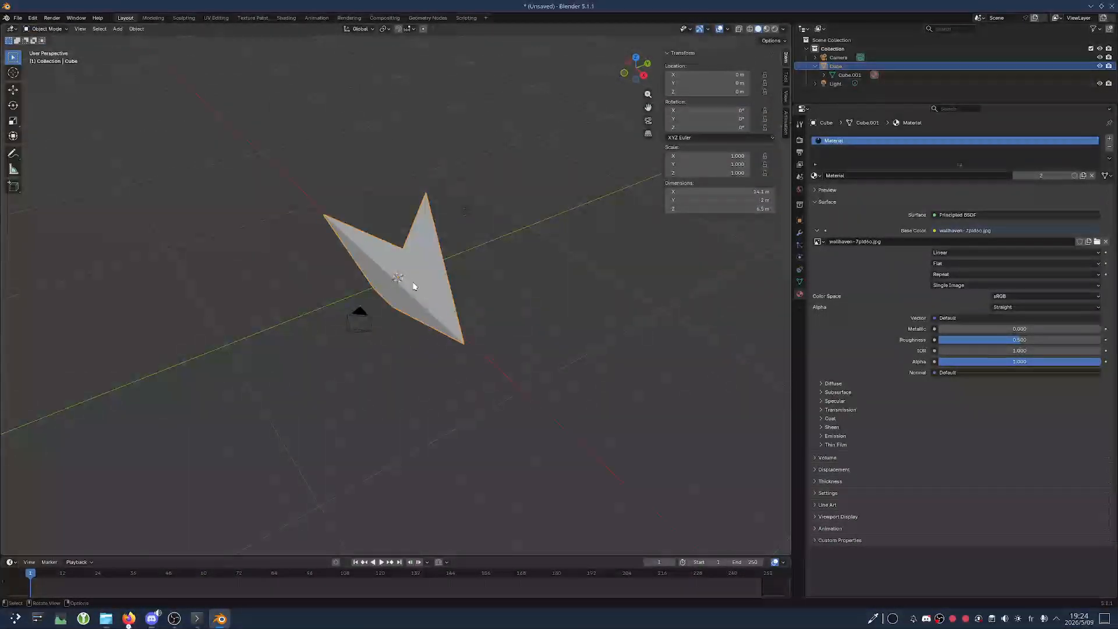
pyautogui.moveTo(324, 300); pyautogui.dragTo(354, 327, button='middle')
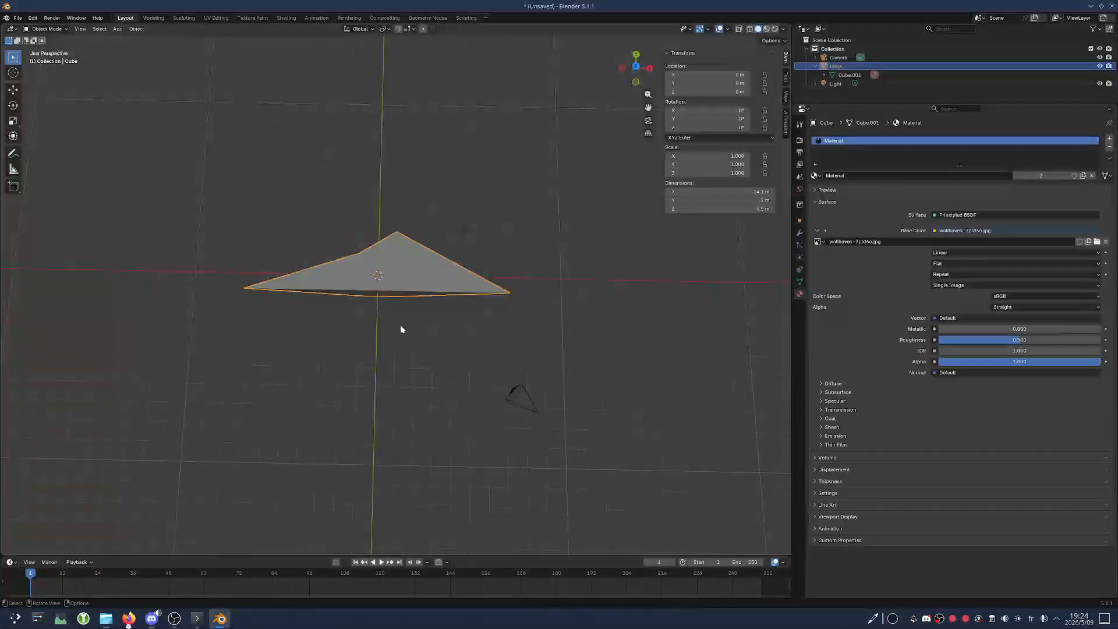
pyautogui.moveTo(399, 324); pyautogui.dragTo(464, 251, button='middle')
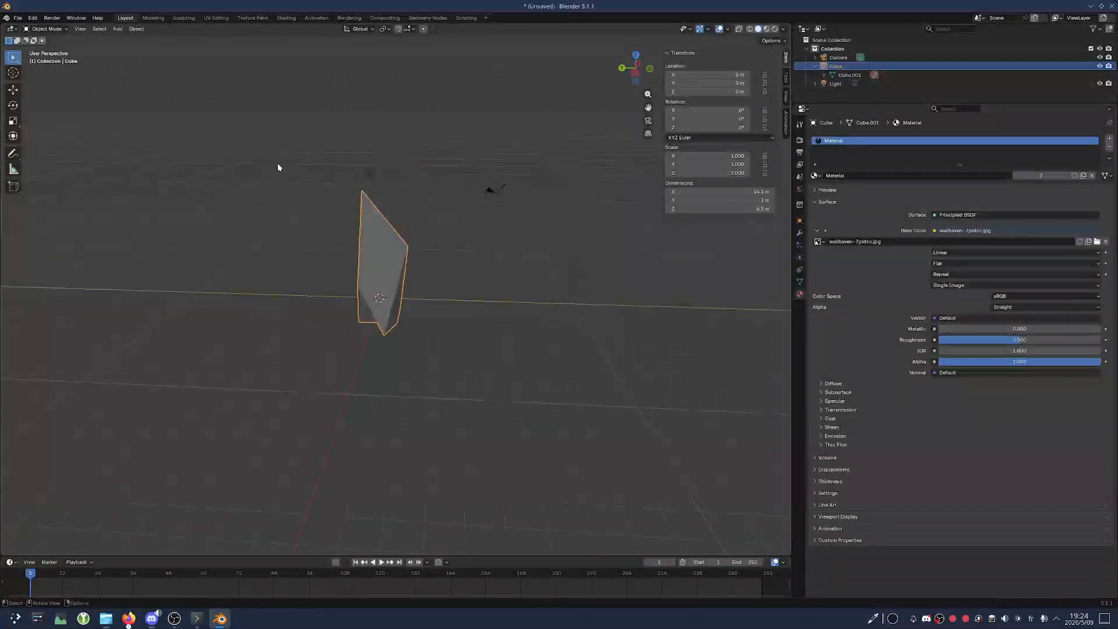
# Put the deformed cube back into Edit Mode
pyautogui.click(56, 29)
pyautogui.moveTo(396, 284); pyautogui.dragTo(309, 386, button='middle')
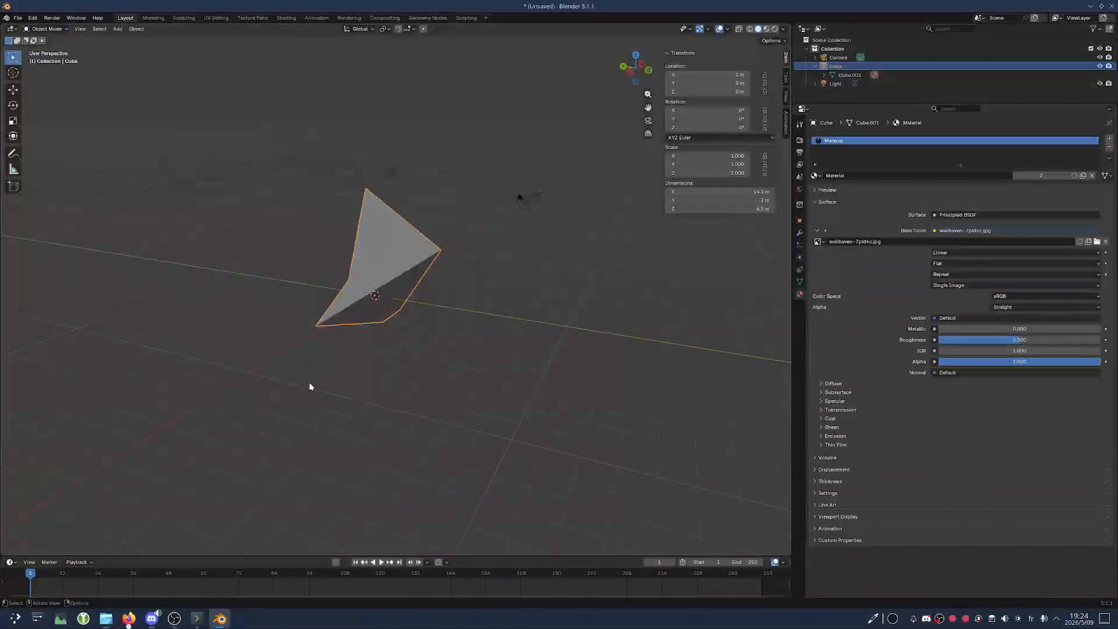
pyautogui.click(56, 29)
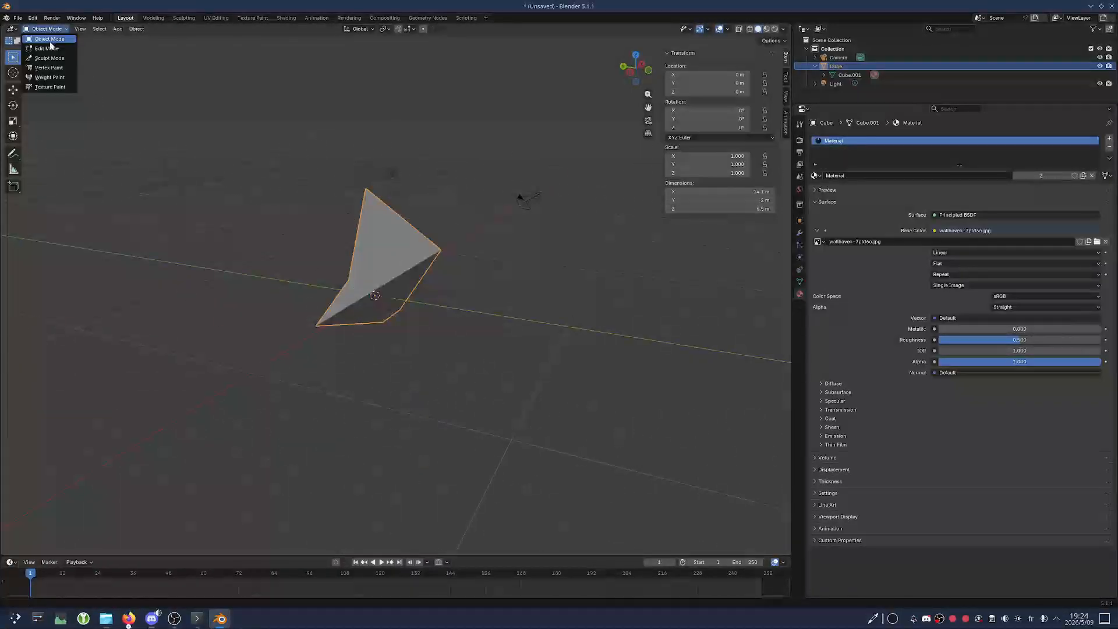
pyautogui.click(46, 49)
pyautogui.moveTo(396, 279); pyautogui.dragTo(351, 293, button='middle')
pyautogui.click(348, 282)
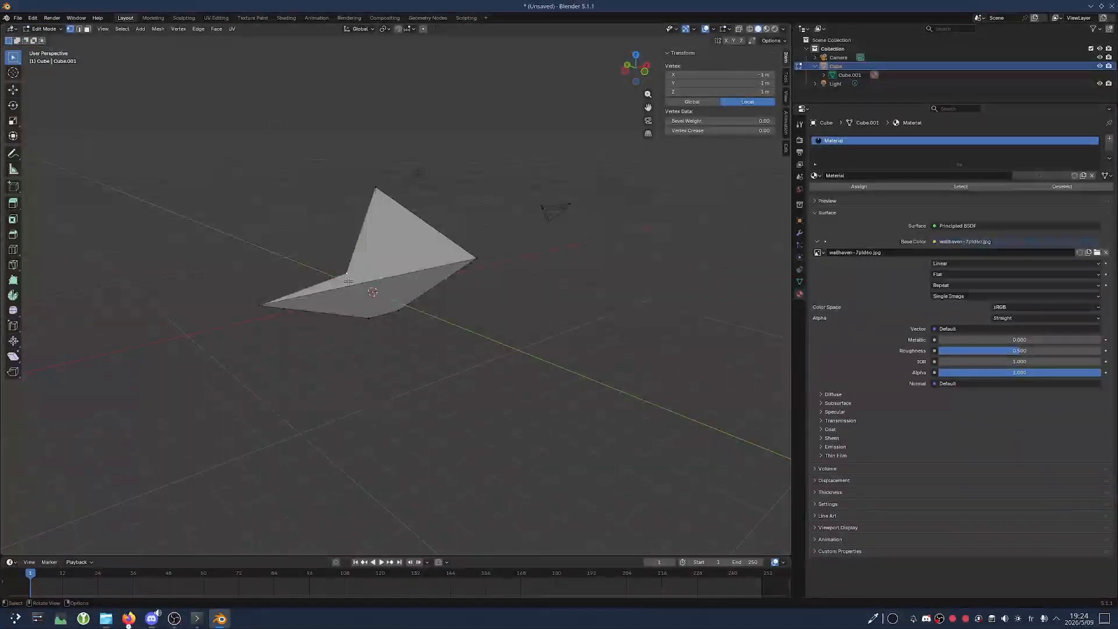
# Select a single lower corner vertex of the mesh and check its position from different angles
pyautogui.click(376, 337)
pyautogui.scroll(2, 376, 337)
pyautogui.moveTo(376, 337); pyautogui.dragTo(485, 337, button='middle')
pyautogui.moveTo(348, 158); pyautogui.dragTo(407, 326, button='middle')
pyautogui.click(406, 367)
pyautogui.click(407, 365)
pyautogui.moveTo(407, 365); pyautogui.dragTo(344, 340, button='middle')
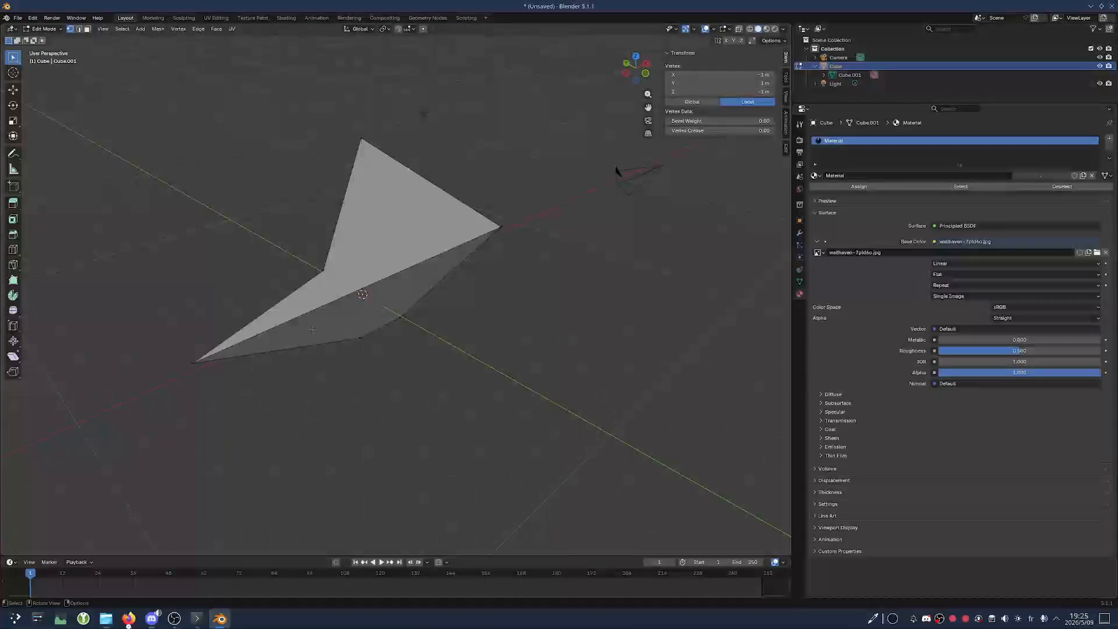
pyautogui.moveTo(312, 329); pyautogui.dragTo(388, 326, button='middle')
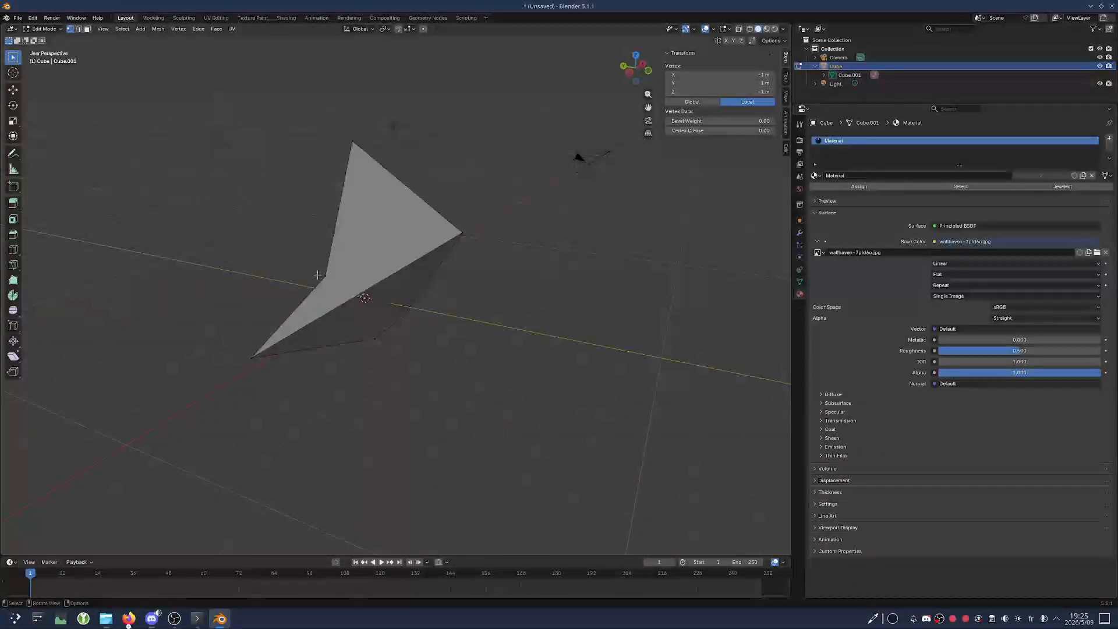
pyautogui.moveTo(297, 266); pyautogui.dragTo(370, 304, button='middle')
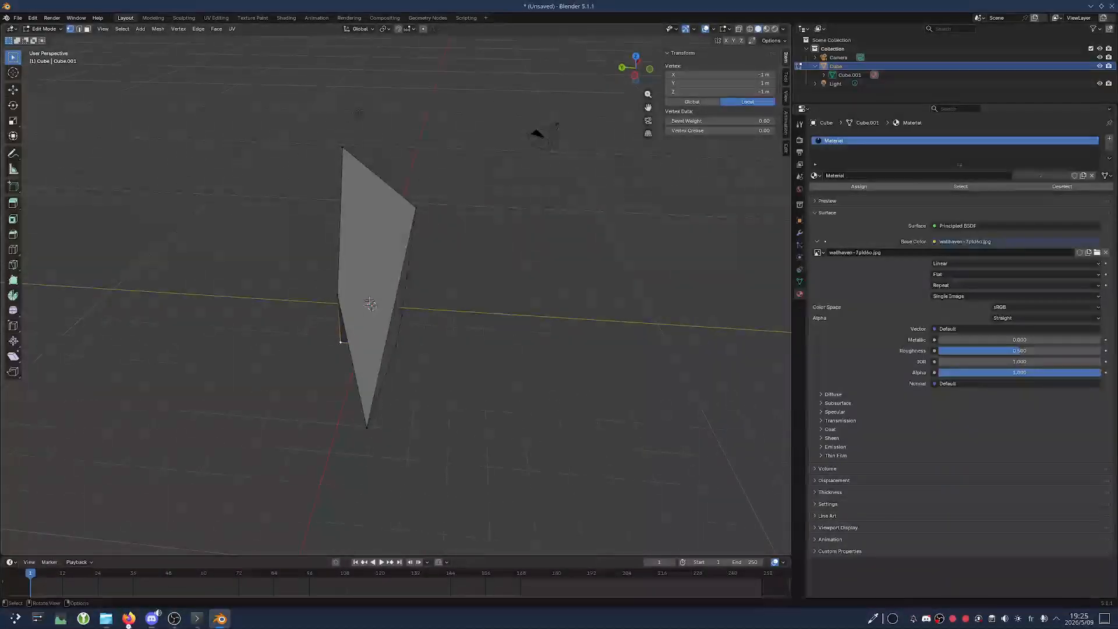
# Compare the mesh in the Front and Right orthographic views, then in perspective
pyautogui.press('KP_1')
pyautogui.press('KP_3')
pyautogui.press('KP_1')
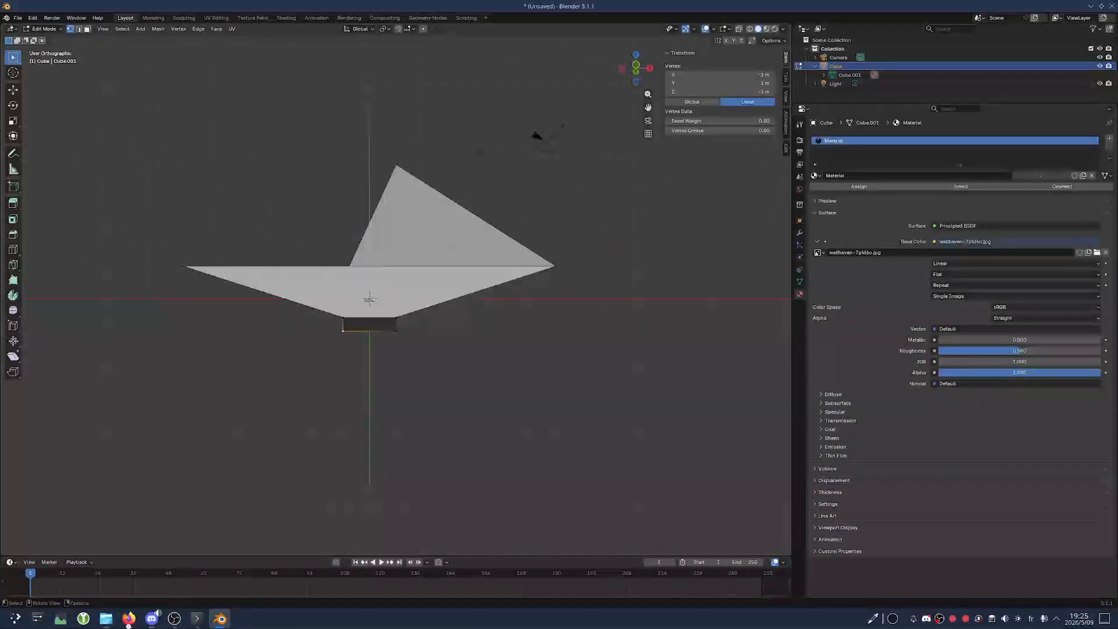
pyautogui.press('KP_3')
pyautogui.press('KP_1')
pyautogui.press('KP_3')
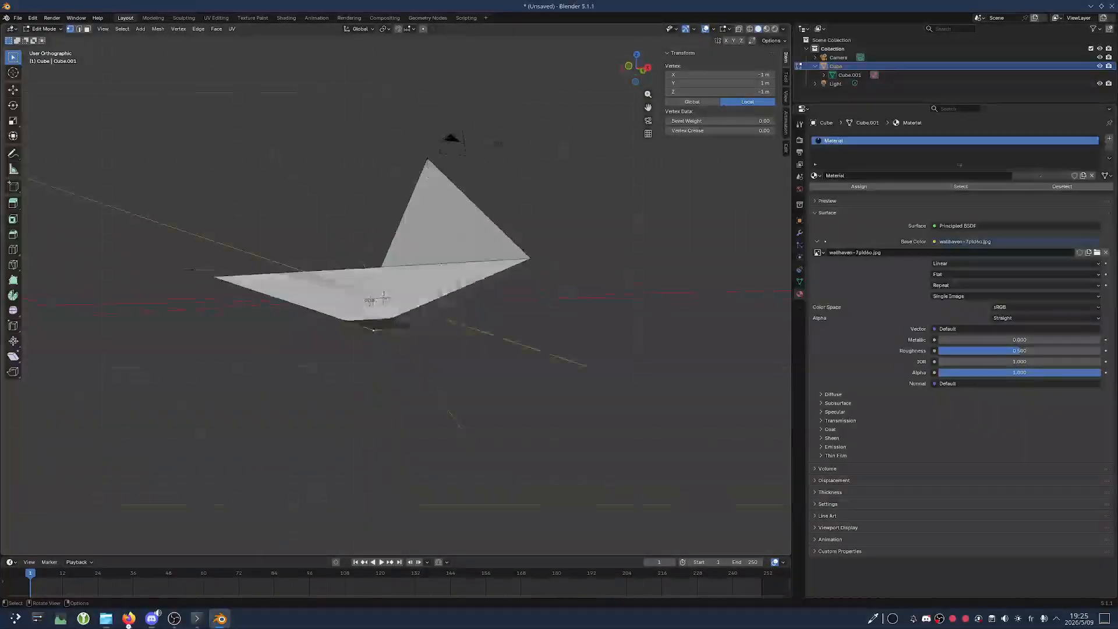
pyautogui.press('KP_1')
pyautogui.press('KP_3')
pyautogui.press('KP_1')
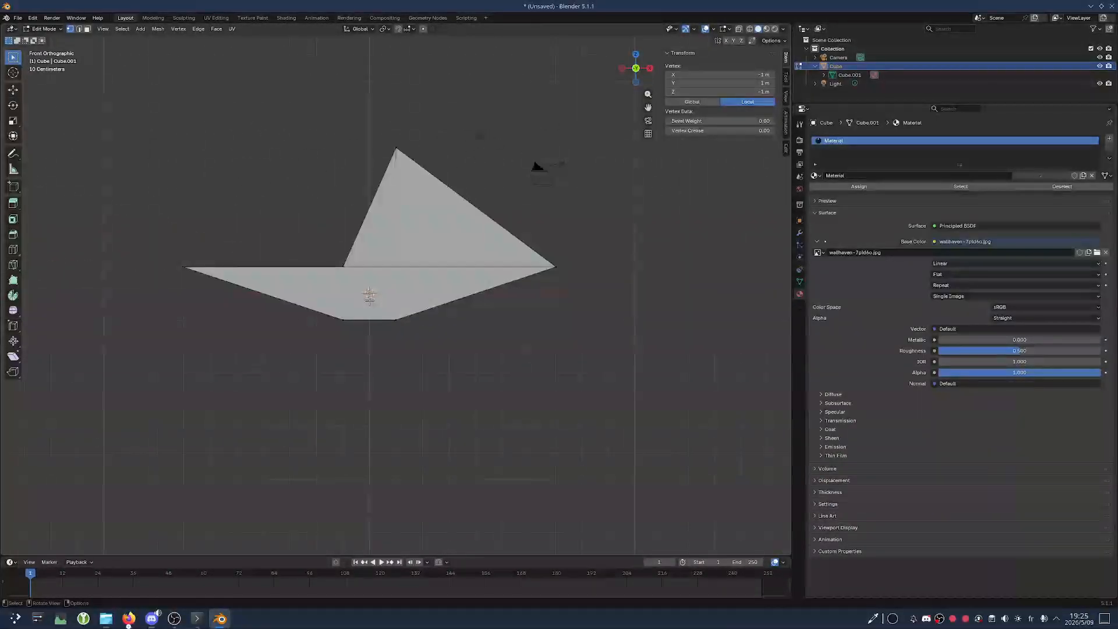
pyautogui.press('KP_3')
pyautogui.press('KP_1')
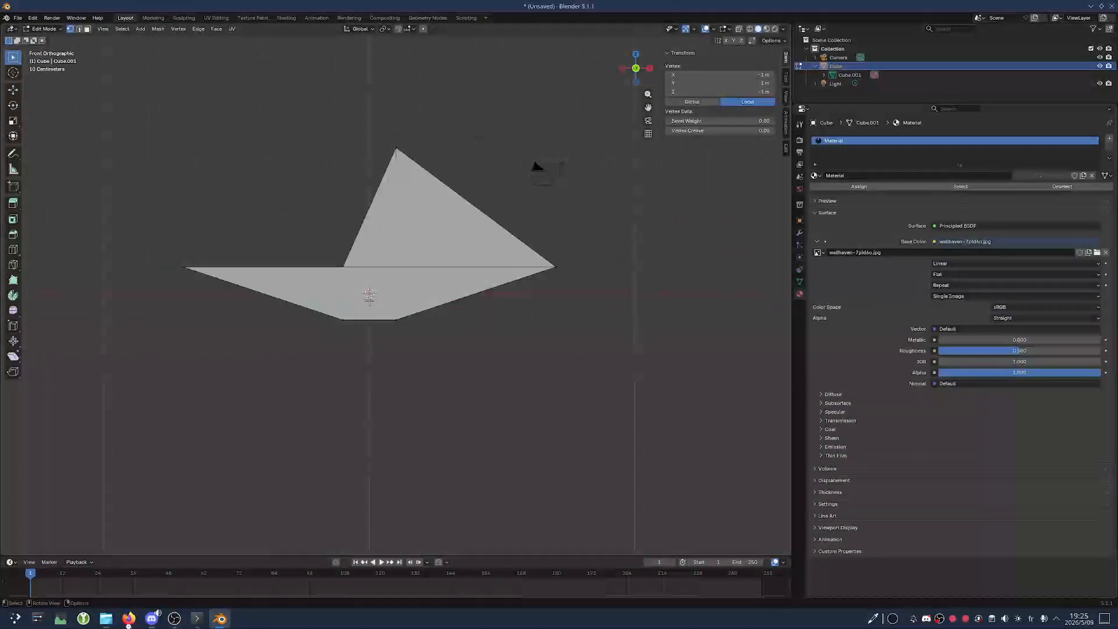
pyautogui.moveTo(319, 255)
pyautogui.mouseDown(button='middle')
pyautogui.moveTo(382, 270)
pyautogui.moveTo(407, 297)
pyautogui.moveTo(307, 245)
pyautogui.mouseUp(button='middle')
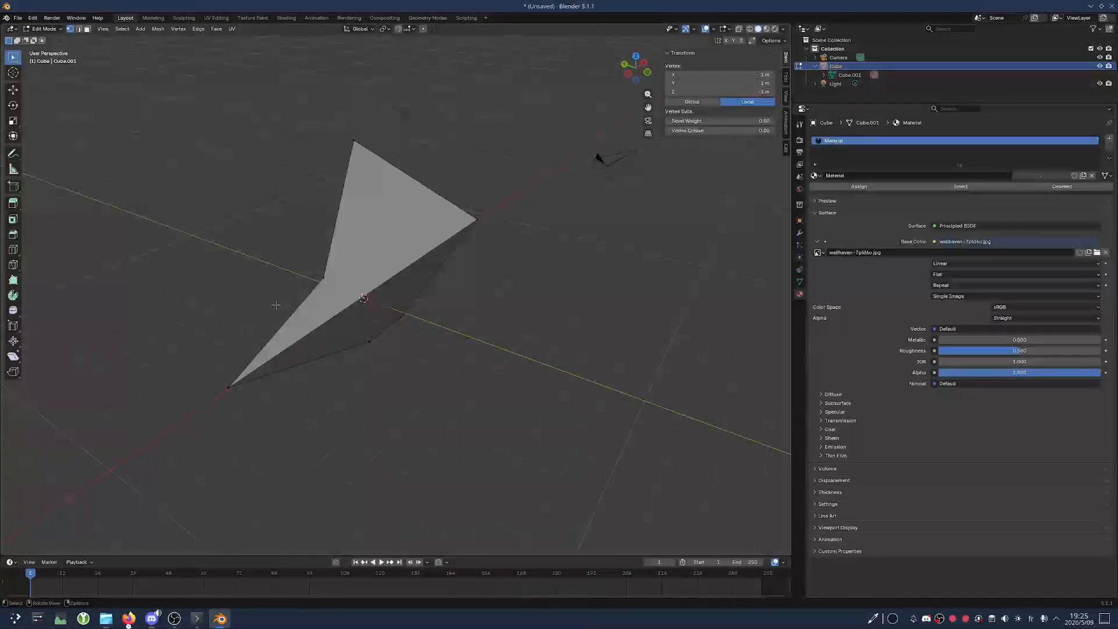
pyautogui.moveTo(275, 305); pyautogui.dragTo(295, 298, button='middle')
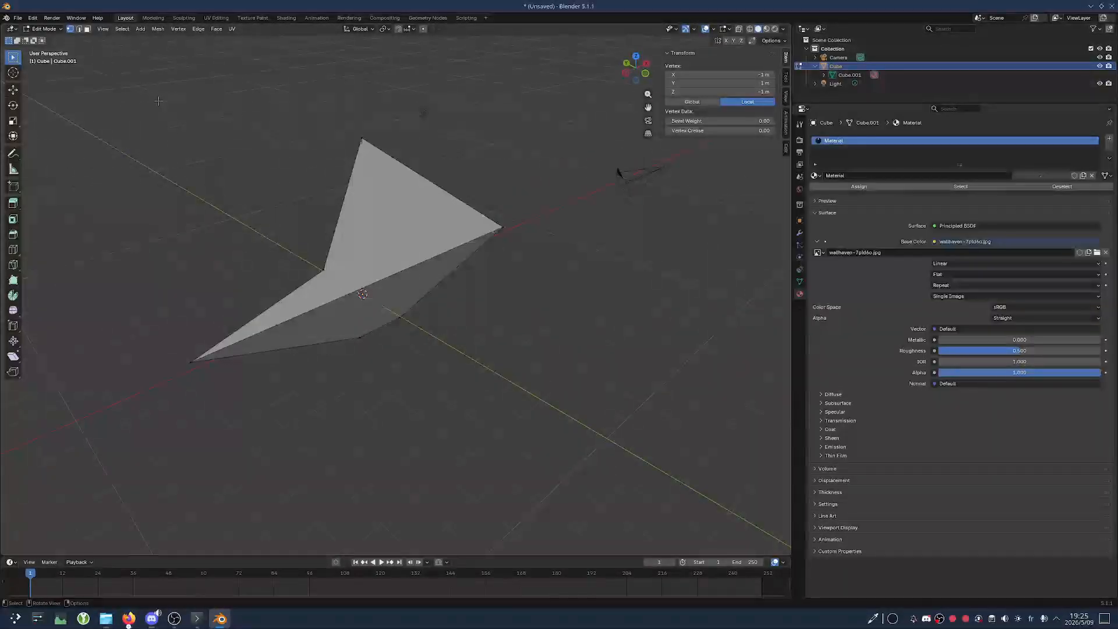
# Switch to face selection, select the large top face, move it freely, and undo the move
pyautogui.click(80, 29)
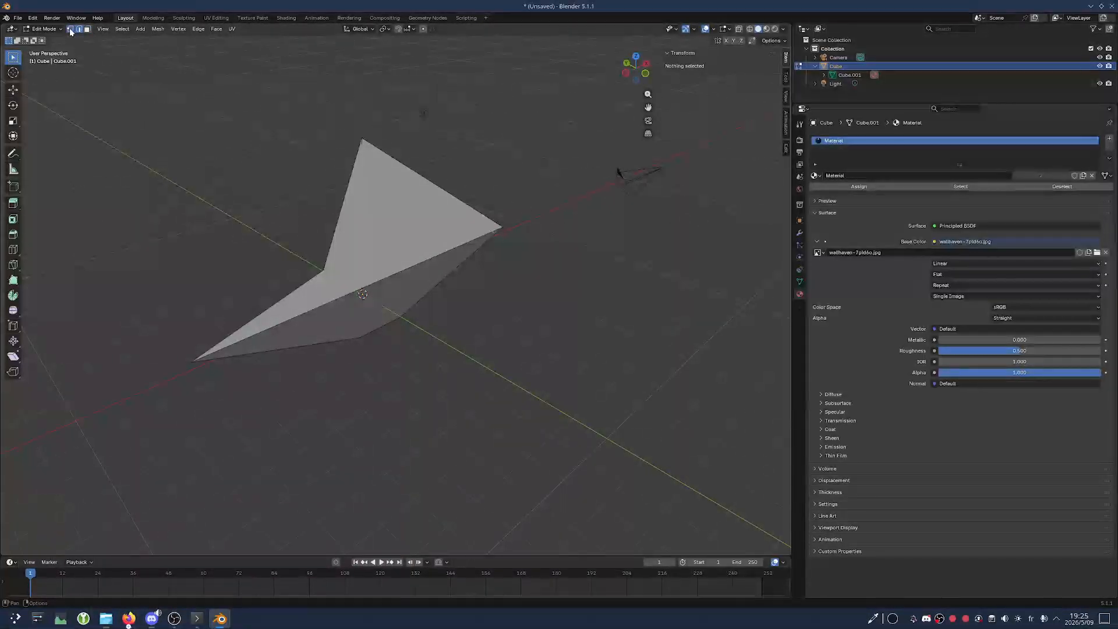
pyautogui.moveTo(237, 171); pyautogui.dragTo(279, 231, button='middle')
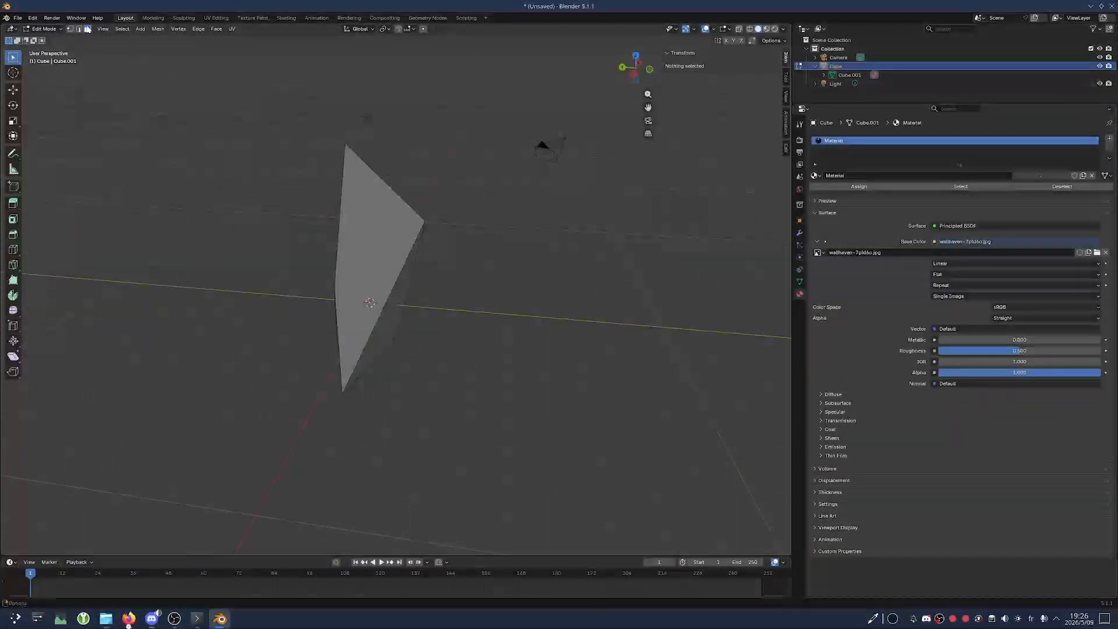
pyautogui.click(347, 249)
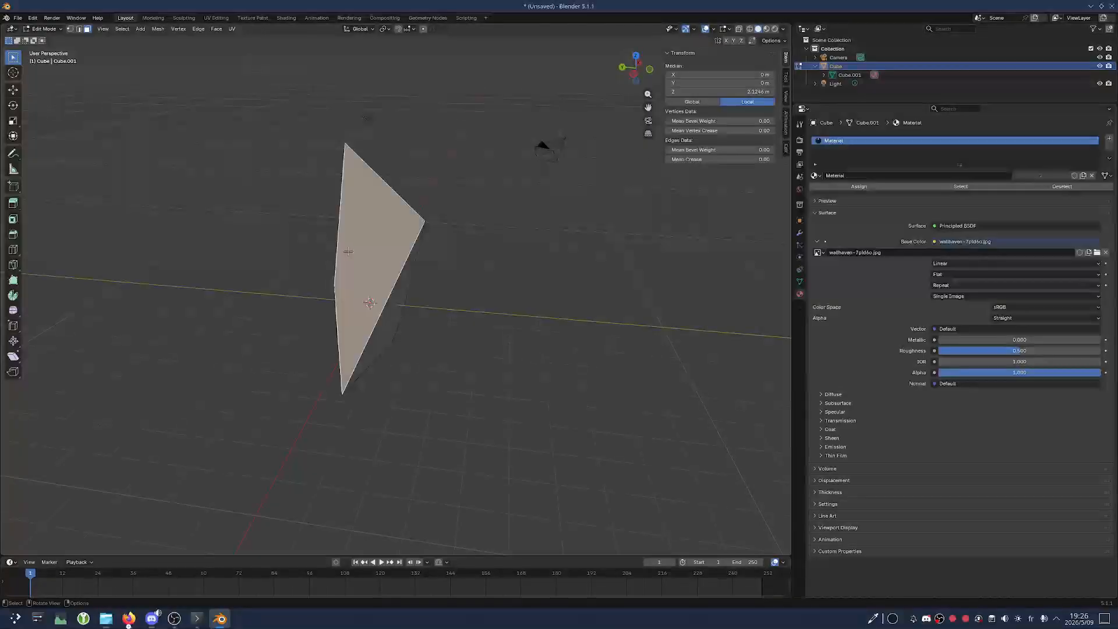
pyautogui.moveTo(347, 250); pyautogui.dragTo(393, 274, button='middle')
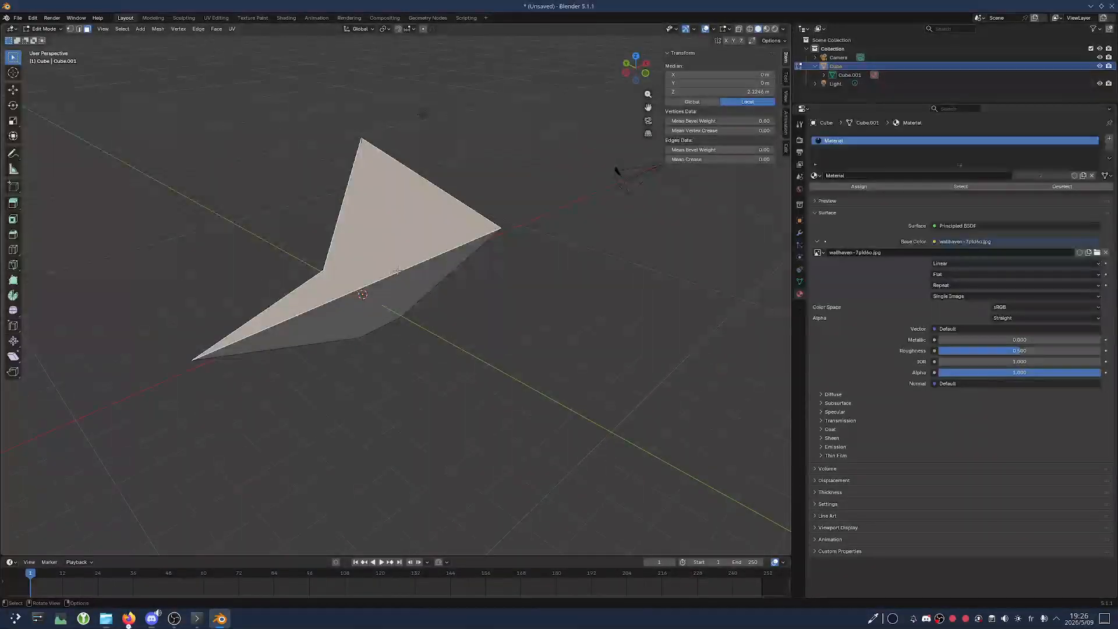
pyautogui.press('g')
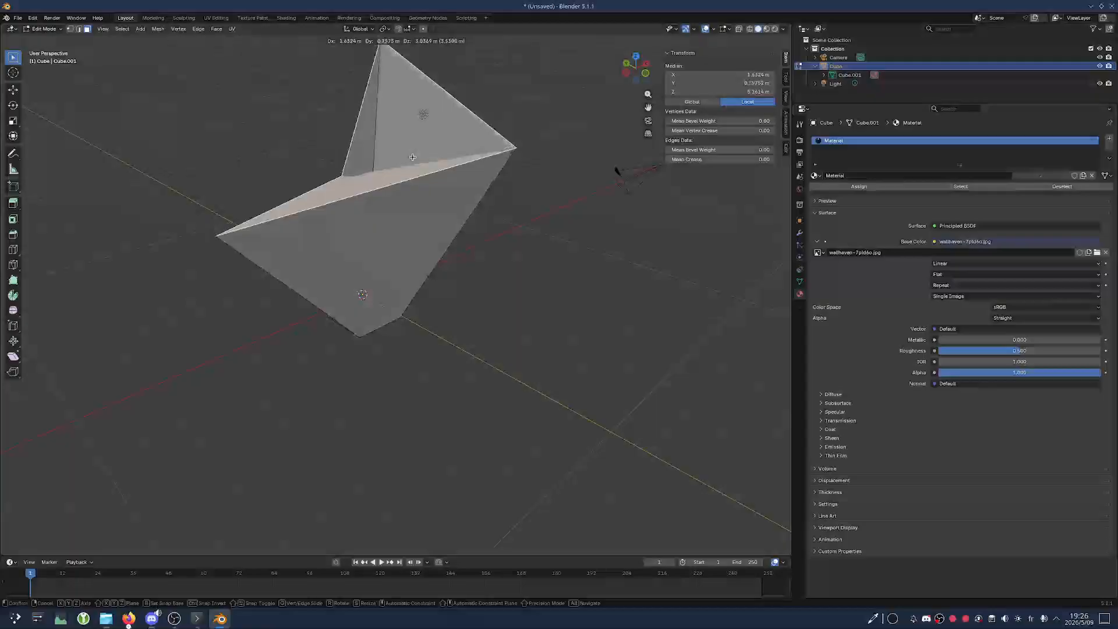
pyautogui.click(502, 212)
pyautogui.hotkey('ctrl', 'z')
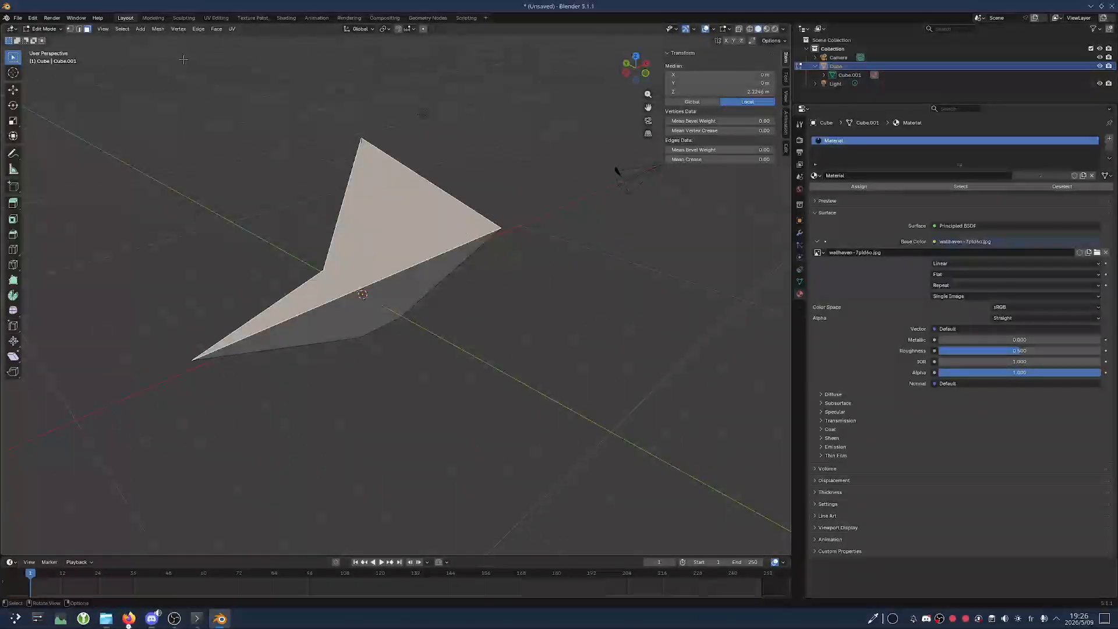
# Switch to edge selection and select the tall vertical edge, followed by the long stretched upper edge
pyautogui.click(79, 30)
pyautogui.click(306, 281)
pyautogui.moveTo(306, 281); pyautogui.dragTo(403, 299, button='middle')
pyautogui.click(369, 253)
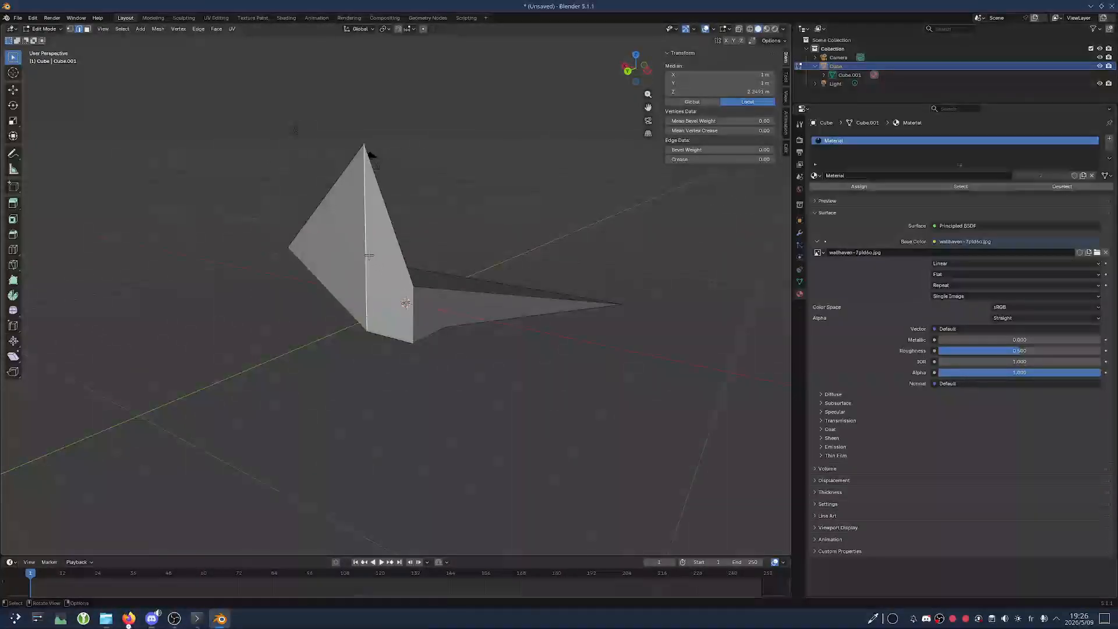
pyautogui.moveTo(369, 252); pyautogui.dragTo(356, 215, button='middle')
pyautogui.hotkey('alt', 'a')
pyautogui.click(400, 282)
# Switch to vertex selection and select individual vertices of the mesh, ending on the inner upper corner
pyautogui.press('1')
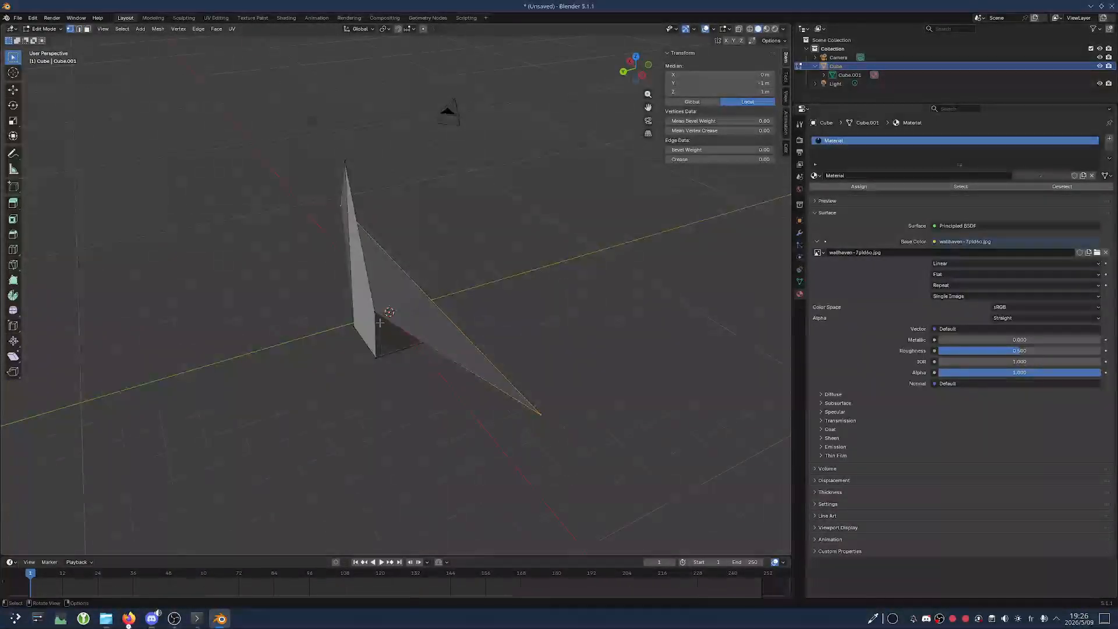
pyautogui.click(356, 215)
pyautogui.click(378, 311)
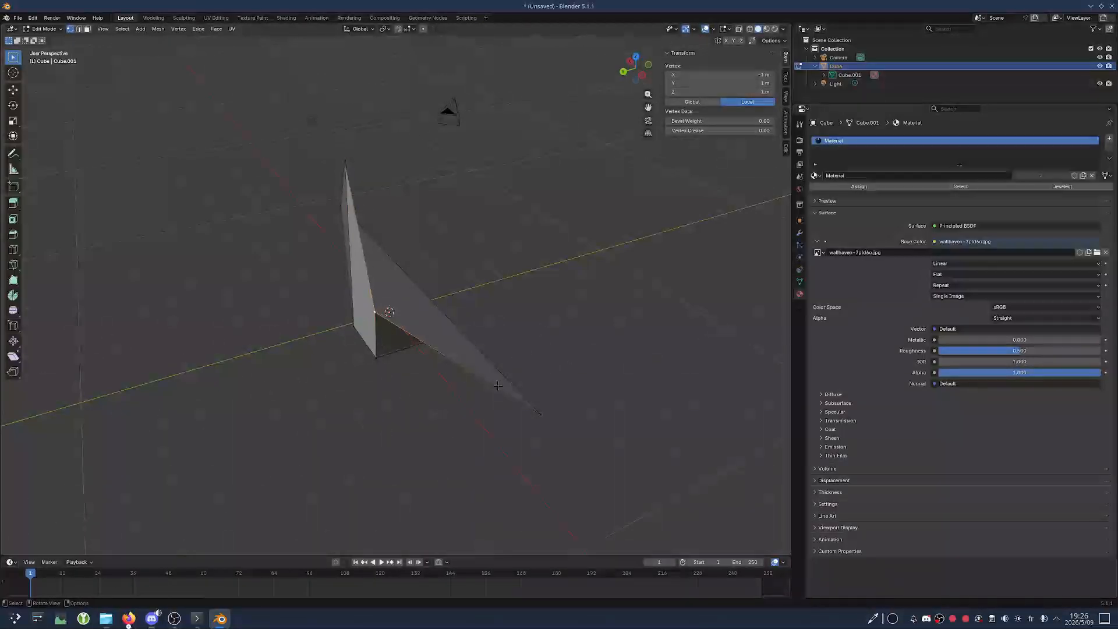
pyautogui.click(498, 386)
pyautogui.click(536, 410)
pyautogui.moveTo(490, 315); pyautogui.dragTo(463, 309, button='middle')
pyautogui.click(352, 302)
pyautogui.moveTo(352, 301); pyautogui.dragTo(416, 304, button='middle')
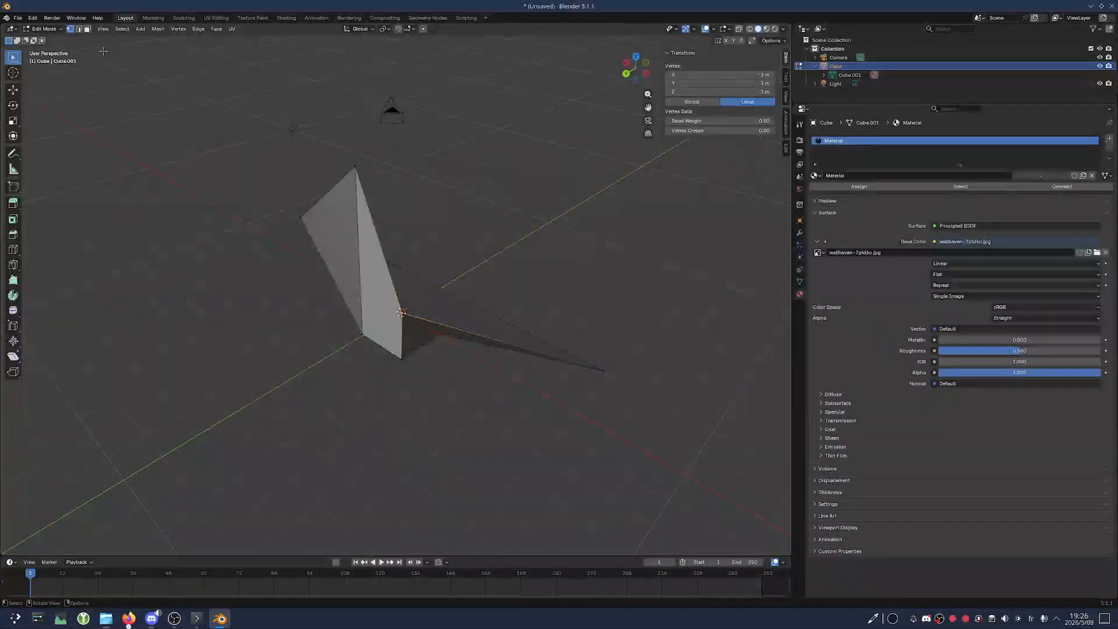
pyautogui.moveTo(245, 251); pyautogui.dragTo(98, 97, button='middle')
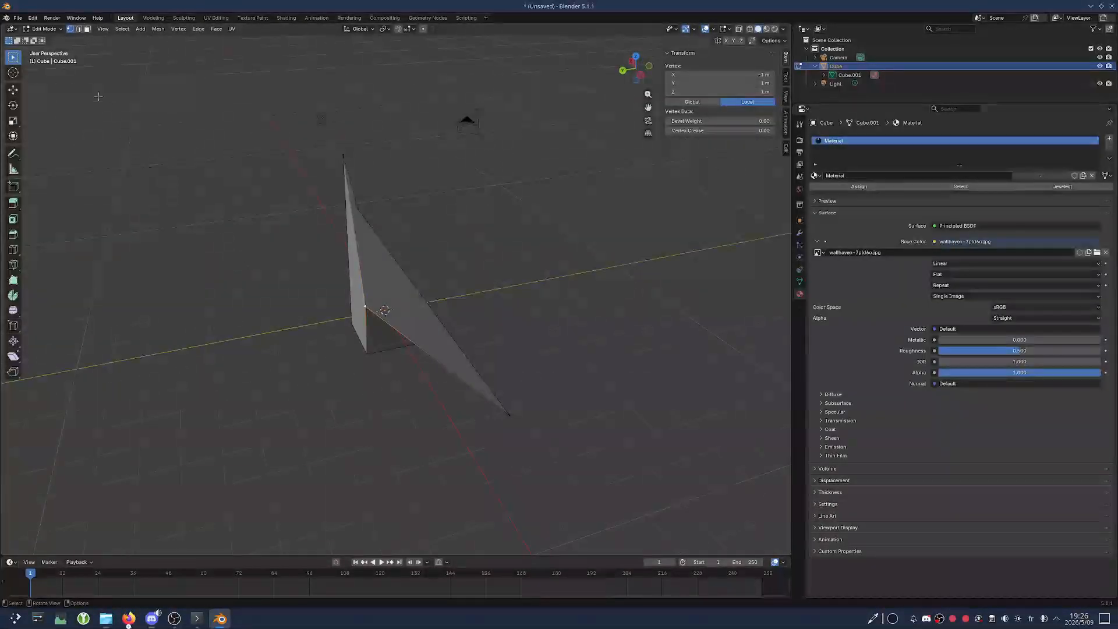
# Return the deformed cube to Object Mode and view it from the other side
pyautogui.click(50, 30)
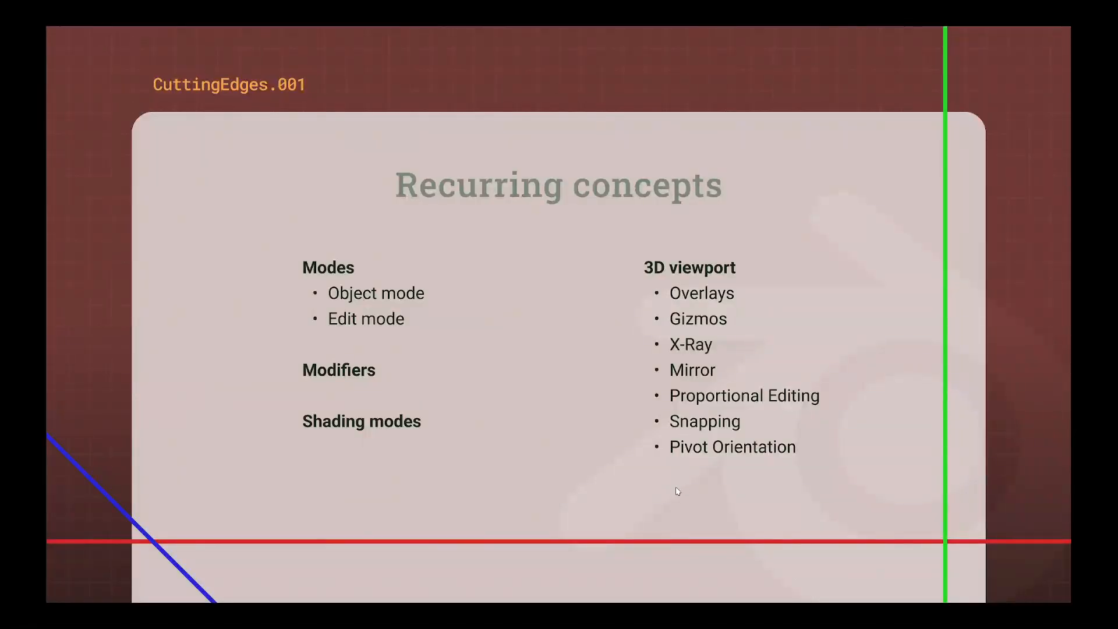
pyautogui.press('super')
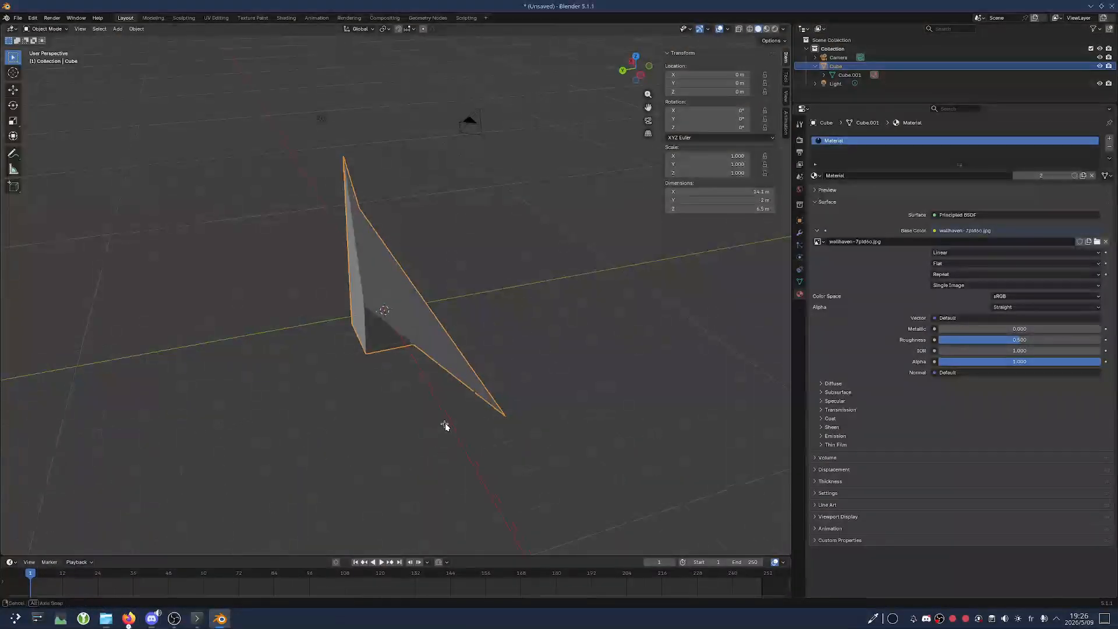
pyautogui.moveTo(445, 423); pyautogui.dragTo(375, 277, button='middle')
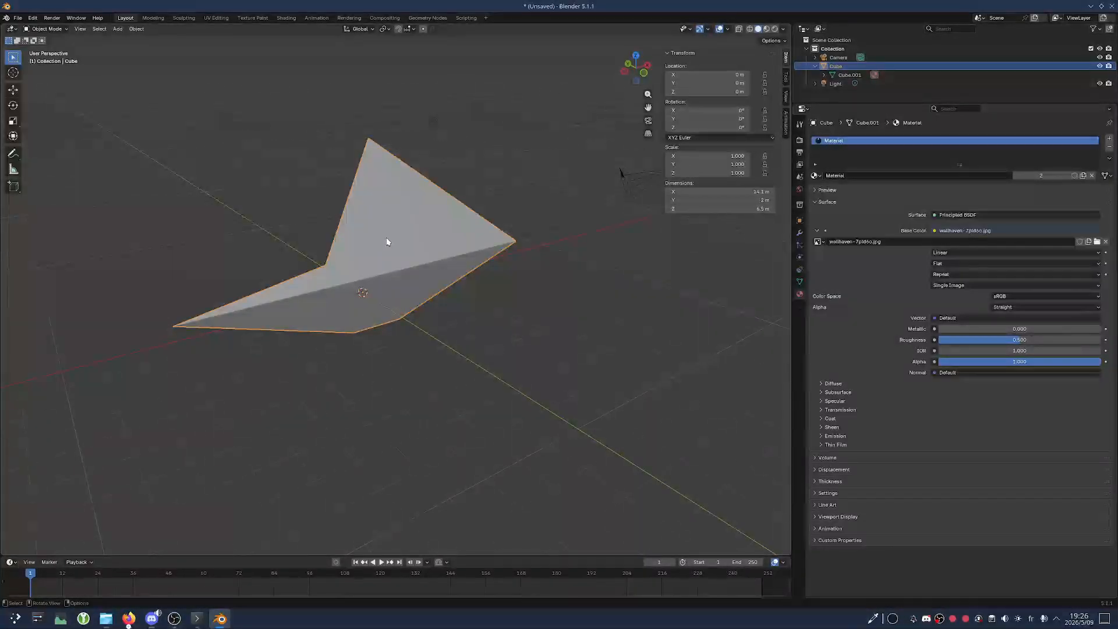
# Undo all the mesh deformations until the original cube shape is restored in Edit Mode with nothing selected
pyautogui.scroll(2, 387, 243)
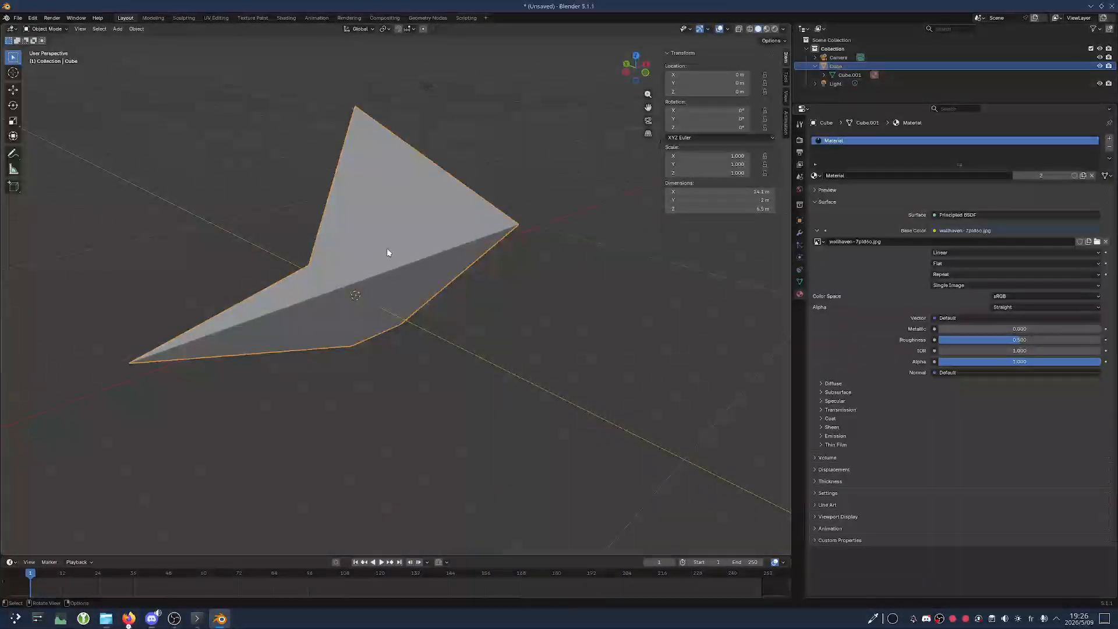
pyautogui.hotkey('ctrl', 'z')
pyautogui.hotkey('ctrl', 'z')
pyautogui.hotkey('ctrl', 'z')
pyautogui.hotkey('ctrl', 'z')
pyautogui.hotkey('ctrl', 'z')
pyautogui.hotkey('ctrl', 'z')
pyautogui.hotkey('ctrl', 'z')
pyautogui.hotkey('ctrl', 'z')
pyautogui.hotkey('ctrl', 'z')
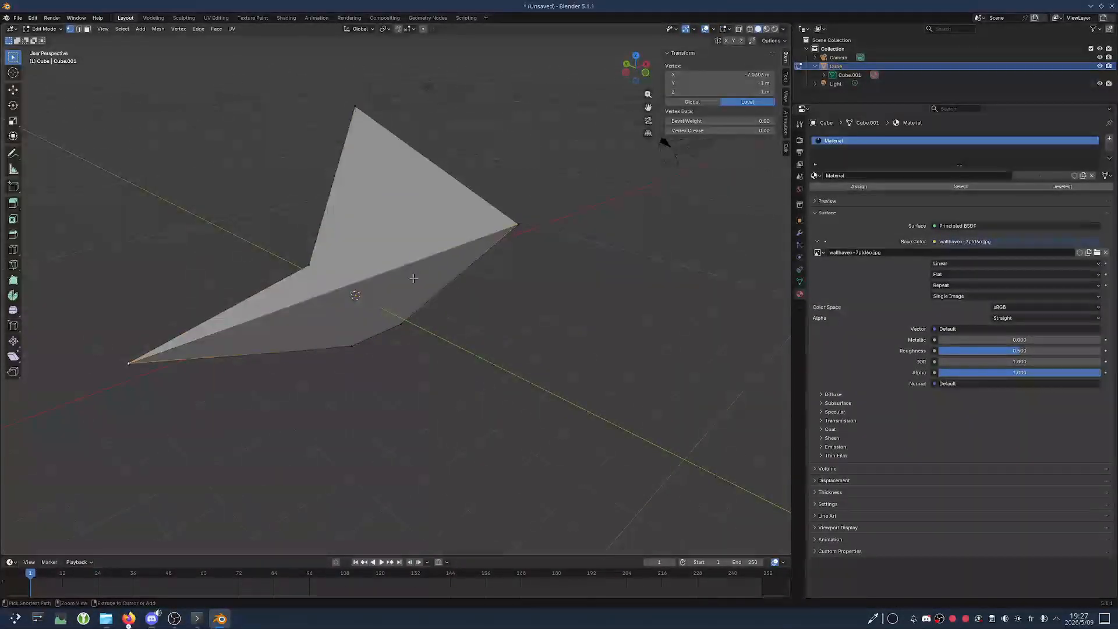
pyautogui.hotkey('ctrl', 'z')
pyautogui.hotkey('ctrl', 'z')
pyautogui.hotkey('ctrl', 'z')
pyautogui.hotkey('ctrl', 'z')
pyautogui.hotkey('ctrl', 'z')
pyautogui.hotkey('ctrl', 'z')
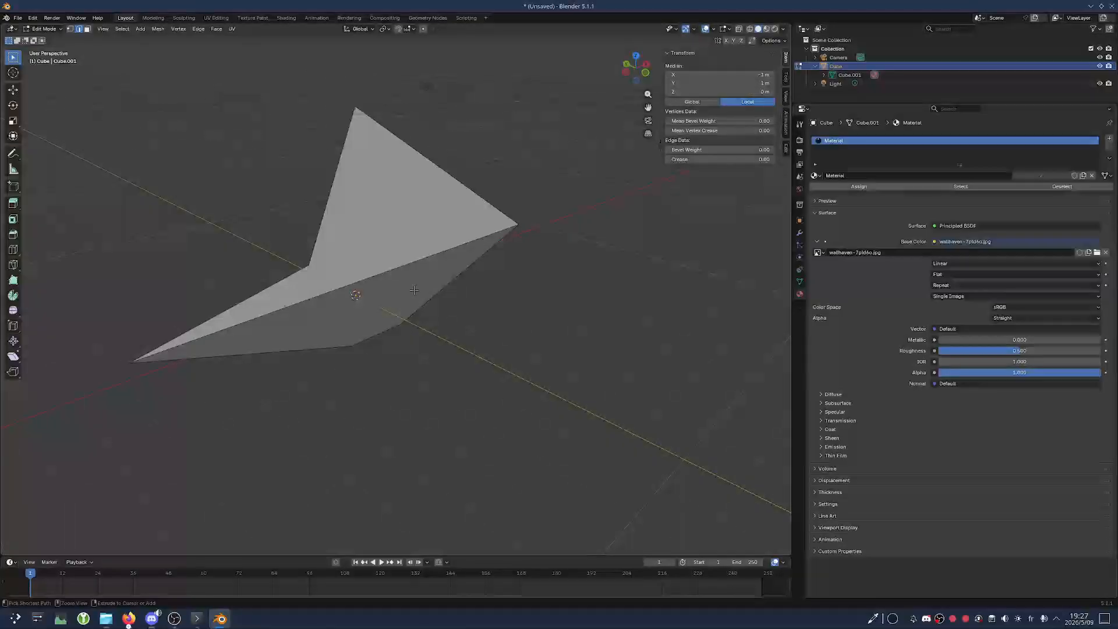
pyautogui.hotkey('ctrl', 'z')
pyautogui.hotkey('ctrl', 'z')
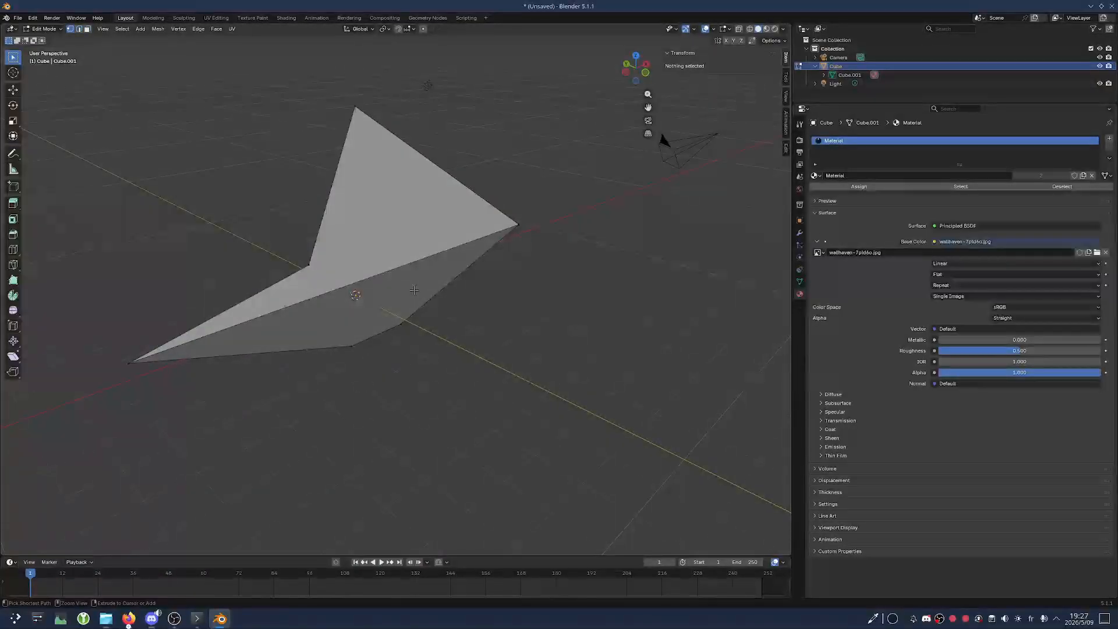
pyautogui.hotkey('ctrl', 'z')
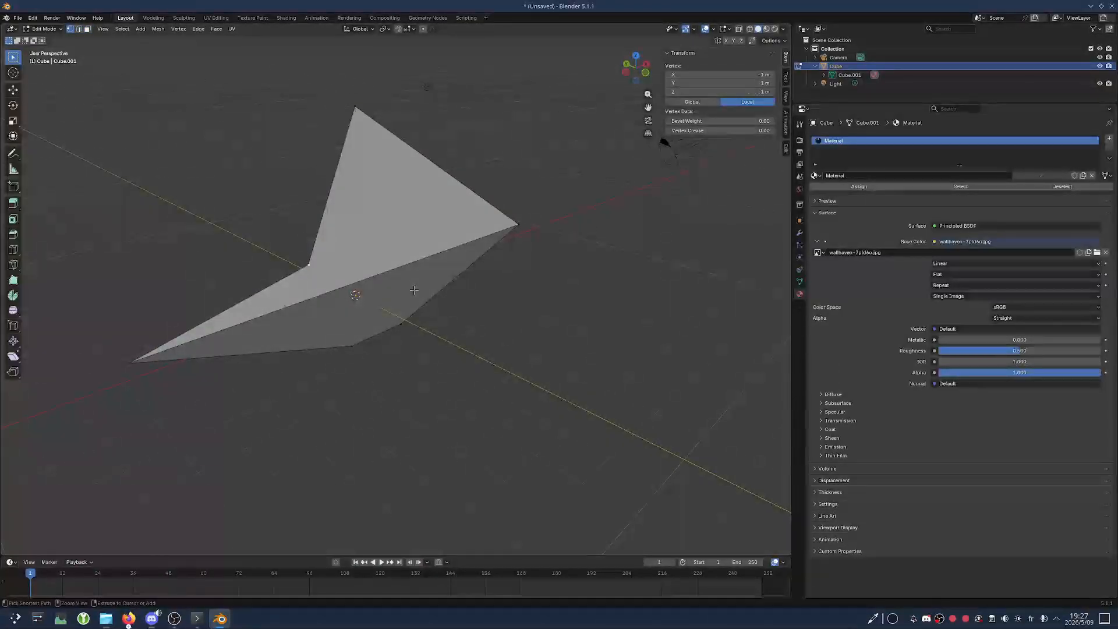
pyautogui.hotkey('ctrl', 'z')
pyautogui.hotkey('ctrl', 'z')
pyautogui.hotkey('ctrl', 'z')
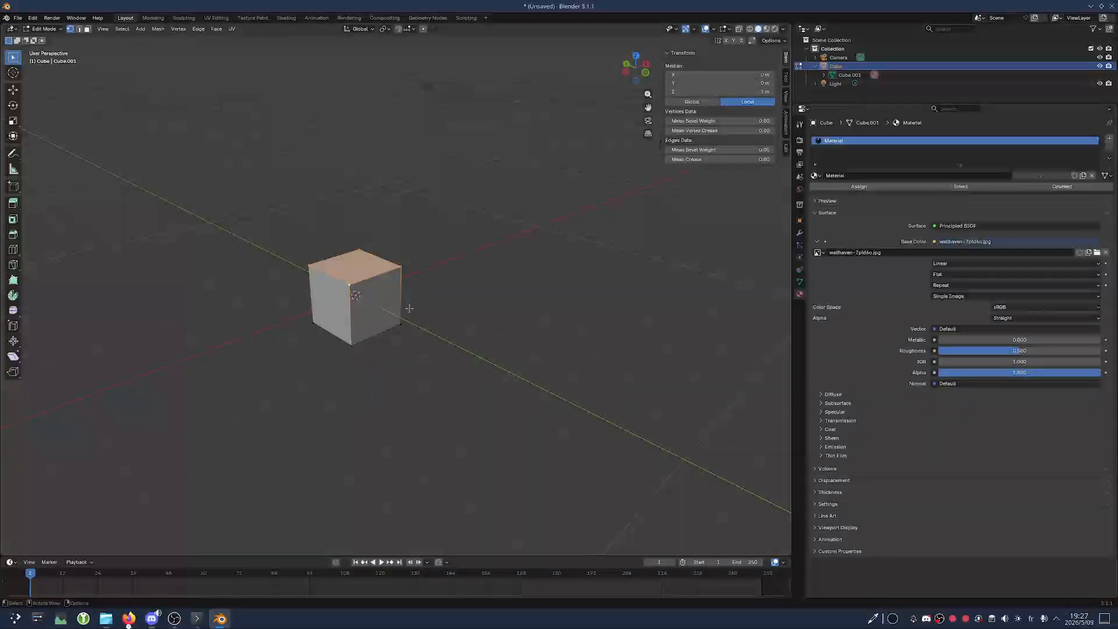
pyautogui.hotkey('ctrl', 'z')
# Select the cube's entire mesh, frame it from the front, and turn to an angled perspective view
pyautogui.moveTo(440, 317); pyautogui.dragTo(631, 297, button='middle')
pyautogui.press('KP_1')
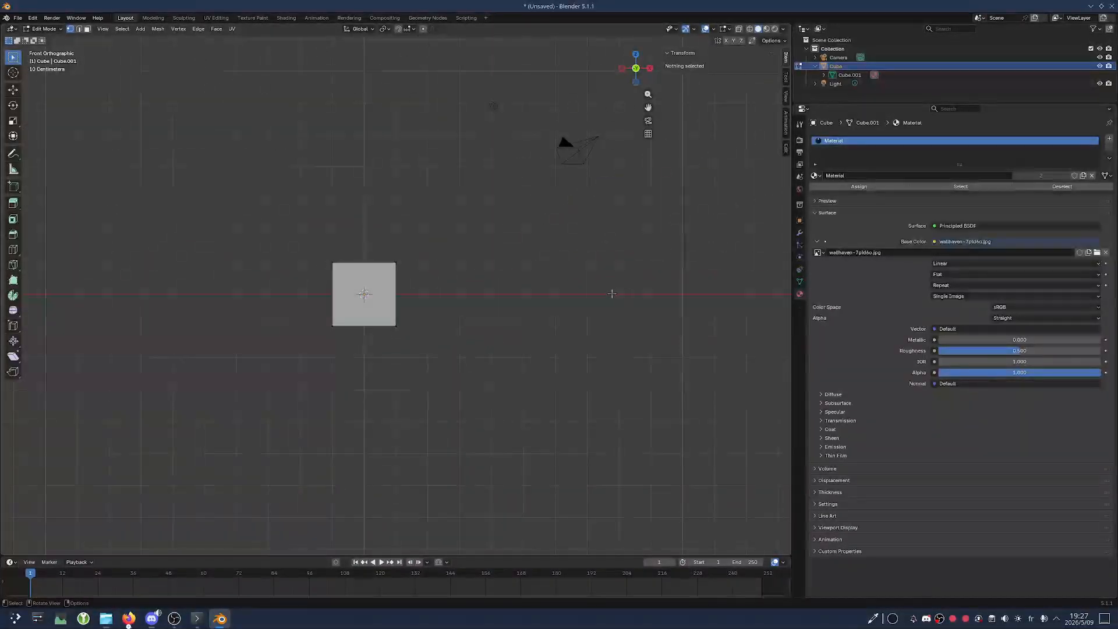
pyautogui.scroll(4, 537, 332)
pyautogui.press('a')
pyautogui.scroll(-5, 454, 323)
pyautogui.press('KP_Decimal')
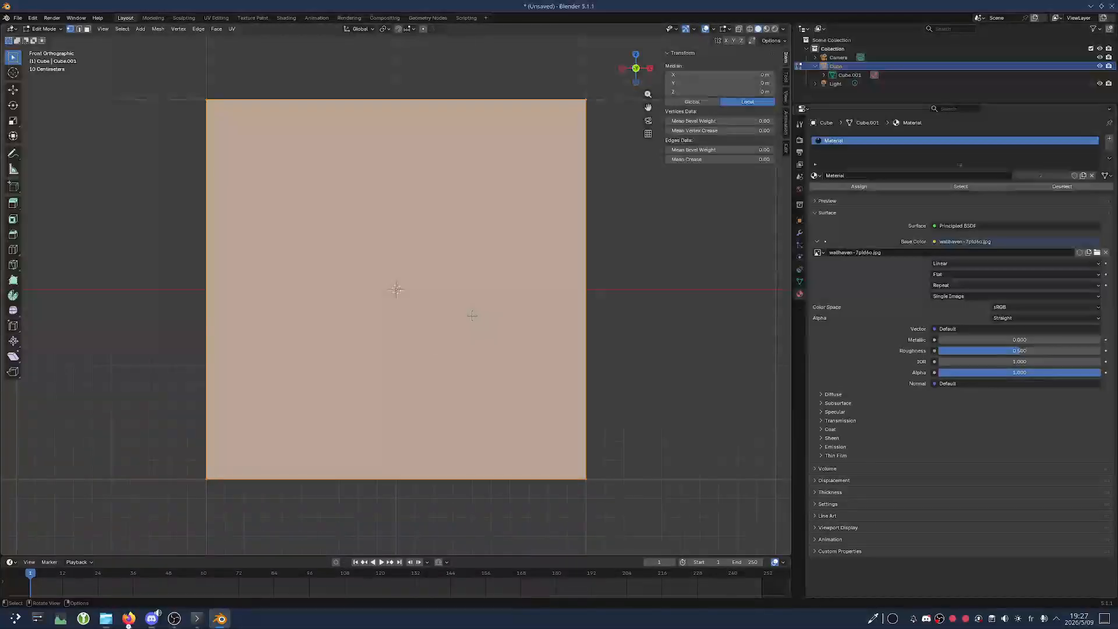
pyautogui.scroll(-4, 474, 332)
pyautogui.press('KP_8')
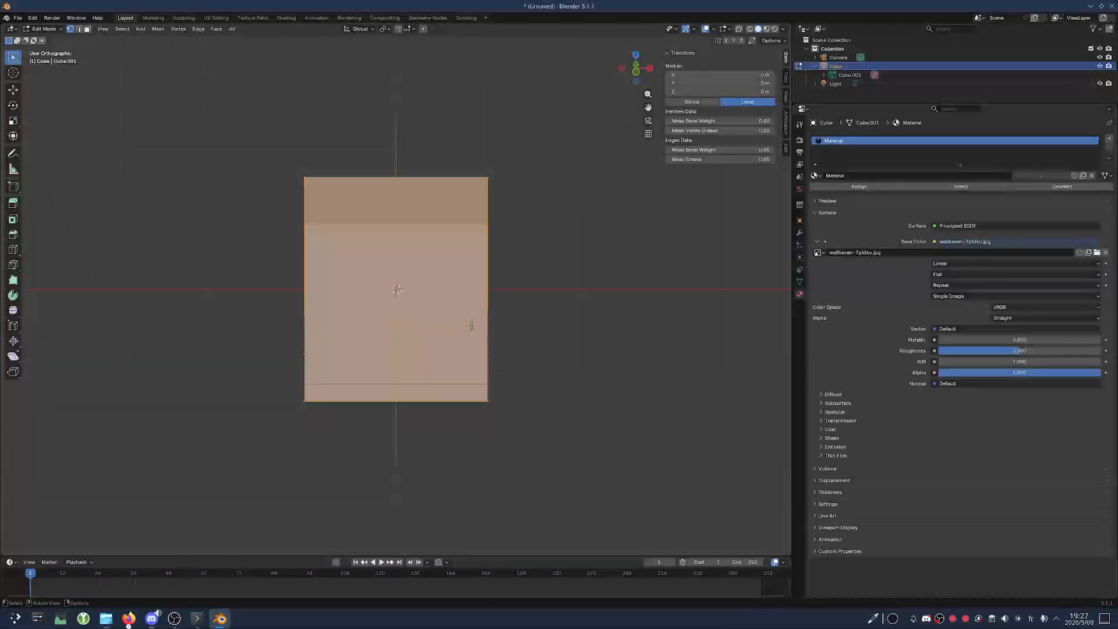
pyautogui.press('KP_8')
pyautogui.press('KP_6')
pyautogui.press('KP_6')
pyautogui.scroll(-2, 570, 340)
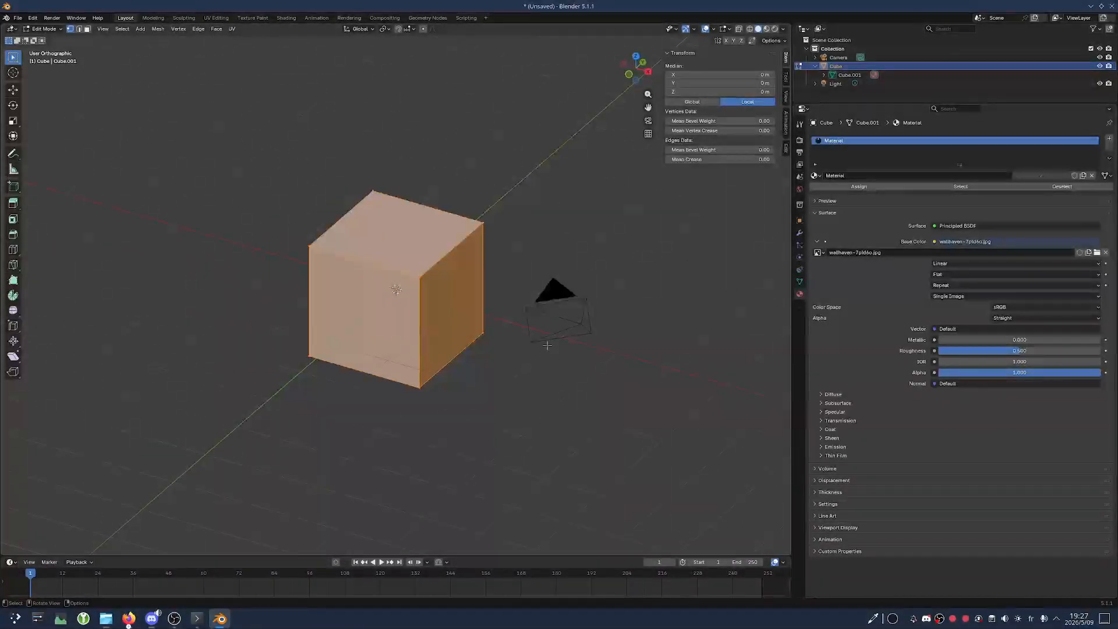
pyautogui.press('KP_5')
# Delete the Camera from the scene collection and collapse the Cube's hierarchy
pyautogui.click(838, 58)
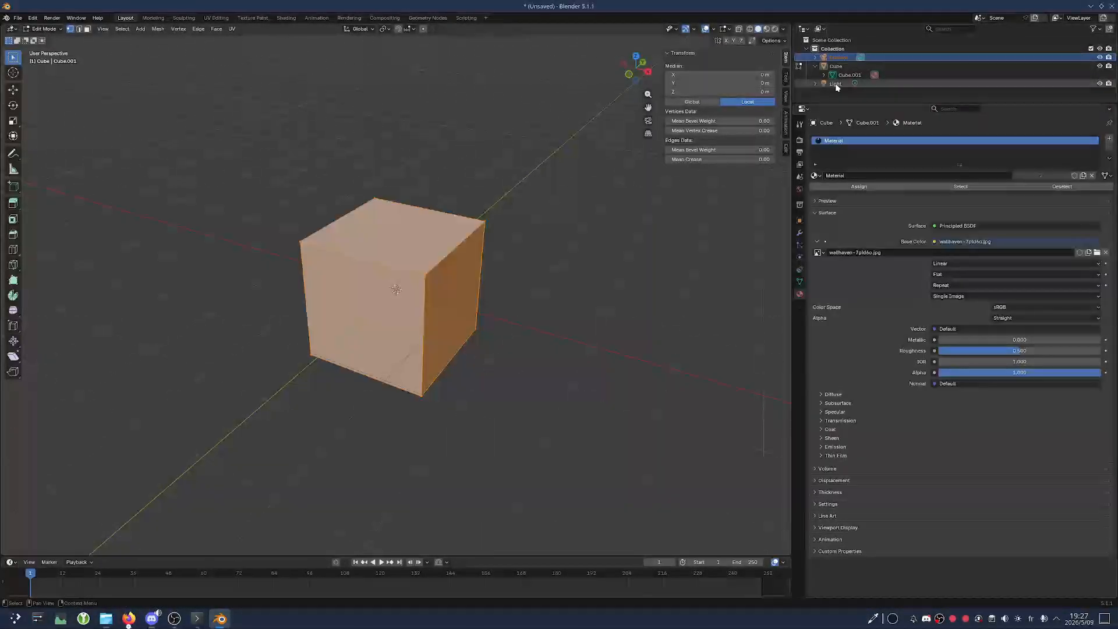
pyautogui.click(826, 66)
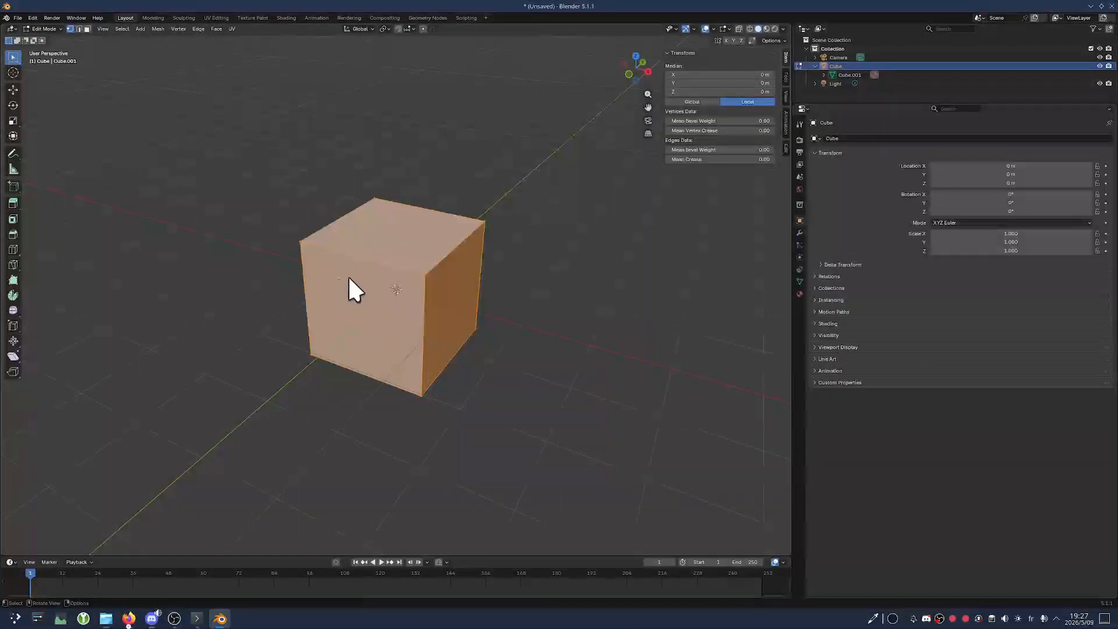
pyautogui.click(54, 29)
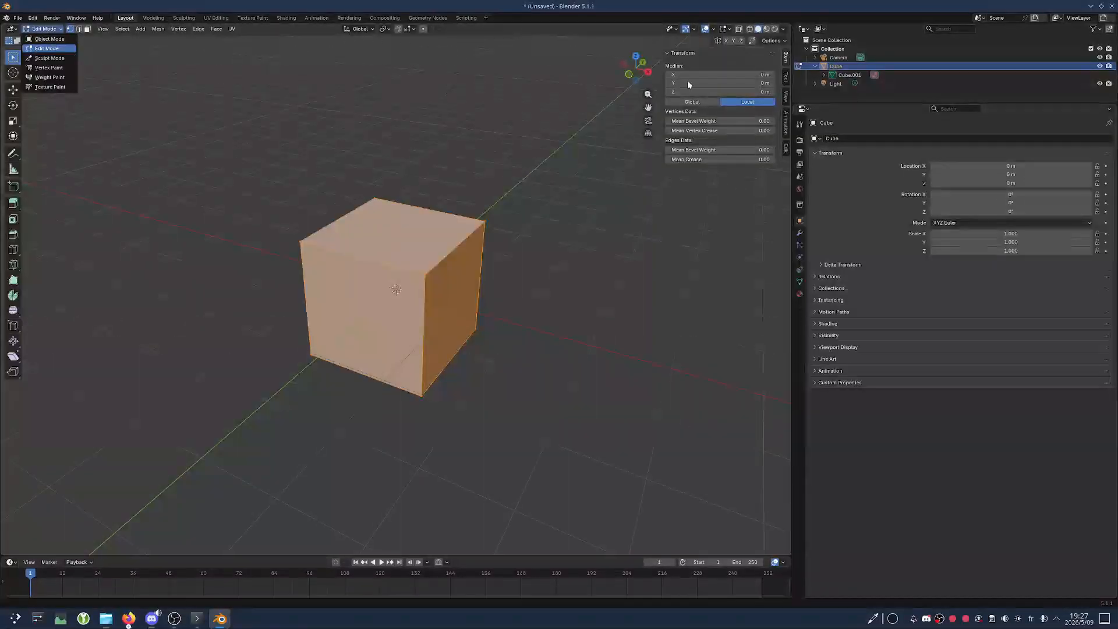
pyautogui.rightClick(833, 59)
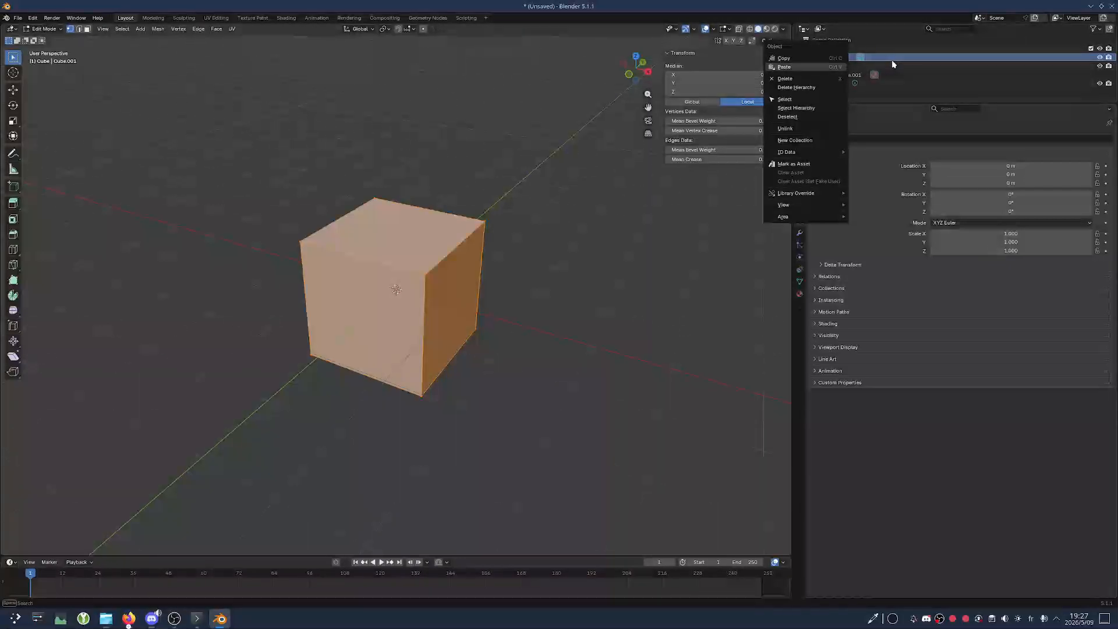
pyautogui.rightClick(842, 58)
pyautogui.click(805, 78)
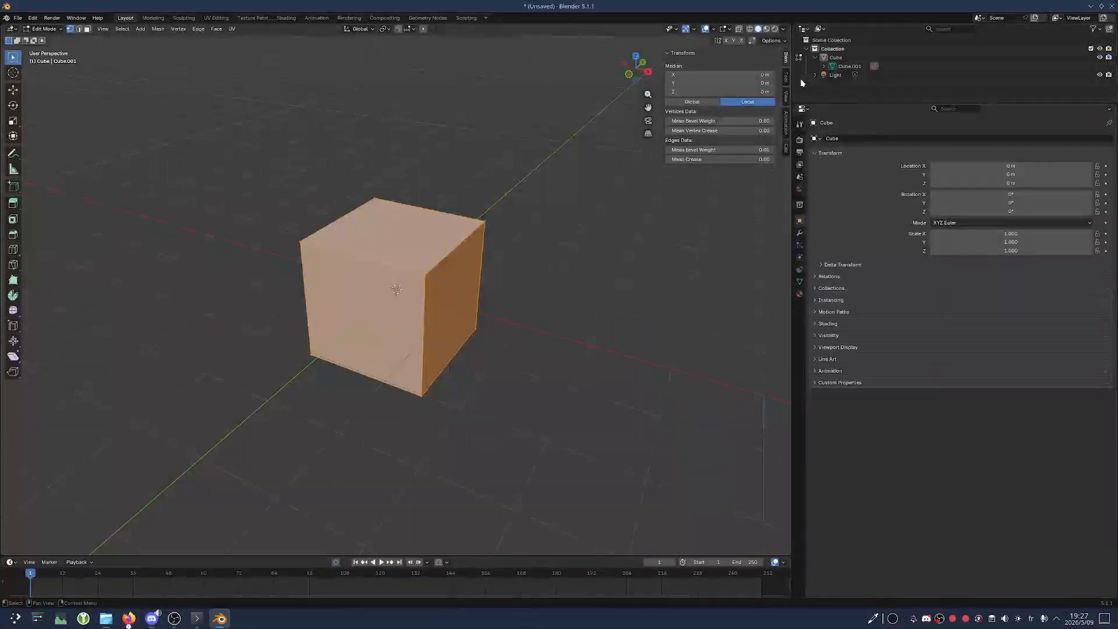
pyautogui.click(816, 58)
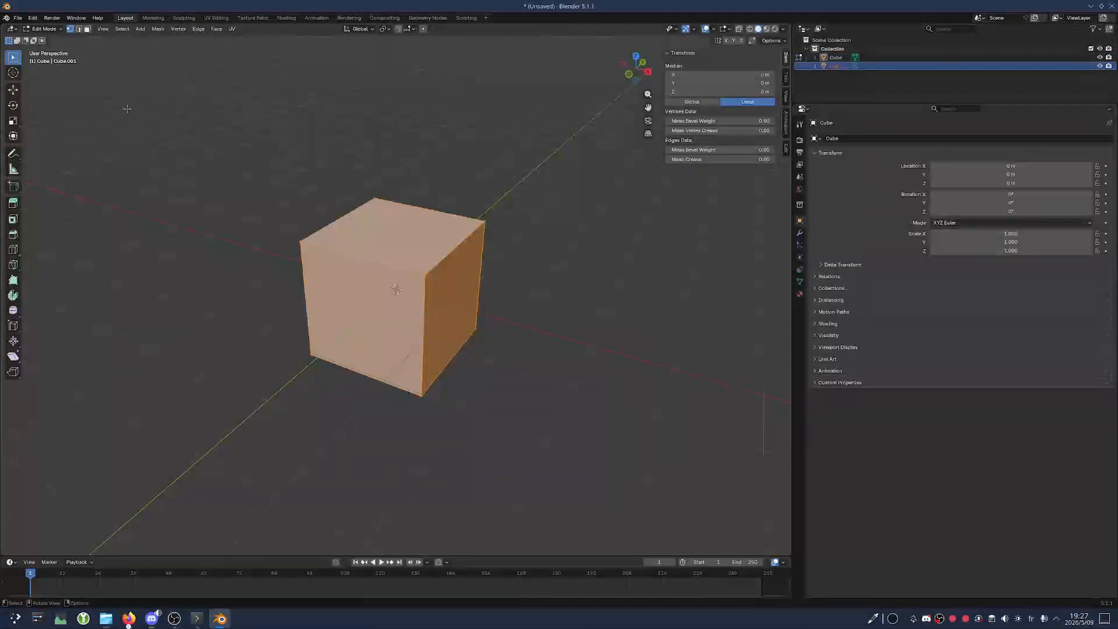
# Toggle the cube repeatedly between Edit and Object Mode, ending in Object Mode, and delete the Light
pyautogui.press('Tab')
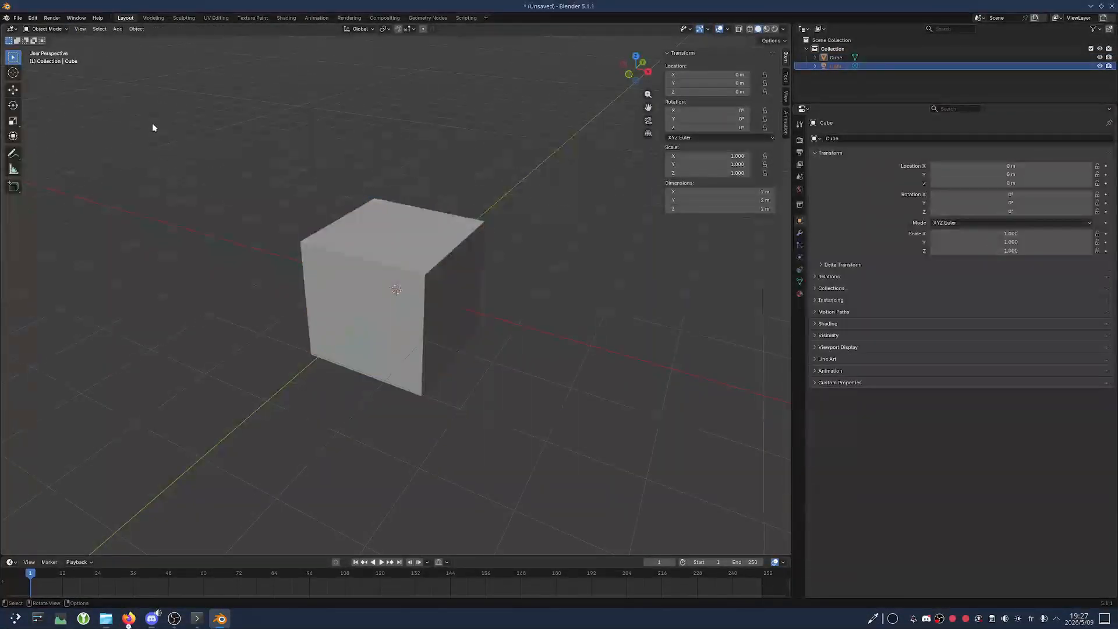
pyautogui.press('Tab')
pyautogui.press('Tab')
pyautogui.press('Tab')
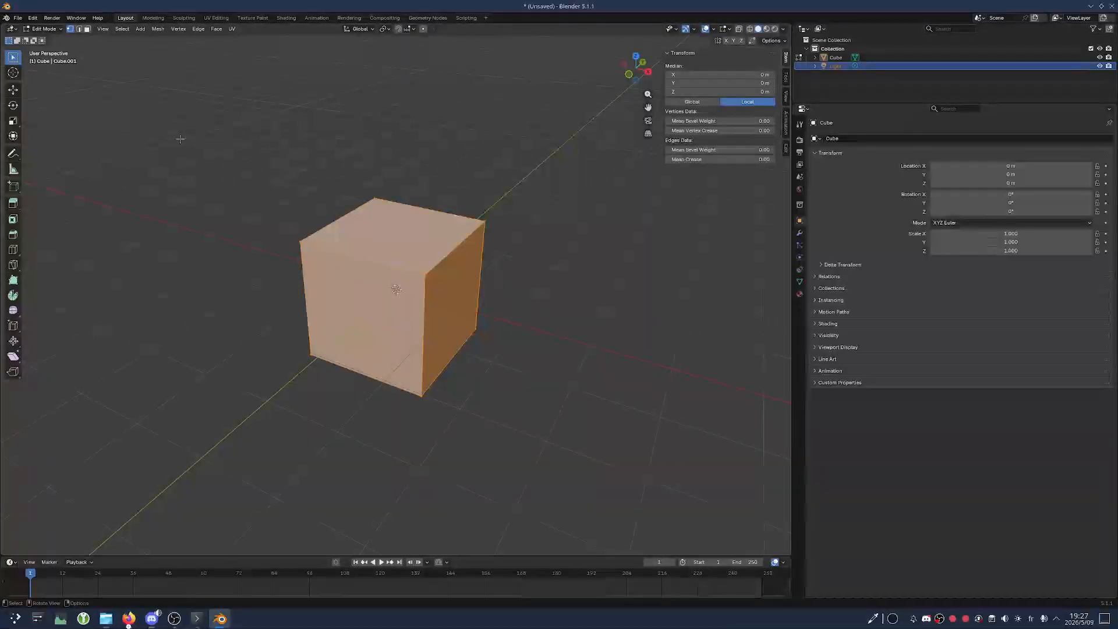
pyautogui.press('Tab')
pyautogui.press('Tab')
pyautogui.press('Tab')
pyautogui.press('Tab')
pyautogui.press('Tab')
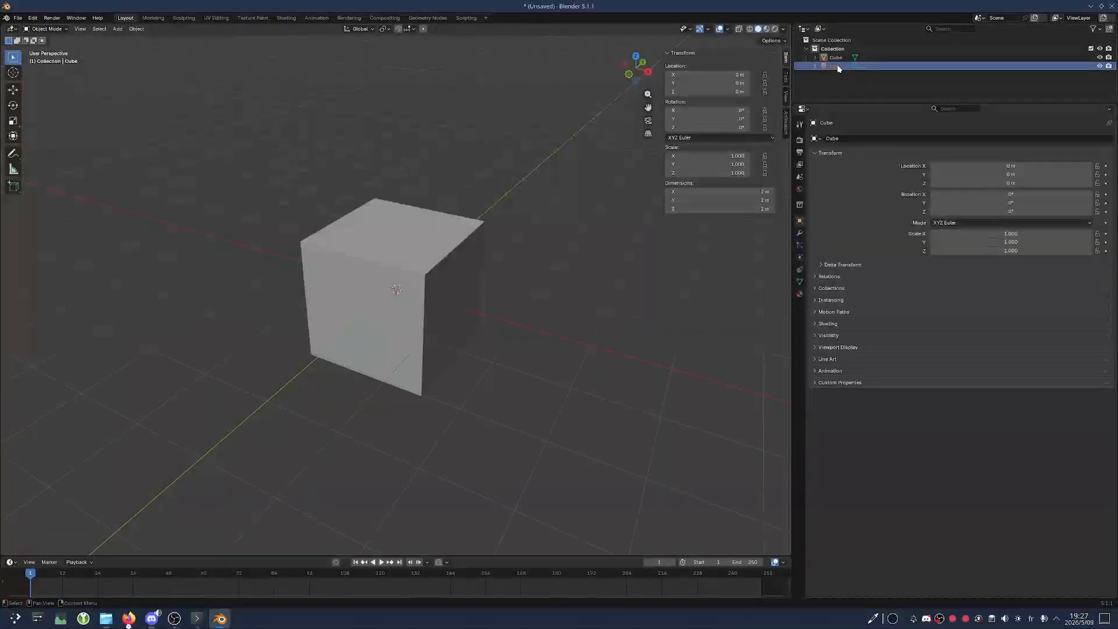
pyautogui.press('Delete')
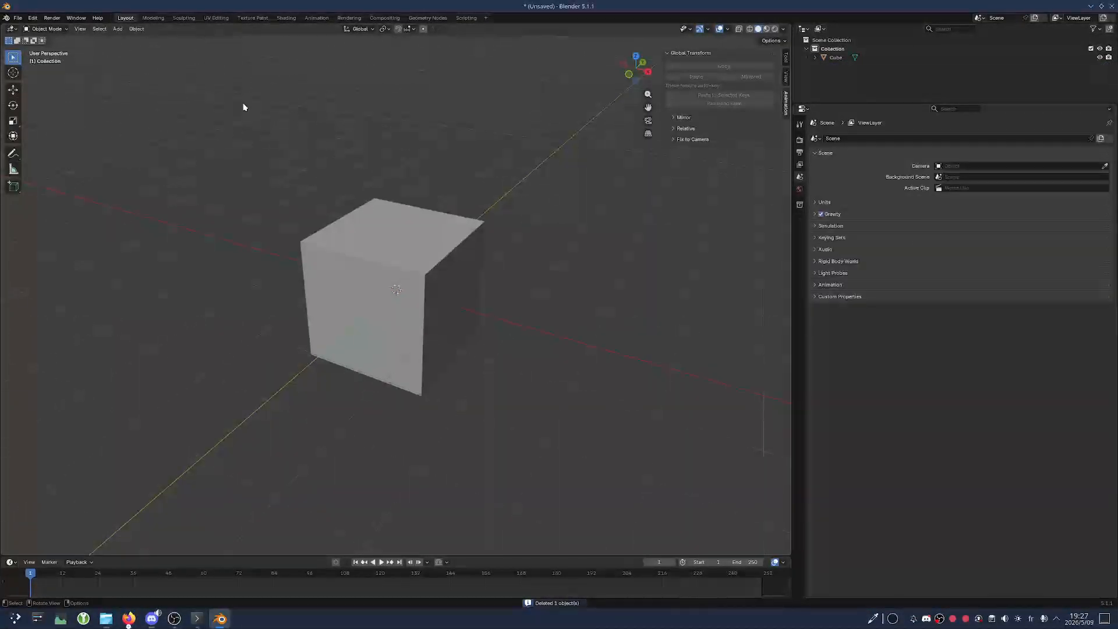
# Select the cube, enter Edit Mode, and deselect all of its geometry
pyautogui.click(357, 211)
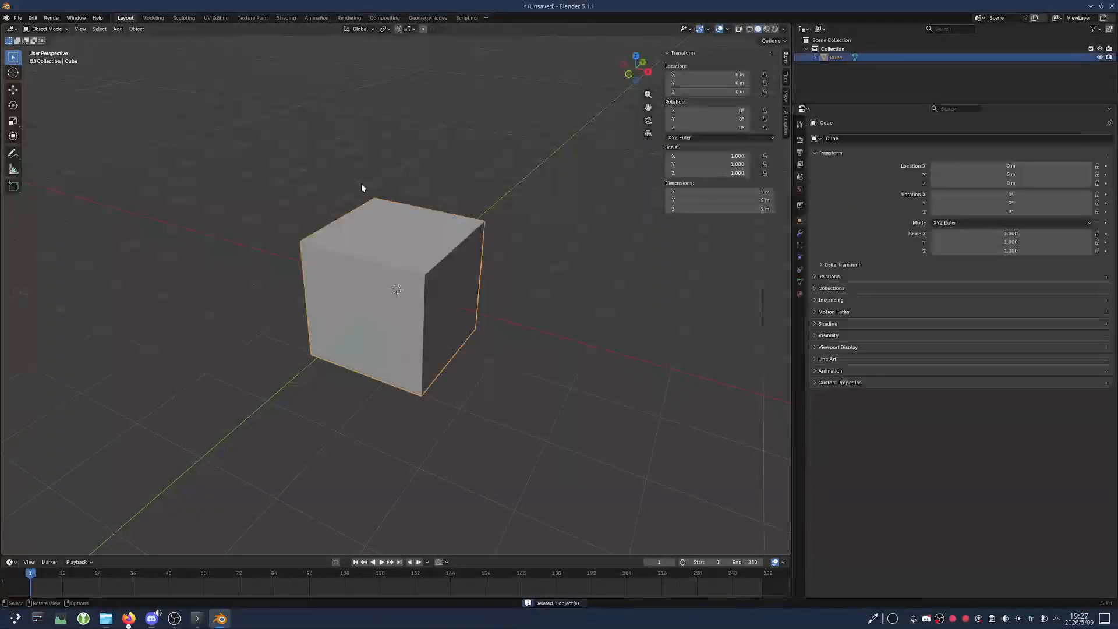
pyautogui.press('Tab')
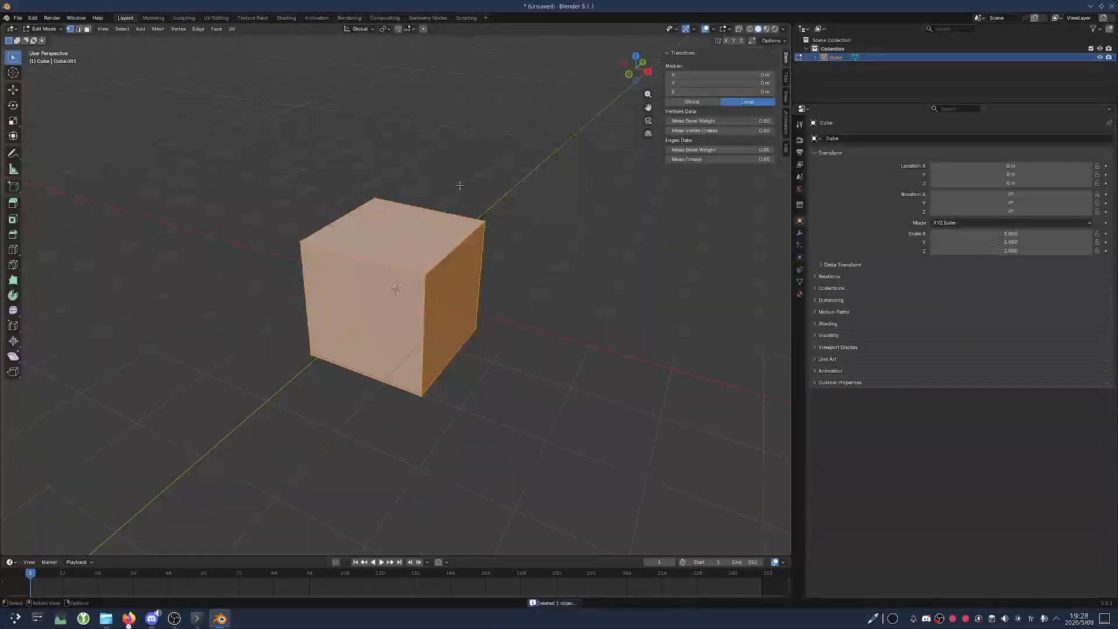
pyautogui.hotkey('alt', 'a')
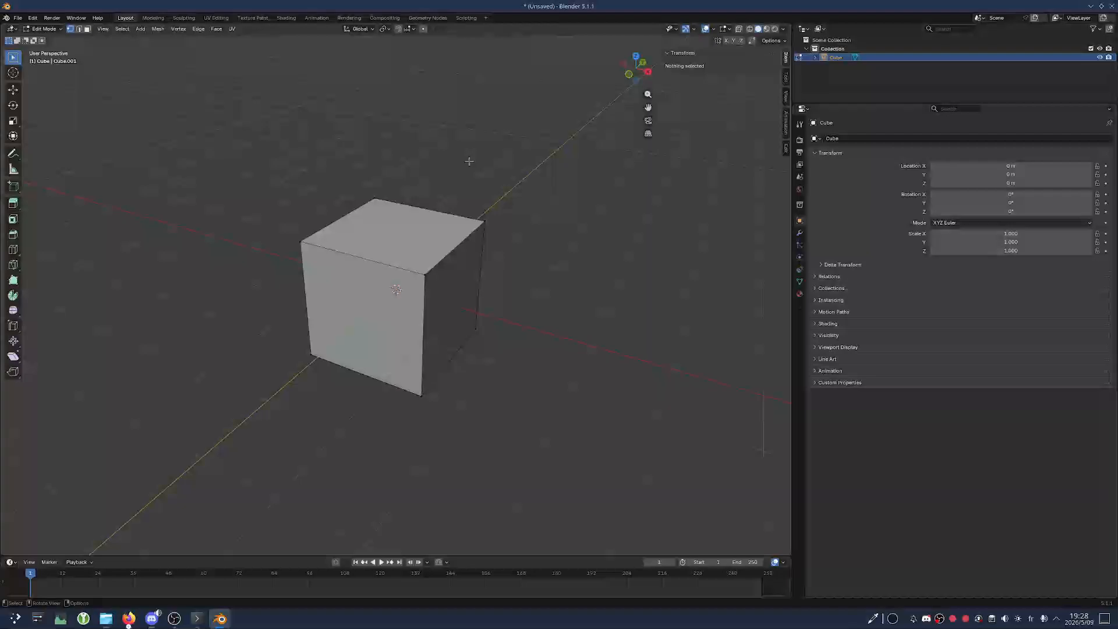
# Toggle X-ray display on and off, leave it on, and pick a point through the cube's front face
pyautogui.click(740, 29)
pyautogui.click(739, 29)
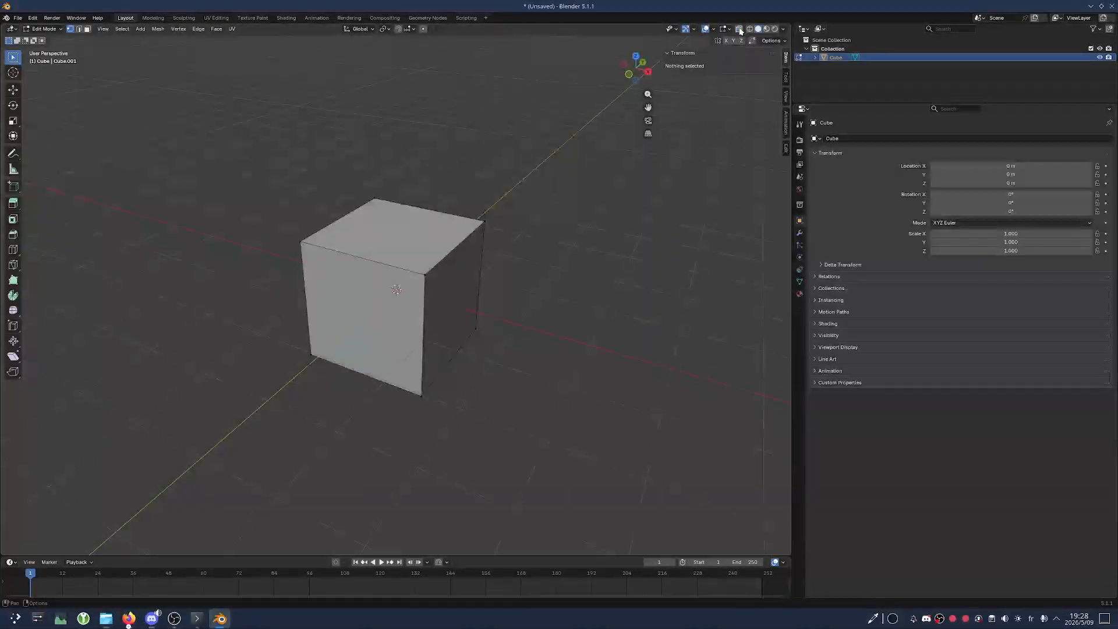
pyautogui.click(740, 29)
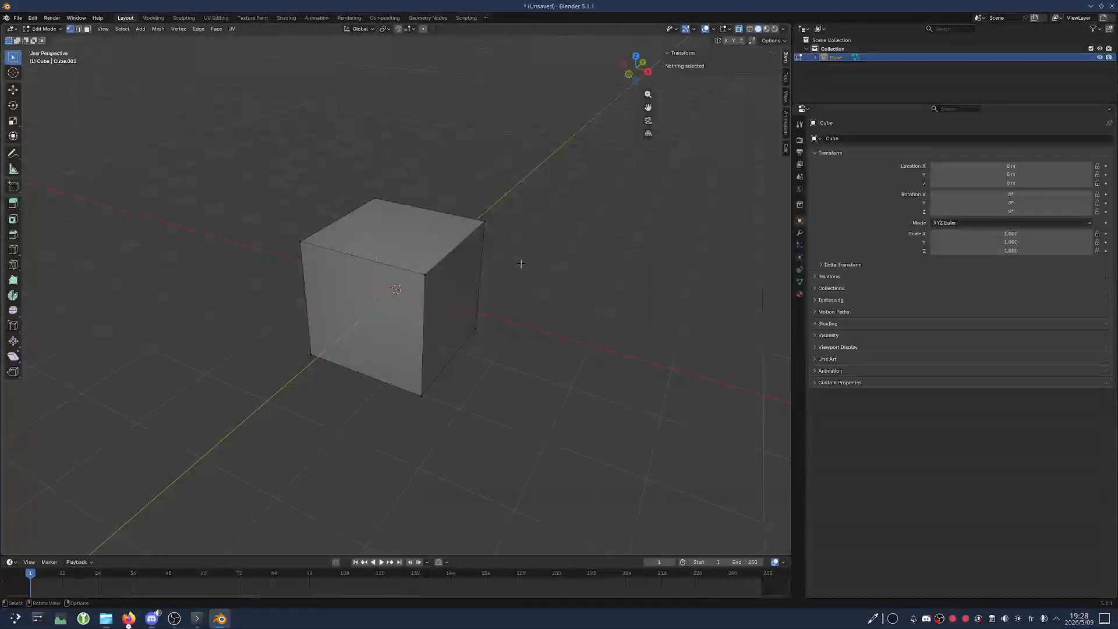
pyautogui.click(374, 300)
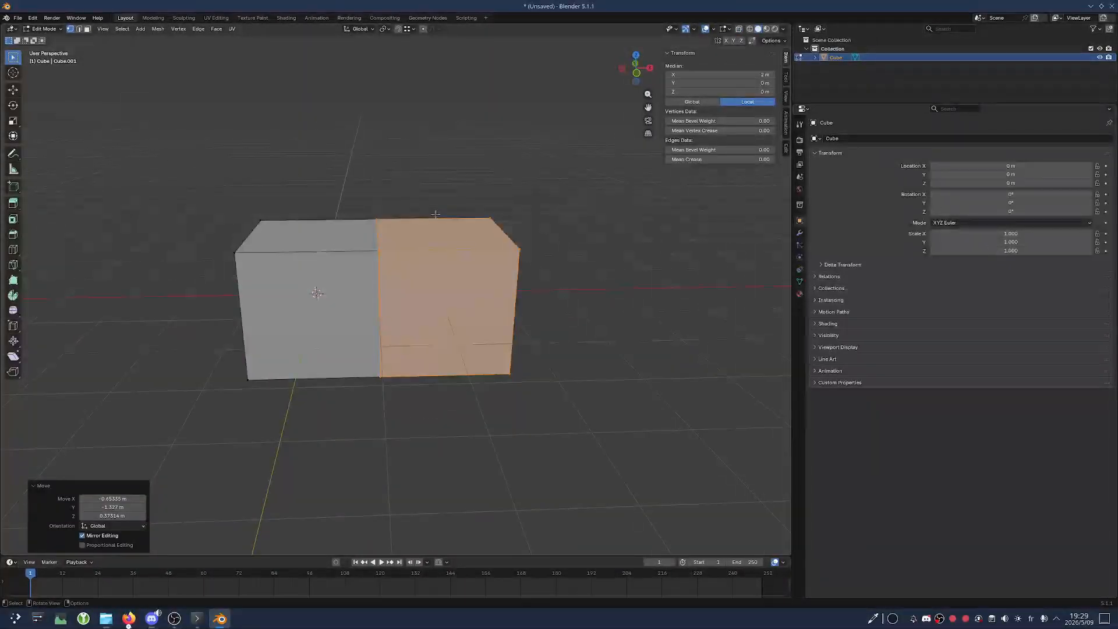
# Deselect the second cube and select the front upper vertex where the two cubes meet
pyautogui.click(436, 215)
pyautogui.moveTo(442, 200); pyautogui.dragTo(368, 228, button='middle')
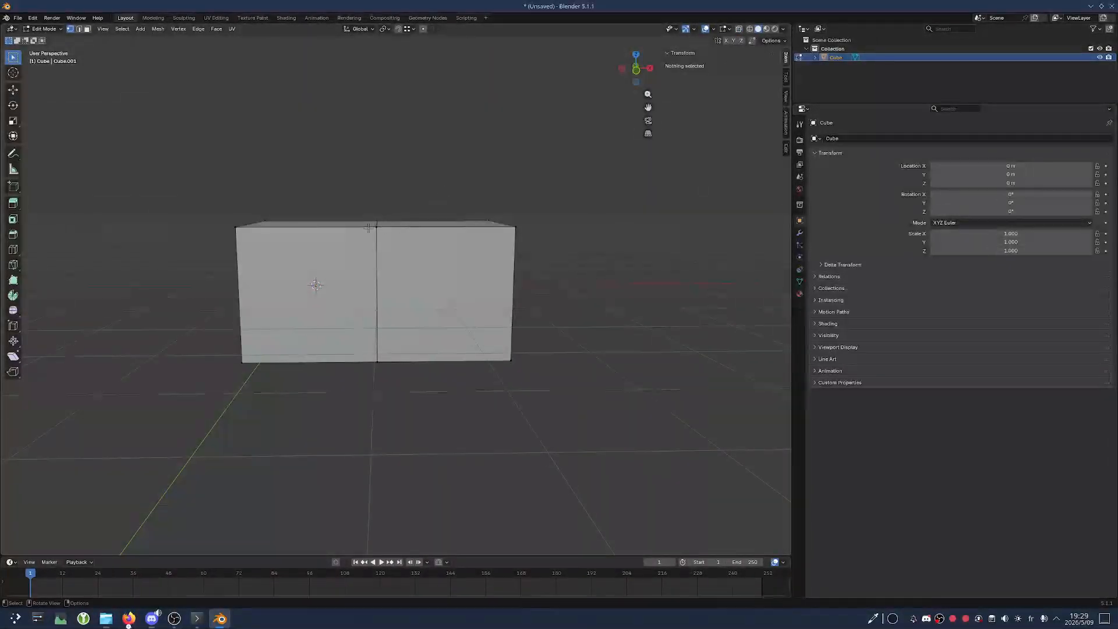
pyautogui.click(378, 227)
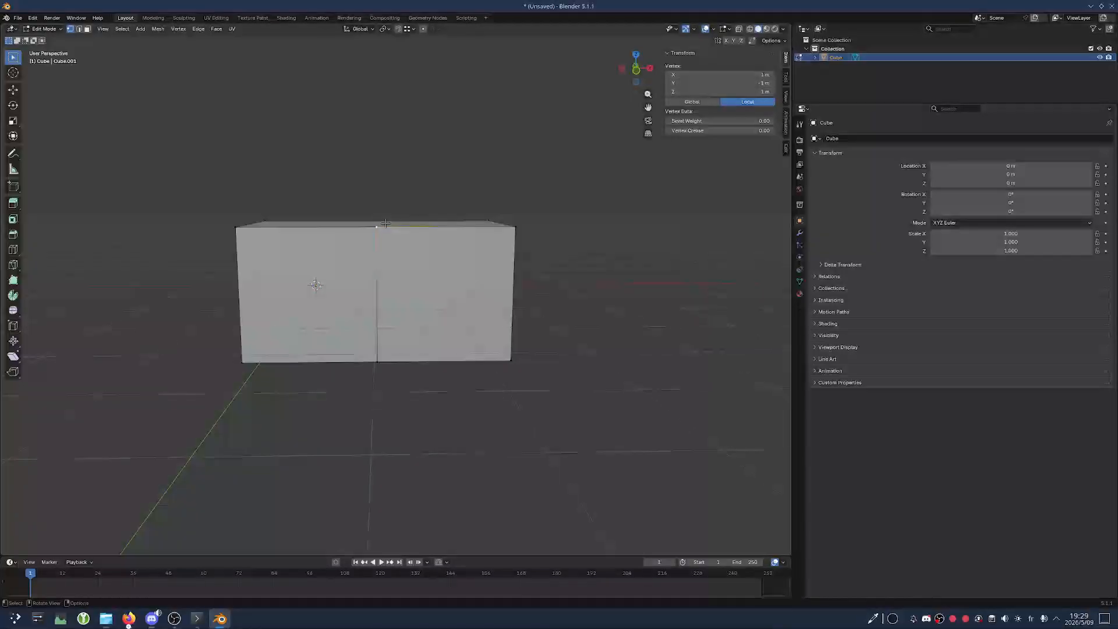
pyautogui.scroll(3, 386, 223)
pyautogui.moveTo(361, 199); pyautogui.dragTo(373, 211, button='middle')
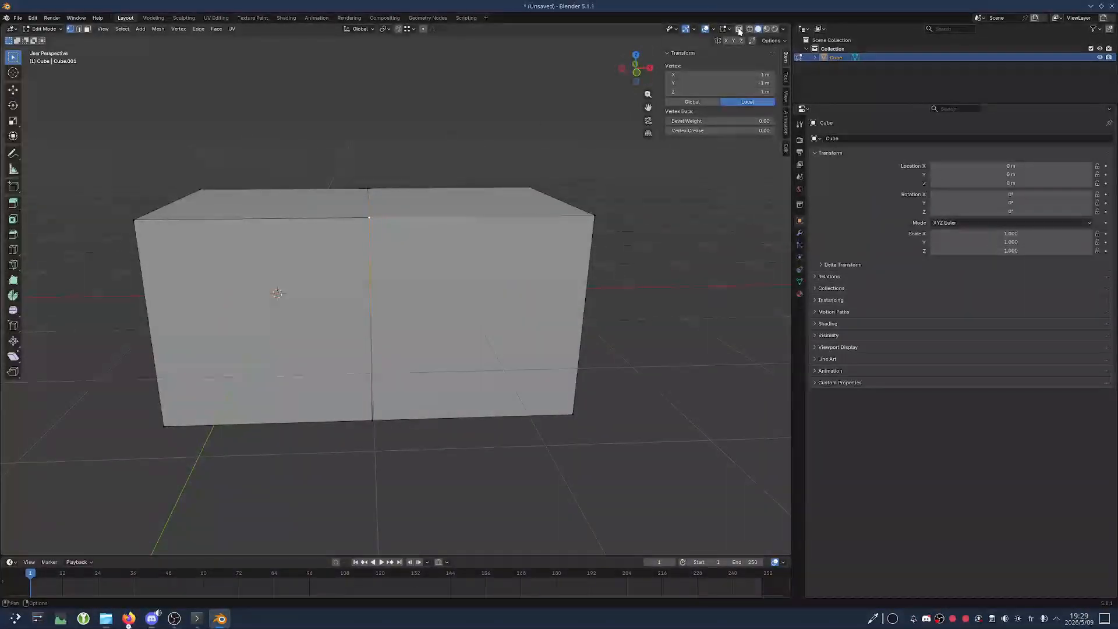
# Move the seam vertex freely toward the second cube and undo the move
pyautogui.press('g')
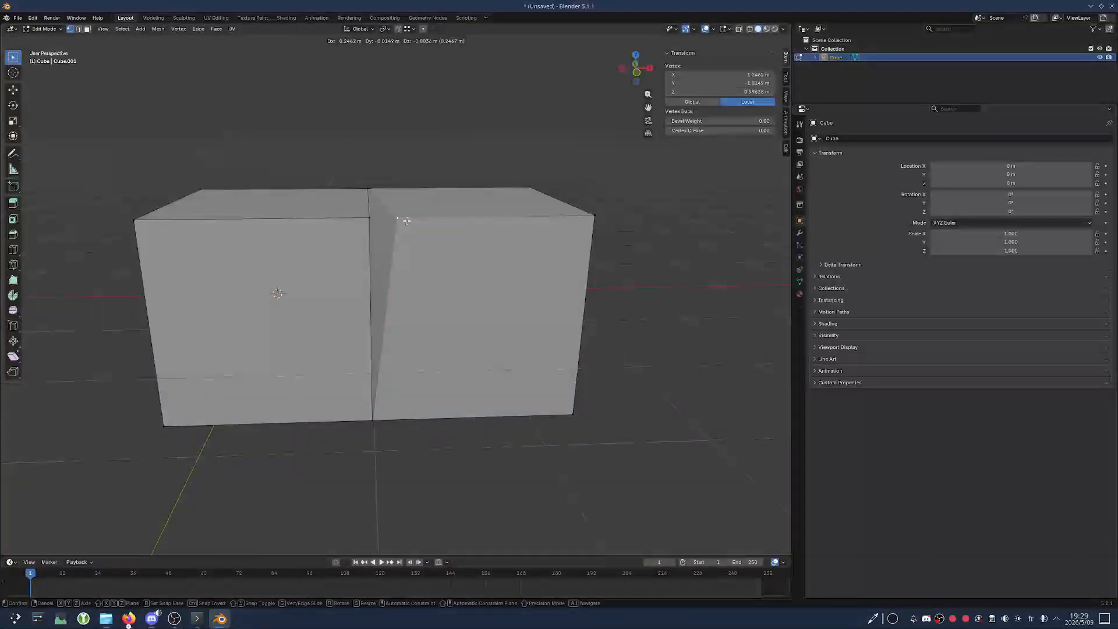
pyautogui.click(406, 240)
pyautogui.hotkey('ctrl', 'z')
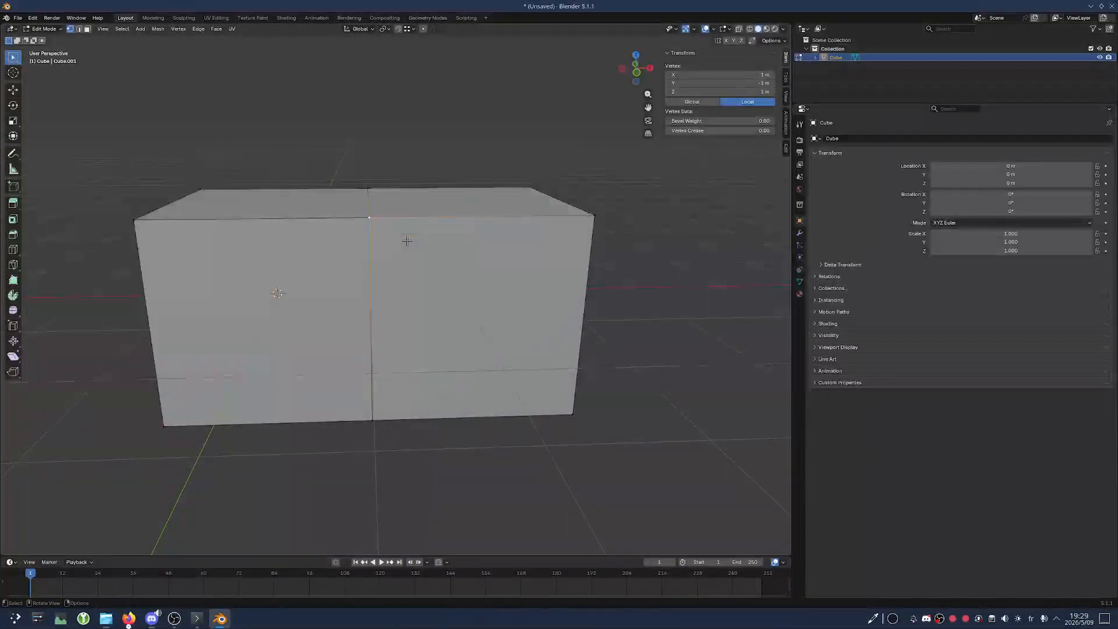
# Examine the selected vertex and the seam between the two adjoining cubes from several angles and distances
pyautogui.scroll(2, 406, 241)
pyautogui.moveTo(368, 220); pyautogui.dragTo(342, 220, button='middle')
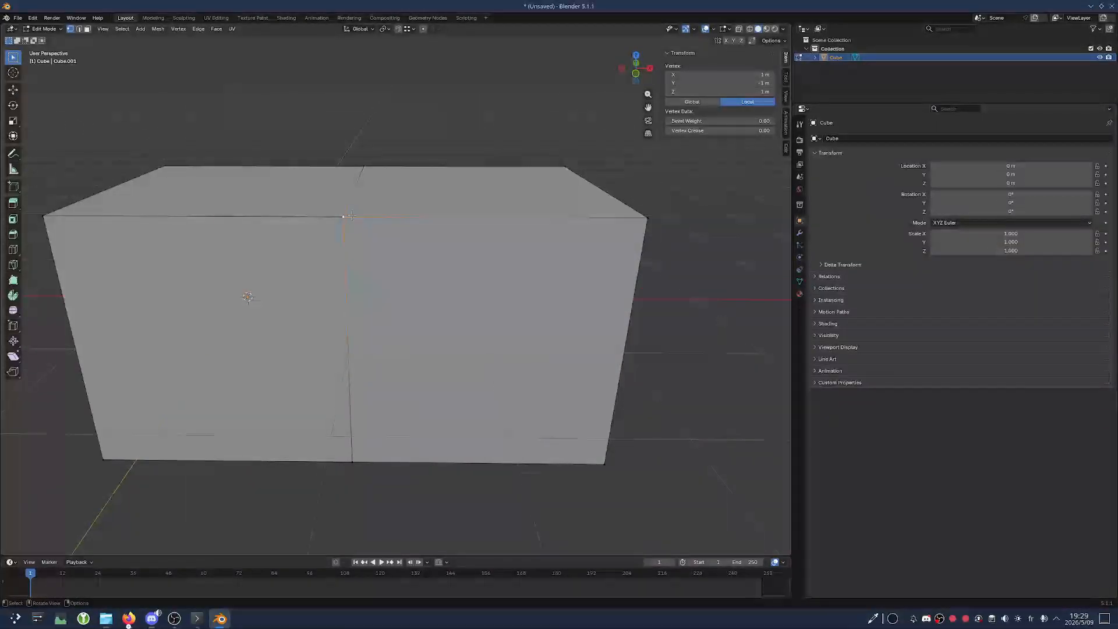
pyautogui.scroll(-2, 355, 224)
pyautogui.moveTo(356, 223); pyautogui.dragTo(372, 214, button='middle')
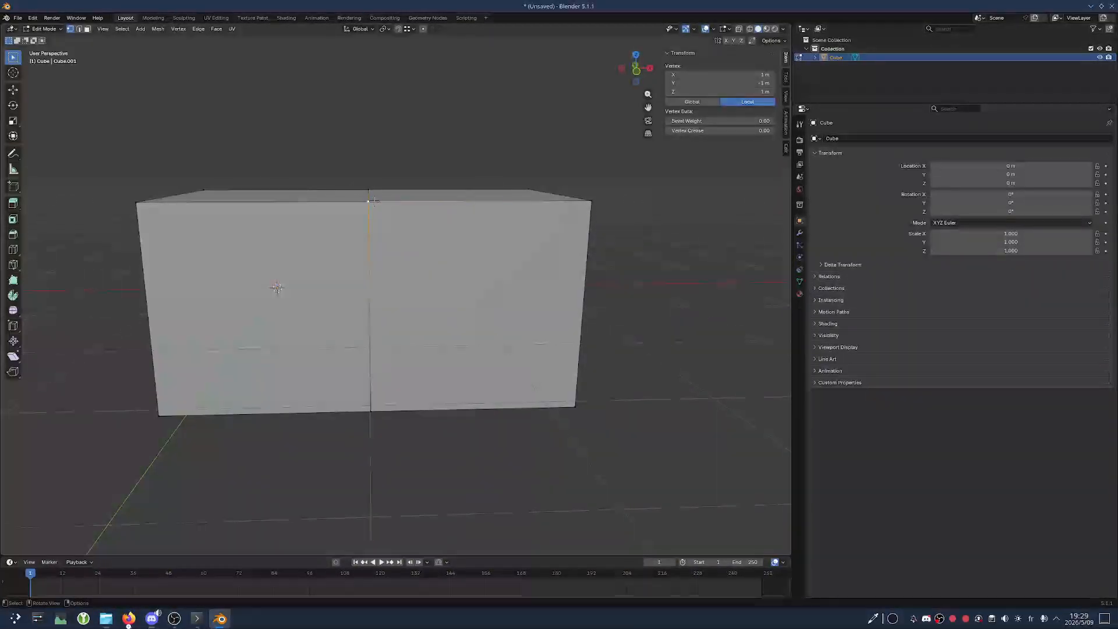
pyautogui.scroll(1, 374, 200)
pyautogui.scroll(2, 361, 176)
pyautogui.scroll(-1, 358, 174)
pyautogui.moveTo(358, 172); pyautogui.dragTo(459, 175, button='middle')
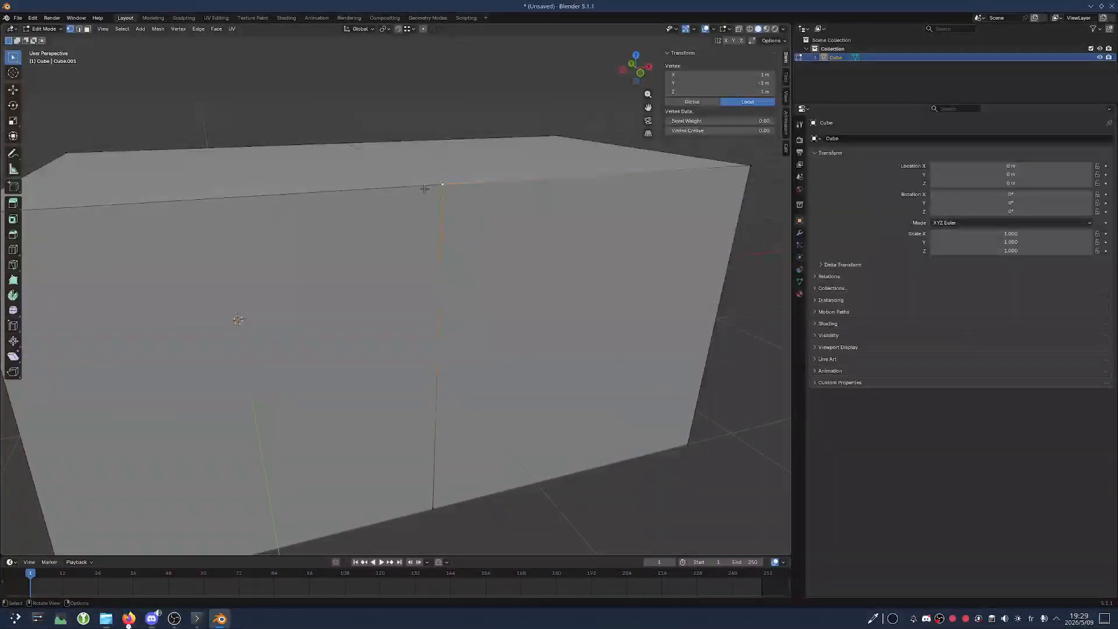
pyautogui.scroll(-2, 428, 188)
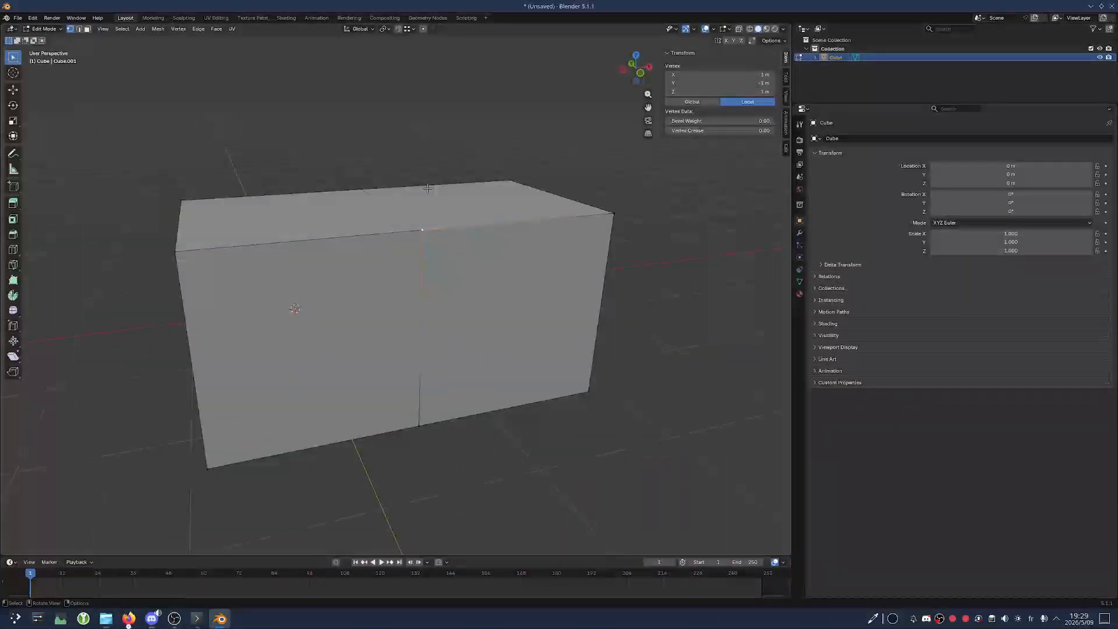
# Enable X-ray display and box-select the overlapping vertices at the upper front corner where the two cubes meet
pyautogui.moveTo(401, 229)
pyautogui.mouseDown(button='middle')
pyautogui.moveTo(393, 223)
pyautogui.moveTo(403, 226)
pyautogui.mouseUp(button='middle')
pyautogui.scroll(2, 402, 225)
pyautogui.scroll(-3, 404, 192)
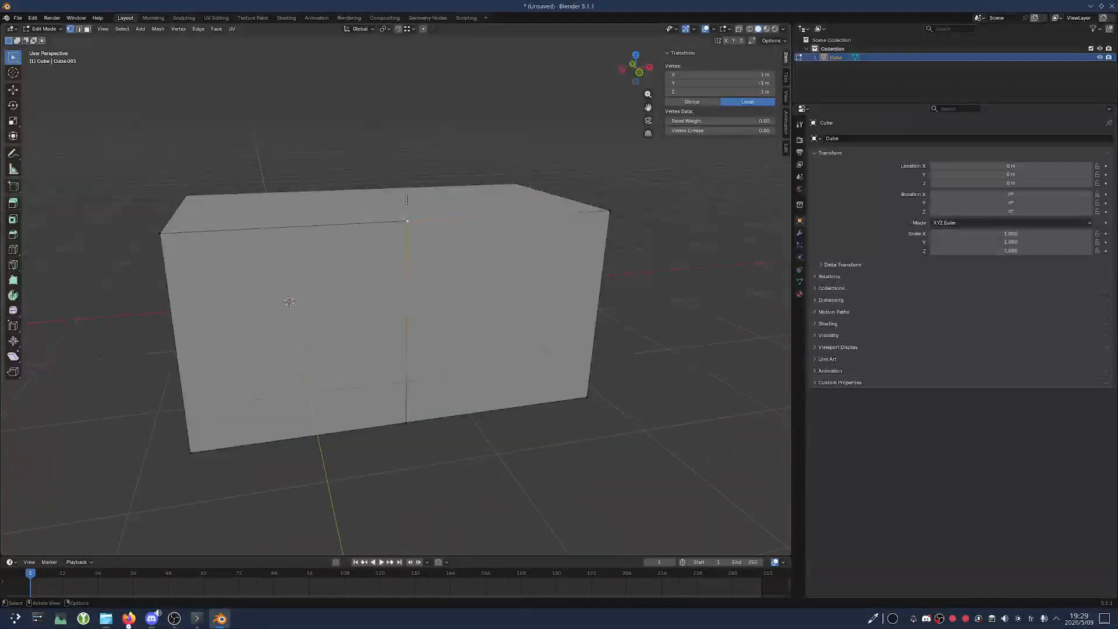
pyautogui.scroll(4, 404, 192)
pyautogui.scroll(-2, 404, 192)
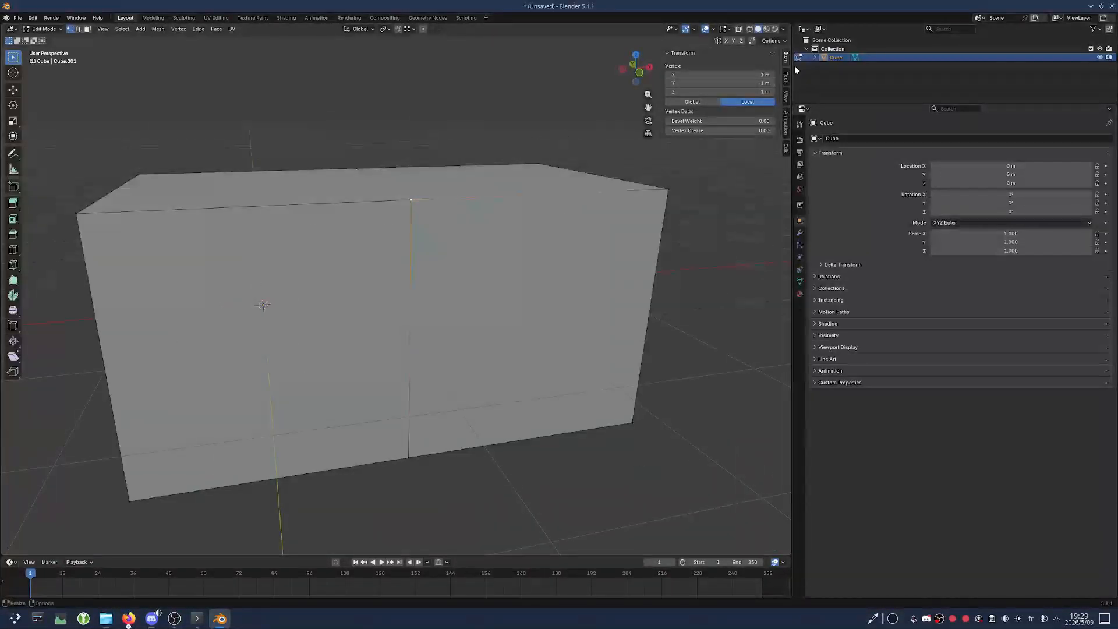
pyautogui.click(739, 29)
pyautogui.moveTo(398, 187); pyautogui.dragTo(430, 214)
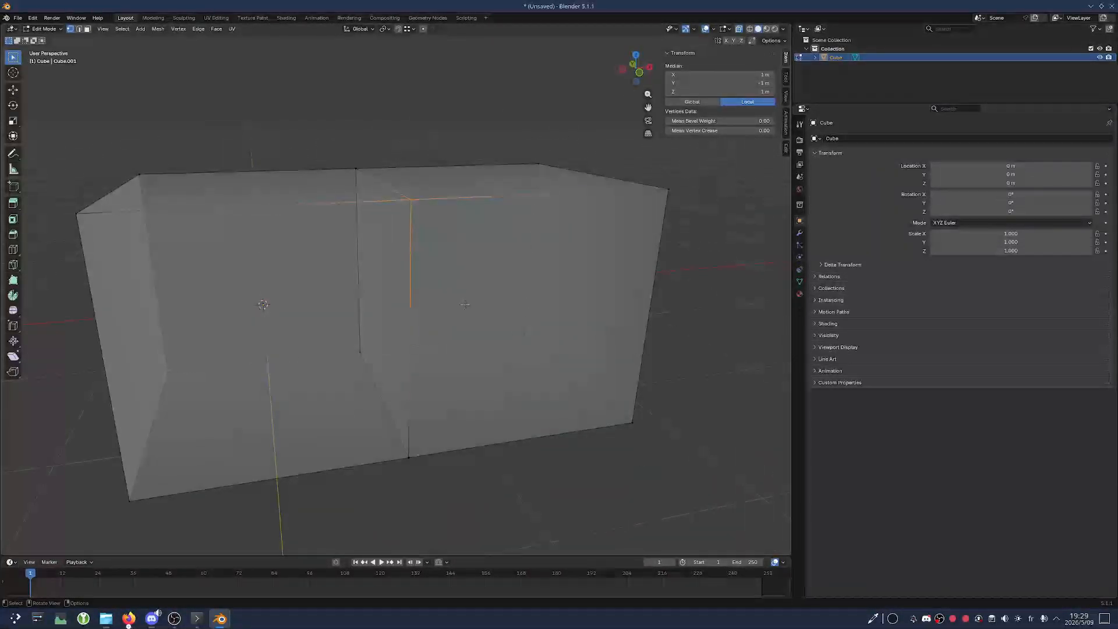
# Move the selected seam vertices freely together and undo the move
pyautogui.scroll(-2, 431, 279)
pyautogui.moveTo(432, 297); pyautogui.dragTo(405, 250, button='middle')
pyautogui.scroll(-3, 404, 249)
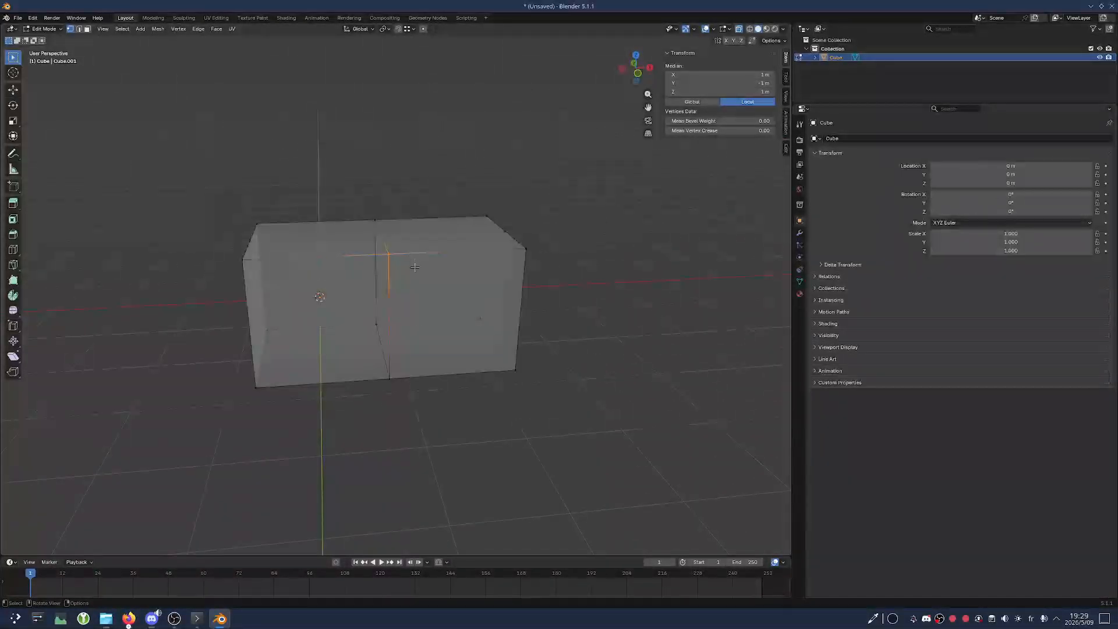
pyautogui.press('g')
pyautogui.click(439, 419)
pyautogui.hotkey('ctrl', 'z')
pyautogui.moveTo(439, 419); pyautogui.dragTo(495, 379, button='middle')
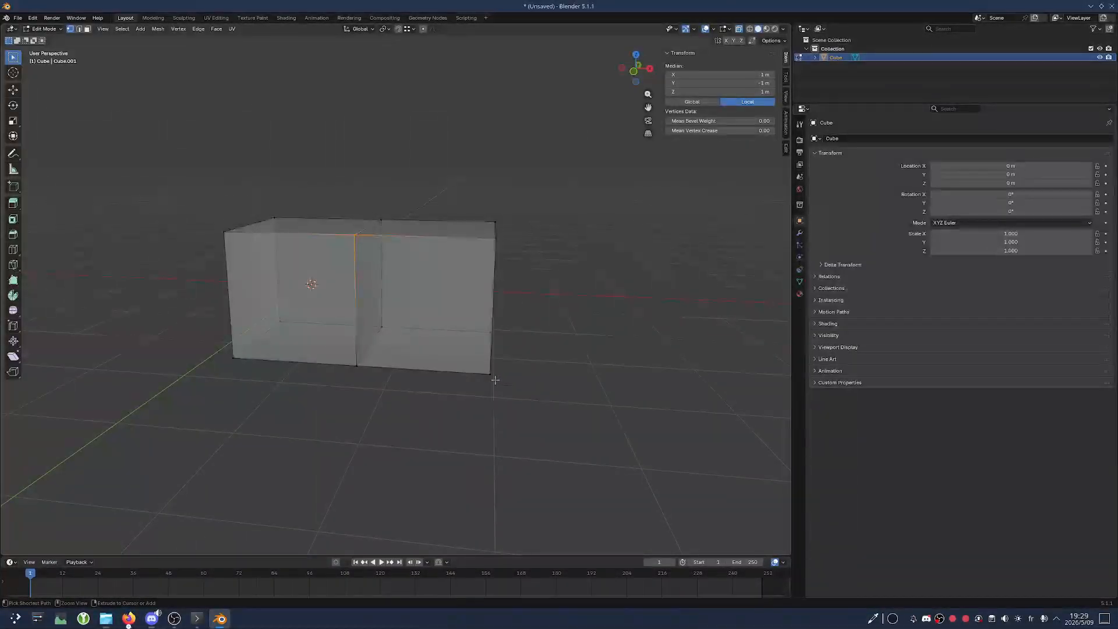
# Undo the earlier mesh edits step by step until only the original cube remains
pyautogui.hotkey('ctrl', 'z')
pyautogui.hotkey('ctrl', 'z')
pyautogui.hotkey('ctrl', 'z')
pyautogui.hotkey('ctrl', 'z')
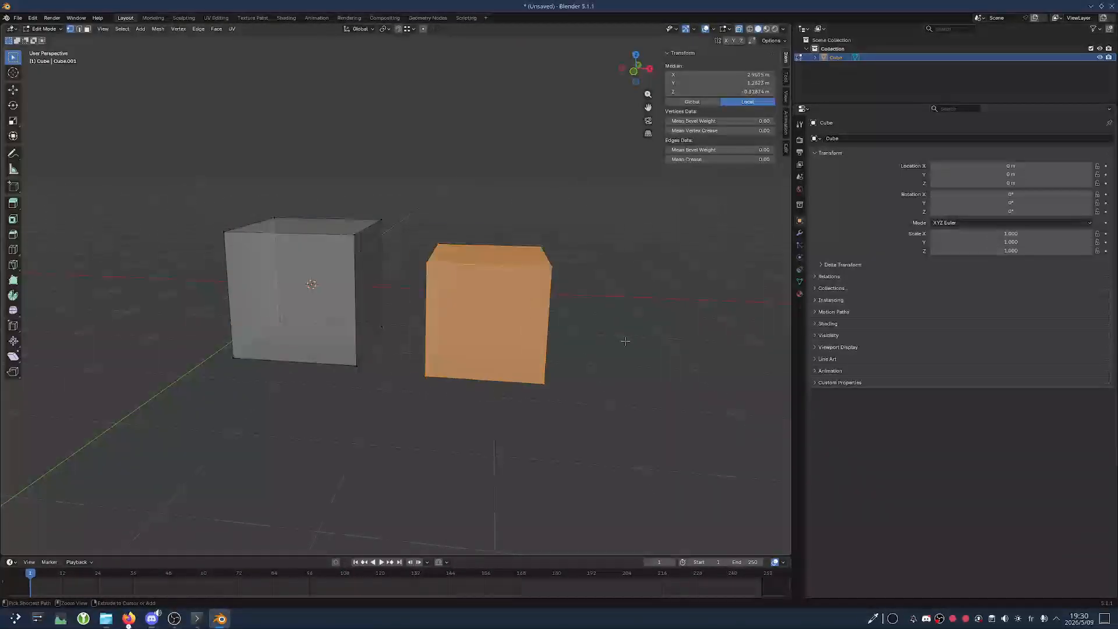
pyautogui.moveTo(447, 302); pyautogui.dragTo(426, 324, button='middle')
# Toggle to Object Mode and back to Edit Mode, and turn off X-ray display
pyautogui.press('Tab')
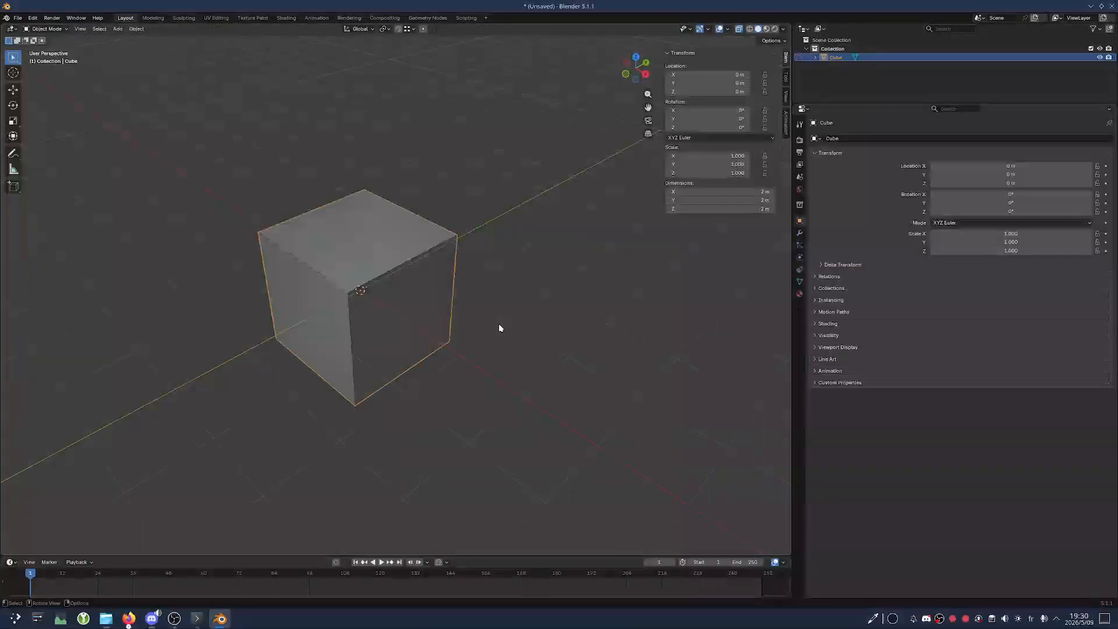
pyautogui.press('Tab')
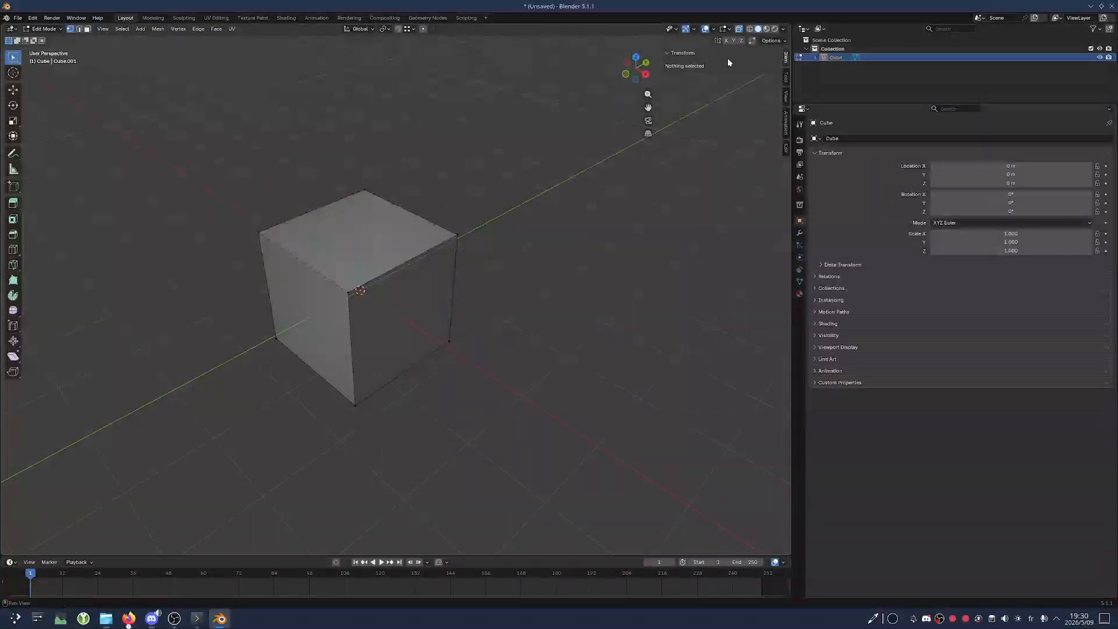
pyautogui.click(740, 30)
pyautogui.moveTo(704, 145); pyautogui.dragTo(633, 214, button='middle')
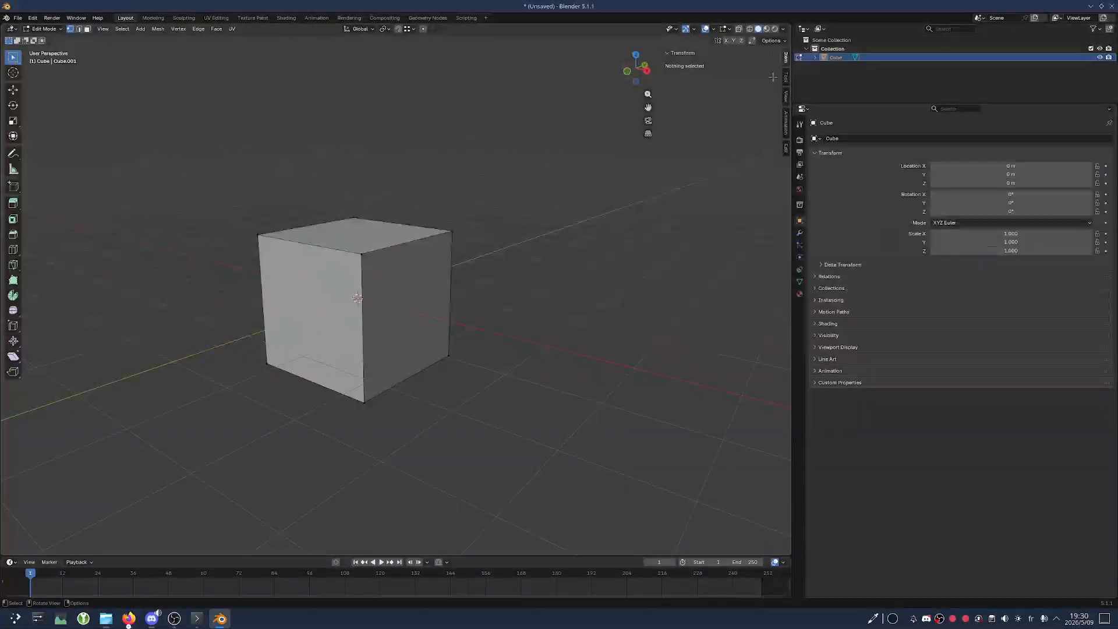
# Preview the cube in wireframe shading from several angles and return to solid shading
pyautogui.click(750, 29)
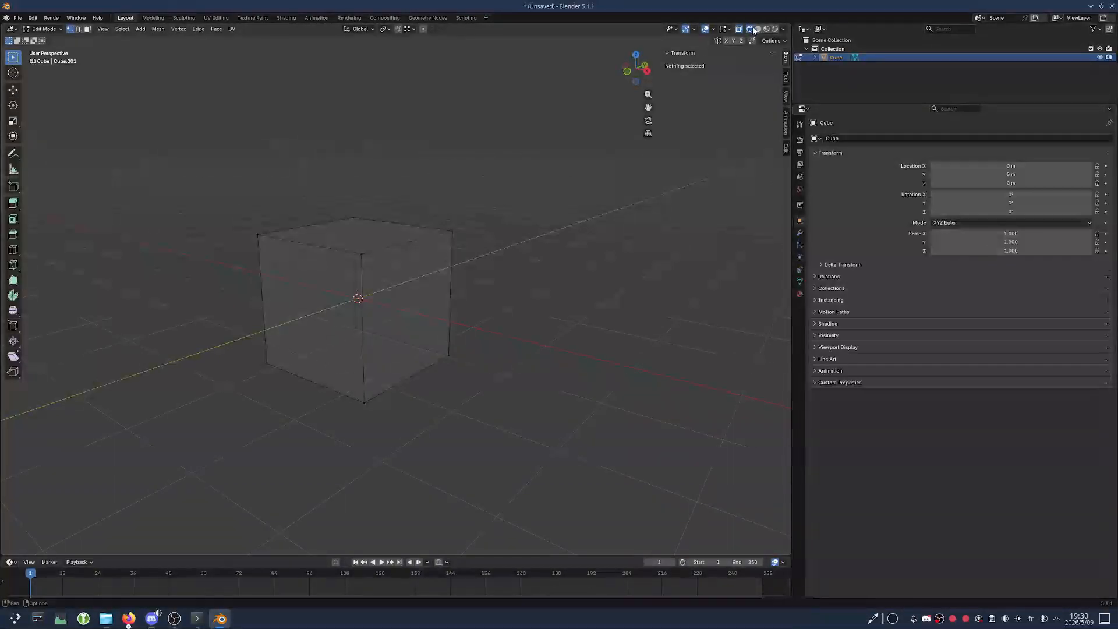
pyautogui.moveTo(462, 374); pyautogui.dragTo(405, 273, button='middle')
pyautogui.moveTo(475, 239); pyautogui.dragTo(327, 253, button='middle')
pyautogui.moveTo(437, 320); pyautogui.dragTo(324, 303, button='middle')
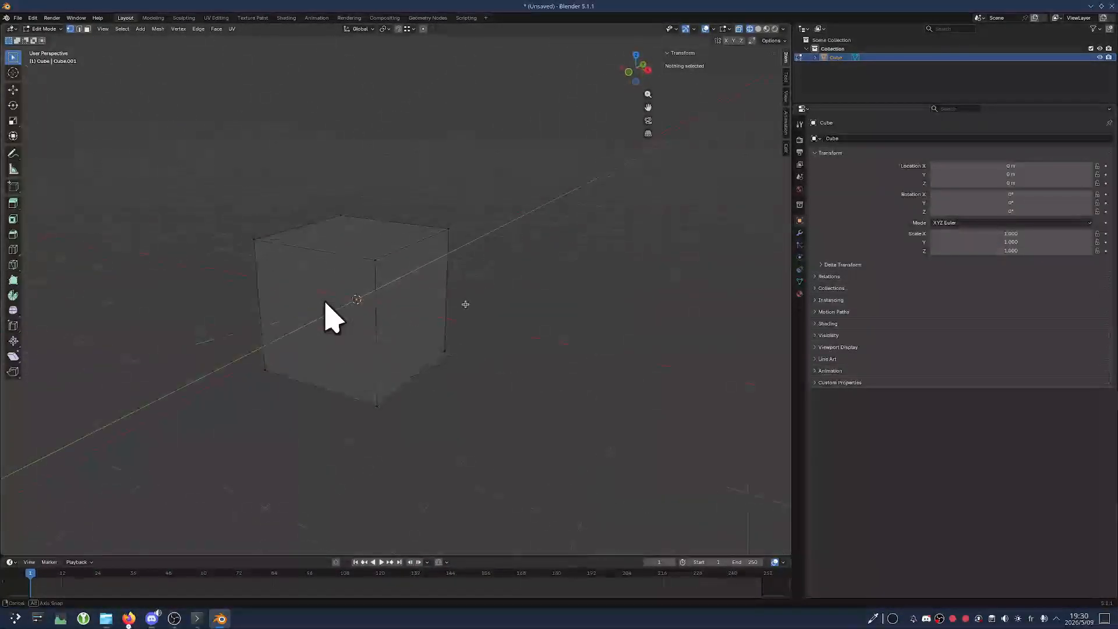
pyautogui.click(758, 30)
pyautogui.moveTo(559, 260); pyautogui.dragTo(532, 264, button='middle')
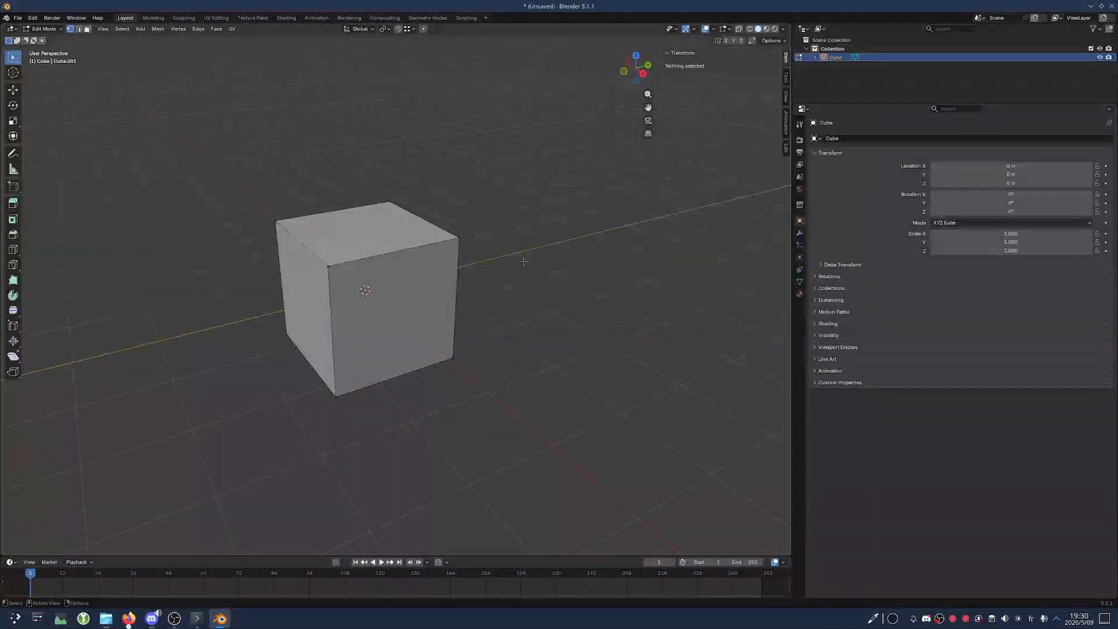
# Examine the Mesh Edit Mode overlay options for shading, measurement and normals without changing them
pyautogui.click(730, 29)
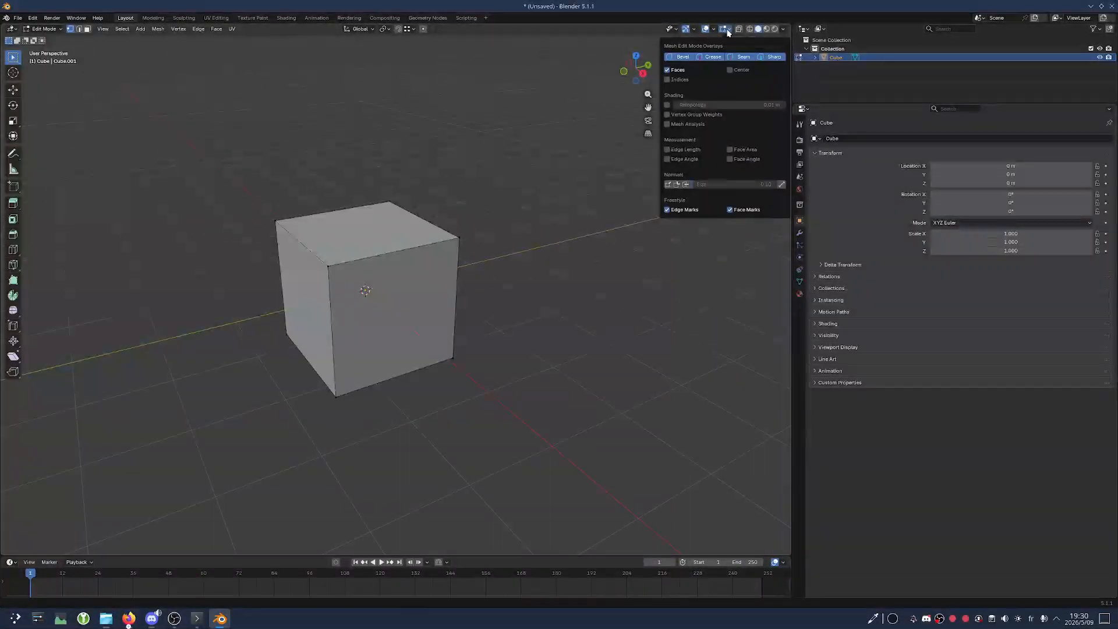
pyautogui.click(729, 29)
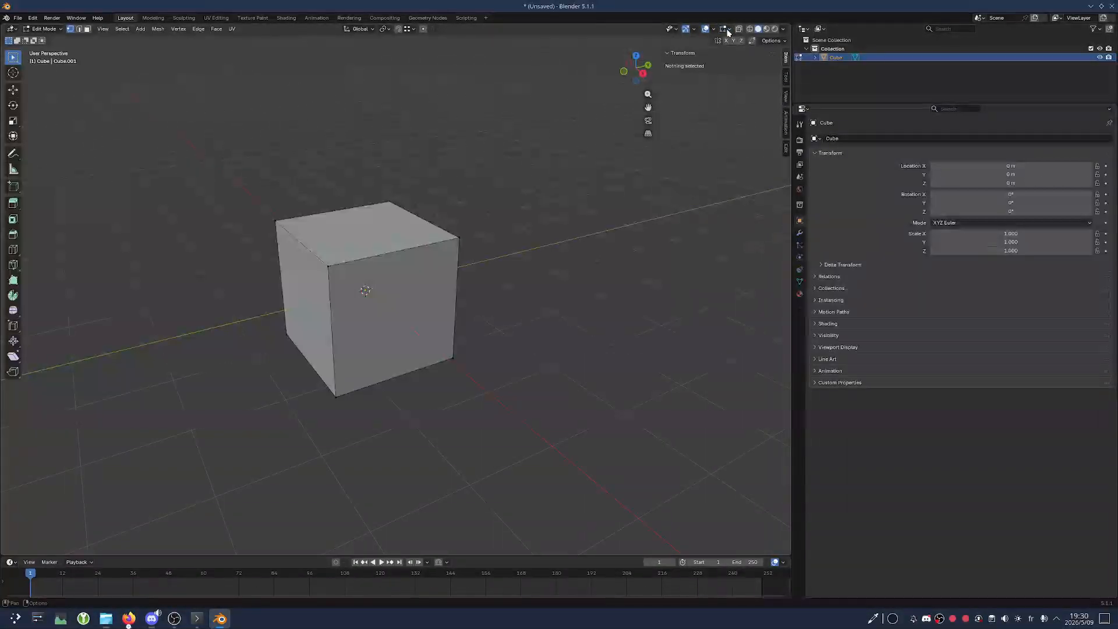
pyautogui.click(729, 29)
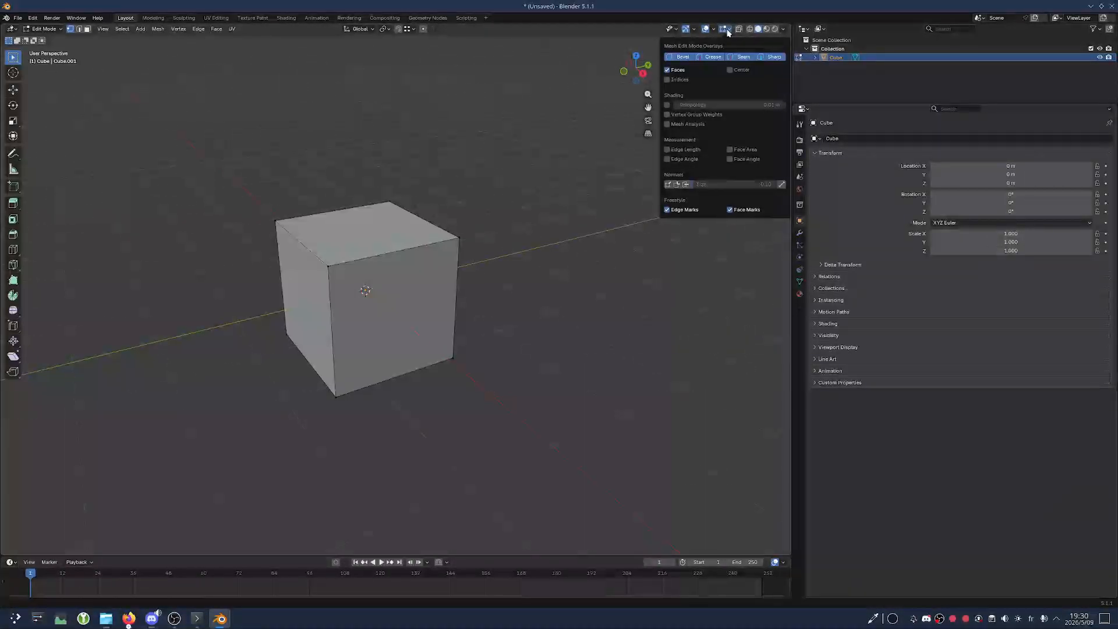
pyautogui.click(728, 29)
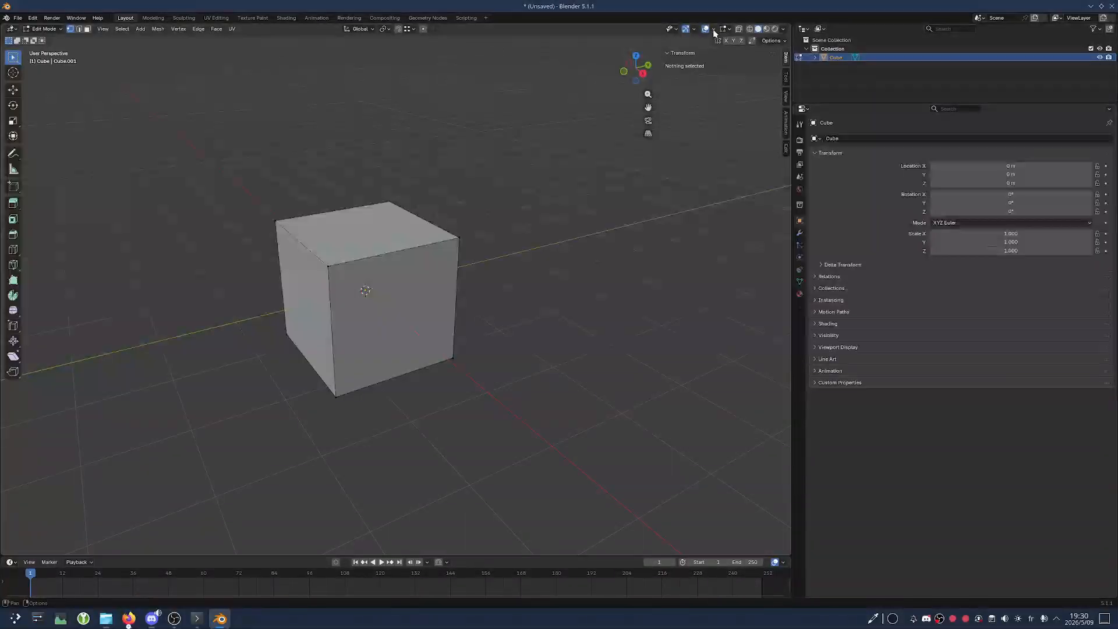
pyautogui.click(728, 29)
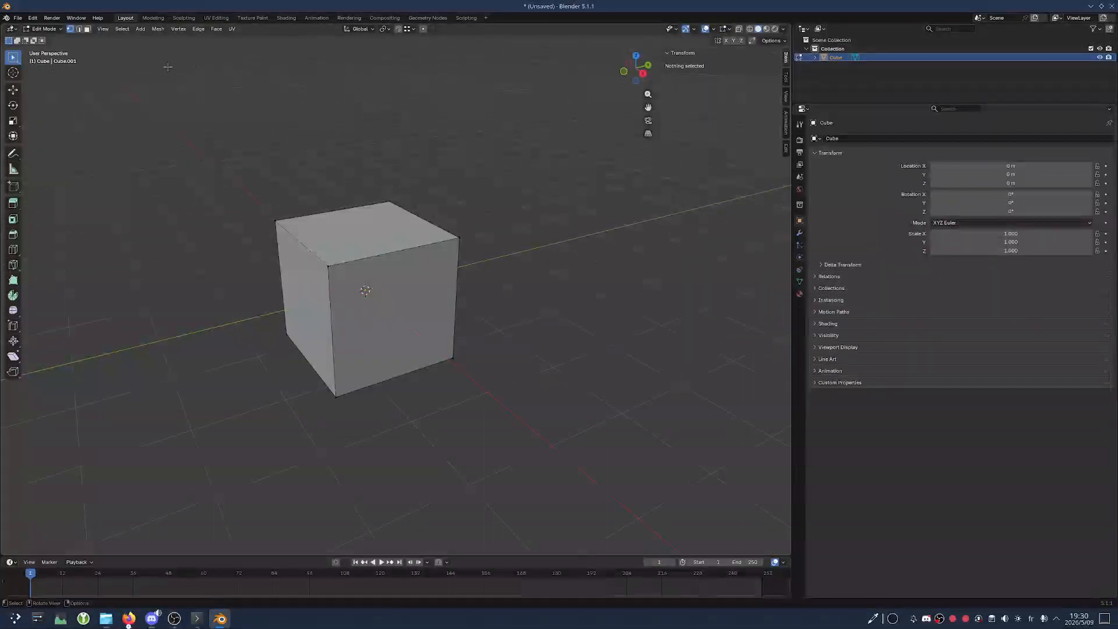
# Switch the cube to Object Mode and enable the Statistics viewport overlay
pyautogui.click(50, 29)
pyautogui.click(54, 39)
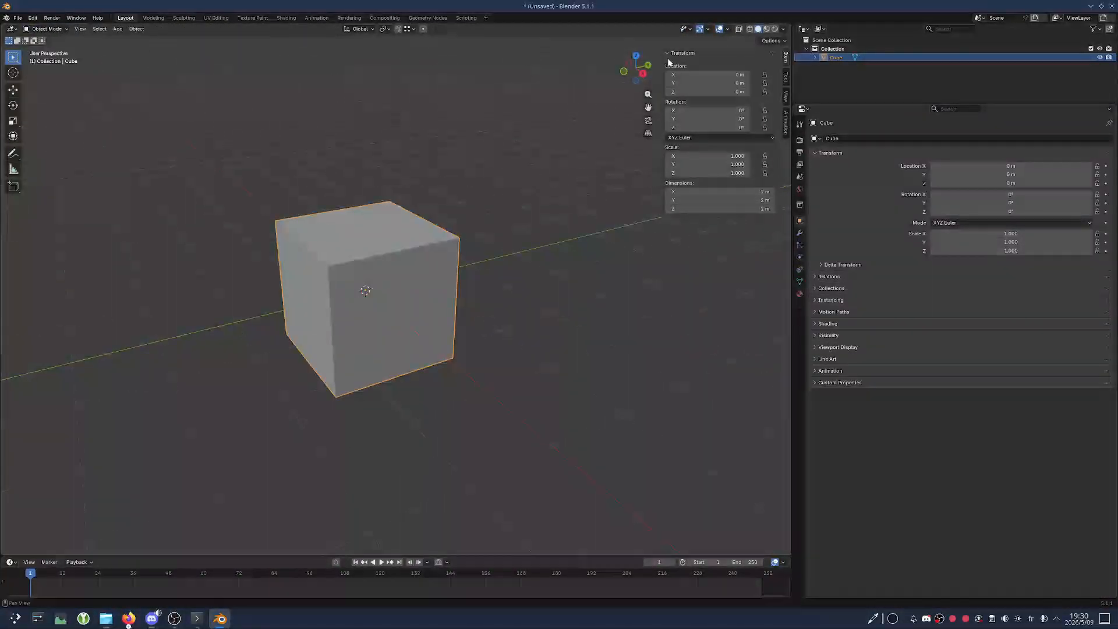
pyautogui.click(728, 29)
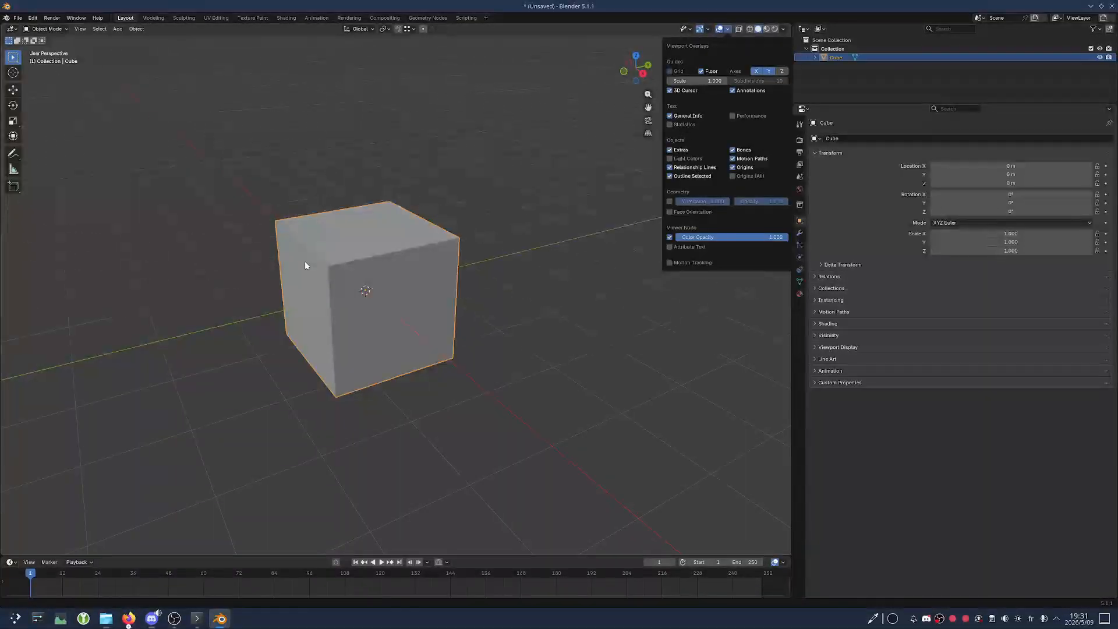
pyautogui.click(682, 125)
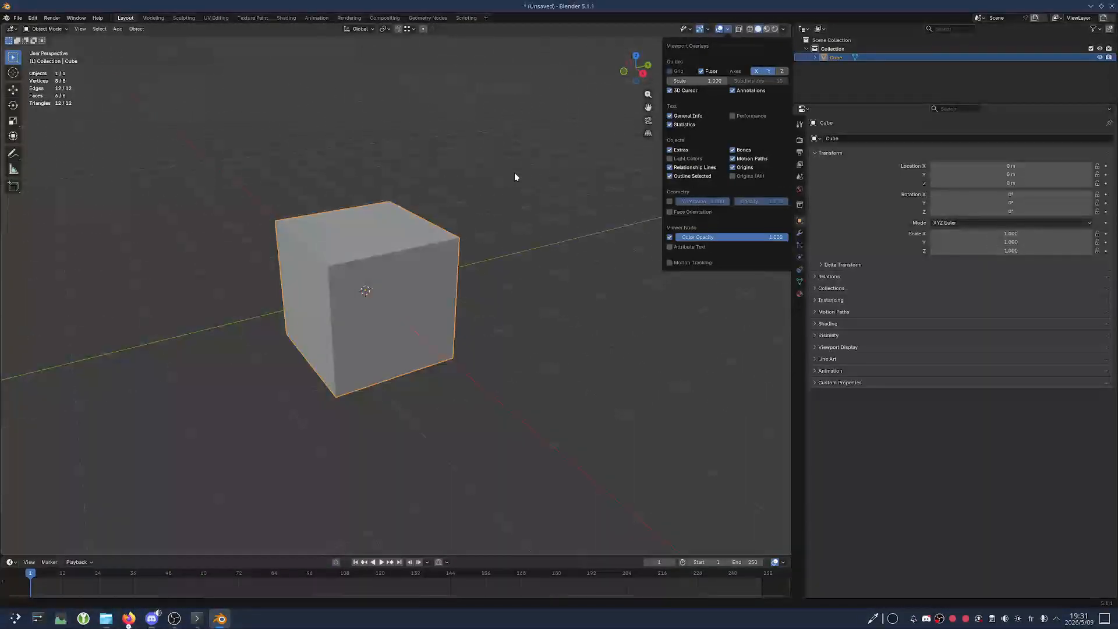
# Toggle the Floor and General Info viewport overlays off and back on
pyautogui.click(701, 71)
pyautogui.click(701, 71)
pyautogui.click(686, 117)
pyautogui.click(687, 117)
# Switch the cube from Object Mode to Edit Mode
pyautogui.click(65, 30)
pyautogui.click(65, 30)
pyautogui.click(65, 30)
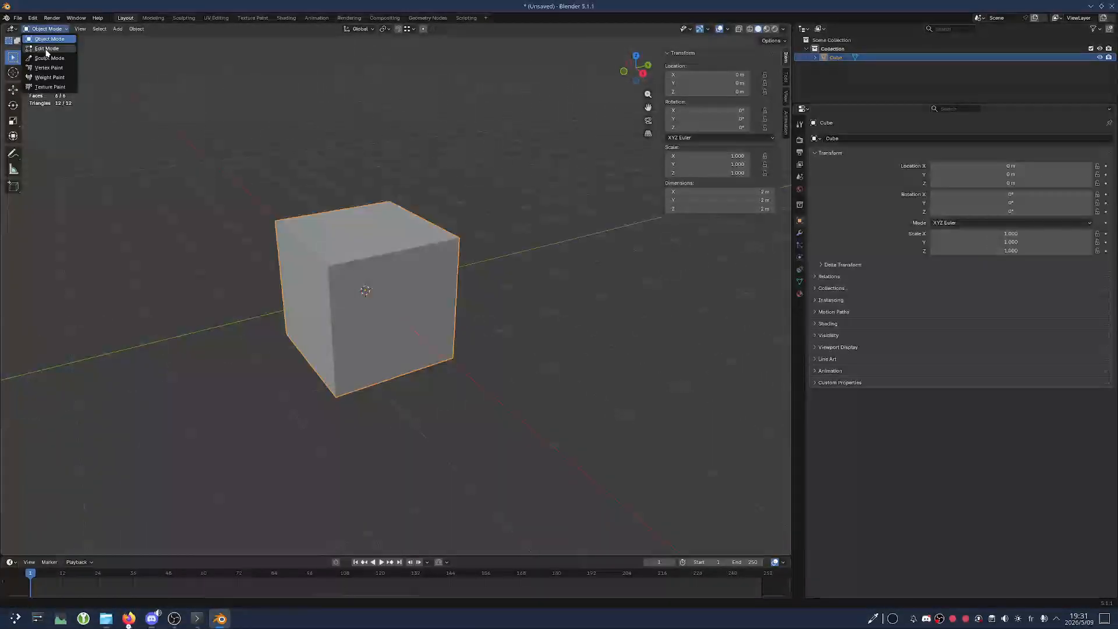
pyautogui.click(45, 50)
# Turn on the vertex normals display for the cube and view it from several angles
pyautogui.click(728, 31)
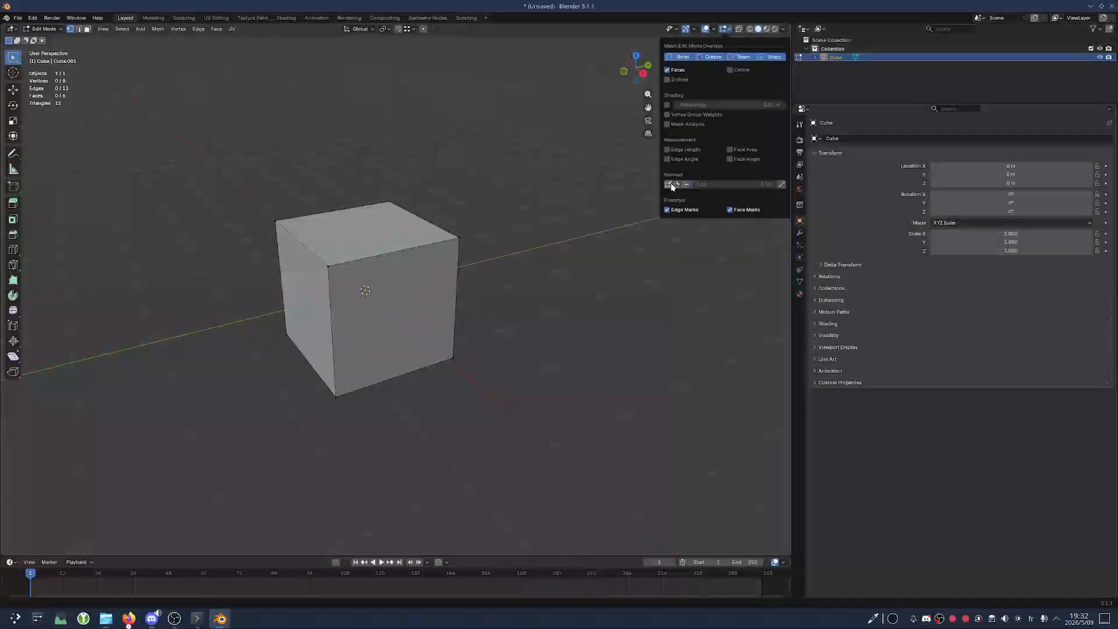
pyautogui.press('n')
pyautogui.moveTo(495, 211); pyautogui.dragTo(529, 187, button='middle')
pyautogui.scroll(3, 500, 205)
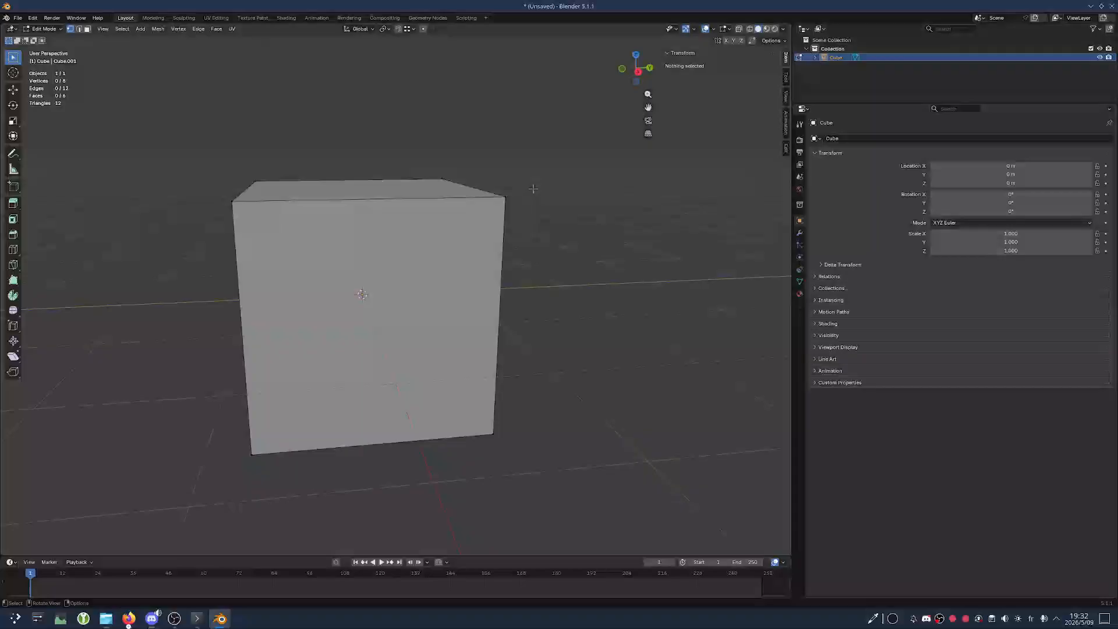
pyautogui.moveTo(187, 170); pyautogui.dragTo(442, 171, button='middle')
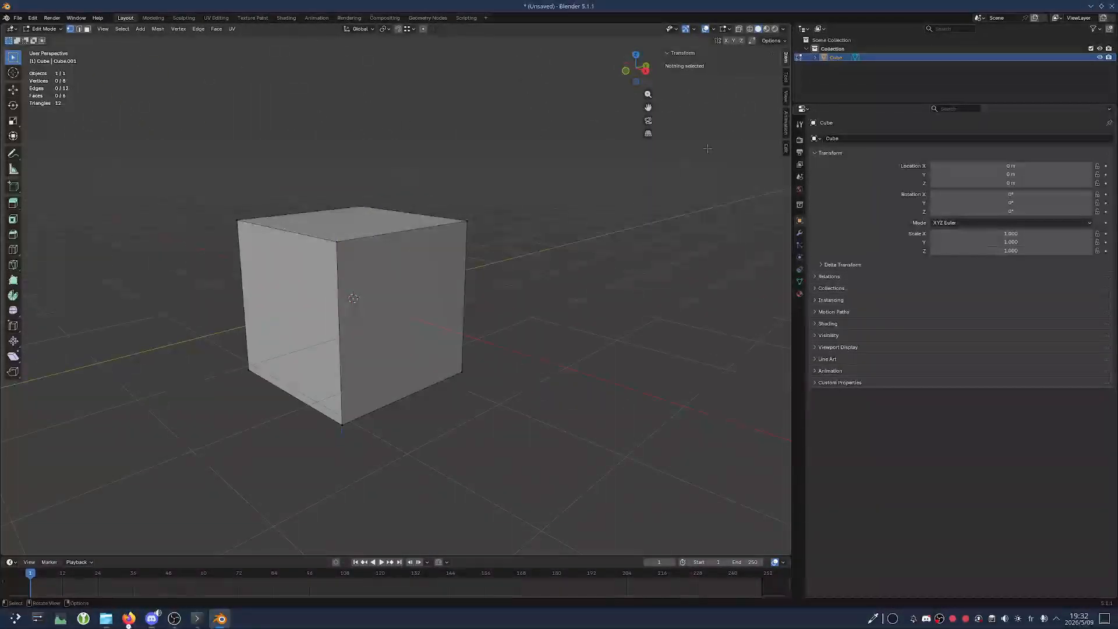
# Turn off the vertex normals display and show the cube's face normals instead
pyautogui.click(727, 30)
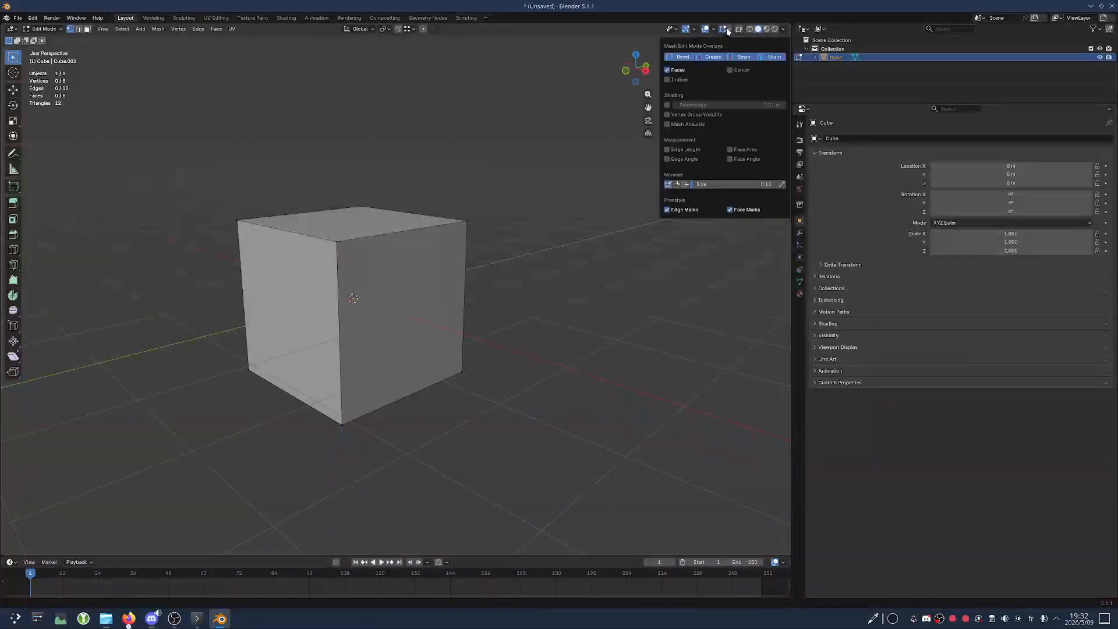
pyautogui.click(676, 184)
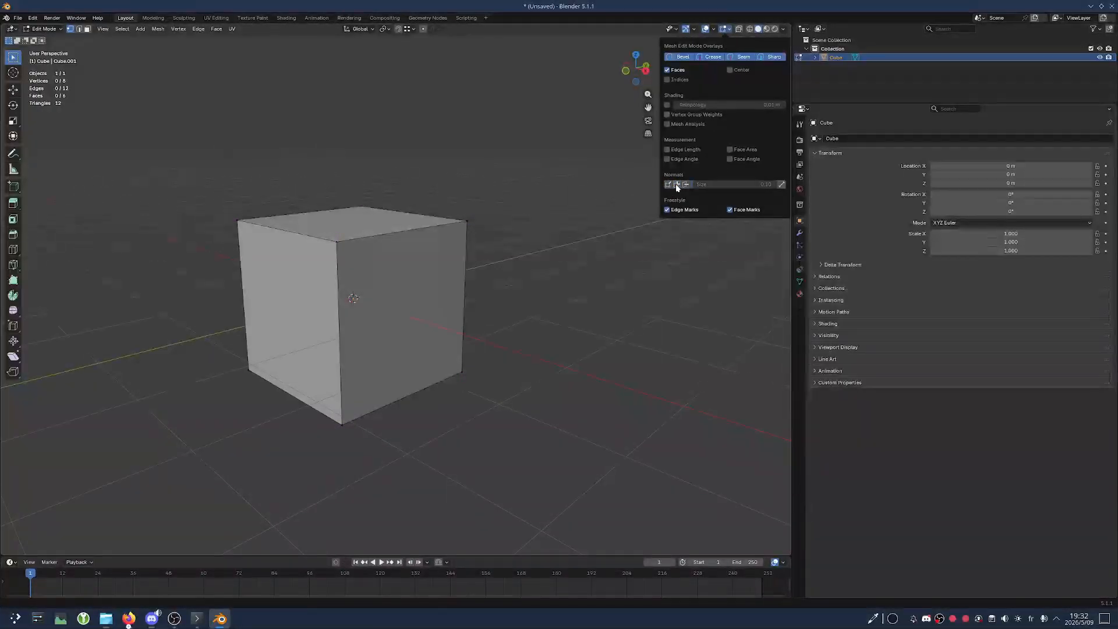
pyautogui.click(686, 184)
pyautogui.press('n')
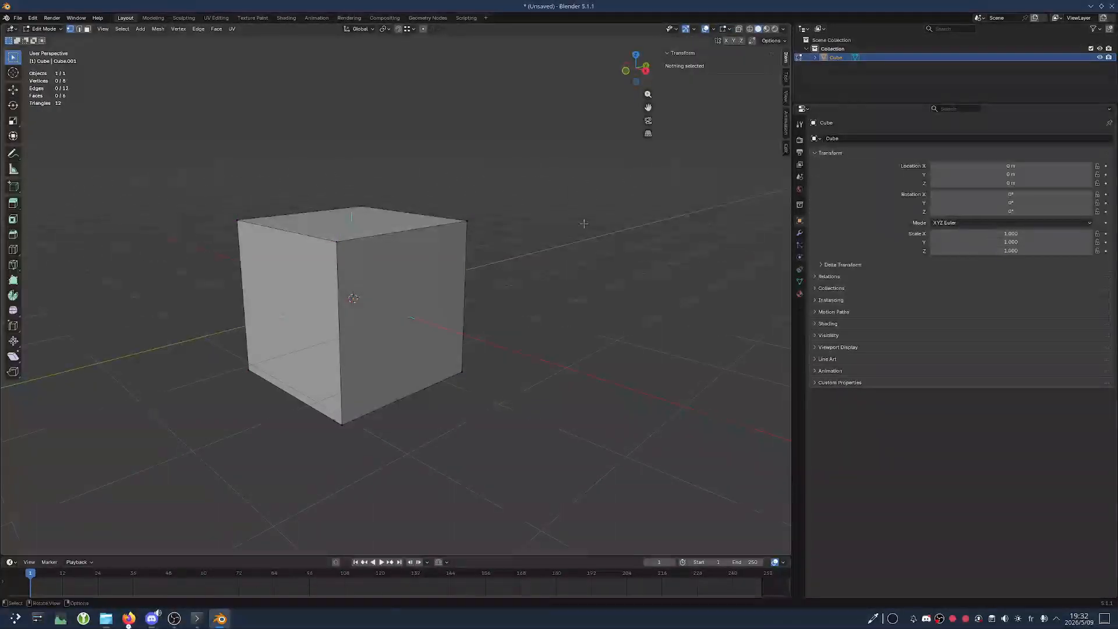
pyautogui.moveTo(584, 225); pyautogui.dragTo(554, 227, button='middle')
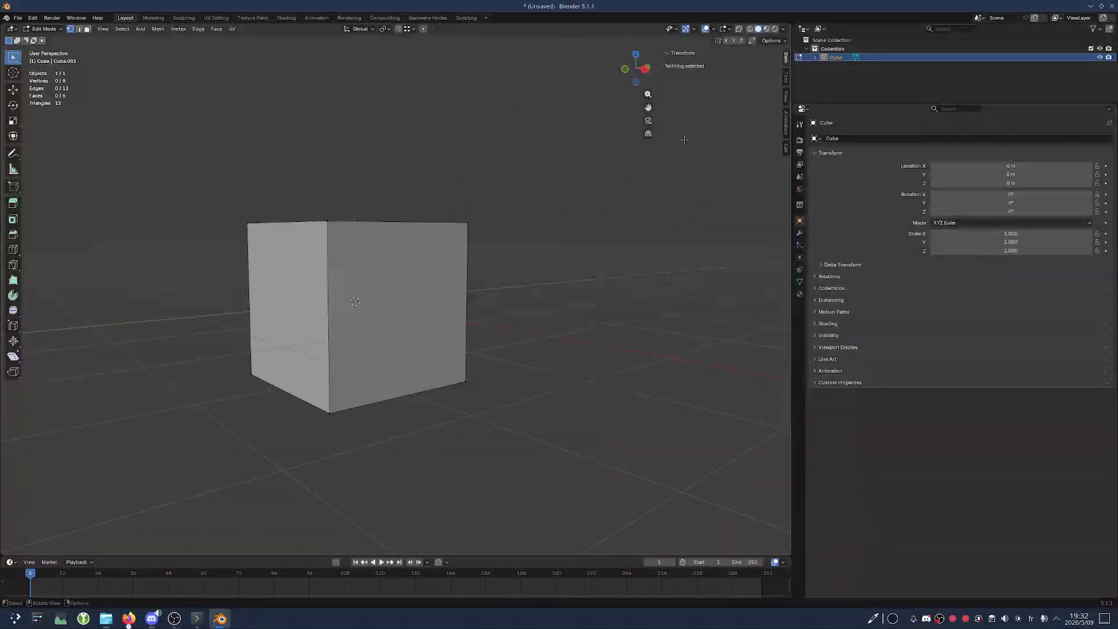
# Set the normals display size to 1.00, inspect the cube, and turn the face normals off
pyautogui.click(728, 30)
pyautogui.moveTo(705, 184); pyautogui.dragTo(732, 184)
pyautogui.moveTo(506, 257); pyautogui.dragTo(526, 293, button='middle')
pyautogui.click(726, 29)
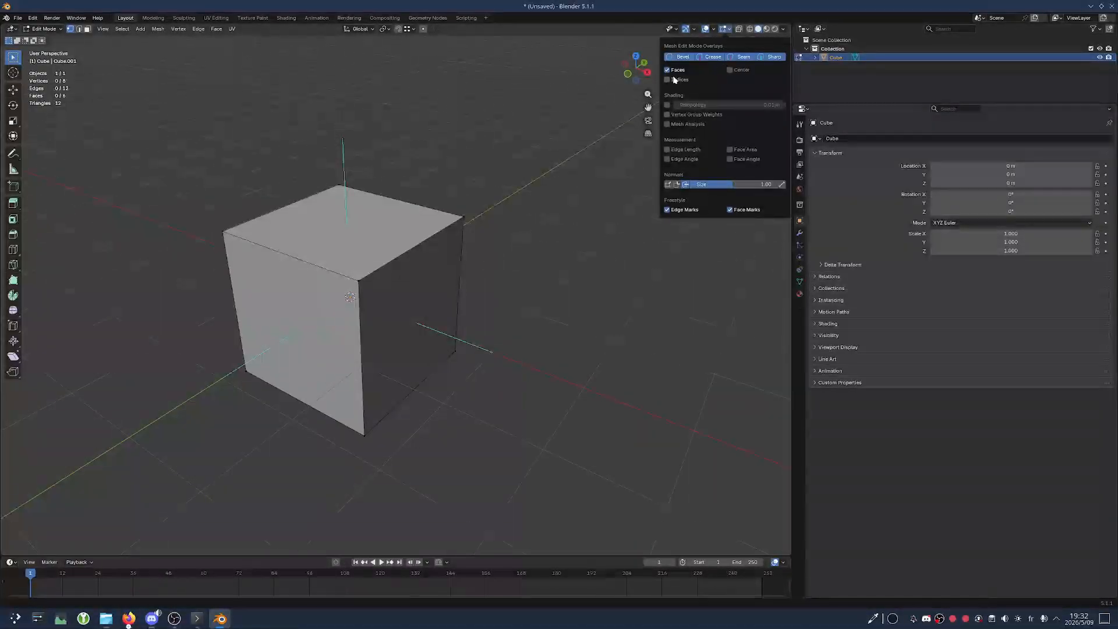
pyautogui.click(685, 184)
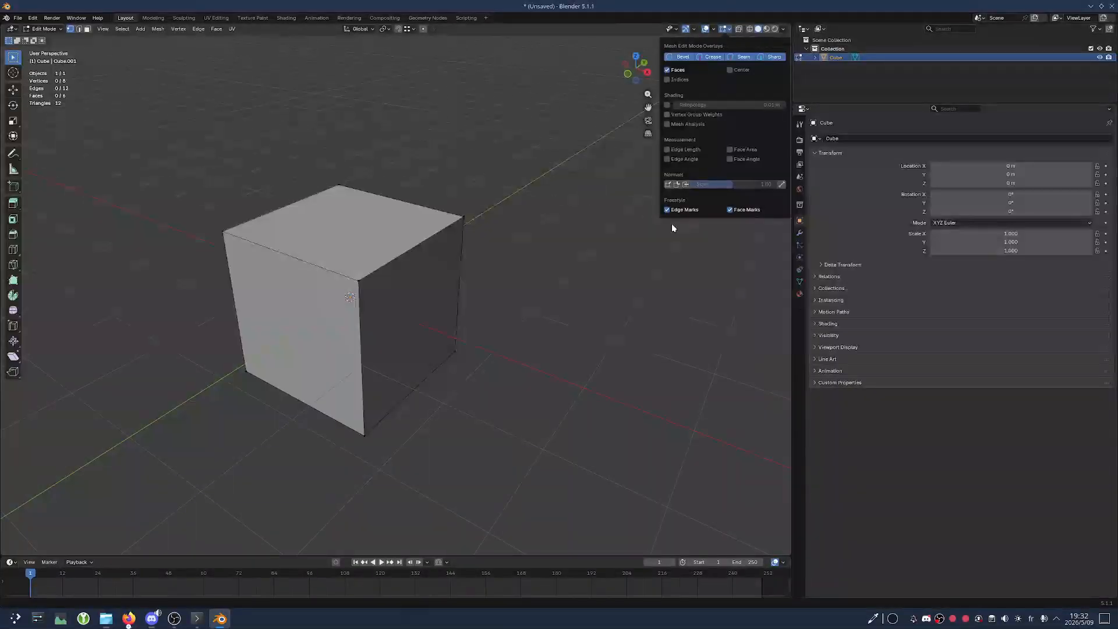
# Toggle the Statistics viewport overlay off and back on, and check the Mesh Edit Mode overlay options
pyautogui.click(699, 30)
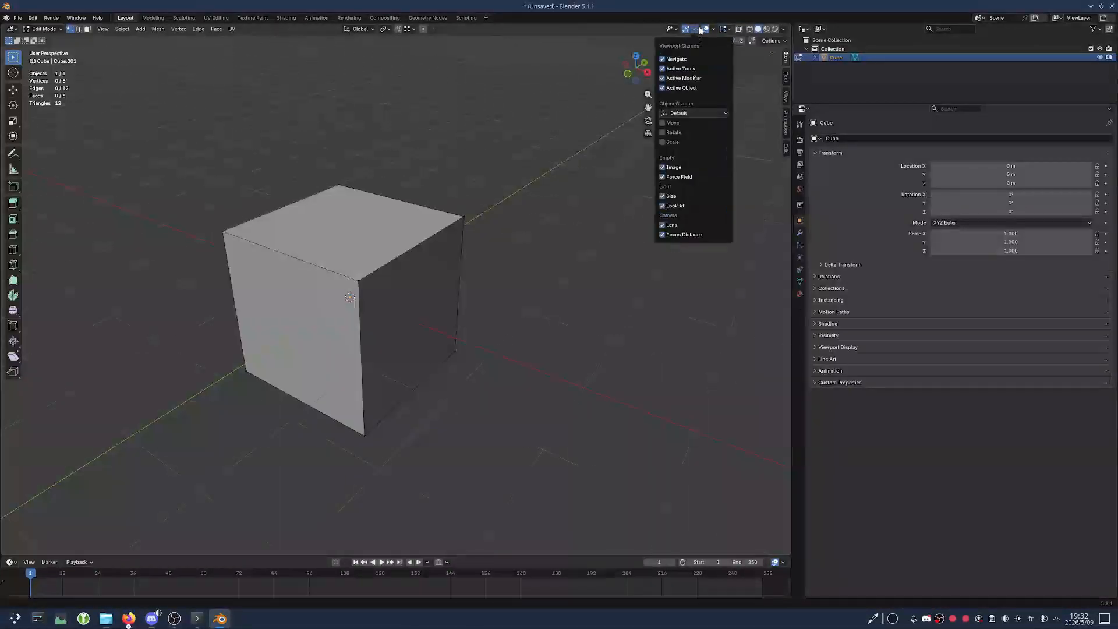
pyautogui.click(728, 29)
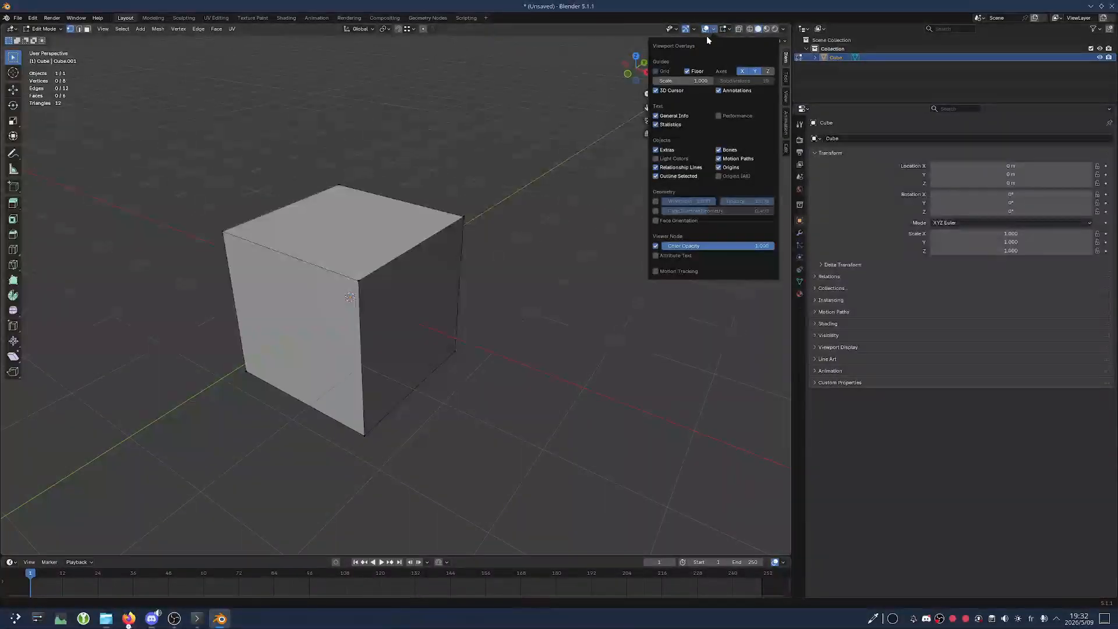
pyautogui.moveTo(715, 31)
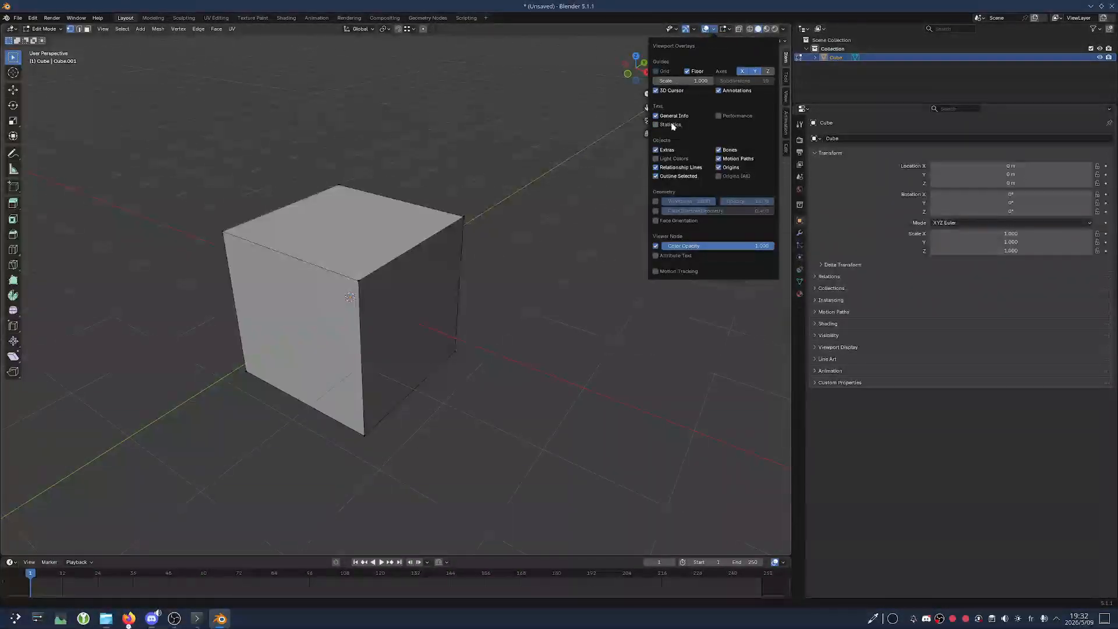
pyautogui.click(728, 31)
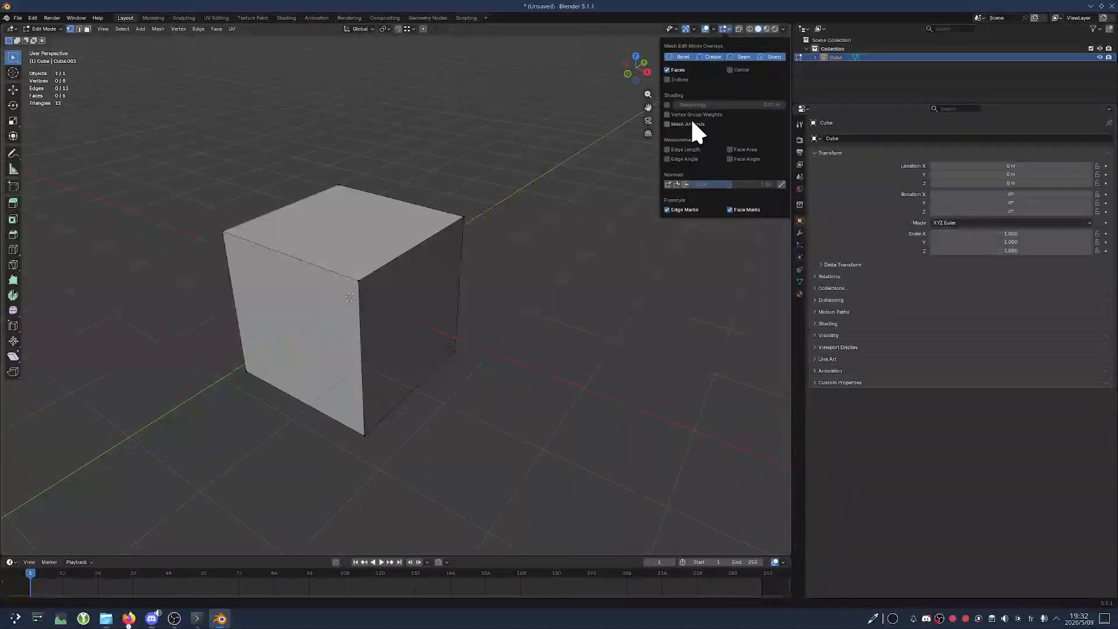
# Enable the Move, Rotate and Scale object gizmos and select an upper corner vertex of the cube
pyautogui.click(695, 28)
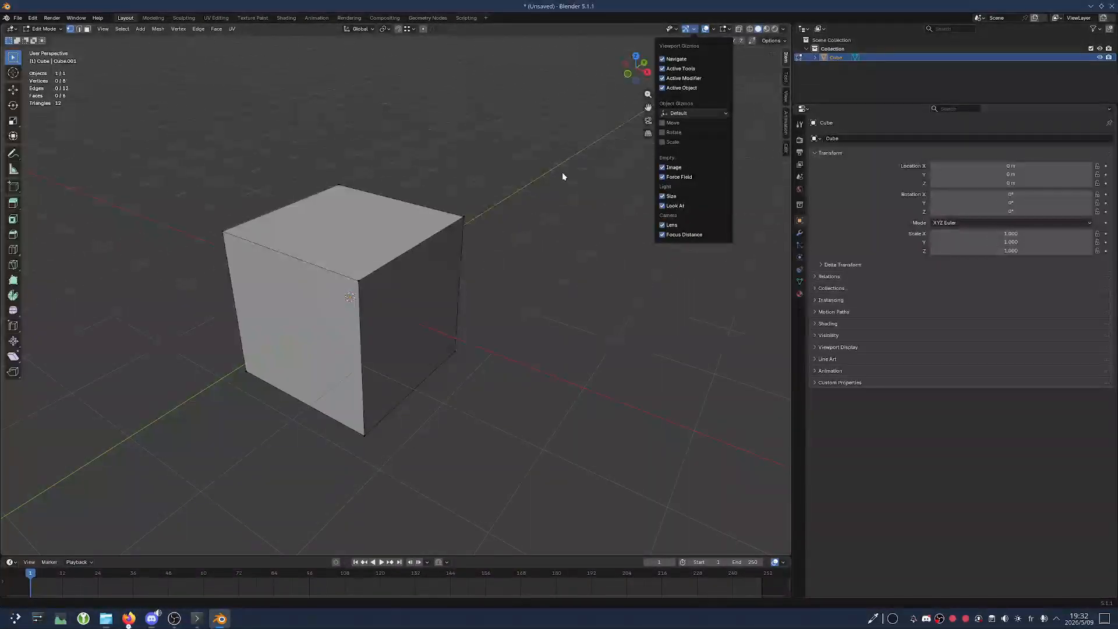
pyautogui.click(673, 124)
pyautogui.click(463, 217)
pyautogui.moveTo(466, 218); pyautogui.dragTo(570, 197, button='middle')
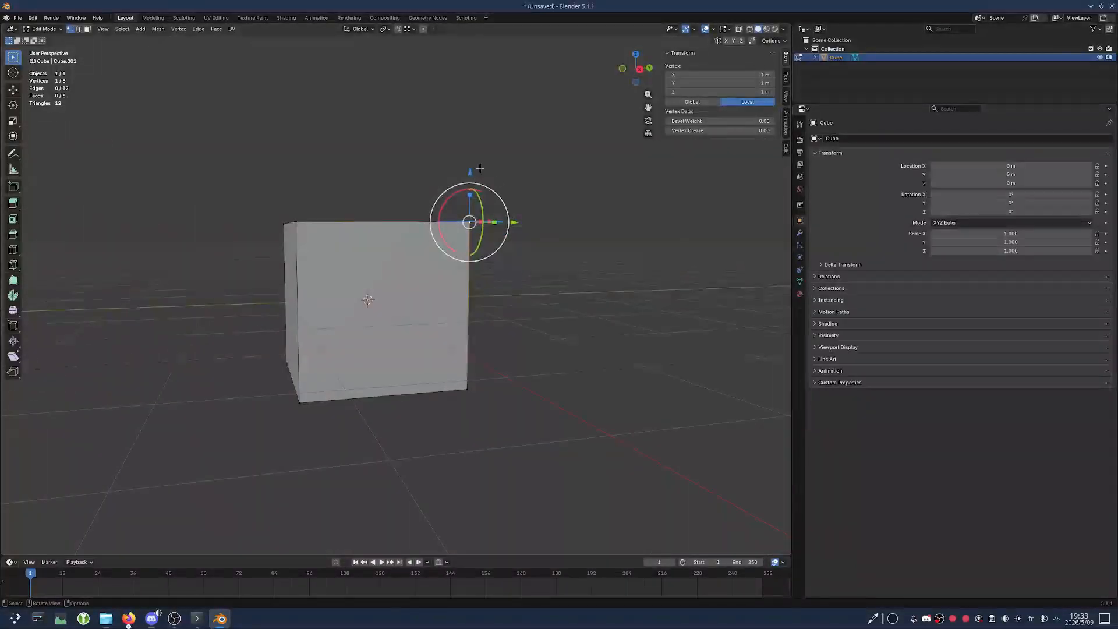
pyautogui.moveTo(557, 252); pyautogui.dragTo(525, 266, button='middle')
pyautogui.moveTo(455, 167); pyautogui.dragTo(467, 191, button='middle')
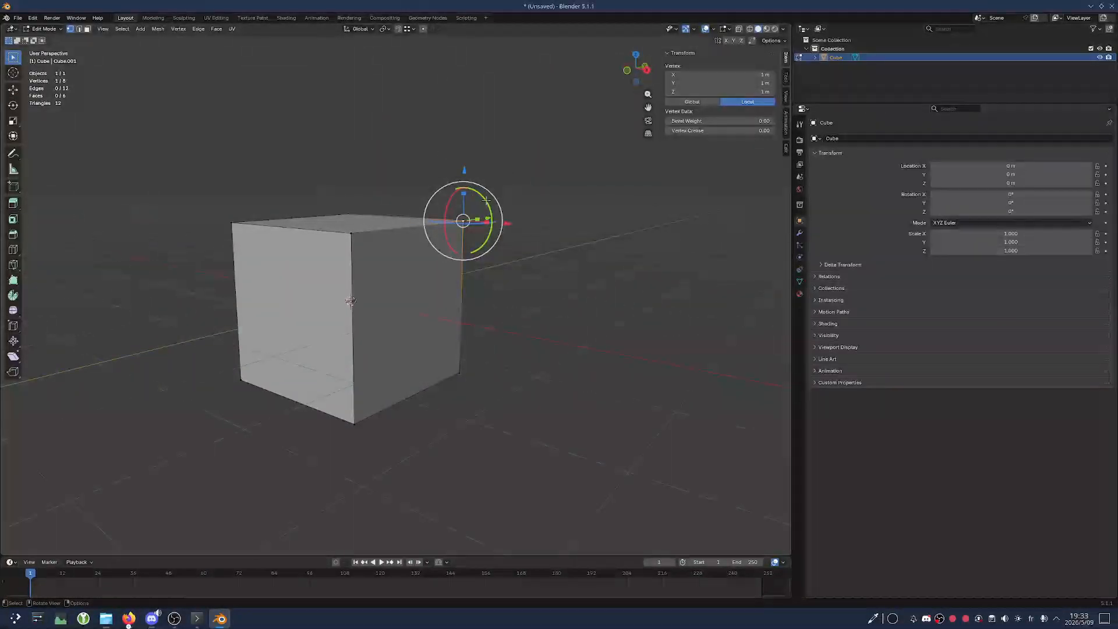
# Try moving the selected corner vertex up along Z, undo it, and try scaling the single vertex with the gizmo
pyautogui.moveTo(464, 170); pyautogui.dragTo(466, 117)
pyautogui.hotkey('ctrl', 'z')
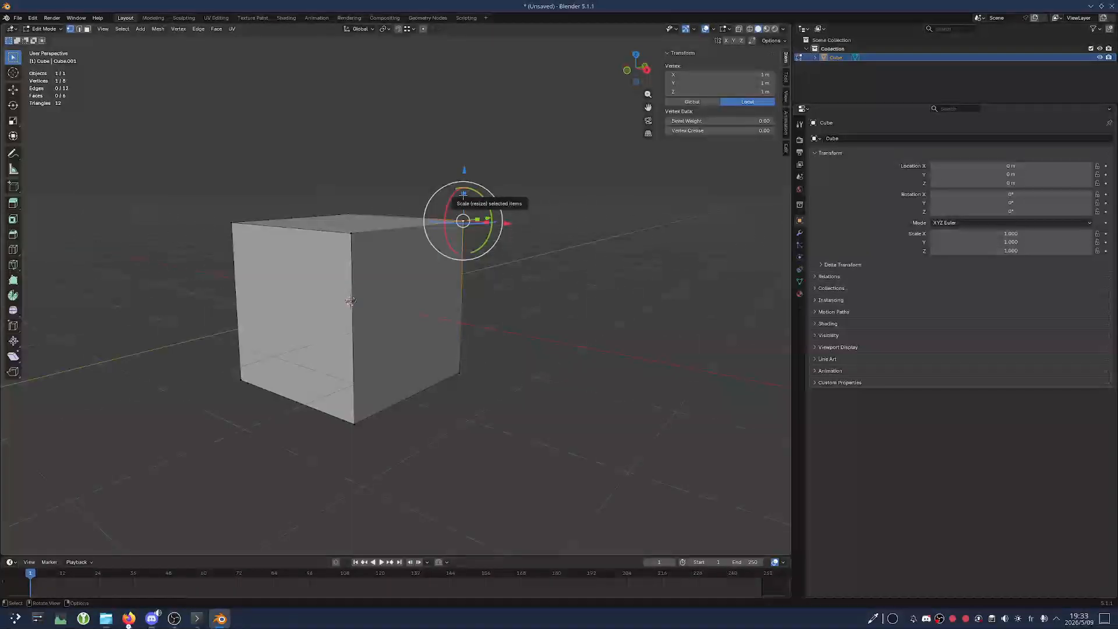
pyautogui.moveTo(463, 194)
pyautogui.mouseDown()
pyautogui.moveTo(471, 182)
pyautogui.moveTo(473, 192)
pyautogui.mouseUp()
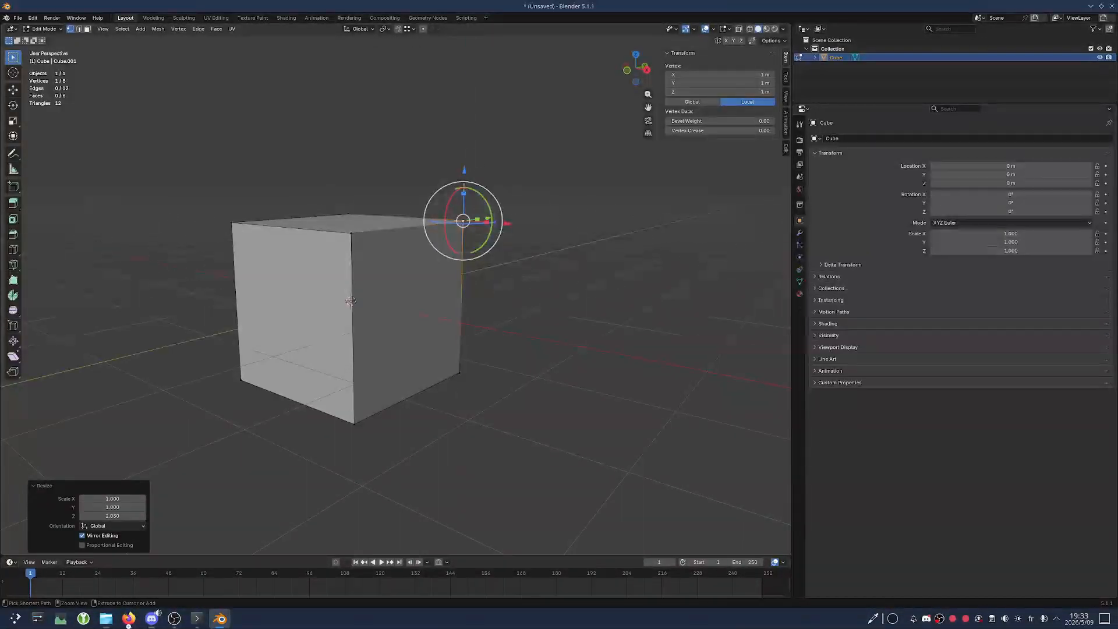
# Add the corner vertex directly below to the selection and try scaling the vertical edge along Z
pyautogui.keyDown('shift'); pyautogui.click(487, 370); pyautogui.keyUp('shift')
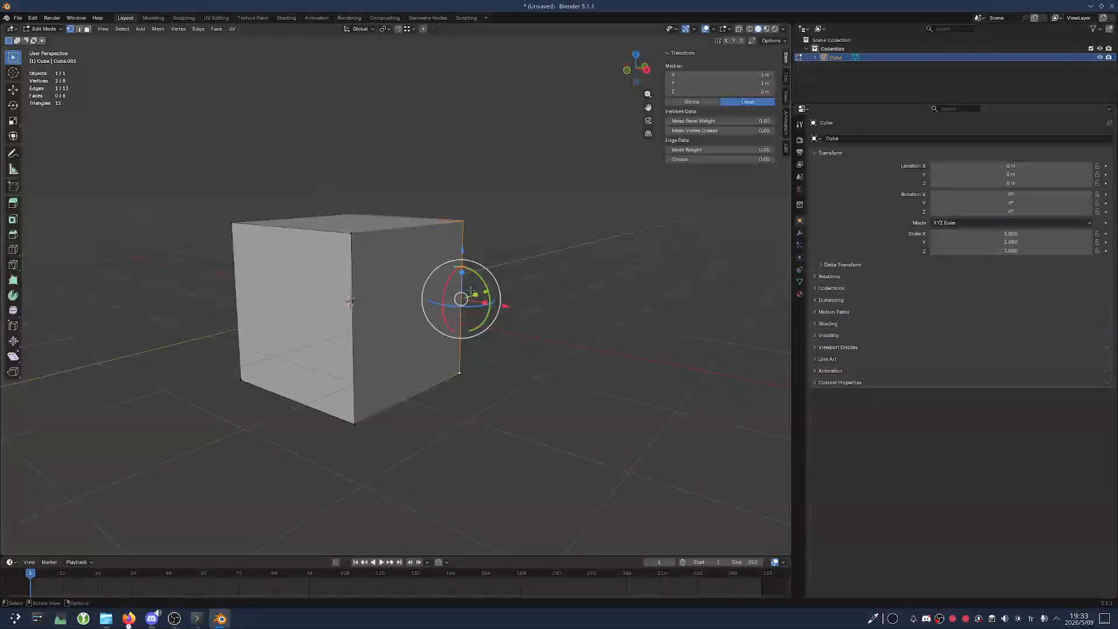
pyautogui.press('s')
pyautogui.press('z')
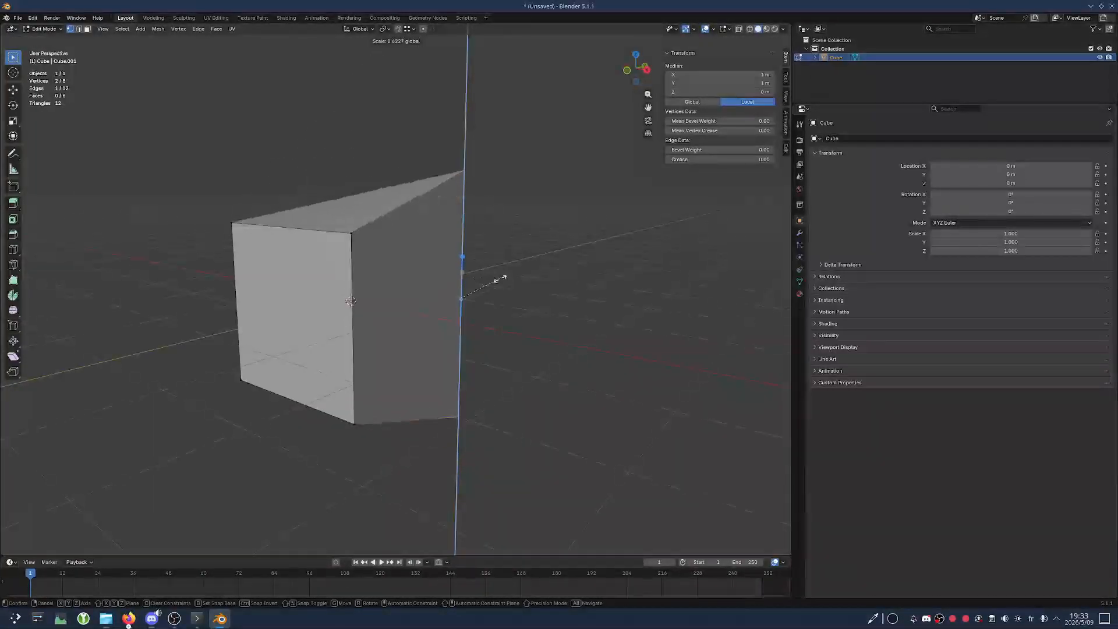
pyautogui.press('Escape')
pyautogui.moveTo(485, 282); pyautogui.dragTo(486, 242)
pyautogui.press('Escape')
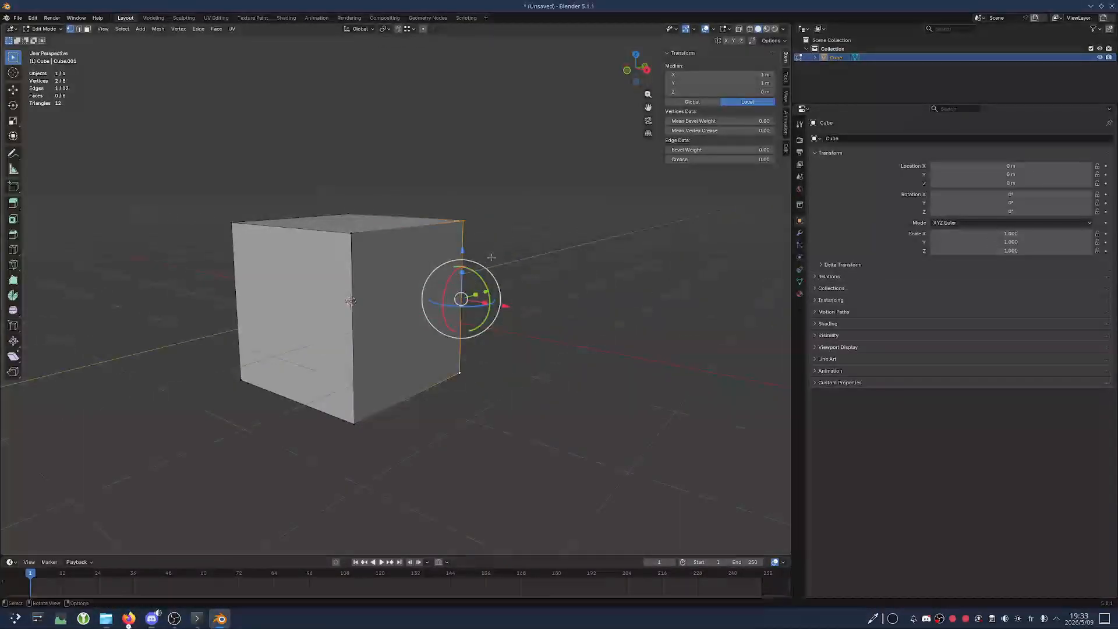
# Try rotating the selected vertical edge in the current view and undo the rotation
pyautogui.press('r')
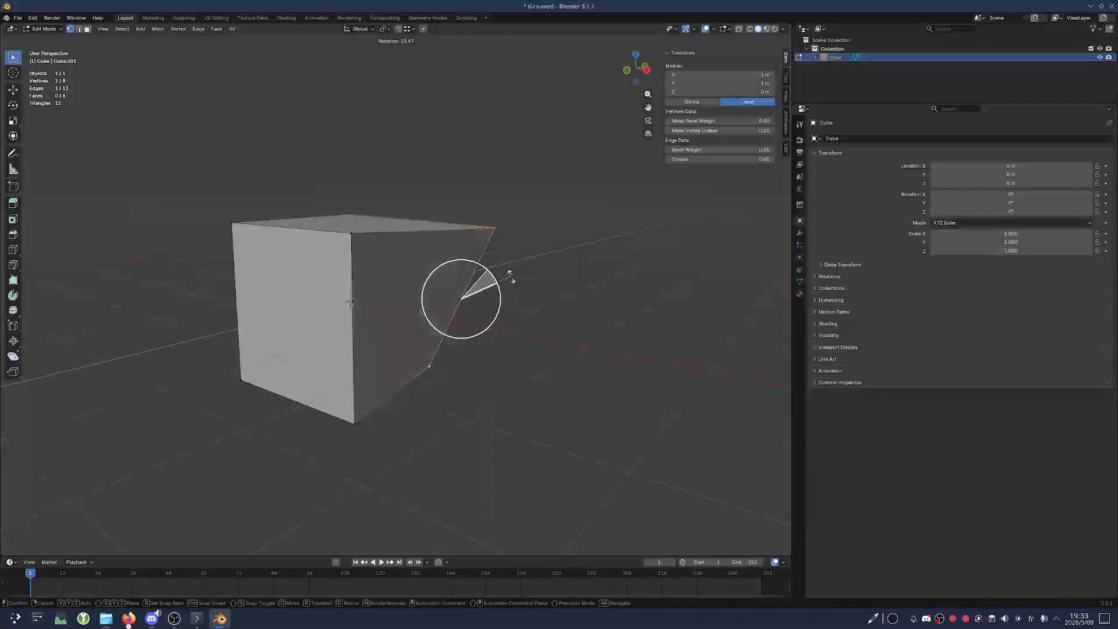
pyautogui.click(507, 269)
pyautogui.hotkey('ctrl', 'z')
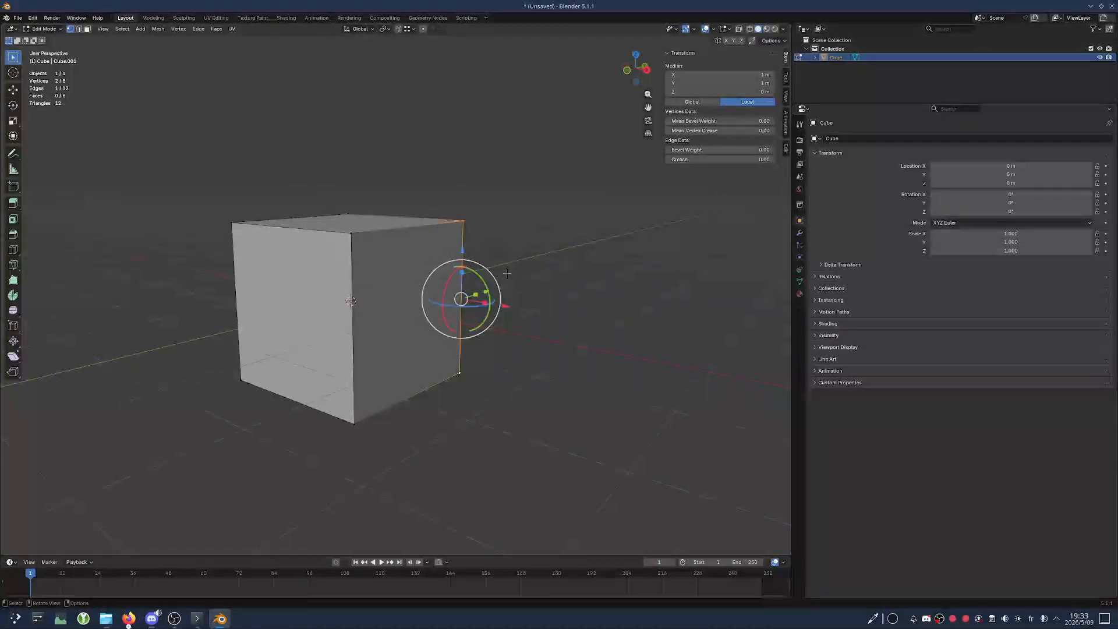
pyautogui.moveTo(460, 320)
pyautogui.mouseDown(button='middle')
pyautogui.moveTo(571, 307)
pyautogui.moveTo(473, 309)
pyautogui.mouseUp(button='middle')
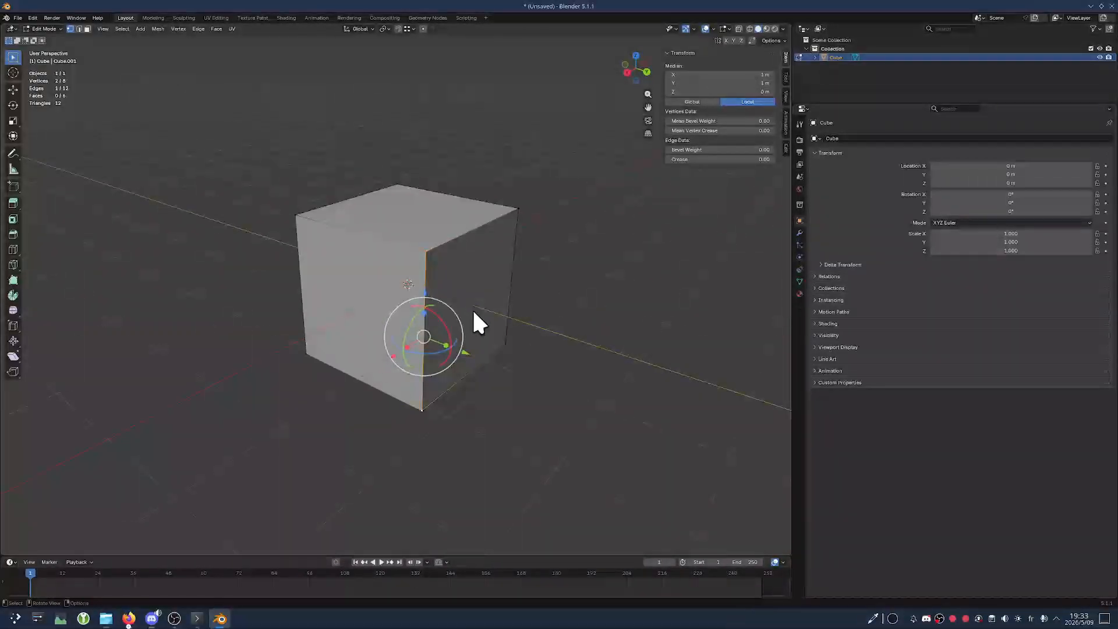
# Review the transform orientation options and set the object gizmo orientation to Normal
pyautogui.click(714, 29)
pyautogui.moveTo(694, 31)
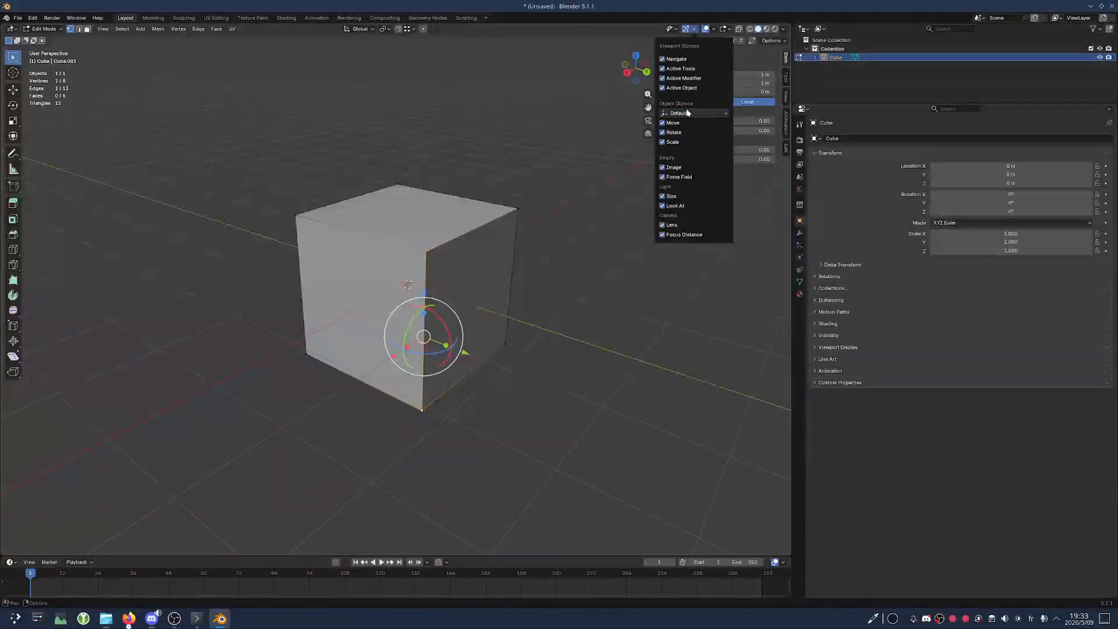
pyautogui.click(361, 29)
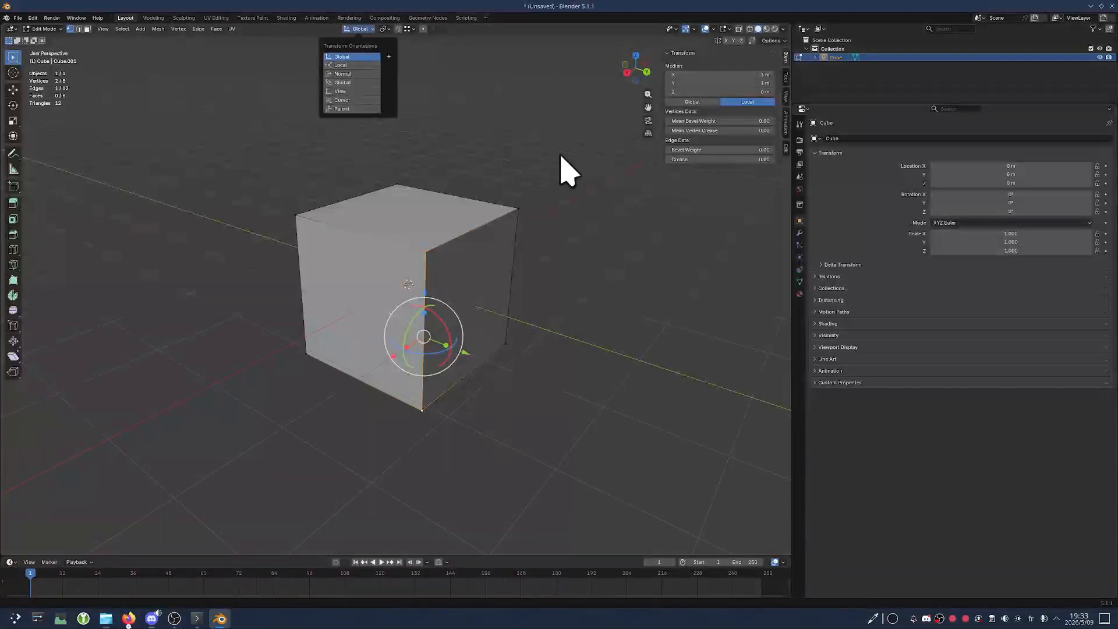
pyautogui.click(724, 29)
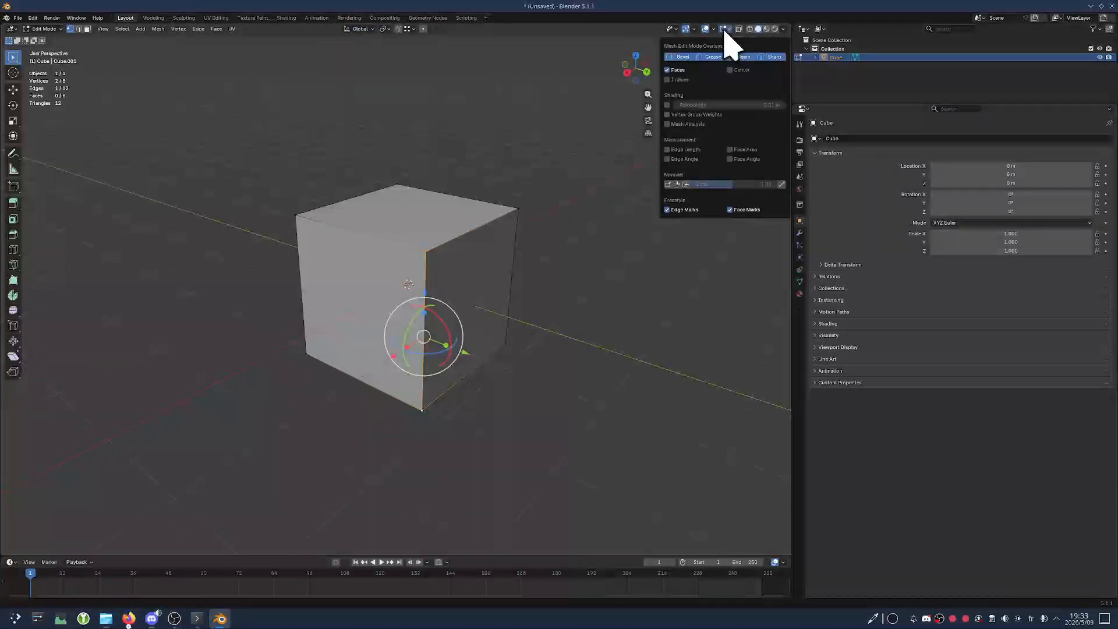
pyautogui.click(694, 29)
pyautogui.click(690, 113)
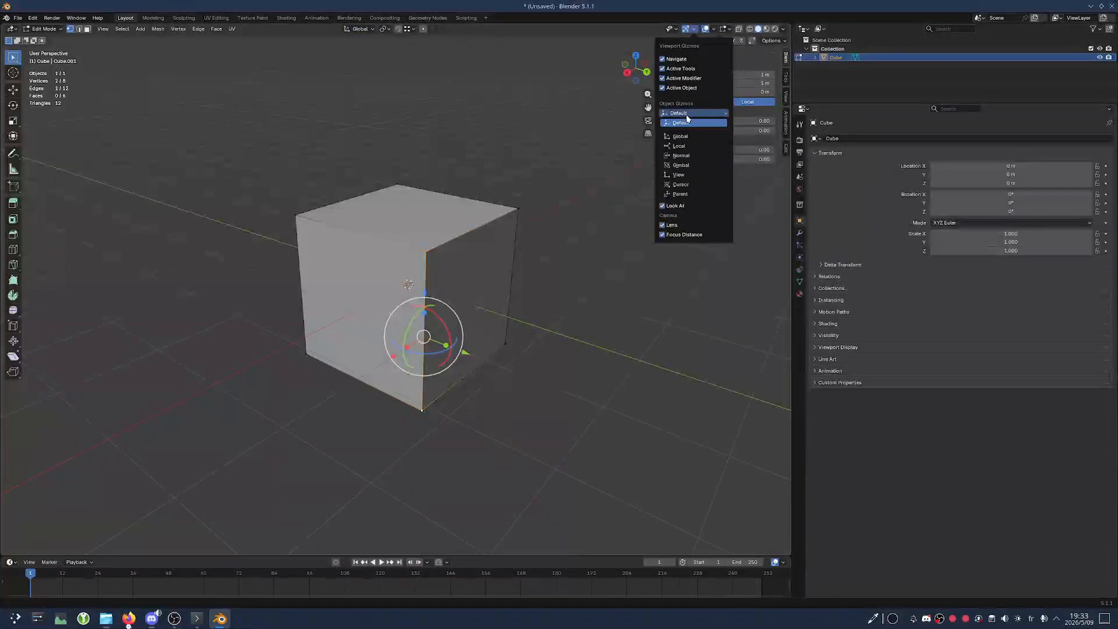
pyautogui.click(682, 157)
# Clear the selection and select the four corner vertices of the cube's positive Y side face
pyautogui.hotkey('alt', 'a')
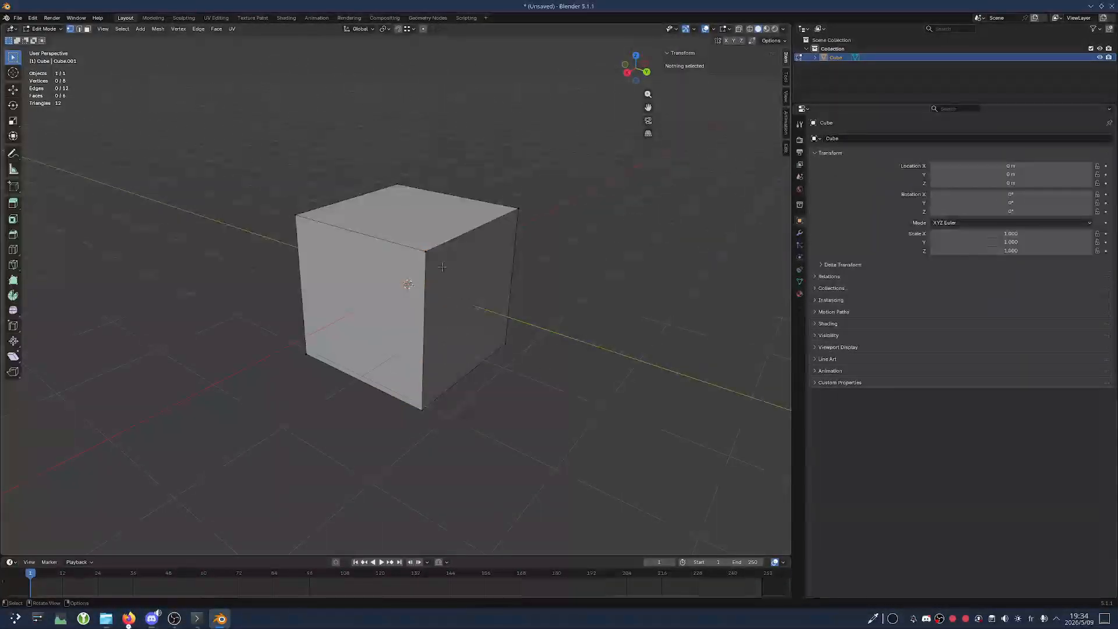
pyautogui.click(434, 260)
pyautogui.keyDown('shift'); pyautogui.click(440, 396); pyautogui.keyUp('shift')
pyautogui.keyDown('shift'); pyautogui.click(509, 366); pyautogui.keyUp('shift')
pyautogui.keyDown('shift'); pyautogui.click(519, 220); pyautogui.keyUp('shift')
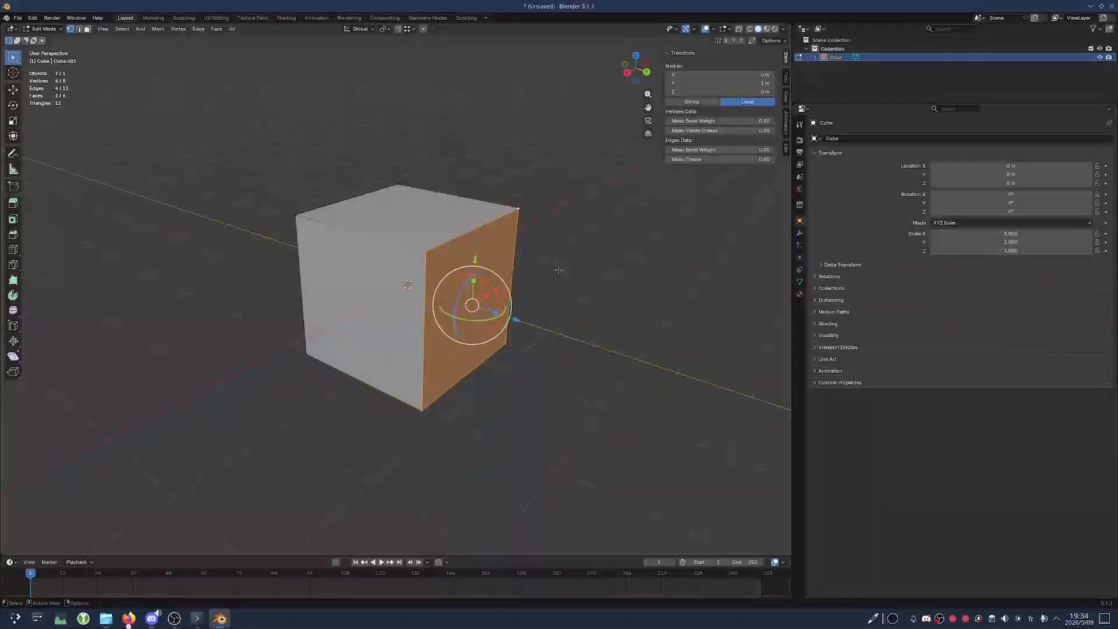
# Try moving the selected side face outward along its normal with the gizmo and undo the move
pyautogui.moveTo(558, 266); pyautogui.dragTo(378, 300, button='middle')
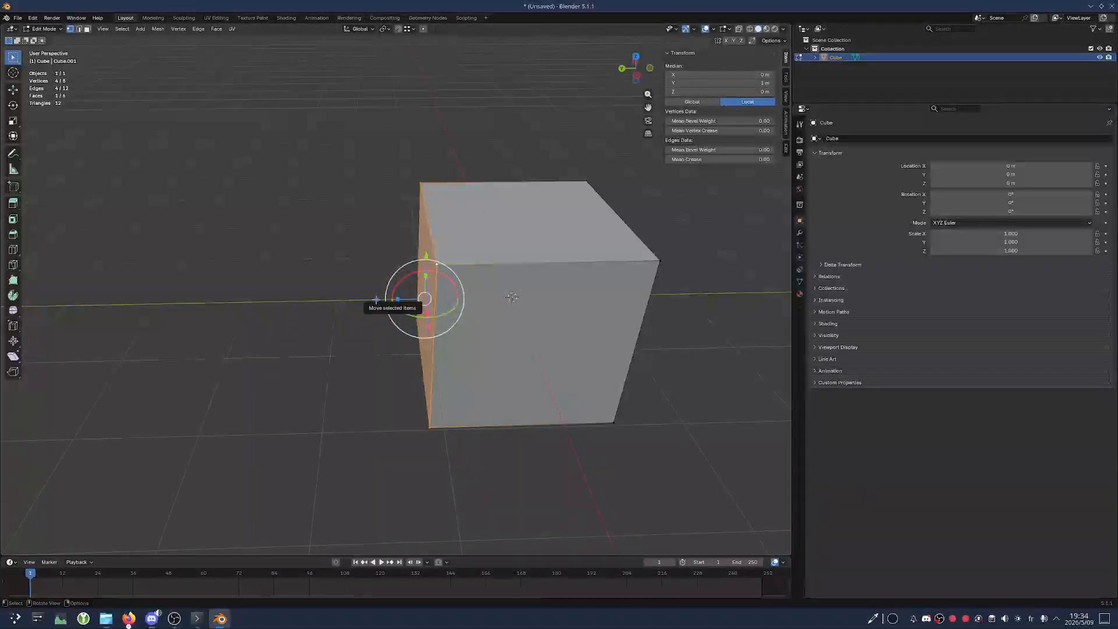
pyautogui.moveTo(379, 300); pyautogui.dragTo(274, 373)
pyautogui.hotkey('ctrl', 'z')
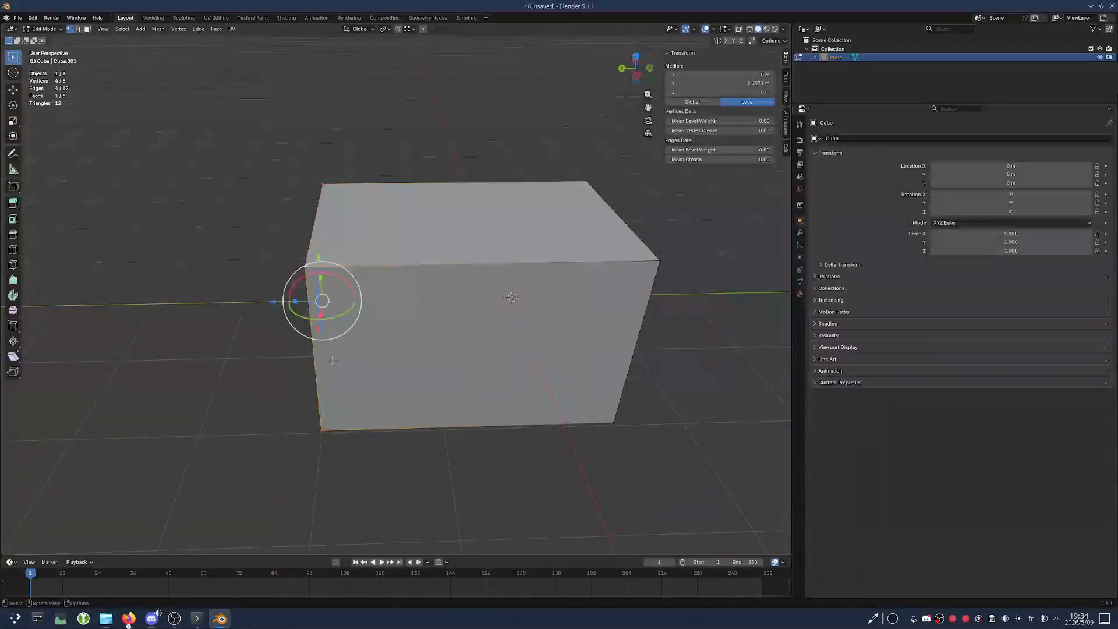
pyautogui.moveTo(274, 373); pyautogui.dragTo(319, 334, button='middle')
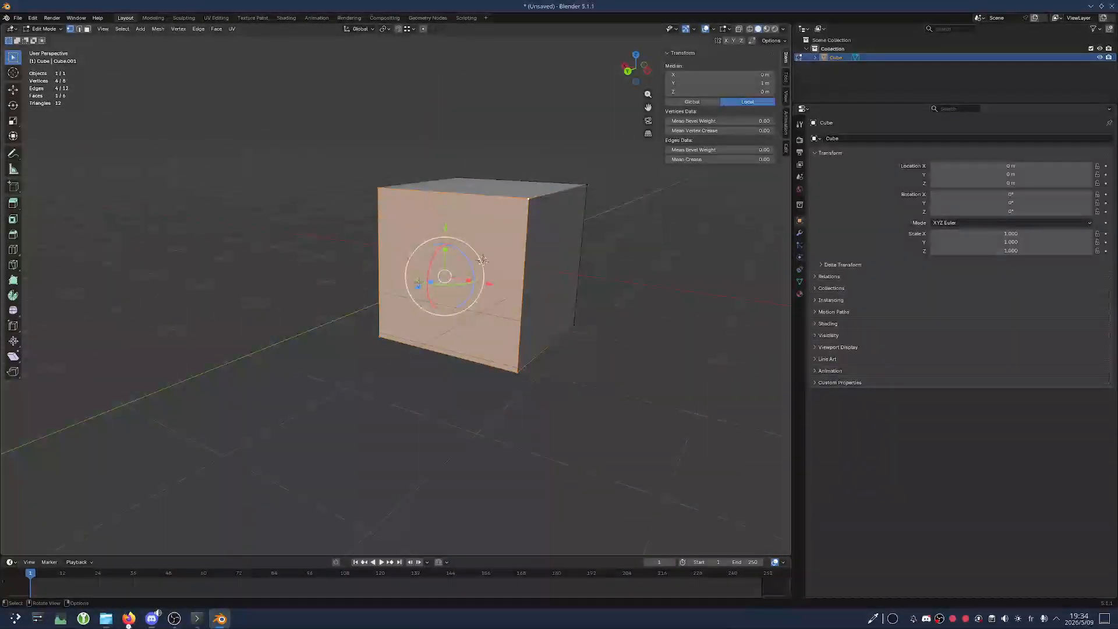
pyautogui.moveTo(418, 284); pyautogui.dragTo(375, 324, button='middle')
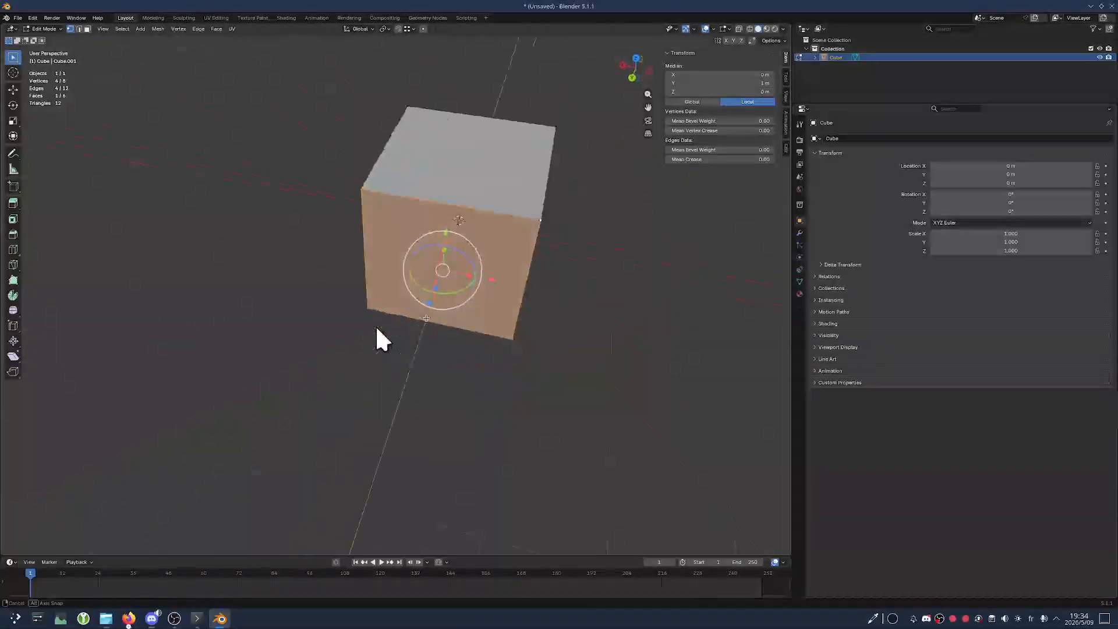
# Clear the selection and turn off the Move, Rotate and Scale object gizmos
pyautogui.click(461, 170)
pyautogui.moveTo(439, 280); pyautogui.dragTo(455, 243, button='middle')
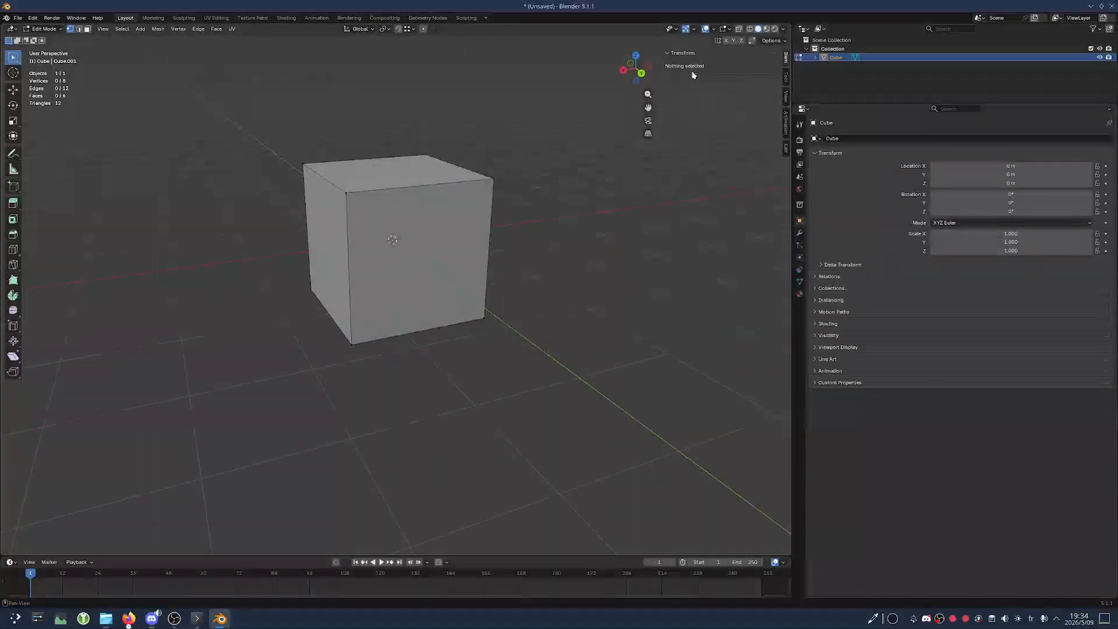
pyautogui.click(722, 30)
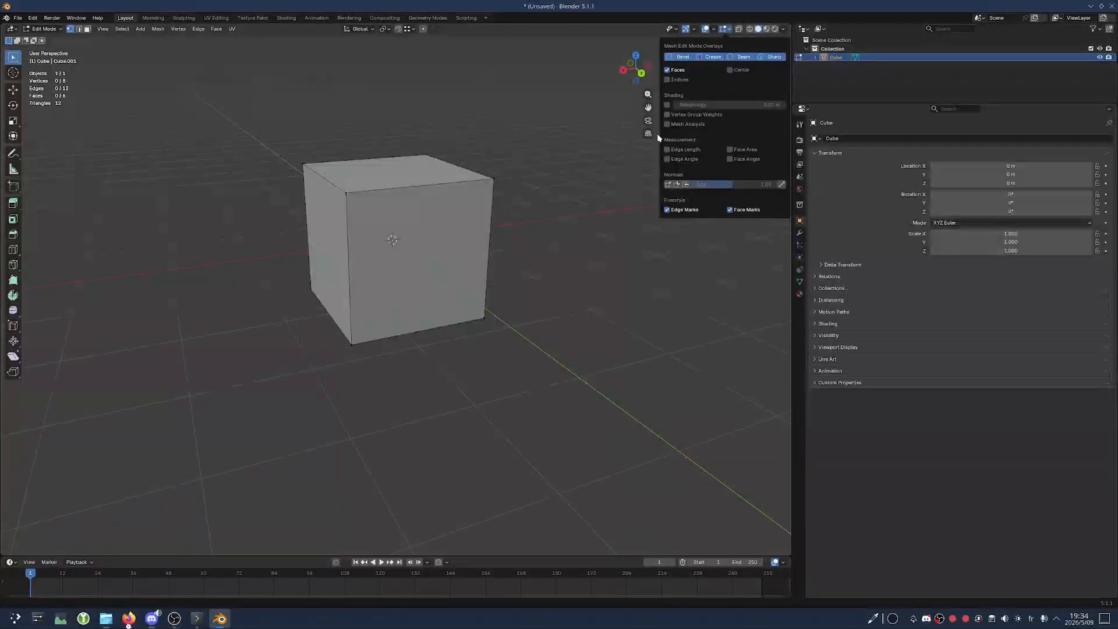
pyautogui.click(694, 29)
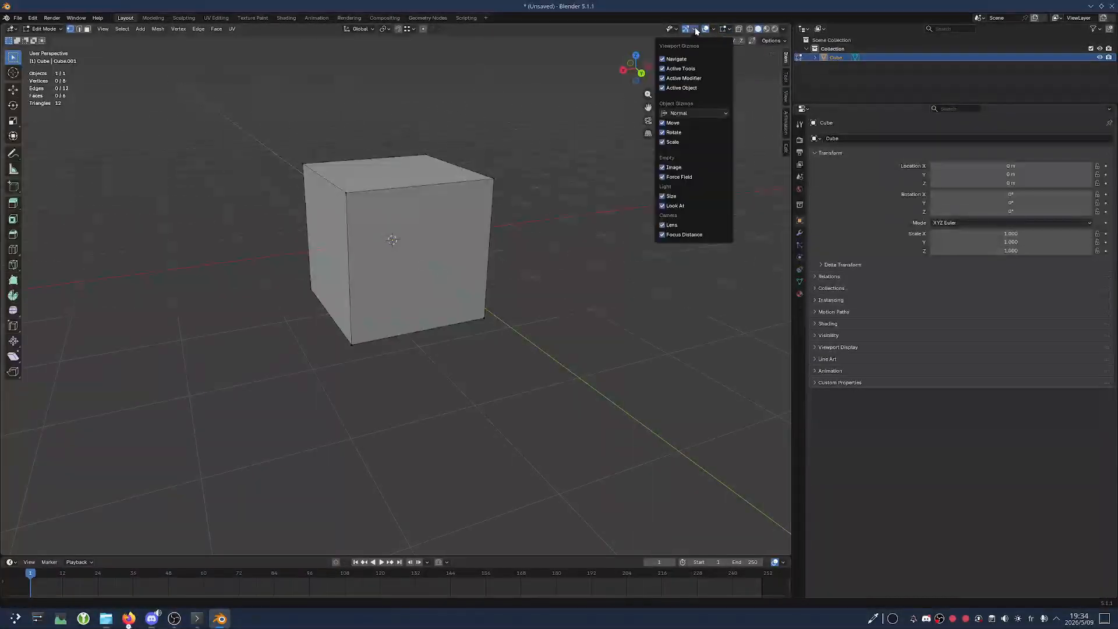
pyautogui.click(662, 122)
pyautogui.click(663, 133)
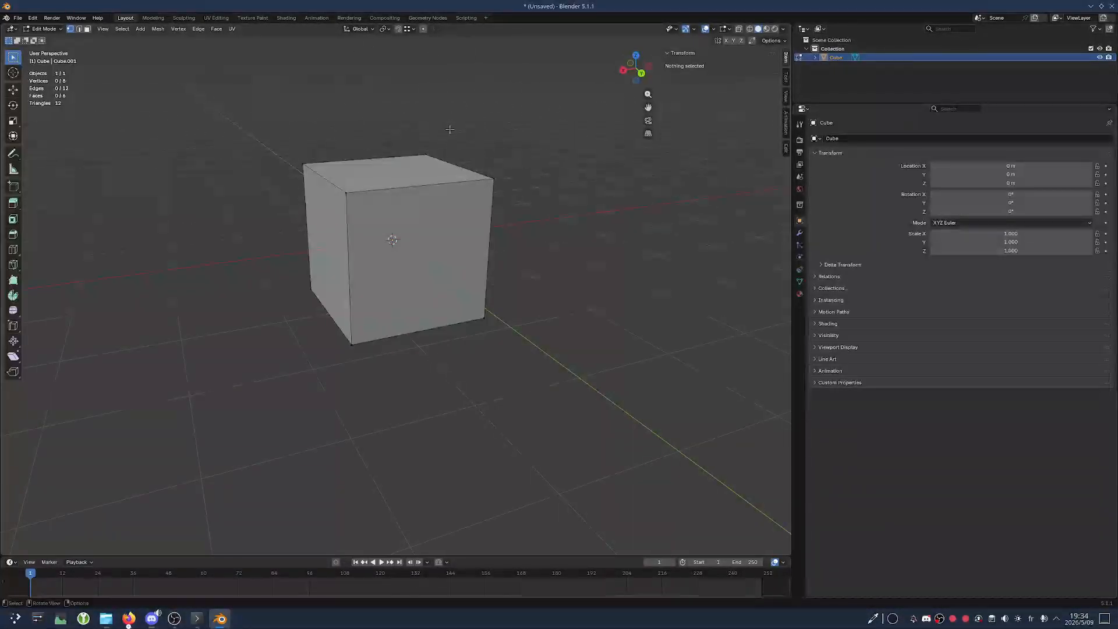
# Review the transform orientation options and select the upper edge of the cube's positive Y side face
pyautogui.click(360, 29)
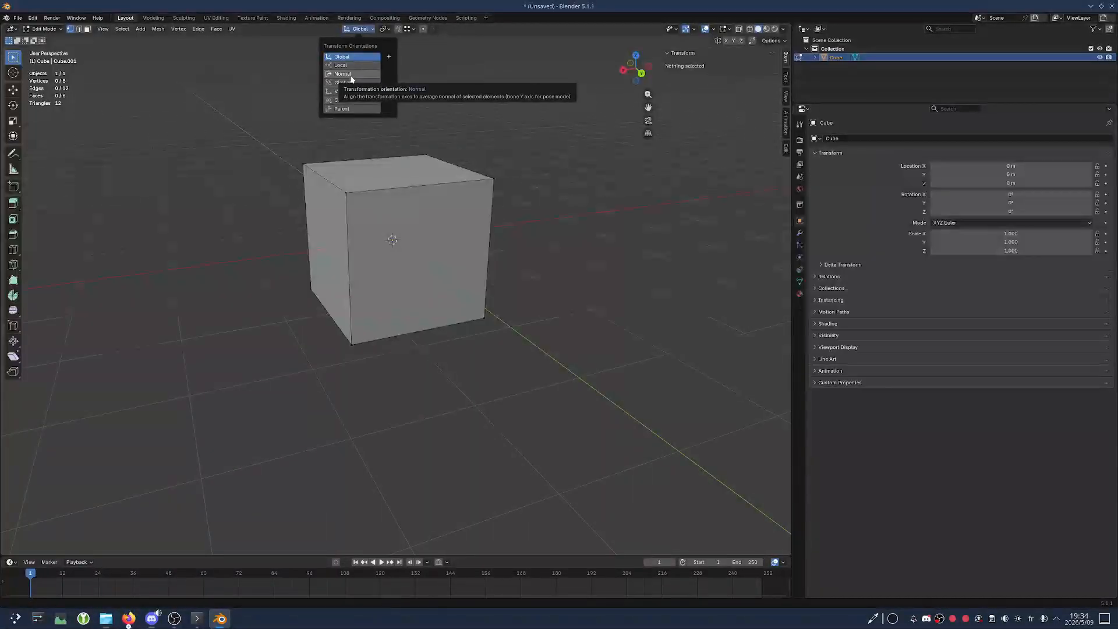
pyautogui.click(445, 186)
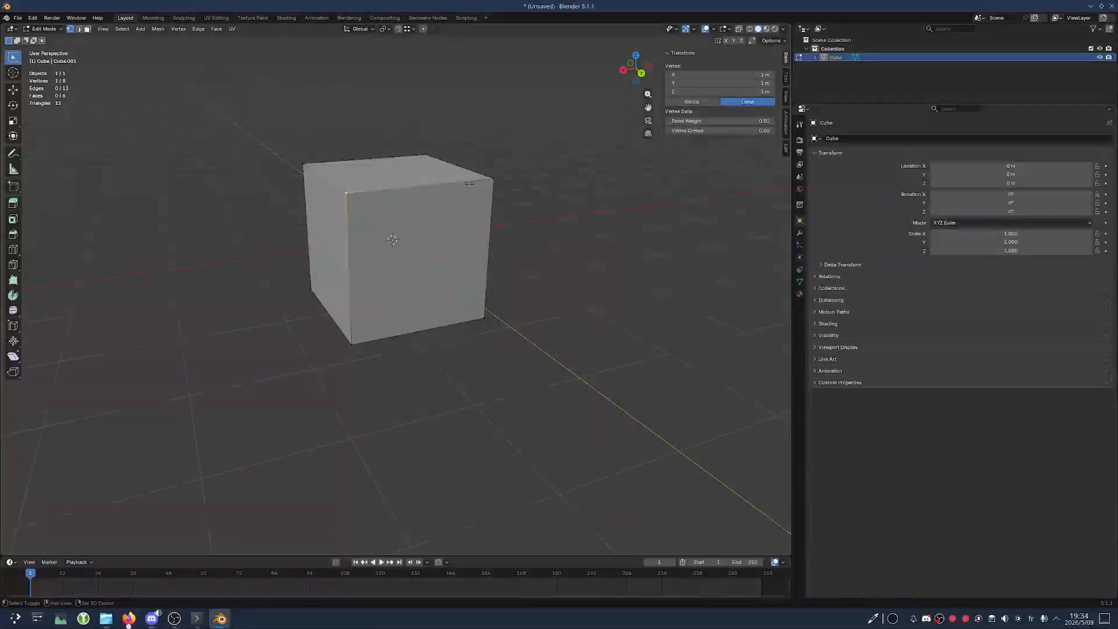
pyautogui.moveTo(443, 191); pyautogui.dragTo(486, 230, button='middle')
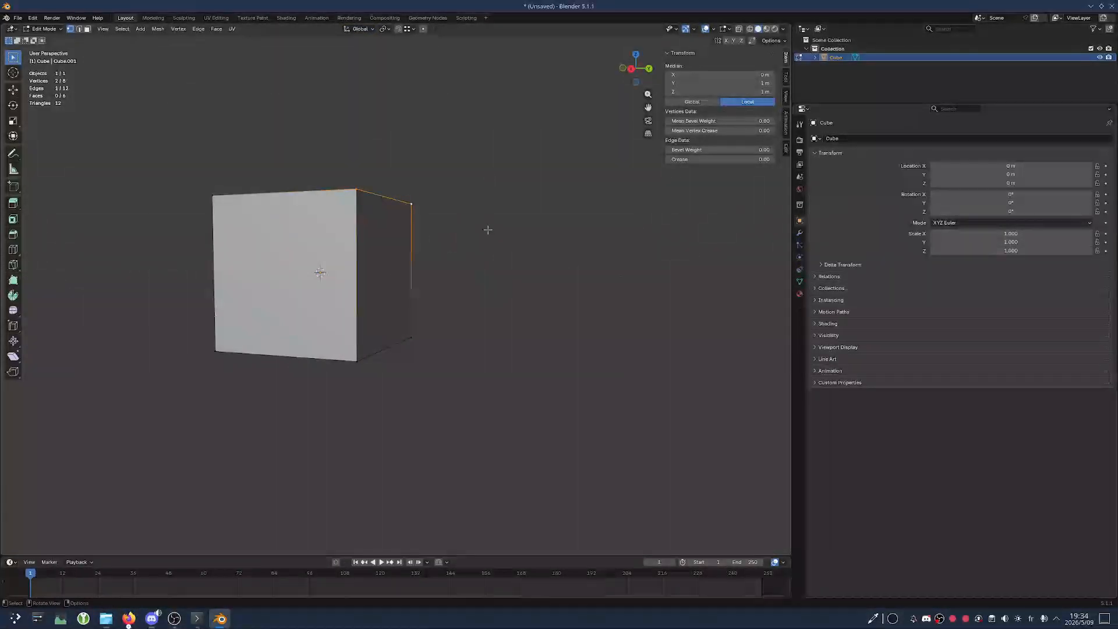
# Try moving the selected upper edge freely in the current view and undo the move
pyautogui.press('g')
pyautogui.click(496, 159)
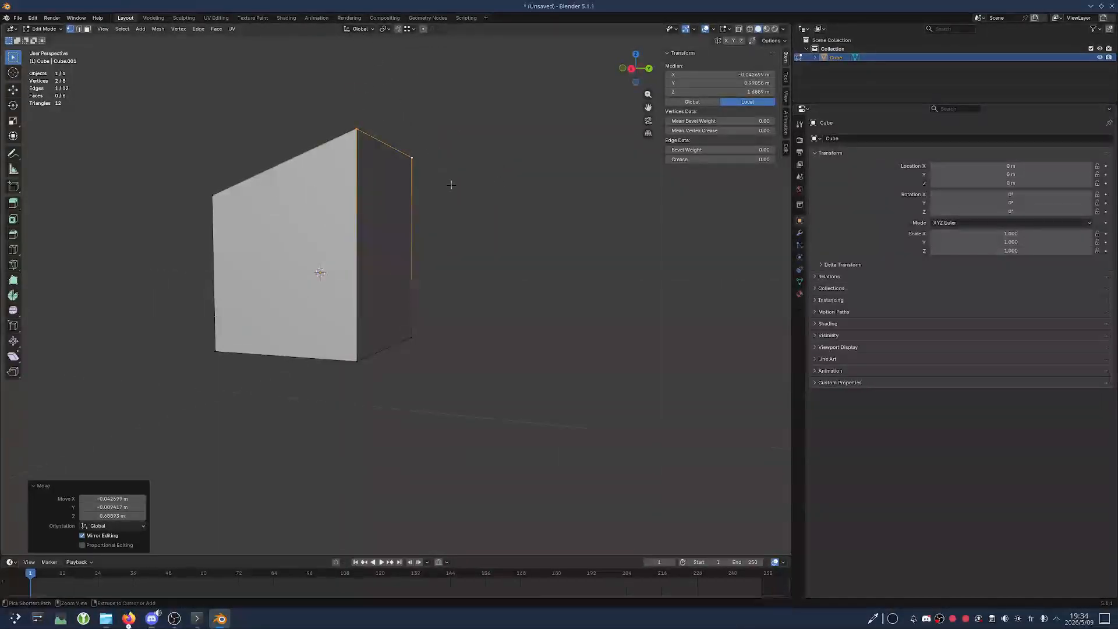
pyautogui.hotkey('ctrl', 'z')
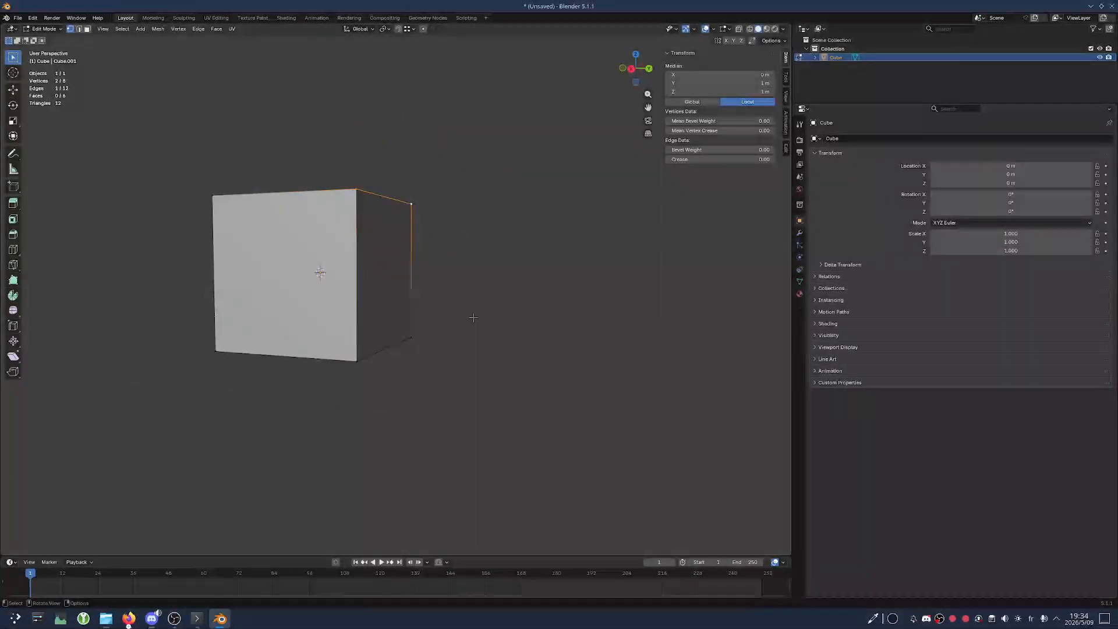
# Try raising the selected edge about 1.71 m along the global Z axis and undo the move
pyautogui.press('g')
pyautogui.press('z')
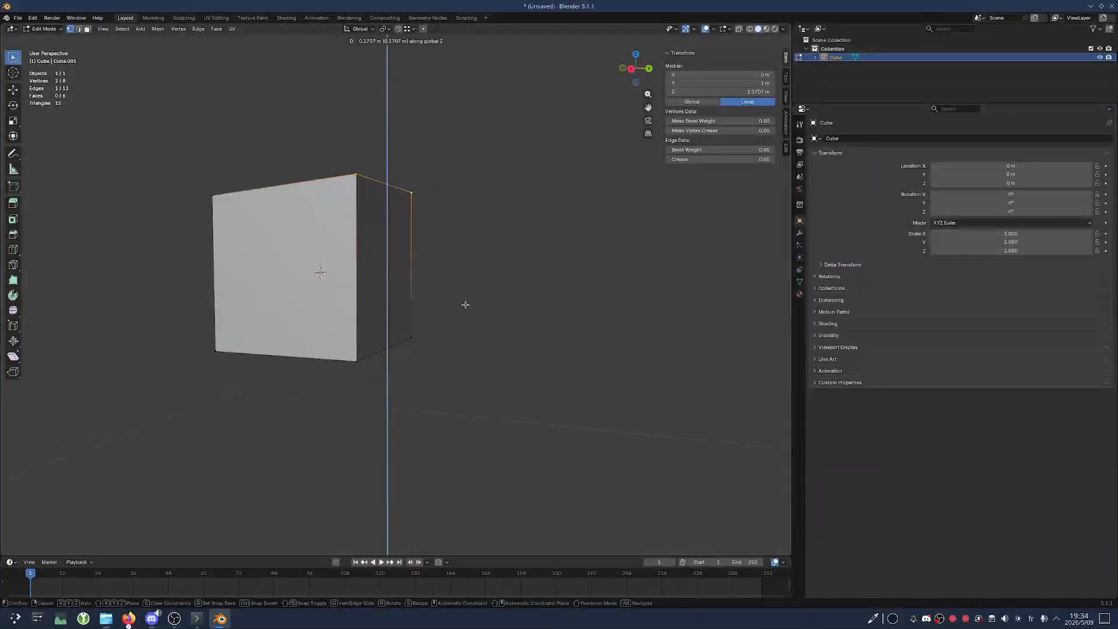
pyautogui.click(445, 157)
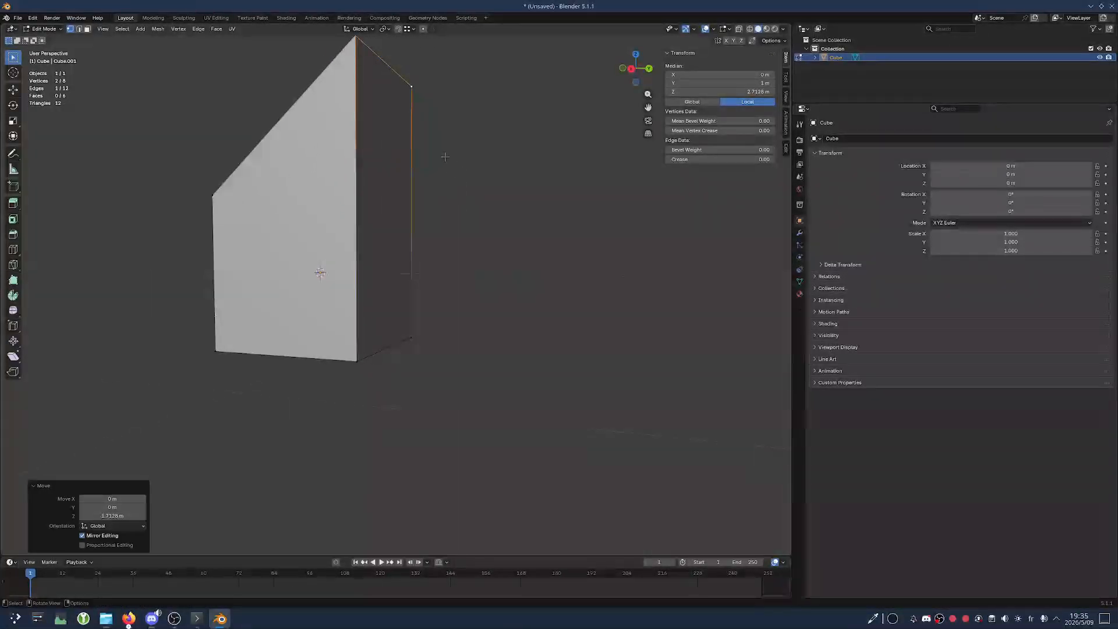
pyautogui.scroll(-4, 330, 202)
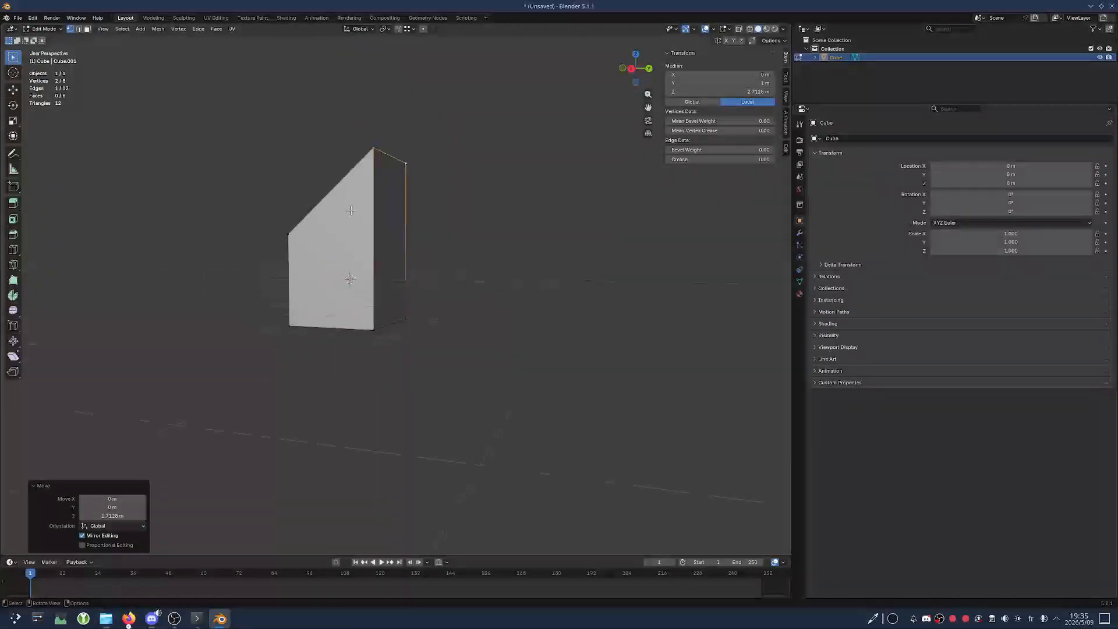
pyautogui.moveTo(330, 202); pyautogui.dragTo(392, 401, button='middle')
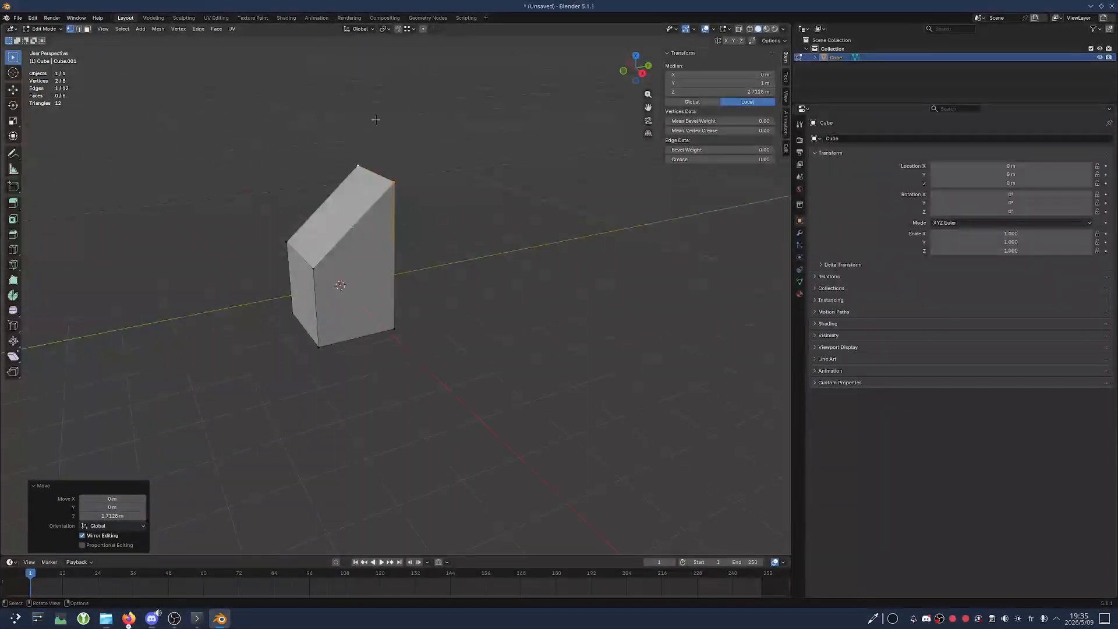
pyautogui.hotkey('ctrl', 'z')
pyautogui.moveTo(457, 237); pyautogui.dragTo(381, 237, button='middle')
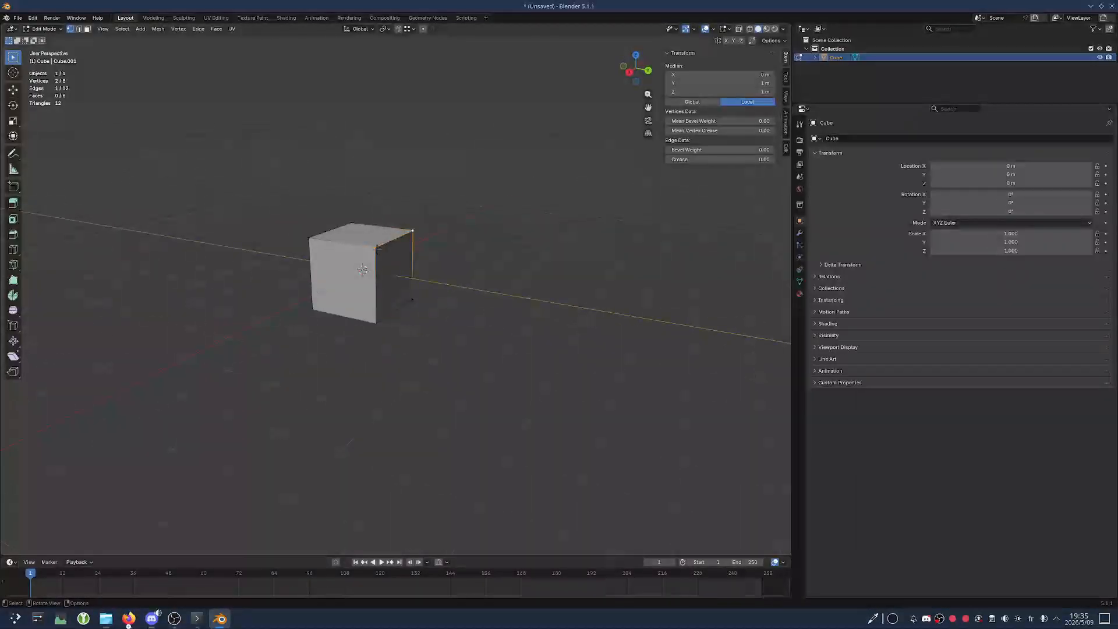
# Set the transform orientation to Normal
pyautogui.click(358, 28)
pyautogui.click(356, 28)
pyautogui.click(365, 31)
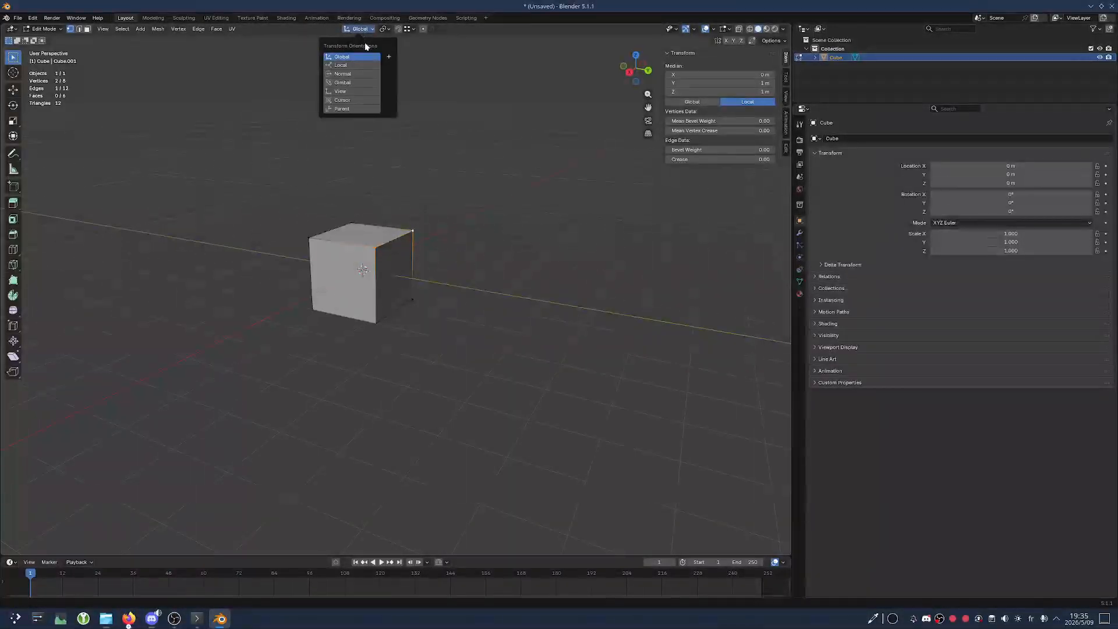
pyautogui.click(342, 74)
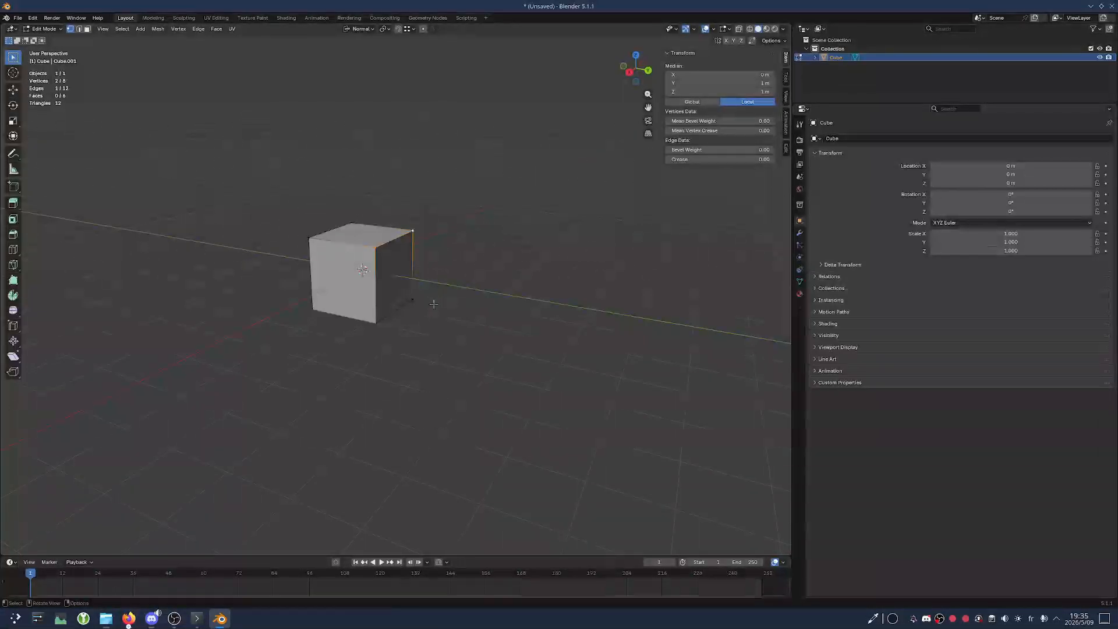
# Try moving the selected edge along its normal Z axis outward and inward, discarding both moves
pyautogui.press('g')
pyautogui.press('z')
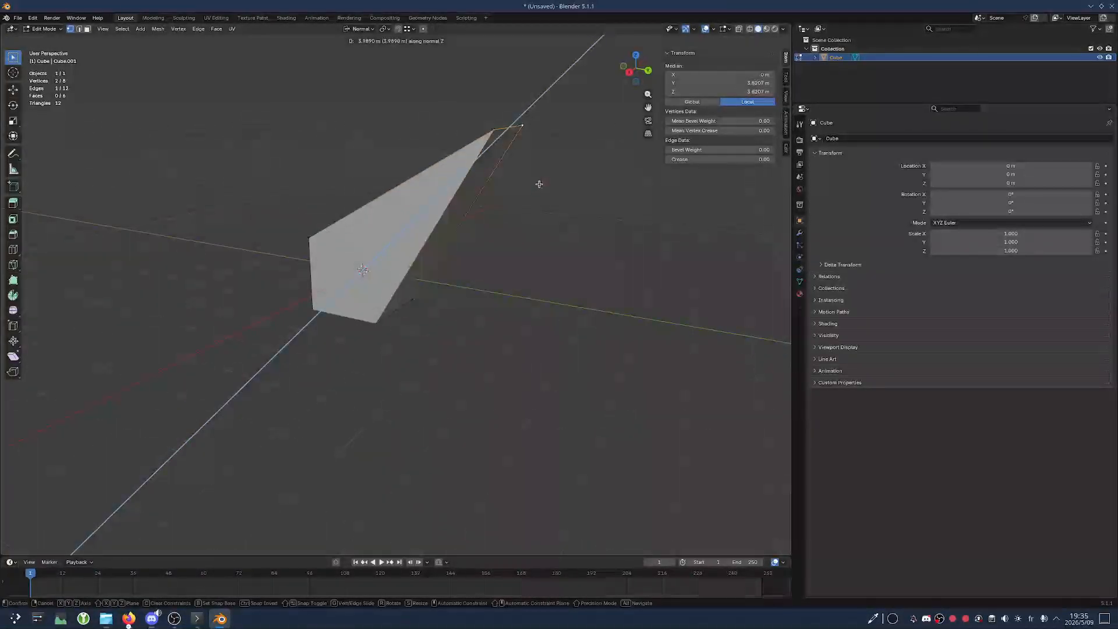
pyautogui.click(530, 177)
pyautogui.moveTo(539, 170); pyautogui.dragTo(378, 233, button='middle')
pyautogui.hotkey('ctrl', 'z')
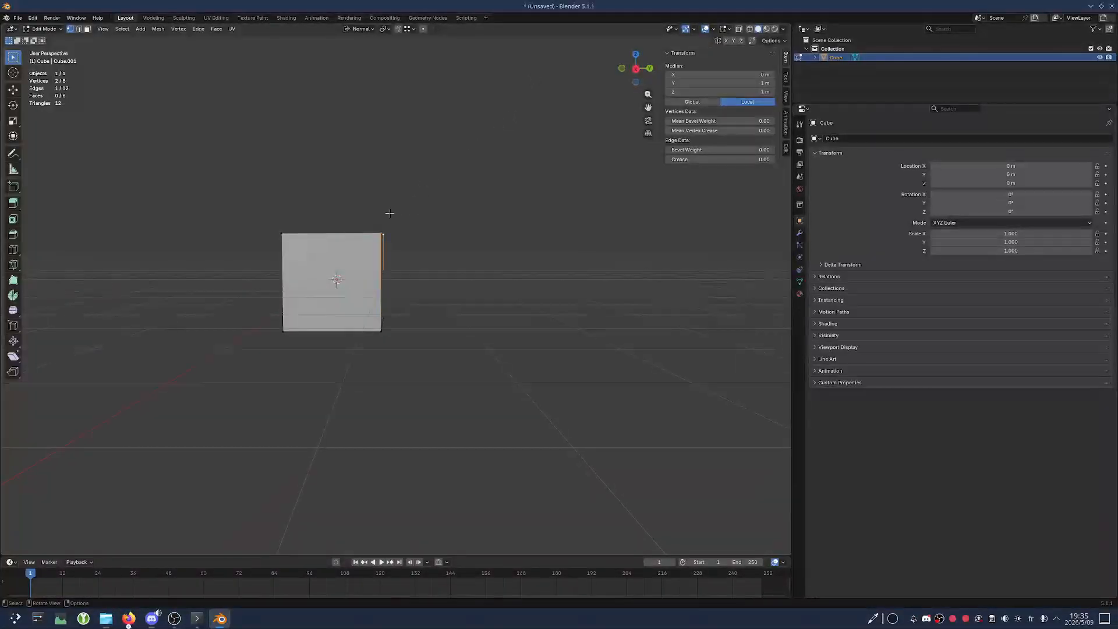
pyautogui.press('g')
pyautogui.press('z')
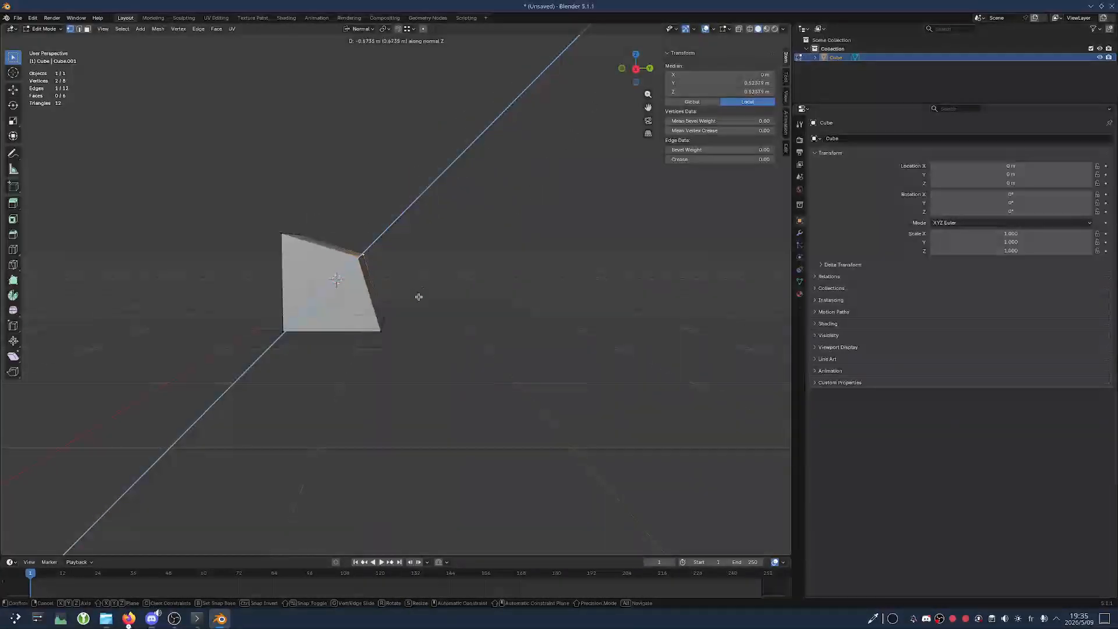
pyautogui.press('Escape')
# Extend the selection with the two lower vertices to cover the cube's positive Y side face
pyautogui.keyDown('shift'); pyautogui.click(374, 336); pyautogui.keyUp('shift')
pyautogui.moveTo(374, 336); pyautogui.dragTo(399, 332, button='middle')
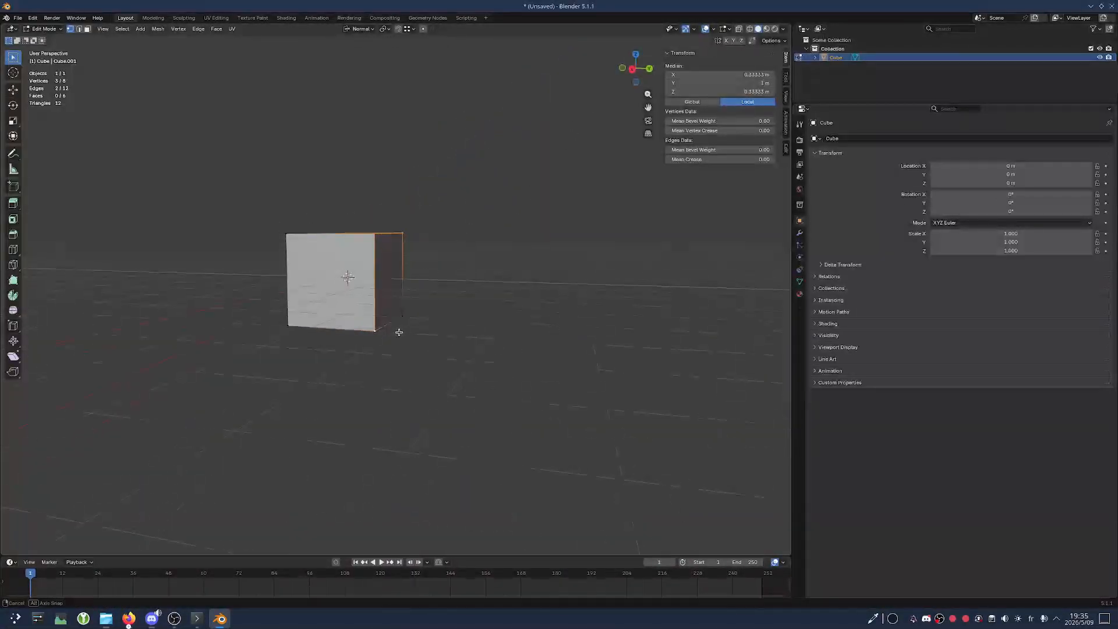
pyautogui.keyDown('shift'); pyautogui.click(402, 324); pyautogui.keyUp('shift')
pyautogui.moveTo(397, 272); pyautogui.dragTo(400, 319, button='middle')
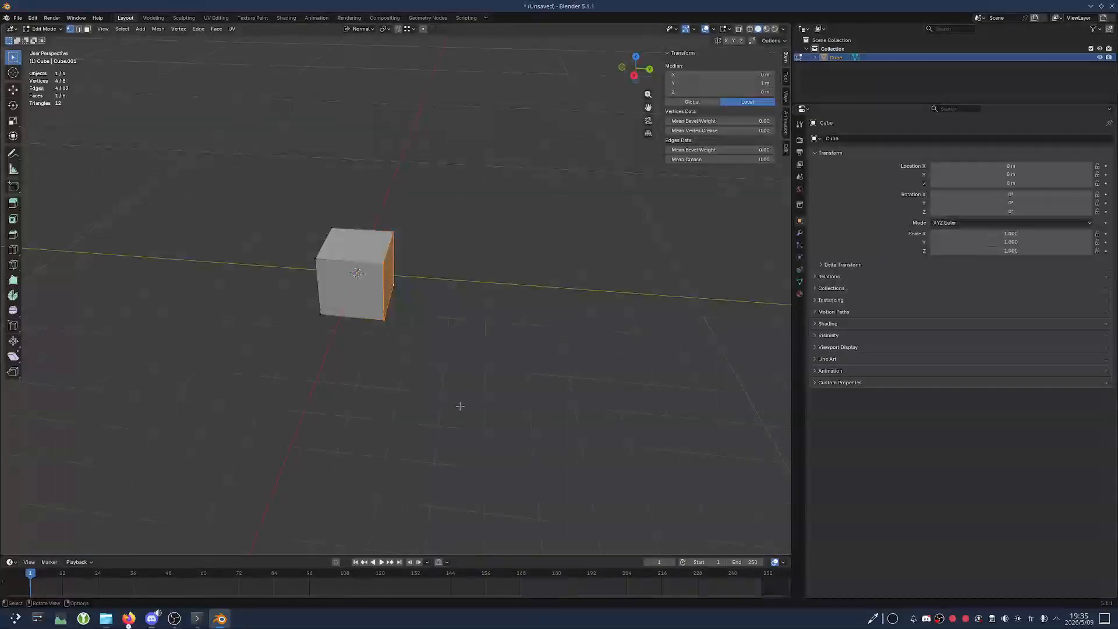
# Try extruding the selected side face outward along its normal and undo the extrusion
pyautogui.press('e')
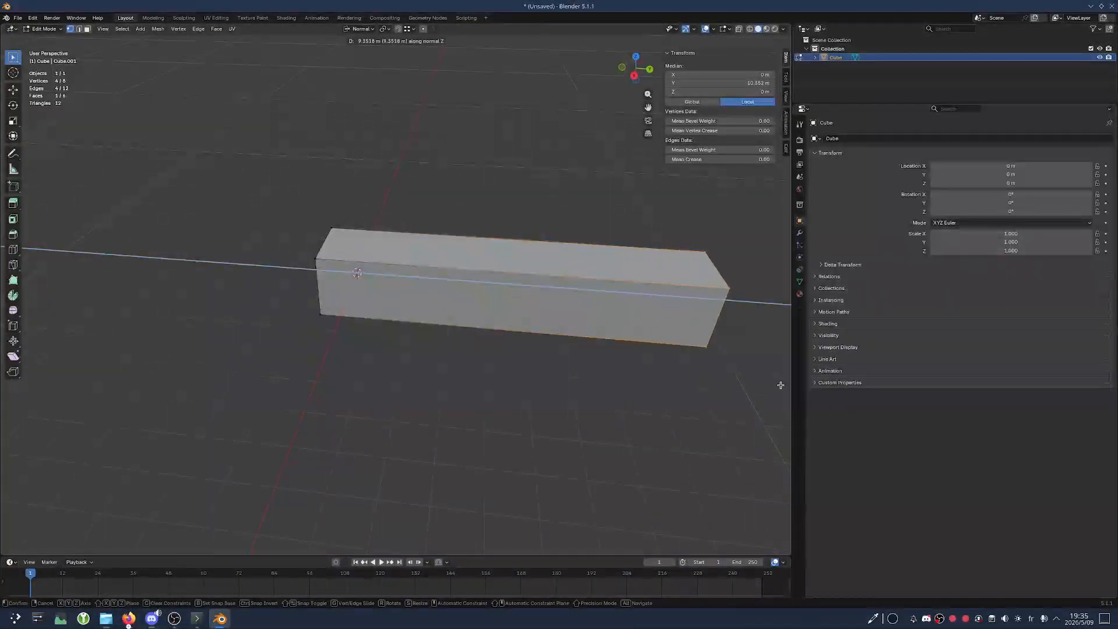
pyautogui.click(675, 387)
pyautogui.hotkey('ctrl', 'z')
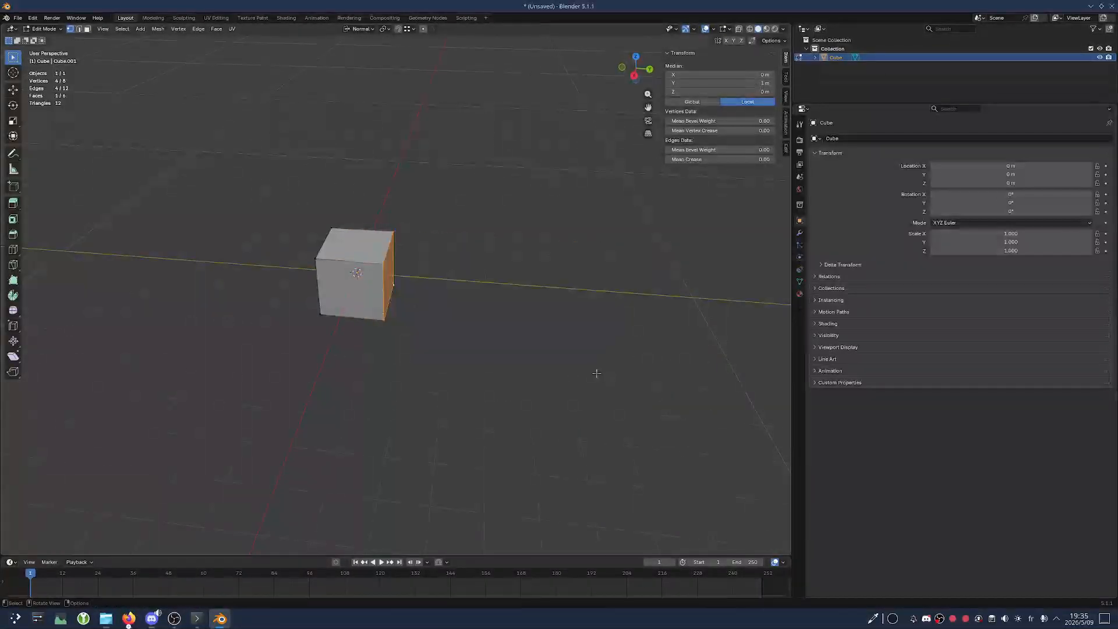
# Set the transform orientation to Global and review the transform pivot point options
pyautogui.click(361, 28)
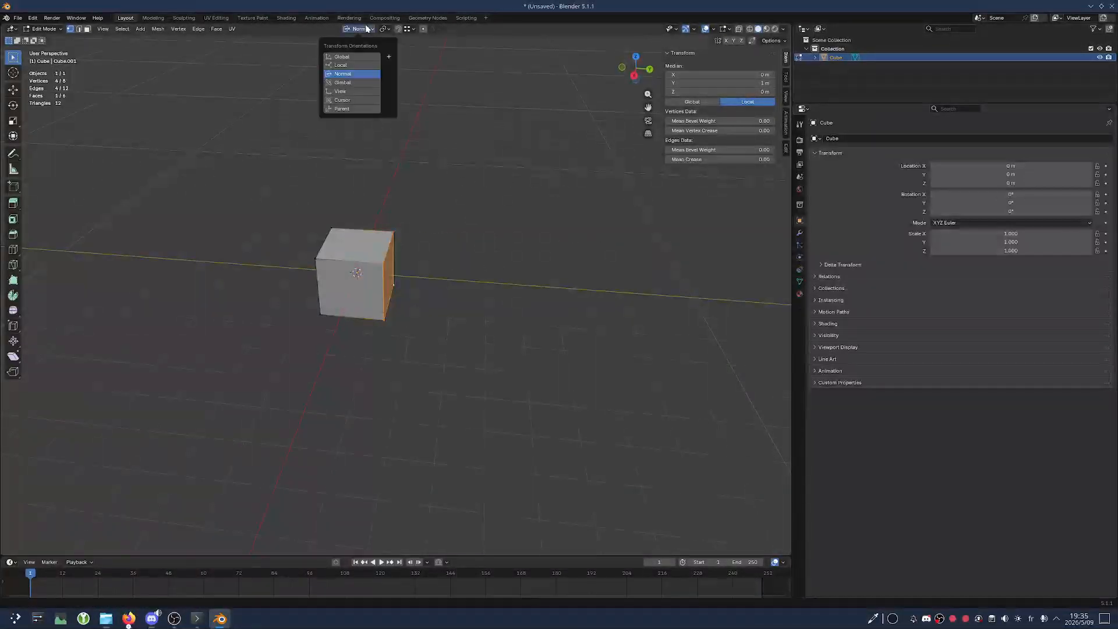
pyautogui.click(344, 57)
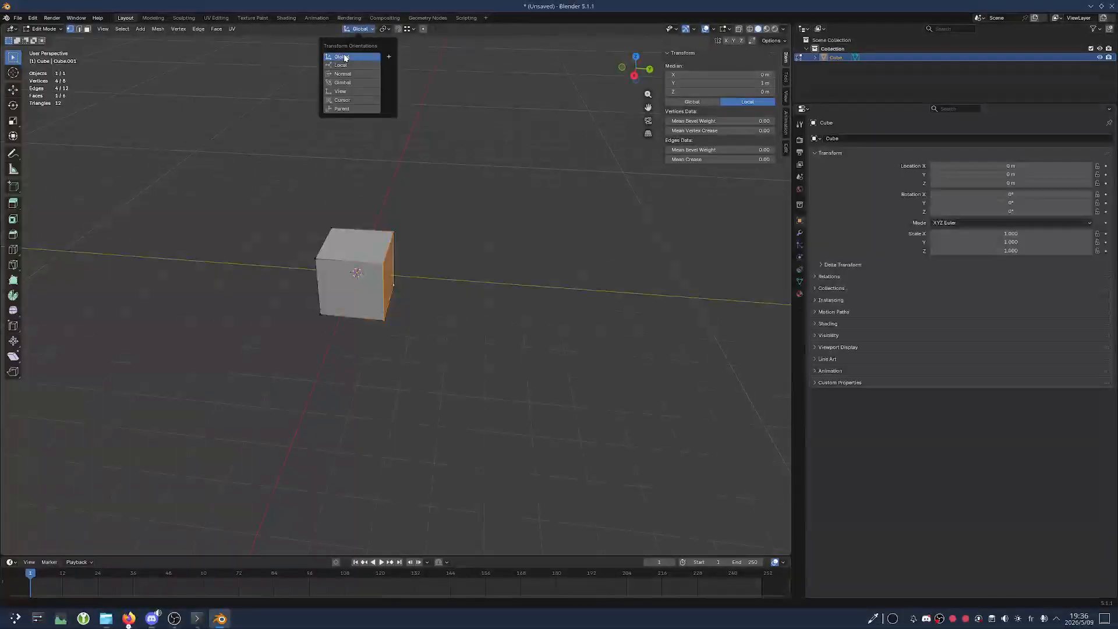
pyautogui.click(358, 29)
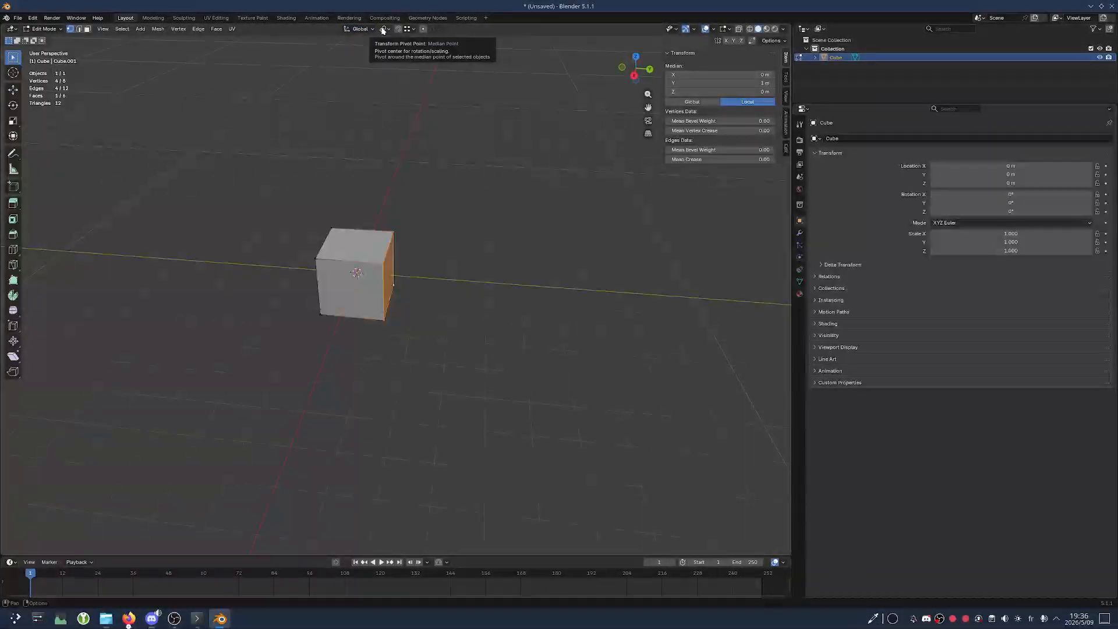
pyautogui.click(382, 29)
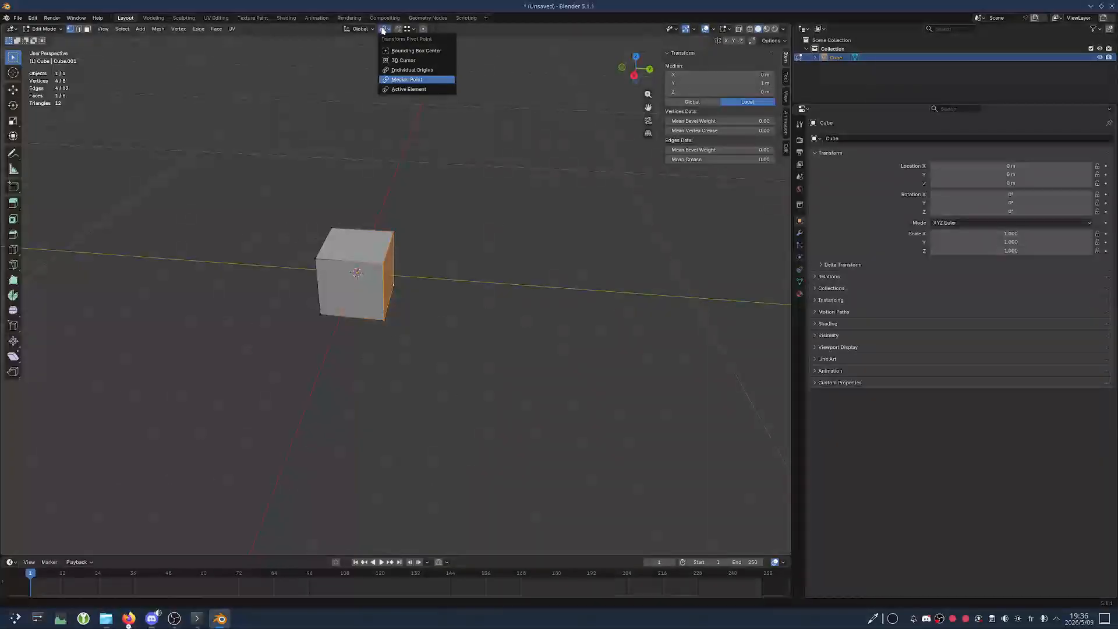
pyautogui.click(383, 29)
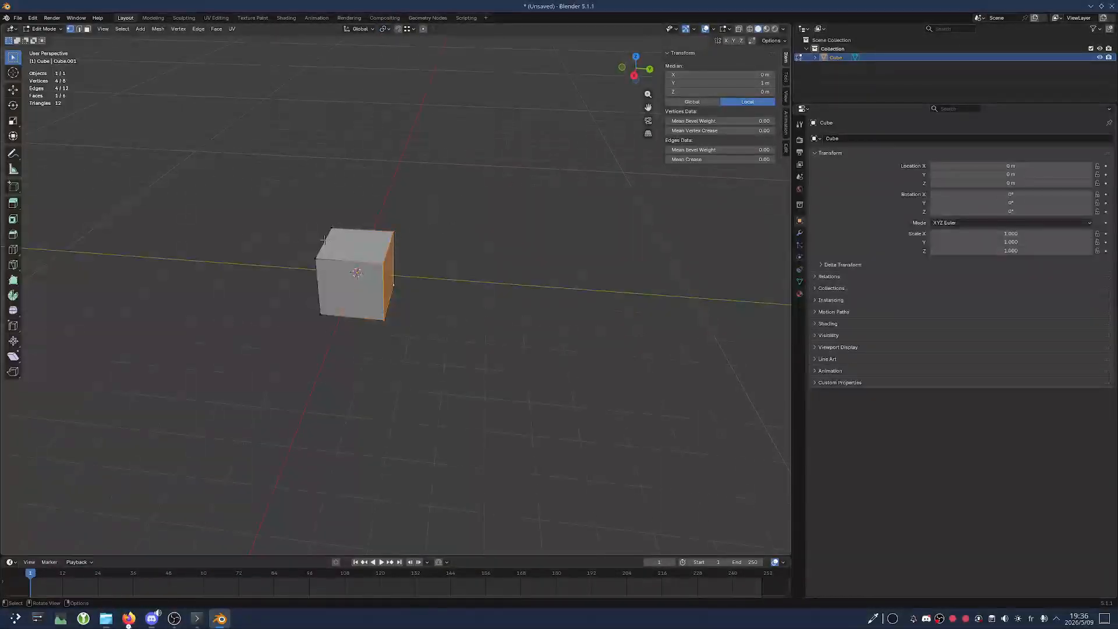
# Select all of the cube's geometry
pyautogui.moveTo(397, 228); pyautogui.dragTo(236, 259, button='middle')
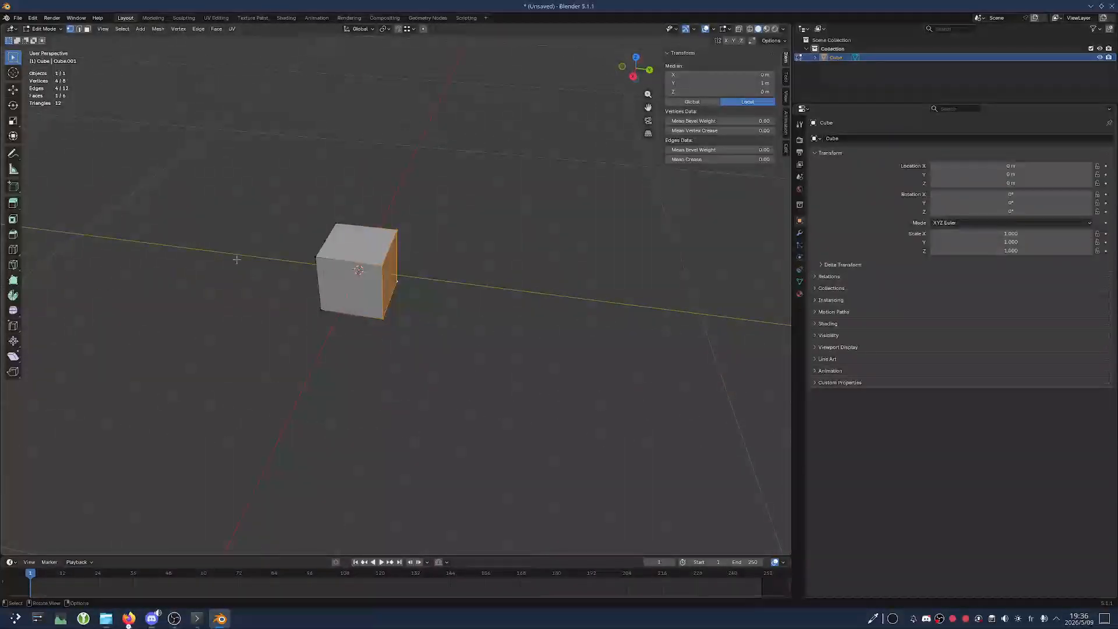
pyautogui.moveTo(410, 235); pyautogui.dragTo(438, 206, button='middle')
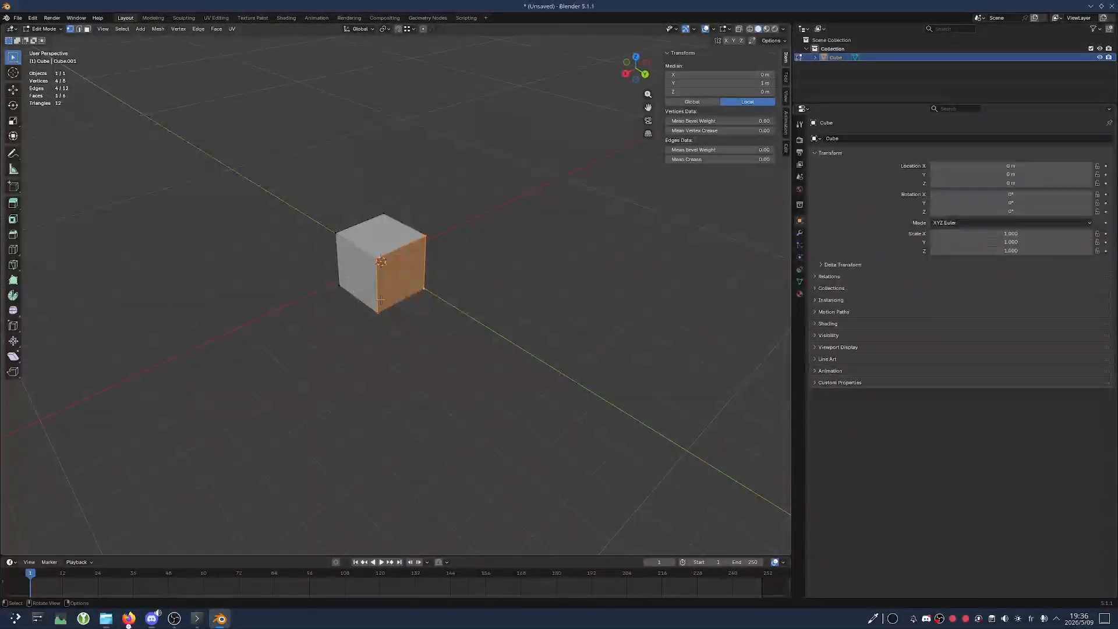
pyautogui.moveTo(471, 252)
pyautogui.mouseDown(button='middle')
pyautogui.moveTo(379, 240)
pyautogui.moveTo(521, 229)
pyautogui.moveTo(470, 251)
pyautogui.mouseUp(button='middle')
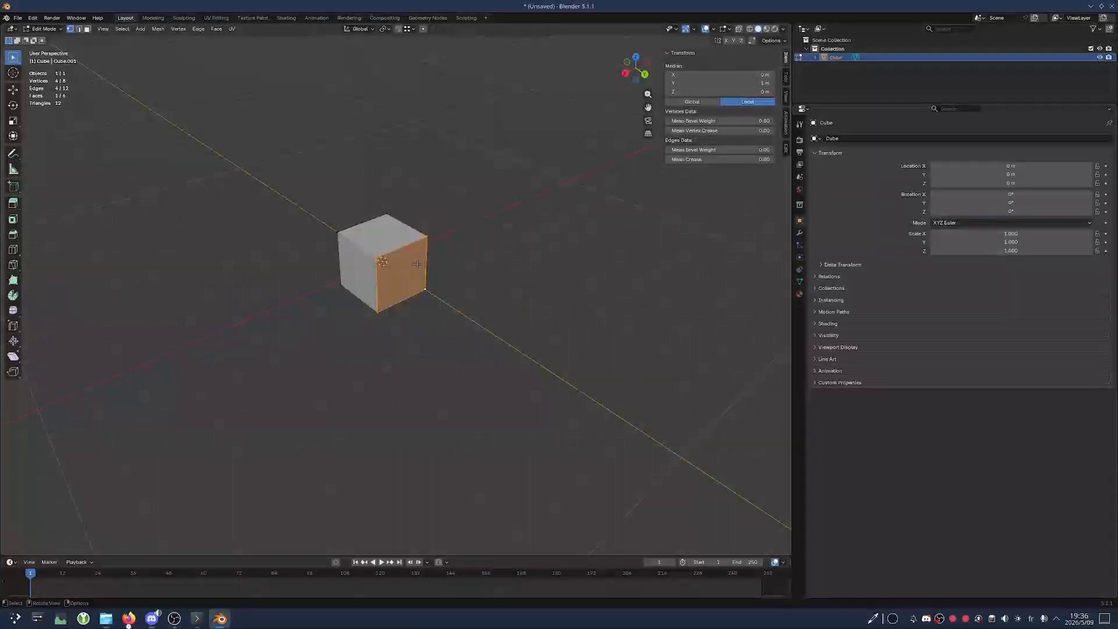
pyautogui.press('a')
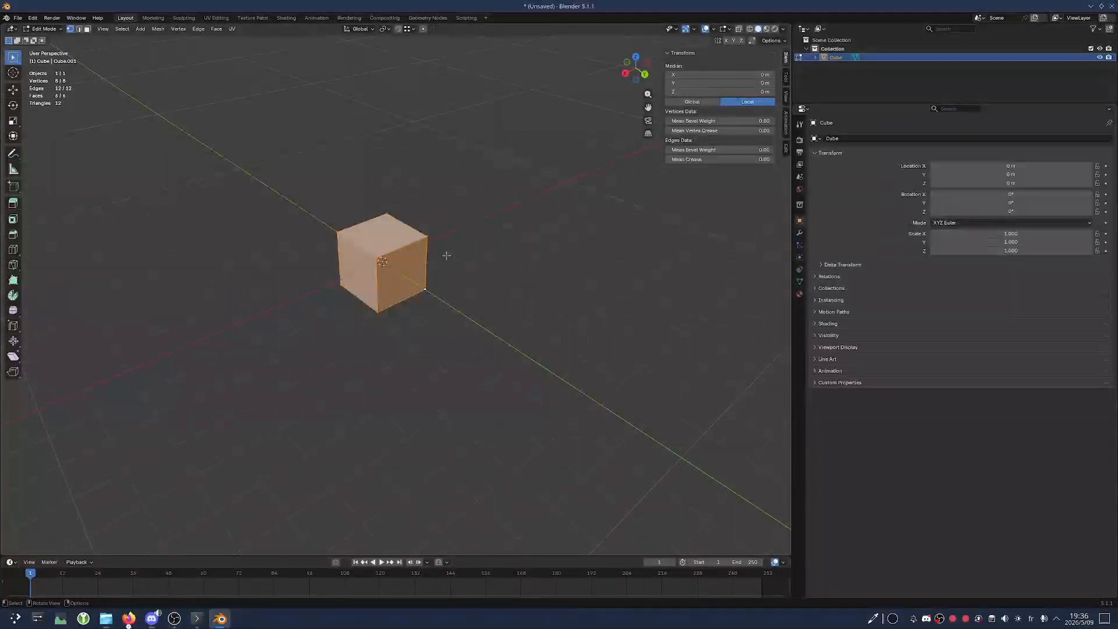
pyautogui.moveTo(468, 266)
pyautogui.mouseDown(button='middle')
pyautogui.moveTo(423, 262)
pyautogui.moveTo(464, 262)
pyautogui.mouseUp(button='middle')
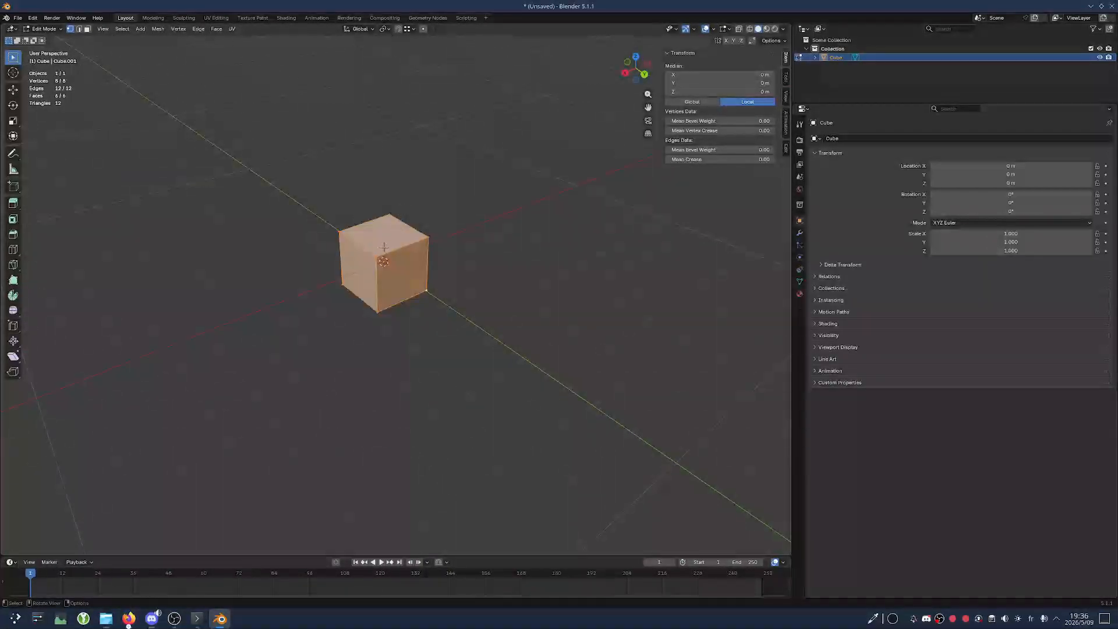
# Check the Median Point pivot setting, try rotating the whole cube about it, and undo the rotation
pyautogui.click(385, 29)
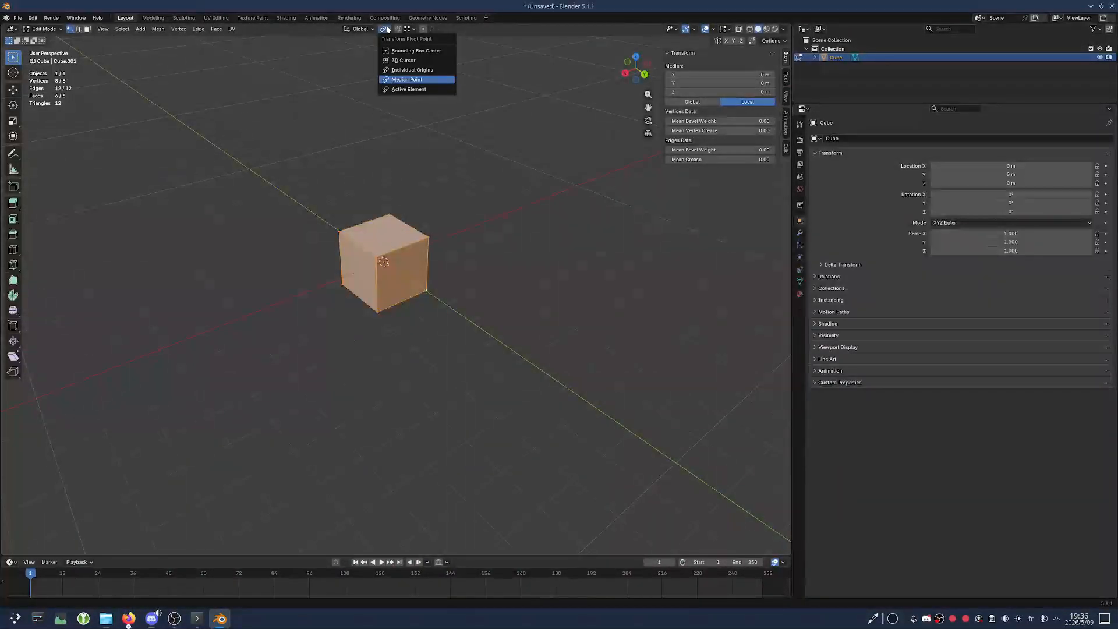
pyautogui.click(387, 29)
pyautogui.press('r')
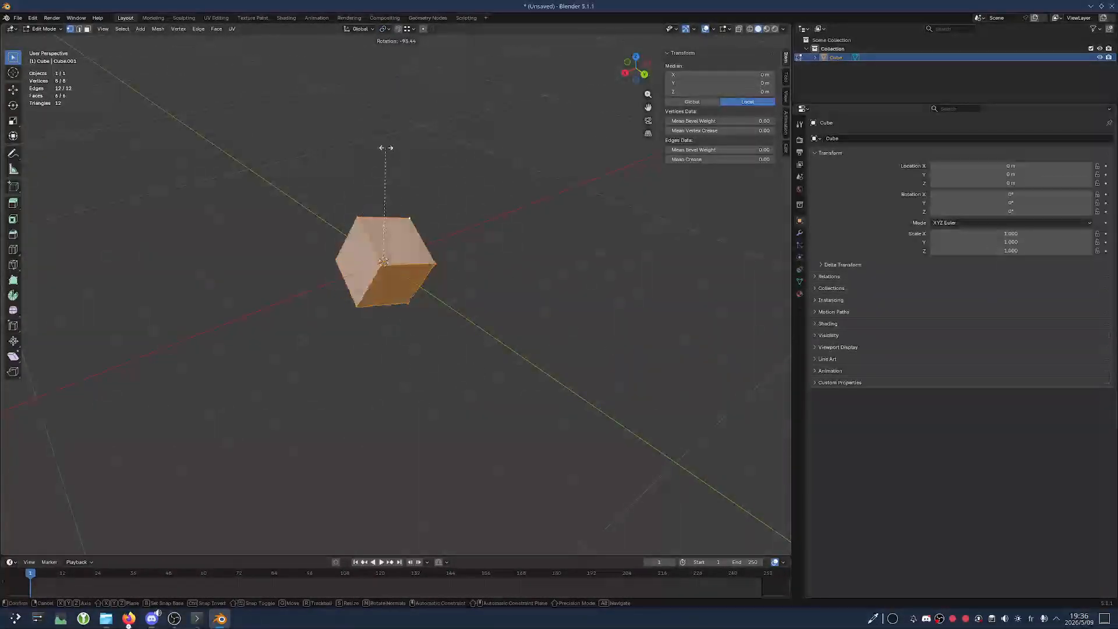
pyautogui.click(493, 244)
pyautogui.hotkey('ctrl', 'z')
pyautogui.scroll(1, 447, 267)
pyautogui.scroll(1, 448, 267)
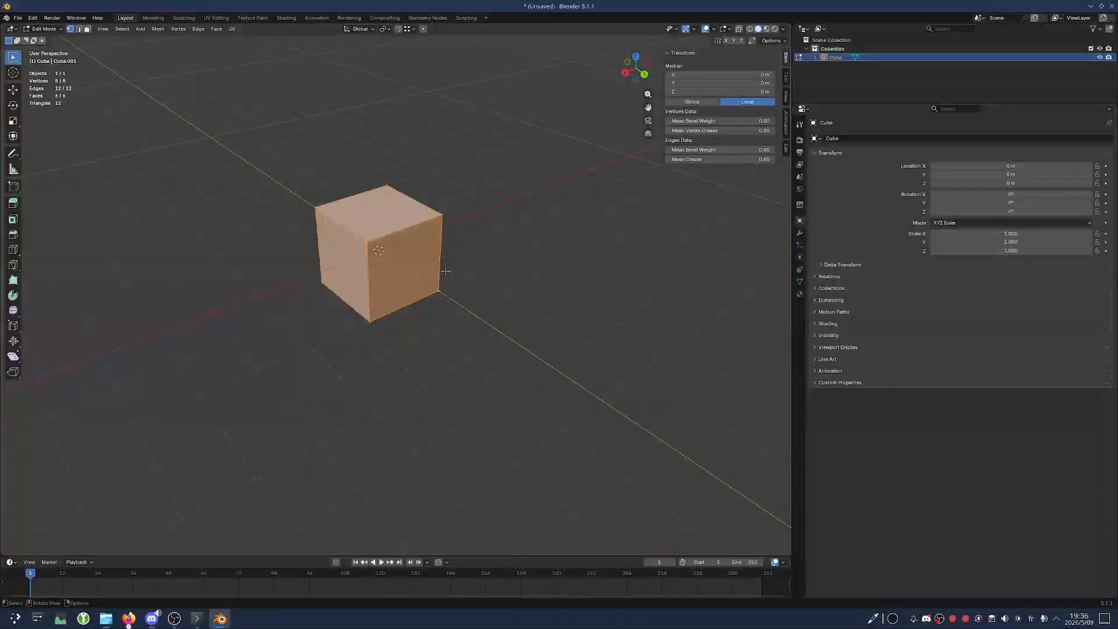
# Place the 3D cursor away from the cube near the X axis, then try rotating the cube about its median point, undoing each rotation
pyautogui.scroll(-2, 583, 217)
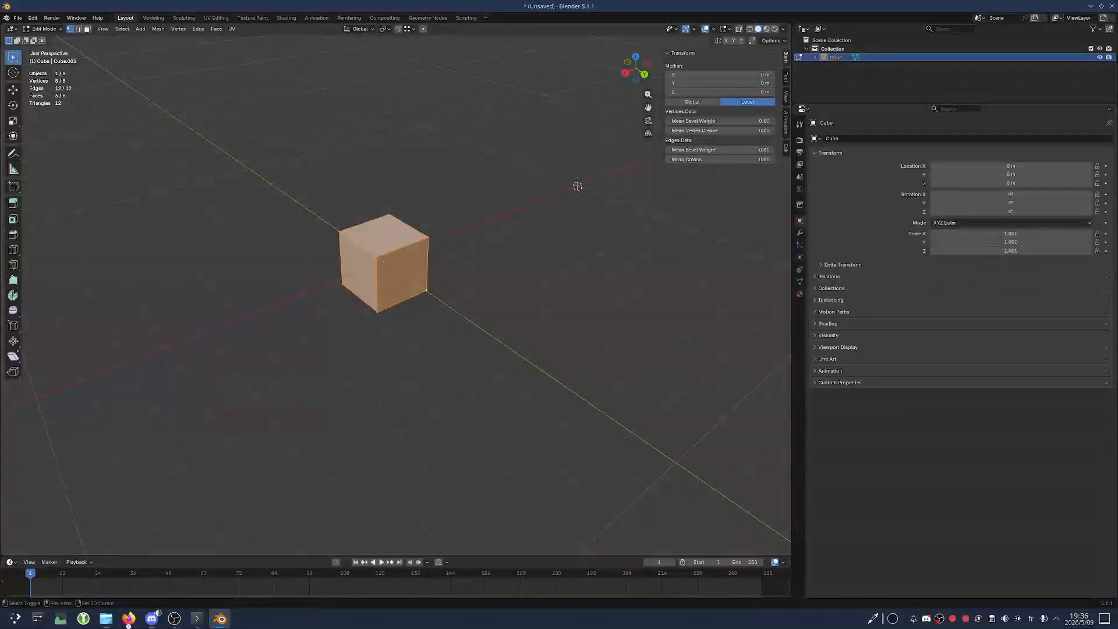
pyautogui.press('r')
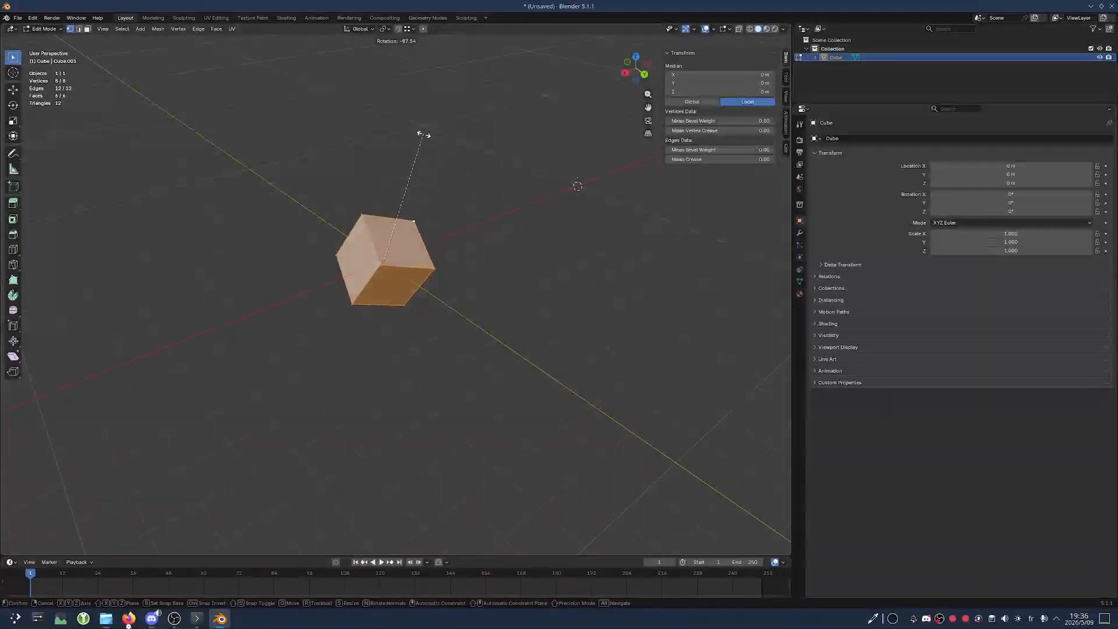
pyautogui.click(541, 379)
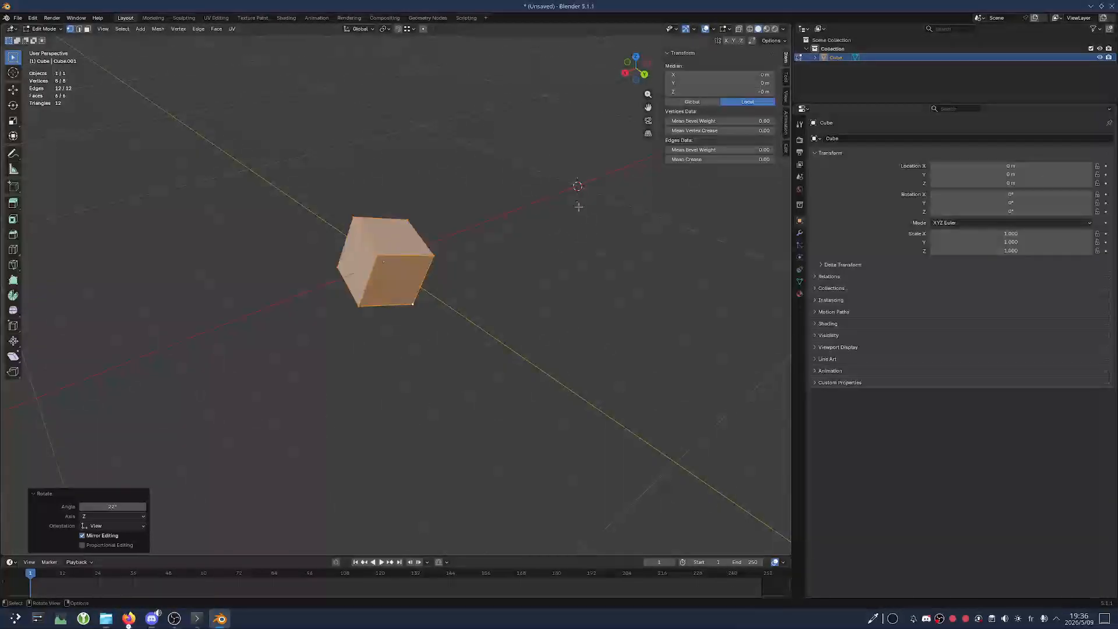
pyautogui.moveTo(552, 197); pyautogui.dragTo(462, 282, button='middle')
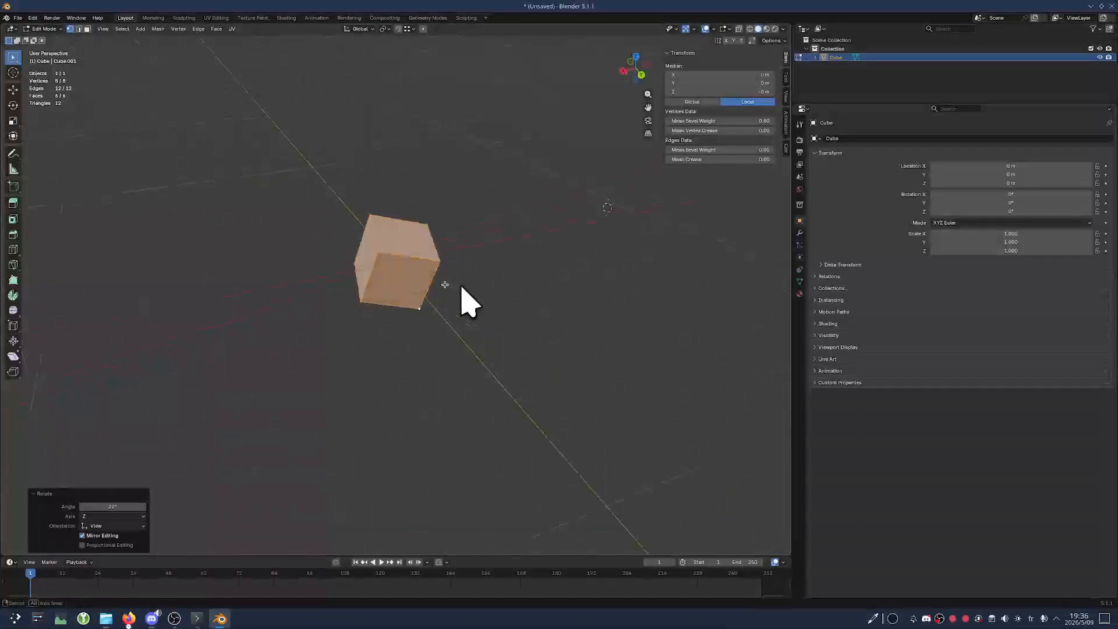
pyautogui.hotkey('ctrl', 'z')
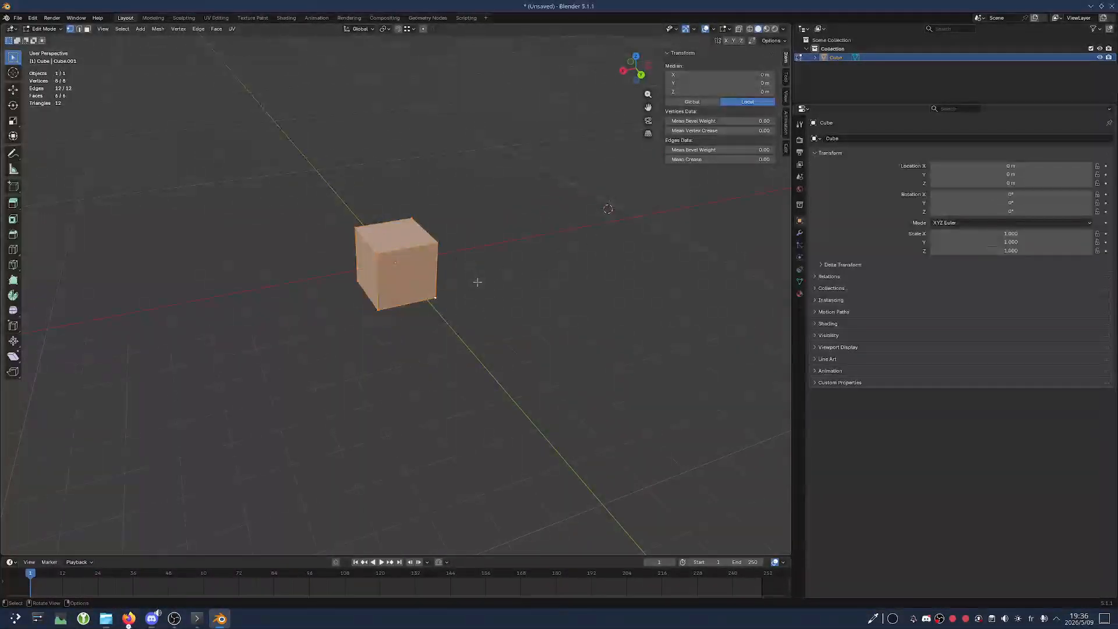
pyautogui.press('r')
pyautogui.click(513, 211)
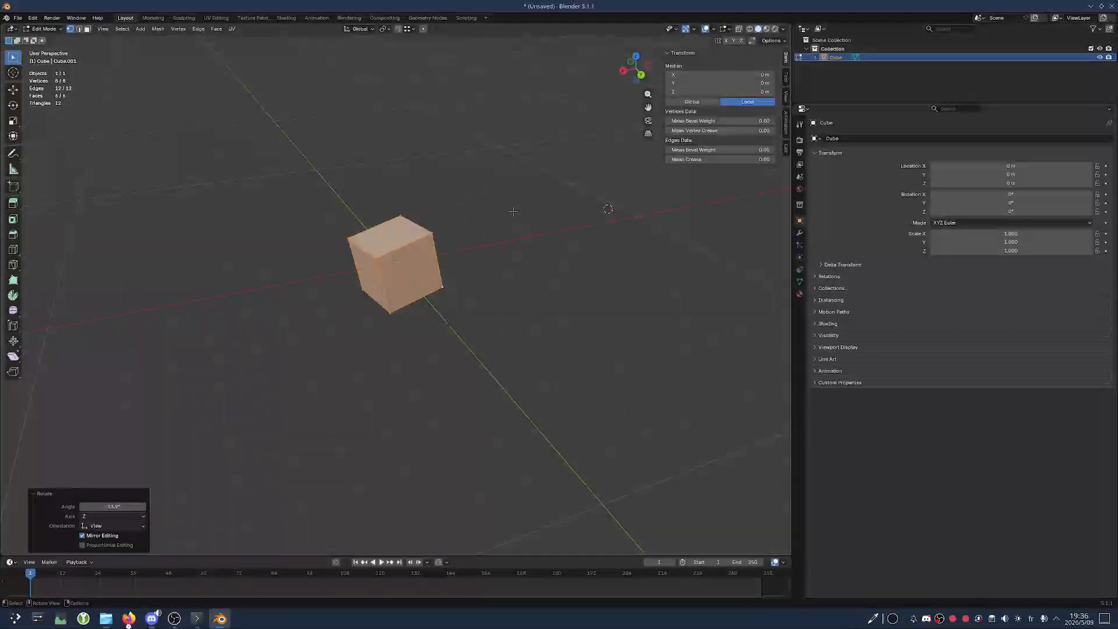
pyautogui.hotkey('ctrl', 'z')
# Set the transform pivot point to 3D Cursor, try rotating the cube around it, and undo the rotation
pyautogui.click(383, 29)
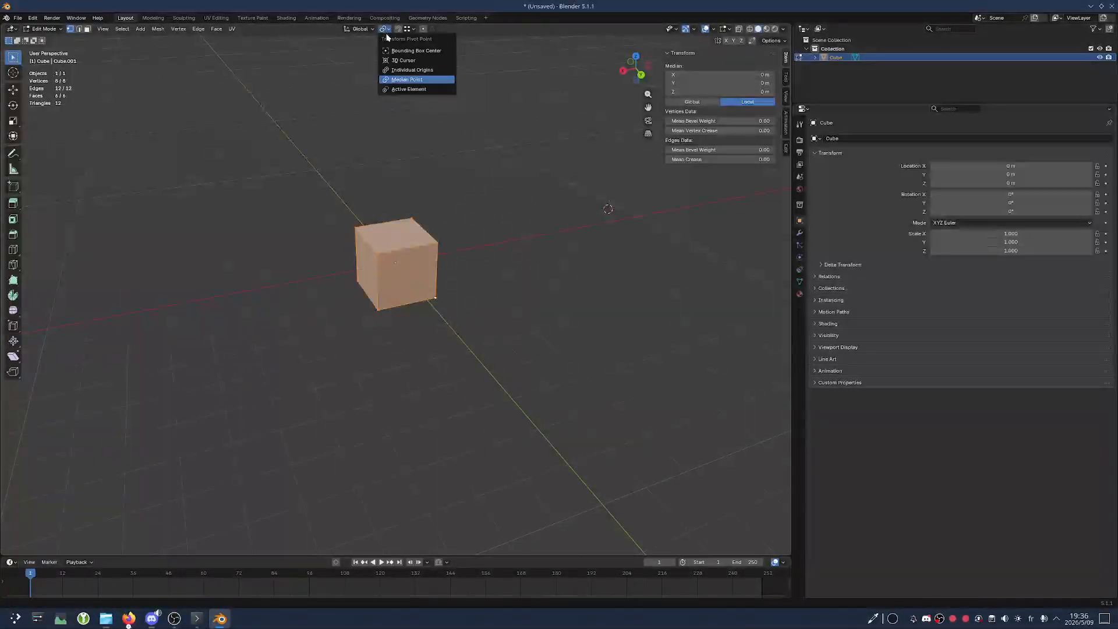
pyautogui.click(402, 60)
pyautogui.press('r')
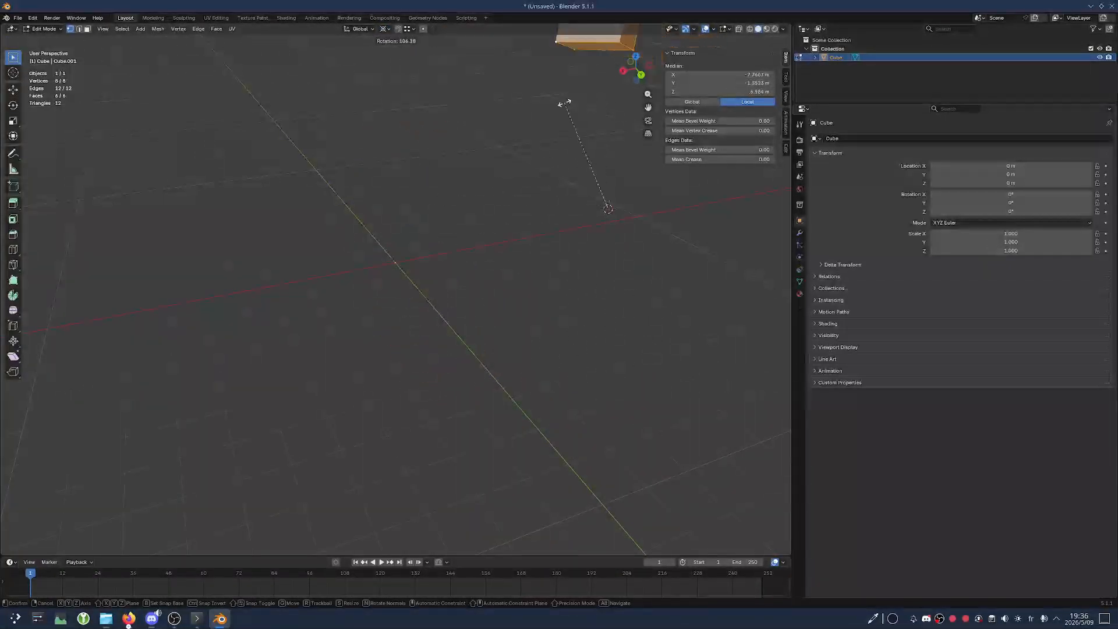
pyautogui.click(504, 143)
pyautogui.hotkey('ctrl', 'z')
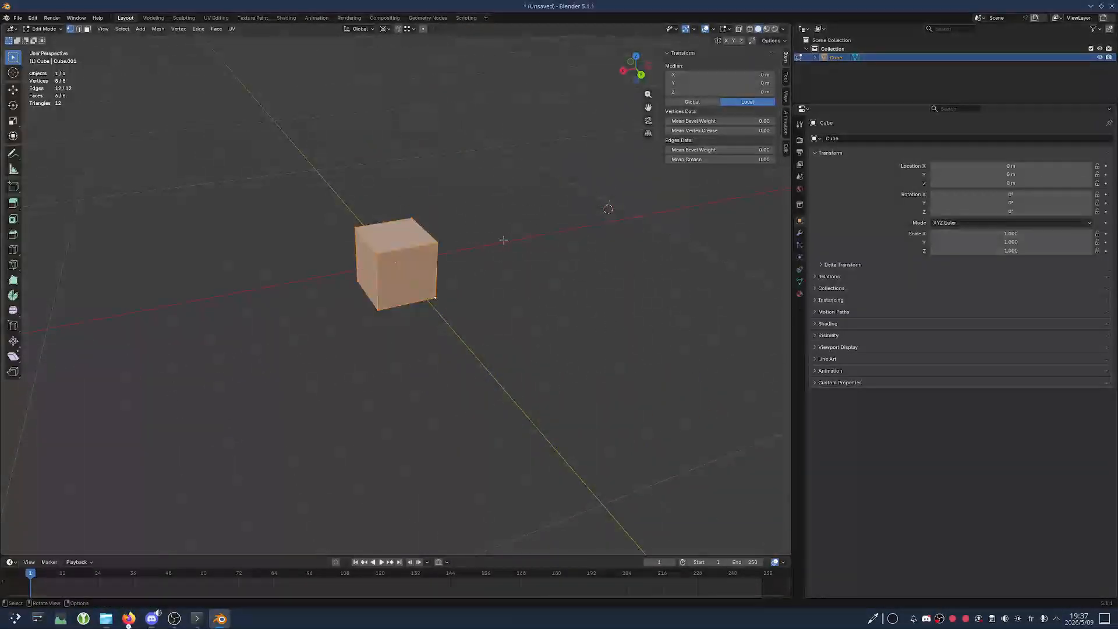
# Select the cube's upper corner vertex at negative X and positive Y and snap the 3D cursor to it
pyautogui.click(438, 242)
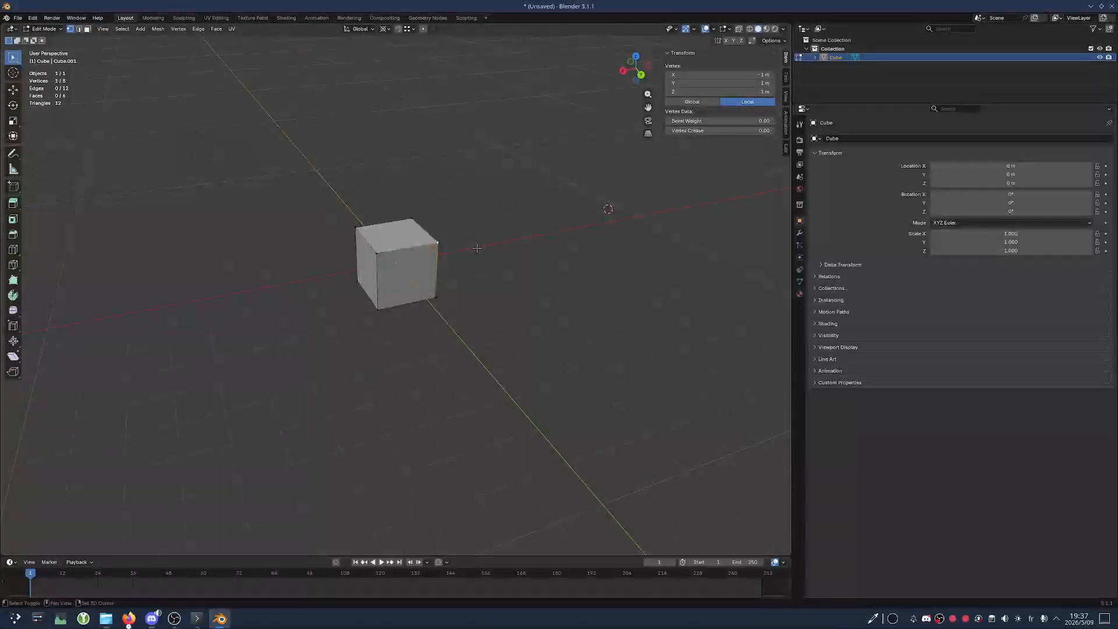
pyautogui.hotkey('shift', 's')
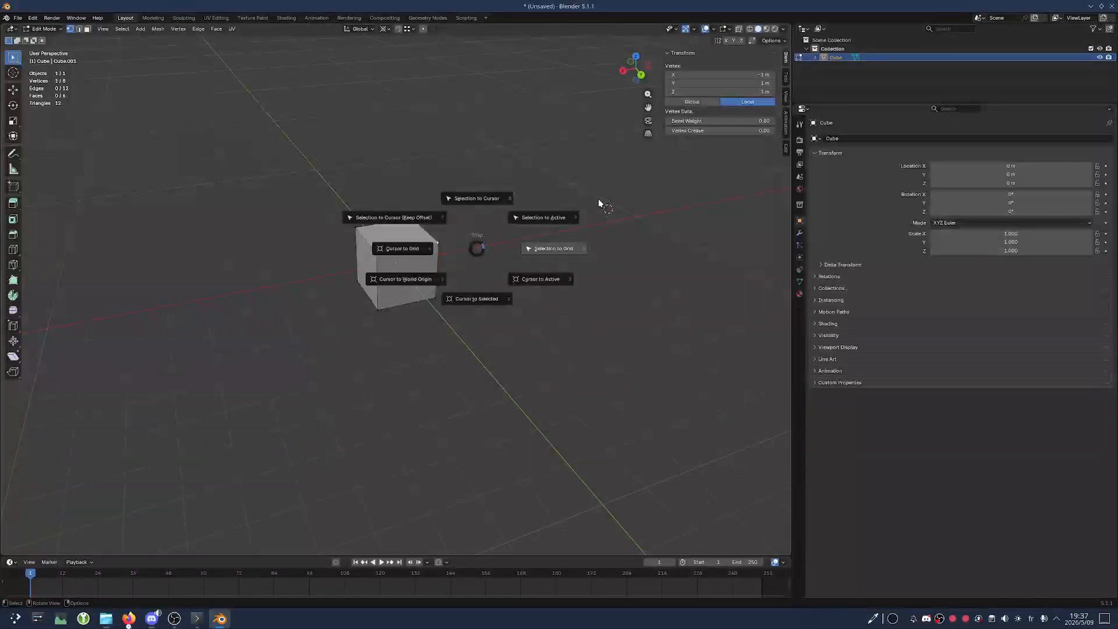
pyautogui.click(479, 293)
pyautogui.moveTo(480, 293); pyautogui.dragTo(496, 254, button='middle')
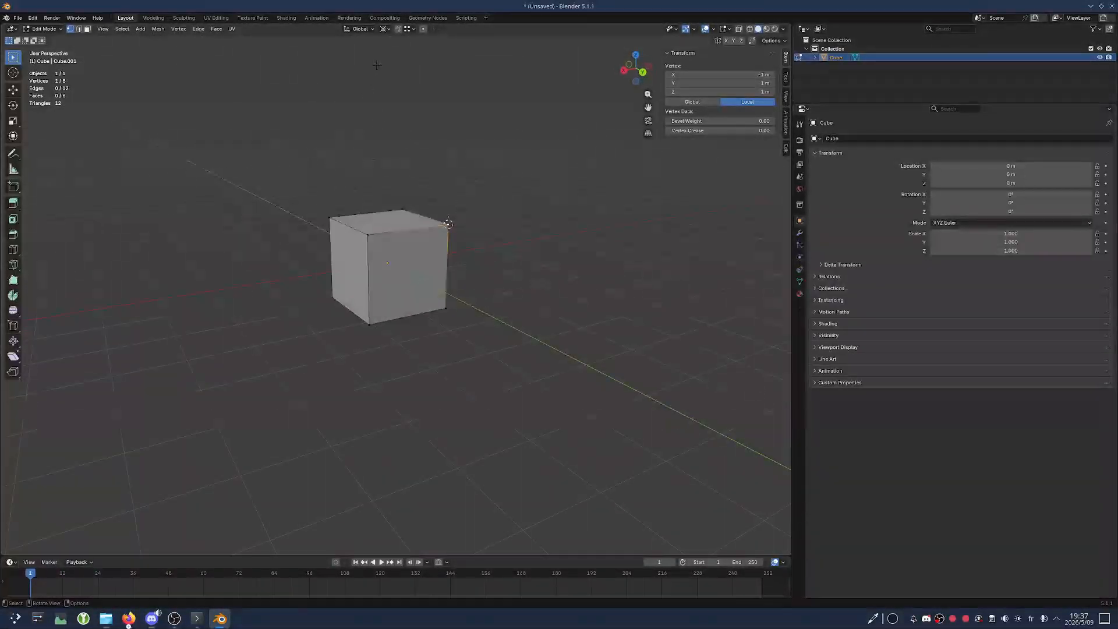
# Try rotating only the upper corner vertex around the 3D cursor, deselecting and reselecting it between attempts
pyautogui.click(388, 30)
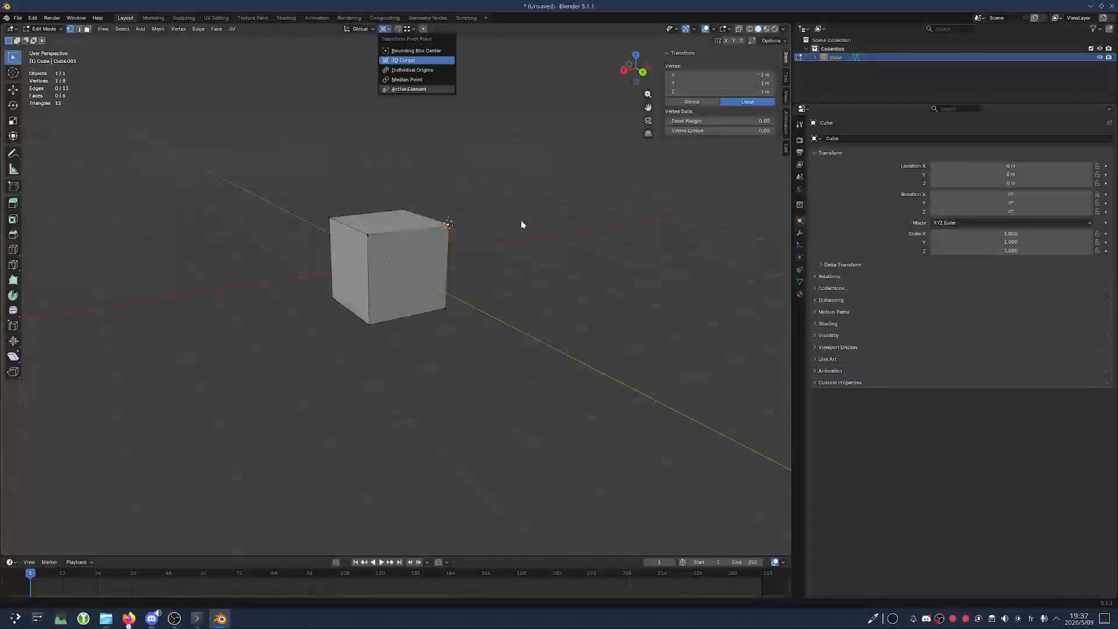
pyautogui.press('r')
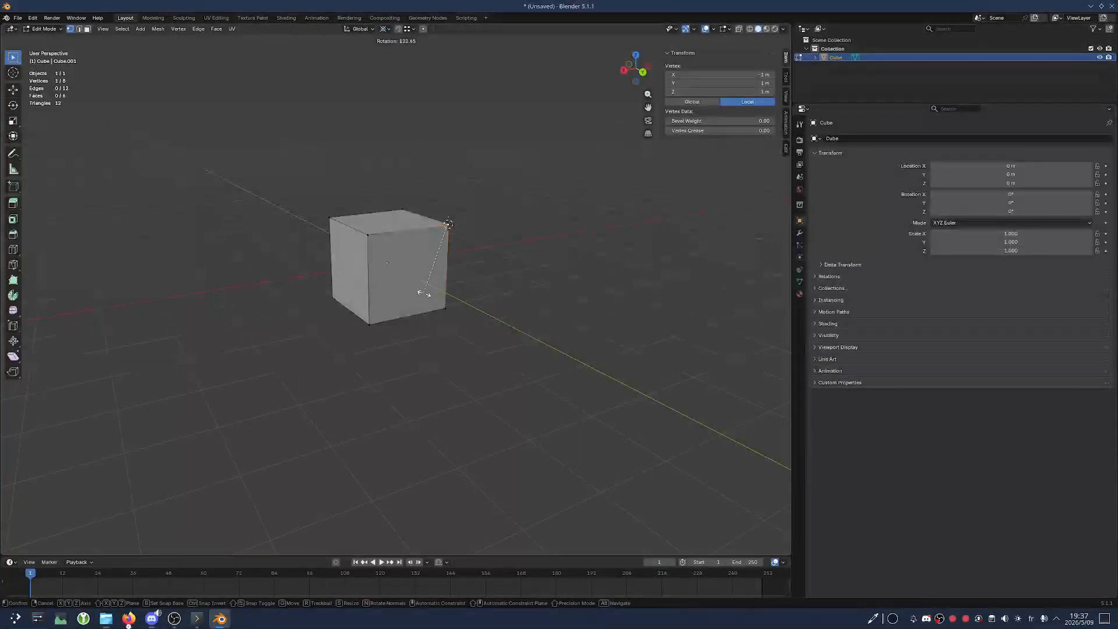
pyautogui.click(424, 293)
pyautogui.click(457, 352)
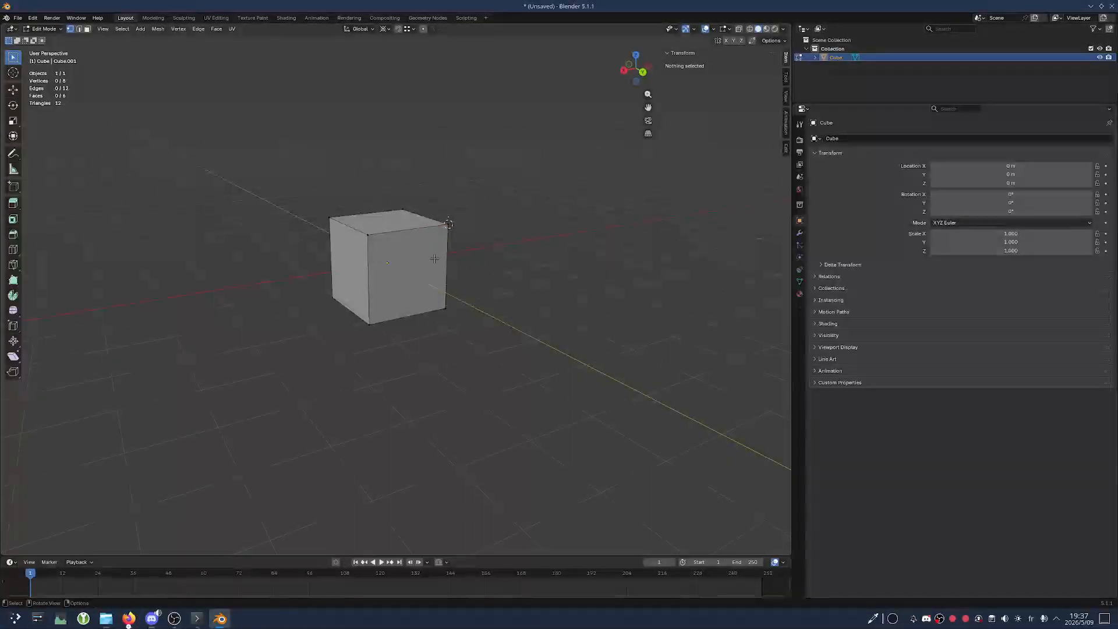
pyautogui.click(452, 217)
pyautogui.moveTo(505, 234); pyautogui.dragTo(452, 212, button='middle')
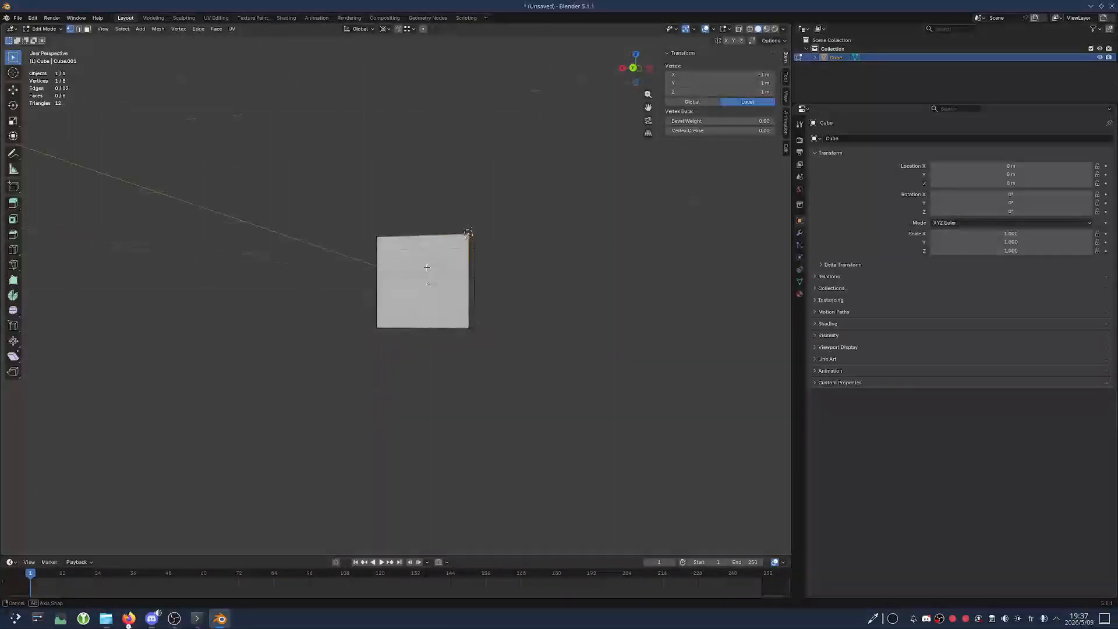
pyautogui.press('r')
pyautogui.click(438, 262)
# Select all of the cube's geometry, try rotating it around the 3D cursor at its corner, and undo the rotation
pyautogui.press('a')
pyautogui.moveTo(438, 261); pyautogui.dragTo(347, 187, button='middle')
pyautogui.moveTo(486, 281); pyautogui.dragTo(494, 286, button='middle')
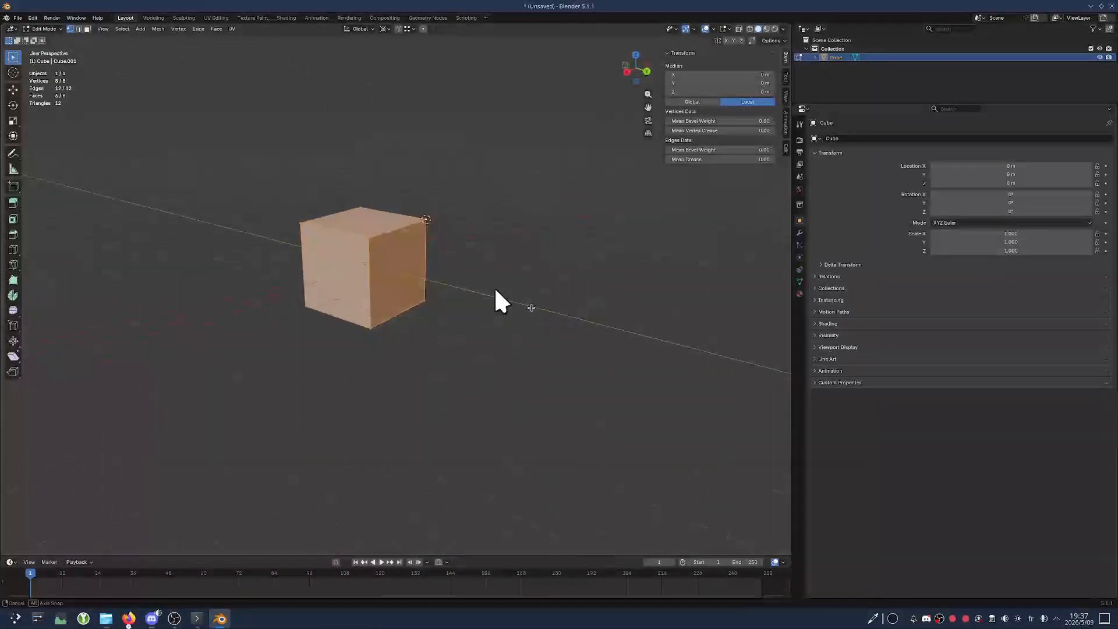
pyautogui.press('r')
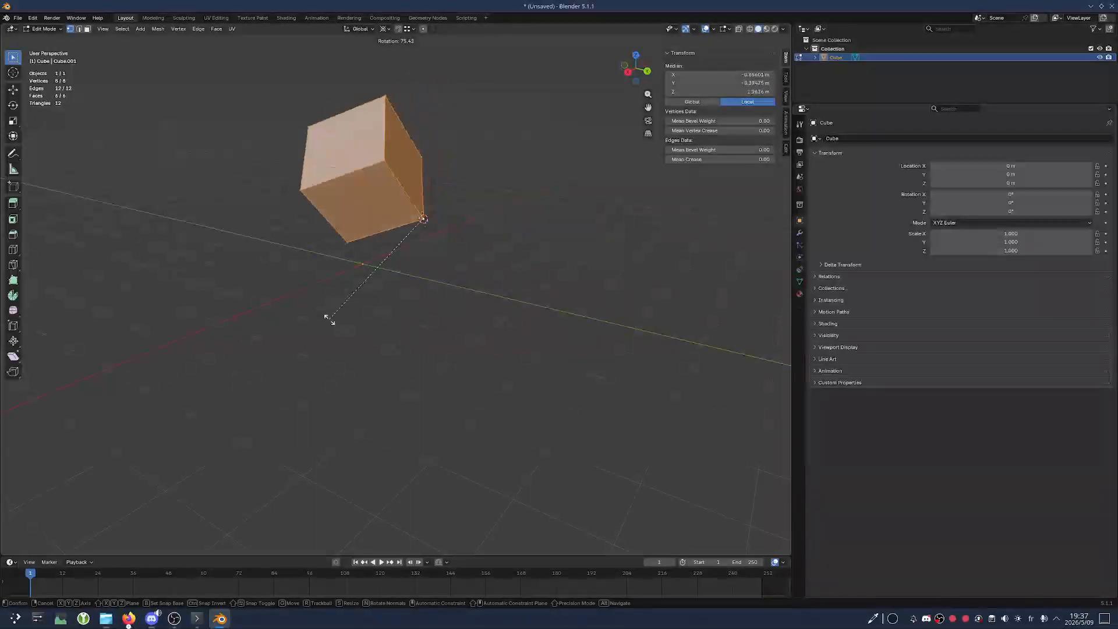
pyautogui.click(405, 299)
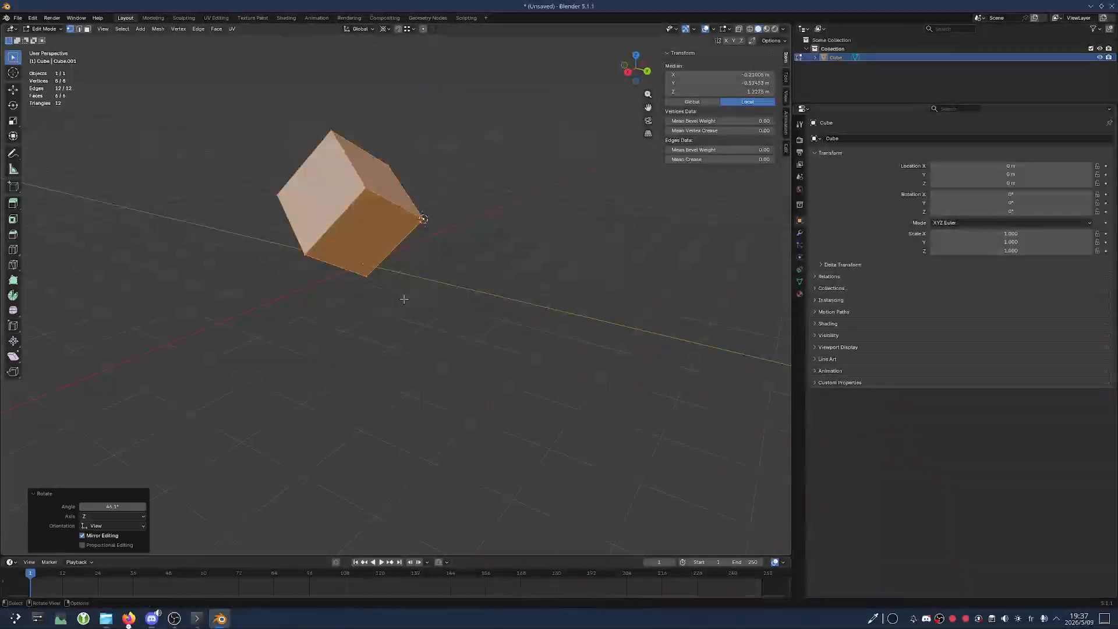
pyautogui.hotkey('ctrl', 'z')
# Try rotating the whole cube along the global Z axis around the 3D cursor and cancel the rotation
pyautogui.scroll(-2, 470, 308)
pyautogui.moveTo(470, 308); pyautogui.dragTo(430, 335, button='middle')
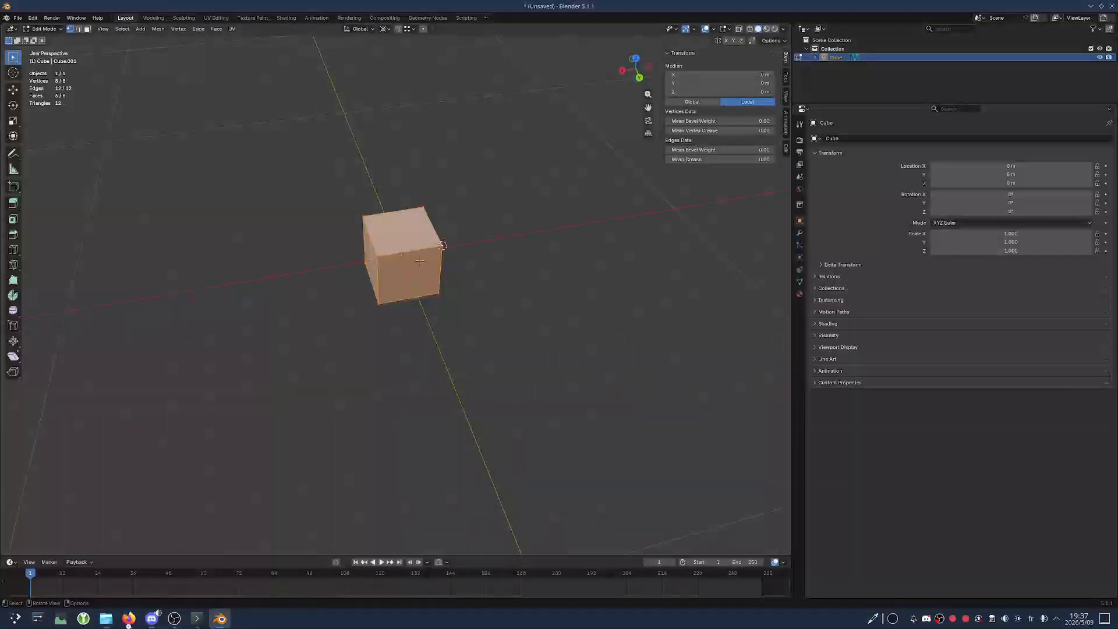
pyautogui.moveTo(447, 249); pyautogui.dragTo(375, 269, button='middle')
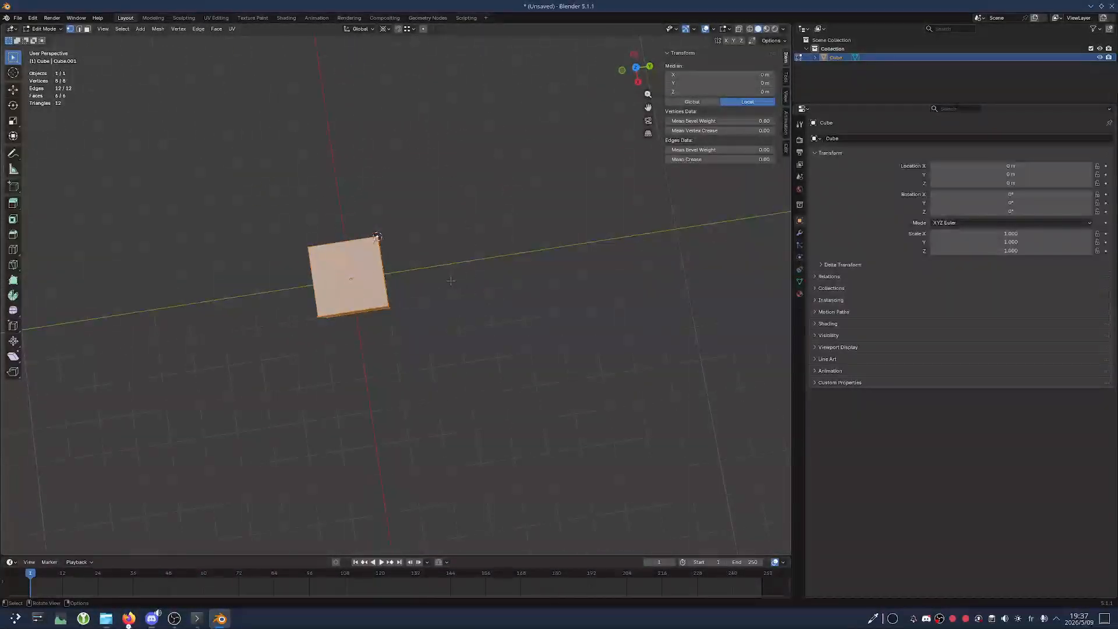
pyautogui.moveTo(309, 207); pyautogui.dragTo(377, 118, button='middle')
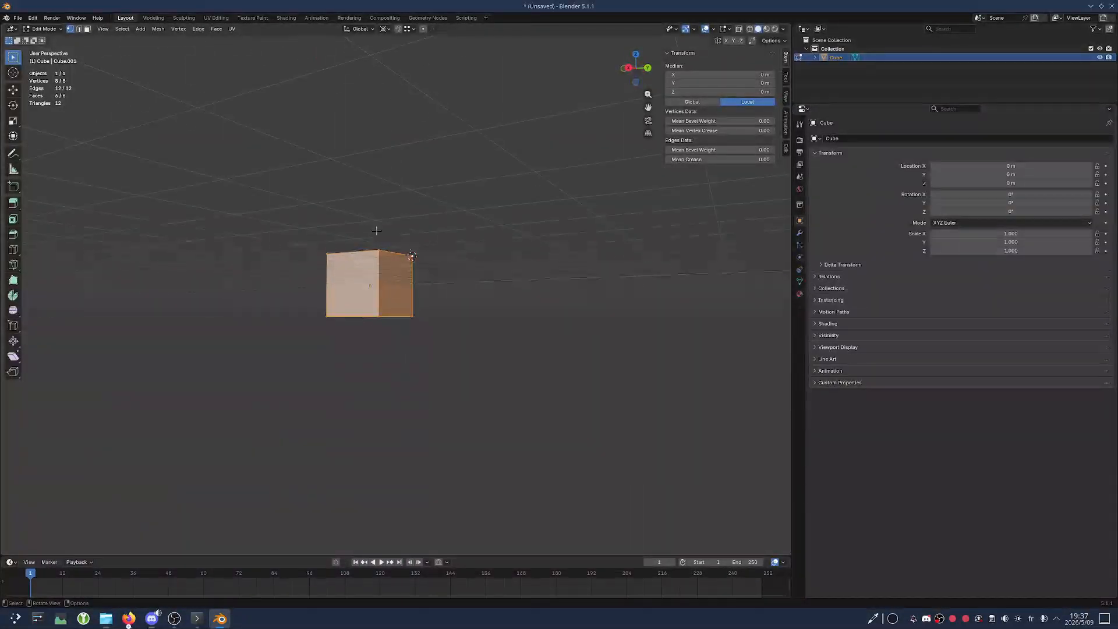
pyautogui.moveTo(381, 59); pyautogui.dragTo(379, 237, button='middle')
pyautogui.moveTo(463, 412); pyautogui.dragTo(499, 337, button='middle')
pyautogui.press('r')
pyautogui.press('z')
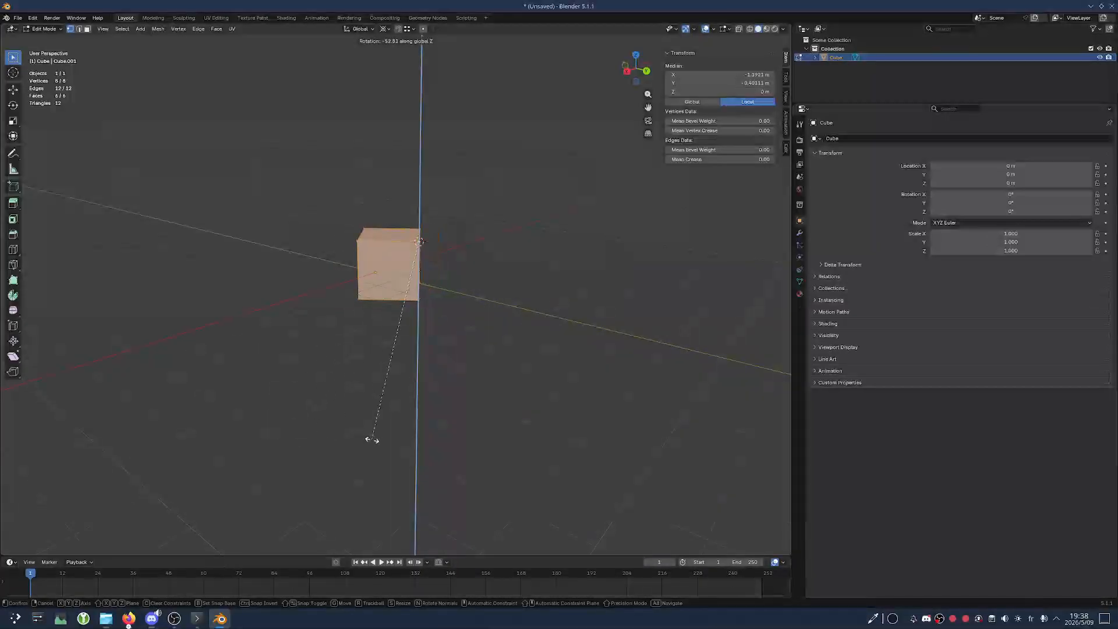
pyautogui.press('Escape')
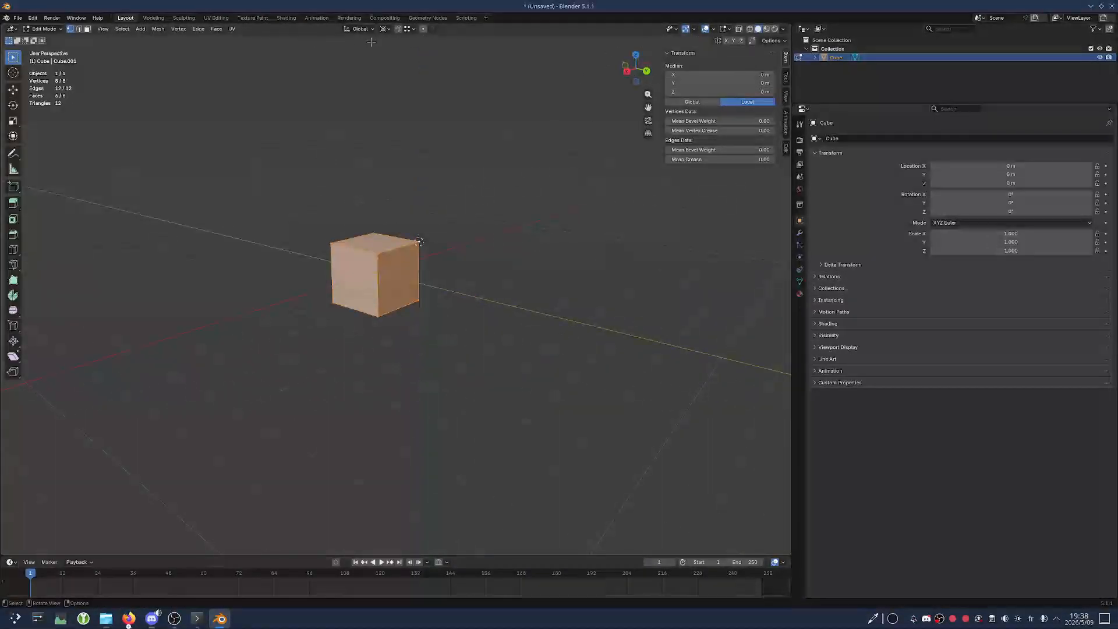
# Review the pivot point options and select the two vertices of the cube's upper edge on the negative X side
pyautogui.click(385, 29)
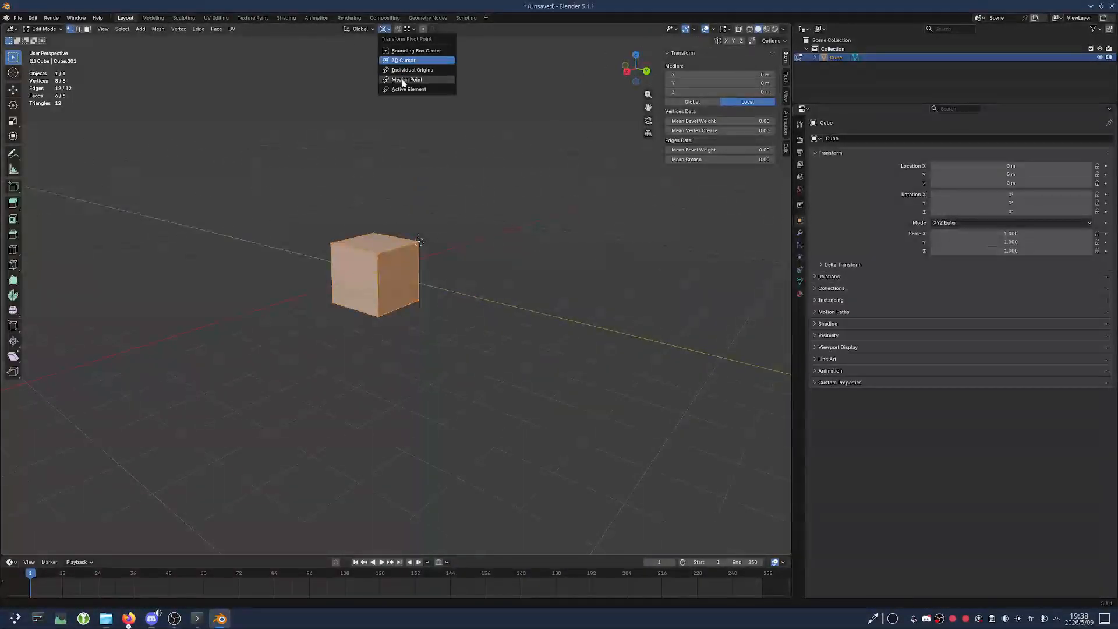
pyautogui.click(371, 230)
pyautogui.moveTo(480, 238)
pyautogui.mouseDown(button='middle')
pyautogui.moveTo(404, 253)
pyautogui.moveTo(425, 244)
pyautogui.moveTo(405, 231)
pyautogui.moveTo(477, 254)
pyautogui.mouseUp(button='middle')
pyautogui.keyDown('shift'); pyautogui.click(445, 256); pyautogui.keyUp('shift')
pyautogui.moveTo(472, 260); pyautogui.dragTo(553, 216, button='middle')
# Turn on the vertex normals overlay and examine the normals at the cube's corners from several sides
pyautogui.click(729, 29)
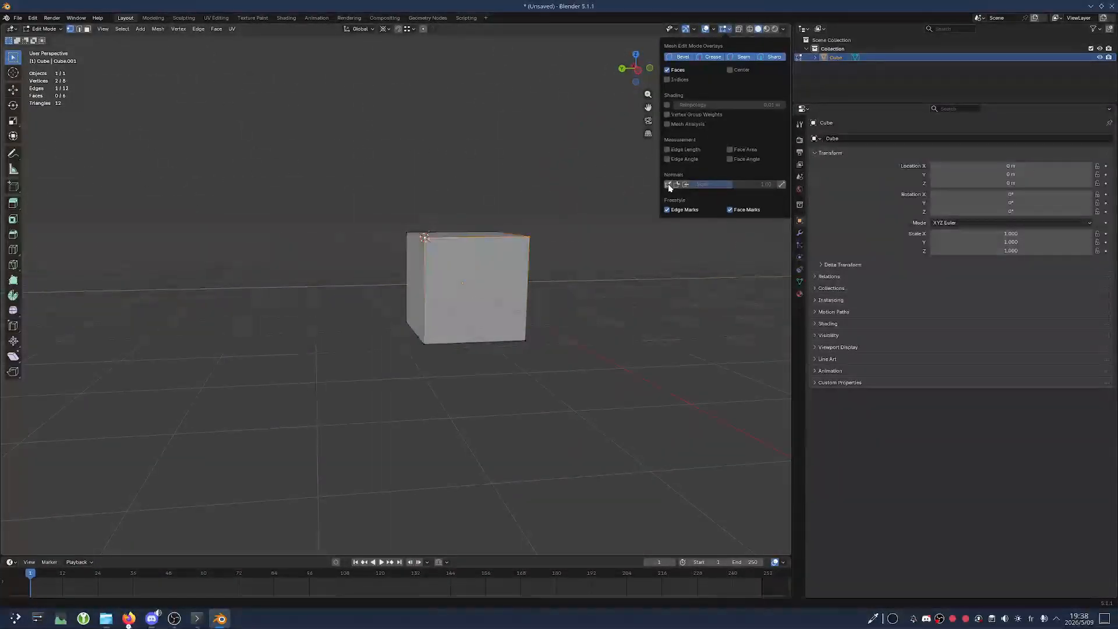
pyautogui.moveTo(571, 245)
pyautogui.mouseDown(button='middle')
pyautogui.moveTo(561, 228)
pyautogui.moveTo(550, 250)
pyautogui.mouseUp(button='middle')
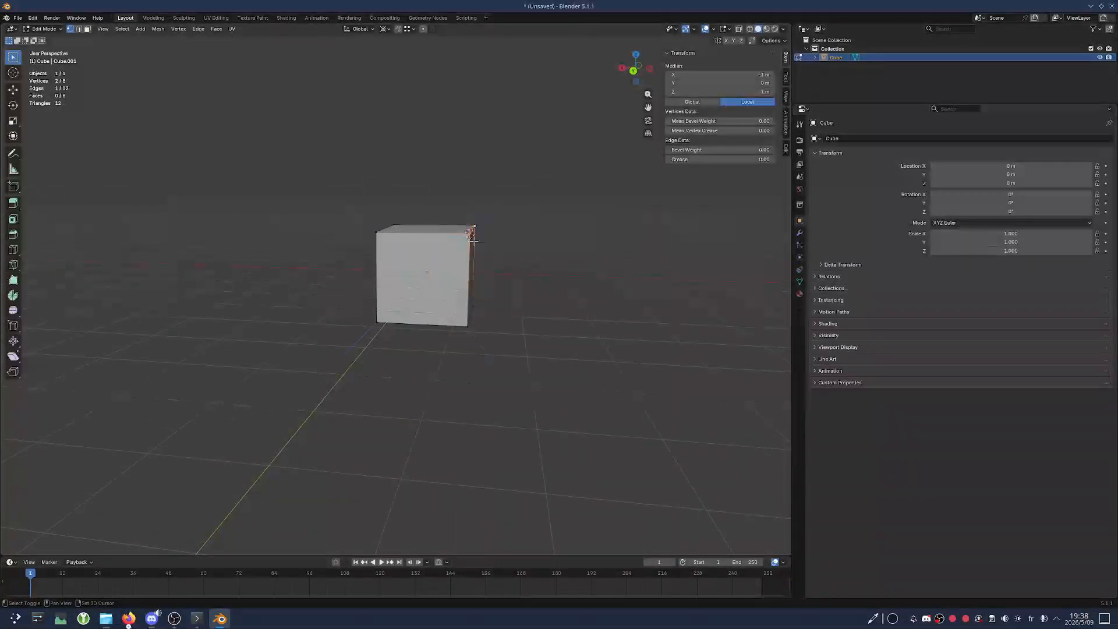
pyautogui.moveTo(477, 224); pyautogui.dragTo(399, 175, button='middle')
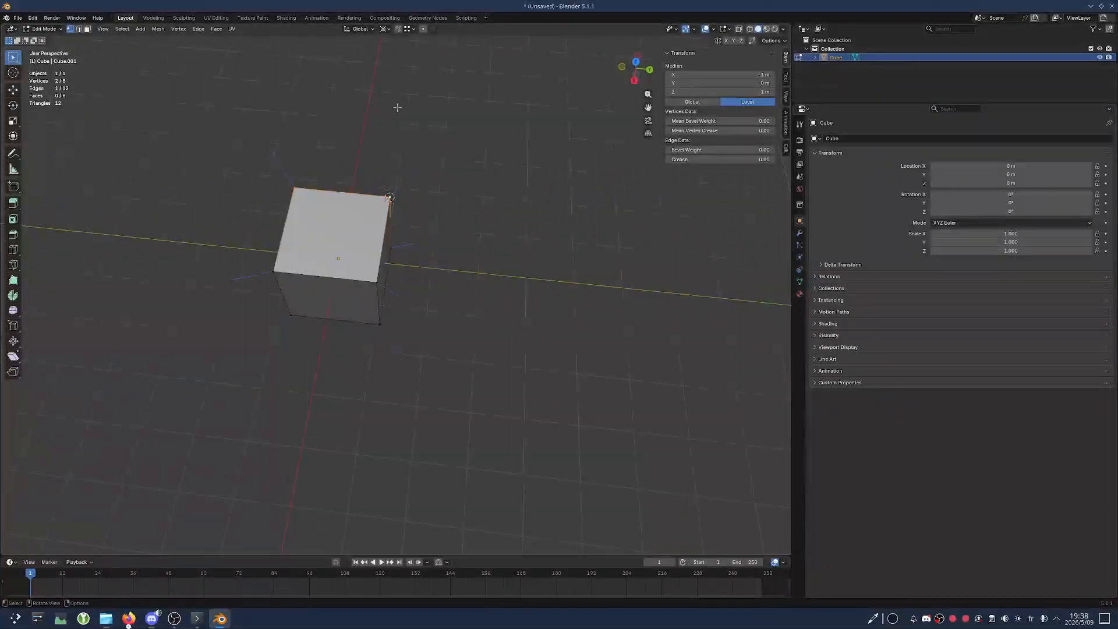
pyautogui.moveTo(429, 121); pyautogui.dragTo(377, 113, button='middle')
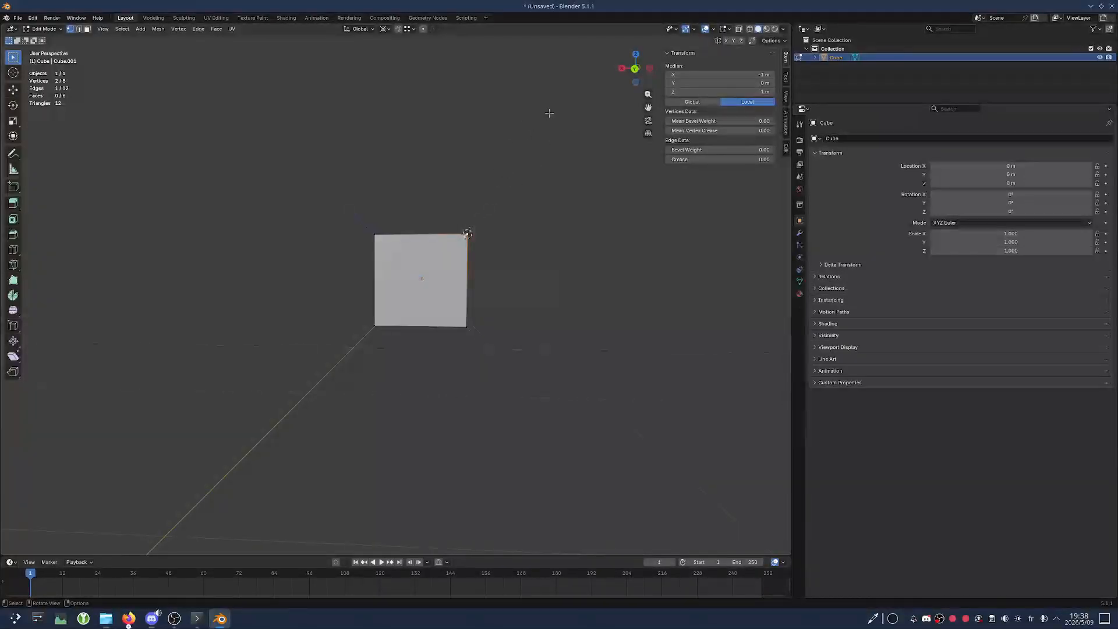
pyautogui.moveTo(549, 113); pyautogui.dragTo(349, 301, button='middle')
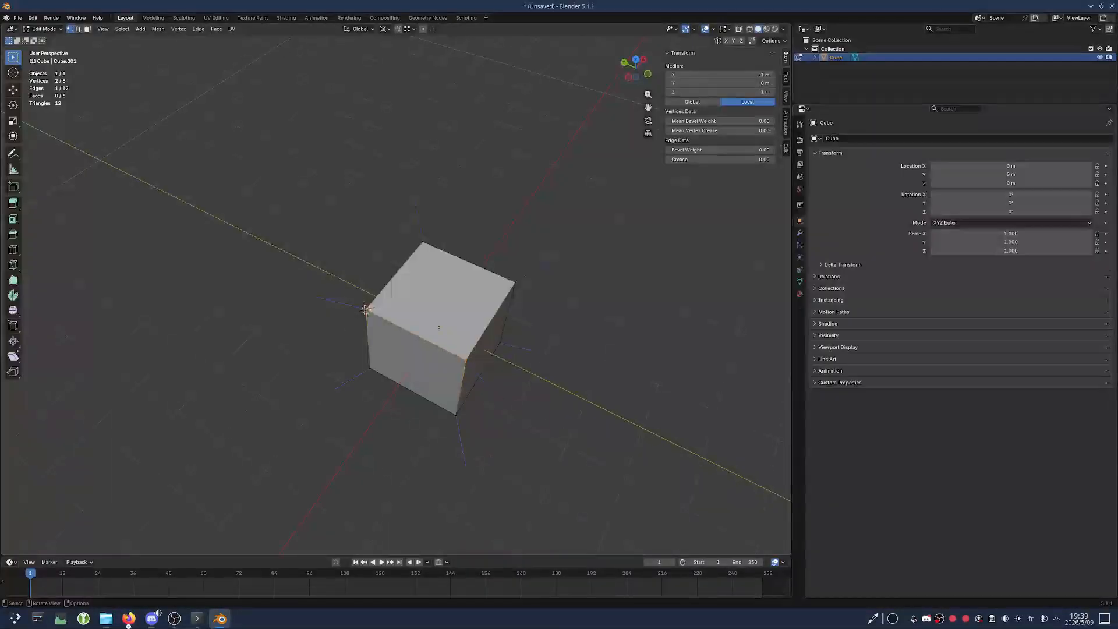
pyautogui.moveTo(512, 396); pyautogui.dragTo(502, 355, button='middle')
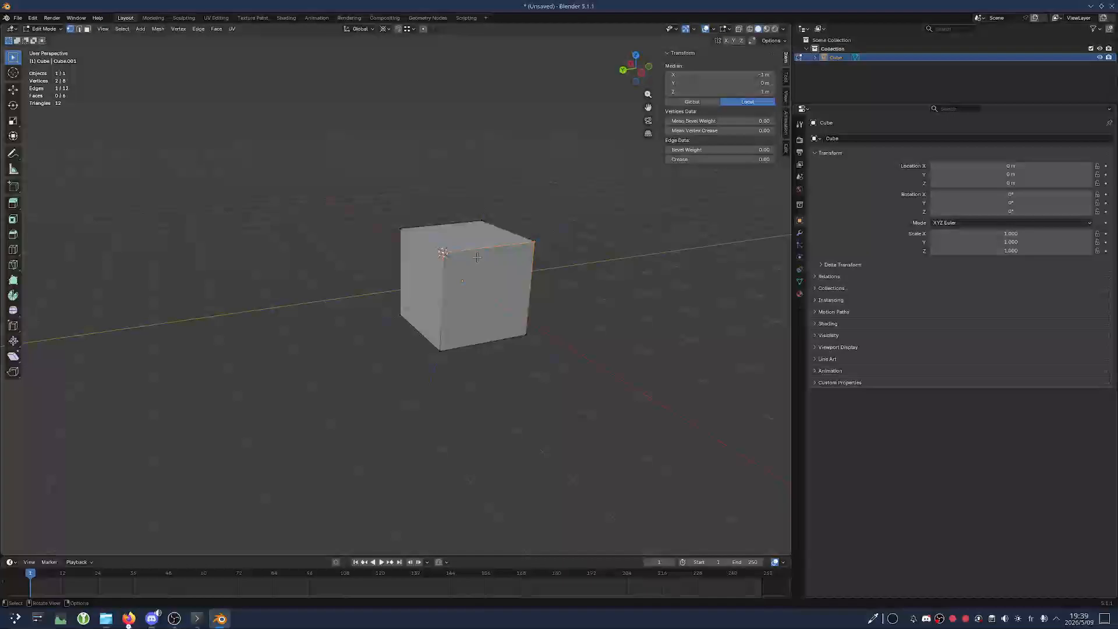
# Set the pivot point to Median Point and the transform orientation to Normal
pyautogui.press('.')
pyautogui.click(402, 79)
pyautogui.moveTo(307, 272); pyautogui.dragTo(381, 265, button='middle')
pyautogui.click(358, 28)
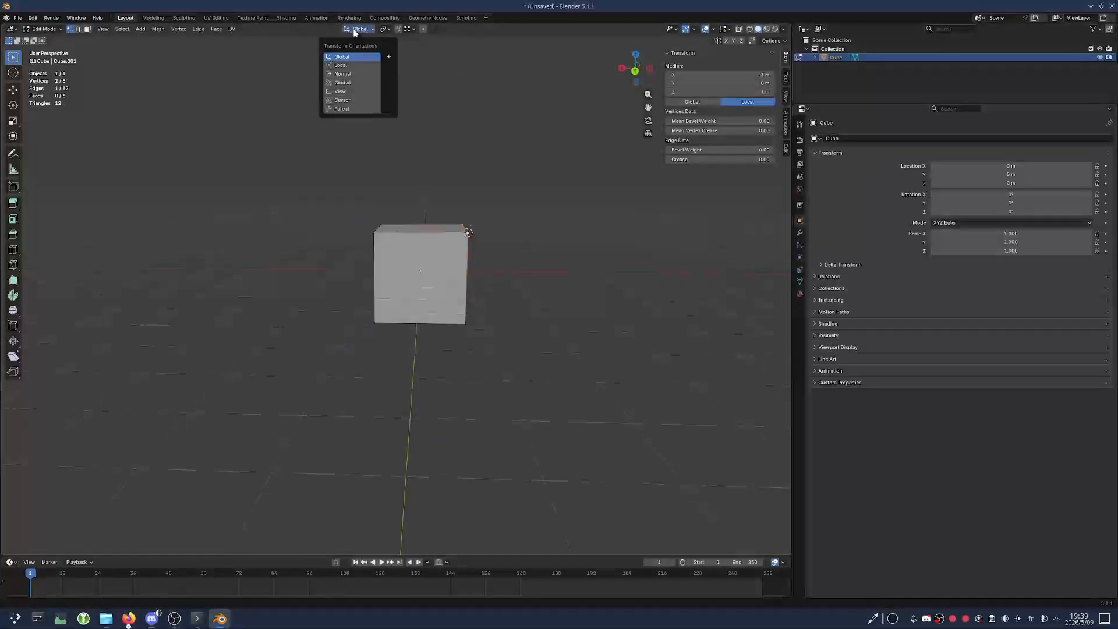
pyautogui.click(342, 73)
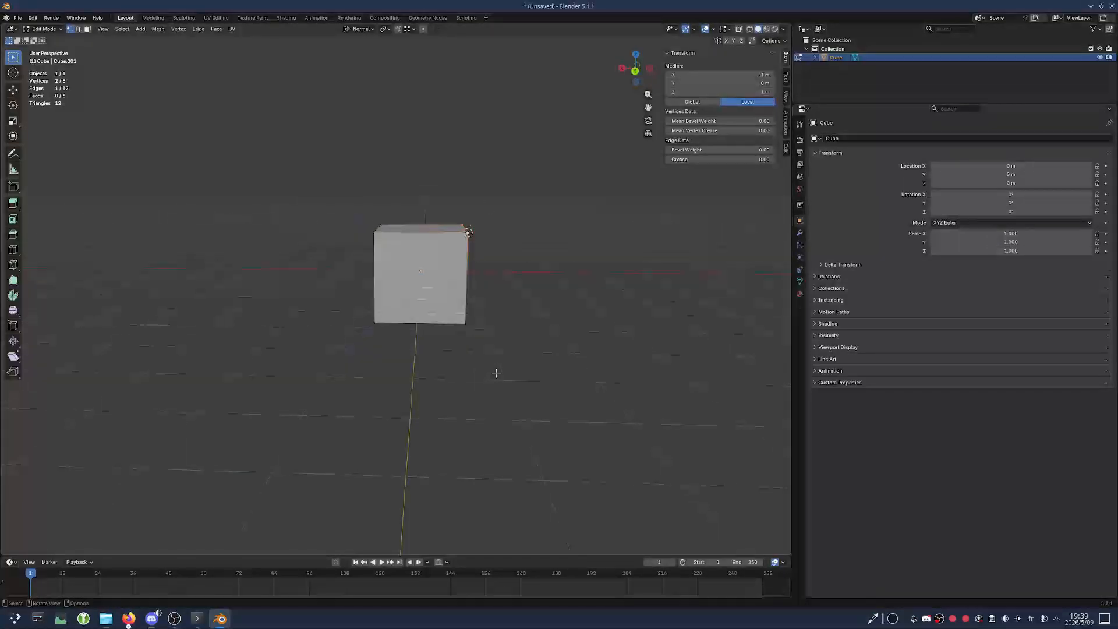
# Move the cube's selected upper edge outward about 1.67 m along its normal Z direction
pyautogui.press('g')
pyautogui.press('z')
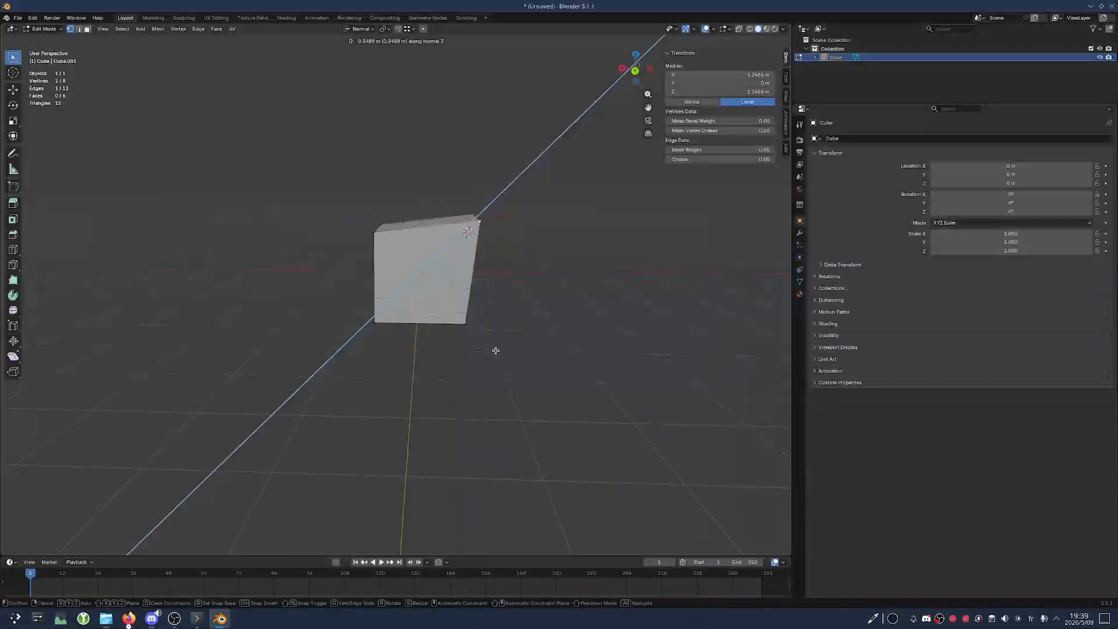
pyautogui.click(539, 301)
pyautogui.moveTo(539, 300); pyautogui.dragTo(473, 410, button='middle')
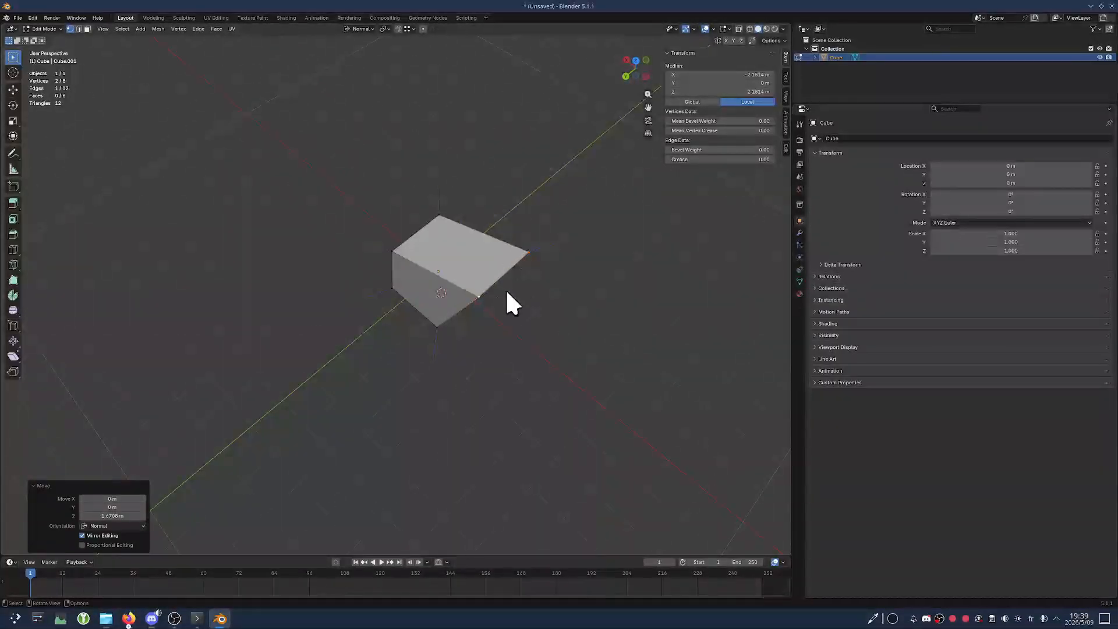
pyautogui.moveTo(507, 292); pyautogui.dragTo(479, 272, button='middle')
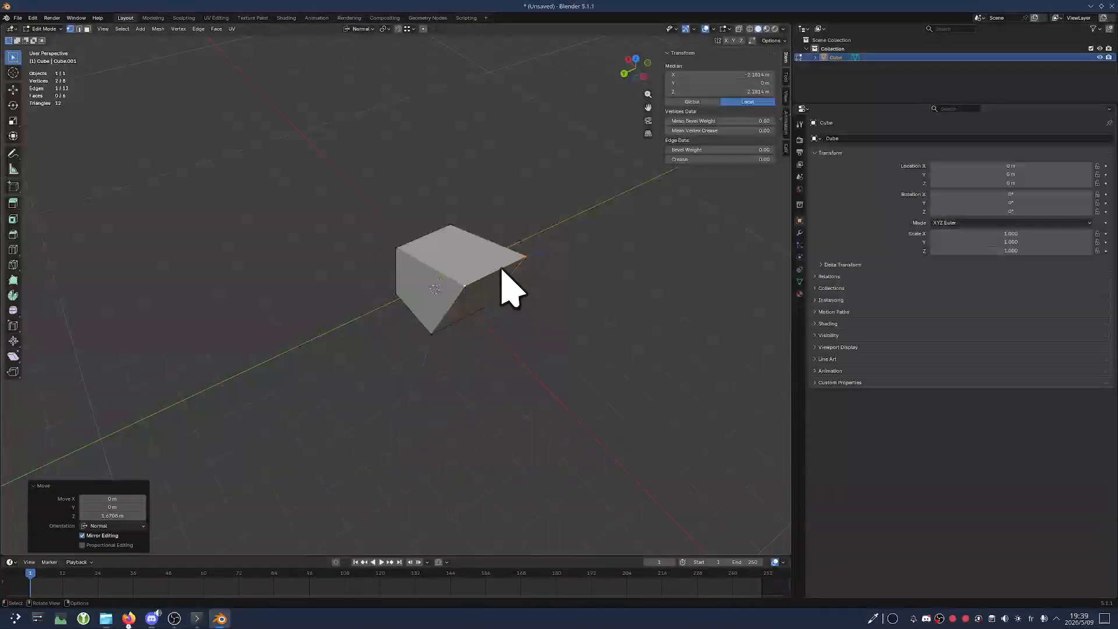
pyautogui.moveTo(461, 319); pyautogui.dragTo(519, 291, button='middle')
# Try moving the same edge once more along its normal Z direction, and undo both moves
pyautogui.press('g')
pyautogui.press('z')
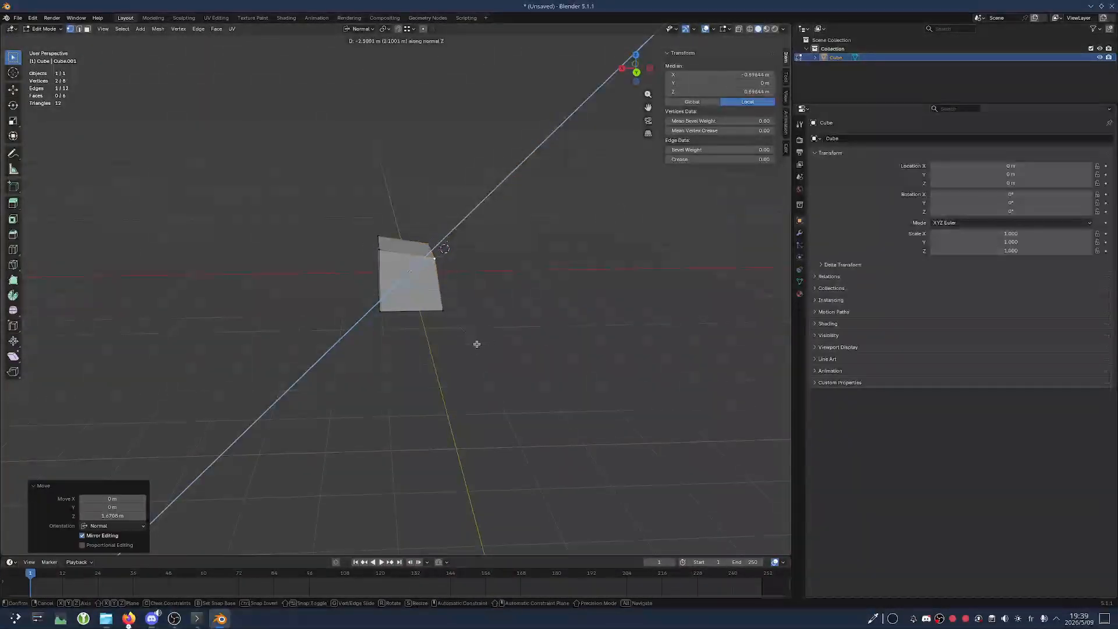
pyautogui.click(564, 240)
pyautogui.hotkey('ctrl', 'z')
pyautogui.hotkey('ctrl', 'z')
pyautogui.moveTo(458, 258); pyautogui.dragTo(505, 236, button='middle')
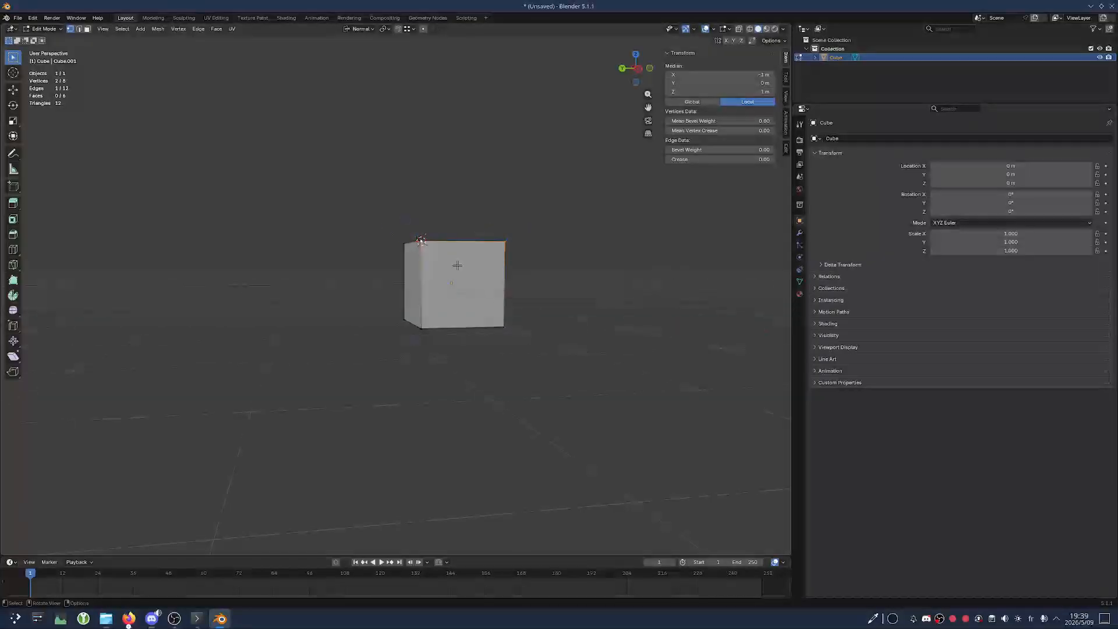
# Set the pivot point to Individual Origins, try moving the edge about 4.77 m along its normal Z direction, and undo the move
pyautogui.moveTo(419, 240)
pyautogui.mouseDown(button='middle')
pyautogui.moveTo(431, 248)
pyautogui.moveTo(408, 259)
pyautogui.moveTo(423, 268)
pyautogui.moveTo(419, 250)
pyautogui.mouseUp(button='middle')
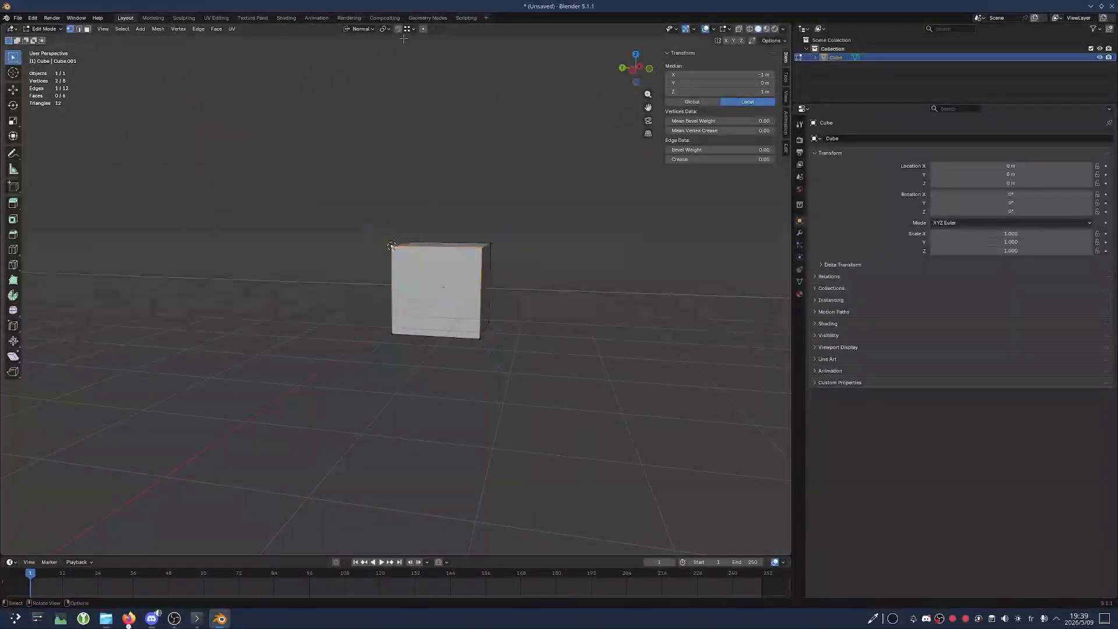
pyautogui.click(384, 28)
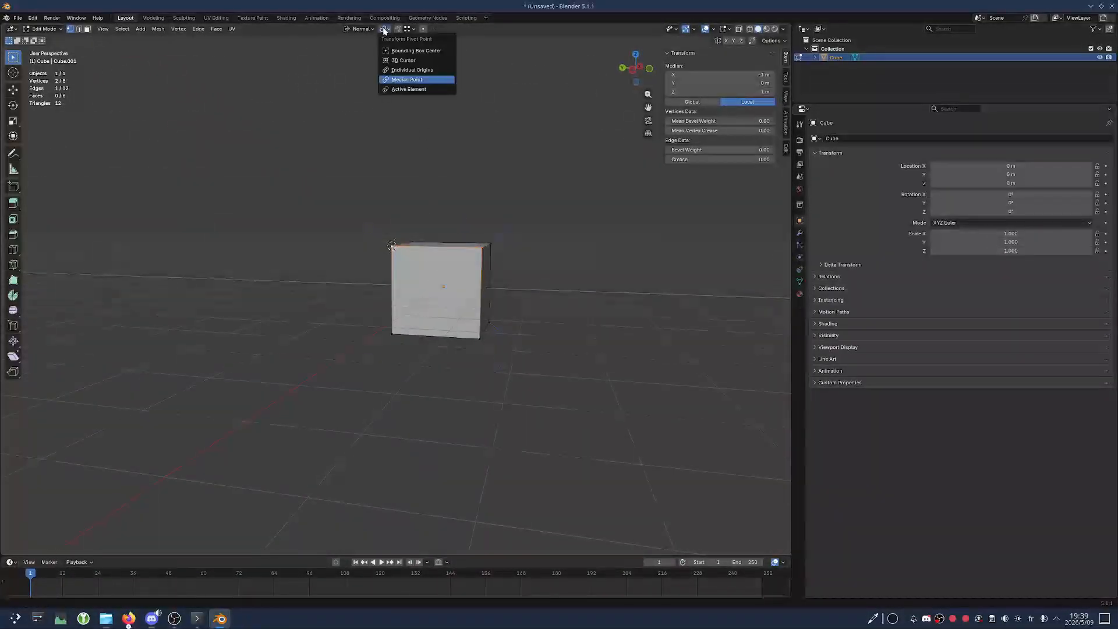
pyautogui.click(413, 70)
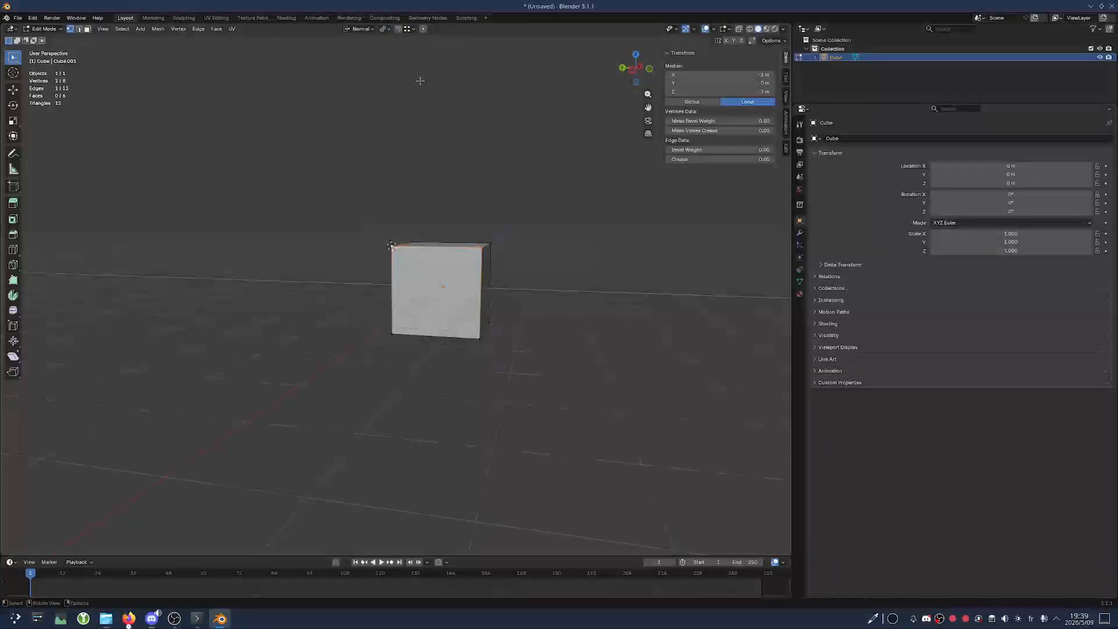
pyautogui.press('g')
pyautogui.press('z')
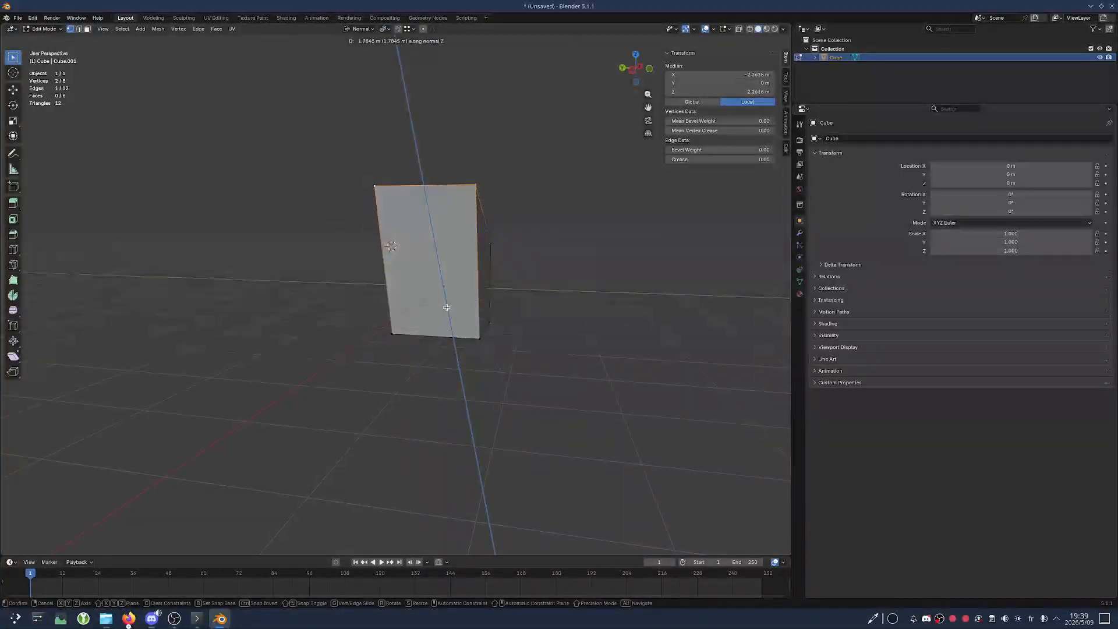
pyautogui.click(355, 175)
pyautogui.moveTo(355, 175); pyautogui.dragTo(537, 322, button='middle')
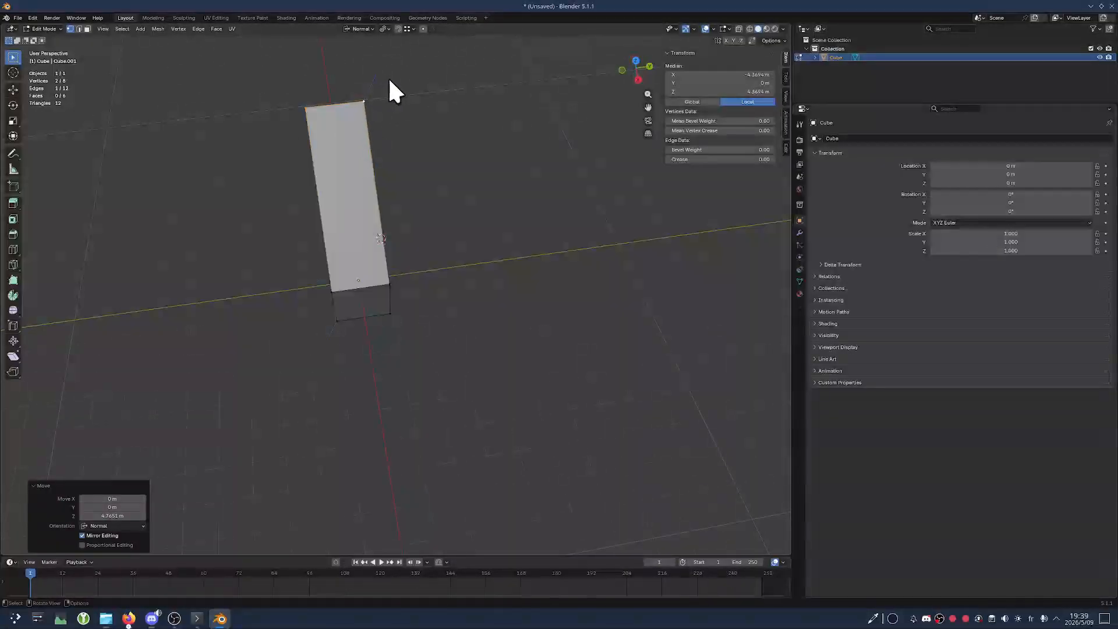
pyautogui.hotkey('ctrl', 'z')
# Try scaling the selected edge several times with the Individual Origins pivot, undoing each scaling
pyautogui.press('s')
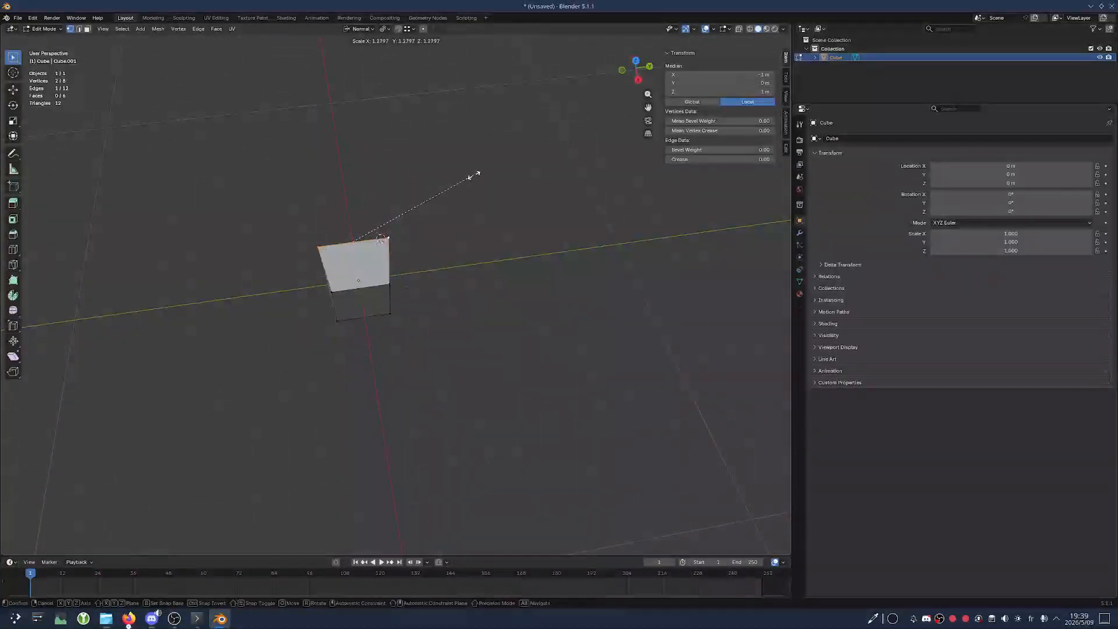
pyautogui.click(450, 430)
pyautogui.hotkey('ctrl', 'z')
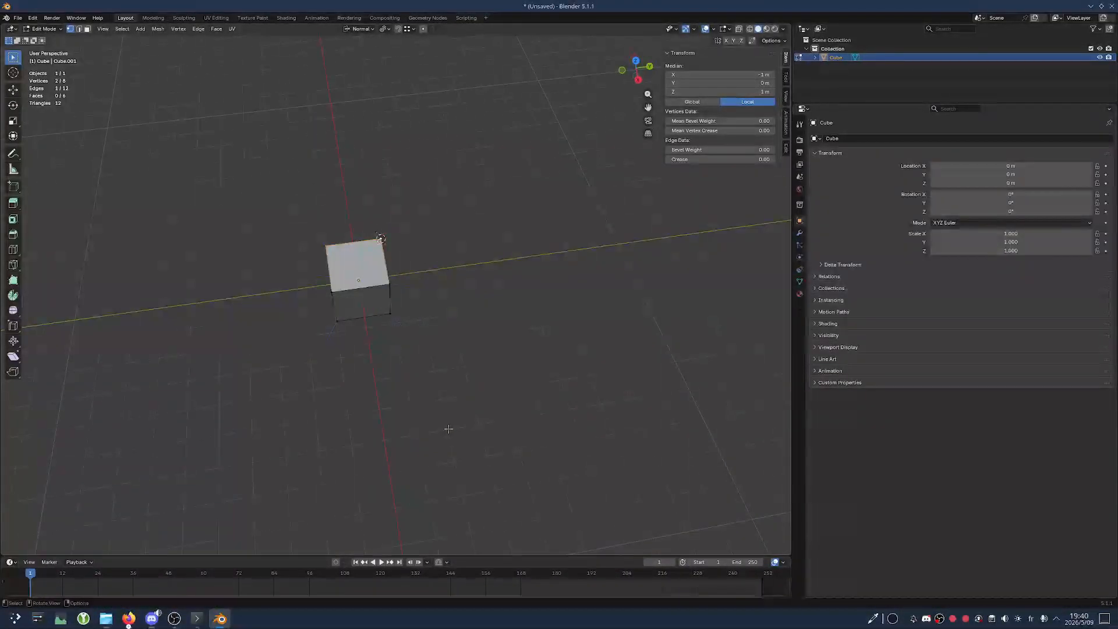
pyautogui.press('s')
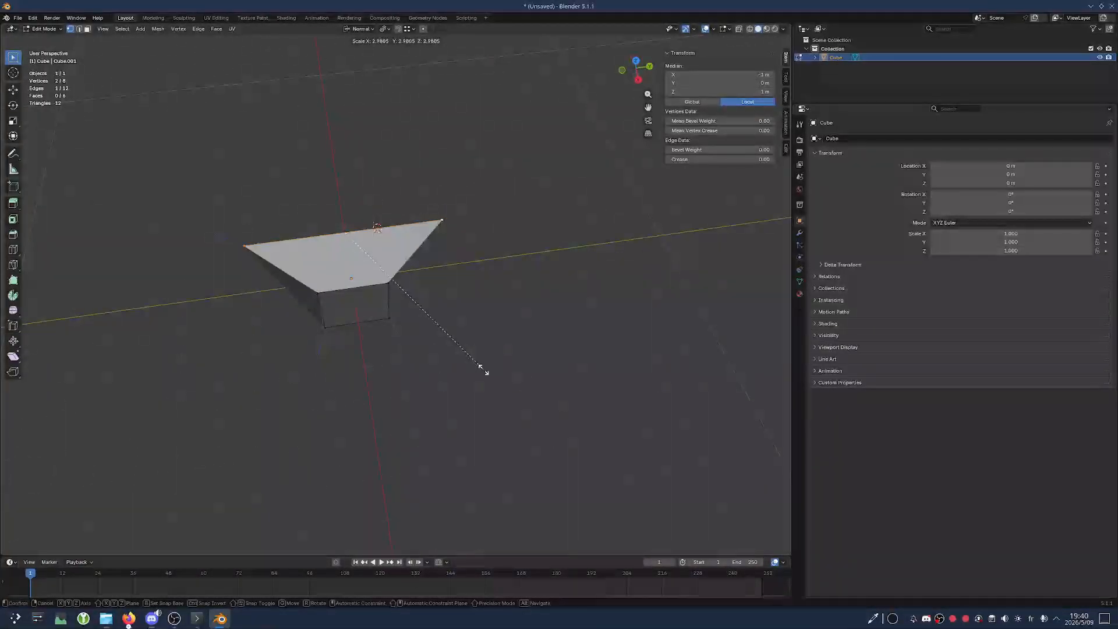
pyautogui.click(456, 344)
pyautogui.hotkey('ctrl', 'z')
pyautogui.moveTo(456, 344); pyautogui.dragTo(412, 350, button='middle')
pyautogui.press('s')
pyautogui.click(410, 356)
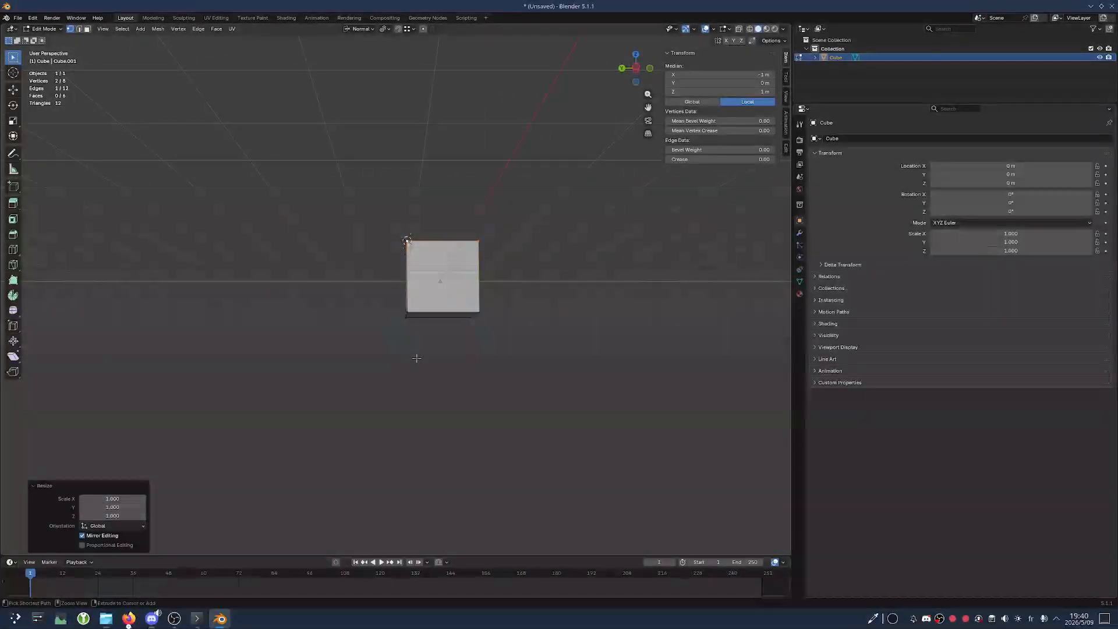
pyautogui.hotkey('ctrl', 'z')
# Select the whole cube, try scaling it, cancel the scaling and return to the two-vertex edge selection
pyautogui.press('a')
pyautogui.press('s')
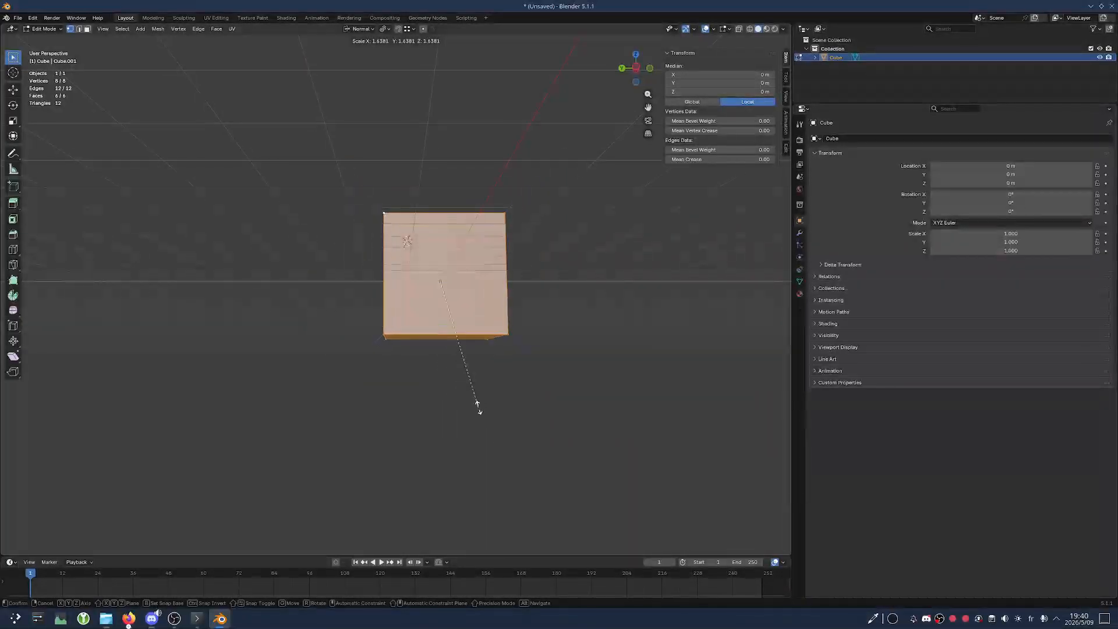
pyautogui.rightClick(478, 407)
pyautogui.moveTo(464, 392); pyautogui.dragTo(481, 365, button='middle')
pyautogui.click(491, 265)
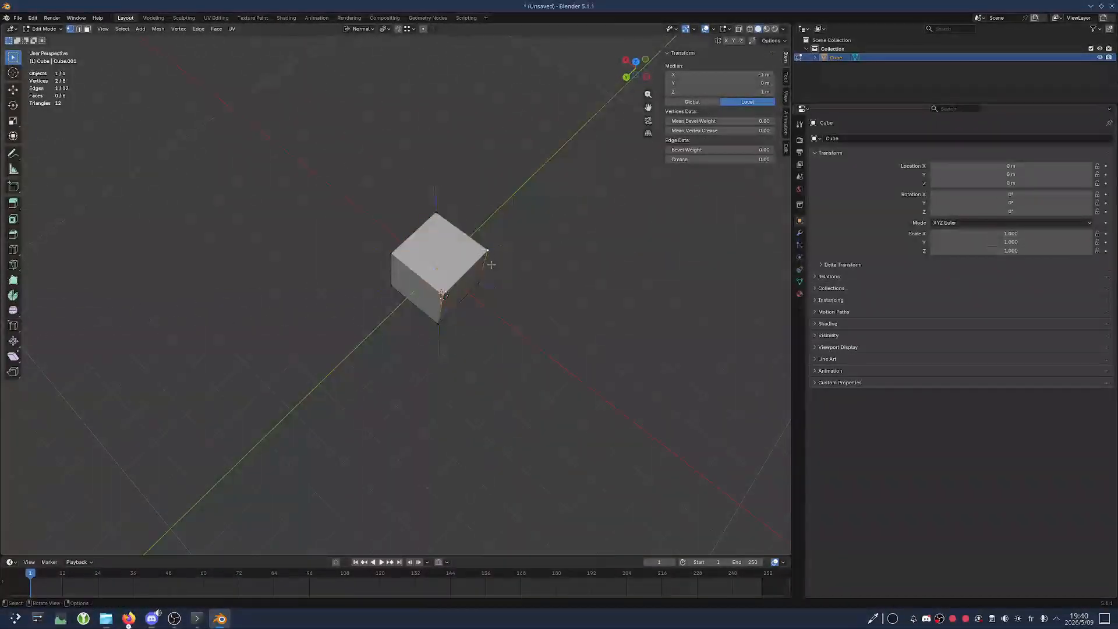
# Set the pivot point to Active Element and reselect the upper edge's two vertices, making the one away from the 3D cursor active
pyautogui.moveTo(491, 264); pyautogui.dragTo(394, 42, button='middle')
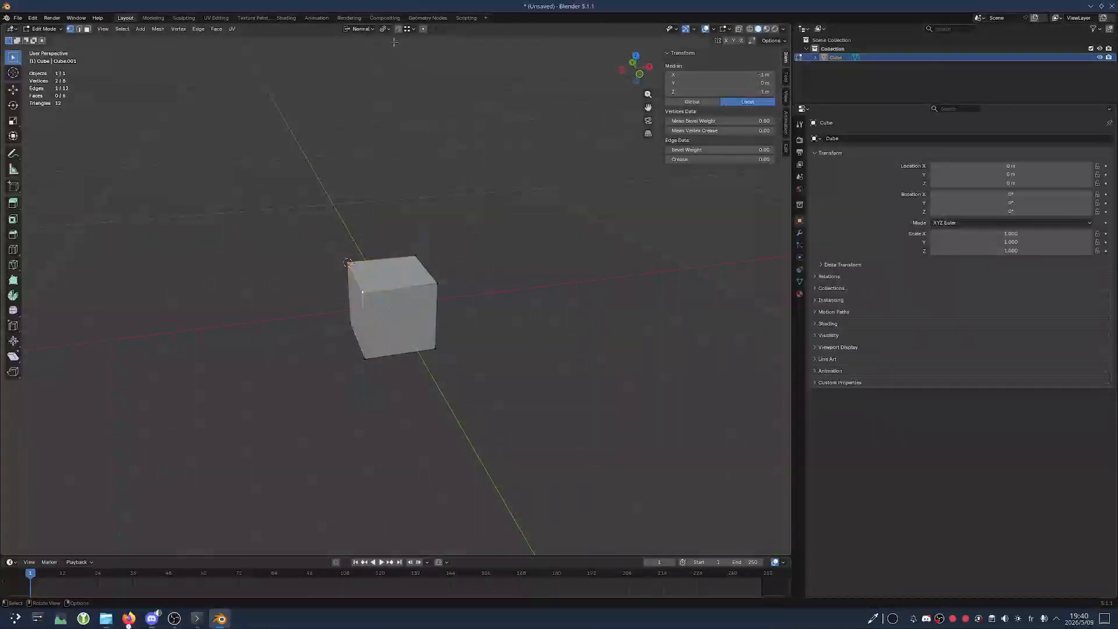
pyautogui.click(387, 30)
pyautogui.scroll(5, 347, 193)
pyautogui.keyDown('shift'); pyautogui.moveTo(302, 245); pyautogui.dragTo(381, 232, button='middle'); pyautogui.keyUp('shift')
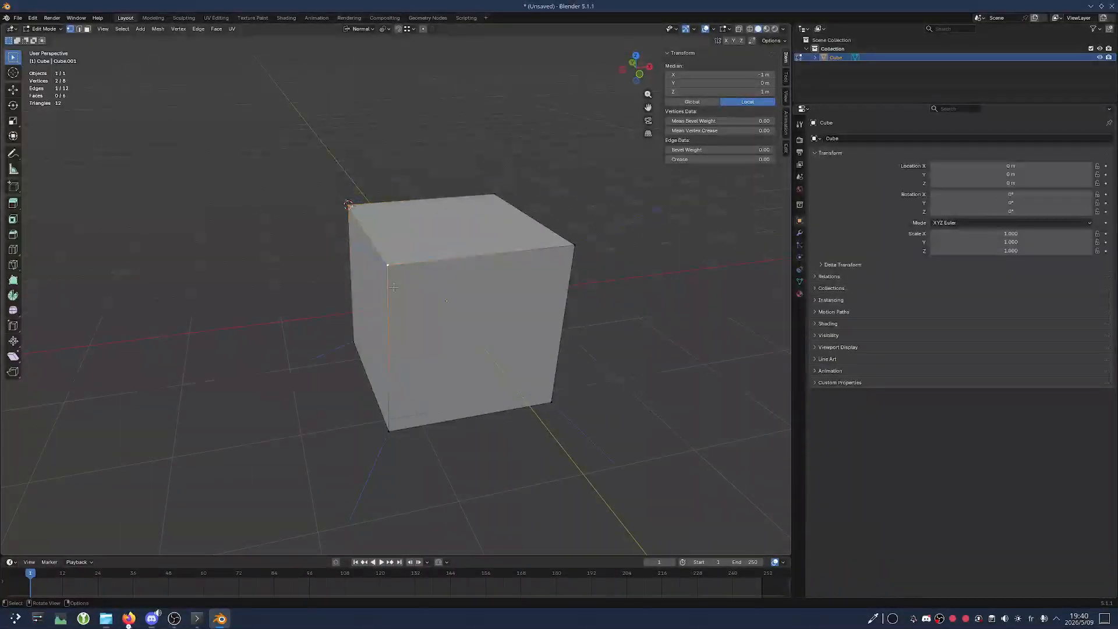
pyautogui.scroll(3, 373, 239)
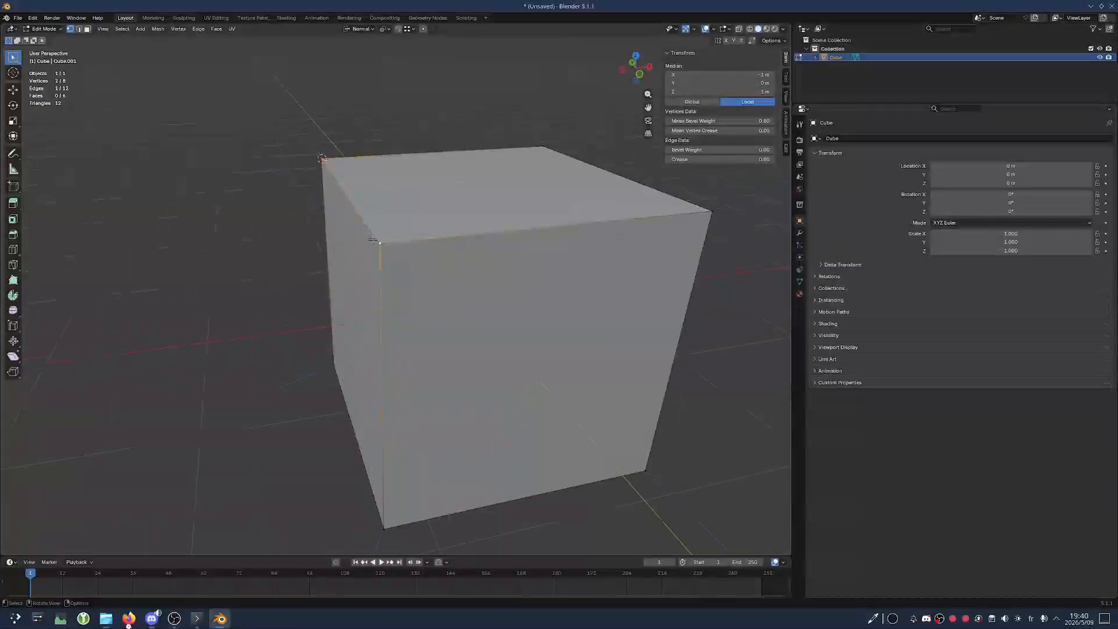
pyautogui.click(330, 166)
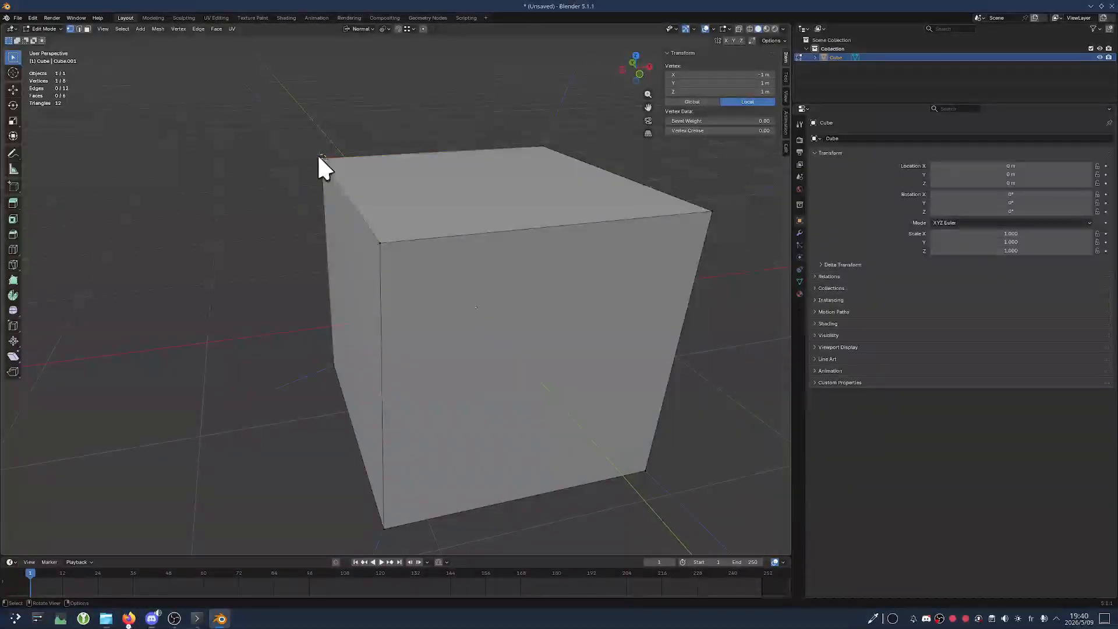
pyautogui.keyDown('shift'); pyautogui.click(379, 243); pyautogui.keyUp('shift')
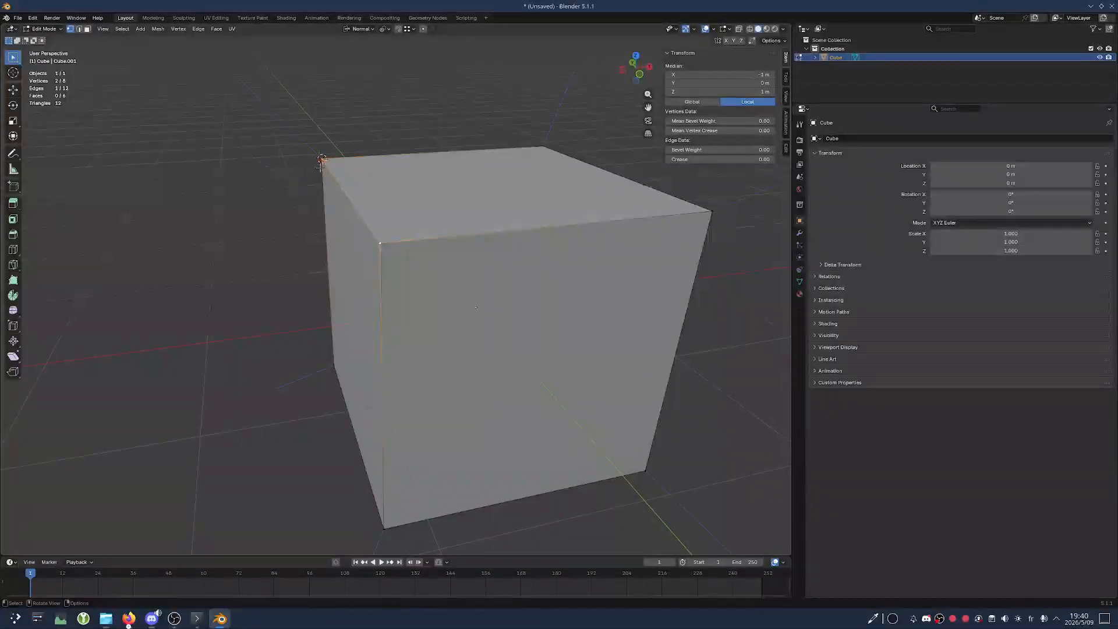
pyautogui.click(385, 29)
pyautogui.scroll(5, 379, 251)
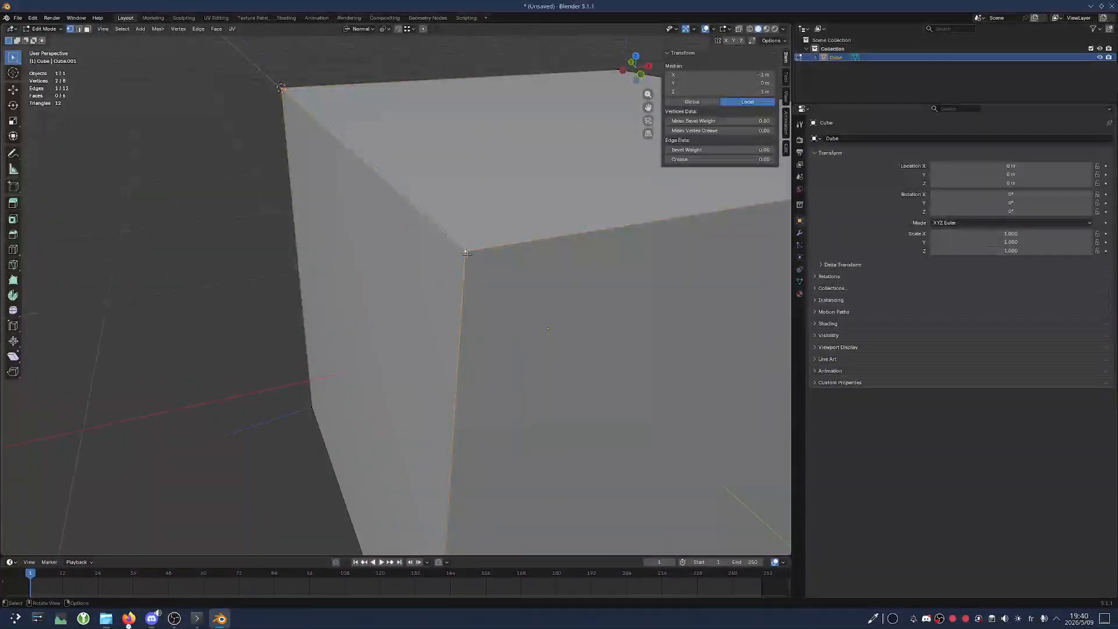
pyautogui.scroll(-2, 466, 254)
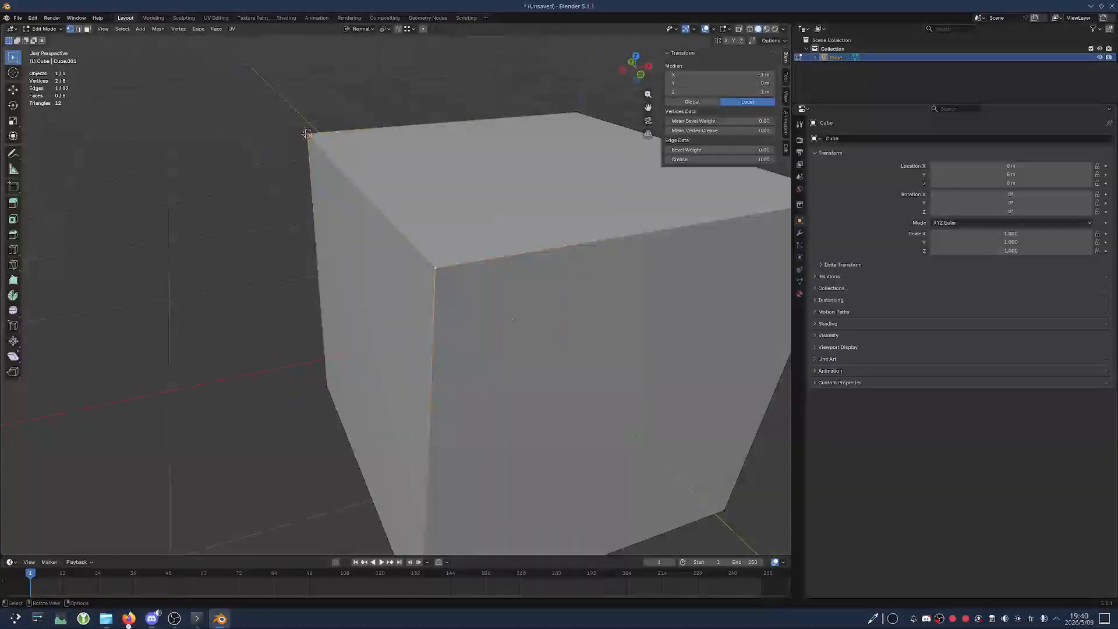
pyautogui.scroll(-6, 341, 166)
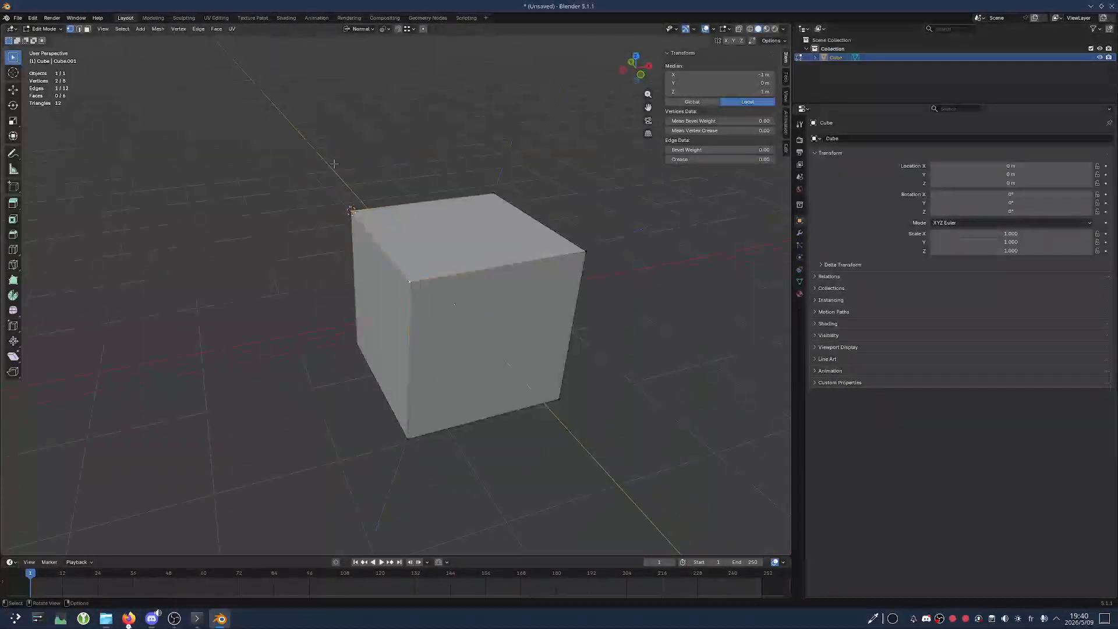
# Try moving the edge about 3.12 m along the active vertex's normal Z direction, and undo the move
pyautogui.moveTo(326, 192); pyautogui.dragTo(287, 244, button='middle')
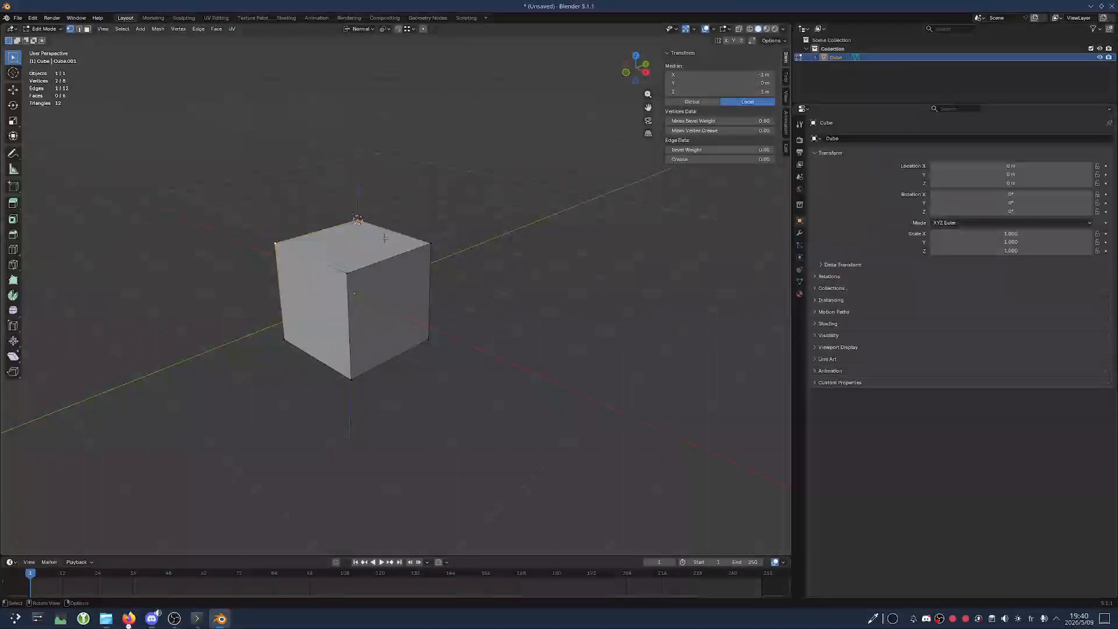
pyautogui.press('g')
pyautogui.press('z')
pyautogui.press('z')
pyautogui.click(374, 200)
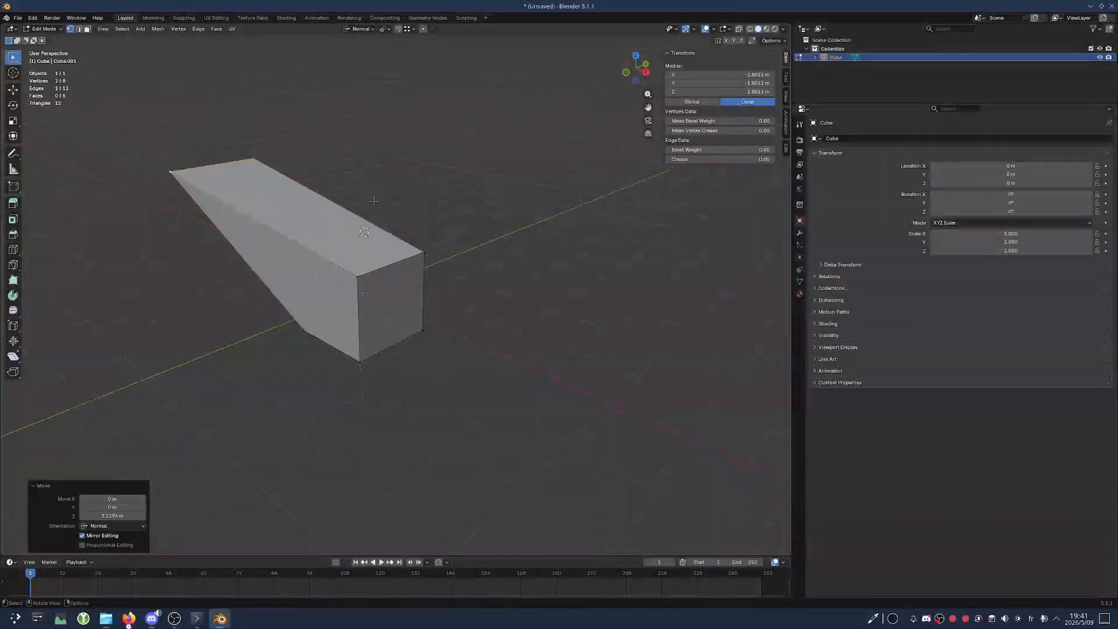
pyautogui.moveTo(373, 201); pyautogui.dragTo(457, 127, button='middle')
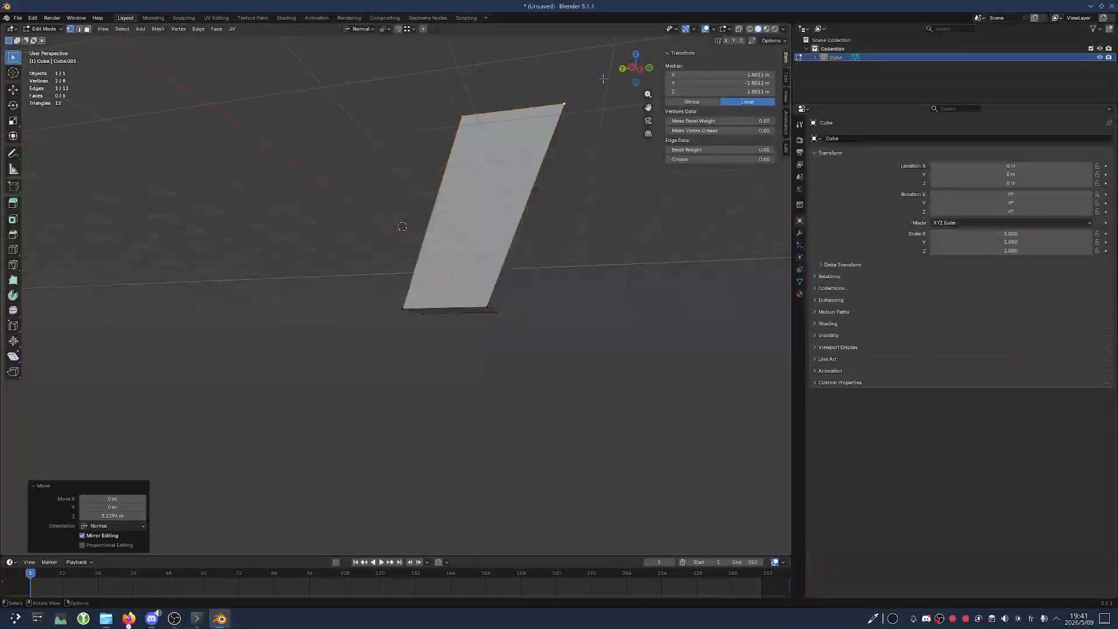
pyautogui.hotkey('ctrl', 'z')
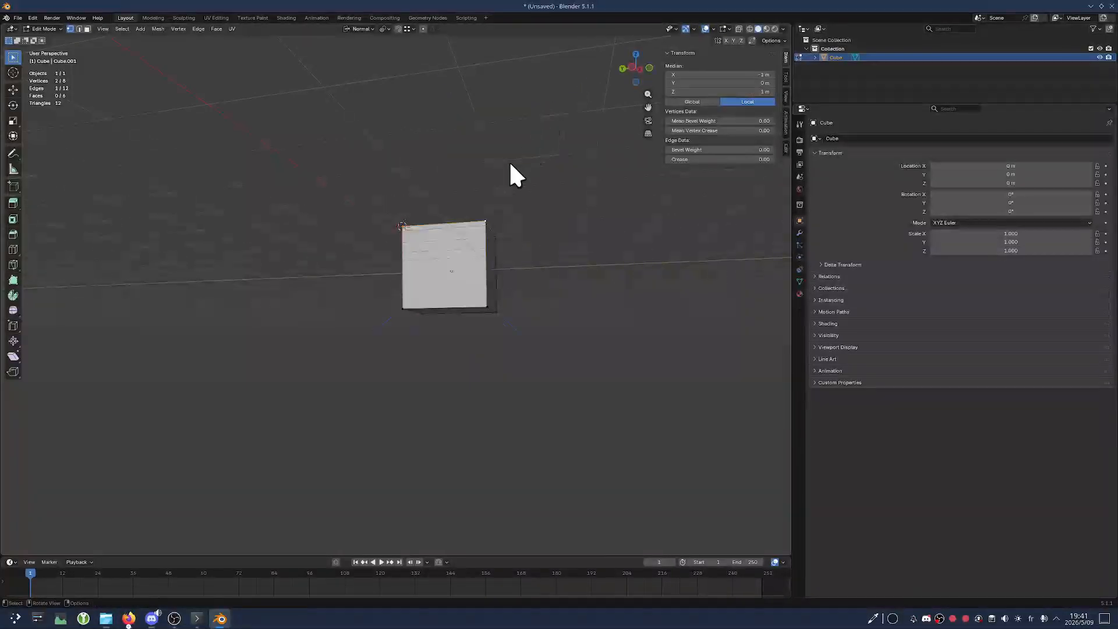
# Deselect everything and review the available pivot point and transform orientation options
pyautogui.click(423, 131)
pyautogui.moveTo(410, 144); pyautogui.dragTo(463, 190, button='middle')
pyautogui.click(385, 30)
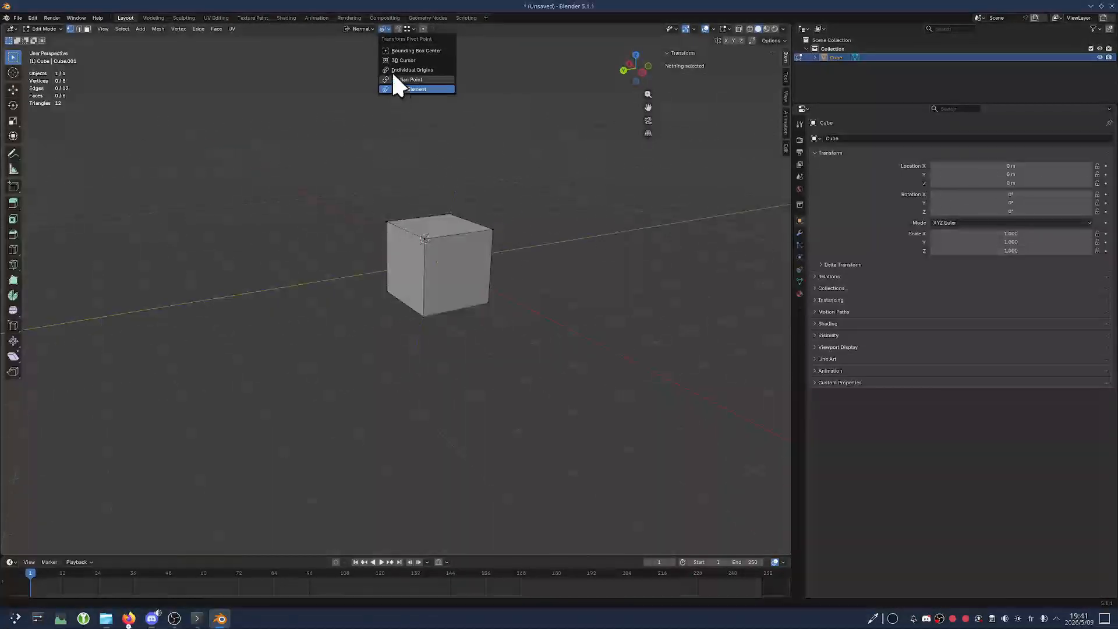
pyautogui.click(385, 29)
pyautogui.scroll(1, 411, 93)
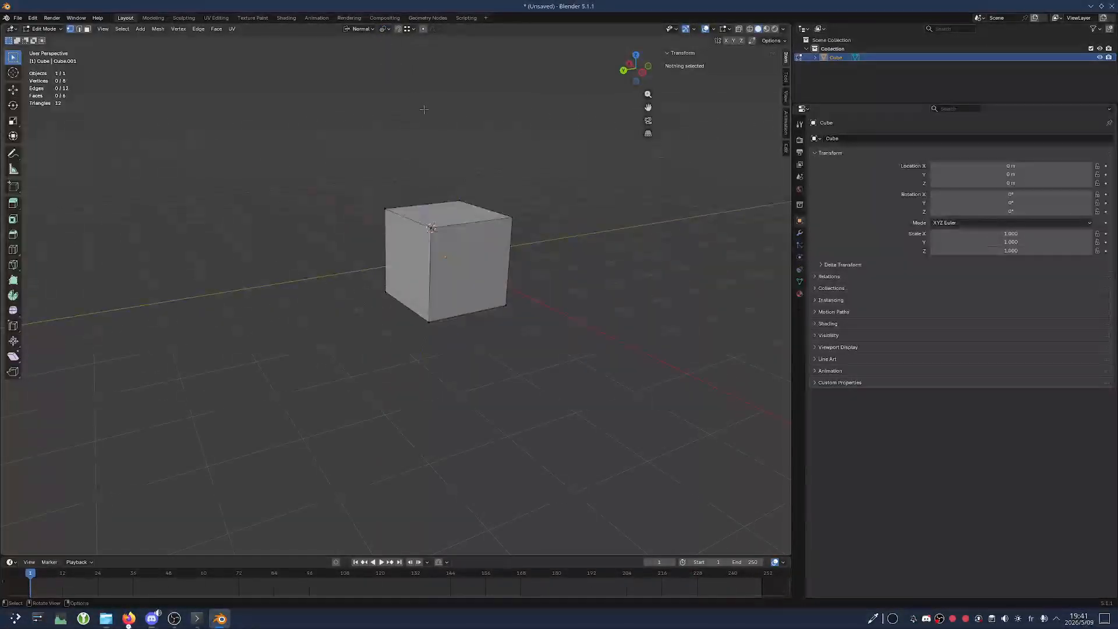
pyautogui.click(361, 29)
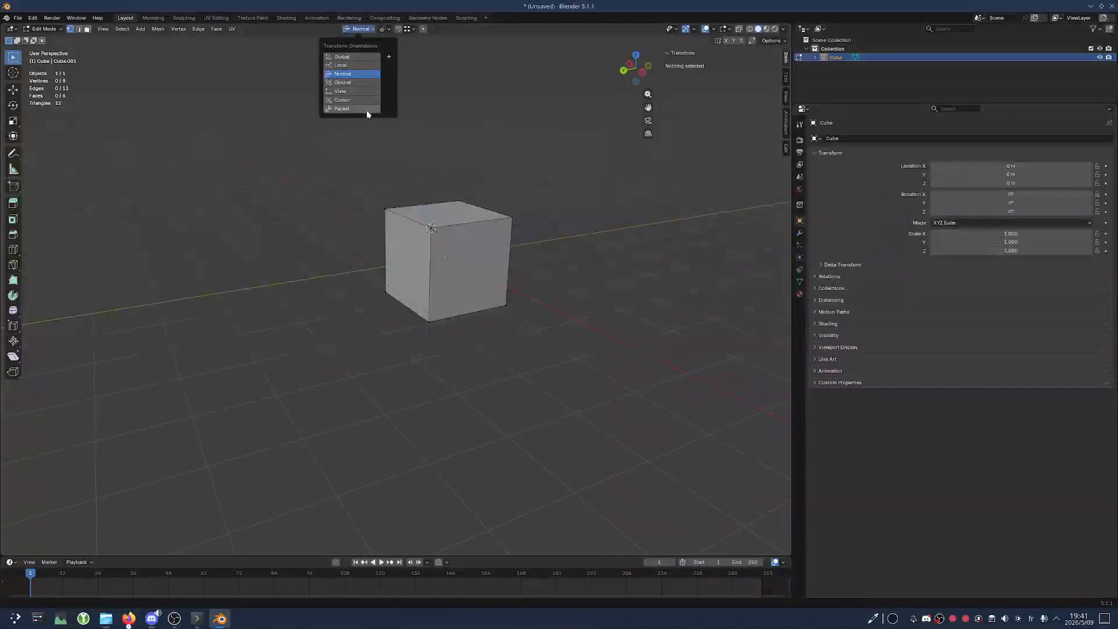
pyautogui.moveTo(384, 29)
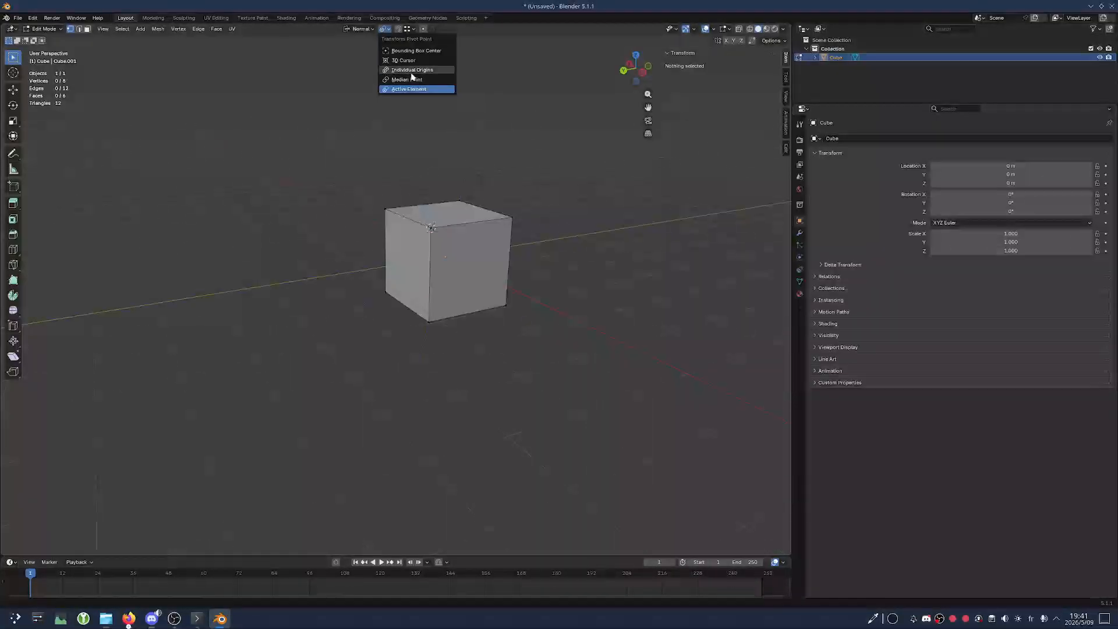
pyautogui.click(385, 30)
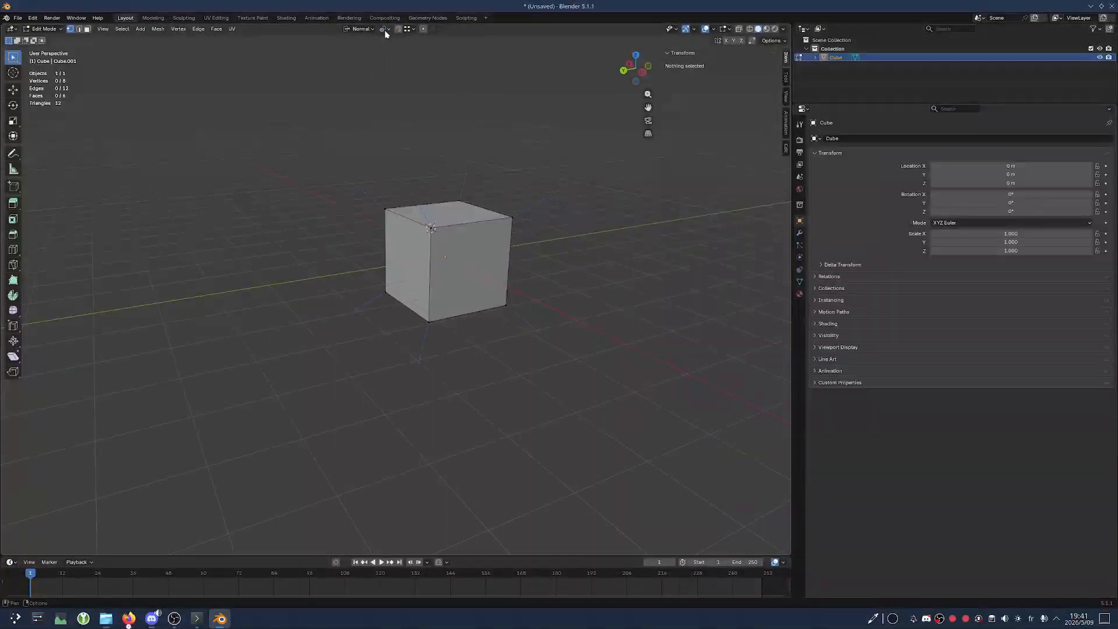
# Choose the pivot point option and select the cube's upper vertex located at the 3D cursor
pyautogui.click(384, 30)
pyautogui.click(395, 79)
pyautogui.moveTo(504, 187); pyautogui.dragTo(465, 267, button='middle')
pyautogui.scroll(3, 446, 274)
pyautogui.keyDown('shift'); pyautogui.moveTo(424, 184); pyautogui.dragTo(433, 252, button='middle'); pyautogui.keyUp('shift')
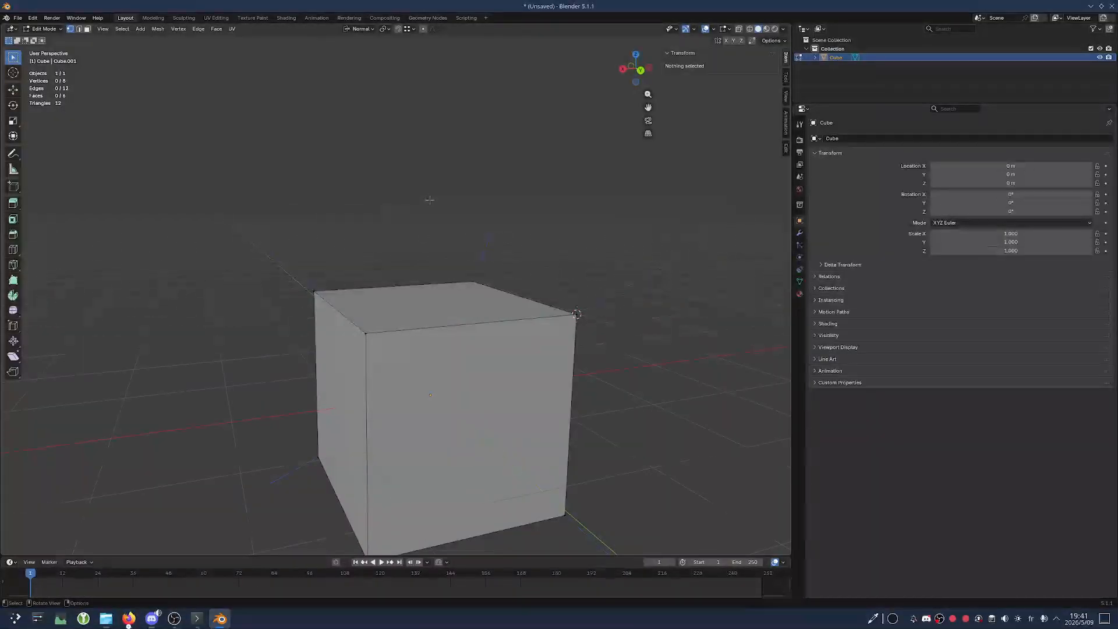
pyautogui.scroll(-2, 537, 290)
pyautogui.click(542, 309)
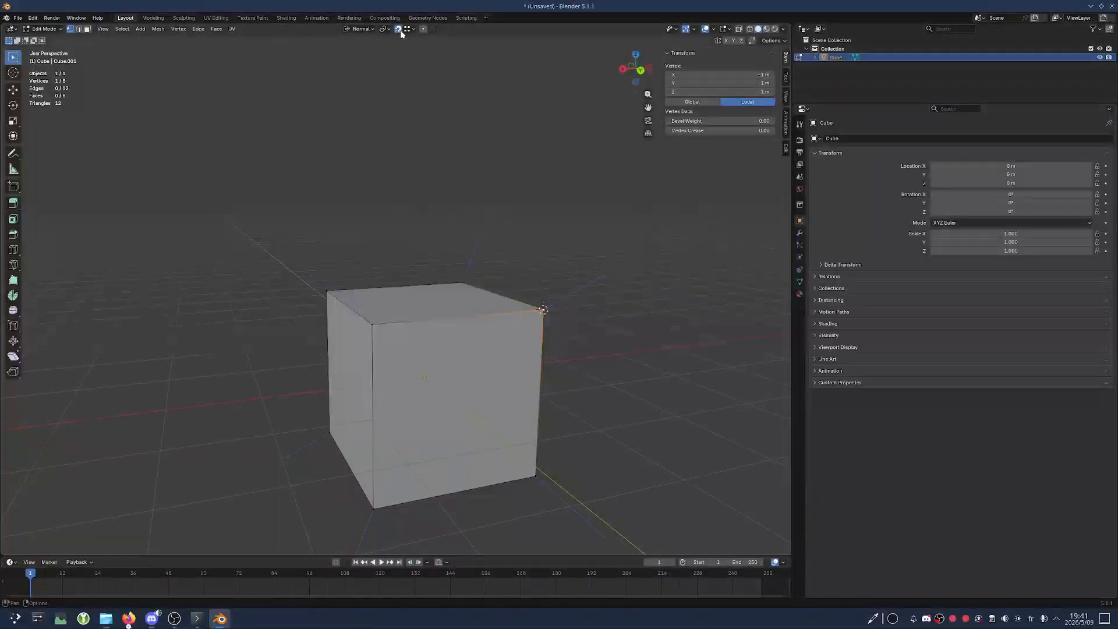
# Set the snap target to Increment, try moving the selected vertex with snapping in top view, and undo the move
pyautogui.click(408, 29)
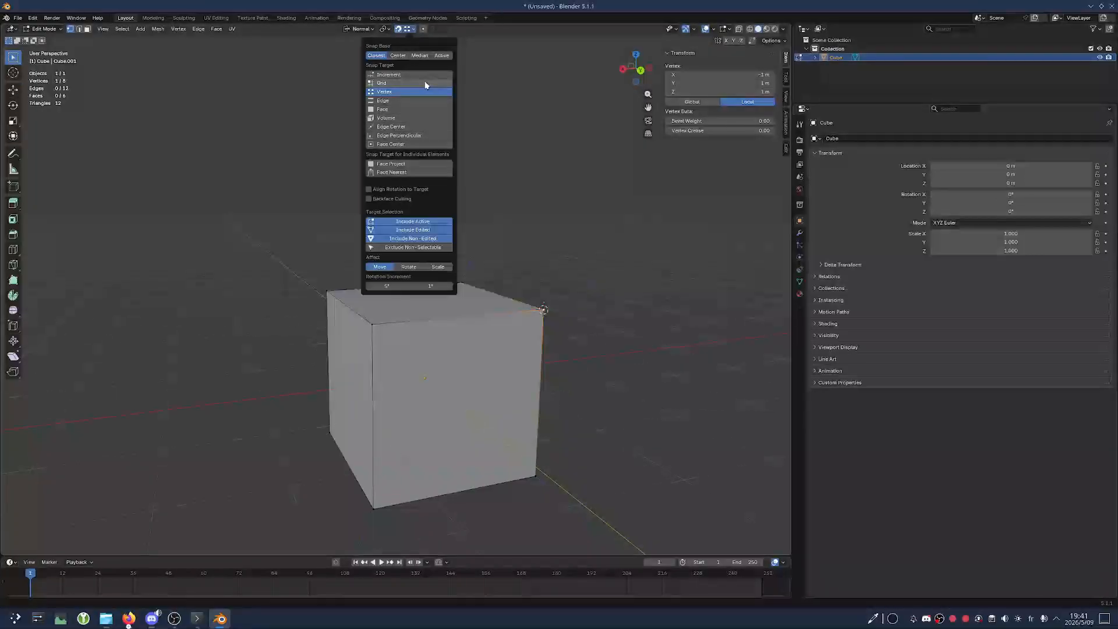
pyautogui.click(400, 76)
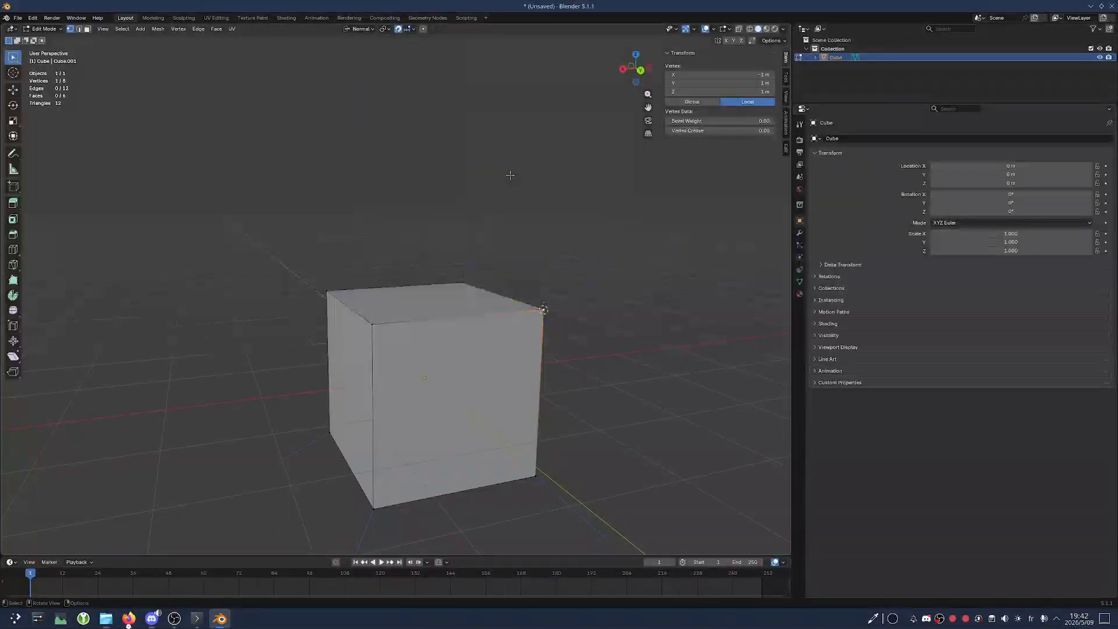
pyautogui.scroll(-4, 489, 195)
pyautogui.moveTo(471, 221); pyautogui.dragTo(451, 248, button='middle')
pyautogui.press('KP_7')
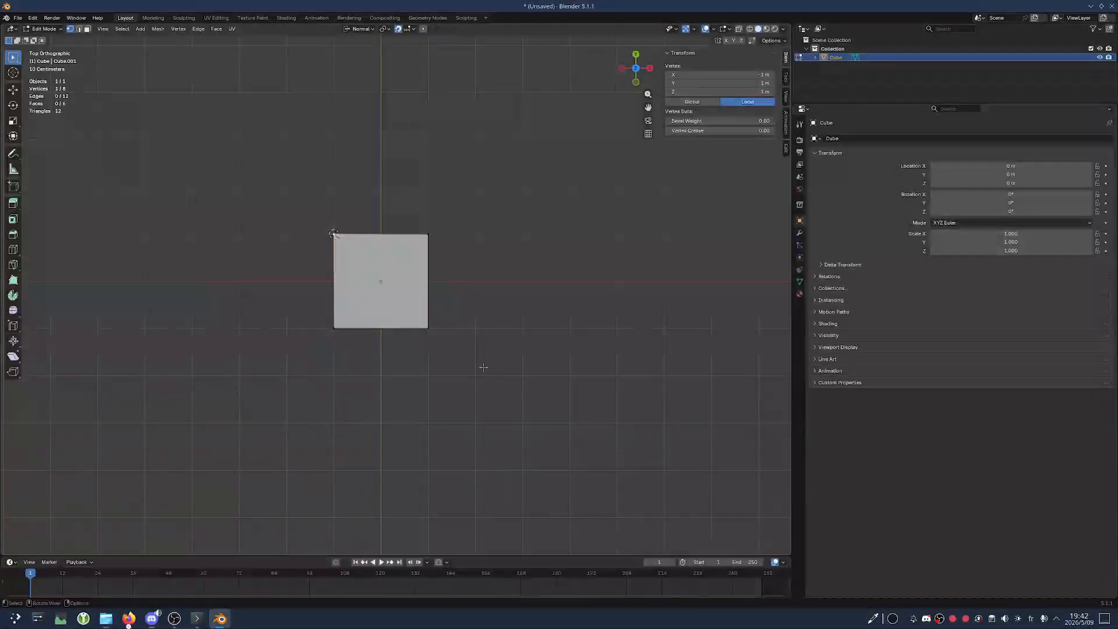
pyautogui.press('g')
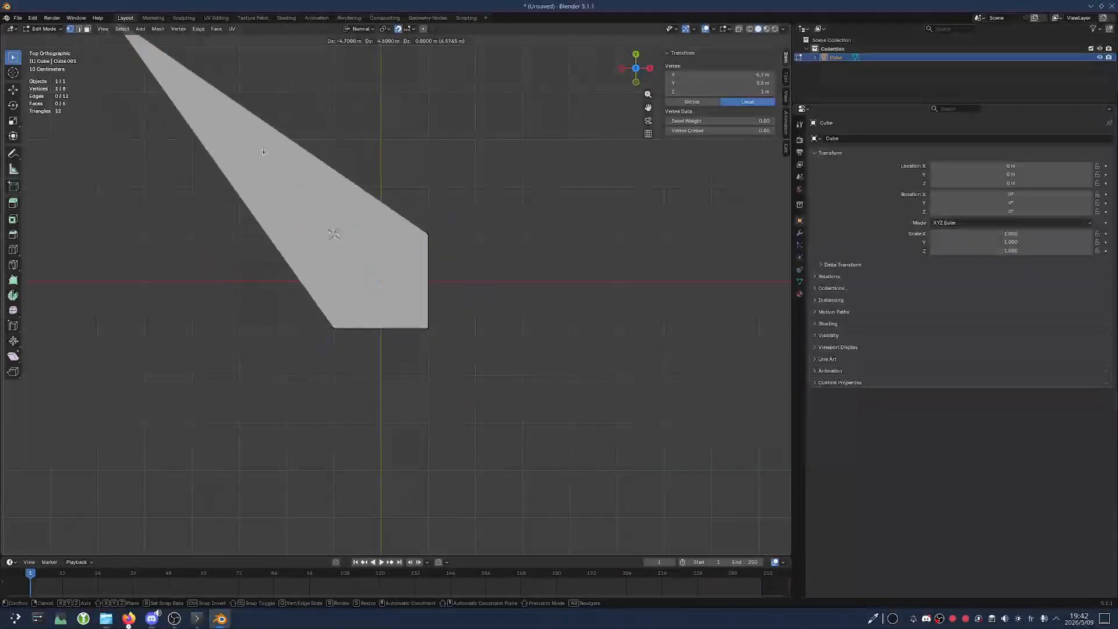
pyautogui.click(364, 240)
pyautogui.hotkey('ctrl', 'z')
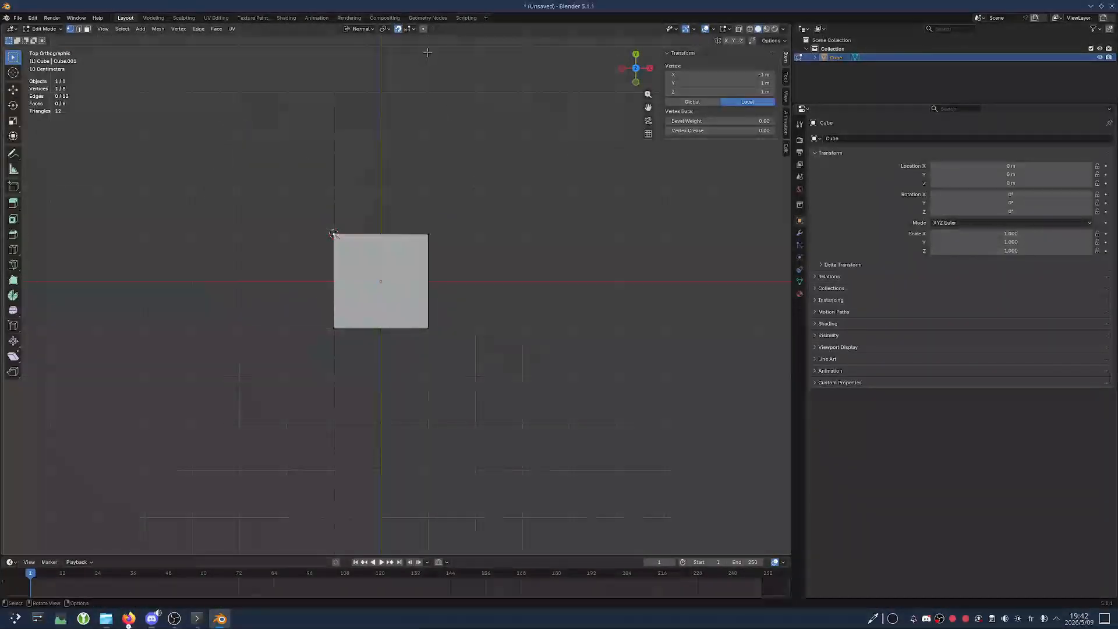
# Set the snap target to Grid, try moving the vertex 2 m along X in top view, and undo the move
pyautogui.click(412, 29)
pyautogui.click(384, 83)
pyautogui.keyDown('ctrl'); pyautogui.moveTo(298, 213); pyautogui.dragTo(350, 274, button='middle'); pyautogui.keyUp('ctrl')
pyautogui.keyDown('ctrl'); pyautogui.moveTo(314, 191); pyautogui.dragTo(358, 202, button='middle'); pyautogui.keyUp('ctrl')
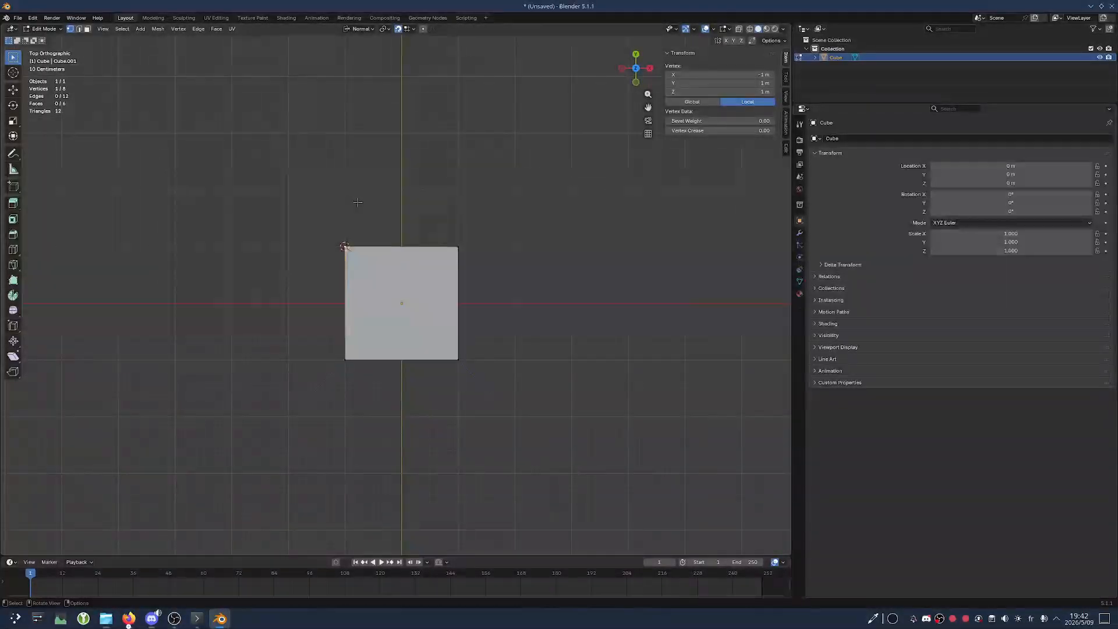
pyautogui.scroll(-10, 492, 307)
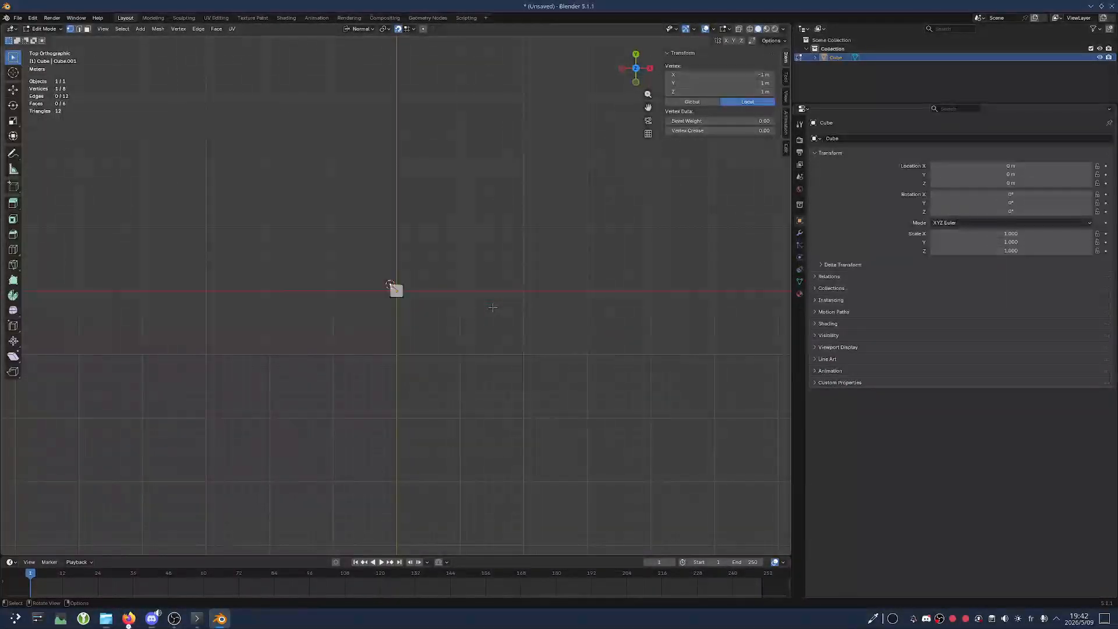
pyautogui.scroll(2, 460, 247)
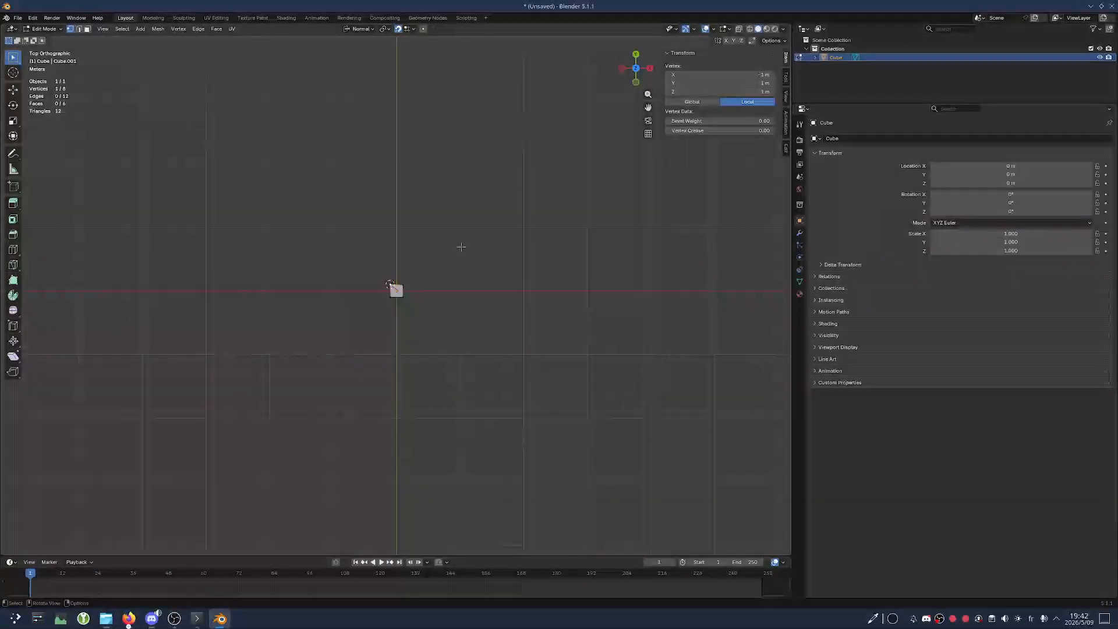
pyautogui.press('g')
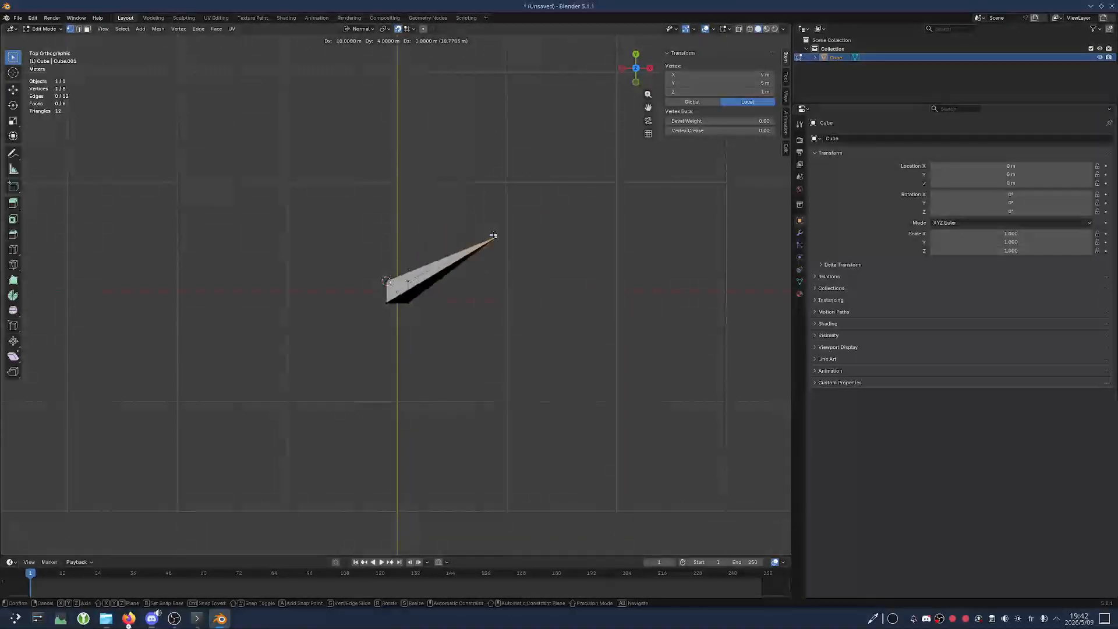
pyautogui.click(409, 280)
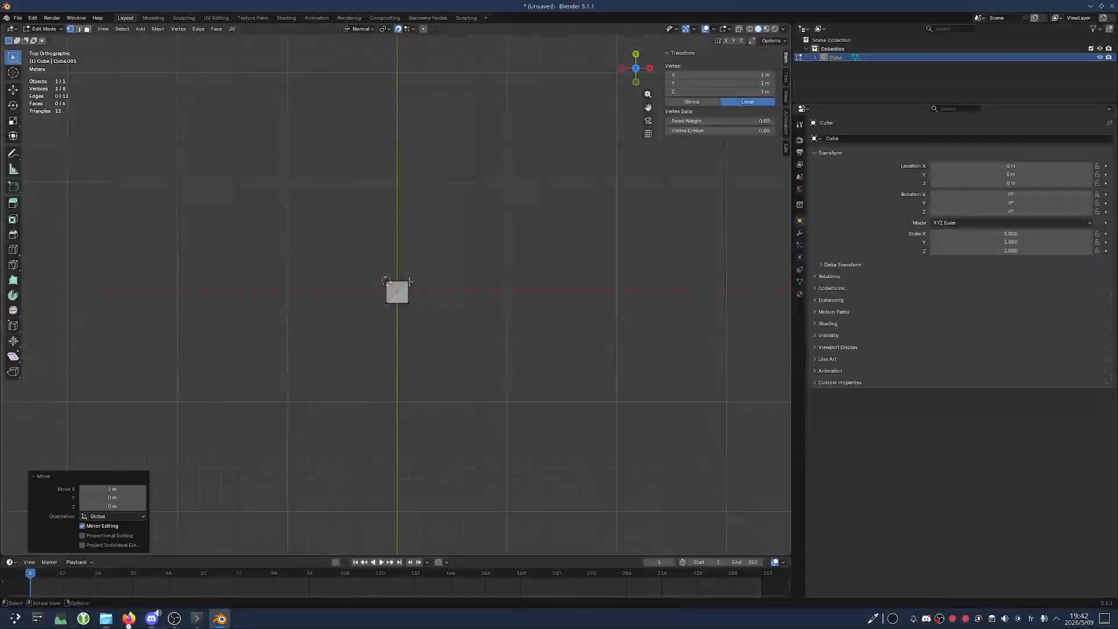
pyautogui.hotkey('ctrl', 'z')
# Try moving the vertex -5 m in X and -1 m in Z with grid snapping in a slightly tilted perspective view
pyautogui.moveTo(415, 280)
pyautogui.mouseDown(button='middle')
pyautogui.moveTo(419, 304)
pyautogui.moveTo(418, 279)
pyautogui.mouseUp(button='middle')
pyautogui.press('g')
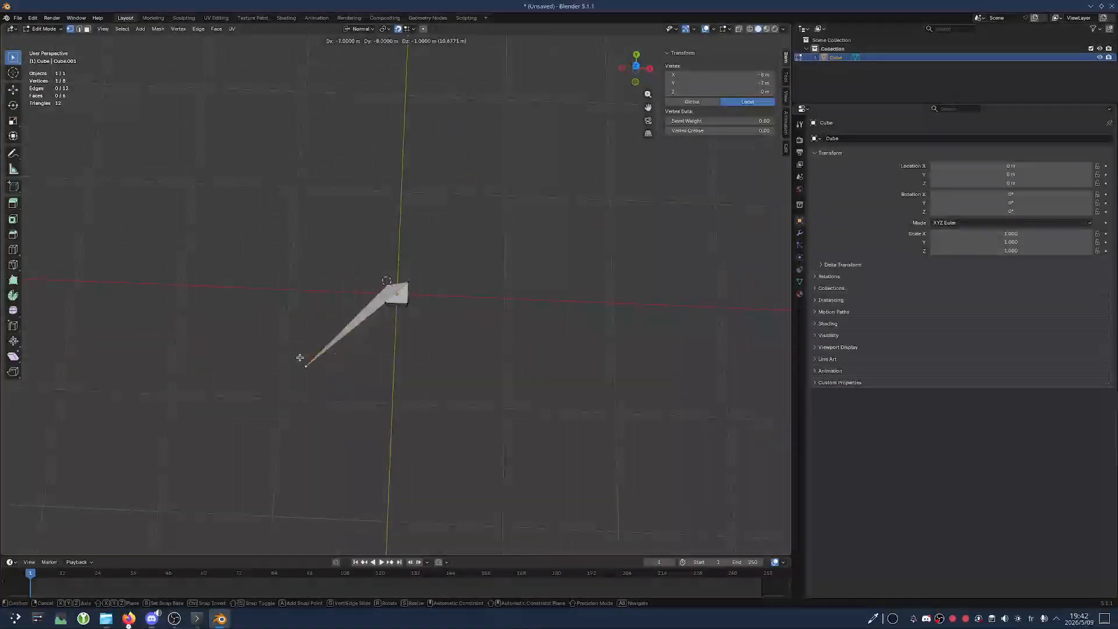
pyautogui.click(334, 281)
pyautogui.scroll(-3, 352, 280)
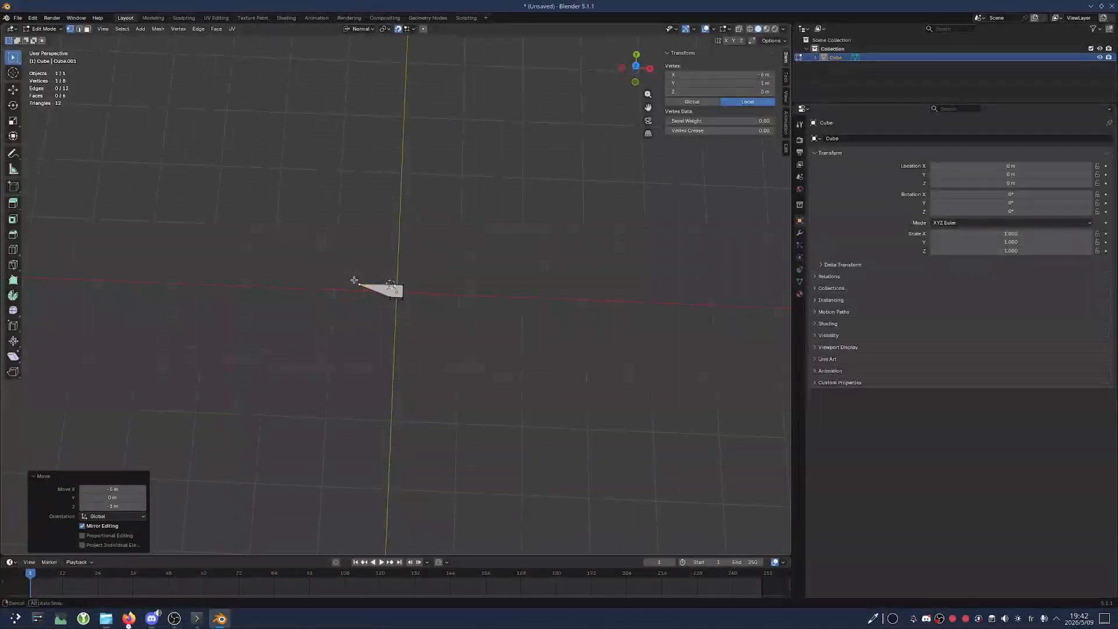
pyautogui.moveTo(353, 280); pyautogui.dragTo(363, 227, button='middle')
pyautogui.scroll(2, 370, 279)
pyautogui.scroll(-5, 375, 280)
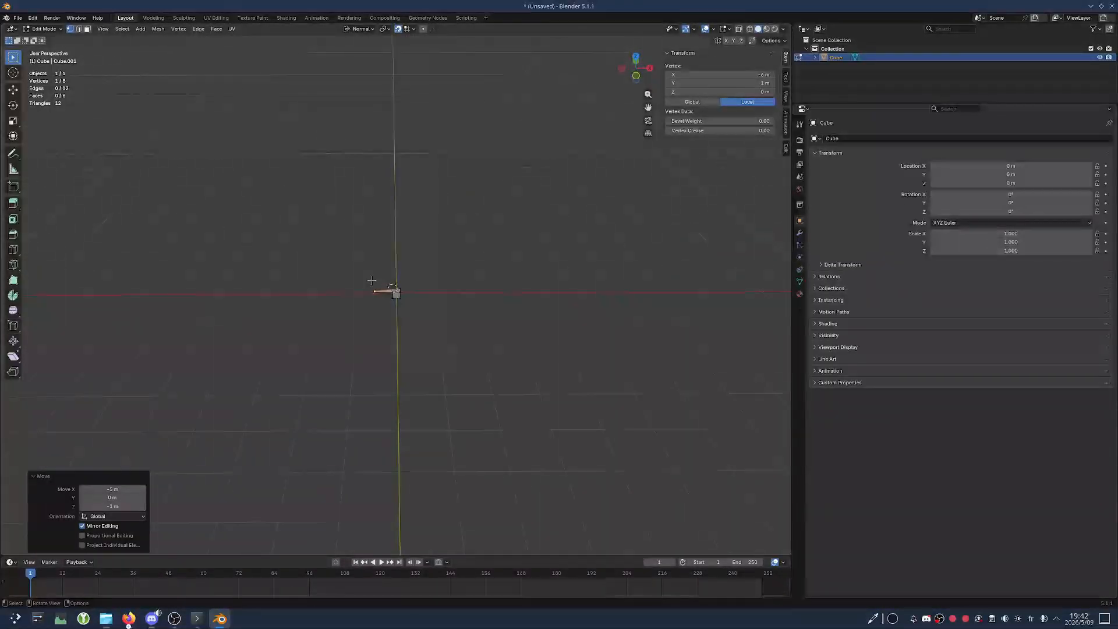
pyautogui.scroll(15, 375, 281)
pyautogui.scroll(5, 368, 290)
pyautogui.moveTo(367, 290); pyautogui.dragTo(402, 307, button='middle')
# Try moving the stretched vertex 5 m in X and 2 m in Y with grid snapping, and undo both vertex moves
pyautogui.press('g')
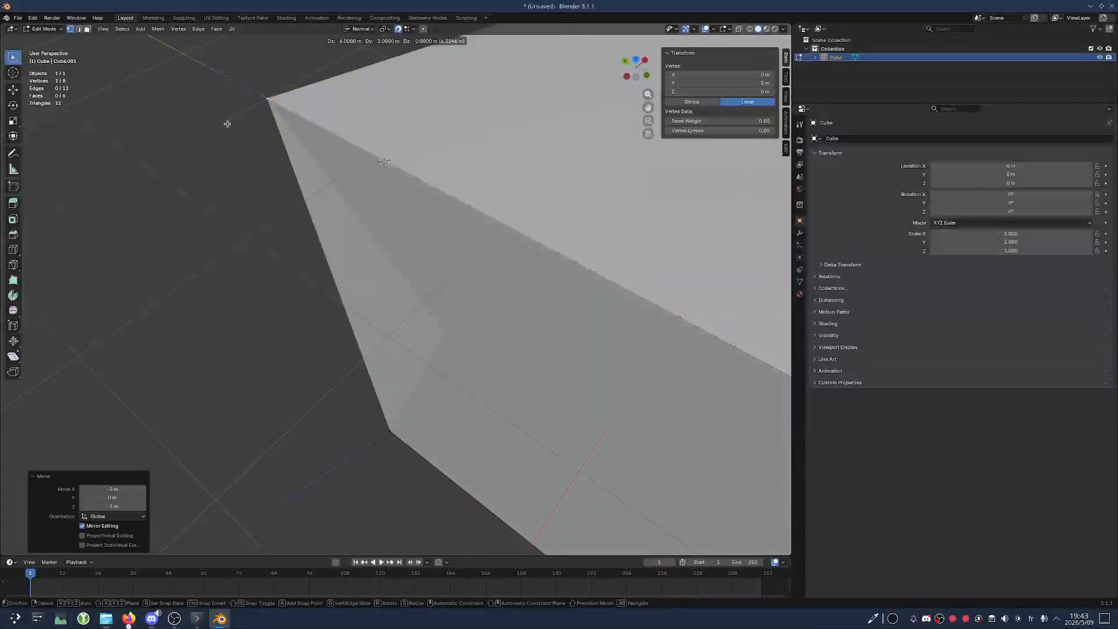
pyautogui.click(136, 150)
pyautogui.scroll(-4, 274, 182)
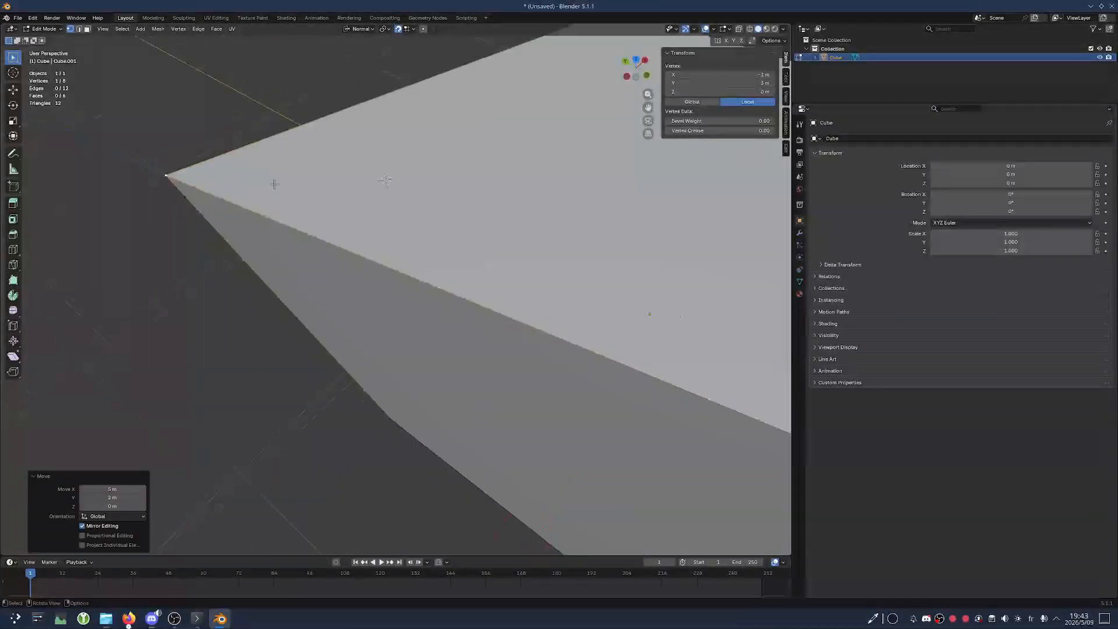
pyautogui.moveTo(169, 376); pyautogui.dragTo(249, 339, button='middle')
pyautogui.scroll(-3, 229, 320)
pyautogui.scroll(2, 435, 321)
pyautogui.scroll(-2, 441, 327)
pyautogui.hotkey('ctrl', 'z')
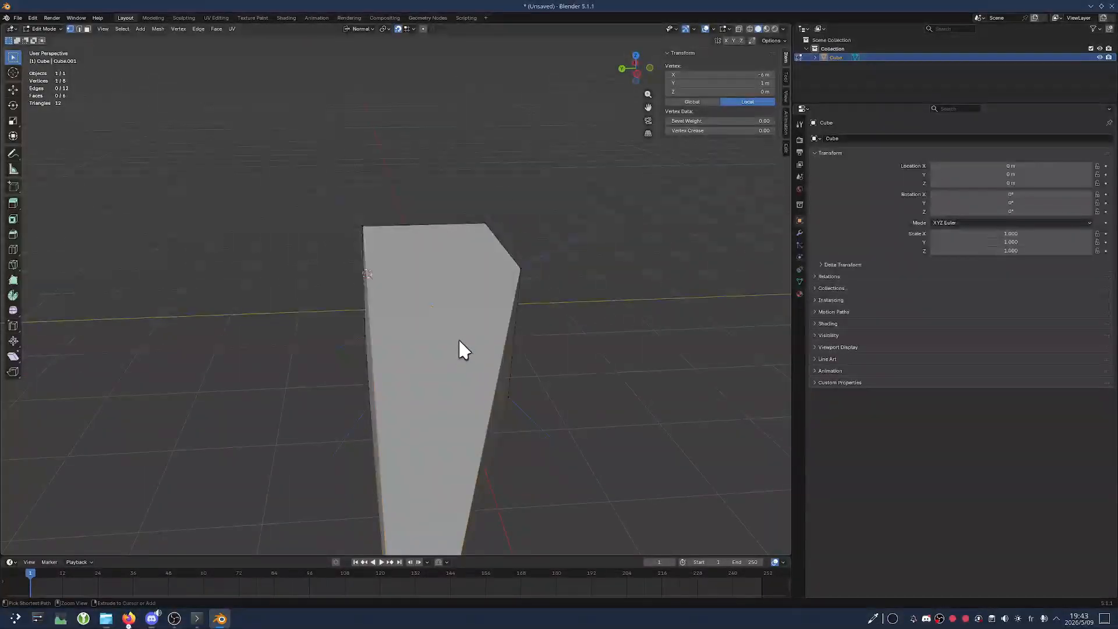
pyautogui.hotkey('ctrl', 'z')
# Examine the grid subdivisions around the cube in top view at several zoom levels
pyautogui.scroll(-11, 464, 342)
pyautogui.moveTo(468, 343); pyautogui.dragTo(427, 368, button='middle')
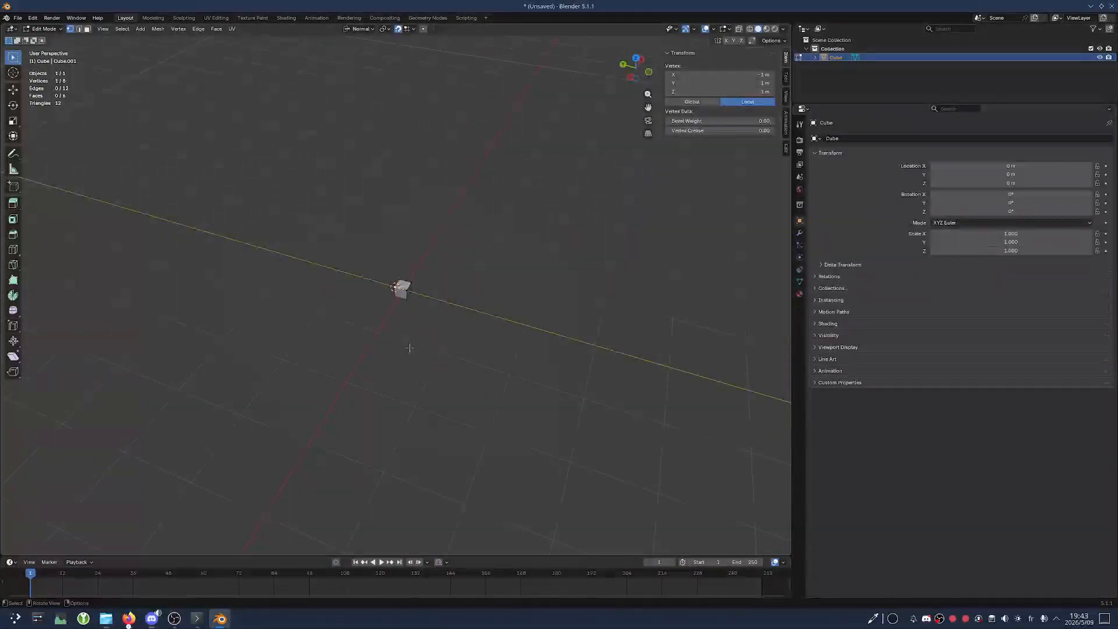
pyautogui.press('KP_7')
pyautogui.scroll(20, 409, 347)
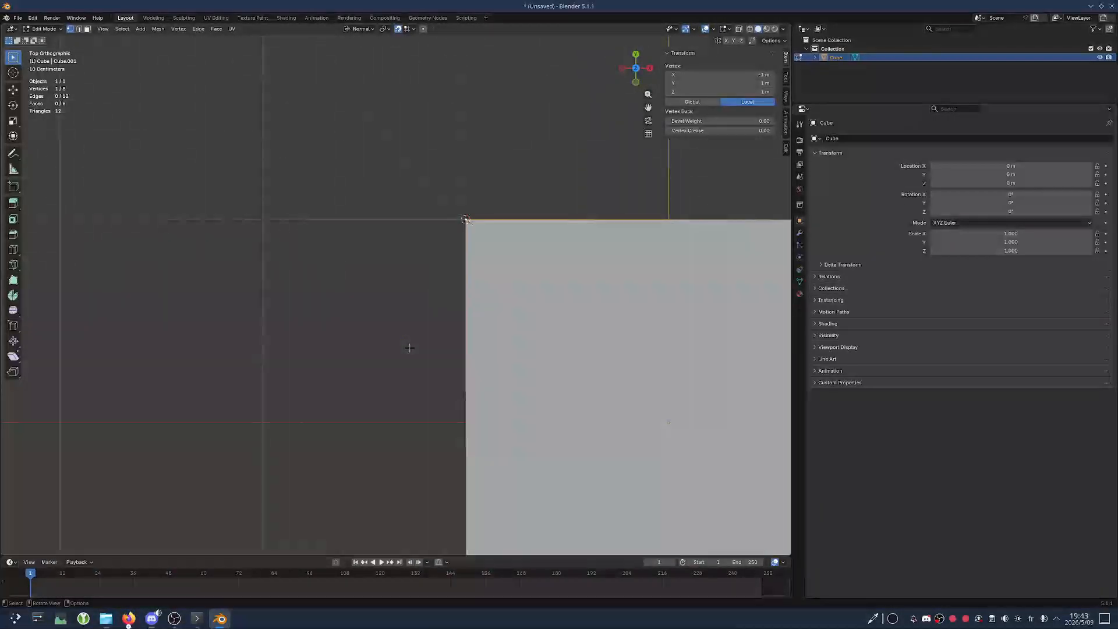
pyautogui.scroll(-13, 409, 347)
pyautogui.scroll(5, 411, 348)
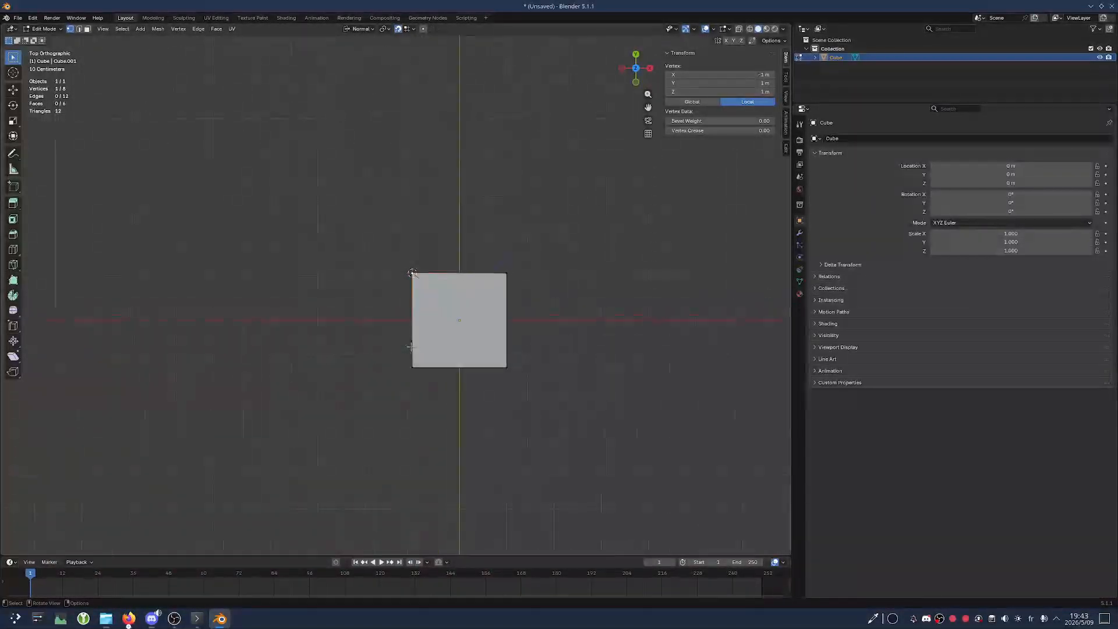
pyautogui.scroll(7, 409, 347)
pyautogui.scroll(-10, 374, 254)
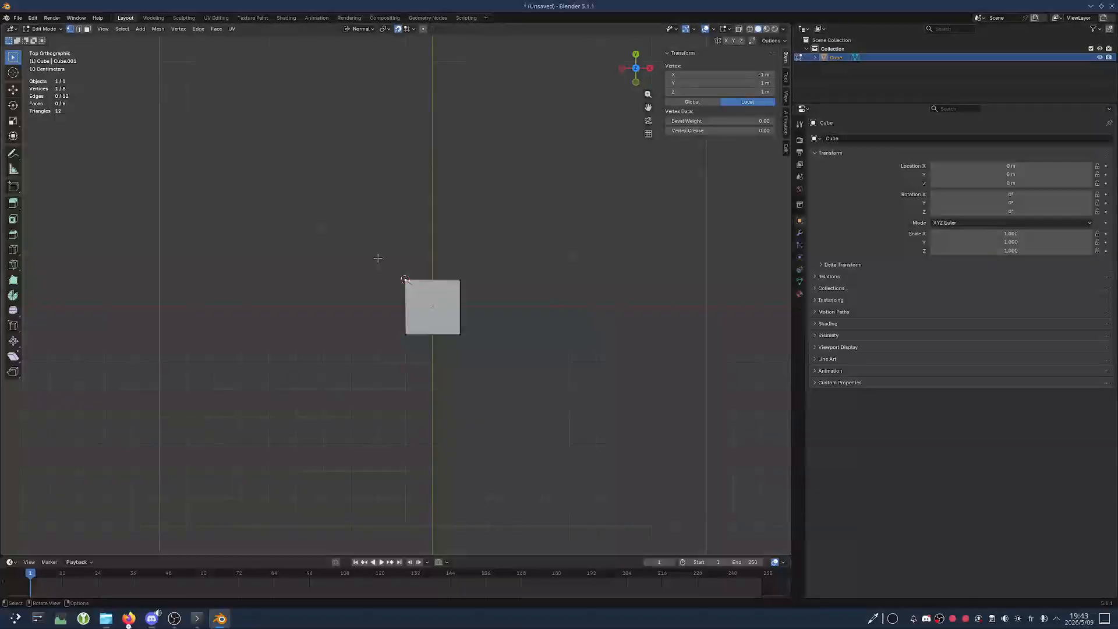
pyautogui.scroll(8, 378, 258)
pyautogui.scroll(-11, 379, 258)
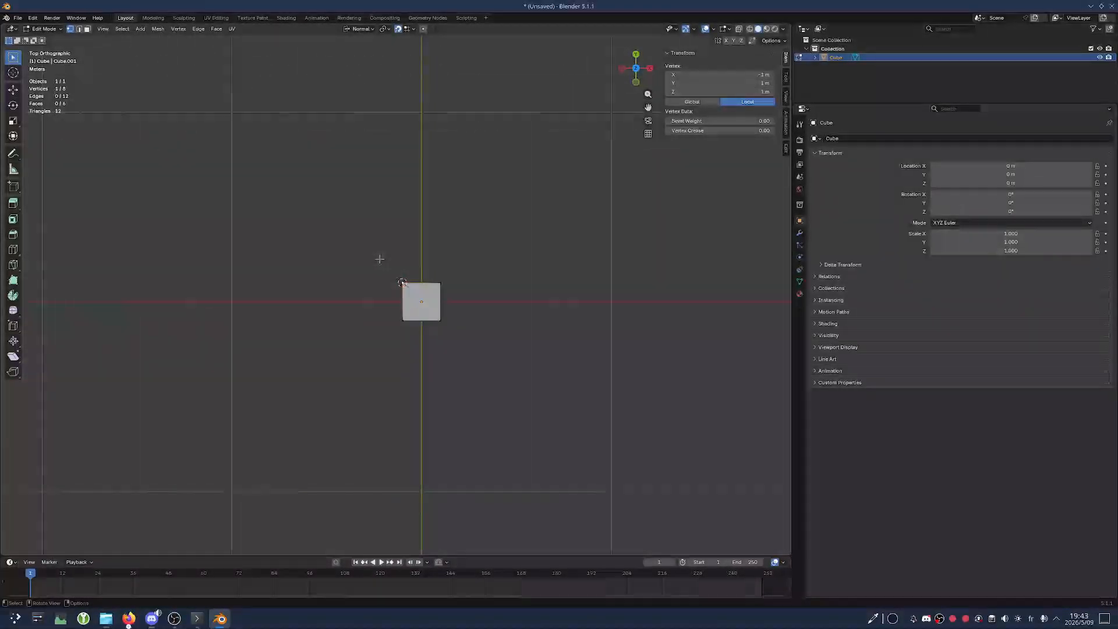
# Check the Grid snap target, try moving the vertex about -0.8 m in X and -3 m in Y, and undo the move
pyautogui.click(414, 29)
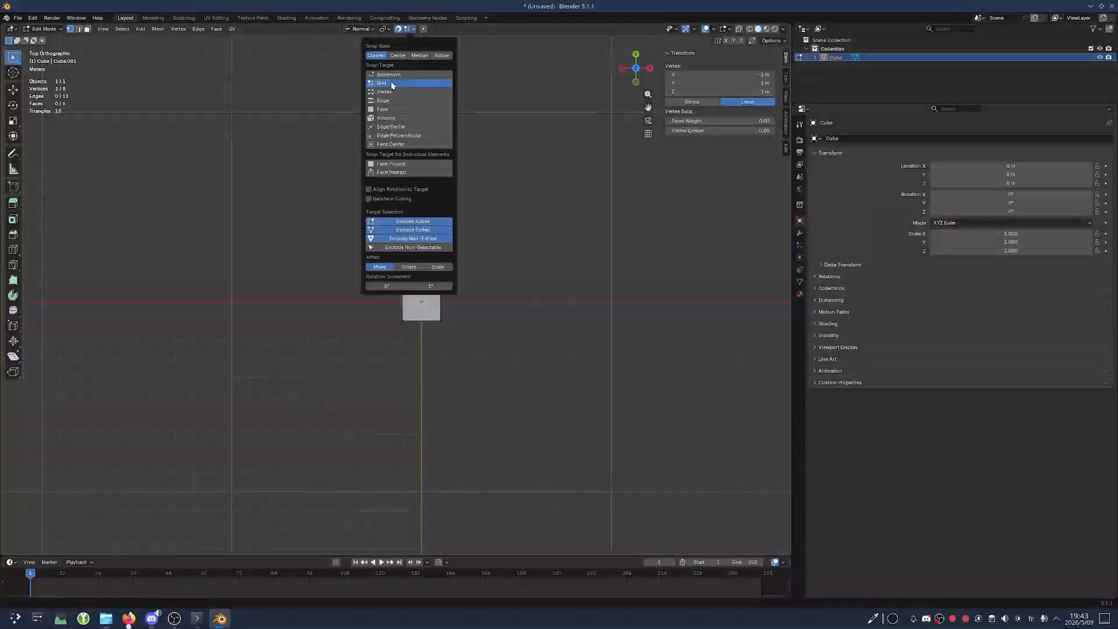
pyautogui.scroll(2, 391, 316)
pyautogui.press('g')
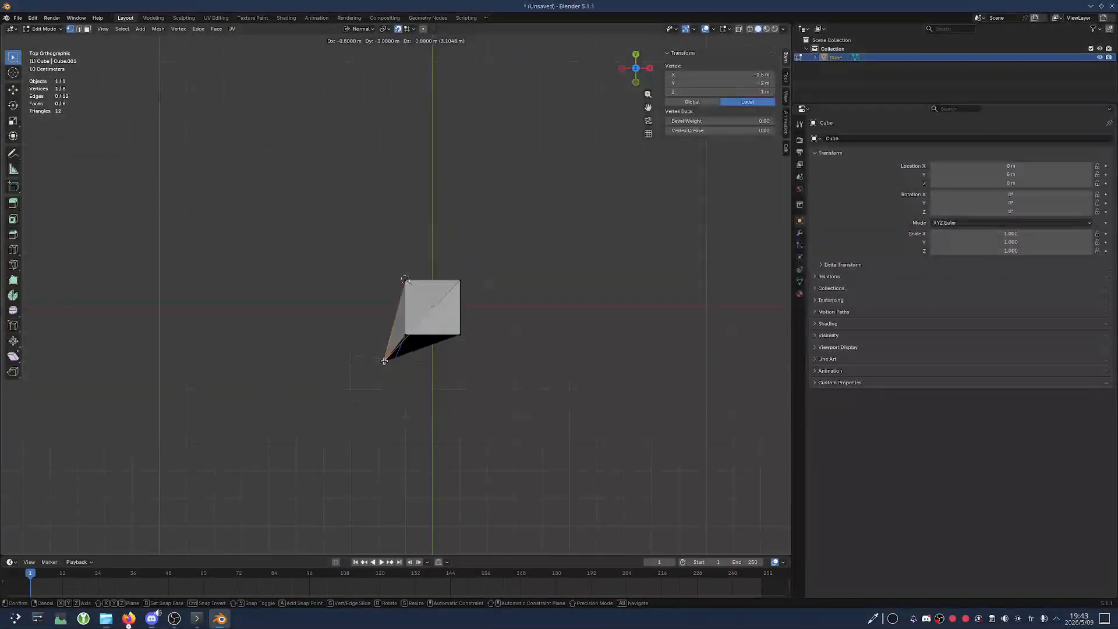
pyautogui.click(384, 361)
pyautogui.hotkey('ctrl', 'z')
# With the snap target set to Vertex, try rotating and moving the selected vertex, and undo the move
pyautogui.click(408, 29)
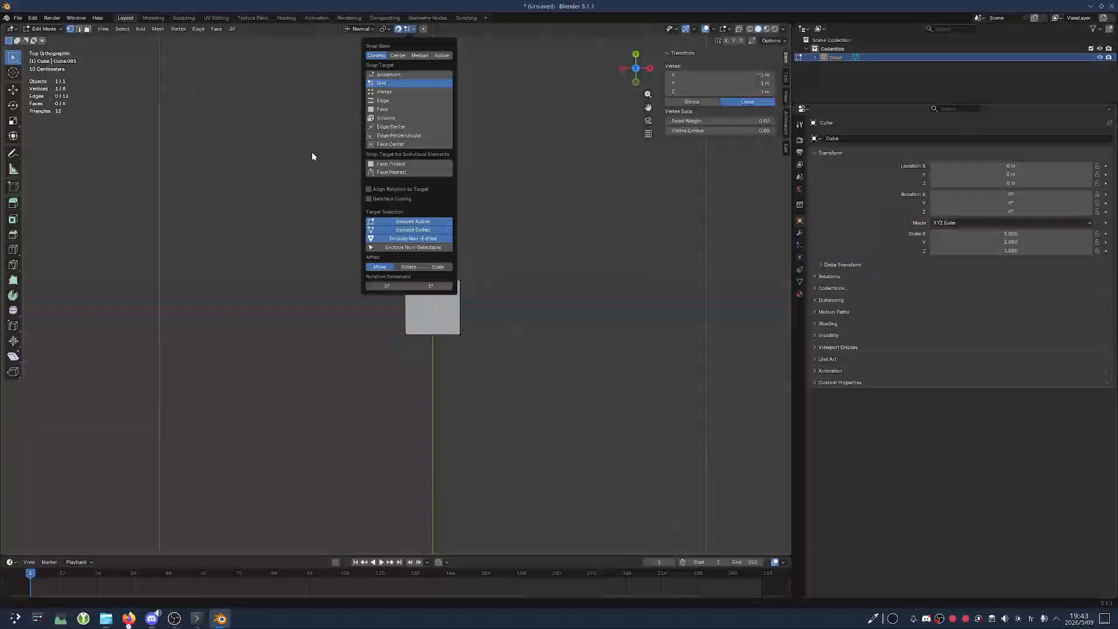
pyautogui.click(383, 92)
pyautogui.moveTo(515, 238); pyautogui.dragTo(408, 326, button='middle')
pyautogui.press('r')
pyautogui.click(396, 329)
pyautogui.press('g')
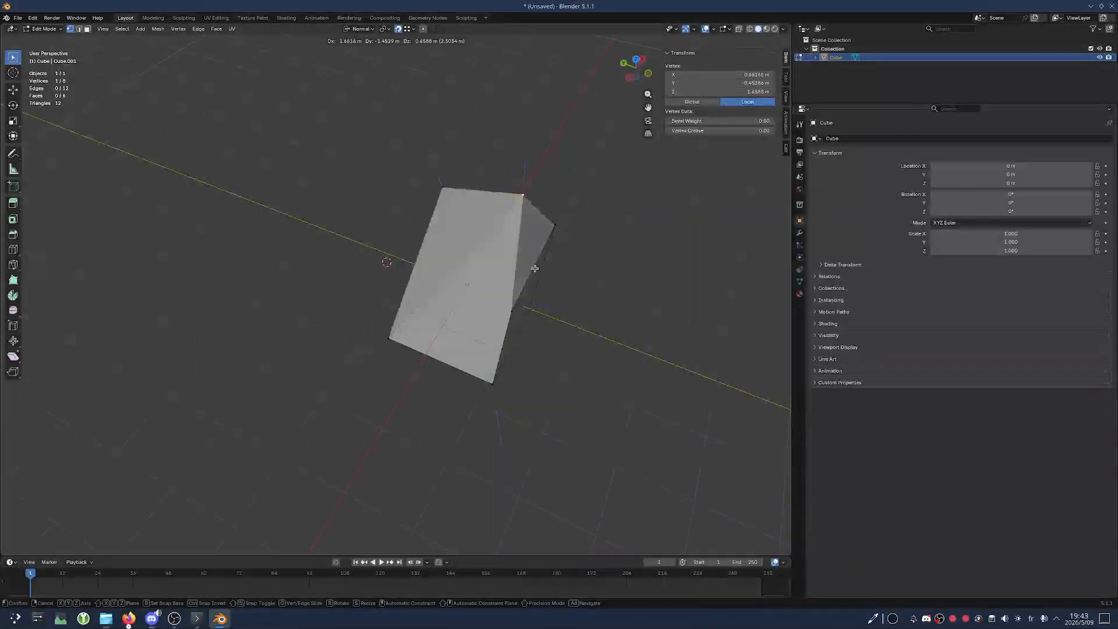
pyautogui.click(423, 130)
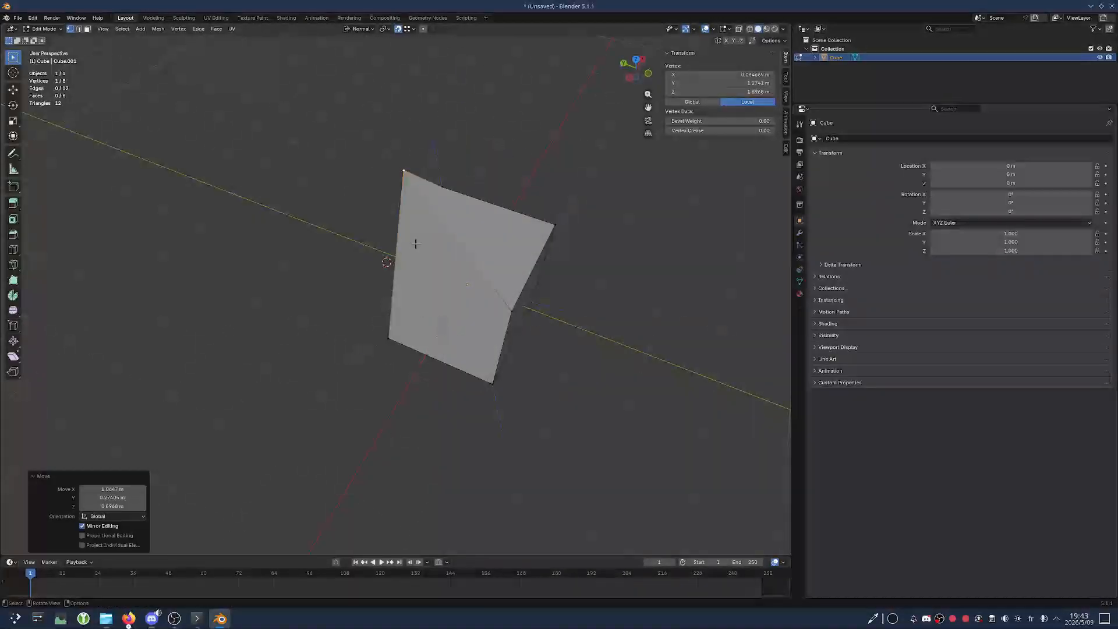
pyautogui.hotkey('ctrl', 'z')
# With the snap target set to Edge, try rotating the vertex and moving it onto other upper edges, reverting the moves
pyautogui.click(406, 32)
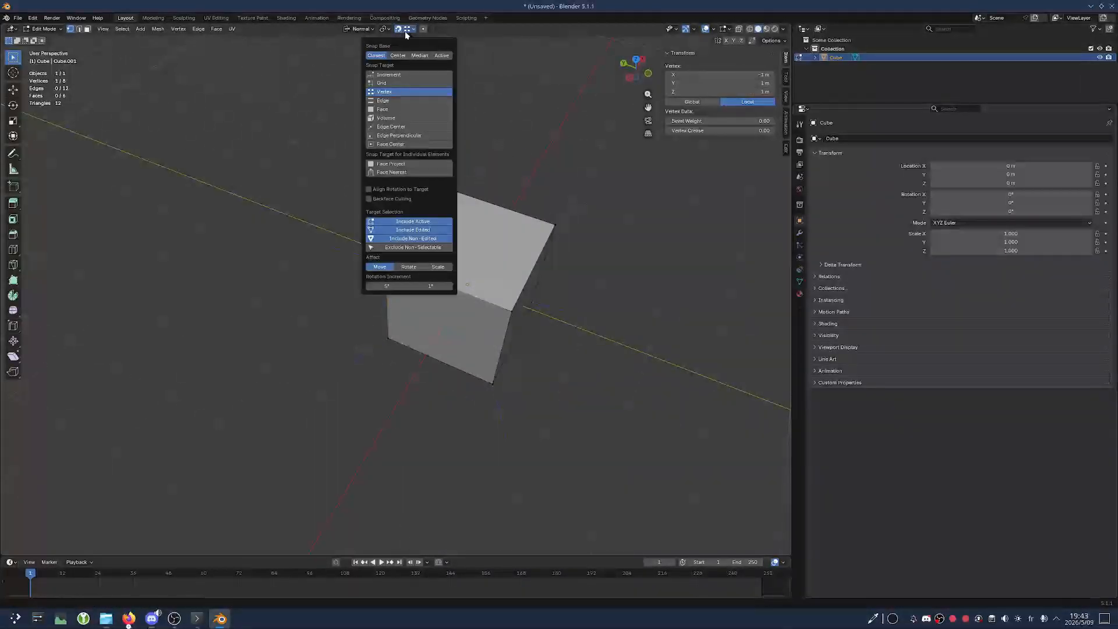
pyautogui.click(391, 101)
pyautogui.press('r')
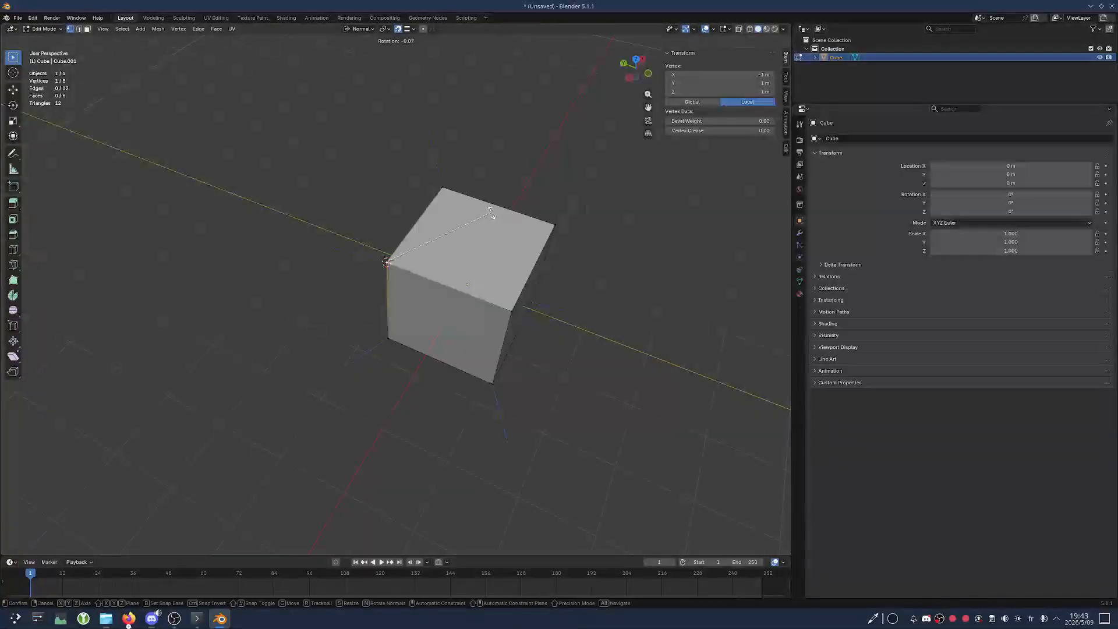
pyautogui.click(492, 214)
pyautogui.press('g')
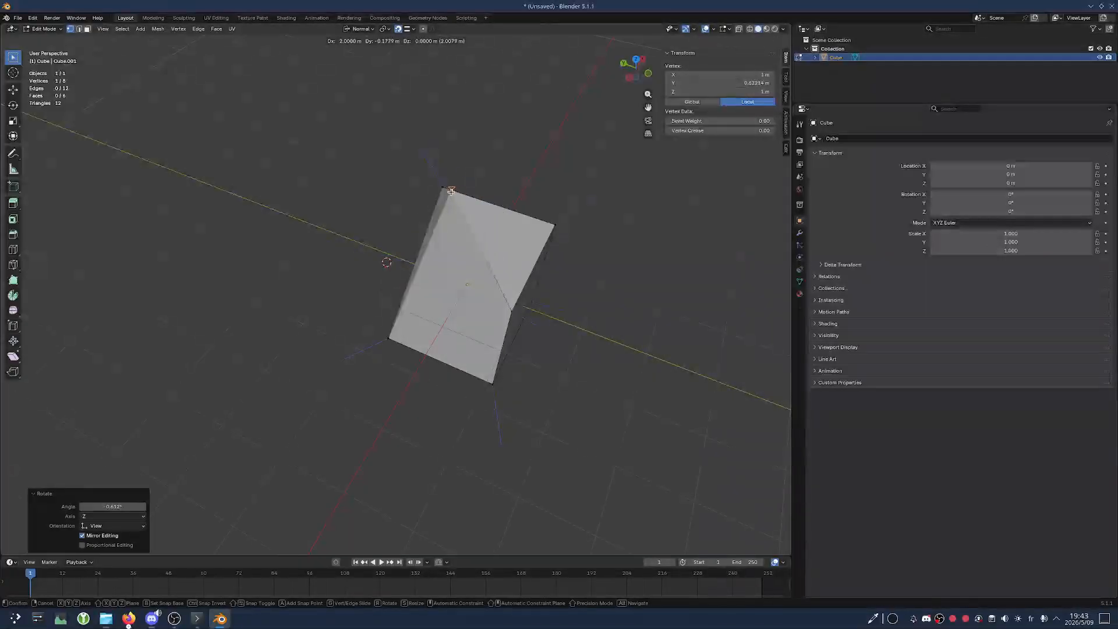
pyautogui.click(506, 212)
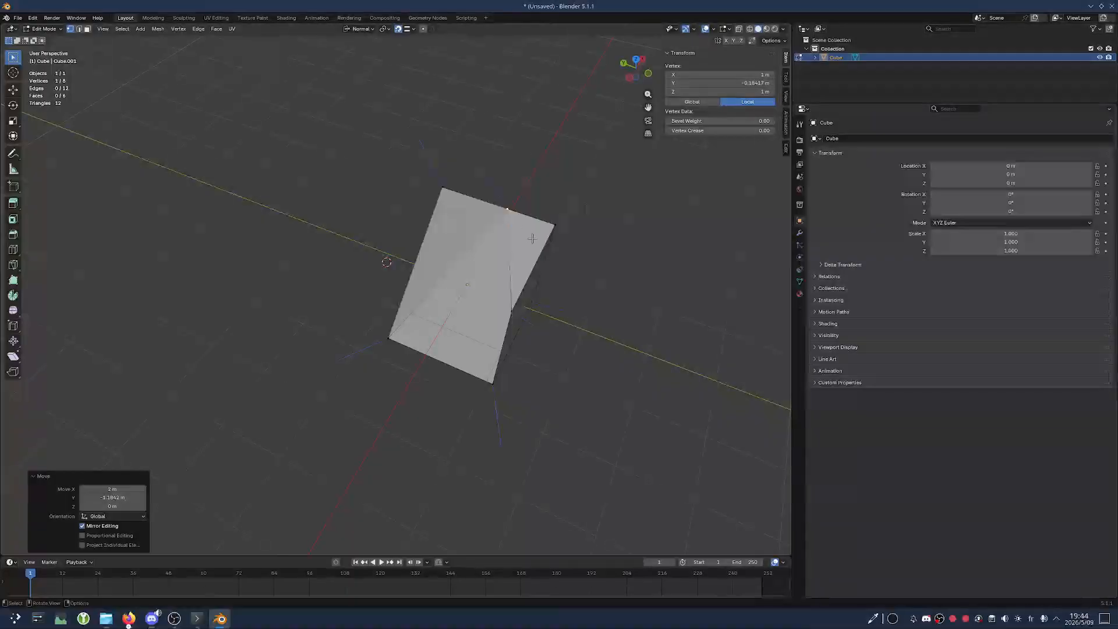
pyautogui.hotkey('ctrl', 'z')
pyautogui.press('g')
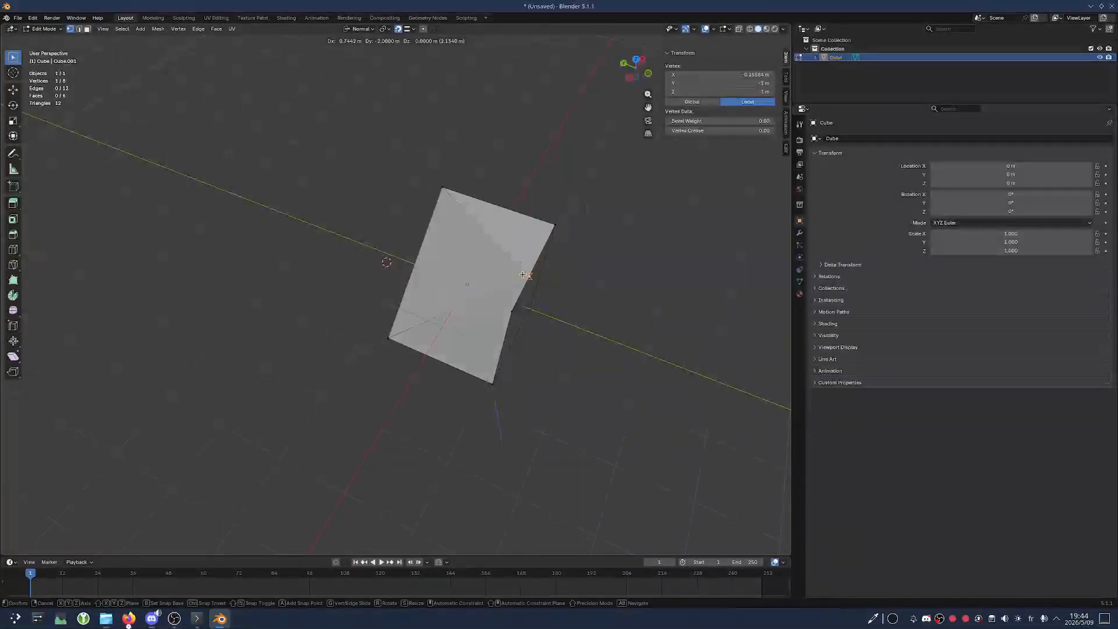
pyautogui.press('Escape')
# With the snap target set to Face, try moving the vertex along the normal Y axis and freely onto a face, reverting the moves
pyautogui.click(414, 29)
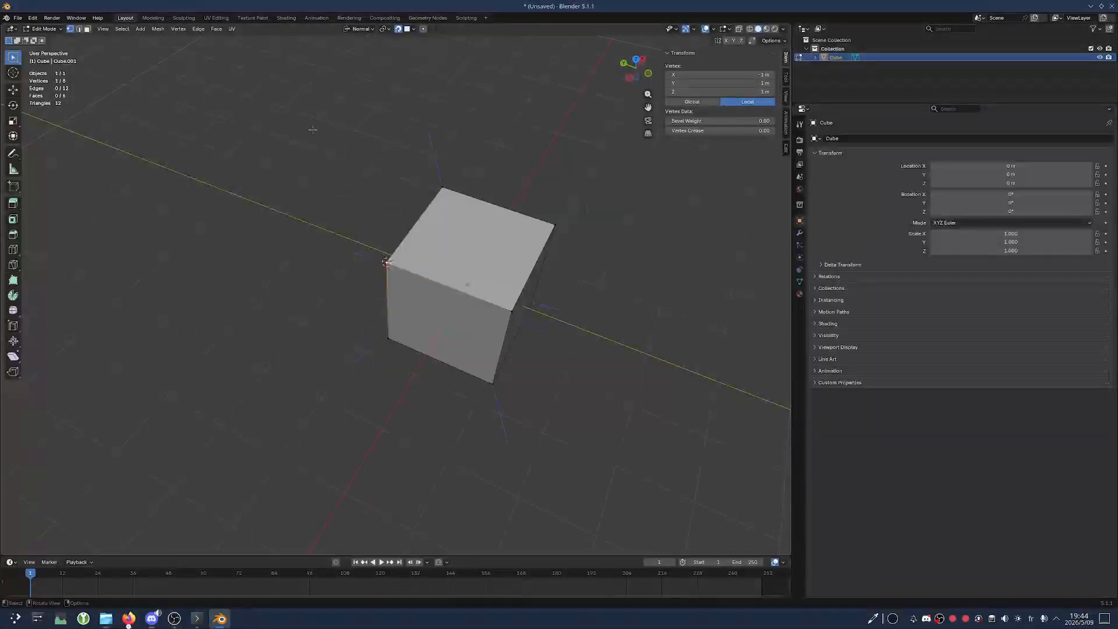
pyautogui.press('g')
pyautogui.press('z')
pyautogui.press('y')
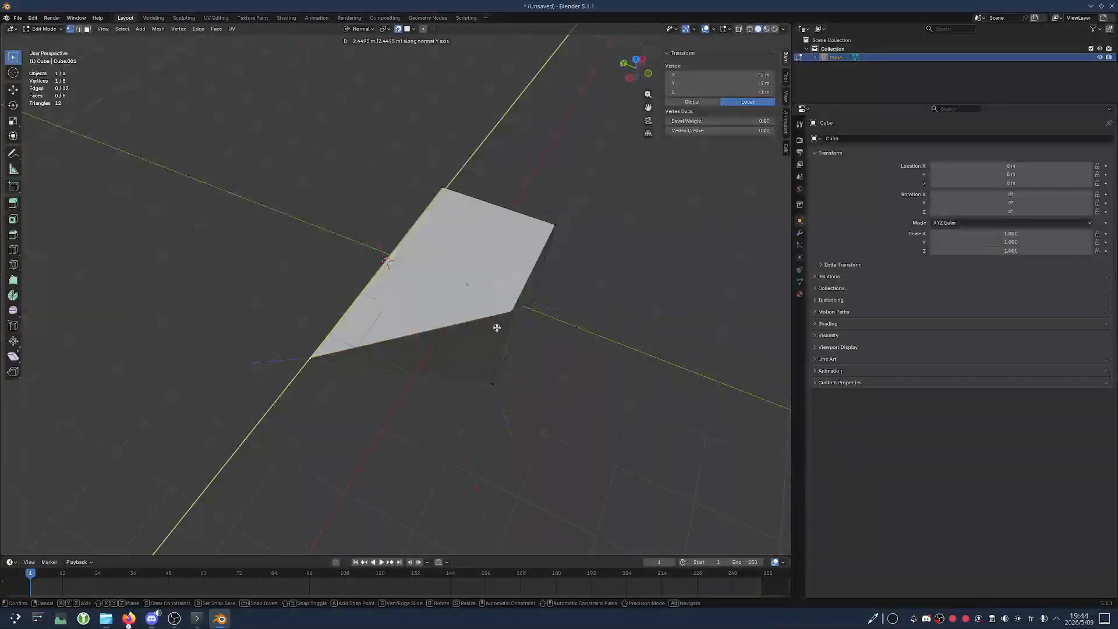
pyautogui.rightClick(524, 330)
pyautogui.moveTo(524, 330); pyautogui.dragTo(484, 176, button='middle')
pyautogui.press('g')
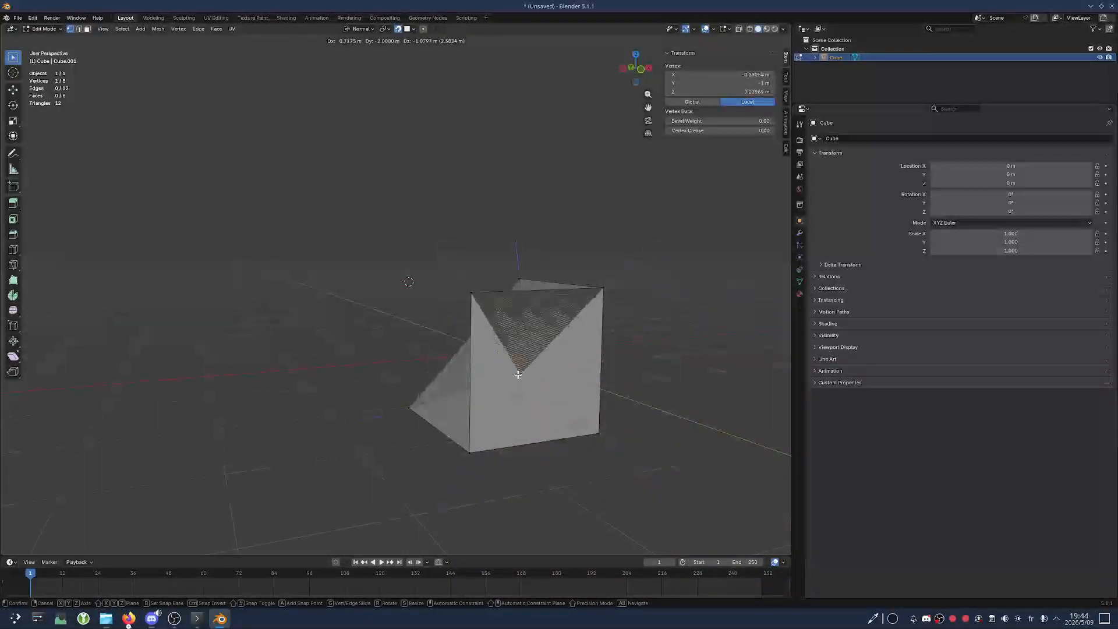
pyautogui.click(537, 366)
pyautogui.hotkey('ctrl', 'z')
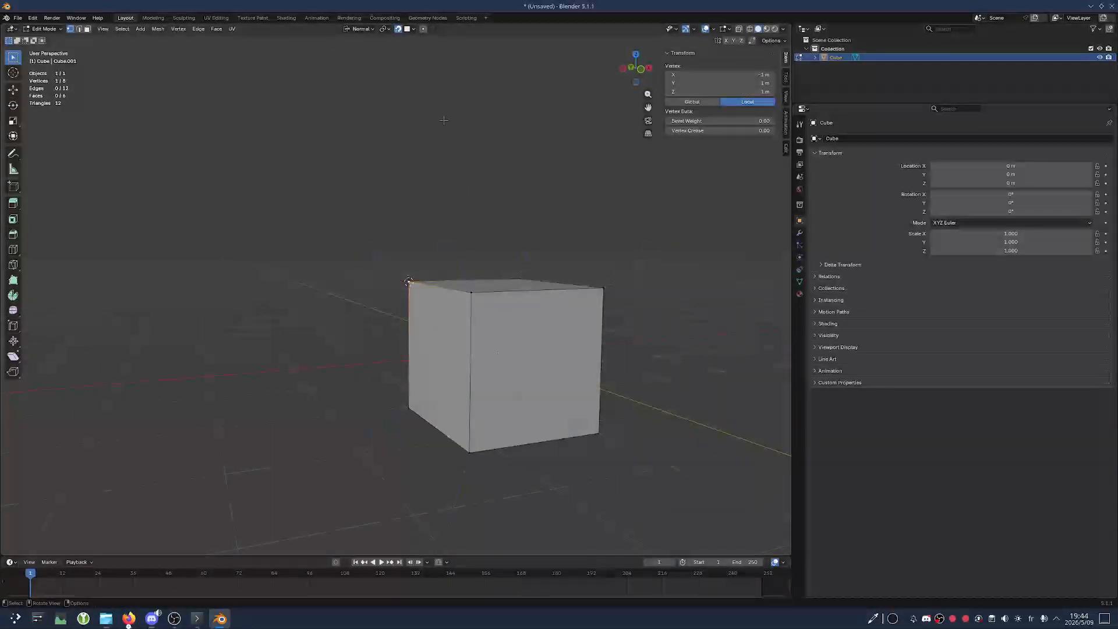
# Set the snap target to Increment and turn snapping off
pyautogui.click(411, 30)
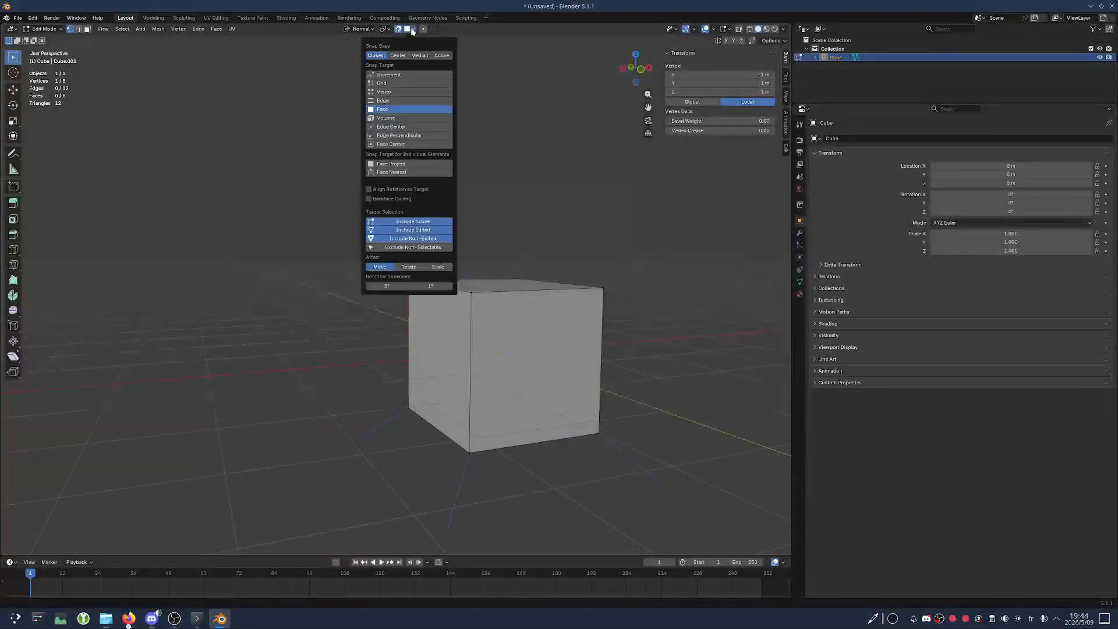
pyautogui.click(399, 75)
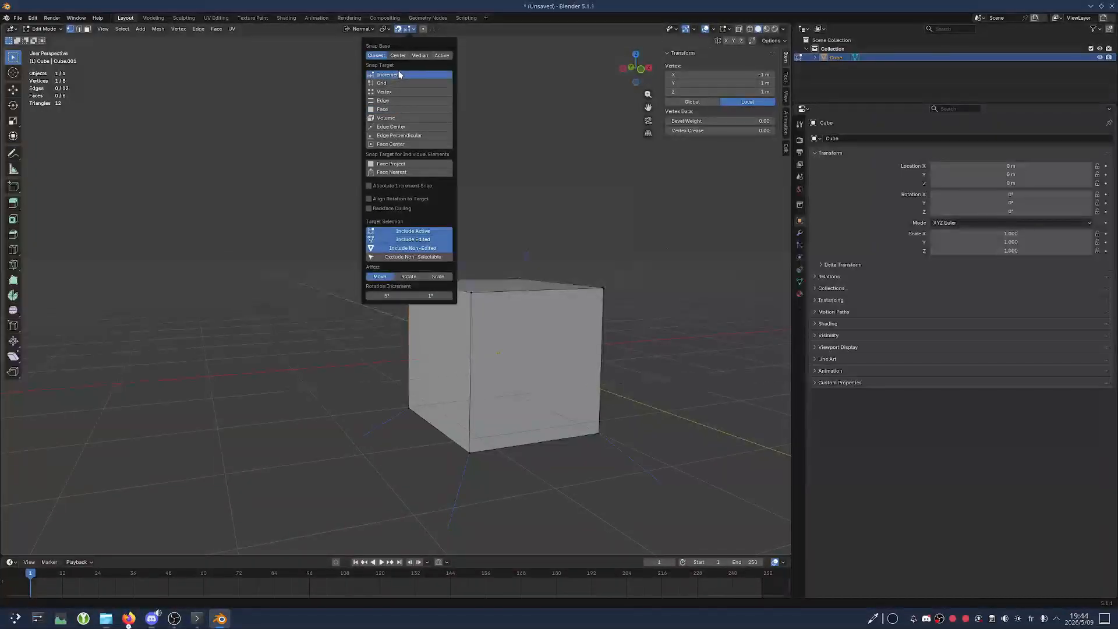
pyautogui.click(399, 30)
pyautogui.moveTo(317, 167); pyautogui.dragTo(444, 187, button='middle')
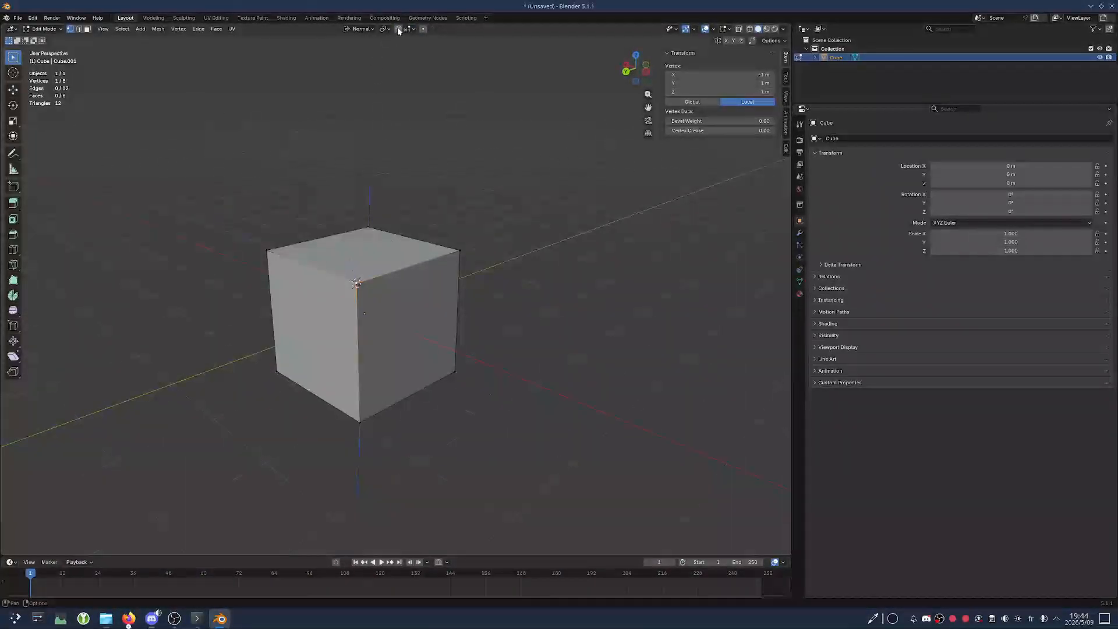
pyautogui.scroll(1, 309, 160)
pyautogui.moveTo(324, 178); pyautogui.dragTo(310, 166, button='middle')
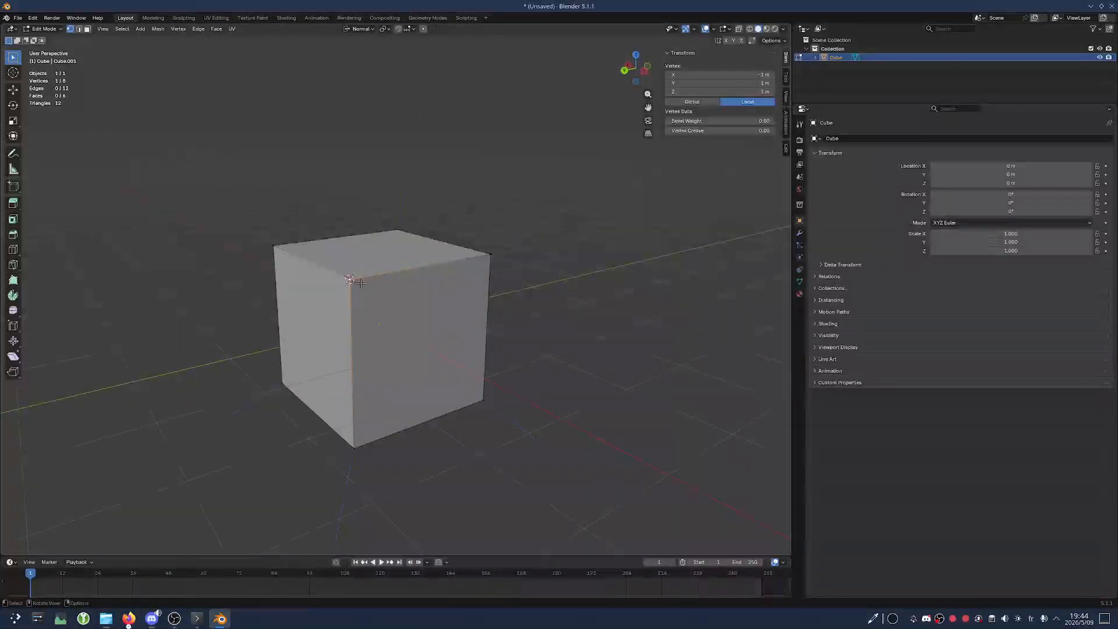
pyautogui.moveTo(386, 301)
pyautogui.mouseDown(button='middle')
pyautogui.moveTo(332, 305)
pyautogui.moveTo(373, 286)
pyautogui.mouseUp(button='middle')
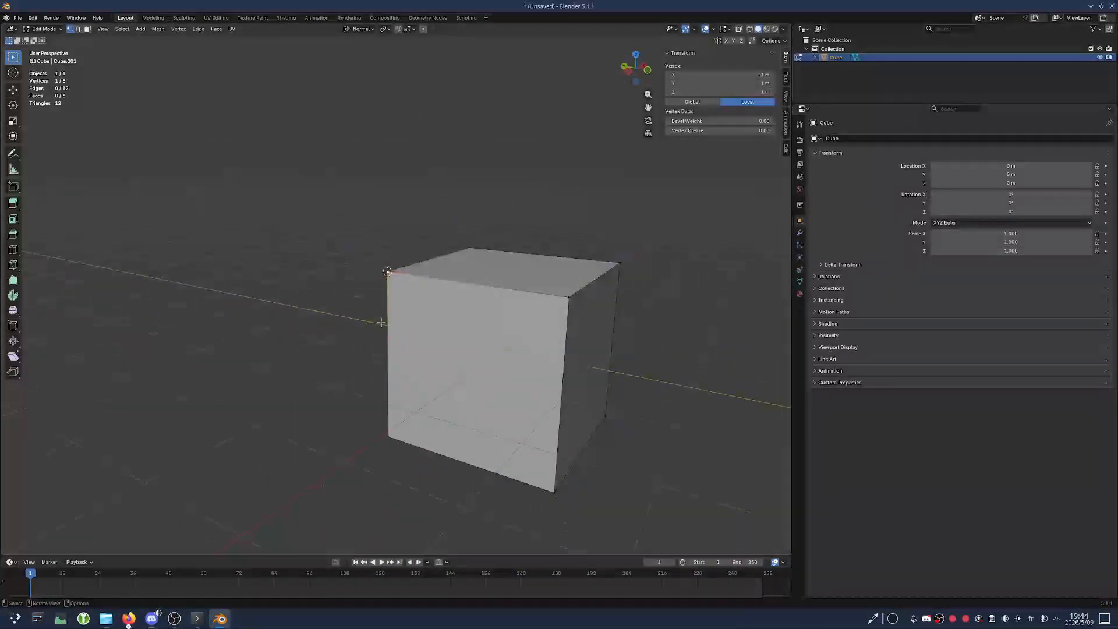
# Try moving the selected vertex freely and with temporary increment snapping, and undo the move
pyautogui.press('g')
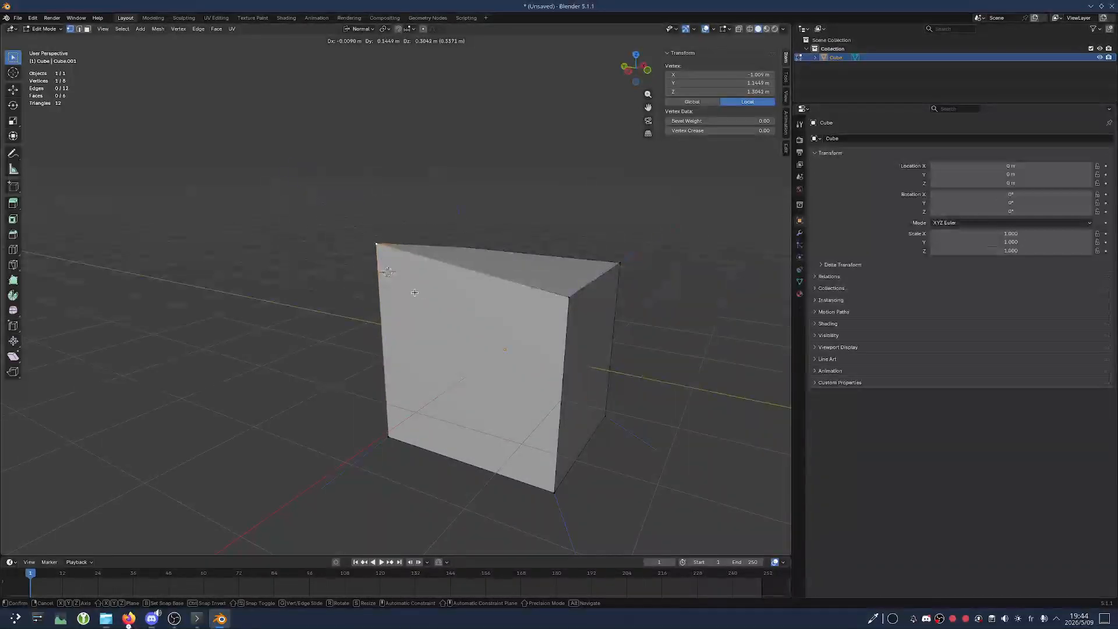
pyautogui.press('ctrl')
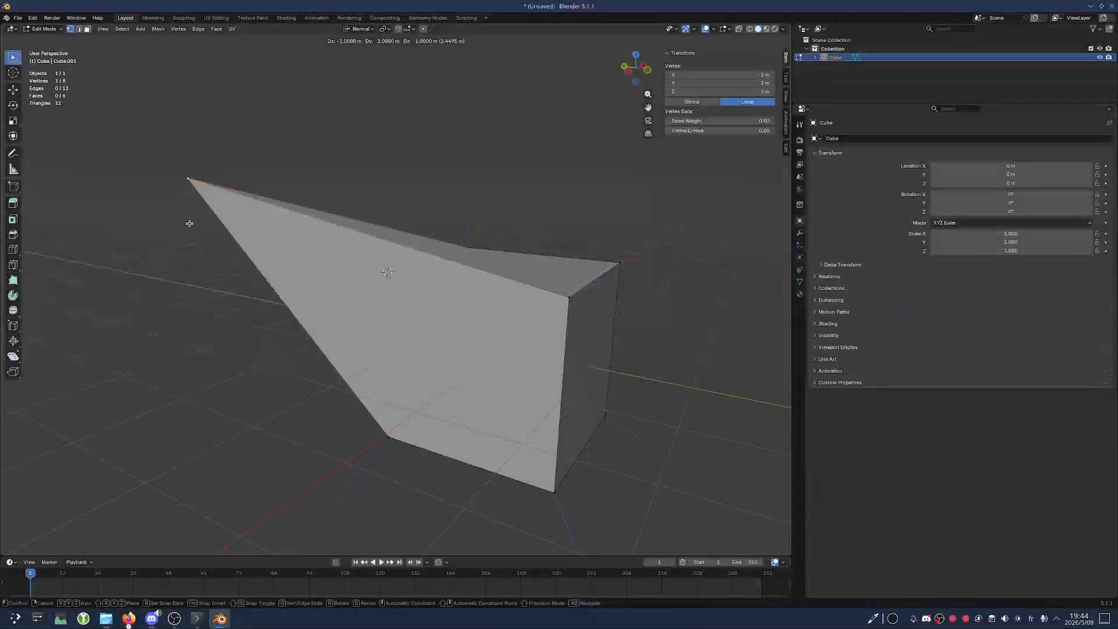
pyautogui.click(308, 160)
pyautogui.hotkey('ctrl', 'z')
# With the snap target set to Vertex, try moving the vertex onto another corner with temporary snapping, cancel, and restore the Increment target
pyautogui.click(407, 30)
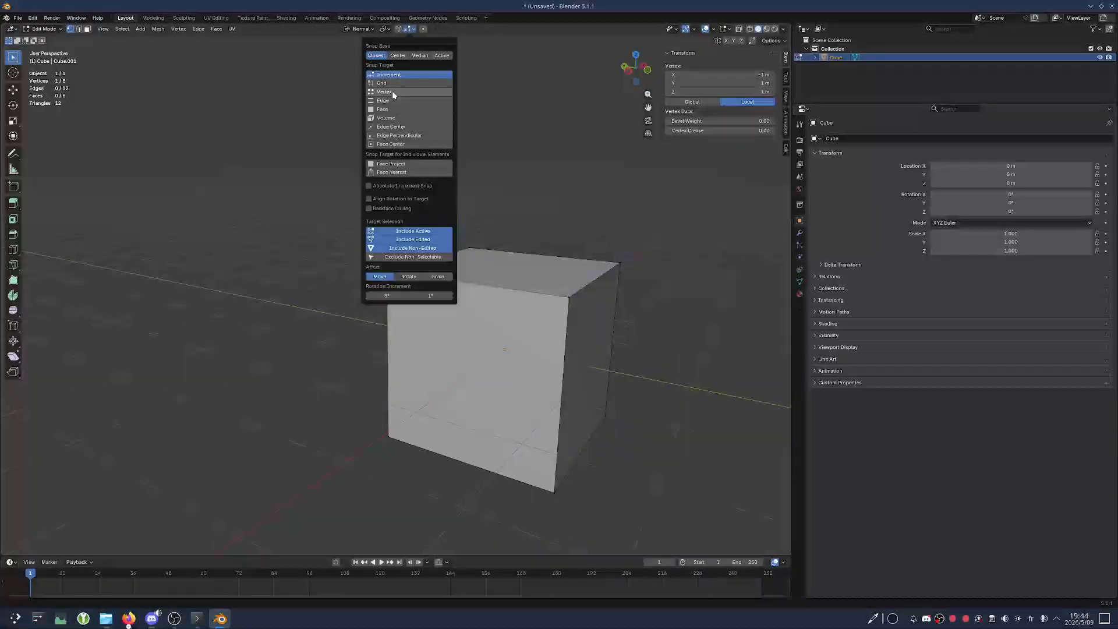
pyautogui.click(387, 92)
pyautogui.moveTo(356, 157); pyautogui.dragTo(436, 150, button='middle')
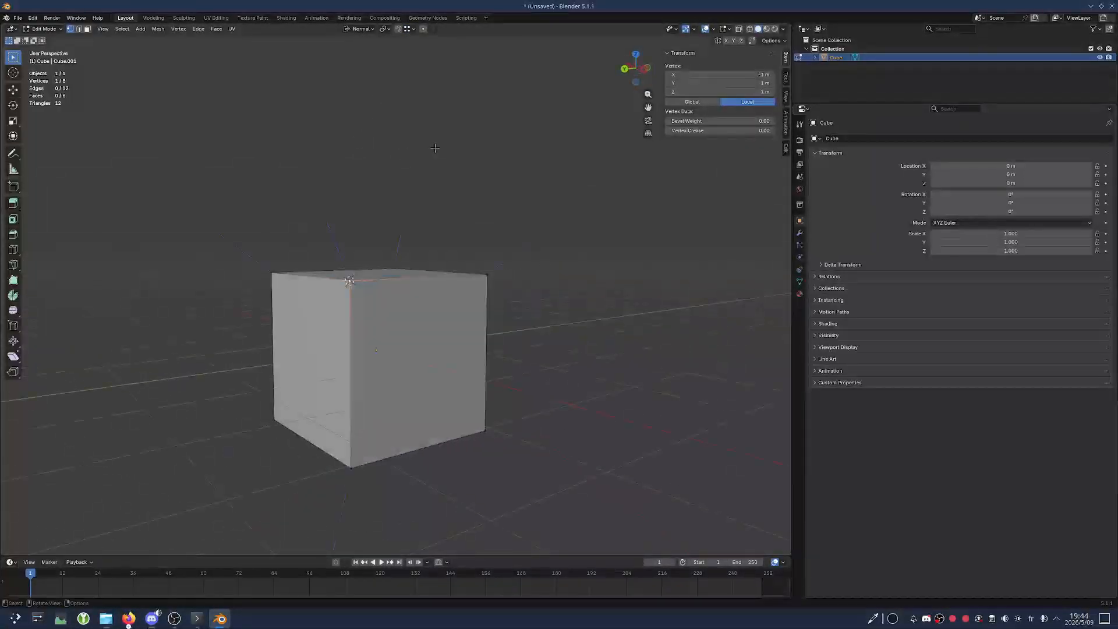
pyautogui.moveTo(345, 294); pyautogui.dragTo(372, 314, button='middle')
pyautogui.press('g')
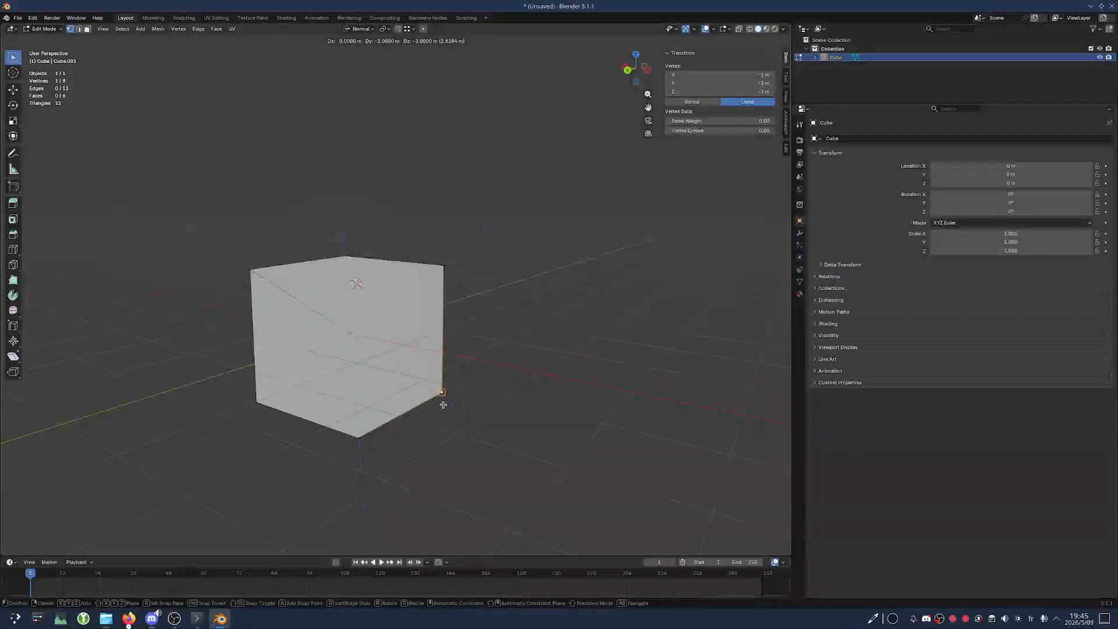
pyautogui.press('Escape')
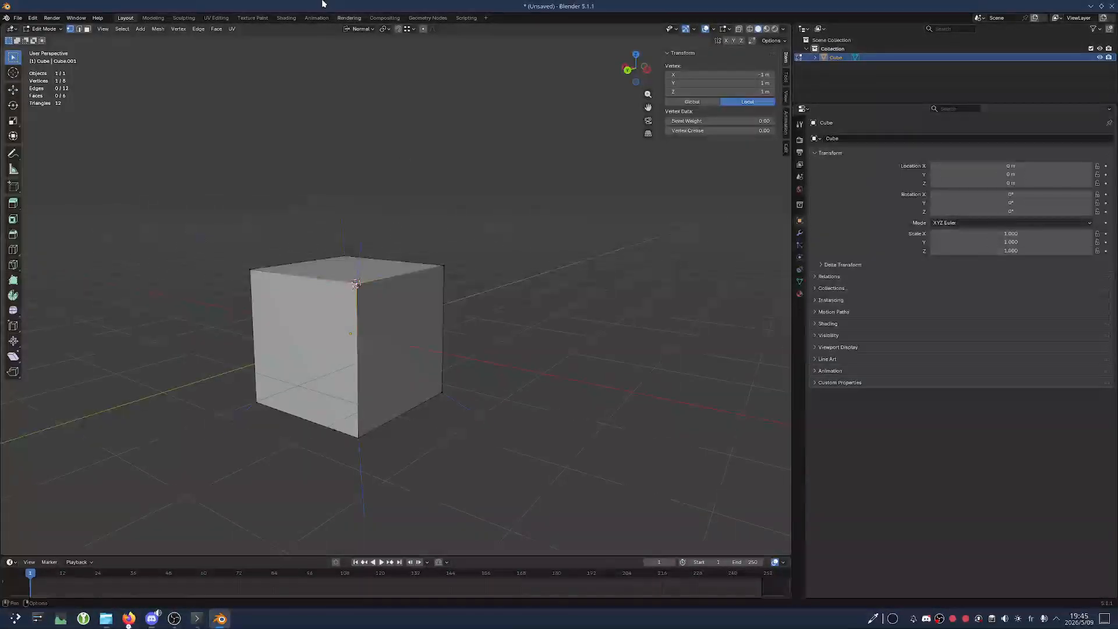
pyautogui.scroll(1, 382, 205)
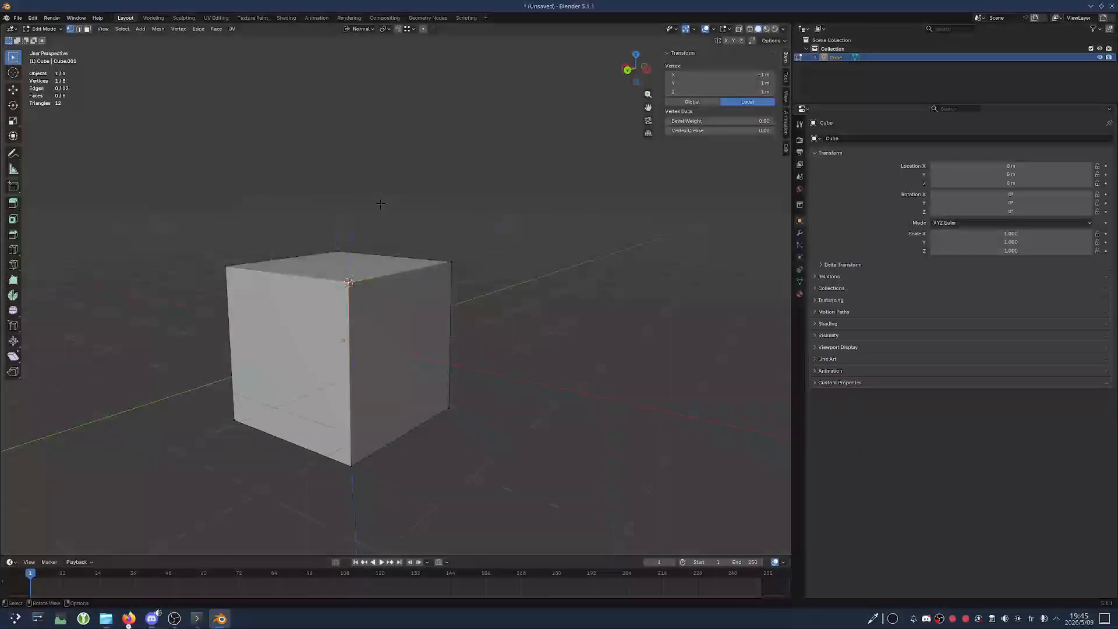
pyautogui.click(410, 28)
pyautogui.click(412, 75)
# Enable proportional editing with Smooth falloff and set its proportional size to 0.5 m
pyautogui.click(436, 29)
pyautogui.click(434, 29)
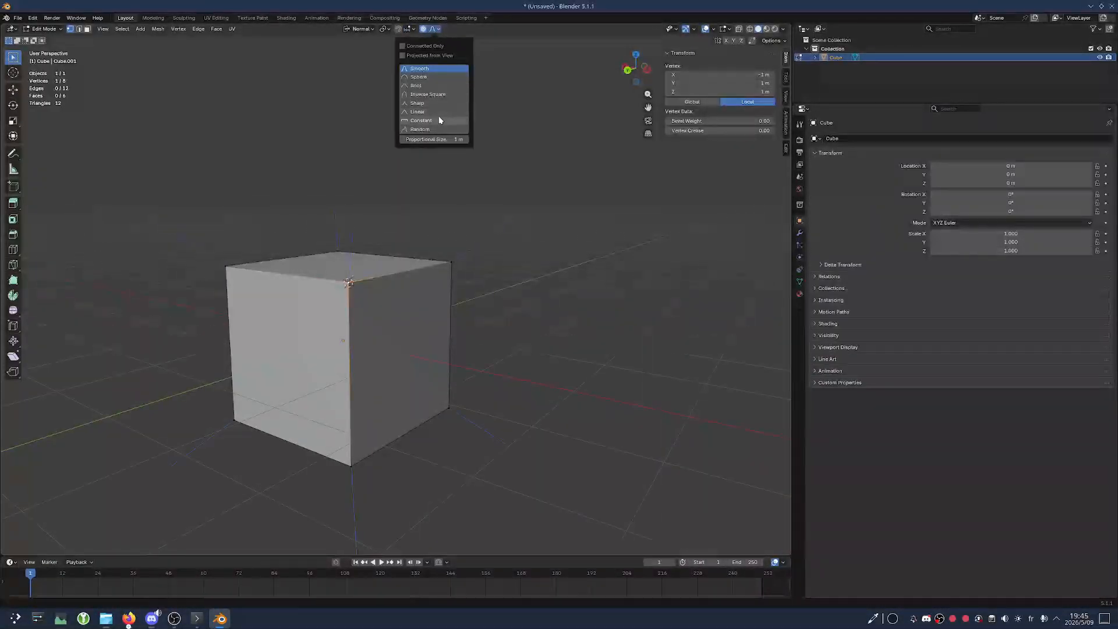
pyautogui.click(431, 139)
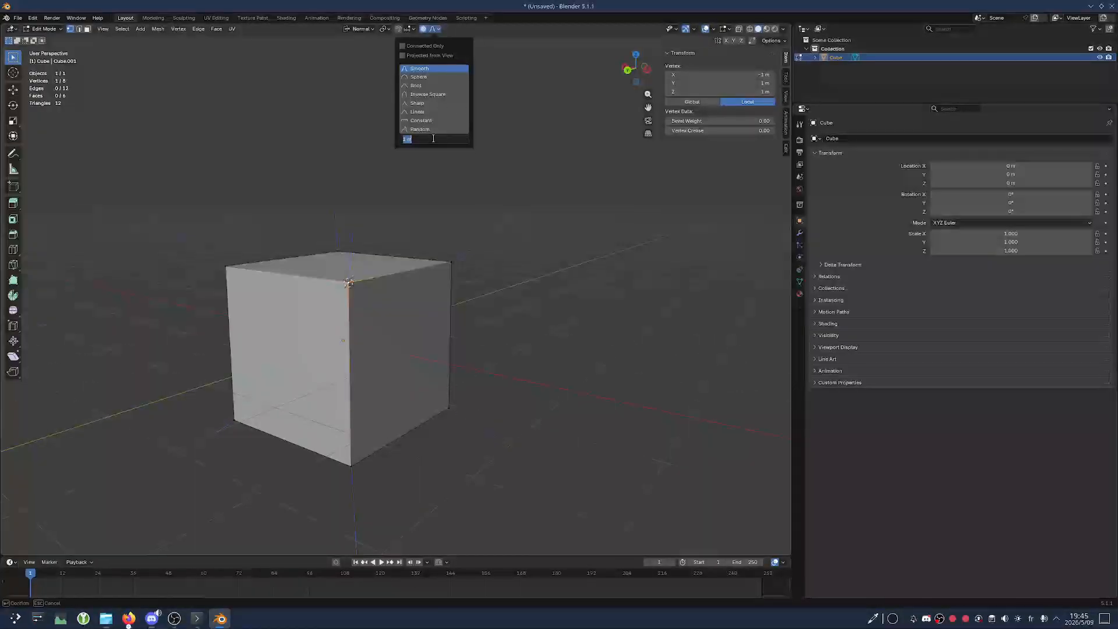
pyautogui.write('0.5')
pyautogui.press('Return')
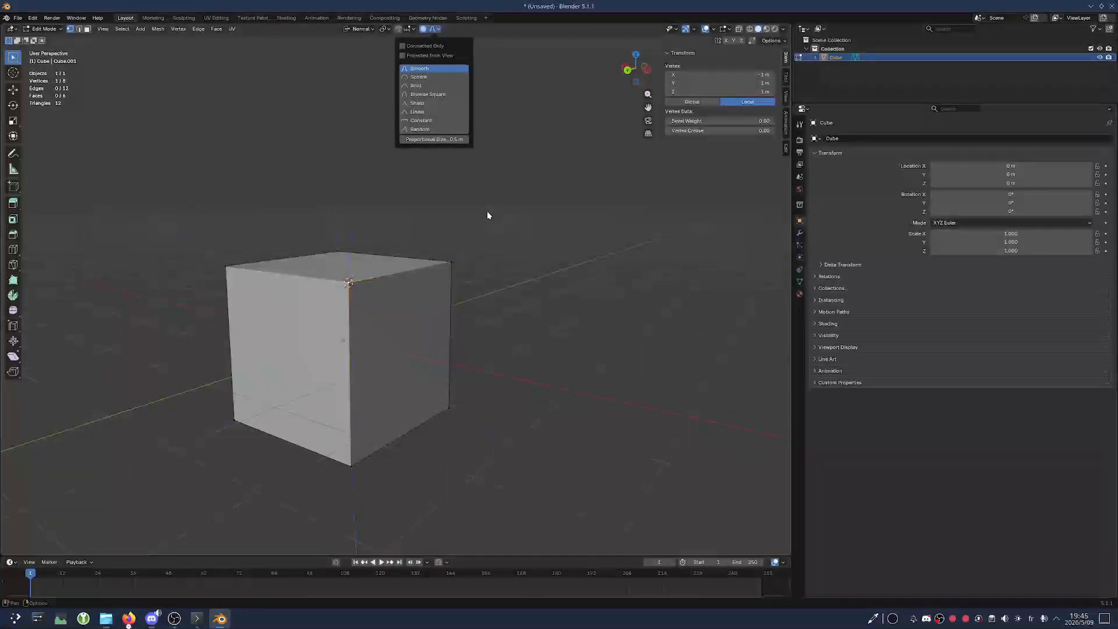
# Select the adjacent upper corner vertex, try moving it twice with proportional editing, and undo both moves
pyautogui.click(452, 262)
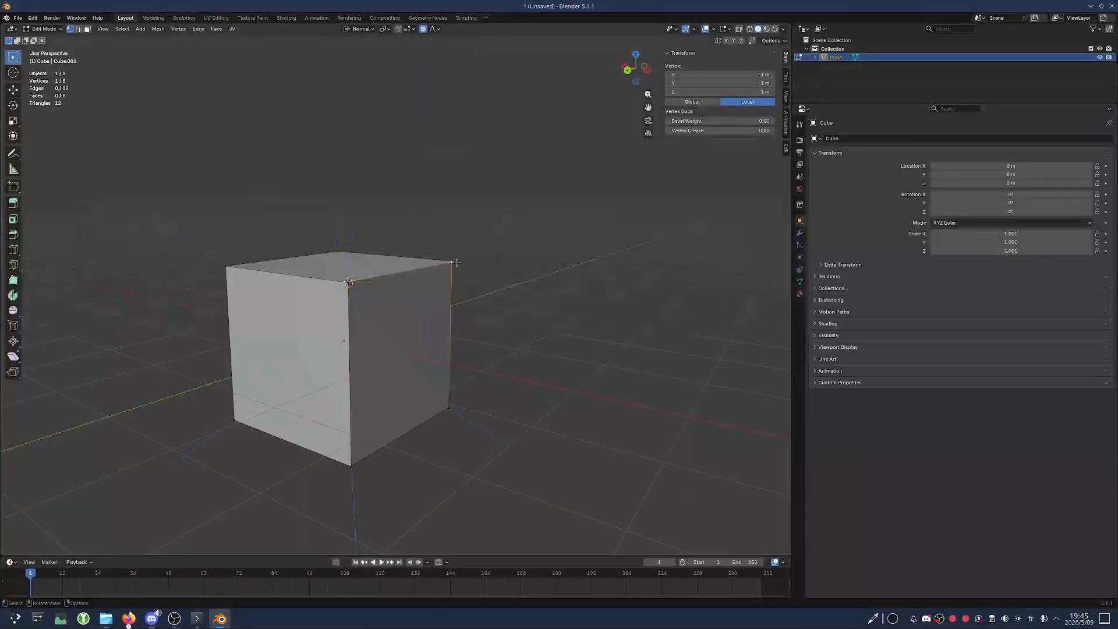
pyautogui.moveTo(453, 262)
pyautogui.mouseDown(button='middle')
pyautogui.moveTo(474, 269)
pyautogui.moveTo(408, 270)
pyautogui.moveTo(472, 274)
pyautogui.moveTo(453, 278)
pyautogui.mouseUp(button='middle')
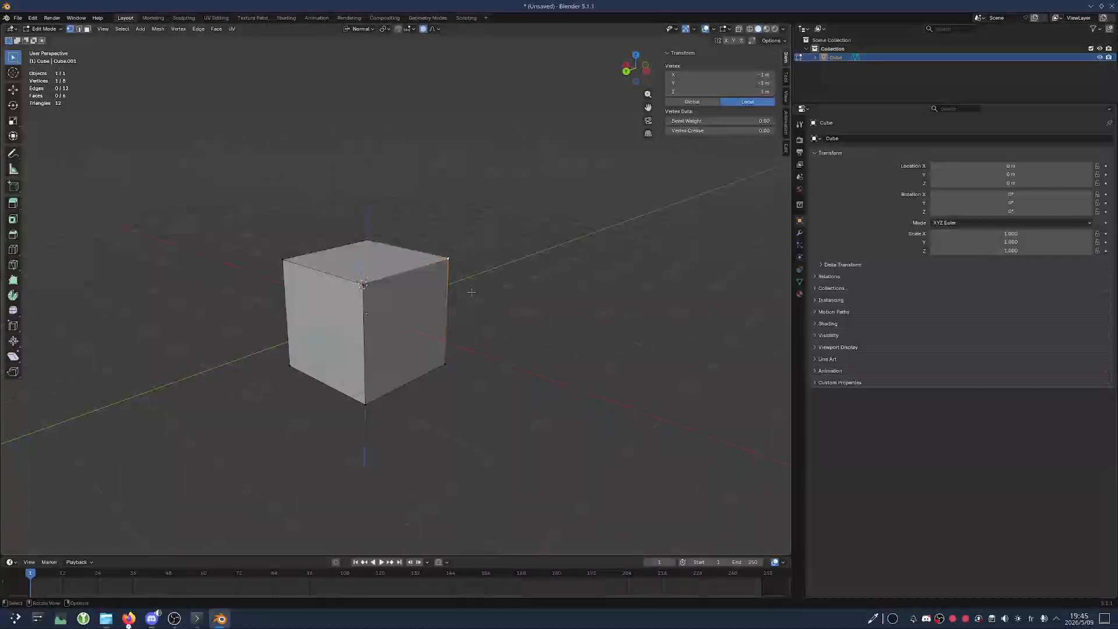
pyautogui.press('g')
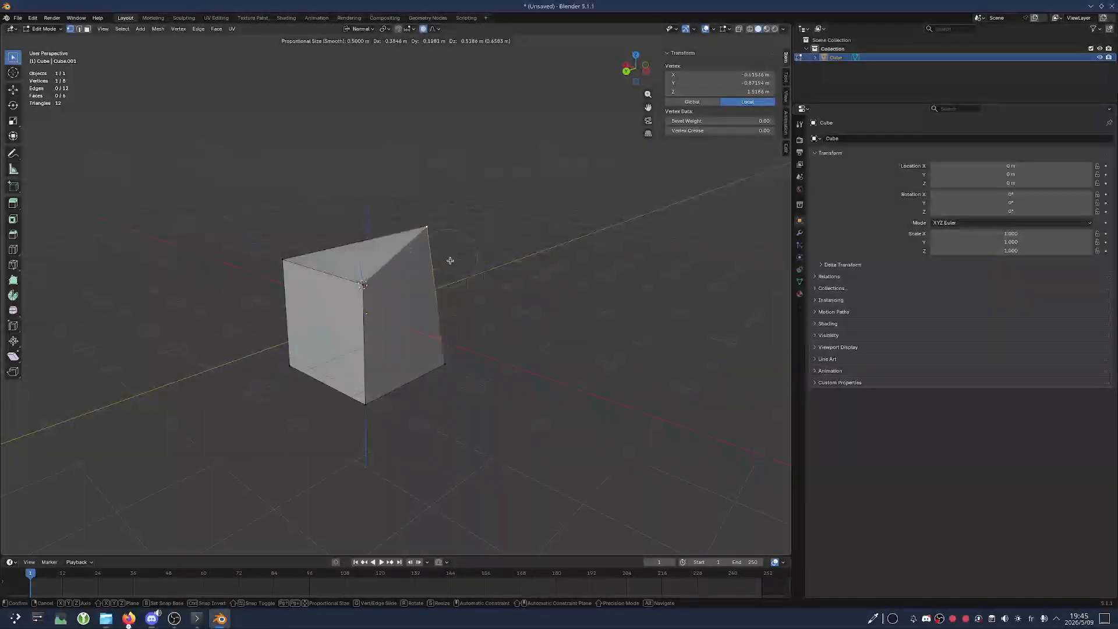
pyautogui.click(500, 251)
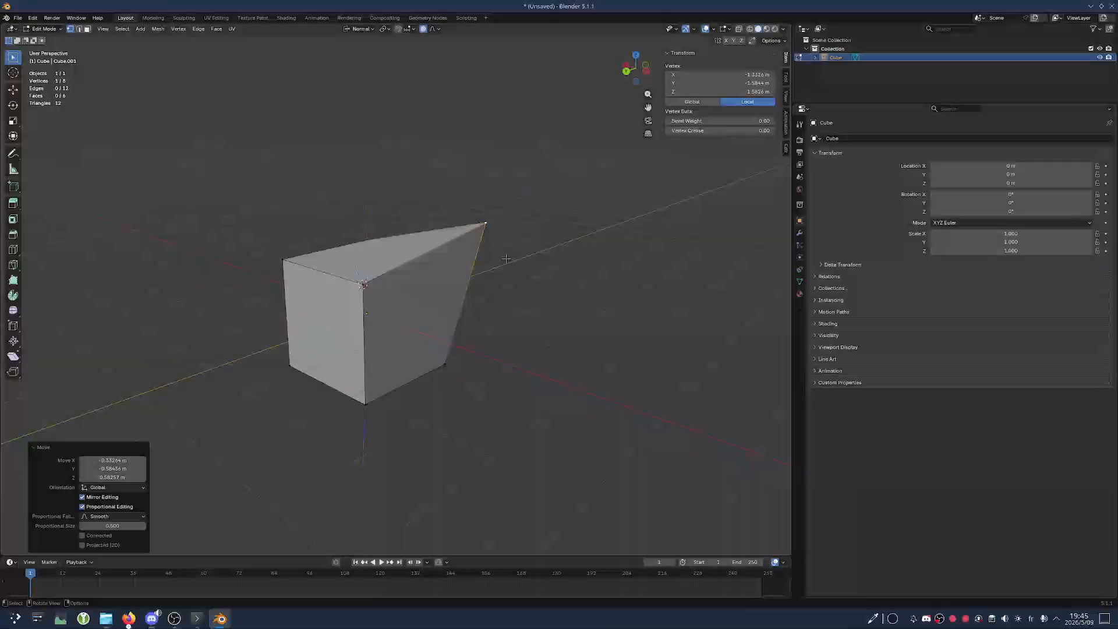
pyautogui.hotkey('ctrl', 'z')
pyautogui.press('g')
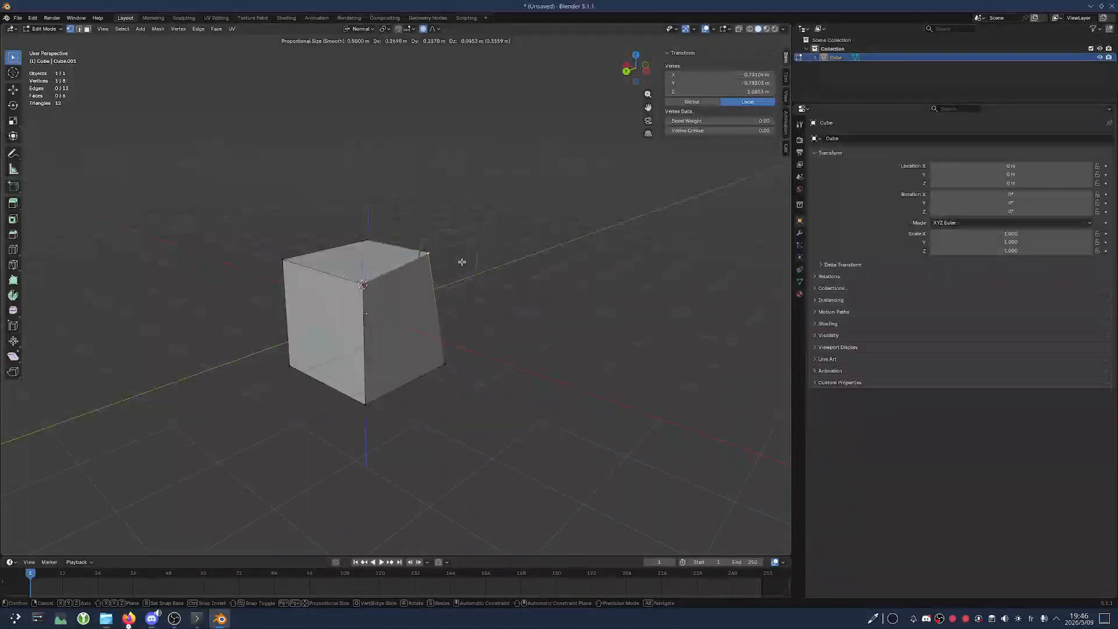
pyautogui.click(469, 245)
pyautogui.hotkey('ctrl', 'z')
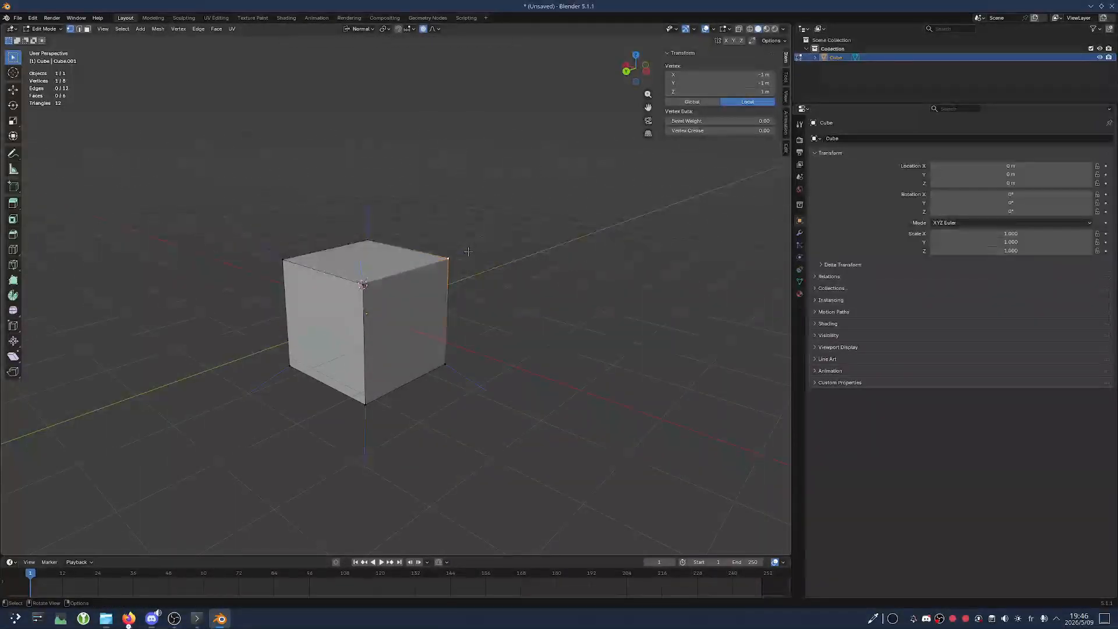
# Try moving the vertex with the proportional size enlarged to about 1.9 m and about 4.9 m, undoing both moves
pyautogui.press('g')
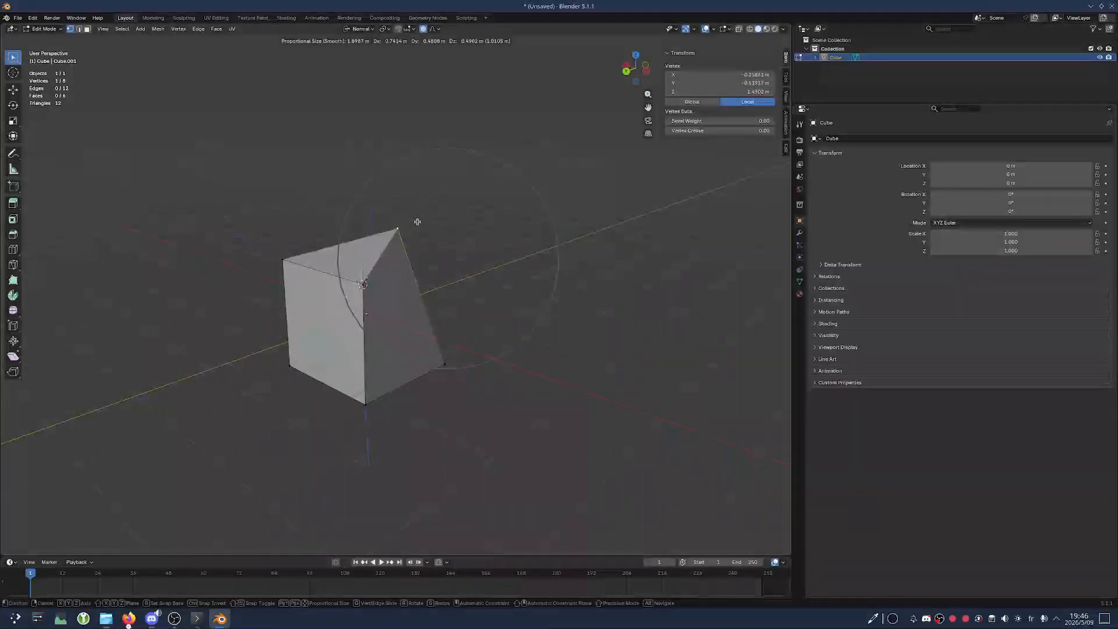
pyautogui.click(390, 326)
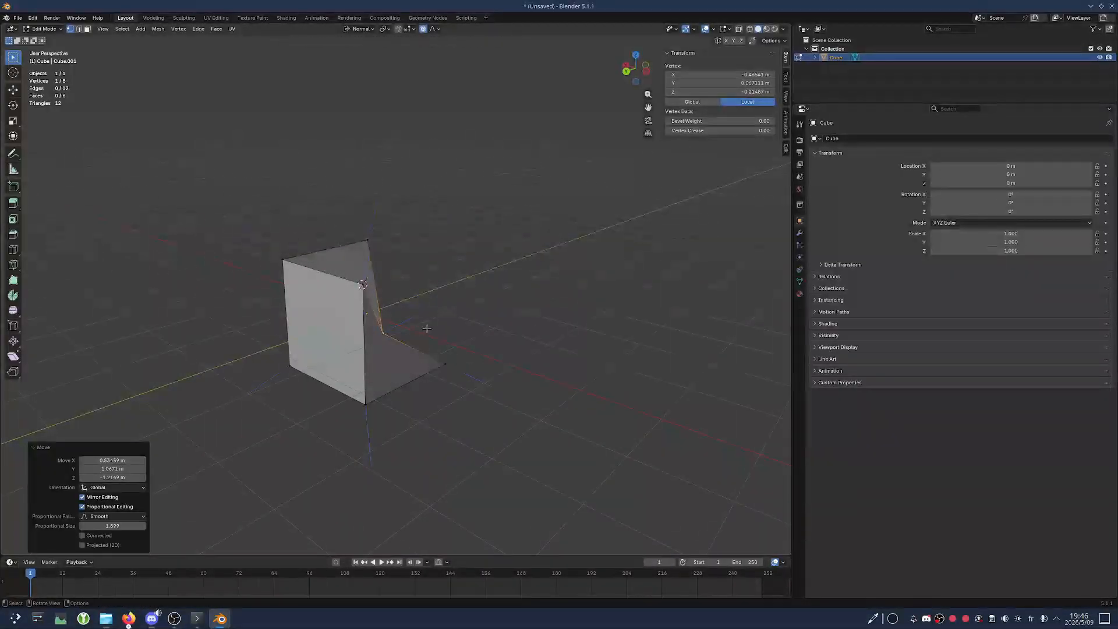
pyautogui.moveTo(427, 328); pyautogui.dragTo(381, 330, button='middle')
pyautogui.hotkey('ctrl', 'z')
pyautogui.press('g')
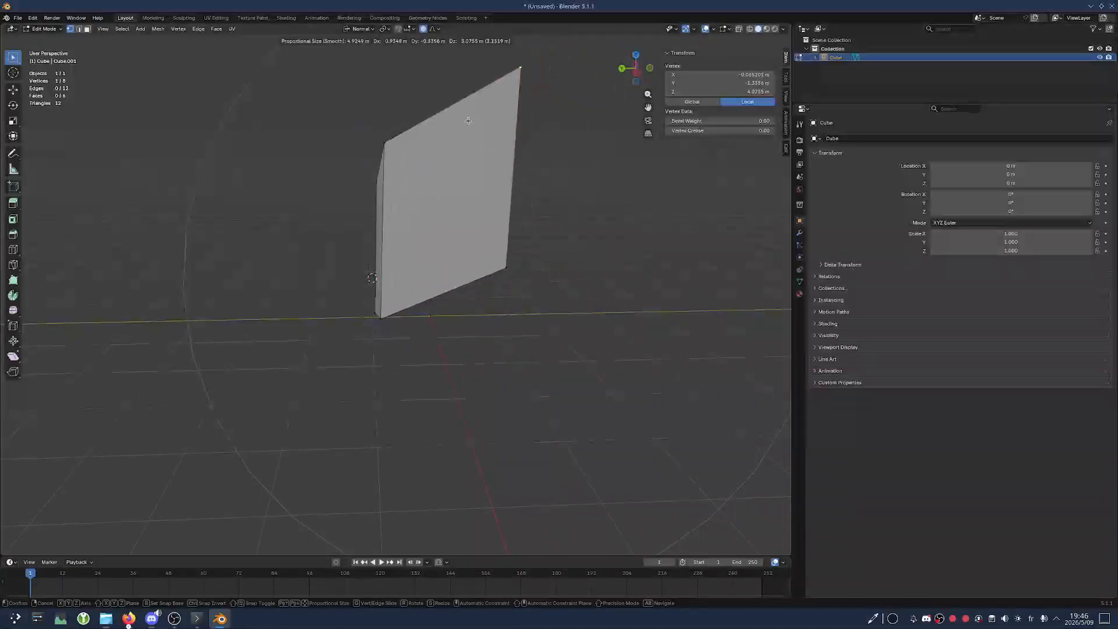
pyautogui.click(428, 218)
pyautogui.scroll(-3, 431, 224)
pyautogui.hotkey('ctrl', 'z')
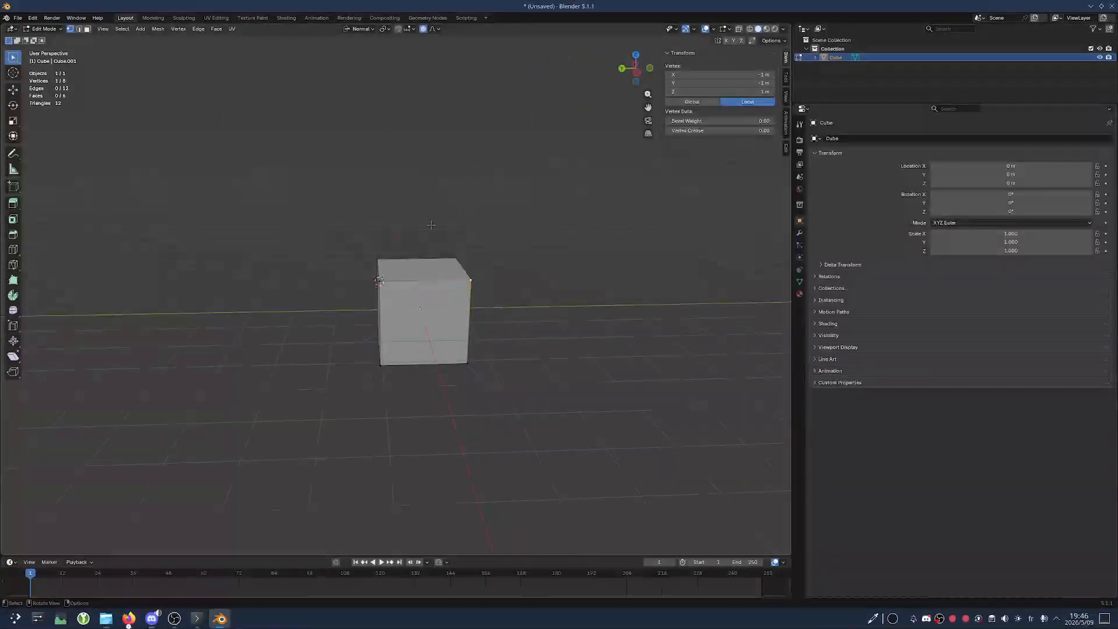
# Examine the cube from several angles and check the proportional editing falloff options
pyautogui.moveTo(423, 257); pyautogui.dragTo(533, 270, button='middle')
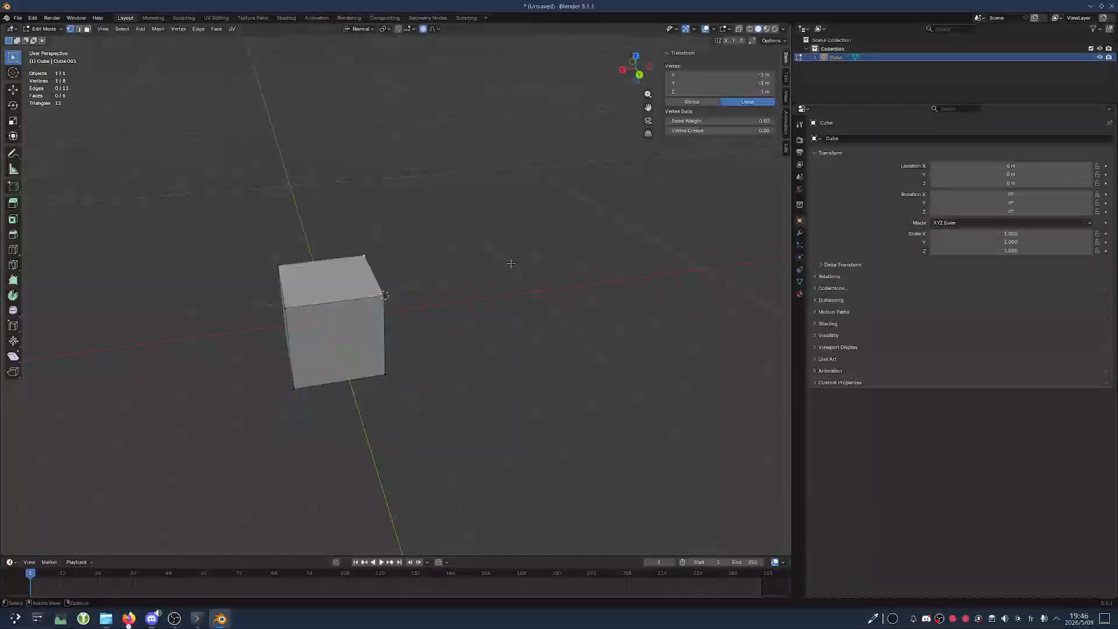
pyautogui.moveTo(336, 268); pyautogui.dragTo(270, 302, button='middle')
pyautogui.moveTo(426, 234); pyautogui.dragTo(392, 189, button='middle')
pyautogui.click(433, 29)
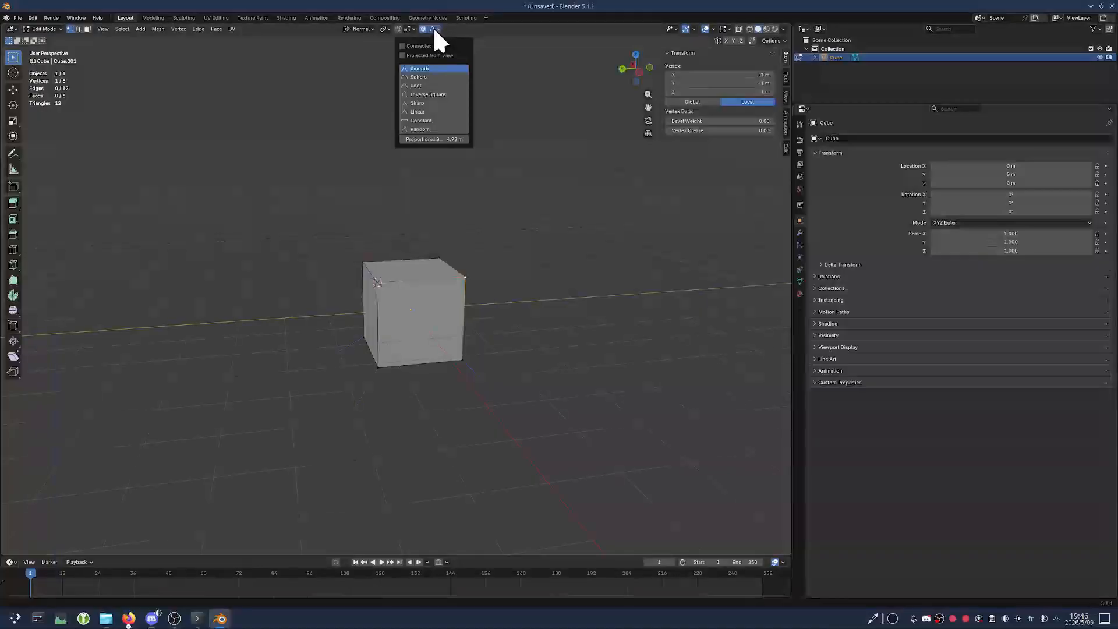
# Switch to Object Mode and replace the cube with a Monkey mesh
pyautogui.click(48, 29)
pyautogui.click(50, 39)
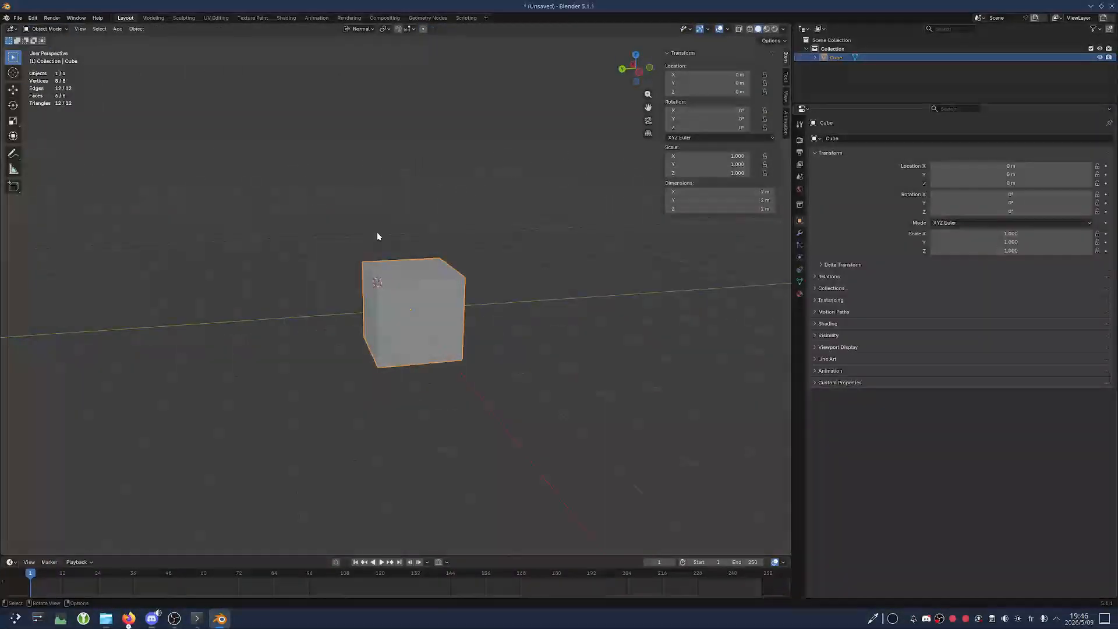
pyautogui.press('Delete')
pyautogui.hotkey('shift', 'a')
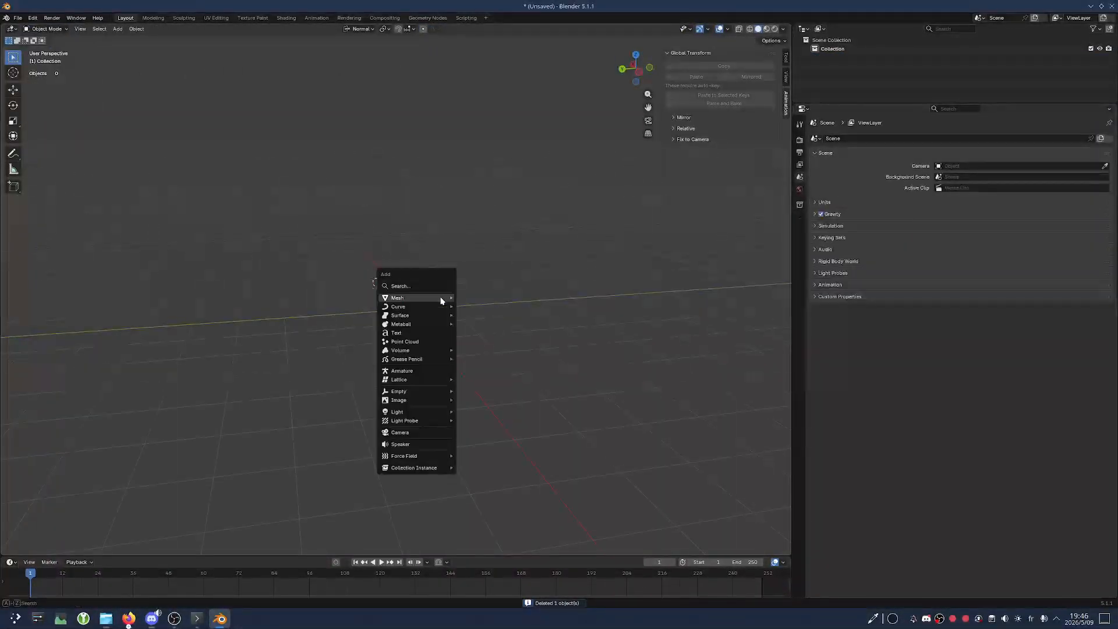
pyautogui.moveTo(443, 299)
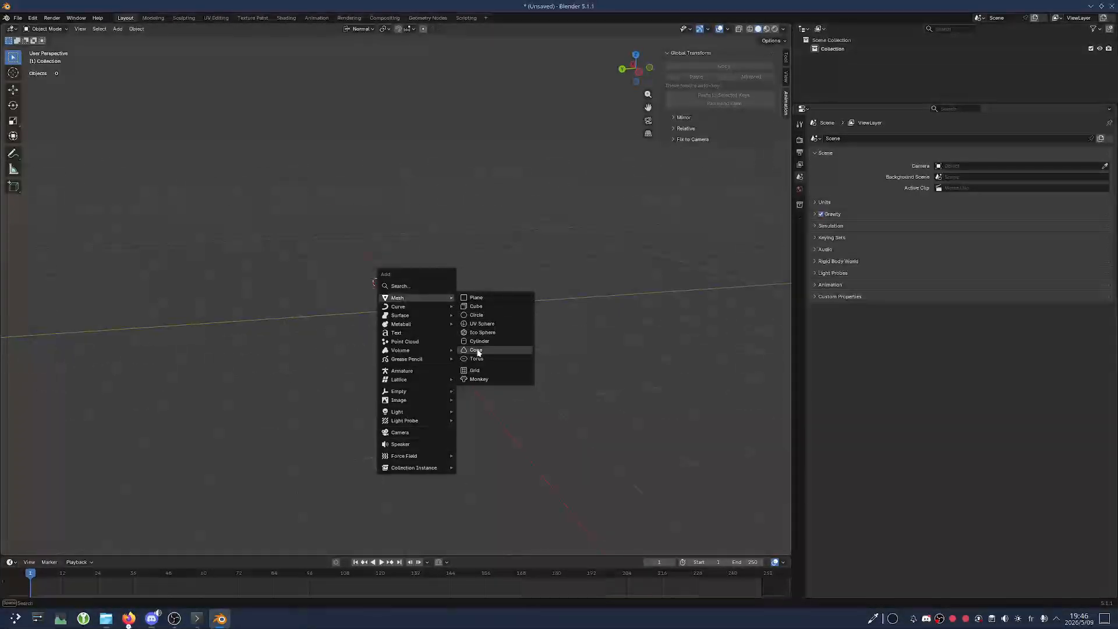
pyautogui.click(478, 379)
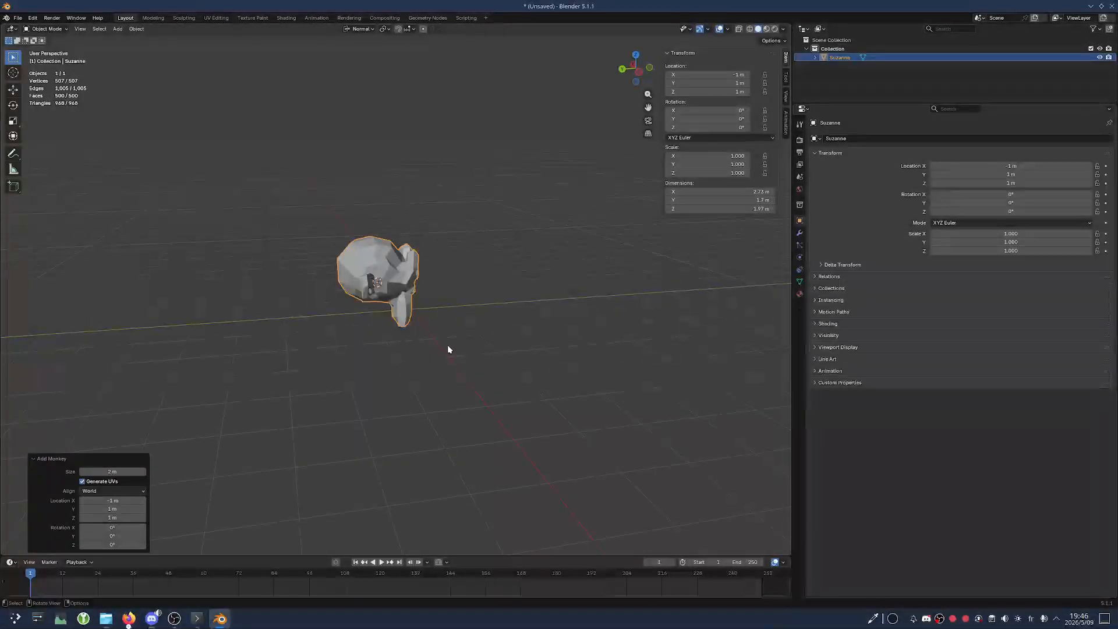
# Frame the monkey in front view and shade it smooth
pyautogui.press('KP_Decimal')
pyautogui.press('KP_1')
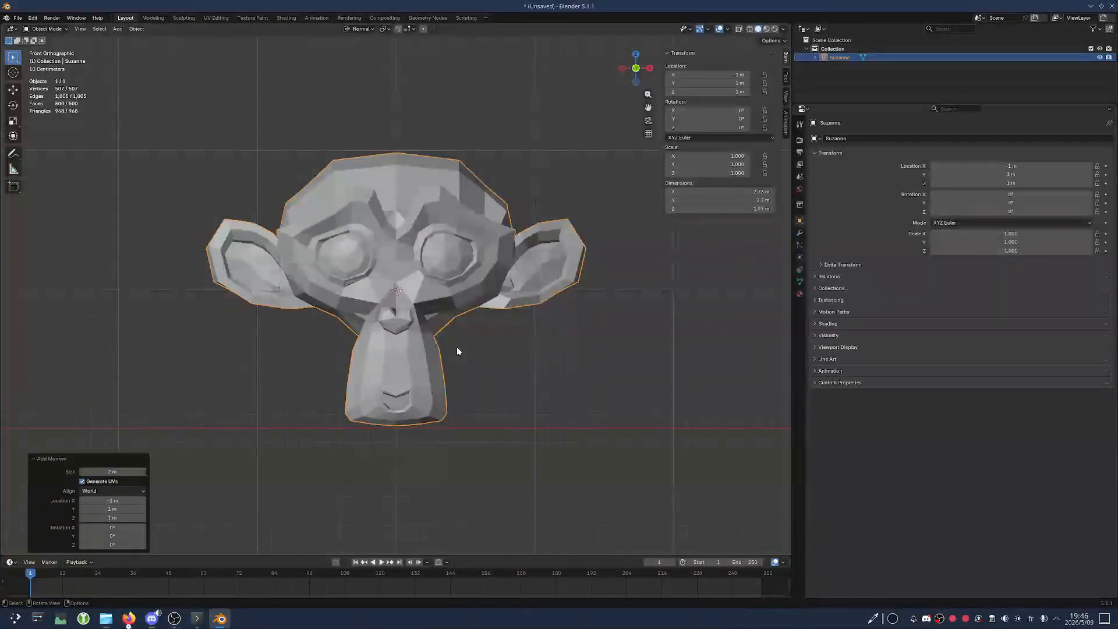
pyautogui.scroll(-2, 444, 359)
pyautogui.rightClick(432, 278)
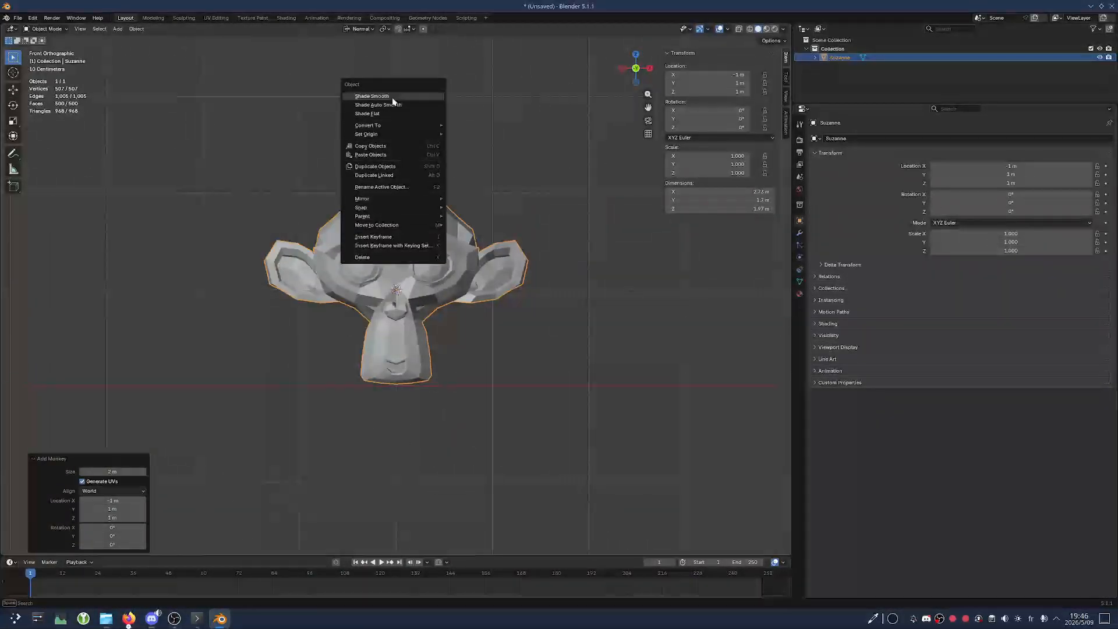
pyautogui.click(377, 96)
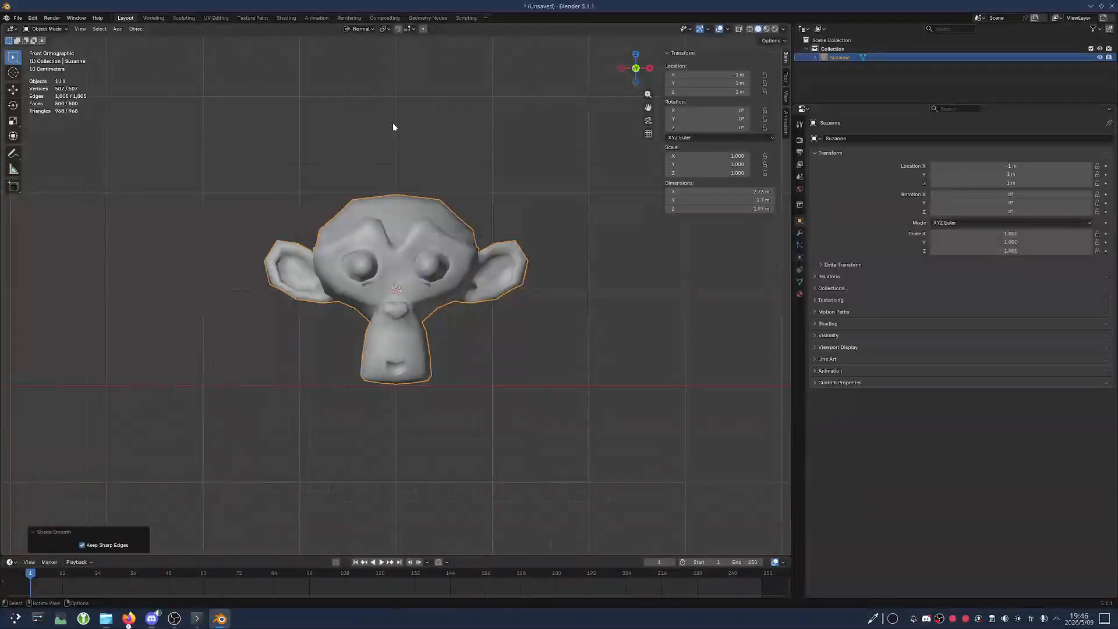
pyautogui.click(392, 122)
pyautogui.scroll(2, 458, 307)
# Switch the monkey to Edit Mode and hide the vertex normals overlay
pyautogui.press('a')
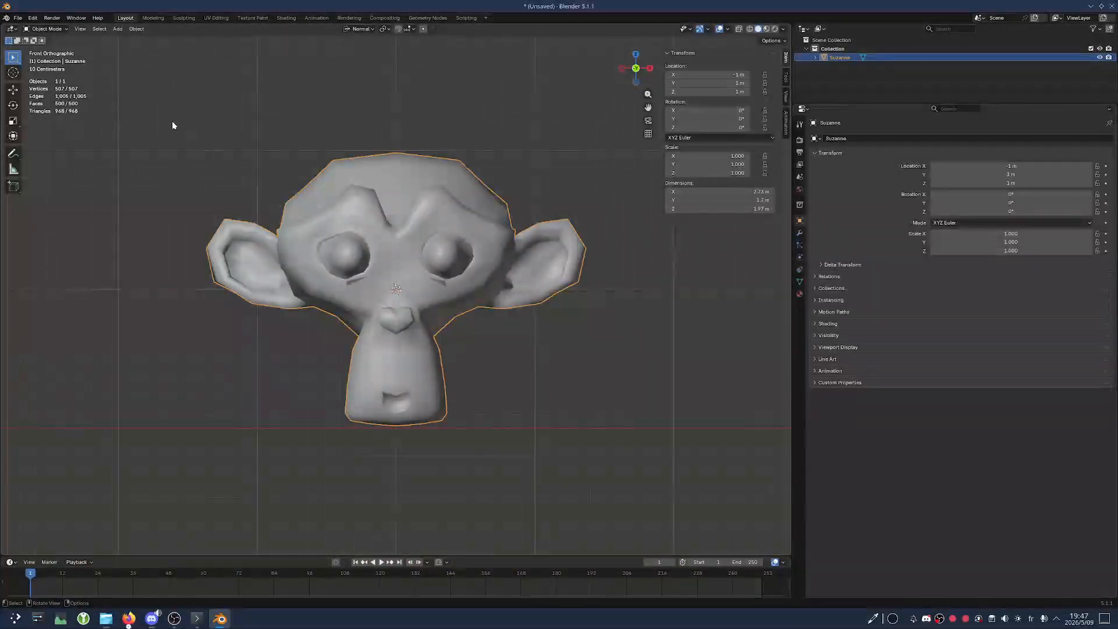
pyautogui.click(40, 29)
pyautogui.click(46, 52)
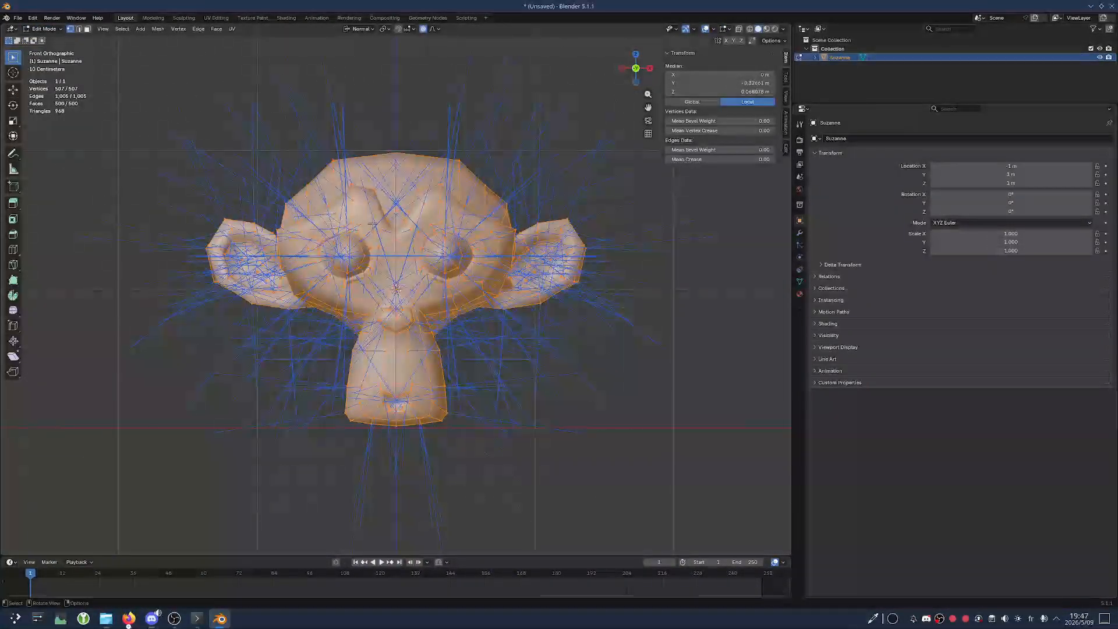
pyautogui.click(729, 29)
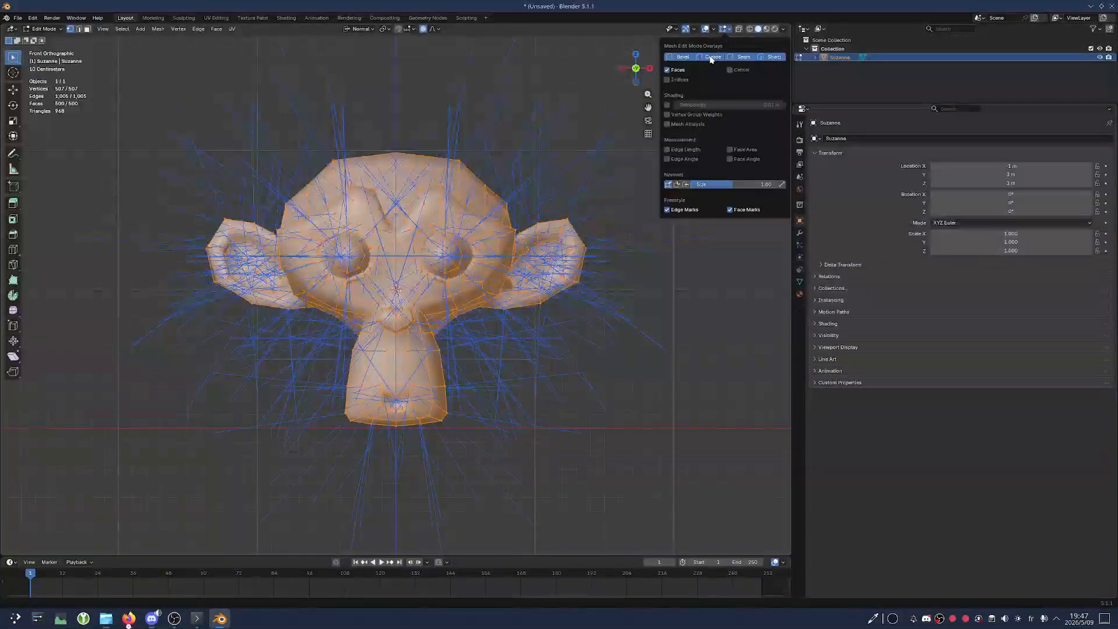
pyautogui.click(669, 184)
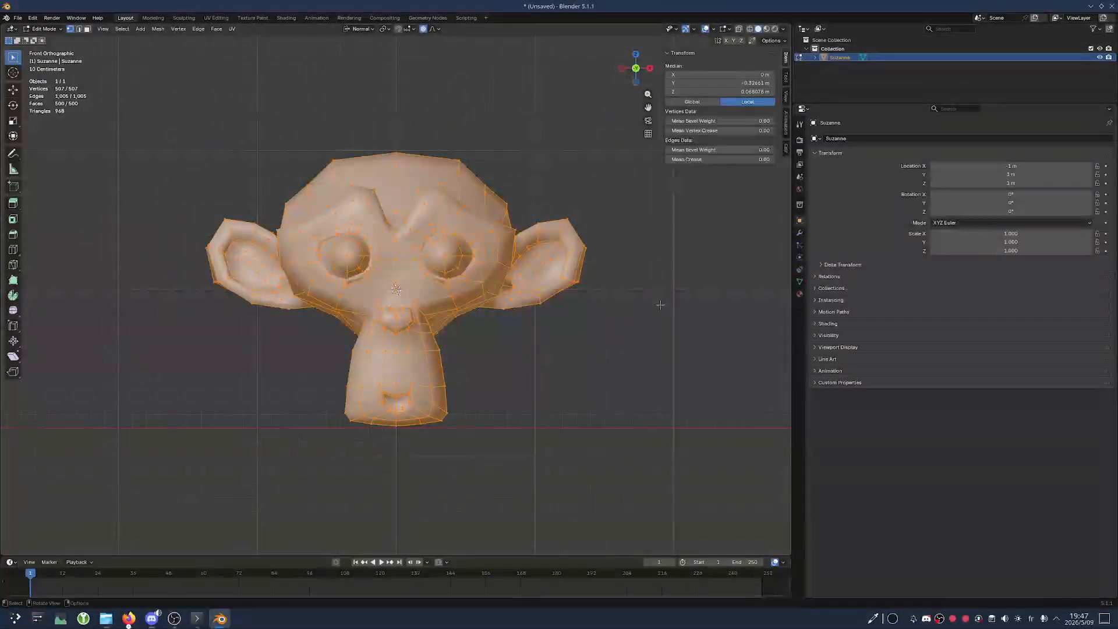
# Pick a vertex at the monkey's left ear tip, then switch to face selection and select the outer face at that tip
pyautogui.click(584, 227)
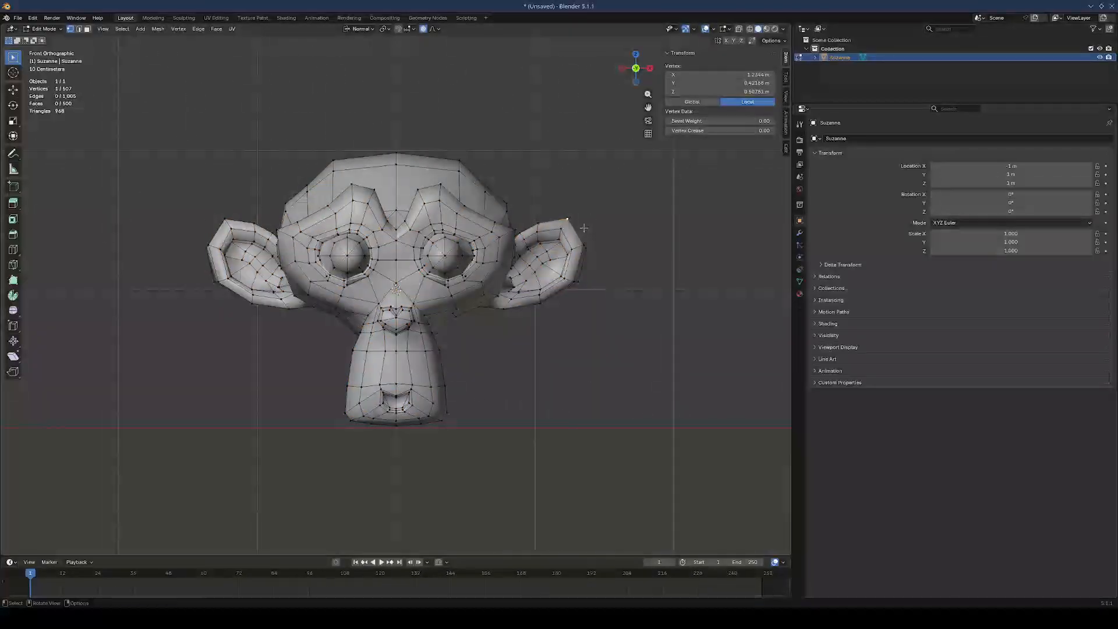
pyautogui.moveTo(583, 227); pyautogui.dragTo(548, 242, button='middle')
pyautogui.press('KP_1')
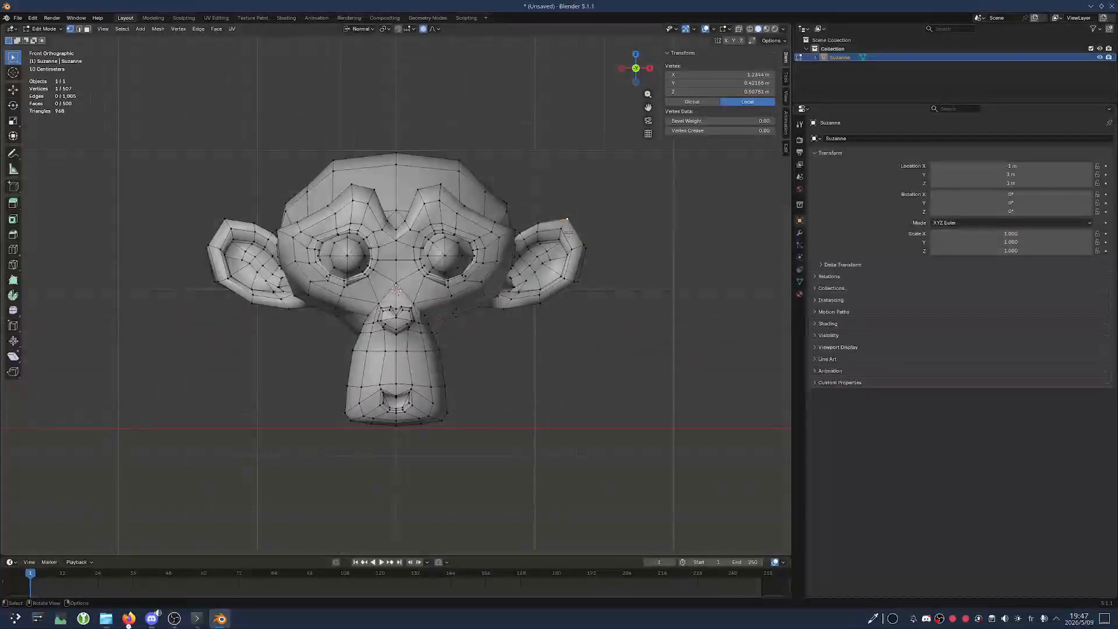
pyautogui.moveTo(619, 224); pyautogui.dragTo(498, 237, button='middle')
pyautogui.keyDown('ctrl'); pyautogui.click(588, 201); pyautogui.keyUp('ctrl')
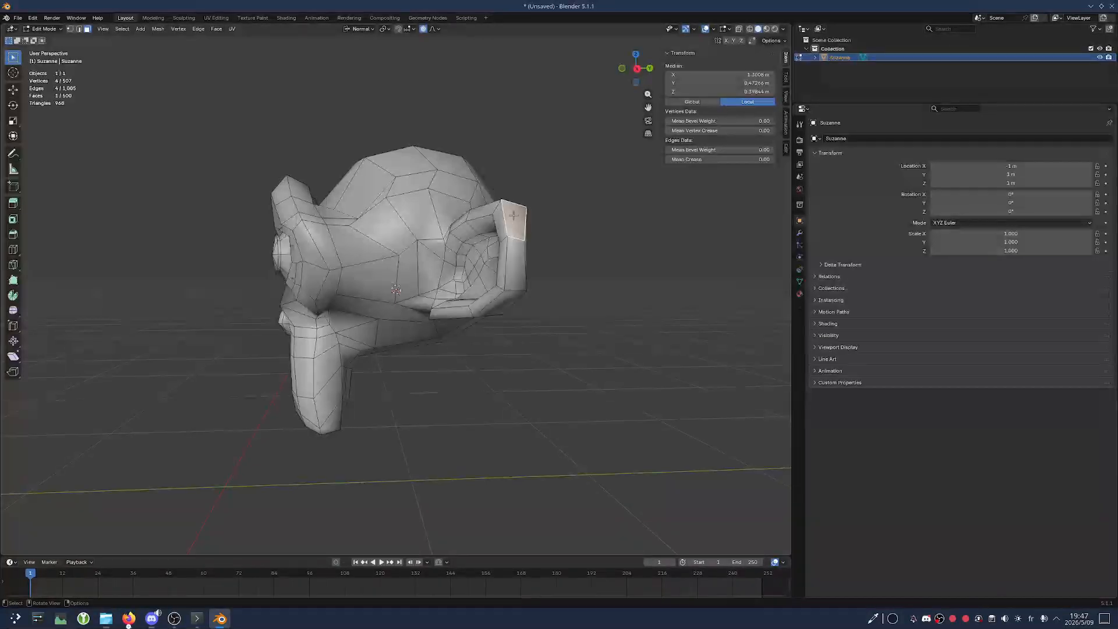
pyautogui.press('KP_1')
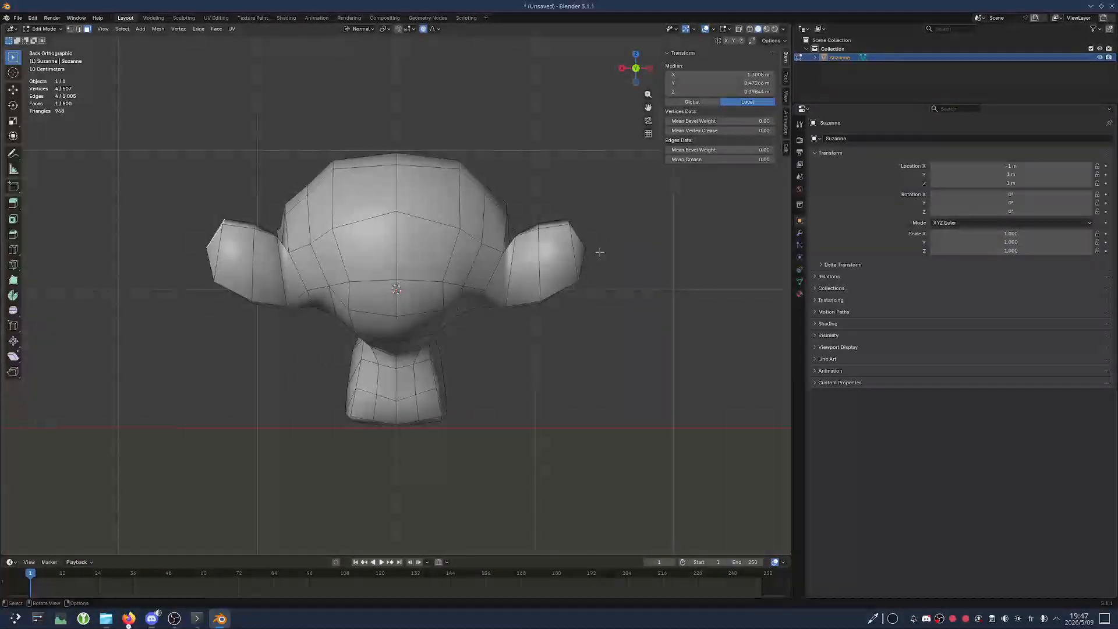
# Try scaling the ear-tip face with Smooth proportional editing at a size of about 4.9 m, and undo it
pyautogui.click(432, 29)
pyautogui.click(434, 55)
pyautogui.press('s')
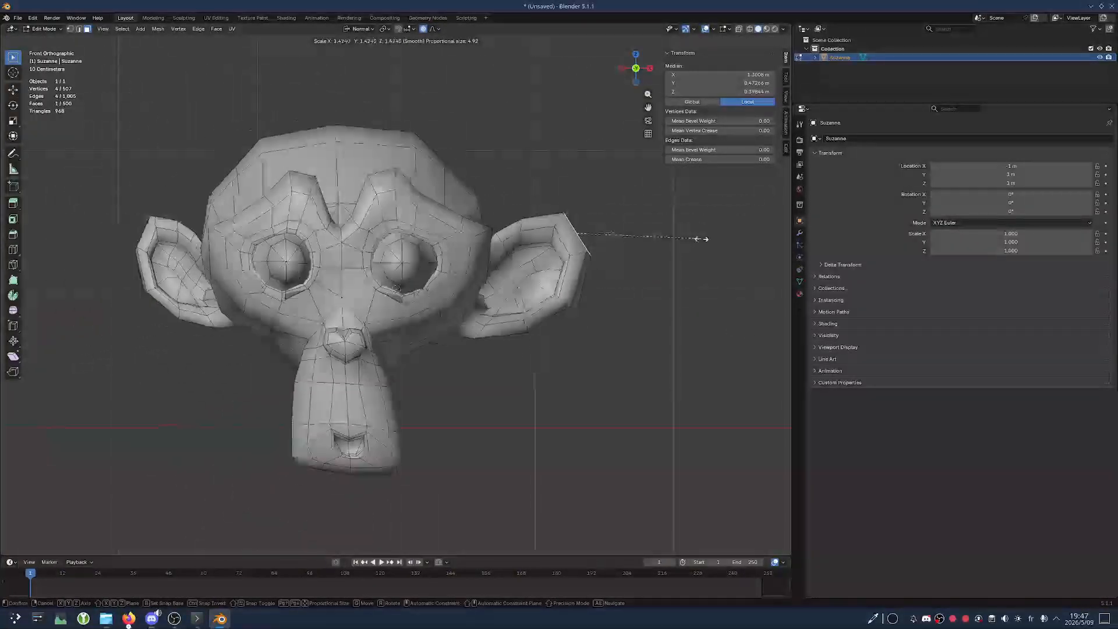
pyautogui.click(687, 242)
pyautogui.hotkey('ctrl', 'z')
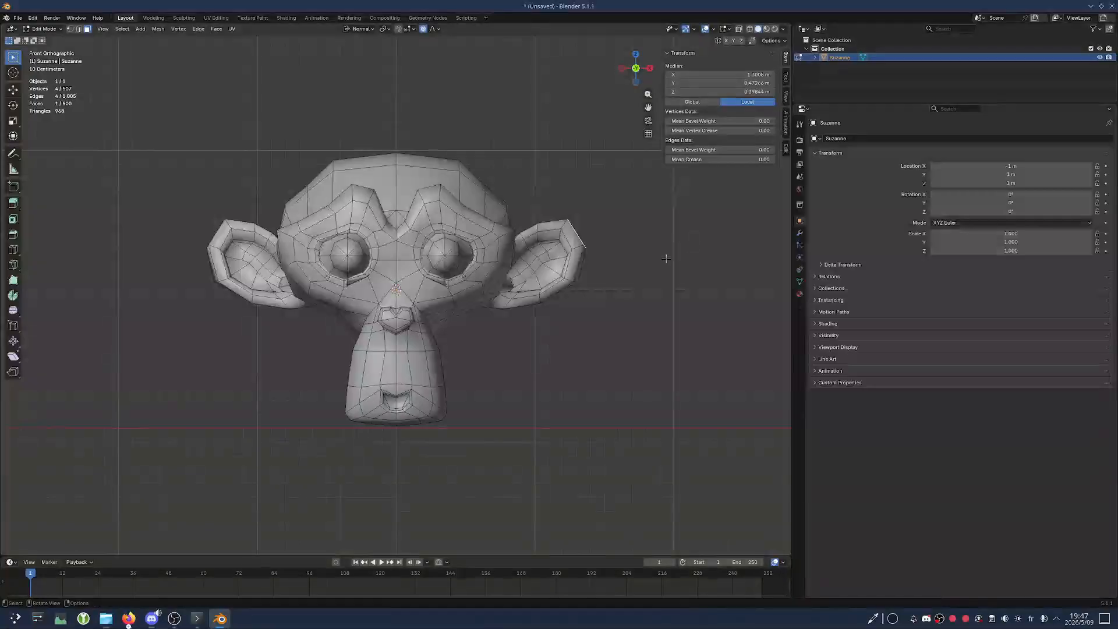
# Reduce the proportional size to about 0.38 m while scaling the ear-tip face by about 2.1, and undo the scaling
pyautogui.scroll(-10, 663, 278)
pyautogui.press('s')
pyautogui.scroll(3, 664, 279)
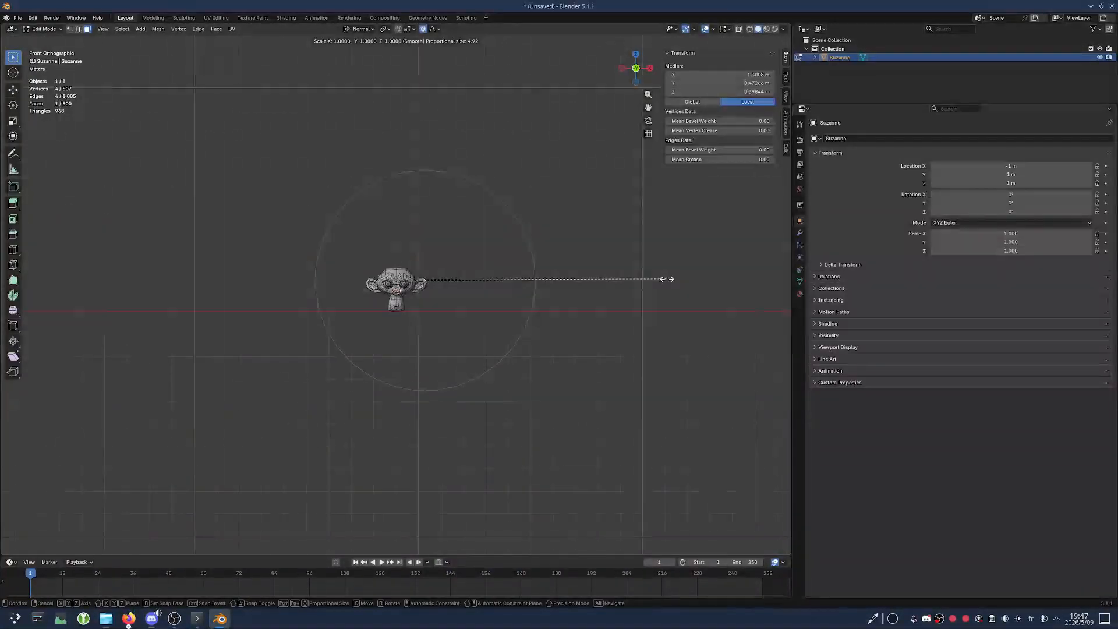
pyautogui.click(663, 279)
pyautogui.scroll(8, 511, 347)
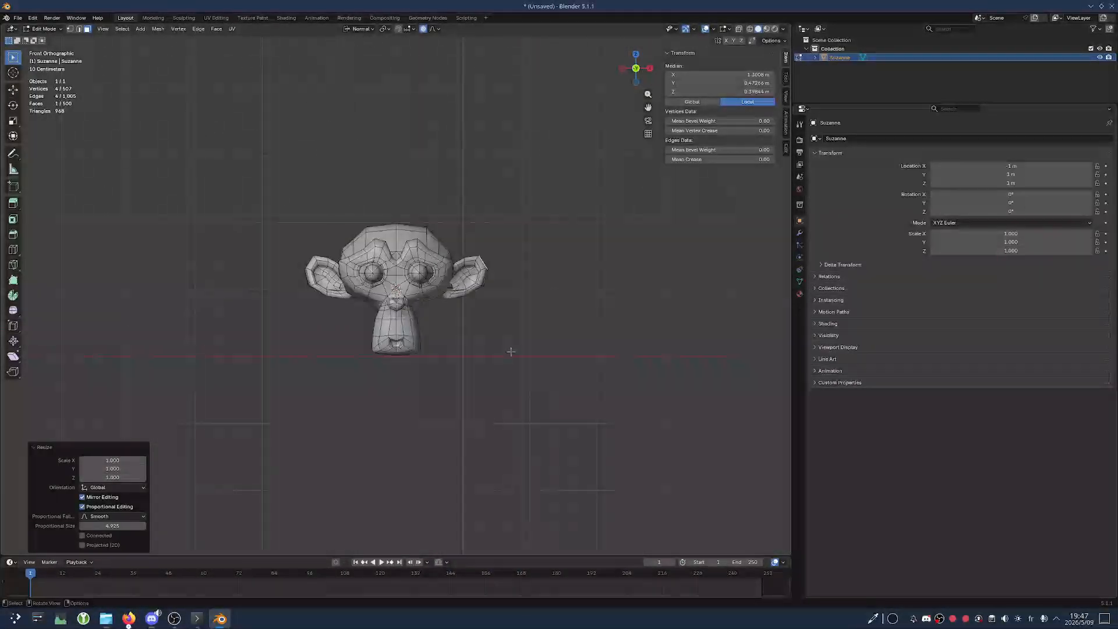
pyautogui.press('s')
pyautogui.scroll(18, 632, 300)
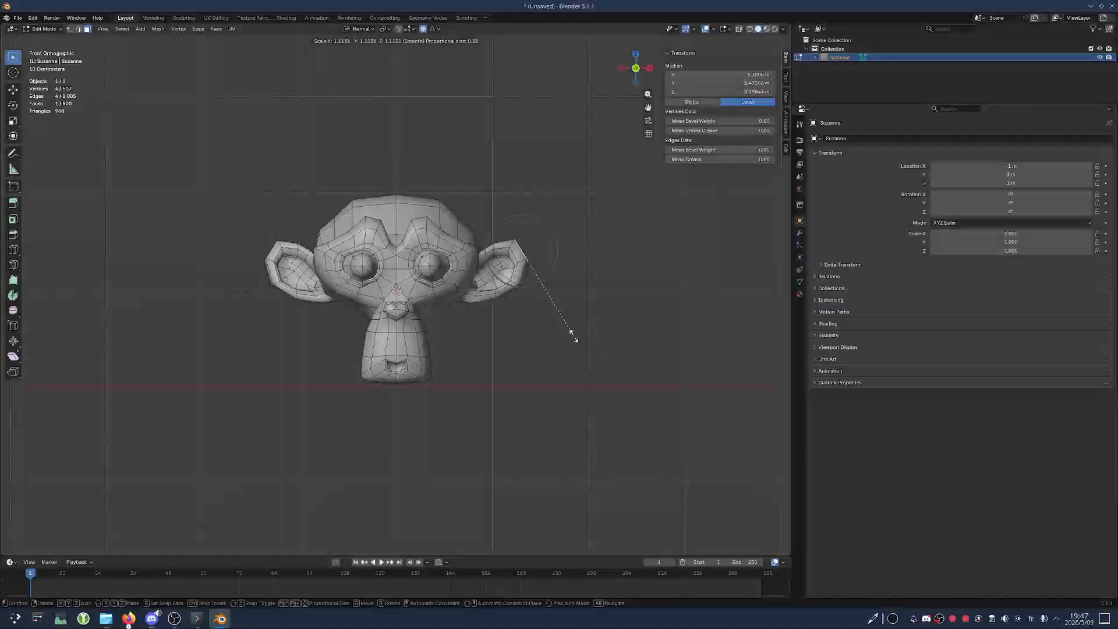
pyautogui.click(612, 412)
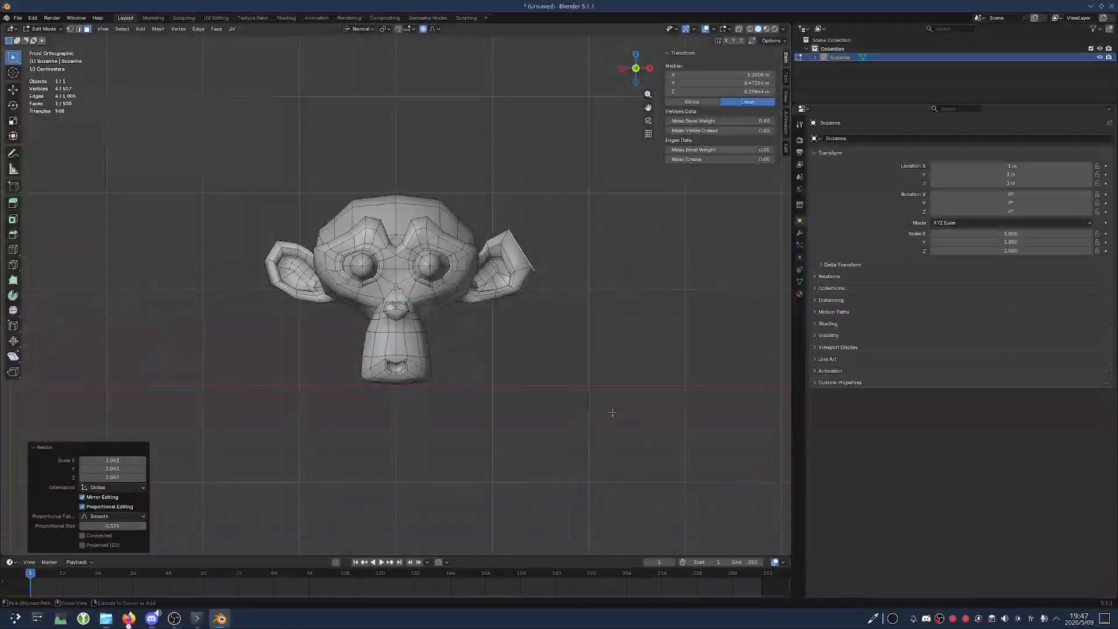
pyautogui.hotkey('ctrl', 'z')
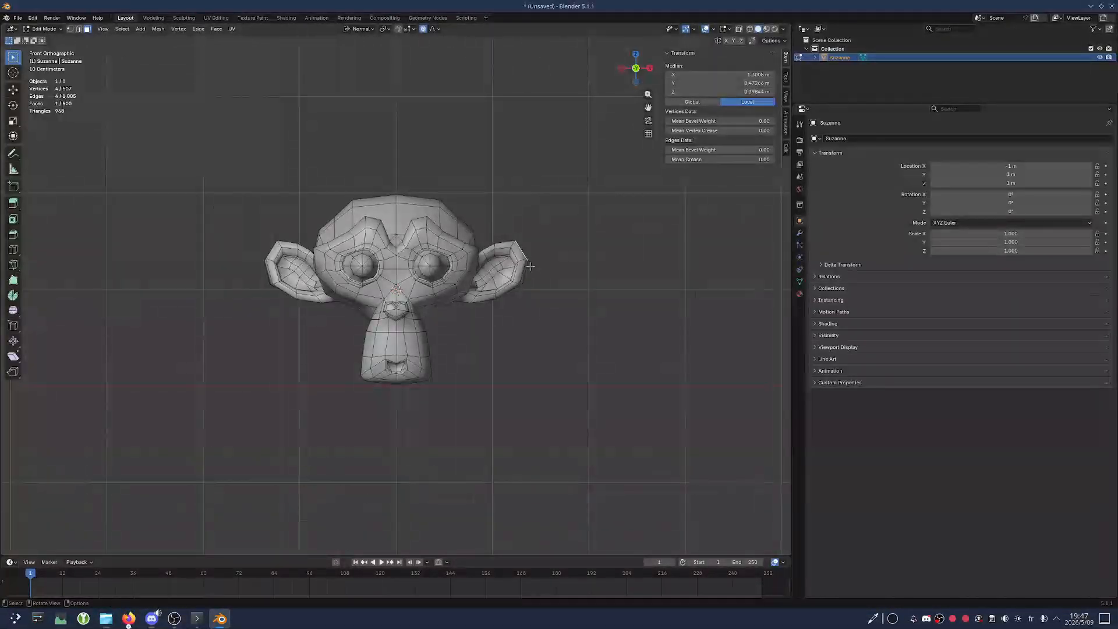
# Try growing the face selection four times across the ear, and undo the last three expansions
pyautogui.moveTo(530, 266); pyautogui.dragTo(469, 304, button='middle')
pyautogui.press('ctrl+KP_Add')
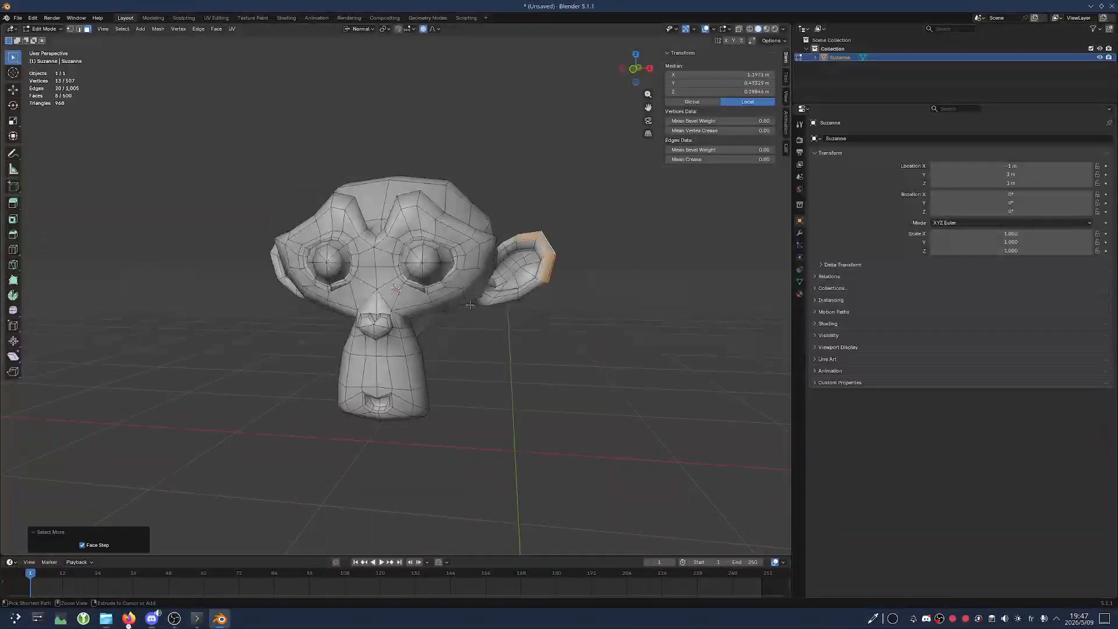
pyautogui.press('ctrl+KP_Add')
pyautogui.press('ctrl+KP_Add')
pyautogui.press('ctrl+KP_Add')
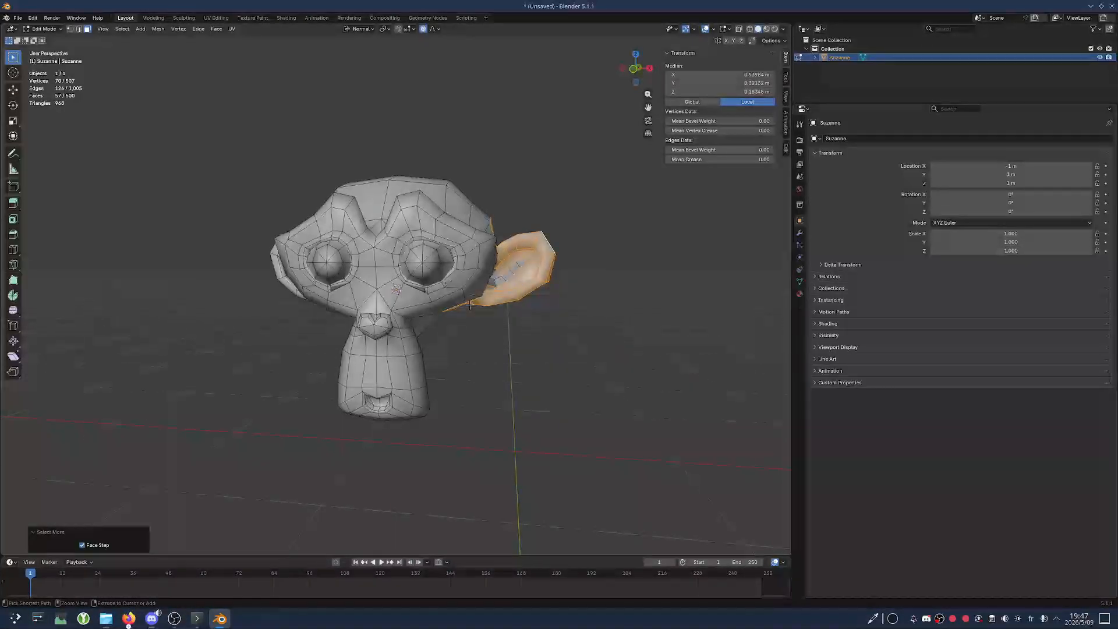
pyautogui.hotkey('ctrl', 'z')
pyautogui.hotkey('ctrl', 'z')
pyautogui.hotkey('ctrl', 'z')
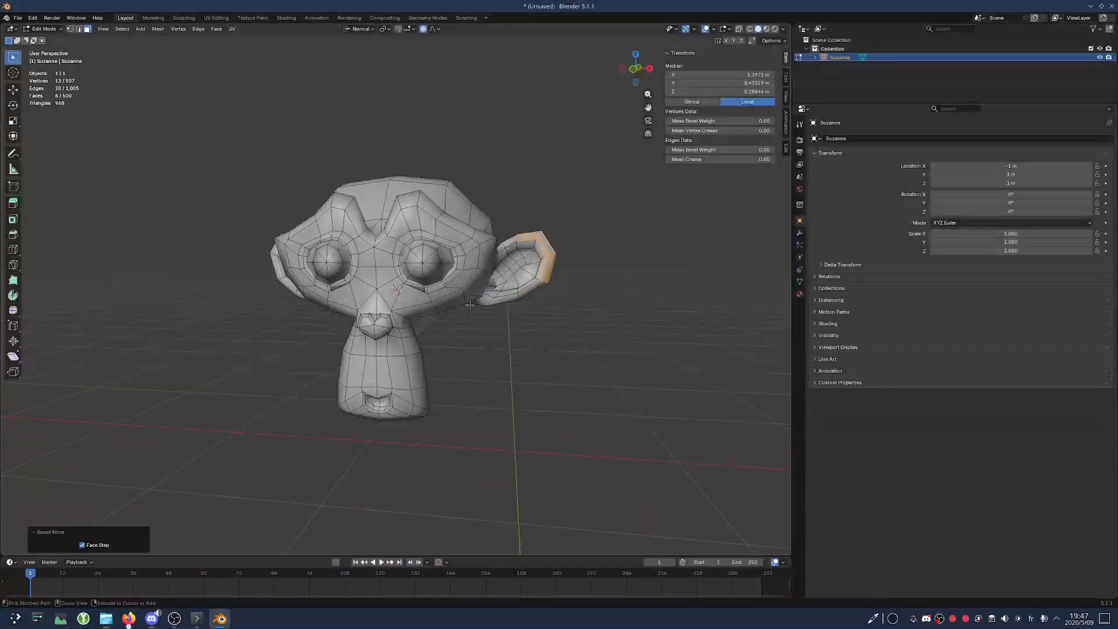
# Grow the ear selection by one more ring and shrink it twice, back to the single face
pyautogui.press('ctrl+KP_Add')
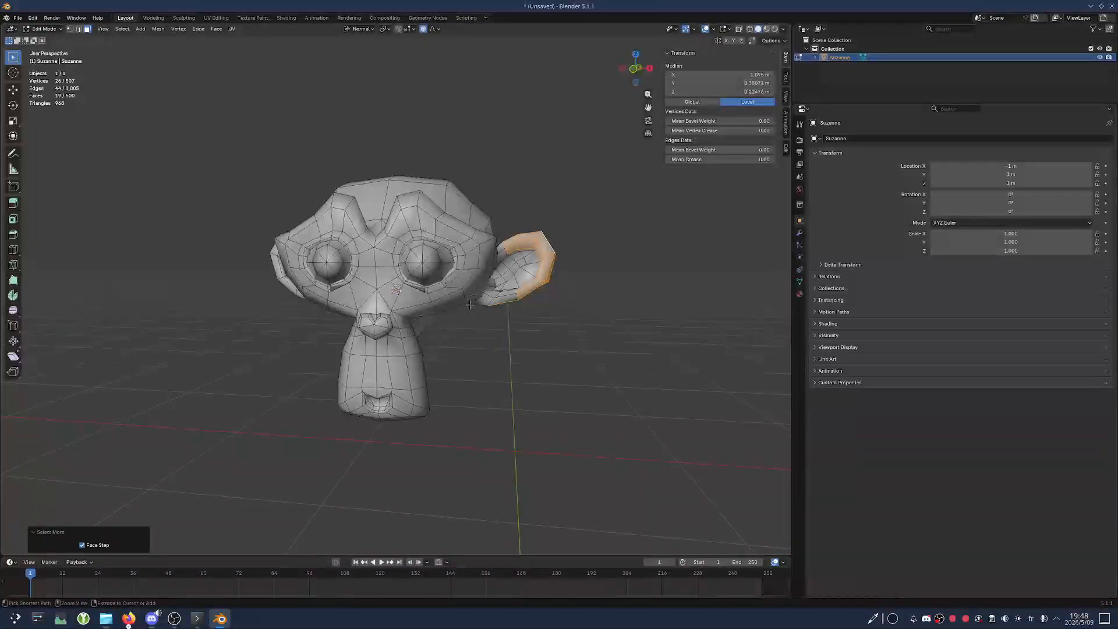
pyautogui.press('ctrl+KP_Subtract')
pyautogui.press('ctrl+KP_Subtract')
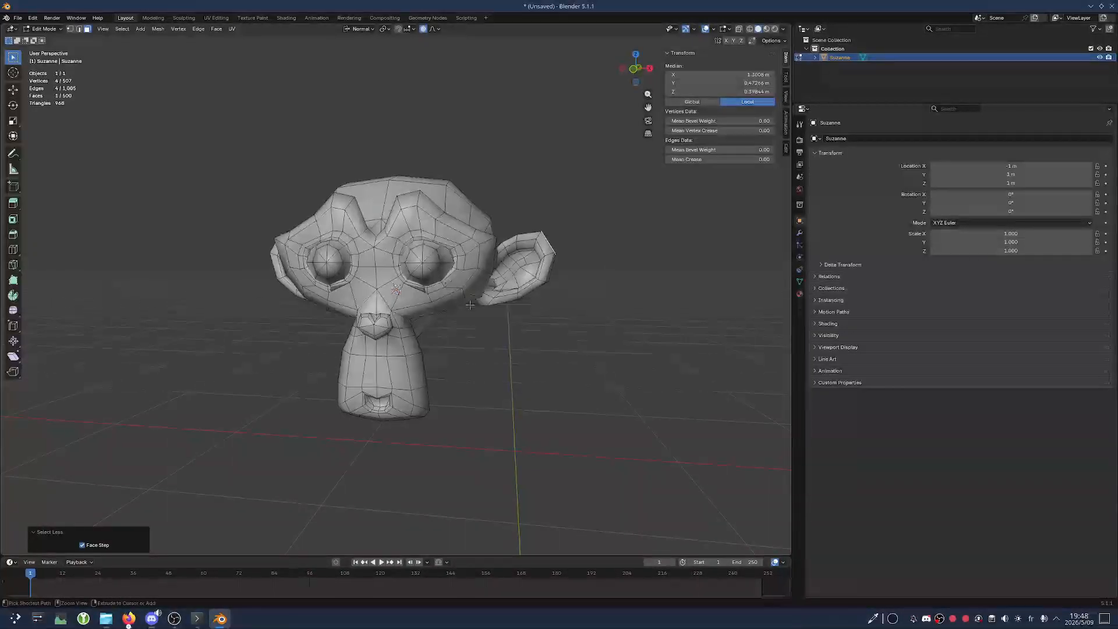
# Grow the selection once around the ear tip and deselect one face from it
pyautogui.press('ctrl+KP_Add')
pyautogui.moveTo(732, 240); pyautogui.dragTo(559, 349, button='middle')
pyautogui.keyDown('shift'); pyautogui.click(286, 275); pyautogui.keyUp('shift')
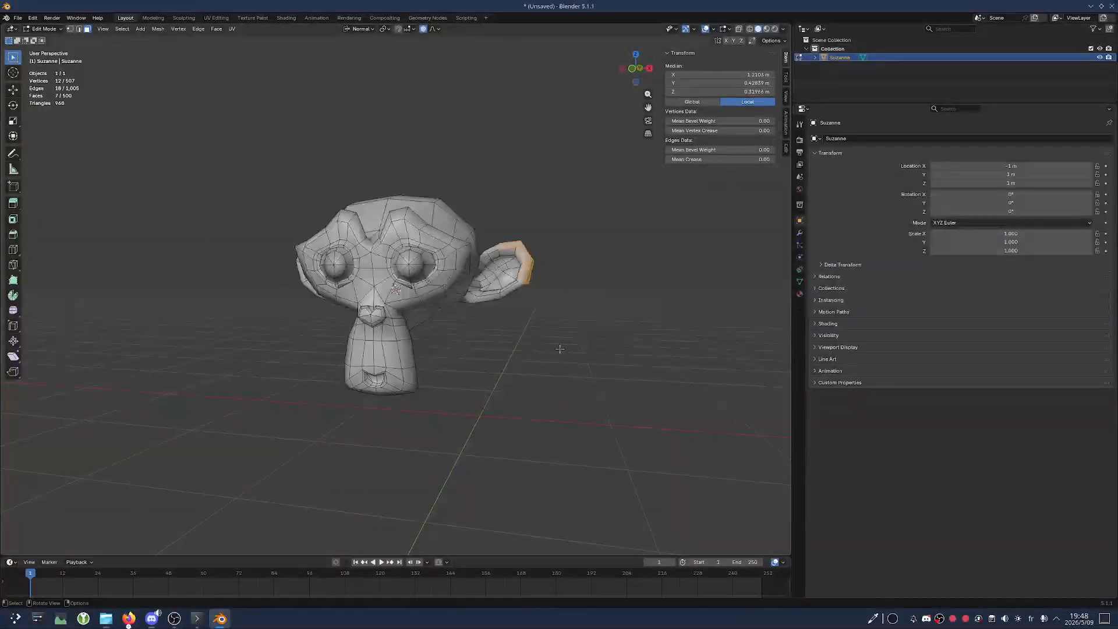
# Try scaling the ear-tip faces by about 1.34 with the proportional size at about 0.38 m, and undo it
pyautogui.press('s')
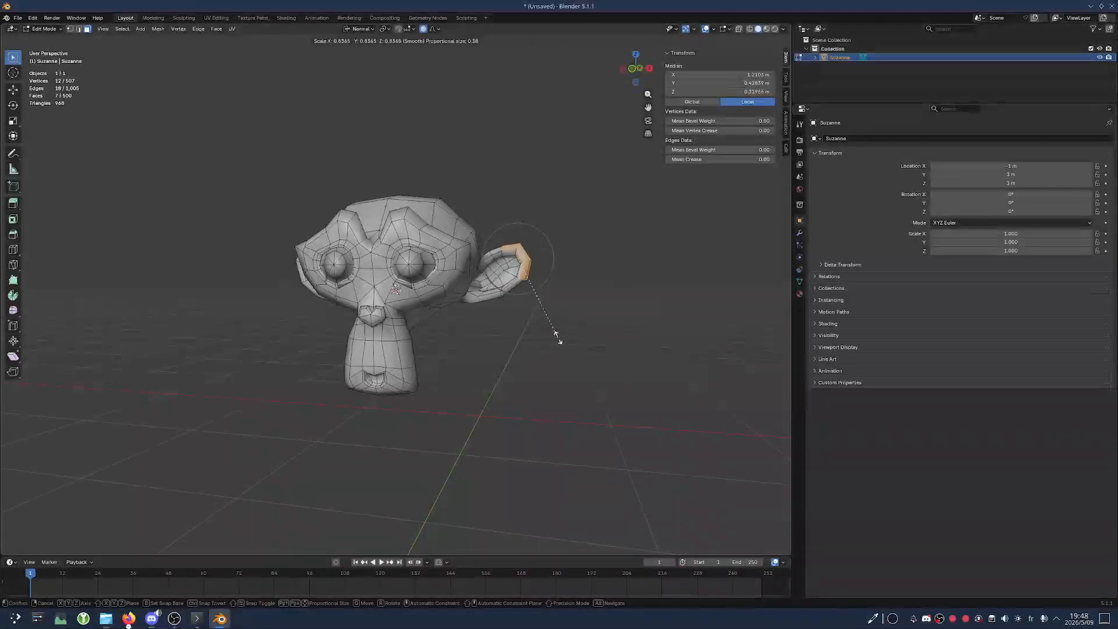
pyautogui.click(564, 390)
pyautogui.moveTo(560, 390); pyautogui.dragTo(492, 404, button='middle')
pyautogui.press('KP_1')
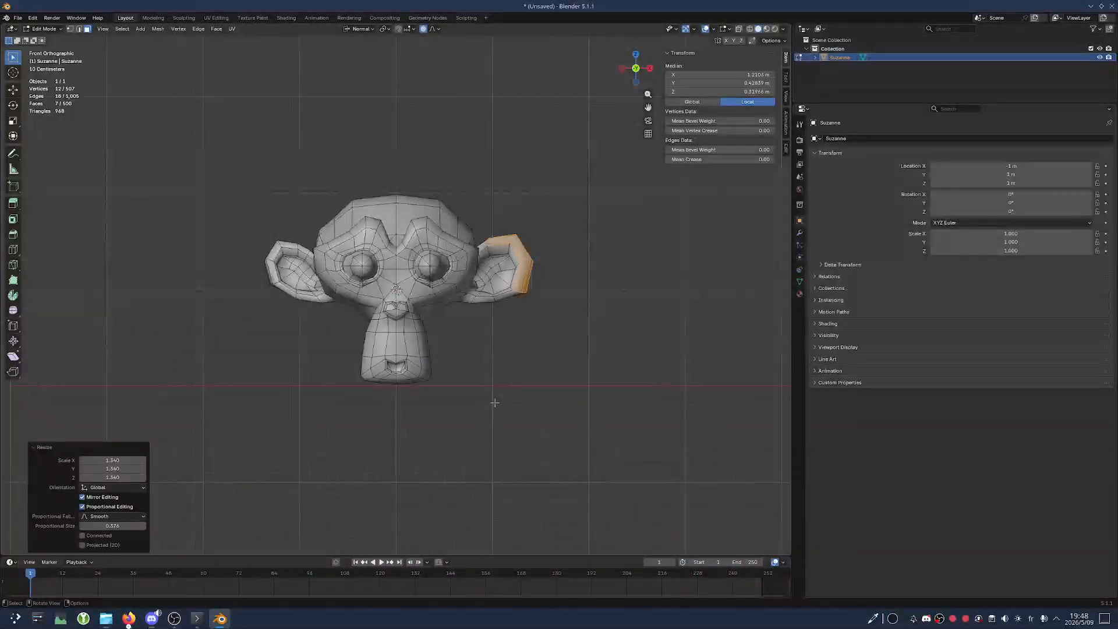
pyautogui.hotkey('ctrl', 'z')
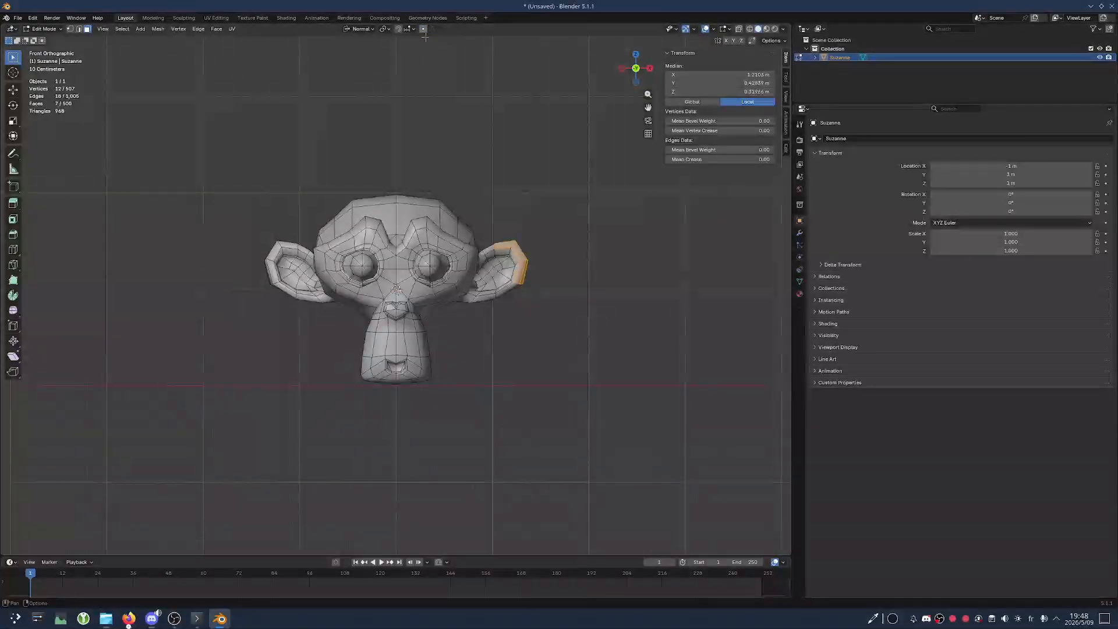
# Try scaling the ear-tip faces with proportional editing turned off, undo it, and turn proportional editing back on
pyautogui.press('s')
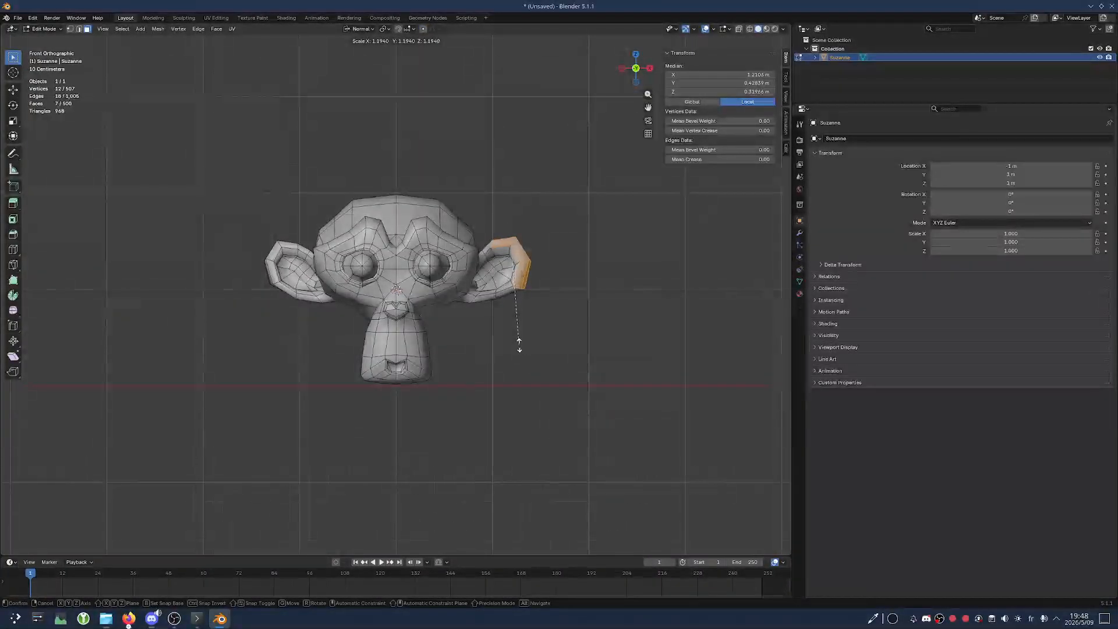
pyautogui.click(547, 373)
pyautogui.hotkey('ctrl', 'z')
pyautogui.click(423, 28)
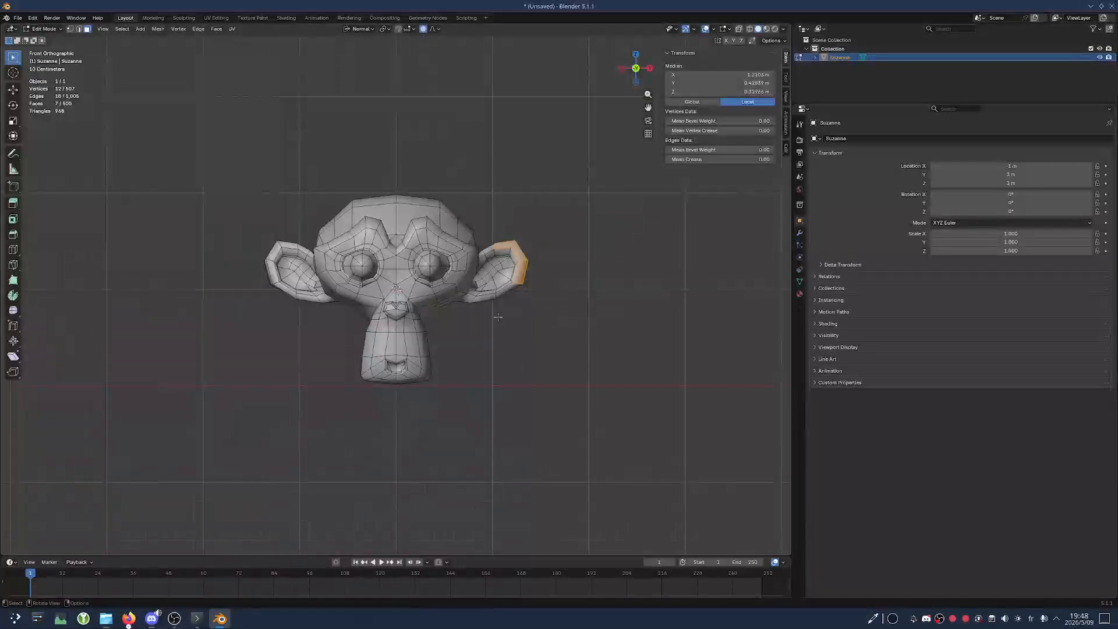
# Try scaling the ear-tip faces by about 1.18 with proportional editing on, and undo it
pyautogui.press('s')
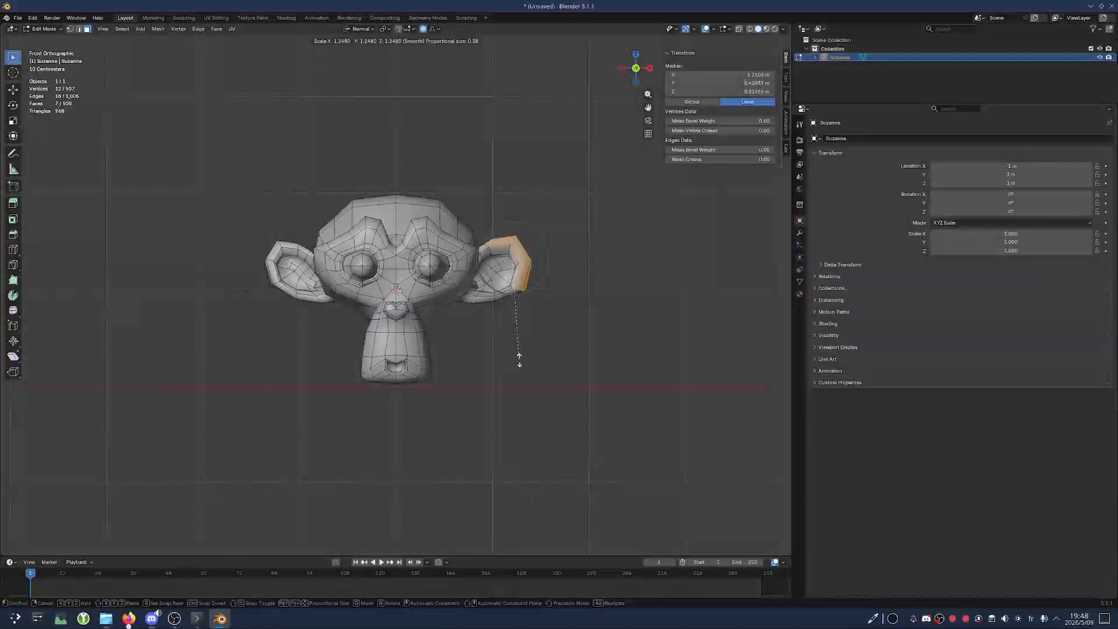
pyautogui.click(526, 364)
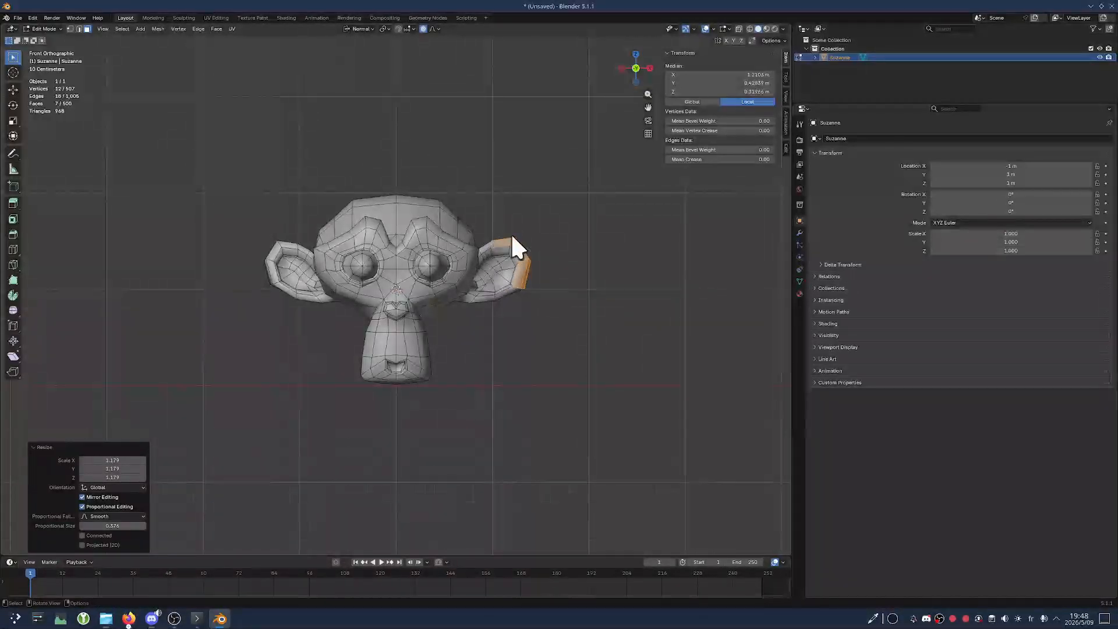
pyautogui.hotkey('ctrl', 'z')
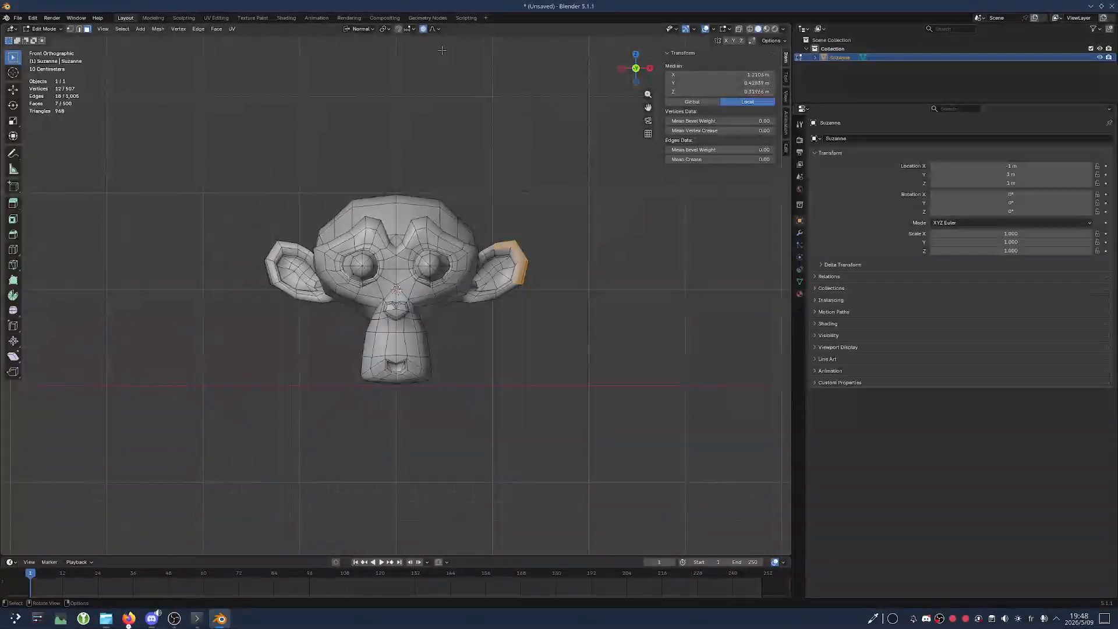
# Try scaling up the ear-tip faces with the proportional falloff set to Sphere, and undo it
pyautogui.click(435, 29)
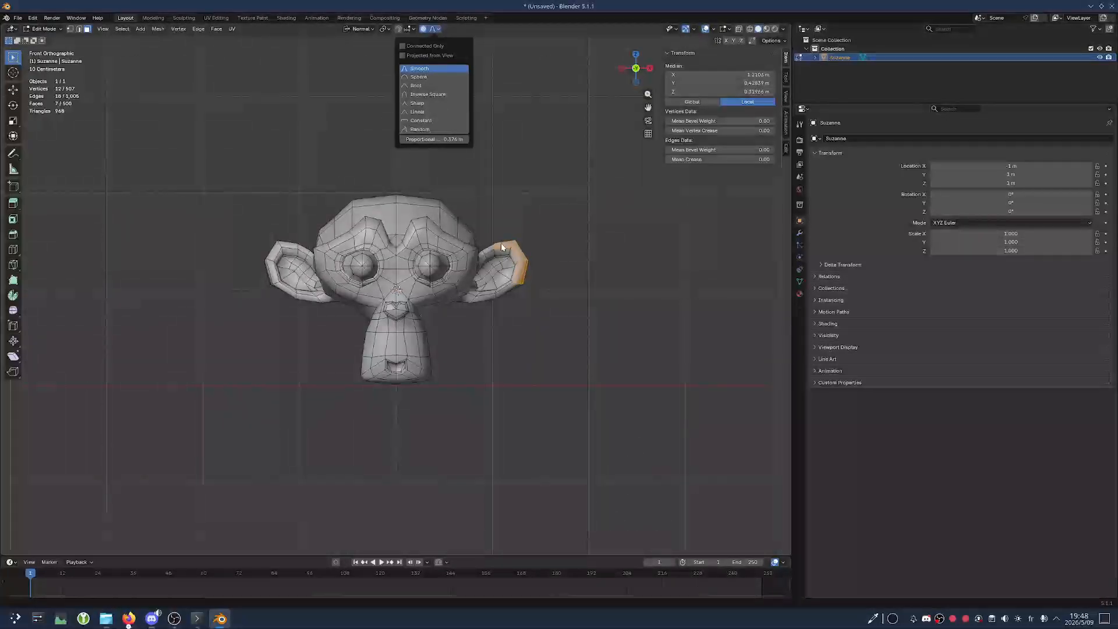
pyautogui.click(545, 271)
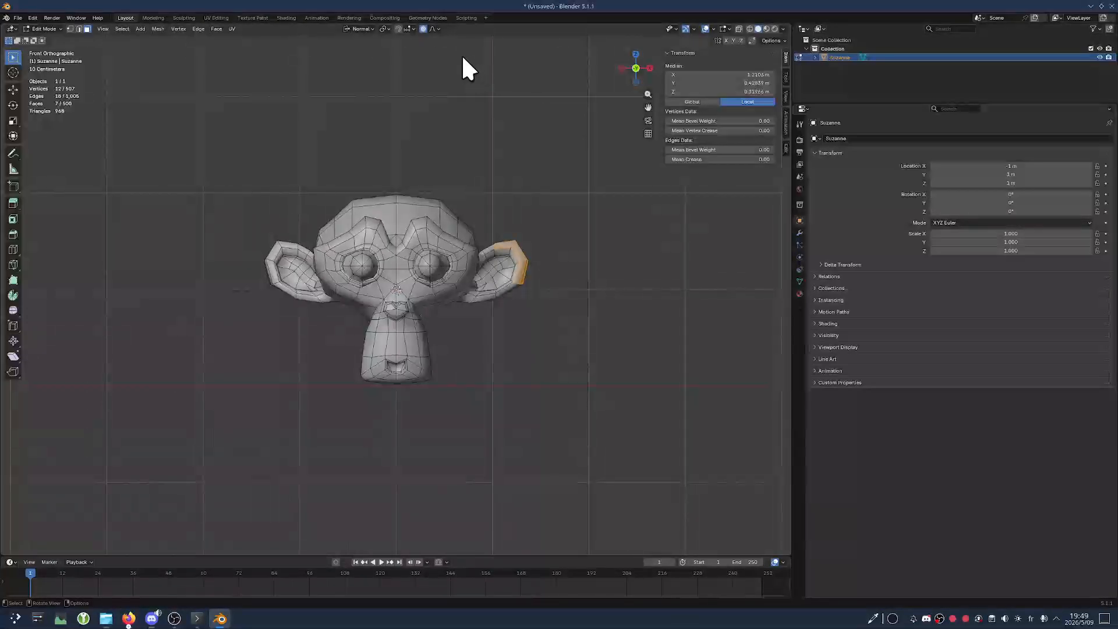
pyautogui.click(434, 28)
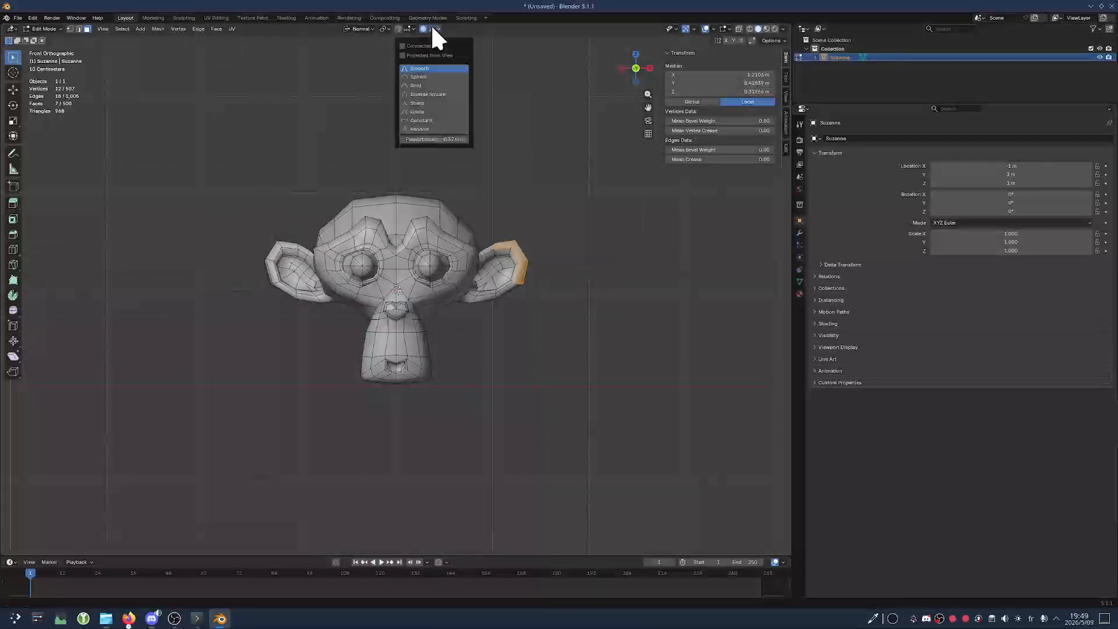
pyautogui.click(431, 77)
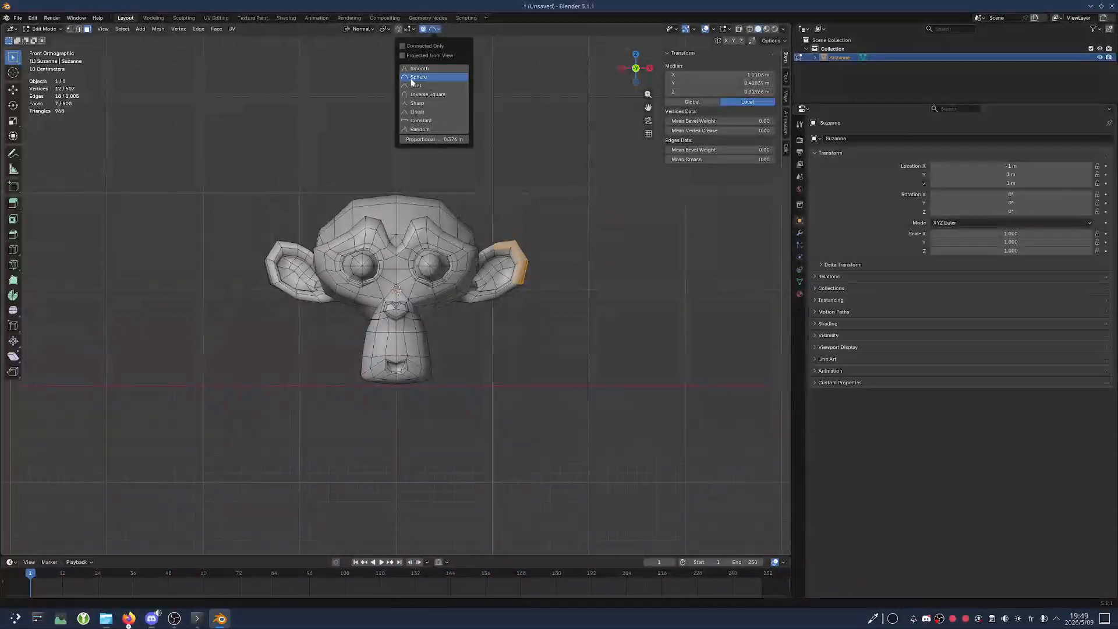
pyautogui.press('s')
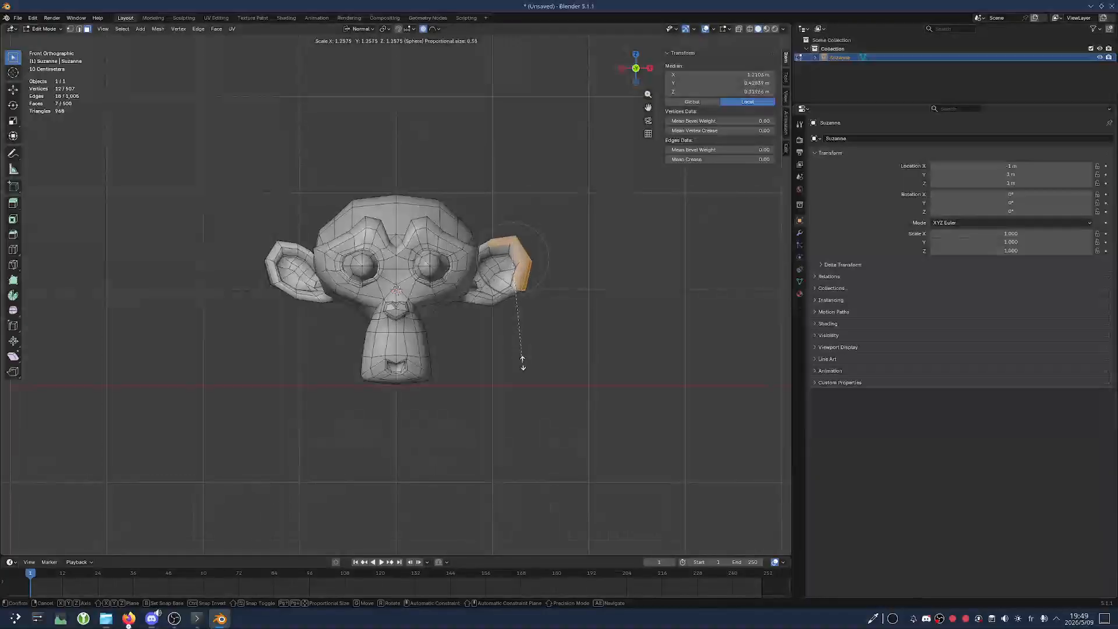
pyautogui.click(520, 369)
pyautogui.hotkey('ctrl', 'z')
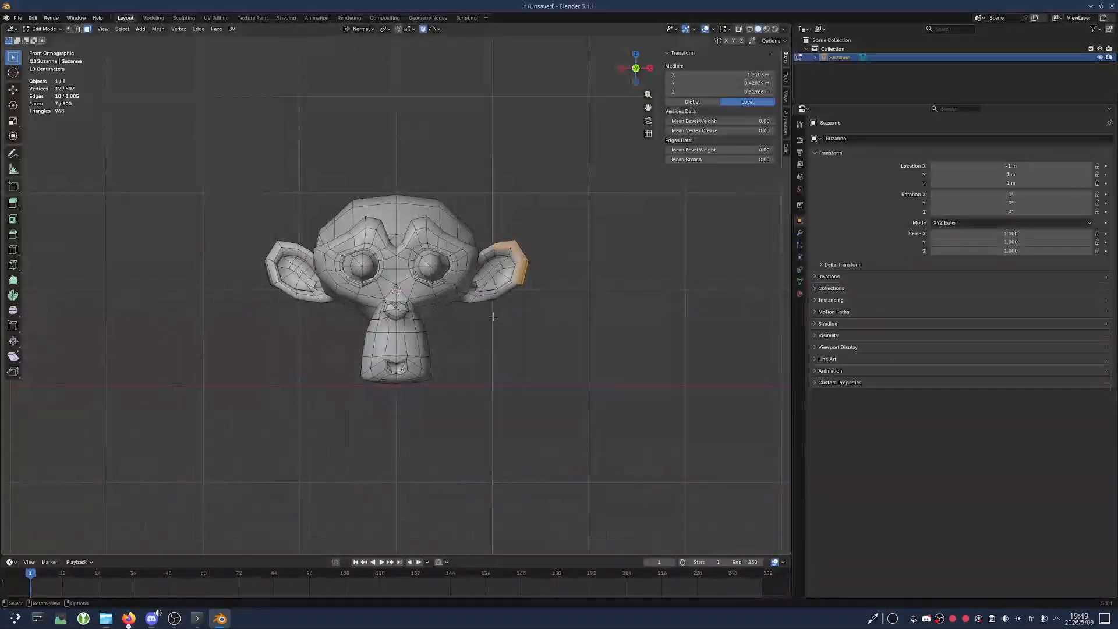
# Try scaling the ear-tip faces with the proportional falloff set to Inverse Square, and undo it
pyautogui.click(435, 29)
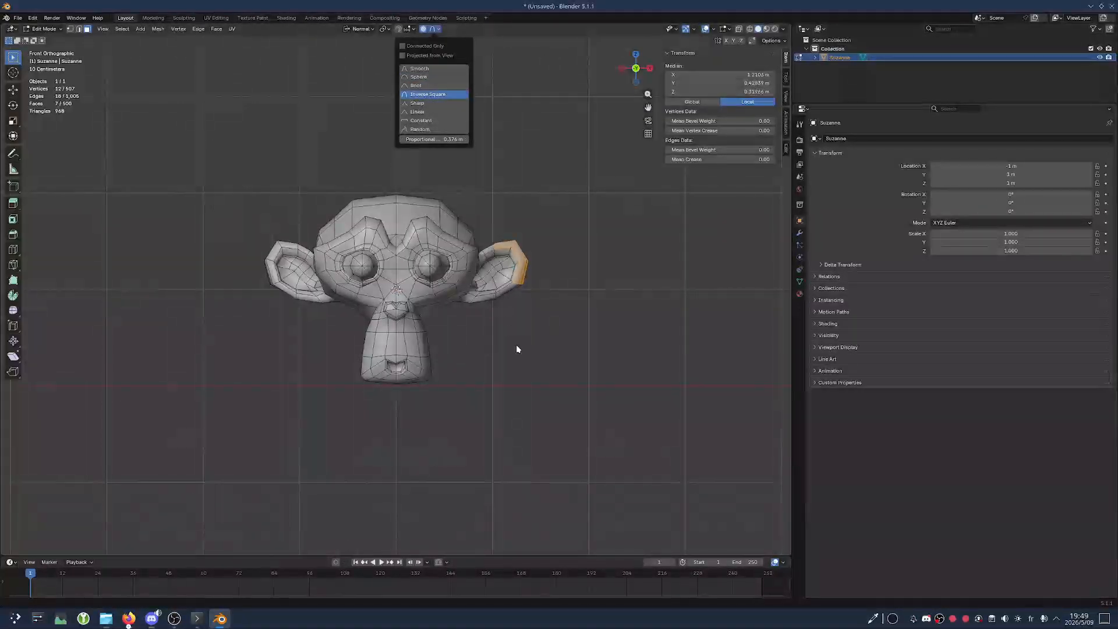
pyautogui.click(439, 28)
pyautogui.click(438, 28)
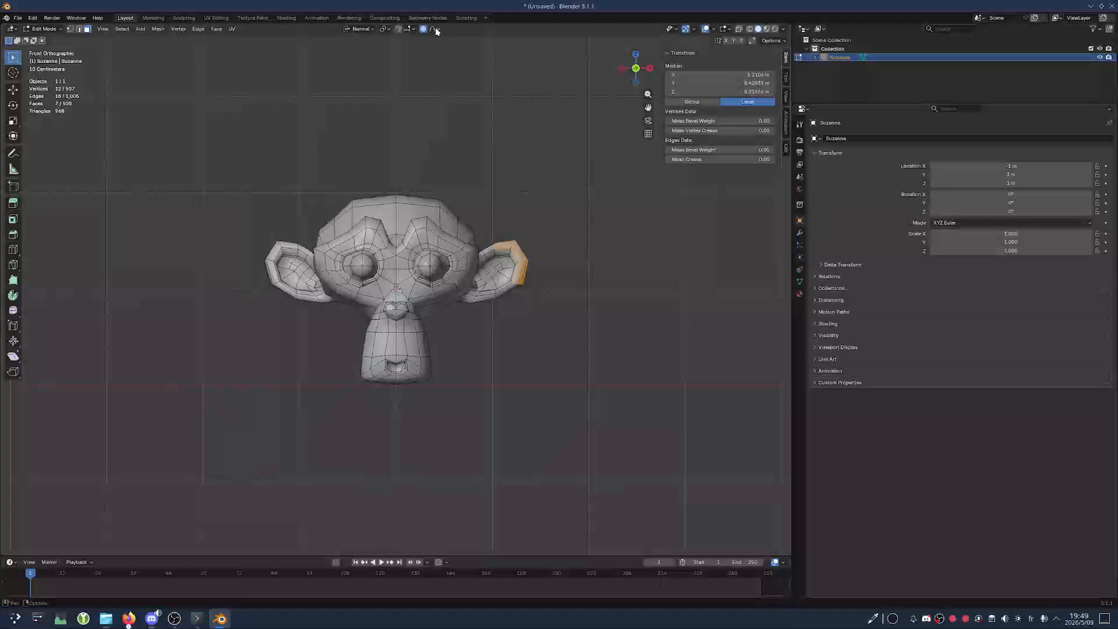
pyautogui.click(433, 32)
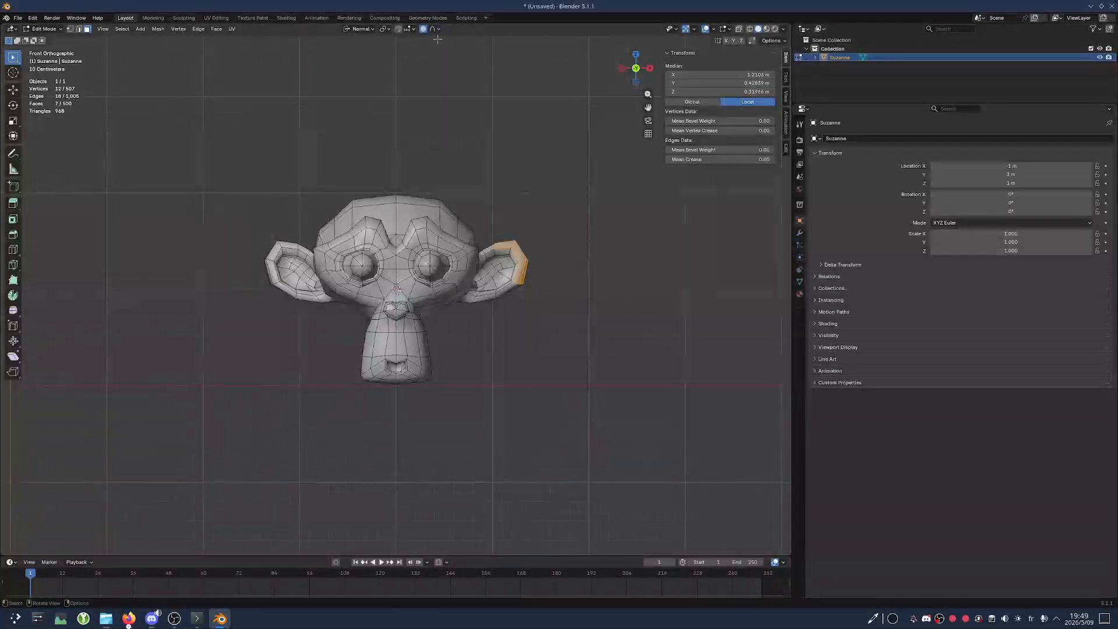
pyautogui.press('s')
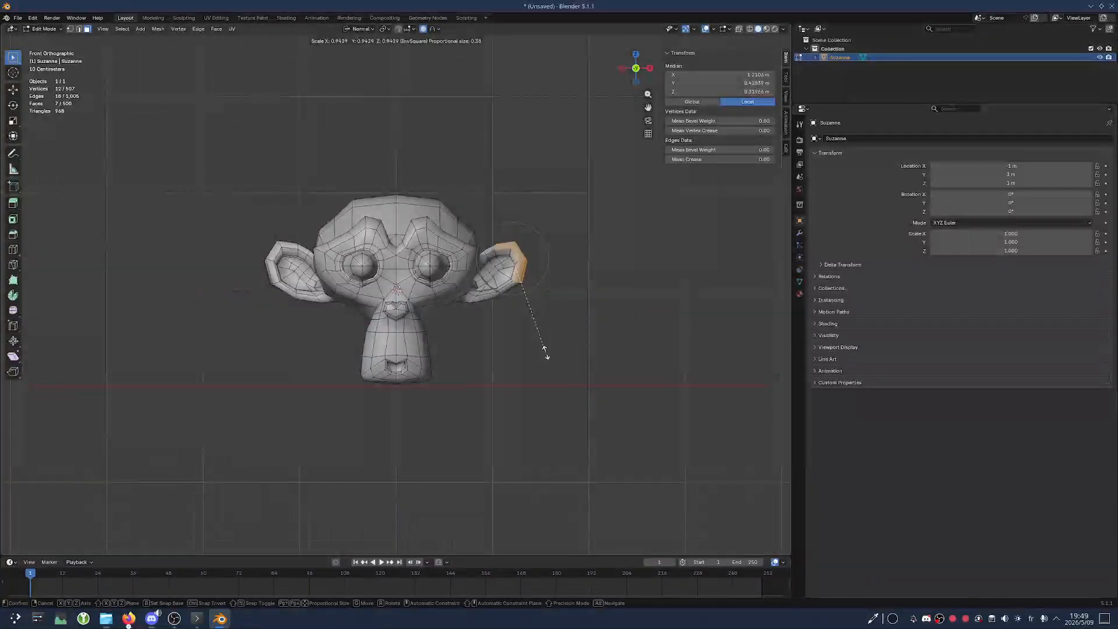
pyautogui.click(550, 370)
# Try enlarging the ear-tip faces with the proportional falloff set to Sharp, and undo it
pyautogui.click(435, 30)
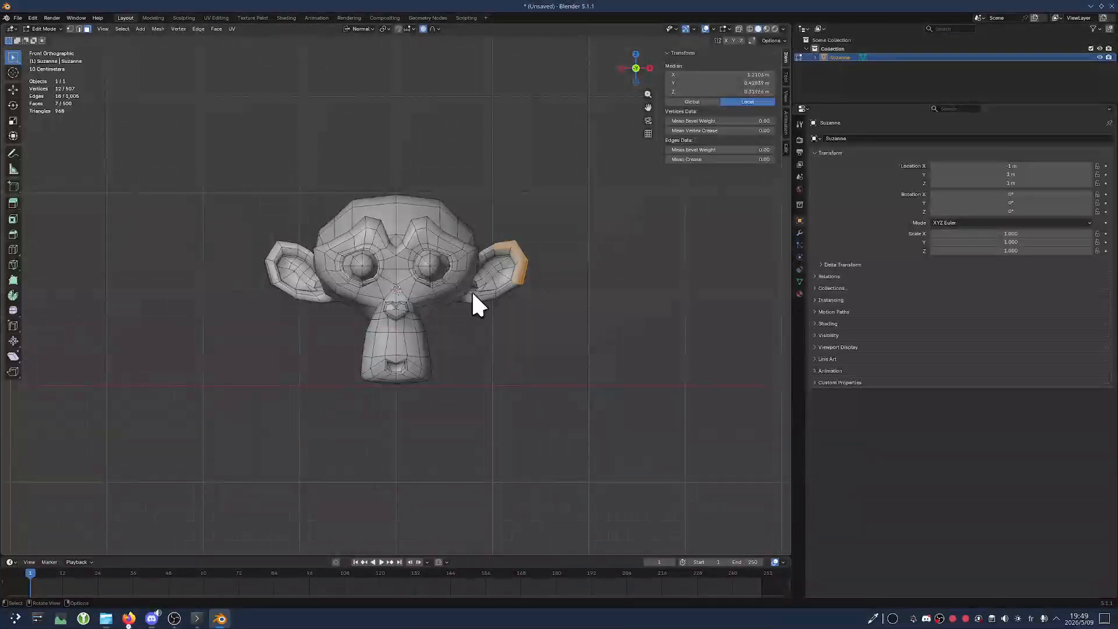
pyautogui.click(433, 28)
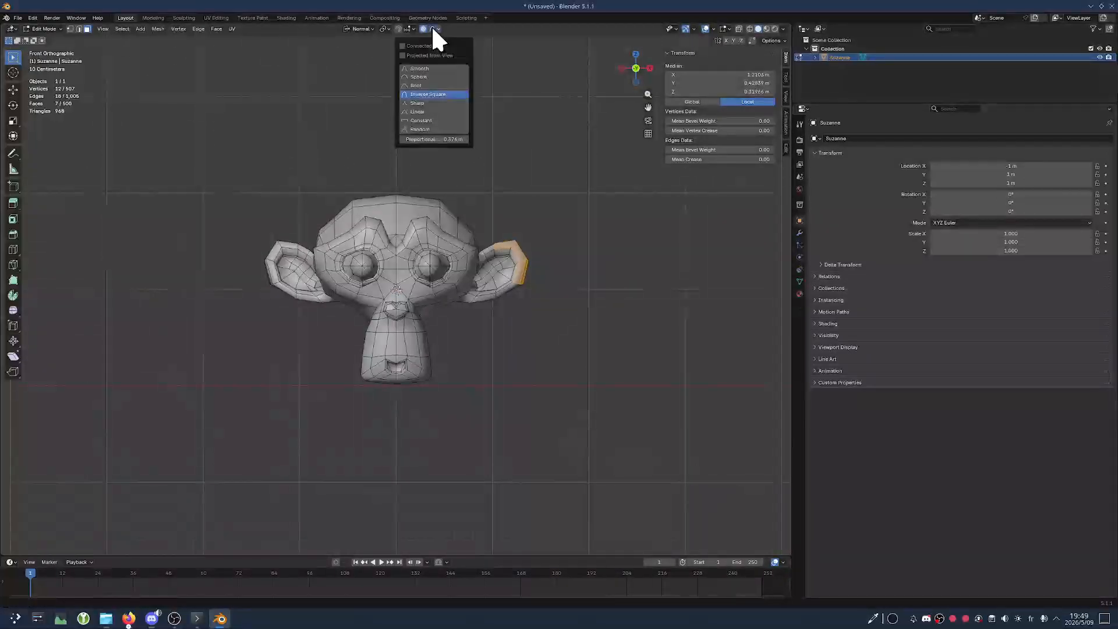
pyautogui.click(415, 105)
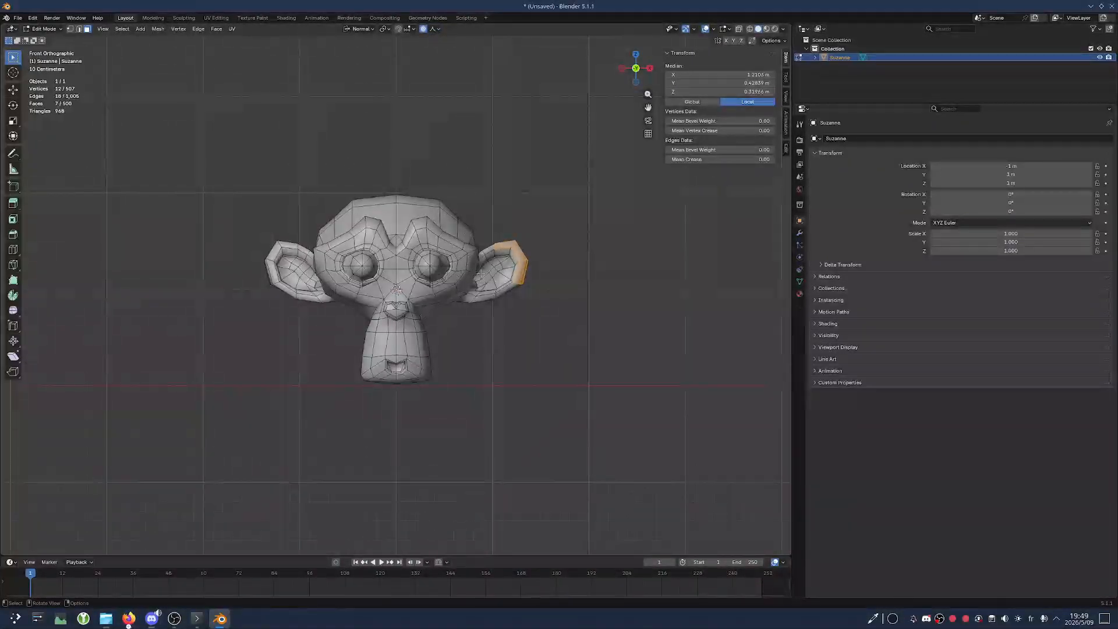
pyautogui.press('s')
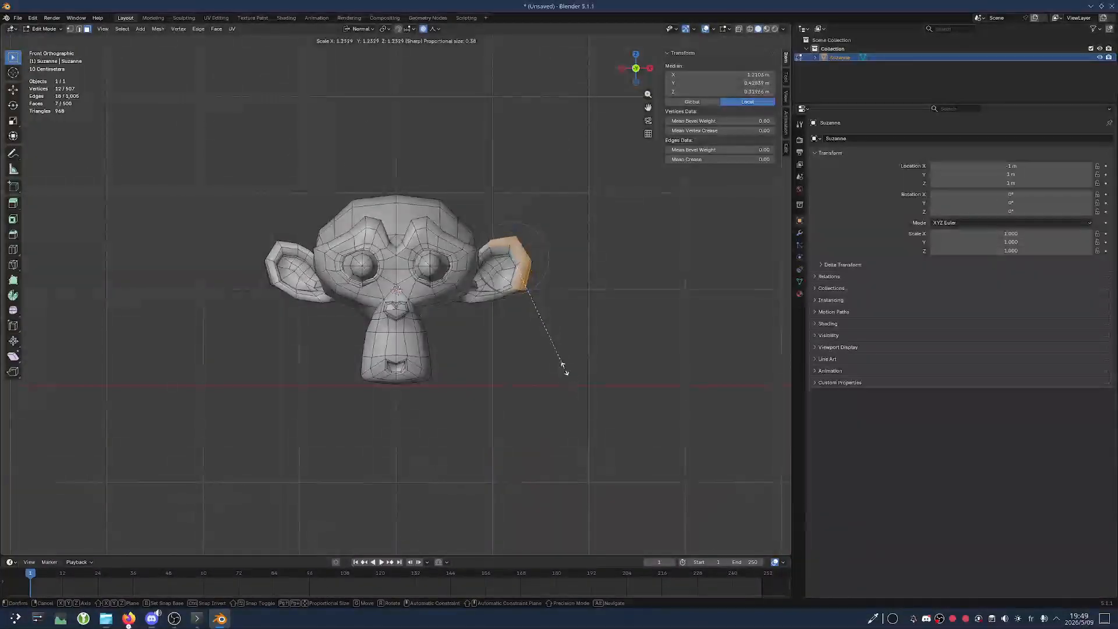
pyautogui.click(542, 392)
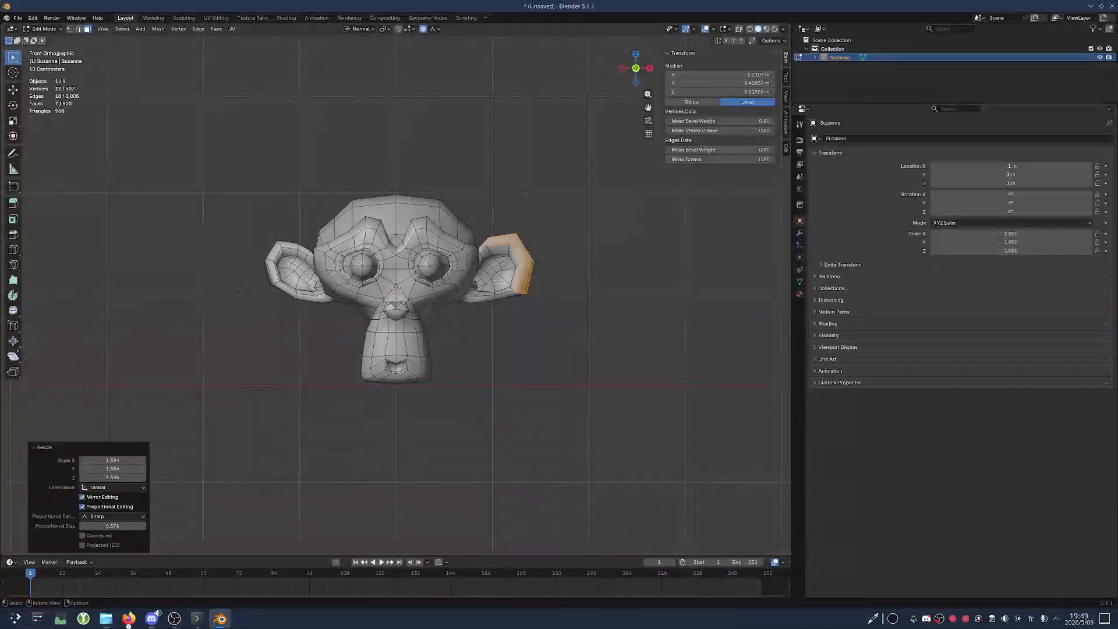
pyautogui.hotkey('ctrl', 'z')
# Set the proportional size to about 0.6 m while trying a scale of the ear-tip faces with Smooth falloff, and undo the scale
pyautogui.click(434, 28)
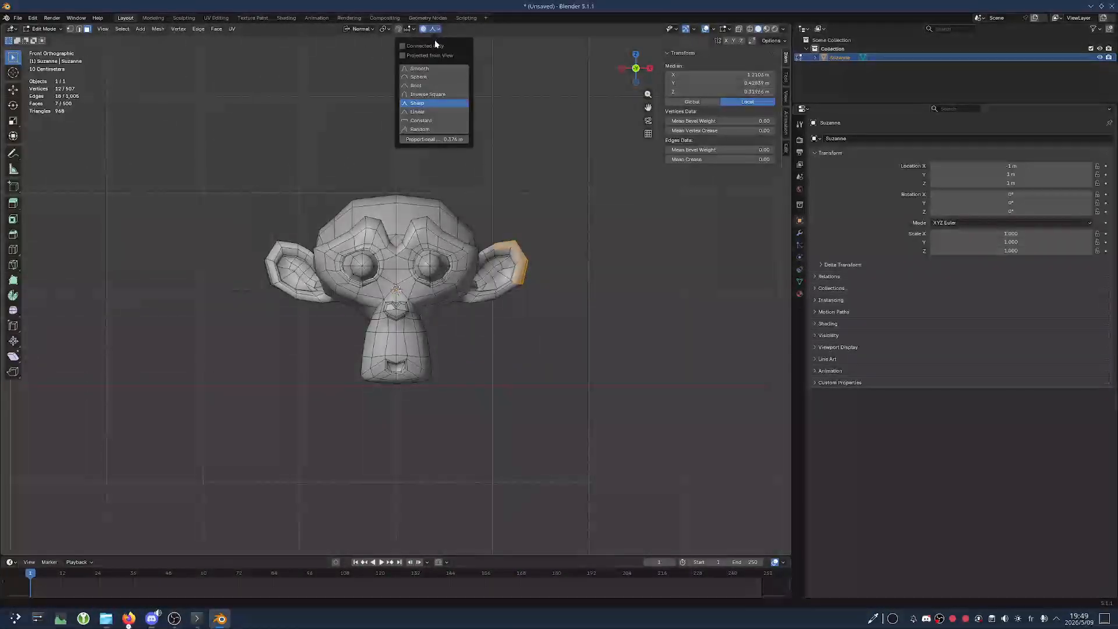
pyautogui.click(418, 69)
pyautogui.press('s')
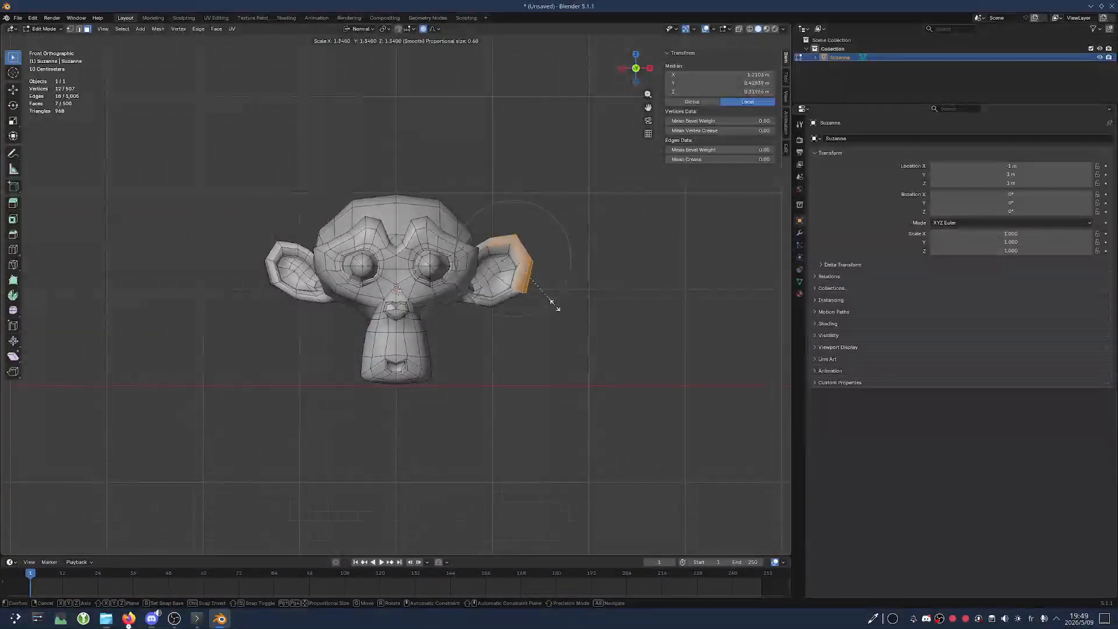
pyautogui.scroll(-5, 556, 307)
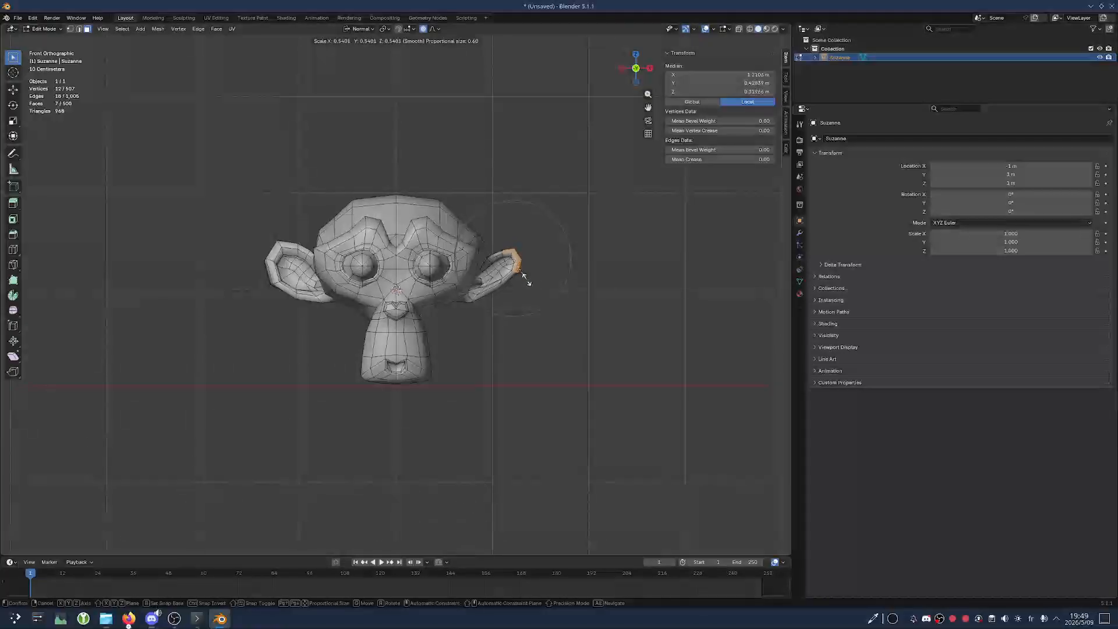
pyautogui.click(534, 301)
pyautogui.hotkey('ctrl', 'z')
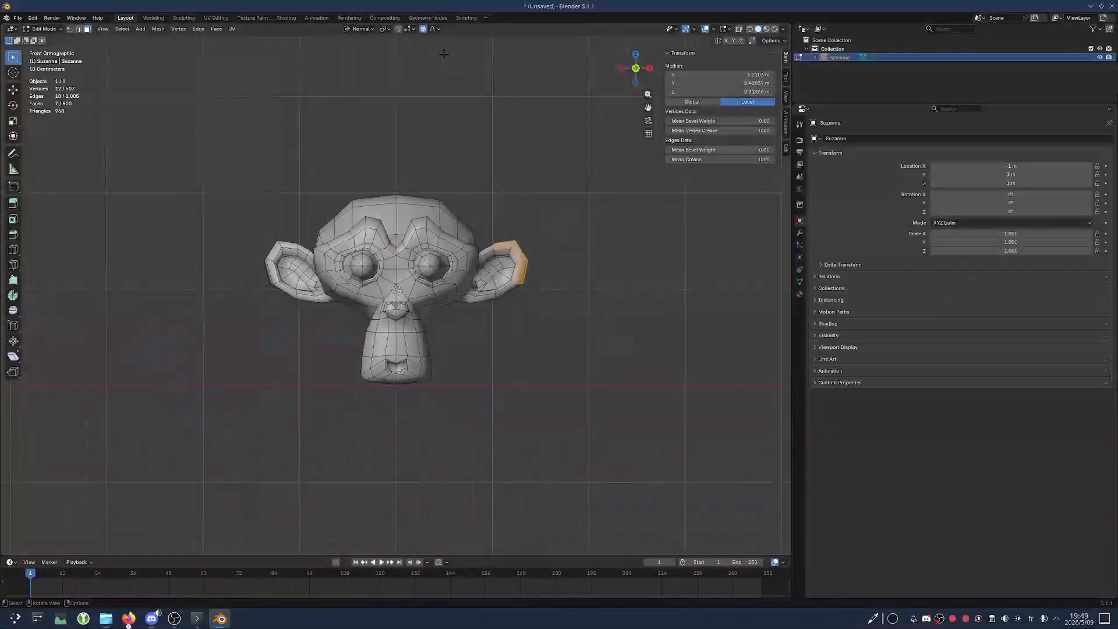
# Set the proportional falloff back to Sharp and scale the ear-tip faces up very slightly
pyautogui.click(433, 31)
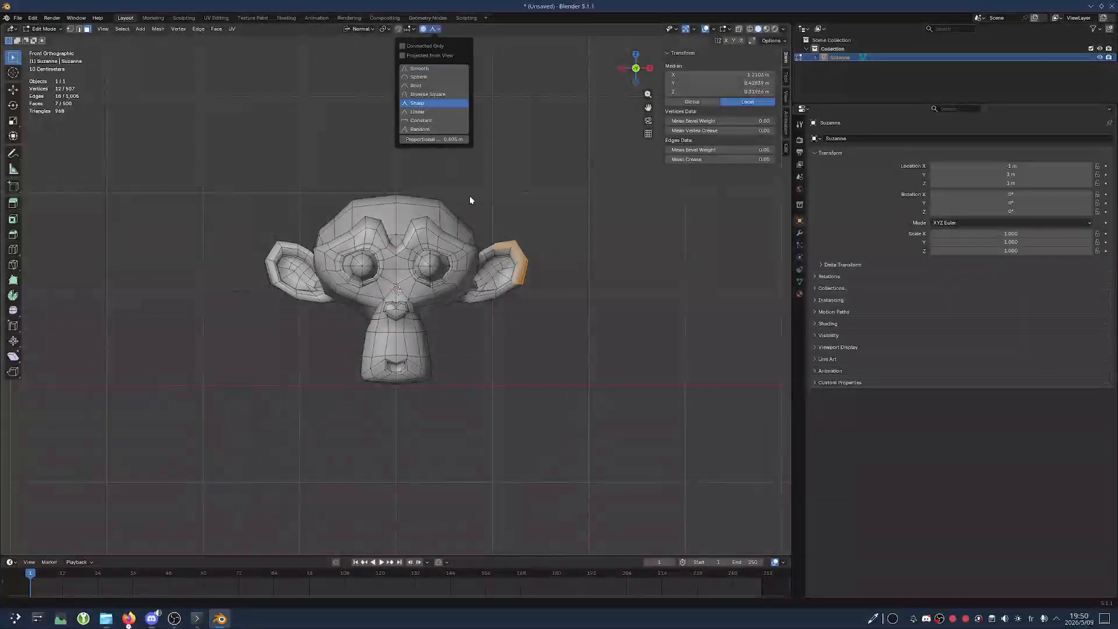
pyautogui.press('Return')
pyautogui.press('s')
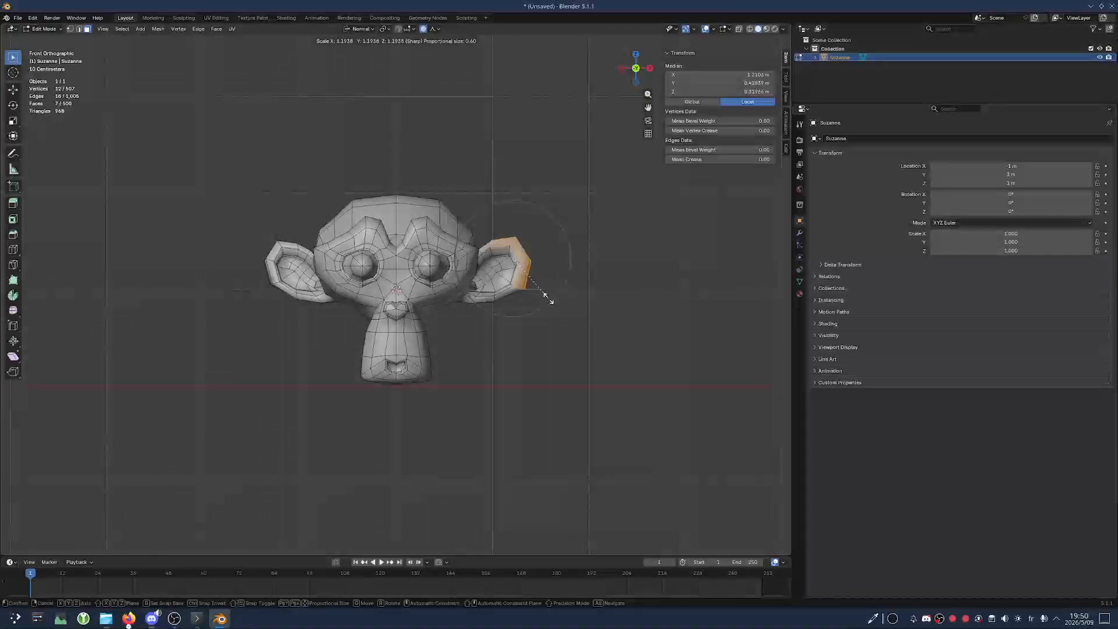
pyautogui.click(543, 291)
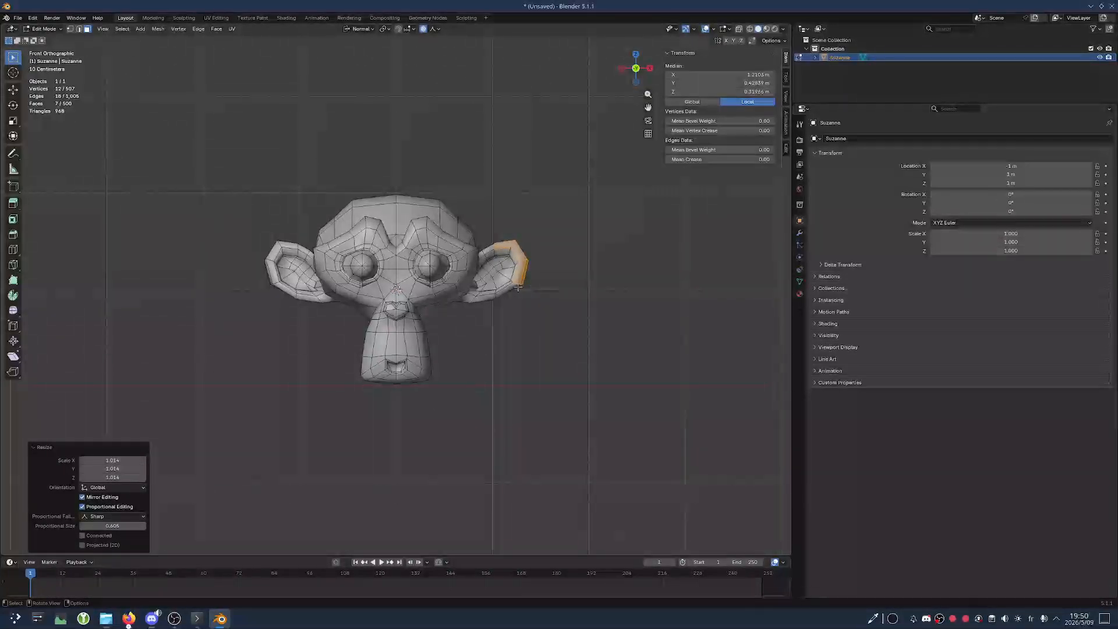
# Try enlarging the ear-tip faces twice with Sharp falloff from a perspective view, up to about 1.75, and undo each attempt
pyautogui.moveTo(541, 292); pyautogui.dragTo(490, 278, button='middle')
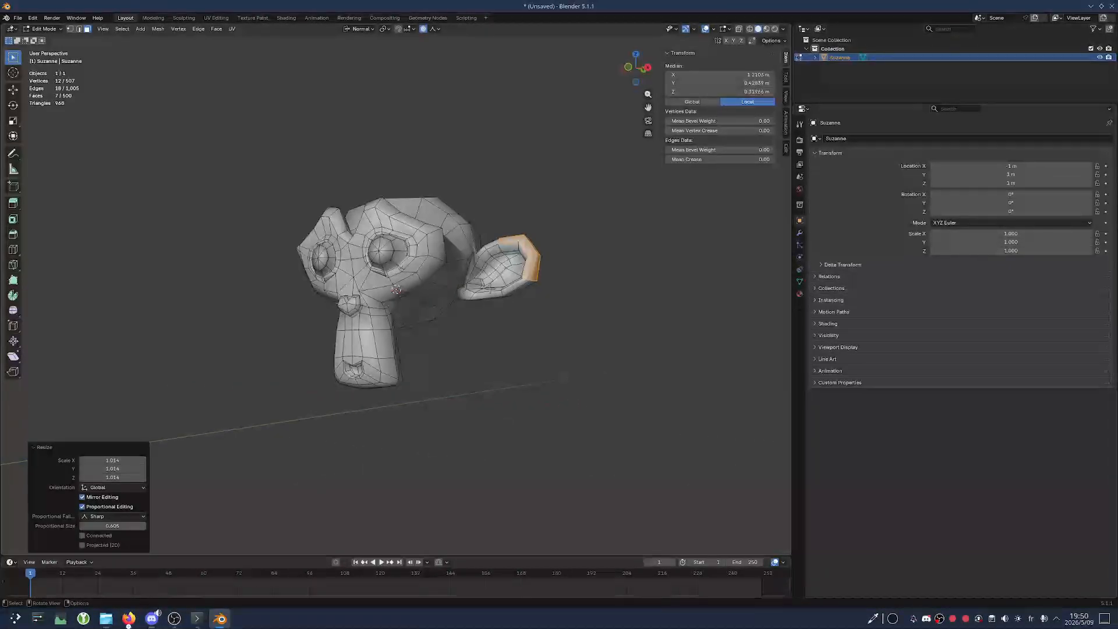
pyautogui.moveTo(498, 307); pyautogui.dragTo(511, 337, button='middle')
pyautogui.press('s')
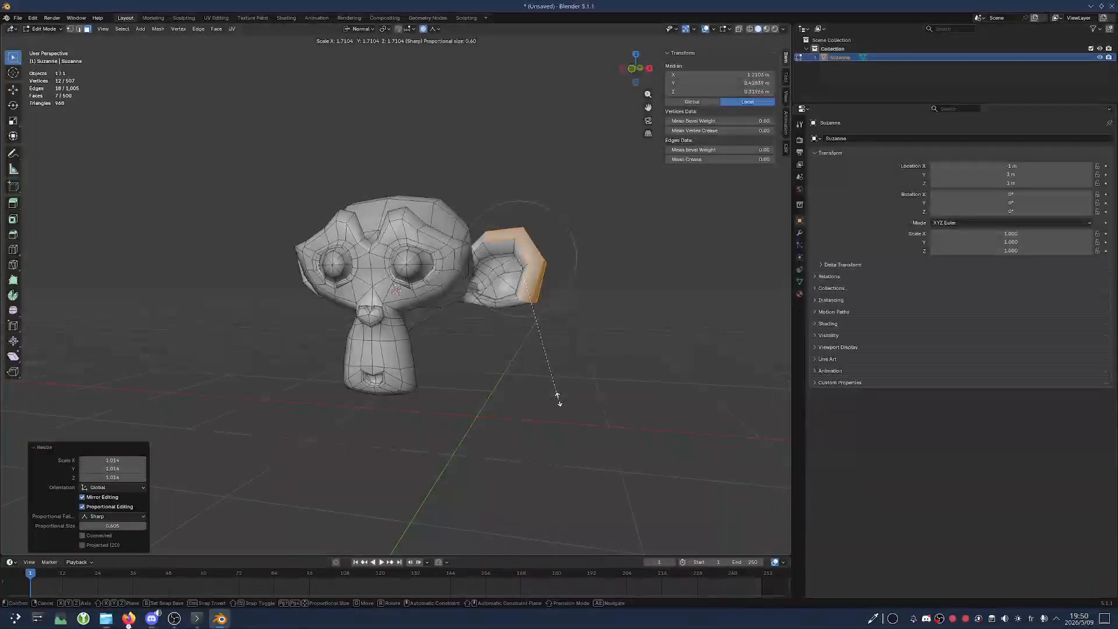
pyautogui.click(557, 400)
pyautogui.hotkey('ctrl', 'z')
pyautogui.press('s')
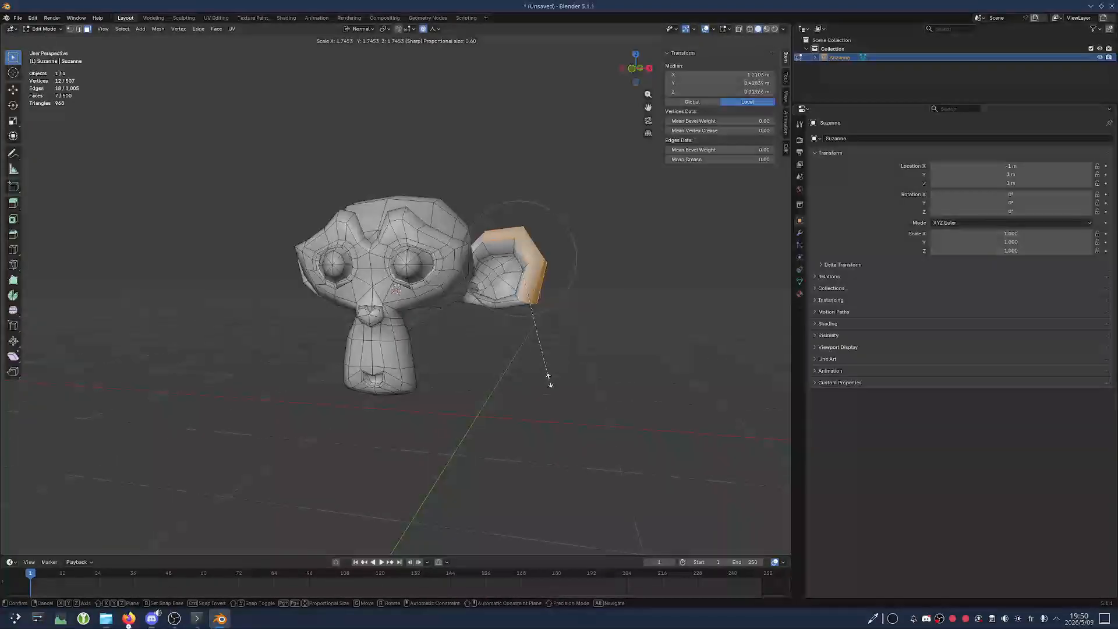
pyautogui.click(522, 369)
pyautogui.hotkey('ctrl', 'z')
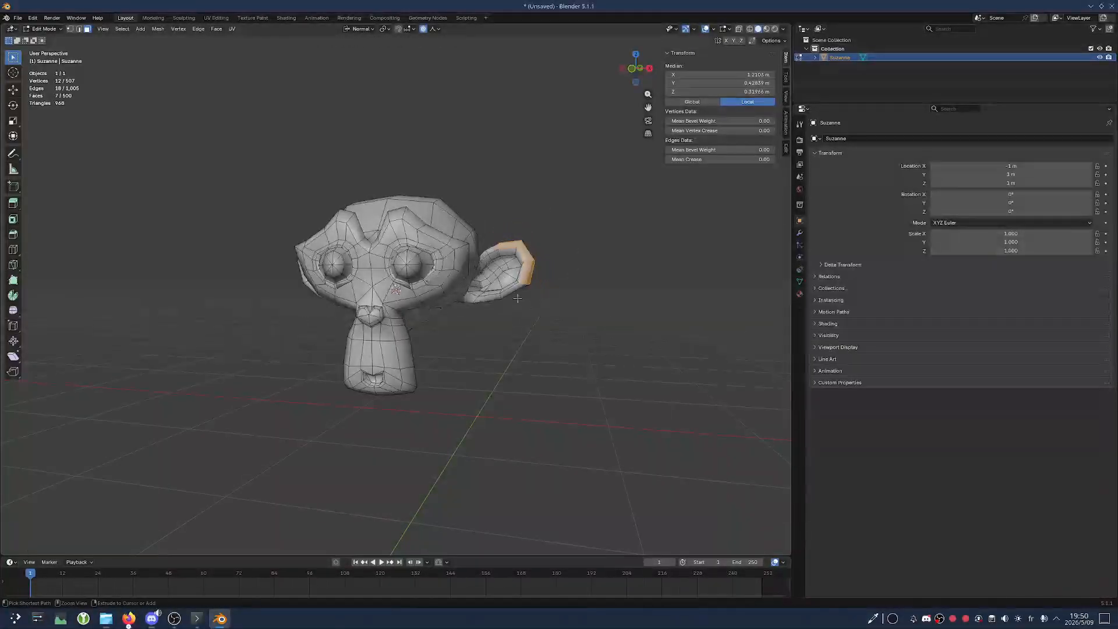
# Try scaling up the ear-tip faces with the proportional falloff set to Random, and undo it
pyautogui.click(436, 29)
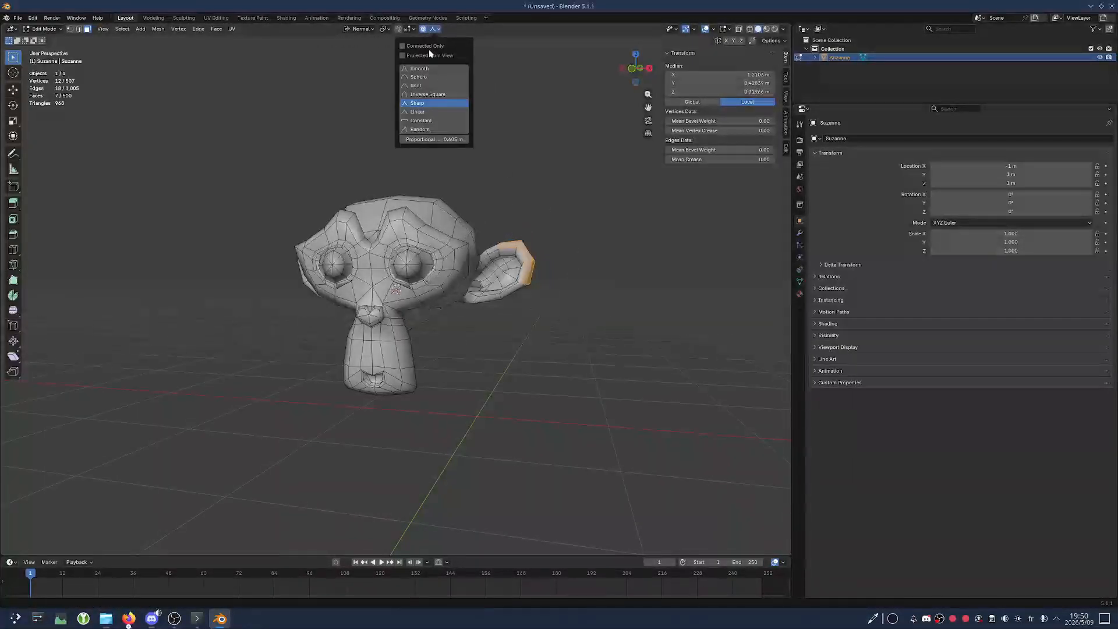
pyautogui.click(429, 131)
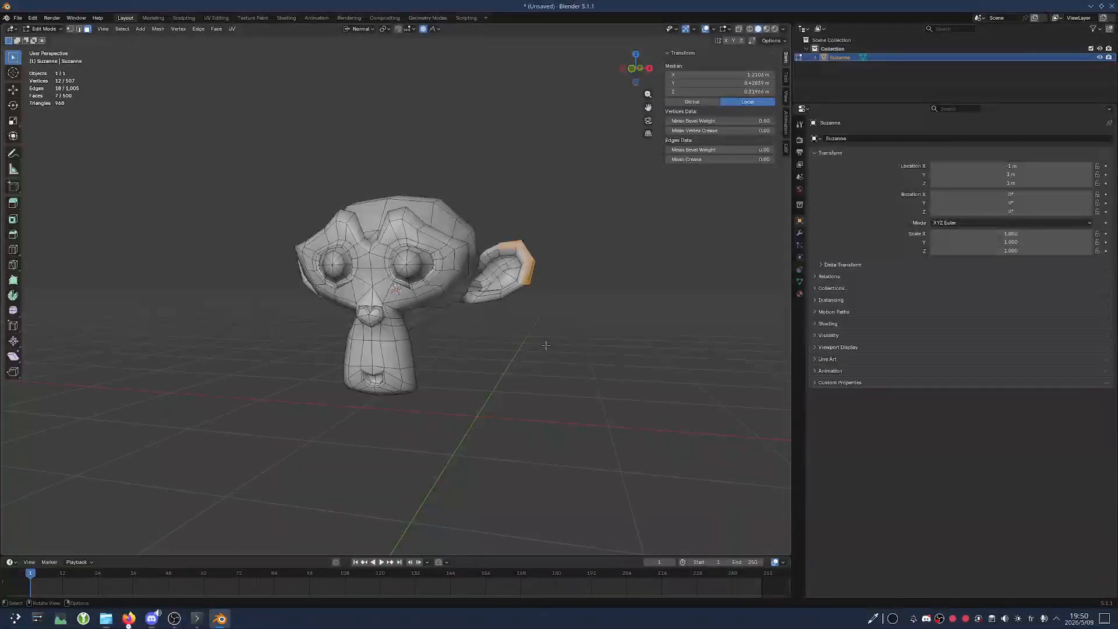
pyautogui.press('s')
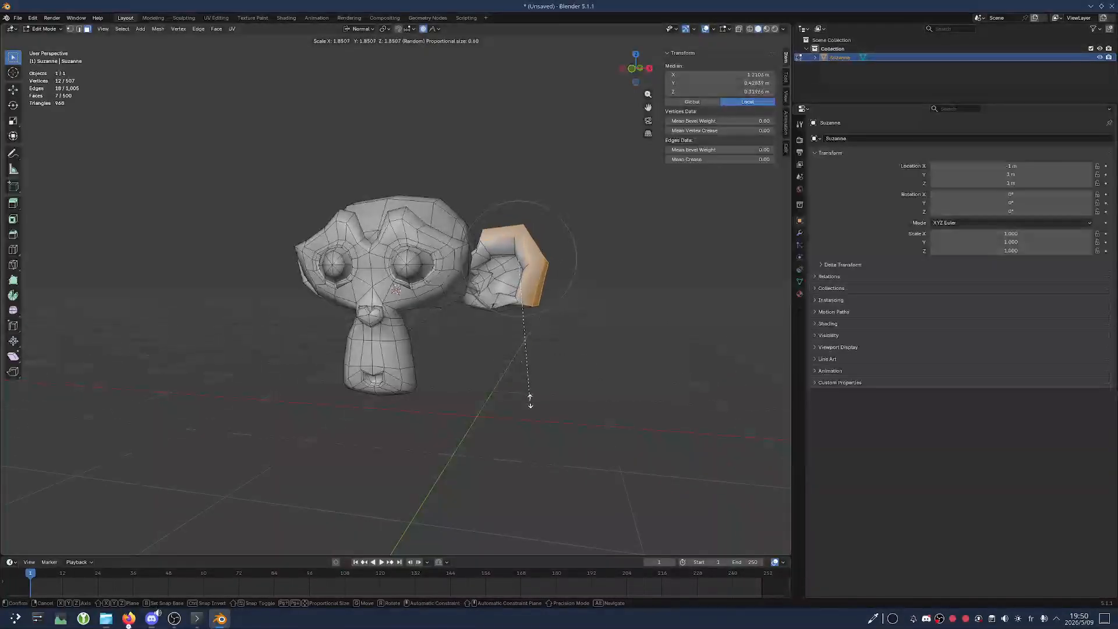
pyautogui.click(505, 356)
pyautogui.moveTo(503, 359)
pyautogui.mouseDown(button='middle')
pyautogui.moveTo(482, 374)
pyautogui.moveTo(386, 362)
pyautogui.moveTo(472, 392)
pyautogui.moveTo(517, 374)
pyautogui.mouseUp(button='middle')
pyautogui.hotkey('ctrl', 'z')
# Scale the ear-tip faces by about 2.68 with the Random proportional falloff
pyautogui.click(437, 29)
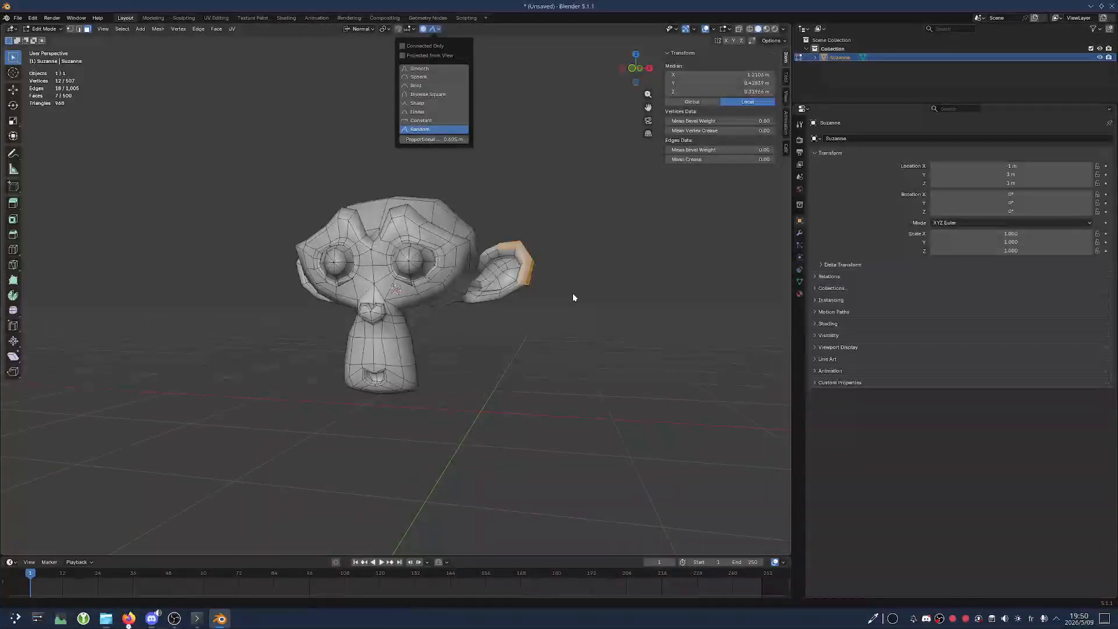
pyautogui.press('s')
pyautogui.click(590, 330)
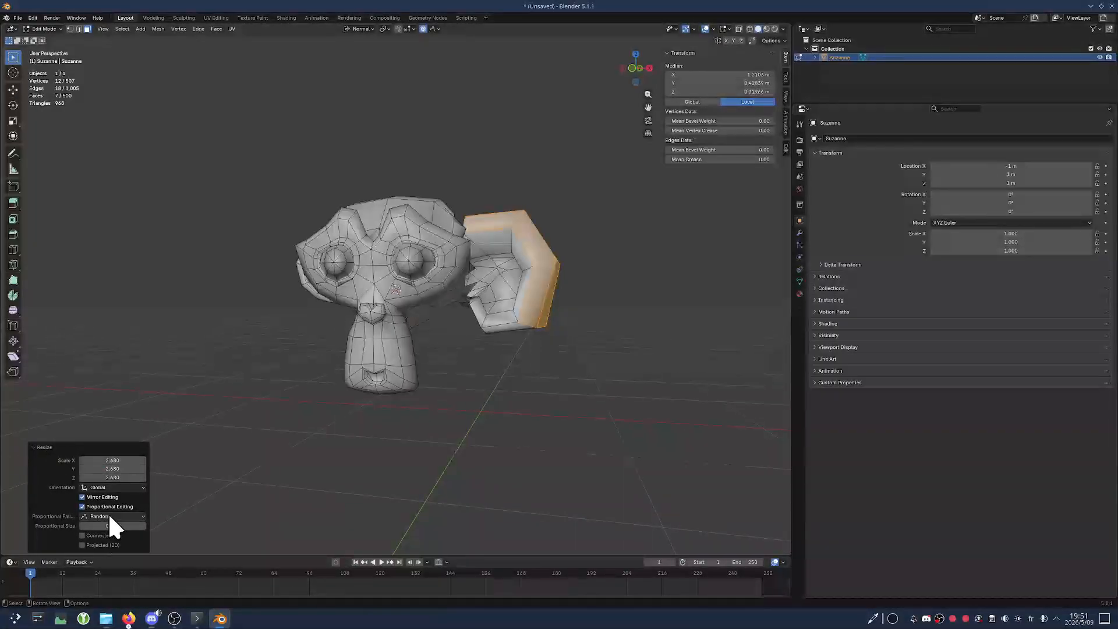
# Cycle the finished scale's proportional falloff through types such as Sphere, Sharp and Constant, ending on Inverse Square
pyautogui.keyDown('ctrl'); pyautogui.scroll(-2, 111, 517); pyautogui.keyUp('ctrl')
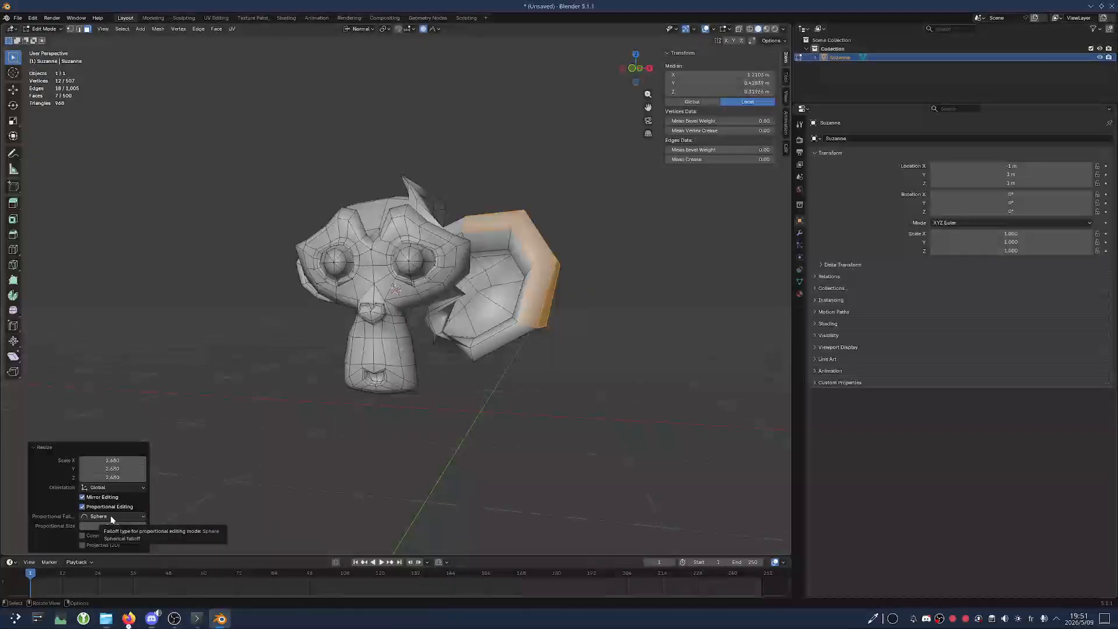
pyautogui.keyDown('ctrl'); pyautogui.scroll(-3, 113, 519); pyautogui.keyUp('ctrl')
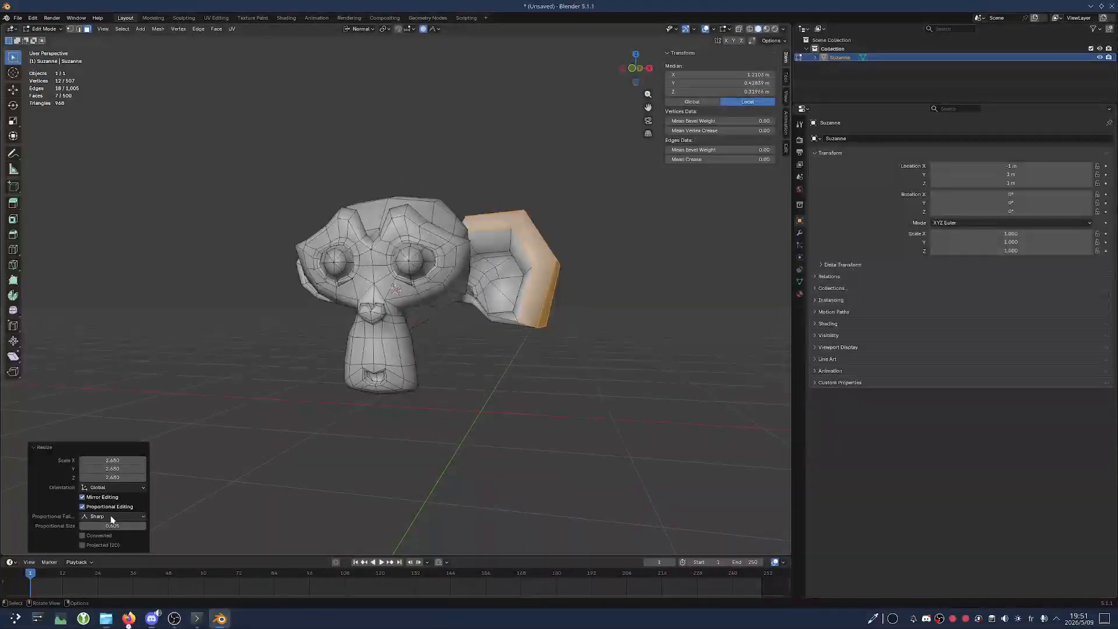
pyautogui.keyDown('ctrl'); pyautogui.scroll(-2, 113, 519); pyautogui.keyUp('ctrl')
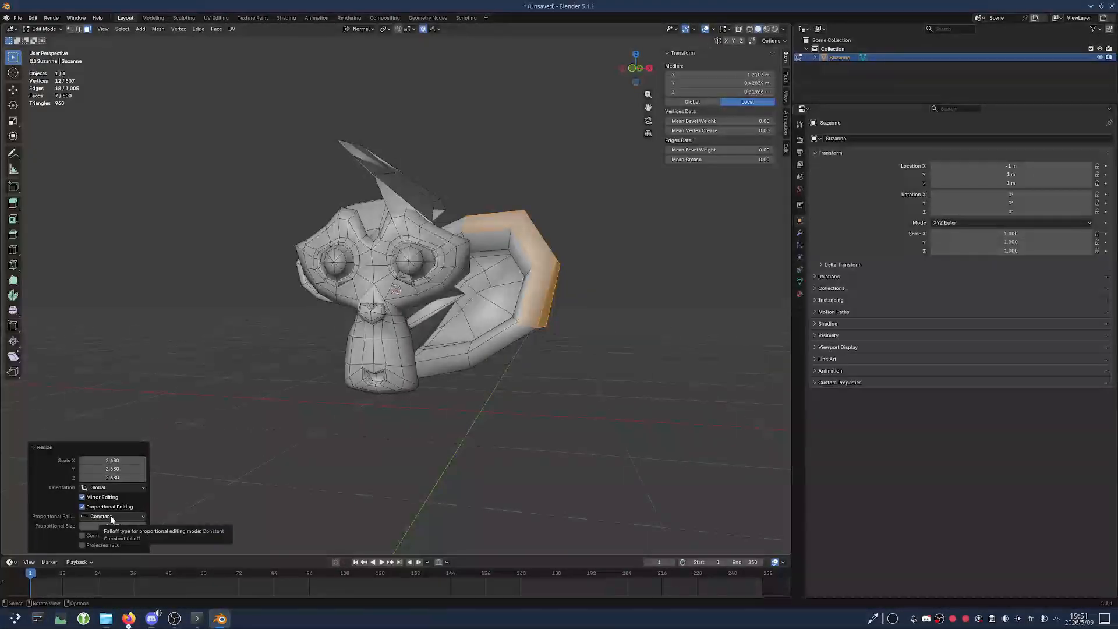
pyautogui.keyDown('ctrl'); pyautogui.scroll(-5, 113, 519); pyautogui.keyUp('ctrl')
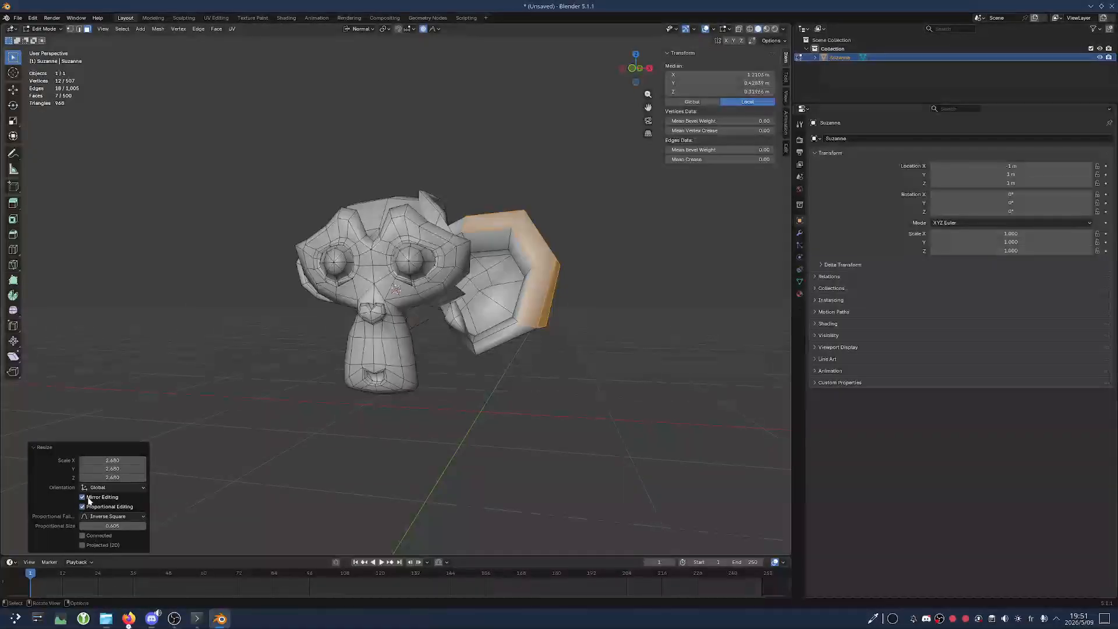
# Compare Smooth, Sphere and Constant as the finished scale's proportional falloff, ending on Sharp
pyautogui.click(113, 517)
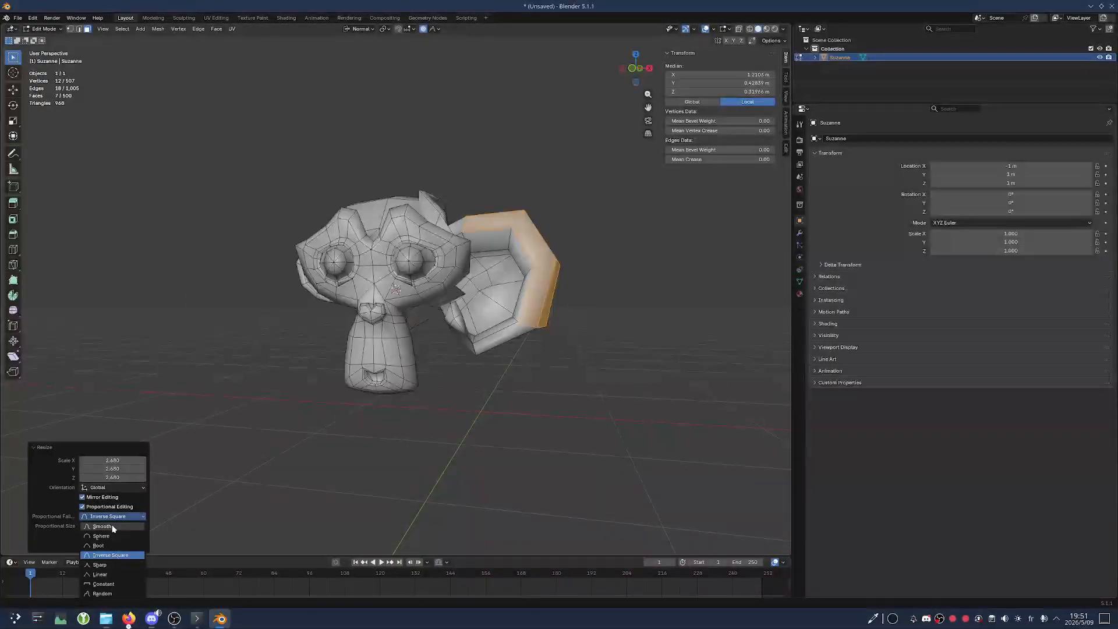
pyautogui.click(102, 525)
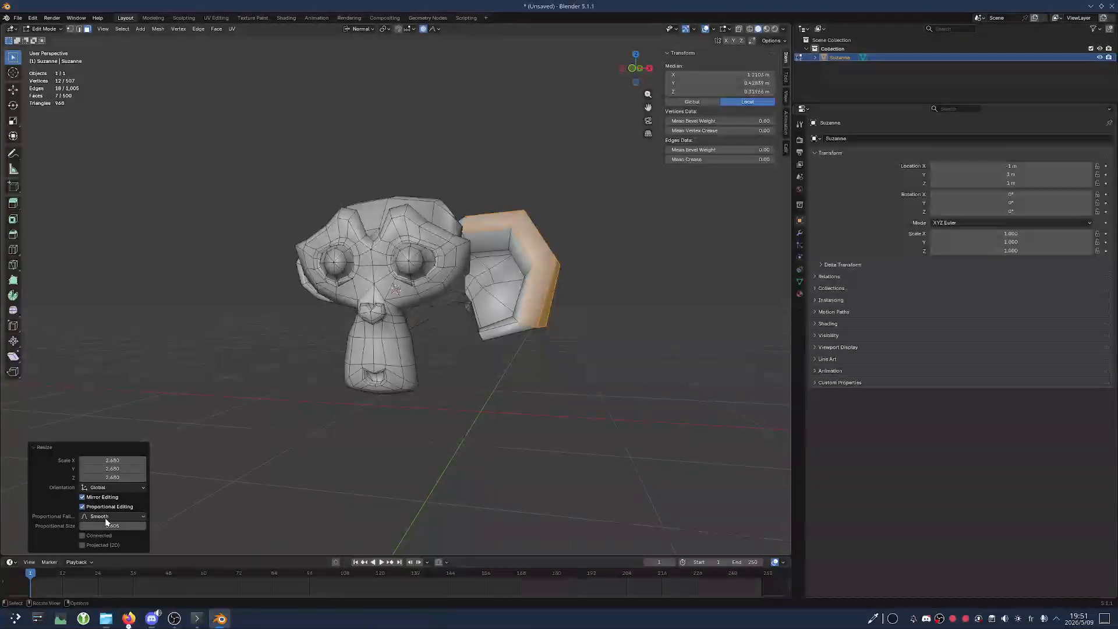
pyautogui.keyDown('ctrl'); pyautogui.scroll(-4, 102, 517); pyautogui.keyUp('ctrl')
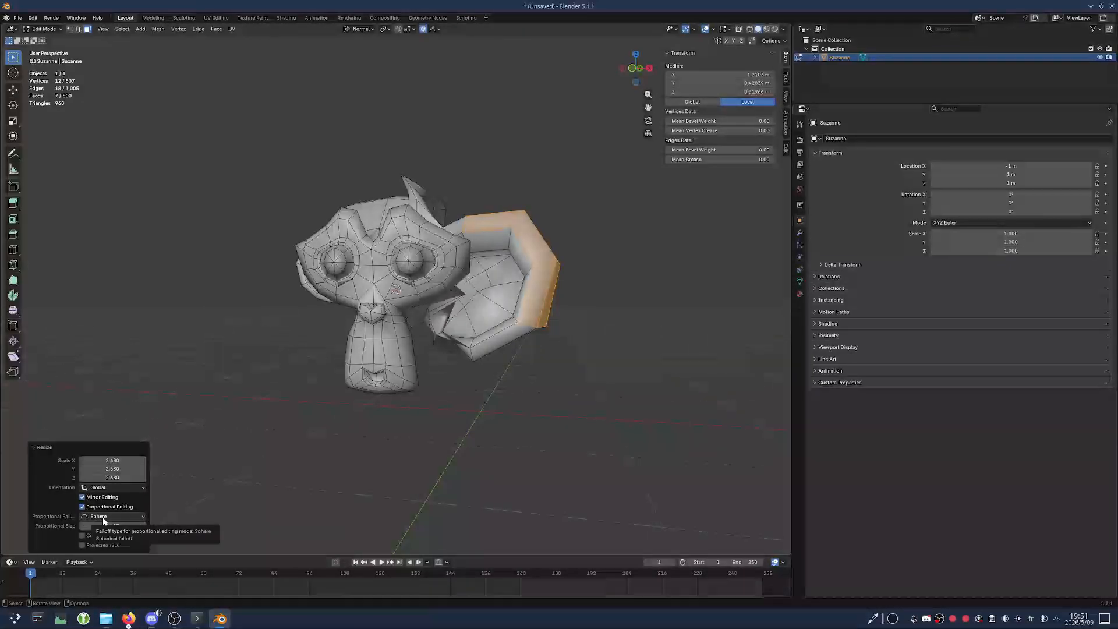
pyautogui.keyDown('ctrl'); pyautogui.scroll(-2, 102, 517); pyautogui.keyUp('ctrl')
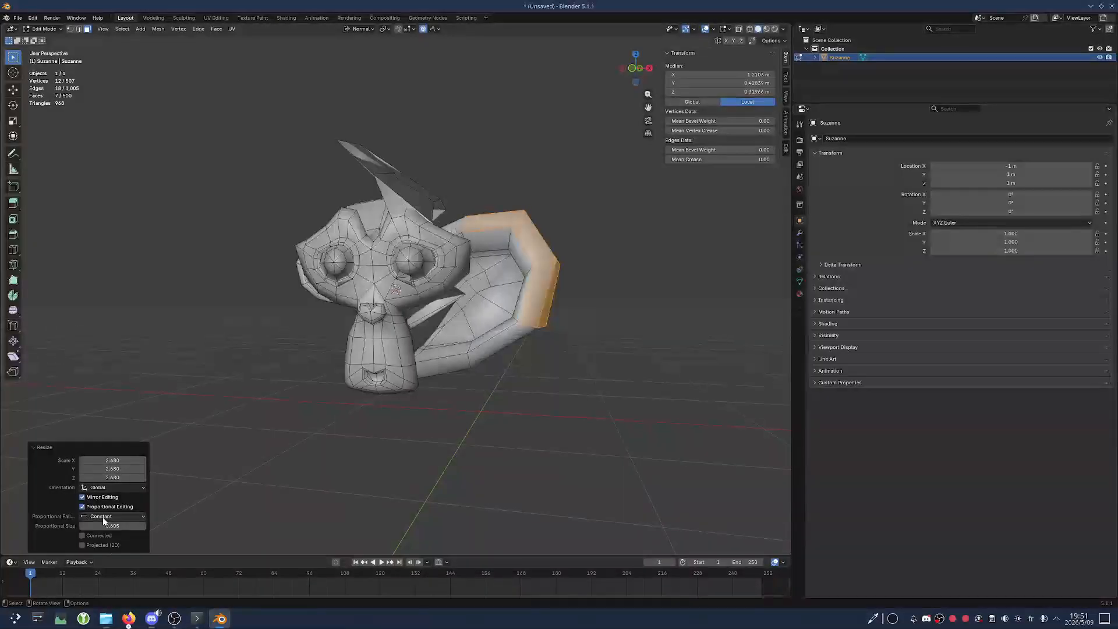
pyautogui.keyDown('ctrl'); pyautogui.scroll(1, 103, 517); pyautogui.keyUp('ctrl')
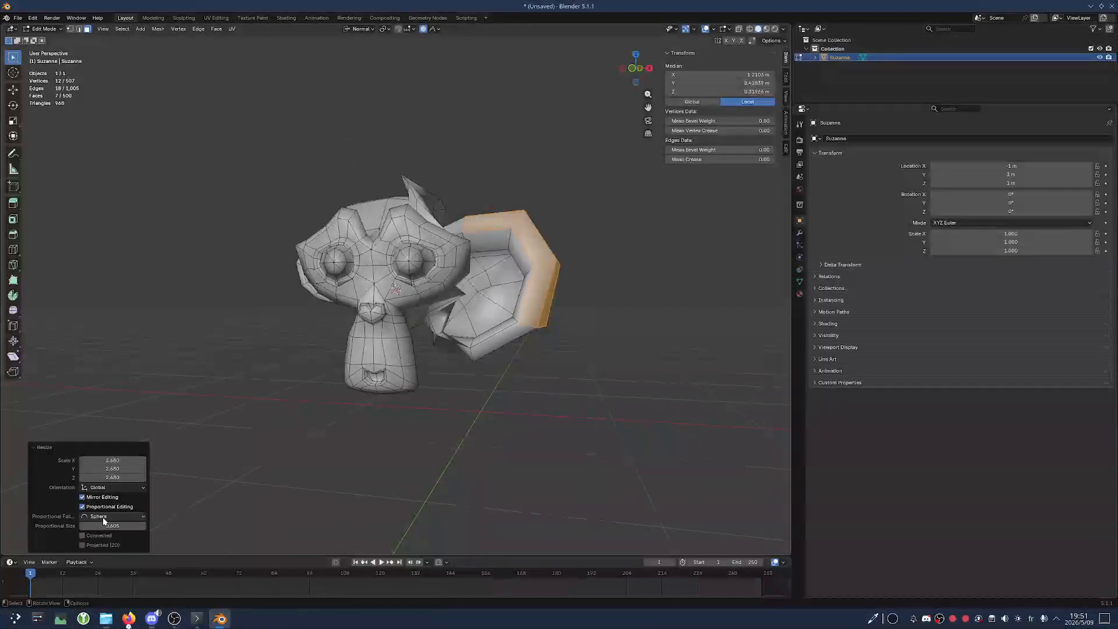
pyautogui.keyDown('ctrl'); pyautogui.scroll(1, 103, 517); pyautogui.keyUp('ctrl')
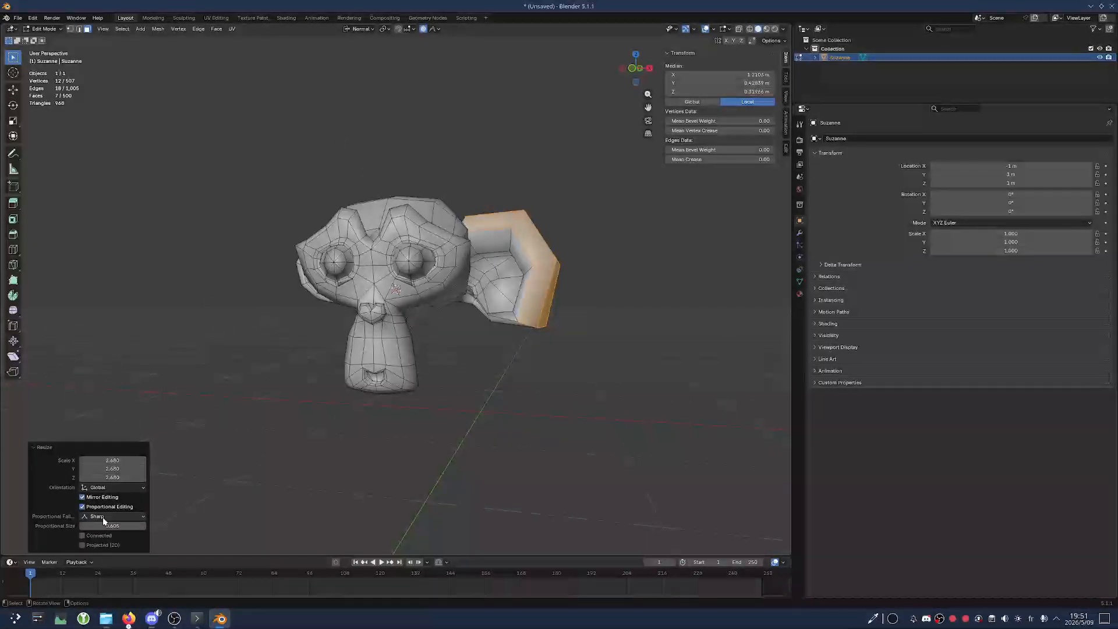
pyautogui.keyDown('ctrl'); pyautogui.scroll(1, 102, 517); pyautogui.keyUp('ctrl')
# Shrink and enlarge the finished scale's proportional size to vary its influence around the ear-tip faces
pyautogui.moveTo(104, 526); pyautogui.dragTo(46, 526)
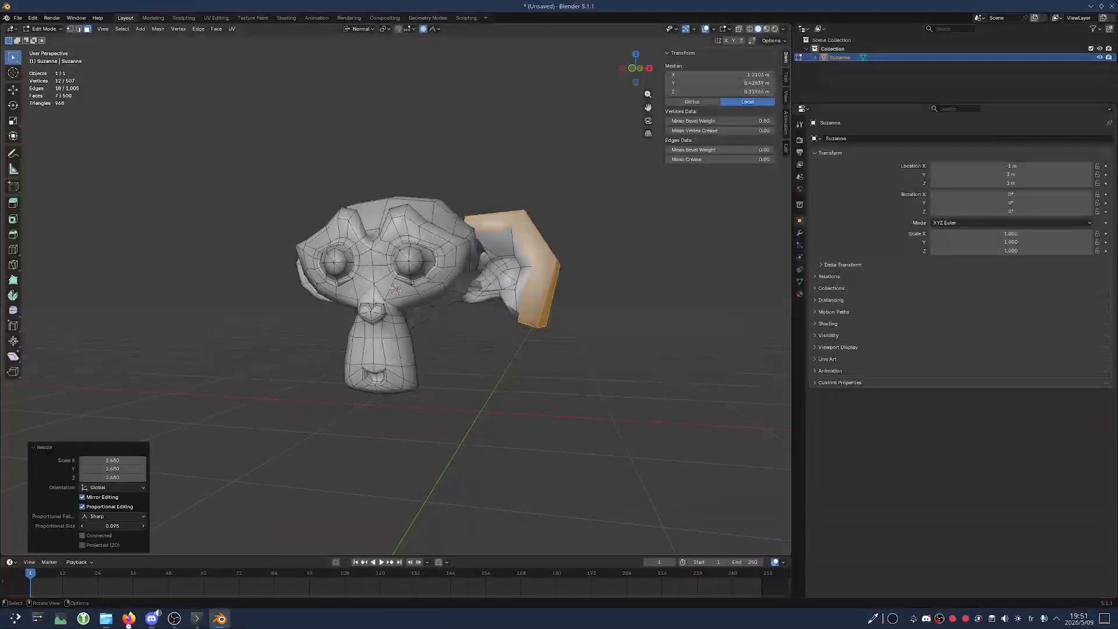
pyautogui.moveTo(112, 526); pyautogui.dragTo(105, 526)
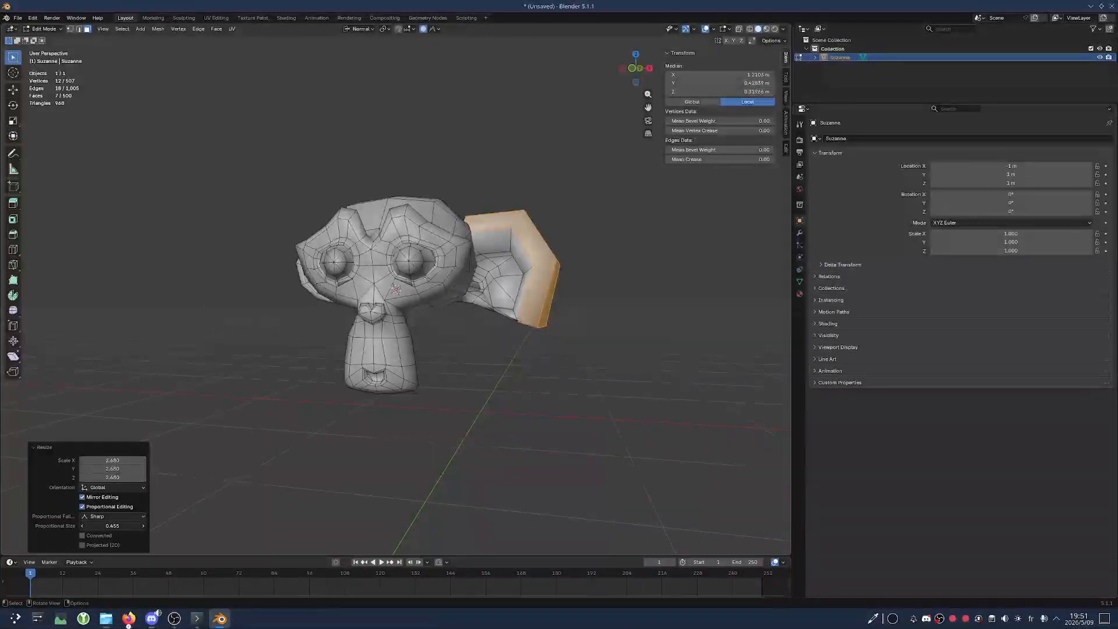
pyautogui.moveTo(106, 525); pyautogui.dragTo(113, 526)
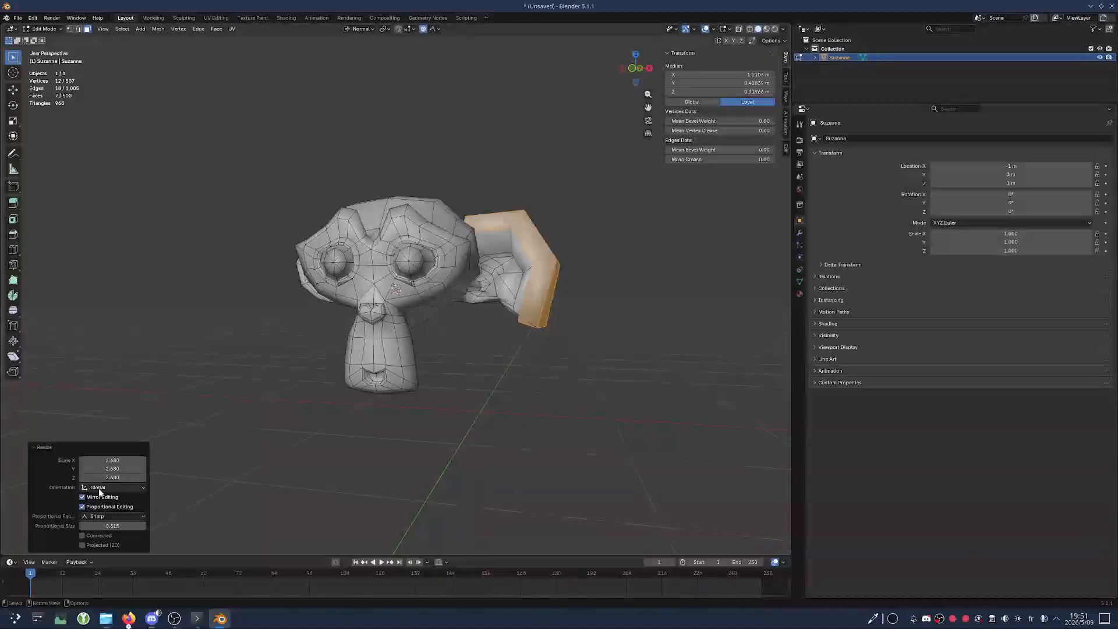
# Try different X, Y and Z scale factors and a larger proportional size on the ear-tip faces, then undo the scale and last selection
pyautogui.moveTo(113, 460); pyautogui.dragTo(112, 460)
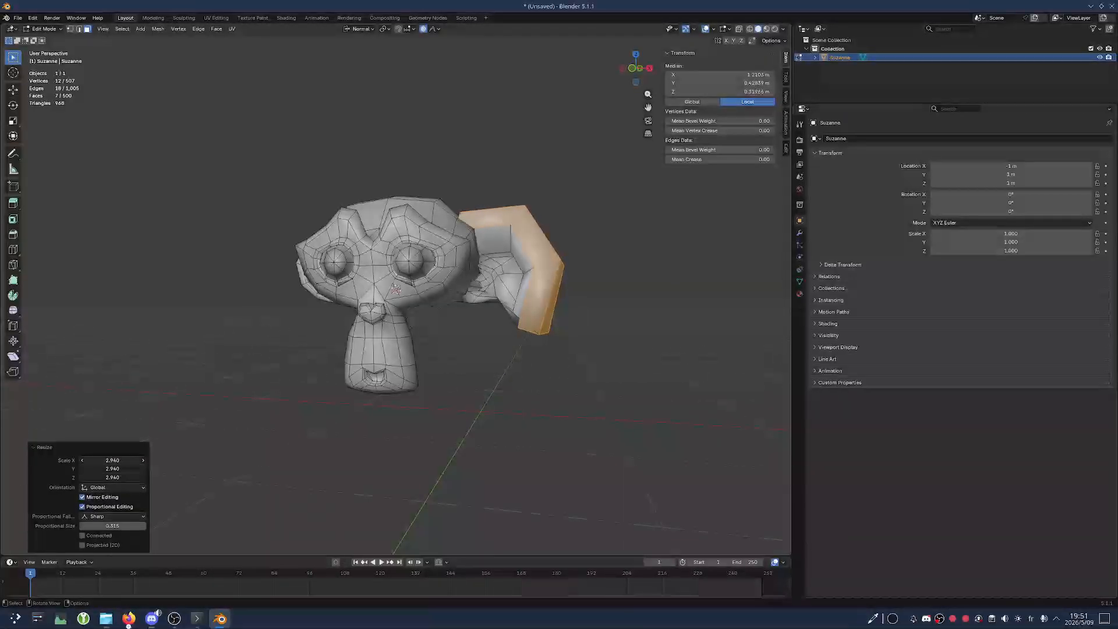
pyautogui.moveTo(102, 460)
pyautogui.mouseDown()
pyautogui.moveTo(137, 460)
pyautogui.moveTo(96, 477)
pyautogui.mouseUp()
pyautogui.moveTo(522, 386); pyautogui.dragTo(507, 362, button='middle')
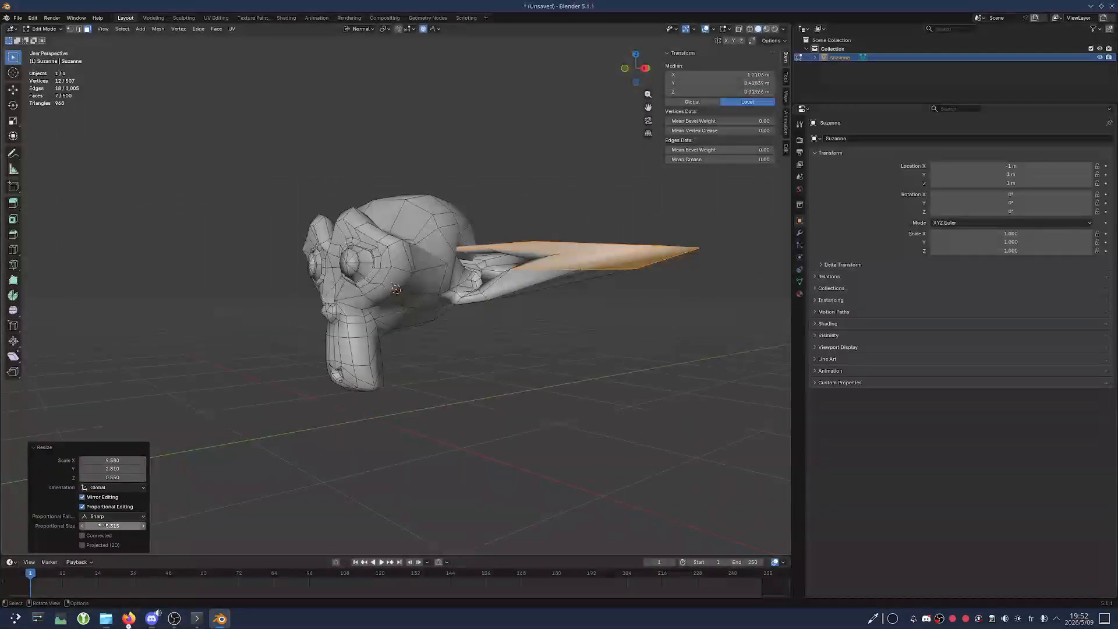
pyautogui.moveTo(106, 526); pyautogui.dragTo(134, 526)
pyautogui.moveTo(572, 382); pyautogui.dragTo(531, 398, button='middle')
pyautogui.hotkey('ctrl', 'z')
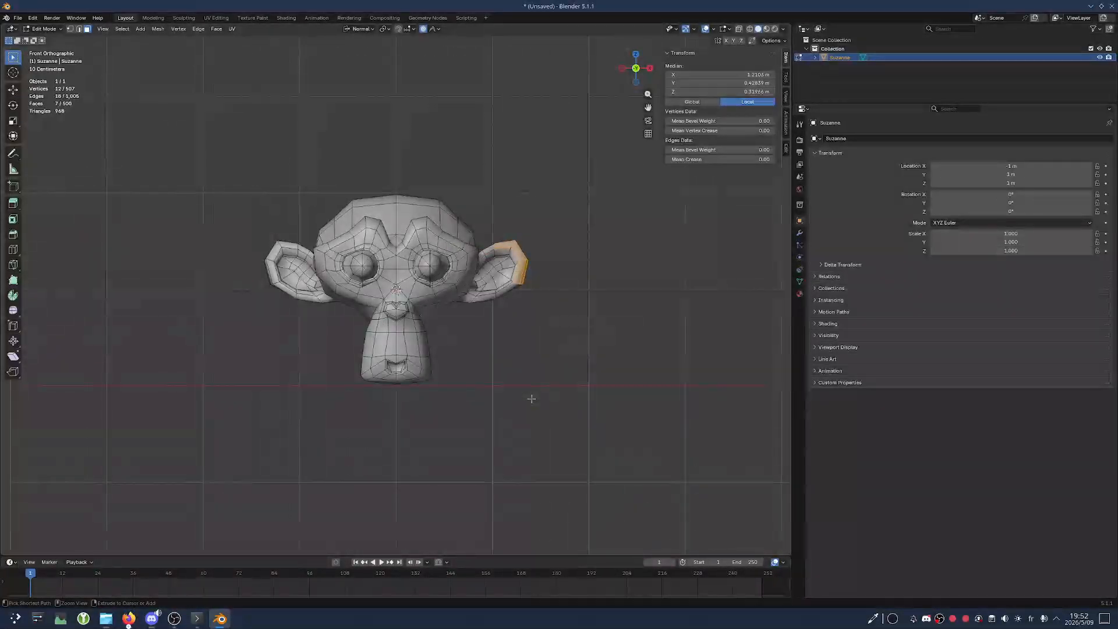
pyautogui.hotkey('ctrl', 'z')
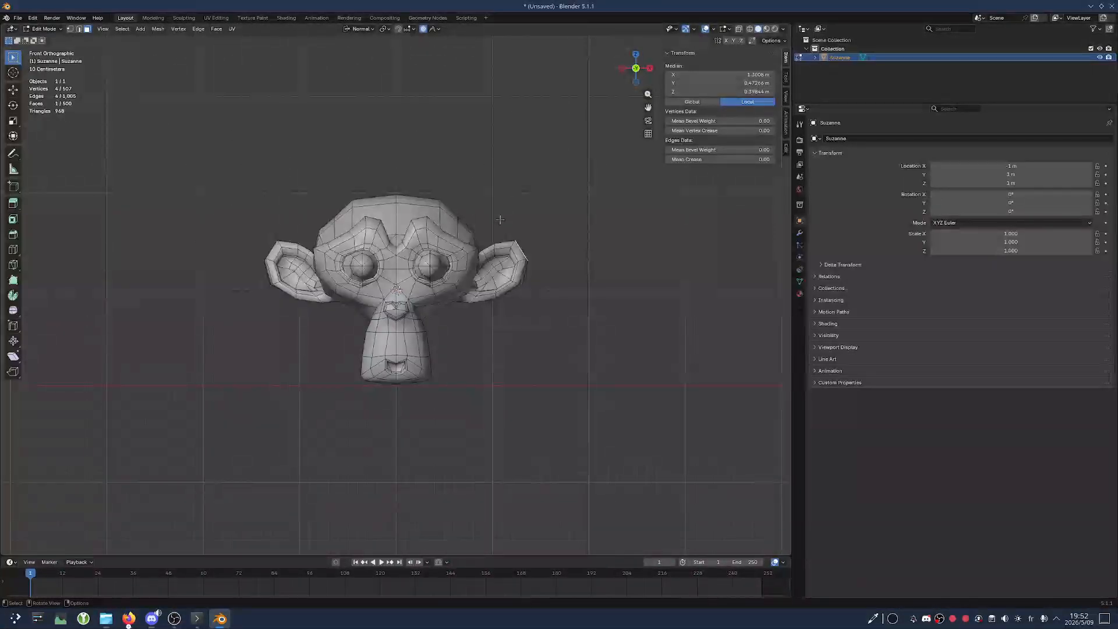
# Switch to vertex selection and enable X-axis mesh symmetry for the monkey
pyautogui.press('1')
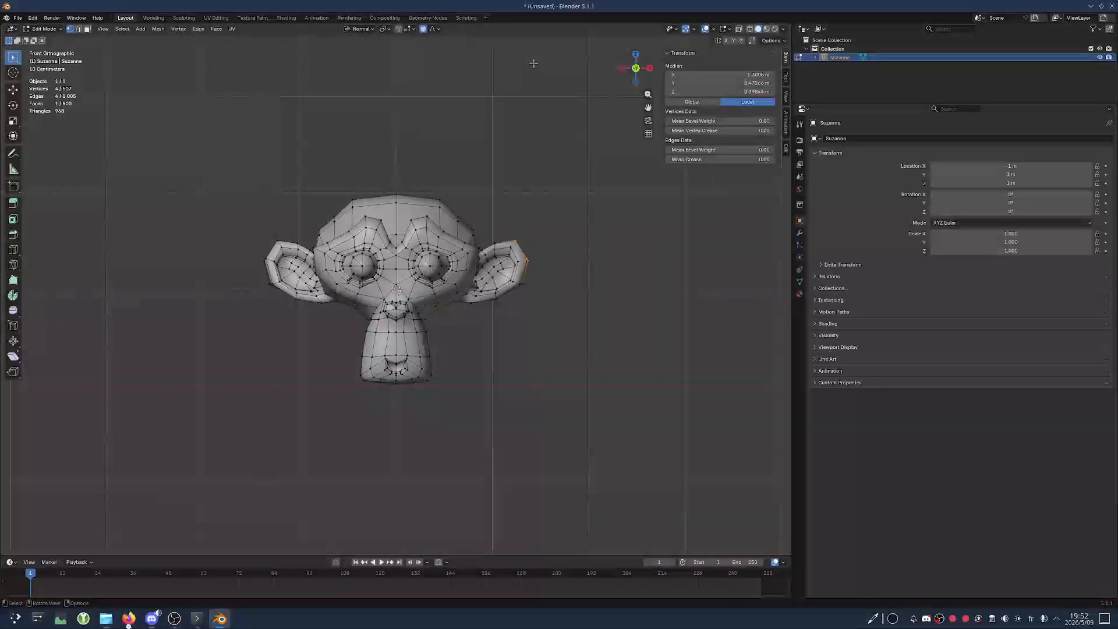
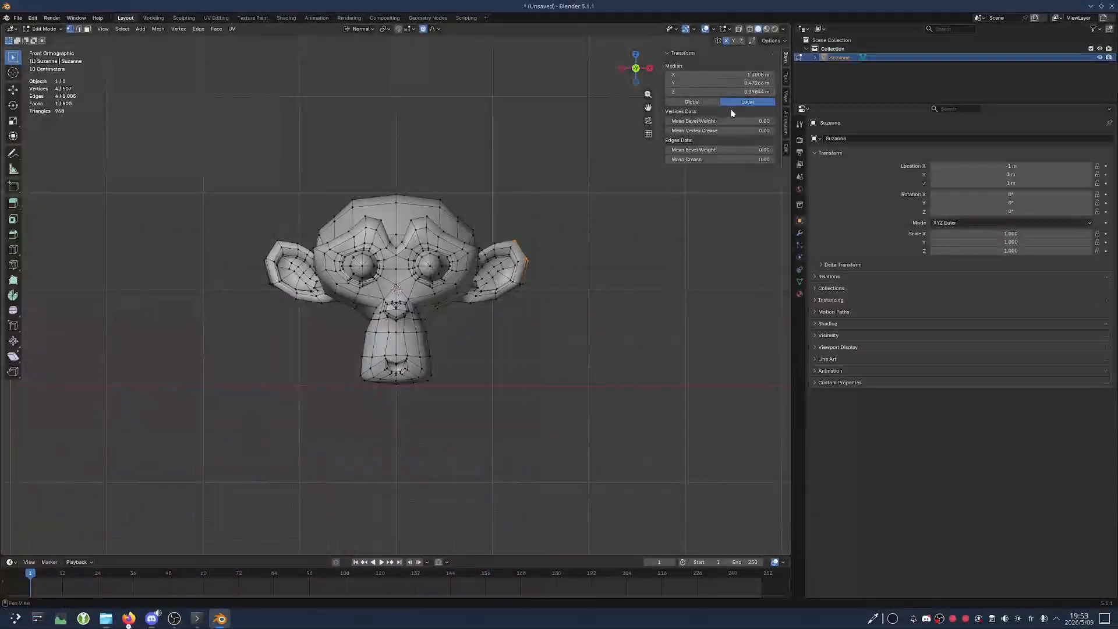
pyautogui.click(726, 41)
pyautogui.moveTo(466, 286); pyautogui.dragTo(377, 269, button='middle')
# Try moving the mirrored ear-tip vertices about 0.49 m along X and -0.48 m along Z with Smooth falloff, and undo it
pyautogui.press('g')
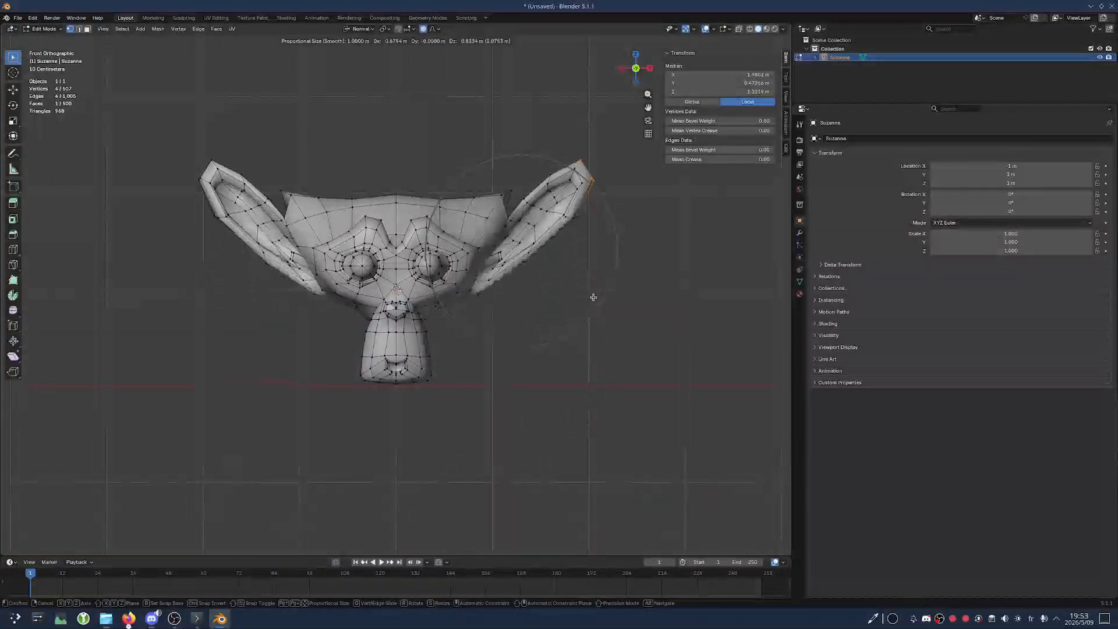
pyautogui.click(574, 424)
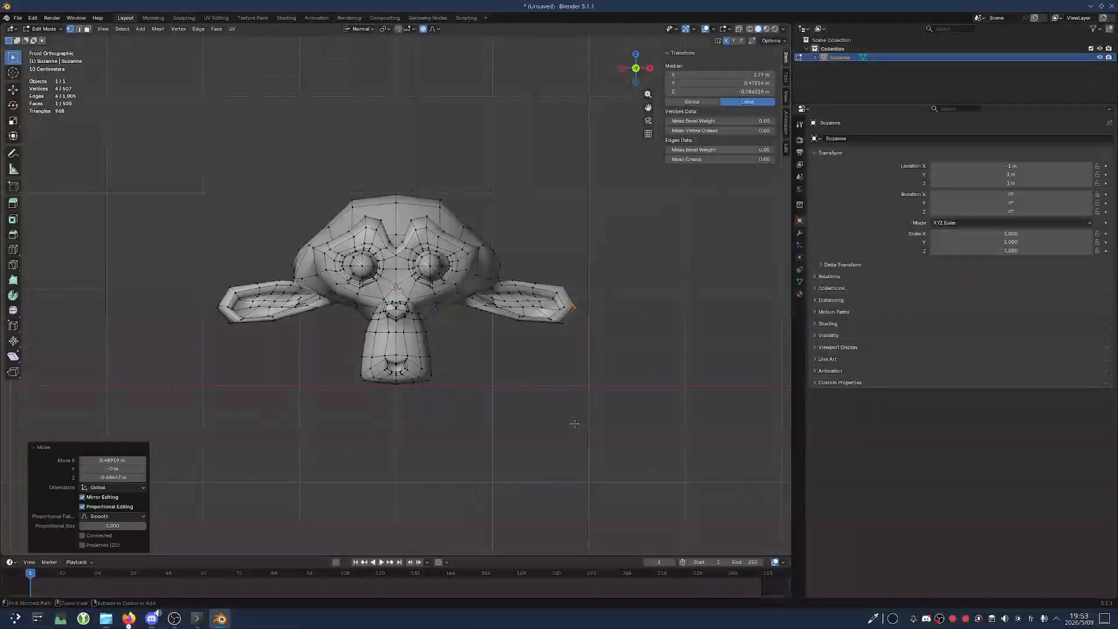
pyautogui.hotkey('ctrl', 'z')
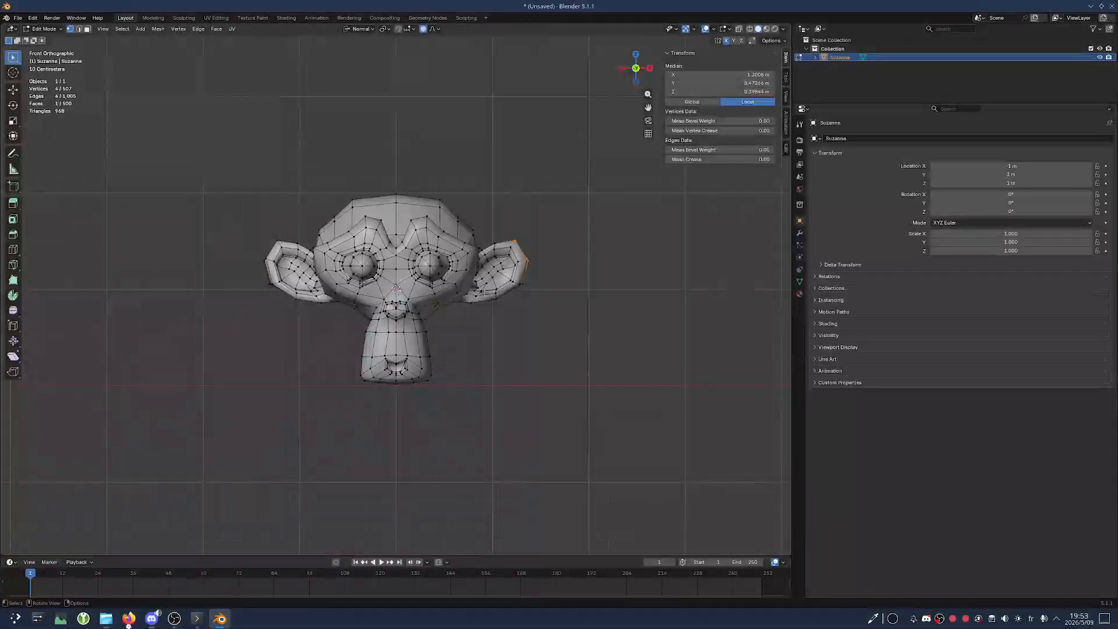
# Turn on X-ray and delete the vertices of the monkey's half on the negative X side, keeping the centre line
pyautogui.click(739, 28)
pyautogui.click(600, 330)
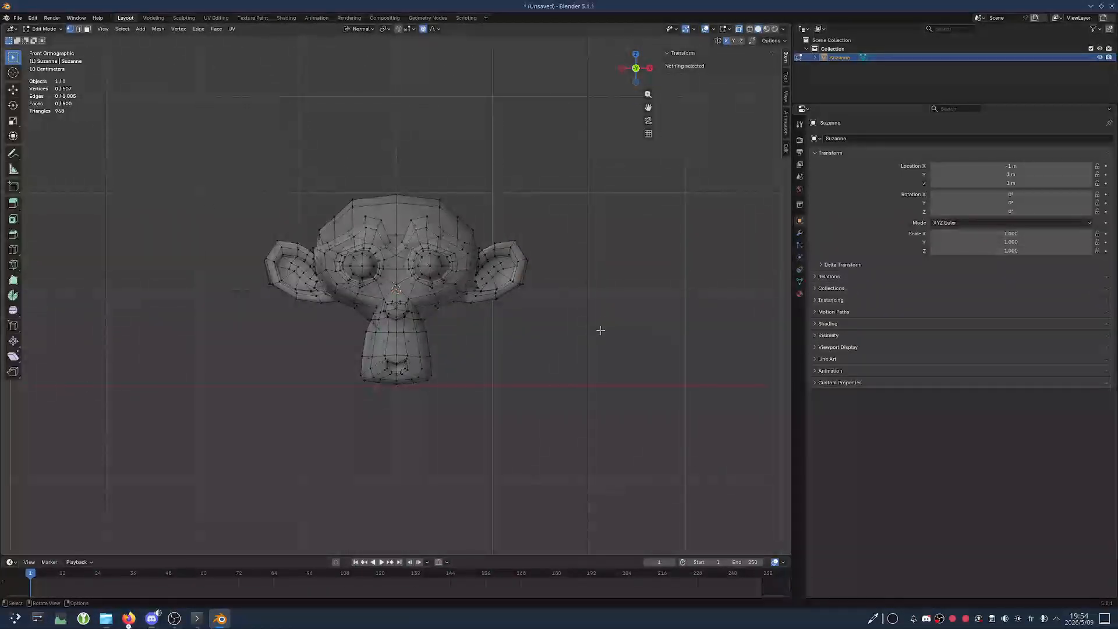
pyautogui.moveTo(213, 104); pyautogui.dragTo(396, 481)
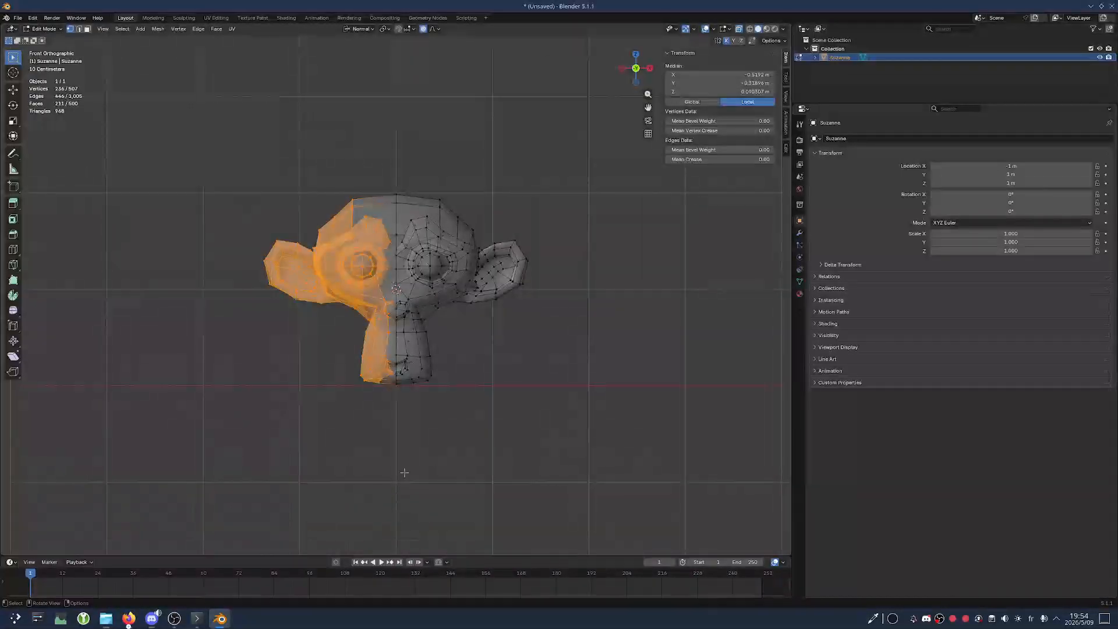
pyautogui.press('x')
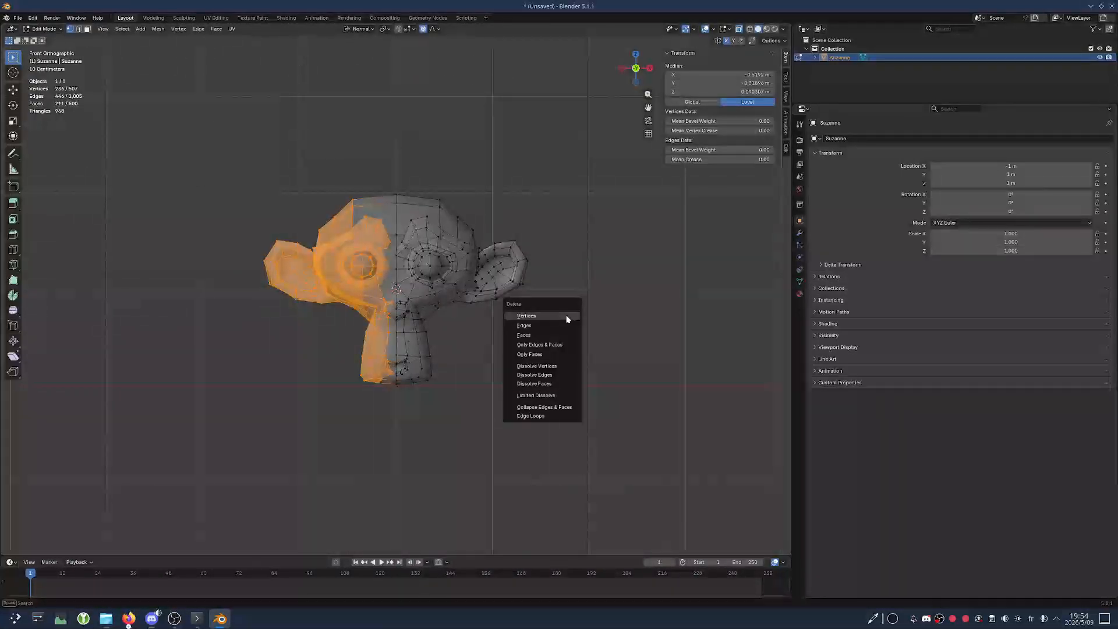
pyautogui.click(567, 319)
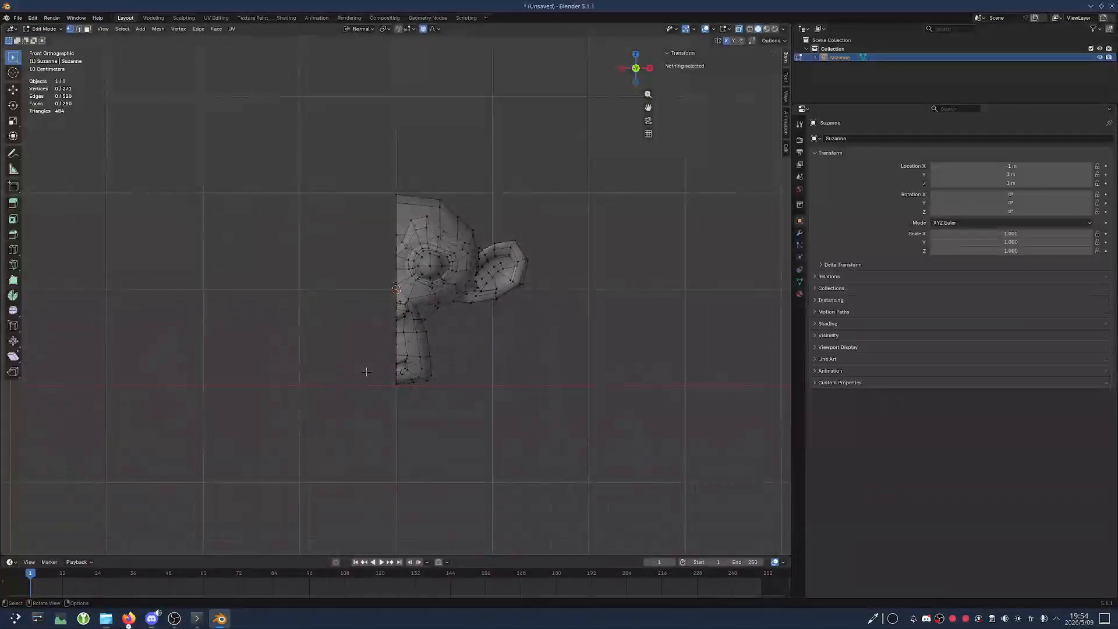
# Switch to Object Mode and examine the open side of the half monkey head from several angles
pyautogui.moveTo(569, 317); pyautogui.dragTo(331, 284, button='middle')
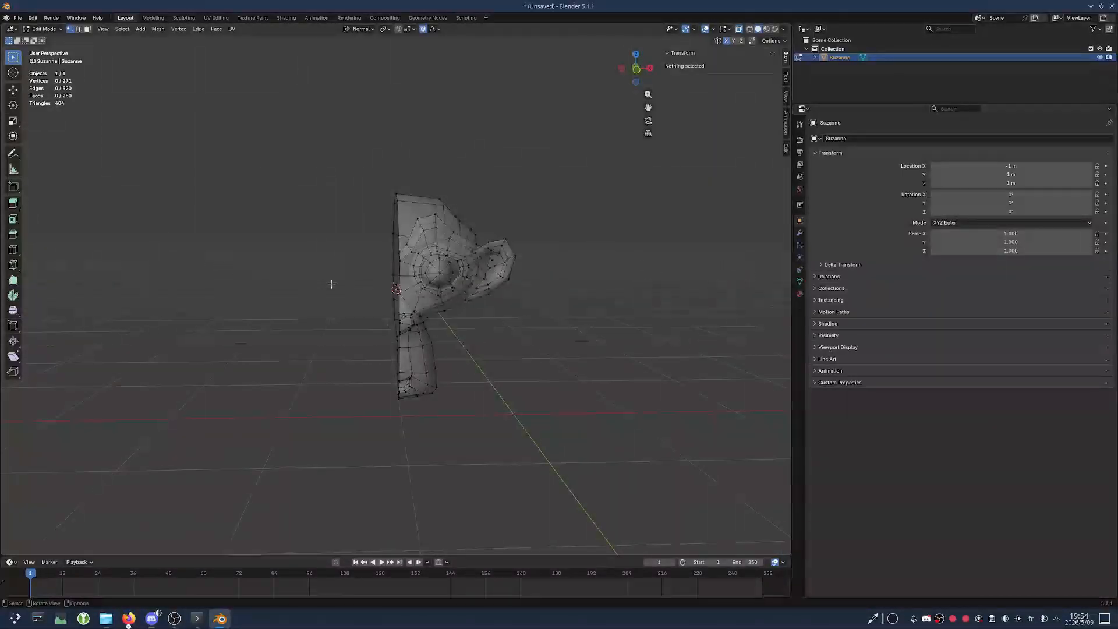
pyautogui.press('KP_1')
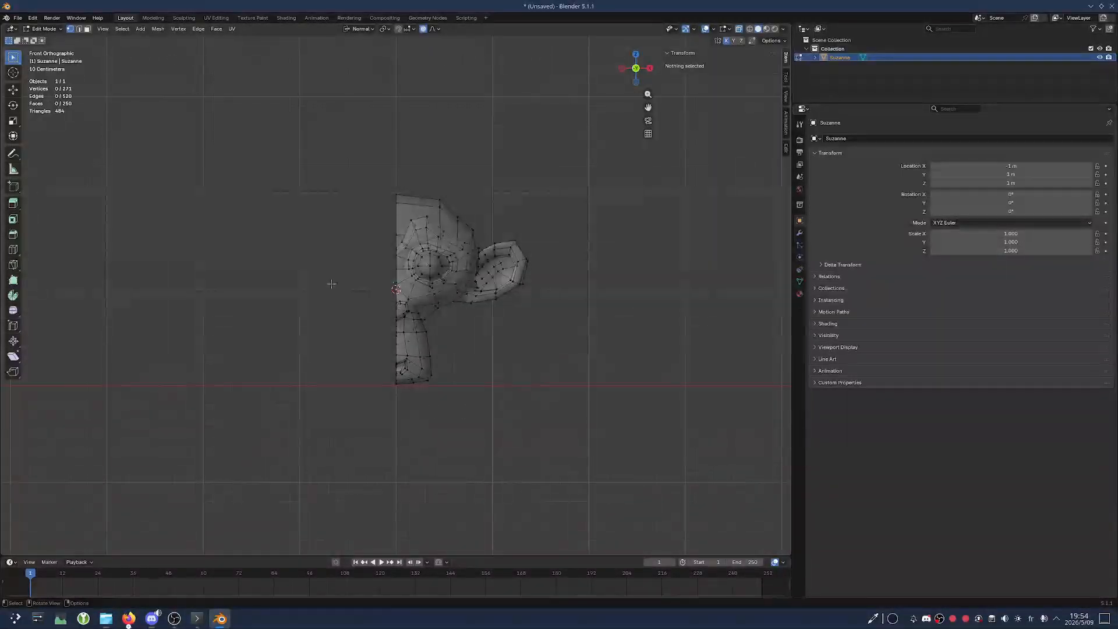
pyautogui.click(37, 29)
pyautogui.click(49, 39)
pyautogui.moveTo(189, 154); pyautogui.dragTo(309, 285, button='middle')
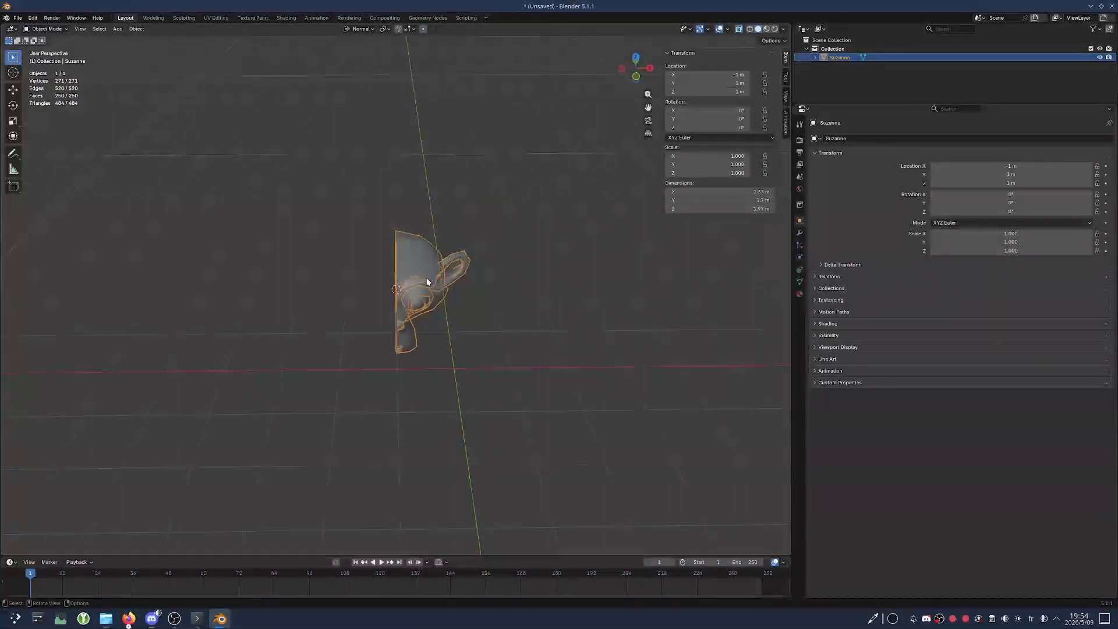
pyautogui.moveTo(427, 282); pyautogui.dragTo(394, 292, button='middle')
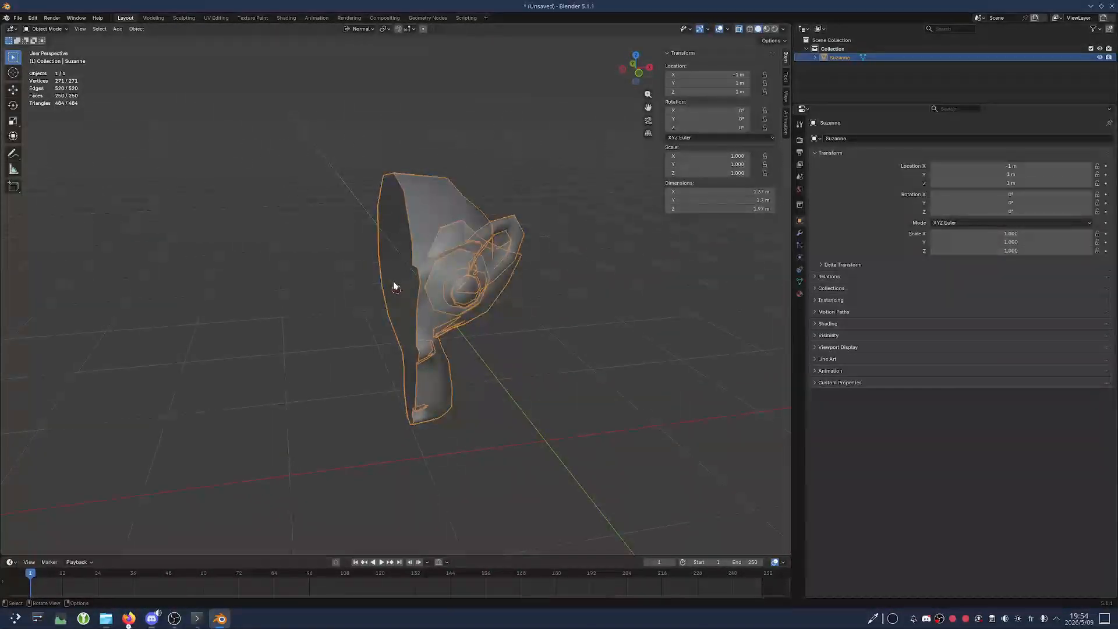
pyautogui.moveTo(393, 309); pyautogui.dragTo(542, 396, button='middle')
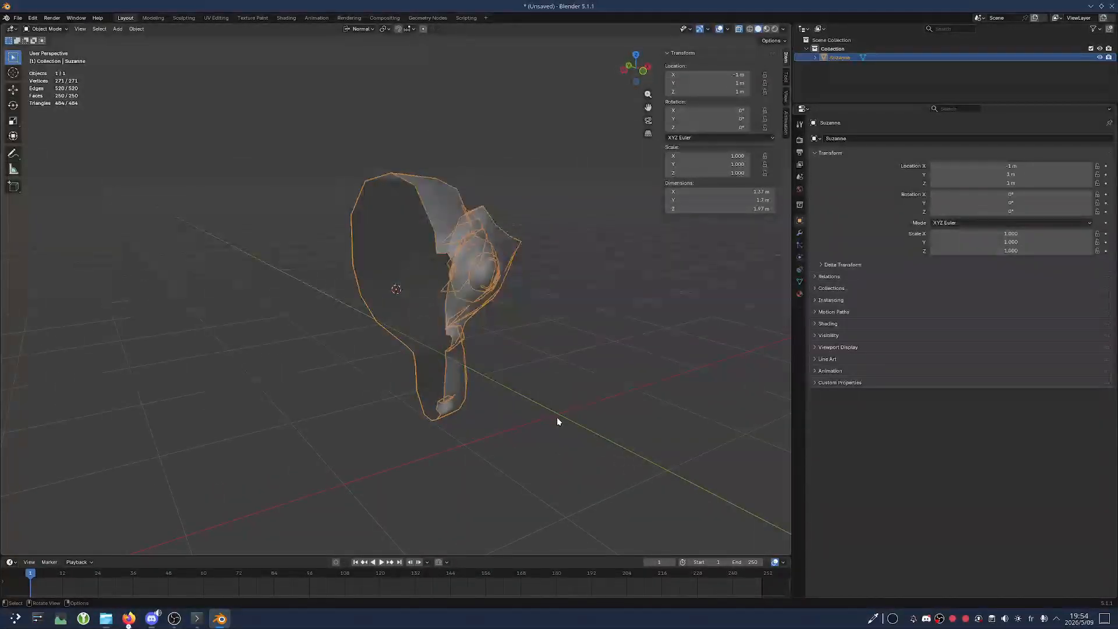
pyautogui.moveTo(555, 415); pyautogui.dragTo(494, 346, button='middle')
pyautogui.hotkey('shift', 'a')
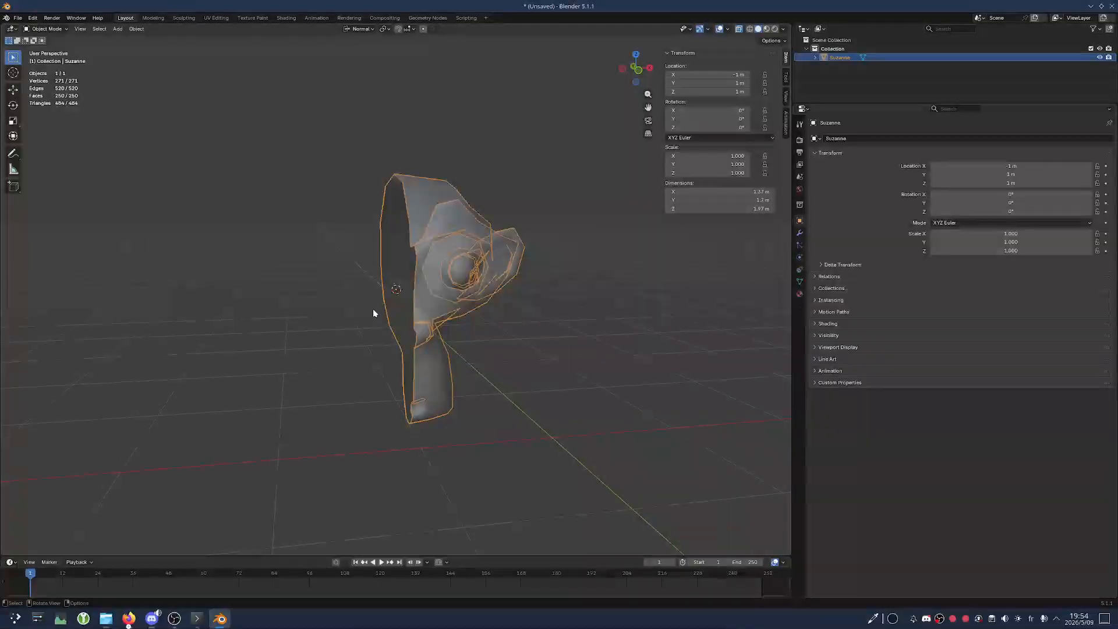
pyautogui.moveTo(373, 313); pyautogui.dragTo(385, 309, button='middle')
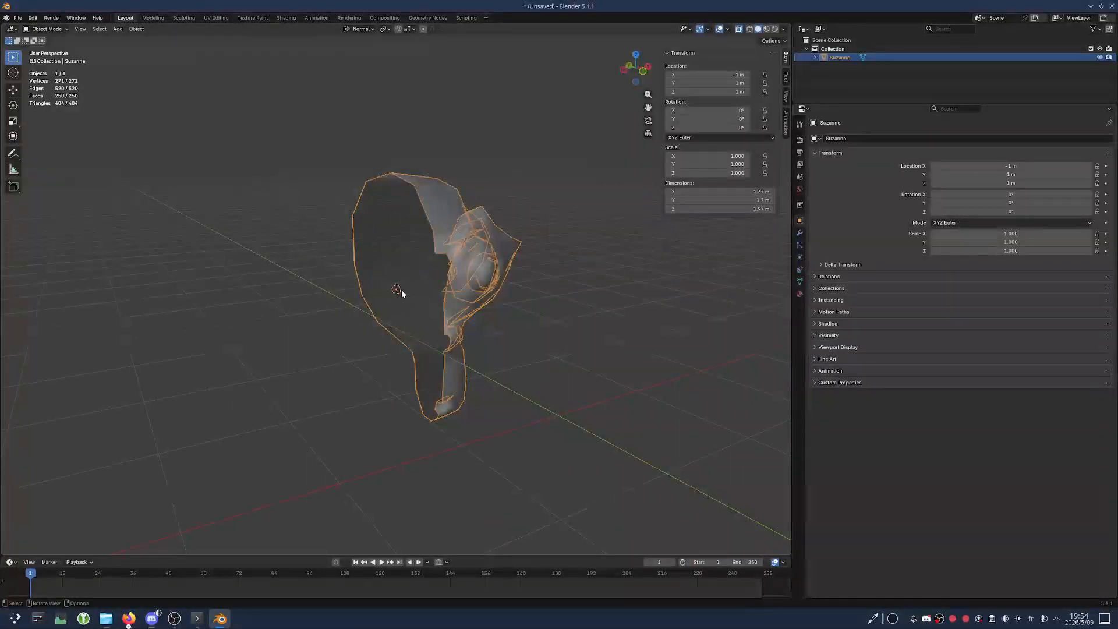
# Delete the half monkey object and reset the 3D cursor to the world origin
pyautogui.scroll(-3, 401, 289)
pyautogui.press('Delete')
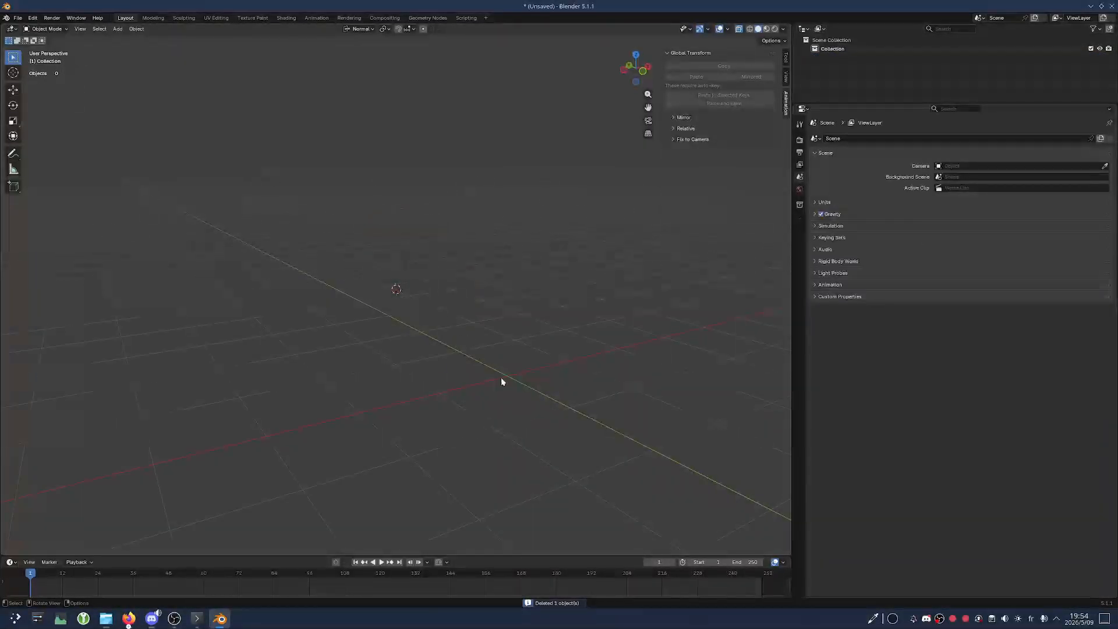
pyautogui.click(136, 29)
pyautogui.moveTo(150, 39)
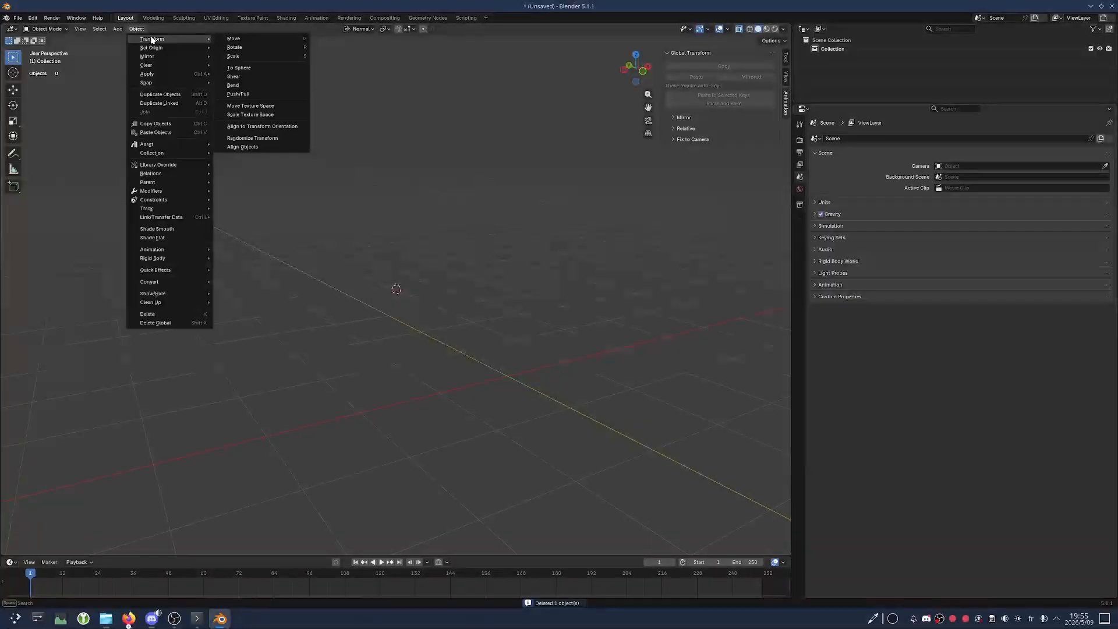
pyautogui.hotkey('shift', 'c')
# Add a new monkey mesh at the world origin
pyautogui.moveTo(434, 391); pyautogui.dragTo(408, 343, button='middle')
pyautogui.hotkey('shift', 'a')
pyautogui.moveTo(409, 346)
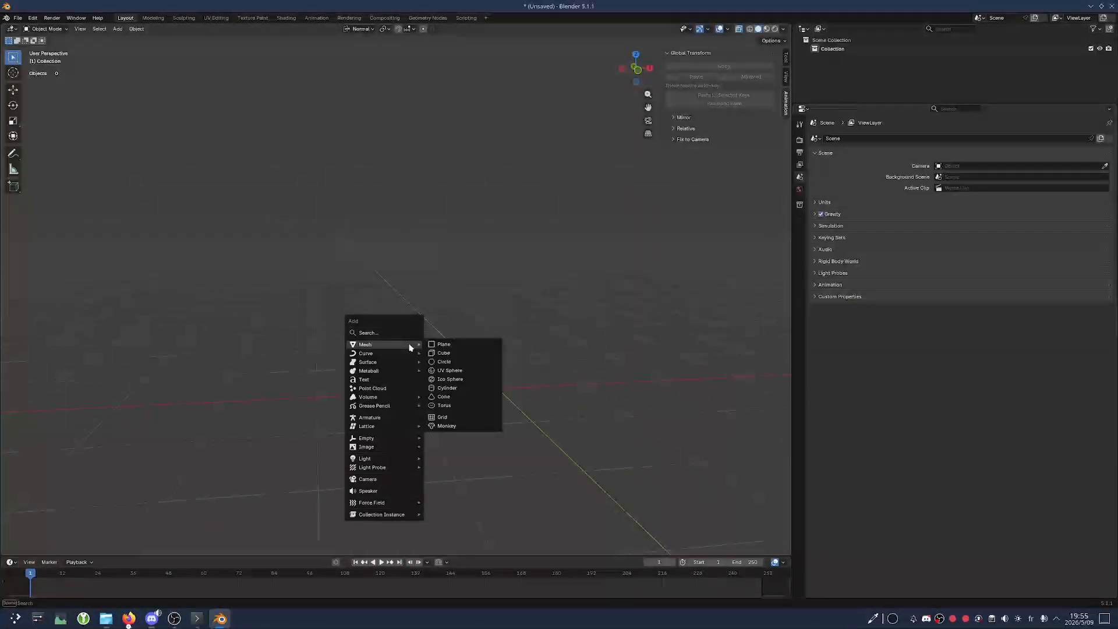
pyautogui.click(443, 425)
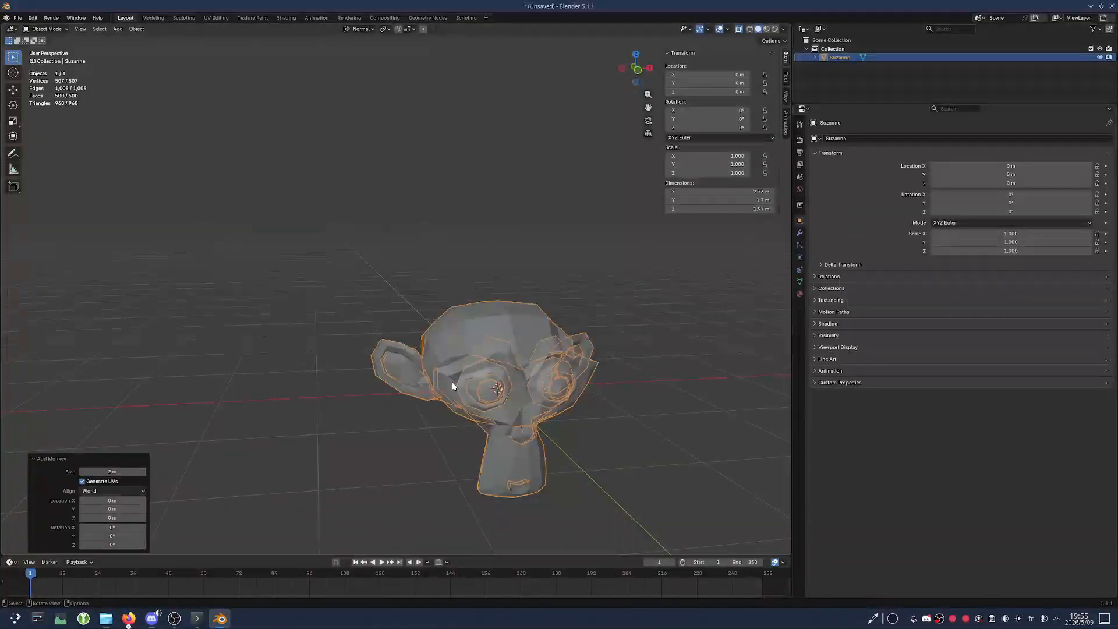
# Enter Edit Mode on the new monkey in front view and clear the vertex selection
pyautogui.moveTo(452, 385); pyautogui.dragTo(456, 376, button='middle')
pyautogui.press('KP_1')
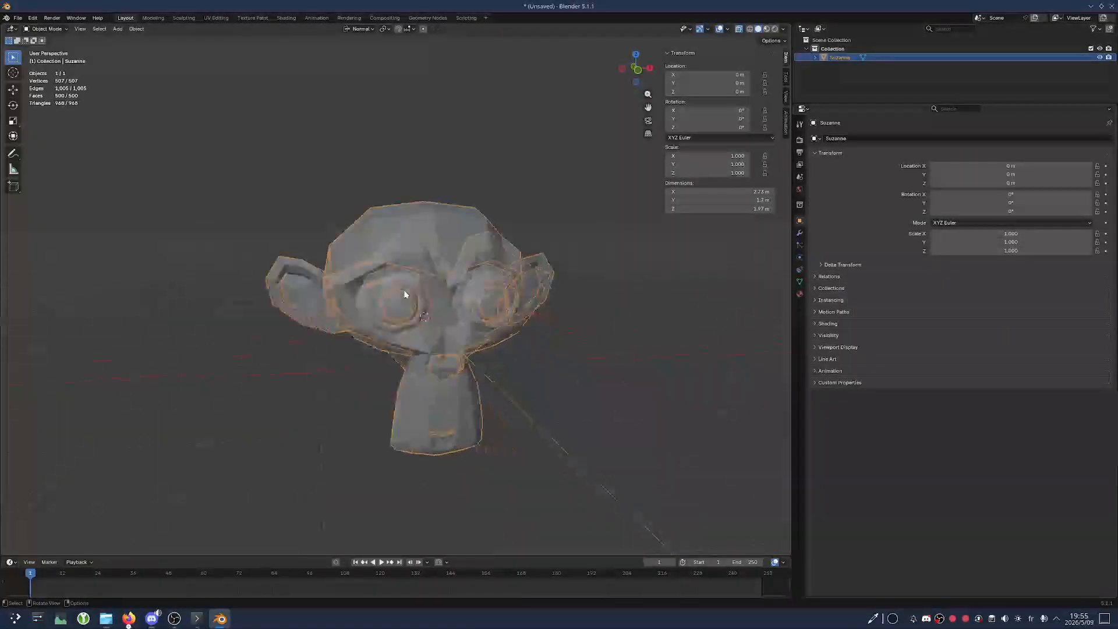
pyautogui.press('Tab')
pyautogui.hotkey('alt', 'a')
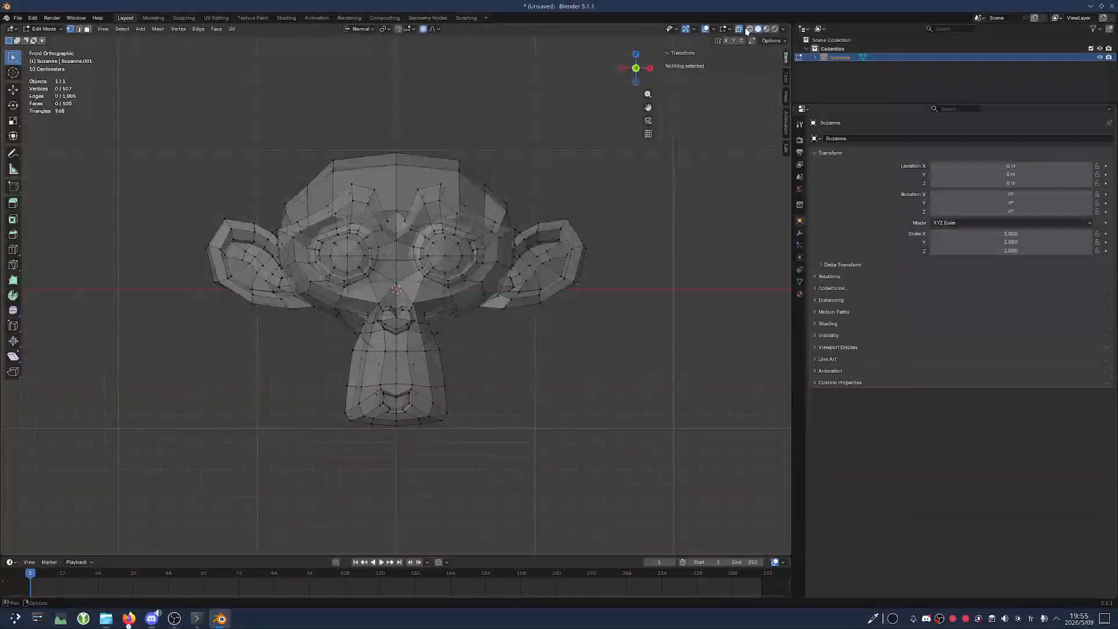
# Try deleting the vertices on the monkey head's negative X half, inspect the cut side, and undo the deletion
pyautogui.press('b')
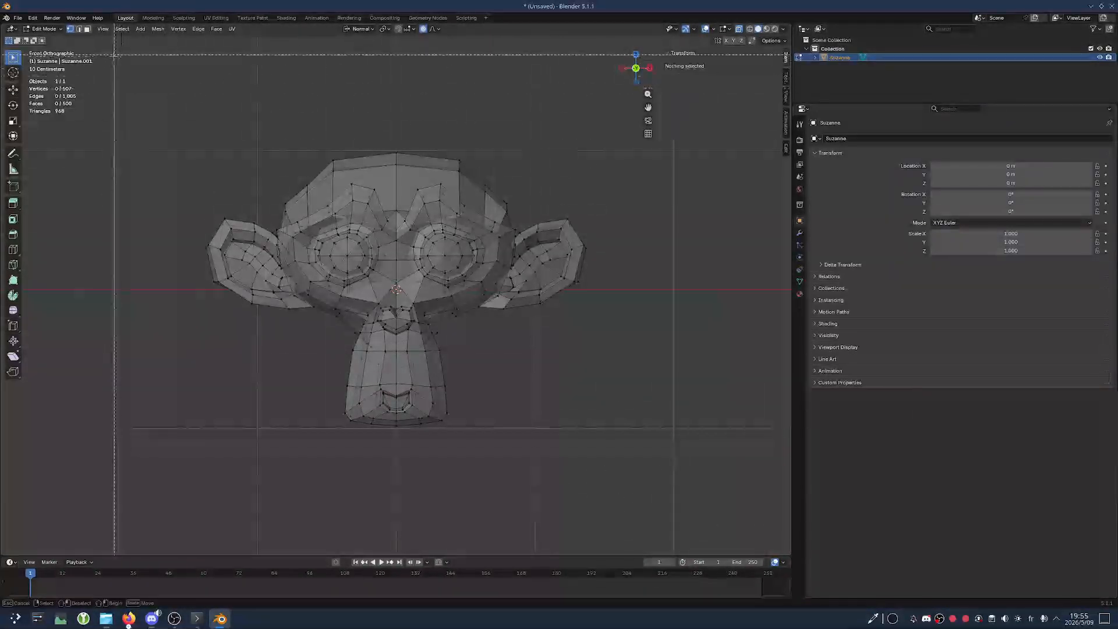
pyautogui.moveTo(140, 64); pyautogui.dragTo(394, 512)
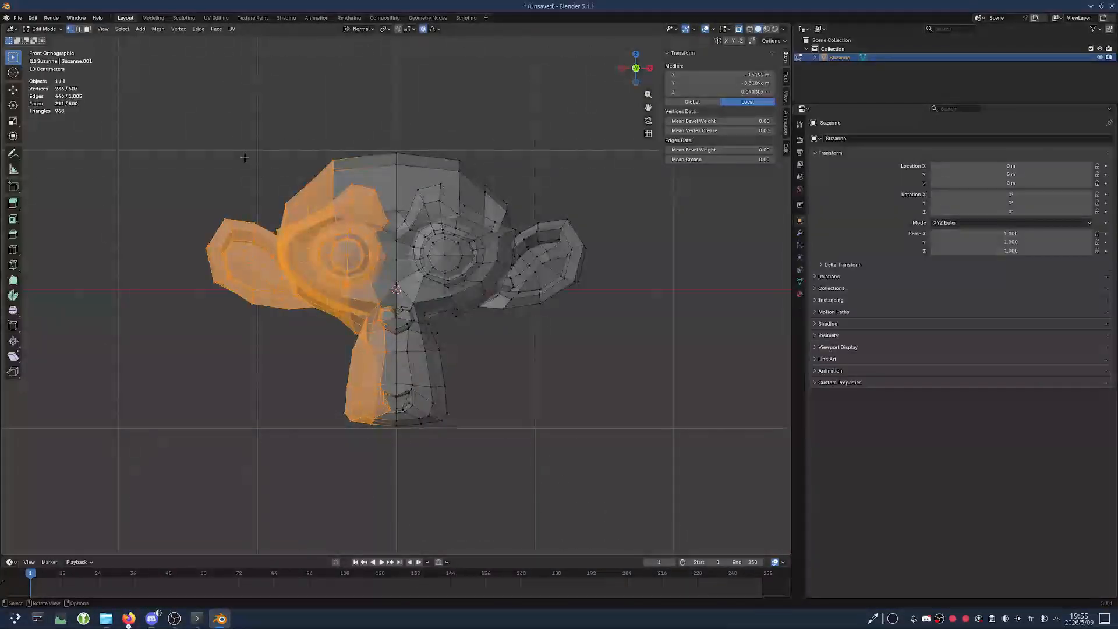
pyautogui.press('x')
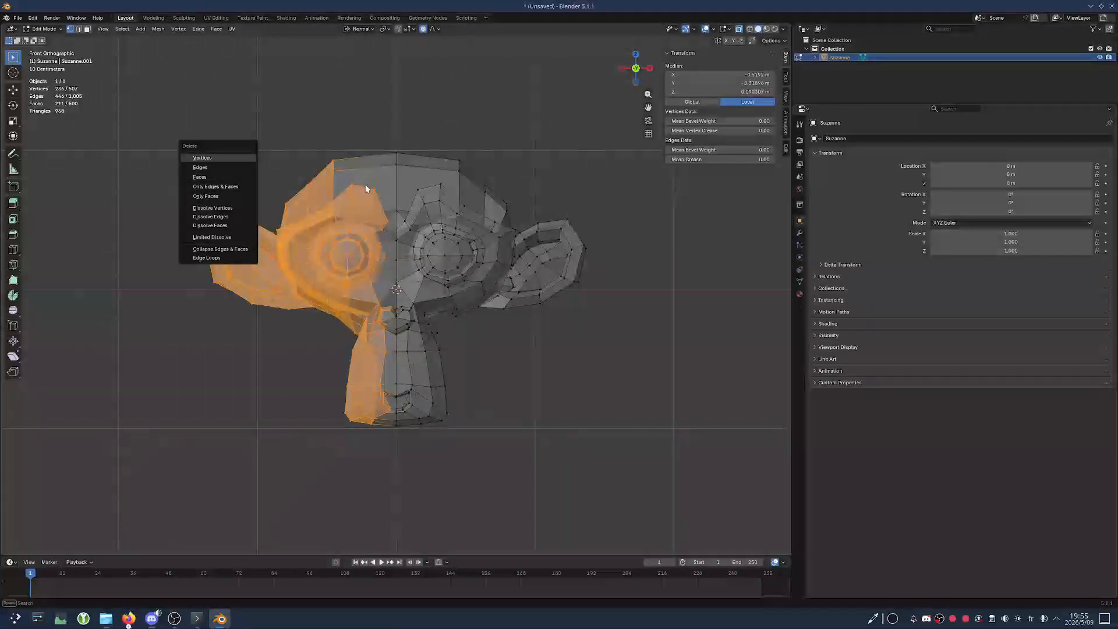
pyautogui.click(231, 162)
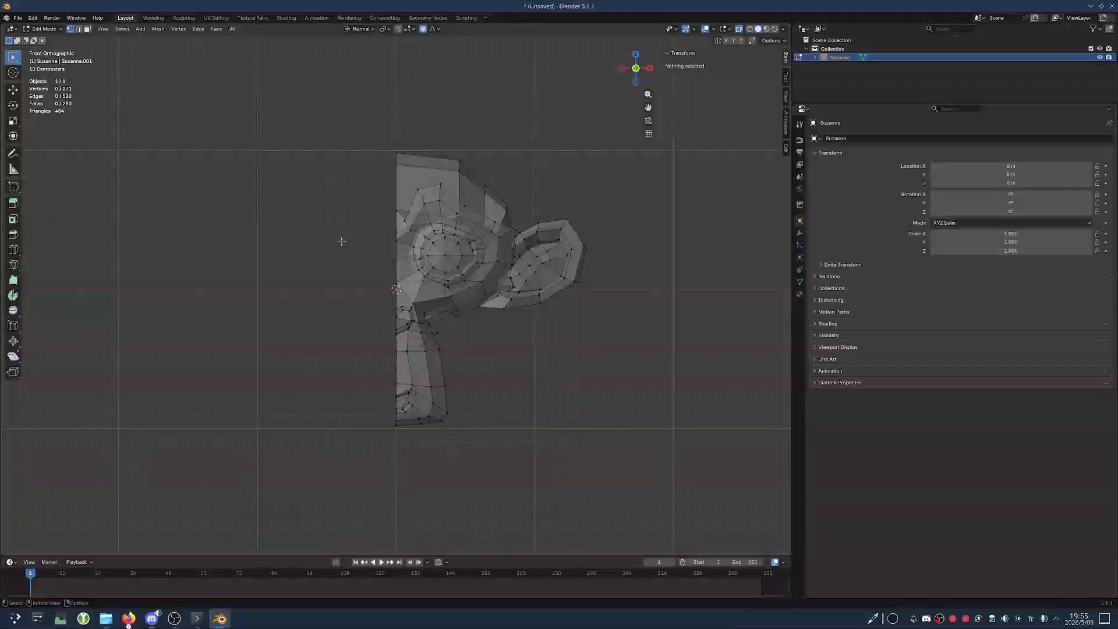
pyautogui.moveTo(367, 265); pyautogui.dragTo(381, 269, button='middle')
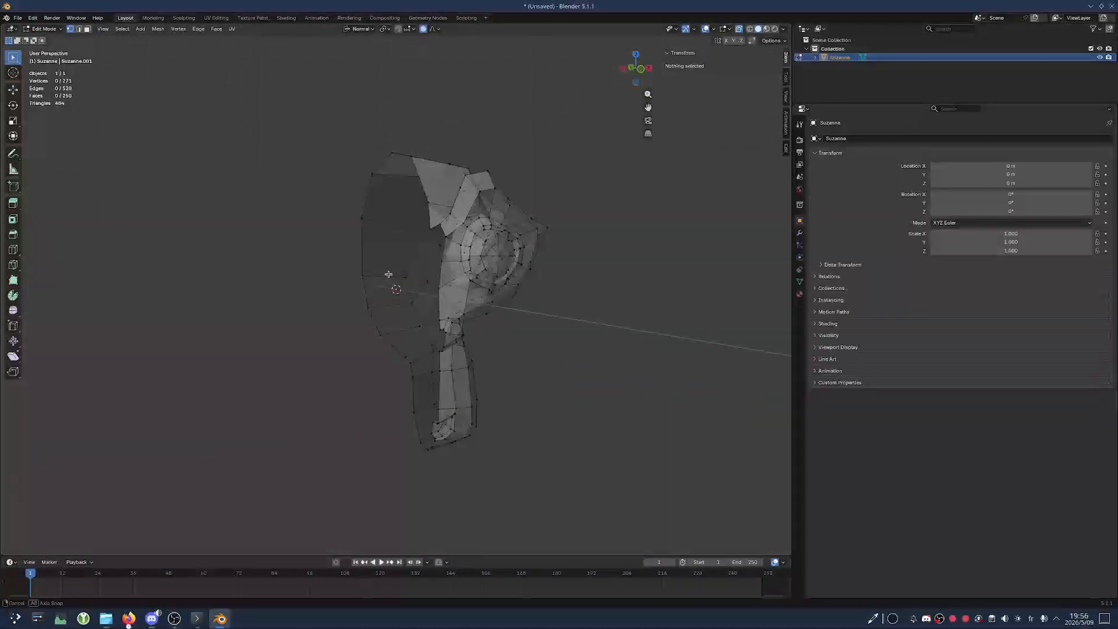
pyautogui.press('KP_1')
pyautogui.press('ctrl+KP_1')
pyautogui.press('KP_1')
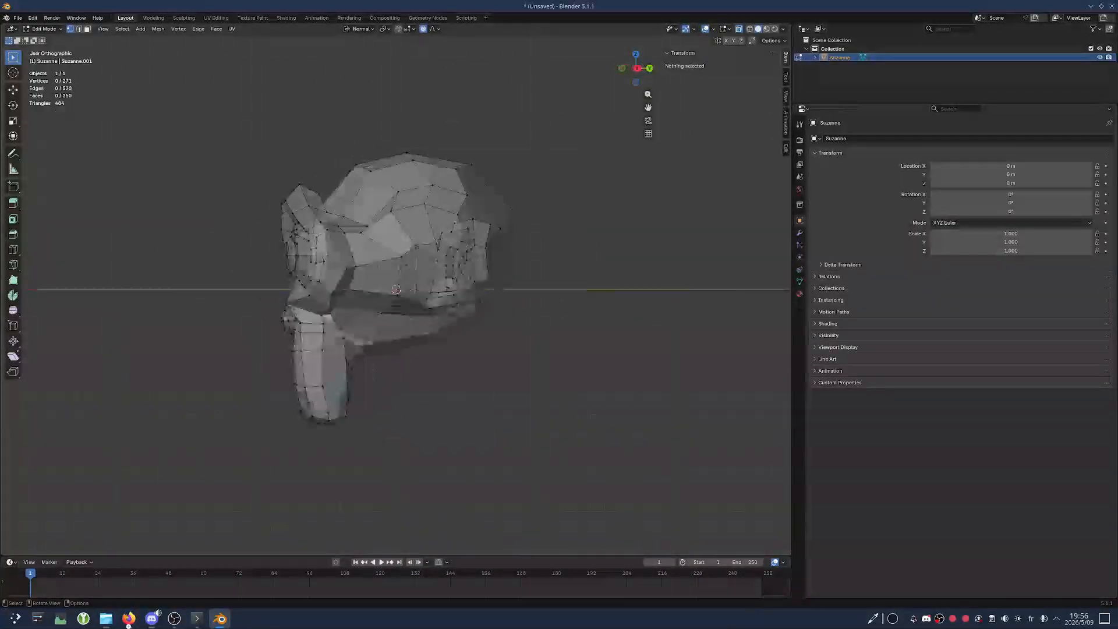
pyautogui.hotkey('ctrl', 'z')
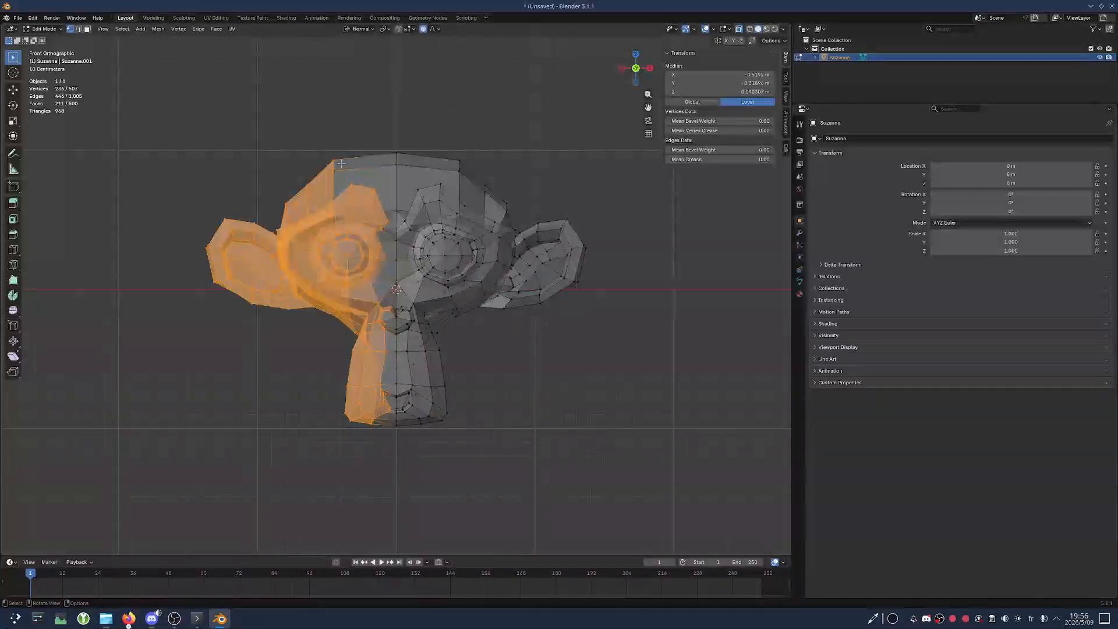
# Select the negative X half in face mode, try deleting it with the Vertices option, and undo the deletion
pyautogui.click(302, 103)
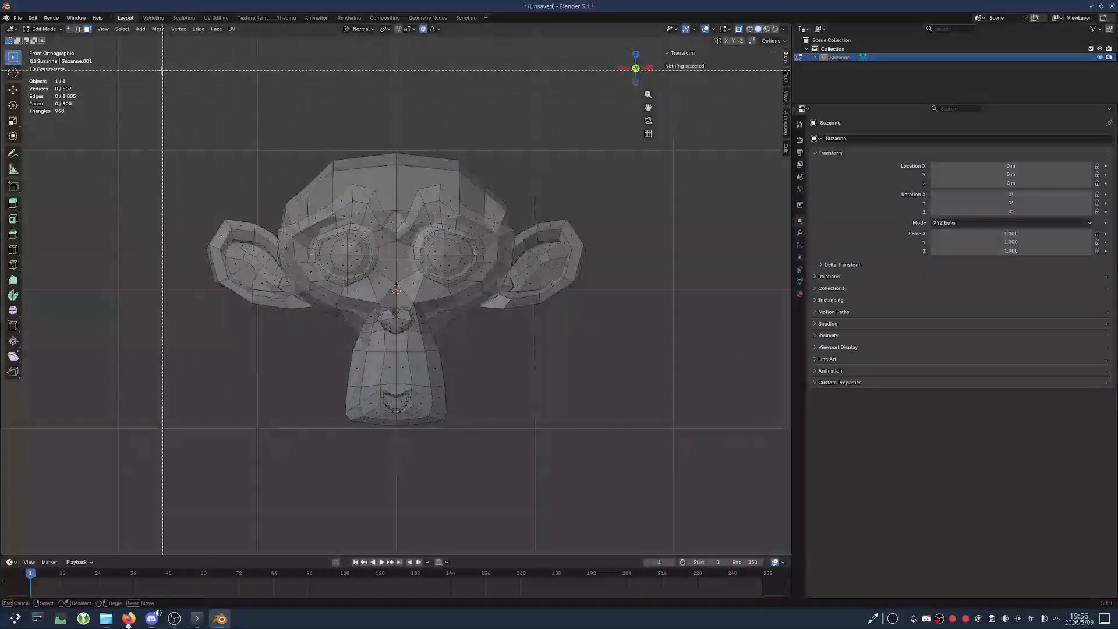
pyautogui.moveTo(159, 68); pyautogui.dragTo(396, 495)
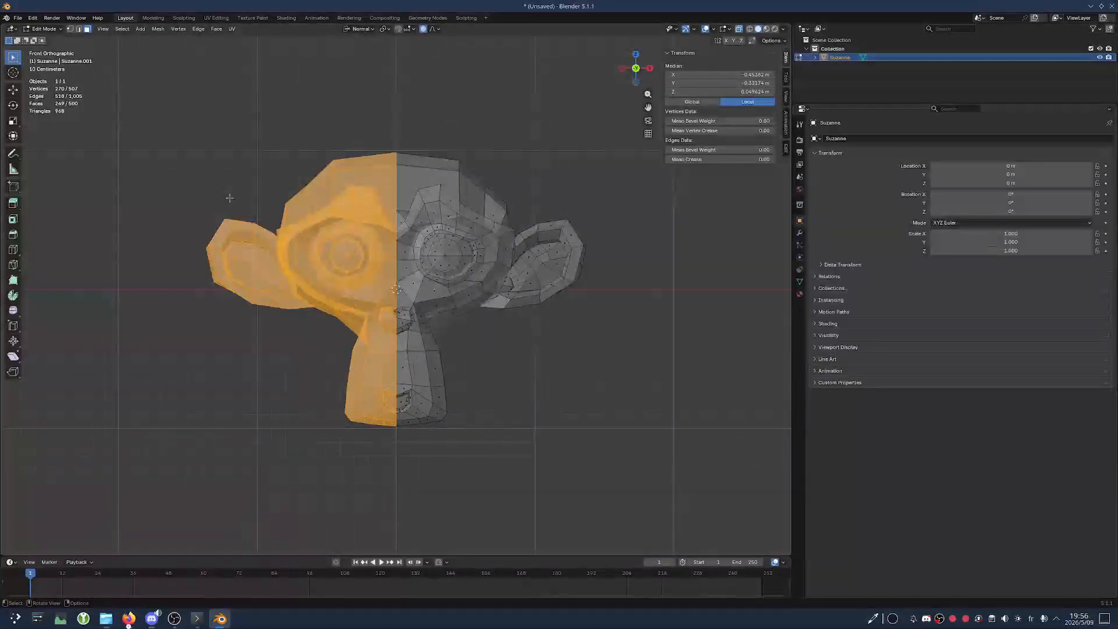
pyautogui.press('x')
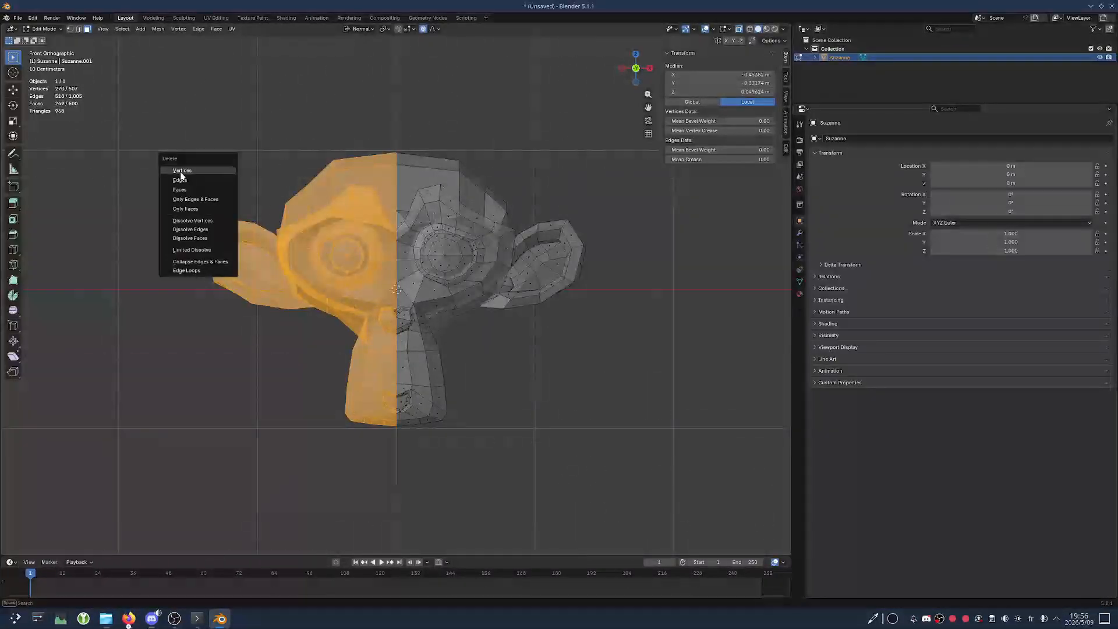
pyautogui.click(184, 171)
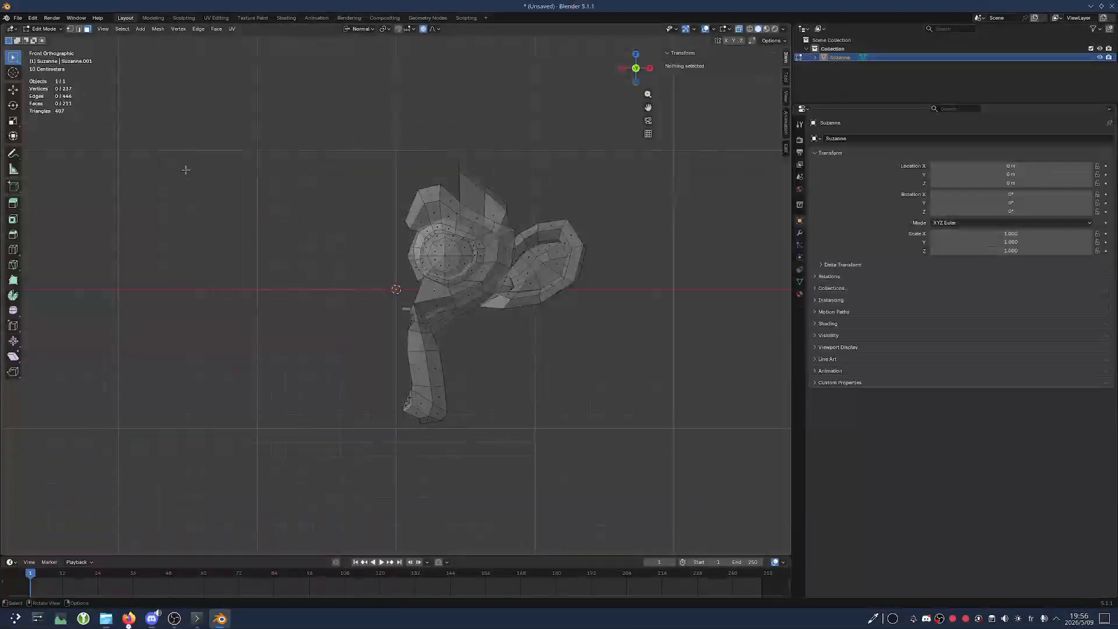
pyautogui.moveTo(184, 172); pyautogui.dragTo(342, 235, button='middle')
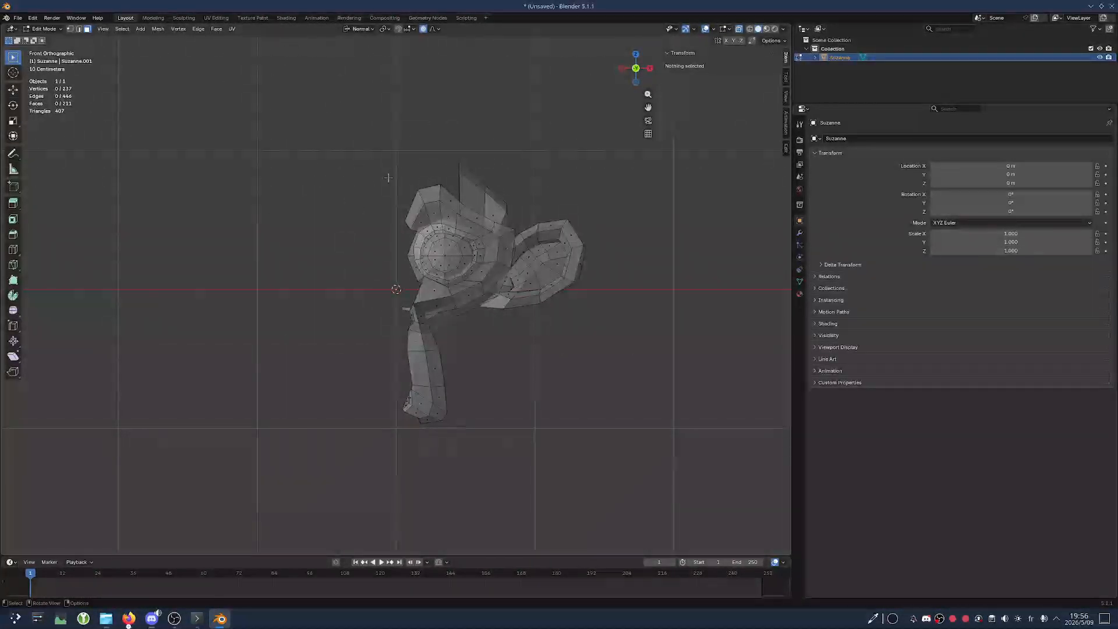
pyautogui.hotkey('ctrl', 'z')
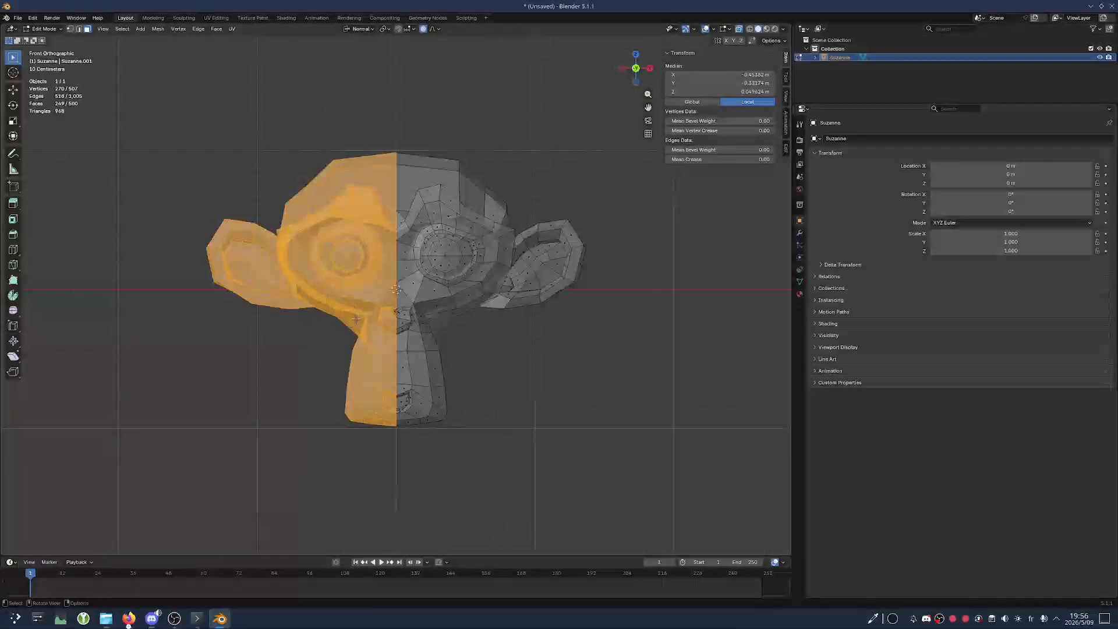
# Try deleting the selected half with the Faces option and undo the deletion
pyautogui.press('x')
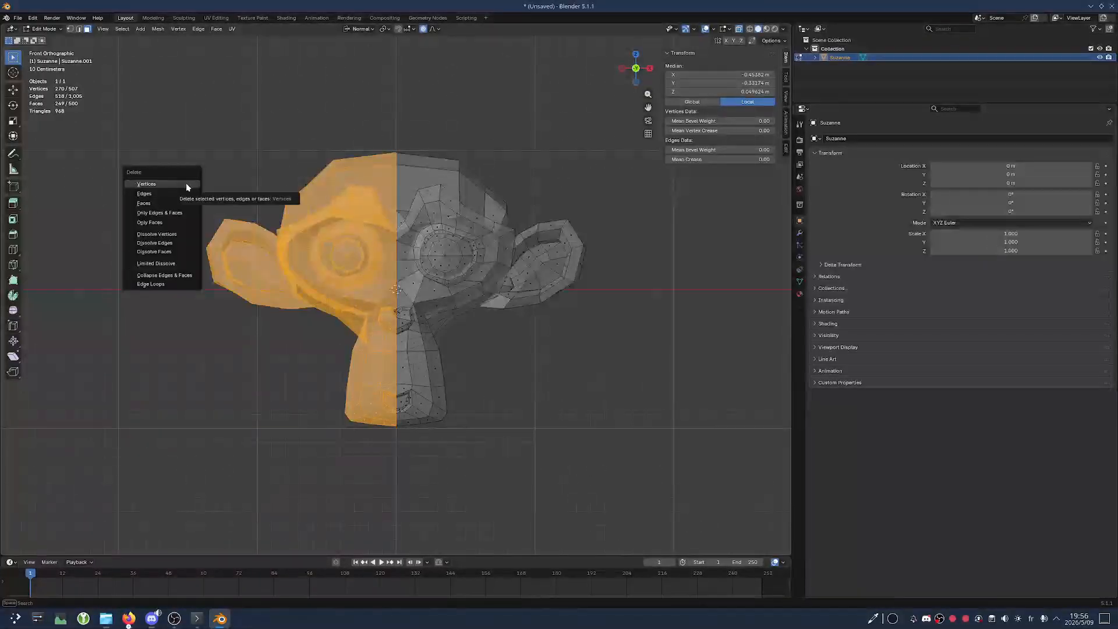
pyautogui.click(147, 202)
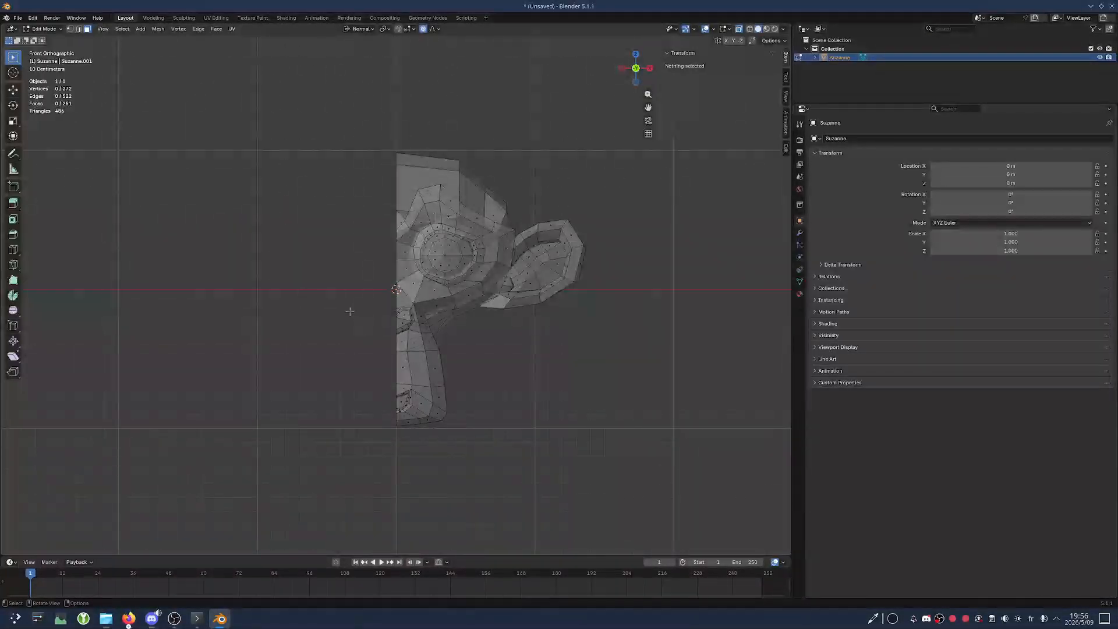
pyautogui.moveTo(373, 344)
pyautogui.mouseDown(button='middle')
pyautogui.moveTo(382, 320)
pyautogui.moveTo(364, 338)
pyautogui.mouseUp(button='middle')
pyautogui.hotkey('ctrl', 'z')
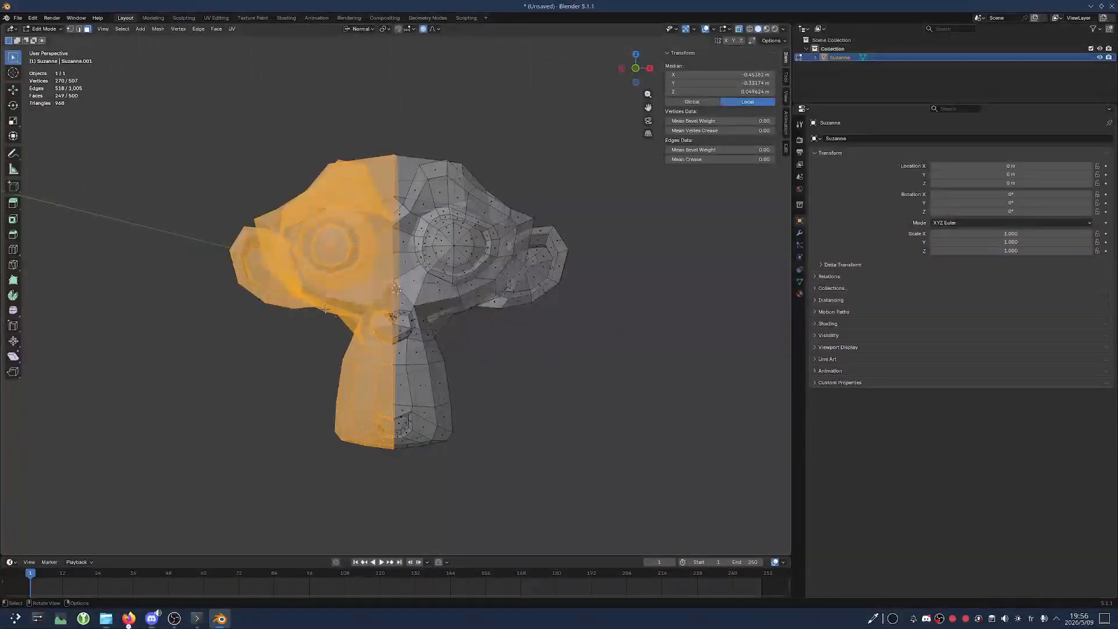
# Extend the face selection across the negative X half, try deleting it with Only Faces, and undo the deletion
pyautogui.press('KP_1')
pyautogui.keyDown('shift'); pyautogui.moveTo(287, 99); pyautogui.dragTo(395, 469); pyautogui.keyUp('shift')
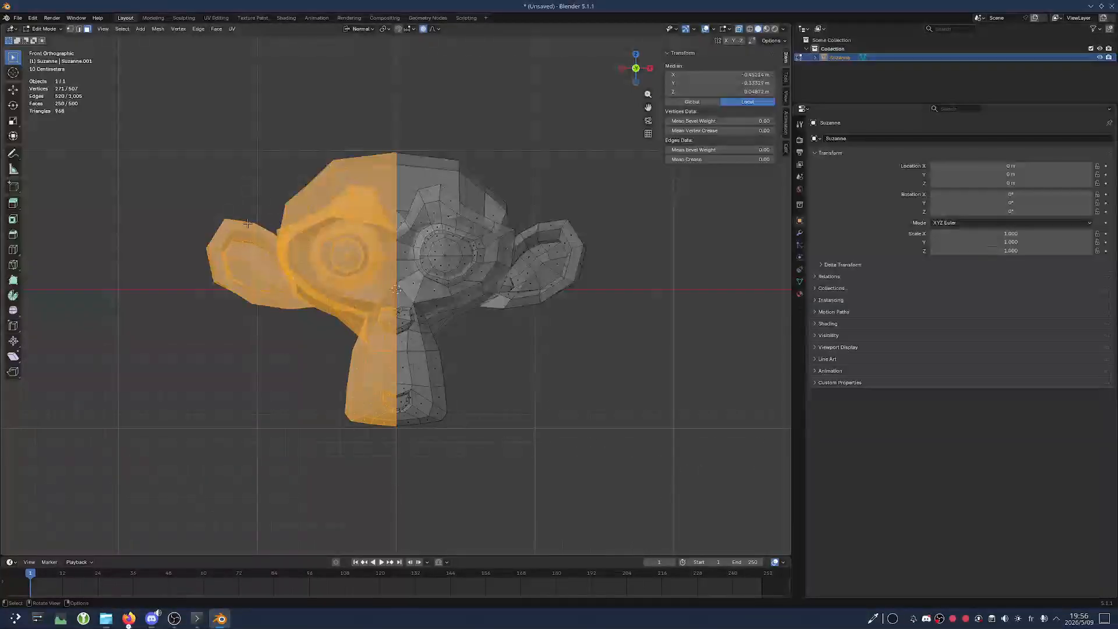
pyautogui.press('x')
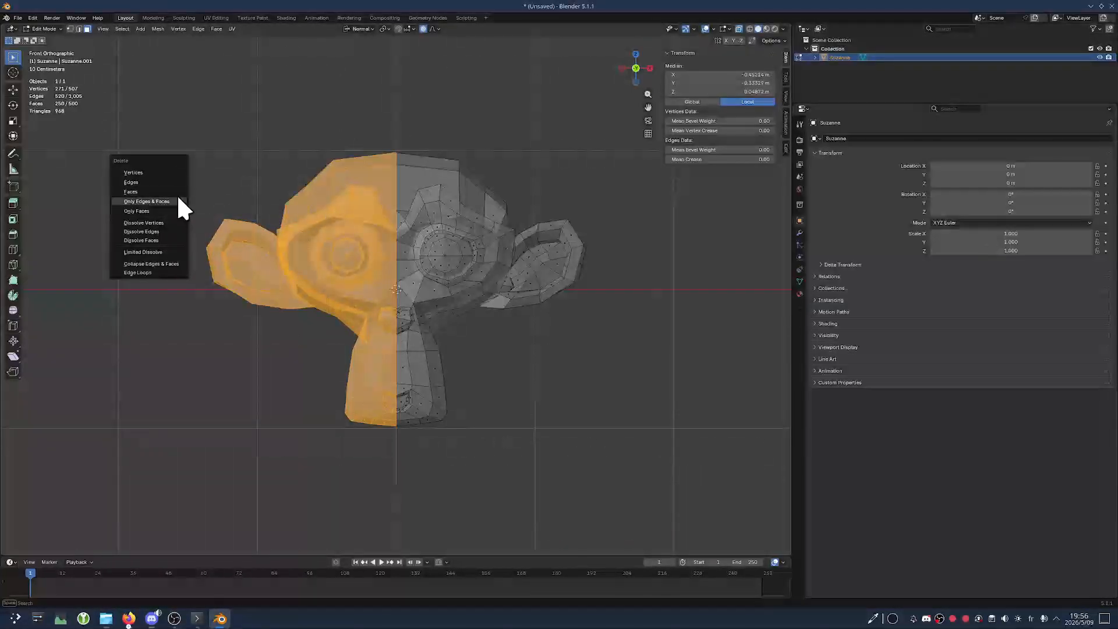
pyautogui.click(138, 212)
pyautogui.moveTo(280, 233); pyautogui.dragTo(407, 300, button='middle')
pyautogui.press('KP_1')
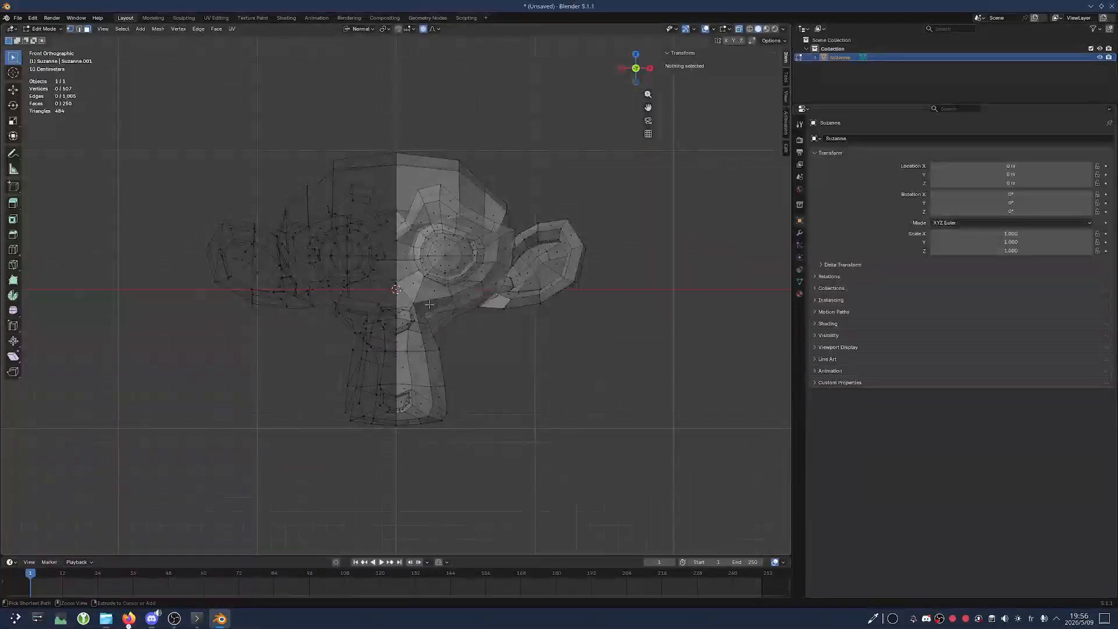
pyautogui.hotkey('ctrl', 'z')
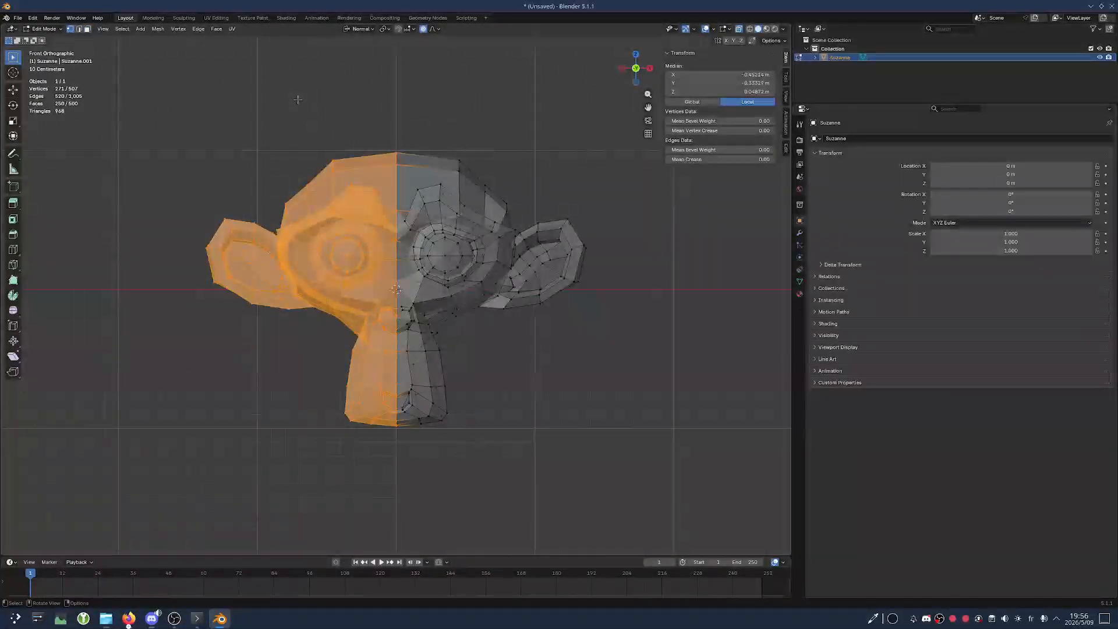
# Select the vertices of the monkey head's negative X half, excluding the centre line, and delete them
pyautogui.click(298, 100)
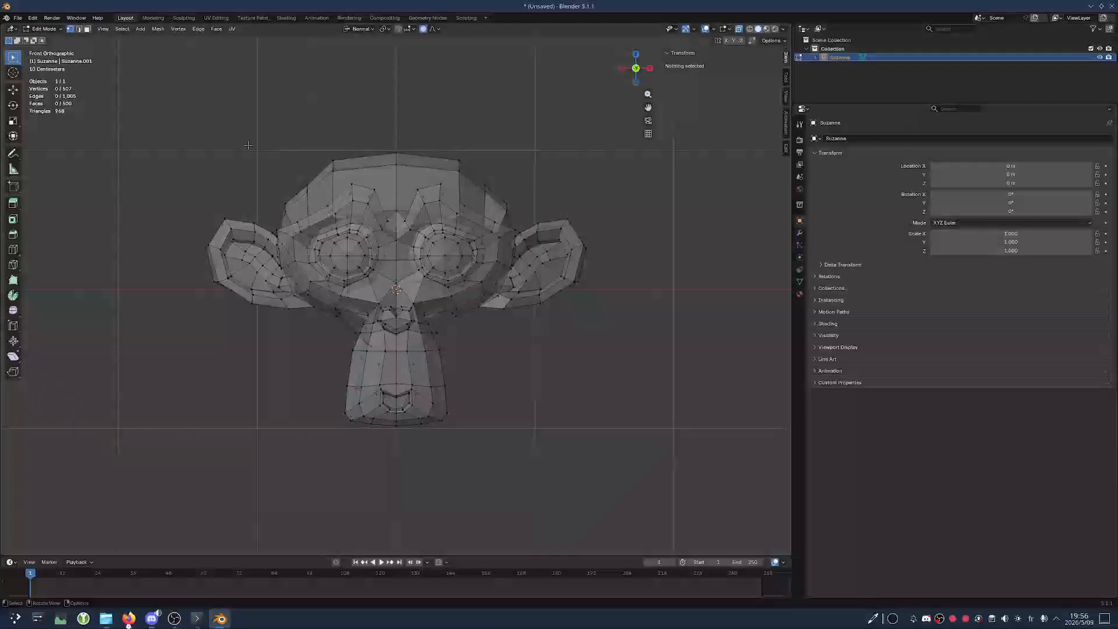
pyautogui.moveTo(172, 99); pyautogui.dragTo(395, 518)
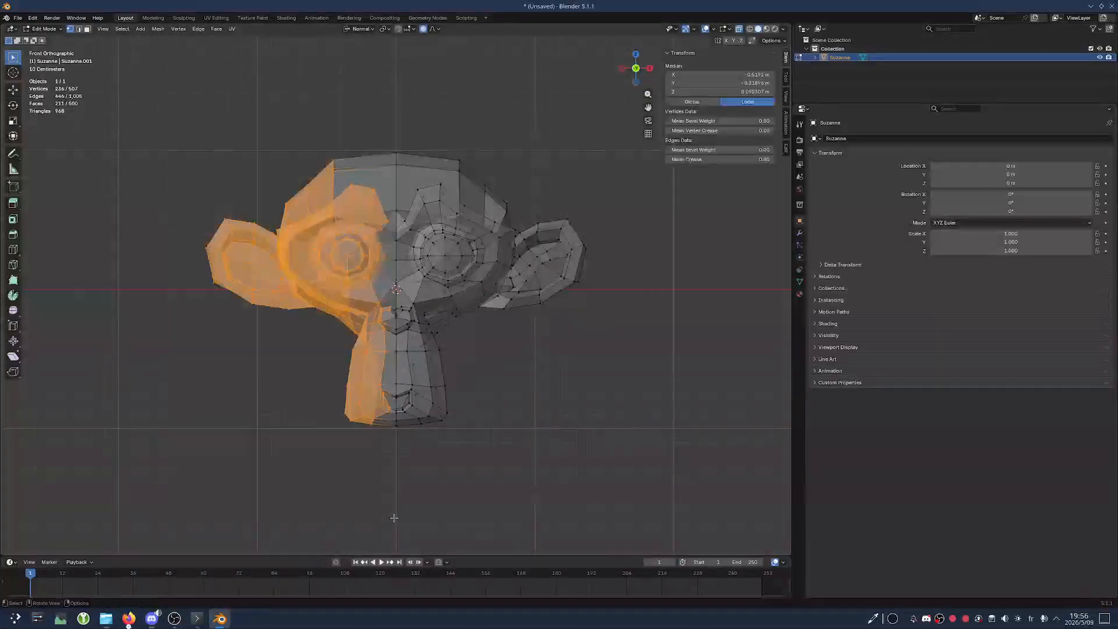
pyautogui.press('x')
pyautogui.click(446, 299)
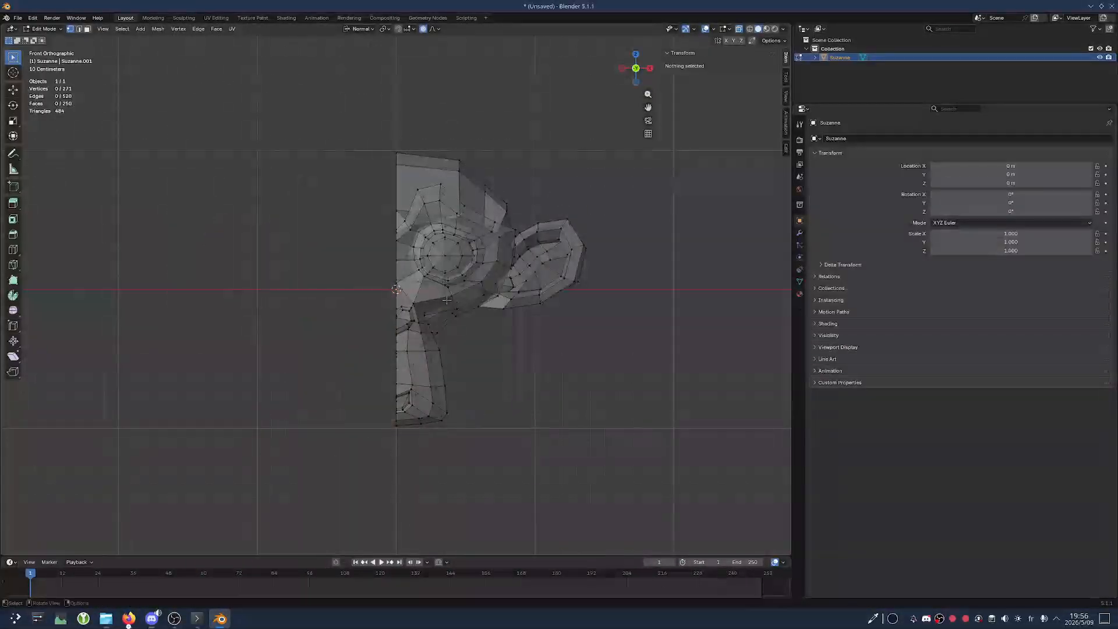
# Switch to Object Mode, turn off X-ray in solid shading, and inspect the half head's open side
pyautogui.click(44, 29)
pyautogui.click(46, 38)
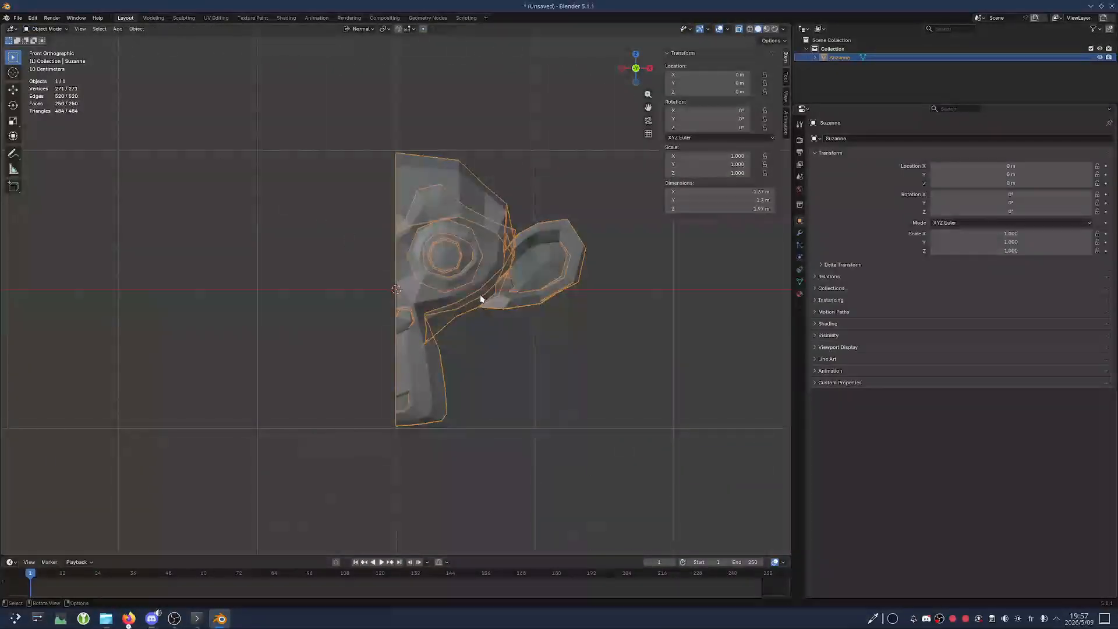
pyautogui.scroll(-1, 480, 294)
pyautogui.click(767, 29)
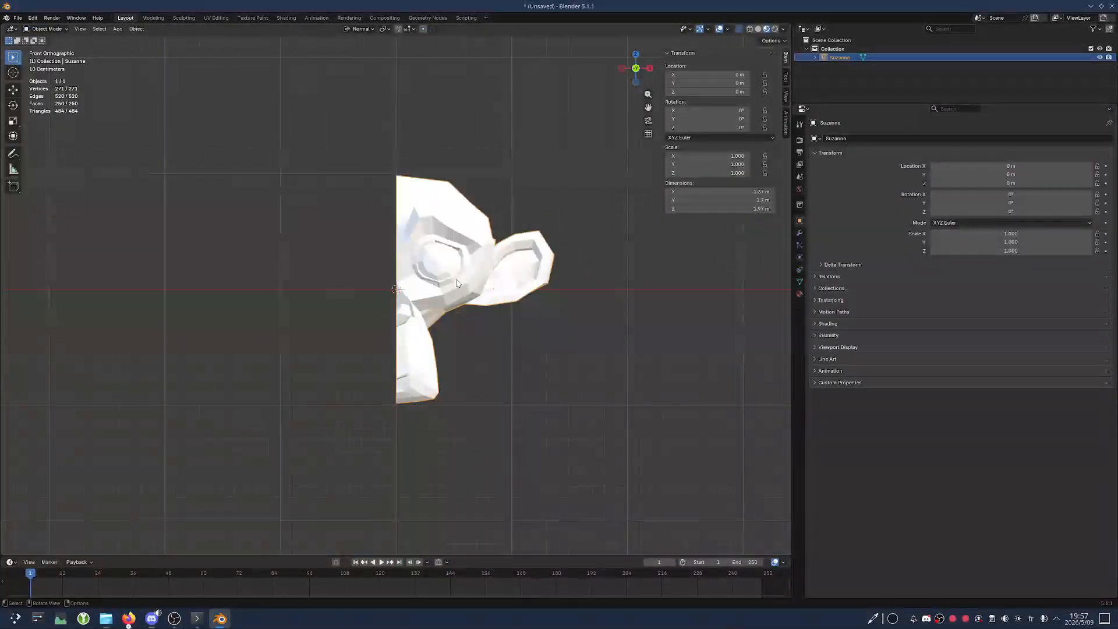
pyautogui.click(758, 28)
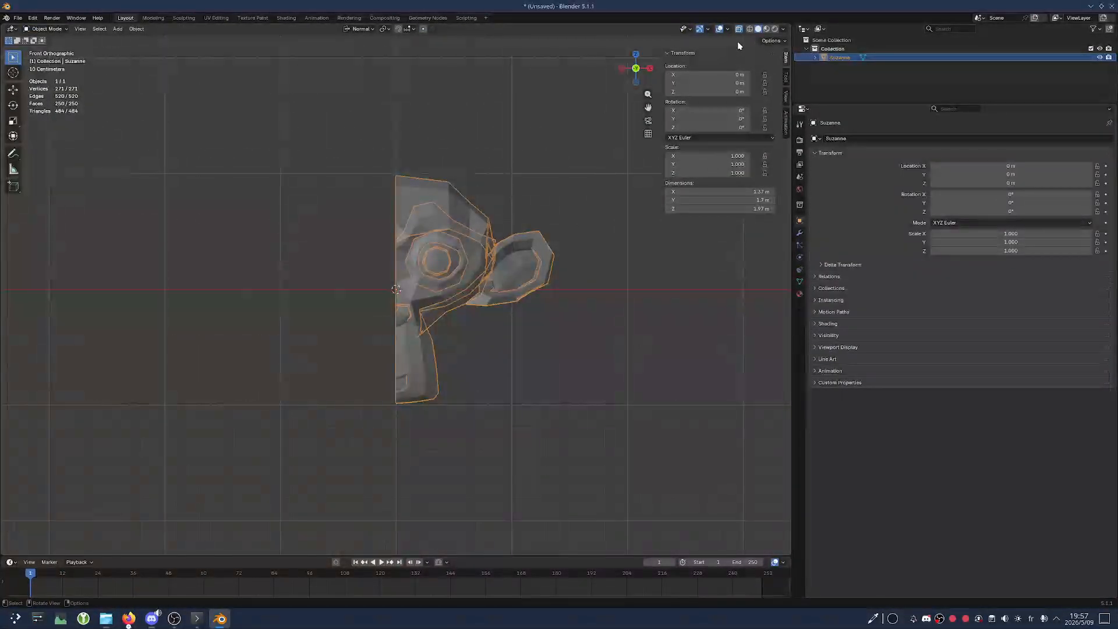
pyautogui.click(738, 28)
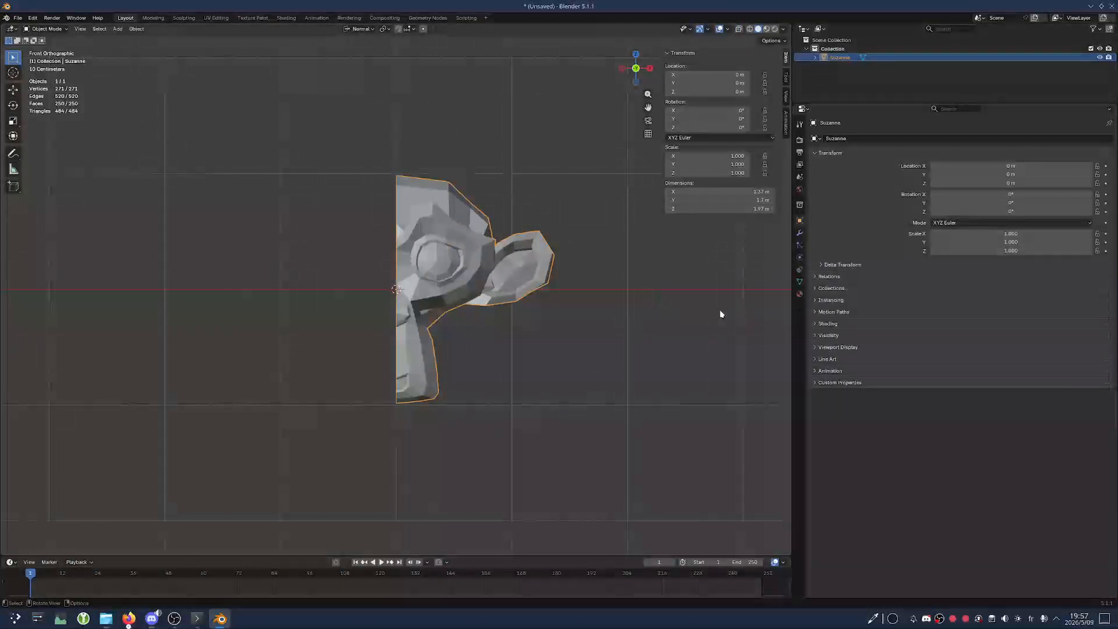
pyautogui.moveTo(455, 243); pyautogui.dragTo(512, 349, button='middle')
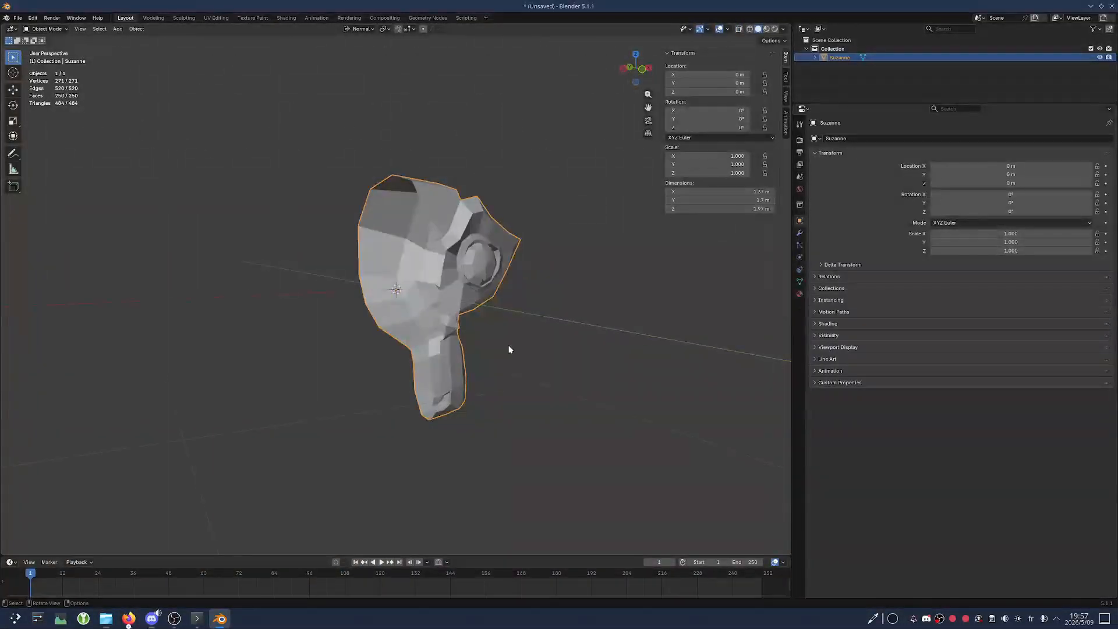
pyautogui.press('KP_1')
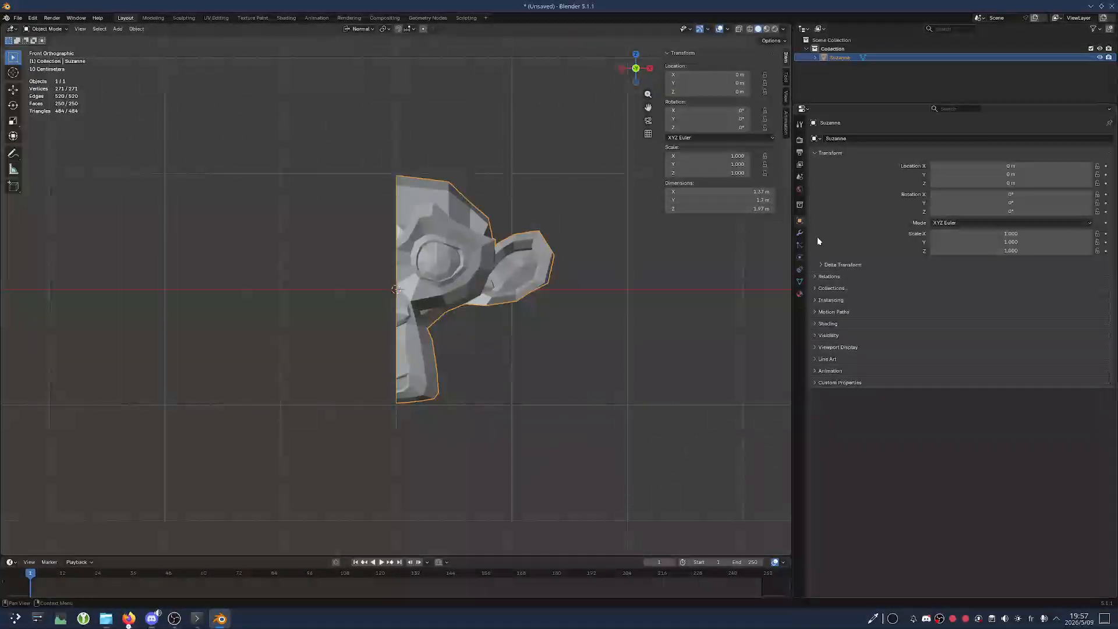
# Add a Mirror modifier across the X axis to the half monkey head and inspect the mirrored result
pyautogui.click(800, 234)
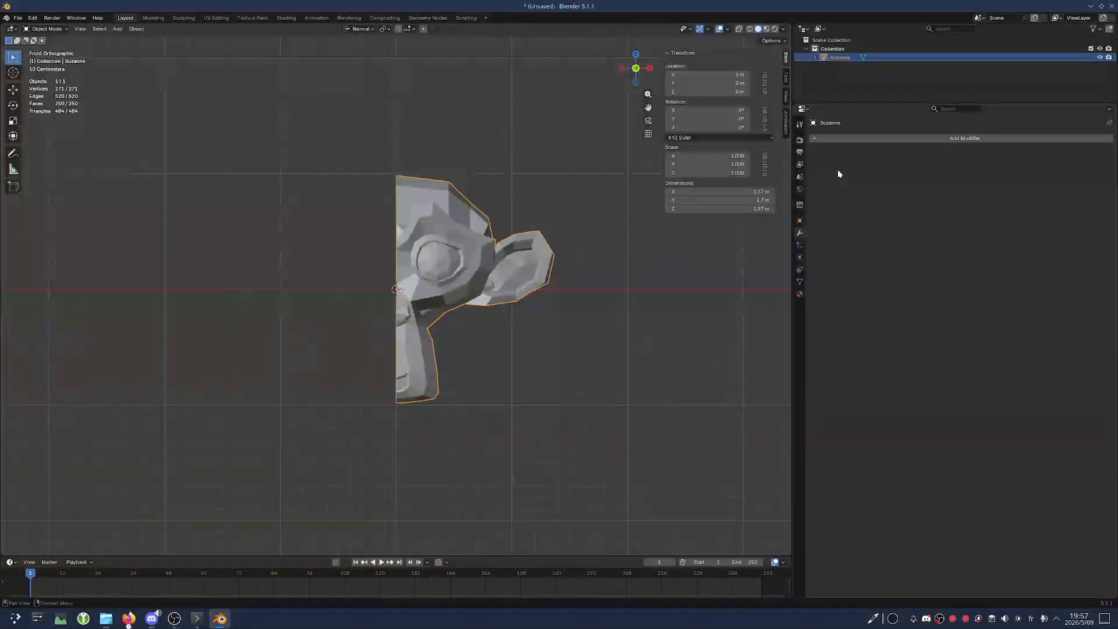
pyautogui.click(980, 140)
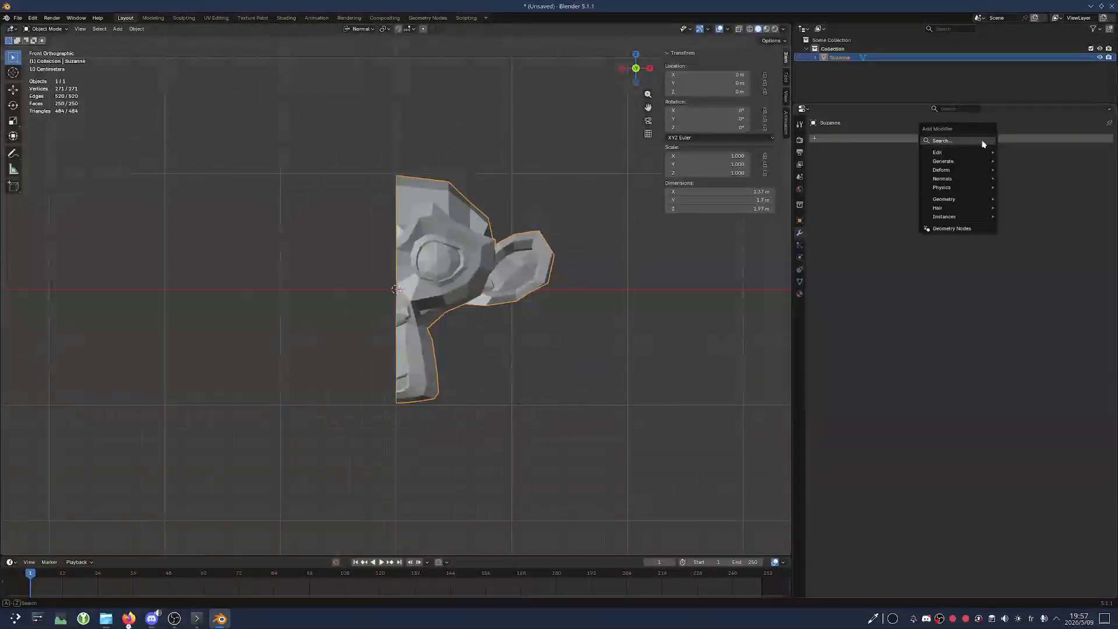
pyautogui.click(934, 142)
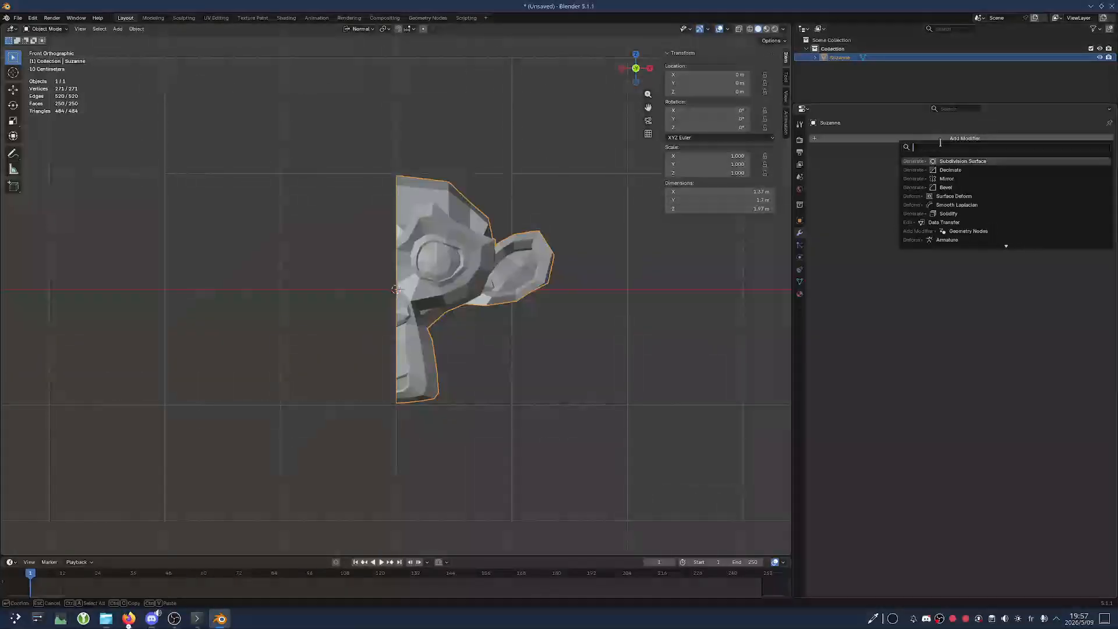
pyautogui.write('mirro')
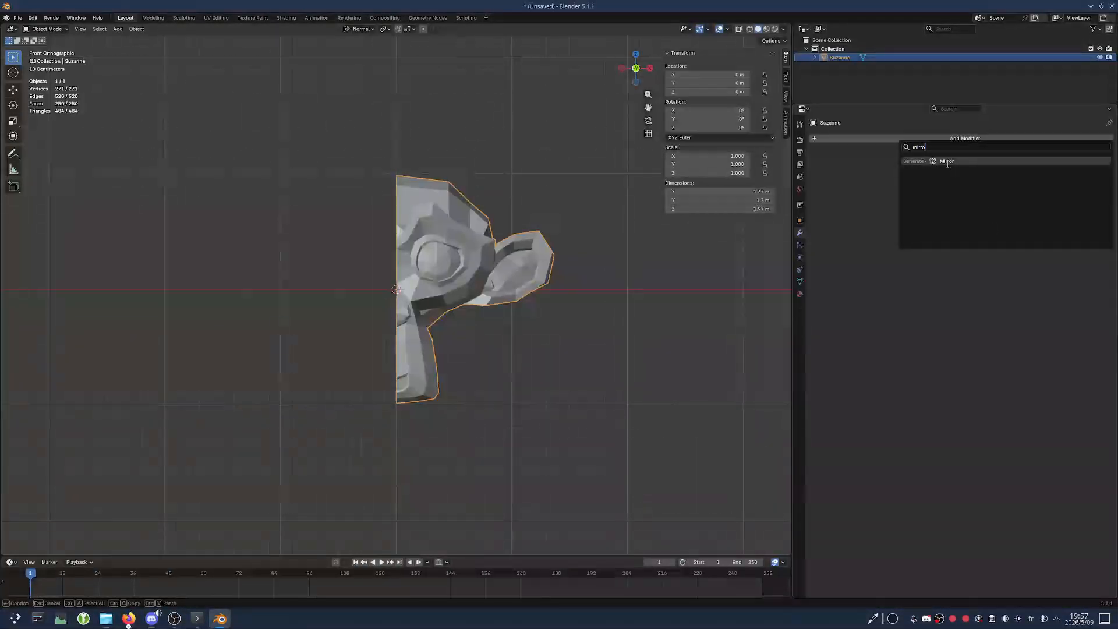
pyautogui.click(948, 163)
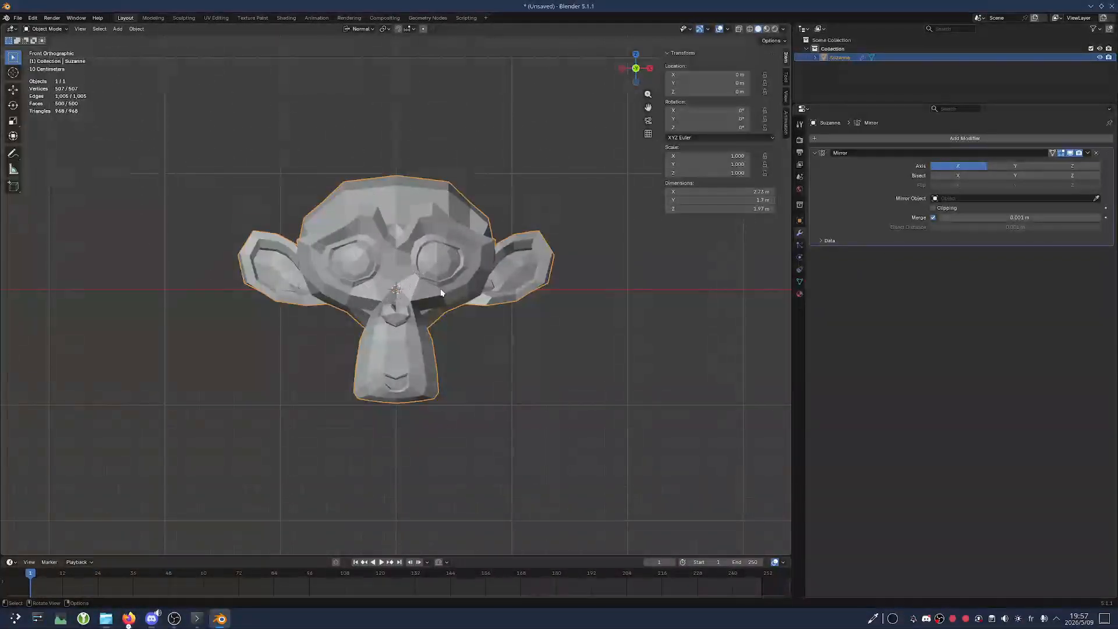
pyautogui.click(933, 217)
pyautogui.moveTo(409, 313); pyautogui.dragTo(532, 337, button='middle')
pyautogui.press('KP_1')
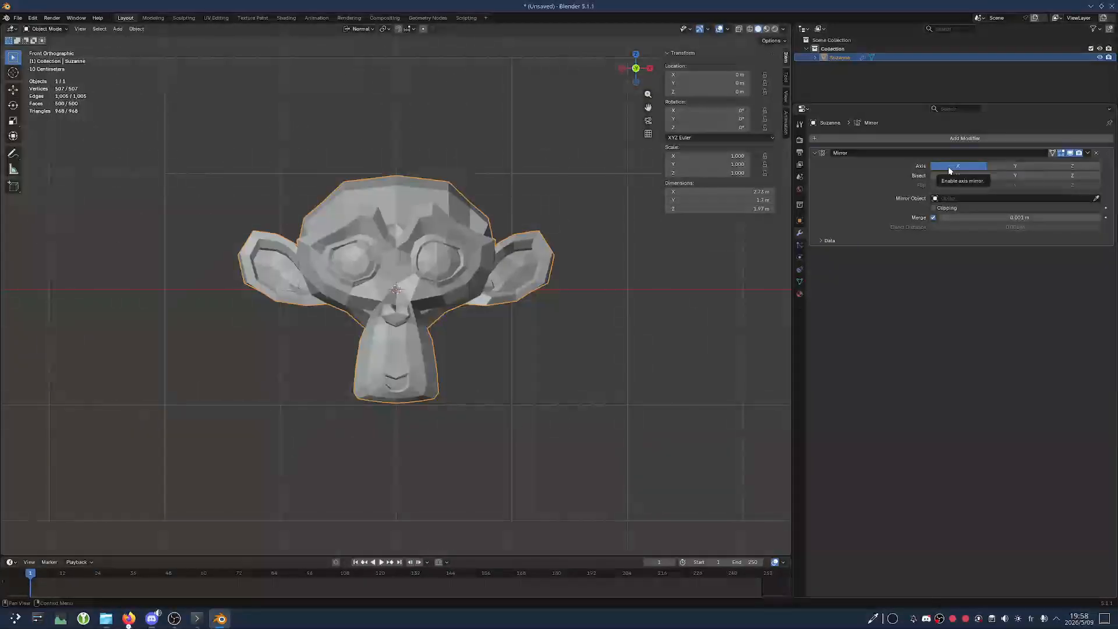
# Enter Edit Mode on the mirrored monkey head and examine which half has editable geometry from the front, below and back
pyautogui.click(69, 29)
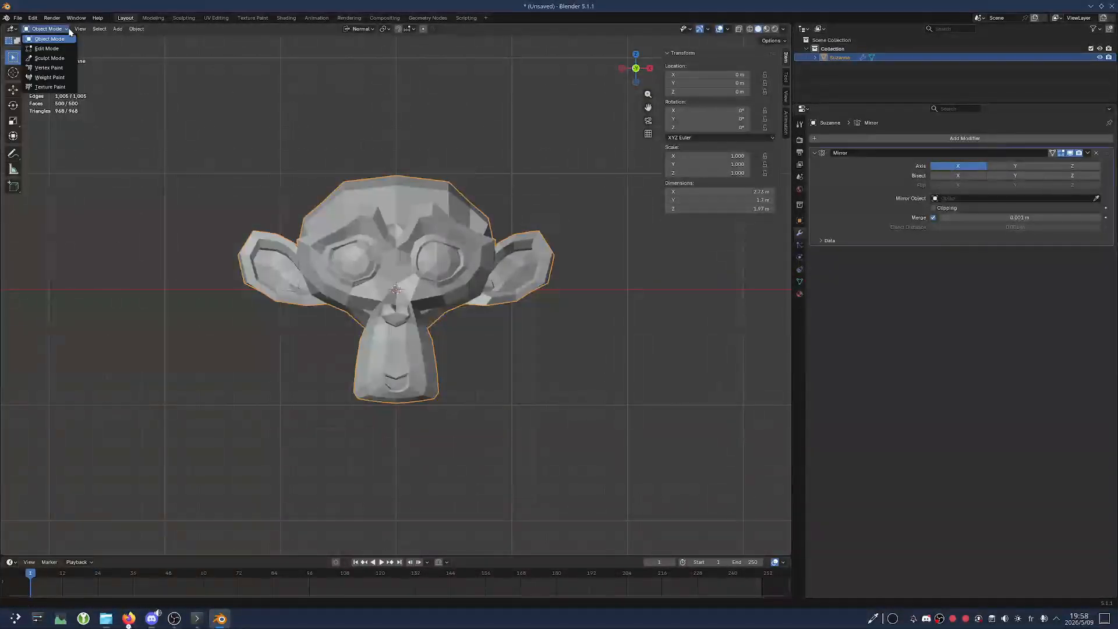
pyautogui.click(46, 48)
pyautogui.moveTo(274, 248); pyautogui.dragTo(437, 278, button='middle')
pyautogui.scroll(3, 396, 266)
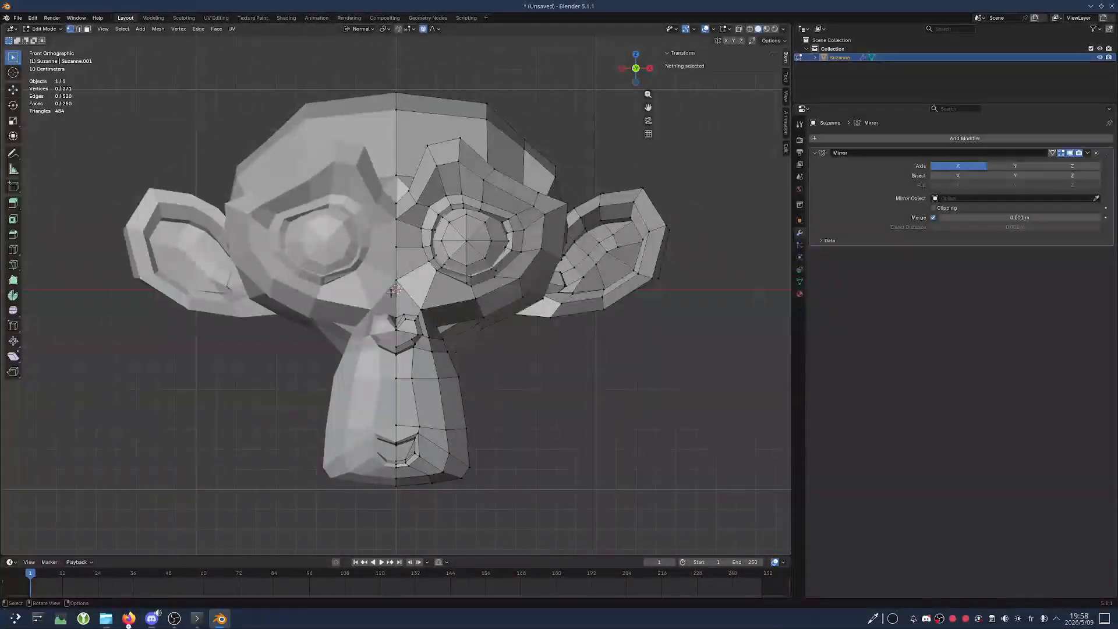
pyautogui.moveTo(393, 291); pyautogui.dragTo(369, 221, button='middle')
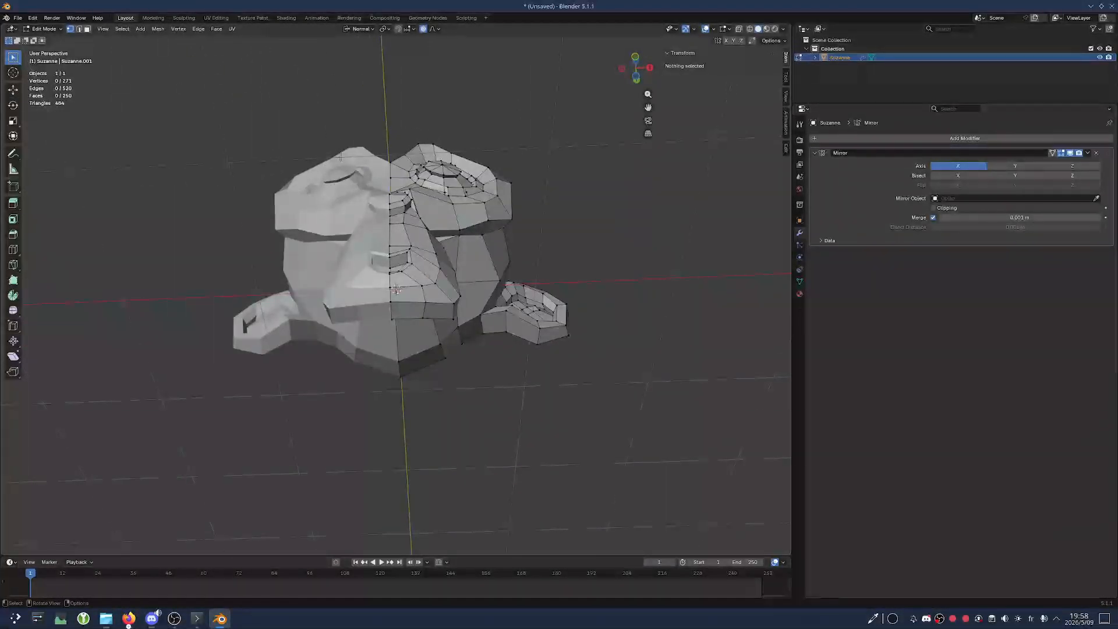
pyautogui.press('KP_1')
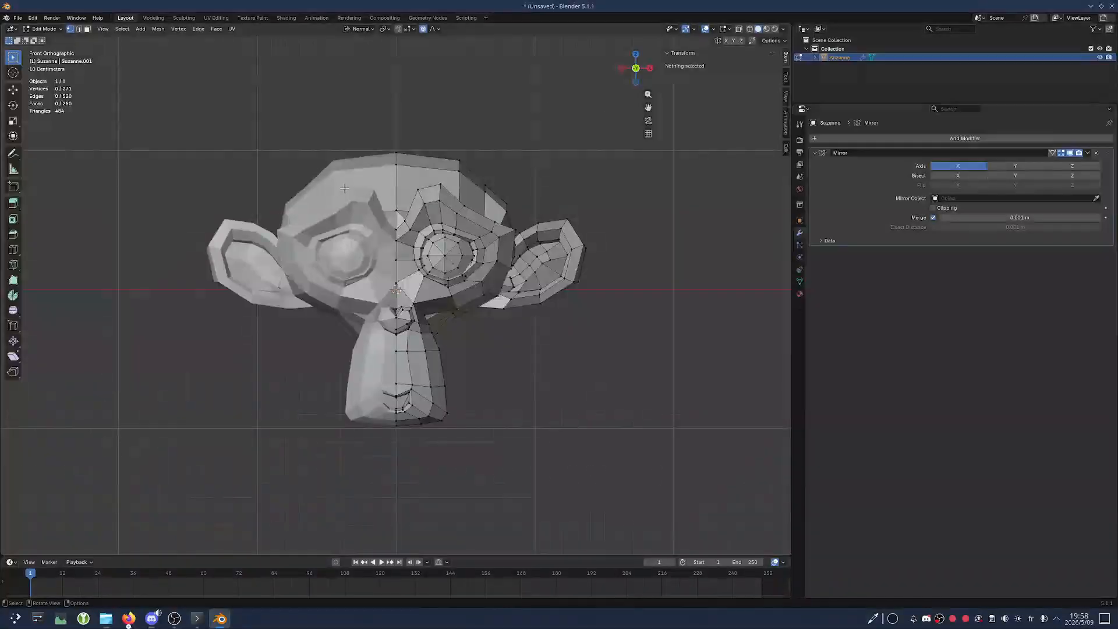
pyautogui.press('ctrl+KP_1')
pyautogui.press('KP_1')
# Try moving the top centre vertex of the head away from the mirror line with proportional editing, and undo it
pyautogui.click(397, 153)
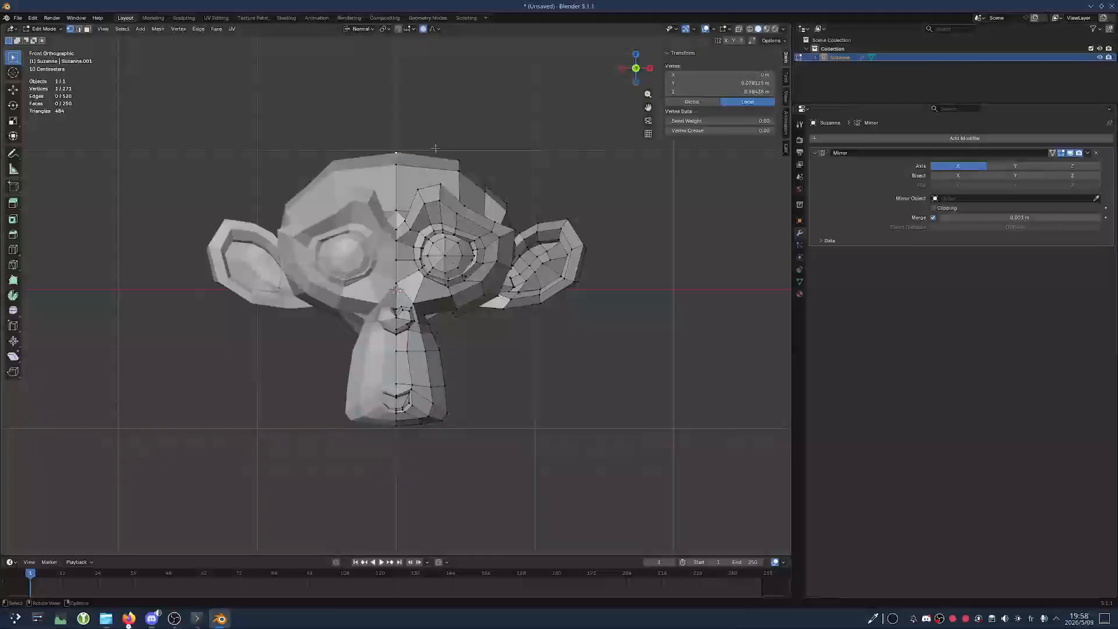
pyautogui.press('g')
pyautogui.click(460, 145)
pyautogui.hotkey('ctrl', 'z')
# Pull the top centre vertex about 0.65 m along X and 0.14 m up, inspect the split head, and undo the move
pyautogui.press('g')
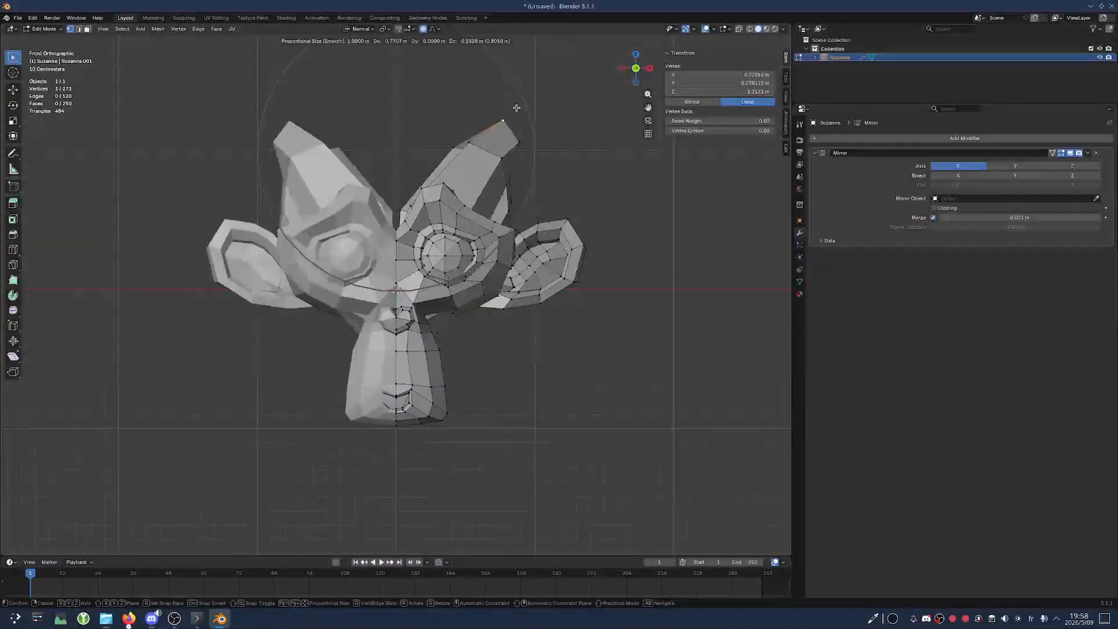
pyautogui.click(502, 120)
pyautogui.moveTo(502, 121); pyautogui.dragTo(440, 237, button='middle')
pyautogui.press('KP_1')
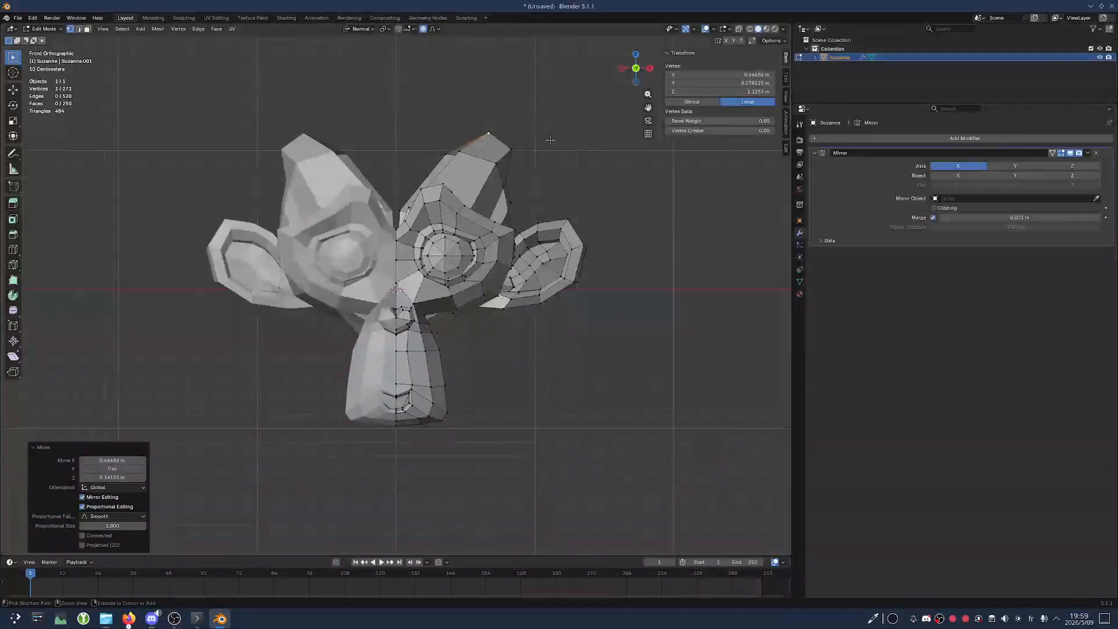
pyautogui.hotkey('ctrl', 'z')
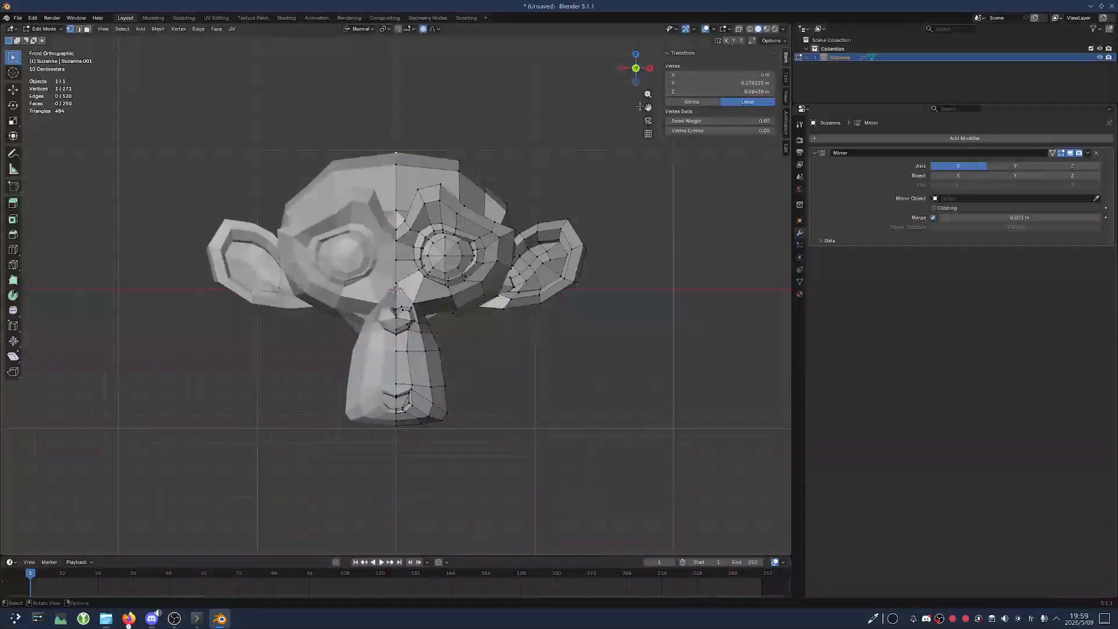
# Switch to Object Mode and apply the Mirror modifier to the monkey head
pyautogui.click(46, 29)
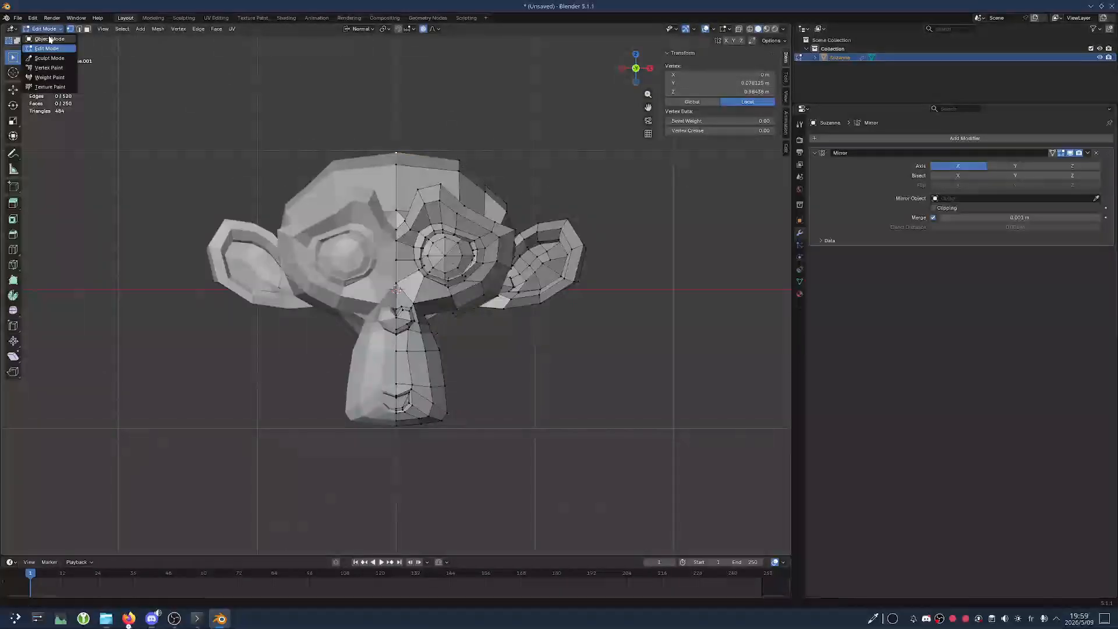
pyautogui.click(47, 41)
pyautogui.click(1089, 154)
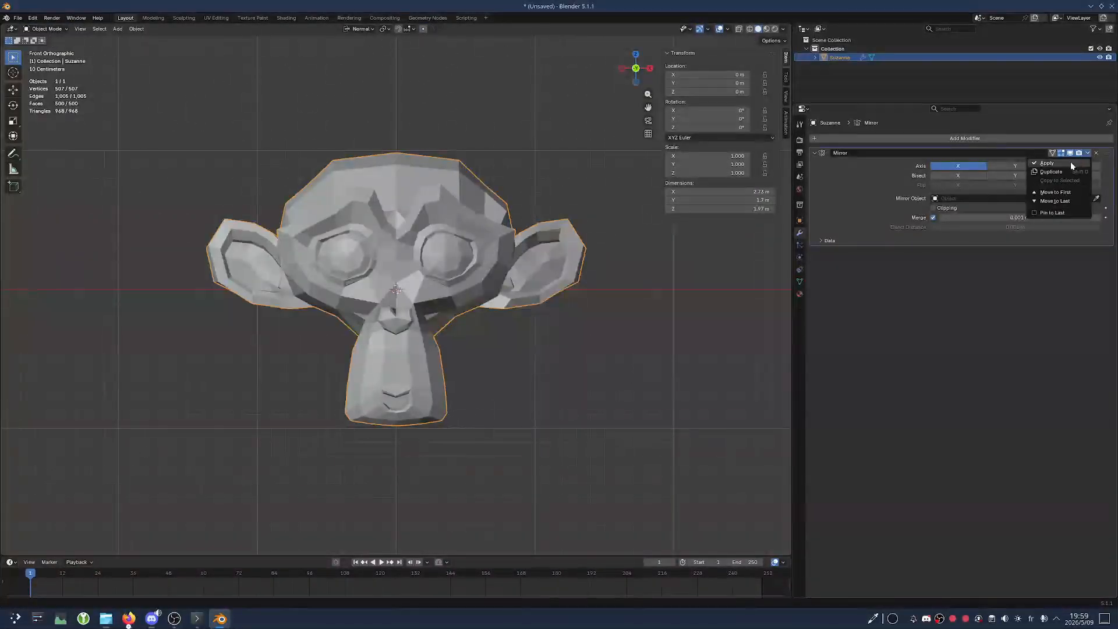
pyautogui.click(1070, 163)
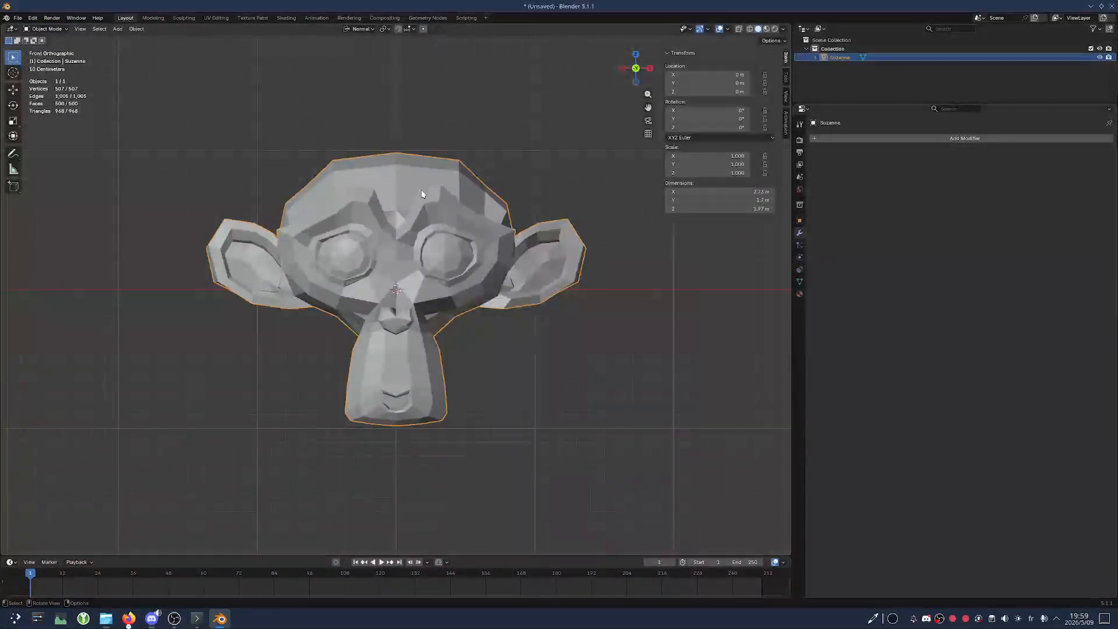
# Enter Edit Mode, select the vertices around the negative X ear to check the new geometry, and clear the selection
pyautogui.press('Tab')
pyautogui.moveTo(178, 118); pyautogui.dragTo(308, 362)
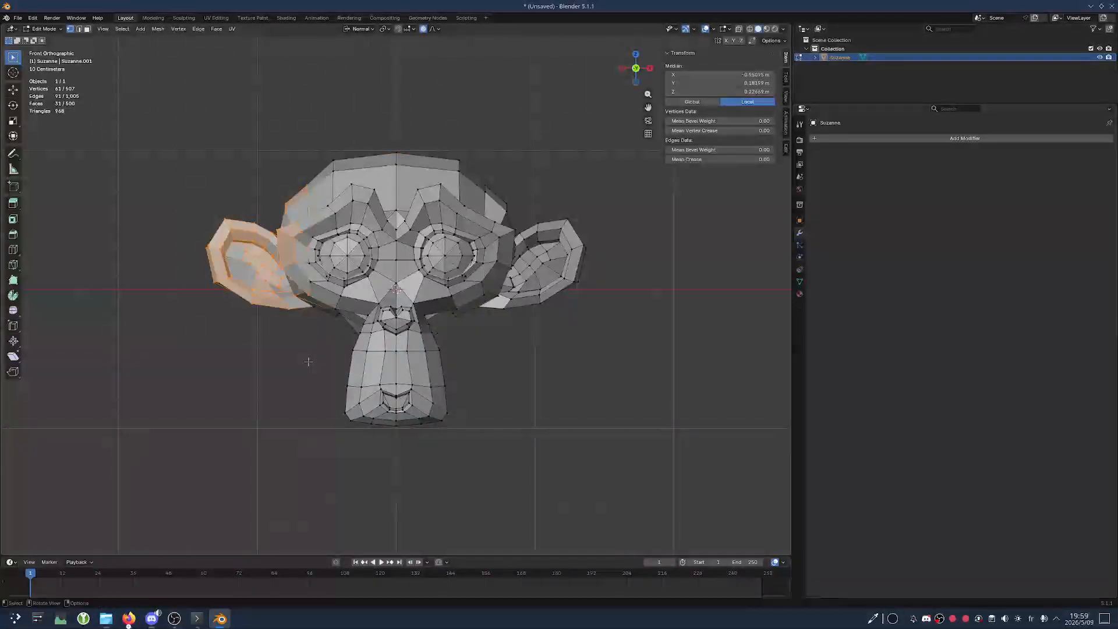
pyautogui.hotkey('alt', 'a')
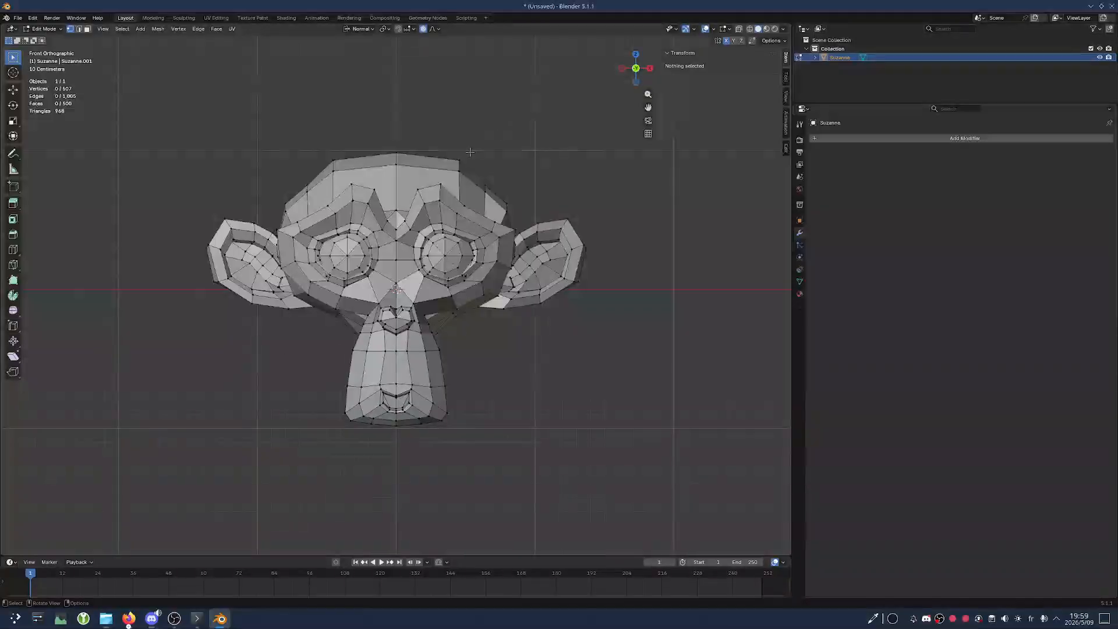
# Try two proportional moves of the upper corner vertex on the positive X side with X mirroring enabled, undoing each one
pyautogui.click(465, 171)
pyautogui.press('g')
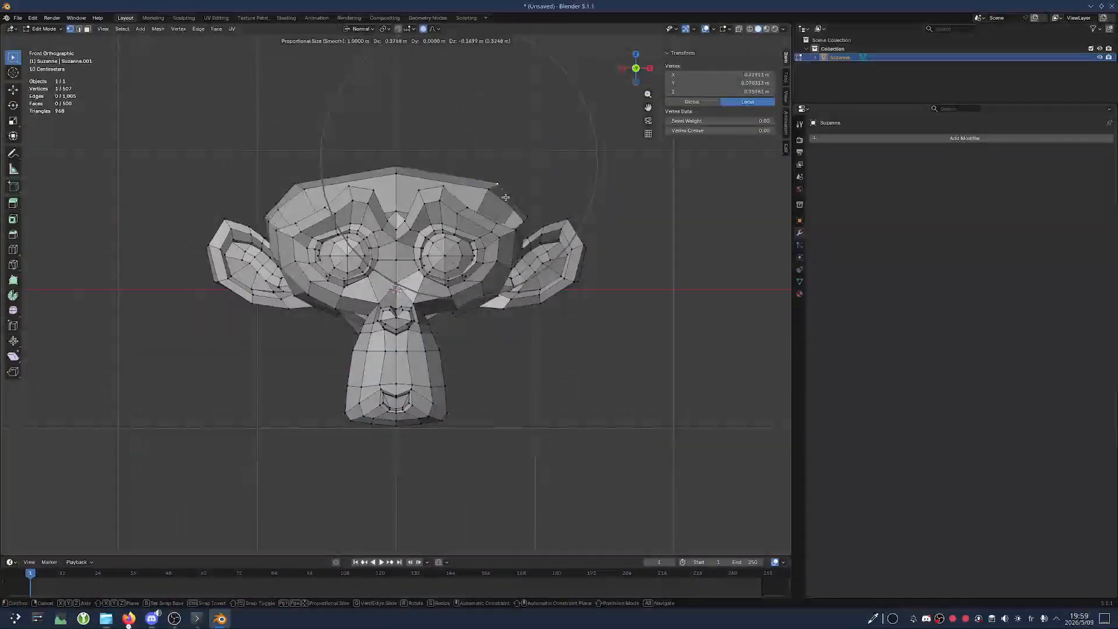
pyautogui.click(477, 101)
pyautogui.hotkey('ctrl', 'z')
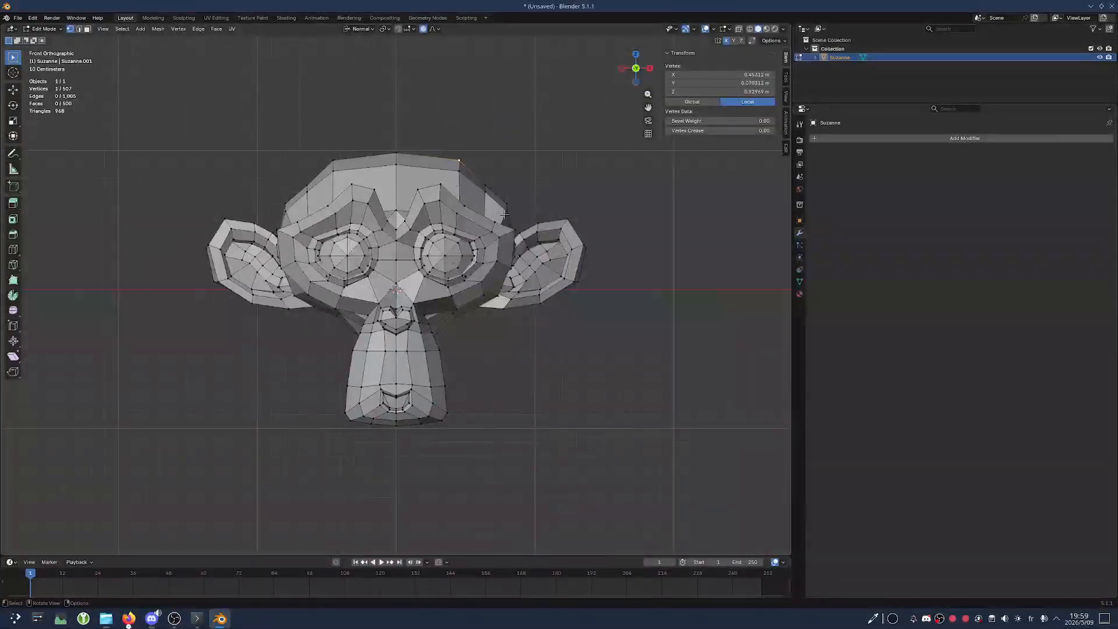
pyautogui.press('g')
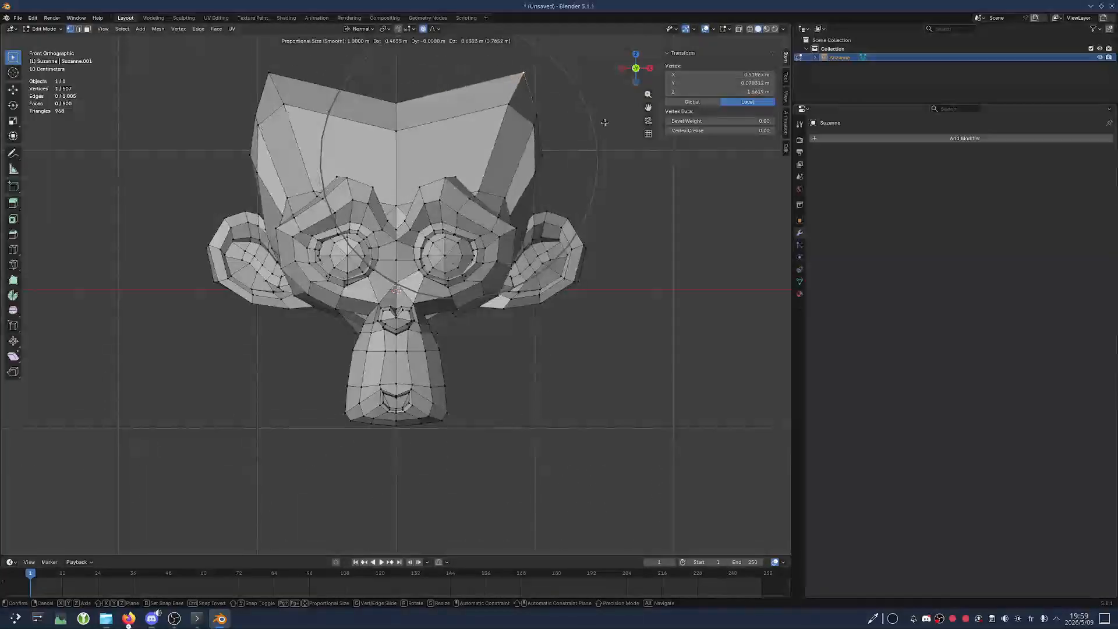
pyautogui.click(592, 195)
pyautogui.hotkey('ctrl', 'z')
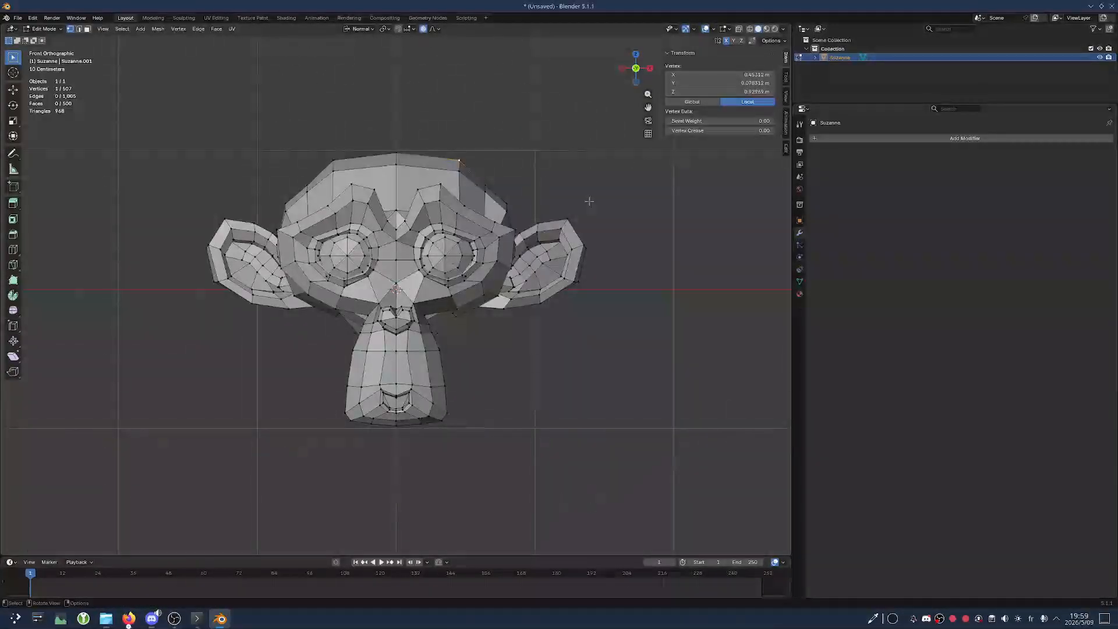
# Return to Object Mode, switch to the presentation in Firefox, and advance it to the "Ending notes" slide
pyautogui.click(43, 29)
pyautogui.click(47, 38)
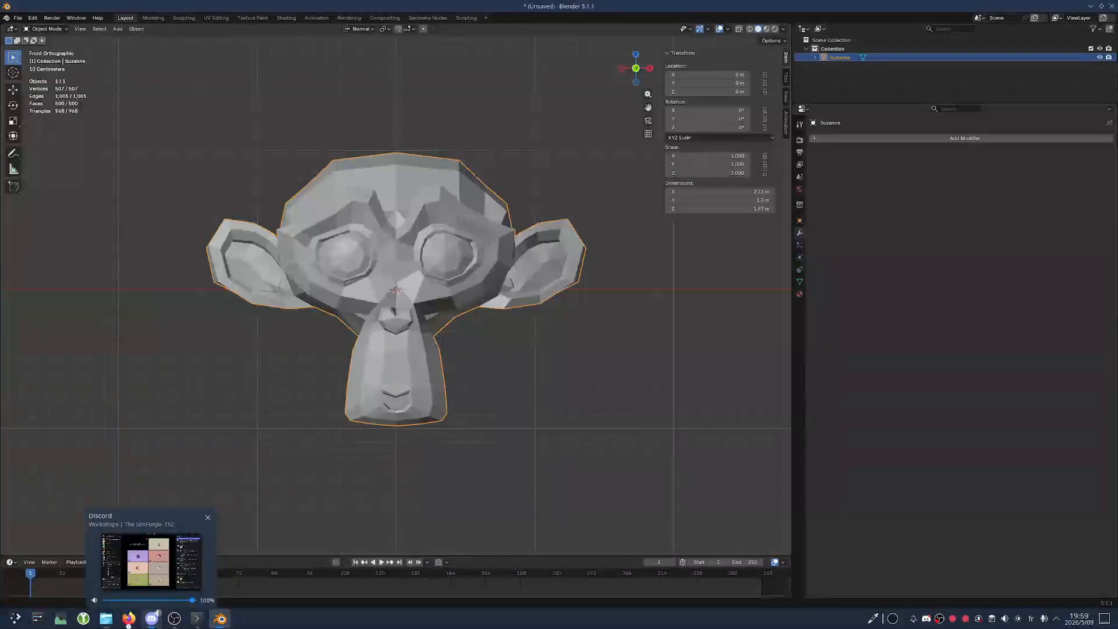
pyautogui.click(133, 623)
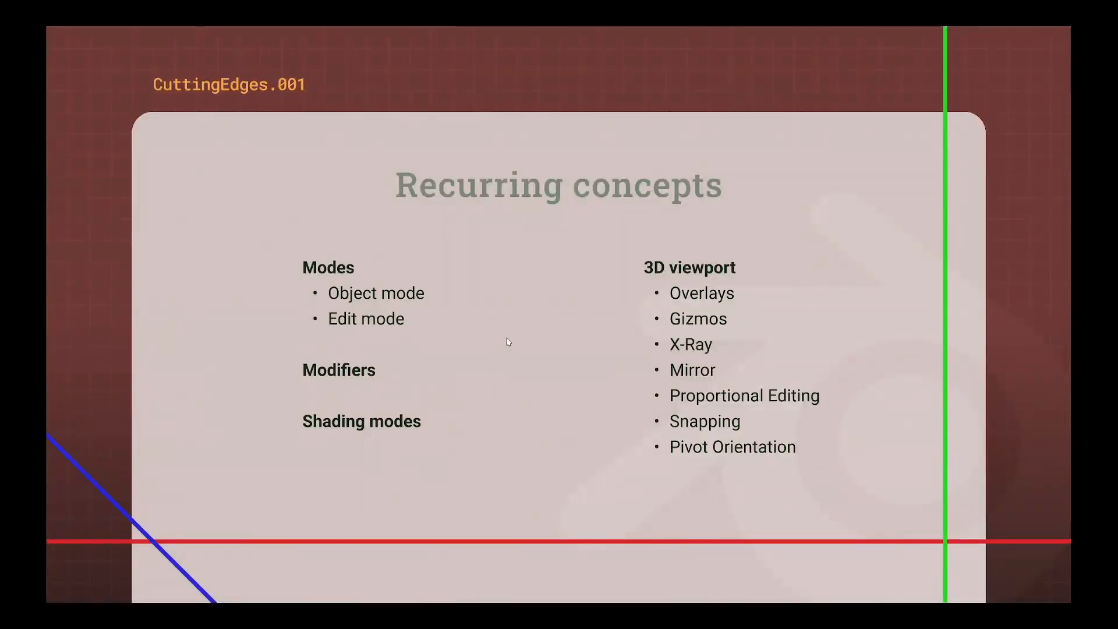
pyautogui.press('Right')
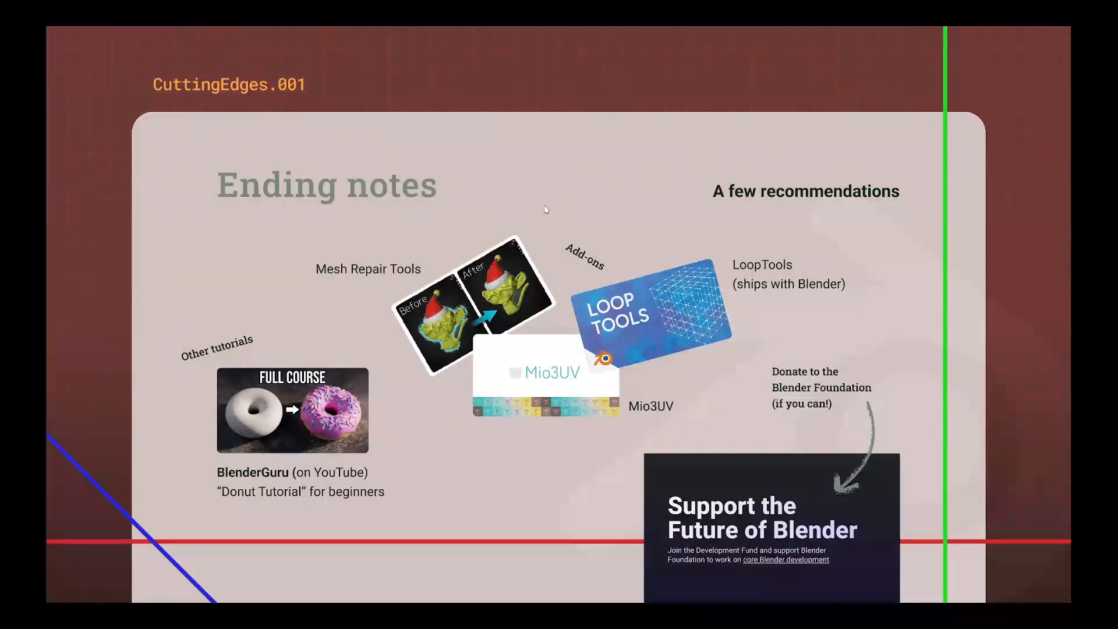